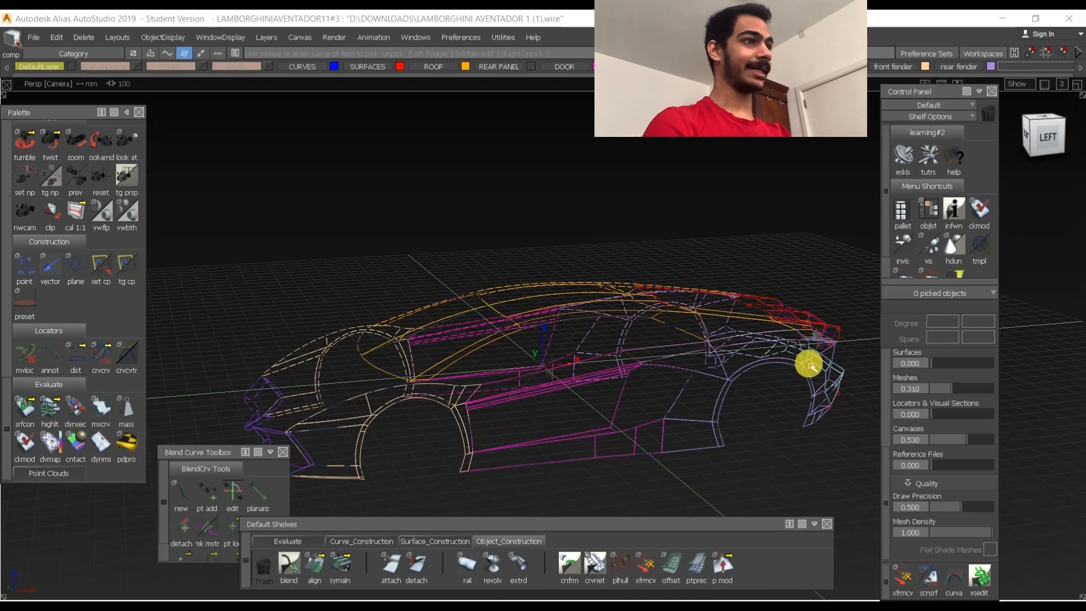
# - Examine the wireframe car body from the side, the front corner and above
pyautogui.keyDown('alt'); pyautogui.keyDown('shift'); pyautogui.moveTo(810, 366); pyautogui.dragTo(552, 388); pyautogui.keyUp('shift'); pyautogui.keyUp('alt')
pyautogui.keyDown('alt'); pyautogui.keyDown('shift'); pyautogui.moveTo(552, 388); pyautogui.dragTo(662, 317, button='right'); pyautogui.keyUp('shift'); pyautogui.keyUp('alt')
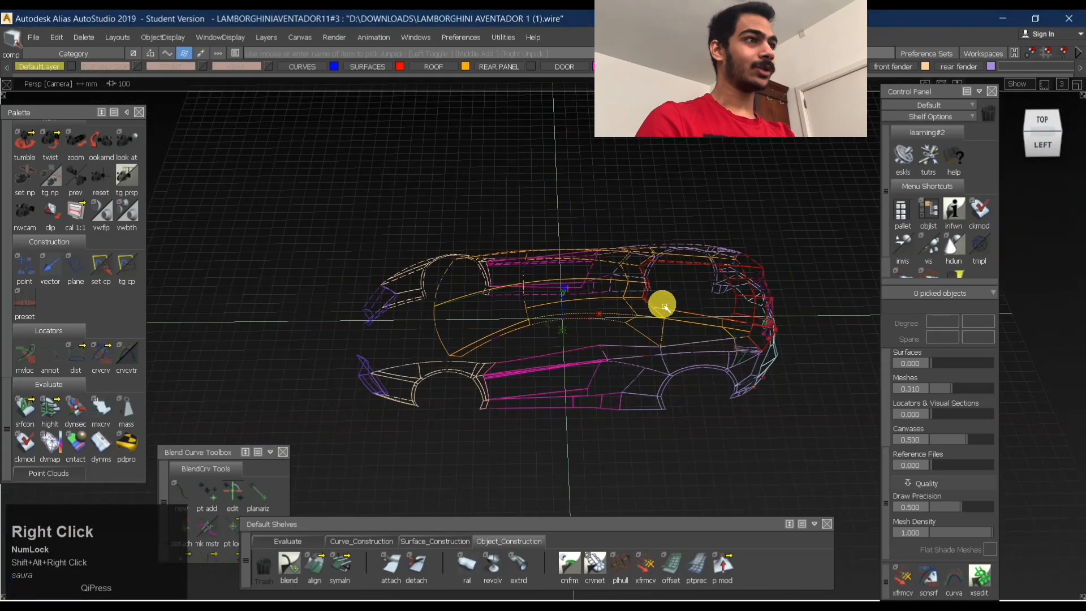
pyautogui.keyDown('alt'); pyautogui.keyDown('shift'); pyautogui.click(547, 312); pyautogui.keyUp('shift'); pyautogui.keyUp('alt')
pyautogui.keyDown('alt'); pyautogui.keyDown('shift'); pyautogui.moveTo(572, 304); pyautogui.dragTo(591, 293, button='right'); pyautogui.keyUp('shift'); pyautogui.keyUp('alt')
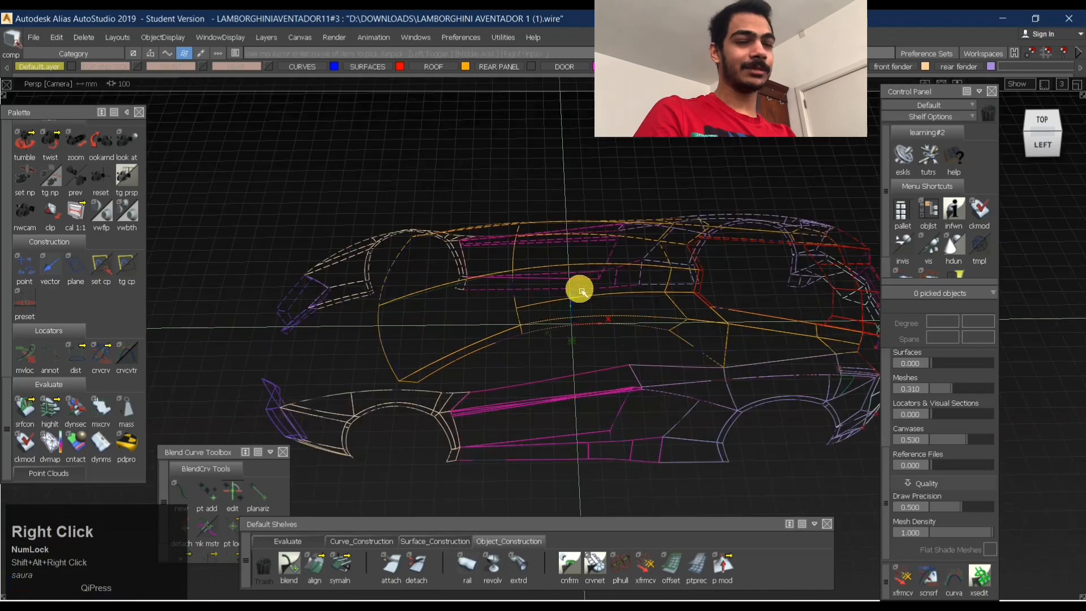
pyautogui.keyDown('alt'); pyautogui.keyDown('shift'); pyautogui.moveTo(474, 294); pyautogui.dragTo(531, 290); pyautogui.keyUp('shift'); pyautogui.keyUp('alt')
pyautogui.keyDown('alt'); pyautogui.keyDown('shift'); pyautogui.moveTo(531, 291); pyautogui.dragTo(514, 298, button='right'); pyautogui.keyUp('shift'); pyautogui.keyUp('alt')
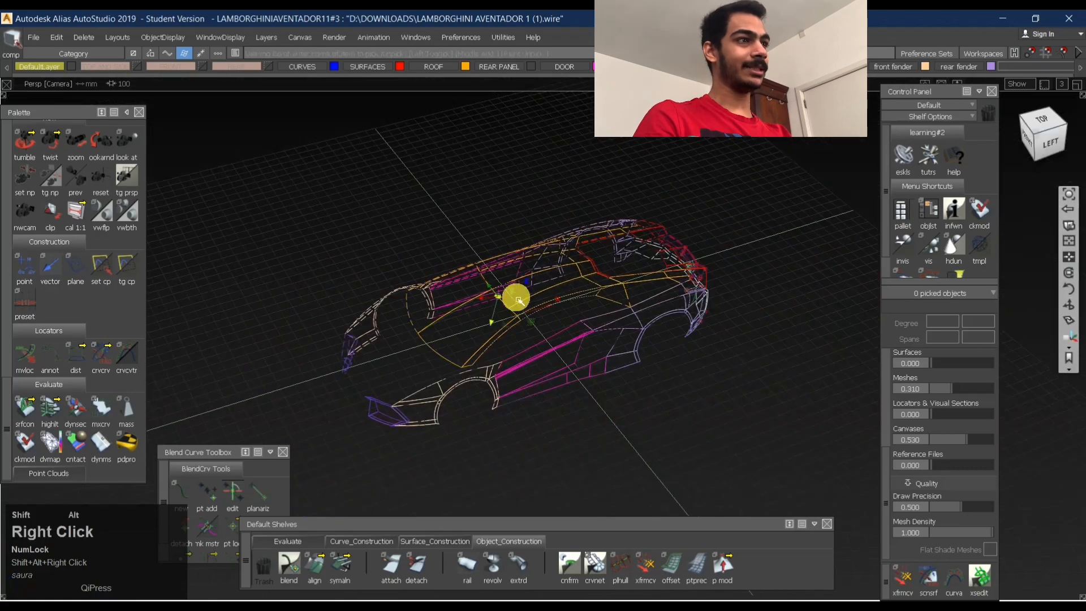
pyautogui.keyDown('alt'); pyautogui.keyDown('shift'); pyautogui.moveTo(514, 298); pyautogui.dragTo(399, 309); pyautogui.keyUp('shift'); pyautogui.keyUp('alt')
pyautogui.keyDown('alt'); pyautogui.keyDown('shift'); pyautogui.moveTo(400, 309); pyautogui.dragTo(591, 294, button='right'); pyautogui.keyUp('shift'); pyautogui.keyUp('alt')
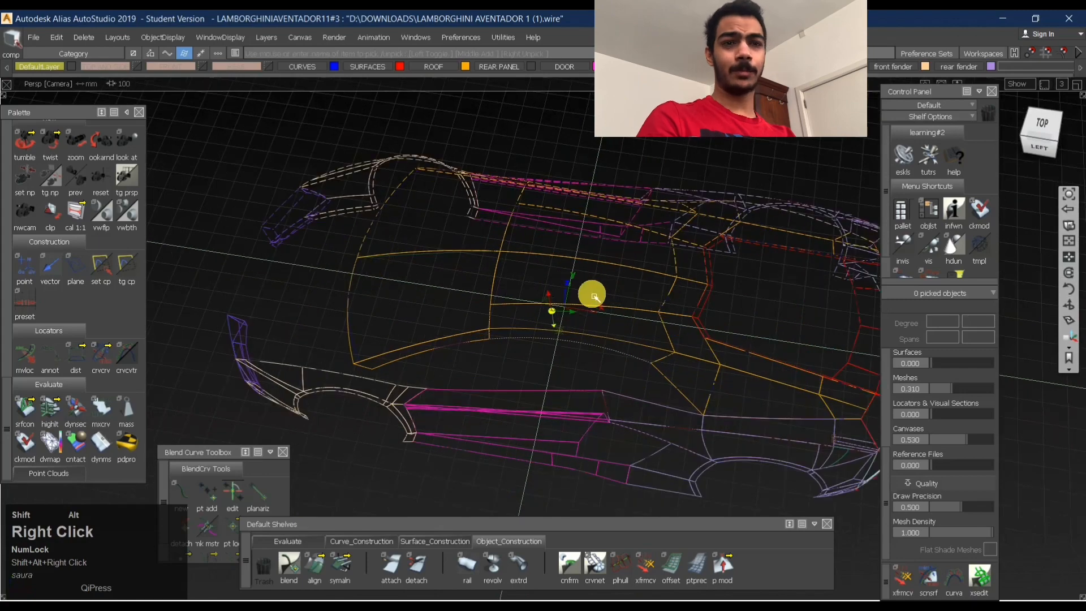
pyautogui.keyDown('alt'); pyautogui.keyDown('shift'); pyautogui.moveTo(473, 305); pyautogui.dragTo(498, 308); pyautogui.keyUp('shift'); pyautogui.keyUp('alt')
pyautogui.keyDown('alt'); pyautogui.keyDown('shift'); pyautogui.moveTo(497, 308); pyautogui.dragTo(582, 300, button='right'); pyautogui.keyUp('shift'); pyautogui.keyUp('alt')
pyautogui.keyDown('alt'); pyautogui.keyDown('shift'); pyautogui.moveTo(582, 301); pyautogui.dragTo(557, 345); pyautogui.keyUp('shift'); pyautogui.keyUp('alt')
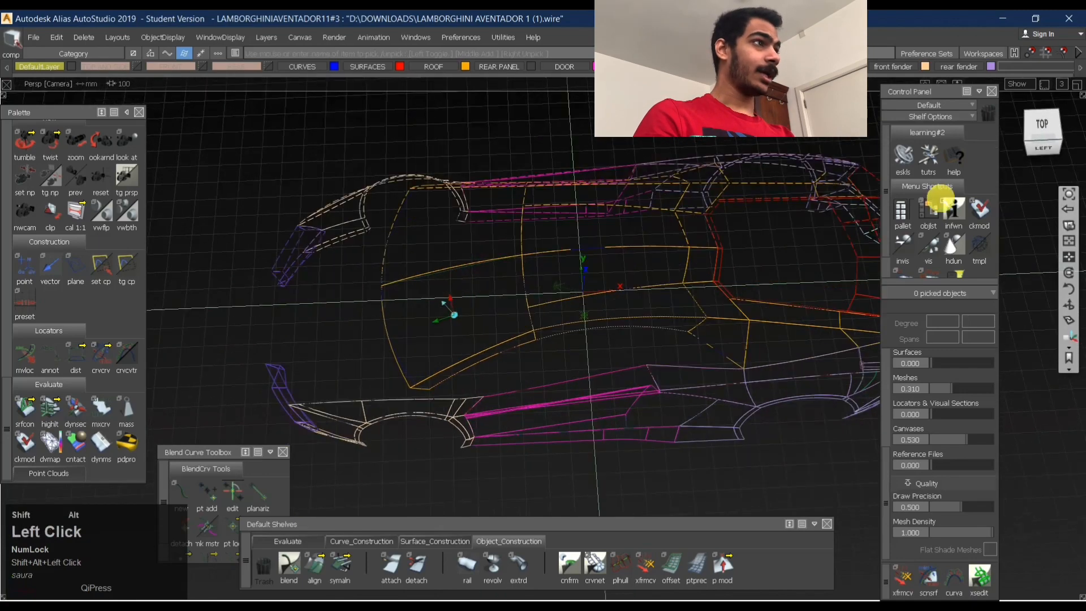
# - Inspect the wireframe car body in the orthographic top view and from the front, rear and left side in perspective
pyautogui.click(1045, 125)
pyautogui.keyDown('alt'); pyautogui.keyDown('shift'); pyautogui.moveTo(739, 265); pyautogui.dragTo(651, 305, button='right'); pyautogui.keyUp('shift'); pyautogui.keyUp('alt')
pyautogui.keyDown('alt'); pyautogui.keyDown('shift'); pyautogui.moveTo(650, 305); pyautogui.dragTo(606, 334, button='middle'); pyautogui.keyUp('shift'); pyautogui.keyUp('alt')
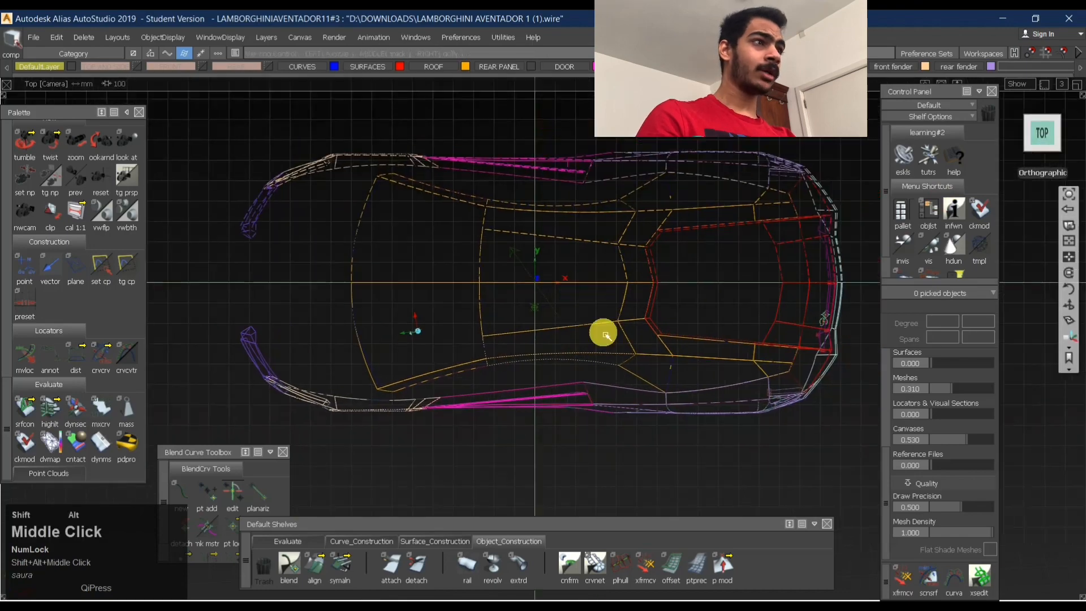
pyautogui.keyDown('alt'); pyautogui.keyDown('shift'); pyautogui.moveTo(606, 334); pyautogui.dragTo(620, 214); pyautogui.keyUp('shift'); pyautogui.keyUp('alt')
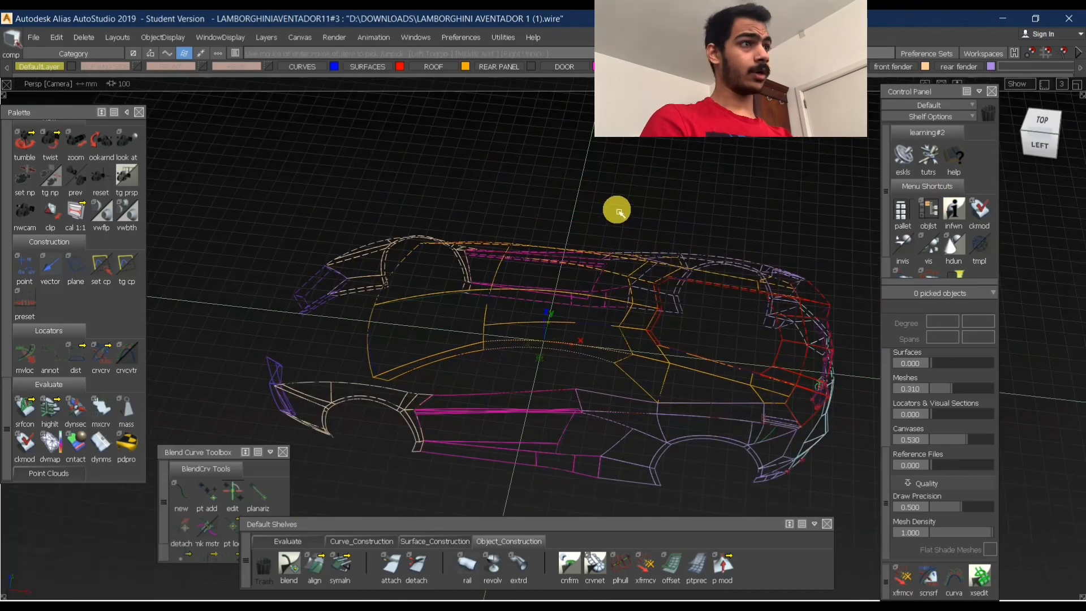
pyautogui.keyDown('alt'); pyautogui.keyDown('shift'); pyautogui.moveTo(518, 309); pyautogui.dragTo(532, 306, button='right'); pyautogui.keyUp('shift'); pyautogui.keyUp('alt')
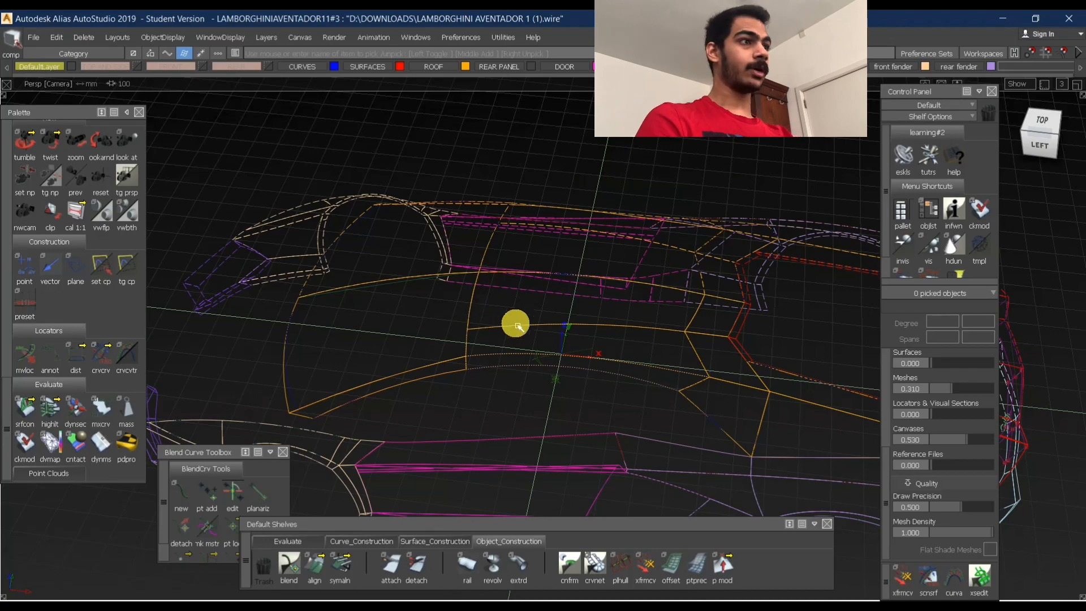
pyautogui.keyDown('alt'); pyautogui.keyDown('shift'); pyautogui.moveTo(565, 320); pyautogui.dragTo(769, 281); pyautogui.keyUp('shift'); pyautogui.keyUp('alt')
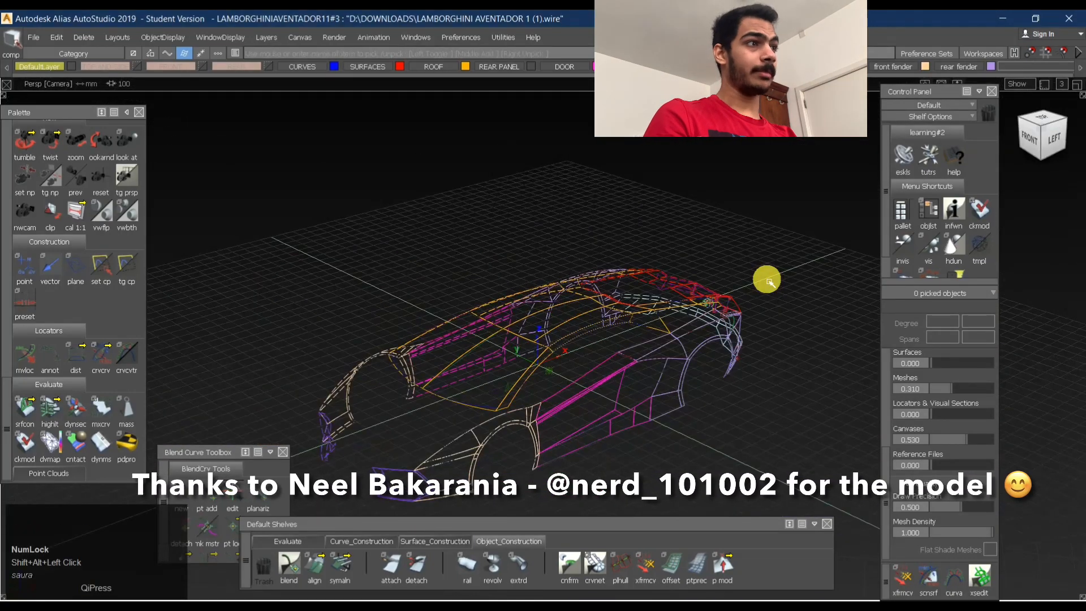
pyautogui.keyDown('alt'); pyautogui.keyDown('shift'); pyautogui.moveTo(759, 264); pyautogui.dragTo(611, 306); pyautogui.keyUp('shift'); pyautogui.keyUp('alt')
pyautogui.keyDown('alt'); pyautogui.keyDown('shift'); pyautogui.moveTo(611, 307); pyautogui.dragTo(656, 300, button='right'); pyautogui.keyUp('shift'); pyautogui.keyUp('alt')
pyautogui.keyDown('alt'); pyautogui.keyDown('shift'); pyautogui.moveTo(639, 300); pyautogui.dragTo(492, 244); pyautogui.keyUp('shift'); pyautogui.keyUp('alt')
pyautogui.keyDown('alt'); pyautogui.keyDown('shift'); pyautogui.moveTo(588, 283); pyautogui.dragTo(531, 240, button='middle'); pyautogui.keyUp('shift'); pyautogui.keyUp('alt')
pyautogui.keyDown('alt'); pyautogui.keyDown('shift'); pyautogui.moveTo(661, 306); pyautogui.dragTo(663, 306); pyautogui.keyUp('shift'); pyautogui.keyUp('alt')
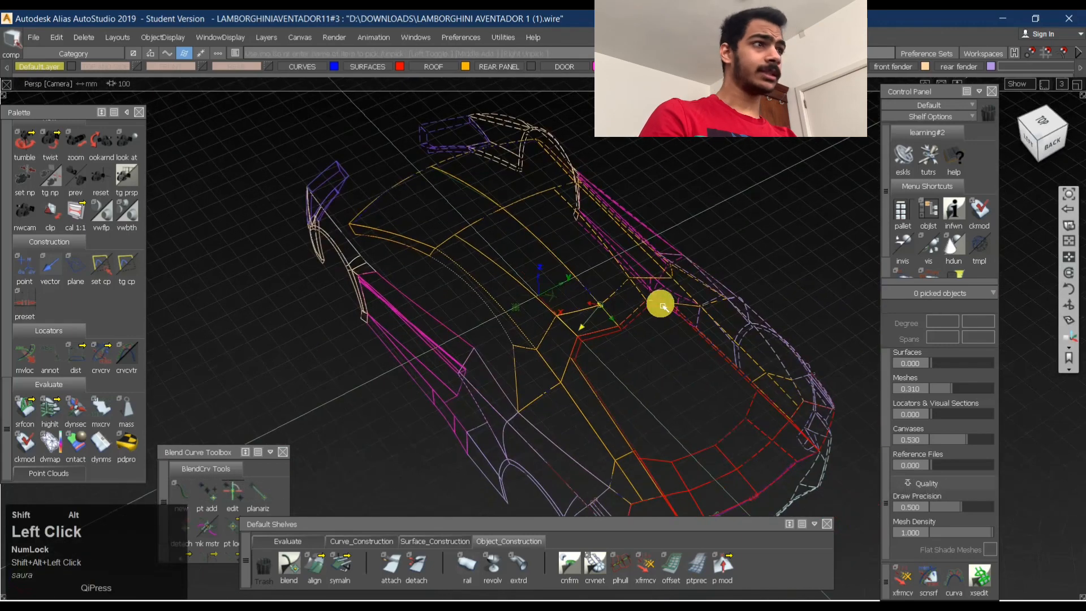
pyautogui.keyDown('alt'); pyautogui.keyDown('shift'); pyautogui.moveTo(663, 307); pyautogui.dragTo(645, 306, button='right'); pyautogui.keyUp('shift'); pyautogui.keyUp('alt')
pyautogui.keyDown('alt'); pyautogui.keyDown('shift'); pyautogui.moveTo(645, 306); pyautogui.dragTo(777, 315); pyautogui.keyUp('shift'); pyautogui.keyUp('alt')
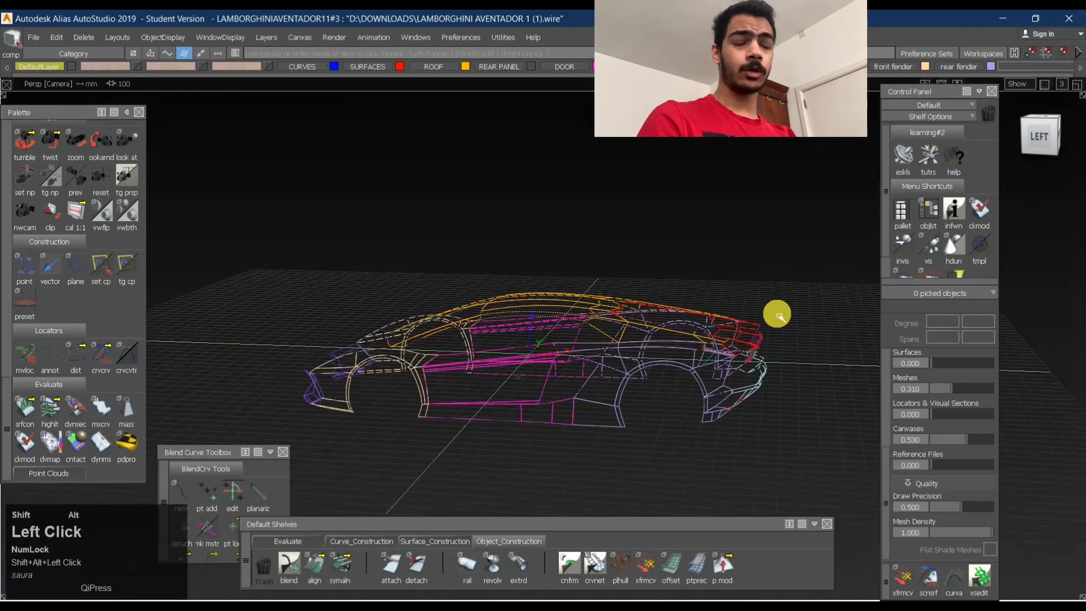
pyautogui.keyDown('alt'); pyautogui.keyDown('shift'); pyautogui.moveTo(693, 303); pyautogui.dragTo(565, 413); pyautogui.keyUp('shift'); pyautogui.keyUp('alt')
# - Apply the use-texture diagnostic shading to the car body and inspect the shaded surfaces from above and the rear
pyautogui.click(291, 541)
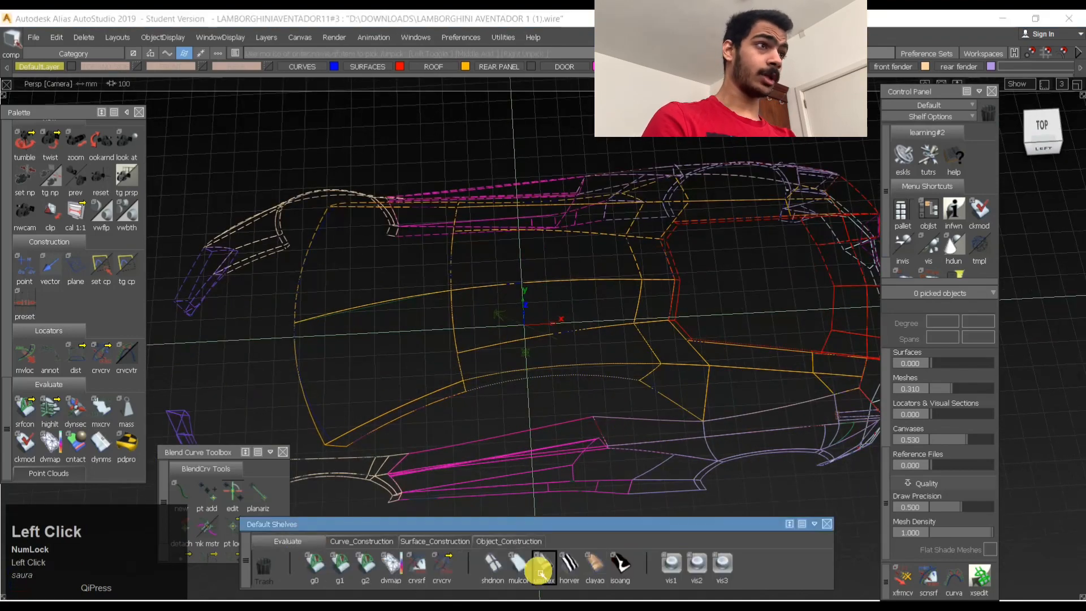
pyautogui.moveTo(710, 255)
pyautogui.keyDown('alt'); pyautogui.keyDown('shift'); pyautogui.mouseDown()
pyautogui.moveTo(310, 225)
pyautogui.moveTo(293, 172)
pyautogui.moveTo(600, 199)
pyautogui.moveTo(516, 356)
pyautogui.mouseUp(); pyautogui.keyUp('shift'); pyautogui.keyUp('alt')
pyautogui.keyDown('alt'); pyautogui.keyDown('shift'); pyautogui.moveTo(516, 356); pyautogui.dragTo(516, 323, button='right'); pyautogui.keyUp('shift'); pyautogui.keyUp('alt')
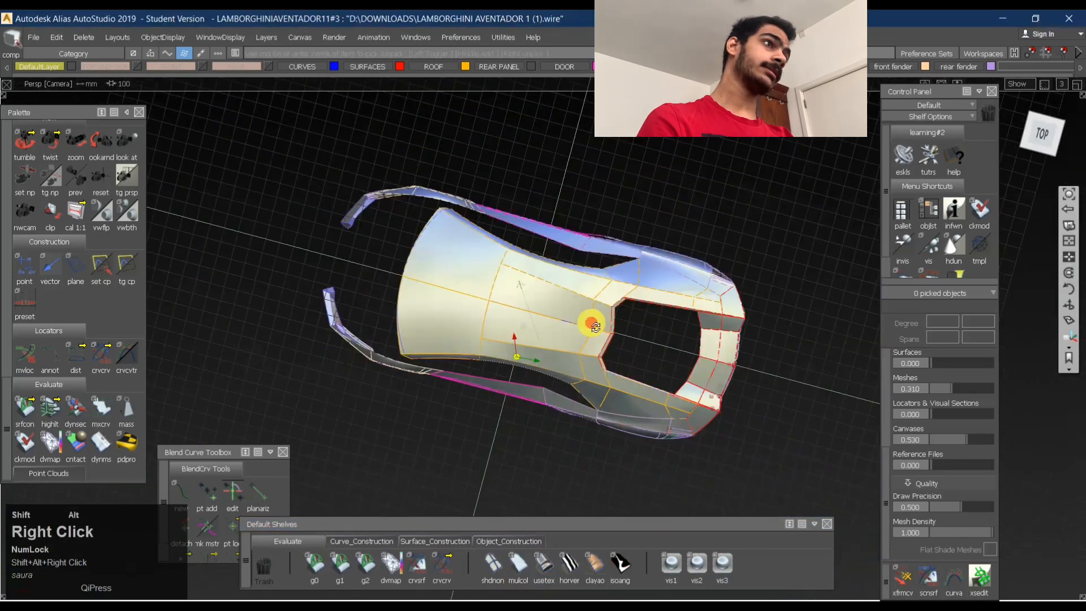
pyautogui.keyDown('alt'); pyautogui.keyDown('shift'); pyautogui.moveTo(517, 322); pyautogui.dragTo(768, 226); pyautogui.keyUp('shift'); pyautogui.keyUp('alt')
pyautogui.keyDown('alt'); pyautogui.keyDown('shift'); pyautogui.moveTo(593, 188); pyautogui.dragTo(526, 316, button='right'); pyautogui.keyUp('shift'); pyautogui.keyUp('alt')
pyautogui.keyDown('alt'); pyautogui.keyDown('shift'); pyautogui.moveTo(526, 315); pyautogui.dragTo(606, 393); pyautogui.keyUp('shift'); pyautogui.keyUp('alt')
pyautogui.keyDown('alt'); pyautogui.keyDown('shift'); pyautogui.moveTo(606, 393); pyautogui.dragTo(662, 346, button='right'); pyautogui.keyUp('shift'); pyautogui.keyUp('alt')
pyautogui.keyDown('alt'); pyautogui.keyDown('shift'); pyautogui.moveTo(661, 347); pyautogui.dragTo(610, 366); pyautogui.keyUp('shift'); pyautogui.keyUp('alt')
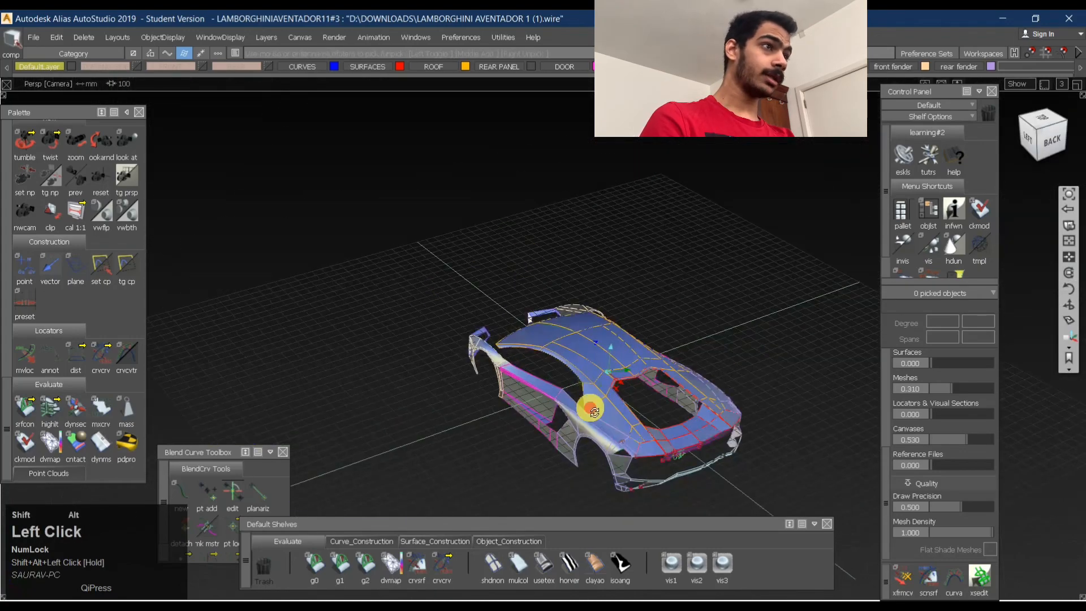
pyautogui.keyDown('alt'); pyautogui.keyDown('shift'); pyautogui.moveTo(592, 410); pyautogui.dragTo(548, 368, button='right'); pyautogui.keyUp('shift'); pyautogui.keyUp('alt')
pyautogui.keyDown('alt'); pyautogui.keyDown('shift'); pyautogui.moveTo(549, 369); pyautogui.dragTo(205, 163); pyautogui.keyUp('shift'); pyautogui.keyUp('alt')
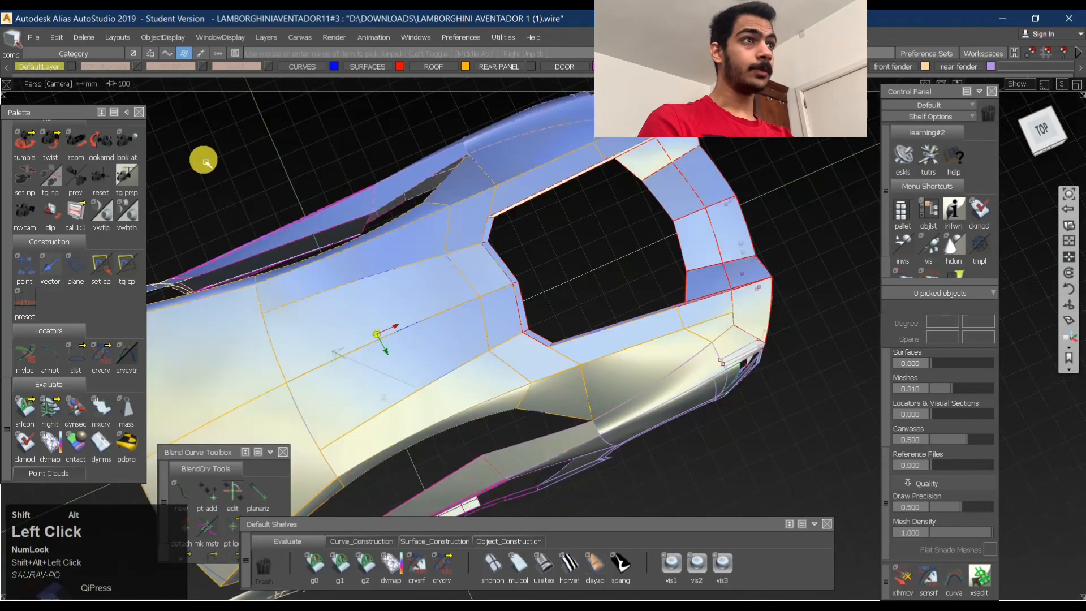
# - Show the TOP AND SIDE layer with the blueprint canvases behind the car body
pyautogui.click(140, 67)
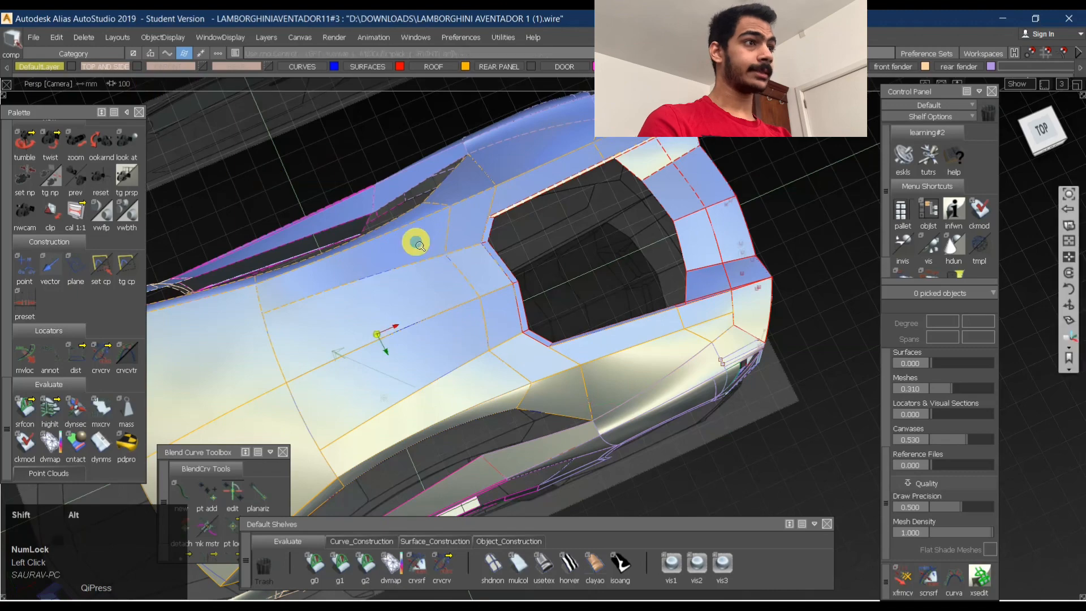
pyautogui.keyDown('alt'); pyautogui.keyDown('shift'); pyautogui.moveTo(417, 242); pyautogui.dragTo(373, 148, button='right'); pyautogui.keyUp('shift'); pyautogui.keyUp('alt')
pyautogui.keyDown('alt'); pyautogui.keyDown('shift'); pyautogui.moveTo(373, 147); pyautogui.dragTo(460, 379); pyautogui.keyUp('shift'); pyautogui.keyUp('alt')
pyautogui.keyDown('alt'); pyautogui.keyDown('shift'); pyautogui.moveTo(460, 379); pyautogui.dragTo(533, 315, button='middle'); pyautogui.keyUp('shift'); pyautogui.keyUp('alt')
# - Remove the surface shading to compare the wireframe with the blueprints, and restore the use-texture shading
pyautogui.click(493, 565)
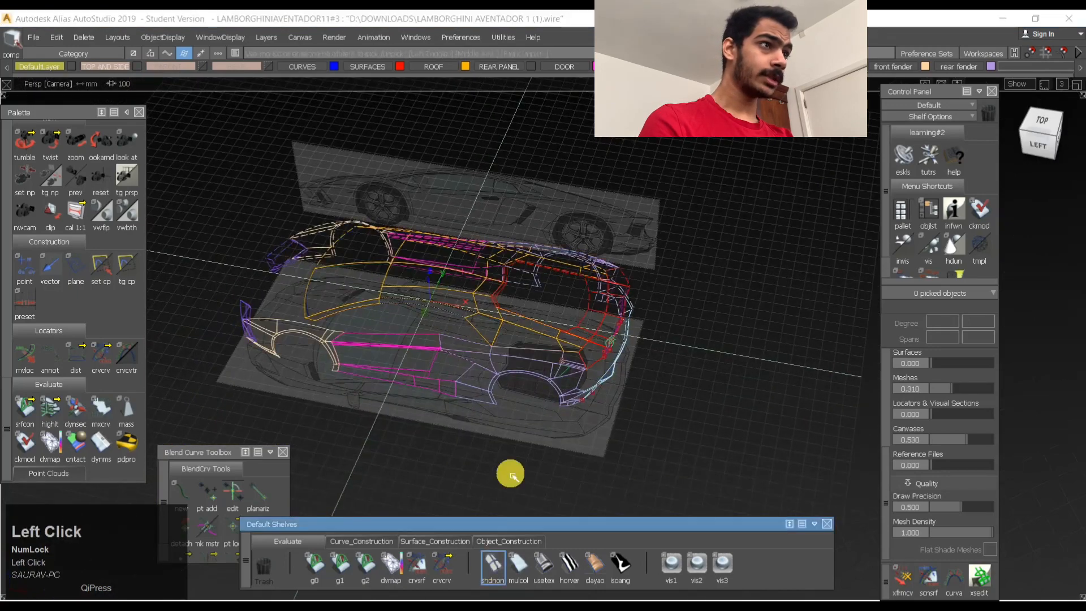
pyautogui.keyDown('alt'); pyautogui.keyDown('shift'); pyautogui.moveTo(492, 354); pyautogui.dragTo(557, 351, button='right'); pyautogui.keyUp('shift'); pyautogui.keyUp('alt')
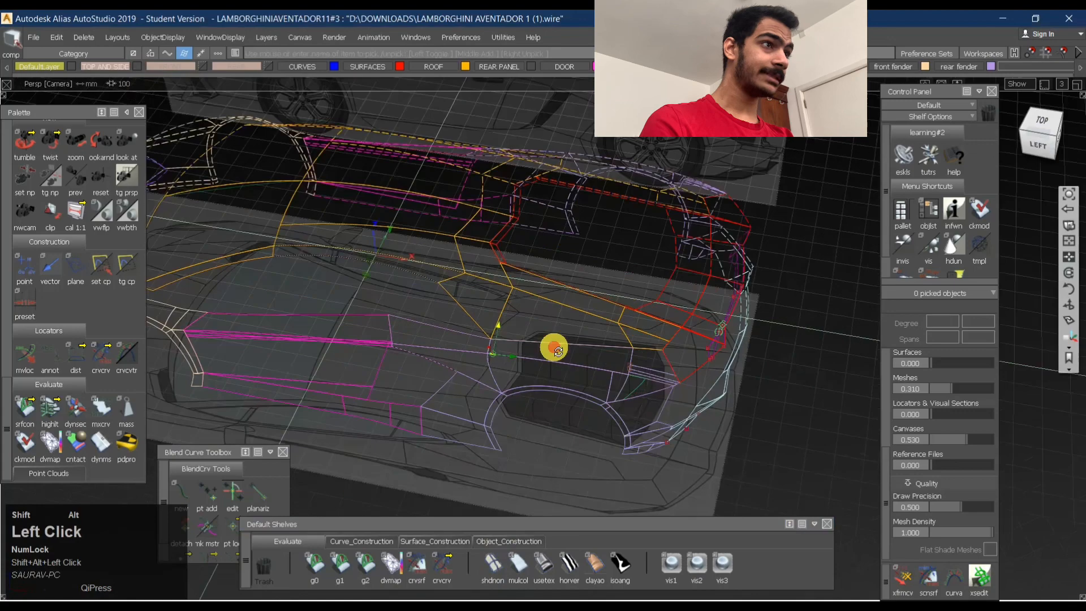
pyautogui.keyDown('alt'); pyautogui.keyDown('shift'); pyautogui.moveTo(557, 351); pyautogui.dragTo(637, 463); pyautogui.keyUp('shift'); pyautogui.keyUp('alt')
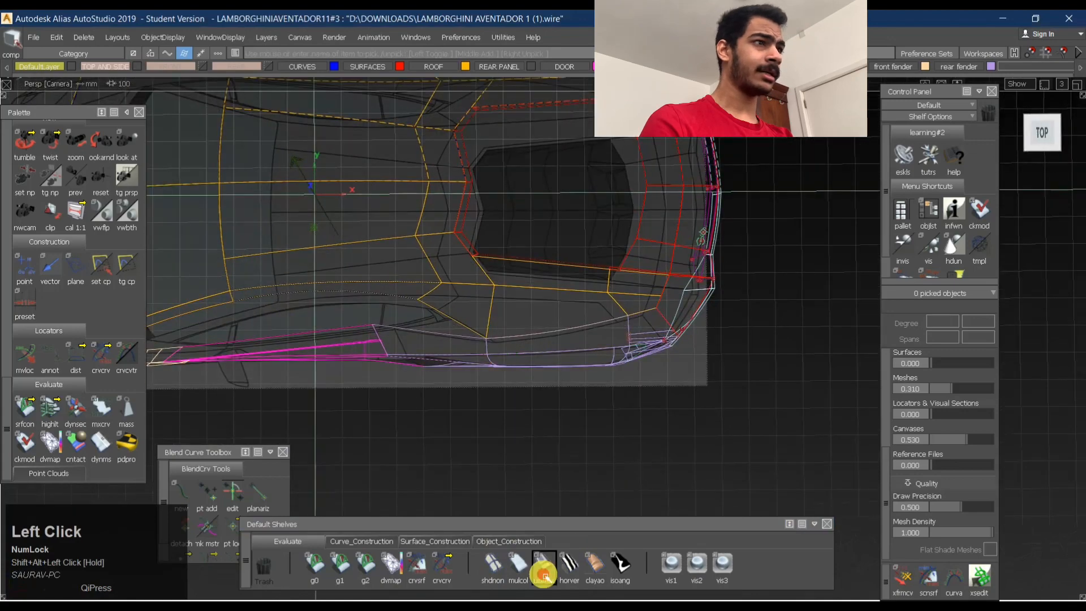
pyautogui.click(544, 573)
# - Display the control vertices of the two adjoining surfaces beside the rear deck opening
pyautogui.keyDown('ctrl'); pyautogui.keyDown('shift'); pyautogui.click(513, 320); pyautogui.keyUp('shift'); pyautogui.keyUp('ctrl')
pyautogui.keyDown('alt'); pyautogui.keyDown('shift'); pyautogui.moveTo(568, 306); pyautogui.dragTo(645, 280, button='right'); pyautogui.keyUp('shift'); pyautogui.keyUp('alt')
pyautogui.moveTo(645, 280)
pyautogui.keyDown('alt'); pyautogui.keyDown('shift'); pyautogui.mouseDown()
pyautogui.moveTo(358, 204)
pyautogui.moveTo(276, 303)
pyautogui.moveTo(517, 260)
pyautogui.moveTo(626, 323)
pyautogui.mouseUp(); pyautogui.keyUp('shift'); pyautogui.keyUp('alt')
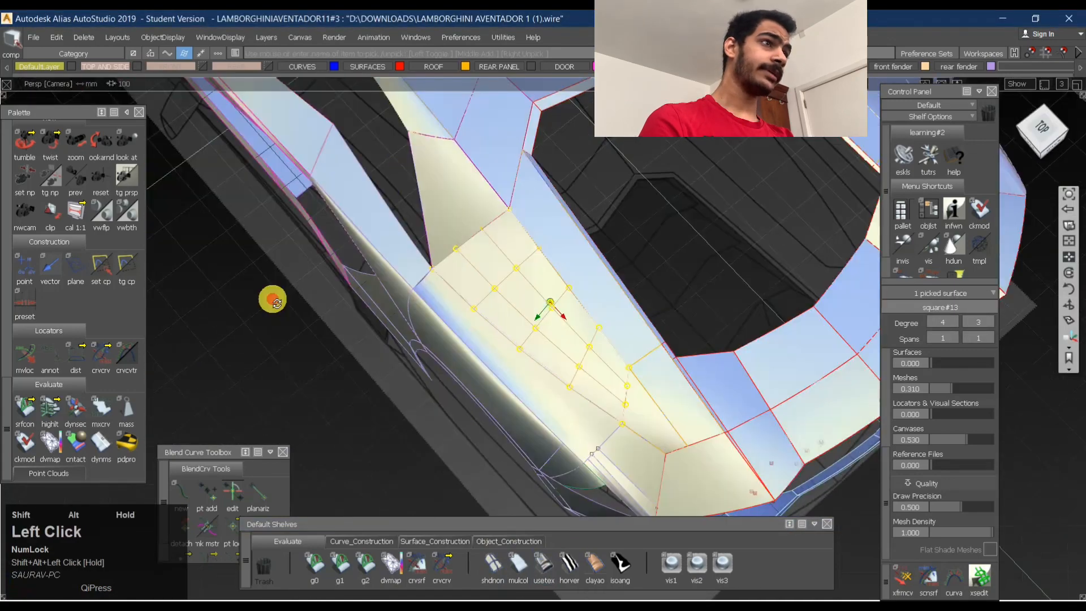
pyautogui.keyDown('ctrl'); pyautogui.keyDown('shift'); pyautogui.click(548, 278); pyautogui.keyUp('shift'); pyautogui.keyUp('ctrl')
pyautogui.click(526, 253)
pyautogui.keyDown('ctrl'); pyautogui.keyDown('shift'); pyautogui.rightClick(510, 264); pyautogui.keyUp('shift'); pyautogui.keyUp('ctrl')
pyautogui.moveTo(684, 250)
pyautogui.keyDown('ctrl'); pyautogui.keyDown('shift'); pyautogui.mouseDown()
pyautogui.moveTo(466, 262)
pyautogui.moveTo(521, 271)
pyautogui.moveTo(449, 192)
pyautogui.moveTo(565, 211)
pyautogui.mouseUp(); pyautogui.keyUp('shift'); pyautogui.keyUp('ctrl')
pyautogui.click(511, 253)
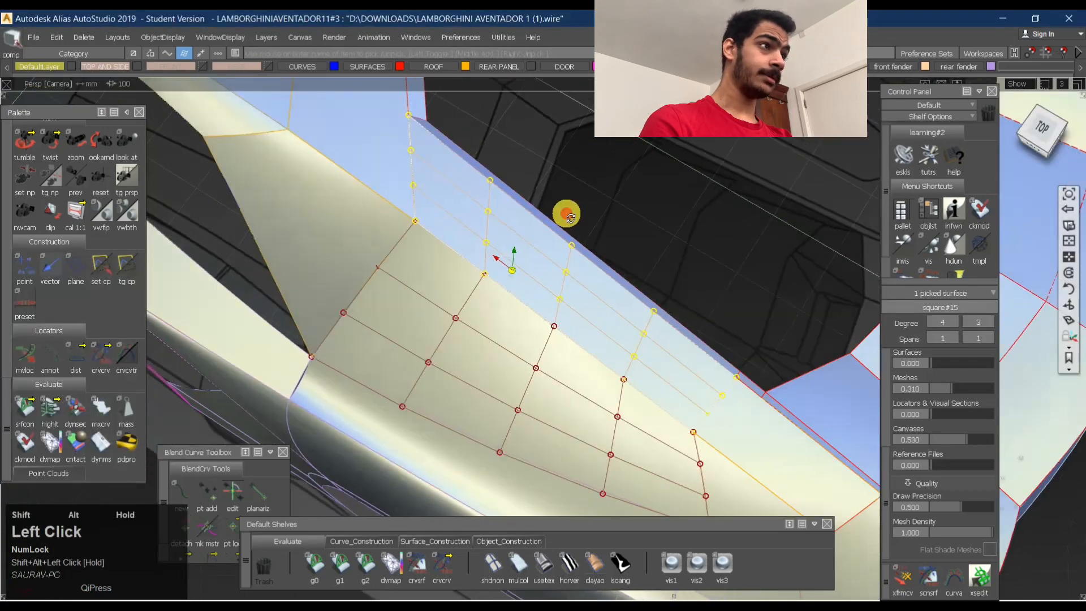
# - Inspect the control vertex layout of the surfaces beside the rear opening and clear the selection
pyautogui.keyDown('alt'); pyautogui.keyDown('shift'); pyautogui.moveTo(565, 211); pyautogui.dragTo(477, 225, button='right'); pyautogui.keyUp('shift'); pyautogui.keyUp('alt')
pyautogui.keyDown('alt'); pyautogui.keyDown('shift'); pyautogui.moveTo(477, 226); pyautogui.dragTo(607, 286); pyautogui.keyUp('shift'); pyautogui.keyUp('alt')
pyautogui.keyDown('ctrl'); pyautogui.keyDown('shift'); pyautogui.moveTo(509, 274); pyautogui.dragTo(468, 272); pyautogui.keyUp('shift'); pyautogui.keyUp('ctrl')
pyautogui.click(313, 278)
pyautogui.keyDown('alt'); pyautogui.keyDown('shift'); pyautogui.moveTo(385, 247); pyautogui.dragTo(491, 277, button='right'); pyautogui.keyUp('shift'); pyautogui.keyUp('alt')
pyautogui.keyDown('alt'); pyautogui.keyDown('shift'); pyautogui.moveTo(491, 278); pyautogui.dragTo(569, 291, button='middle'); pyautogui.keyUp('shift'); pyautogui.keyUp('alt')
pyautogui.keyDown('ctrl'); pyautogui.keyDown('shift'); pyautogui.moveTo(591, 272); pyautogui.dragTo(557, 268); pyautogui.keyUp('shift'); pyautogui.keyUp('ctrl')
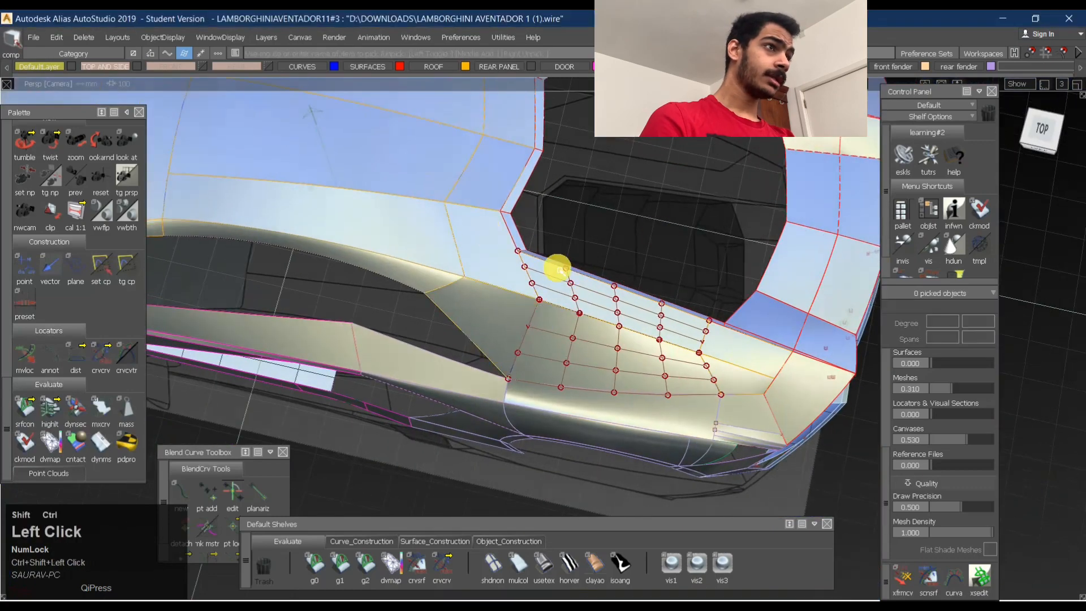
pyautogui.click(594, 357)
pyautogui.keyDown('ctrl'); pyautogui.keyDown('shift'); pyautogui.moveTo(614, 370); pyautogui.dragTo(637, 206); pyautogui.keyUp('shift'); pyautogui.keyUp('ctrl')
pyautogui.keyDown('alt'); pyautogui.keyDown('shift'); pyautogui.moveTo(633, 217); pyautogui.dragTo(611, 282, button='right'); pyautogui.keyUp('shift'); pyautogui.keyUp('alt')
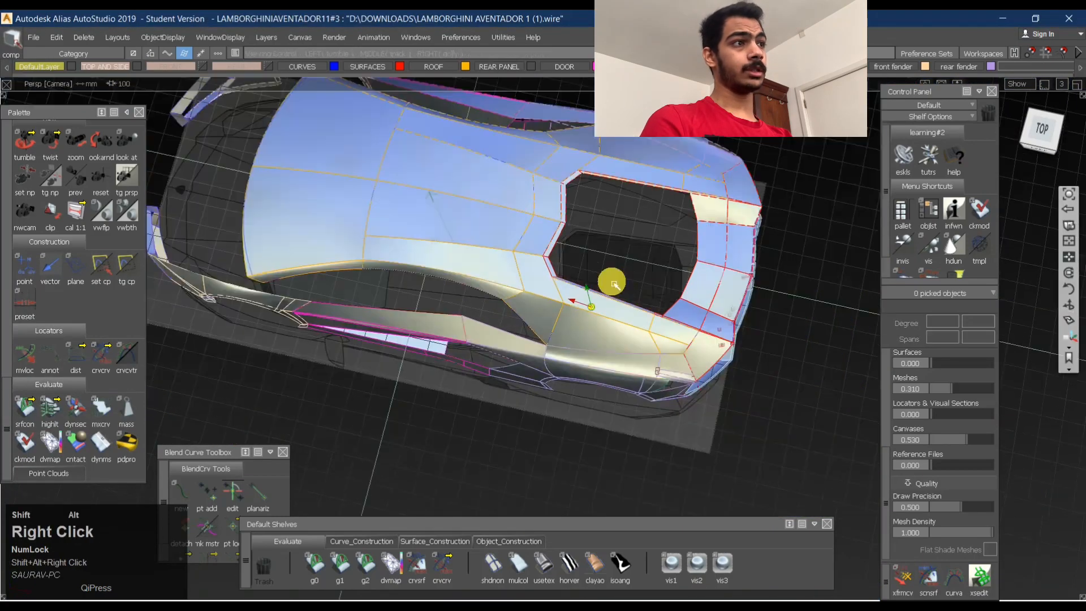
# - Examine the shaded car body against the top and side blueprint canvases in perspective
pyautogui.keyDown('alt'); pyautogui.keyDown('shift'); pyautogui.moveTo(605, 277); pyautogui.dragTo(560, 417); pyautogui.keyUp('shift'); pyautogui.keyUp('alt')
pyautogui.keyDown('alt'); pyautogui.keyDown('shift'); pyautogui.moveTo(560, 417); pyautogui.dragTo(480, 349, button='right'); pyautogui.keyUp('shift'); pyautogui.keyUp('alt')
pyautogui.keyDown('alt'); pyautogui.keyDown('shift'); pyautogui.moveTo(480, 349); pyautogui.dragTo(456, 339); pyautogui.keyUp('shift'); pyautogui.keyUp('alt')
pyautogui.keyDown('alt'); pyautogui.keyDown('shift'); pyautogui.moveTo(456, 339); pyautogui.dragTo(504, 315, button='middle'); pyautogui.keyUp('shift'); pyautogui.keyUp('alt')
pyautogui.keyDown('alt'); pyautogui.keyDown('shift'); pyautogui.moveTo(547, 275); pyautogui.dragTo(611, 300, button='right'); pyautogui.keyUp('shift'); pyautogui.keyUp('alt')
pyautogui.keyDown('alt'); pyautogui.keyDown('shift'); pyautogui.moveTo(610, 300); pyautogui.dragTo(620, 321); pyautogui.keyUp('shift'); pyautogui.keyUp('alt')
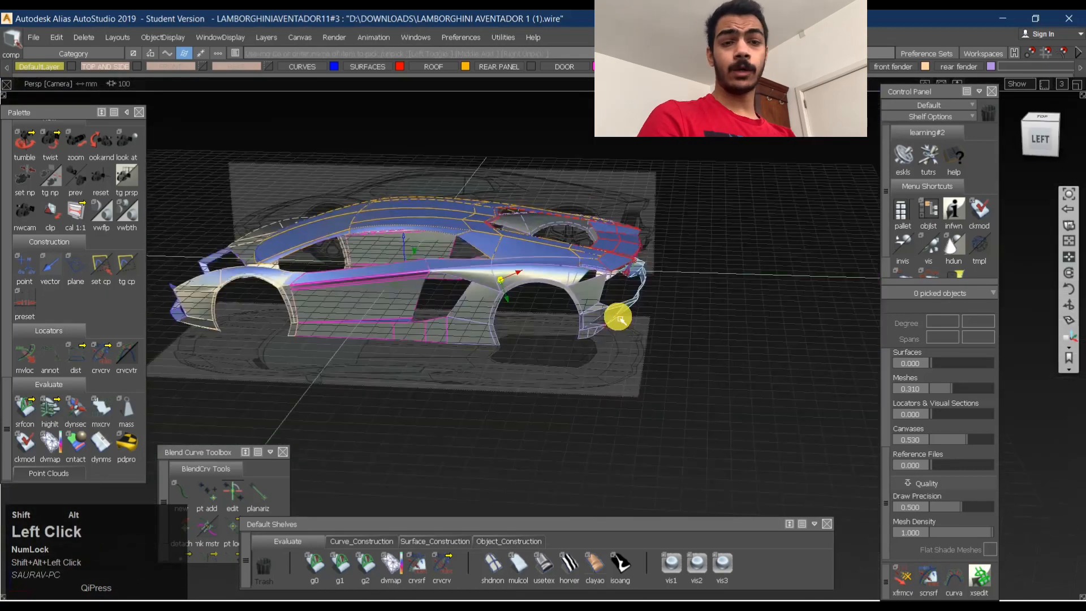
# - Display the orthographic left view and check the wheels and body against the side blueprint and grid centre
pyautogui.click(1038, 140)
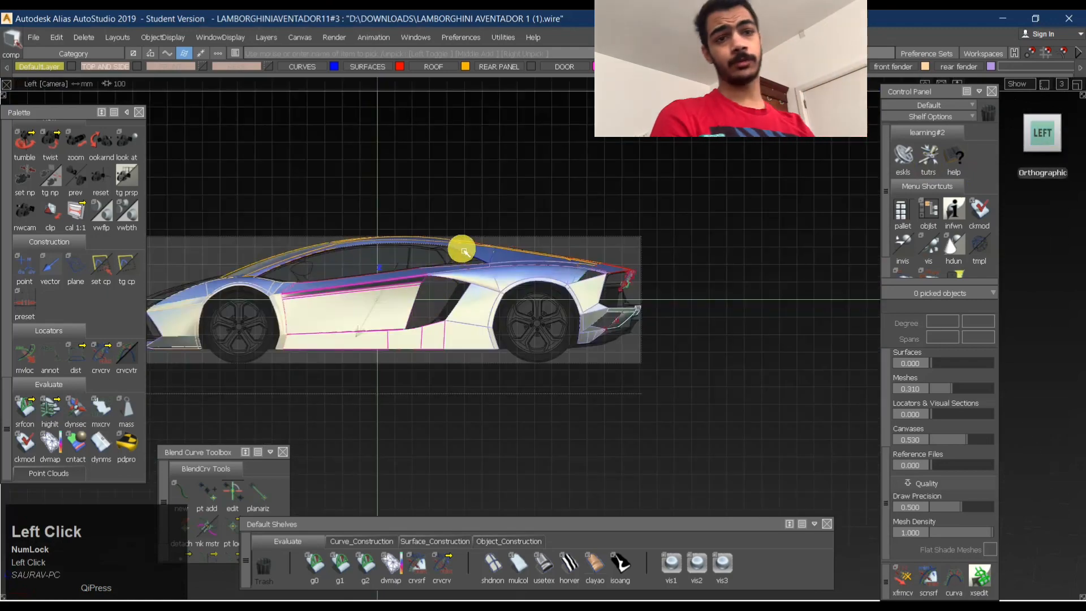
pyautogui.keyDown('alt'); pyautogui.keyDown('shift'); pyautogui.moveTo(355, 298); pyautogui.dragTo(560, 300, button='middle'); pyautogui.keyUp('shift'); pyautogui.keyUp('alt')
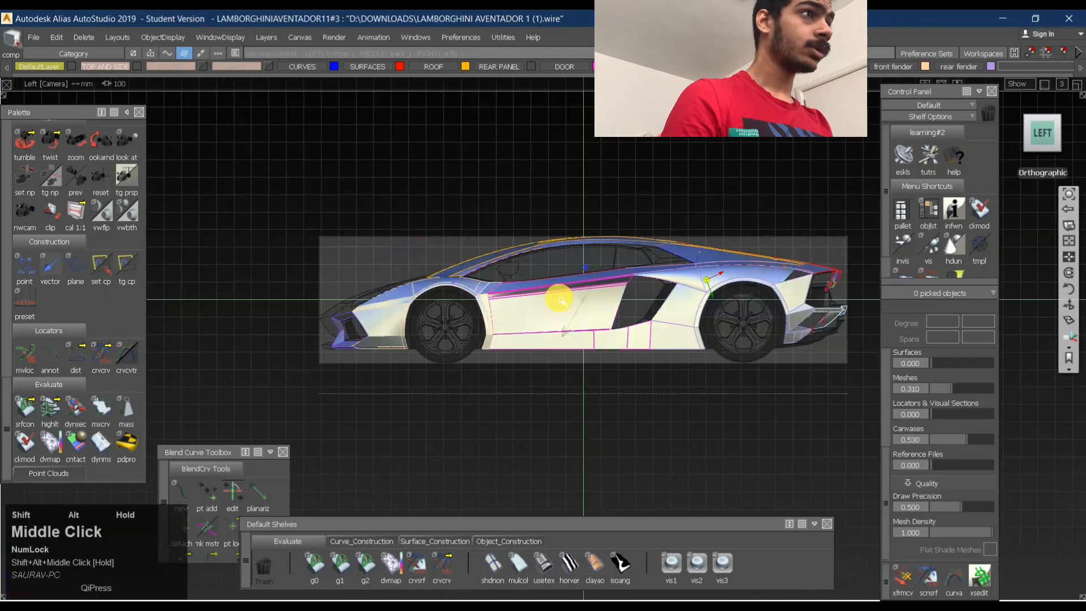
pyautogui.keyDown('alt'); pyautogui.keyDown('shift'); pyautogui.moveTo(536, 308); pyautogui.dragTo(548, 311); pyautogui.keyUp('shift'); pyautogui.keyUp('alt')
pyautogui.keyDown('alt'); pyautogui.keyDown('shift'); pyautogui.moveTo(549, 311); pyautogui.dragTo(509, 308, button='right'); pyautogui.keyUp('shift'); pyautogui.keyUp('alt')
pyautogui.click(1047, 131)
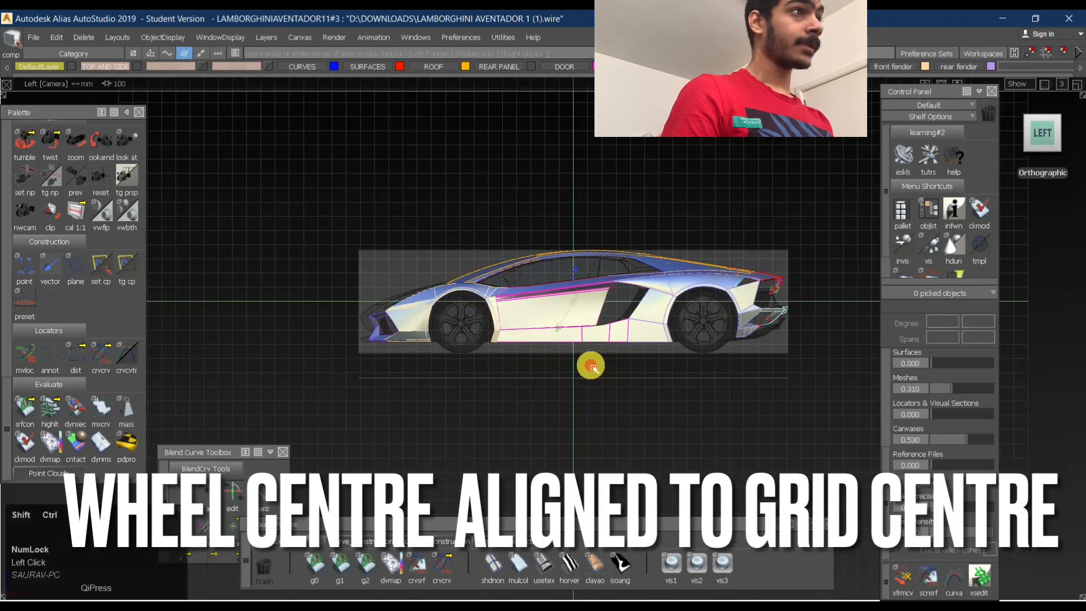
pyautogui.keyDown('ctrl'); pyautogui.keyDown('shift'); pyautogui.moveTo(592, 367); pyautogui.dragTo(594, 217); pyautogui.keyUp('shift'); pyautogui.keyUp('ctrl')
pyautogui.keyDown('alt'); pyautogui.keyDown('shift'); pyautogui.moveTo(423, 310); pyautogui.dragTo(523, 305, button='right'); pyautogui.keyUp('shift'); pyautogui.keyUp('alt')
pyautogui.keyDown('alt'); pyautogui.keyDown('shift'); pyautogui.moveTo(410, 296); pyautogui.dragTo(434, 300); pyautogui.keyUp('shift'); pyautogui.keyUp('alt')
pyautogui.keyDown('alt'); pyautogui.keyDown('shift'); pyautogui.moveTo(433, 301); pyautogui.dragTo(533, 286, button='right'); pyautogui.keyUp('shift'); pyautogui.keyUp('alt')
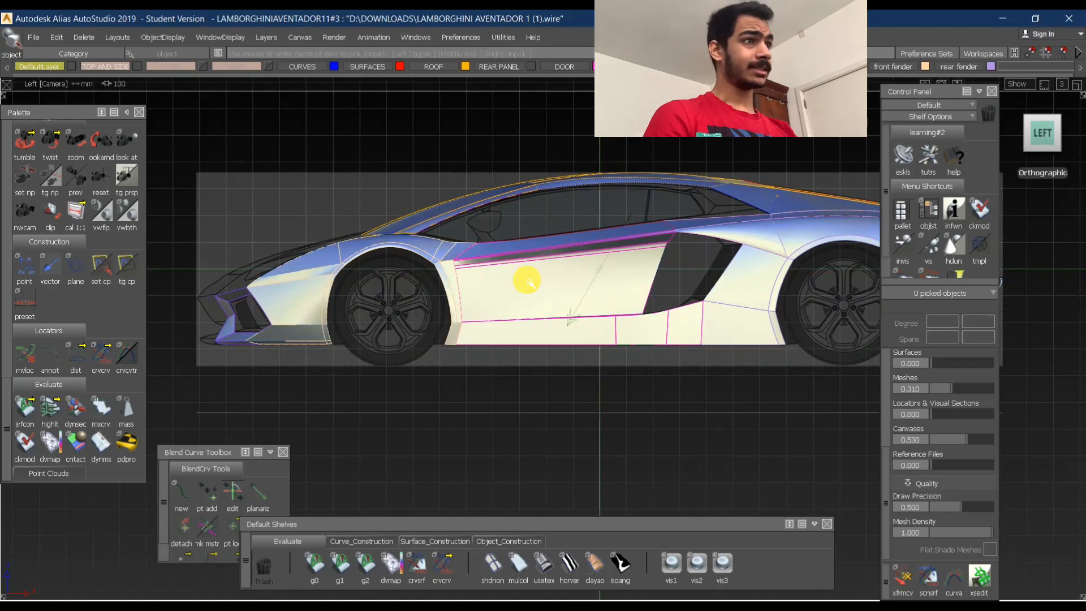
pyautogui.keyDown('alt'); pyautogui.keyDown('shift'); pyautogui.moveTo(516, 275); pyautogui.dragTo(595, 266, button='right'); pyautogui.keyUp('shift'); pyautogui.keyUp('alt')
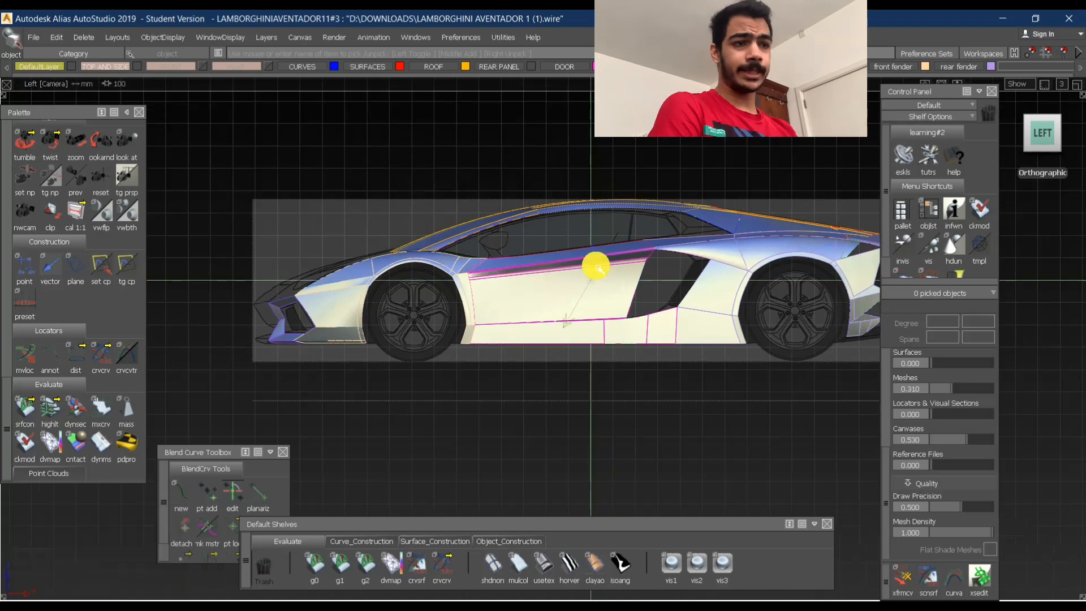
pyautogui.keyDown('alt'); pyautogui.keyDown('shift'); pyautogui.moveTo(574, 272); pyautogui.dragTo(602, 272, button='right'); pyautogui.keyUp('shift'); pyautogui.keyUp('alt')
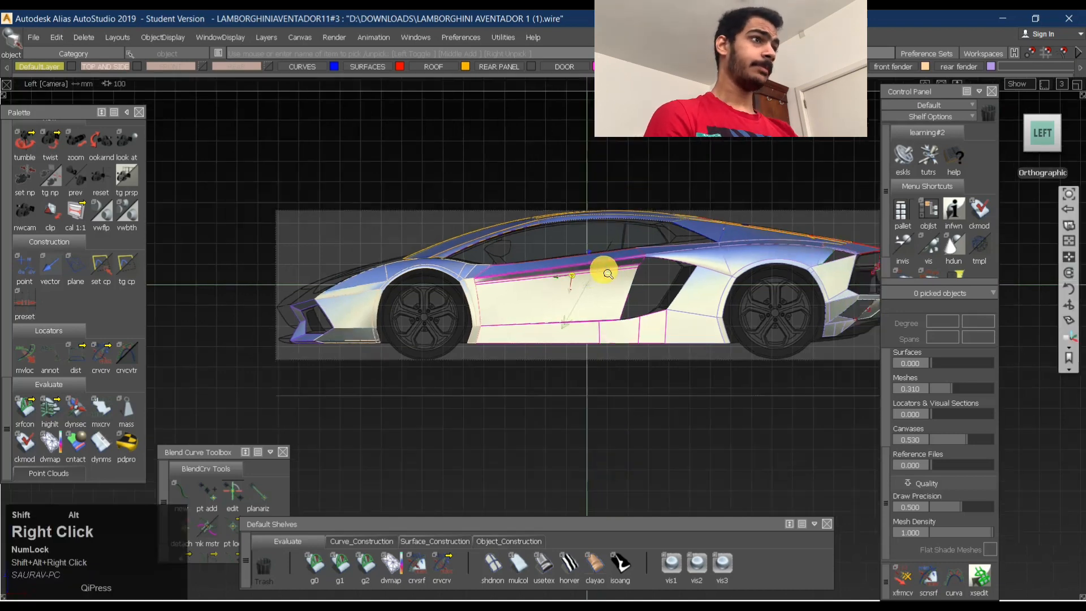
# - Look over the body and blueprints in perspective and return to the orthographic left view
pyautogui.keyDown('alt'); pyautogui.keyDown('shift'); pyautogui.moveTo(601, 271); pyautogui.dragTo(1027, 167); pyautogui.keyUp('shift'); pyautogui.keyUp('alt')
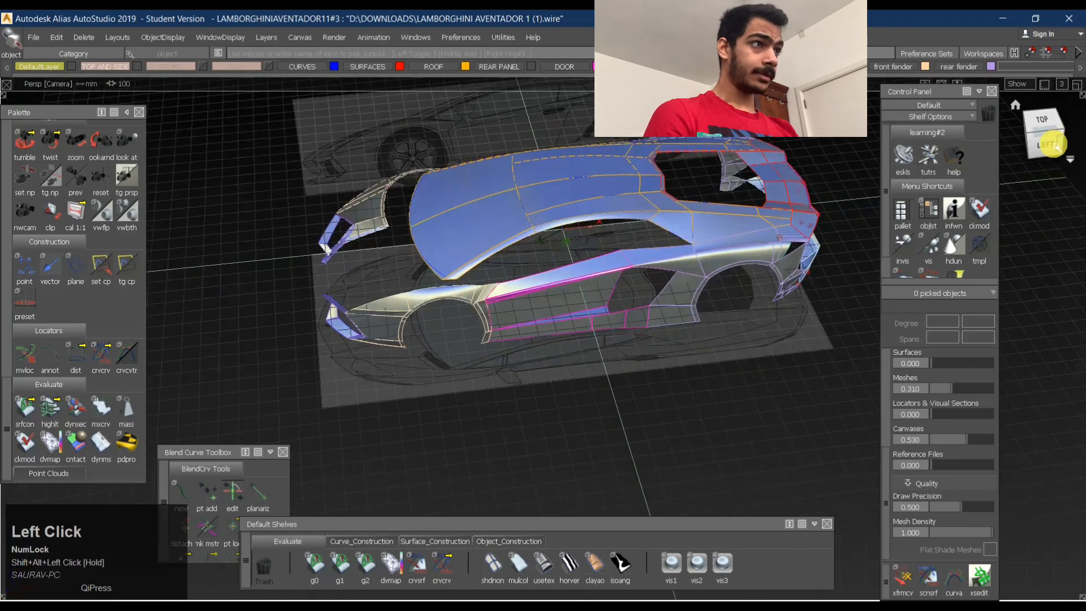
pyautogui.click(1053, 145)
pyautogui.keyDown('alt'); pyautogui.keyDown('shift'); pyautogui.moveTo(631, 297); pyautogui.dragTo(606, 303, button='right'); pyautogui.keyUp('shift'); pyautogui.keyUp('alt')
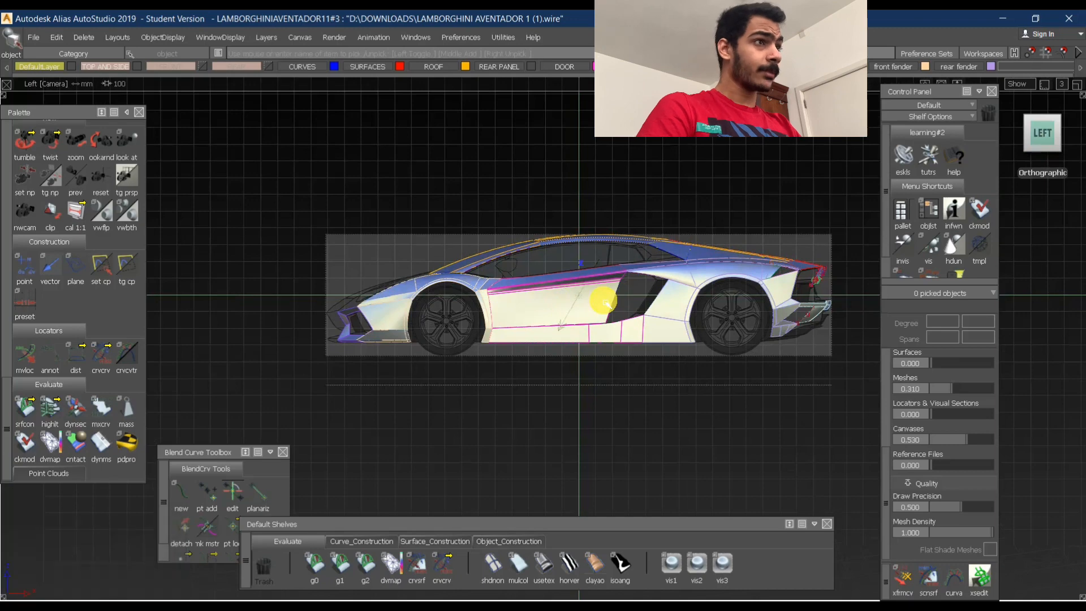
pyautogui.click(635, 287)
pyautogui.keyDown('alt'); pyautogui.keyDown('shift'); pyautogui.moveTo(635, 287); pyautogui.dragTo(623, 294, button='right'); pyautogui.keyUp('shift'); pyautogui.keyUp('alt')
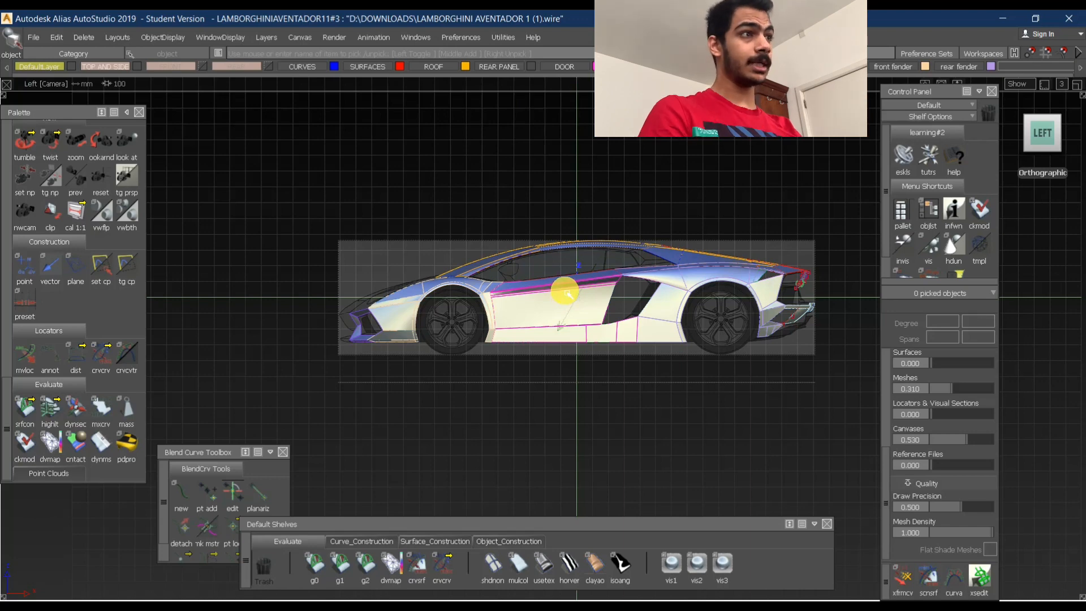
# - Select all the car body objects in the left view
pyautogui.hotkey('shift', 'alt')
pyautogui.keyDown('alt'); pyautogui.keyDown('shift'); pyautogui.moveTo(567, 306); pyautogui.dragTo(594, 372, button='right'); pyautogui.keyUp('shift'); pyautogui.keyUp('alt')
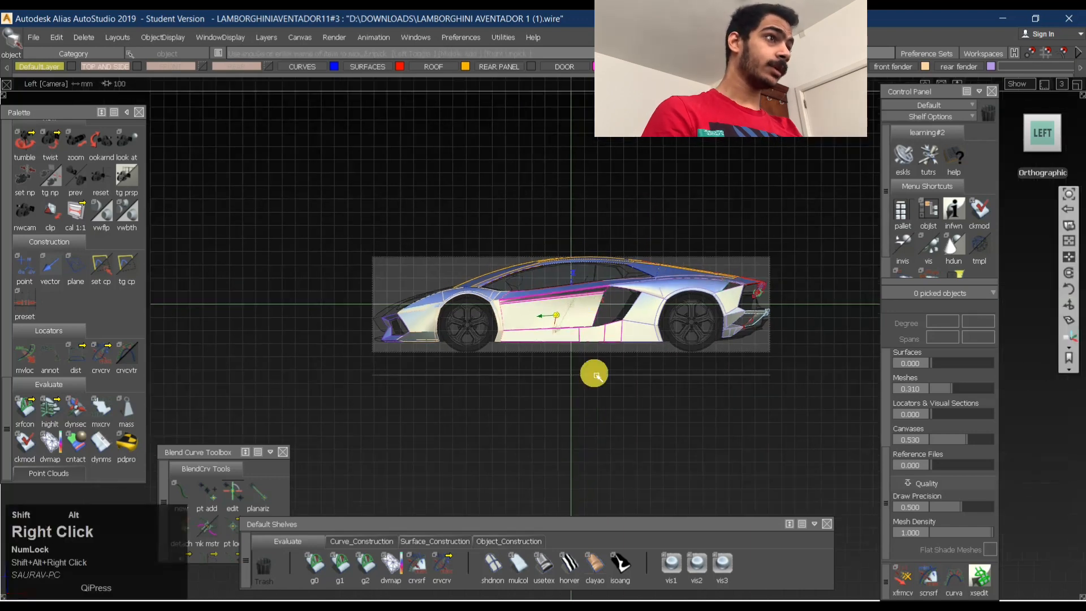
pyautogui.keyDown('ctrl'); pyautogui.keyDown('shift'); pyautogui.click(586, 270); pyautogui.keyUp('shift'); pyautogui.keyUp('ctrl')
pyautogui.keyDown('ctrl'); pyautogui.keyDown('shift'); pyautogui.moveTo(582, 317); pyautogui.dragTo(552, 354); pyautogui.keyUp('shift'); pyautogui.keyUp('ctrl')
pyautogui.moveTo(330, 228); pyautogui.dragTo(837, 417)
pyautogui.keyDown('ctrl'); pyautogui.keyDown('shift'); pyautogui.moveTo(611, 424); pyautogui.dragTo(602, 286); pyautogui.keyUp('shift'); pyautogui.keyUp('ctrl')
pyautogui.keyDown('ctrl'); pyautogui.keyDown('shift'); pyautogui.moveTo(525, 276); pyautogui.dragTo(514, 362); pyautogui.keyUp('shift'); pyautogui.keyUp('ctrl')
pyautogui.moveTo(290, 240); pyautogui.dragTo(866, 425)
# - Try to place the pivot of the selected car body at the front wheel in the left view
pyautogui.keyDown('ctrl'); pyautogui.keyDown('shift'); pyautogui.middleClick(437, 395); pyautogui.keyUp('shift'); pyautogui.keyUp('ctrl')
pyautogui.keyDown('ctrl'); pyautogui.keyDown('shift'); pyautogui.moveTo(436, 395); pyautogui.dragTo(501, 338, button='middle'); pyautogui.keyUp('shift'); pyautogui.keyUp('ctrl')
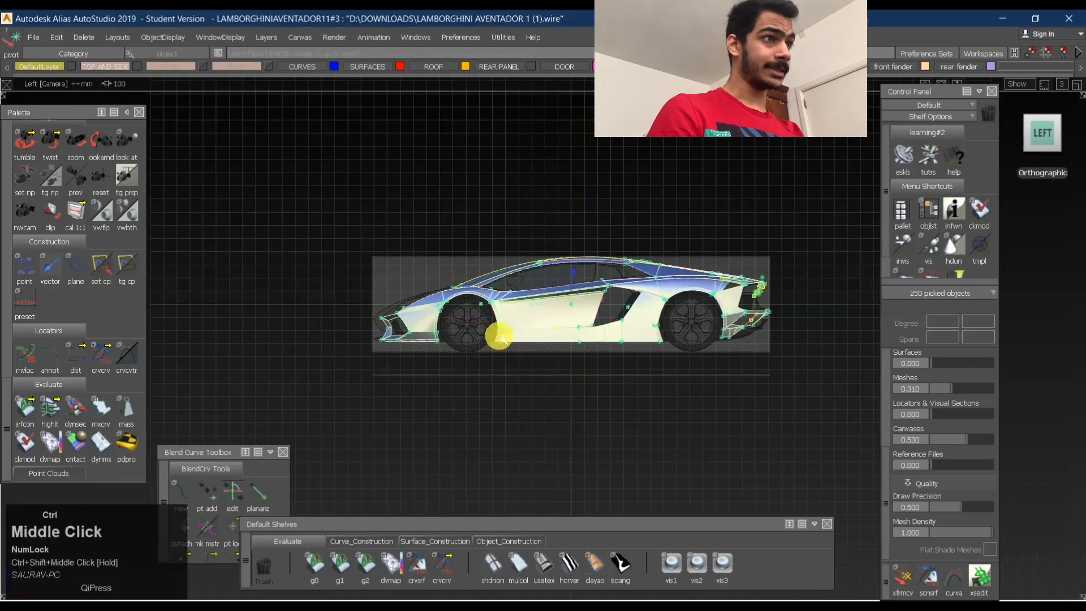
pyautogui.keyDown('alt'); pyautogui.keyDown('shift'); pyautogui.click(499, 333); pyautogui.keyUp('shift'); pyautogui.keyUp('alt')
pyautogui.keyDown('alt'); pyautogui.keyDown('shift'); pyautogui.moveTo(547, 339); pyautogui.dragTo(736, 324, button='right'); pyautogui.keyUp('shift'); pyautogui.keyUp('alt')
pyautogui.keyDown('alt'); pyautogui.keyDown('shift'); pyautogui.moveTo(548, 351); pyautogui.dragTo(614, 335, button='middle'); pyautogui.keyUp('shift'); pyautogui.keyUp('alt')
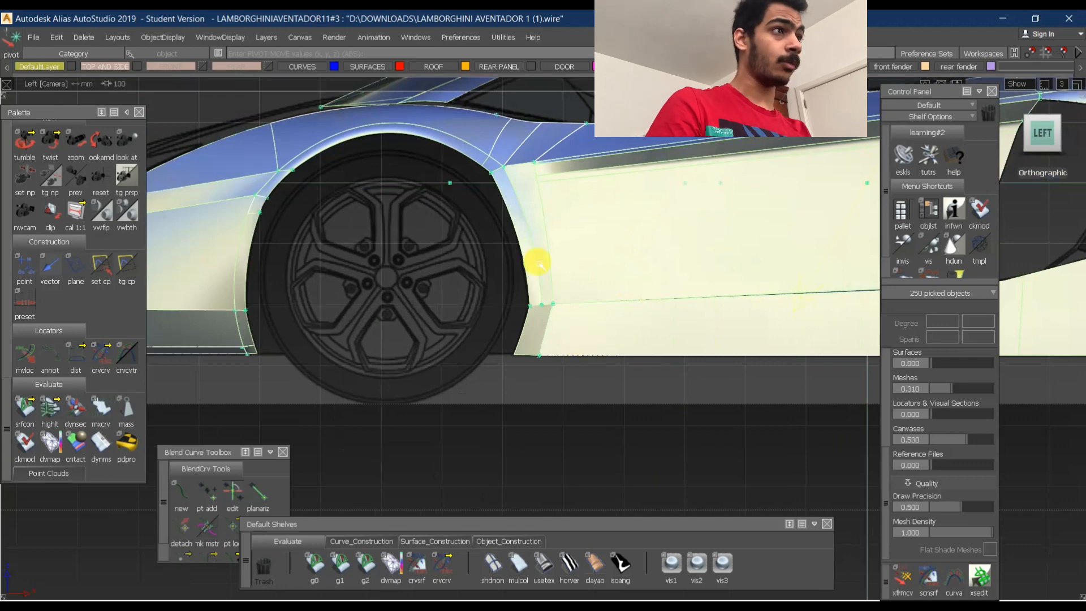
# - Check the selected body in perspective, return to the orthographic left view and clear the selection
pyautogui.keyDown('alt'); pyautogui.keyDown('shift'); pyautogui.click(663, 175); pyautogui.keyUp('shift'); pyautogui.keyUp('alt')
pyautogui.keyDown('alt'); pyautogui.keyDown('shift'); pyautogui.moveTo(663, 174); pyautogui.dragTo(653, 214, button='right'); pyautogui.keyUp('shift'); pyautogui.keyUp('alt')
pyautogui.keyDown('alt'); pyautogui.keyDown('shift'); pyautogui.moveTo(652, 213); pyautogui.dragTo(663, 234, button='middle'); pyautogui.keyUp('shift'); pyautogui.keyUp('alt')
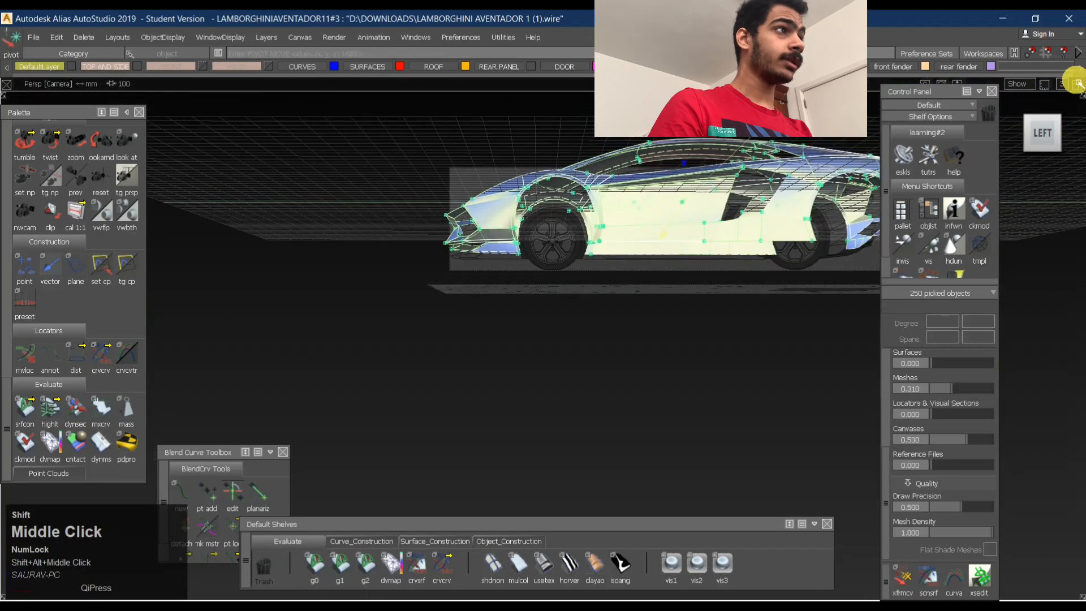
pyautogui.click(1043, 133)
pyautogui.middleClick(472, 314)
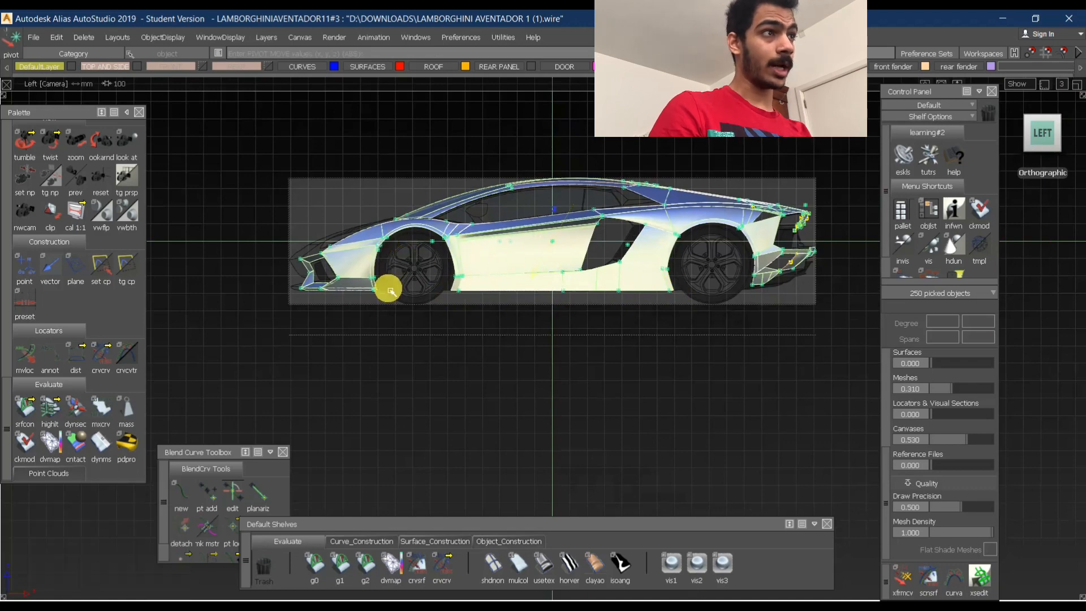
pyautogui.click(413, 339)
# - Place a circle curve near the centre of the front wheel on the side blueprint
pyautogui.click(374, 541)
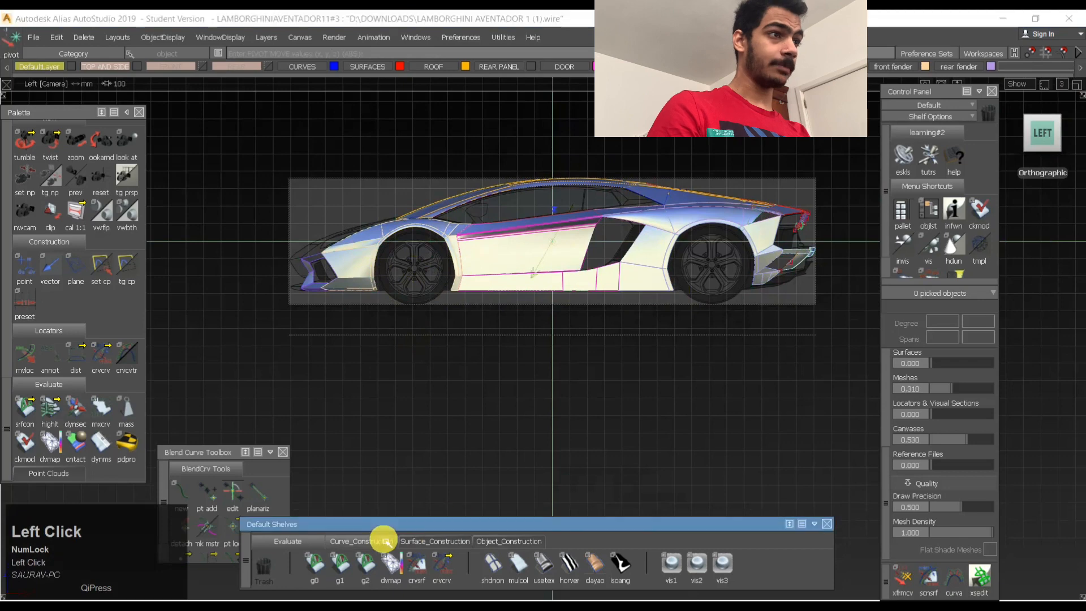
pyautogui.click(316, 564)
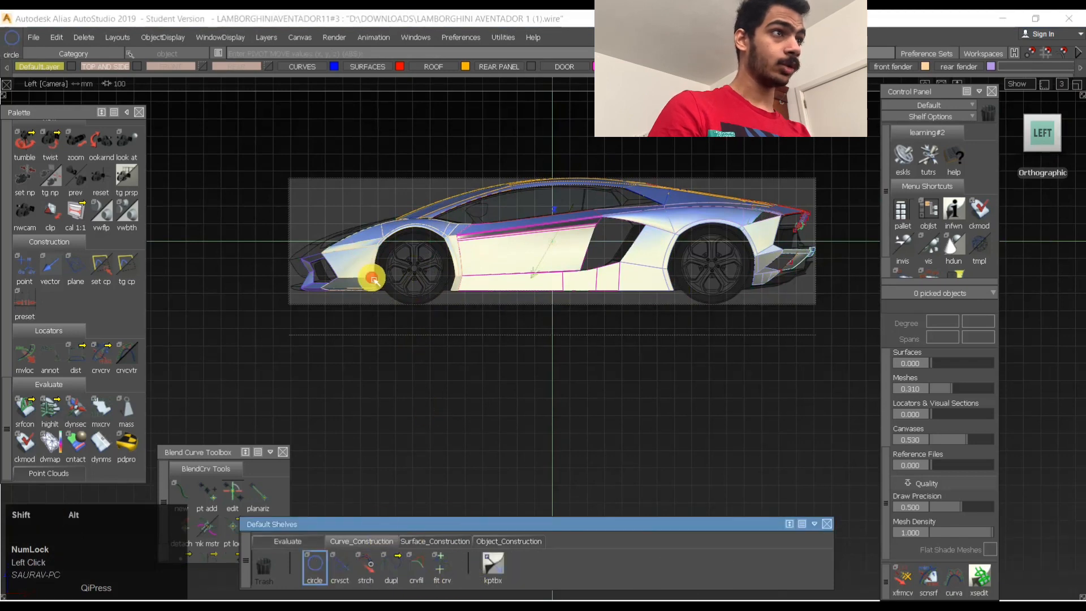
pyautogui.keyDown('alt'); pyautogui.keyDown('shift'); pyautogui.moveTo(371, 275); pyautogui.dragTo(717, 403, button='right'); pyautogui.keyUp('shift'); pyautogui.keyUp('alt')
pyautogui.keyDown('alt'); pyautogui.keyDown('shift'); pyautogui.moveTo(717, 402); pyautogui.dragTo(803, 485, button='middle'); pyautogui.keyUp('shift'); pyautogui.keyUp('alt')
pyautogui.keyDown('alt'); pyautogui.keyDown('shift'); pyautogui.moveTo(353, 249); pyautogui.dragTo(686, 461, button='middle'); pyautogui.keyUp('shift'); pyautogui.keyUp('alt')
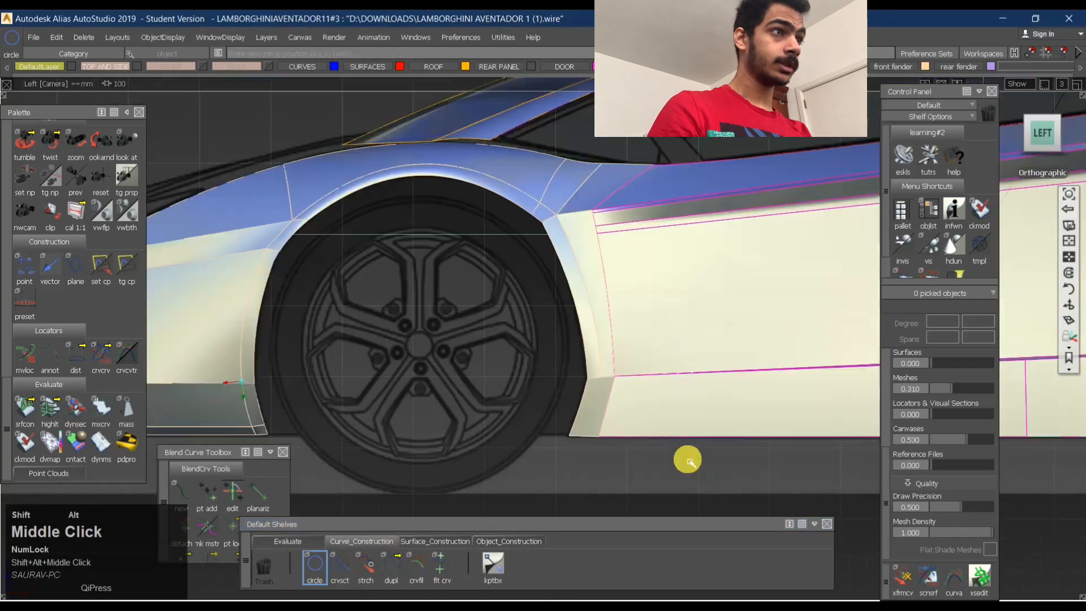
pyautogui.keyDown('alt'); pyautogui.click(412, 346); pyautogui.keyUp('alt')
# - Move the circle so that it is centred on the hub of the front wheel
pyautogui.keyDown('ctrl'); pyautogui.keyDown('shift'); pyautogui.moveTo(469, 418); pyautogui.dragTo(443, 394, button='middle'); pyautogui.keyUp('shift'); pyautogui.keyUp('ctrl')
pyautogui.moveTo(458, 451); pyautogui.dragTo(480, 400, button='right')
pyautogui.middleClick(490, 405)
pyautogui.moveTo(490, 405); pyautogui.dragTo(495, 408, button='middle')
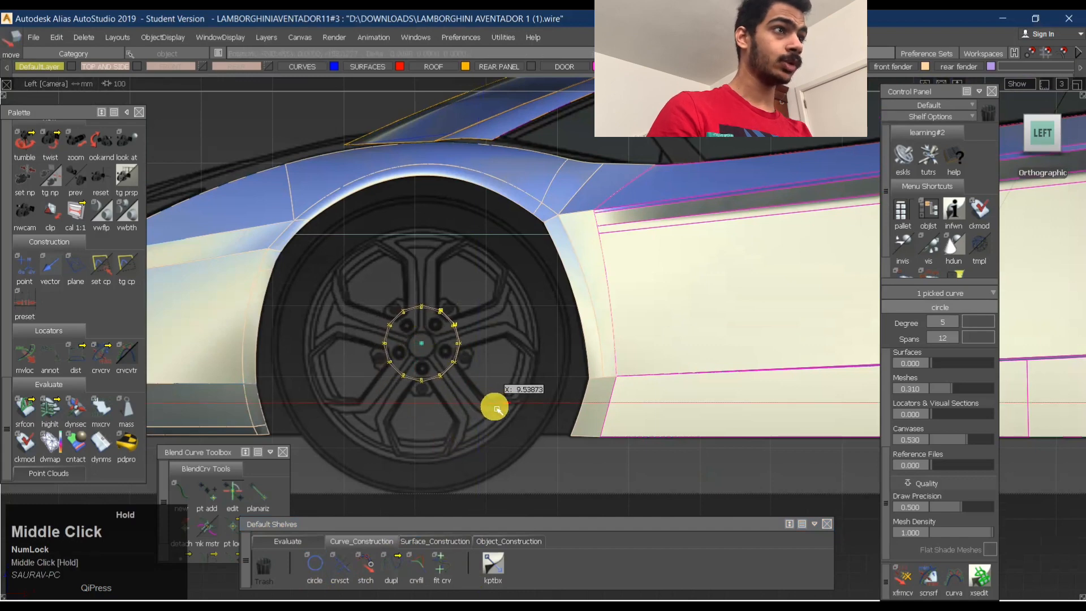
pyautogui.moveTo(502, 396)
pyautogui.mouseDown(button='right')
pyautogui.moveTo(537, 392)
pyautogui.moveTo(493, 406)
pyautogui.mouseUp(button='right')
pyautogui.keyDown('ctrl'); pyautogui.keyDown('shift'); pyautogui.middleClick(493, 406); pyautogui.keyUp('shift'); pyautogui.keyUp('ctrl')
pyautogui.click(521, 406)
# - Scale the circle up to match the outer outline of the front tyre and deselect it
pyautogui.moveTo(618, 417); pyautogui.dragTo(773, 371)
pyautogui.keyDown('ctrl'); pyautogui.keyDown('shift'); pyautogui.moveTo(589, 435); pyautogui.dragTo(654, 332, button='middle'); pyautogui.keyUp('shift'); pyautogui.keyUp('ctrl')
pyautogui.keyDown('shift'); pyautogui.rightClick(688, 357); pyautogui.keyUp('shift')
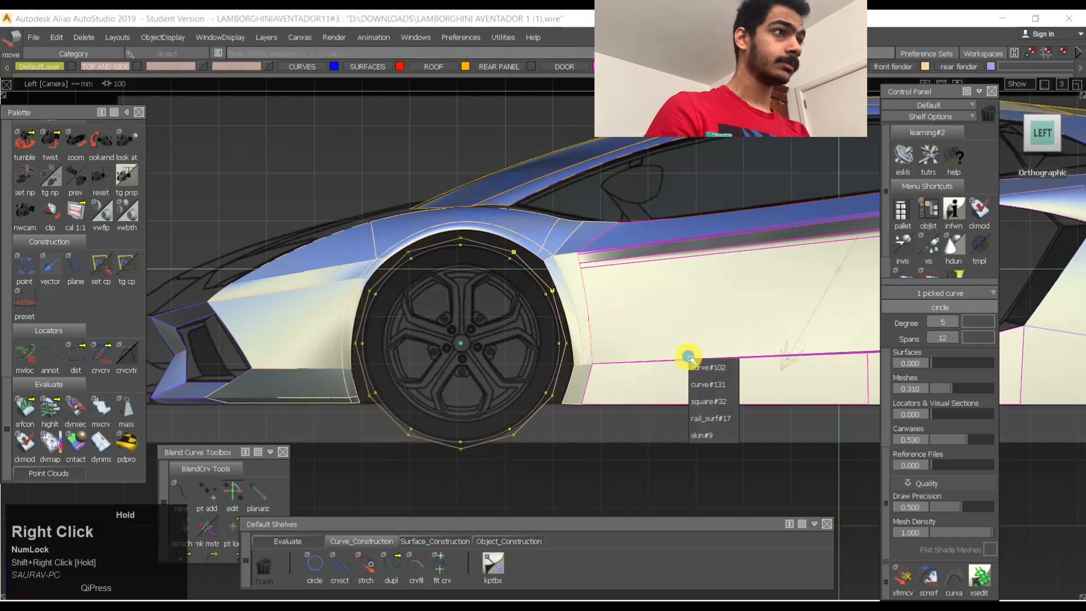
pyautogui.moveTo(621, 352); pyautogui.dragTo(615, 362, button='right')
pyautogui.moveTo(572, 465); pyautogui.dragTo(567, 463, button='right')
pyautogui.click(515, 451)
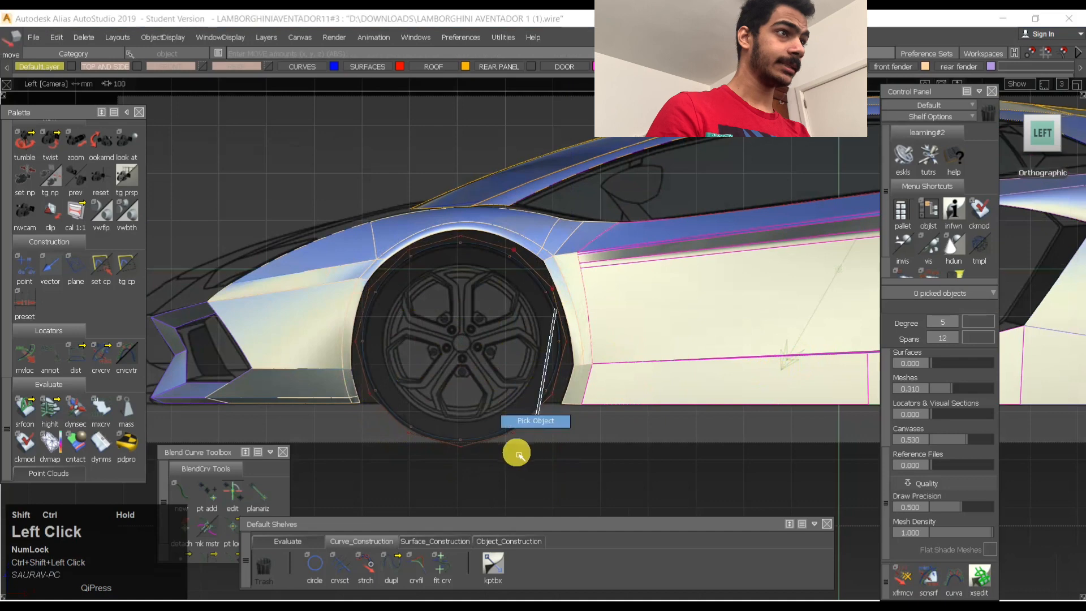
# - Turn off the surface shading and place a copy of the tyre circle directly behind the front wheel
pyautogui.click(286, 541)
pyautogui.click(496, 564)
pyautogui.click(494, 434)
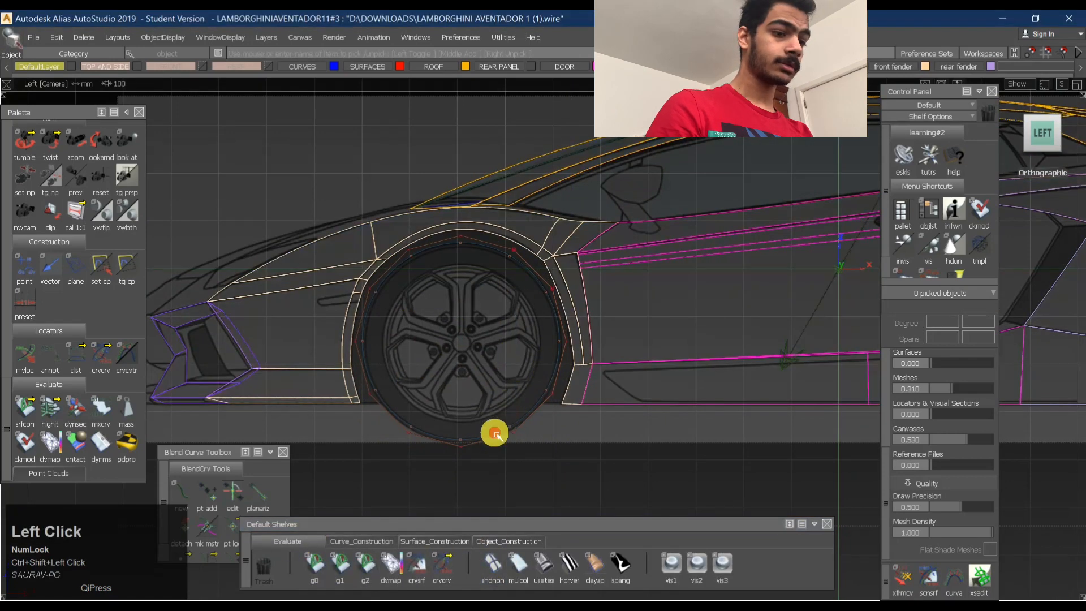
pyautogui.hotkey('ctrl', 'v')
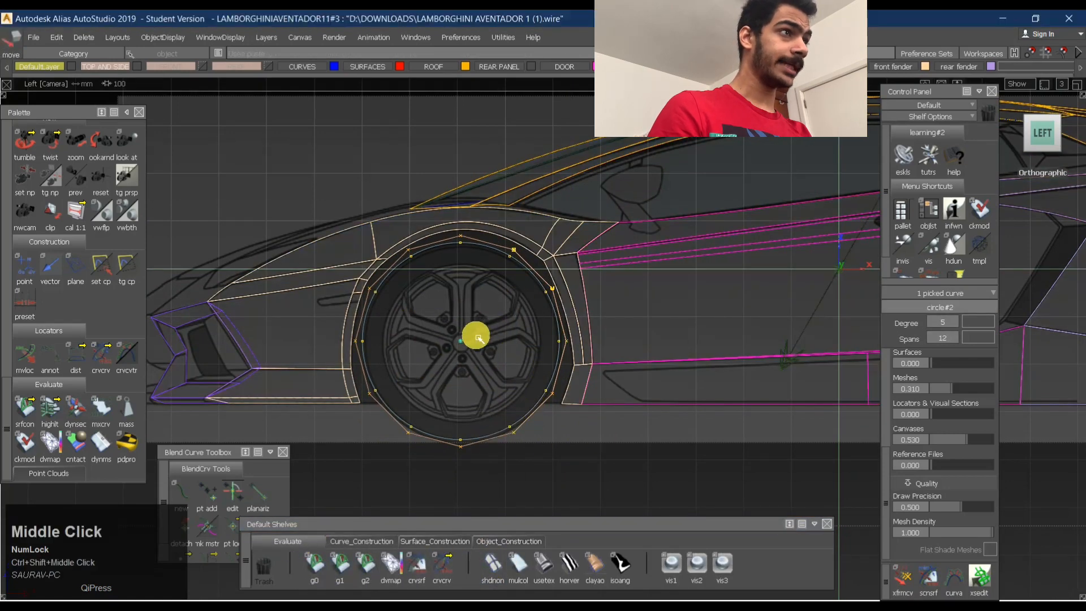
pyautogui.moveTo(477, 332); pyautogui.dragTo(677, 346, button='middle')
pyautogui.keyDown('alt'); pyautogui.keyDown('shift'); pyautogui.moveTo(713, 334); pyautogui.dragTo(521, 313, button='right'); pyautogui.keyUp('shift'); pyautogui.keyUp('alt')
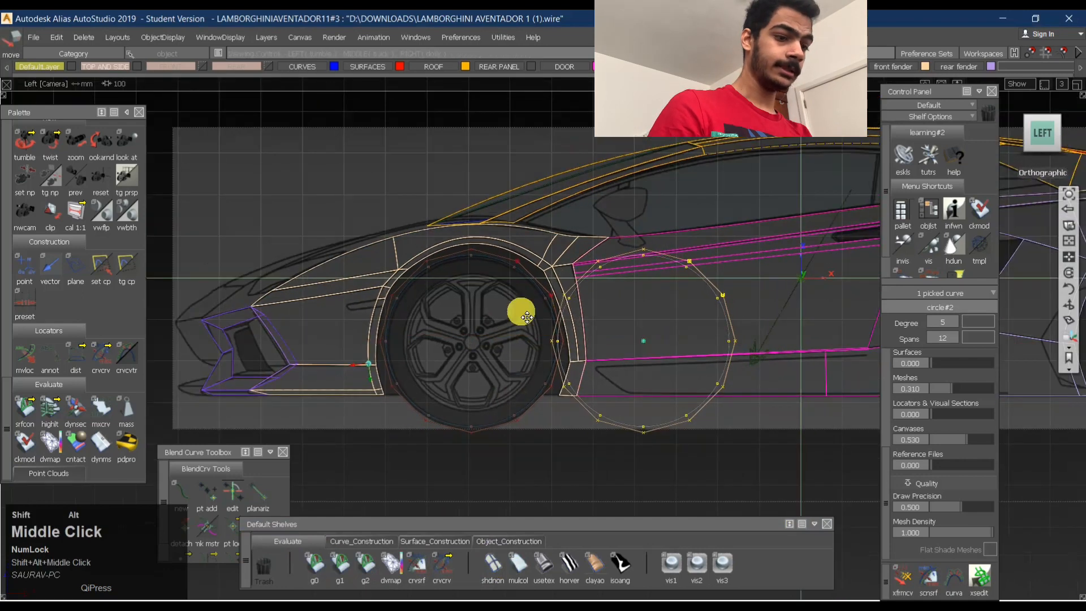
pyautogui.keyDown('alt'); pyautogui.keyDown('shift'); pyautogui.moveTo(807, 345); pyautogui.dragTo(751, 435, button='middle'); pyautogui.keyUp('shift'); pyautogui.keyUp('alt')
# - Paste two more tyre circles and line them up edge to edge towards the rear wheel
pyautogui.hotkey('ctrl', 'v')
pyautogui.keyDown('alt'); pyautogui.keyDown('shift'); pyautogui.moveTo(786, 398); pyautogui.dragTo(673, 393, button='right'); pyautogui.keyUp('shift'); pyautogui.keyUp('alt')
pyautogui.keyDown('alt'); pyautogui.keyDown('shift'); pyautogui.moveTo(747, 390); pyautogui.dragTo(615, 390, button='middle'); pyautogui.keyUp('shift'); pyautogui.keyUp('alt')
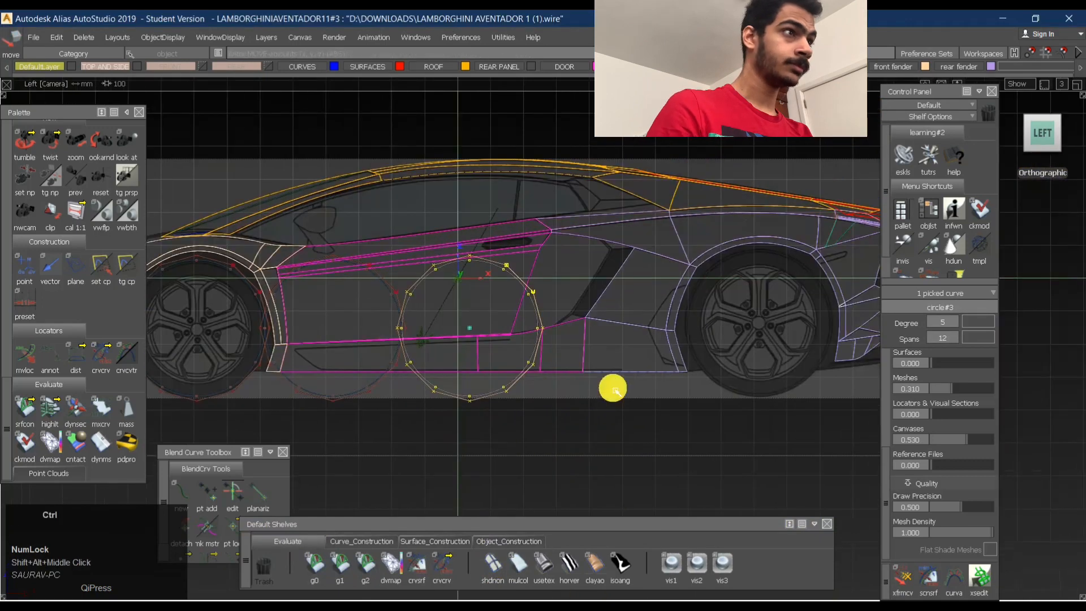
pyautogui.hotkey('ctrl', 'v')
pyautogui.moveTo(572, 443)
pyautogui.mouseDown(button='middle')
pyautogui.moveTo(734, 436)
pyautogui.moveTo(720, 437)
pyautogui.mouseUp(button='middle')
pyautogui.keyDown('ctrl'); pyautogui.keyDown('shift'); pyautogui.moveTo(643, 302); pyautogui.dragTo(656, 287); pyautogui.keyUp('shift'); pyautogui.keyUp('ctrl')
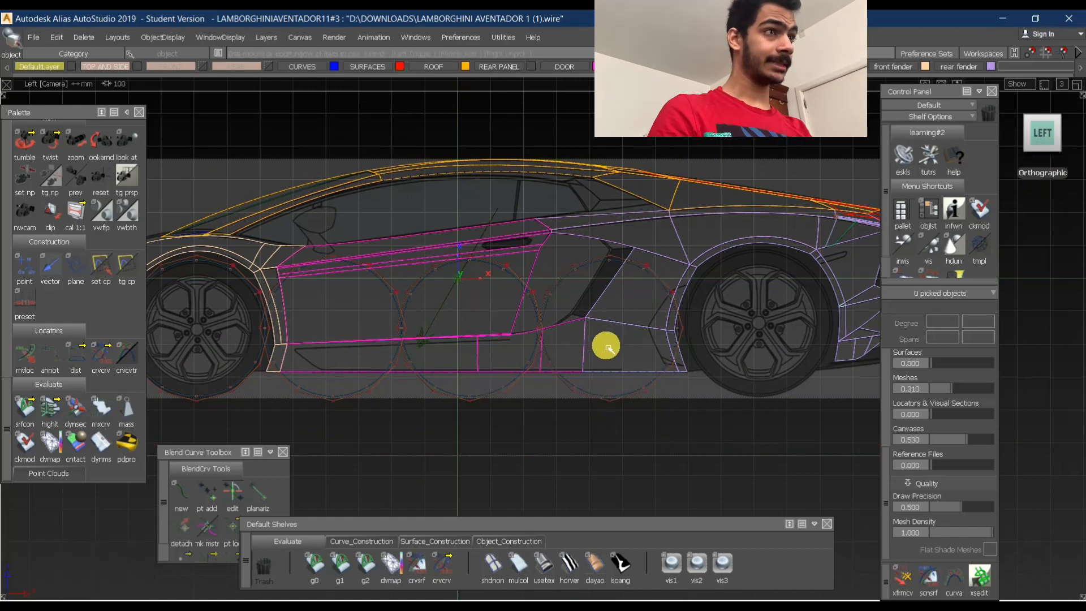
# - Pick the three circles between the wheels to check the wheel spacing, and release them
pyautogui.click(590, 443)
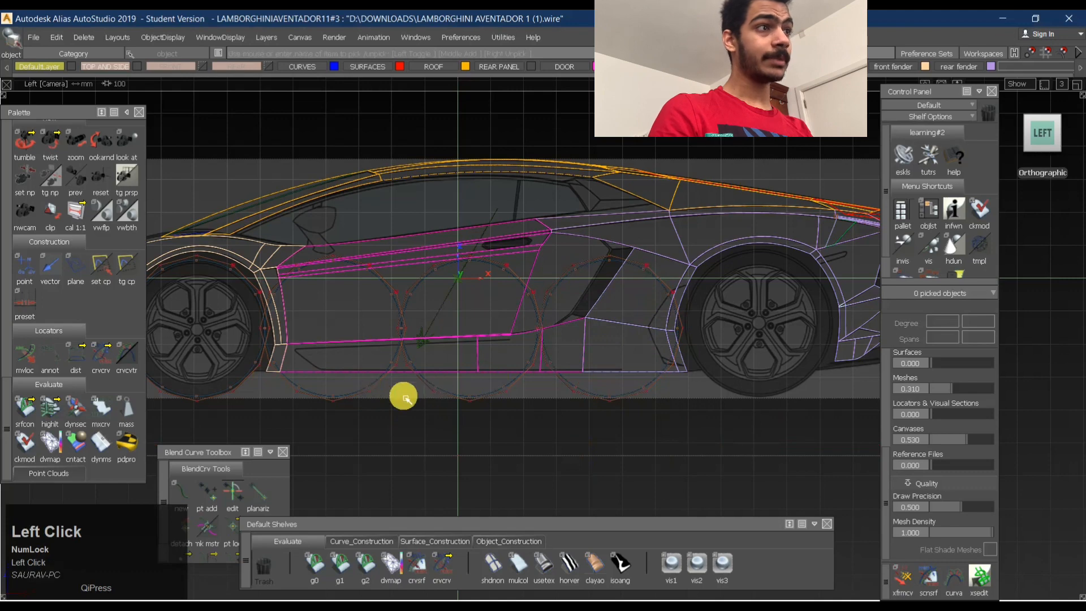
pyautogui.click(378, 389)
pyautogui.click(508, 393)
pyautogui.click(608, 395)
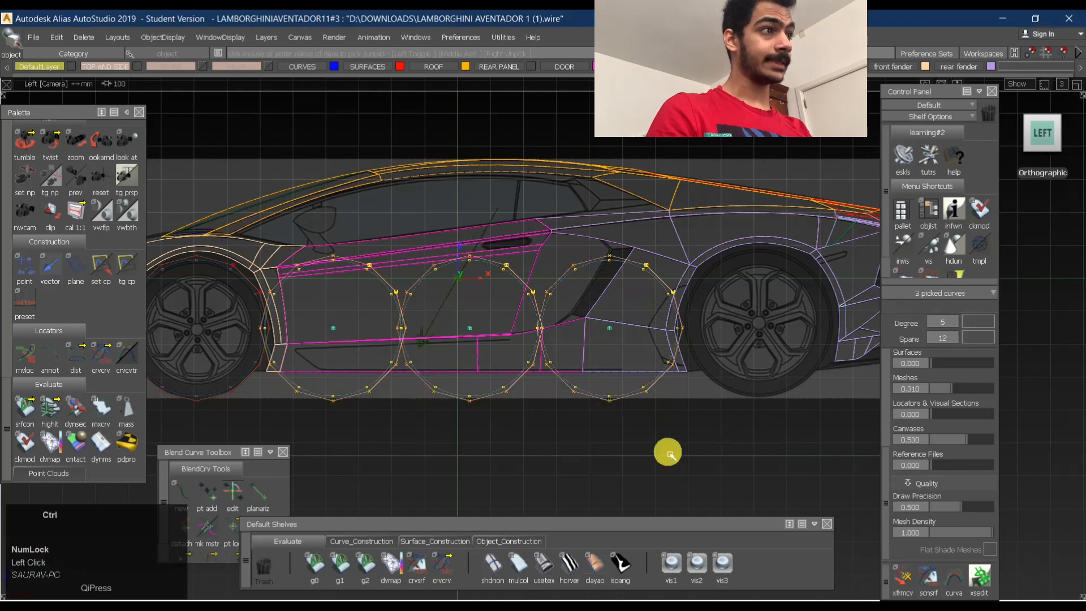
pyautogui.keyDown('ctrl'); pyautogui.keyDown('shift'); pyautogui.moveTo(671, 454); pyautogui.dragTo(689, 338); pyautogui.keyUp('shift'); pyautogui.keyUp('ctrl')
# - Copy the last circle in the row and position the copy around the rear wheel
pyautogui.click(640, 393)
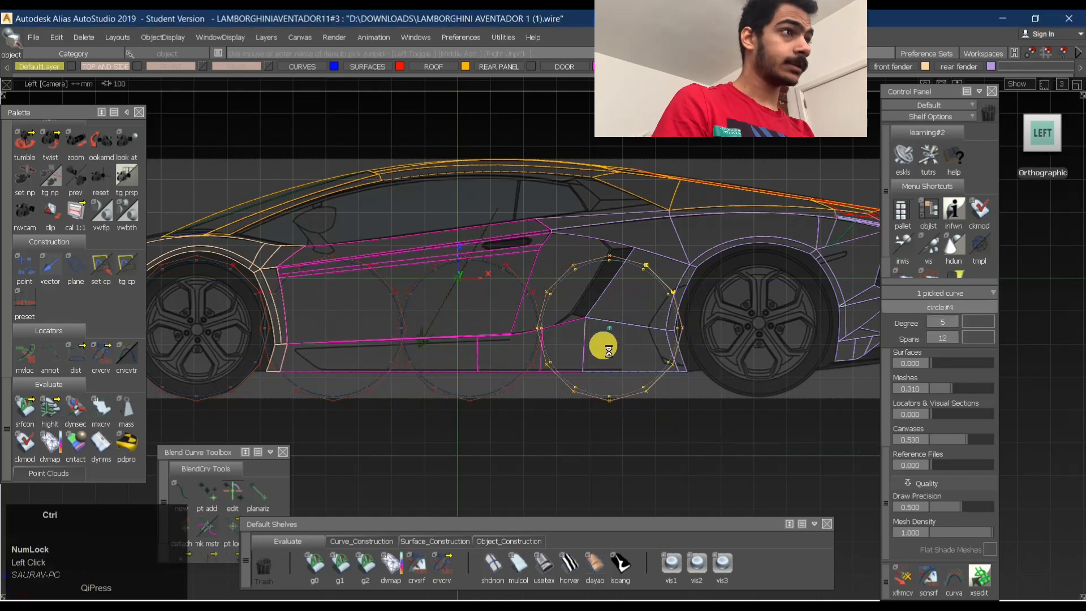
pyautogui.hotkey('ctrl', 'v')
pyautogui.moveTo(622, 415); pyautogui.dragTo(756, 402, button='middle')
pyautogui.keyDown('ctrl'); pyautogui.keyDown('shift'); pyautogui.moveTo(748, 430); pyautogui.dragTo(762, 286); pyautogui.keyUp('shift'); pyautogui.keyUp('ctrl')
pyautogui.keyDown('alt'); pyautogui.keyDown('shift'); pyautogui.moveTo(722, 252); pyautogui.dragTo(747, 273, button='middle'); pyautogui.keyUp('shift'); pyautogui.keyUp('alt')
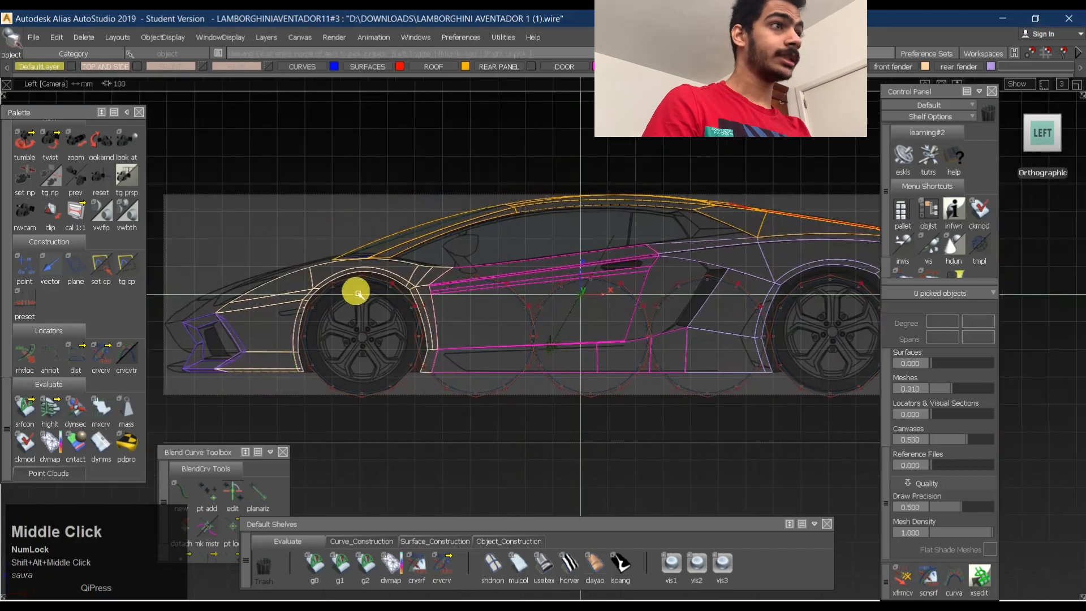
# - Select all five tyre circles between the front and rear wheels and delete them
pyautogui.keyDown('alt'); pyautogui.keyDown('shift'); pyautogui.moveTo(526, 273); pyautogui.dragTo(465, 261, button='middle'); pyautogui.keyUp('shift'); pyautogui.keyUp('alt')
pyautogui.keyDown('ctrl'); pyautogui.keyDown('shift'); pyautogui.moveTo(661, 375); pyautogui.dragTo(662, 253); pyautogui.keyUp('shift'); pyautogui.keyUp('ctrl')
pyautogui.click(769, 380)
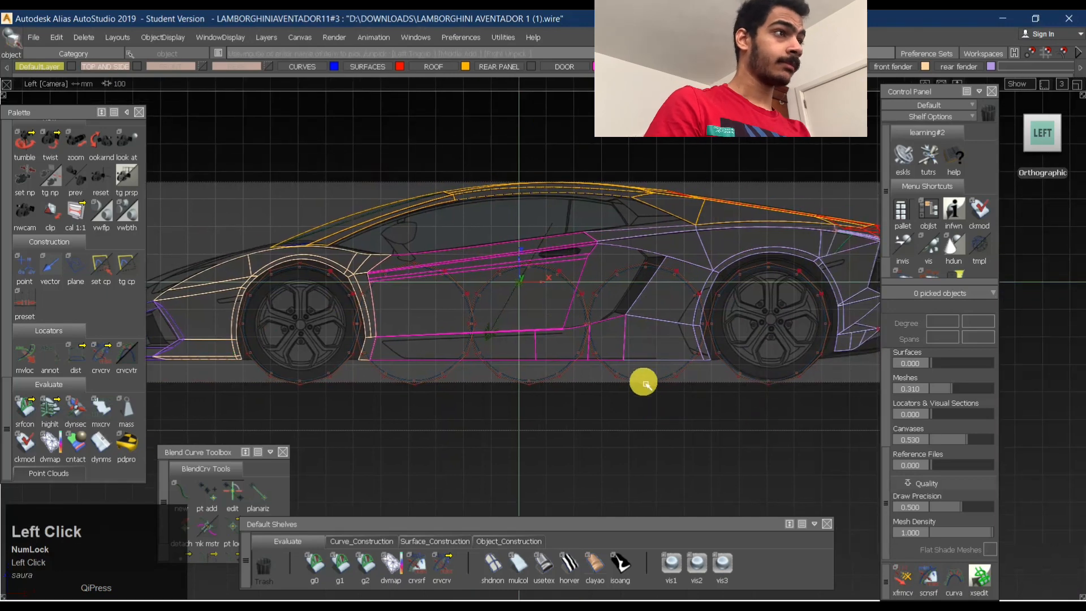
pyautogui.click(734, 378)
pyautogui.click(618, 396)
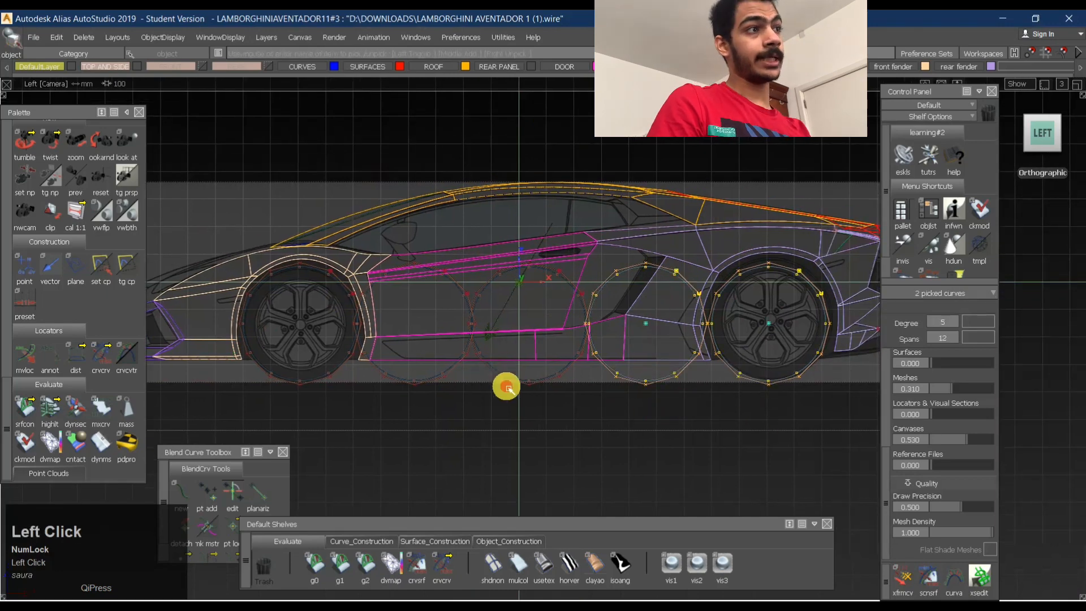
pyautogui.click(506, 383)
pyautogui.click(442, 375)
pyautogui.click(323, 369)
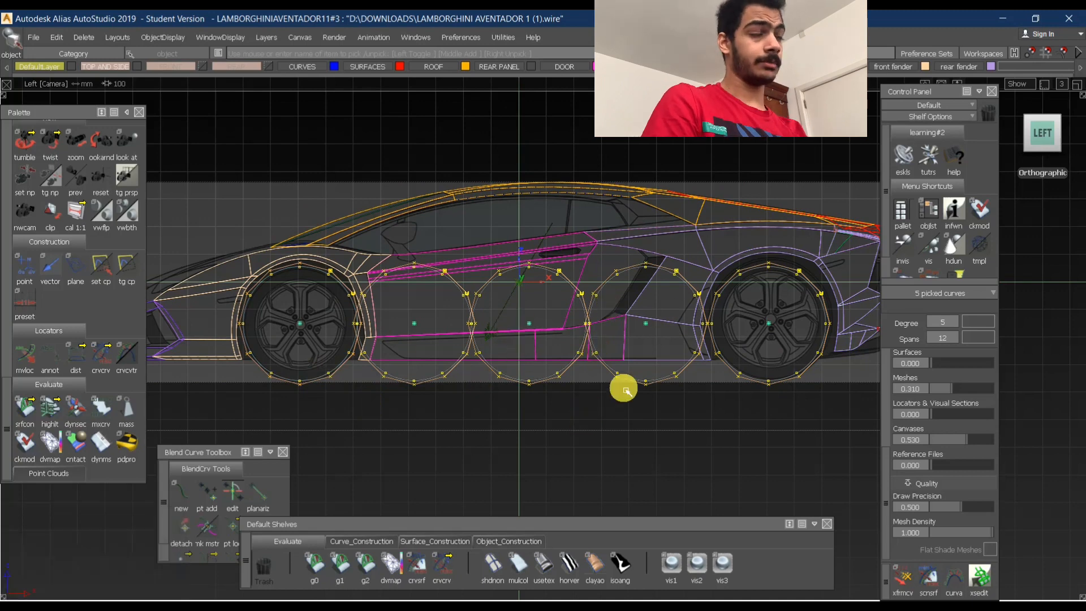
pyautogui.press('Delete')
pyautogui.press('Return')
# - Make the FRONT and TOP AND SIDE blueprint layers pickable, with TOP AND SIDE as the active layer
pyautogui.keyDown('alt'); pyautogui.keyDown('shift'); pyautogui.moveTo(657, 242); pyautogui.dragTo(579, 331, button='right'); pyautogui.keyUp('shift'); pyautogui.keyUp('alt')
pyautogui.keyDown('ctrl'); pyautogui.keyDown('shift'); pyautogui.moveTo(569, 383); pyautogui.dragTo(551, 185); pyautogui.keyUp('shift'); pyautogui.keyUp('ctrl')
pyautogui.moveTo(206, 191); pyautogui.dragTo(866, 435)
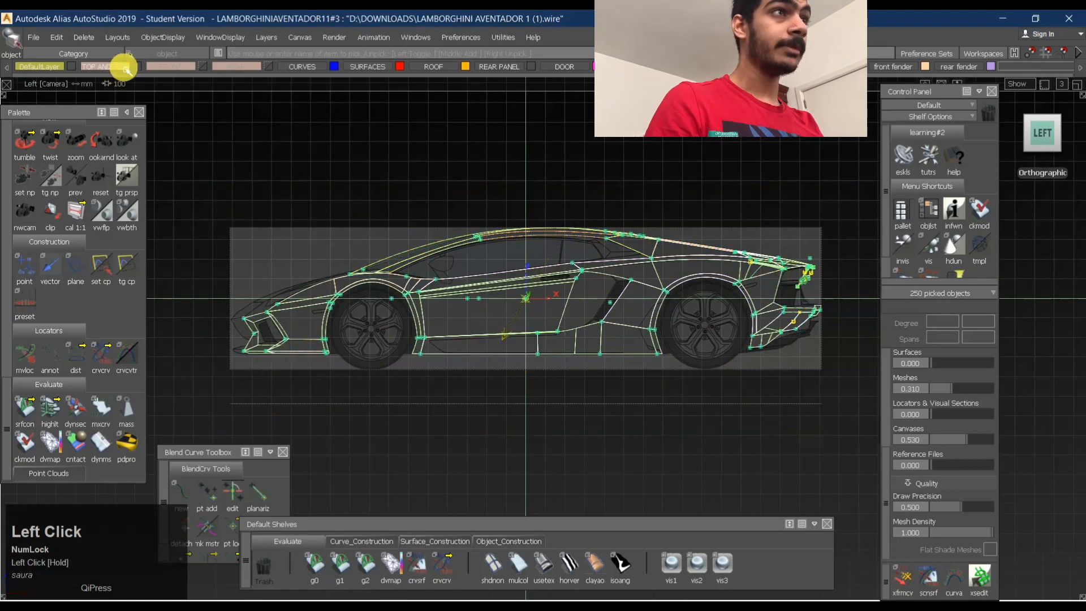
pyautogui.click(201, 68)
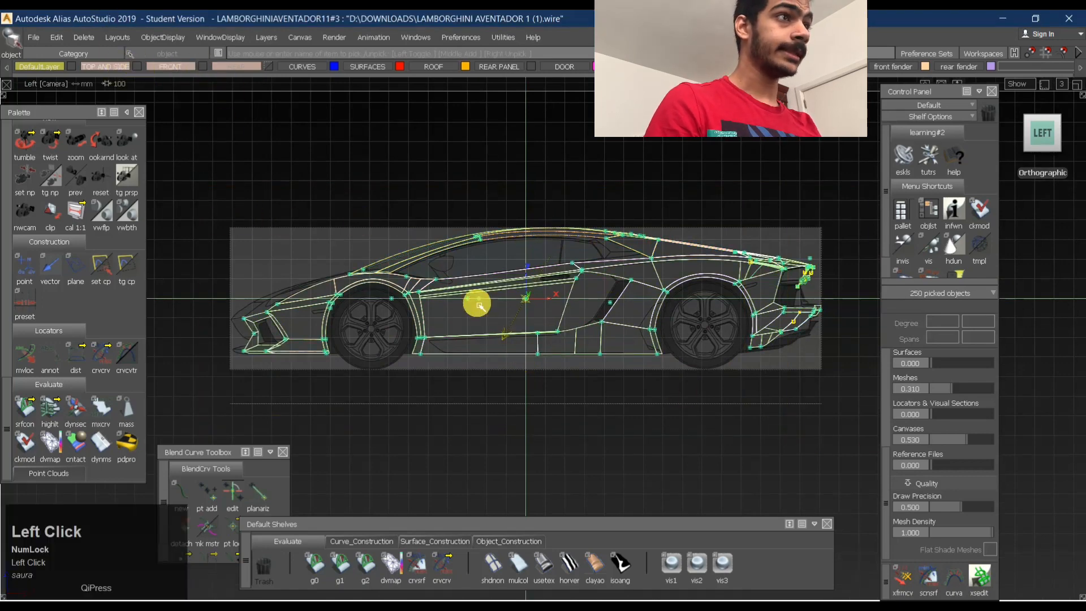
pyautogui.click(267, 235)
pyautogui.click(92, 62)
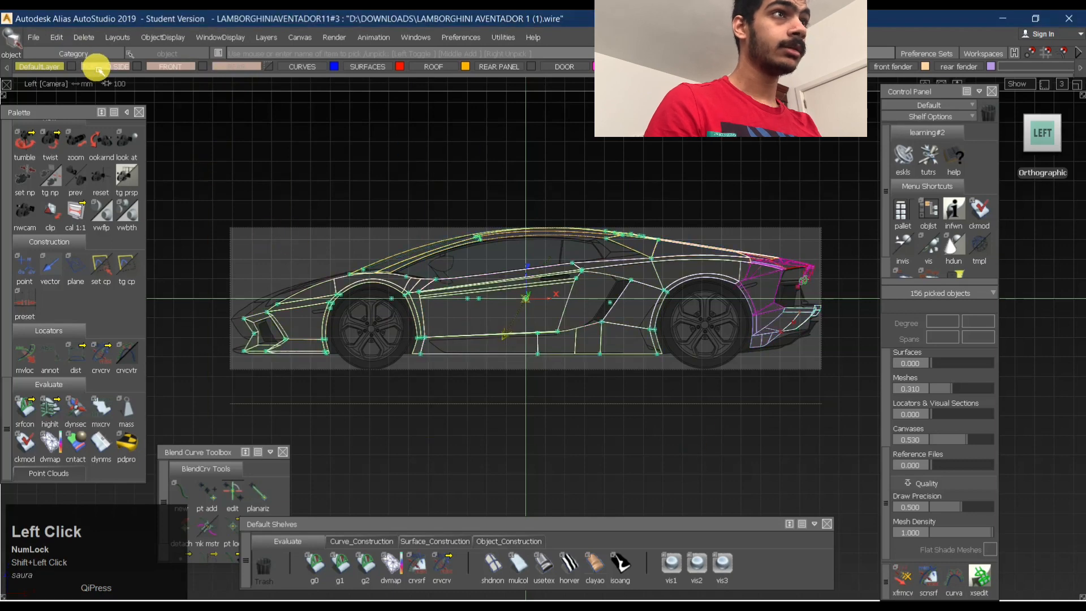
pyautogui.click(98, 69)
# - Select the car body with the SIDE and TOP canvases and try to place their pivot at the front wheel
pyautogui.keyDown('ctrl'); pyautogui.keyDown('shift'); pyautogui.moveTo(338, 295); pyautogui.dragTo(290, 297); pyautogui.keyUp('shift'); pyautogui.keyUp('ctrl')
pyautogui.moveTo(195, 158); pyautogui.dragTo(855, 455)
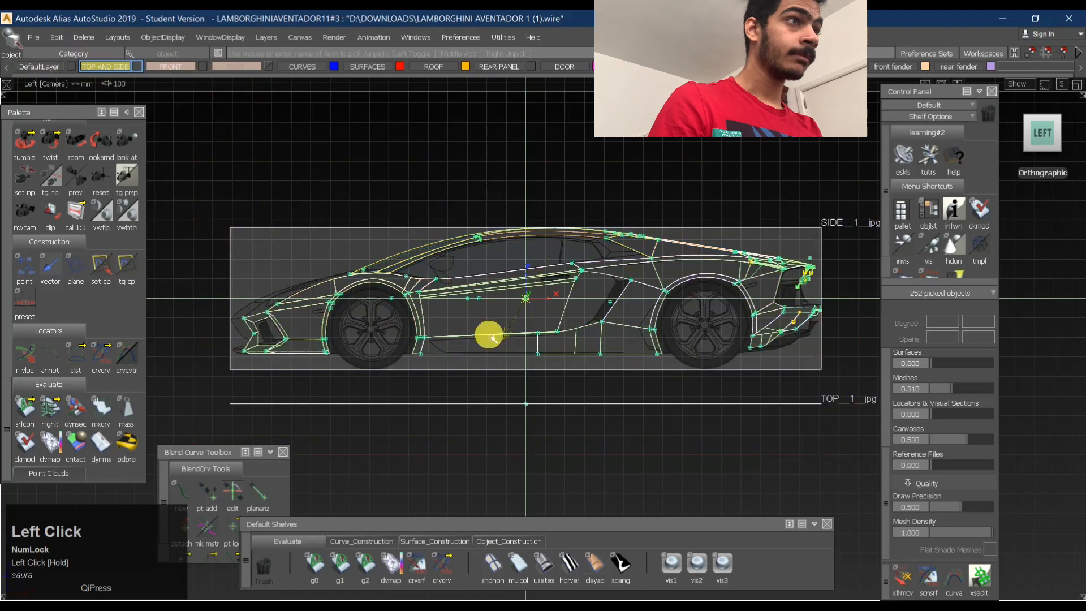
pyautogui.keyDown('ctrl'); pyautogui.keyDown('shift'); pyautogui.moveTo(311, 347); pyautogui.dragTo(325, 343, button='middle'); pyautogui.keyUp('shift'); pyautogui.keyUp('ctrl')
pyautogui.moveTo(318, 344)
pyautogui.keyDown('alt'); pyautogui.keyDown('shift'); pyautogui.mouseDown(button='right')
pyautogui.moveTo(408, 342)
pyautogui.moveTo(269, 313)
pyautogui.mouseUp(button='right'); pyautogui.keyUp('shift'); pyautogui.keyUp('alt')
pyautogui.keyDown('alt'); pyautogui.keyDown('shift'); pyautogui.moveTo(269, 312); pyautogui.dragTo(582, 328, button='middle'); pyautogui.keyUp('shift'); pyautogui.keyUp('alt')
pyautogui.keyDown('ctrl'); pyautogui.keyDown('alt'); pyautogui.moveTo(252, 381); pyautogui.dragTo(258, 391); pyautogui.keyUp('alt'); pyautogui.keyUp('ctrl')
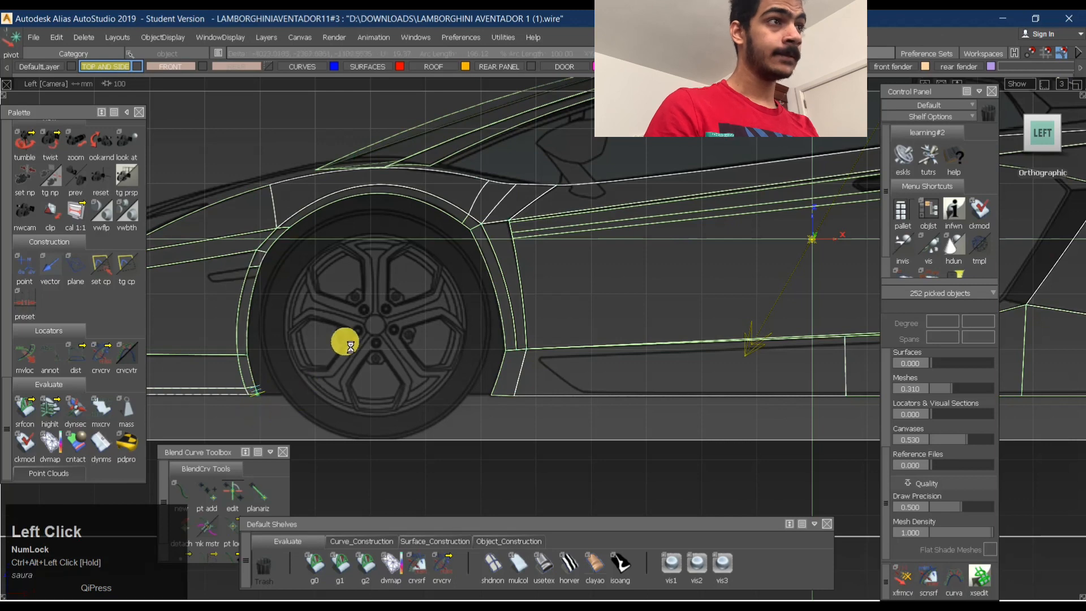
pyautogui.keyDown('alt'); pyautogui.keyDown('shift'); pyautogui.moveTo(456, 293); pyautogui.dragTo(544, 398, button='right'); pyautogui.keyUp('shift'); pyautogui.keyUp('alt')
pyautogui.keyDown('ctrl'); pyautogui.keyDown('shift'); pyautogui.moveTo(542, 249); pyautogui.dragTo(540, 362); pyautogui.keyUp('shift'); pyautogui.keyUp('ctrl')
pyautogui.keyDown('alt'); pyautogui.keyDown('shift'); pyautogui.moveTo(677, 307); pyautogui.dragTo(541, 286, button='middle'); pyautogui.keyUp('shift'); pyautogui.keyUp('alt')
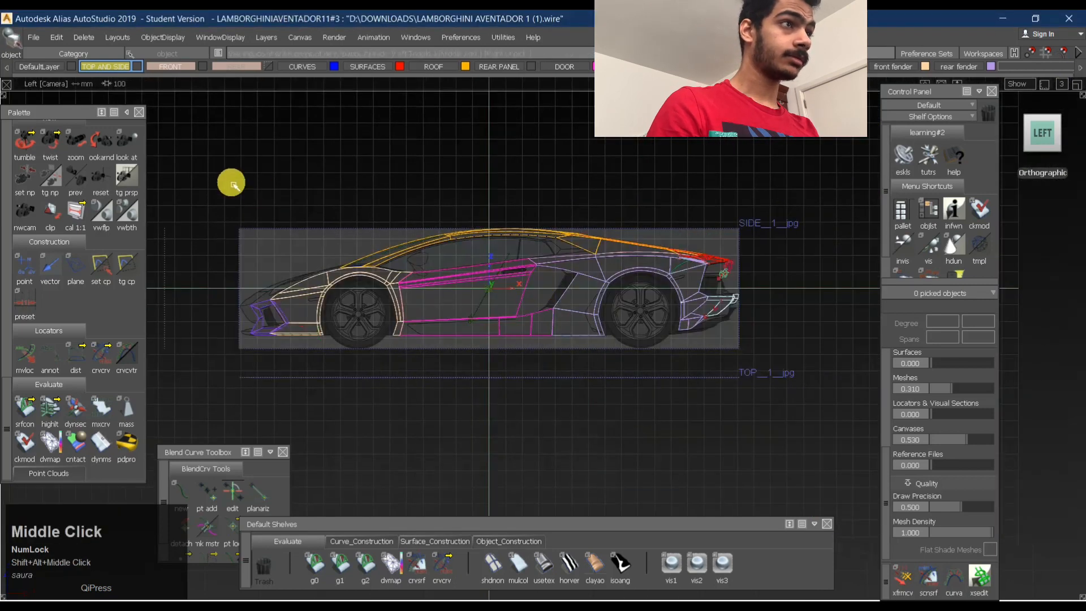
# - Select the whole car body with the SIDE and TOP canvases and delete their construction history
pyautogui.moveTo(217, 181)
pyautogui.mouseDown()
pyautogui.moveTo(797, 462)
pyautogui.moveTo(830, 453)
pyautogui.mouseUp()
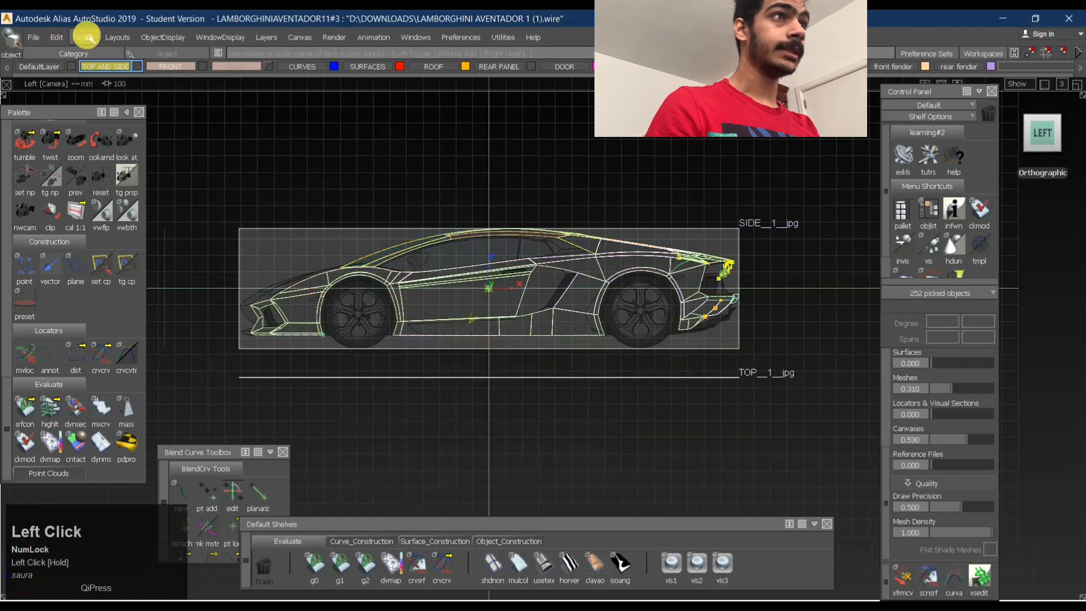
pyautogui.moveTo(84, 37); pyautogui.dragTo(97, 103)
pyautogui.click(492, 364)
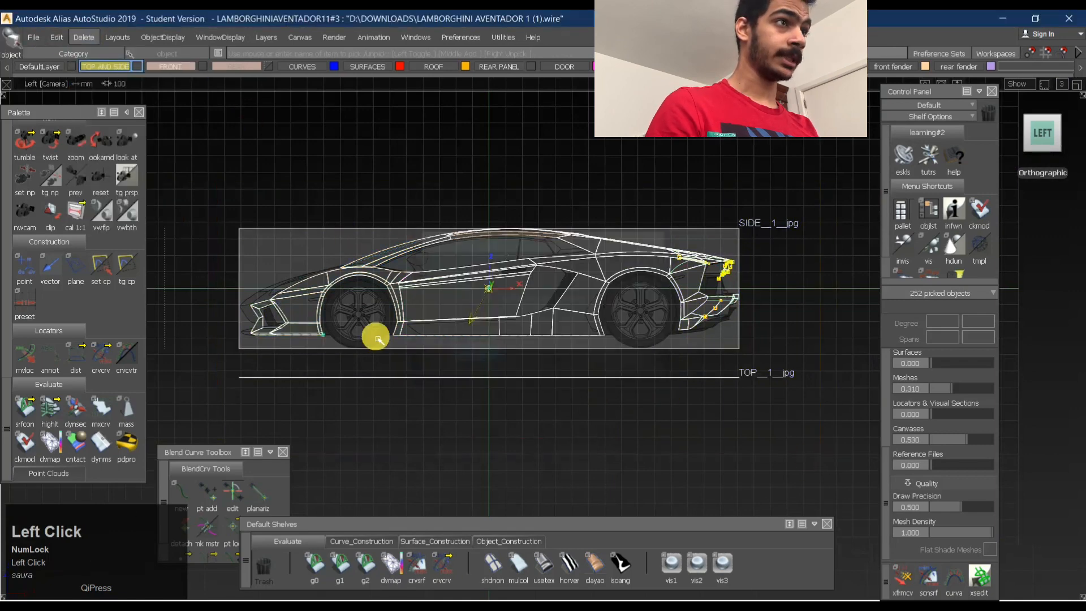
# - Set the pivot of the selected body and canvases at the centre of the front wheel
pyautogui.keyDown('alt'); pyautogui.keyDown('shift'); pyautogui.rightClick(425, 343); pyautogui.keyUp('shift'); pyautogui.keyUp('alt')
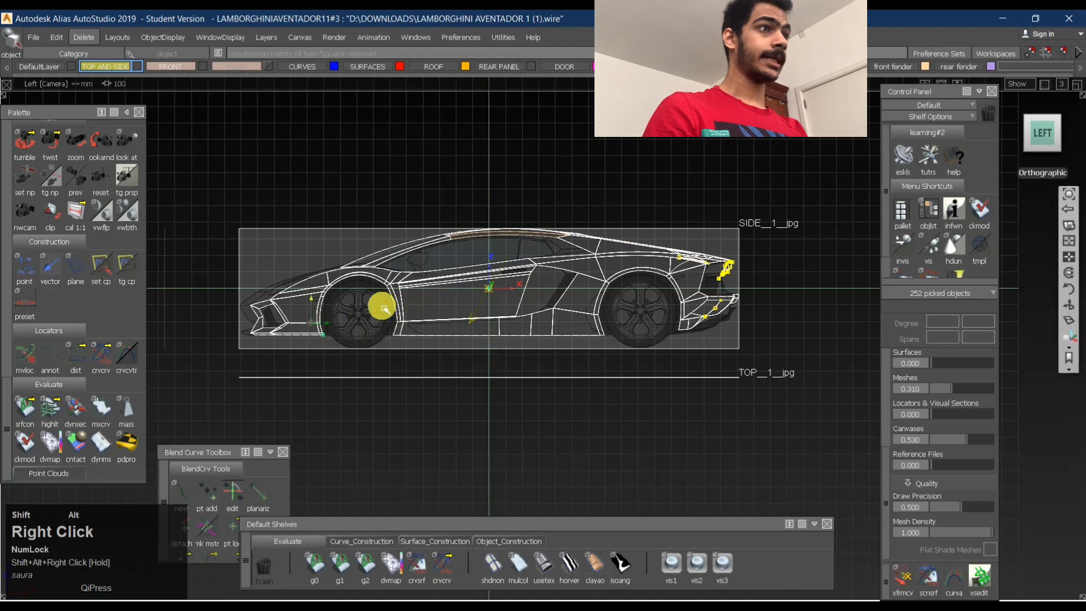
pyautogui.keyDown('alt'); pyautogui.keyDown('shift'); pyautogui.moveTo(396, 300); pyautogui.dragTo(523, 310, button='right'); pyautogui.keyUp('shift'); pyautogui.keyUp('alt')
pyautogui.keyDown('alt'); pyautogui.keyDown('shift'); pyautogui.moveTo(433, 295); pyautogui.dragTo(881, 337, button='middle'); pyautogui.keyUp('shift'); pyautogui.keyUp('alt')
pyautogui.click(653, 374)
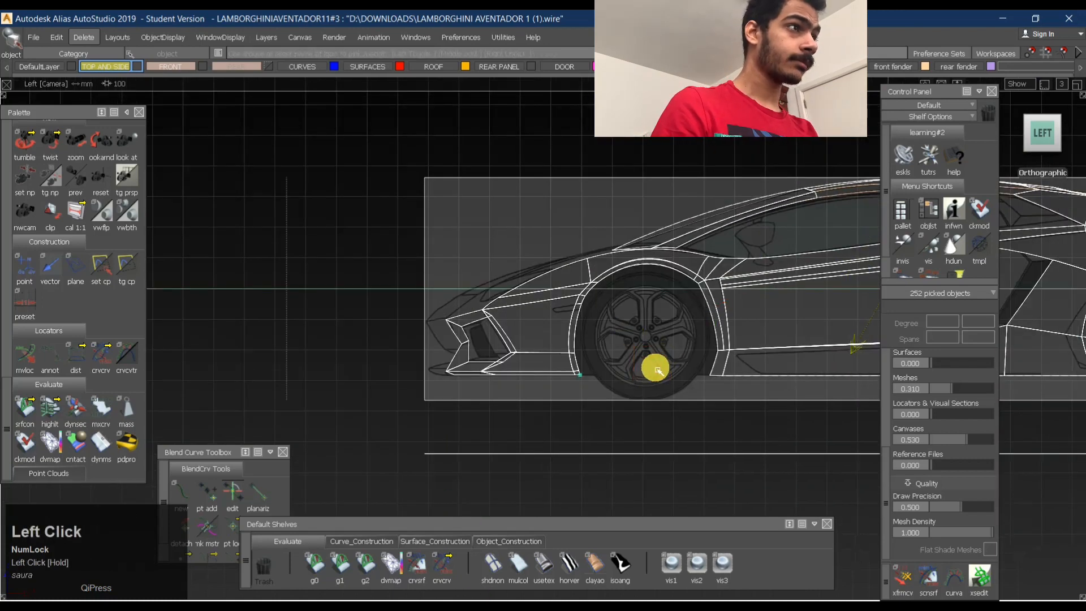
pyautogui.keyDown('ctrl'); pyautogui.keyDown('shift'); pyautogui.middleClick(667, 344); pyautogui.keyUp('shift'); pyautogui.keyUp('ctrl')
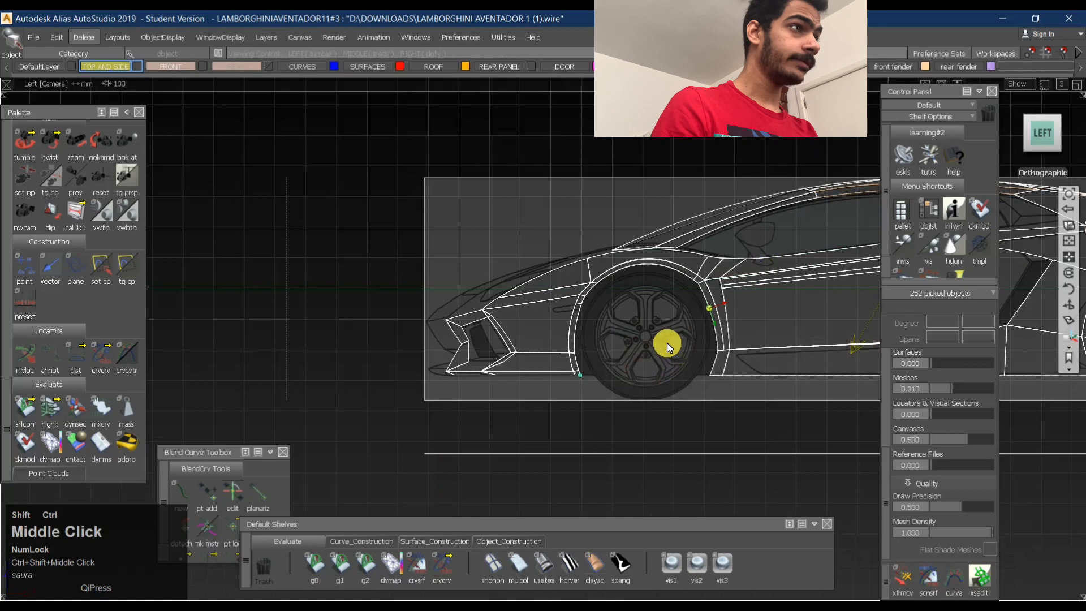
pyautogui.keyDown('ctrl'); pyautogui.keyDown('shift'); pyautogui.click(644, 390); pyautogui.keyUp('shift'); pyautogui.keyUp('ctrl')
pyautogui.keyDown('ctrl'); pyautogui.keyDown('shift'); pyautogui.moveTo(645, 389); pyautogui.dragTo(670, 373, button='middle'); pyautogui.keyUp('shift'); pyautogui.keyUp('ctrl')
pyautogui.moveTo(655, 356); pyautogui.dragTo(722, 320)
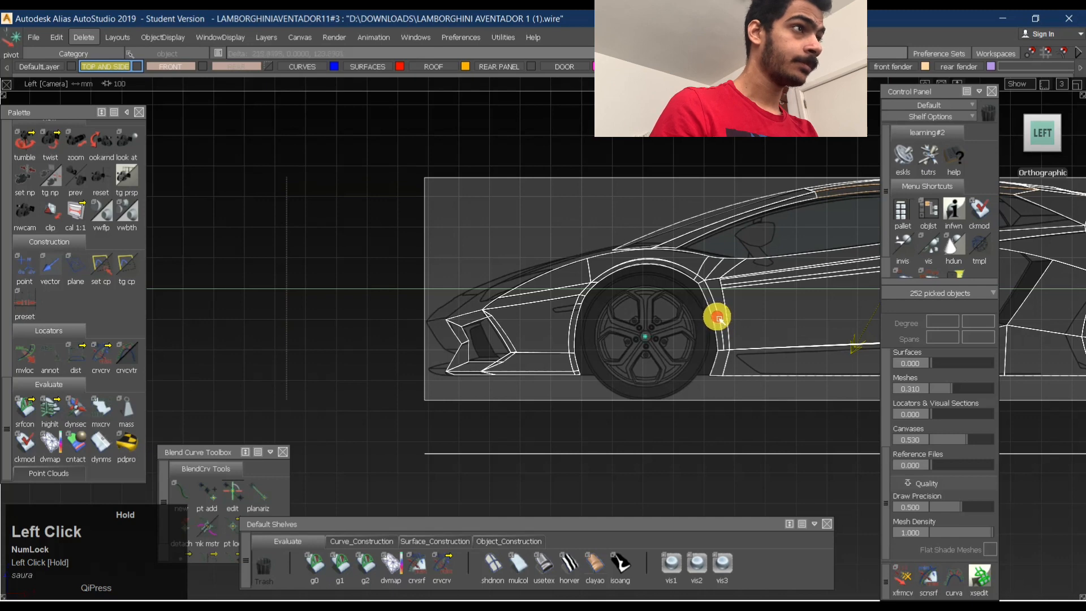
# - Move the selected body and canvases so that the front wheel centre snaps to the grid origin
pyautogui.keyDown('alt'); pyautogui.keyDown('shift'); pyautogui.moveTo(720, 319); pyautogui.dragTo(650, 317, button='right'); pyautogui.keyUp('shift'); pyautogui.keyUp('alt')
pyautogui.keyDown('alt'); pyautogui.keyDown('shift'); pyautogui.moveTo(650, 318); pyautogui.dragTo(539, 285, button='middle'); pyautogui.keyUp('shift'); pyautogui.keyUp('alt')
pyautogui.keyDown('alt'); pyautogui.moveTo(544, 250); pyautogui.dragTo(507, 311); pyautogui.keyUp('alt')
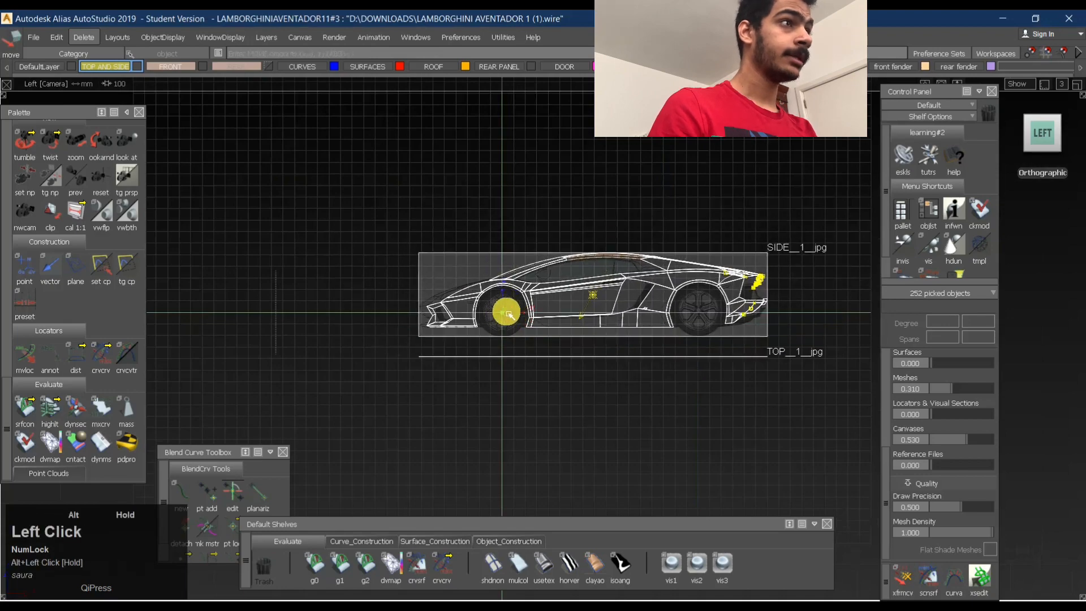
# - Examine how the front wheel centre lines up with the grid origin in the side and perspective views
pyautogui.keyDown('alt'); pyautogui.keyDown('shift'); pyautogui.moveTo(502, 308); pyautogui.dragTo(659, 301, button='right'); pyautogui.keyUp('shift'); pyautogui.keyUp('alt')
pyautogui.keyDown('alt'); pyautogui.keyDown('shift'); pyautogui.moveTo(660, 300); pyautogui.dragTo(430, 335, button='middle'); pyautogui.keyUp('shift'); pyautogui.keyUp('alt')
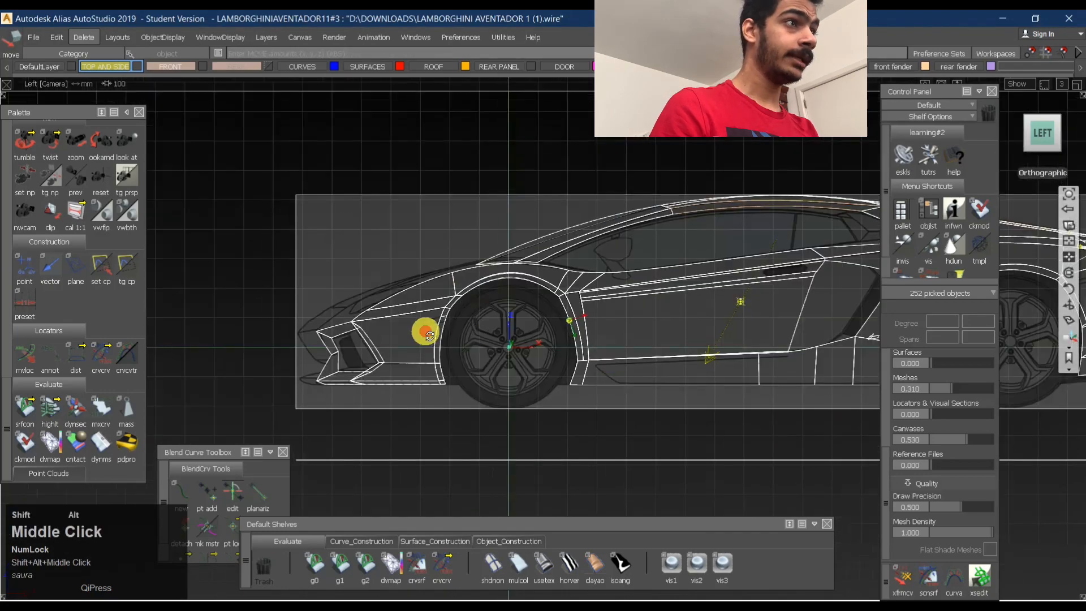
pyautogui.keyDown('alt'); pyautogui.keyDown('shift'); pyautogui.moveTo(430, 335); pyautogui.dragTo(571, 327, button='right'); pyautogui.keyUp('shift'); pyautogui.keyUp('alt')
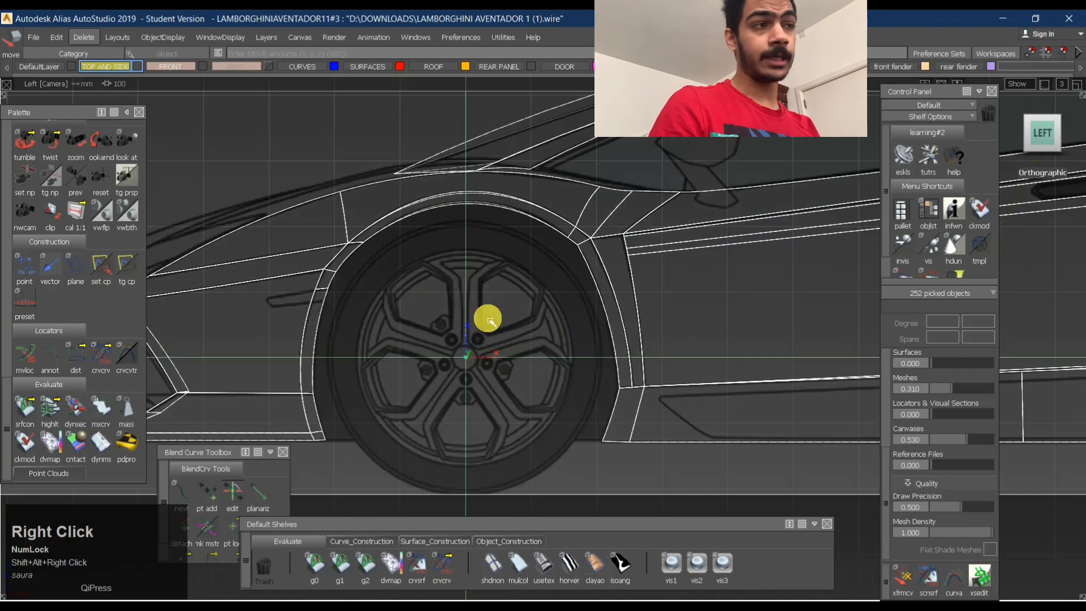
pyautogui.keyDown('alt'); pyautogui.keyDown('shift'); pyautogui.moveTo(519, 315); pyautogui.dragTo(589, 339); pyautogui.keyUp('shift'); pyautogui.keyUp('alt')
pyautogui.click(1055, 145)
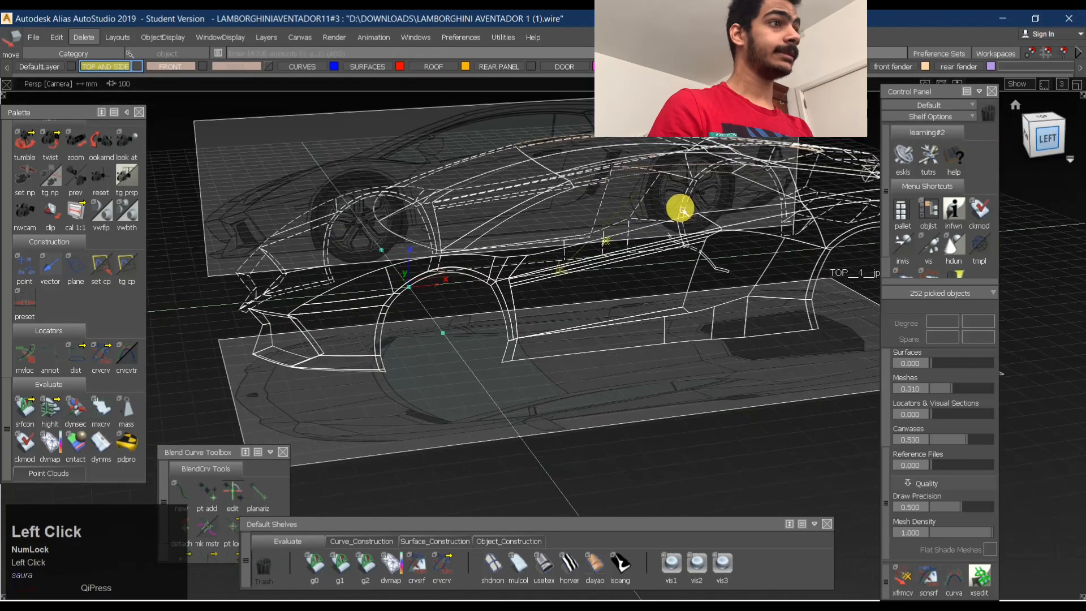
pyautogui.keyDown('alt'); pyautogui.keyDown('shift'); pyautogui.moveTo(515, 320); pyautogui.dragTo(490, 362, button='right'); pyautogui.keyUp('shift'); pyautogui.keyUp('alt')
pyautogui.keyDown('alt'); pyautogui.keyDown('shift'); pyautogui.moveTo(490, 362); pyautogui.dragTo(430, 331, button='middle'); pyautogui.keyUp('shift'); pyautogui.keyUp('alt')
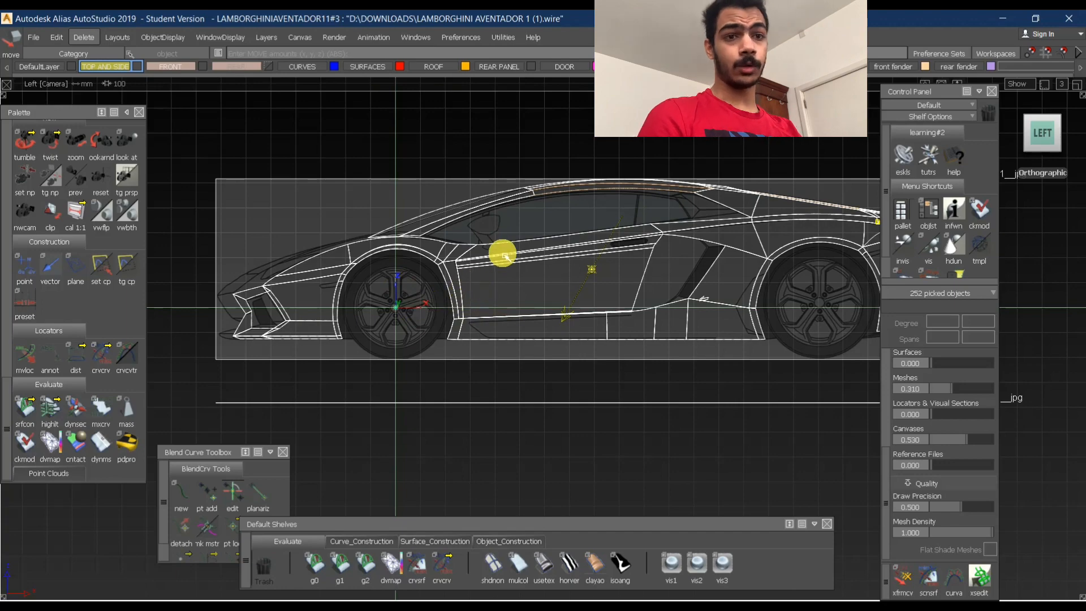
# - Clear the selection and examine the body against the blueprints in the perspective and top views
pyautogui.keyDown('ctrl'); pyautogui.keyDown('shift'); pyautogui.moveTo(513, 281); pyautogui.dragTo(314, 298); pyautogui.keyUp('shift'); pyautogui.keyUp('ctrl')
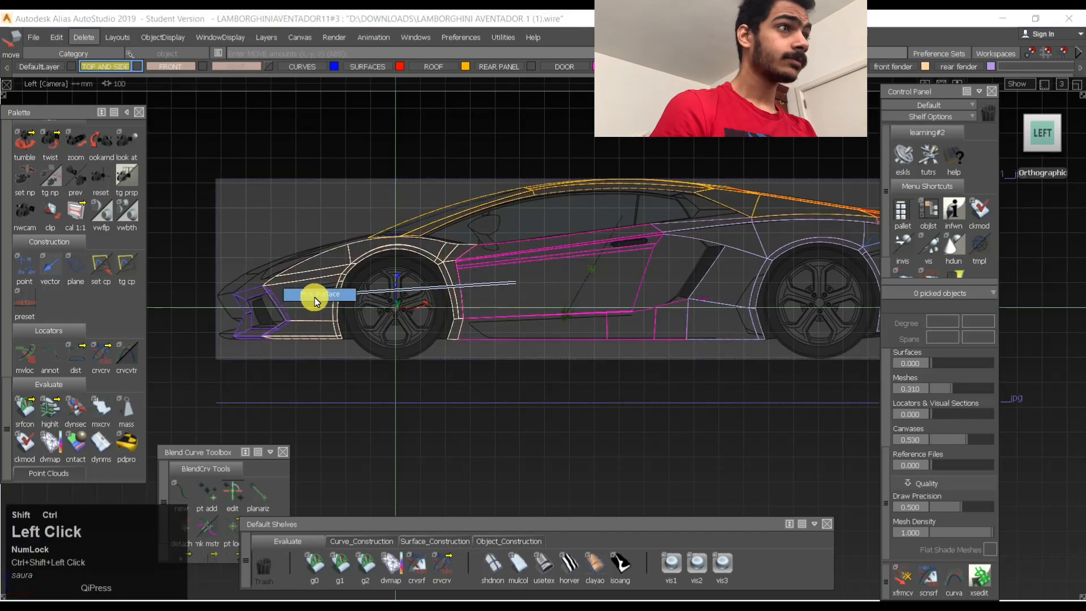
pyautogui.keyDown('alt'); pyautogui.keyDown('shift'); pyautogui.moveTo(475, 266); pyautogui.dragTo(446, 276, button='right'); pyautogui.keyUp('shift'); pyautogui.keyUp('alt')
pyautogui.keyDown('alt'); pyautogui.keyDown('shift'); pyautogui.moveTo(478, 248); pyautogui.dragTo(507, 320); pyautogui.keyUp('shift'); pyautogui.keyUp('alt')
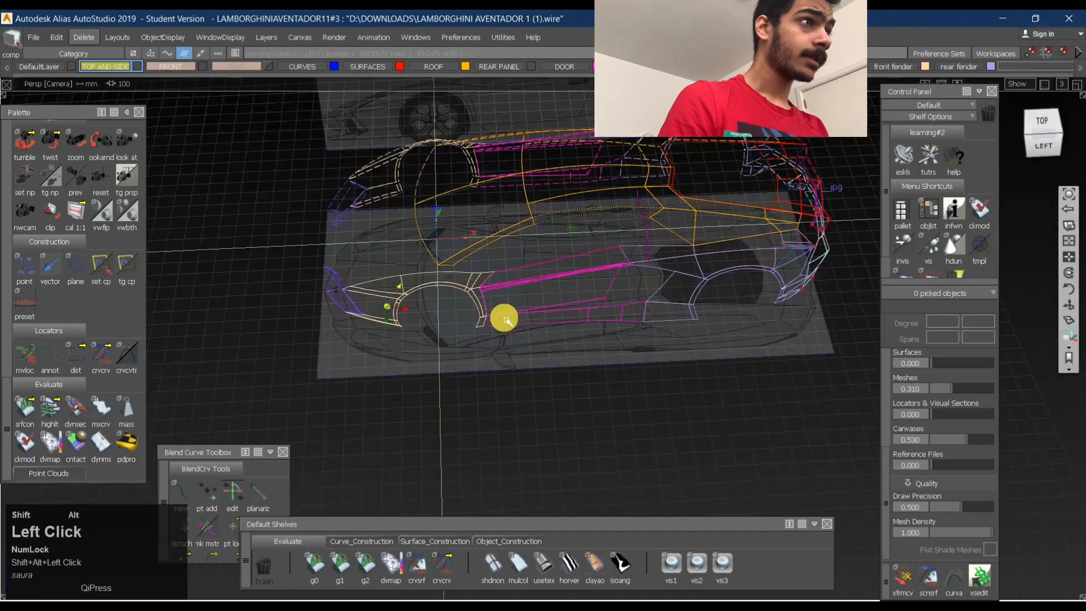
pyautogui.keyDown('alt'); pyautogui.keyDown('shift'); pyautogui.moveTo(544, 261); pyautogui.dragTo(493, 249, button='right'); pyautogui.keyUp('shift'); pyautogui.keyUp('alt')
pyautogui.keyDown('alt'); pyautogui.keyDown('shift'); pyautogui.moveTo(493, 249); pyautogui.dragTo(493, 277); pyautogui.keyUp('shift'); pyautogui.keyUp('alt')
pyautogui.keyDown('alt'); pyautogui.keyDown('shift'); pyautogui.moveTo(481, 247); pyautogui.dragTo(769, 193, button='right'); pyautogui.keyUp('shift'); pyautogui.keyUp('alt')
pyautogui.keyDown('alt'); pyautogui.keyDown('shift'); pyautogui.moveTo(769, 192); pyautogui.dragTo(718, 202); pyautogui.keyUp('shift'); pyautogui.keyUp('alt')
pyautogui.click(1042, 134)
pyautogui.keyDown('alt'); pyautogui.keyDown('shift'); pyautogui.moveTo(638, 221); pyautogui.dragTo(538, 310, button='middle'); pyautogui.keyUp('shift'); pyautogui.keyUp('alt')
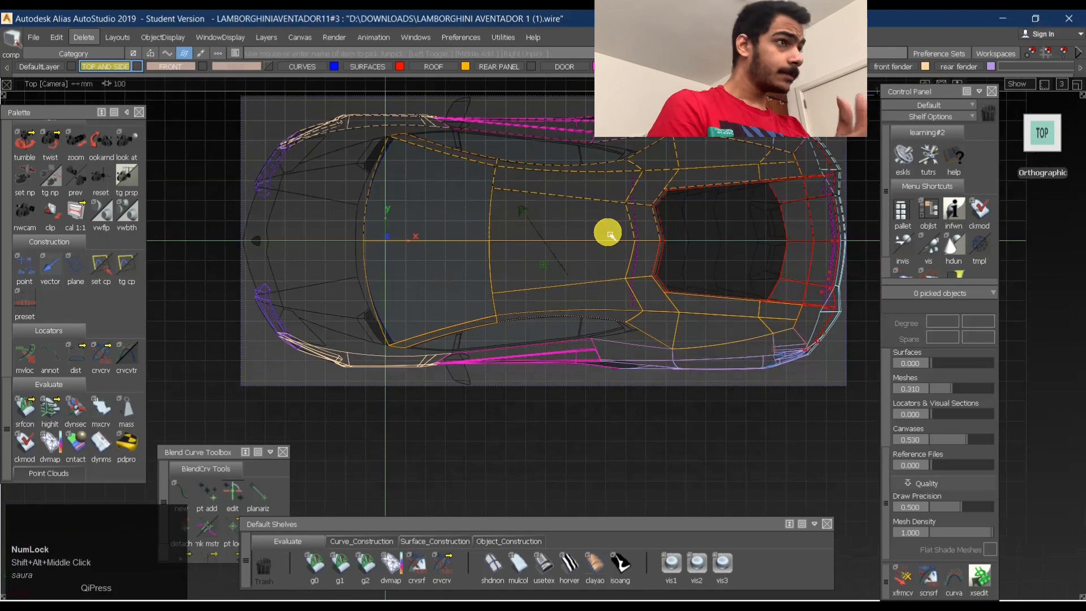
pyautogui.keyDown('alt'); pyautogui.keyDown('shift'); pyautogui.moveTo(611, 192); pyautogui.dragTo(570, 192); pyautogui.keyUp('shift'); pyautogui.keyUp('alt')
# - Examine the car's overall scale and the position of both wheels relative to the grid in side and perspective views
pyautogui.click(1042, 145)
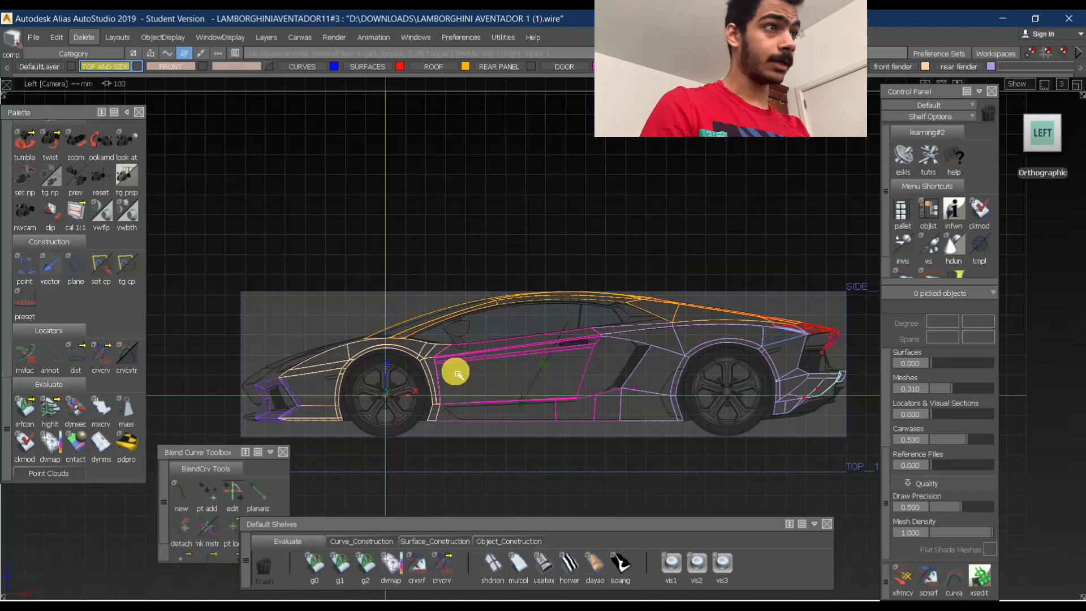
pyautogui.keyDown('alt'); pyautogui.keyDown('shift'); pyautogui.moveTo(386, 272); pyautogui.dragTo(510, 229, button='middle'); pyautogui.keyUp('shift'); pyautogui.keyUp('alt')
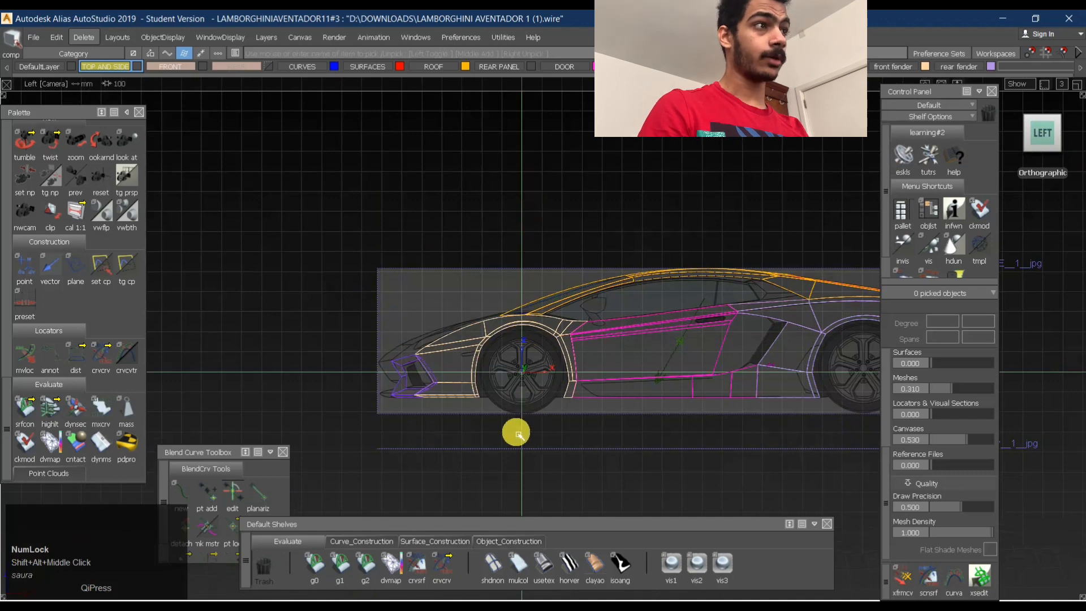
pyautogui.keyDown('alt'); pyautogui.keyDown('shift'); pyautogui.moveTo(703, 296); pyautogui.dragTo(502, 340, button='middle'); pyautogui.keyUp('shift'); pyautogui.keyUp('alt')
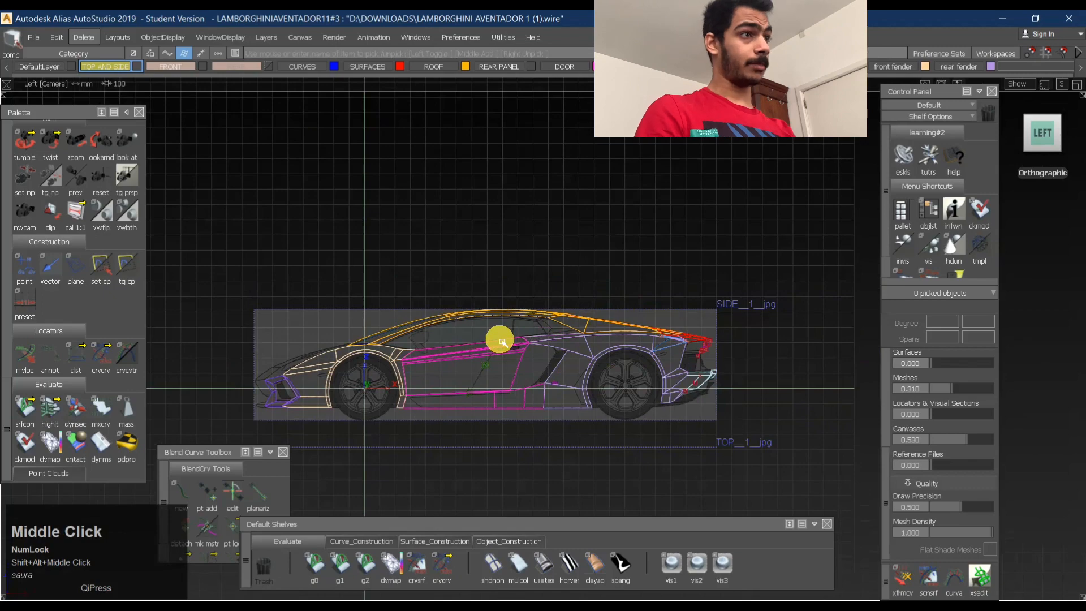
pyautogui.keyDown('alt'); pyautogui.keyDown('shift'); pyautogui.moveTo(475, 276); pyautogui.dragTo(545, 344); pyautogui.keyUp('shift'); pyautogui.keyUp('alt')
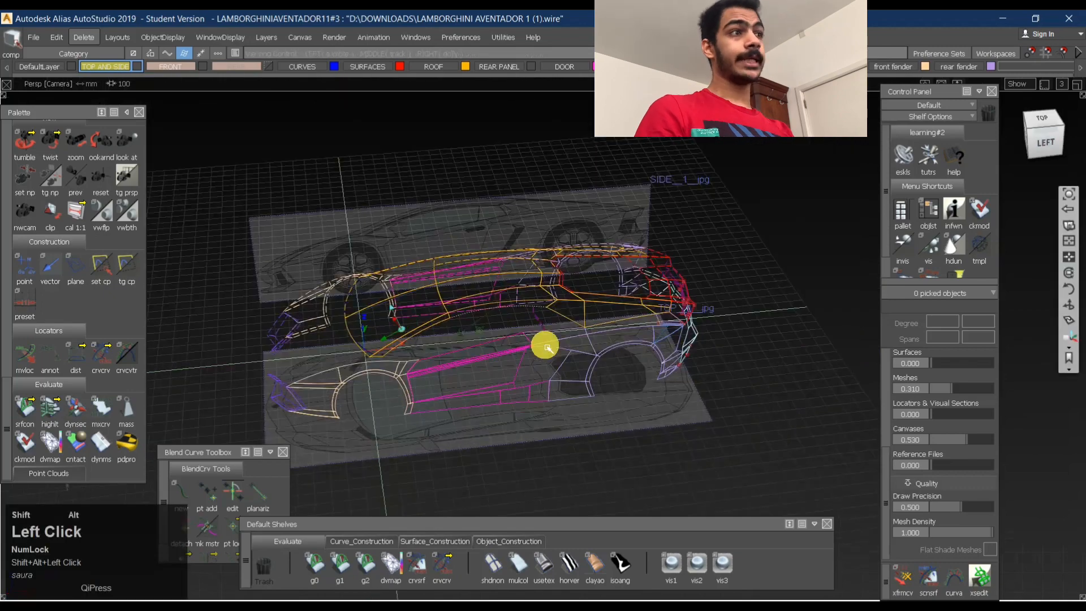
pyautogui.keyDown('alt'); pyautogui.keyDown('shift'); pyautogui.moveTo(545, 344); pyautogui.dragTo(534, 348, button='right'); pyautogui.keyUp('shift'); pyautogui.keyUp('alt')
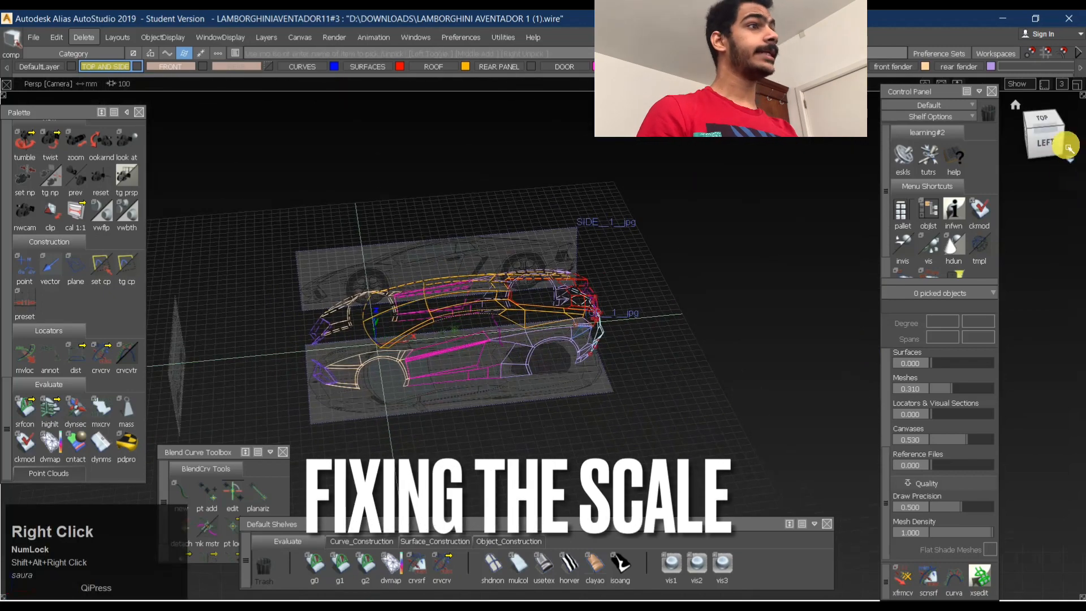
pyautogui.click(1046, 145)
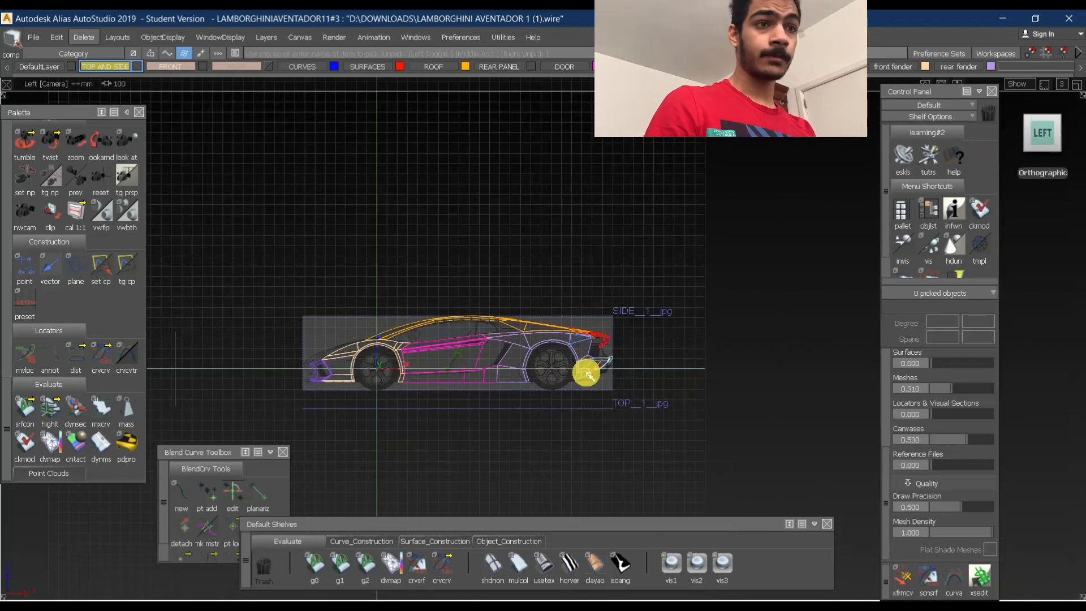
pyautogui.keyDown('alt'); pyautogui.keyDown('shift'); pyautogui.moveTo(384, 405); pyautogui.dragTo(503, 395, button='right'); pyautogui.keyUp('shift'); pyautogui.keyUp('alt')
pyautogui.keyDown('alt'); pyautogui.keyDown('shift'); pyautogui.moveTo(572, 343); pyautogui.dragTo(807, 271, button='middle'); pyautogui.keyUp('shift'); pyautogui.keyUp('alt')
pyautogui.keyDown('alt'); pyautogui.keyDown('shift'); pyautogui.moveTo(832, 364); pyautogui.dragTo(771, 376, button='right'); pyautogui.keyUp('shift'); pyautogui.keyUp('alt')
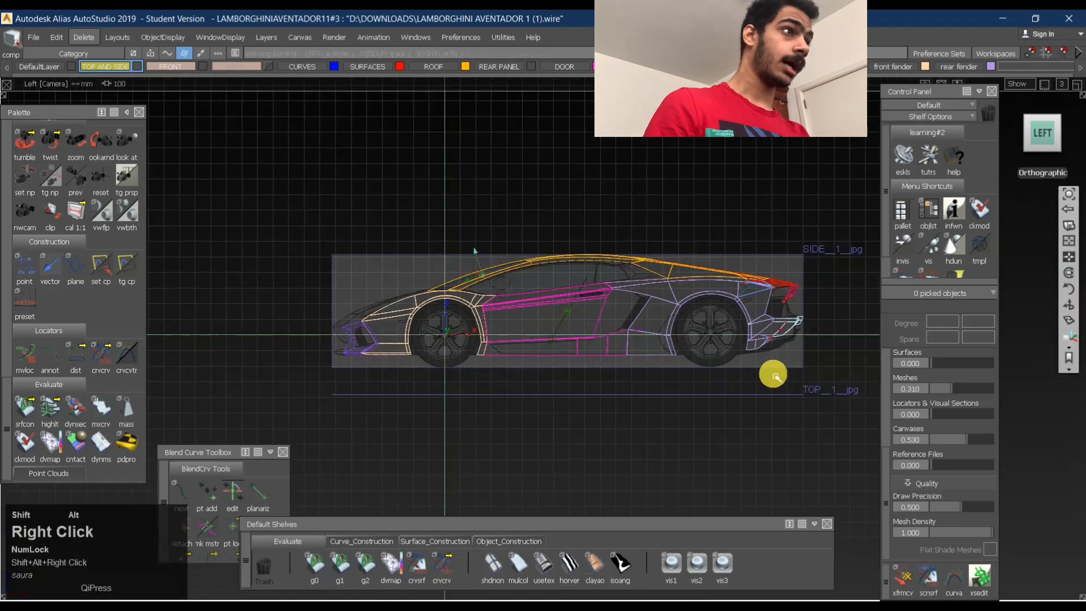
pyautogui.keyDown('alt'); pyautogui.keyDown('shift'); pyautogui.moveTo(771, 376); pyautogui.dragTo(637, 339, button='middle'); pyautogui.keyUp('shift'); pyautogui.keyUp('alt')
pyautogui.keyDown('alt'); pyautogui.keyDown('shift'); pyautogui.moveTo(564, 286); pyautogui.dragTo(557, 324); pyautogui.keyUp('shift'); pyautogui.keyUp('alt')
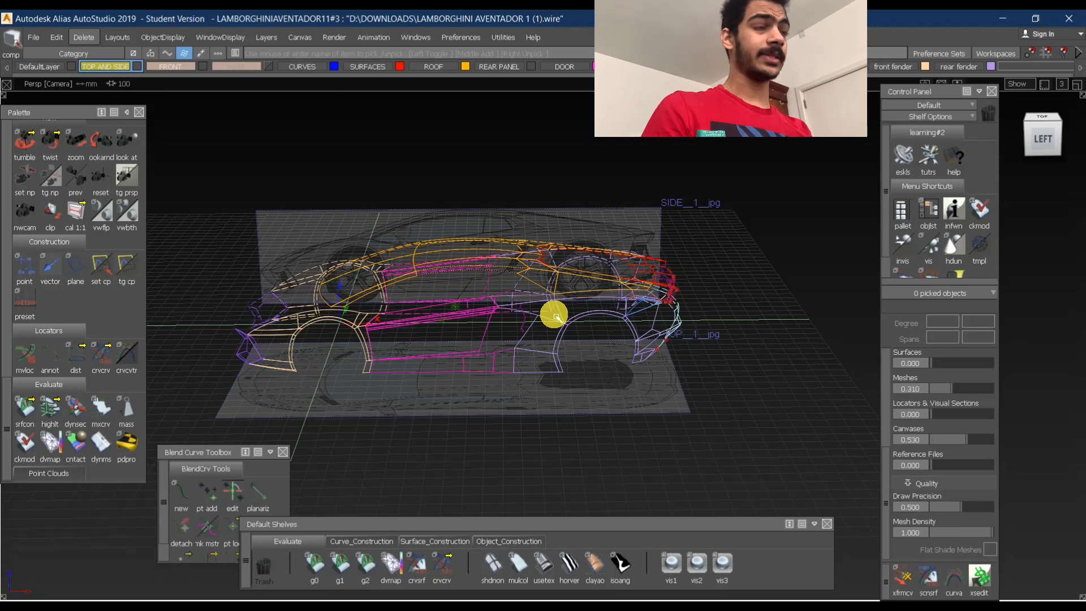
pyautogui.click(1045, 136)
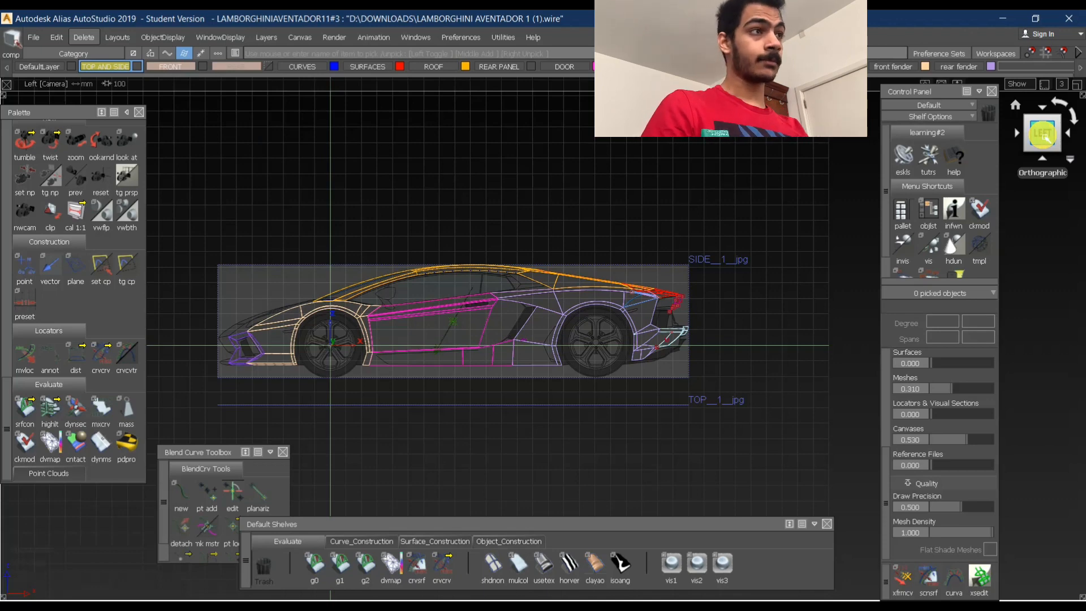
# - Examine the door and front fender surfaces around the front wheel opening up close
pyautogui.keyDown('alt'); pyautogui.keyDown('shift'); pyautogui.moveTo(507, 316); pyautogui.dragTo(506, 305, button='right'); pyautogui.keyUp('shift'); pyautogui.keyUp('alt')
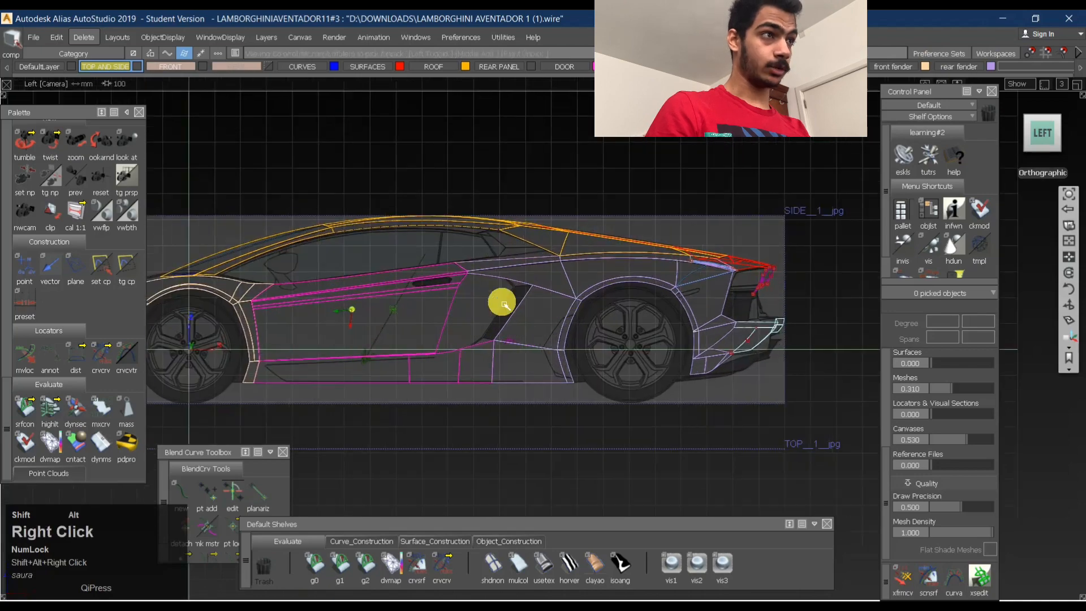
pyautogui.keyDown('alt'); pyautogui.keyDown('shift'); pyautogui.moveTo(294, 343); pyautogui.dragTo(439, 330, button='middle'); pyautogui.keyUp('shift'); pyautogui.keyUp('alt')
pyautogui.keyDown('alt'); pyautogui.keyDown('shift'); pyautogui.moveTo(439, 330); pyautogui.dragTo(478, 346); pyautogui.keyUp('shift'); pyautogui.keyUp('alt')
pyautogui.keyDown('alt'); pyautogui.keyDown('shift'); pyautogui.moveTo(478, 346); pyautogui.dragTo(466, 352, button='right'); pyautogui.keyUp('shift'); pyautogui.keyUp('alt')
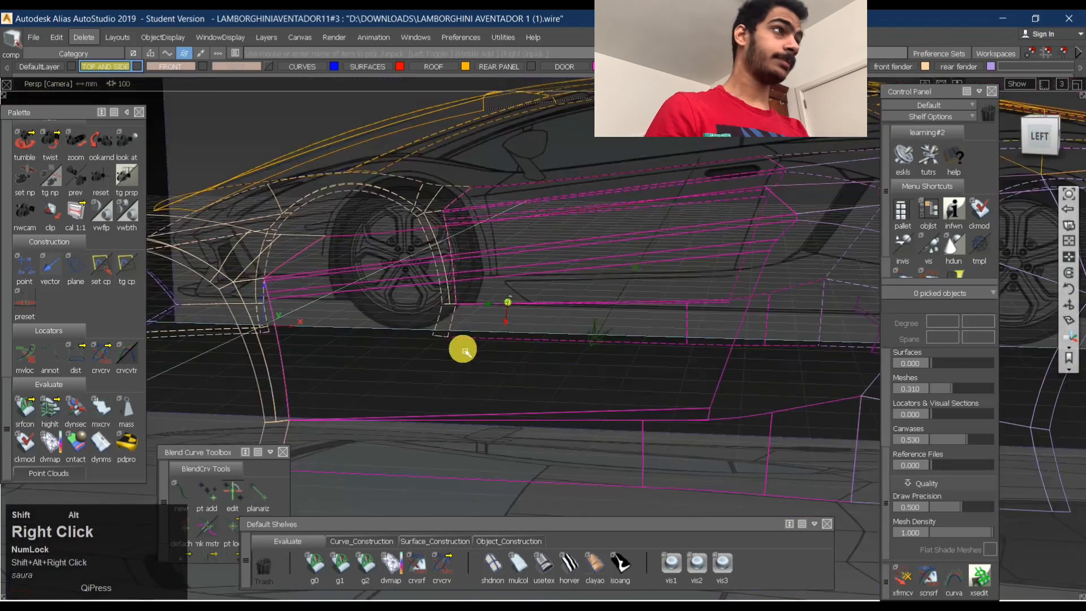
pyautogui.keyDown('alt'); pyautogui.keyDown('shift'); pyautogui.moveTo(465, 352); pyautogui.dragTo(585, 315); pyautogui.keyUp('shift'); pyautogui.keyUp('alt')
pyautogui.click(1044, 139)
pyautogui.keyDown('alt'); pyautogui.keyDown('shift'); pyautogui.moveTo(583, 311); pyautogui.dragTo(449, 369, button='right'); pyautogui.keyUp('shift'); pyautogui.keyUp('alt')
pyautogui.keyDown('alt'); pyautogui.keyDown('shift'); pyautogui.moveTo(449, 369); pyautogui.dragTo(381, 315); pyautogui.keyUp('shift'); pyautogui.keyUp('alt')
pyautogui.keyDown('alt'); pyautogui.keyDown('shift'); pyautogui.moveTo(380, 315); pyautogui.dragTo(391, 311, button='right'); pyautogui.keyUp('shift'); pyautogui.keyUp('alt')
pyautogui.keyDown('alt'); pyautogui.keyDown('shift'); pyautogui.moveTo(390, 311); pyautogui.dragTo(644, 409); pyautogui.keyUp('shift'); pyautogui.keyUp('alt')
# - Select the door and front fender surfaces surrounding the front wheel opening
pyautogui.keyDown('ctrl'); pyautogui.click(661, 460); pyautogui.keyUp('ctrl')
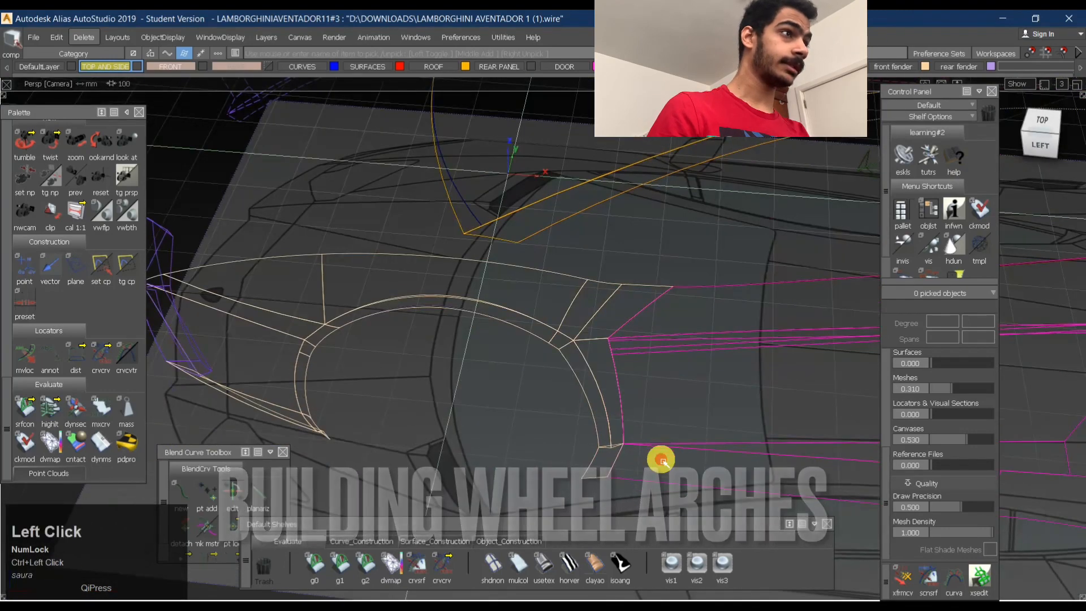
pyautogui.click(606, 394)
pyautogui.click(611, 313)
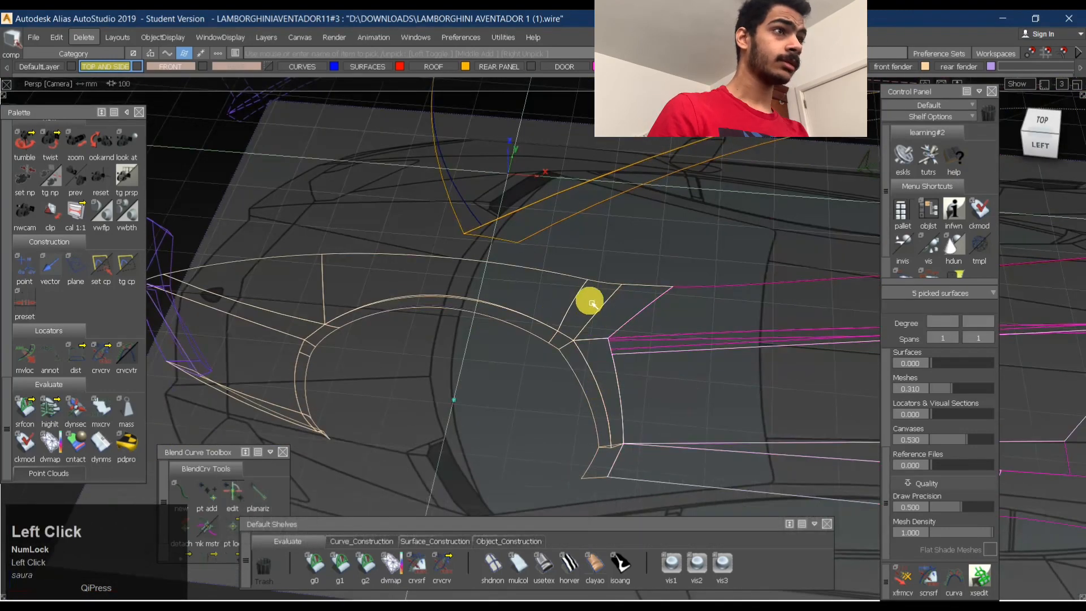
pyautogui.keyDown('shift'); pyautogui.click(262, 320); pyautogui.keyUp('shift')
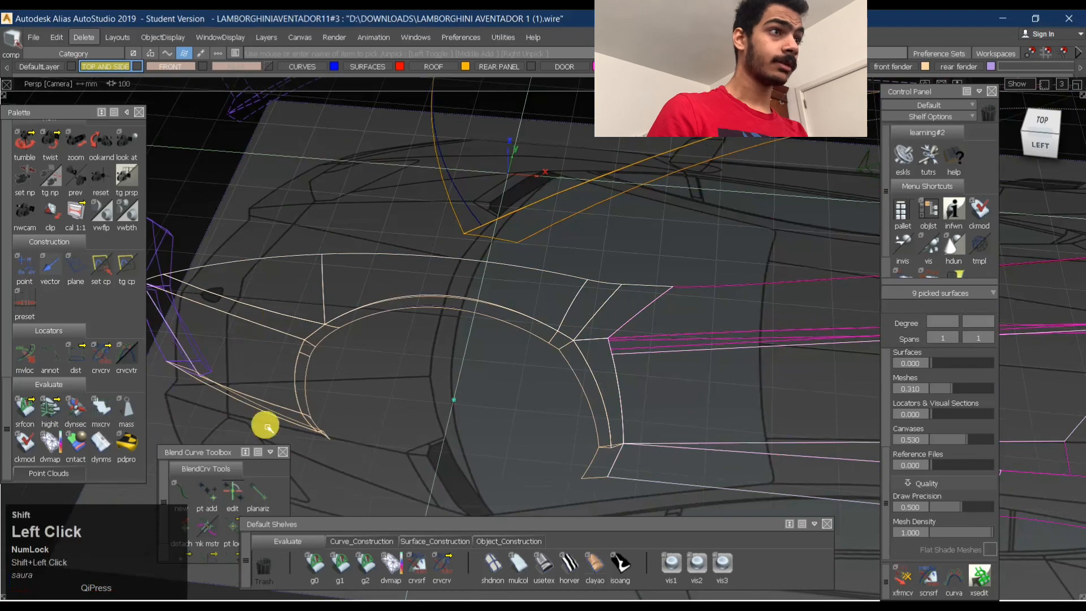
pyautogui.keyDown('alt'); pyautogui.keyDown('shift'); pyautogui.moveTo(268, 426); pyautogui.dragTo(413, 405); pyautogui.keyUp('shift'); pyautogui.keyUp('alt')
pyautogui.keyDown('alt'); pyautogui.keyDown('shift'); pyautogui.moveTo(413, 405); pyautogui.dragTo(514, 311, button='middle'); pyautogui.keyUp('shift'); pyautogui.keyUp('alt')
pyautogui.keyDown('shift'); pyautogui.click(367, 359); pyautogui.keyUp('shift')
pyautogui.keyDown('alt'); pyautogui.keyDown('shift'); pyautogui.moveTo(385, 378); pyautogui.dragTo(502, 347); pyautogui.keyUp('shift'); pyautogui.keyUp('alt')
pyautogui.click(357, 392)
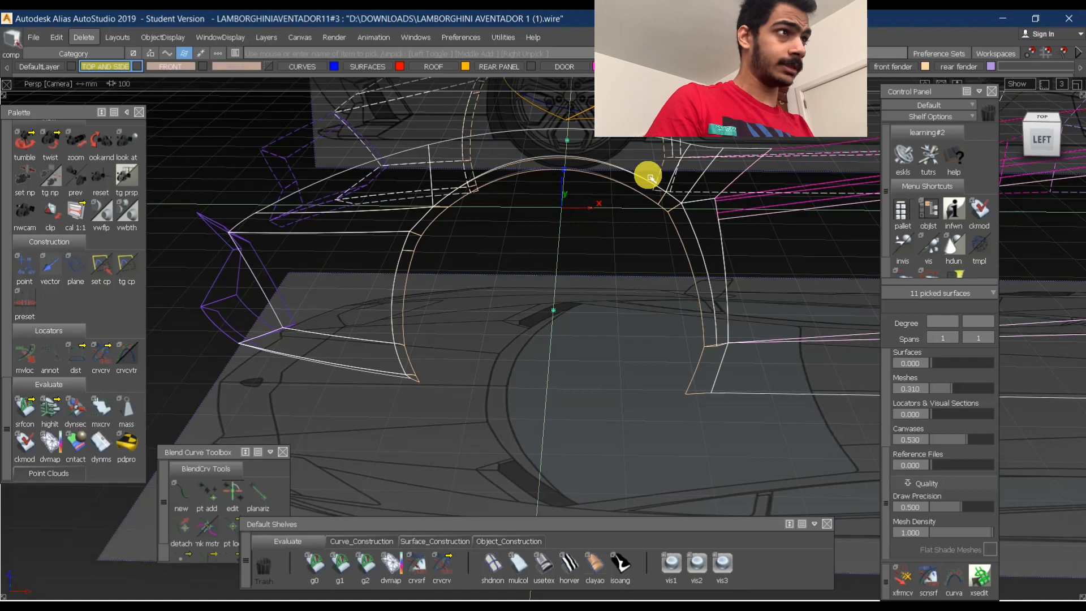
# - Examine the outer edge of the front wheel arch from above, from the front and in perspective
pyautogui.keyDown('alt'); pyautogui.keyDown('shift'); pyautogui.moveTo(650, 177); pyautogui.dragTo(635, 257); pyautogui.keyUp('shift'); pyautogui.keyUp('alt')
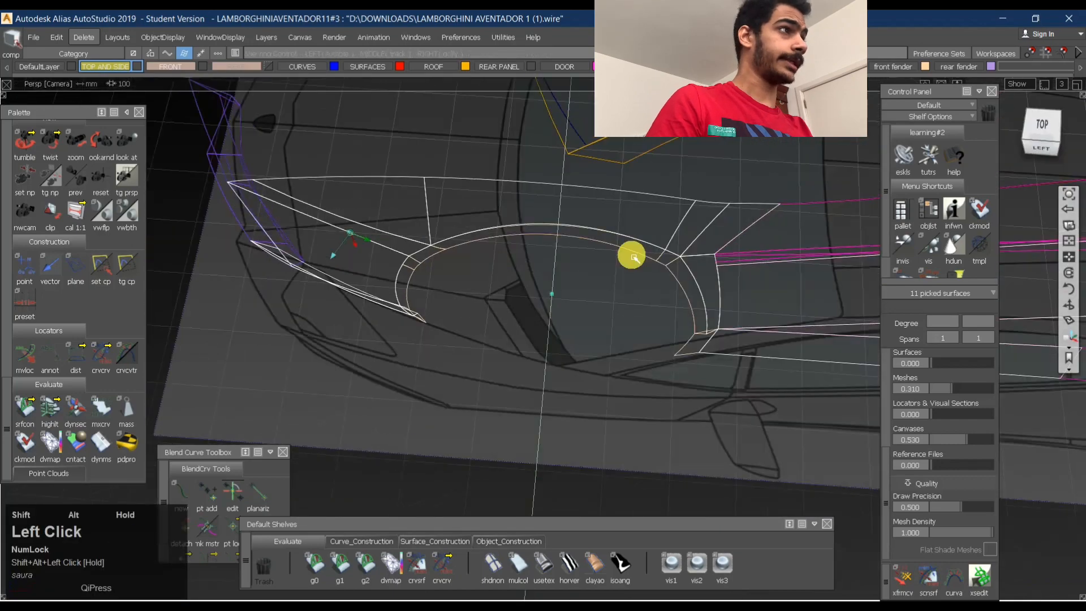
pyautogui.click(1042, 128)
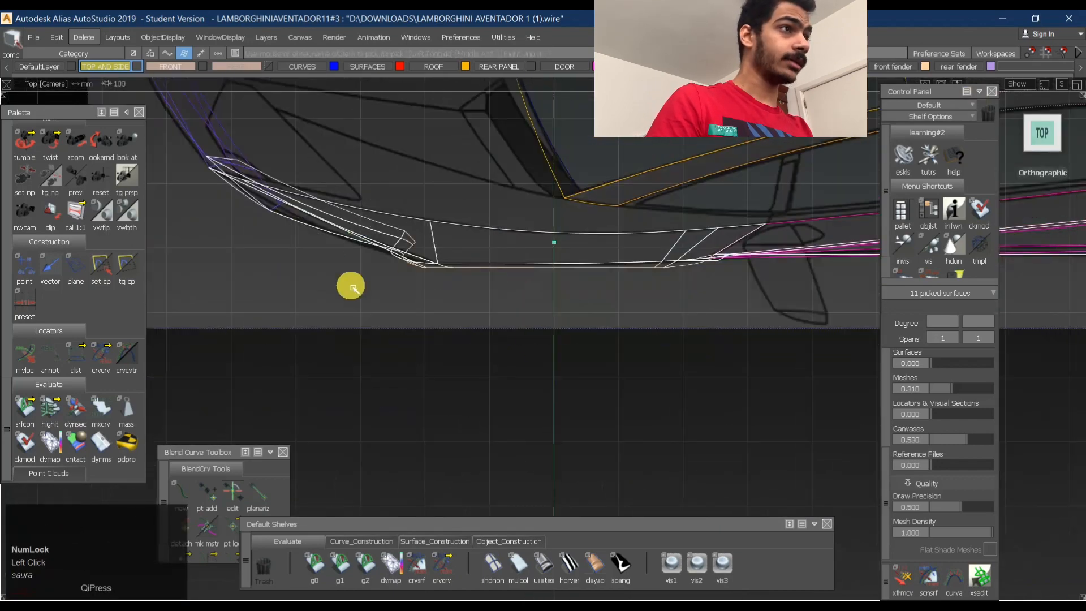
pyautogui.keyDown('alt'); pyautogui.keyDown('shift'); pyautogui.moveTo(490, 165); pyautogui.dragTo(611, 249); pyautogui.keyUp('shift'); pyautogui.keyUp('alt')
pyautogui.moveTo(611, 249)
pyautogui.keyDown('alt'); pyautogui.keyDown('shift'); pyautogui.mouseDown(button='middle')
pyautogui.moveTo(647, 223)
pyautogui.moveTo(622, 254)
pyautogui.mouseUp(button='middle'); pyautogui.keyUp('shift'); pyautogui.keyUp('alt')
pyautogui.keyDown('alt'); pyautogui.keyDown('shift'); pyautogui.moveTo(622, 255); pyautogui.dragTo(457, 207); pyautogui.keyUp('shift'); pyautogui.keyUp('alt')
pyautogui.keyDown('alt'); pyautogui.keyDown('shift'); pyautogui.moveTo(568, 244); pyautogui.dragTo(560, 148); pyautogui.keyUp('shift'); pyautogui.keyUp('alt')
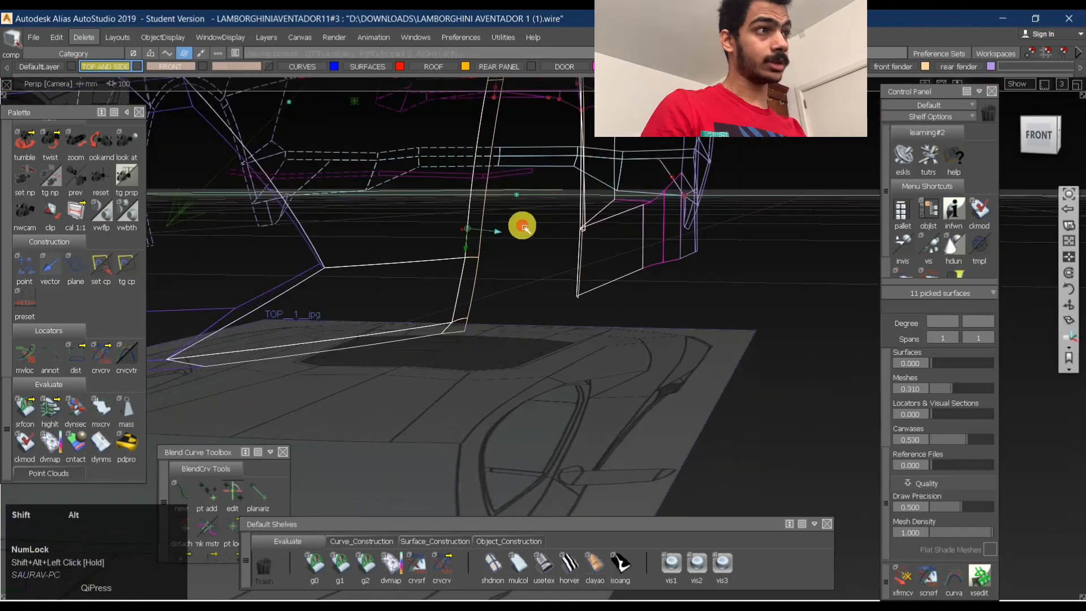
pyautogui.keyDown('alt'); pyautogui.keyDown('shift'); pyautogui.moveTo(519, 226); pyautogui.dragTo(420, 349); pyautogui.keyUp('shift'); pyautogui.keyUp('alt')
pyautogui.keyDown('alt'); pyautogui.keyDown('shift'); pyautogui.moveTo(620, 202); pyautogui.dragTo(1031, 126); pyautogui.keyUp('shift'); pyautogui.keyUp('alt')
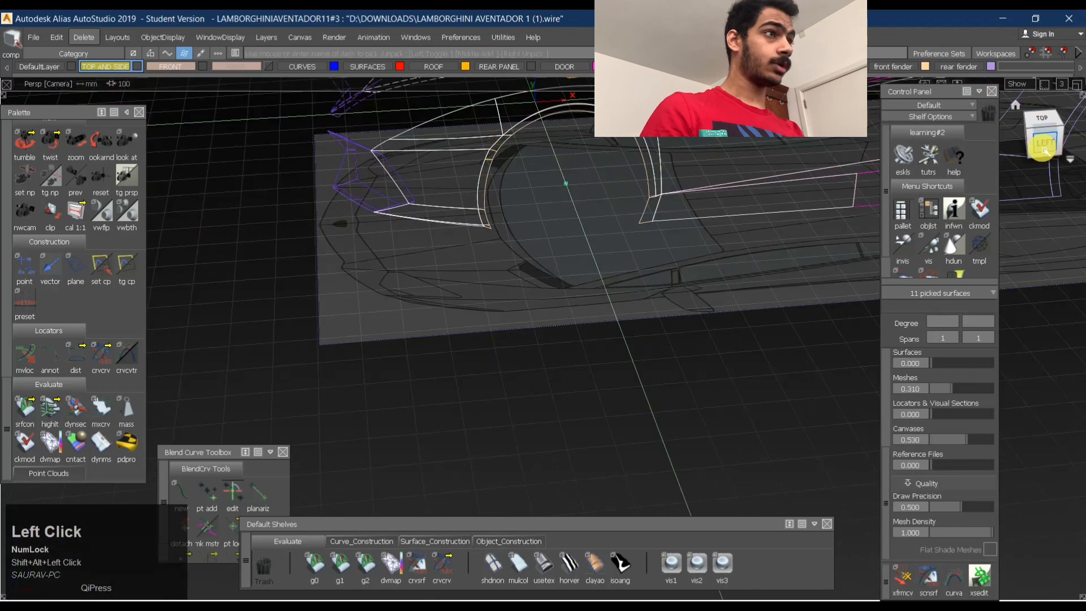
# - Clear the selection, create a plane centred on the front wheel in side view and scale it to span the wheel arch
pyautogui.click(1045, 151)
pyautogui.keyDown('ctrl'); pyautogui.keyDown('shift'); pyautogui.moveTo(623, 349); pyautogui.dragTo(627, 319); pyautogui.keyUp('shift'); pyautogui.keyUp('ctrl')
pyautogui.keyDown('alt'); pyautogui.keyDown('shift'); pyautogui.moveTo(521, 220); pyautogui.dragTo(407, 276, button='middle'); pyautogui.keyUp('shift'); pyautogui.keyUp('alt')
pyautogui.keyDown('ctrl'); pyautogui.keyDown('alt'); pyautogui.keyDown('shift'); pyautogui.moveTo(407, 283); pyautogui.dragTo(413, 562); pyautogui.keyUp('shift'); pyautogui.keyUp('alt'); pyautogui.keyUp('ctrl')
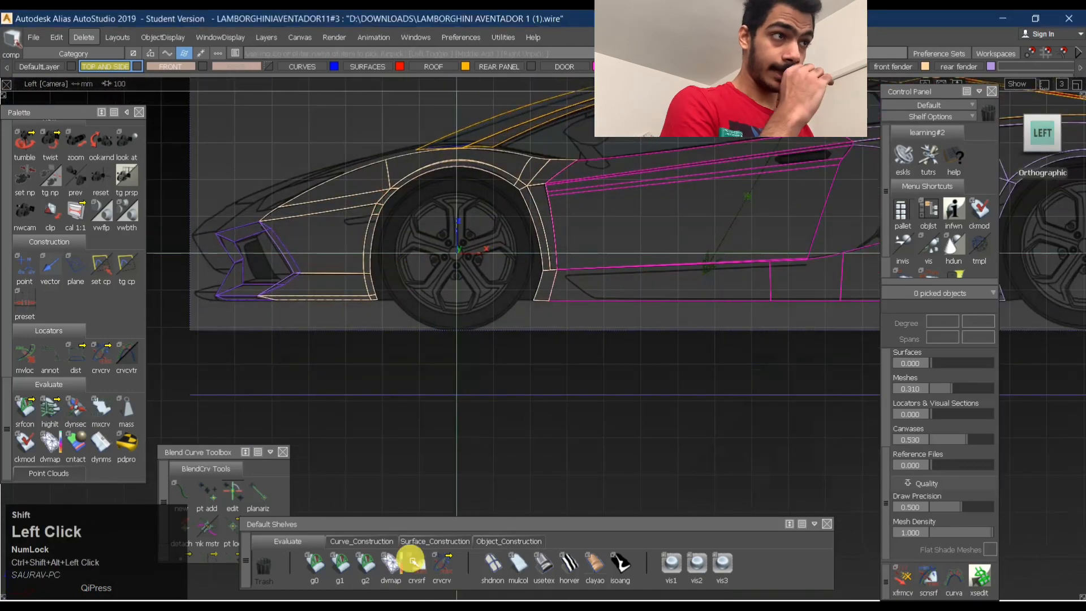
pyautogui.click(372, 542)
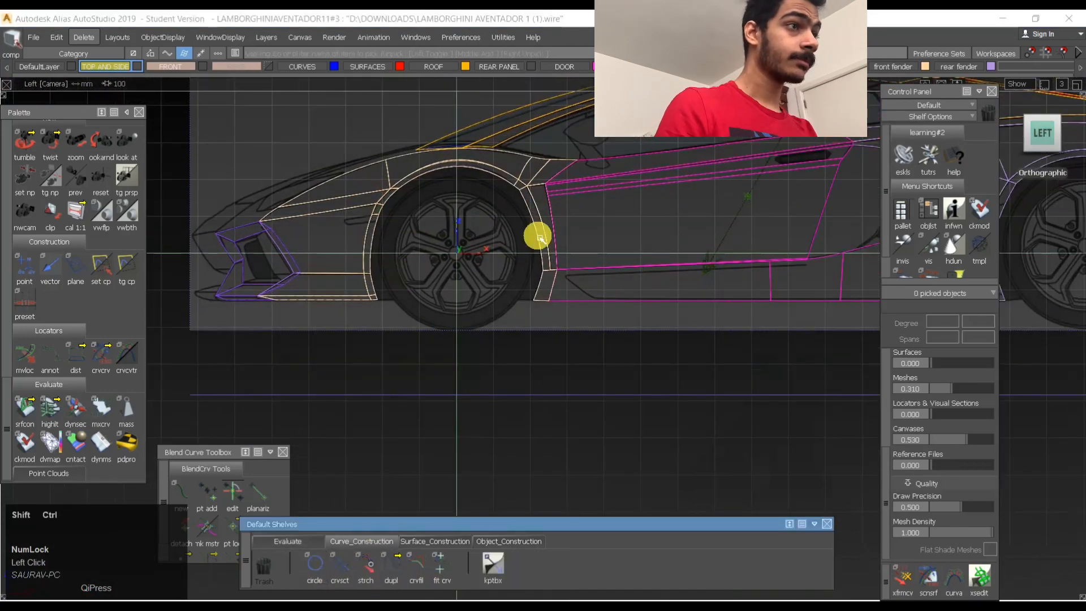
pyautogui.click(460, 542)
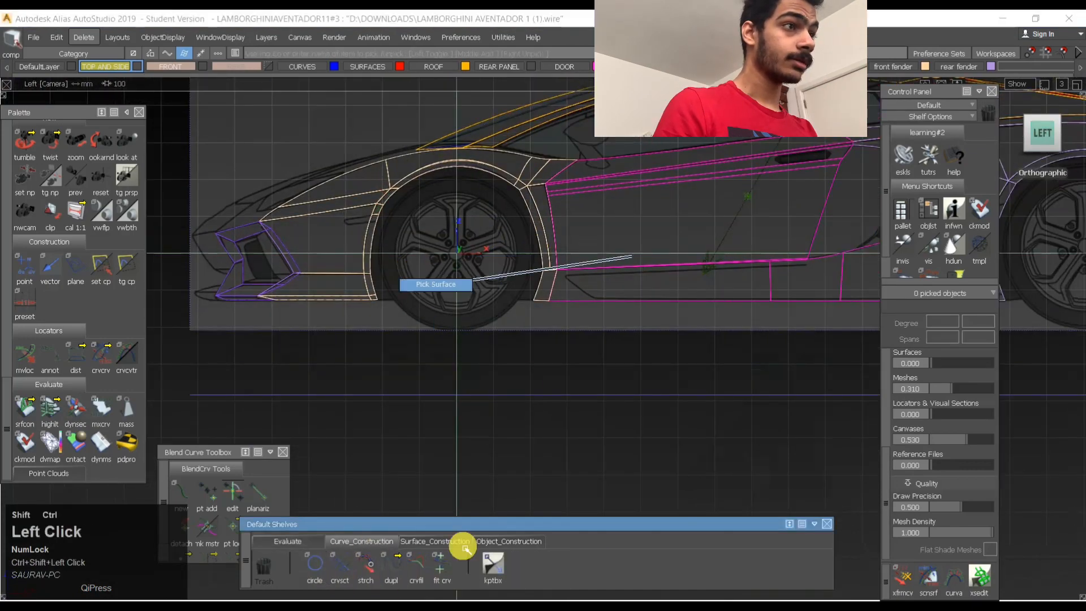
pyautogui.keyDown('alt'); pyautogui.click(462, 272); pyautogui.keyUp('alt')
pyautogui.keyDown('ctrl'); pyautogui.keyDown('shift'); pyautogui.moveTo(466, 320); pyautogui.dragTo(518, 318, button='middle'); pyautogui.keyUp('shift'); pyautogui.keyUp('ctrl')
pyautogui.moveTo(685, 393)
pyautogui.mouseDown()
pyautogui.moveTo(728, 369)
pyautogui.moveTo(695, 380)
pyautogui.mouseUp()
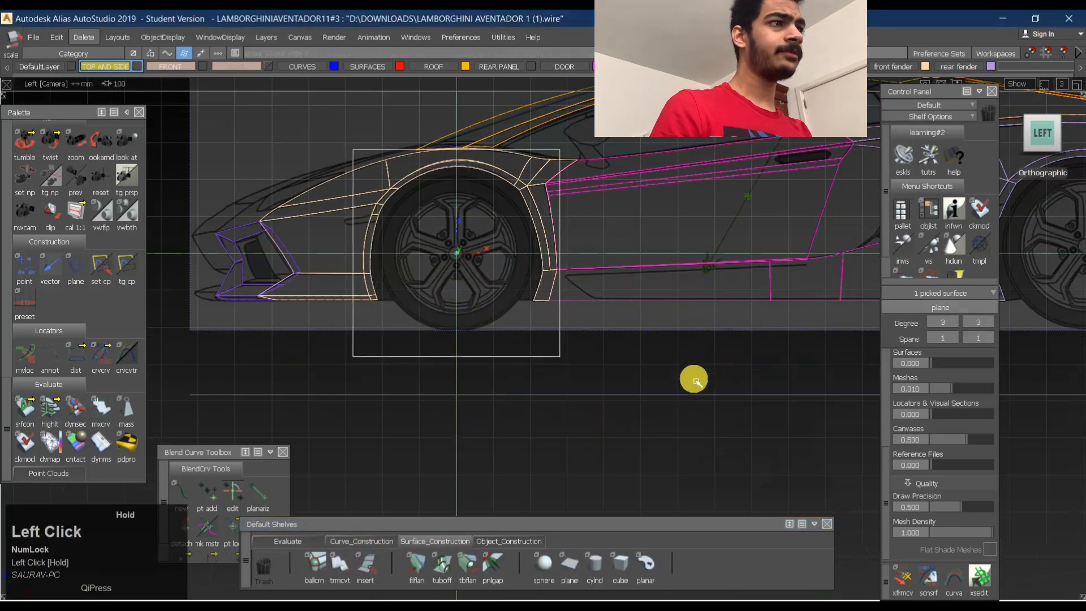
# - Move the plane sideways in top view to just outside the front fender and deselect it
pyautogui.keyDown('ctrl'); pyautogui.keyDown('shift'); pyautogui.moveTo(554, 443); pyautogui.dragTo(545, 349); pyautogui.keyUp('shift'); pyautogui.keyUp('ctrl')
pyautogui.click(469, 358)
pyautogui.keyDown('alt'); pyautogui.keyDown('shift'); pyautogui.moveTo(480, 281); pyautogui.dragTo(482, 304); pyautogui.keyUp('shift'); pyautogui.keyUp('alt')
pyautogui.click(1042, 121)
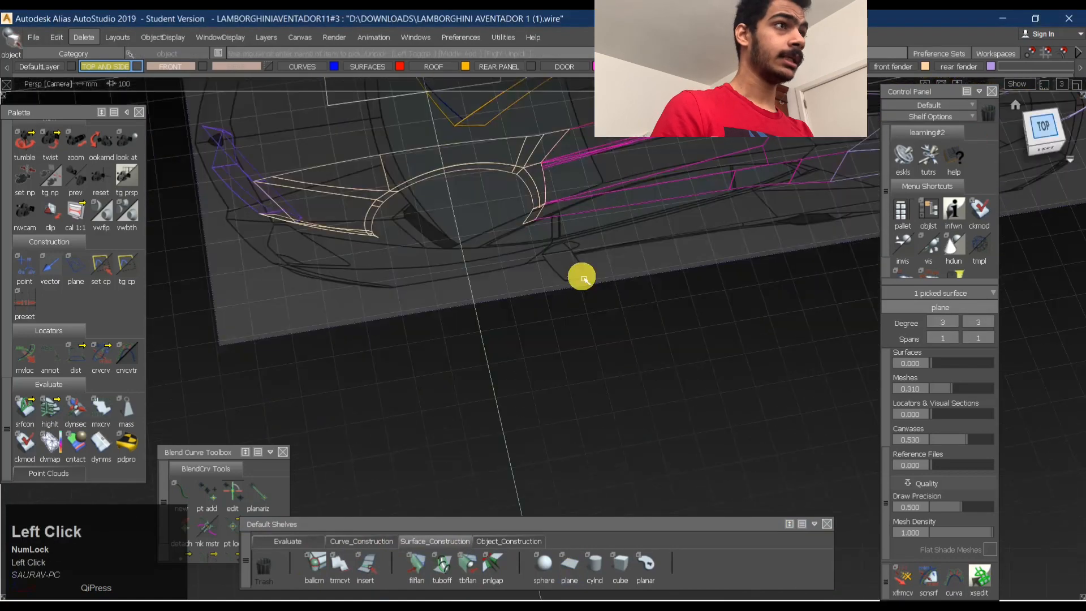
pyautogui.keyDown('ctrl'); pyautogui.keyDown('shift'); pyautogui.moveTo(517, 412); pyautogui.dragTo(516, 271, button='middle'); pyautogui.keyUp('shift'); pyautogui.keyUp('ctrl')
pyautogui.moveTo(524, 305)
pyautogui.mouseDown(button='right')
pyautogui.moveTo(526, 349)
pyautogui.moveTo(535, 301)
pyautogui.mouseUp(button='right')
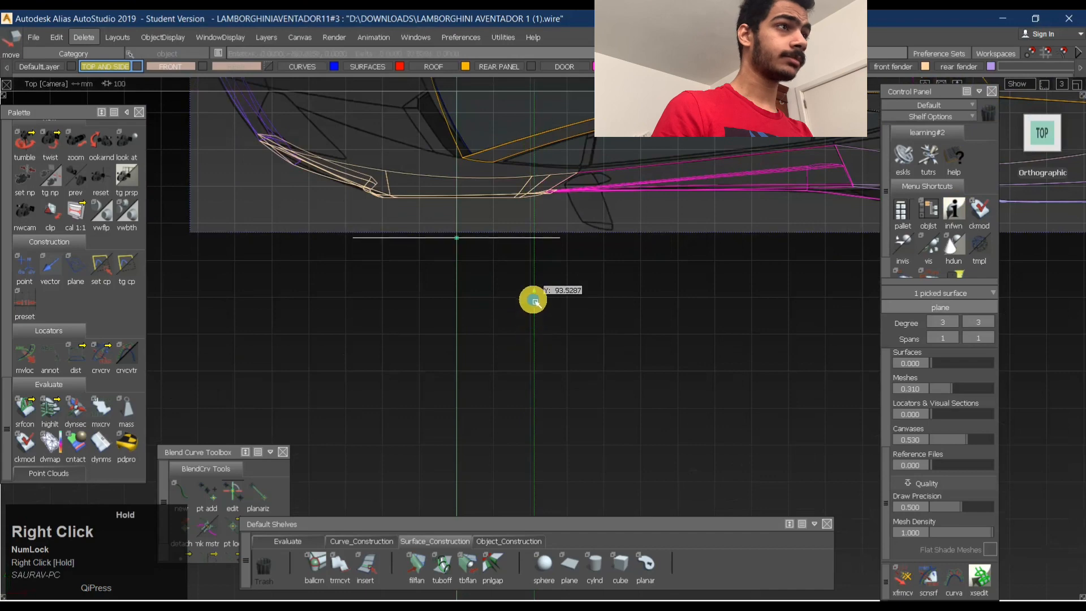
pyautogui.keyDown('ctrl'); pyautogui.keyDown('shift'); pyautogui.moveTo(537, 279); pyautogui.dragTo(534, 182); pyautogui.keyUp('shift'); pyautogui.keyUp('ctrl')
pyautogui.keyDown('shift'); pyautogui.click(497, 229); pyautogui.keyUp('shift')
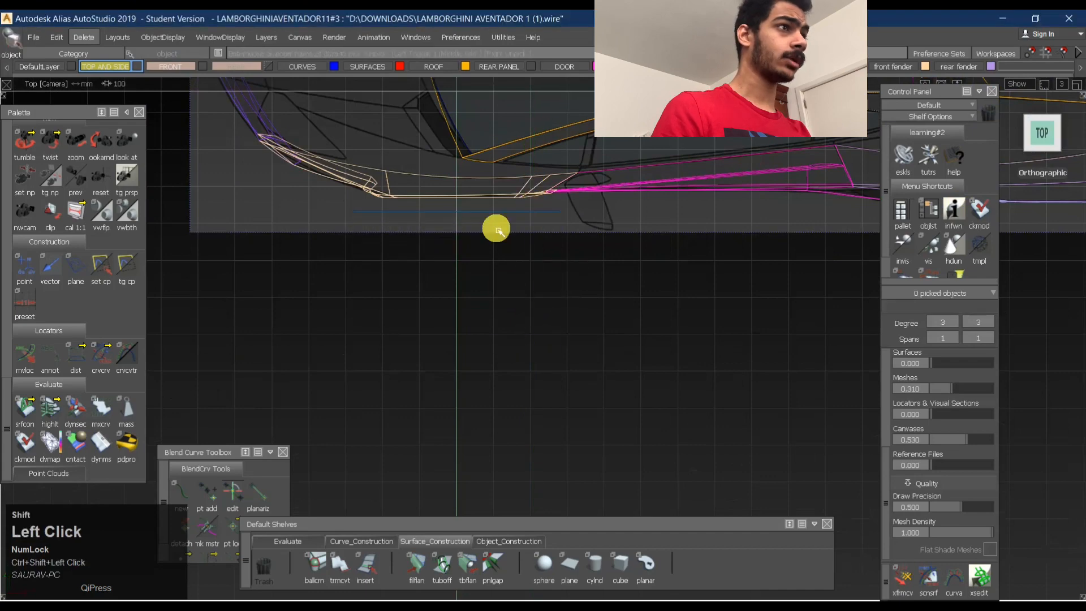
# - Select the plane to check its coverage of the front wheel arch in side view, and clear the selection
pyautogui.click(499, 213)
pyautogui.click(1036, 156)
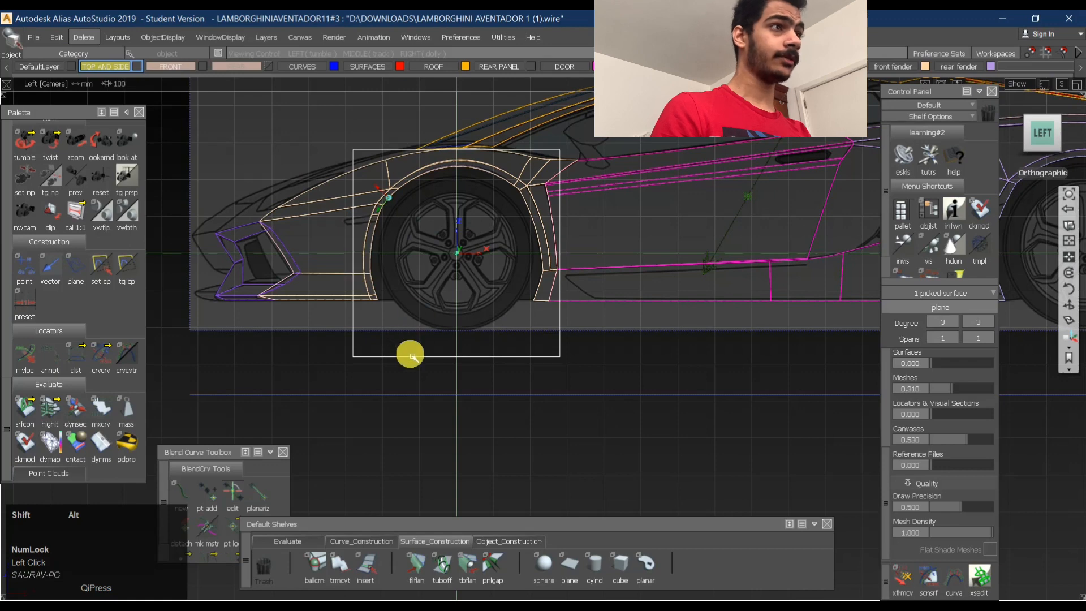
pyautogui.keyDown('alt'); pyautogui.keyDown('shift'); pyautogui.moveTo(509, 364); pyautogui.dragTo(502, 252, button='right'); pyautogui.keyUp('shift'); pyautogui.keyUp('alt')
pyautogui.keyDown('alt'); pyautogui.keyDown('shift'); pyautogui.moveTo(493, 181); pyautogui.dragTo(511, 277, button='middle'); pyautogui.keyUp('shift'); pyautogui.keyUp('alt')
pyautogui.keyDown('ctrl'); pyautogui.keyDown('shift'); pyautogui.moveTo(511, 277); pyautogui.dragTo(538, 273); pyautogui.keyUp('shift'); pyautogui.keyUp('ctrl')
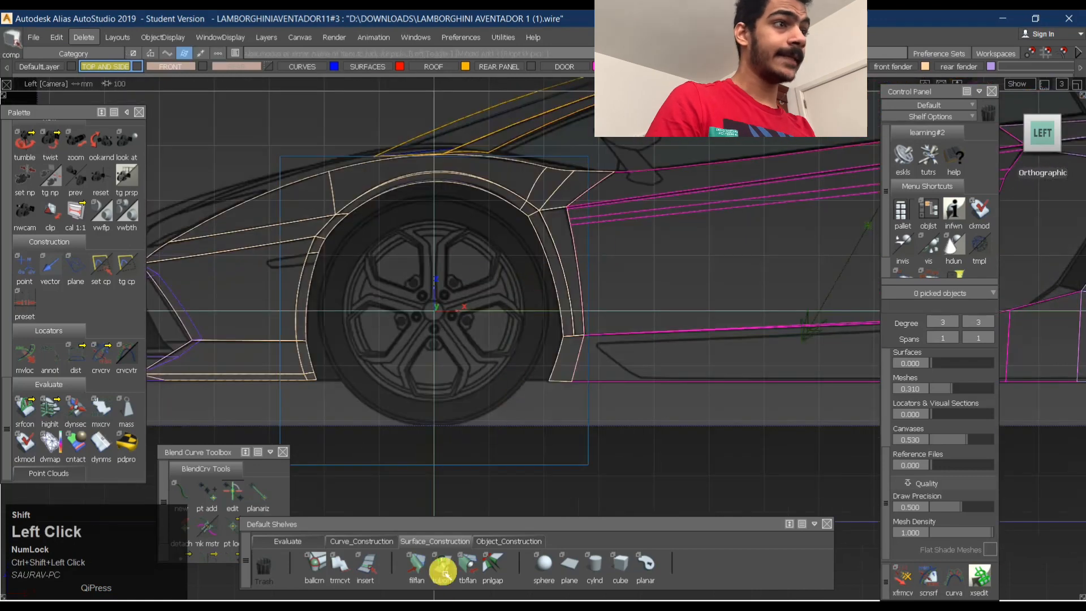
# - Create a circle centred on the front wheel in side view, scale it up to the wheel arch's outer edge and deselect it
pyautogui.click(363, 541)
pyautogui.click(493, 564)
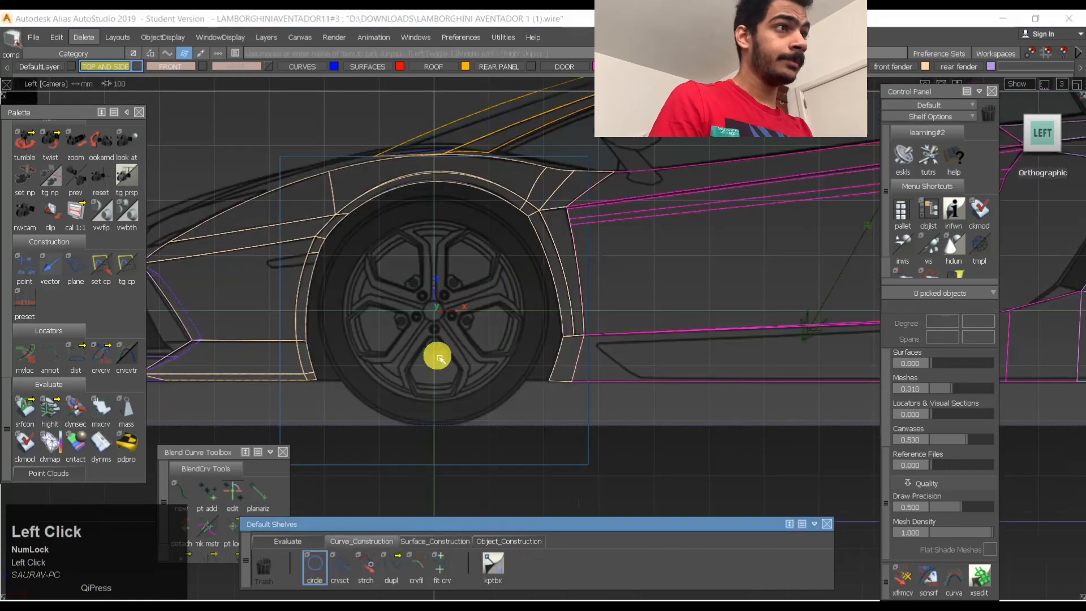
pyautogui.keyDown('alt'); pyautogui.click(445, 318); pyautogui.keyUp('alt')
pyautogui.keyDown('ctrl'); pyautogui.keyDown('shift'); pyautogui.moveTo(447, 347); pyautogui.dragTo(469, 357, button='middle'); pyautogui.keyUp('shift'); pyautogui.keyUp('ctrl')
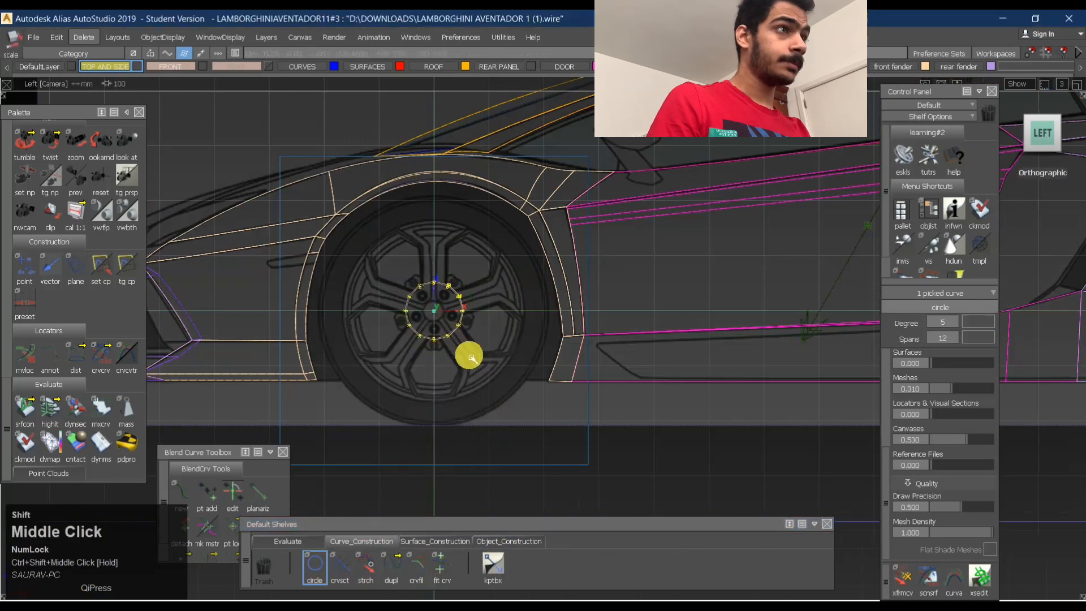
pyautogui.moveTo(470, 389); pyautogui.dragTo(706, 306)
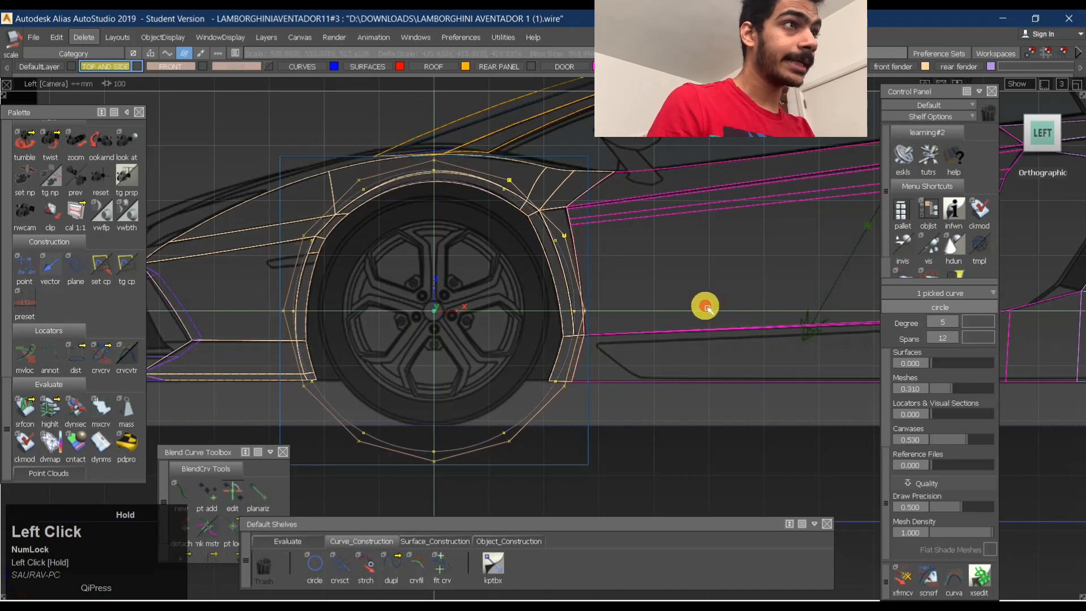
pyautogui.keyDown('ctrl'); pyautogui.keyDown('shift'); pyautogui.moveTo(451, 275); pyautogui.dragTo(461, 251); pyautogui.keyUp('shift'); pyautogui.keyUp('ctrl')
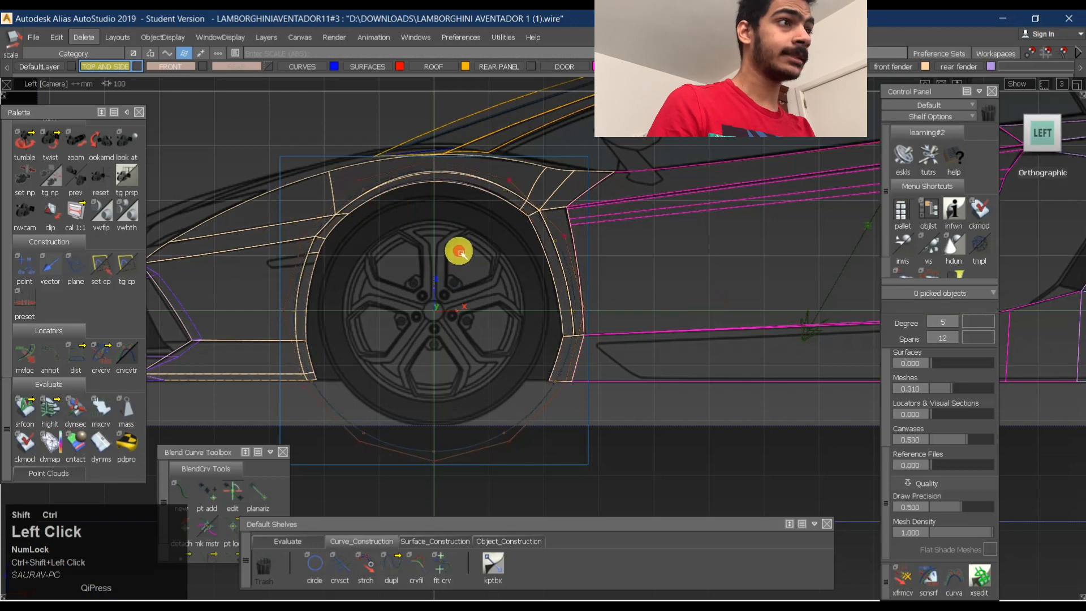
pyautogui.click(446, 456)
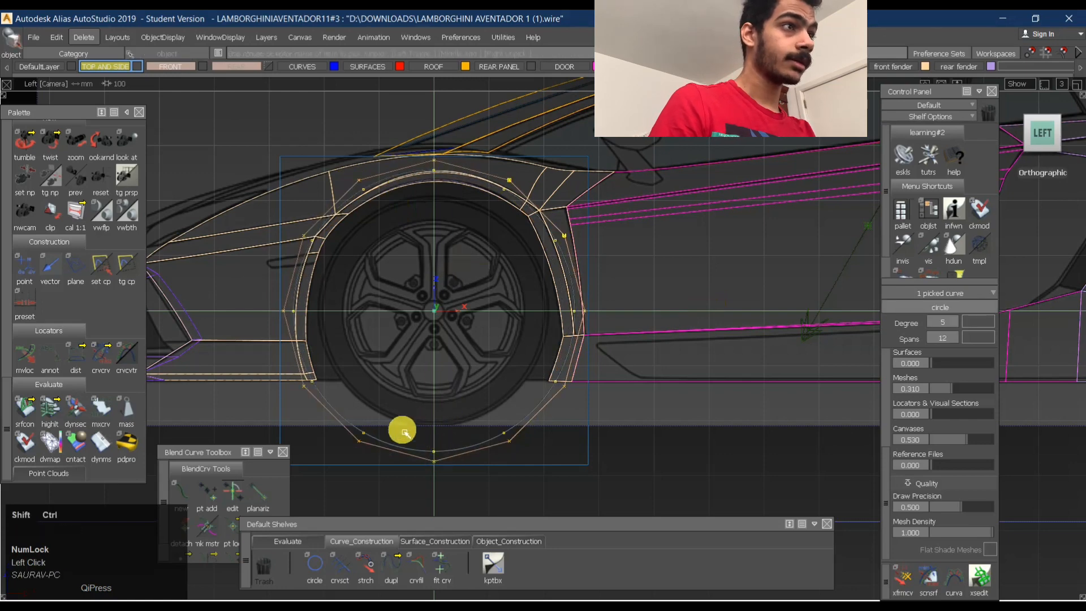
pyautogui.click(323, 419)
pyautogui.keyDown('ctrl'); pyautogui.keyDown('shift'); pyautogui.moveTo(518, 340); pyautogui.dragTo(519, 340); pyautogui.keyUp('shift'); pyautogui.keyUp('ctrl')
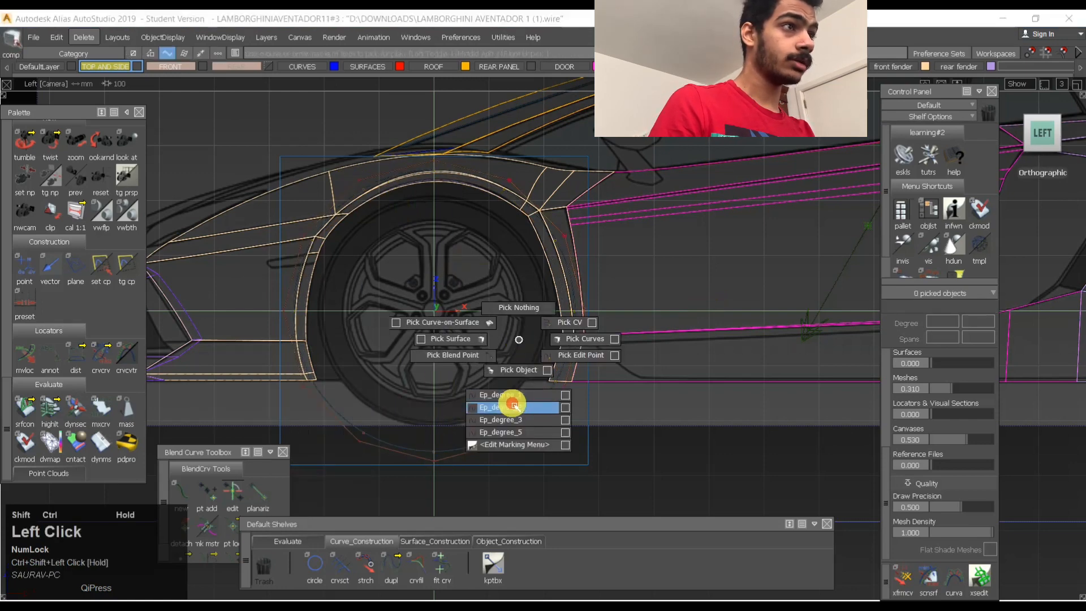
pyautogui.keyDown('ctrl'); pyautogui.keyDown('shift'); pyautogui.moveTo(514, 406); pyautogui.dragTo(514, 407); pyautogui.keyUp('shift'); pyautogui.keyUp('ctrl')
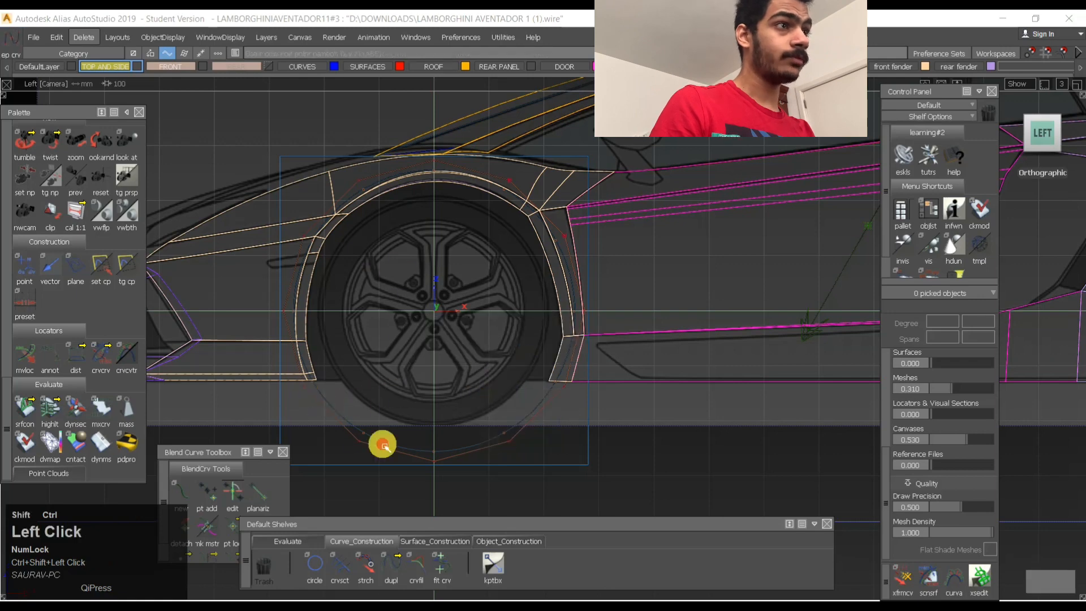
# - Duplicate the circle in place, scale the copy down slightly towards the wheel arch's inner edge and clear the selection
pyautogui.keyDown('ctrl'); pyautogui.keyDown('shift'); pyautogui.moveTo(383, 445); pyautogui.dragTo(380, 437); pyautogui.keyUp('shift'); pyautogui.keyUp('ctrl')
pyautogui.click(442, 441)
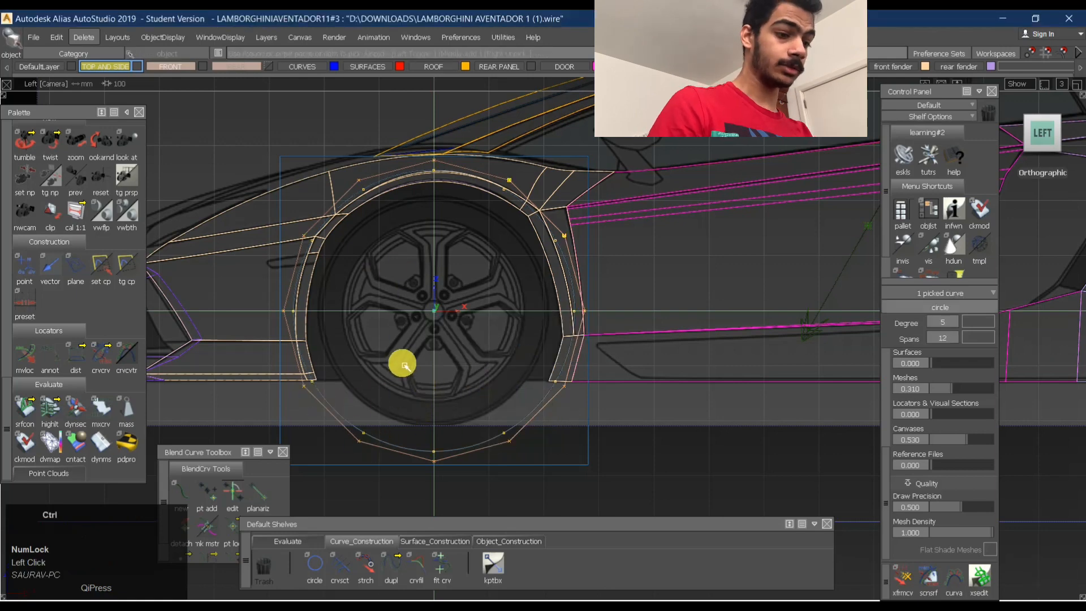
pyautogui.hotkey('ctrl', 'v')
pyautogui.keyDown('ctrl'); pyautogui.keyDown('shift'); pyautogui.moveTo(413, 367); pyautogui.dragTo(536, 337, button='middle'); pyautogui.keyUp('shift'); pyautogui.keyUp('ctrl')
pyautogui.moveTo(535, 337)
pyautogui.mouseDown()
pyautogui.moveTo(504, 346)
pyautogui.moveTo(517, 346)
pyautogui.mouseUp()
pyautogui.keyDown('ctrl'); pyautogui.keyDown('shift'); pyautogui.moveTo(397, 268); pyautogui.dragTo(342, 324); pyautogui.keyUp('shift'); pyautogui.keyUp('ctrl')
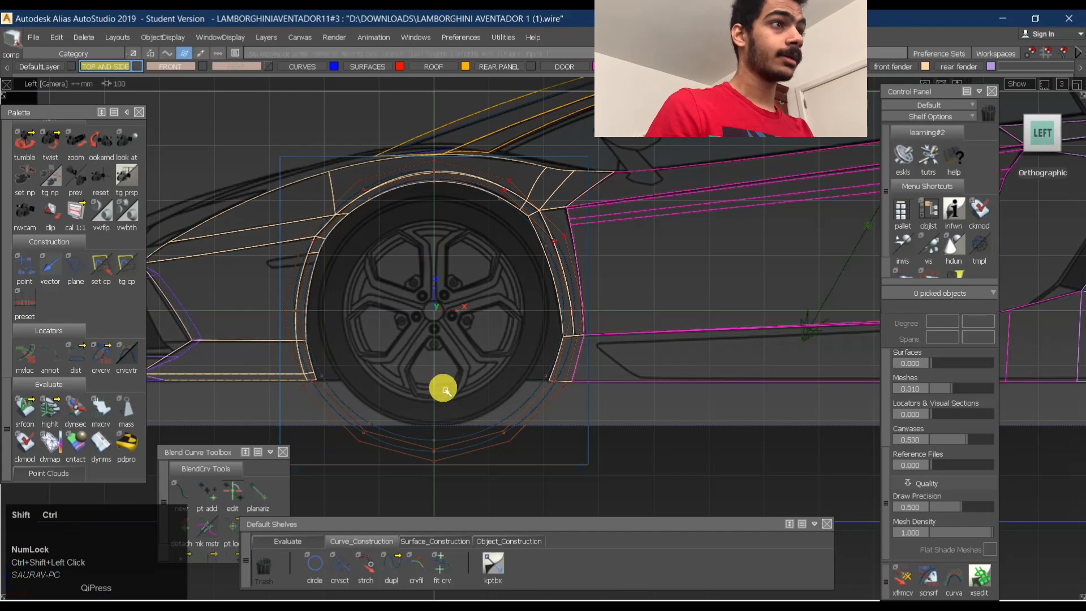
pyautogui.keyDown('ctrl'); pyautogui.keyDown('shift'); pyautogui.moveTo(517, 253); pyautogui.dragTo(350, 293); pyautogui.keyUp('shift'); pyautogui.keyUp('ctrl')
# - Select the plane around the front wheel, display its control vertices and clear the selection
pyautogui.click(345, 425)
pyautogui.keyDown('ctrl'); pyautogui.keyDown('shift'); pyautogui.moveTo(537, 406); pyautogui.dragTo(341, 420); pyautogui.keyUp('shift'); pyautogui.keyUp('ctrl')
pyautogui.click(368, 464)
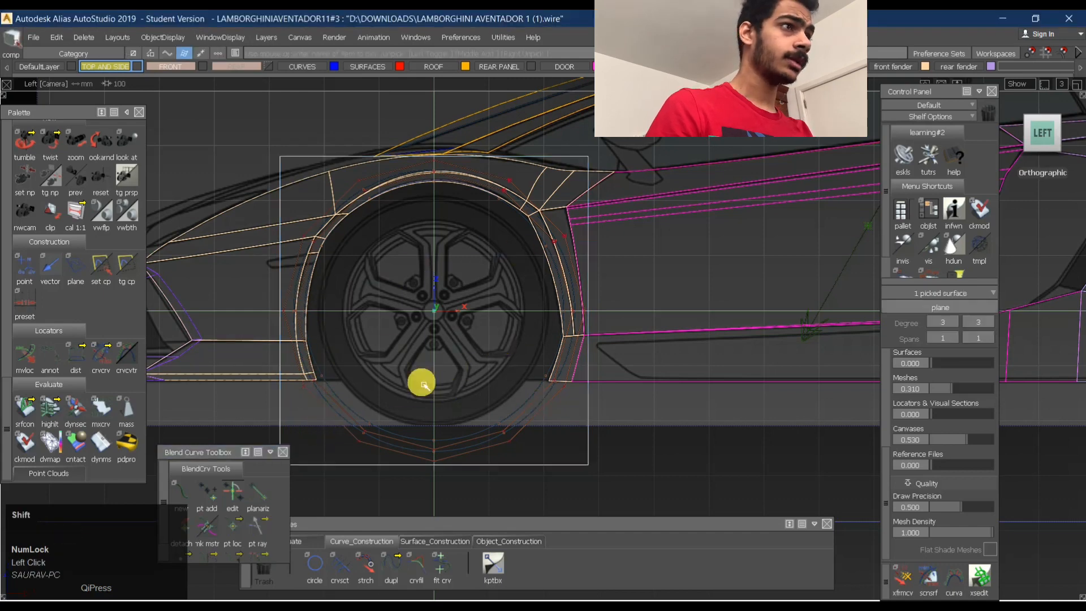
pyautogui.keyDown('alt'); pyautogui.keyDown('shift'); pyautogui.moveTo(430, 378); pyautogui.dragTo(545, 310, button='middle'); pyautogui.keyUp('shift'); pyautogui.keyUp('alt')
pyautogui.keyDown('ctrl'); pyautogui.keyDown('shift'); pyautogui.moveTo(546, 311); pyautogui.dragTo(528, 332, button='right'); pyautogui.keyUp('shift'); pyautogui.keyUp('ctrl')
pyautogui.keyDown('alt'); pyautogui.keyDown('shift'); pyautogui.moveTo(532, 362); pyautogui.dragTo(436, 389, button='middle'); pyautogui.keyUp('shift'); pyautogui.keyUp('alt')
pyautogui.keyDown('ctrl'); pyautogui.keyDown('shift'); pyautogui.moveTo(446, 413); pyautogui.dragTo(451, 284); pyautogui.keyUp('shift'); pyautogui.keyUp('ctrl')
pyautogui.keyDown('ctrl'); pyautogui.keyDown('shift'); pyautogui.moveTo(366, 378); pyautogui.dragTo(390, 366); pyautogui.keyUp('shift'); pyautogui.keyUp('ctrl')
# - Pick the plane's four bottom control vertices, move them inward towards the body in front view and deselect them
pyautogui.moveTo(670, 436); pyautogui.dragTo(674, 438)
pyautogui.keyDown('alt'); pyautogui.keyDown('shift'); pyautogui.moveTo(351, 419); pyautogui.dragTo(482, 428); pyautogui.keyUp('shift'); pyautogui.keyUp('alt')
pyautogui.keyDown('ctrl'); pyautogui.keyDown('shift'); pyautogui.moveTo(435, 444); pyautogui.dragTo(434, 371); pyautogui.keyUp('shift'); pyautogui.keyUp('ctrl')
pyautogui.keyDown('ctrl'); pyautogui.keyDown('shift'); pyautogui.moveTo(376, 436); pyautogui.dragTo(390, 433); pyautogui.keyUp('shift'); pyautogui.keyUp('ctrl')
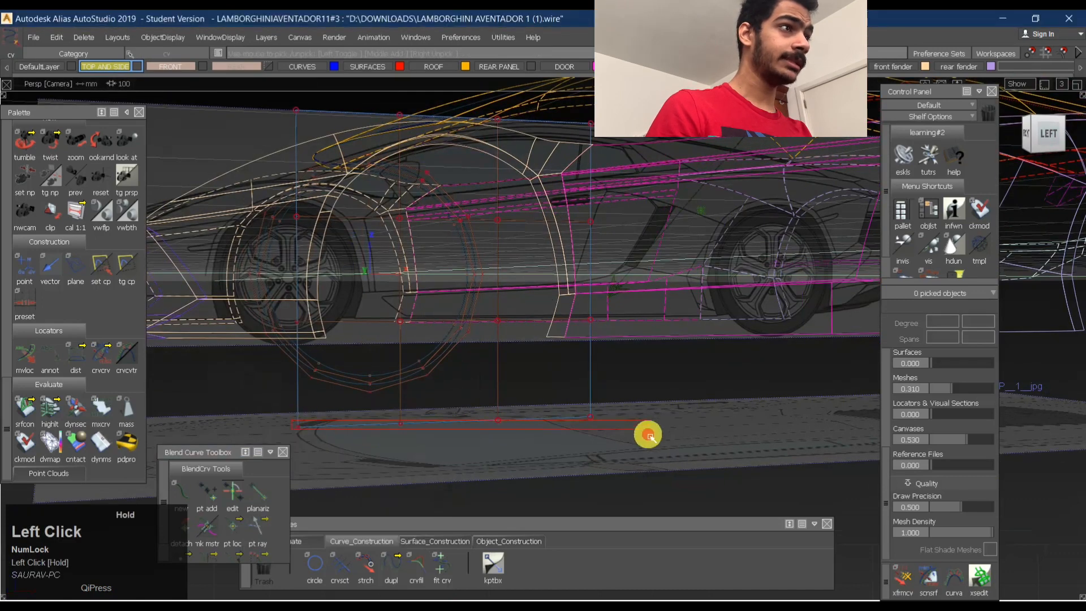
pyautogui.moveTo(648, 436); pyautogui.dragTo(649, 435)
pyautogui.moveTo(1028, 134); pyautogui.dragTo(1002, 180)
pyautogui.click(1031, 137)
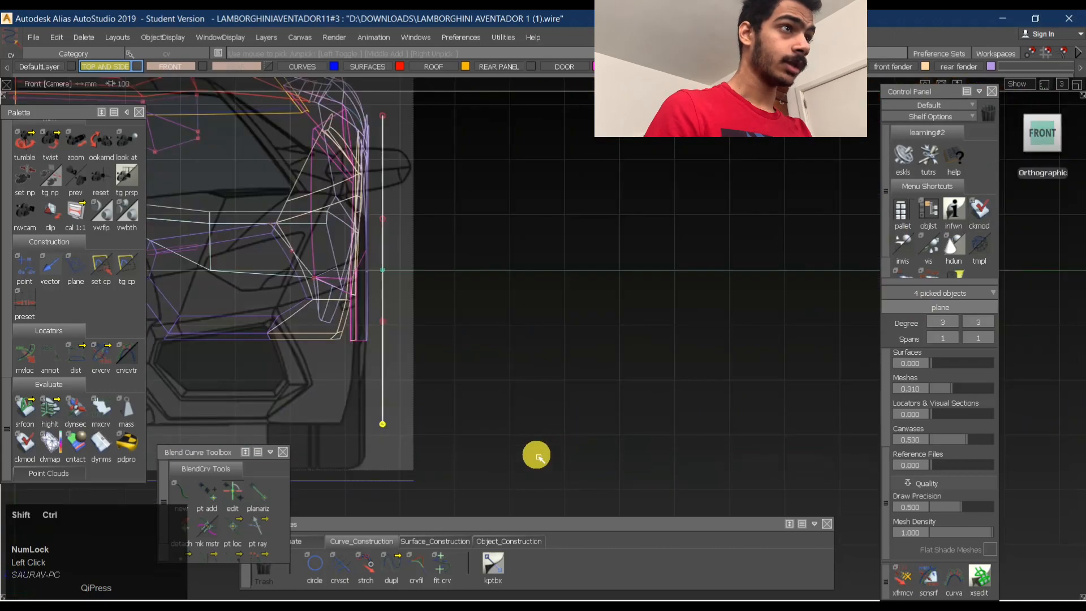
pyautogui.keyDown('ctrl'); pyautogui.keyDown('shift'); pyautogui.moveTo(540, 457); pyautogui.dragTo(554, 362, button='right'); pyautogui.keyUp('shift'); pyautogui.keyUp('ctrl')
pyautogui.moveTo(562, 335); pyautogui.dragTo(523, 341, button='middle')
pyautogui.keyDown('ctrl'); pyautogui.keyDown('shift'); pyautogui.moveTo(453, 375); pyautogui.dragTo(484, 292); pyautogui.keyUp('shift'); pyautogui.keyUp('ctrl')
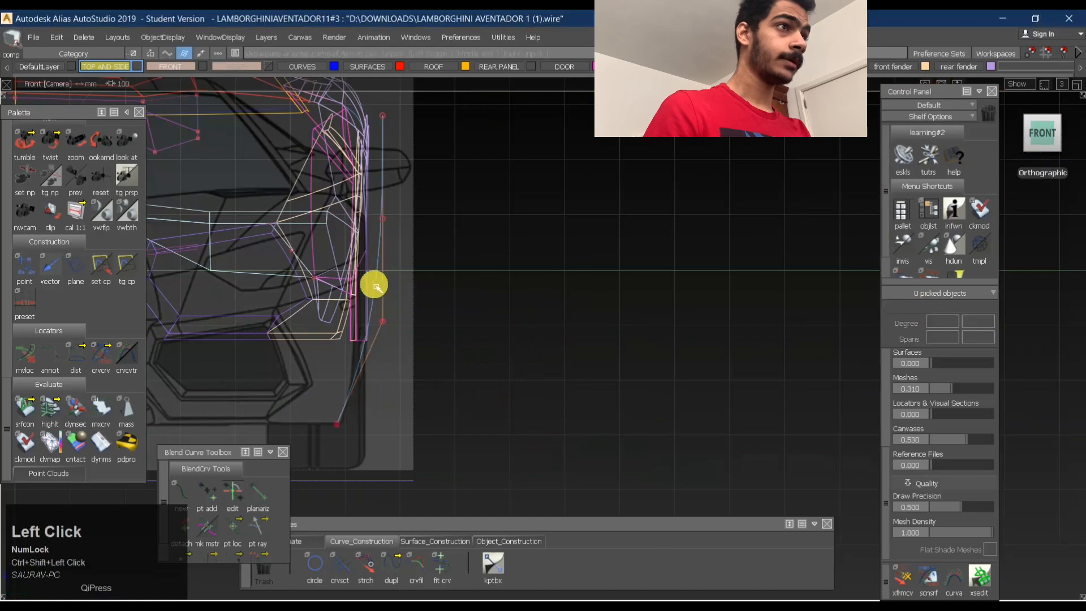
pyautogui.keyDown('alt'); pyautogui.keyDown('shift'); pyautogui.moveTo(376, 285); pyautogui.dragTo(250, 303); pyautogui.keyUp('shift'); pyautogui.keyUp('alt')
# - Project both circles onto the plane as curves on surface along the side view direction
pyautogui.click(1039, 136)
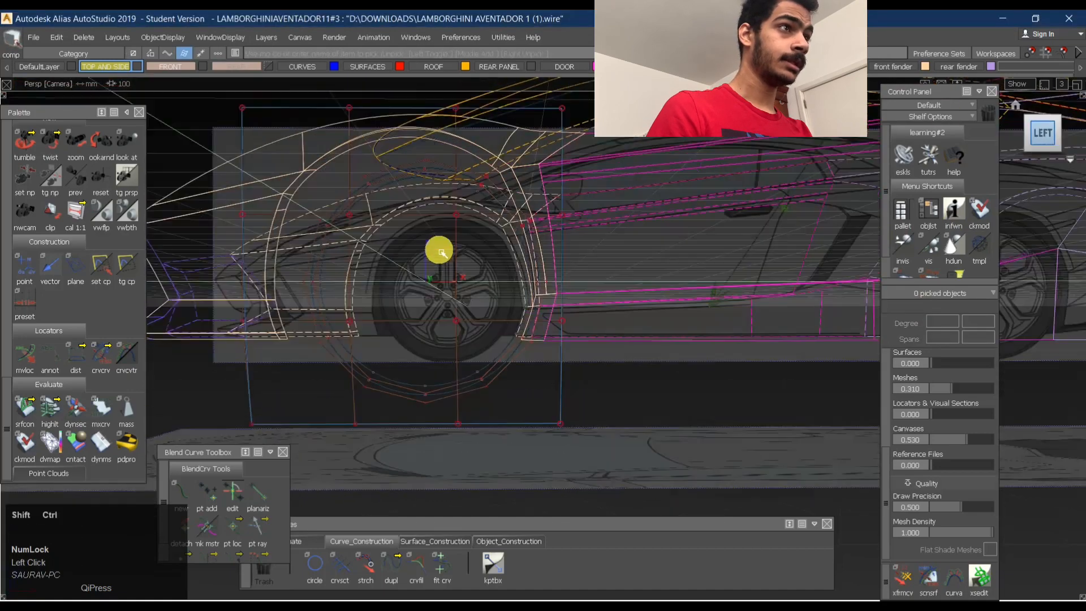
pyautogui.keyDown('ctrl'); pyautogui.keyDown('shift'); pyautogui.moveTo(451, 236); pyautogui.dragTo(453, 298, button='right'); pyautogui.keyUp('shift'); pyautogui.keyUp('ctrl')
pyautogui.click(387, 423)
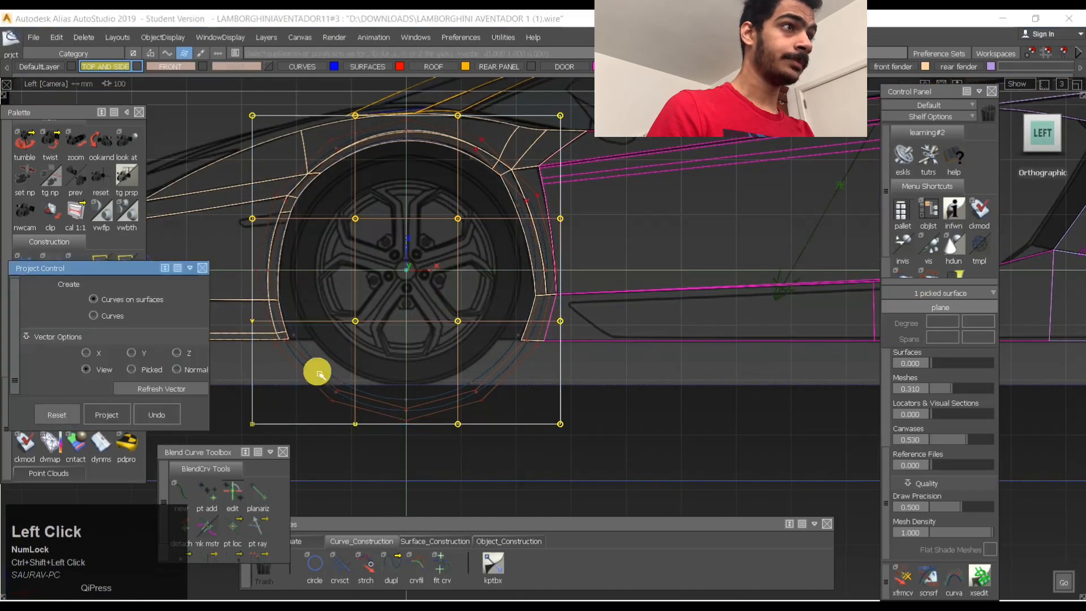
pyautogui.click(407, 400)
pyautogui.keyDown('ctrl'); pyautogui.keyDown('shift'); pyautogui.moveTo(406, 344); pyautogui.dragTo(405, 403, button='right'); pyautogui.keyUp('shift'); pyautogui.keyUp('ctrl')
pyautogui.click(394, 413)
pyautogui.click(392, 434)
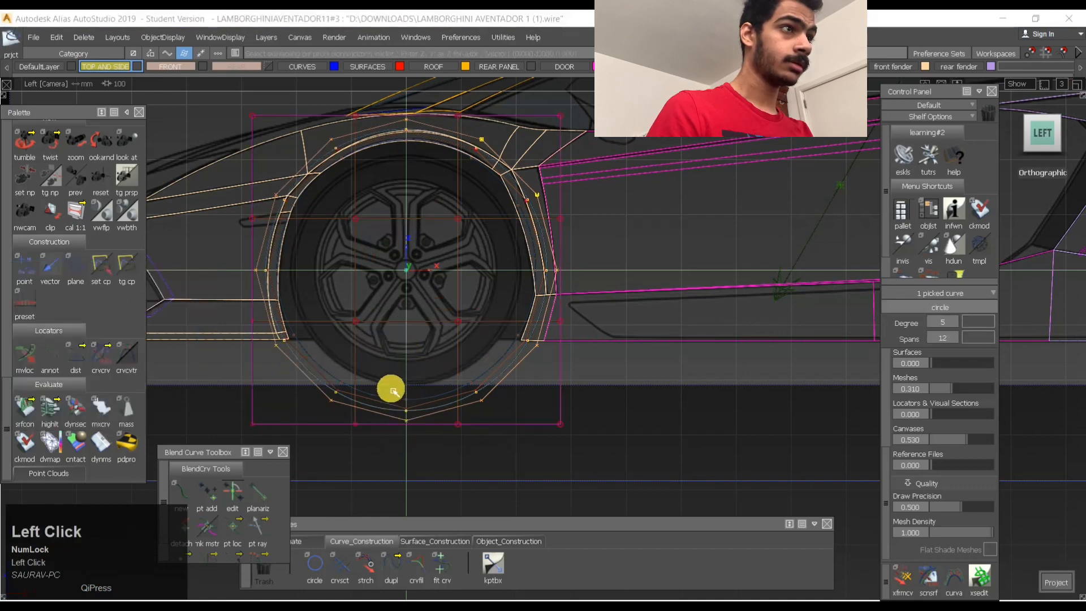
pyautogui.press('space')
# - Trim the plane to keep only the ring between the two projected circles
pyautogui.keyDown('ctrl'); pyautogui.keyDown('shift'); pyautogui.moveTo(429, 295); pyautogui.dragTo(431, 306, button='right'); pyautogui.keyUp('shift'); pyautogui.keyUp('ctrl')
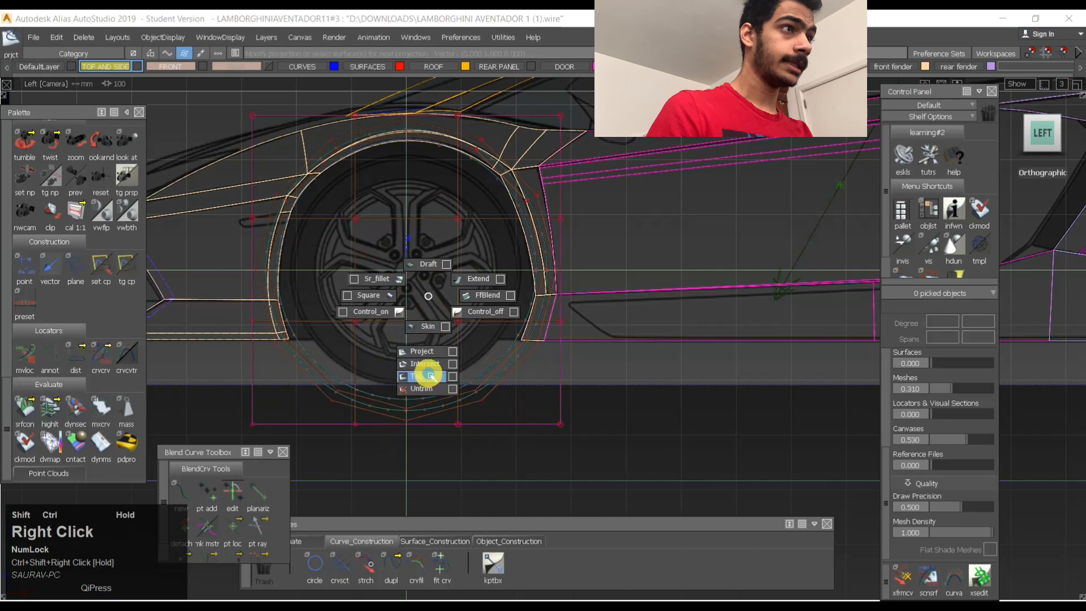
pyautogui.keyDown('ctrl'); pyautogui.keyDown('shift'); pyautogui.moveTo(427, 377); pyautogui.dragTo(427, 378, button='right'); pyautogui.keyUp('shift'); pyautogui.keyUp('ctrl')
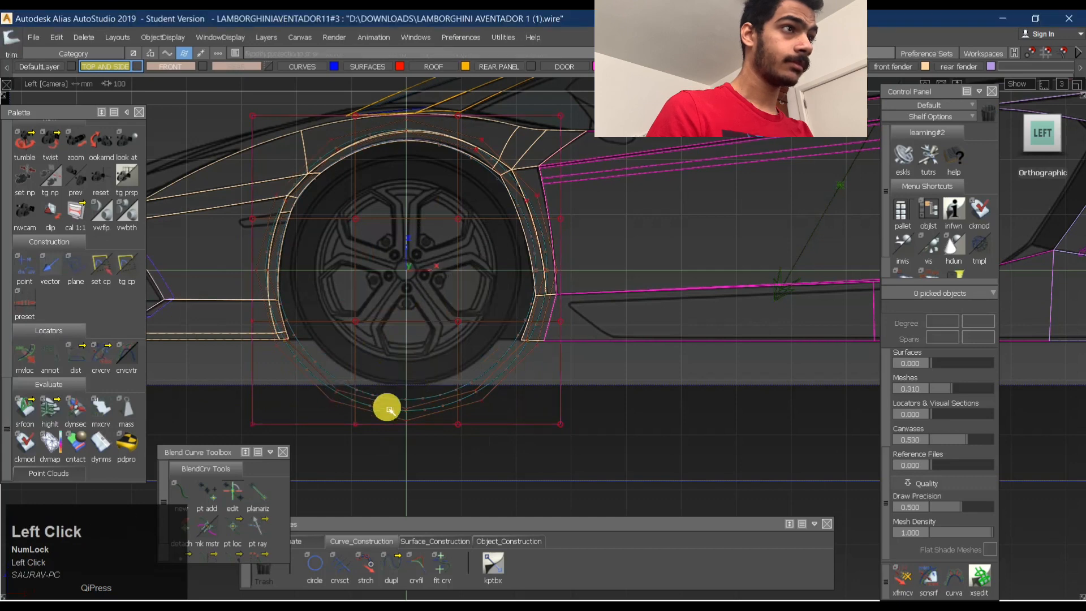
pyautogui.keyDown('alt'); pyautogui.keyDown('shift'); pyautogui.moveTo(344, 413); pyautogui.dragTo(566, 397, button='right'); pyautogui.keyUp('shift'); pyautogui.keyUp('alt')
pyautogui.keyDown('alt'); pyautogui.keyDown('shift'); pyautogui.moveTo(464, 367); pyautogui.dragTo(561, 260, button='middle'); pyautogui.keyUp('shift'); pyautogui.keyUp('alt')
pyautogui.click(501, 331)
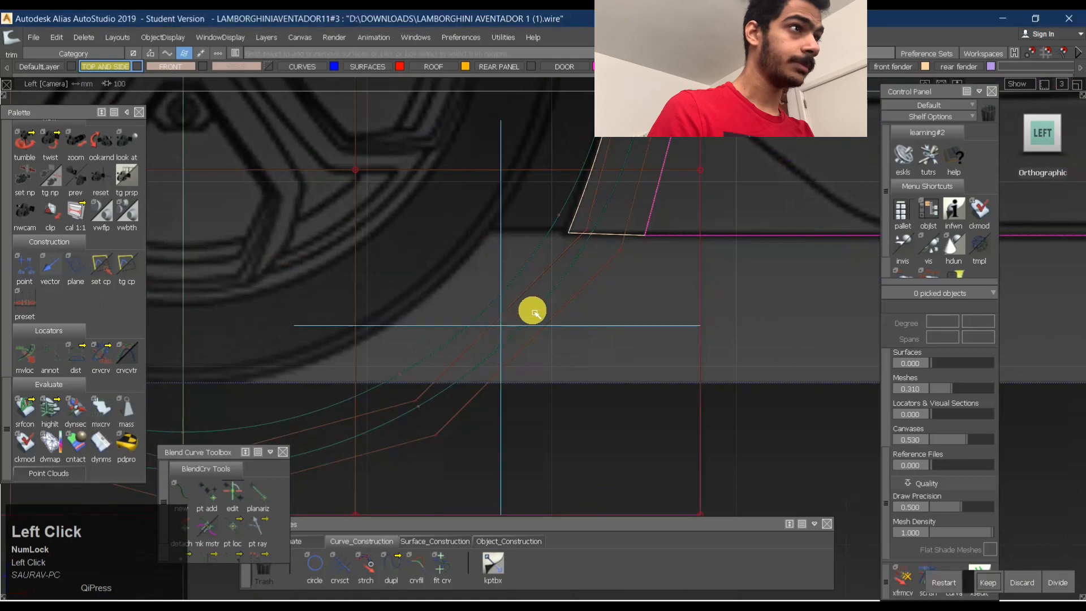
pyautogui.press('space')
# - Select the trimmed ring, hide its control vertices and clear the selection
pyautogui.keyDown('alt'); pyautogui.keyDown('shift'); pyautogui.moveTo(589, 286); pyautogui.dragTo(480, 330, button='right'); pyautogui.keyUp('shift'); pyautogui.keyUp('alt')
pyautogui.keyDown('ctrl'); pyautogui.keyDown('shift'); pyautogui.moveTo(479, 332); pyautogui.dragTo(470, 346); pyautogui.keyUp('shift'); pyautogui.keyUp('ctrl')
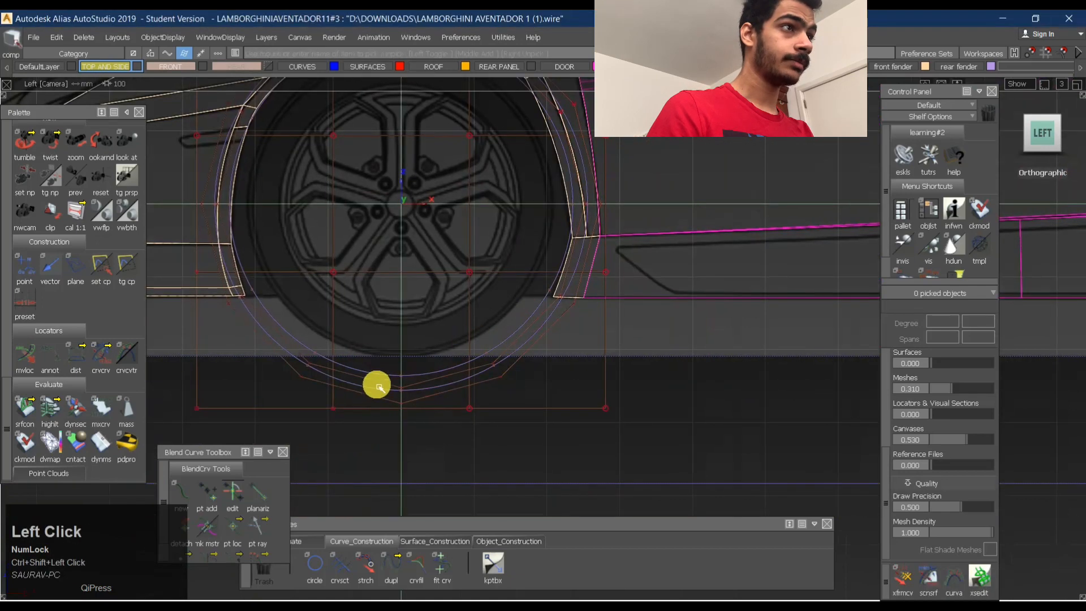
pyautogui.click(403, 315)
pyautogui.keyDown('ctrl'); pyautogui.keyDown('shift'); pyautogui.moveTo(382, 290); pyautogui.dragTo(490, 424, button='right'); pyautogui.keyUp('shift'); pyautogui.keyUp('ctrl')
pyautogui.keyDown('ctrl'); pyautogui.keyDown('shift'); pyautogui.moveTo(399, 296); pyautogui.dragTo(345, 304); pyautogui.keyUp('shift'); pyautogui.keyUp('ctrl')
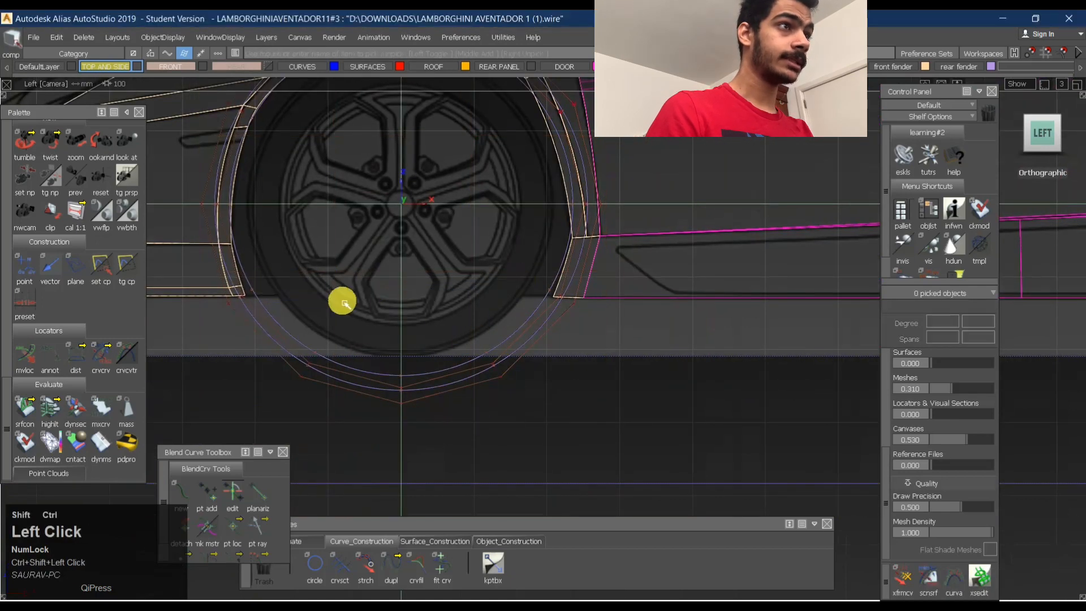
pyautogui.click(277, 345)
# - Draw a horizontal degree 1 curve from the fender's front lower corner across the ring to beyond the arch's rear edge
pyautogui.keyDown('ctrl'); pyautogui.keyDown('shift'); pyautogui.moveTo(319, 261); pyautogui.dragTo(314, 317); pyautogui.keyUp('shift'); pyautogui.keyUp('ctrl')
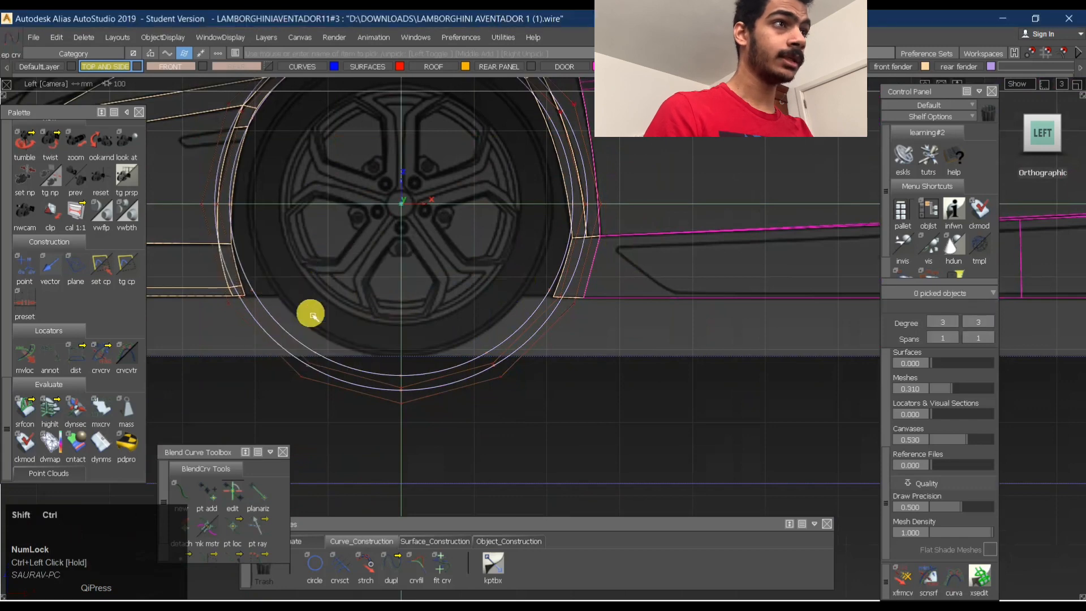
pyautogui.keyDown('ctrl'); pyautogui.keyDown('alt'); pyautogui.click(240, 301); pyautogui.keyUp('alt'); pyautogui.keyUp('ctrl')
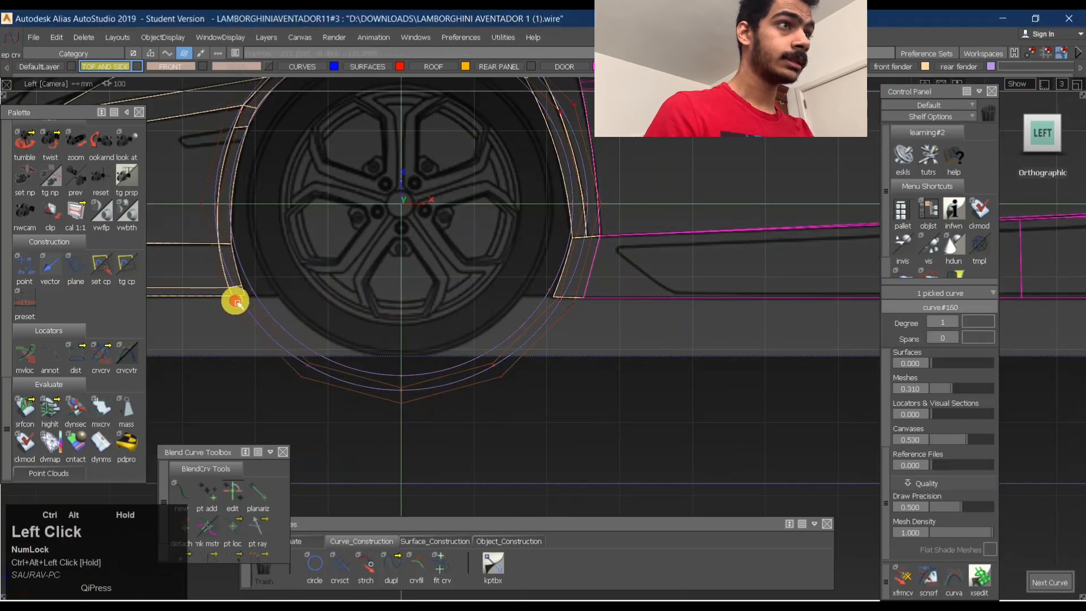
pyautogui.moveTo(237, 303); pyautogui.dragTo(638, 310, button='middle')
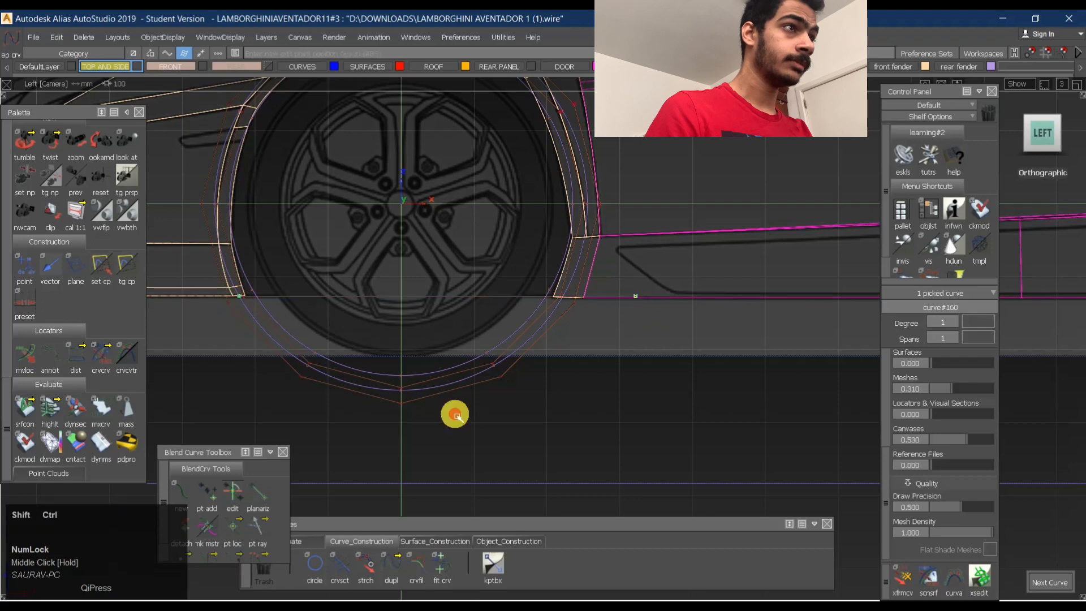
# - Project the horizontal line onto the ring surface in side view
pyautogui.keyDown('ctrl'); pyautogui.keyDown('shift'); pyautogui.moveTo(460, 277); pyautogui.dragTo(461, 342, button='right'); pyautogui.keyUp('shift'); pyautogui.keyUp('ctrl')
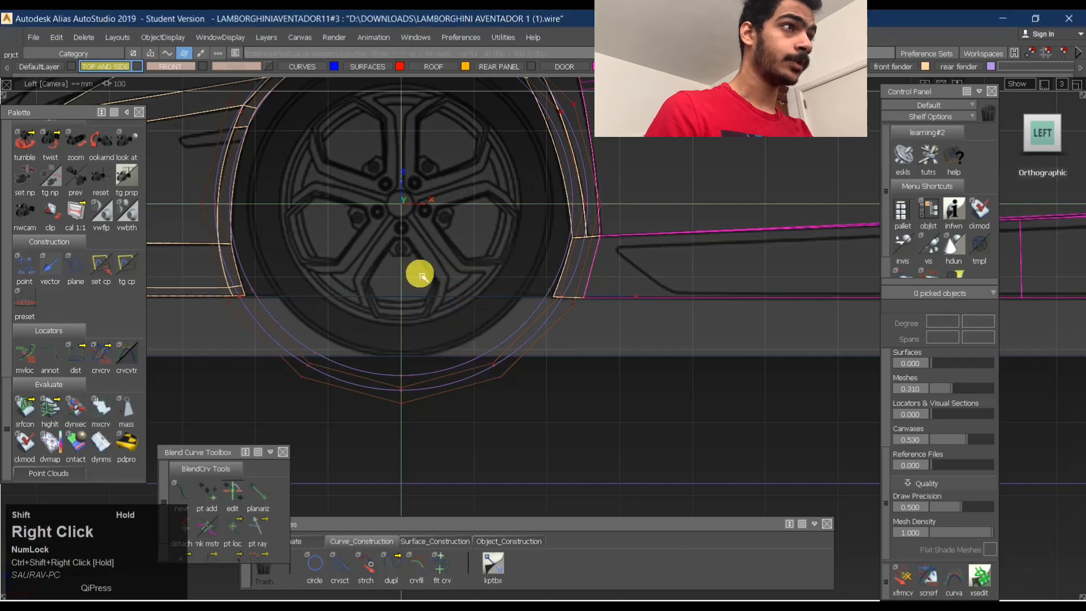
pyautogui.click(487, 367)
pyautogui.press('space')
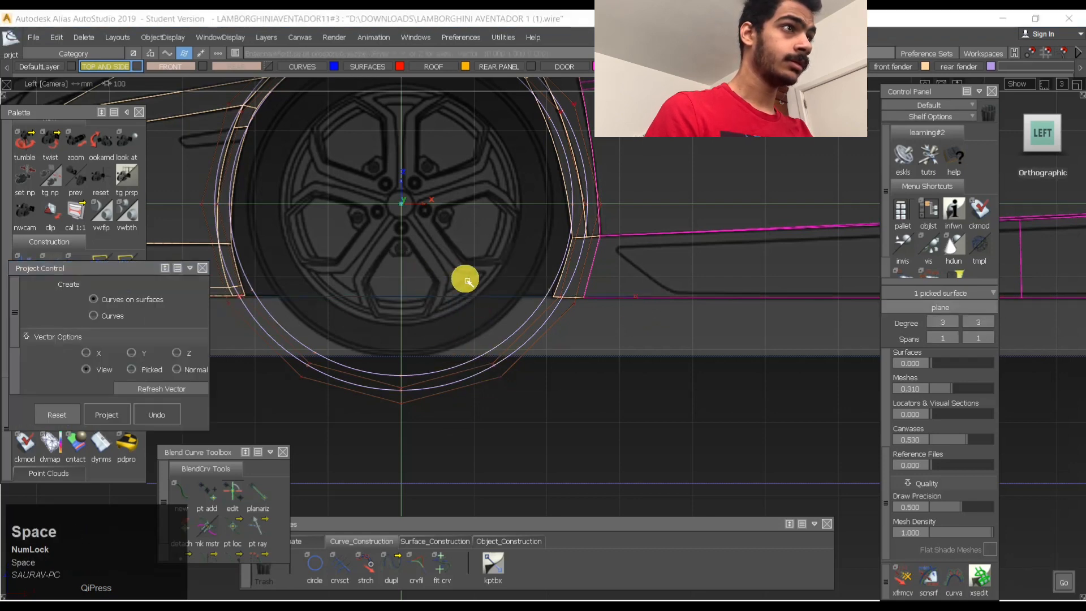
pyautogui.click(458, 361)
# - Trim the ring at the projected line, discarding the portion below it
pyautogui.keyDown('ctrl'); pyautogui.keyDown('shift'); pyautogui.moveTo(492, 281); pyautogui.dragTo(490, 375, button='right'); pyautogui.keyUp('shift'); pyautogui.keyUp('ctrl')
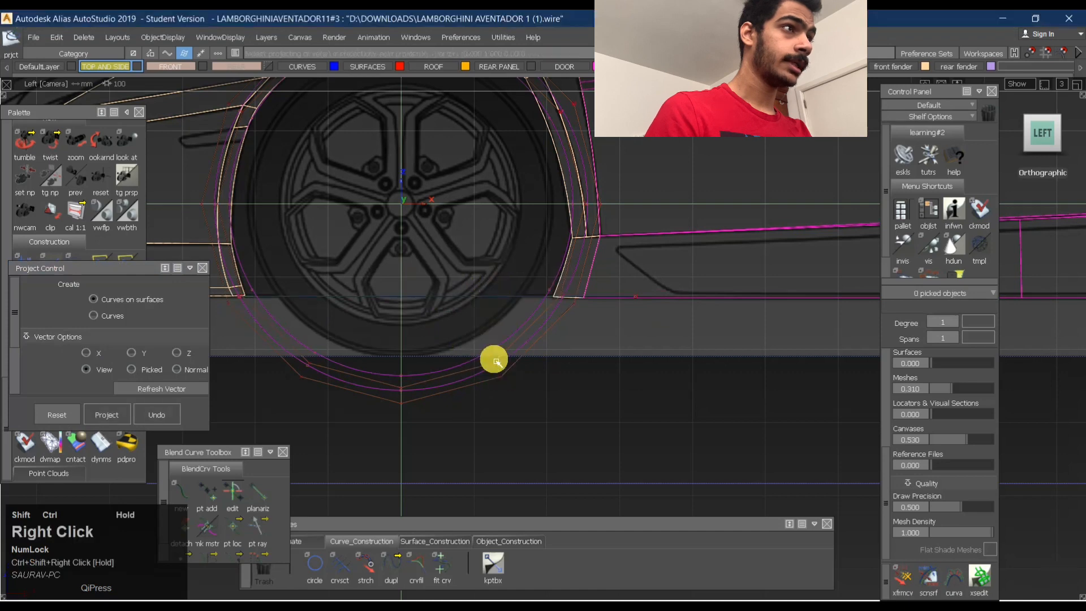
pyautogui.click(522, 339)
pyautogui.click(1016, 588)
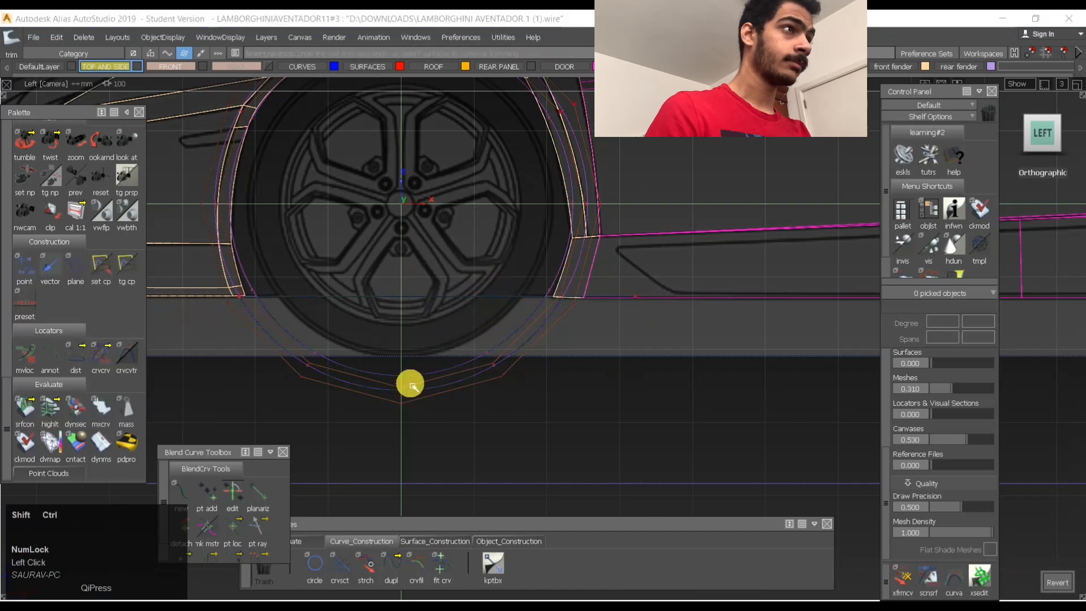
# - Shade the model and examine the wheel arch strip against the front fender in perspective
pyautogui.keyDown('ctrl'); pyautogui.keyDown('shift'); pyautogui.moveTo(418, 286); pyautogui.dragTo(258, 368); pyautogui.keyUp('shift'); pyautogui.keyUp('ctrl')
pyautogui.click(577, 267)
pyautogui.keyDown('ctrl'); pyautogui.keyDown('shift'); pyautogui.moveTo(390, 438); pyautogui.dragTo(402, 283); pyautogui.keyUp('shift'); pyautogui.keyUp('ctrl')
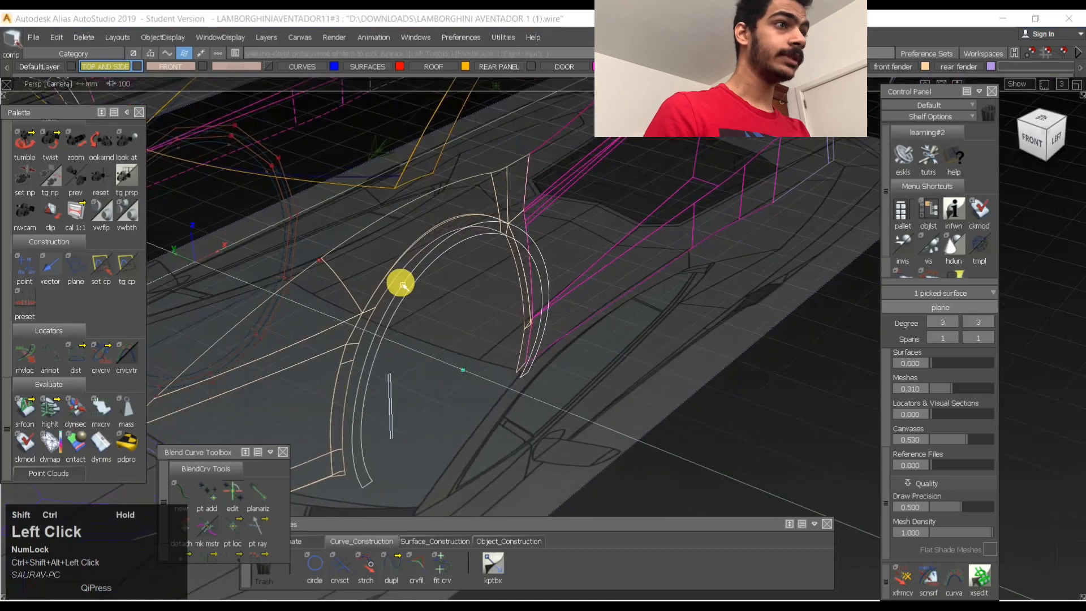
pyautogui.click(298, 545)
pyautogui.click(548, 561)
pyautogui.keyDown('alt'); pyautogui.keyDown('shift'); pyautogui.moveTo(605, 269); pyautogui.dragTo(170, 271); pyautogui.keyUp('shift'); pyautogui.keyUp('alt')
pyautogui.moveTo(362, 249)
pyautogui.keyDown('alt'); pyautogui.keyDown('shift'); pyautogui.mouseDown(button='middle')
pyautogui.moveTo(453, 244)
pyautogui.moveTo(523, 201)
pyautogui.mouseUp(button='middle'); pyautogui.keyUp('shift'); pyautogui.keyUp('alt')
pyautogui.moveTo(348, 255)
pyautogui.keyDown('alt'); pyautogui.keyDown('shift'); pyautogui.mouseDown()
pyautogui.moveTo(312, 256)
pyautogui.moveTo(528, 266)
pyautogui.moveTo(514, 272)
pyautogui.moveTo(741, 309)
pyautogui.moveTo(618, 362)
pyautogui.moveTo(279, 310)
pyautogui.moveTo(392, 371)
pyautogui.moveTo(436, 504)
pyautogui.mouseUp(); pyautogui.keyUp('shift'); pyautogui.keyUp('alt')
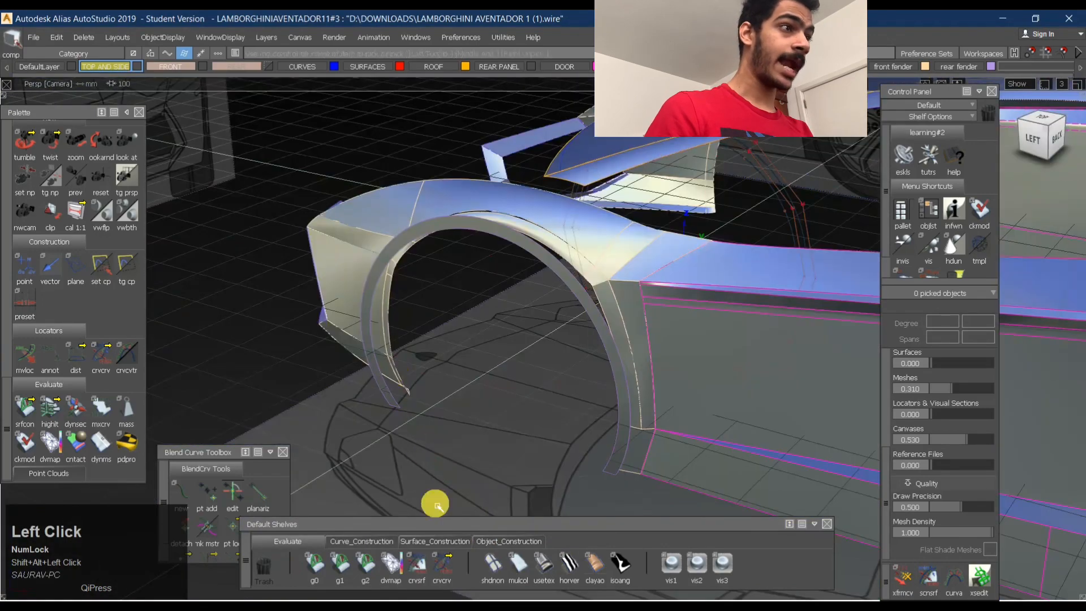
# - Switch the shading to horizontal/vertical zebra stripes and examine the reflections around the front wheel arch
pyautogui.click(557, 573)
pyautogui.keyDown('alt'); pyautogui.keyDown('shift'); pyautogui.moveTo(558, 213); pyautogui.dragTo(563, 276); pyautogui.keyUp('shift'); pyautogui.keyUp('alt')
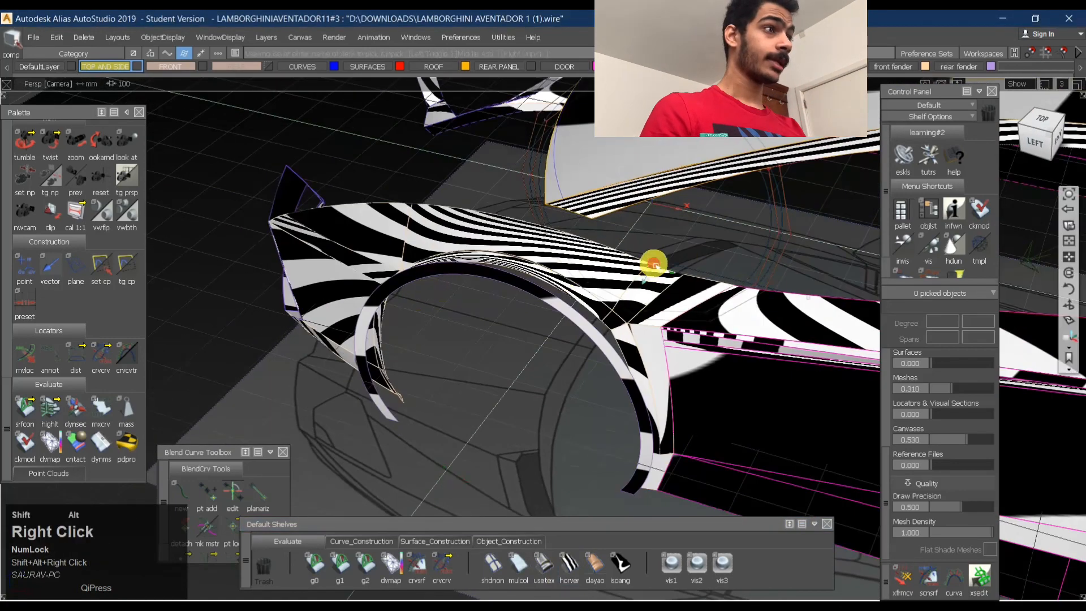
pyautogui.keyDown('alt'); pyautogui.keyDown('shift'); pyautogui.moveTo(726, 284); pyautogui.dragTo(701, 194); pyautogui.keyUp('shift'); pyautogui.keyUp('alt')
pyautogui.keyDown('alt'); pyautogui.keyDown('shift'); pyautogui.moveTo(657, 347); pyautogui.dragTo(577, 342, button='middle'); pyautogui.keyUp('shift'); pyautogui.keyUp('alt')
# - Select the wheel arch strip and examine its position against the body in perspective and from above
pyautogui.keyDown('ctrl'); pyautogui.keyDown('shift'); pyautogui.moveTo(485, 260); pyautogui.dragTo(405, 257); pyautogui.keyUp('shift'); pyautogui.keyUp('ctrl')
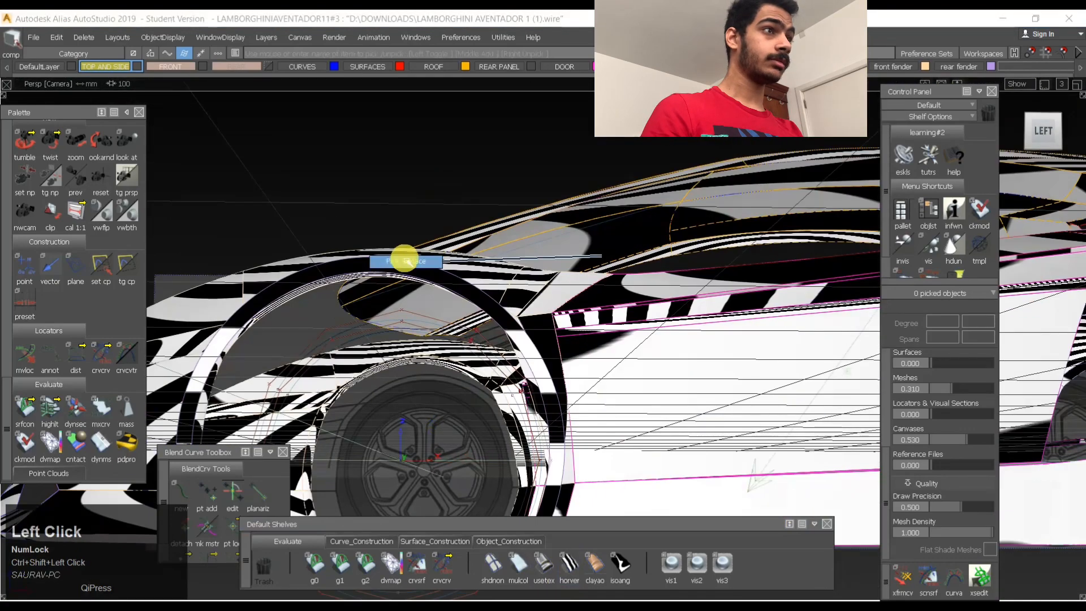
pyautogui.click(468, 269)
pyautogui.keyDown('alt'); pyautogui.keyDown('shift'); pyautogui.moveTo(471, 270); pyautogui.dragTo(430, 306, button='right'); pyautogui.keyUp('shift'); pyautogui.keyUp('alt')
pyautogui.keyDown('alt'); pyautogui.keyDown('shift'); pyautogui.moveTo(430, 305); pyautogui.dragTo(436, 393); pyautogui.keyUp('shift'); pyautogui.keyUp('alt')
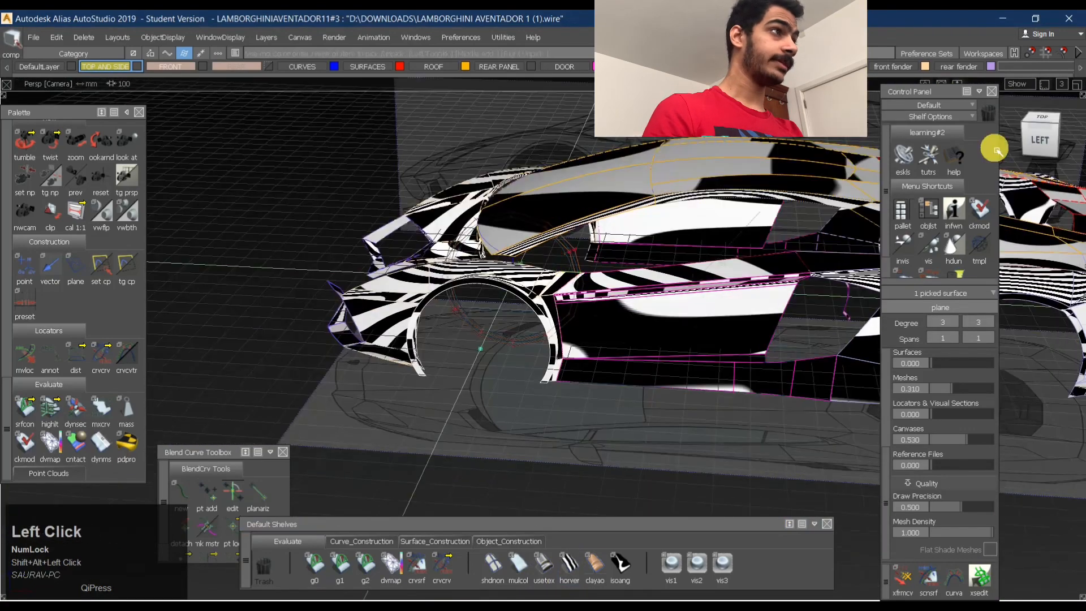
pyautogui.click(1040, 144)
pyautogui.keyDown('alt'); pyautogui.keyDown('shift'); pyautogui.moveTo(513, 250); pyautogui.dragTo(322, 210, button='middle'); pyautogui.keyUp('shift'); pyautogui.keyUp('alt')
pyautogui.keyDown('alt'); pyautogui.keyDown('shift'); pyautogui.moveTo(322, 210); pyautogui.dragTo(396, 430); pyautogui.keyUp('shift'); pyautogui.keyUp('alt')
pyautogui.click(551, 551)
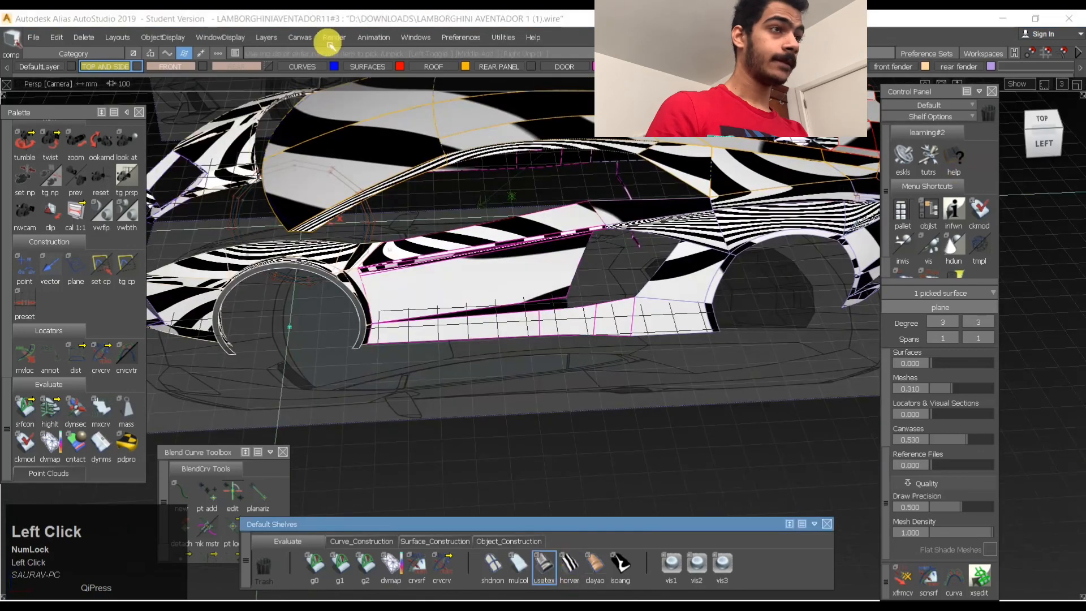
pyautogui.click(1056, 109)
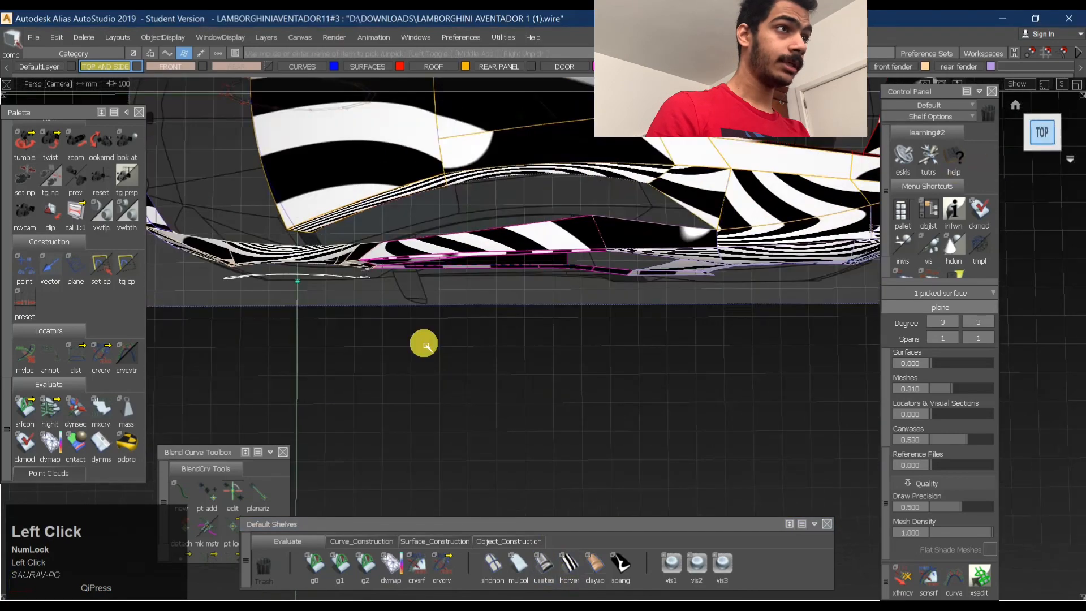
# - Move the front wheel arch strip outward clear of the body, then duplicate it and place the copy around the rear wheel
pyautogui.moveTo(424, 345); pyautogui.dragTo(419, 489, button='right')
pyautogui.keyDown('ctrl'); pyautogui.keyDown('shift'); pyautogui.moveTo(418, 487); pyautogui.dragTo(411, 393); pyautogui.keyUp('shift'); pyautogui.keyUp('ctrl')
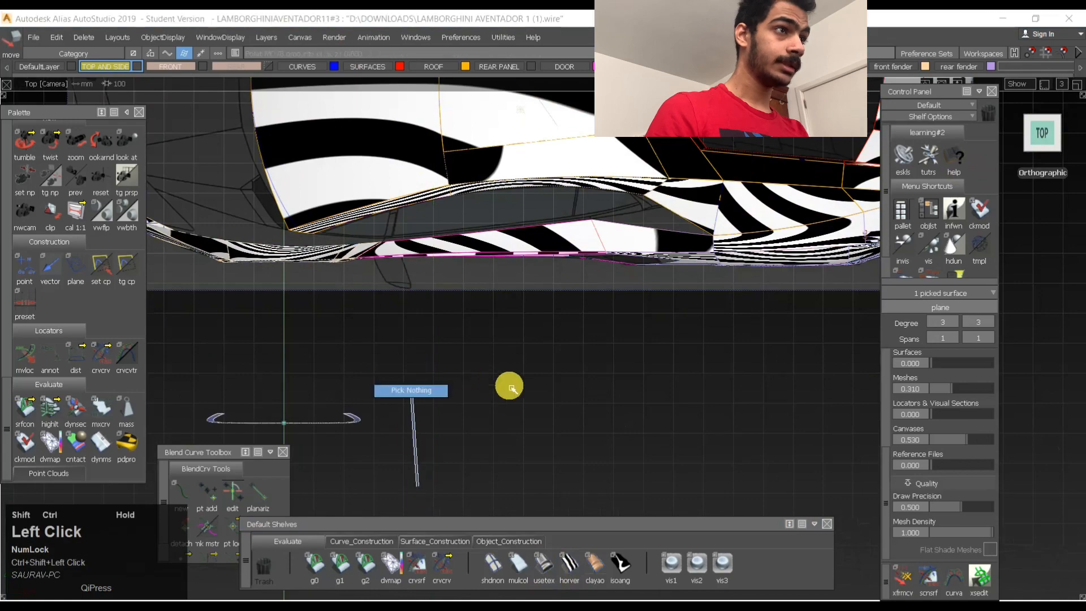
pyautogui.click(347, 427)
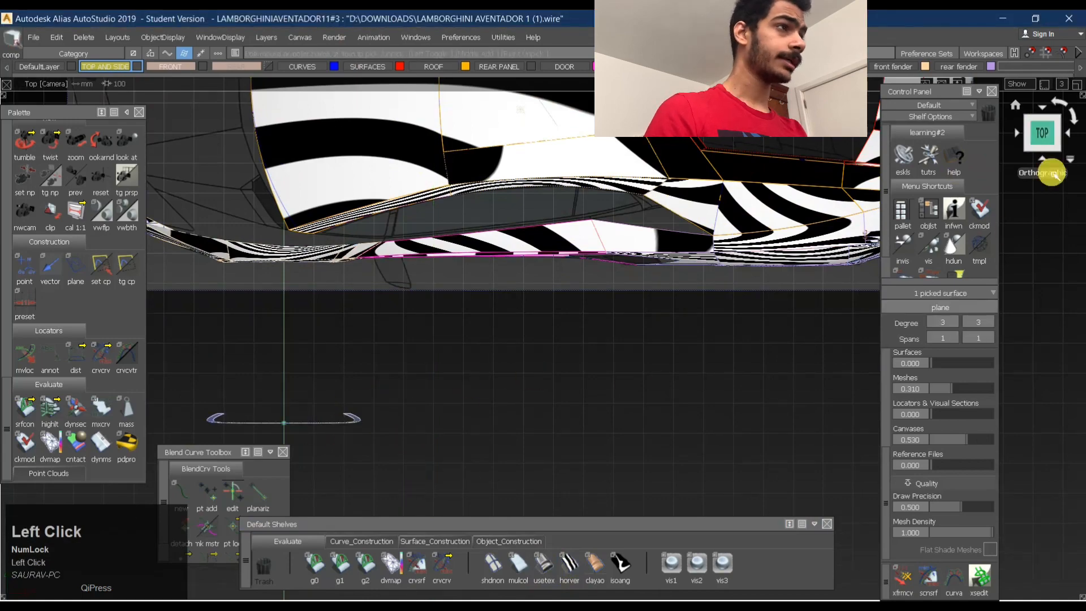
pyautogui.click(1041, 164)
pyautogui.middleClick(342, 405)
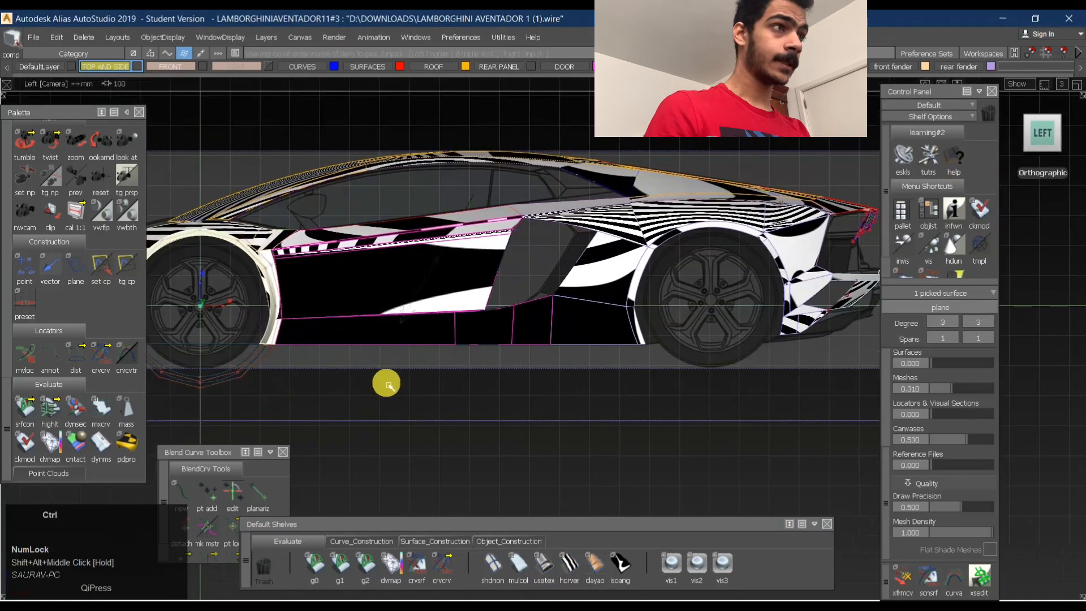
pyautogui.hotkey('ctrl', 'c')
pyautogui.hotkey('ctrl', 'v')
pyautogui.moveTo(365, 407); pyautogui.dragTo(843, 384, button='middle')
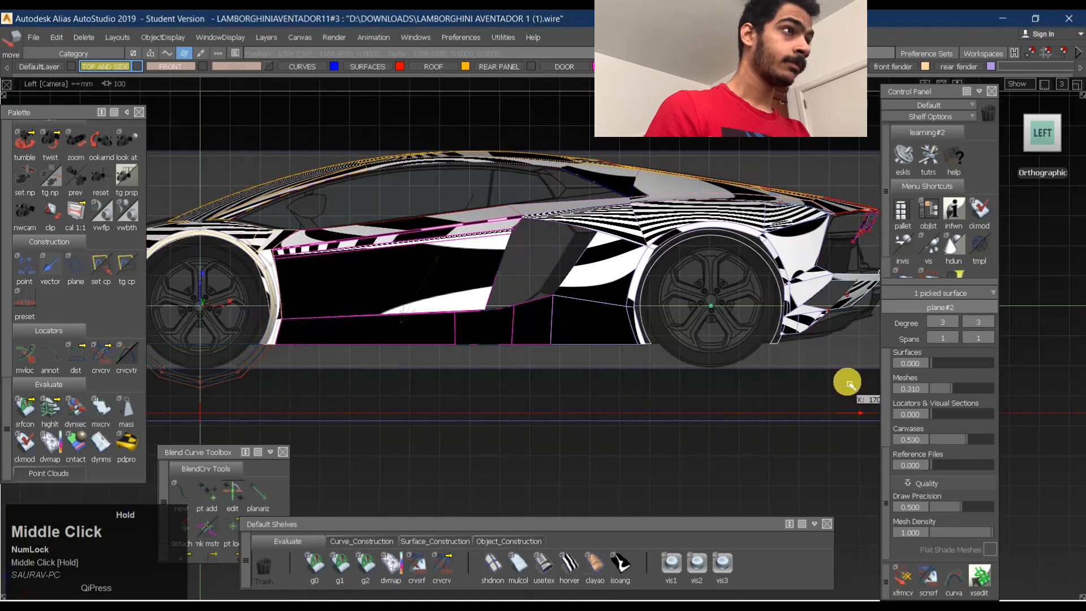
# - Examine both wheel arch strips against the body in perspective and switch the diagnostic shading to the user-defined texture
pyautogui.keyDown('alt'); pyautogui.keyDown('shift'); pyautogui.moveTo(684, 308); pyautogui.dragTo(669, 453); pyautogui.keyUp('shift'); pyautogui.keyUp('alt')
pyautogui.keyDown('alt'); pyautogui.keyDown('shift'); pyautogui.moveTo(650, 391); pyautogui.dragTo(679, 325, button='middle'); pyautogui.keyUp('shift'); pyautogui.keyUp('alt')
pyautogui.keyDown('ctrl'); pyautogui.keyDown('shift'); pyautogui.moveTo(677, 356); pyautogui.dragTo(481, 385); pyautogui.keyUp('shift'); pyautogui.keyUp('ctrl')
pyautogui.click(544, 564)
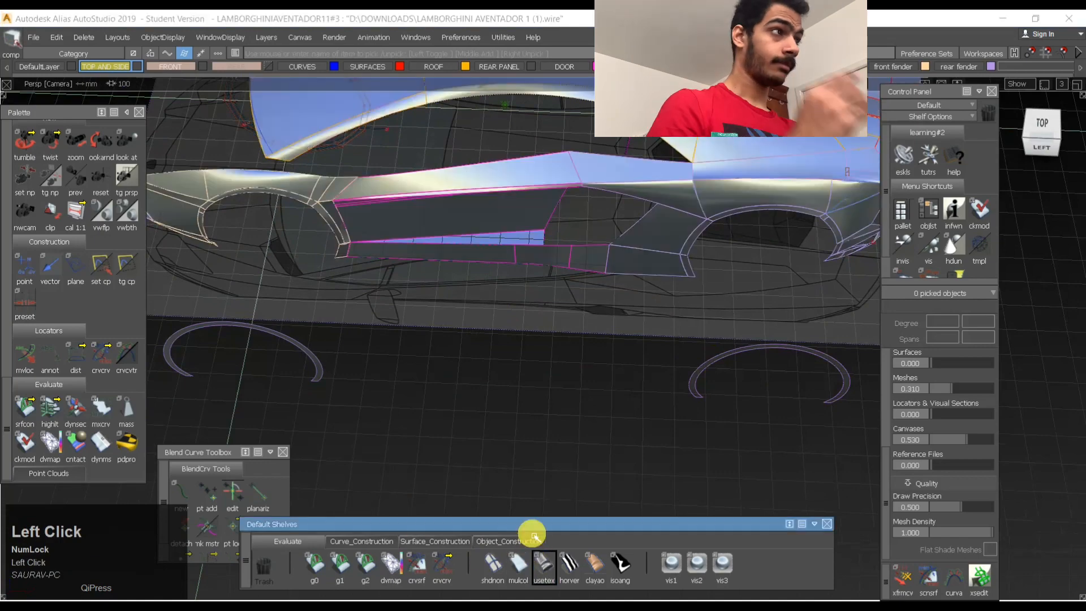
# - Create a plane on the lower body side in the side view and stretch it horizontally
pyautogui.click(1051, 148)
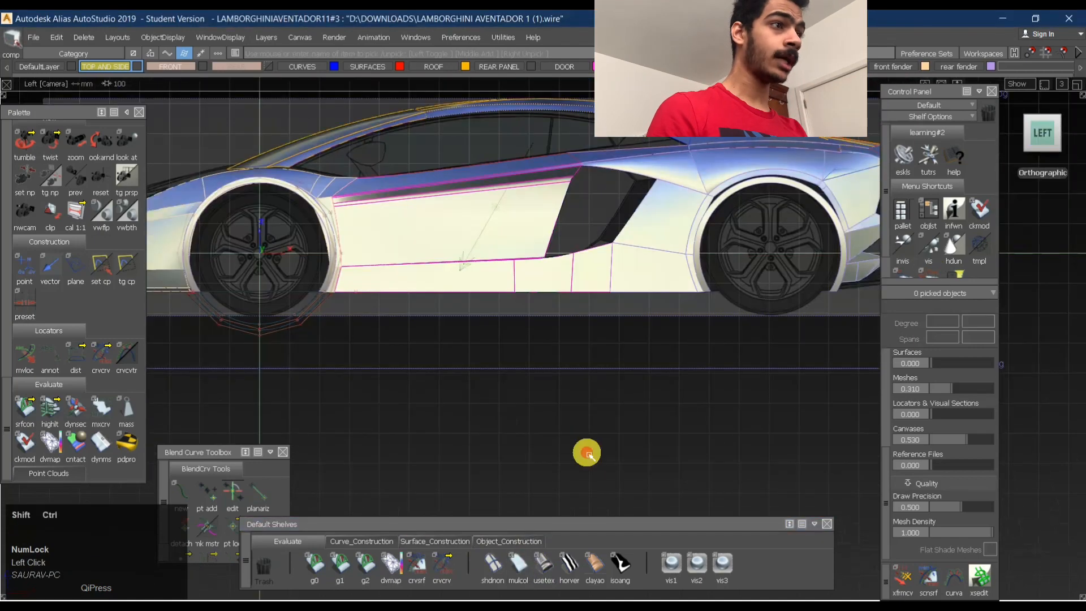
pyautogui.keyDown('ctrl'); pyautogui.keyDown('shift'); pyautogui.moveTo(630, 333); pyautogui.dragTo(466, 352); pyautogui.keyUp('shift'); pyautogui.keyUp('ctrl')
pyautogui.click(407, 541)
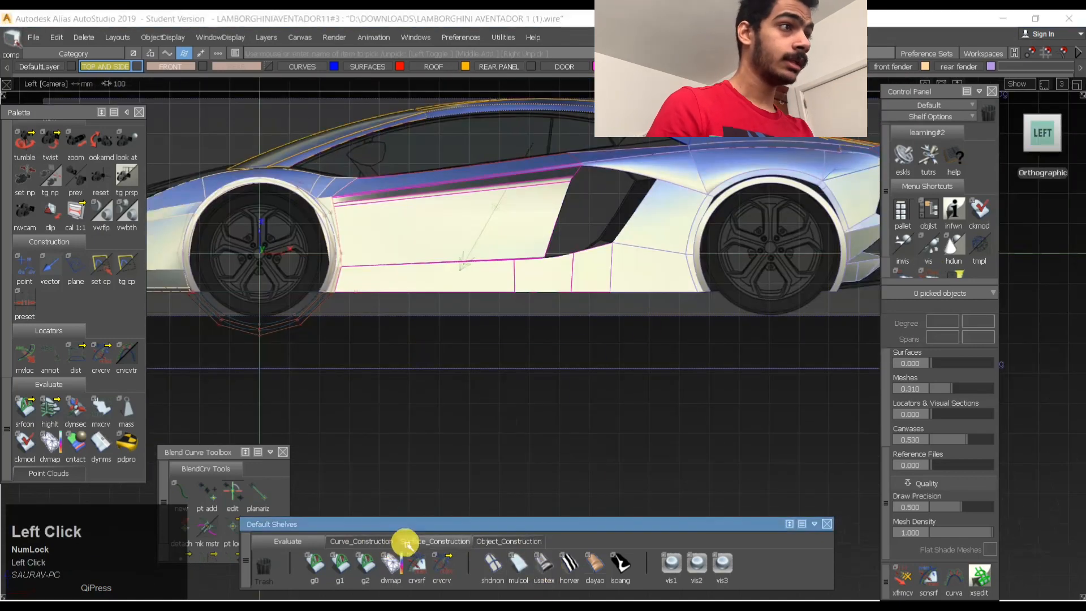
pyautogui.click(567, 564)
pyautogui.click(483, 286)
pyautogui.keyDown('ctrl'); pyautogui.keyDown('shift'); pyautogui.moveTo(589, 271); pyautogui.dragTo(542, 296, button='middle'); pyautogui.keyUp('shift'); pyautogui.keyUp('ctrl')
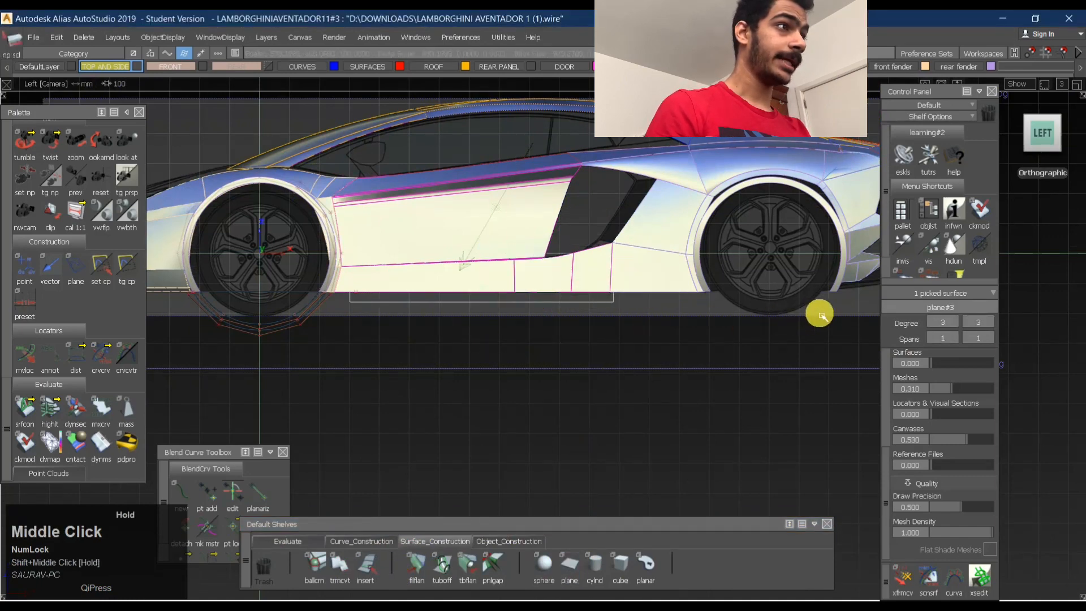
# - Position and scale the plane so it spans the body side from the front wheel arch to the rear one
pyautogui.middleClick(486, 431)
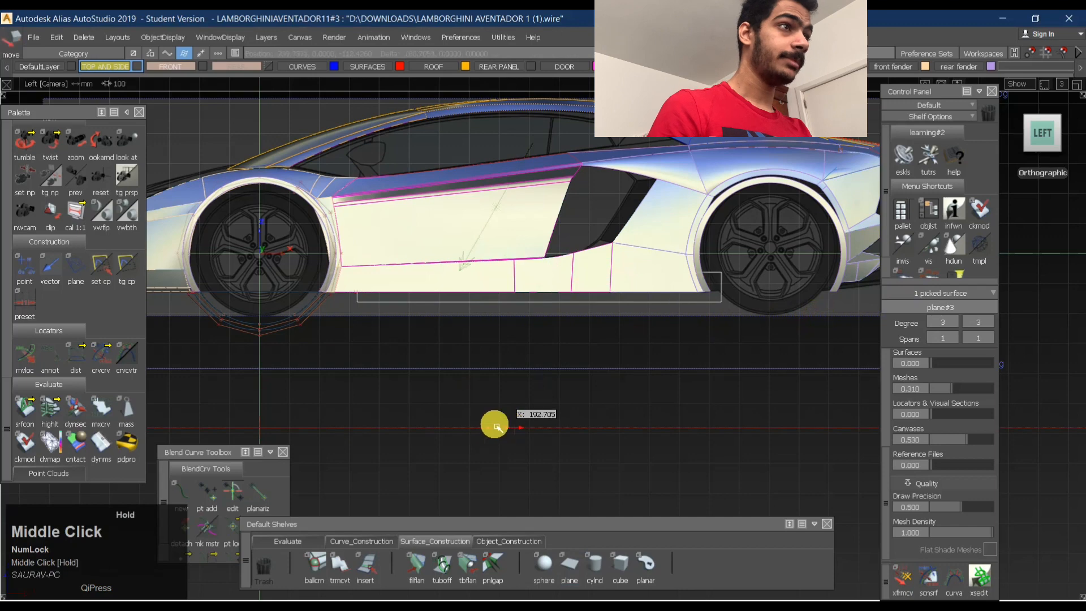
pyautogui.keyDown('ctrl'); pyautogui.keyDown('shift'); pyautogui.moveTo(534, 381); pyautogui.dragTo(508, 401, button='middle'); pyautogui.keyUp('shift'); pyautogui.keyUp('ctrl')
pyautogui.moveTo(532, 358); pyautogui.dragTo(556, 335, button='right')
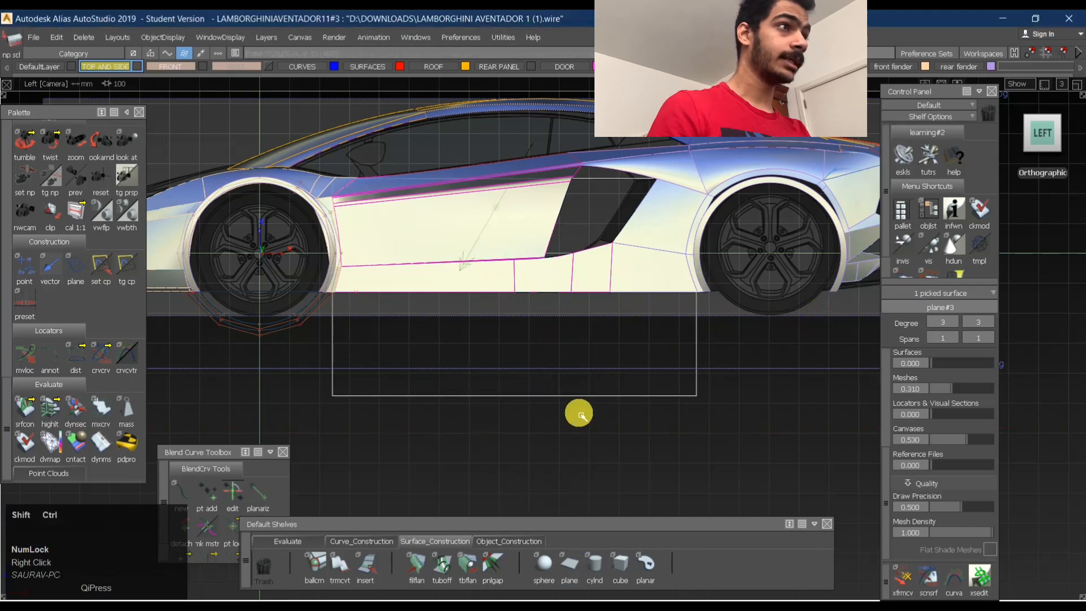
pyautogui.moveTo(578, 415)
pyautogui.mouseDown(button='right')
pyautogui.moveTo(584, 468)
pyautogui.moveTo(582, 425)
pyautogui.moveTo(570, 429)
pyautogui.mouseUp(button='right')
pyautogui.keyDown('ctrl'); pyautogui.keyDown('shift'); pyautogui.moveTo(627, 377); pyautogui.dragTo(610, 398, button='middle'); pyautogui.keyUp('shift'); pyautogui.keyUp('ctrl')
pyautogui.moveTo(613, 446); pyautogui.dragTo(613, 459, button='right')
pyautogui.keyDown('ctrl'); pyautogui.keyDown('shift'); pyautogui.moveTo(592, 446); pyautogui.dragTo(590, 399); pyautogui.keyUp('shift'); pyautogui.keyUp('ctrl')
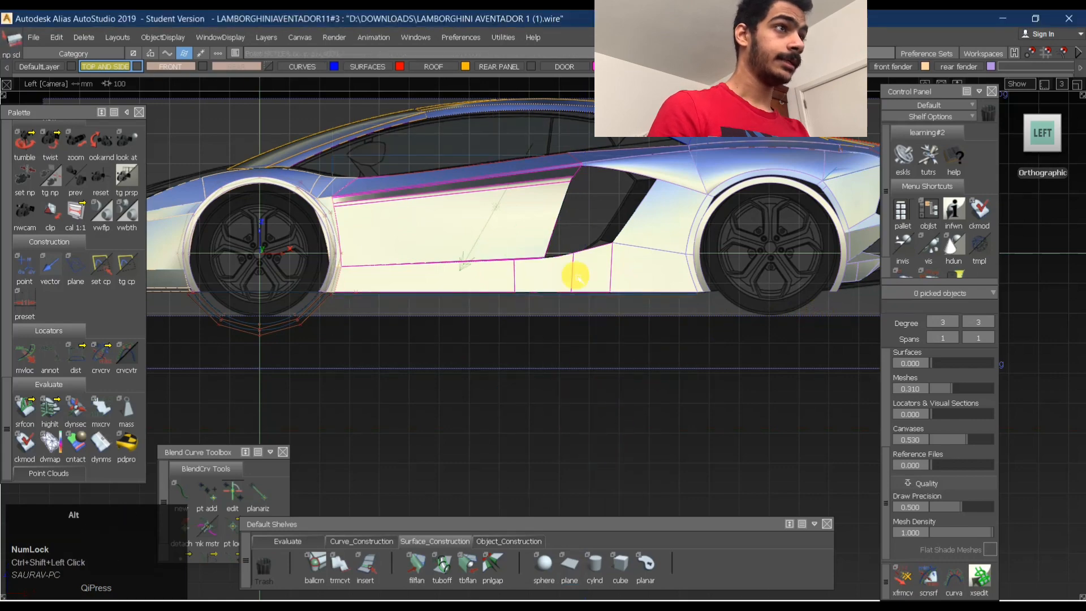
# - Move the plane outward from the body in the top view, close to the line of the two wheel arch strips
pyautogui.keyDown('alt'); pyautogui.moveTo(575, 274); pyautogui.dragTo(565, 476); pyautogui.keyUp('alt')
pyautogui.keyDown('alt'); pyautogui.moveTo(565, 476); pyautogui.dragTo(569, 369, button='right'); pyautogui.keyUp('alt')
pyautogui.moveTo(570, 369)
pyautogui.keyDown('alt'); pyautogui.mouseDown()
pyautogui.moveTo(546, 224)
pyautogui.moveTo(550, 266)
pyautogui.mouseUp(); pyautogui.keyUp('alt')
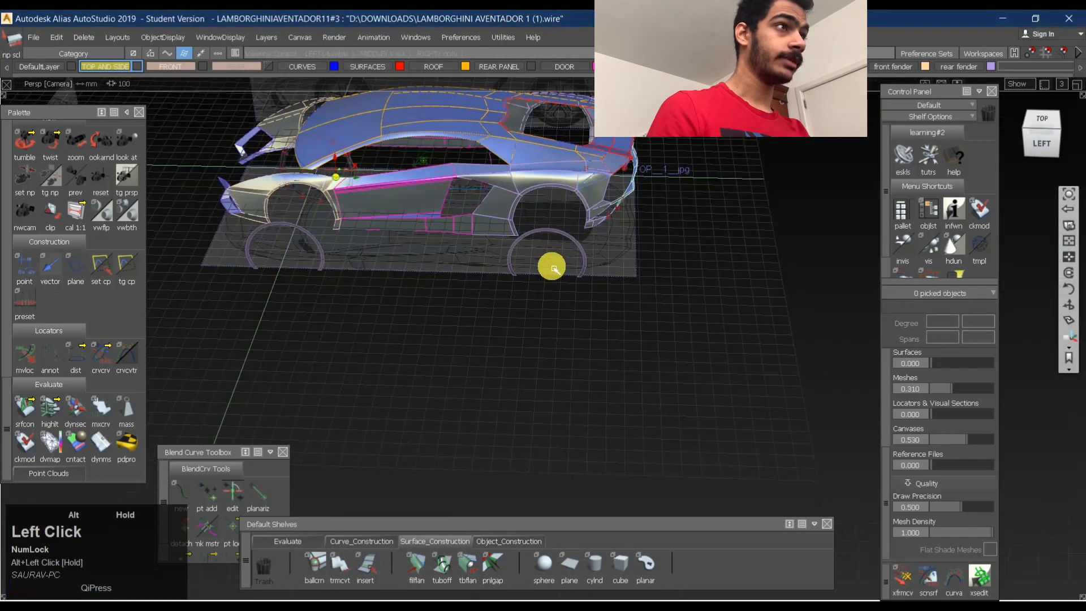
pyautogui.keyDown('ctrl'); pyautogui.keyDown('shift'); pyautogui.moveTo(470, 197); pyautogui.dragTo(480, 212); pyautogui.keyUp('shift'); pyautogui.keyUp('ctrl')
pyautogui.click(475, 190)
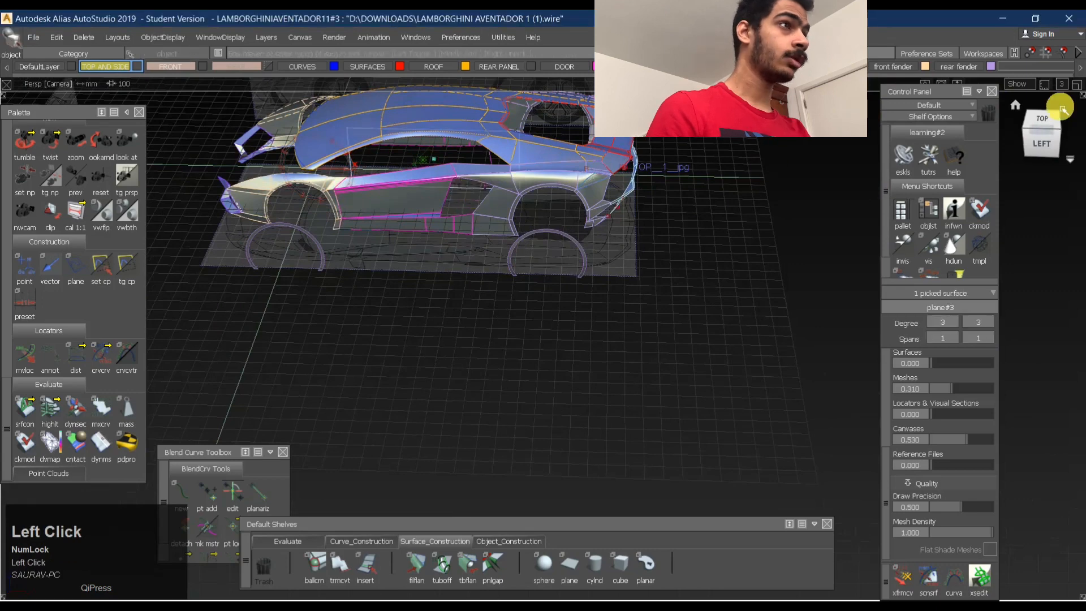
pyautogui.click(1041, 120)
pyautogui.keyDown('ctrl'); pyautogui.keyDown('shift'); pyautogui.moveTo(498, 400); pyautogui.dragTo(547, 365, button='middle'); pyautogui.keyUp('shift'); pyautogui.keyUp('ctrl')
pyautogui.moveTo(717, 249); pyautogui.dragTo(702, 395, button='right')
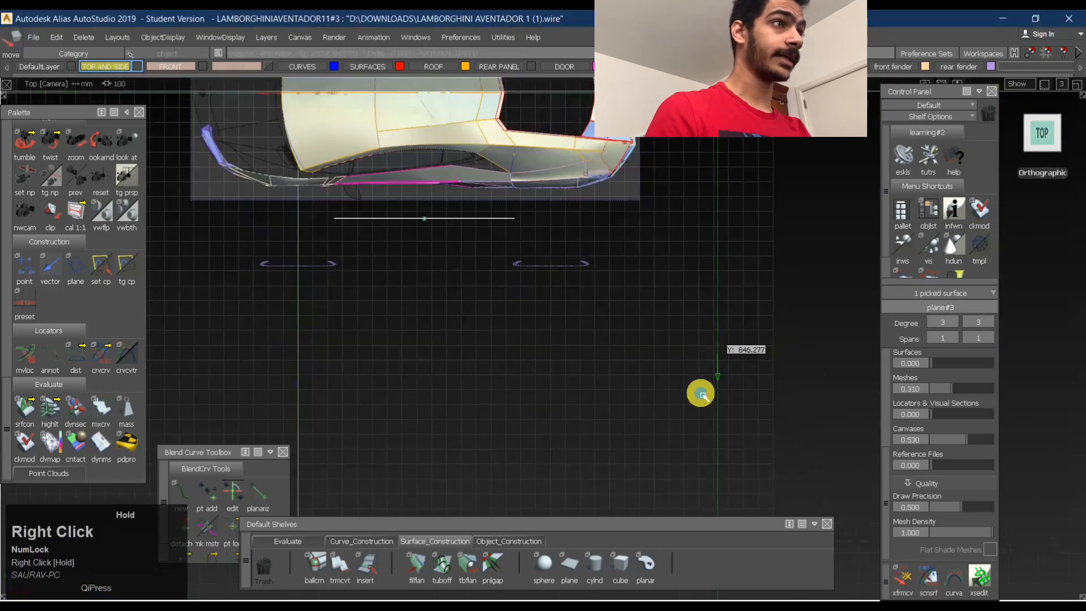
pyautogui.hotkey('shift', 'alt')
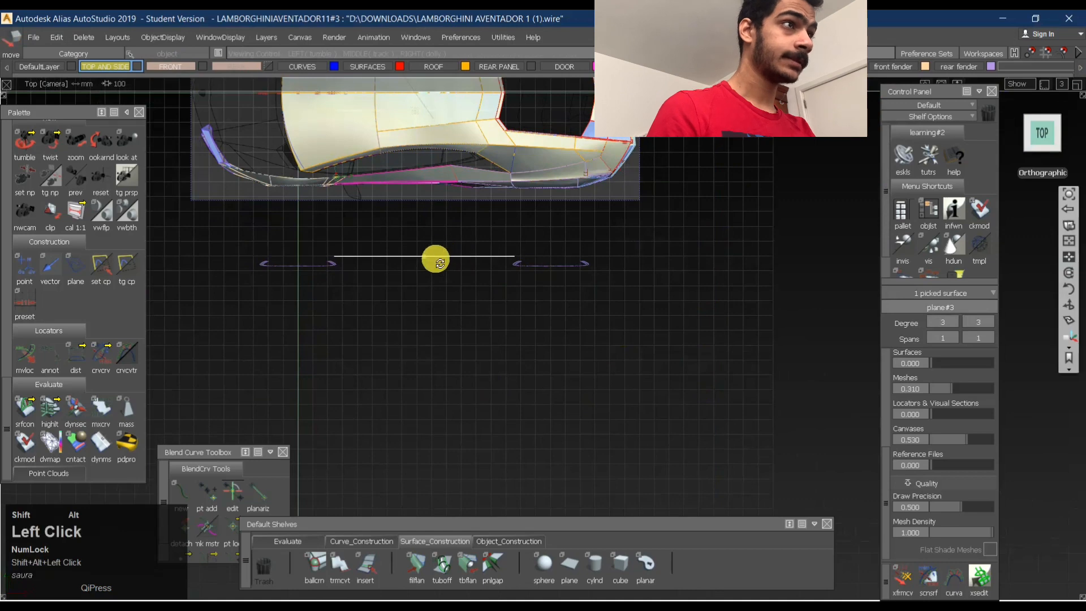
# - Show the plane's control points and select those in its two middle rows
pyautogui.keyDown('alt'); pyautogui.keyDown('shift'); pyautogui.moveTo(435, 259); pyautogui.dragTo(548, 274, button='right'); pyautogui.keyUp('shift'); pyautogui.keyUp('alt')
pyautogui.keyDown('alt'); pyautogui.keyDown('shift'); pyautogui.moveTo(520, 275); pyautogui.dragTo(629, 350, button='middle'); pyautogui.keyUp('shift'); pyautogui.keyUp('alt')
pyautogui.keyDown('ctrl'); pyautogui.keyDown('shift'); pyautogui.moveTo(476, 275); pyautogui.dragTo(446, 276); pyautogui.keyUp('shift'); pyautogui.keyUp('ctrl')
pyautogui.click(485, 279)
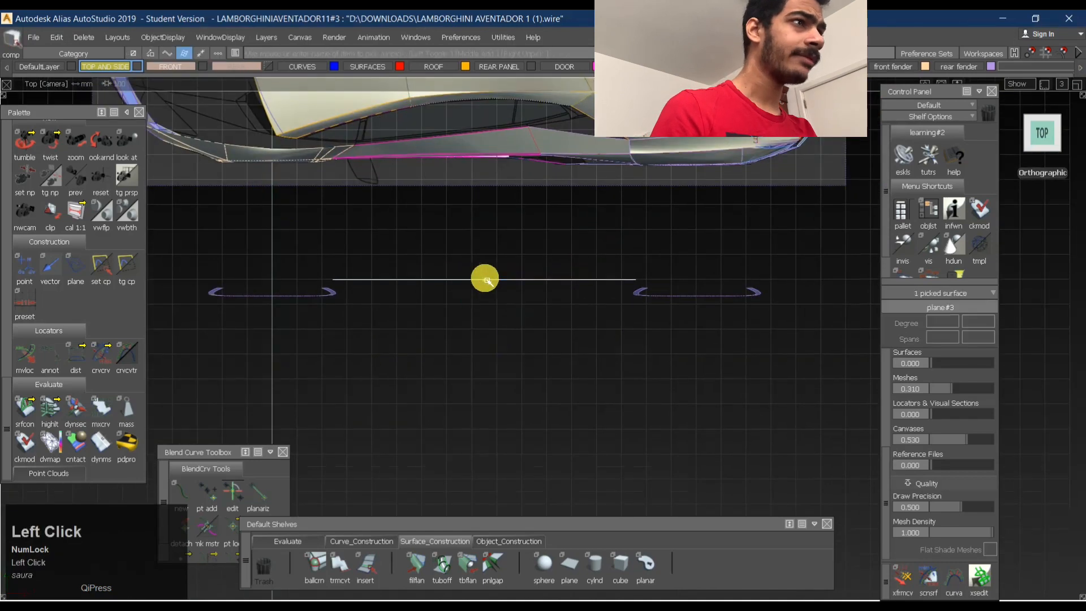
pyautogui.keyDown('ctrl'); pyautogui.keyDown('shift'); pyautogui.moveTo(619, 241); pyautogui.dragTo(477, 354, button='right'); pyautogui.keyUp('shift'); pyautogui.keyUp('ctrl')
pyautogui.keyDown('ctrl'); pyautogui.keyDown('shift'); pyautogui.moveTo(476, 365); pyautogui.dragTo(453, 314); pyautogui.keyUp('shift'); pyautogui.keyUp('ctrl')
pyautogui.keyDown('alt'); pyautogui.keyDown('shift'); pyautogui.moveTo(453, 311); pyautogui.dragTo(351, 243); pyautogui.keyUp('shift'); pyautogui.keyUp('alt')
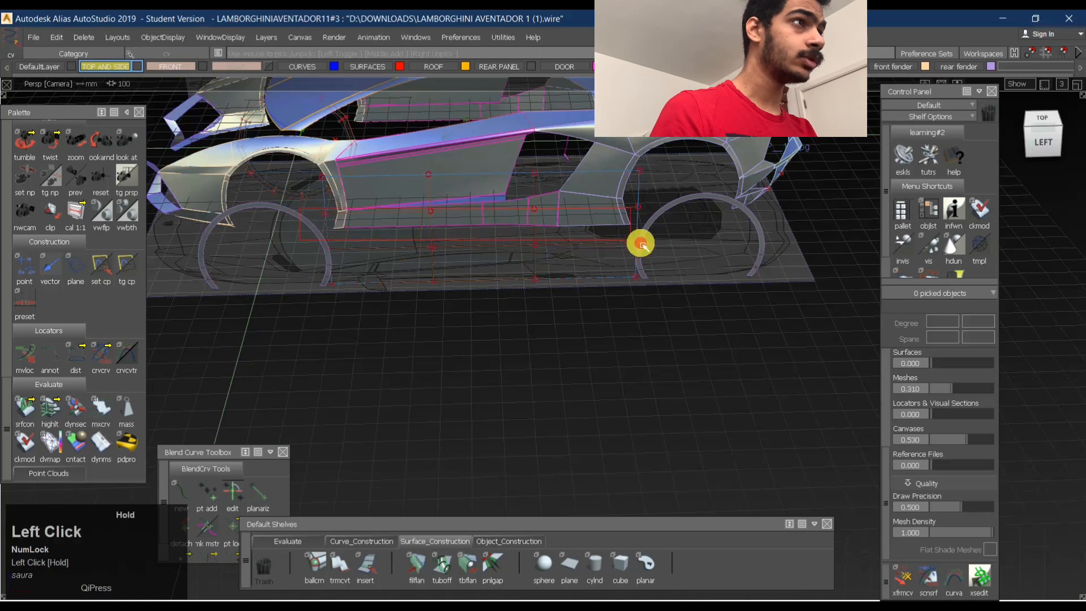
pyautogui.moveTo(655, 247); pyautogui.dragTo(665, 239)
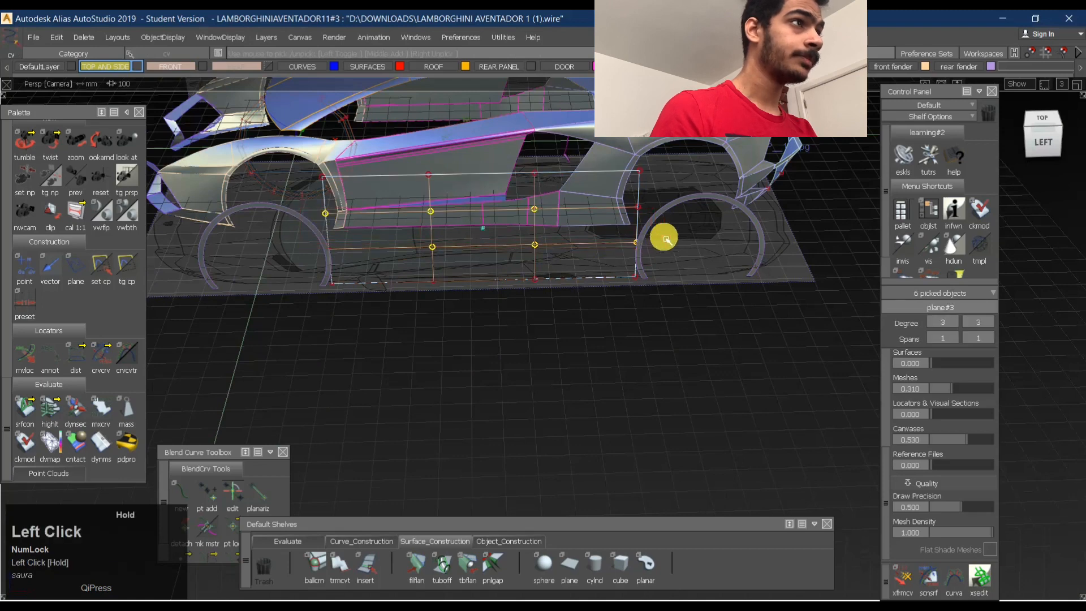
# - Try to push the selected middle-row control points outward in the top view, and undo the move
pyautogui.click(1051, 121)
pyautogui.keyDown('ctrl'); pyautogui.keyDown('shift'); pyautogui.moveTo(584, 404); pyautogui.dragTo(586, 300, button='middle'); pyautogui.keyUp('shift'); pyautogui.keyUp('ctrl')
pyautogui.moveTo(631, 376); pyautogui.dragTo(631, 389, button='right')
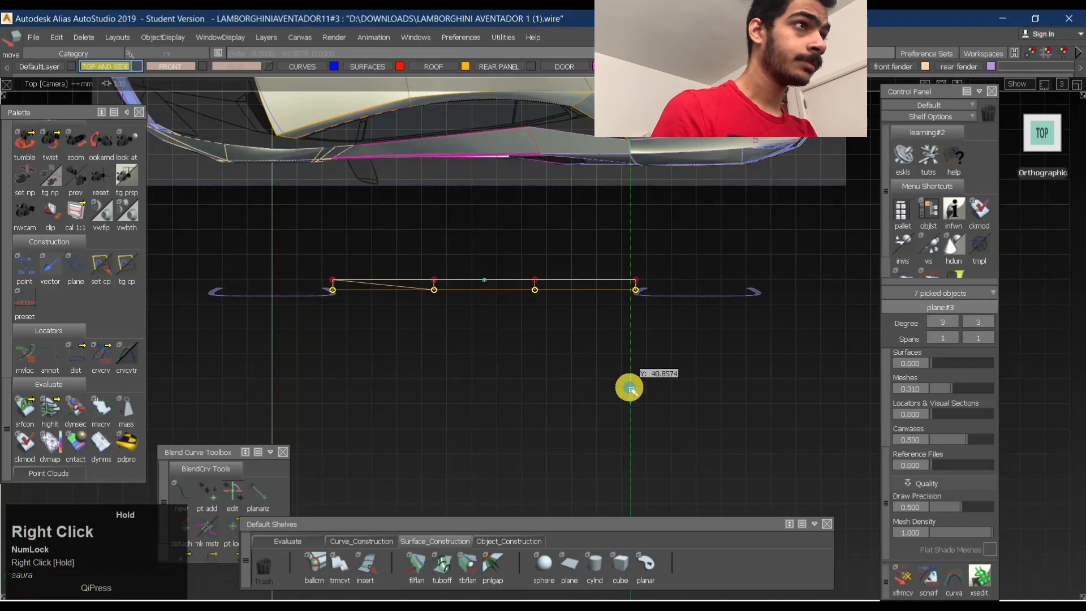
pyautogui.keyDown('alt'); pyautogui.keyDown('shift'); pyautogui.moveTo(507, 332); pyautogui.dragTo(364, 279); pyautogui.keyUp('shift'); pyautogui.keyUp('alt')
pyautogui.hotkey('ctrl', 'z')
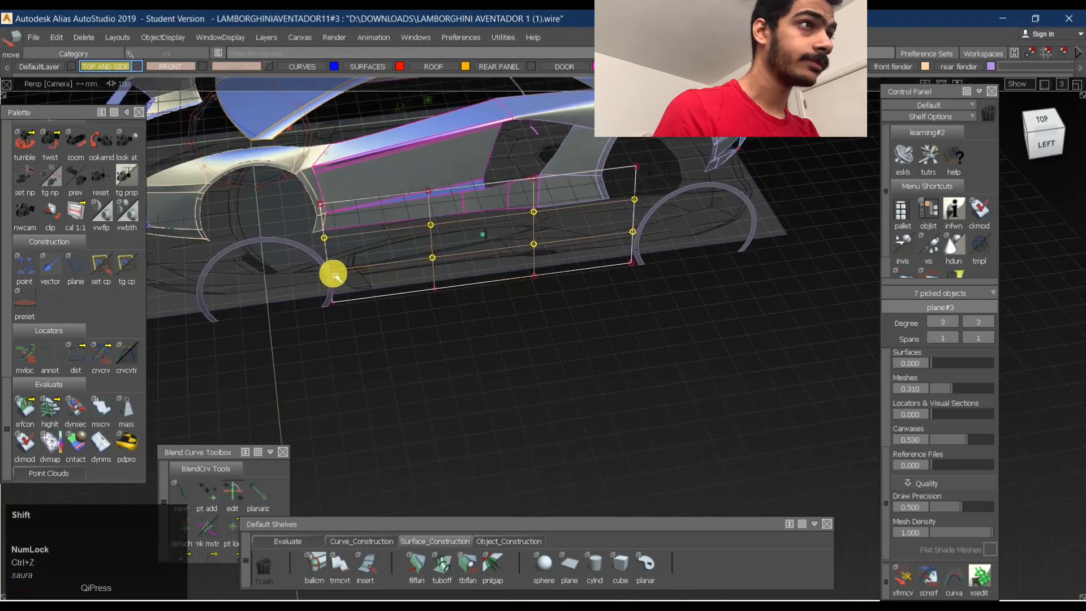
# - Add the missed control point to the middle-row selection and pull all eight points outward to bulge the plane
pyautogui.keyDown('shift'); pyautogui.click(387, 278); pyautogui.keyUp('shift')
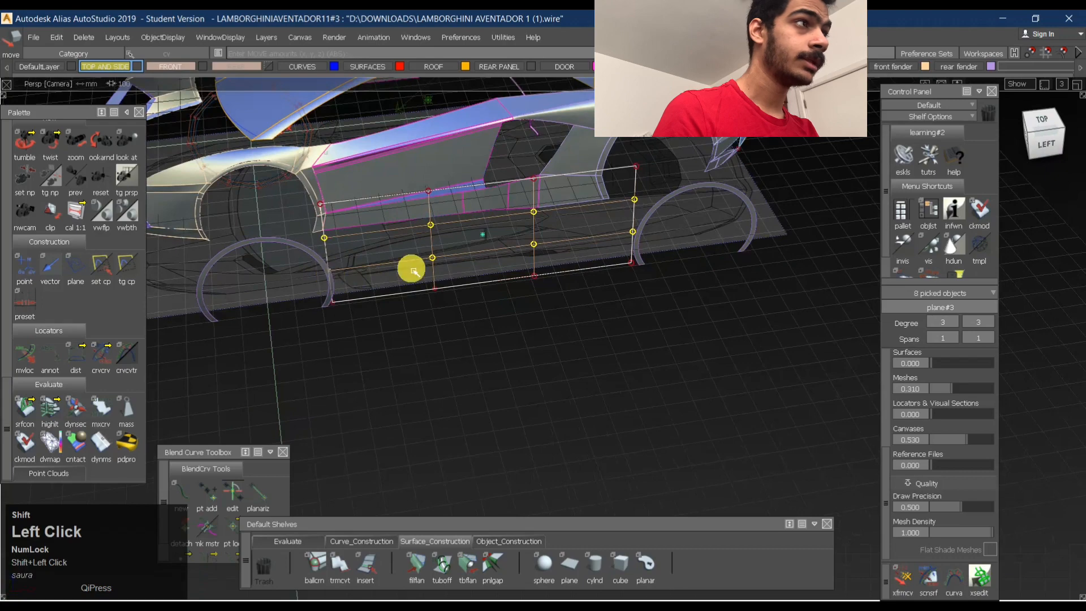
pyautogui.click(1044, 125)
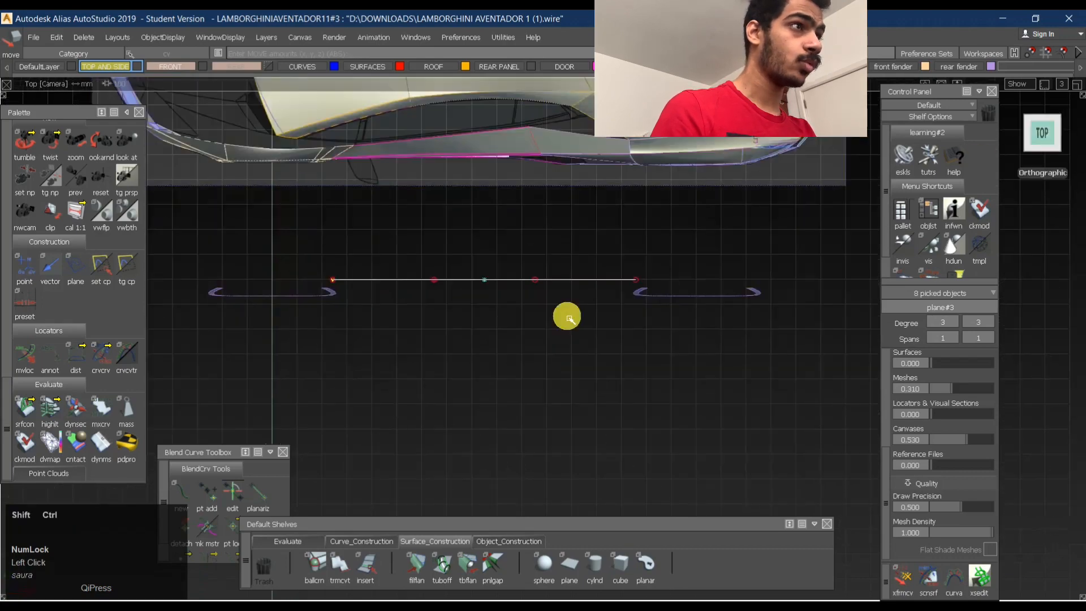
pyautogui.moveTo(605, 361); pyautogui.dragTo(607, 374, button='right')
# - Select the whole plane and nudge it about 11 mm outward in line with the wheel arch strips
pyautogui.keyDown('ctrl'); pyautogui.keyDown('shift'); pyautogui.moveTo(590, 345); pyautogui.dragTo(540, 291); pyautogui.keyUp('shift'); pyautogui.keyUp('ctrl')
pyautogui.click(543, 284)
pyautogui.keyDown('ctrl'); pyautogui.keyDown('shift'); pyautogui.moveTo(608, 338); pyautogui.dragTo(609, 339, button='middle'); pyautogui.keyUp('shift'); pyautogui.keyUp('ctrl')
pyautogui.keyDown('shift'); pyautogui.moveTo(610, 340); pyautogui.dragTo(610, 342, button='right'); pyautogui.keyUp('shift')
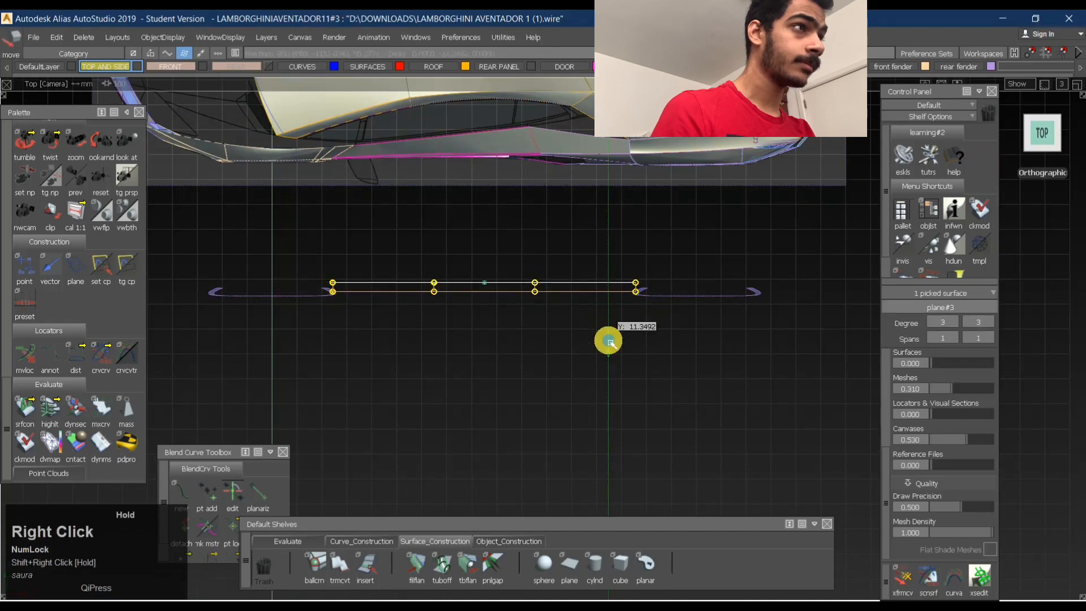
pyautogui.keyDown('ctrl'); pyautogui.keyDown('shift'); pyautogui.moveTo(611, 289); pyautogui.dragTo(611, 368); pyautogui.keyUp('shift'); pyautogui.keyUp('ctrl')
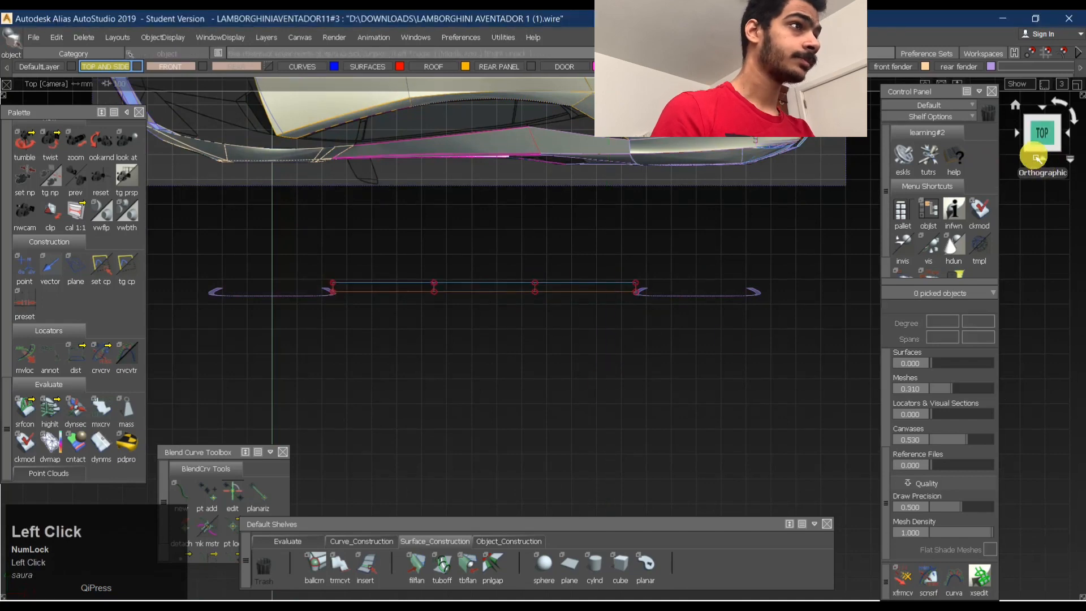
# - Switch the shading to horizontal/vertical zebra stripes and examine the shaped plane in perspective
pyautogui.click(1037, 157)
pyautogui.middleClick(576, 352)
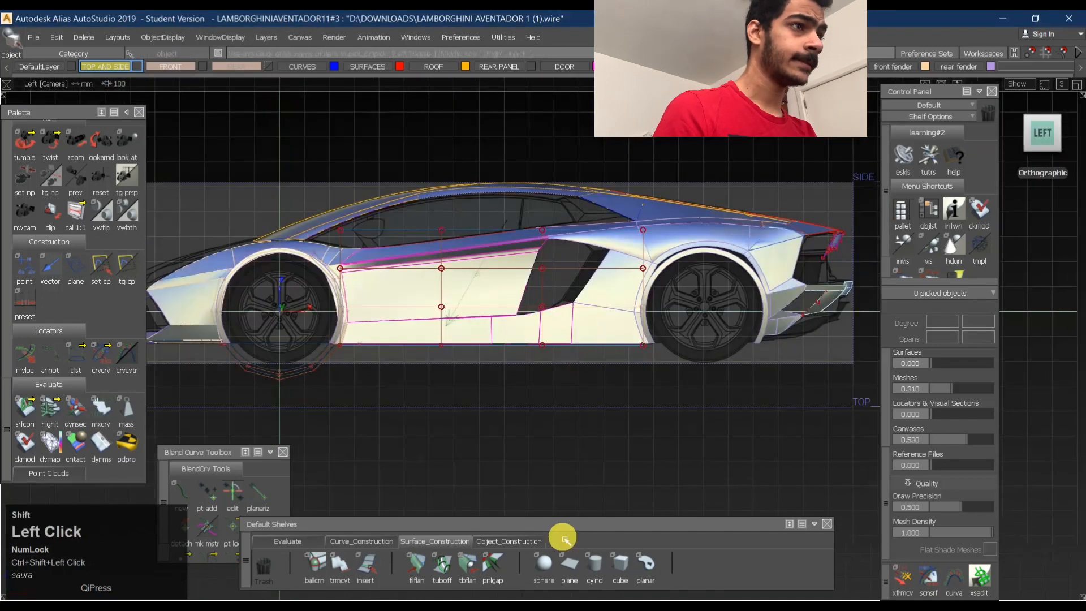
pyautogui.click(289, 542)
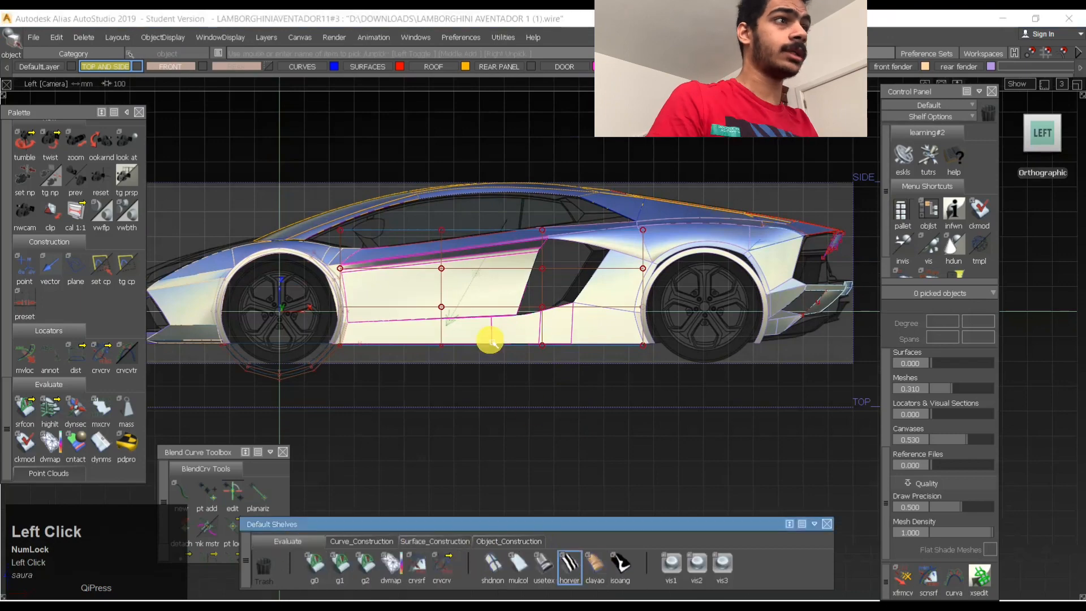
pyautogui.moveTo(497, 291)
pyautogui.keyDown('ctrl'); pyautogui.keyDown('shift'); pyautogui.mouseDown()
pyautogui.moveTo(517, 390)
pyautogui.moveTo(633, 274)
pyautogui.mouseUp(); pyautogui.keyUp('shift'); pyautogui.keyUp('ctrl')
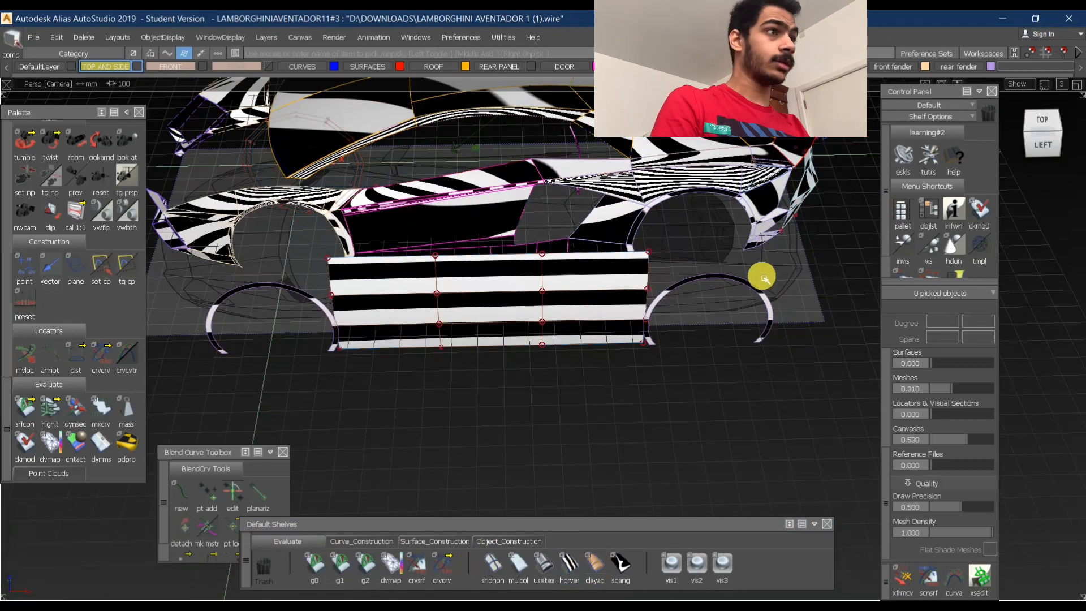
# - Hide the shaped plane's control points and clear the selection
pyautogui.keyDown('ctrl'); pyautogui.keyDown('shift'); pyautogui.moveTo(582, 271); pyautogui.dragTo(550, 271); pyautogui.keyUp('shift'); pyautogui.keyUp('ctrl')
pyautogui.click(526, 264)
pyautogui.keyDown('ctrl'); pyautogui.keyDown('shift'); pyautogui.moveTo(431, 236); pyautogui.dragTo(621, 240); pyautogui.keyUp('shift'); pyautogui.keyUp('ctrl')
pyautogui.click(628, 239)
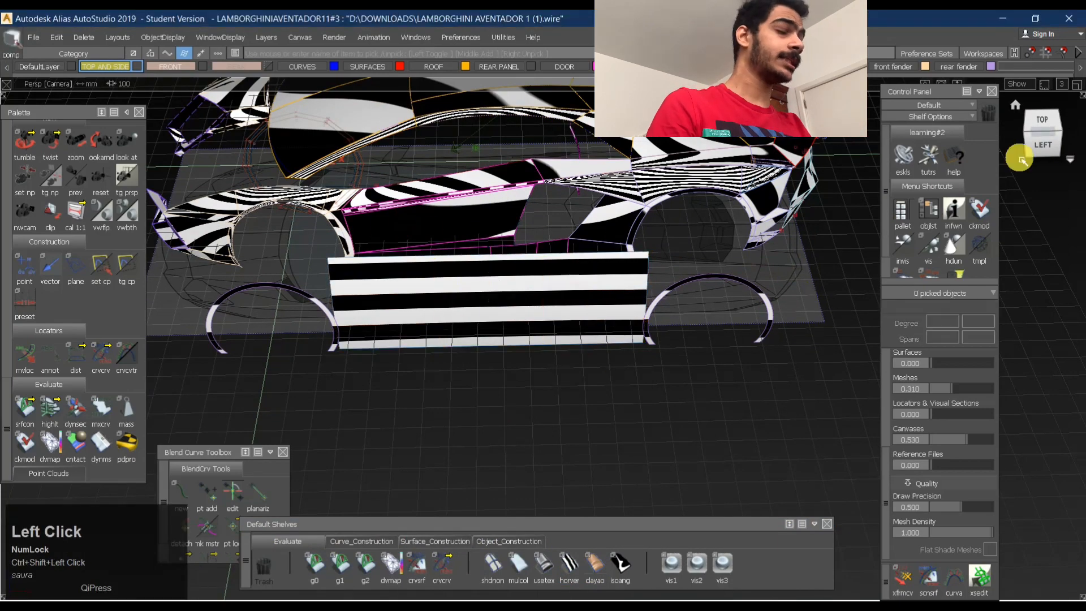
# - Duplicate the circle around the front wheel in the side view and scale up the copy until it crosses the plane
pyautogui.click(1046, 146)
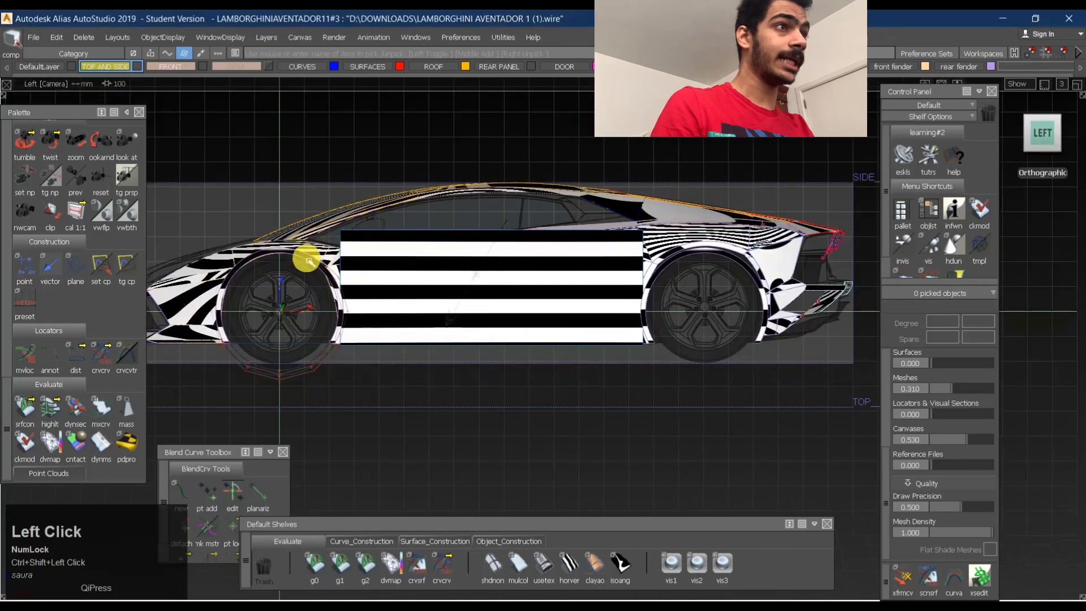
pyautogui.click(601, 287)
pyautogui.click(658, 282)
pyautogui.keyDown('ctrl'); pyautogui.keyDown('shift'); pyautogui.moveTo(422, 439); pyautogui.dragTo(402, 347); pyautogui.keyUp('shift'); pyautogui.keyUp('ctrl')
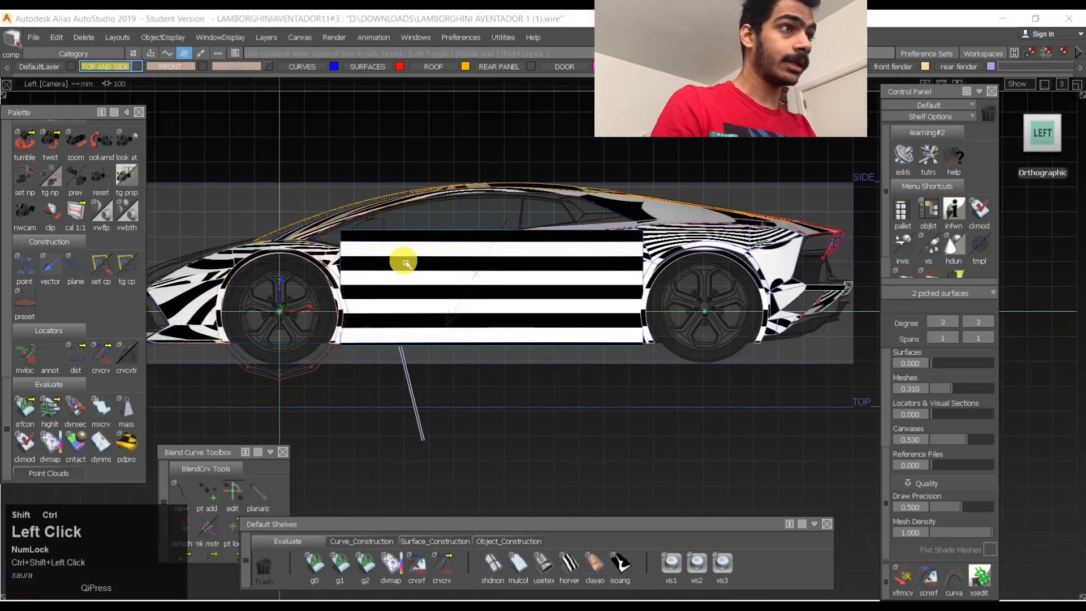
pyautogui.keyDown('ctrl'); pyautogui.keyDown('shift'); pyautogui.moveTo(400, 274); pyautogui.dragTo(386, 378); pyautogui.keyUp('shift'); pyautogui.keyUp('ctrl')
pyautogui.click(321, 371)
pyautogui.click(321, 378)
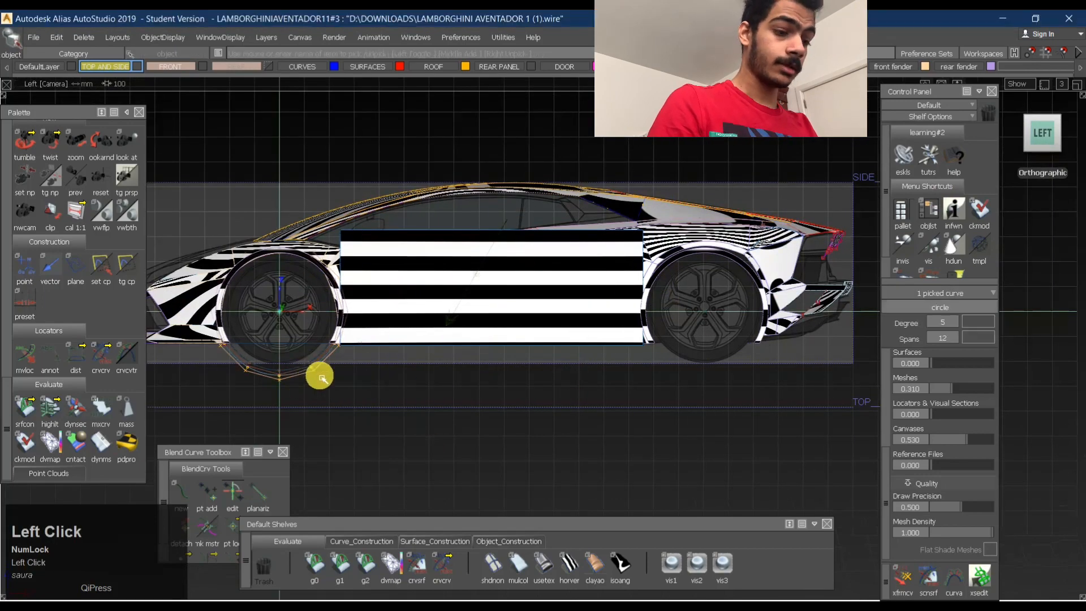
pyautogui.hotkey('ctrl', 'v')
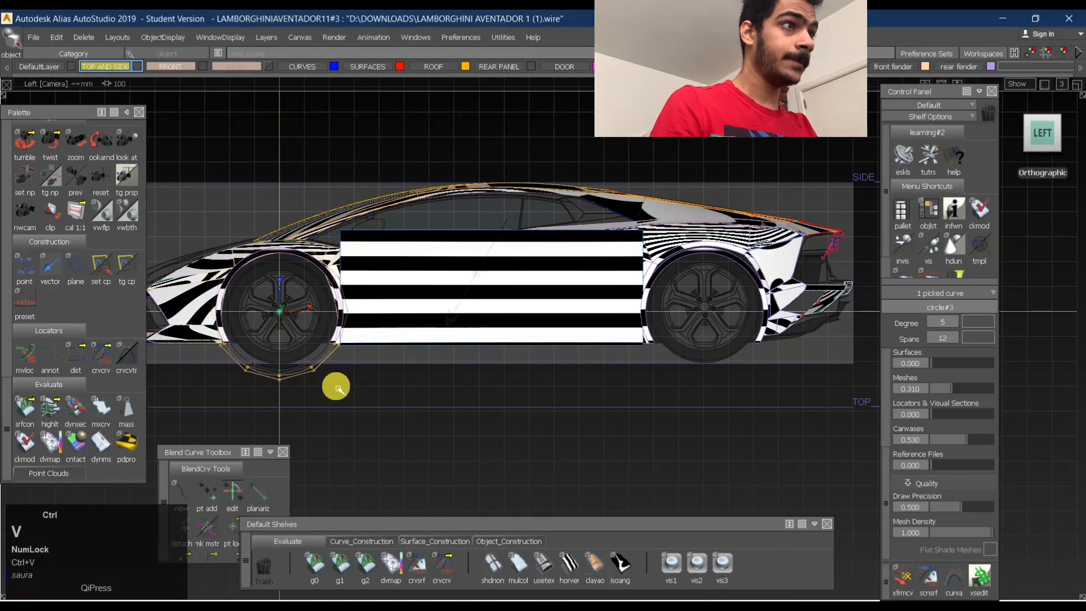
pyautogui.keyDown('ctrl'); pyautogui.keyDown('shift'); pyautogui.moveTo(343, 375); pyautogui.dragTo(390, 400, button='middle'); pyautogui.keyUp('shift'); pyautogui.keyUp('ctrl')
pyautogui.moveTo(396, 405); pyautogui.dragTo(485, 328)
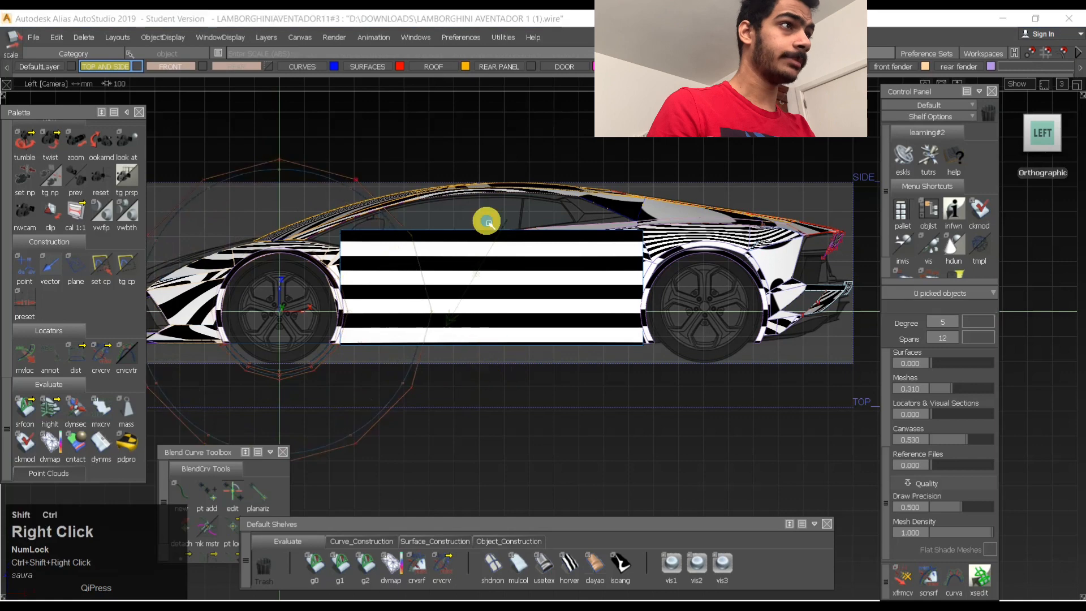
# - Project the enlarged circle onto the plane as a curve on surface along the view direction
pyautogui.keyDown('ctrl'); pyautogui.keyDown('shift'); pyautogui.moveTo(485, 221); pyautogui.dragTo(481, 278, button='right'); pyautogui.keyUp('shift'); pyautogui.keyUp('ctrl')
pyautogui.click(430, 335)
pyautogui.moveTo(406, 325); pyautogui.dragTo(489, 327)
pyautogui.press('space')
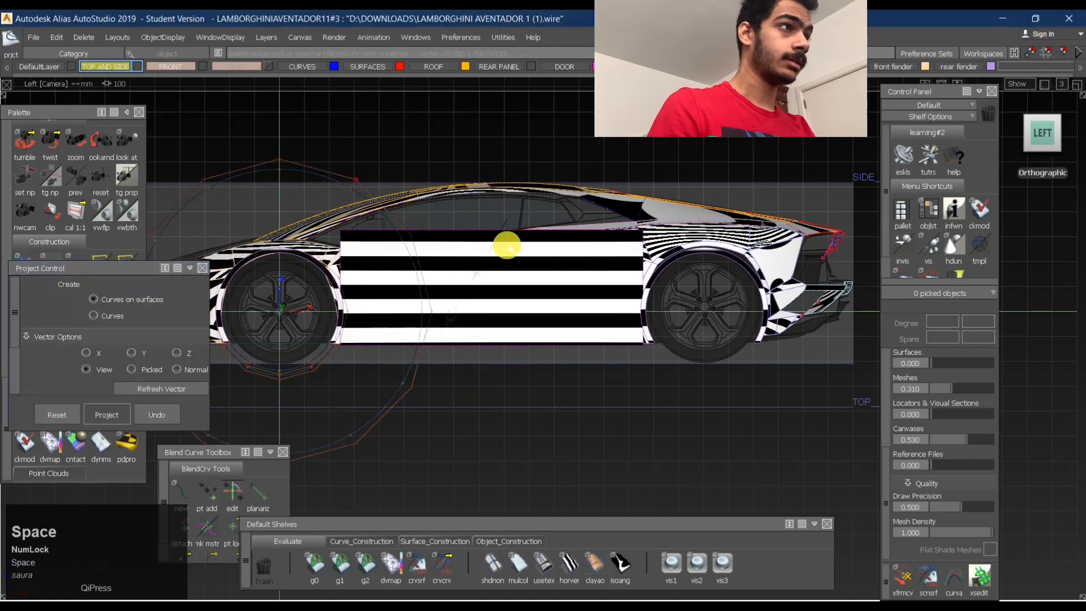
# - Trim the plane at the projected circle, discarding the portion towards the rear wheel
pyautogui.keyDown('ctrl'); pyautogui.keyDown('shift'); pyautogui.moveTo(437, 369); pyautogui.dragTo(470, 271); pyautogui.keyUp('shift'); pyautogui.keyUp('ctrl')
pyautogui.keyDown('ctrl'); pyautogui.keyDown('shift'); pyautogui.moveTo(434, 247); pyautogui.dragTo(439, 324, button='right'); pyautogui.keyUp('shift'); pyautogui.keyUp('ctrl')
pyautogui.click(490, 288)
pyautogui.press('space')
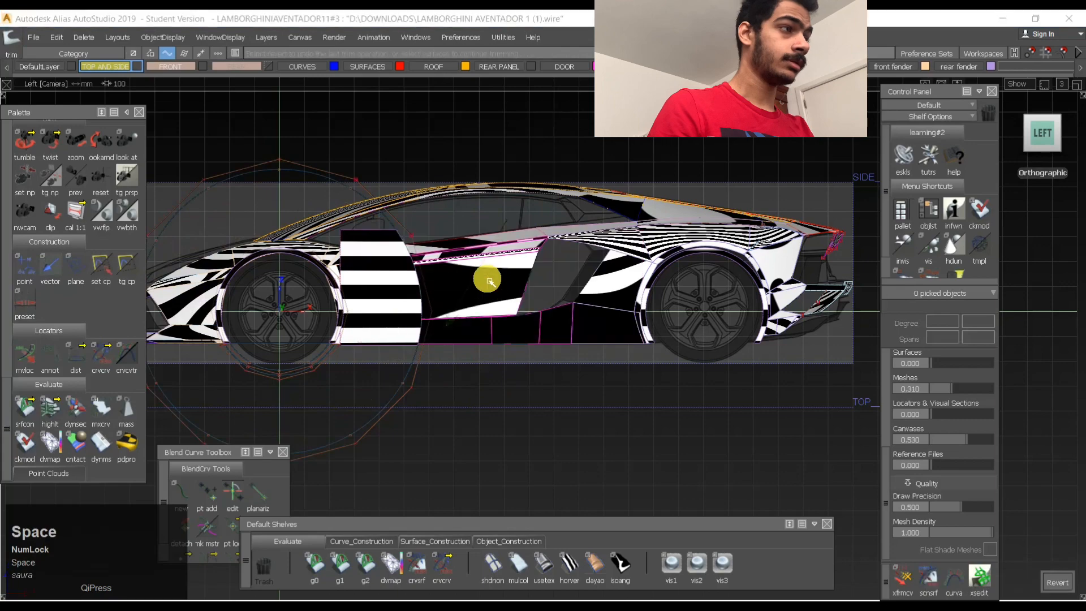
# - Isolate the front wheel arch strip and the trimmed side plane in the perspective view, hiding all other geometry
pyautogui.click(1056, 579)
pyautogui.keyDown('alt'); pyautogui.keyDown('shift'); pyautogui.moveTo(478, 219); pyautogui.dragTo(462, 391); pyautogui.keyUp('shift'); pyautogui.keyUp('alt')
pyautogui.keyDown('ctrl'); pyautogui.keyDown('shift'); pyautogui.moveTo(455, 346); pyautogui.dragTo(450, 299); pyautogui.keyUp('shift'); pyautogui.keyUp('ctrl')
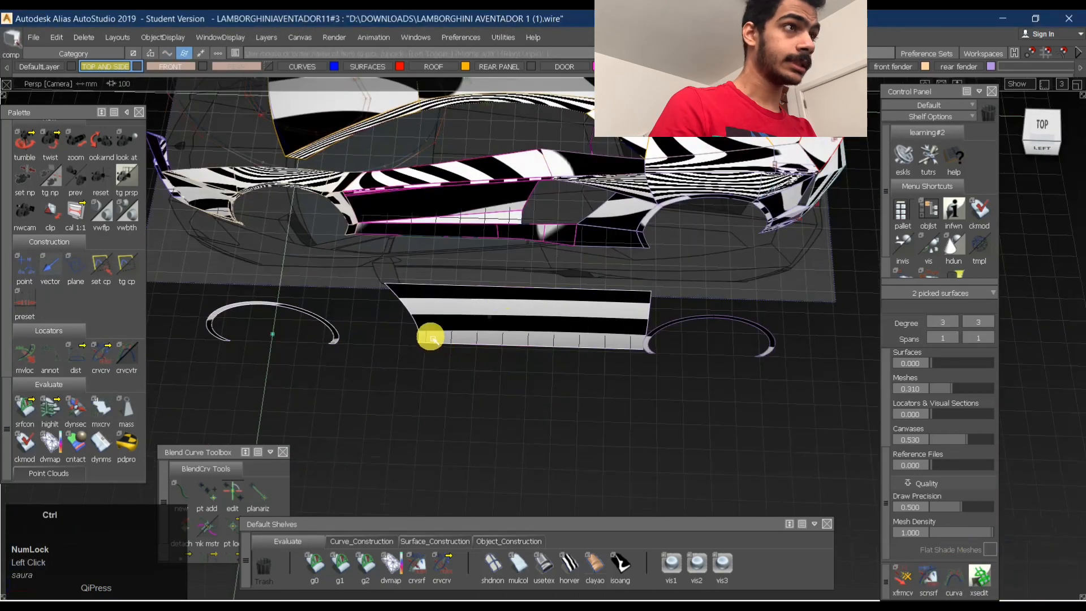
pyautogui.hotkey('ctrl', 'h')
# - Try to create a freeform blend between the side plane's curved edge and the outer edge of the front arch strip
pyautogui.keyDown('ctrl'); pyautogui.keyDown('shift'); pyautogui.moveTo(368, 290); pyautogui.dragTo(392, 292, button='right'); pyautogui.keyUp('shift'); pyautogui.keyUp('ctrl')
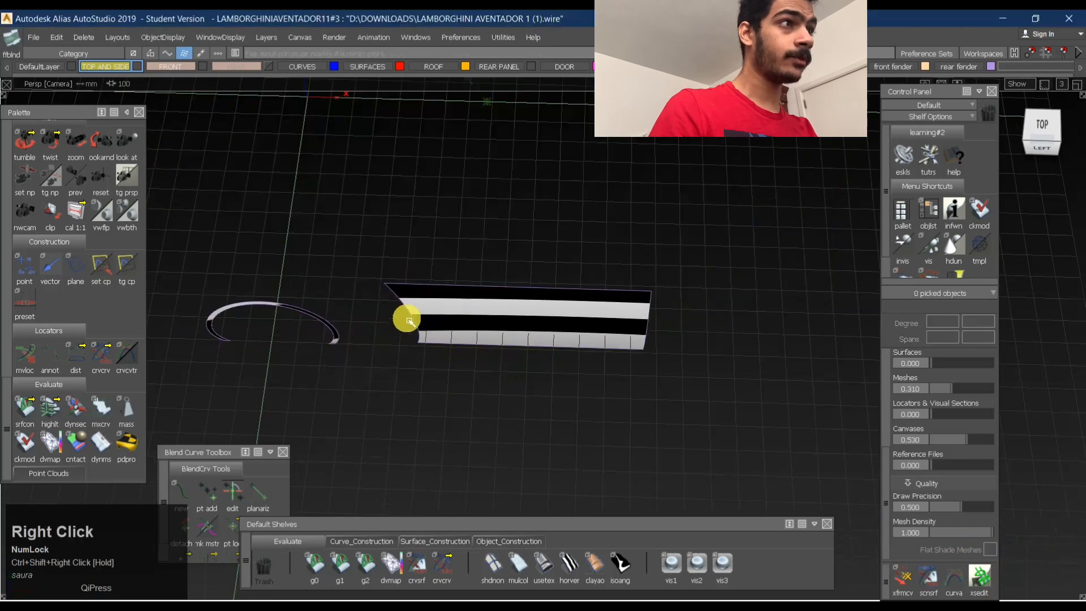
pyautogui.click(372, 342)
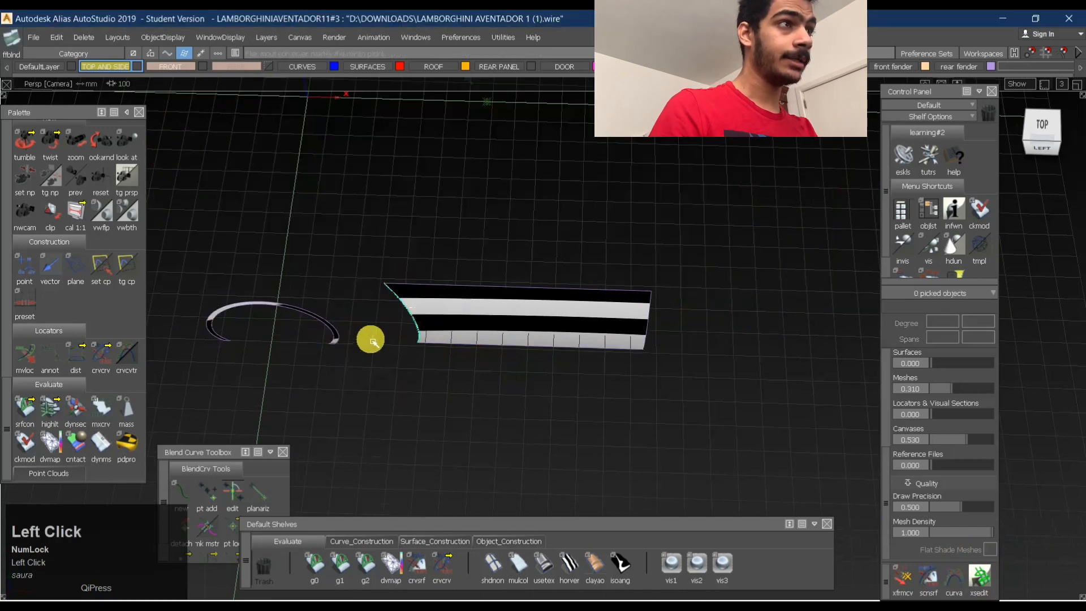
pyautogui.click(338, 328)
pyautogui.moveTo(338, 335)
pyautogui.keyDown('alt'); pyautogui.keyDown('shift'); pyautogui.mouseDown(button='right')
pyautogui.moveTo(364, 327)
pyautogui.moveTo(358, 341)
pyautogui.mouseUp(button='right'); pyautogui.keyUp('shift'); pyautogui.keyUp('alt')
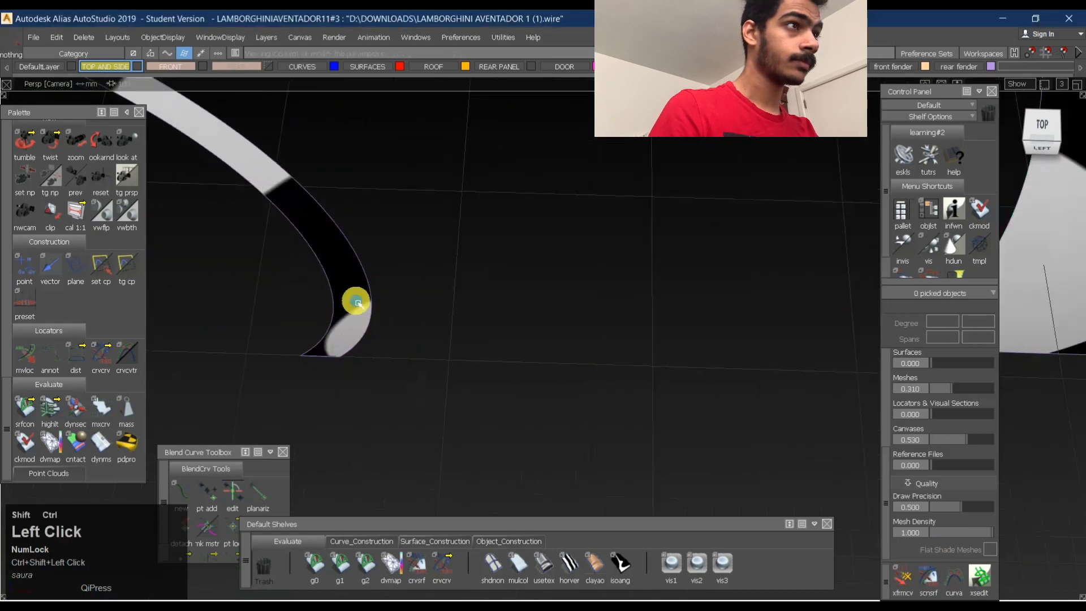
pyautogui.keyDown('ctrl'); pyautogui.keyDown('shift'); pyautogui.moveTo(357, 301); pyautogui.dragTo(379, 298, button='right'); pyautogui.keyUp('shift'); pyautogui.keyUp('ctrl')
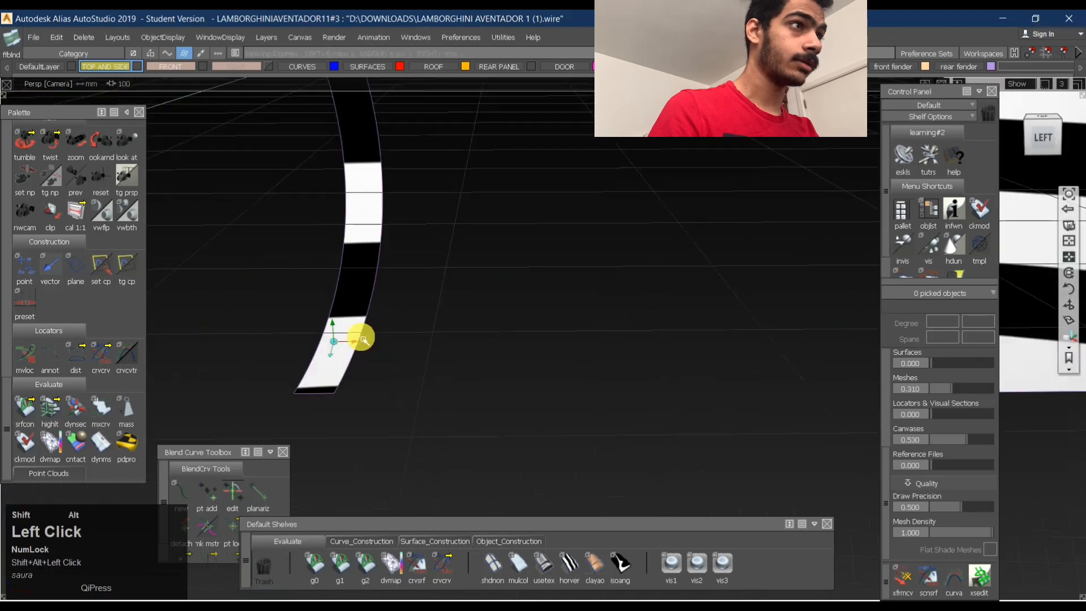
# - Untrim the front arch strip and try to start a freeform blend from its full outer edge
pyautogui.keyDown('ctrl'); pyautogui.keyDown('shift'); pyautogui.rightClick(390, 326); pyautogui.keyUp('shift'); pyautogui.keyUp('ctrl')
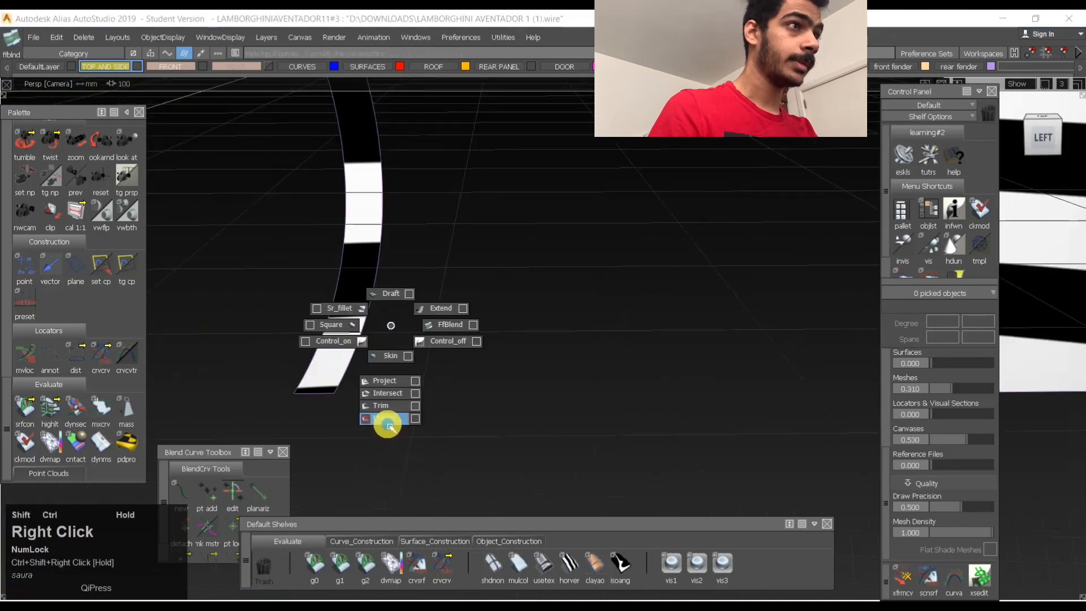
pyautogui.keyDown('ctrl'); pyautogui.keyDown('shift'); pyautogui.moveTo(388, 426); pyautogui.dragTo(388, 424, button='right'); pyautogui.keyUp('shift'); pyautogui.keyUp('ctrl')
pyautogui.click(371, 330)
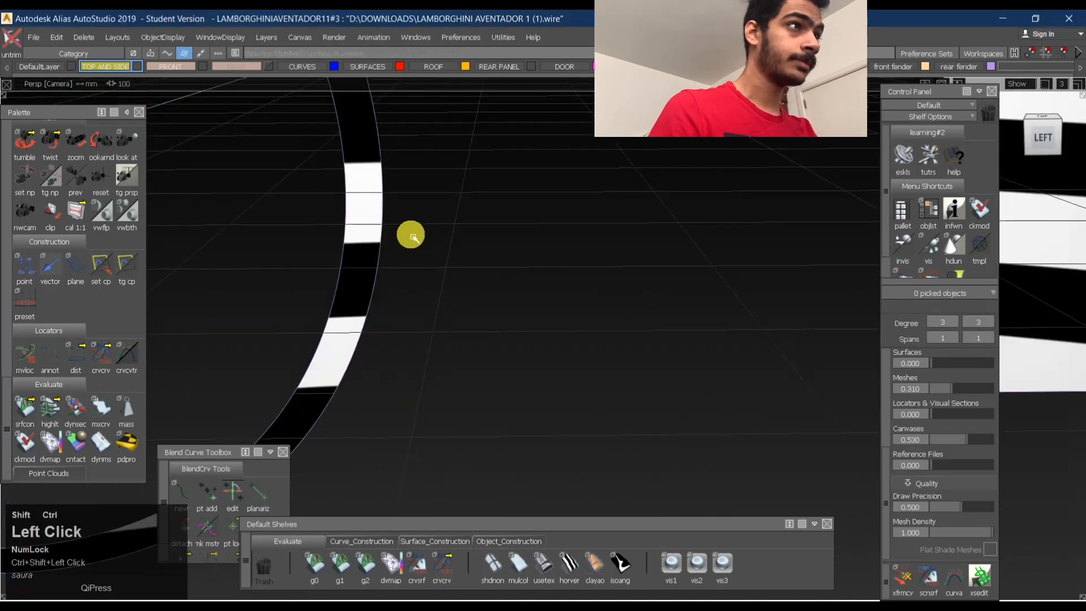
pyautogui.keyDown('ctrl'); pyautogui.keyDown('shift'); pyautogui.moveTo(413, 236); pyautogui.dragTo(381, 245, button='right'); pyautogui.keyUp('shift'); pyautogui.keyUp('ctrl')
pyautogui.click(384, 246)
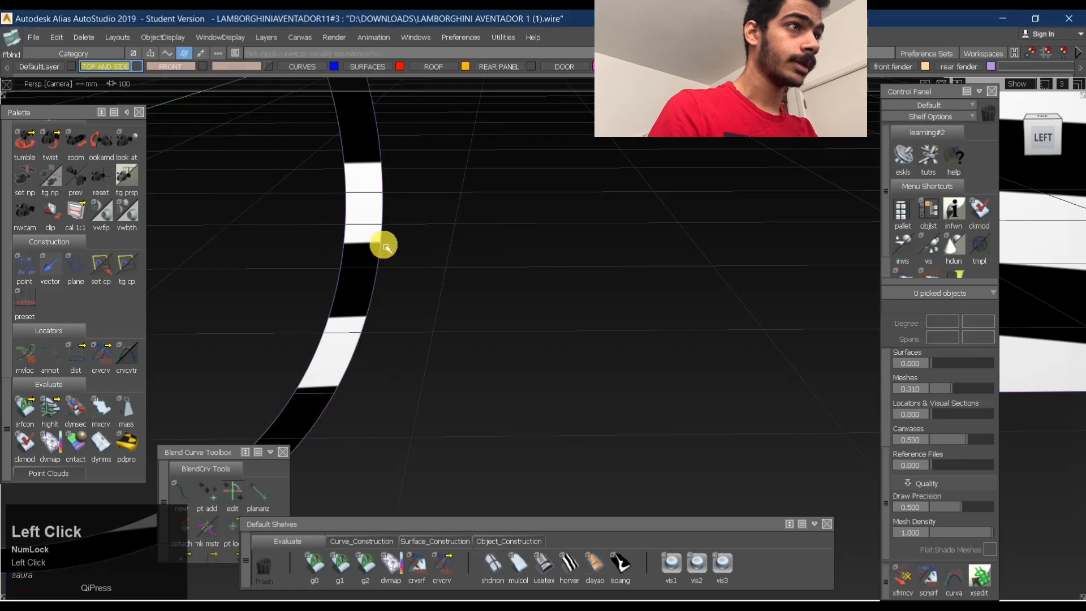
# - Trim the arch strip again, keeping its upper portion, and try the freeform blend on its outer edge
pyautogui.keyDown('ctrl'); pyautogui.keyDown('shift'); pyautogui.moveTo(363, 315); pyautogui.dragTo(359, 389, button='right'); pyautogui.keyUp('shift'); pyautogui.keyUp('ctrl')
pyautogui.click(346, 344)
pyautogui.press('space')
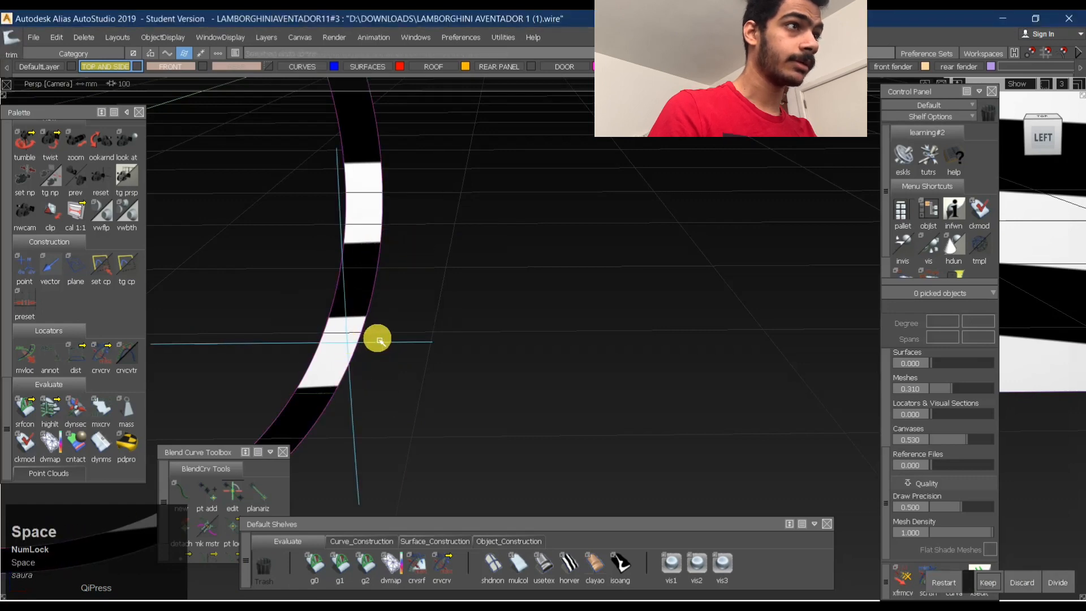
pyautogui.keyDown('ctrl'); pyautogui.keyDown('shift'); pyautogui.moveTo(380, 341); pyautogui.dragTo(383, 332, button='right'); pyautogui.keyUp('shift'); pyautogui.keyUp('ctrl')
pyautogui.click(371, 306)
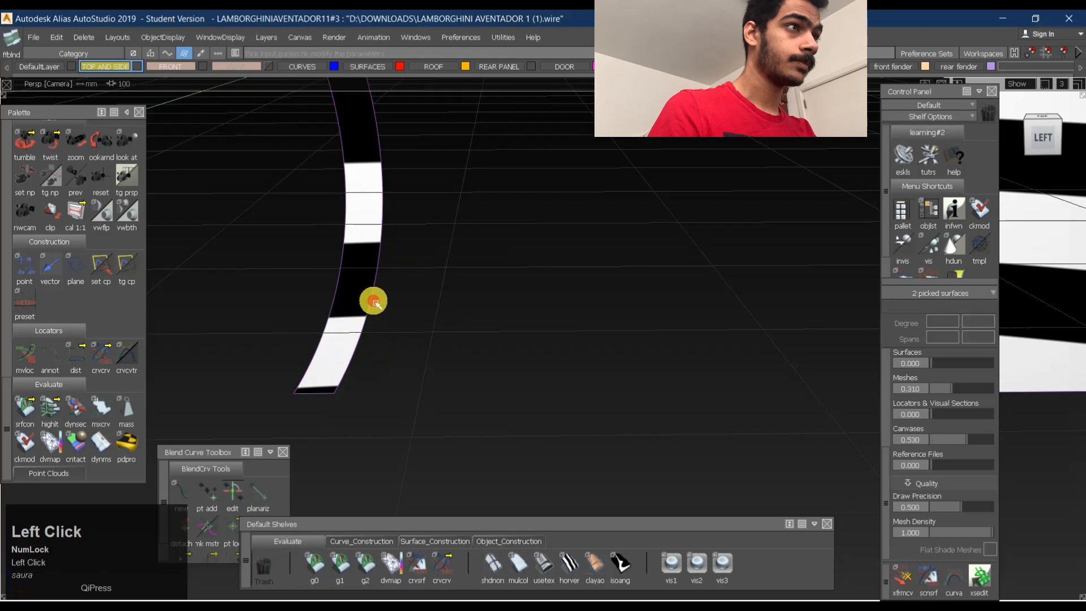
# - Clear the blend selection and untrim the front arch strip back to a full ring
pyautogui.keyDown('ctrl'); pyautogui.keyDown('shift'); pyautogui.moveTo(417, 256); pyautogui.dragTo(418, 283, button='right'); pyautogui.keyUp('shift'); pyautogui.keyUp('ctrl')
pyautogui.keyDown('ctrl'); pyautogui.keyDown('shift'); pyautogui.moveTo(414, 349); pyautogui.dragTo(414, 349, button='right'); pyautogui.keyUp('shift'); pyautogui.keyUp('ctrl')
pyautogui.click(367, 288)
pyautogui.keyDown('alt'); pyautogui.keyDown('shift'); pyautogui.moveTo(436, 276); pyautogui.dragTo(362, 282, button='right'); pyautogui.keyUp('shift'); pyautogui.keyUp('alt')
pyautogui.keyDown('alt'); pyautogui.keyDown('shift'); pyautogui.moveTo(362, 283); pyautogui.dragTo(560, 416, button='middle'); pyautogui.keyUp('shift'); pyautogui.keyUp('alt')
pyautogui.keyDown('ctrl'); pyautogui.keyDown('shift'); pyautogui.moveTo(315, 333); pyautogui.dragTo(309, 300); pyautogui.keyUp('shift'); pyautogui.keyUp('ctrl')
pyautogui.keyDown('alt'); pyautogui.keyDown('shift'); pyautogui.moveTo(309, 301); pyautogui.dragTo(484, 417, button='middle'); pyautogui.keyUp('shift'); pyautogui.keyUp('alt')
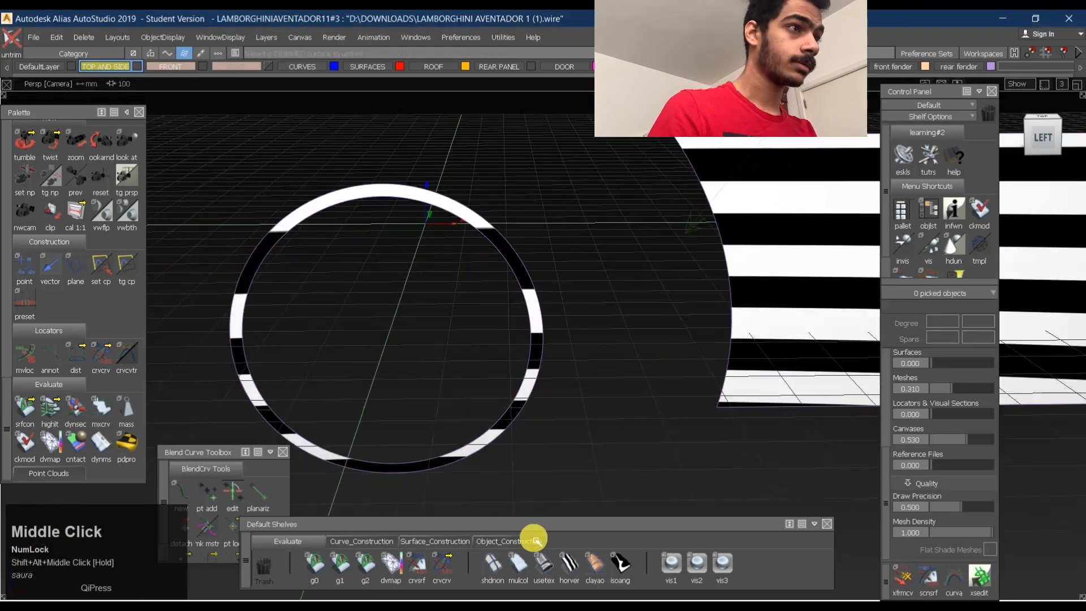
# - Turn off the zebra diagnostic shading on the isolated surfaces
pyautogui.click(535, 540)
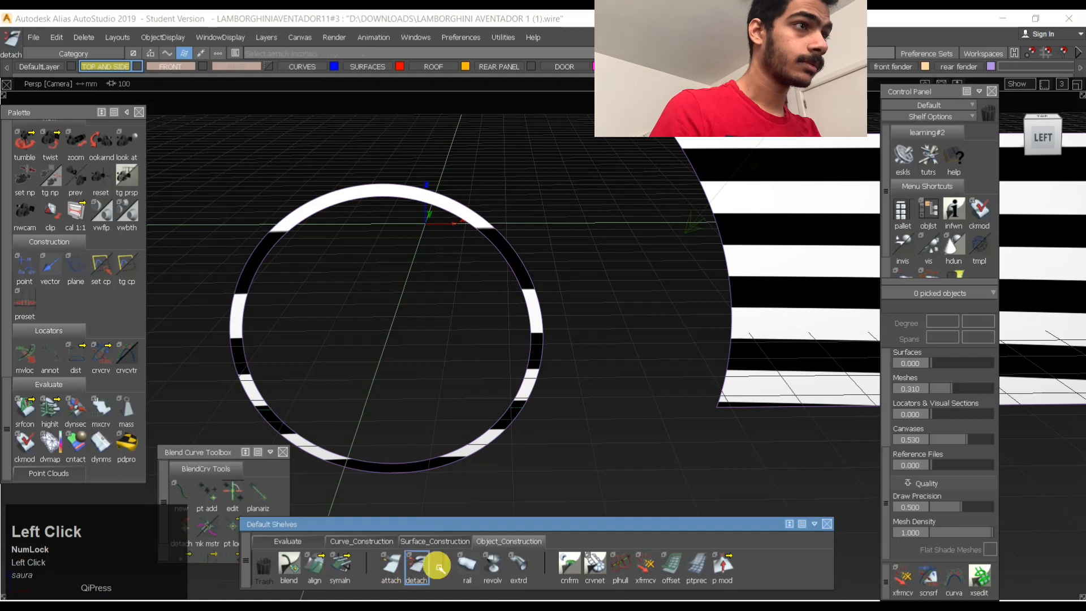
pyautogui.click(309, 540)
pyautogui.click(492, 568)
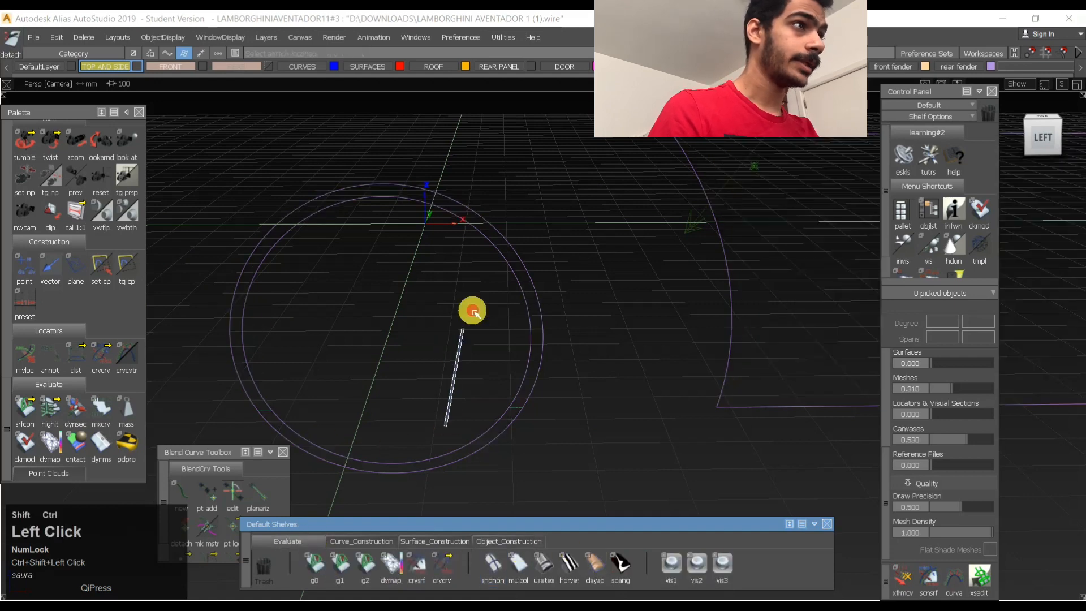
# - Try to detach the ring surface at points along its upper portion, accepting the removal of its construction history
pyautogui.click(538, 318)
pyautogui.click(461, 212)
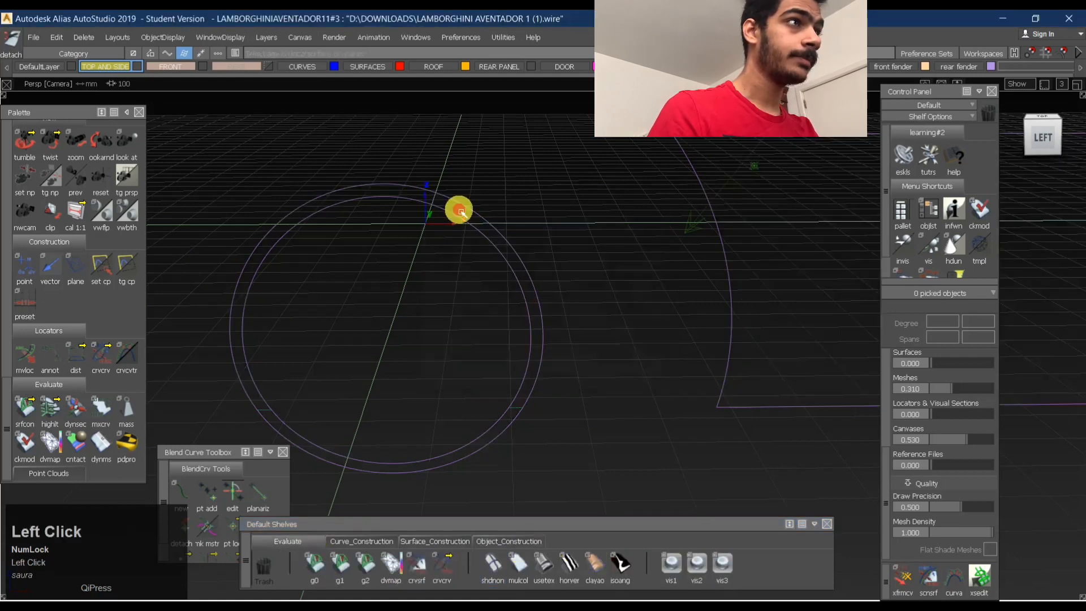
pyautogui.click(402, 192)
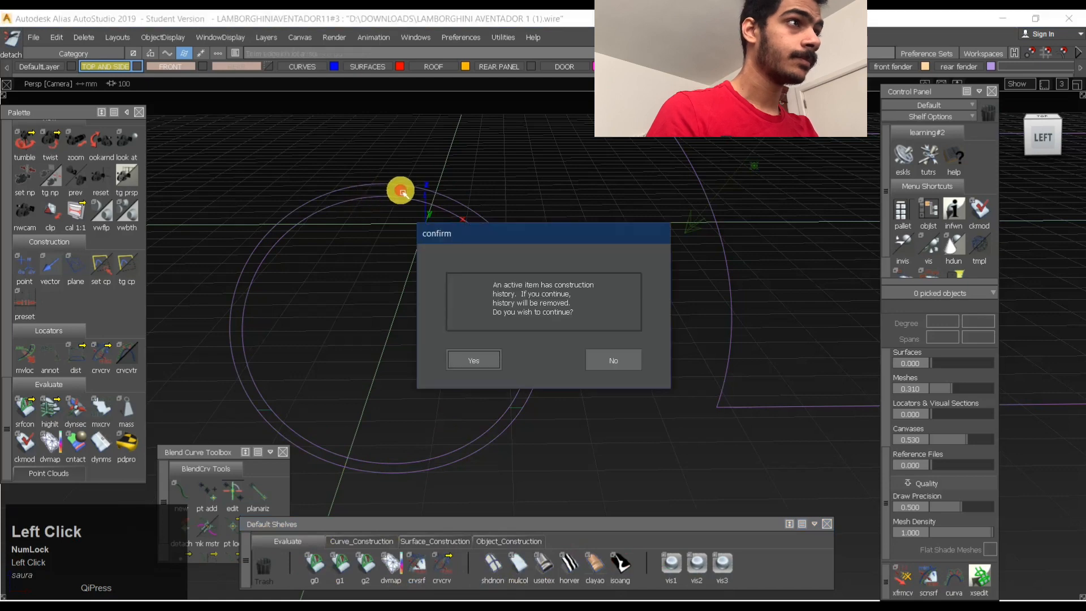
pyautogui.click(479, 352)
pyautogui.click(439, 197)
pyautogui.click(491, 357)
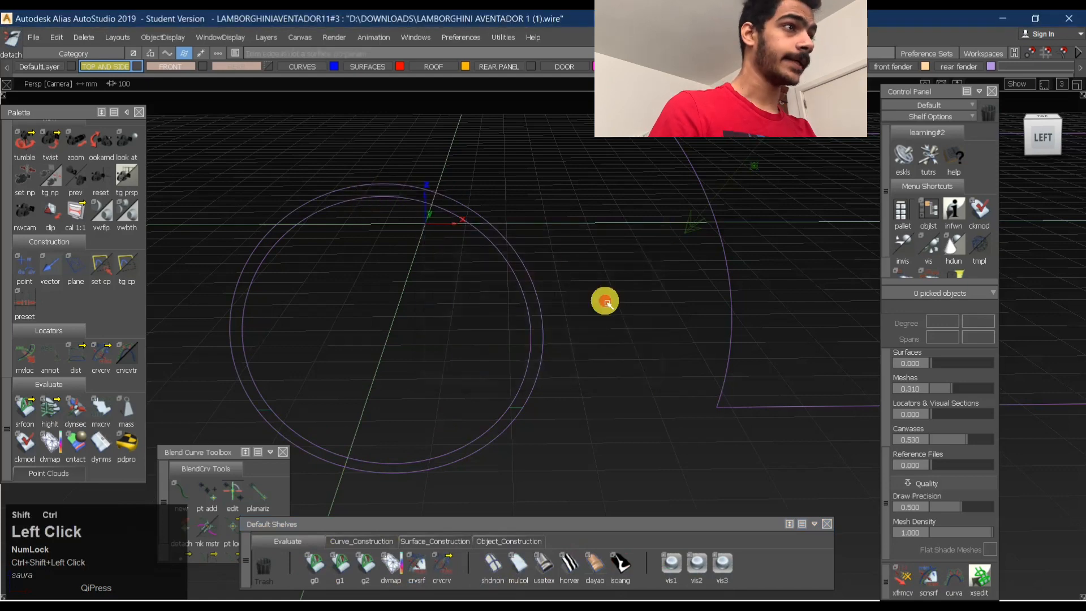
pyautogui.keyDown('ctrl'); pyautogui.keyDown('shift'); pyautogui.moveTo(605, 301); pyautogui.dragTo(481, 309); pyautogui.keyUp('shift'); pyautogui.keyUp('ctrl')
# - Try a freeform blend in the left side view between the ring's outer edge and the plane's curved edge
pyautogui.keyDown('ctrl'); pyautogui.keyDown('shift'); pyautogui.moveTo(535, 396); pyautogui.dragTo(545, 210); pyautogui.keyUp('shift'); pyautogui.keyUp('ctrl')
pyautogui.click(1040, 138)
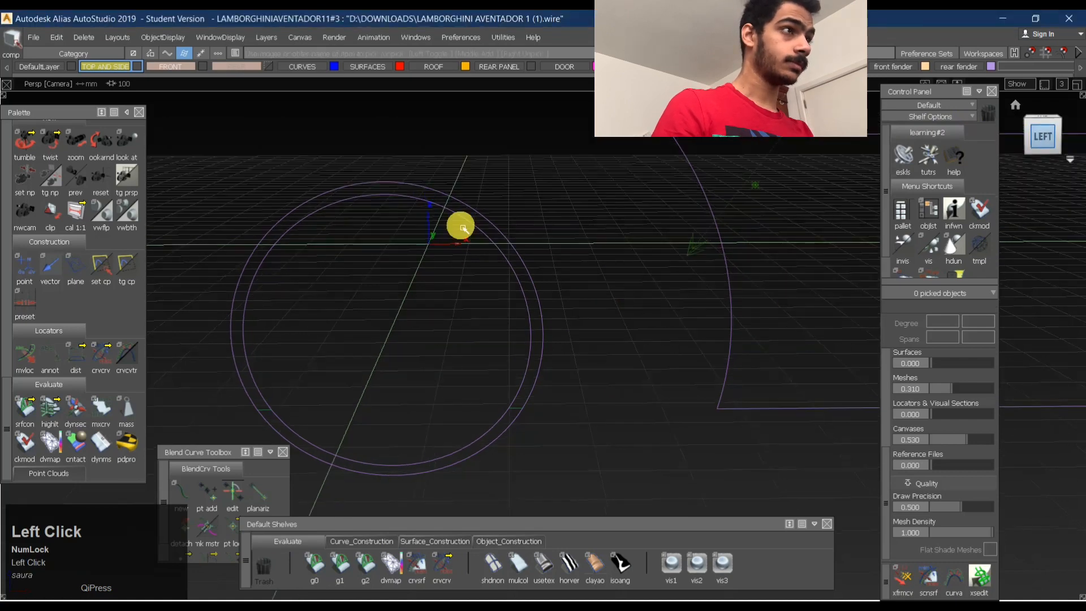
pyautogui.keyDown('ctrl'); pyautogui.keyDown('shift'); pyautogui.moveTo(572, 269); pyautogui.dragTo(546, 318, button='right'); pyautogui.keyUp('shift'); pyautogui.keyUp('ctrl')
pyautogui.click(544, 318)
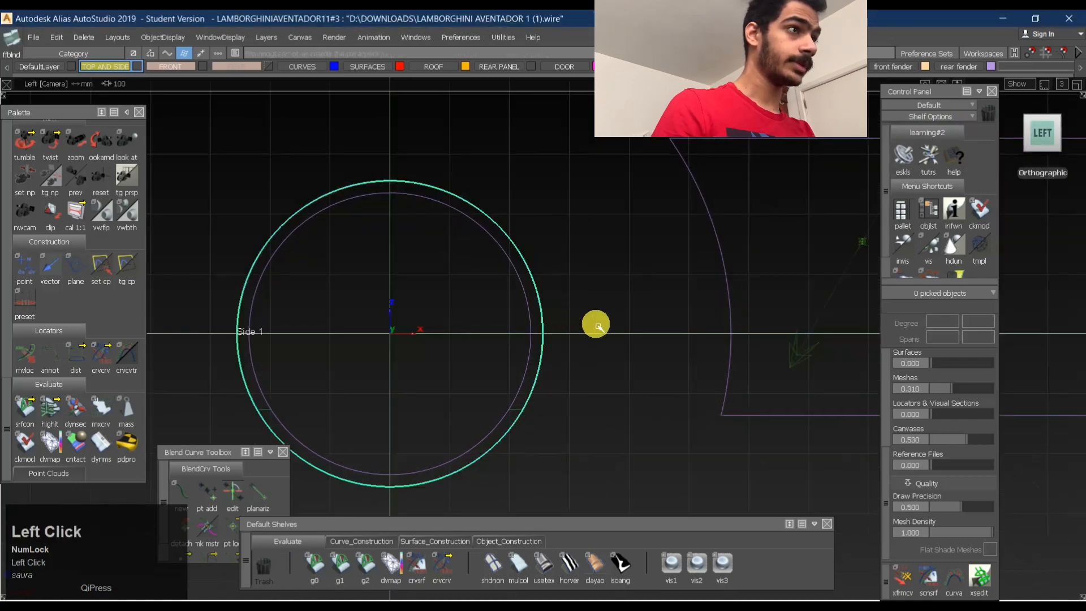
pyautogui.click(730, 325)
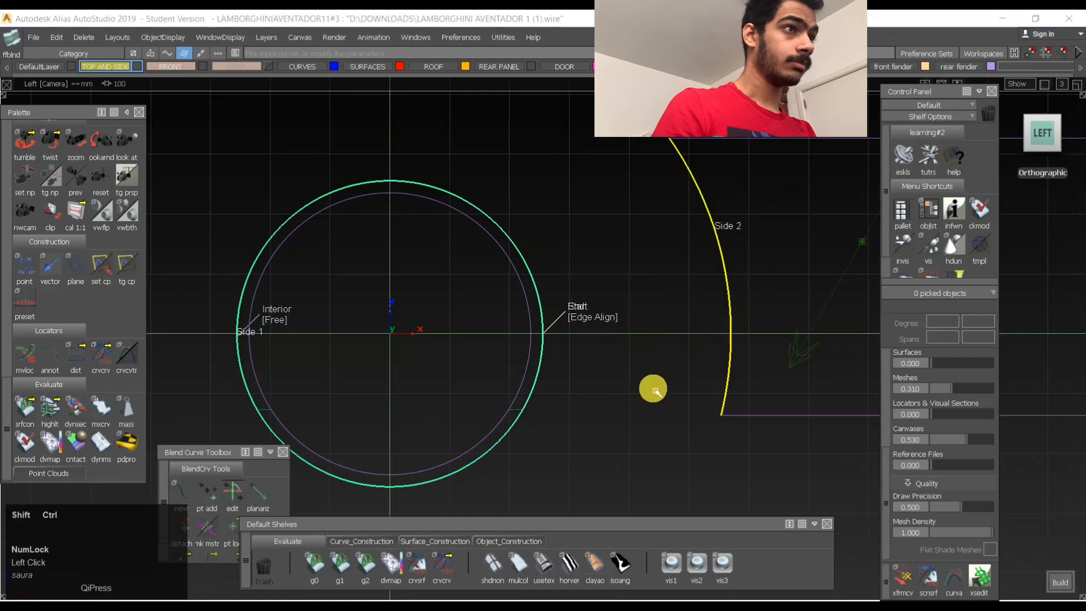
pyautogui.keyDown('ctrl'); pyautogui.keyDown('shift'); pyautogui.moveTo(574, 360); pyautogui.dragTo(535, 330); pyautogui.keyUp('shift'); pyautogui.keyUp('ctrl')
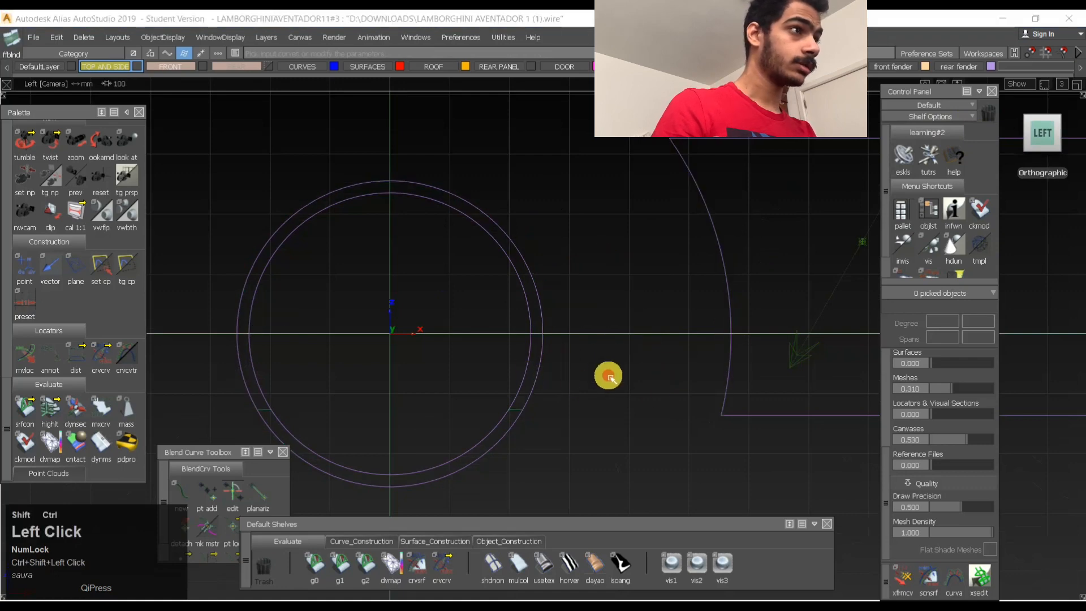
# - Draw a degree 5 edit-point curve joining the ring's lower rear point to the side plane's lower front corner
pyautogui.keyDown('ctrl'); pyautogui.keyDown('shift'); pyautogui.moveTo(606, 357); pyautogui.dragTo(604, 450); pyautogui.keyUp('shift'); pyautogui.keyUp('ctrl')
pyautogui.keyDown('ctrl'); pyautogui.keyDown('alt'); pyautogui.click(523, 410); pyautogui.keyUp('alt'); pyautogui.keyUp('ctrl')
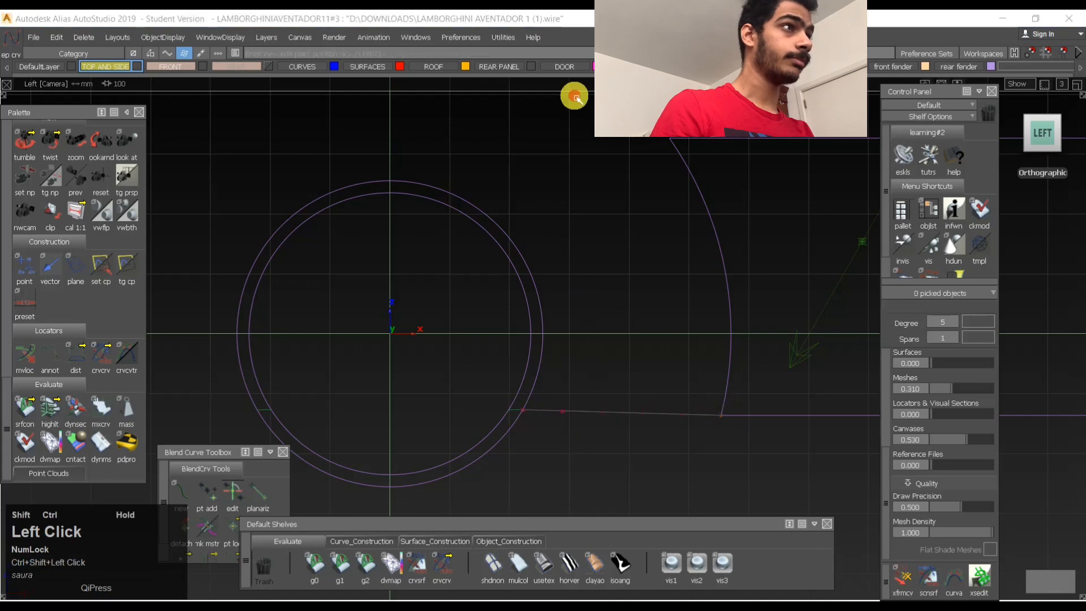
pyautogui.keyDown('ctrl'); pyautogui.keyDown('shift'); pyautogui.moveTo(575, 97); pyautogui.dragTo(563, 191); pyautogui.keyUp('shift'); pyautogui.keyUp('ctrl')
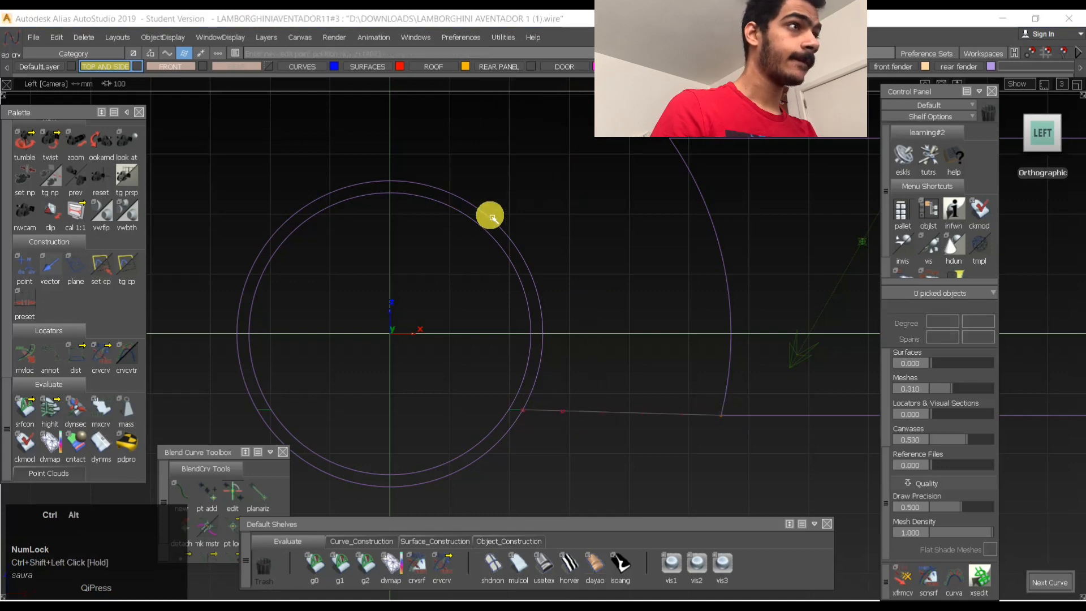
# - Draw a second edit-point curve from the ring's upper rear outer edge to the side plane's upper front corner
pyautogui.keyDown('ctrl'); pyautogui.keyDown('alt'); pyautogui.click(471, 212); pyautogui.keyUp('alt'); pyautogui.keyUp('ctrl')
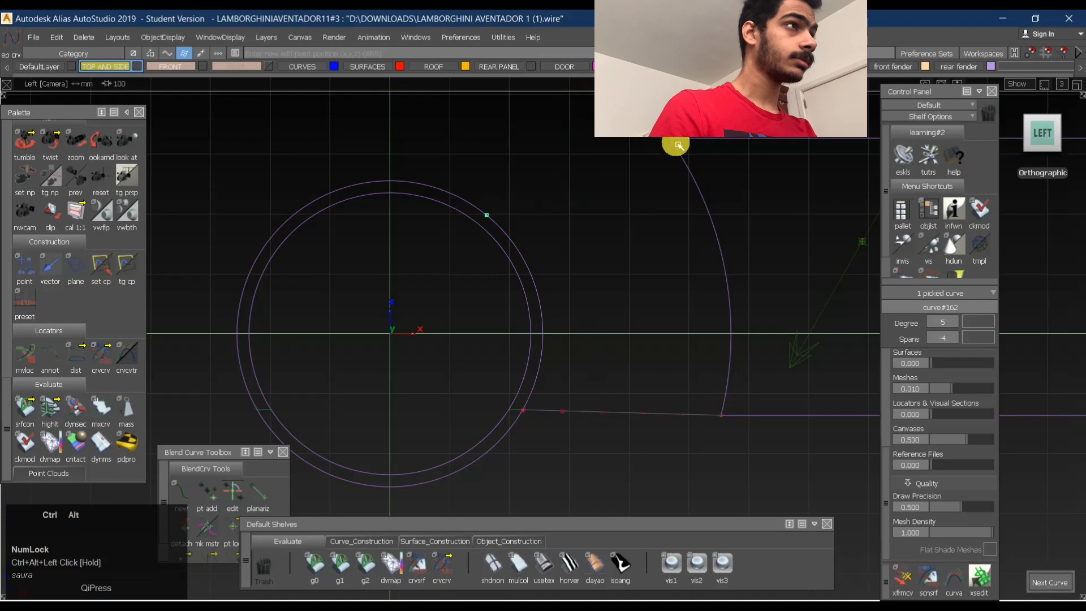
pyautogui.keyDown('ctrl'); pyautogui.keyDown('shift'); pyautogui.moveTo(490, 198); pyautogui.dragTo(633, 197); pyautogui.keyUp('shift'); pyautogui.keyUp('ctrl')
pyautogui.keyDown('ctrl'); pyautogui.keyDown('shift'); pyautogui.moveTo(555, 272); pyautogui.dragTo(531, 186); pyautogui.keyUp('shift'); pyautogui.keyUp('ctrl')
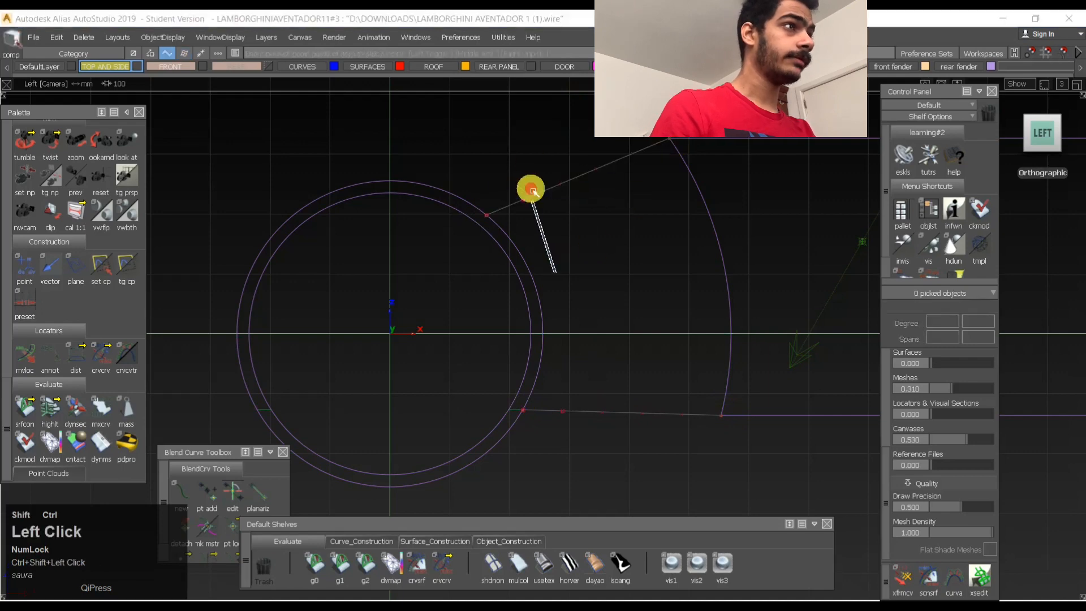
# - Select both connecting curves, set their degree to 3 and clear the selection
pyautogui.keyDown('ctrl'); pyautogui.keyDown('shift'); pyautogui.moveTo(473, 228); pyautogui.dragTo(627, 207); pyautogui.keyUp('shift'); pyautogui.keyUp('ctrl')
pyautogui.click(633, 408)
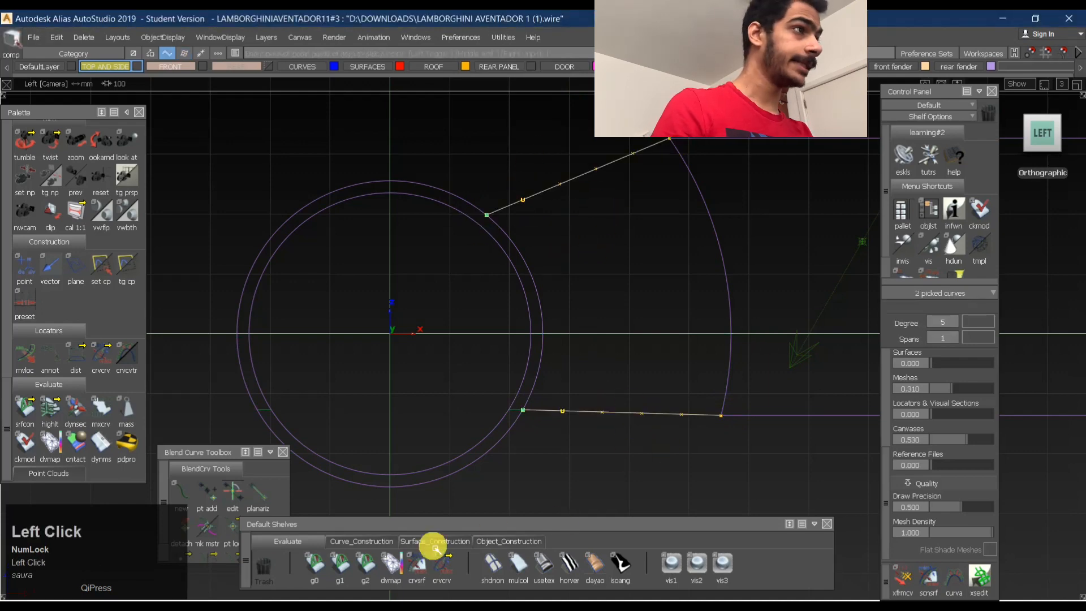
pyautogui.click(958, 324)
pyautogui.click(952, 405)
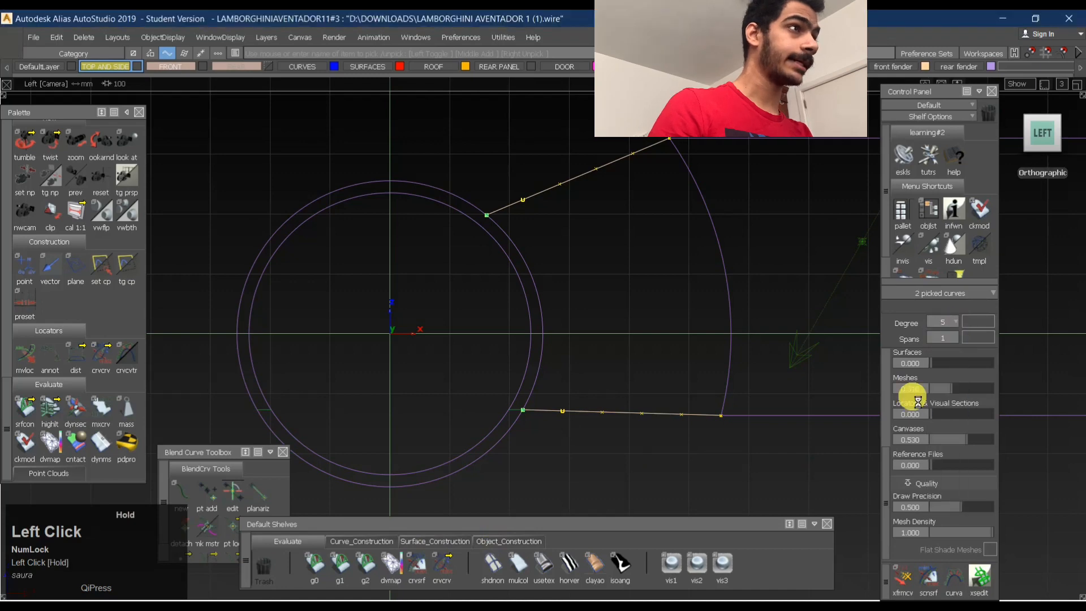
pyautogui.press('space')
pyautogui.keyDown('ctrl'); pyautogui.keyDown('shift'); pyautogui.moveTo(583, 366); pyautogui.dragTo(588, 285); pyautogui.keyUp('shift'); pyautogui.keyUp('ctrl')
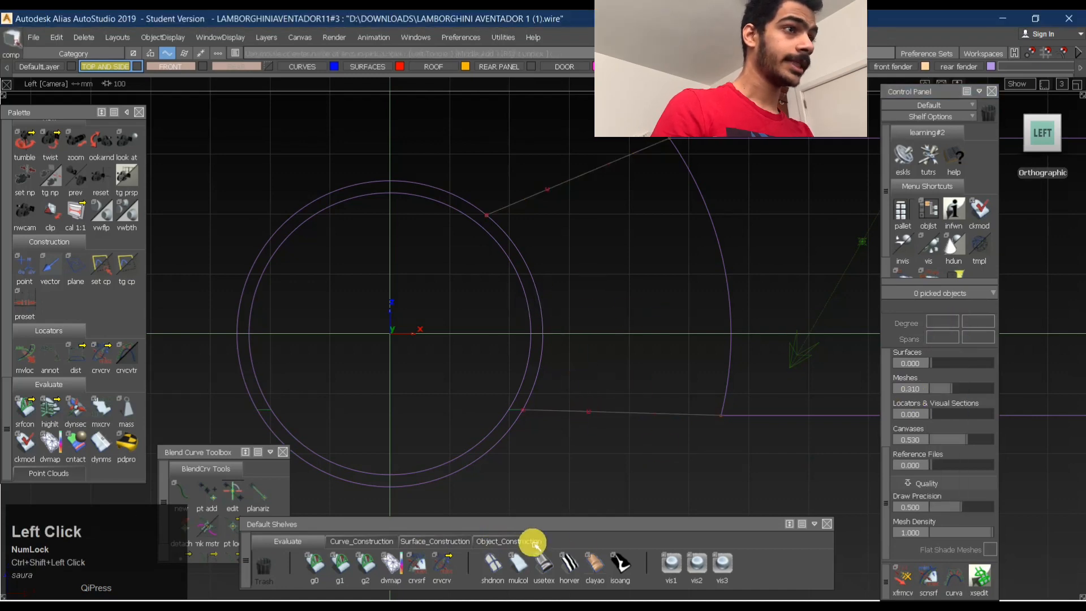
# - Align the lower connecting curve to the side plane's bottom edge with G2 continuity
pyautogui.click(525, 542)
pyautogui.click(700, 415)
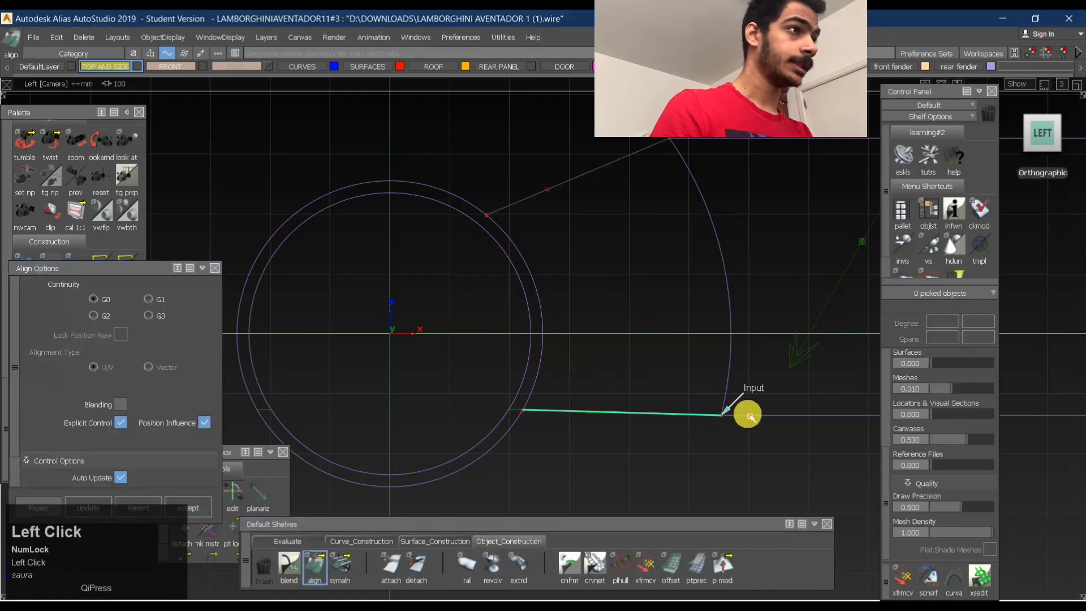
pyautogui.click(749, 416)
pyautogui.click(129, 322)
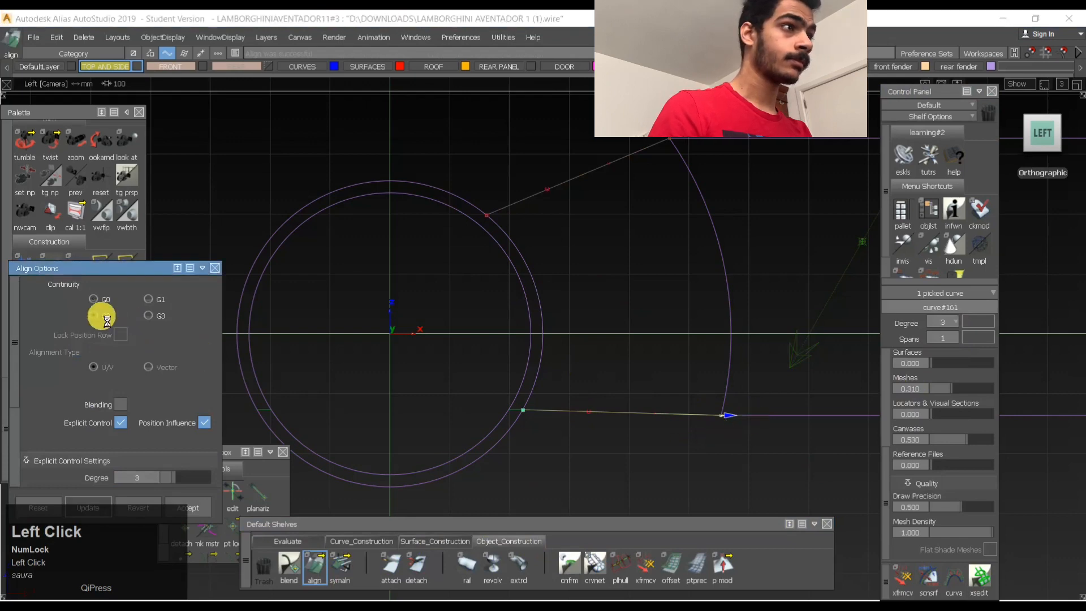
pyautogui.keyDown('ctrl'); pyautogui.keyDown('shift'); pyautogui.moveTo(686, 386); pyautogui.dragTo(632, 136); pyautogui.keyUp('shift'); pyautogui.keyUp('ctrl')
# - Try aligning the upper connecting curve to the side plane's top edge with G2 continuity and the Vector alignment type
pyautogui.click(649, 145)
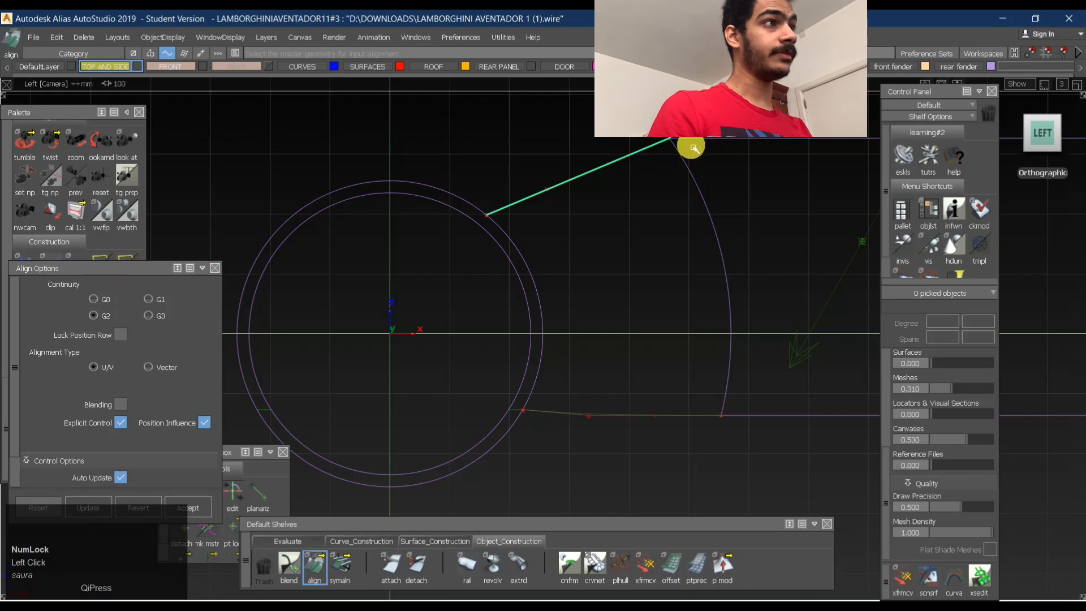
pyautogui.click(693, 145)
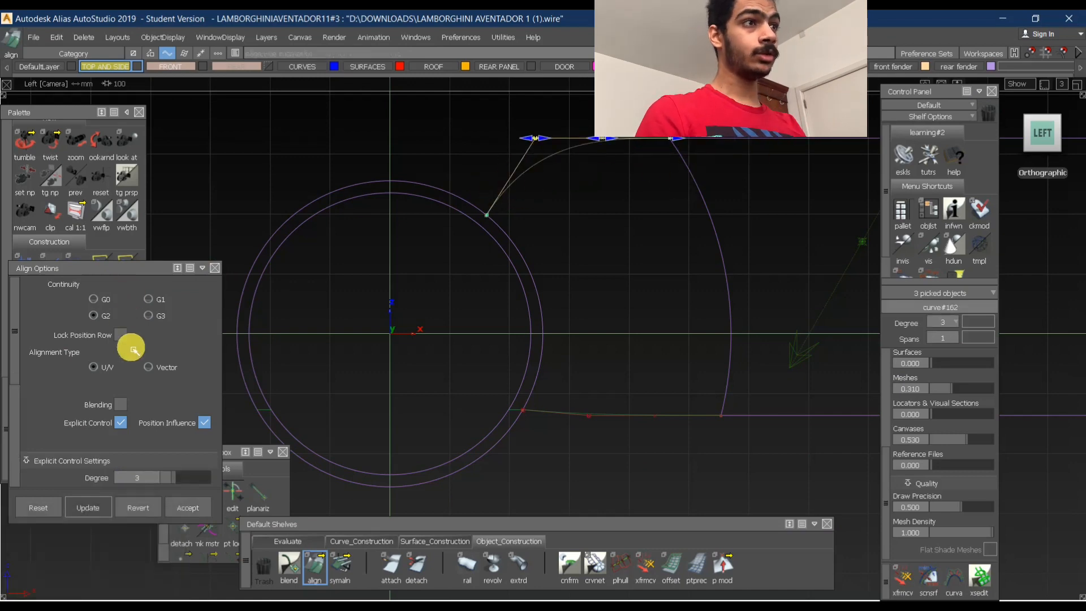
pyautogui.click(141, 371)
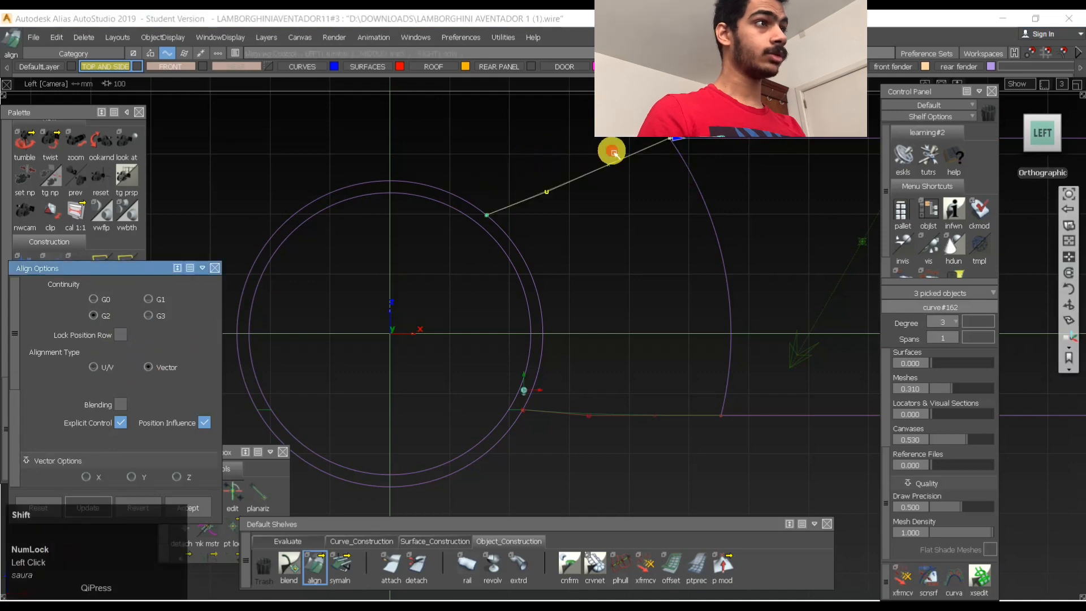
pyautogui.keyDown('alt'); pyautogui.keyDown('shift'); pyautogui.moveTo(611, 150); pyautogui.dragTo(592, 402); pyautogui.keyUp('shift'); pyautogui.keyUp('alt')
# - Trim the full ring in the perspective view, keeping the upper arch portion, and clear the selection
pyautogui.keyDown('ctrl'); pyautogui.keyDown('shift'); pyautogui.moveTo(593, 402); pyautogui.dragTo(628, 237); pyautogui.keyUp('shift'); pyautogui.keyUp('ctrl')
pyautogui.keyDown('alt'); pyautogui.keyDown('shift'); pyautogui.moveTo(582, 352); pyautogui.dragTo(565, 254); pyautogui.keyUp('shift'); pyautogui.keyUp('alt')
pyautogui.keyDown('ctrl'); pyautogui.keyDown('shift'); pyautogui.moveTo(562, 284); pyautogui.dragTo(532, 334, button='right'); pyautogui.keyUp('shift'); pyautogui.keyUp('ctrl')
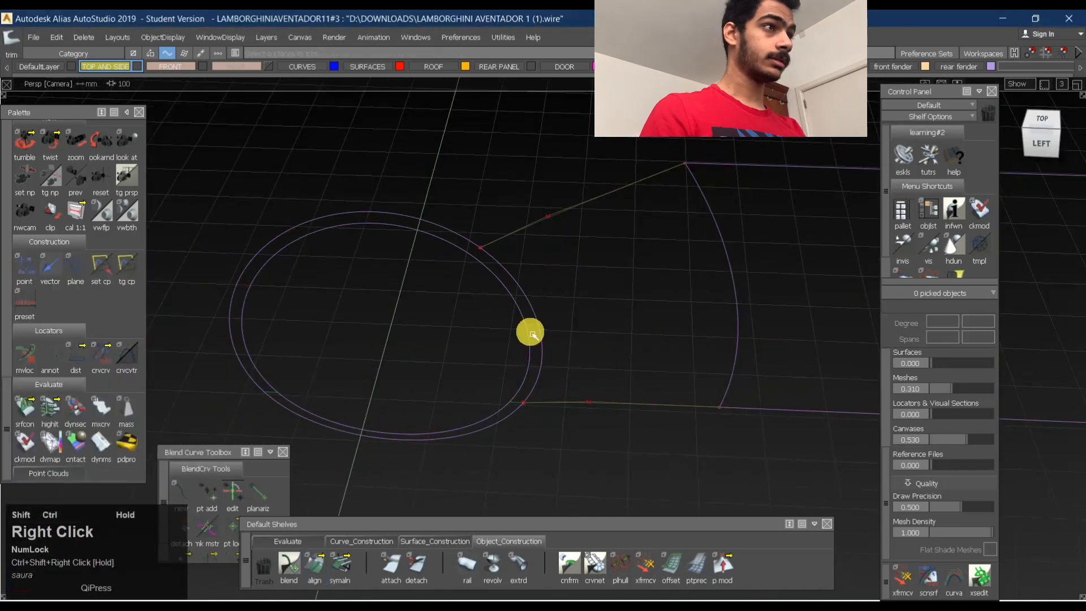
pyautogui.click(534, 329)
pyautogui.press('space')
pyautogui.keyDown('ctrl'); pyautogui.keyDown('shift'); pyautogui.moveTo(564, 370); pyautogui.dragTo(562, 255); pyautogui.keyUp('shift'); pyautogui.keyUp('ctrl')
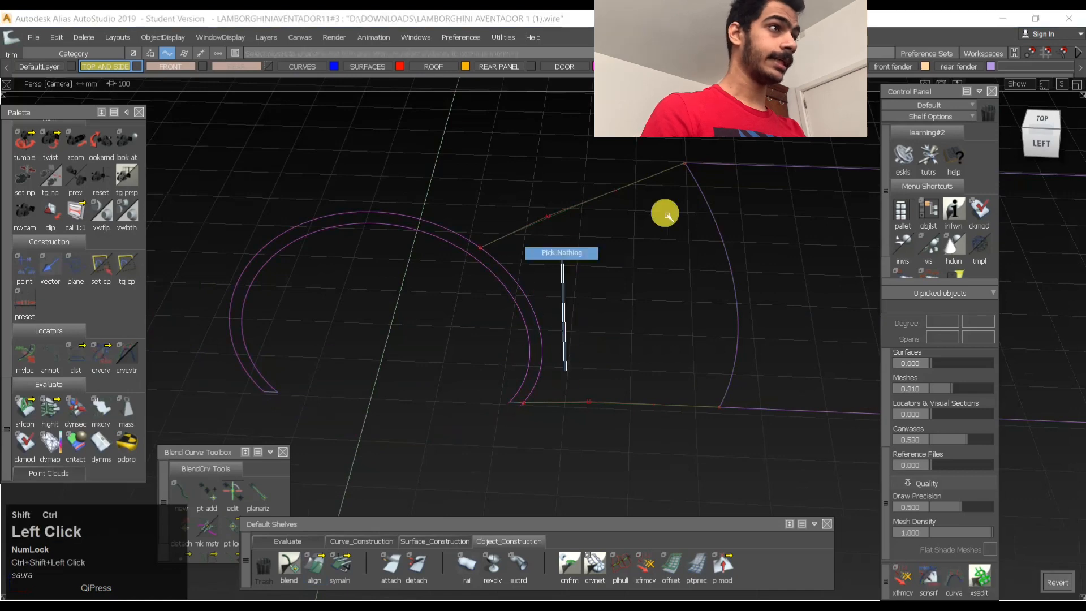
# - Try to build a Square surface from the upper connecting curve and the wheel arch's outer edge
pyautogui.keyDown('ctrl'); pyautogui.keyDown('shift'); pyautogui.moveTo(717, 216); pyautogui.dragTo(712, 219, button='right'); pyautogui.keyUp('shift'); pyautogui.keyUp('ctrl')
pyautogui.click(557, 216)
pyautogui.click(543, 308)
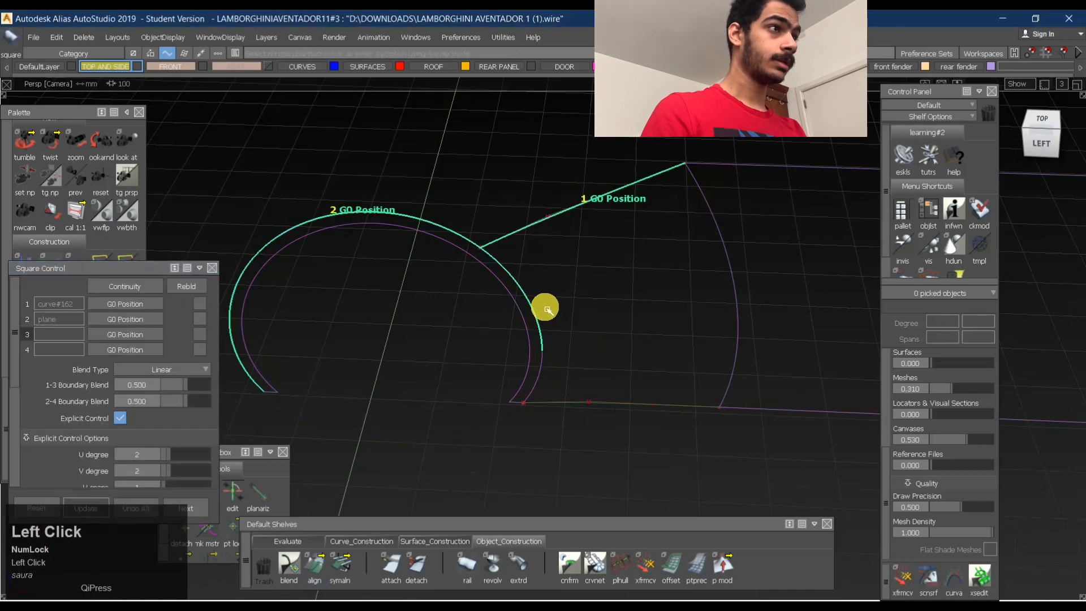
pyautogui.click(576, 370)
pyautogui.keyDown('ctrl'); pyautogui.keyDown('shift'); pyautogui.moveTo(560, 352); pyautogui.dragTo(586, 307); pyautogui.keyUp('shift'); pyautogui.keyUp('ctrl')
# - Untrim the wheel arch strip back to the full ring and clear the selection
pyautogui.keyDown('ctrl'); pyautogui.keyDown('shift'); pyautogui.moveTo(649, 350); pyautogui.dragTo(552, 348, button='right'); pyautogui.keyUp('shift'); pyautogui.keyUp('ctrl')
pyautogui.click(573, 372)
pyautogui.keyDown('ctrl'); pyautogui.keyDown('shift'); pyautogui.moveTo(655, 285); pyautogui.dragTo(572, 303); pyautogui.keyUp('shift'); pyautogui.keyUp('ctrl')
pyautogui.keyDown('alt'); pyautogui.keyDown('shift'); pyautogui.moveTo(535, 357); pyautogui.dragTo(730, 308, button='right'); pyautogui.keyUp('shift'); pyautogui.keyUp('alt')
pyautogui.keyDown('ctrl'); pyautogui.keyDown('shift'); pyautogui.moveTo(730, 308); pyautogui.dragTo(529, 335); pyautogui.keyUp('shift'); pyautogui.keyUp('ctrl')
pyautogui.click(552, 335)
pyautogui.keyDown('ctrl'); pyautogui.keyDown('shift'); pyautogui.moveTo(594, 267); pyautogui.dragTo(574, 370, button='right'); pyautogui.keyUp('shift'); pyautogui.keyUp('ctrl')
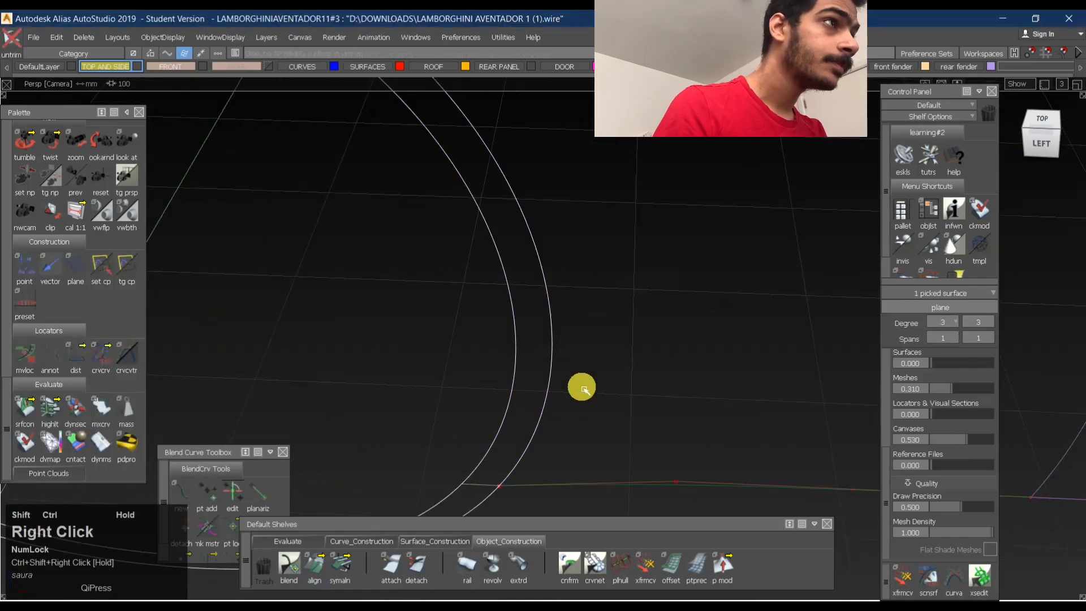
pyautogui.moveTo(583, 388)
pyautogui.keyDown('alt'); pyautogui.keyDown('shift'); pyautogui.mouseDown()
pyautogui.moveTo(706, 303)
pyautogui.moveTo(662, 209)
pyautogui.moveTo(662, 259)
pyautogui.mouseUp(); pyautogui.keyUp('shift'); pyautogui.keyUp('alt')
pyautogui.keyDown('ctrl'); pyautogui.keyDown('shift'); pyautogui.moveTo(664, 347); pyautogui.dragTo(664, 294); pyautogui.keyUp('shift'); pyautogui.keyUp('ctrl')
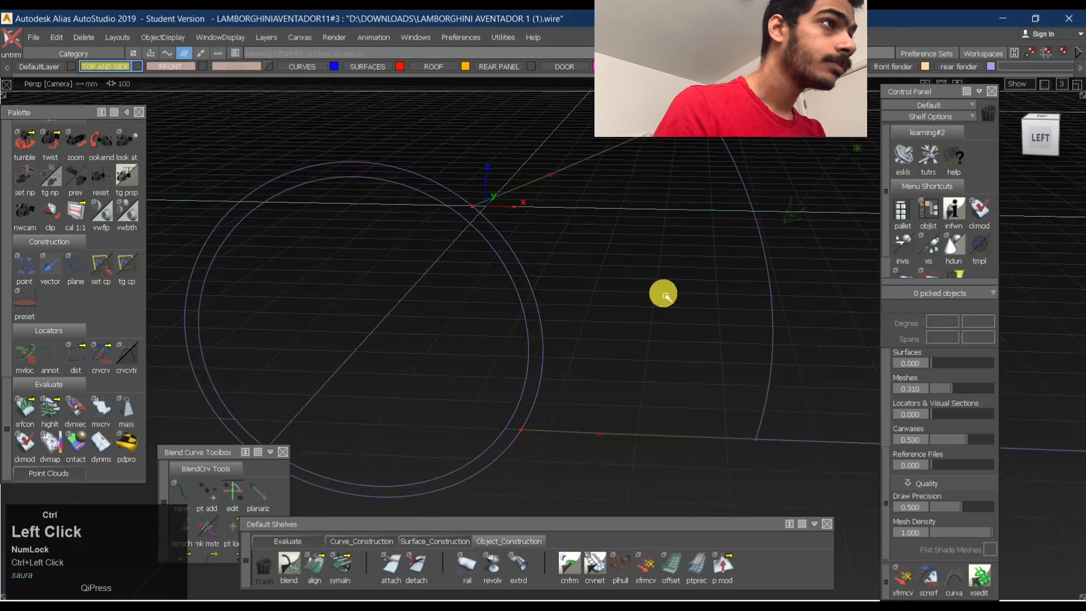
# - Draw a single-span degree 2 curve from the outer ring's rear edge to the side plane's curved edge
pyautogui.keyDown('ctrl'); pyautogui.keyDown('shift'); pyautogui.moveTo(566, 339); pyautogui.dragTo(559, 409); pyautogui.keyUp('shift'); pyautogui.keyUp('ctrl')
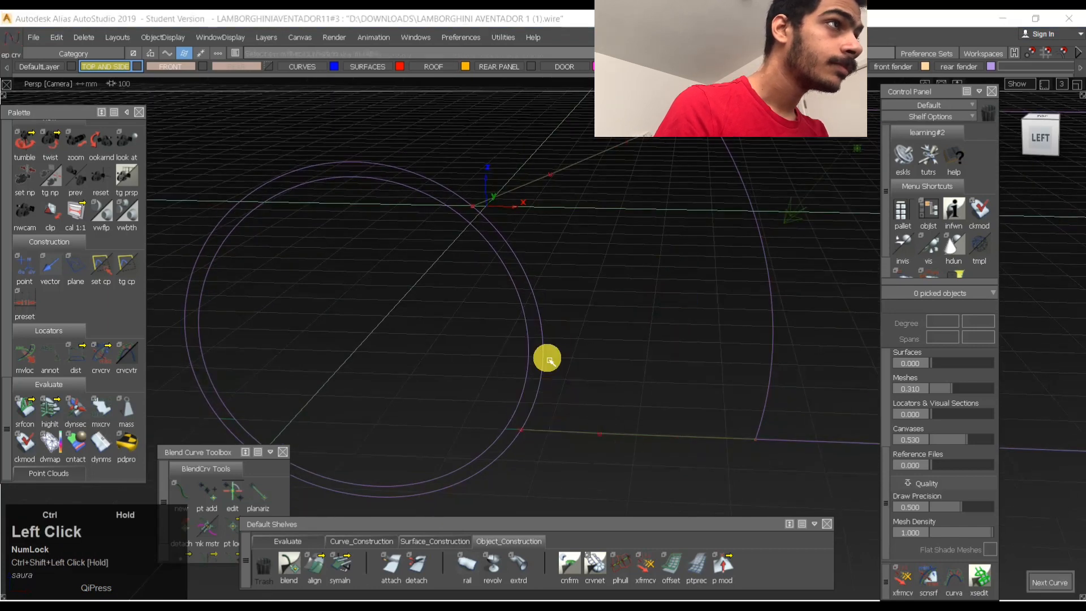
pyautogui.keyDown('ctrl'); pyautogui.keyDown('alt'); pyautogui.moveTo(547, 357); pyautogui.dragTo(553, 368); pyautogui.keyUp('alt'); pyautogui.keyUp('ctrl')
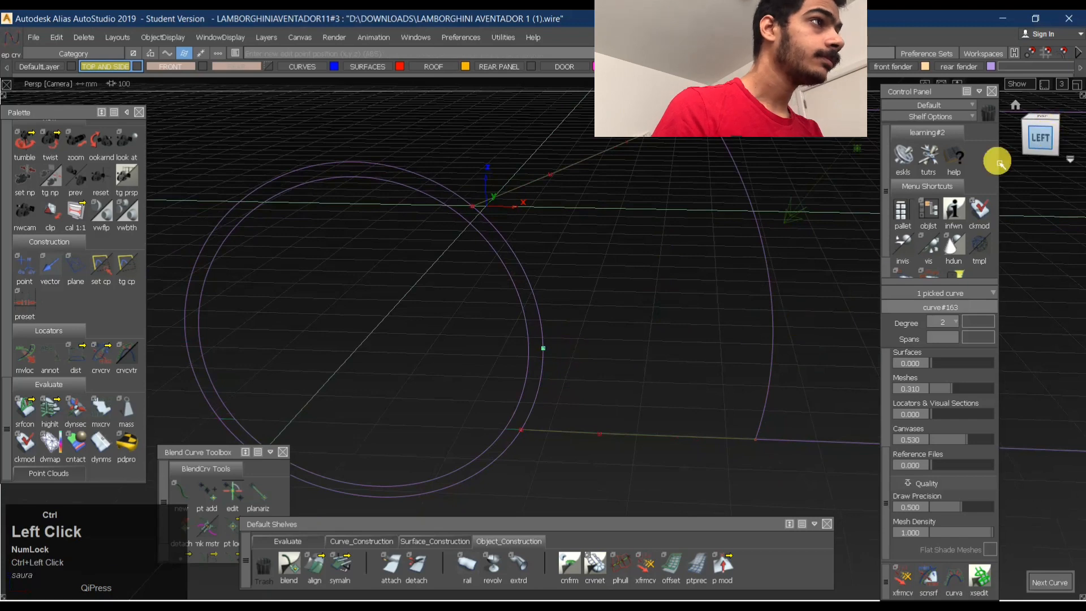
pyautogui.moveTo(773, 287)
pyautogui.keyDown('ctrl'); pyautogui.keyDown('alt'); pyautogui.mouseDown()
pyautogui.moveTo(774, 276)
pyautogui.moveTo(780, 306)
pyautogui.mouseUp(); pyautogui.keyUp('alt'); pyautogui.keyUp('ctrl')
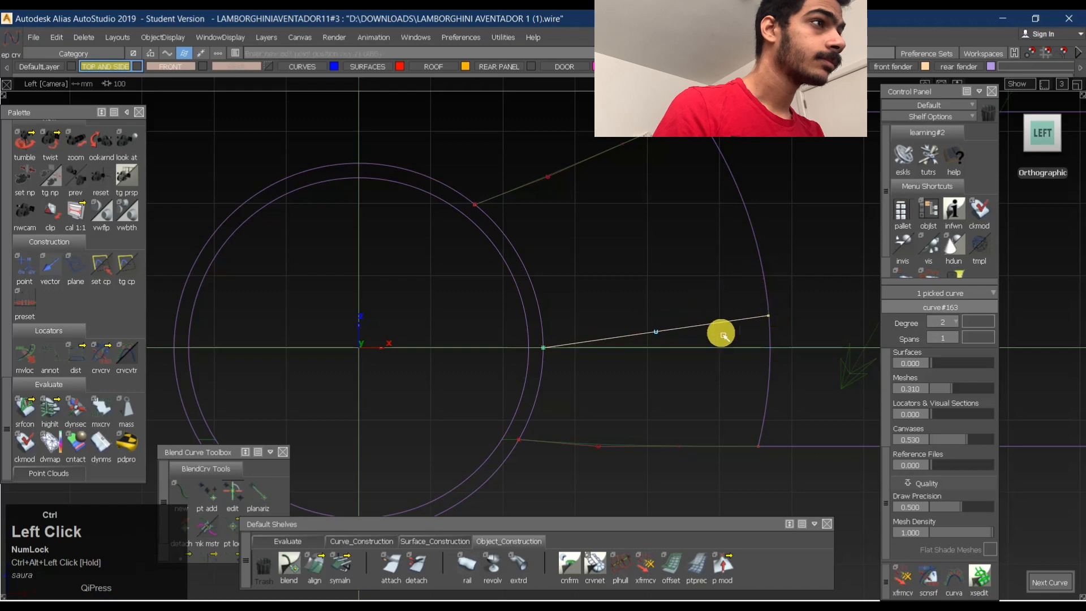
pyautogui.keyDown('ctrl'); pyautogui.keyDown('shift'); pyautogui.moveTo(611, 460); pyautogui.dragTo(583, 345); pyautogui.keyUp('shift'); pyautogui.keyUp('ctrl')
# - Draw a horizontal degree 1 curve from the side plane's lower corner past the far side of the ring and clear the selection
pyautogui.keyDown('alt'); pyautogui.keyDown('shift'); pyautogui.moveTo(600, 420); pyautogui.dragTo(599, 365, button='middle'); pyautogui.keyUp('shift'); pyautogui.keyUp('alt')
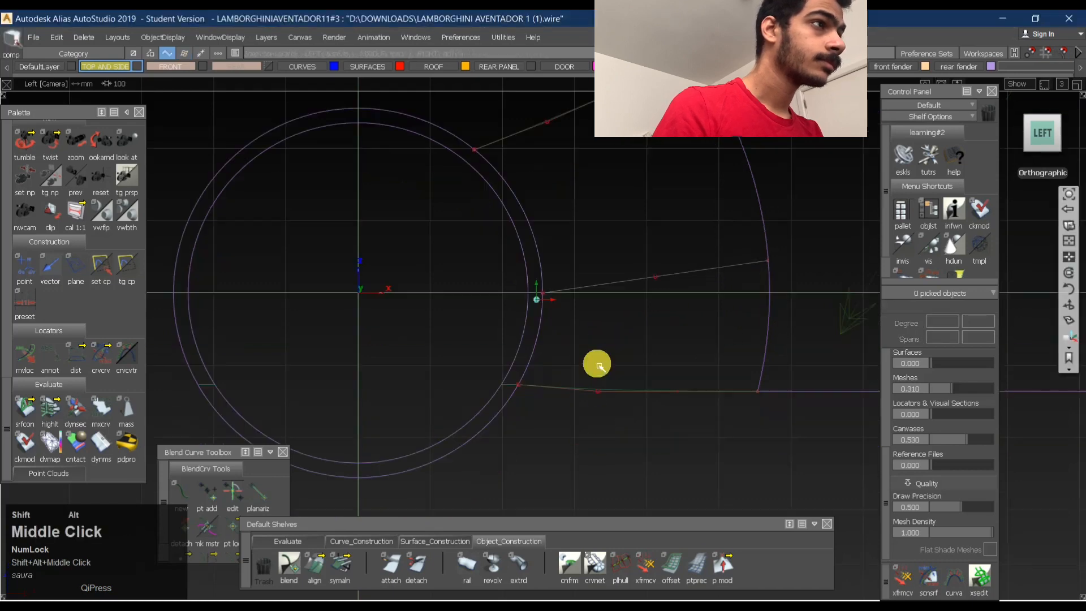
pyautogui.keyDown('ctrl'); pyautogui.keyDown('shift'); pyautogui.moveTo(604, 333); pyautogui.dragTo(594, 390); pyautogui.keyUp('shift'); pyautogui.keyUp('ctrl')
pyautogui.keyDown('ctrl'); pyautogui.click(763, 407); pyautogui.keyUp('ctrl')
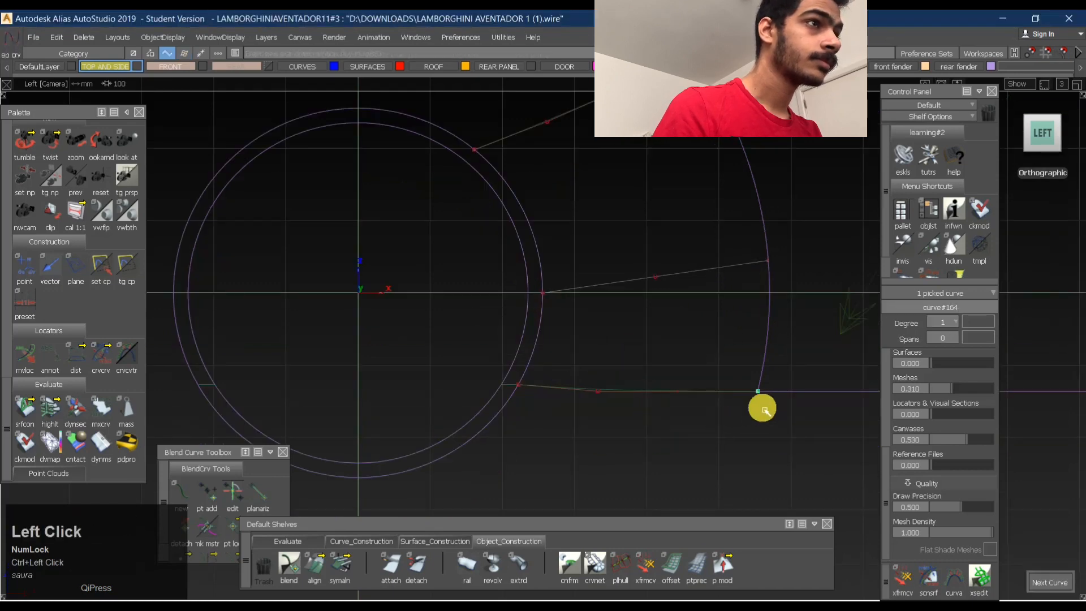
pyautogui.moveTo(236, 438); pyautogui.dragTo(161, 439, button='middle')
pyautogui.keyDown('ctrl'); pyautogui.keyDown('shift'); pyautogui.moveTo(460, 399); pyautogui.dragTo(456, 300); pyautogui.keyUp('shift'); pyautogui.keyUp('ctrl')
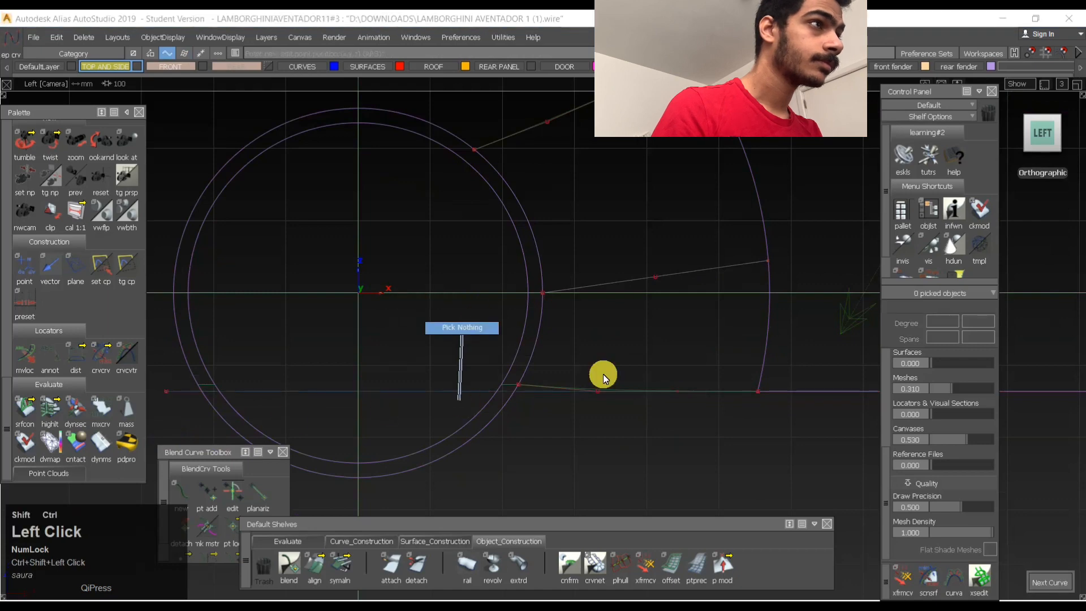
# - Delete the lower connecting curve between the ring and the side plane
pyautogui.keyDown('ctrl'); pyautogui.keyDown('shift'); pyautogui.moveTo(597, 371); pyautogui.dragTo(529, 360); pyautogui.keyUp('shift'); pyautogui.keyUp('ctrl')
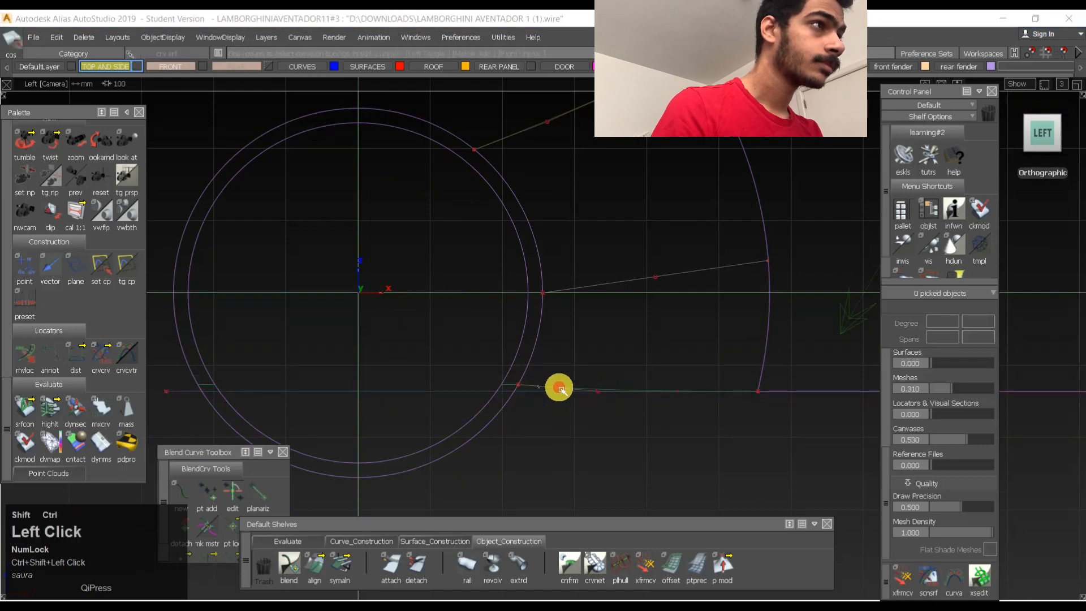
pyautogui.click(564, 387)
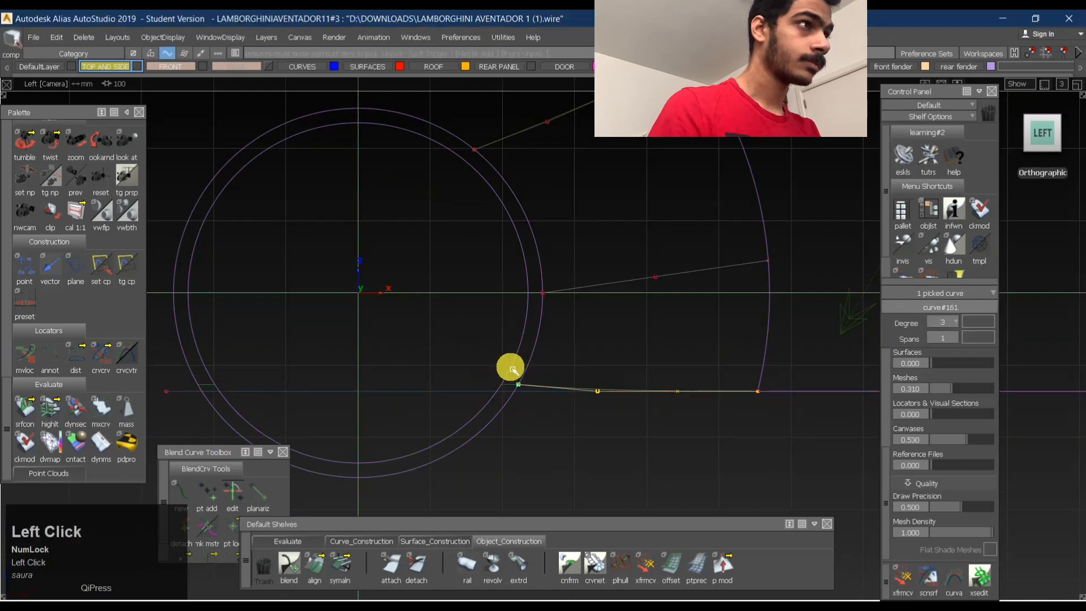
pyautogui.press('Return')
# - Untrim the wheel ring back to the full rectangular arch plane
pyautogui.keyDown('ctrl'); pyautogui.keyDown('shift'); pyautogui.moveTo(667, 249); pyautogui.dragTo(655, 347, button='right'); pyautogui.keyUp('shift'); pyautogui.keyUp('ctrl')
pyautogui.click(558, 380)
pyautogui.keyDown('ctrl'); pyautogui.keyDown('shift'); pyautogui.moveTo(601, 307); pyautogui.dragTo(550, 252); pyautogui.keyUp('shift'); pyautogui.keyUp('ctrl')
pyautogui.keyDown('ctrl'); pyautogui.keyDown('shift'); pyautogui.moveTo(619, 249); pyautogui.dragTo(523, 255); pyautogui.keyUp('shift'); pyautogui.keyUp('ctrl')
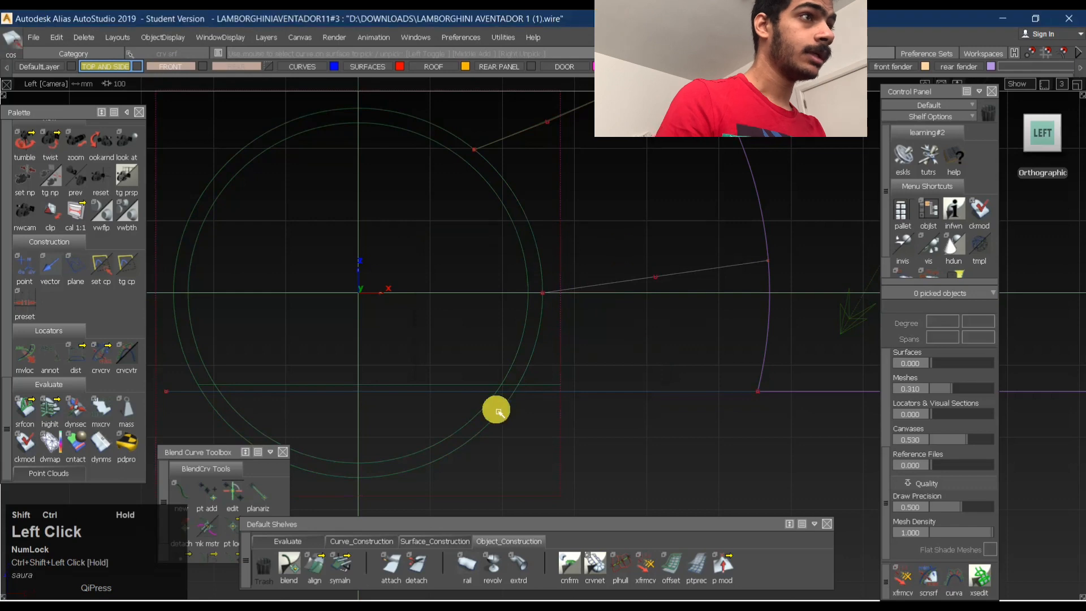
pyautogui.keyDown('alt'); pyautogui.keyDown('shift'); pyautogui.moveTo(387, 357); pyautogui.dragTo(379, 349, button='right'); pyautogui.keyUp('shift'); pyautogui.keyUp('alt')
pyautogui.keyDown('alt'); pyautogui.keyDown('shift'); pyautogui.moveTo(378, 349); pyautogui.dragTo(503, 255, button='middle'); pyautogui.keyUp('shift'); pyautogui.keyUp('alt')
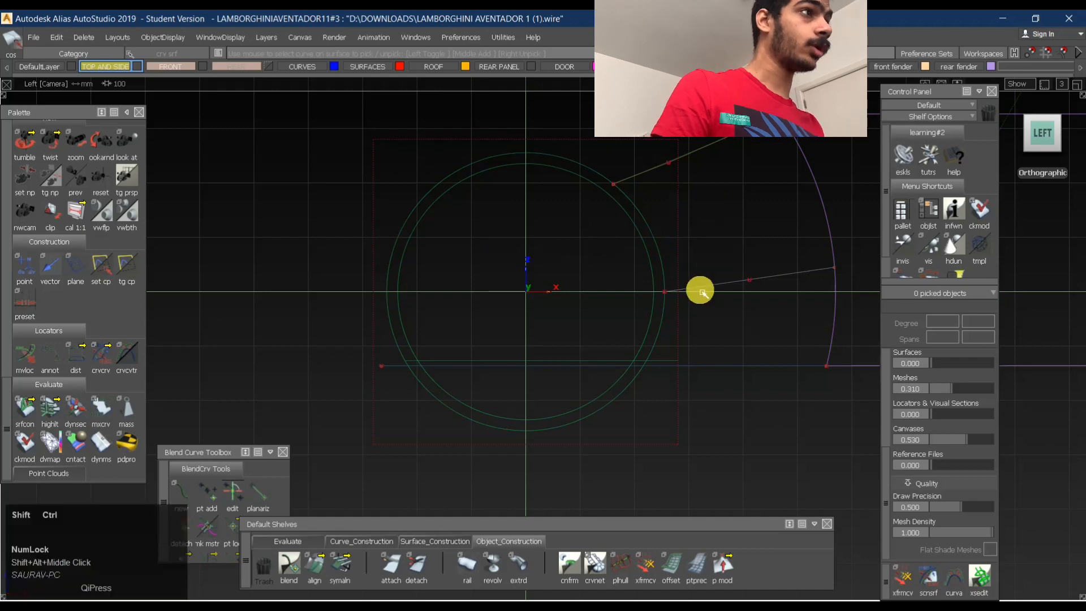
# - Display the control vertices of the arch plane in the perspective view and clear the selection
pyautogui.keyDown('ctrl'); pyautogui.keyDown('shift'); pyautogui.moveTo(604, 196); pyautogui.dragTo(765, 175); pyautogui.keyUp('shift'); pyautogui.keyUp('ctrl')
pyautogui.keyDown('alt'); pyautogui.keyDown('shift'); pyautogui.moveTo(746, 225); pyautogui.dragTo(655, 237, button='middle'); pyautogui.keyUp('shift'); pyautogui.keyUp('alt')
pyautogui.keyDown('ctrl'); pyautogui.keyDown('shift'); pyautogui.moveTo(535, 306); pyautogui.dragTo(744, 329); pyautogui.keyUp('shift'); pyautogui.keyUp('ctrl')
pyautogui.keyDown('alt'); pyautogui.keyDown('shift'); pyautogui.moveTo(617, 340); pyautogui.dragTo(732, 328); pyautogui.keyUp('shift'); pyautogui.keyUp('alt')
pyautogui.keyDown('ctrl'); pyautogui.keyDown('shift'); pyautogui.moveTo(732, 328); pyautogui.dragTo(470, 396); pyautogui.keyUp('shift'); pyautogui.keyUp('ctrl')
pyautogui.click(580, 368)
pyautogui.keyDown('ctrl'); pyautogui.keyDown('shift'); pyautogui.moveTo(657, 355); pyautogui.dragTo(500, 389, button='right'); pyautogui.keyUp('shift'); pyautogui.keyUp('ctrl')
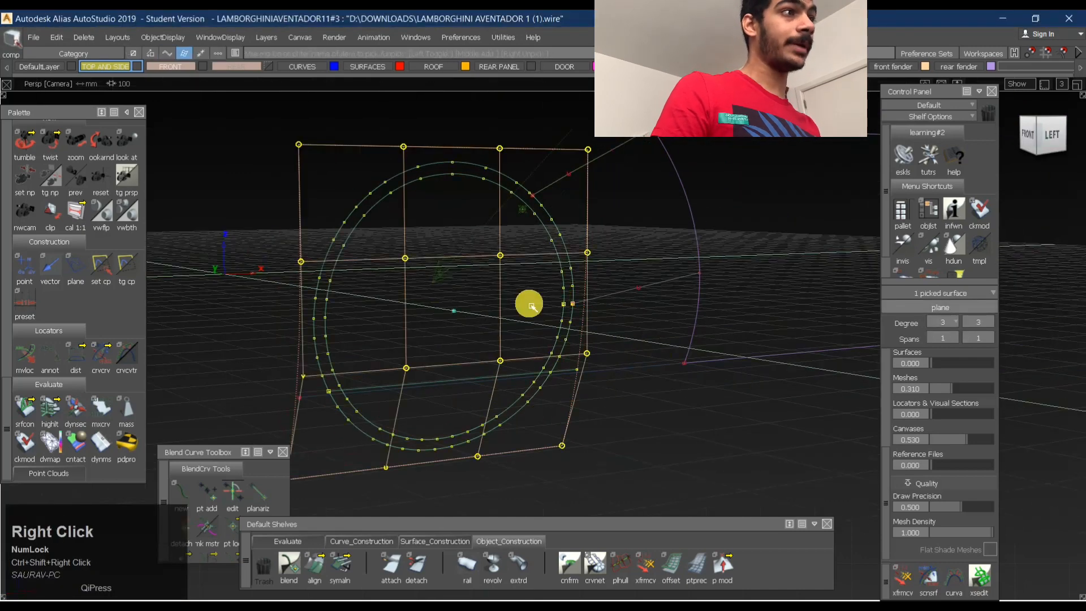
pyautogui.keyDown('ctrl'); pyautogui.keyDown('shift'); pyautogui.moveTo(723, 368); pyautogui.dragTo(566, 365); pyautogui.keyUp('shift'); pyautogui.keyUp('ctrl')
# - Hide the arch plane's control vertices and clear the selection
pyautogui.click(582, 261)
pyautogui.keyDown('ctrl'); pyautogui.keyDown('shift'); pyautogui.moveTo(474, 332); pyautogui.dragTo(571, 434, button='right'); pyautogui.keyUp('shift'); pyautogui.keyUp('ctrl')
pyautogui.keyDown('ctrl'); pyautogui.keyDown('shift'); pyautogui.moveTo(675, 391); pyautogui.dragTo(446, 413); pyautogui.keyUp('shift'); pyautogui.keyUp('ctrl')
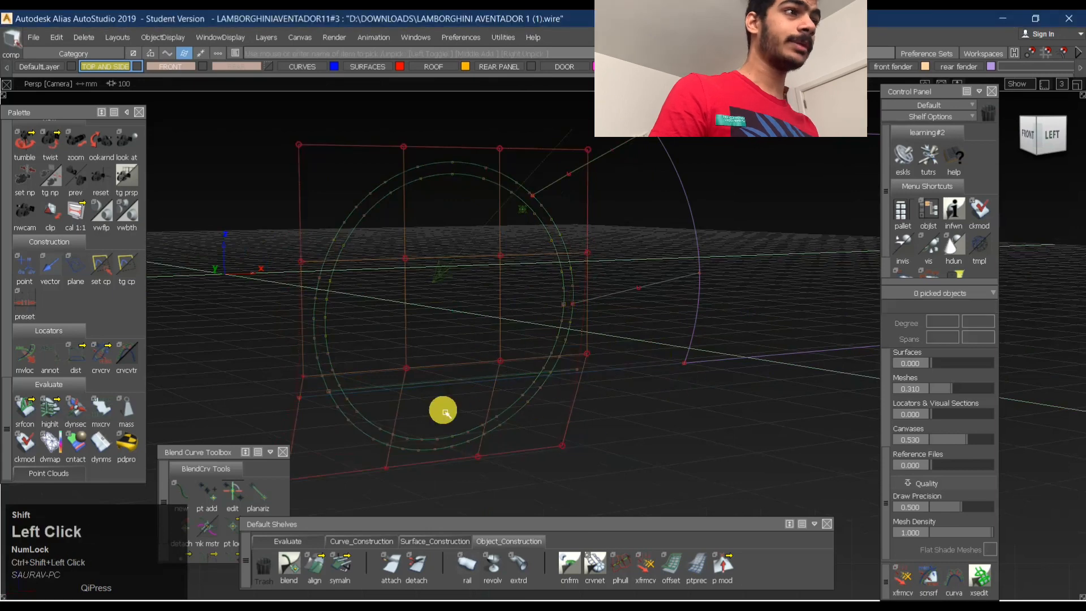
pyautogui.click(443, 380)
pyautogui.keyDown('ctrl'); pyautogui.keyDown('shift'); pyautogui.moveTo(436, 330); pyautogui.dragTo(577, 439, button='right'); pyautogui.keyUp('shift'); pyautogui.keyUp('ctrl')
pyautogui.keyDown('ctrl'); pyautogui.keyDown('shift'); pyautogui.moveTo(670, 385); pyautogui.dragTo(681, 301); pyautogui.keyUp('shift'); pyautogui.keyUp('ctrl')
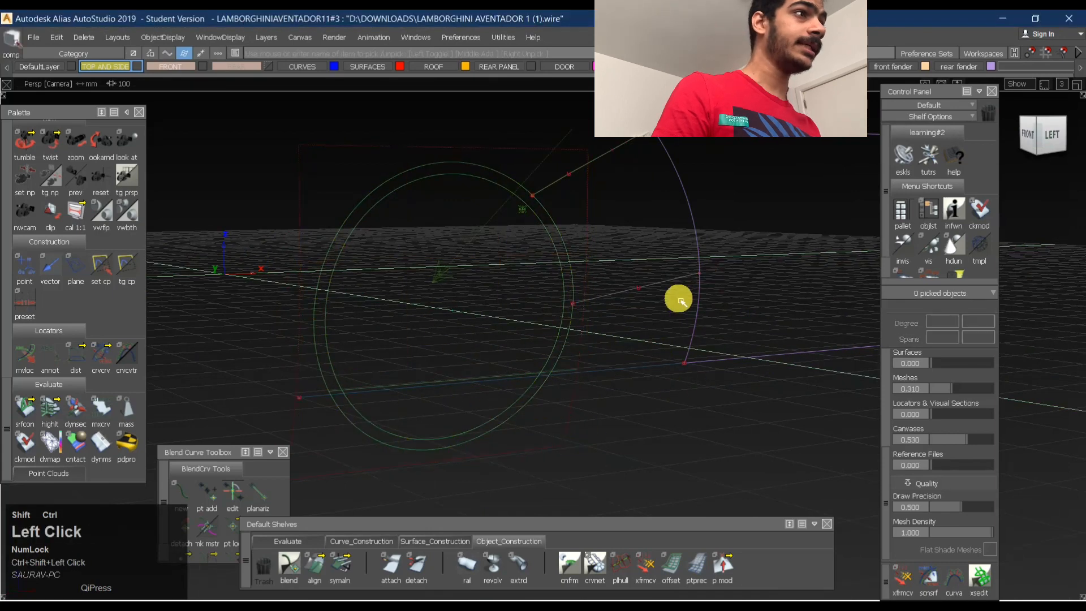
# - Delete the middle connecting curve between the ring and the side plane in the left view
pyautogui.click(1059, 136)
pyautogui.click(646, 327)
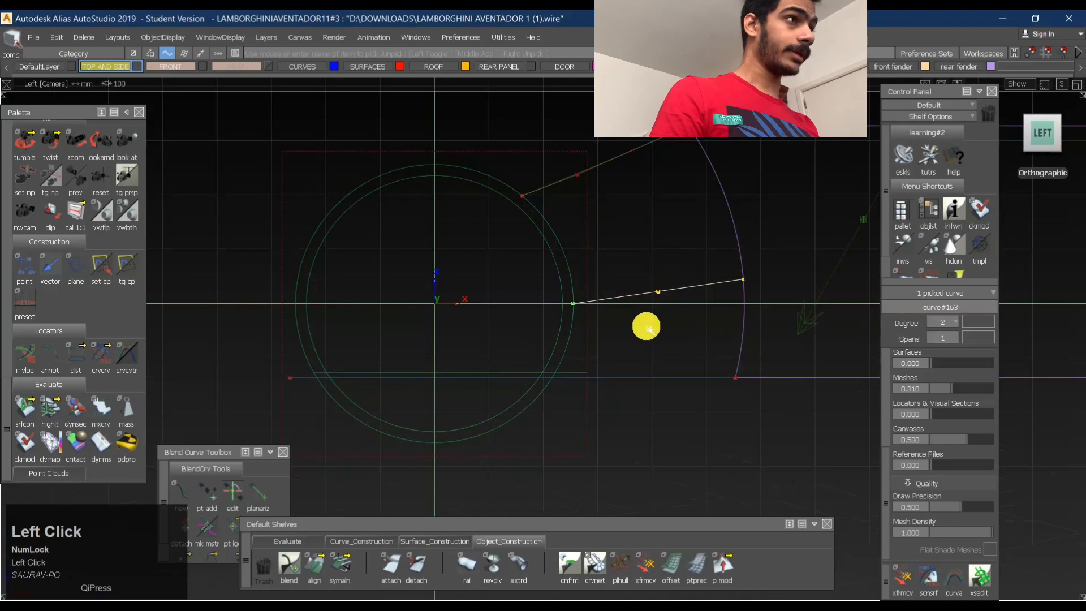
pyautogui.press('Delete')
pyautogui.press('Return')
# - Delete the old horizontal curve-on-surface crossing the lower part of the arch plane
pyautogui.keyDown('ctrl'); pyautogui.keyDown('shift'); pyautogui.moveTo(643, 296); pyautogui.dragTo(511, 359); pyautogui.keyUp('shift'); pyautogui.keyUp('ctrl')
pyautogui.click(507, 372)
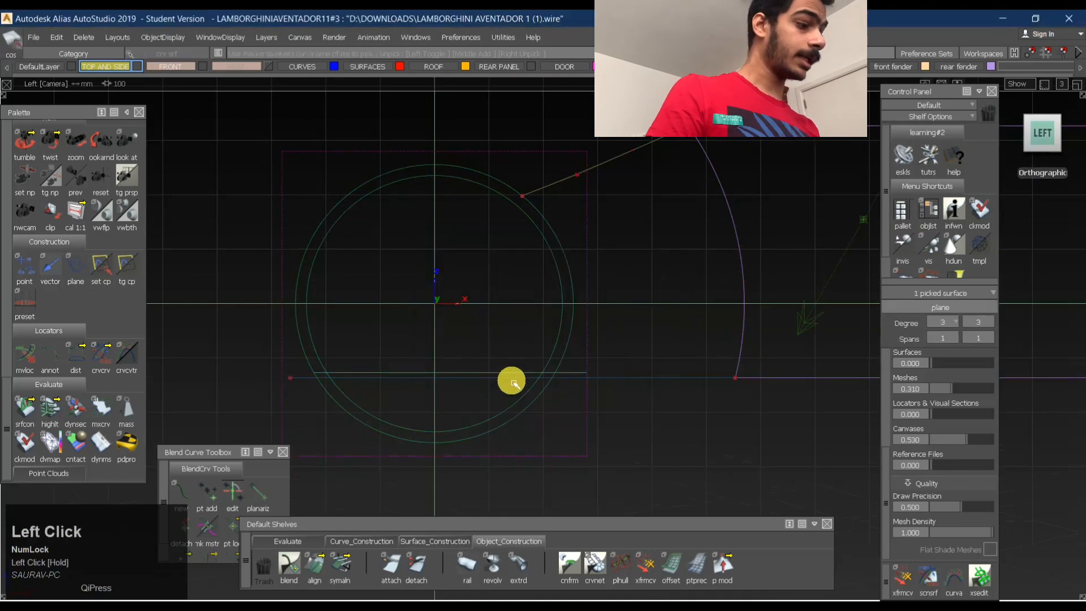
pyautogui.press('Return')
# - Project the new horizontal curve onto the arch plane as a curve on surface along the view direction
pyautogui.keyDown('ctrl'); pyautogui.keyDown('shift'); pyautogui.moveTo(499, 285); pyautogui.dragTo(502, 303, button='right'); pyautogui.keyUp('shift'); pyautogui.keyUp('ctrl')
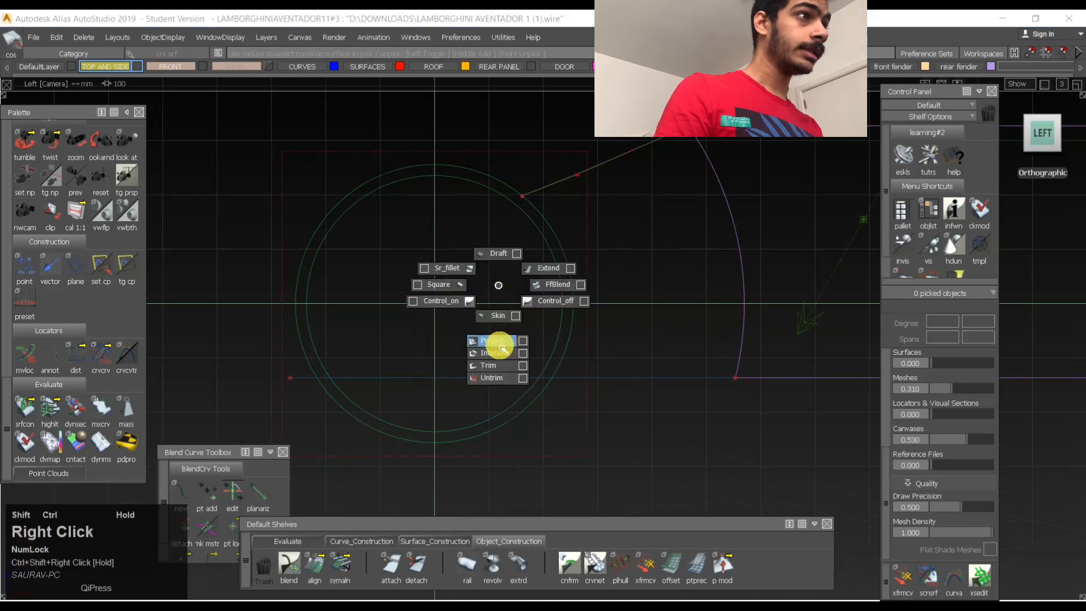
pyautogui.keyDown('ctrl'); pyautogui.keyDown('shift'); pyautogui.moveTo(503, 347); pyautogui.dragTo(502, 343, button='right'); pyautogui.keyUp('shift'); pyautogui.keyUp('ctrl')
pyautogui.click(569, 371)
pyautogui.press('space')
pyautogui.click(538, 366)
pyautogui.press('space')
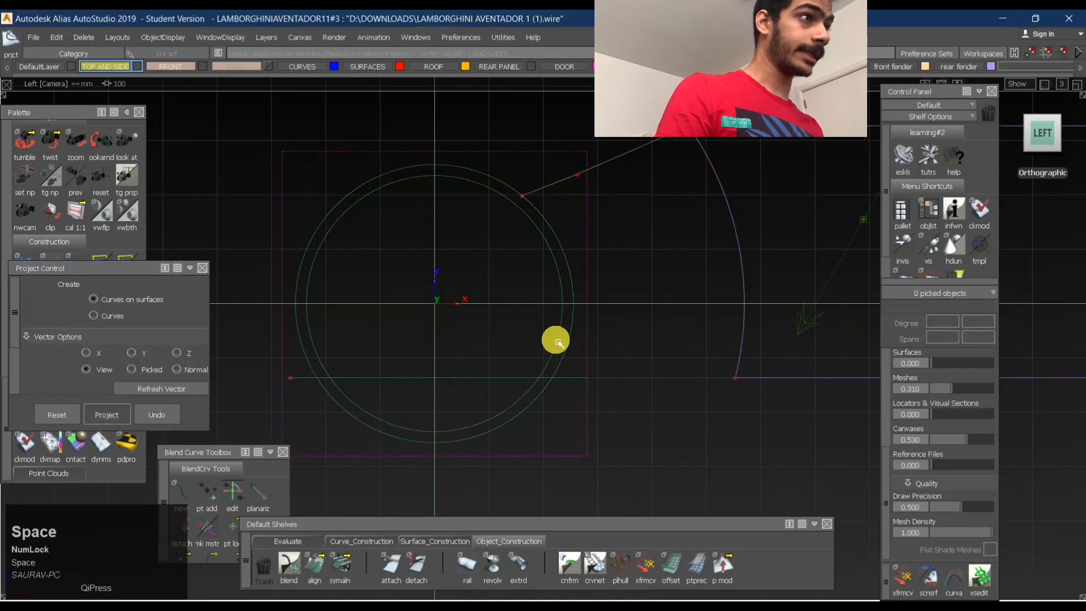
# - Check the projected curve on the arch plane in the perspective view and clear the selection
pyautogui.keyDown('ctrl'); pyautogui.keyDown('shift'); pyautogui.moveTo(558, 264); pyautogui.dragTo(540, 329, button='right'); pyautogui.keyUp('shift'); pyautogui.keyUp('ctrl')
pyautogui.click(566, 320)
pyautogui.keyDown('alt'); pyautogui.keyDown('shift'); pyautogui.moveTo(540, 329); pyautogui.dragTo(562, 388); pyautogui.keyUp('shift'); pyautogui.keyUp('alt')
pyautogui.keyDown('ctrl'); pyautogui.keyDown('shift'); pyautogui.moveTo(623, 276); pyautogui.dragTo(594, 239); pyautogui.keyUp('shift'); pyautogui.keyUp('ctrl')
pyautogui.click(613, 245)
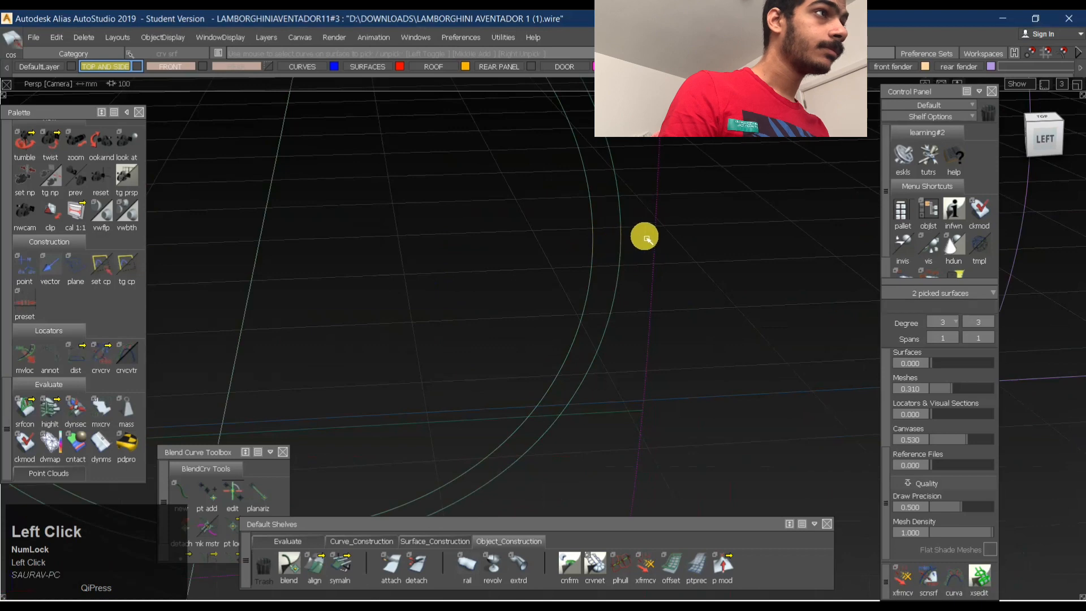
pyautogui.keyDown('alt'); pyautogui.keyDown('shift'); pyautogui.moveTo(645, 236); pyautogui.dragTo(621, 295); pyautogui.keyUp('shift'); pyautogui.keyUp('alt')
pyautogui.click(567, 249)
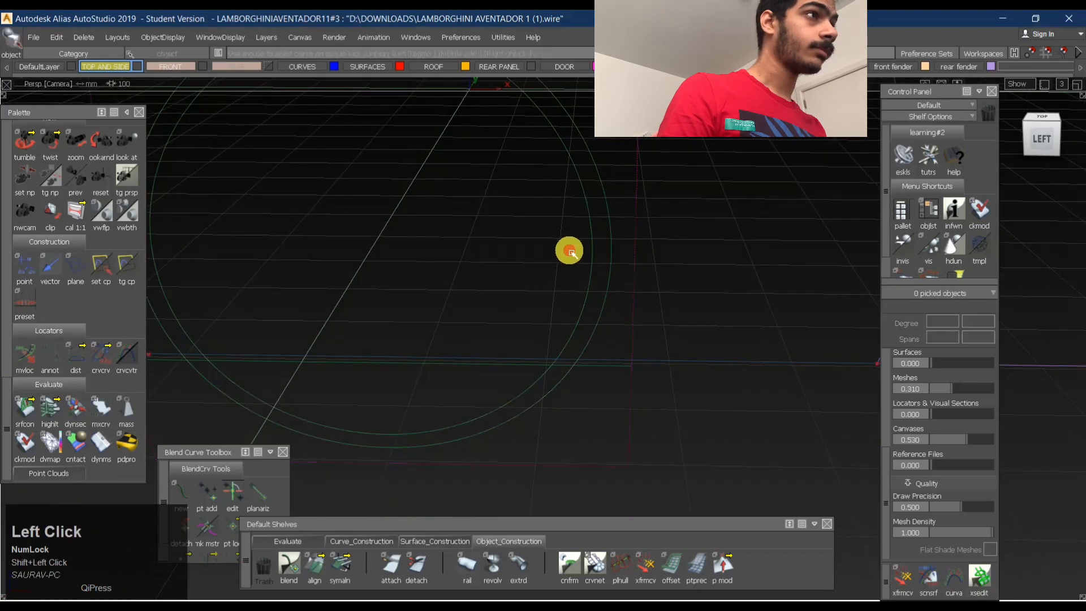
# - Show the hidden car geometry and the reference image in the left view, and clear the selection
pyautogui.click(1048, 141)
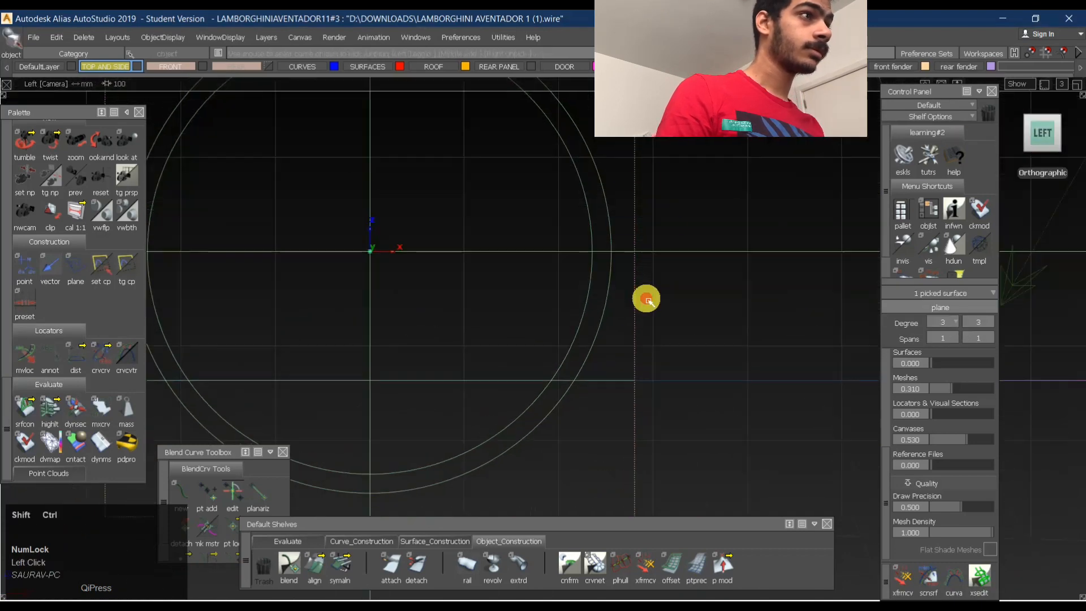
pyautogui.keyDown('ctrl'); pyautogui.keyDown('shift'); pyautogui.moveTo(646, 299); pyautogui.dragTo(635, 253); pyautogui.keyUp('shift'); pyautogui.keyUp('ctrl')
pyautogui.keyDown('alt'); pyautogui.keyDown('shift'); pyautogui.moveTo(677, 287); pyautogui.dragTo(615, 302, button='right'); pyautogui.keyUp('shift'); pyautogui.keyUp('alt')
pyautogui.keyDown('ctrl'); pyautogui.keyDown('shift'); pyautogui.moveTo(547, 362); pyautogui.dragTo(542, 277); pyautogui.keyUp('shift'); pyautogui.keyUp('ctrl')
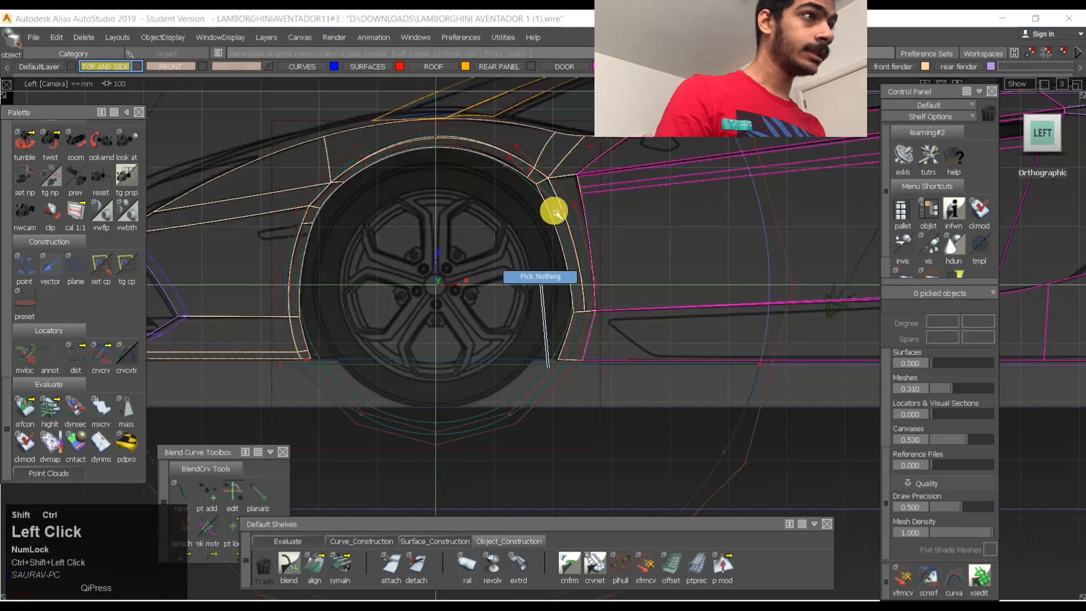
# - Select the outer wheel arch circle together with the arch plane, try a transformation and undo it
pyautogui.click(503, 435)
pyautogui.click(513, 450)
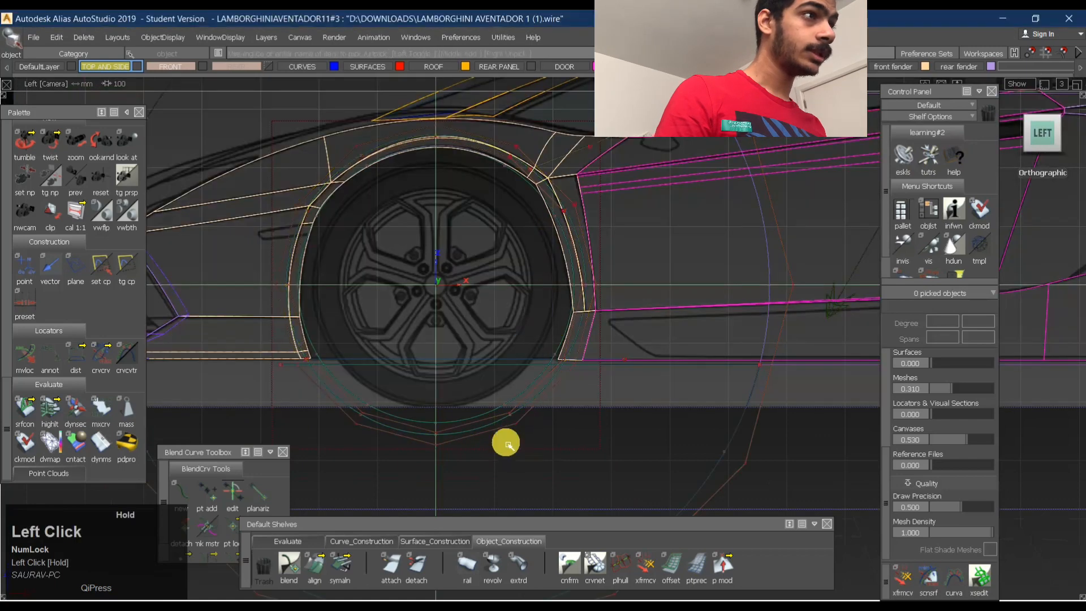
pyautogui.click(505, 436)
pyautogui.click(512, 436)
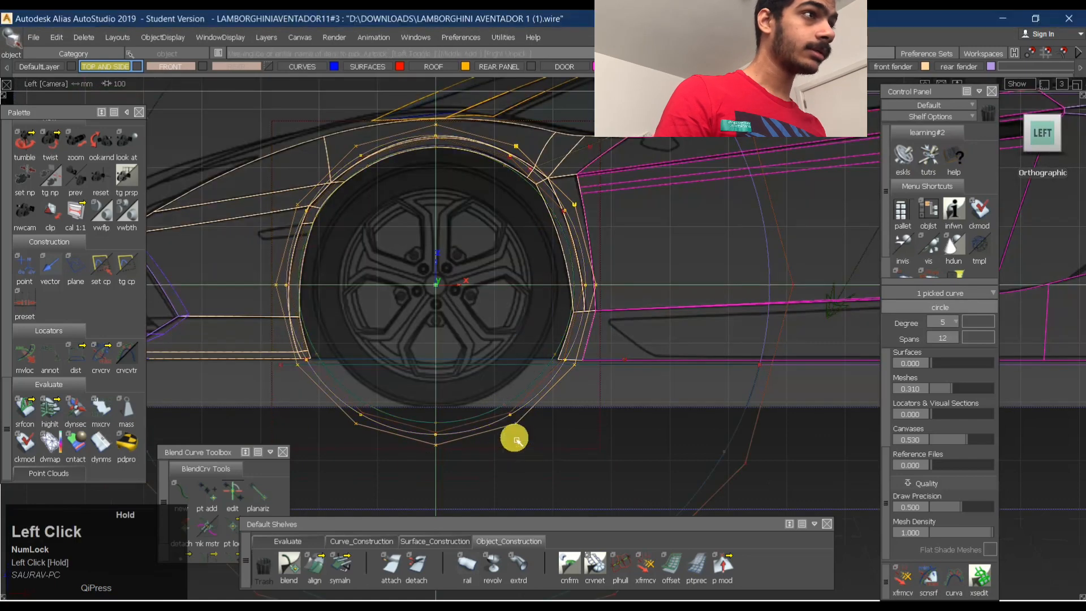
pyautogui.keyDown('ctrl'); pyautogui.keyDown('shift'); pyautogui.moveTo(641, 386); pyautogui.dragTo(662, 418, button='middle'); pyautogui.keyUp('shift'); pyautogui.keyUp('ctrl')
pyautogui.keyDown('shift'); pyautogui.moveTo(589, 447); pyautogui.dragTo(581, 415, button='right'); pyautogui.keyUp('shift')
pyautogui.hotkey('ctrl', 'z')
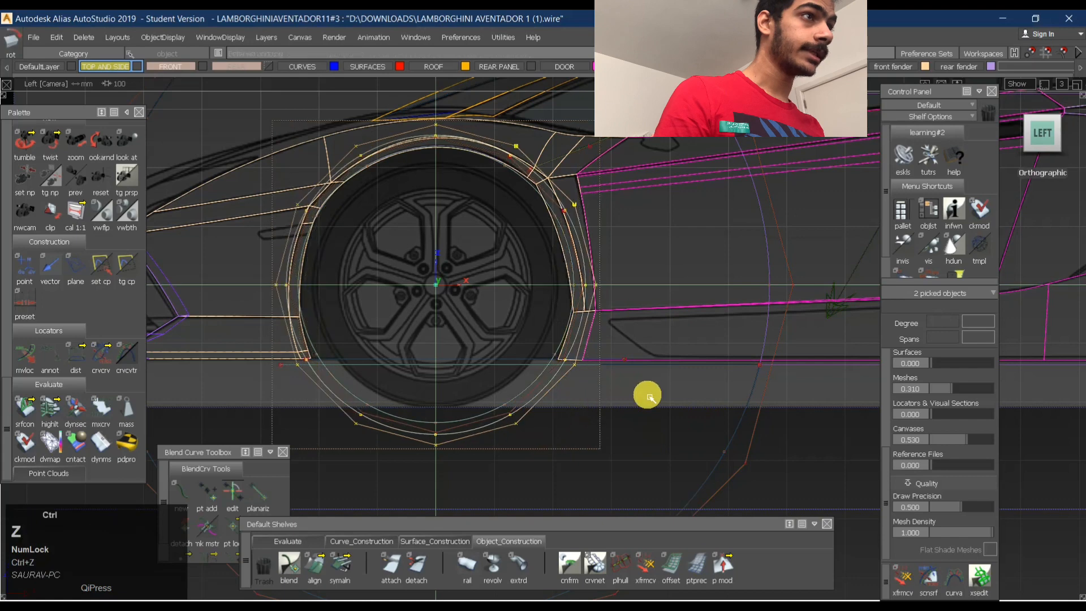
# - Rotate the selected circle and arch plane slightly about the wheel centre and clear the selection
pyautogui.moveTo(679, 391); pyautogui.dragTo(489, 493, button='middle')
pyautogui.moveTo(772, 389); pyautogui.dragTo(1080, 286, button='middle')
pyautogui.moveTo(695, 391); pyautogui.dragTo(815, 366, button='middle')
pyautogui.keyDown('ctrl'); pyautogui.keyDown('shift'); pyautogui.click(641, 275); pyautogui.keyUp('shift'); pyautogui.keyUp('ctrl')
pyautogui.keyDown('ctrl'); pyautogui.keyDown('shift'); pyautogui.moveTo(642, 427); pyautogui.dragTo(641, 276); pyautogui.keyUp('shift'); pyautogui.keyUp('ctrl')
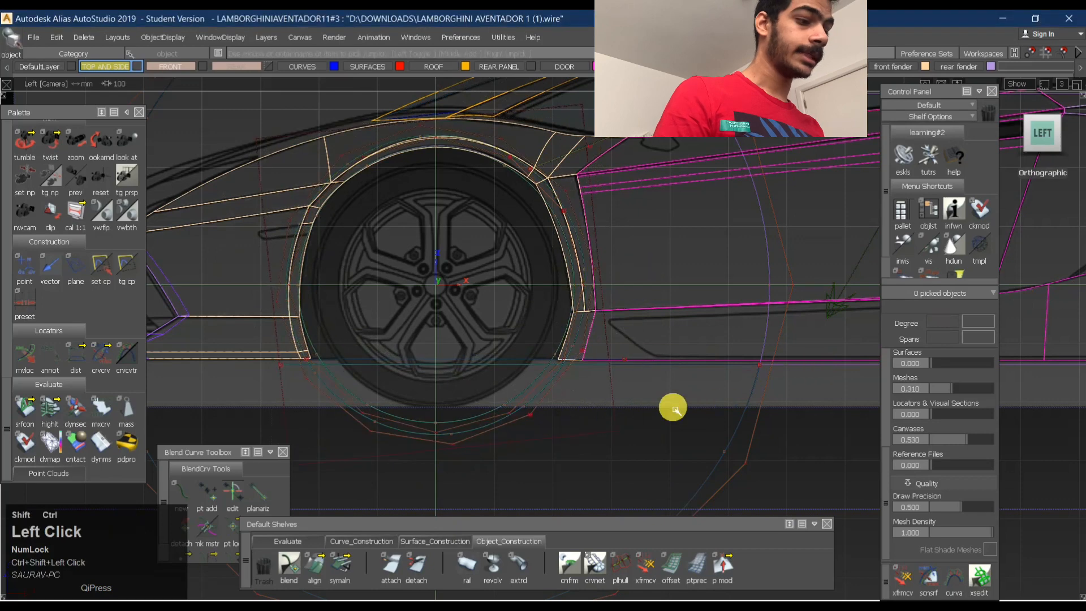
# - Select the rotated arch plane in the left view
pyautogui.click(570, 433)
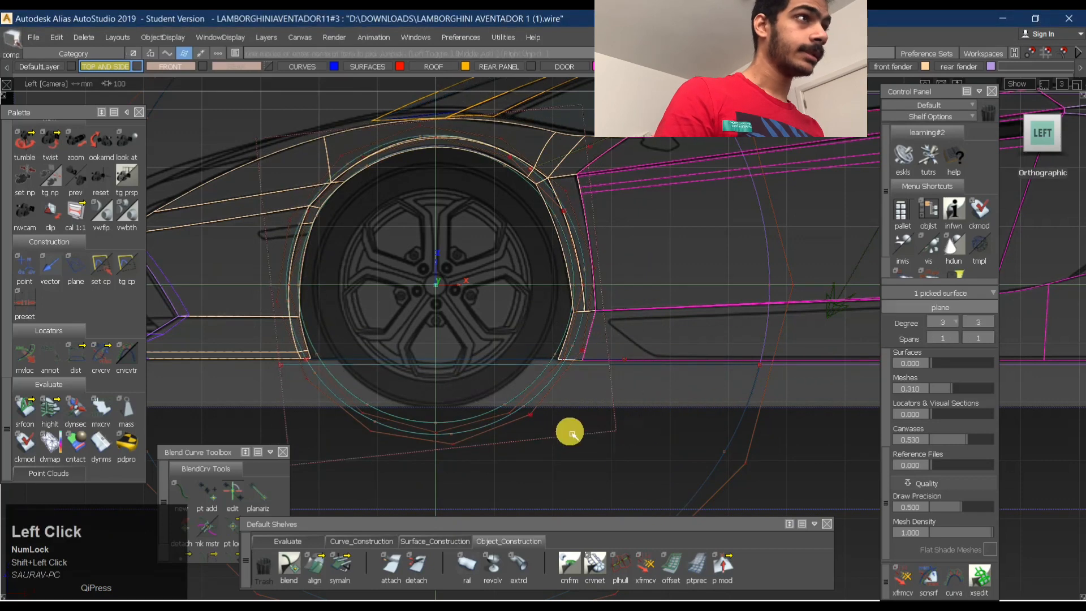
pyautogui.keyDown('ctrl'); pyautogui.keyDown('shift'); pyautogui.moveTo(722, 370); pyautogui.dragTo(539, 422); pyautogui.keyUp('shift'); pyautogui.keyUp('ctrl')
pyautogui.click(620, 408)
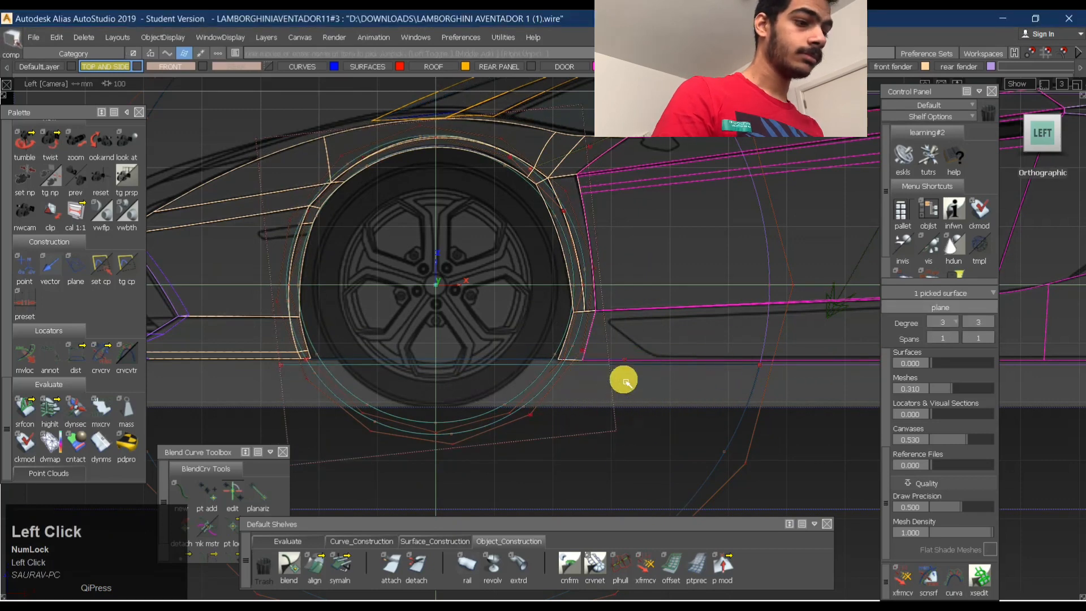
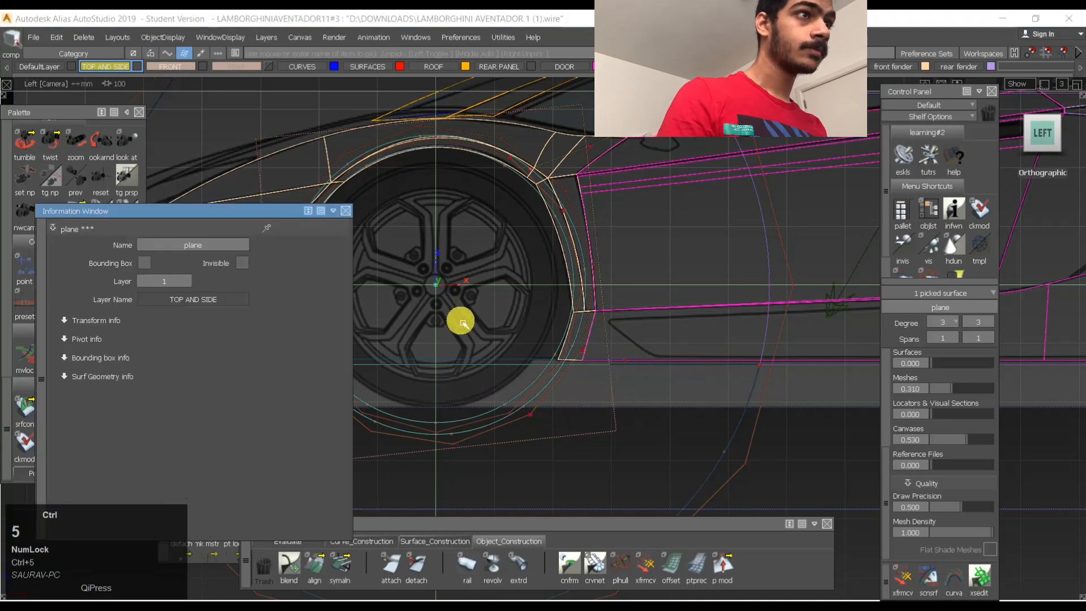
# - Set the arch plane's Y rotation to 90 degrees in its transform information
pyautogui.click(65, 321)
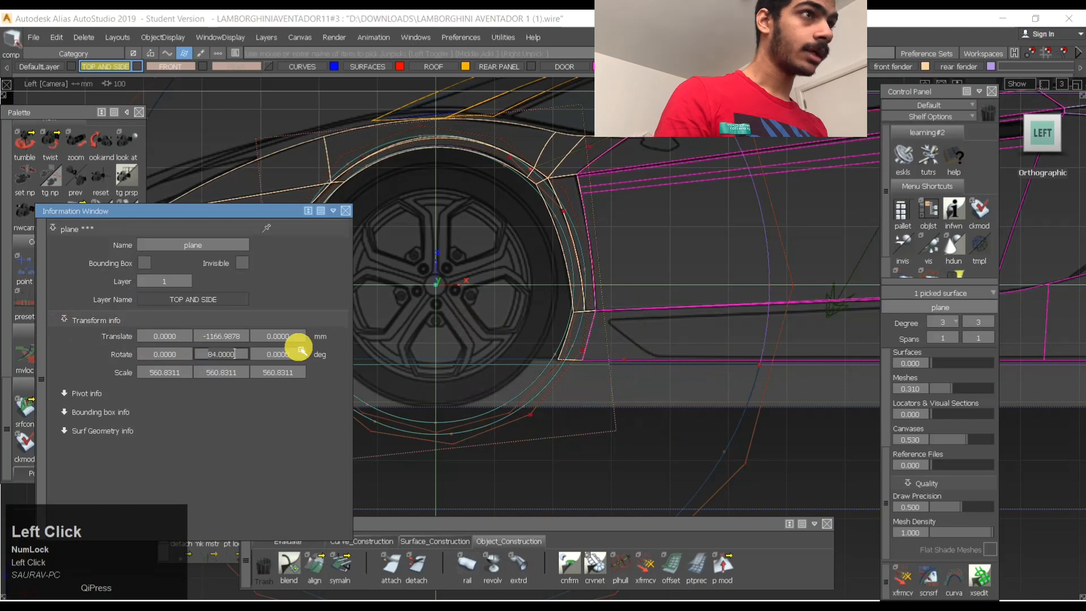
pyautogui.write('90')
pyautogui.press('Return')
pyautogui.click(346, 211)
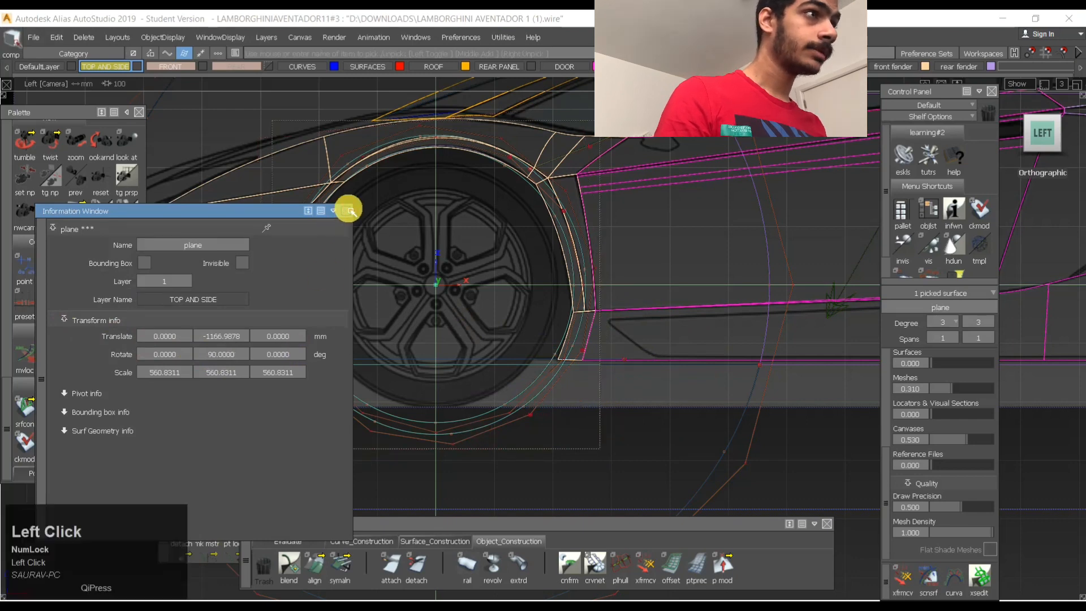
# - Isolate the arch plane in the perspective view by hiding all other geometry
pyautogui.keyDown('ctrl'); pyautogui.keyDown('shift'); pyautogui.moveTo(460, 199); pyautogui.dragTo(451, 296, button='right'); pyautogui.keyUp('shift'); pyautogui.keyUp('ctrl')
pyautogui.click(431, 394)
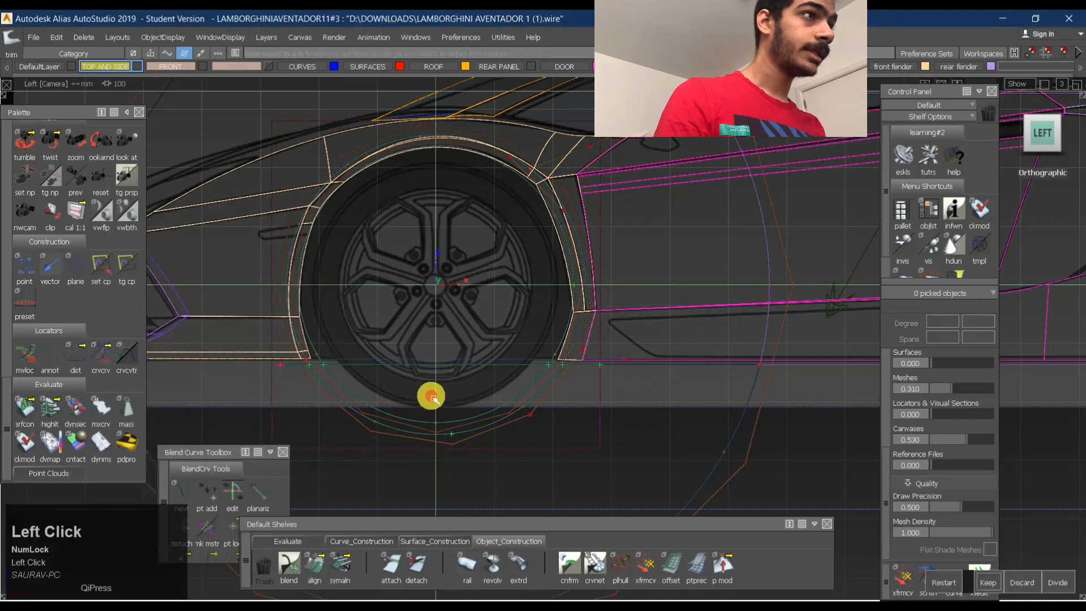
pyautogui.keyDown('alt'); pyautogui.keyDown('shift'); pyautogui.moveTo(616, 347); pyautogui.dragTo(683, 339, button='right'); pyautogui.keyUp('shift'); pyautogui.keyUp('alt')
pyautogui.keyDown('alt'); pyautogui.keyDown('shift'); pyautogui.moveTo(622, 354); pyautogui.dragTo(546, 377); pyautogui.keyUp('shift'); pyautogui.keyUp('alt')
pyautogui.keyDown('alt'); pyautogui.keyDown('shift'); pyautogui.moveTo(634, 378); pyautogui.dragTo(531, 390, button='right'); pyautogui.keyUp('shift'); pyautogui.keyUp('alt')
pyautogui.keyDown('ctrl'); pyautogui.keyDown('shift'); pyautogui.moveTo(569, 421); pyautogui.dragTo(571, 345); pyautogui.keyUp('shift'); pyautogui.keyUp('ctrl')
pyautogui.keyDown('alt'); pyautogui.keyDown('shift'); pyautogui.moveTo(532, 387); pyautogui.dragTo(602, 359, button='right'); pyautogui.keyUp('shift'); pyautogui.keyUp('alt')
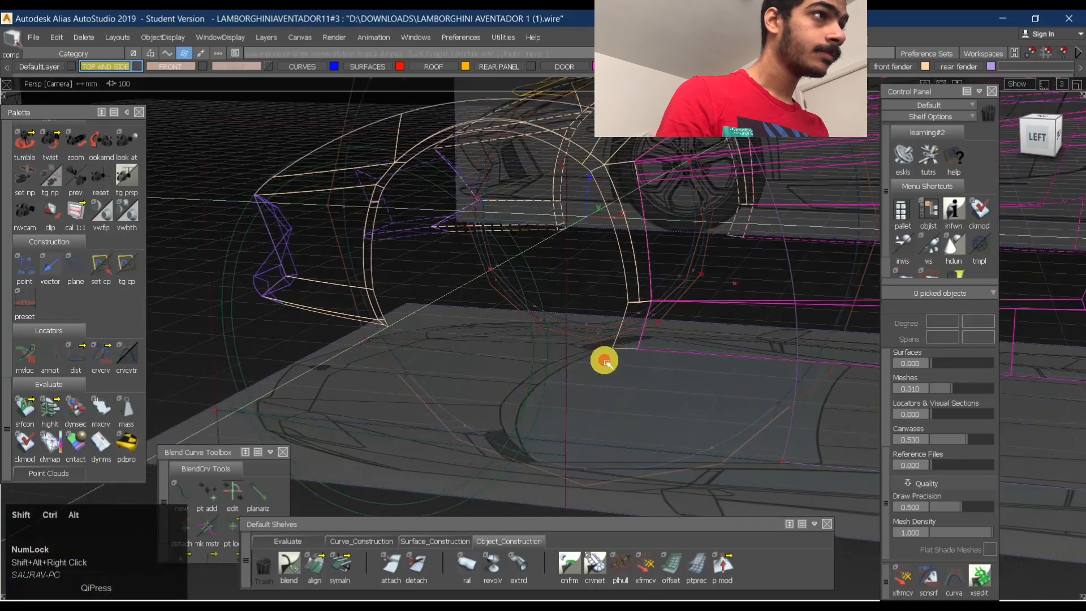
pyautogui.click(540, 354)
pyautogui.hotkey('ctrl', 'h')
# - Trim the arch plane, keeping only the strip between the two wheel arch circles above the baseline
pyautogui.keyDown('ctrl'); pyautogui.keyDown('shift'); pyautogui.moveTo(561, 309); pyautogui.dragTo(567, 392, button='right'); pyautogui.keyUp('shift'); pyautogui.keyUp('ctrl')
pyautogui.click(543, 377)
pyautogui.keyDown('alt'); pyautogui.keyDown('shift'); pyautogui.moveTo(500, 423); pyautogui.dragTo(579, 432); pyautogui.keyUp('shift'); pyautogui.keyUp('alt')
pyautogui.keyDown('alt'); pyautogui.keyDown('shift'); pyautogui.moveTo(579, 434); pyautogui.dragTo(560, 384, button='middle'); pyautogui.keyUp('shift'); pyautogui.keyUp('alt')
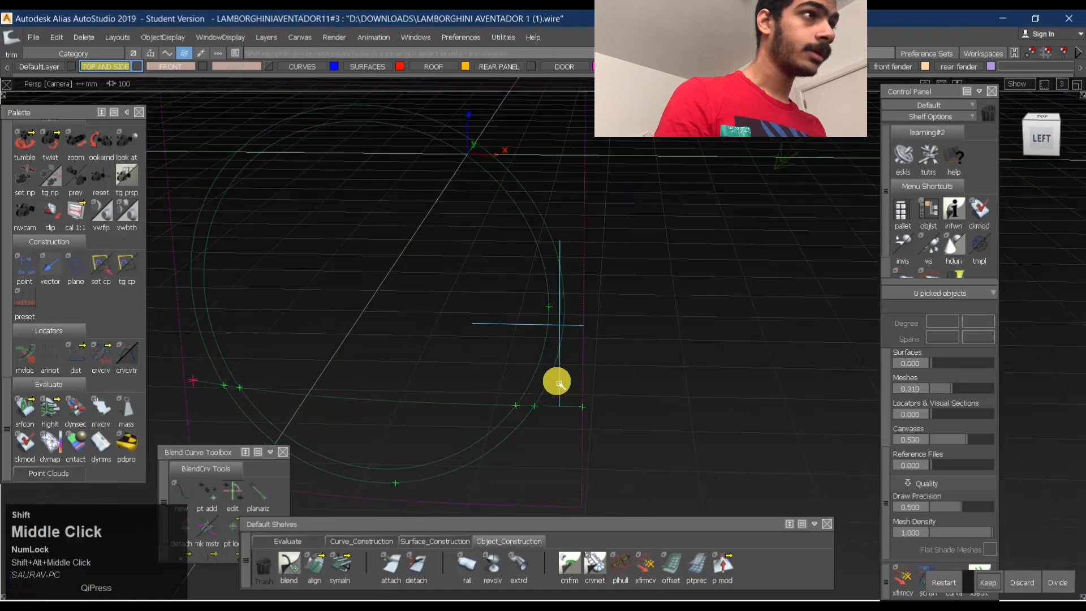
pyautogui.keyDown('ctrl'); pyautogui.keyDown('shift'); pyautogui.moveTo(546, 440); pyautogui.dragTo(692, 323); pyautogui.keyUp('shift'); pyautogui.keyUp('ctrl')
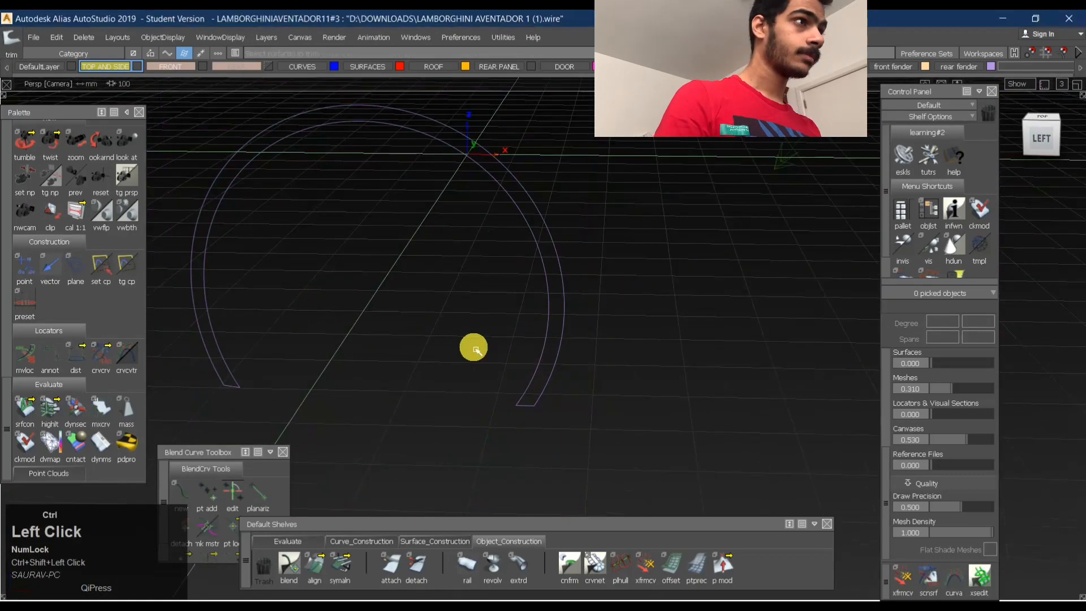
# - Show the hidden geometry and isolate the arch strip, the side surface behind it and the upper curve connecting them
pyautogui.hotkey('ctrl', 'j')
pyautogui.moveTo(498, 414)
pyautogui.keyDown('ctrl'); pyautogui.keyDown('shift'); pyautogui.mouseDown()
pyautogui.moveTo(647, 319)
pyautogui.moveTo(727, 368)
pyautogui.mouseUp(); pyautogui.keyUp('shift'); pyautogui.keyUp('ctrl')
pyautogui.keyDown('ctrl'); pyautogui.click(551, 284); pyautogui.keyUp('ctrl')
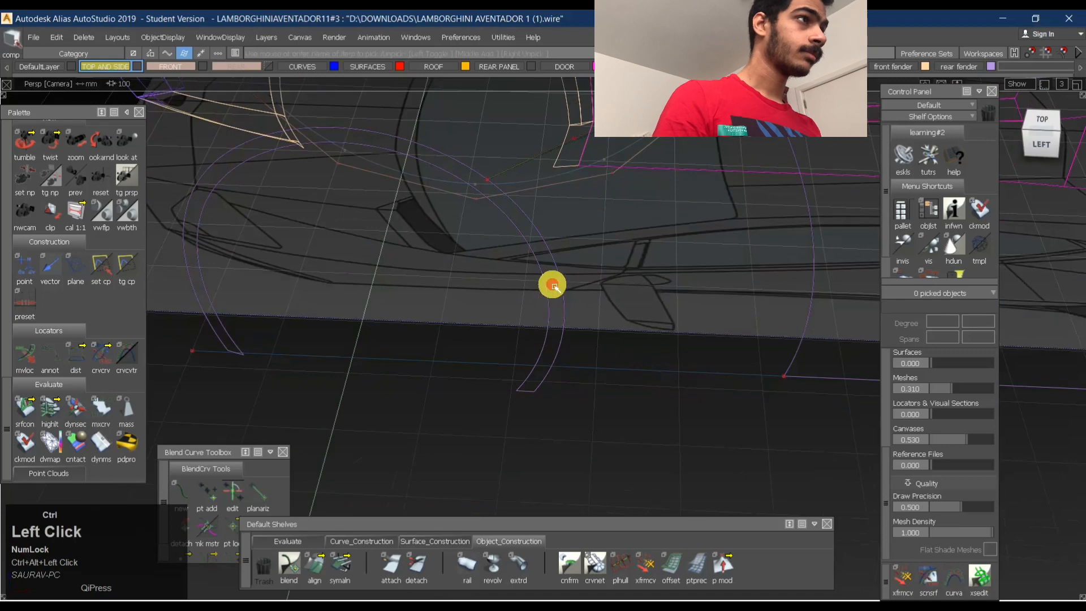
pyautogui.keyDown('ctrl'); pyautogui.click(815, 291); pyautogui.keyUp('ctrl')
pyautogui.keyDown('ctrl'); pyautogui.keyDown('shift'); pyautogui.moveTo(513, 198); pyautogui.dragTo(560, 160); pyautogui.keyUp('shift'); pyautogui.keyUp('ctrl')
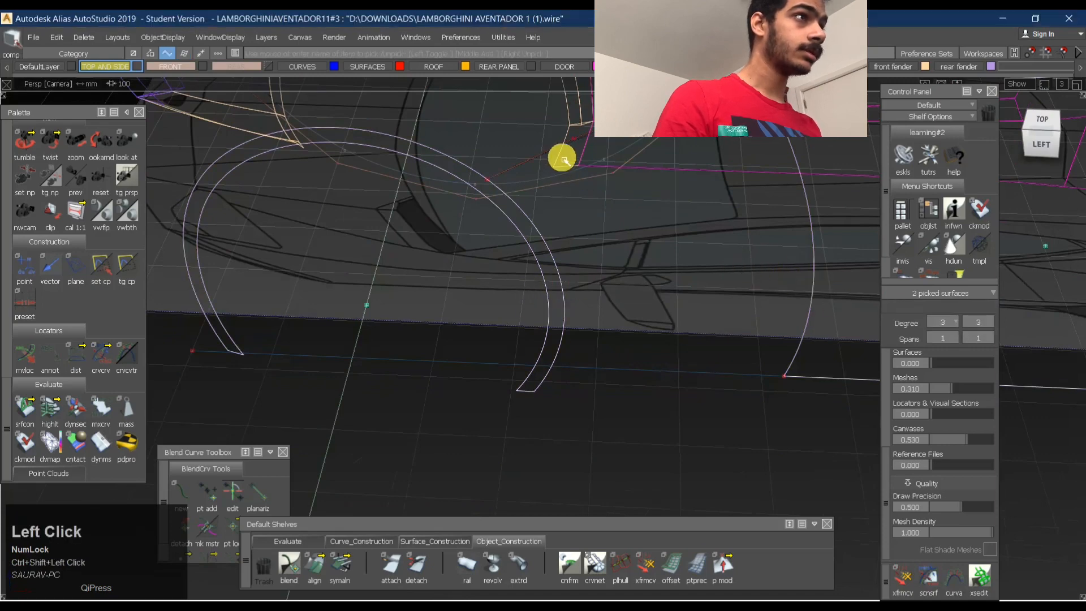
pyautogui.click(562, 153)
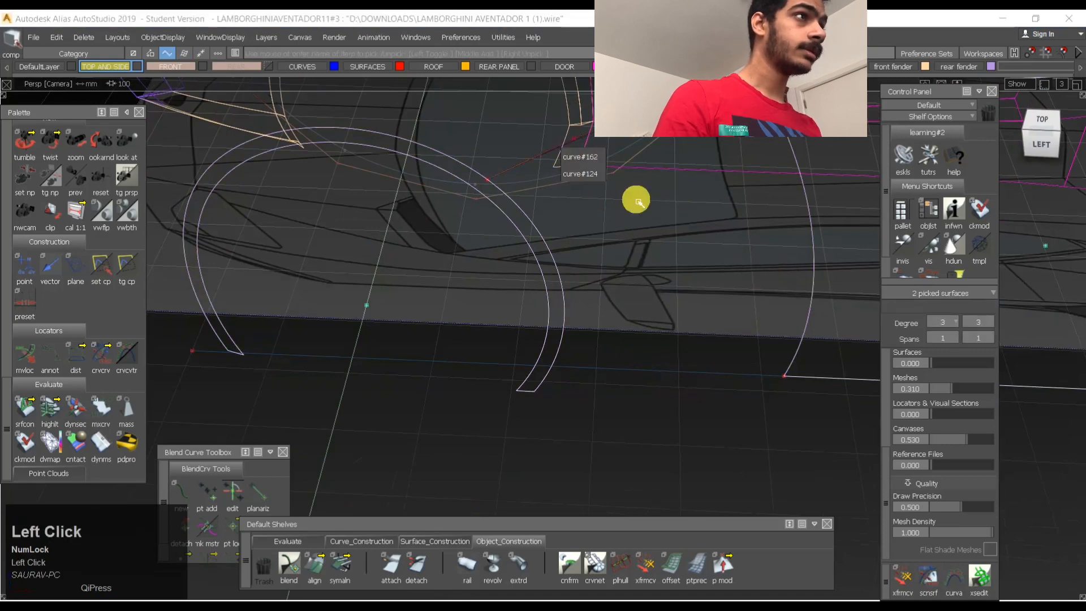
pyautogui.click(581, 160)
pyautogui.hotkey('ctrl', 'h')
# - Draw an edit-point curve from the arch strip's lower outer corner to the side surface's lower front corner
pyautogui.keyDown('ctrl'); pyautogui.keyDown('shift'); pyautogui.moveTo(637, 272); pyautogui.dragTo(633, 234); pyautogui.keyUp('shift'); pyautogui.keyUp('ctrl')
pyautogui.keyDown('ctrl'); pyautogui.keyDown('shift'); pyautogui.moveTo(633, 233); pyautogui.dragTo(628, 324); pyautogui.keyUp('shift'); pyautogui.keyUp('ctrl')
pyautogui.keyDown('ctrl'); pyautogui.keyDown('alt'); pyautogui.click(568, 373); pyautogui.keyUp('alt'); pyautogui.keyUp('ctrl')
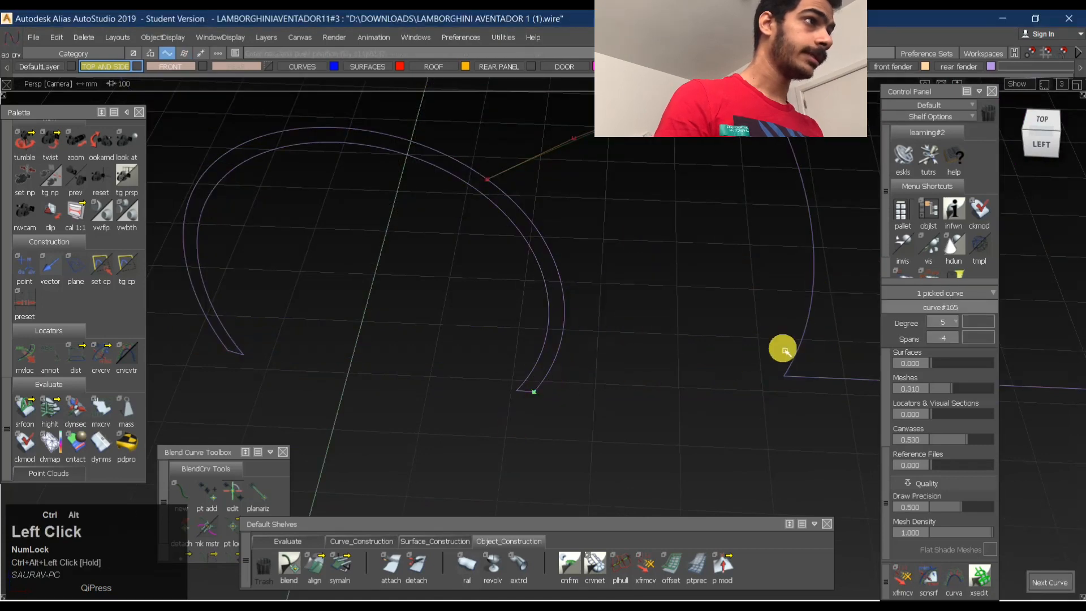
pyautogui.keyDown('ctrl'); pyautogui.keyDown('alt'); pyautogui.moveTo(803, 346); pyautogui.dragTo(760, 420); pyautogui.keyUp('alt'); pyautogui.keyUp('ctrl')
pyautogui.keyDown('ctrl'); pyautogui.keyDown('shift'); pyautogui.moveTo(570, 395); pyautogui.dragTo(684, 387); pyautogui.keyUp('shift'); pyautogui.keyUp('ctrl')
# - Set the new lower curve's degree to 3 and clear the selection
pyautogui.click(639, 385)
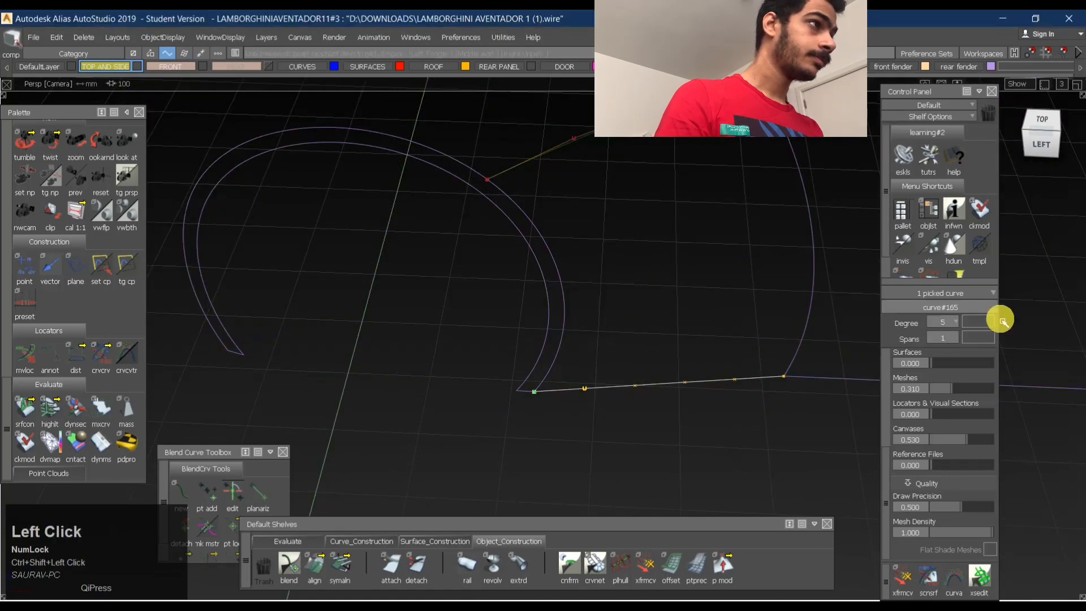
pyautogui.moveTo(956, 323); pyautogui.dragTo(948, 409)
pyautogui.press('space')
pyautogui.keyDown('ctrl'); pyautogui.keyDown('shift'); pyautogui.moveTo(635, 436); pyautogui.dragTo(635, 399); pyautogui.keyUp('shift'); pyautogui.keyUp('ctrl')
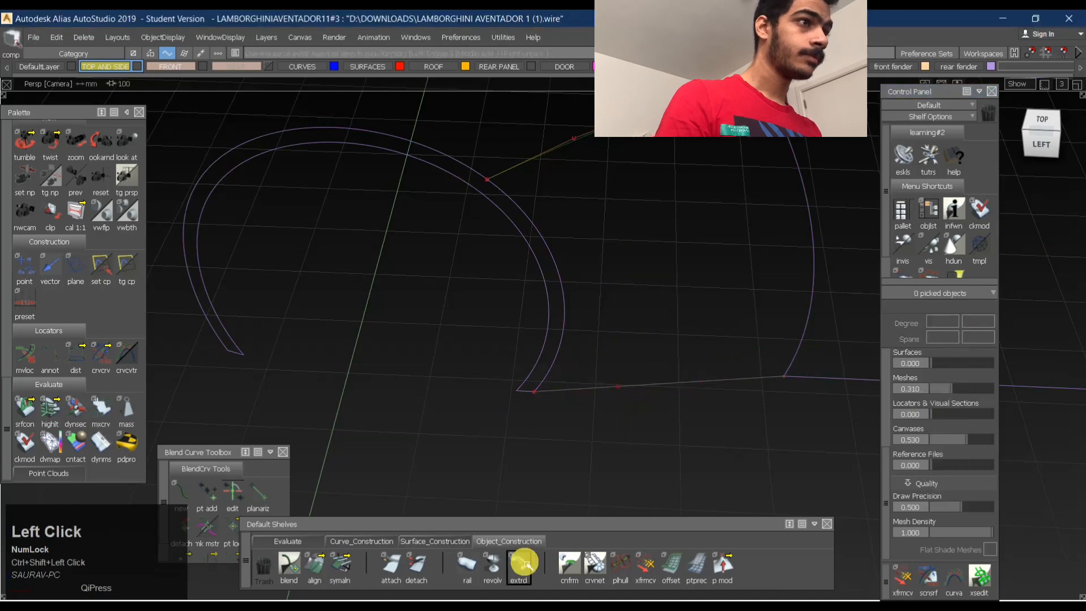
# - Align the lower curve's rear end to the side surface's lower edge with G2 continuity
pyautogui.click(325, 571)
pyautogui.click(326, 572)
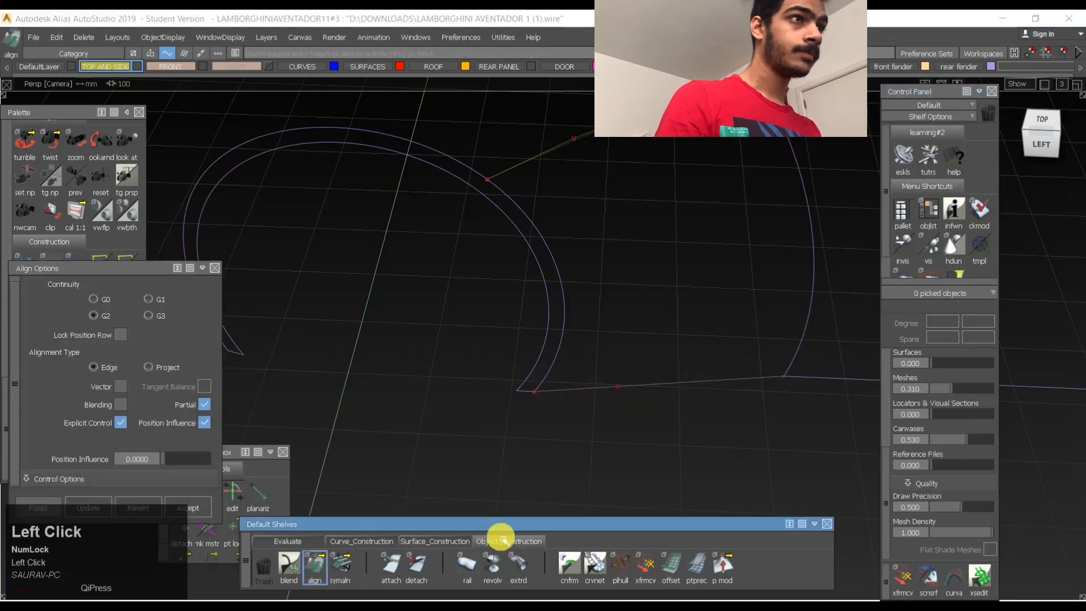
pyautogui.click(769, 380)
pyautogui.click(803, 379)
pyautogui.keyDown('ctrl'); pyautogui.keyDown('shift'); pyautogui.moveTo(721, 392); pyautogui.dragTo(721, 356); pyautogui.keyUp('shift'); pyautogui.keyUp('ctrl')
pyautogui.keyDown('ctrl'); pyautogui.keyDown('shift'); pyautogui.moveTo(806, 325); pyautogui.dragTo(659, 333, button='right'); pyautogui.keyUp('shift'); pyautogui.keyUp('ctrl')
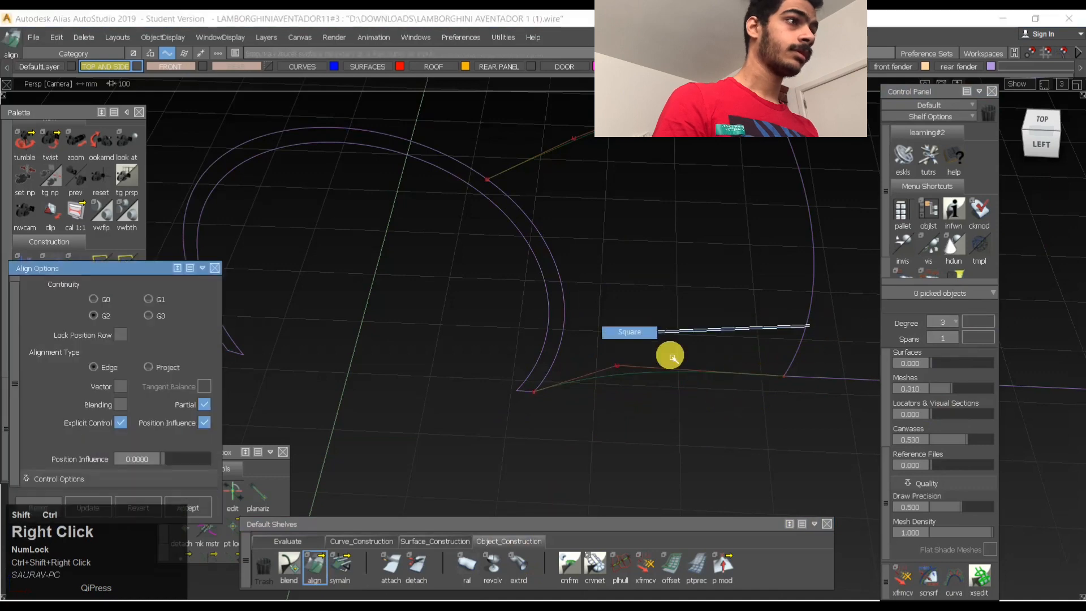
pyautogui.keyDown('ctrl'); pyautogui.keyDown('shift'); pyautogui.moveTo(797, 354); pyautogui.dragTo(664, 371, button='right'); pyautogui.keyUp('shift'); pyautogui.keyUp('ctrl')
# - Try the U/V alignment type on the lower curve and revert its alignment
pyautogui.click(685, 371)
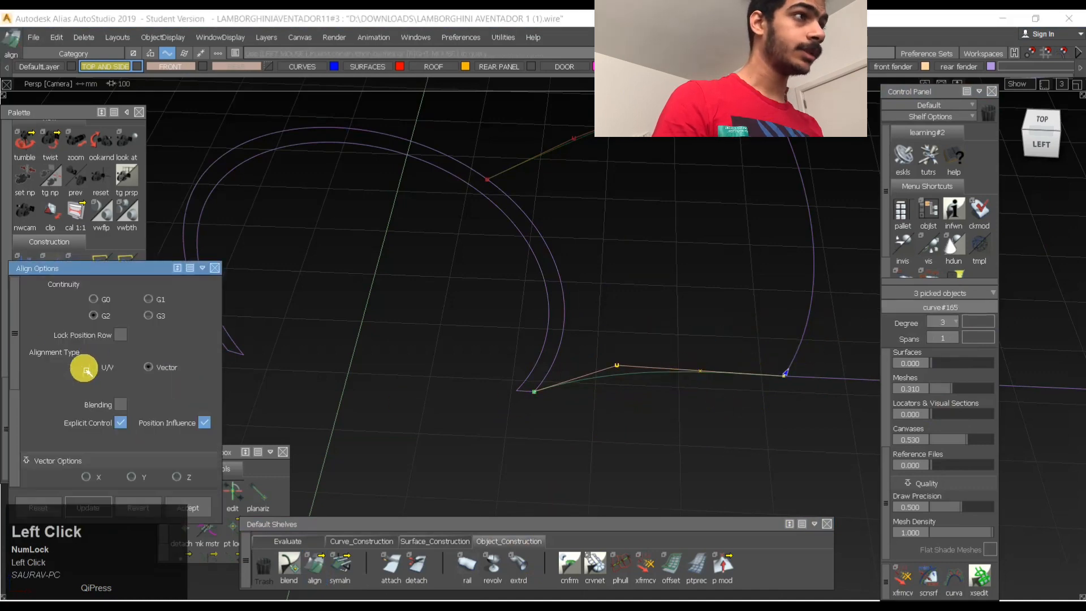
pyautogui.click(86, 371)
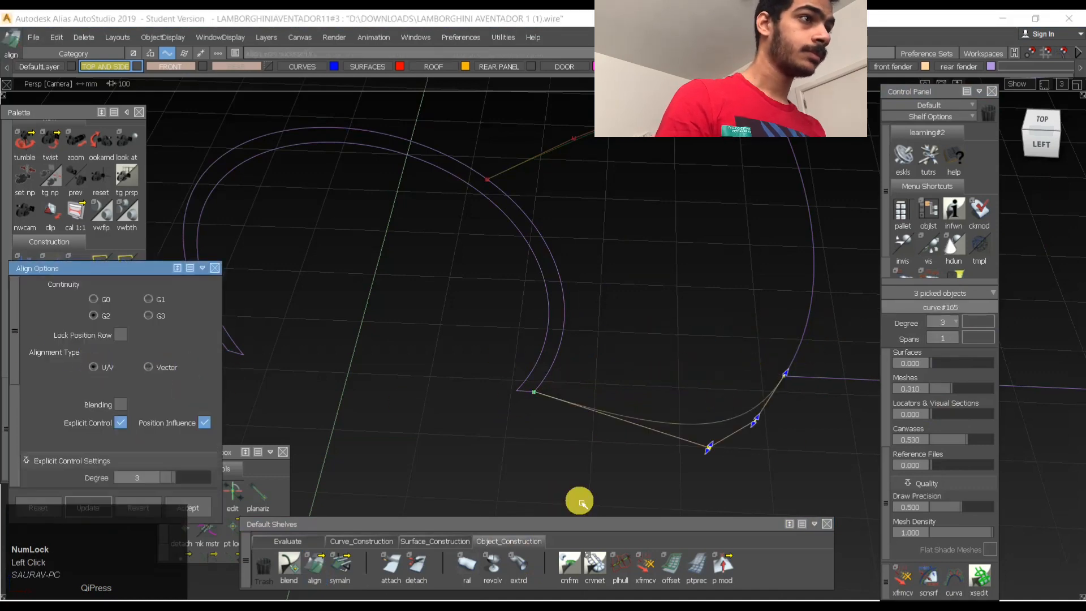
pyautogui.scroll(-2, 170, 452)
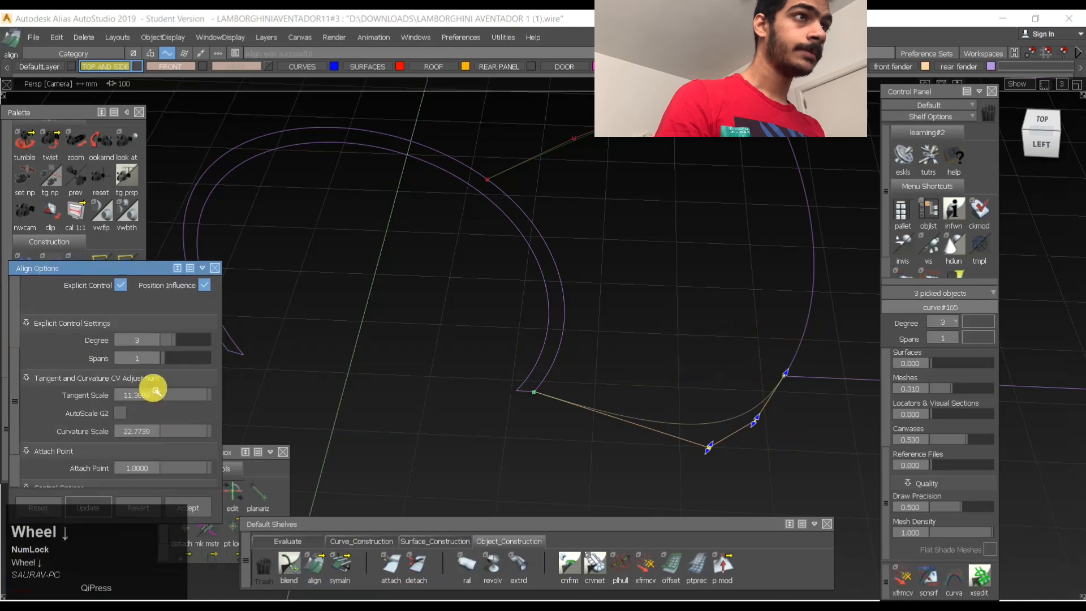
pyautogui.scroll(2, 155, 387)
pyautogui.scroll(-4, 158, 383)
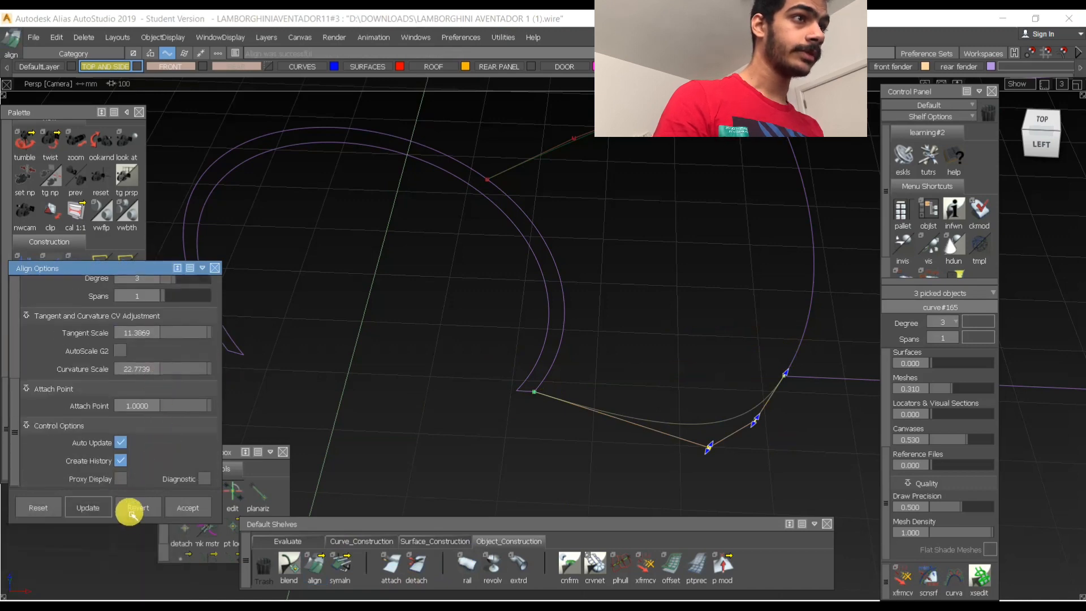
pyautogui.click(131, 513)
# - Realign the lower curve's rear end to the side surface's lower edge with G2 continuity and edge alignment
pyautogui.moveTo(129, 264); pyautogui.dragTo(189, 220)
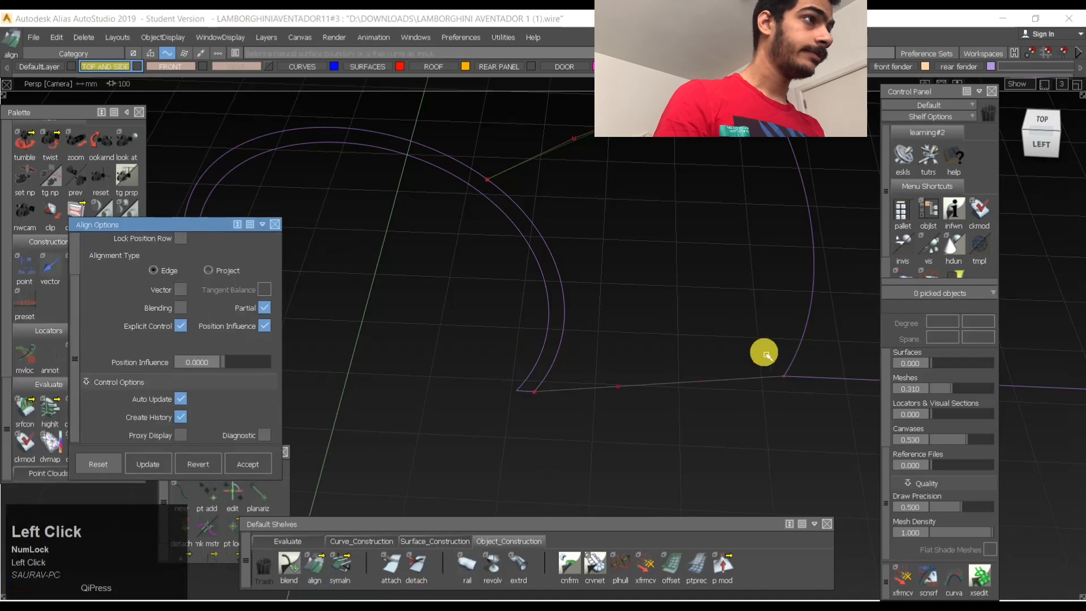
pyautogui.click(781, 381)
pyautogui.click(809, 378)
pyautogui.keyDown('ctrl'); pyautogui.keyDown('shift'); pyautogui.moveTo(788, 379); pyautogui.dragTo(768, 379); pyautogui.keyUp('shift'); pyautogui.keyUp('ctrl')
pyautogui.keyDown('ctrl'); pyautogui.keyDown('shift'); pyautogui.moveTo(701, 365); pyautogui.dragTo(647, 351, button='right'); pyautogui.keyUp('shift'); pyautogui.keyUp('ctrl')
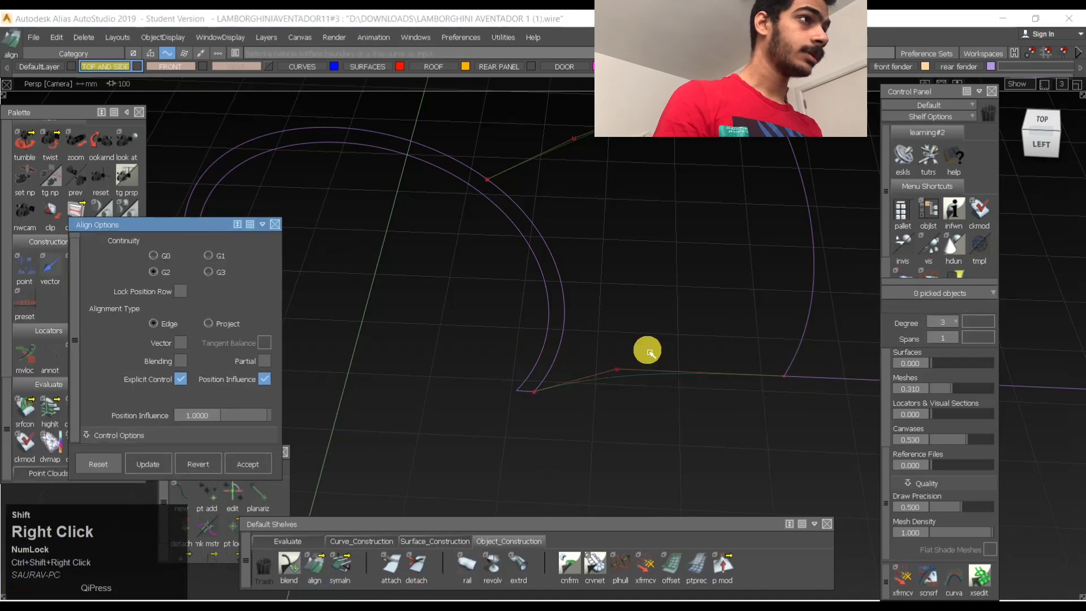
pyautogui.click(739, 320)
# - Try to build a Square surface from the lower curve, the arch strip's outer edge and the upper curve
pyautogui.keyDown('ctrl'); pyautogui.keyDown('shift'); pyautogui.moveTo(710, 405); pyautogui.dragTo(814, 373, button='right'); pyautogui.keyUp('shift'); pyautogui.keyUp('ctrl')
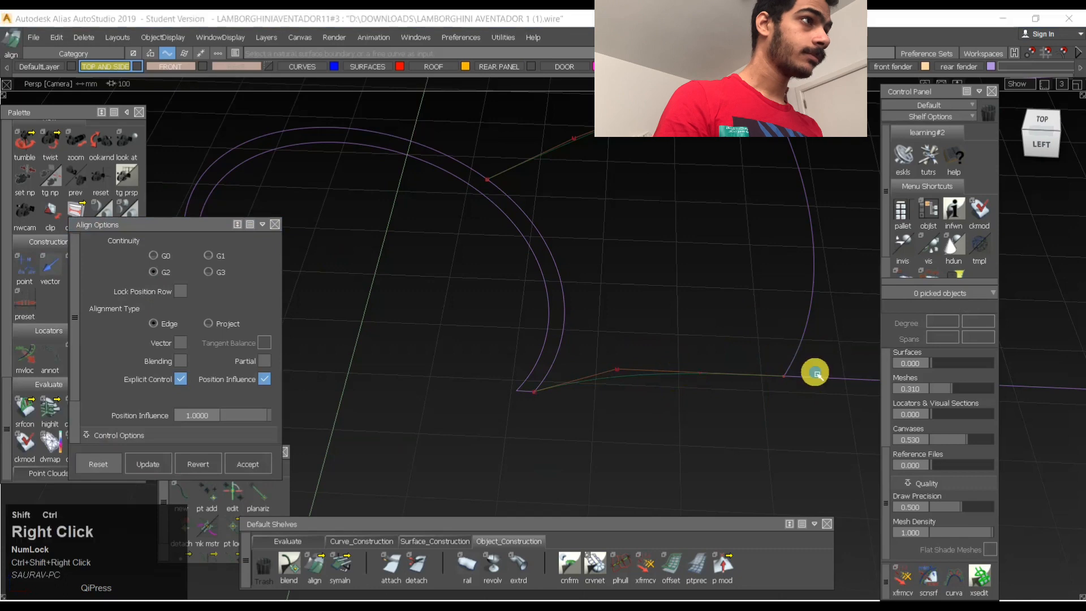
pyautogui.click(738, 373)
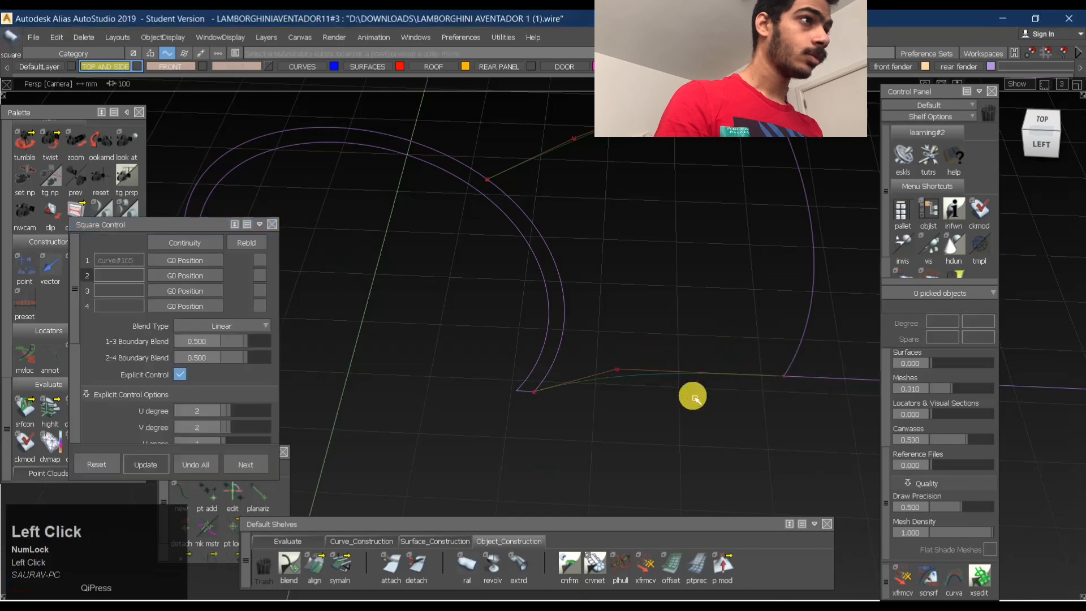
pyautogui.click(579, 279)
pyautogui.keyDown('alt'); pyautogui.keyDown('shift'); pyautogui.moveTo(716, 162); pyautogui.dragTo(655, 190, button='middle'); pyautogui.keyUp('shift'); pyautogui.keyUp('alt')
pyautogui.keyDown('alt'); pyautogui.keyDown('shift'); pyautogui.moveTo(655, 189); pyautogui.dragTo(528, 261); pyautogui.keyUp('shift'); pyautogui.keyUp('alt')
pyautogui.keyDown('alt'); pyautogui.keyDown('shift'); pyautogui.moveTo(408, 282); pyautogui.dragTo(449, 266, button='right'); pyautogui.keyUp('shift'); pyautogui.keyUp('alt')
pyautogui.keyDown('ctrl'); pyautogui.keyDown('shift'); pyautogui.moveTo(447, 273); pyautogui.dragTo(425, 402); pyautogui.keyUp('shift'); pyautogui.keyUp('ctrl')
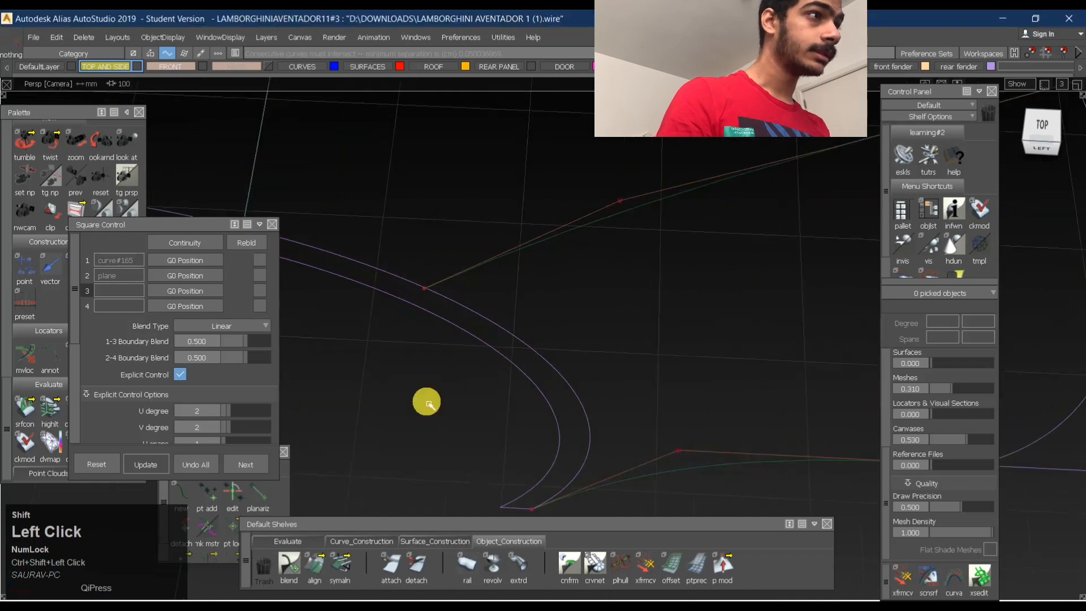
# - Move the upper curve's front end CV onto the arch strip's outer edge in the left view
pyautogui.click(416, 566)
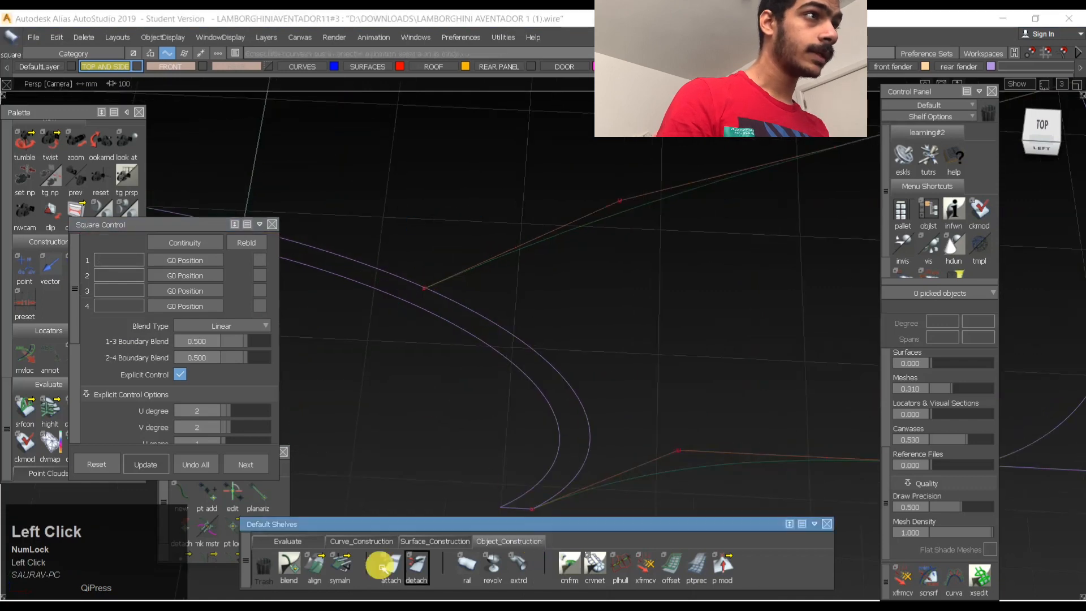
pyautogui.click(432, 287)
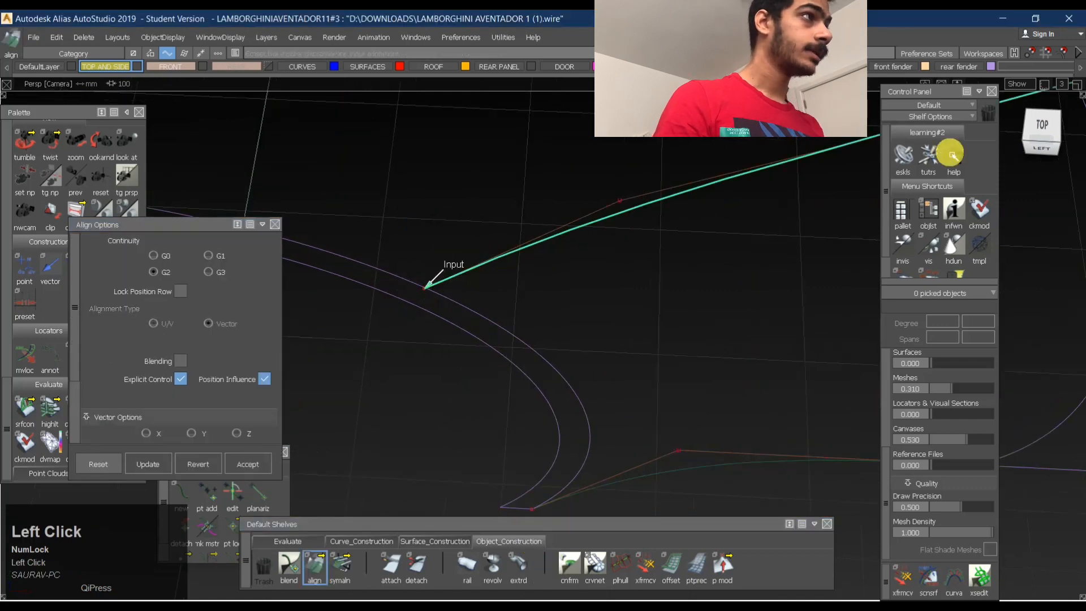
pyautogui.click(1044, 150)
pyautogui.keyDown('ctrl'); pyautogui.keyDown('shift'); pyautogui.moveTo(453, 321); pyautogui.dragTo(460, 251); pyautogui.keyUp('shift'); pyautogui.keyUp('ctrl')
pyautogui.moveTo(417, 308)
pyautogui.keyDown('ctrl'); pyautogui.keyDown('shift'); pyautogui.mouseDown()
pyautogui.moveTo(443, 295)
pyautogui.moveTo(427, 300)
pyautogui.mouseUp(); pyautogui.keyUp('shift'); pyautogui.keyUp('ctrl')
pyautogui.click(425, 293)
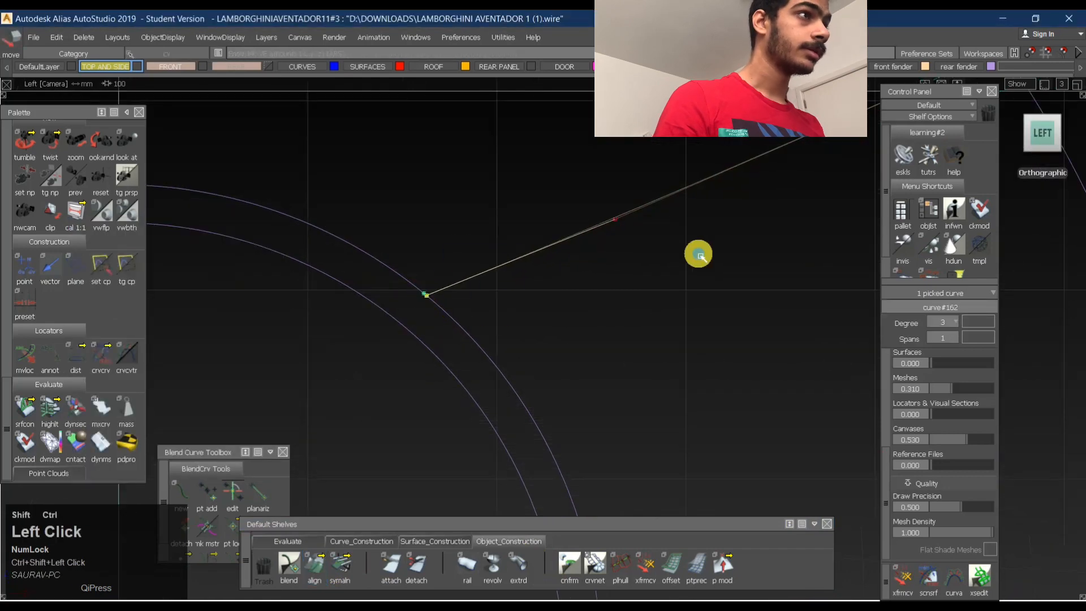
pyautogui.keyDown('ctrl'); pyautogui.keyDown('shift'); pyautogui.moveTo(700, 254); pyautogui.dragTo(699, 195); pyautogui.keyUp('shift'); pyautogui.keyUp('ctrl')
# - Try a Square surface using the arch strip's outer edge, the upper curve and the side surface's front edge
pyautogui.keyDown('ctrl'); pyautogui.keyDown('shift'); pyautogui.moveTo(515, 229); pyautogui.dragTo(557, 322); pyautogui.keyUp('shift'); pyautogui.keyUp('ctrl')
pyautogui.click(490, 365)
pyautogui.click(511, 260)
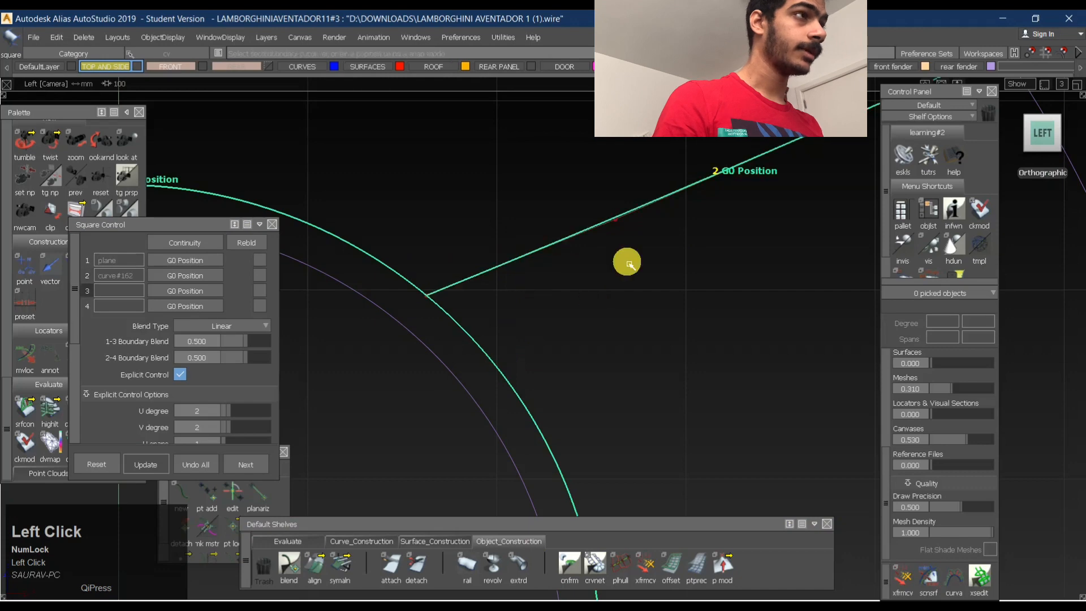
pyautogui.keyDown('alt'); pyautogui.keyDown('shift'); pyautogui.moveTo(626, 260); pyautogui.dragTo(545, 311, button='right'); pyautogui.keyUp('shift'); pyautogui.keyUp('alt')
pyautogui.keyDown('alt'); pyautogui.keyDown('shift'); pyautogui.moveTo(545, 311); pyautogui.dragTo(711, 345); pyautogui.keyUp('shift'); pyautogui.keyUp('alt')
pyautogui.keyDown('alt'); pyautogui.keyDown('shift'); pyautogui.moveTo(710, 345); pyautogui.dragTo(626, 266, button='middle'); pyautogui.keyUp('shift'); pyautogui.keyUp('alt')
pyautogui.click(626, 266)
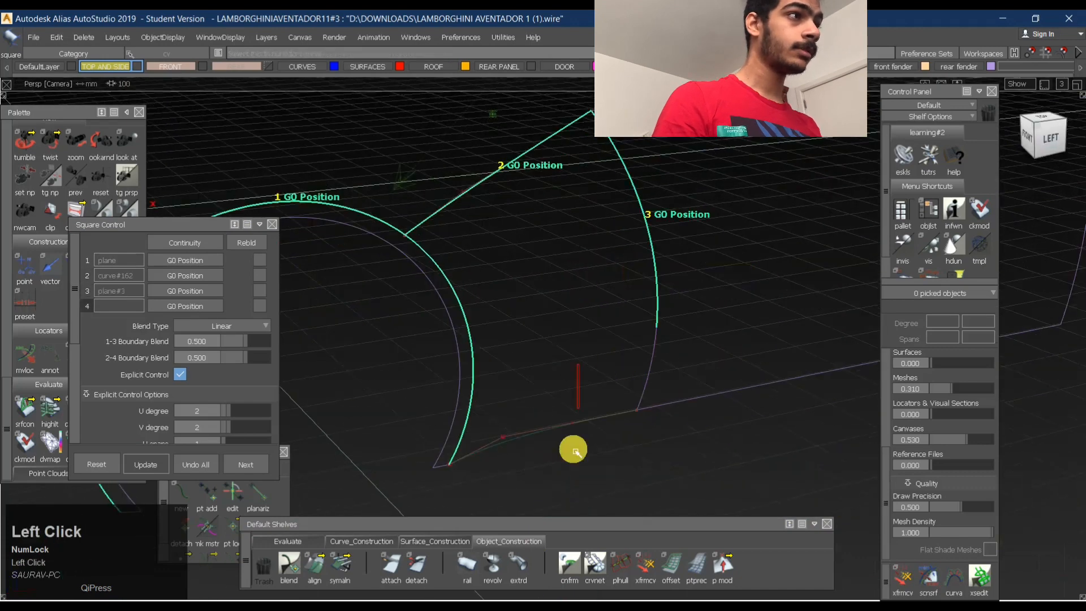
pyautogui.keyDown('ctrl'); pyautogui.keyDown('shift'); pyautogui.moveTo(655, 331); pyautogui.dragTo(658, 399); pyautogui.keyUp('shift'); pyautogui.keyUp('ctrl')
pyautogui.click(659, 278)
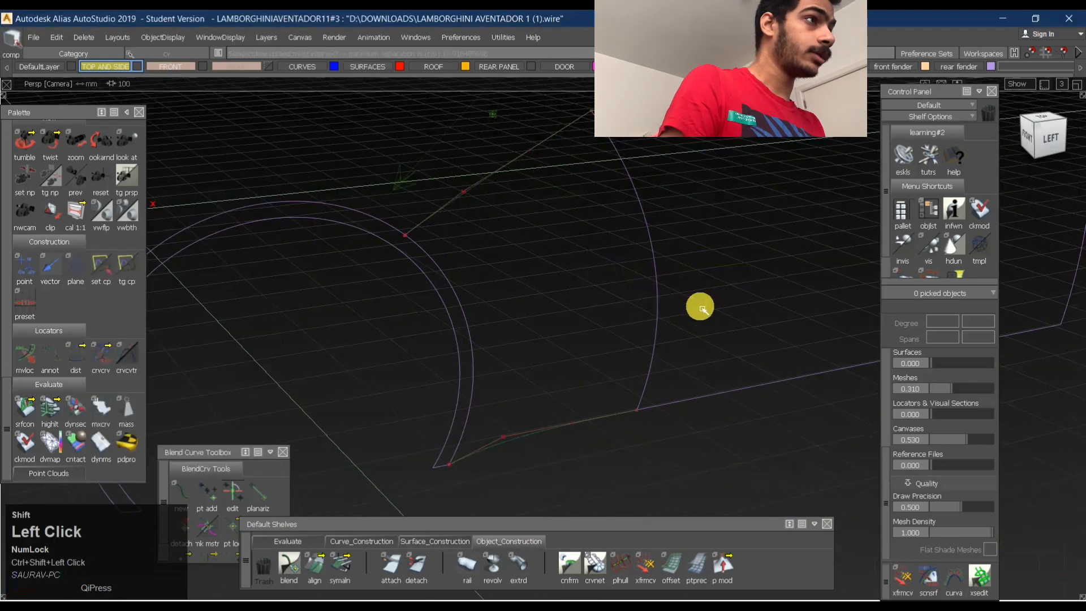
# - Untrim the side surface behind the wheel arch and clear the selection
pyautogui.keyDown('ctrl'); pyautogui.keyDown('shift'); pyautogui.moveTo(722, 232); pyautogui.dragTo(722, 325, button='right'); pyautogui.keyUp('shift'); pyautogui.keyUp('ctrl')
pyautogui.keyDown('ctrl'); pyautogui.keyDown('shift'); pyautogui.moveTo(694, 383); pyautogui.dragTo(684, 251); pyautogui.keyUp('shift'); pyautogui.keyUp('ctrl')
pyautogui.keyDown('ctrl'); pyautogui.keyDown('shift'); pyautogui.moveTo(754, 271); pyautogui.dragTo(745, 357); pyautogui.keyUp('shift'); pyautogui.keyUp('ctrl')
pyautogui.click(664, 285)
pyautogui.click(664, 285)
pyautogui.click(658, 295)
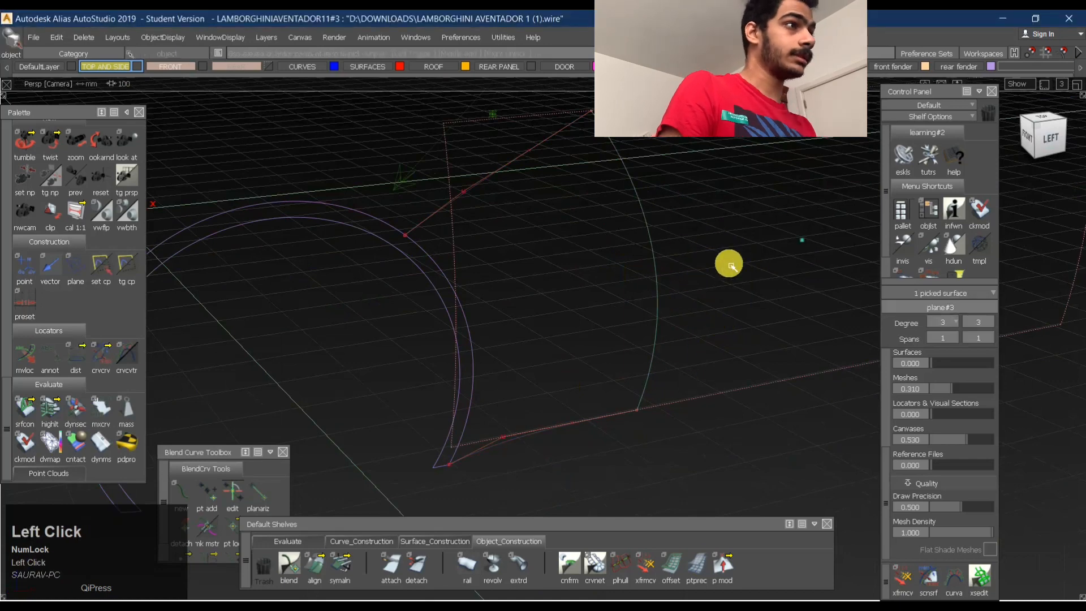
pyautogui.click(715, 249)
# - Attach the segments of the side surface's front trim curve, accepting removal of the construction history
pyautogui.click(323, 566)
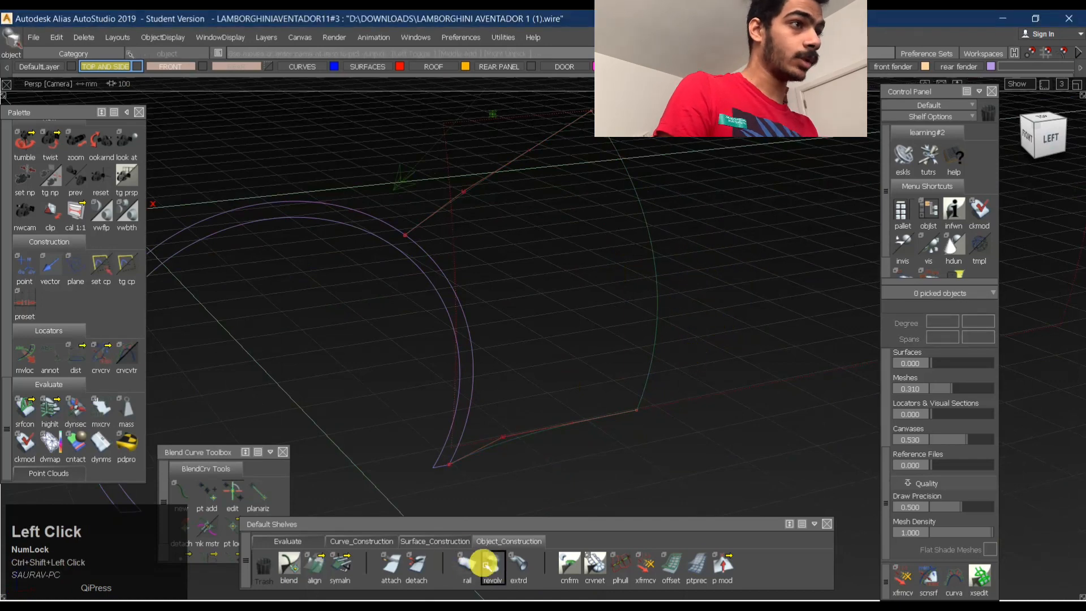
pyautogui.click(391, 564)
pyautogui.click(653, 266)
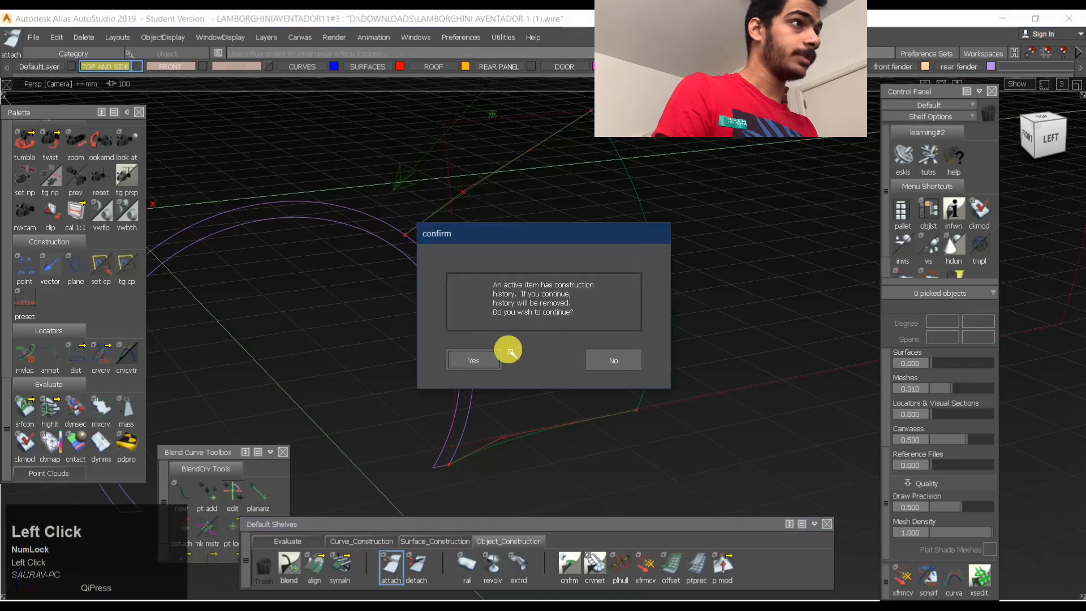
pyautogui.click(490, 357)
# - Trim the side surface again, keeping the region behind its front trim curve
pyautogui.keyDown('ctrl'); pyautogui.keyDown('shift'); pyautogui.moveTo(706, 237); pyautogui.dragTo(701, 319, button='right'); pyautogui.keyUp('shift'); pyautogui.keyUp('ctrl')
pyautogui.click(704, 304)
pyautogui.click(981, 583)
# - Build a Square surface with G0 boundaries from the side surface's front edge, upper curve, arch strip's outer edge and lower curve
pyautogui.keyDown('ctrl'); pyautogui.keyDown('shift'); pyautogui.moveTo(623, 257); pyautogui.dragTo(601, 226, button='right'); pyautogui.keyUp('shift'); pyautogui.keyUp('ctrl')
pyautogui.keyDown('shift'); pyautogui.click(735, 237); pyautogui.keyUp('shift')
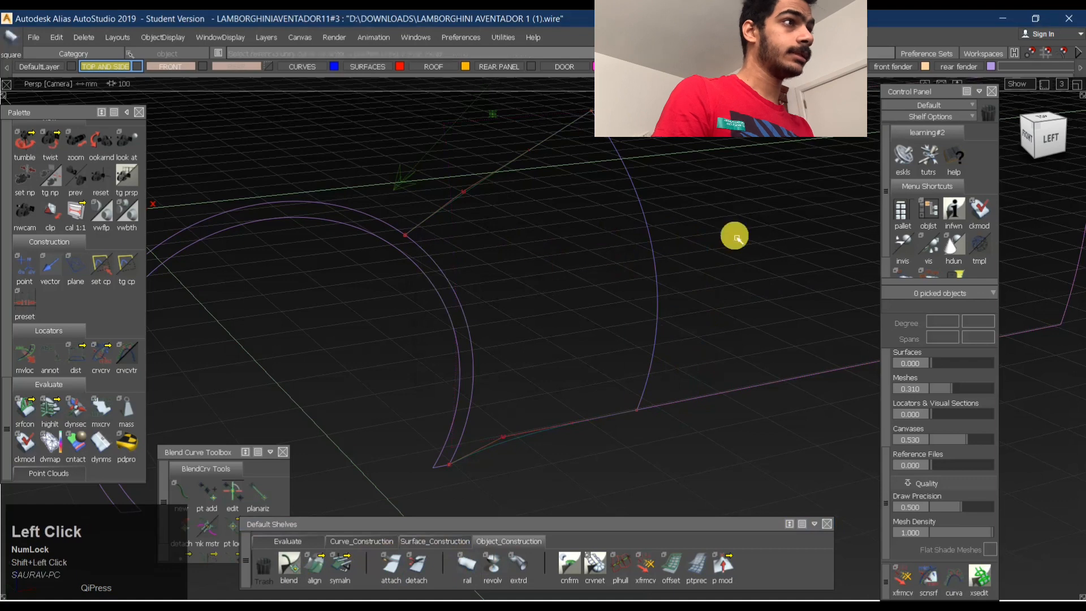
pyautogui.keyDown('ctrl'); pyautogui.keyDown('shift'); pyautogui.moveTo(640, 292); pyautogui.dragTo(607, 254, button='right'); pyautogui.keyUp('shift'); pyautogui.keyUp('ctrl')
pyautogui.keyDown('shift'); pyautogui.click(653, 254); pyautogui.keyUp('shift')
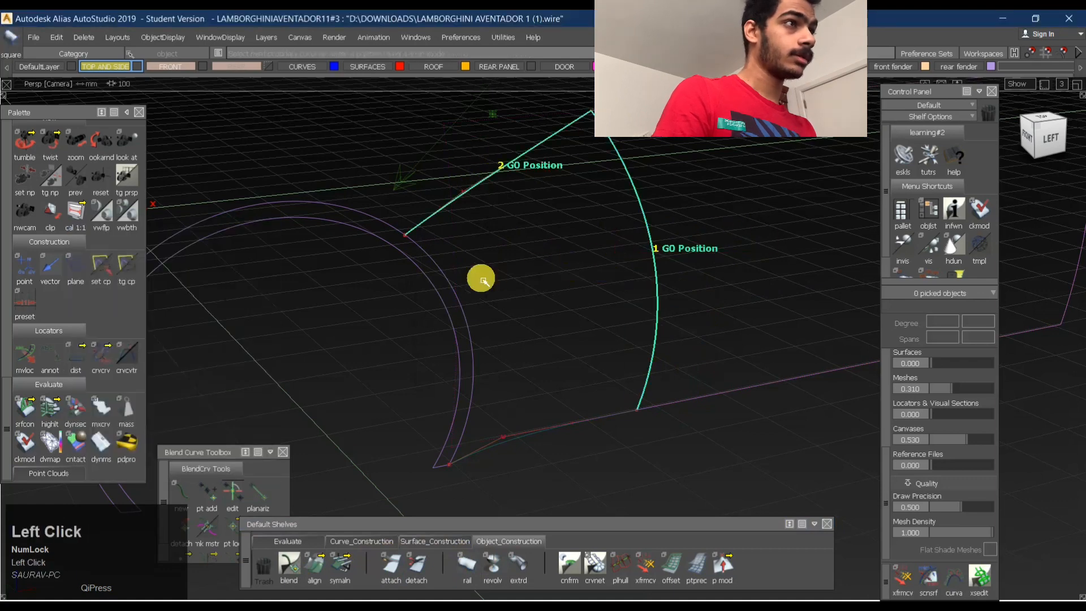
pyautogui.click(456, 306)
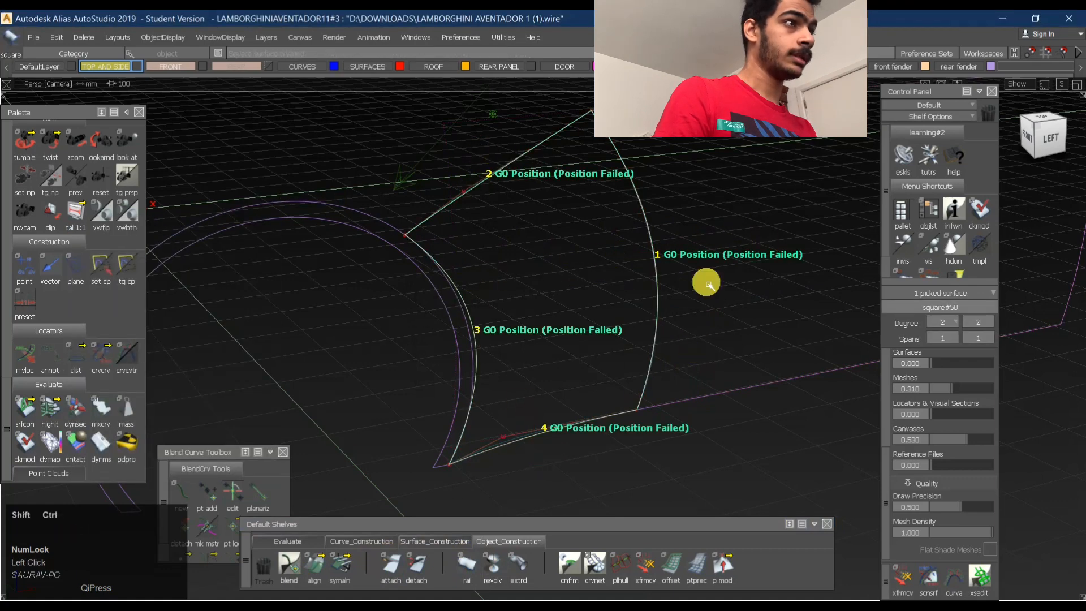
# - Set the Square surface's explicit control to U degree 5 and V degree 3
pyautogui.keyDown('ctrl'); pyautogui.keyDown('shift'); pyautogui.moveTo(706, 283); pyautogui.dragTo(770, 281, button='right'); pyautogui.keyUp('shift'); pyautogui.keyUp('ctrl')
pyautogui.click(568, 303)
pyautogui.keyDown('alt'); pyautogui.keyDown('shift'); pyautogui.moveTo(624, 329); pyautogui.dragTo(490, 356); pyautogui.keyUp('shift'); pyautogui.keyUp('alt')
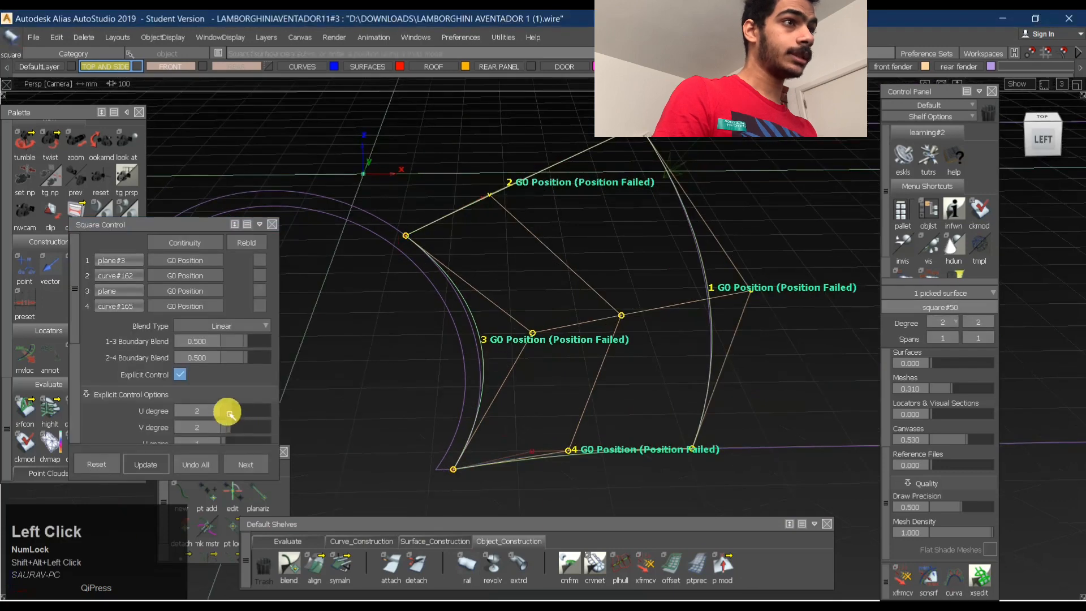
pyautogui.moveTo(226, 413); pyautogui.dragTo(237, 430)
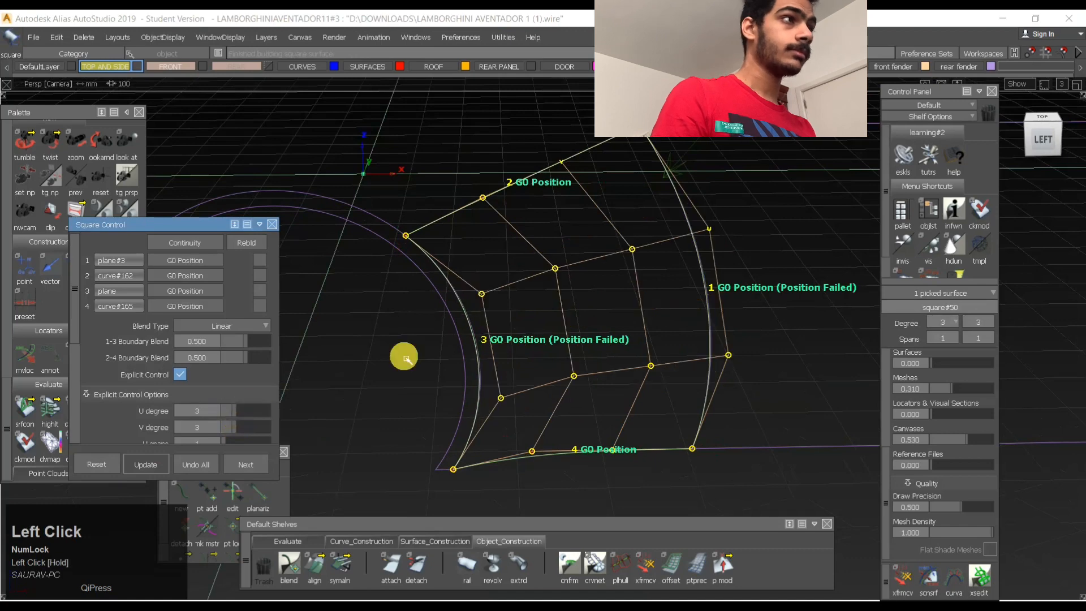
pyautogui.keyDown('alt'); pyautogui.keyDown('shift'); pyautogui.moveTo(407, 359); pyautogui.dragTo(489, 343); pyautogui.keyUp('shift'); pyautogui.keyUp('alt')
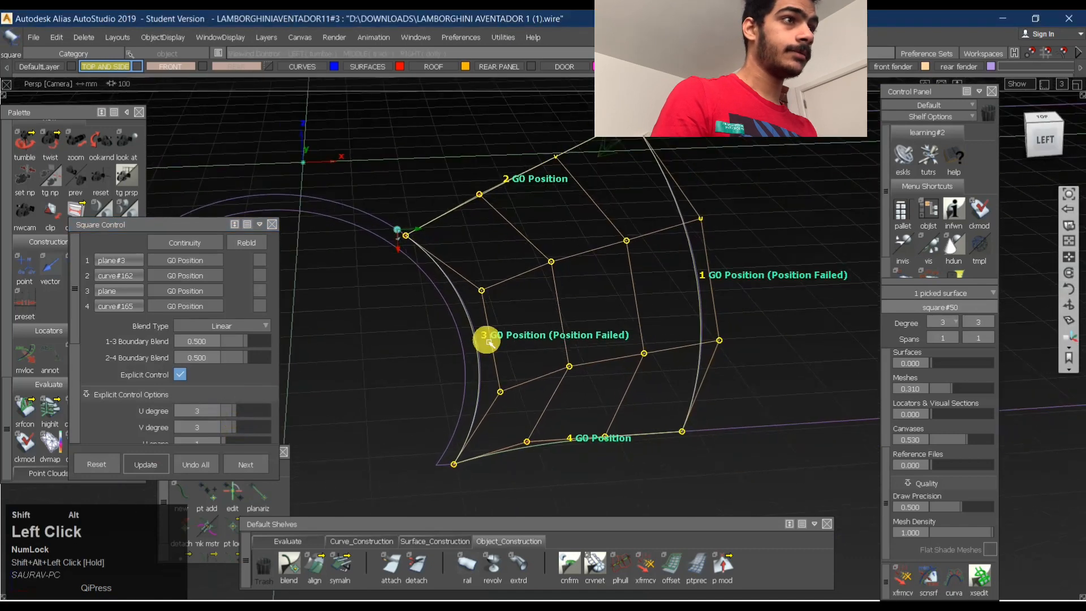
pyautogui.moveTo(242, 413)
pyautogui.mouseDown()
pyautogui.moveTo(264, 415)
pyautogui.moveTo(249, 430)
pyautogui.mouseUp()
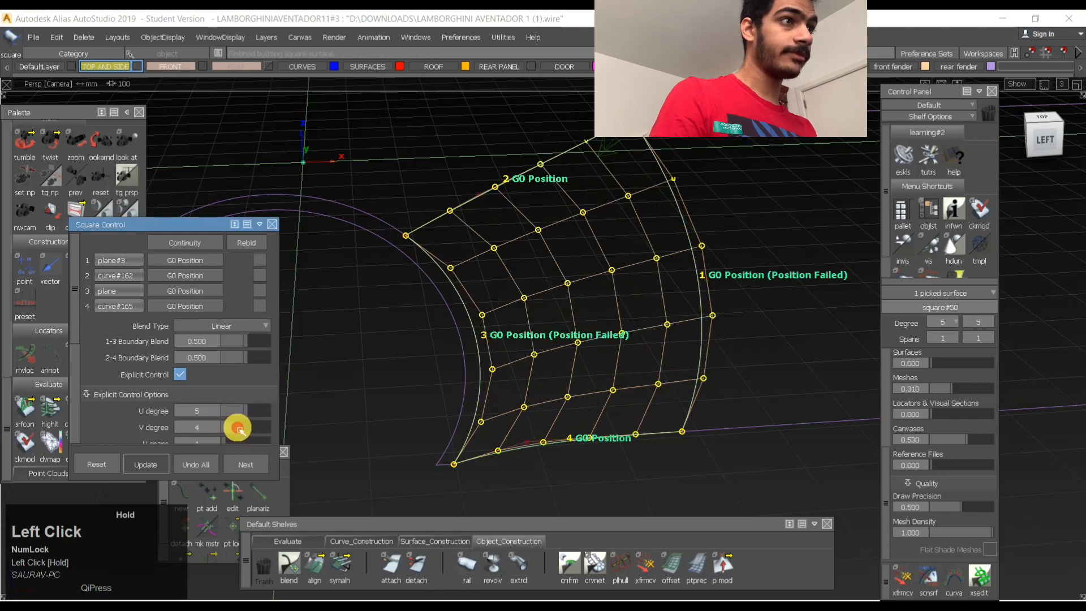
pyautogui.keyDown('ctrl'); pyautogui.keyDown('shift'); pyautogui.moveTo(639, 297); pyautogui.dragTo(596, 453); pyautogui.keyUp('shift'); pyautogui.keyUp('ctrl')
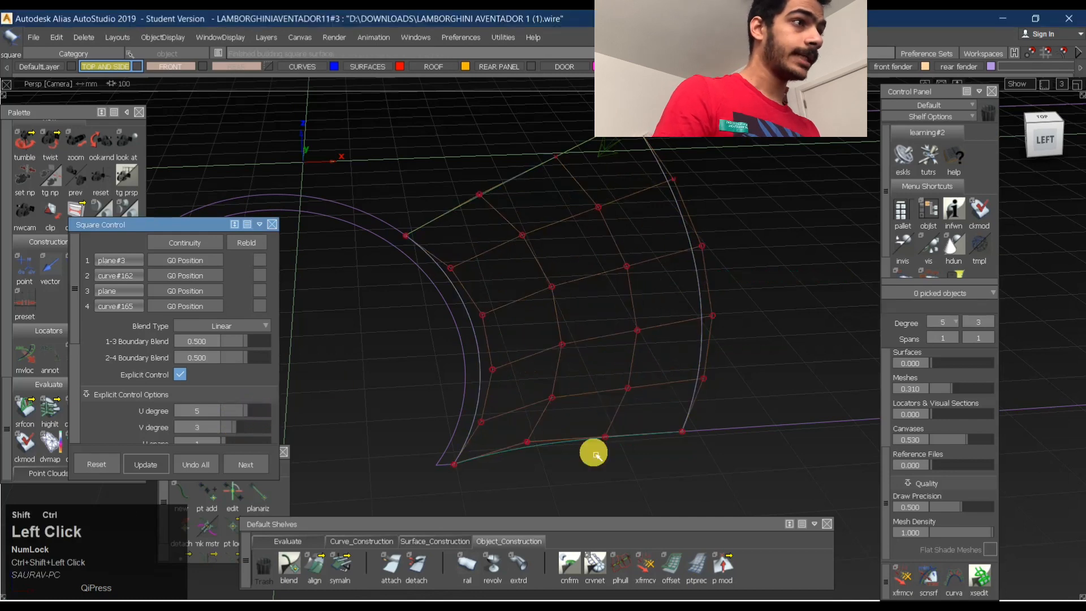
# - Detach the Square surface into an upper and a lower half across its middle, accepting removal of the construction history
pyautogui.click(410, 574)
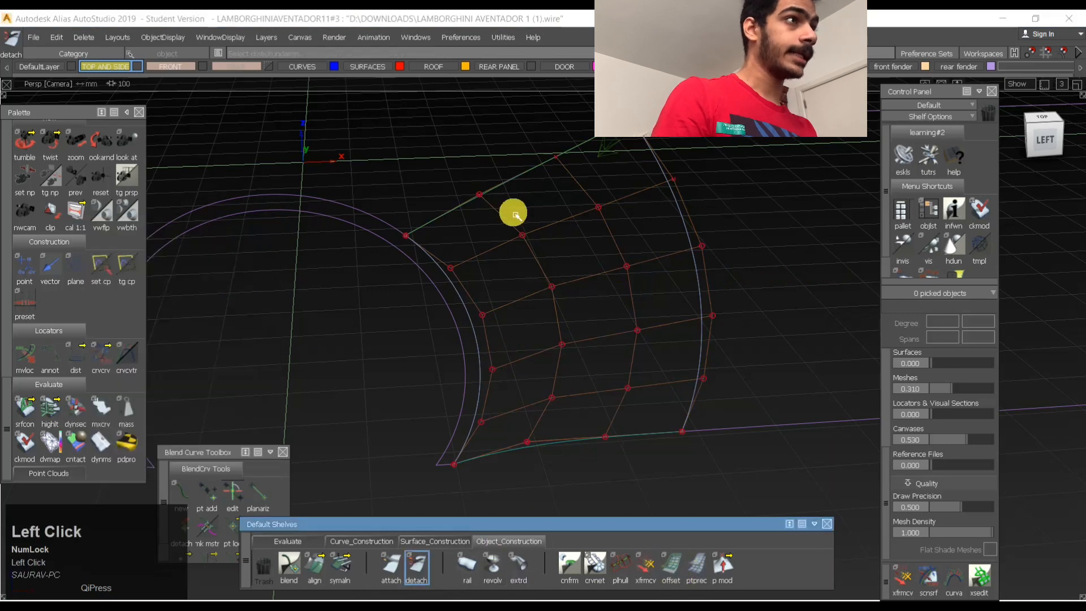
pyautogui.click(530, 180)
pyautogui.click(540, 199)
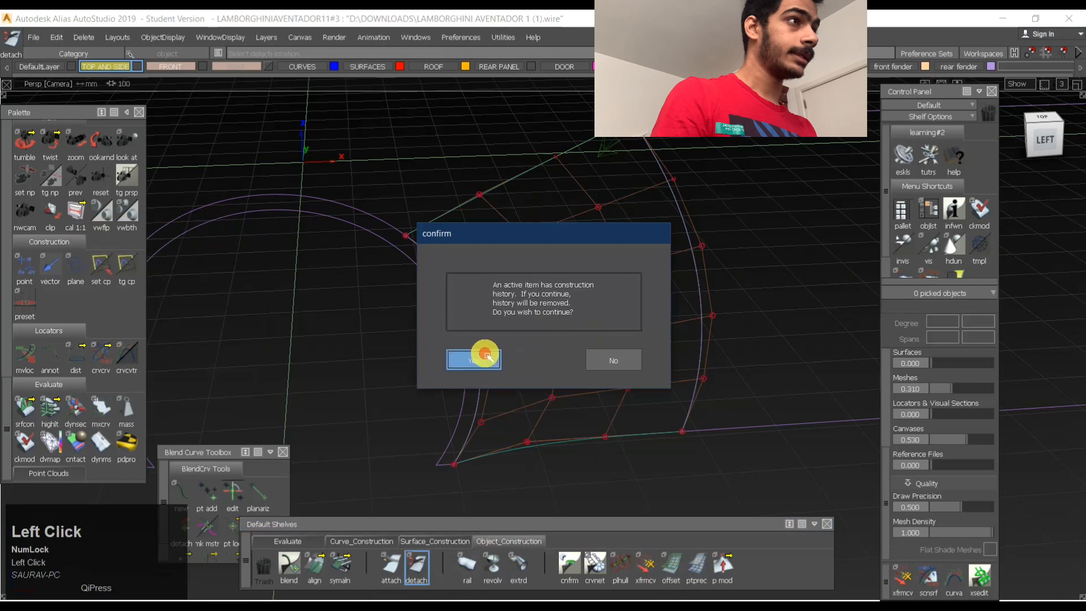
pyautogui.click(485, 357)
pyautogui.keyDown('alt'); pyautogui.click(590, 289); pyautogui.keyUp('alt')
pyautogui.keyDown('ctrl'); pyautogui.keyDown('shift'); pyautogui.click(609, 273); pyautogui.keyUp('shift'); pyautogui.keyUp('ctrl')
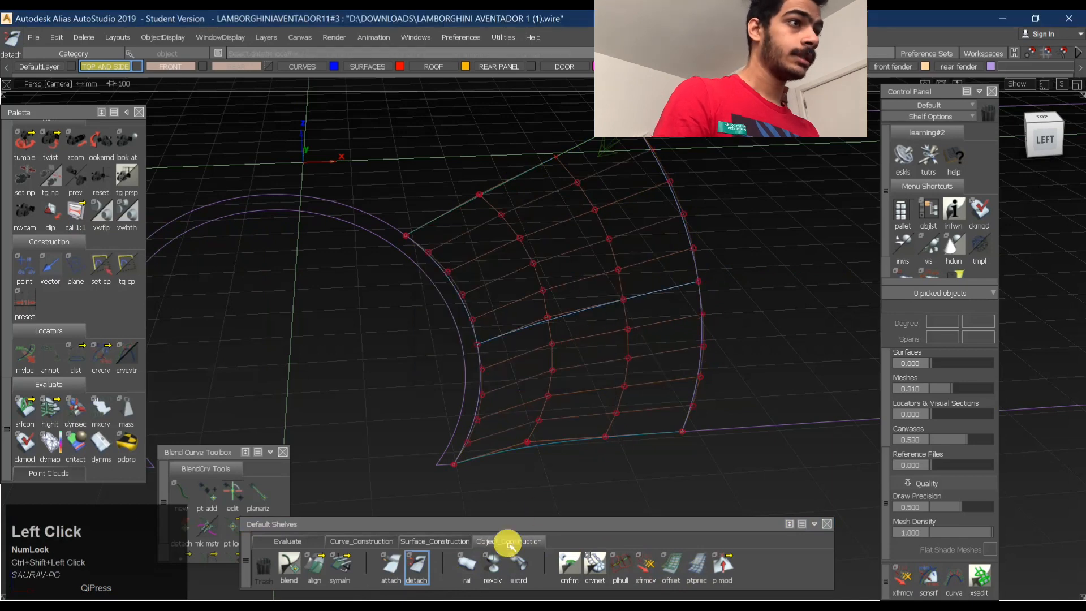
# - Align the lower half's rear edge to the side surface with G2 continuity, enabling the continuity check and setting the end to Edge
pyautogui.doubleClick(315, 565)
pyautogui.click(714, 341)
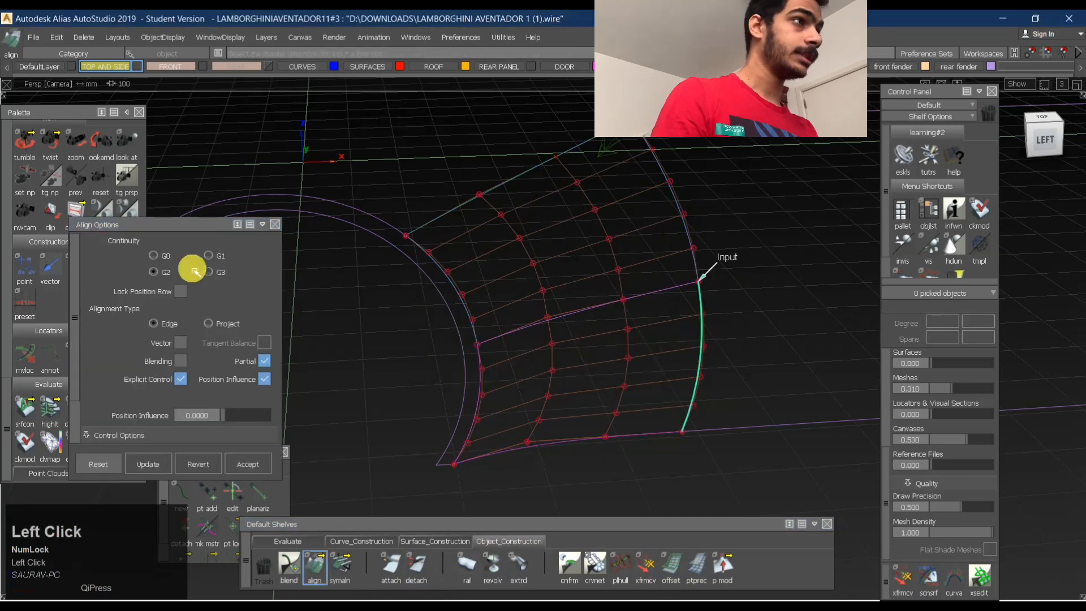
pyautogui.click(703, 378)
pyautogui.scroll(-10, 220, 339)
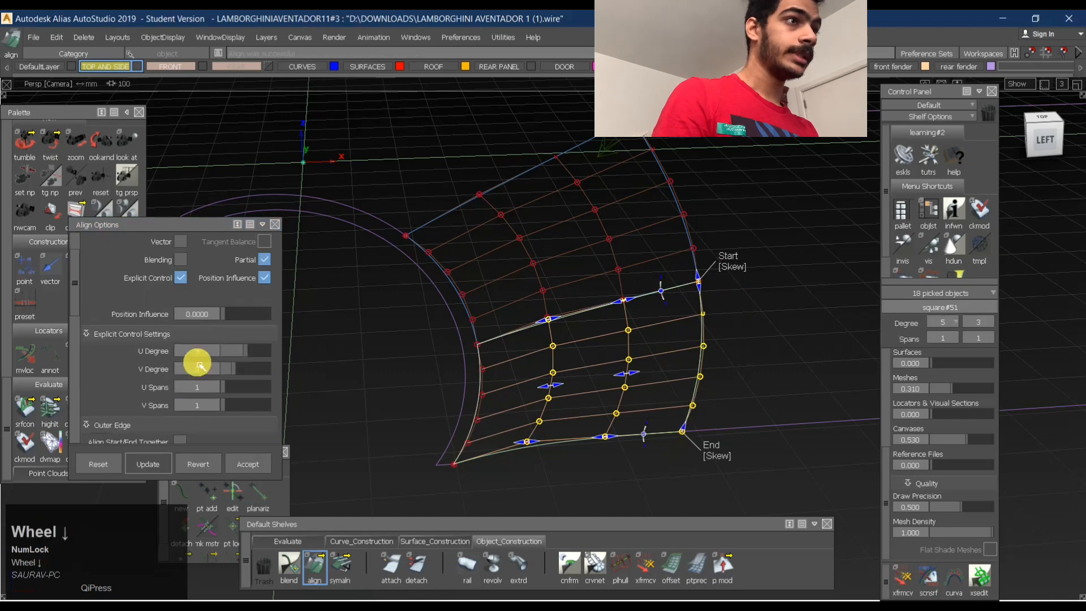
pyautogui.click(266, 399)
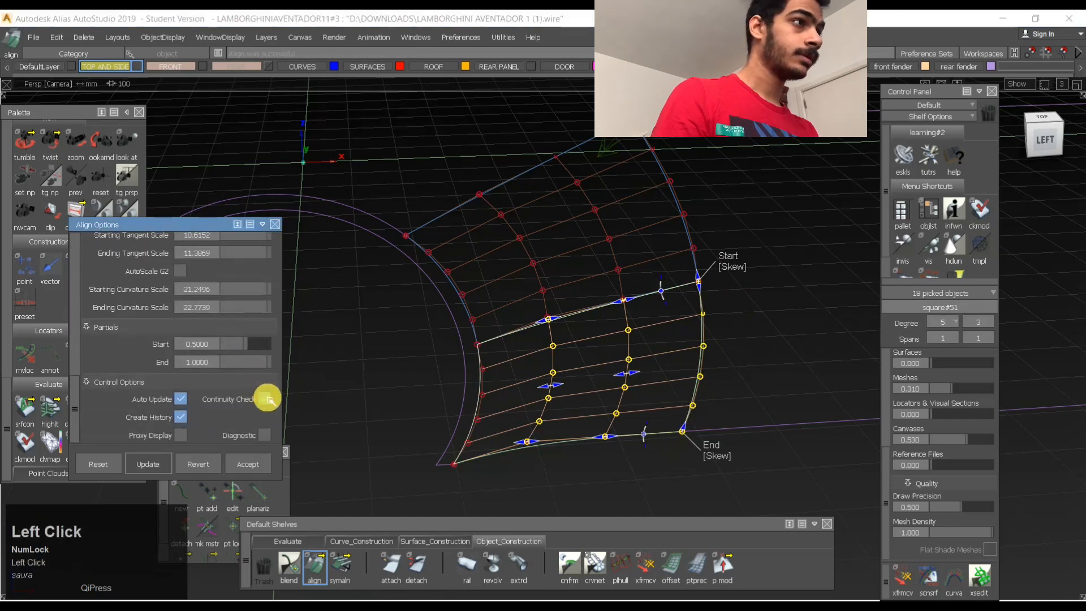
pyautogui.click(713, 456)
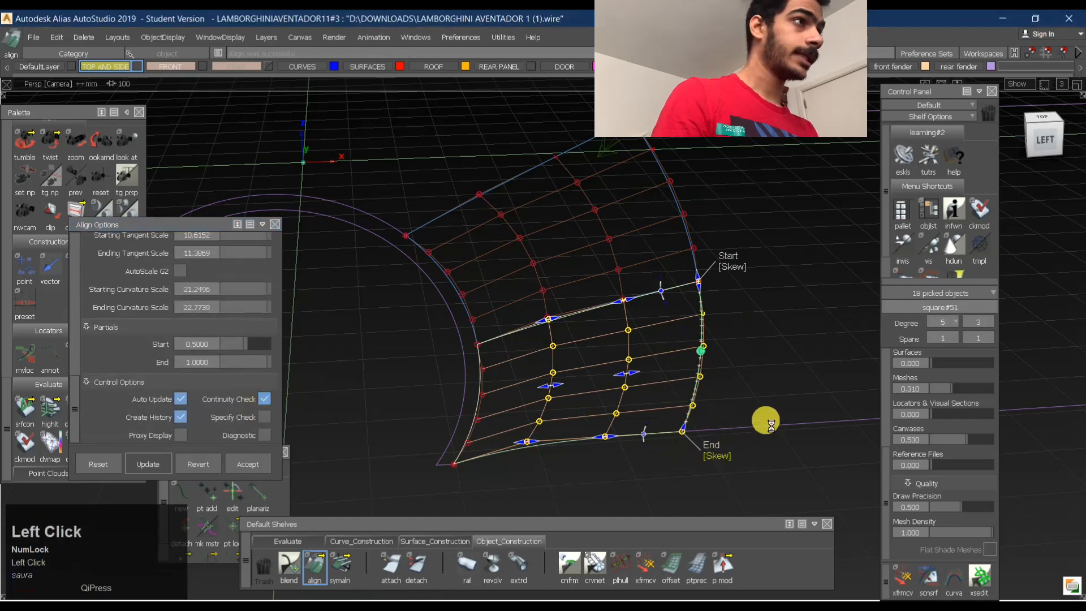
pyautogui.click(732, 269)
pyautogui.click(731, 268)
# - Align the upper half's rear edge to the side surface with G2 continuity and a position influence of 1
pyautogui.keyDown('ctrl'); pyautogui.keyDown('shift'); pyautogui.moveTo(629, 311); pyautogui.dragTo(628, 184); pyautogui.keyUp('shift'); pyautogui.keyUp('ctrl')
pyautogui.click(672, 185)
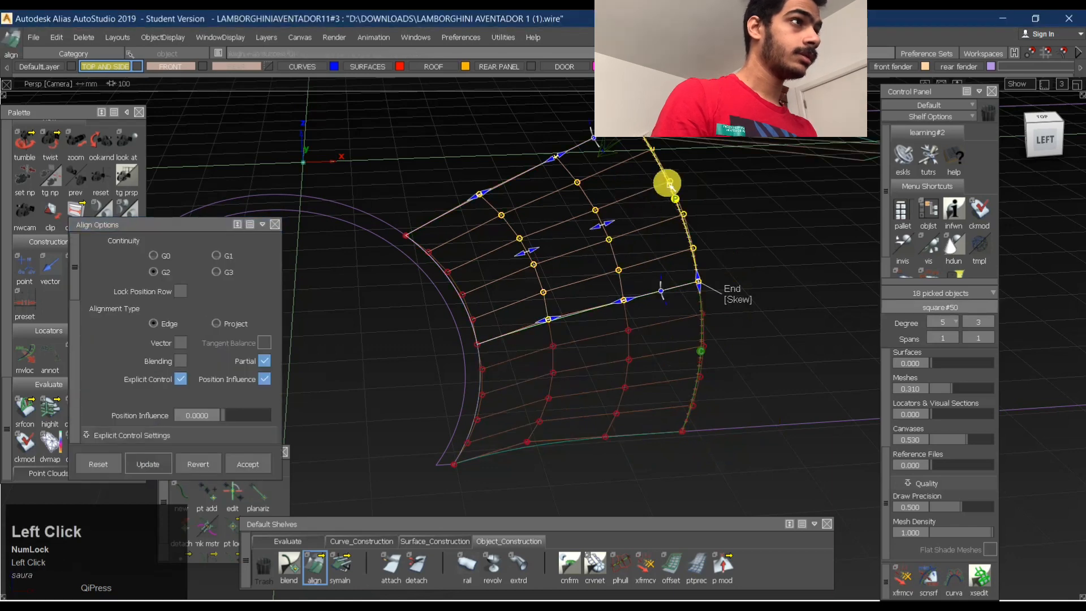
pyautogui.keyDown('alt'); pyautogui.keyDown('shift'); pyautogui.moveTo(661, 159); pyautogui.dragTo(613, 203, button='middle'); pyautogui.keyUp('shift'); pyautogui.keyUp('alt')
pyautogui.click(693, 343)
pyautogui.click(689, 339)
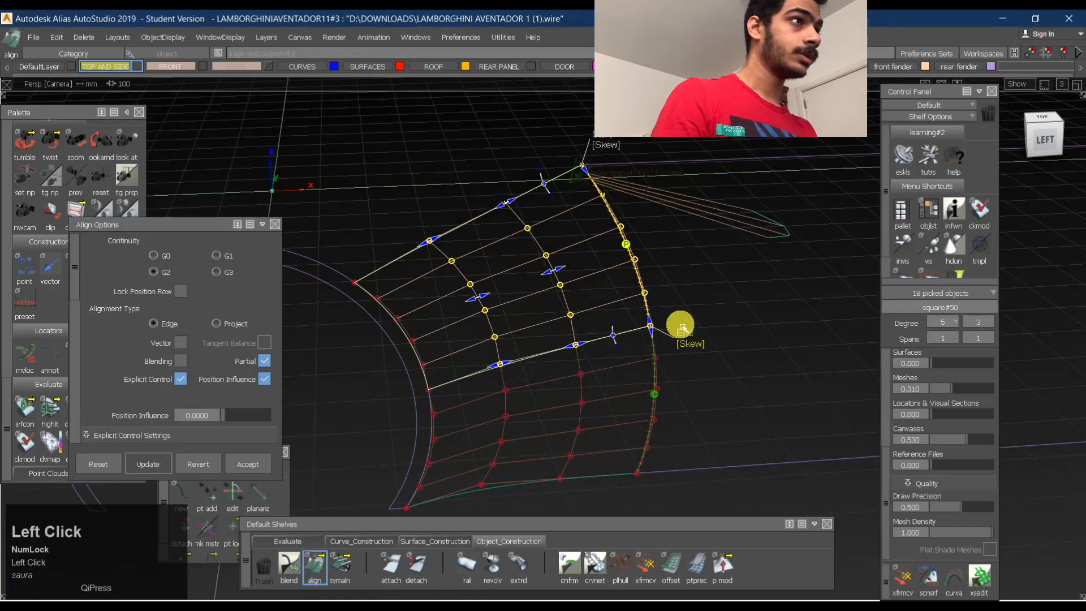
pyautogui.moveTo(641, 237)
pyautogui.keyDown('alt'); pyautogui.keyDown('shift'); pyautogui.mouseDown()
pyautogui.moveTo(483, 201)
pyautogui.moveTo(610, 254)
pyautogui.moveTo(628, 244)
pyautogui.mouseUp(); pyautogui.keyUp('shift'); pyautogui.keyUp('alt')
pyautogui.moveTo(229, 416); pyautogui.dragTo(371, 418)
# - Align the upper half's front edge to the wheel arch strip's outer edge with G0 continuity
pyautogui.keyDown('alt'); pyautogui.keyDown('shift'); pyautogui.moveTo(531, 247); pyautogui.dragTo(390, 327); pyautogui.keyUp('shift'); pyautogui.keyUp('alt')
pyautogui.keyDown('alt'); pyautogui.keyDown('shift'); pyautogui.moveTo(395, 328); pyautogui.dragTo(432, 291, button='right'); pyautogui.keyUp('shift'); pyautogui.keyUp('alt')
pyautogui.click(454, 325)
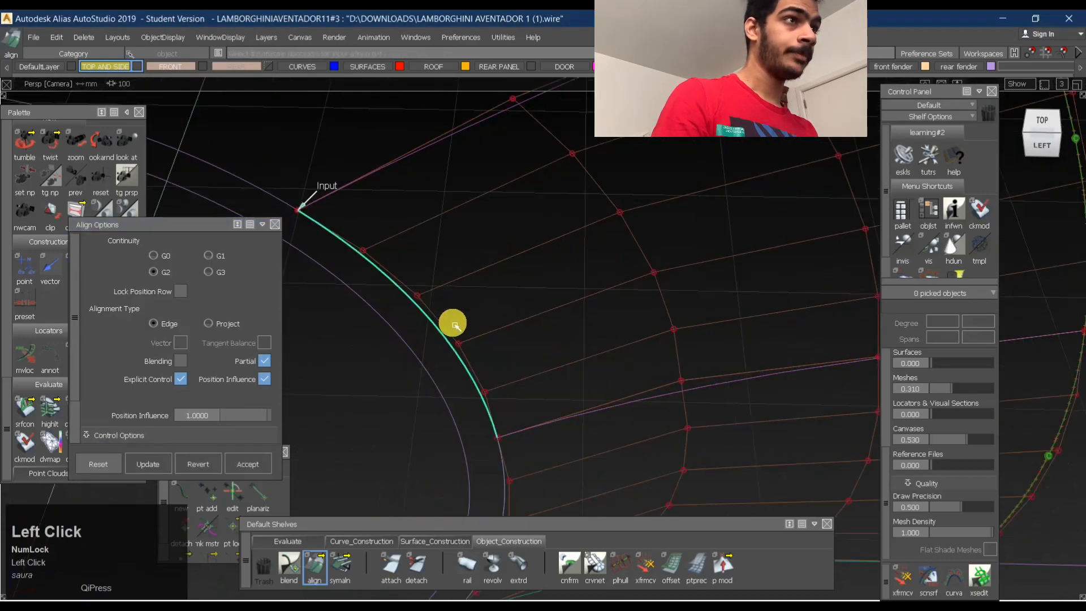
pyautogui.click(164, 257)
pyautogui.click(428, 310)
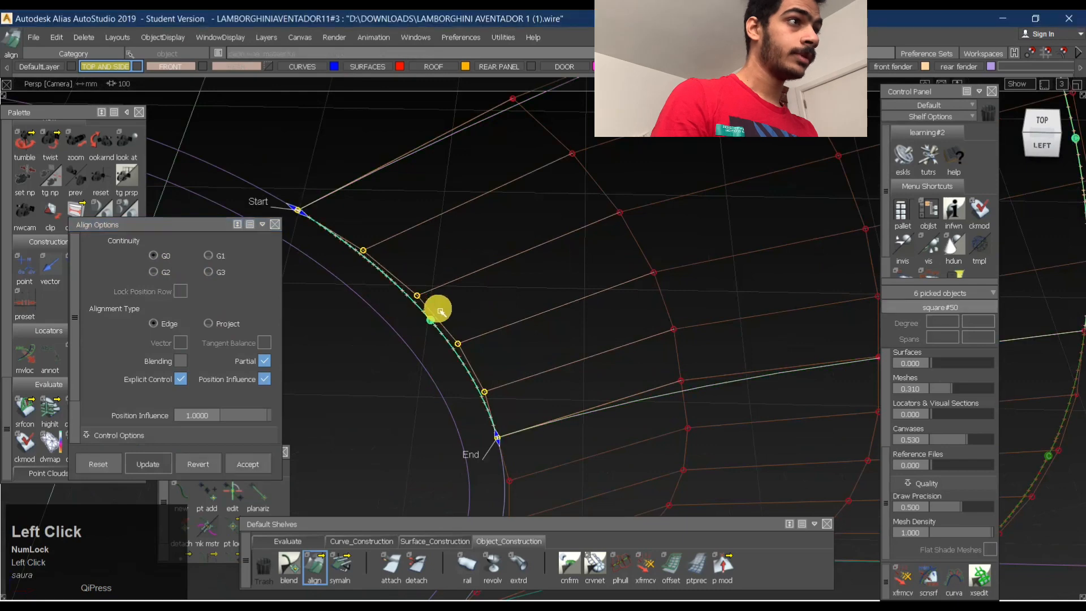
pyautogui.keyDown('alt'); pyautogui.keyDown('shift'); pyautogui.moveTo(505, 305); pyautogui.dragTo(470, 360, button='right'); pyautogui.keyUp('shift'); pyautogui.keyUp('alt')
pyautogui.keyDown('alt'); pyautogui.keyDown('shift'); pyautogui.moveTo(469, 359); pyautogui.dragTo(462, 331, button='middle'); pyautogui.keyUp('shift'); pyautogui.keyUp('alt')
pyautogui.keyDown('ctrl'); pyautogui.keyDown('alt'); pyautogui.keyDown('shift'); pyautogui.moveTo(461, 329); pyautogui.dragTo(430, 313); pyautogui.keyUp('shift'); pyautogui.keyUp('alt'); pyautogui.keyUp('ctrl')
# - Try to align the lower half's front edge to the arch strip with G0 continuity and revert the alignment
pyautogui.click(425, 315)
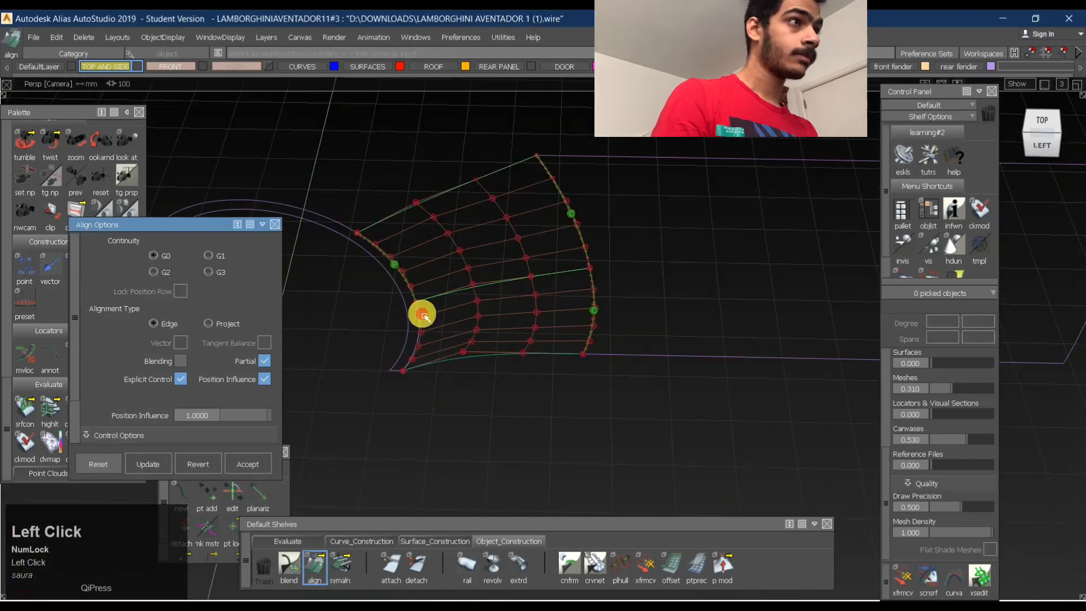
pyautogui.click(419, 342)
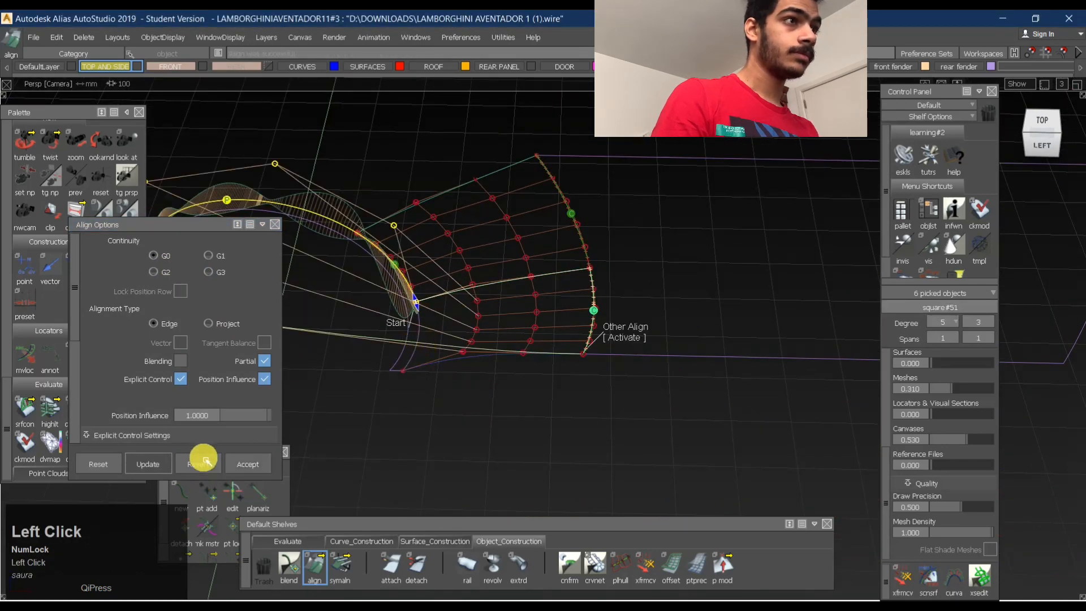
pyautogui.click(263, 365)
pyautogui.click(261, 365)
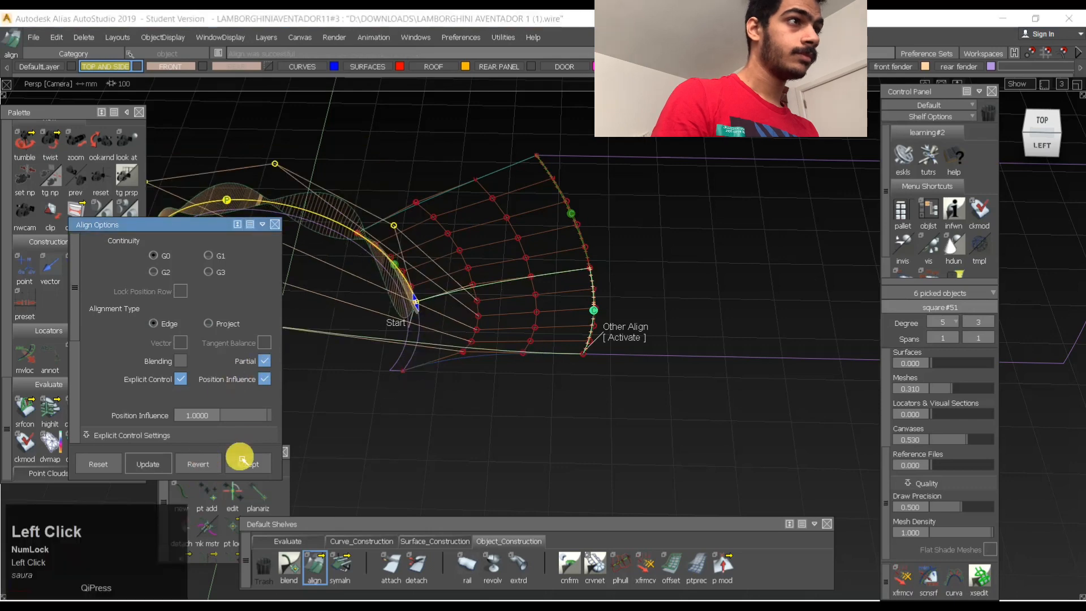
pyautogui.click(203, 466)
# - Align the lower half's front edge to the arch strip with G0 continuity and move the alignment's end point to the strip's lower rear corner
pyautogui.keyDown('alt'); pyautogui.keyDown('shift'); pyautogui.click(439, 334); pyautogui.keyUp('shift'); pyautogui.keyUp('alt')
pyautogui.keyDown('alt'); pyautogui.keyDown('shift'); pyautogui.moveTo(439, 332); pyautogui.dragTo(410, 310, button='right'); pyautogui.keyUp('shift'); pyautogui.keyUp('alt')
pyautogui.click(402, 314)
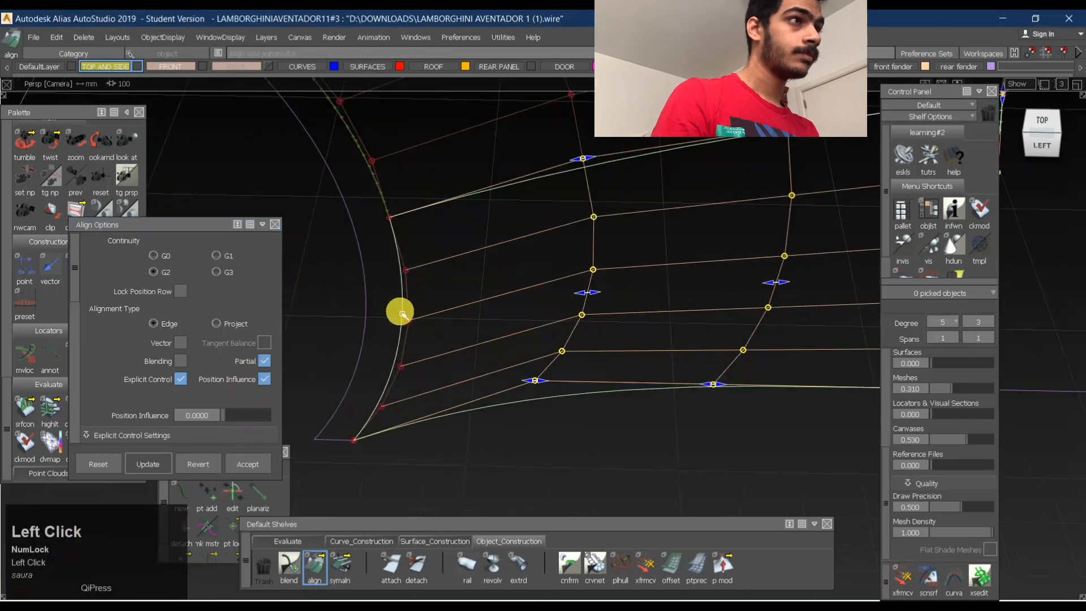
pyautogui.keyDown('ctrl'); pyautogui.keyDown('shift'); pyautogui.moveTo(407, 370); pyautogui.dragTo(401, 317); pyautogui.keyUp('shift'); pyautogui.keyUp('ctrl')
pyautogui.click(402, 314)
pyautogui.click(405, 311)
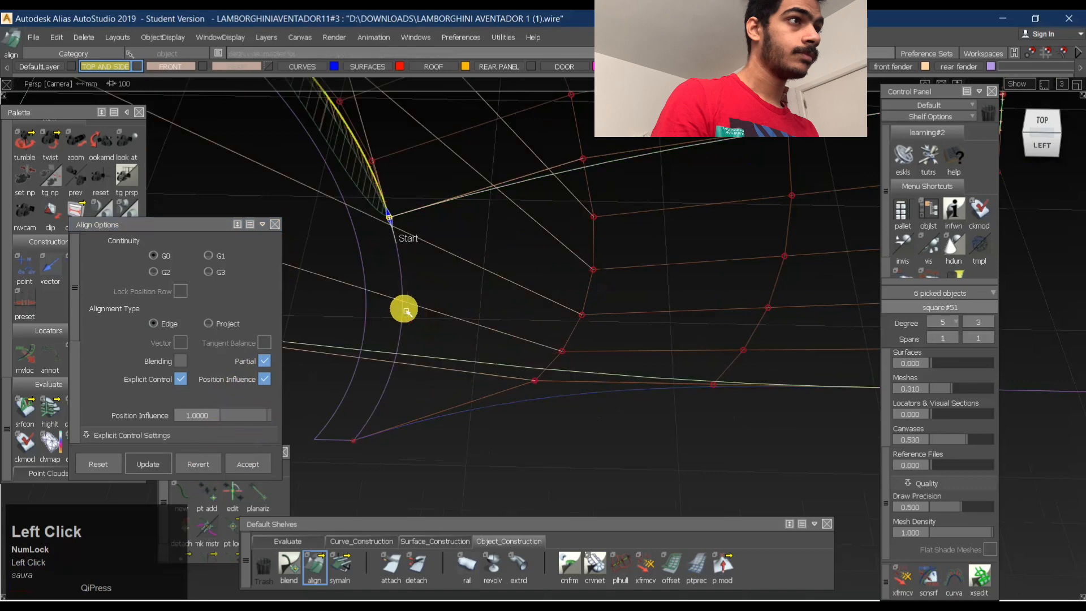
pyautogui.keyDown('alt'); pyautogui.keyDown('shift'); pyautogui.moveTo(480, 282); pyautogui.dragTo(551, 294, button='right'); pyautogui.keyUp('shift'); pyautogui.keyUp('alt')
pyautogui.keyDown('alt'); pyautogui.keyDown('shift'); pyautogui.moveTo(552, 294); pyautogui.dragTo(701, 317, button='middle'); pyautogui.keyUp('shift'); pyautogui.keyUp('alt')
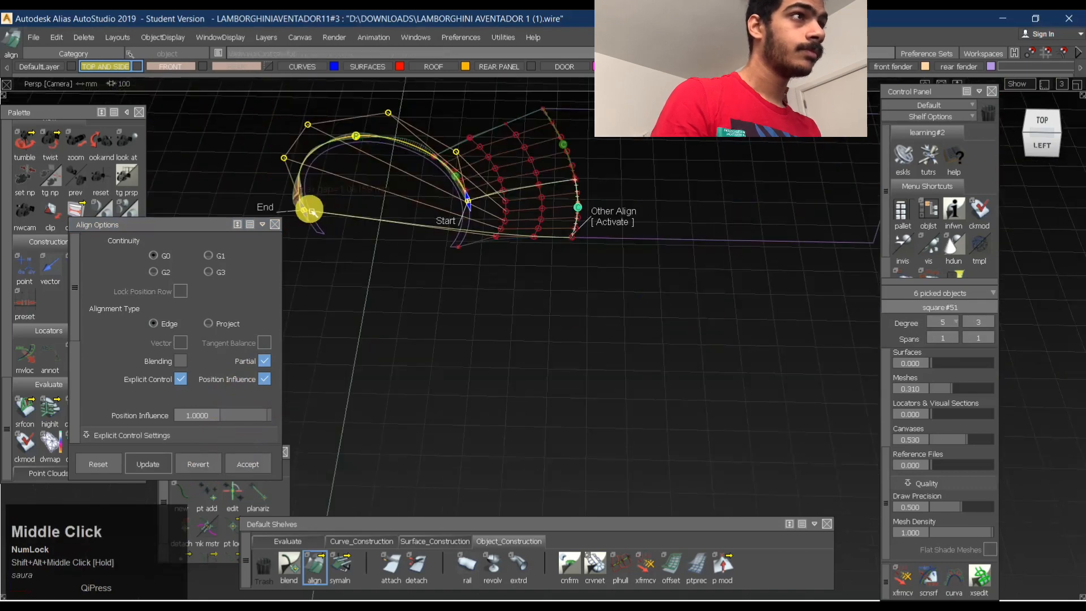
pyautogui.moveTo(436, 152); pyautogui.dragTo(456, 300)
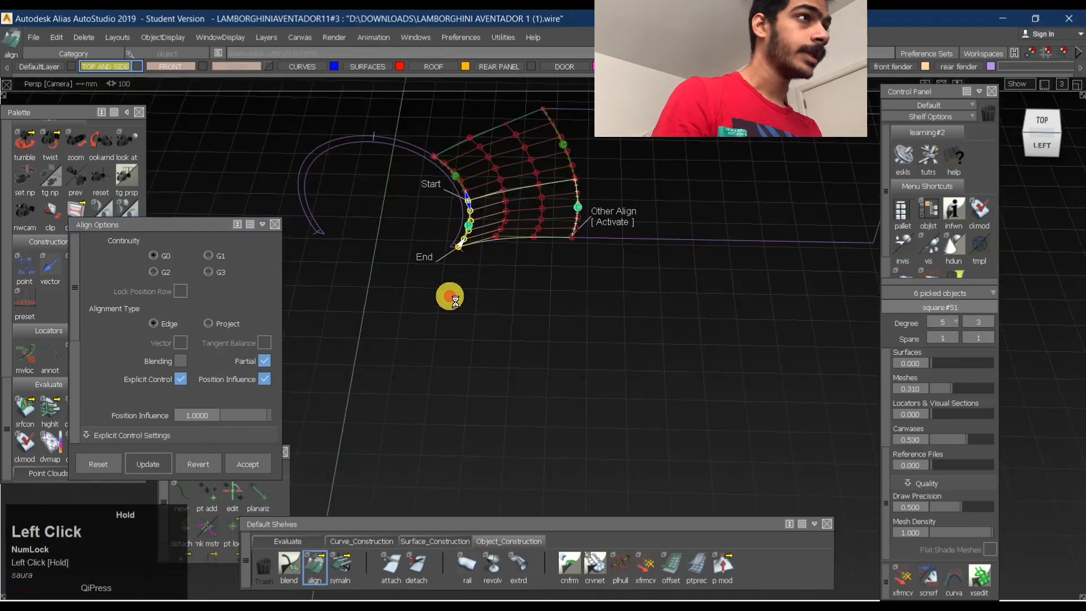
pyautogui.keyDown('alt'); pyautogui.keyDown('shift'); pyautogui.click(488, 215); pyautogui.keyUp('shift'); pyautogui.keyUp('alt')
# - Examine the lower half's front and rear alignments up close, activating the G2 alignment at its rear edge
pyautogui.keyDown('alt'); pyautogui.keyDown('shift'); pyautogui.moveTo(487, 215); pyautogui.dragTo(532, 177, button='right'); pyautogui.keyUp('shift'); pyautogui.keyUp('alt')
pyautogui.keyDown('alt'); pyautogui.keyDown('shift'); pyautogui.moveTo(531, 177); pyautogui.dragTo(586, 197); pyautogui.keyUp('shift'); pyautogui.keyUp('alt')
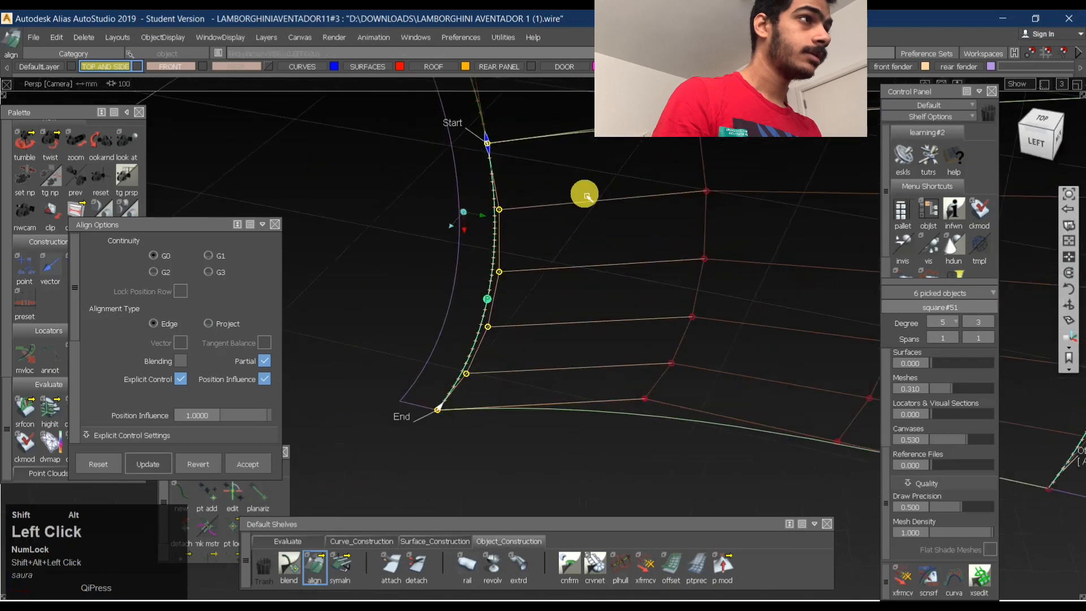
pyautogui.keyDown('alt'); pyautogui.keyDown('shift'); pyautogui.moveTo(599, 200); pyautogui.dragTo(598, 181, button='right'); pyautogui.keyUp('shift'); pyautogui.keyUp('alt')
pyautogui.keyDown('alt'); pyautogui.keyDown('shift'); pyautogui.moveTo(599, 181); pyautogui.dragTo(745, 135); pyautogui.keyUp('shift'); pyautogui.keyUp('alt')
pyautogui.keyDown('alt'); pyautogui.keyDown('shift'); pyautogui.moveTo(745, 136); pyautogui.dragTo(713, 218, button='right'); pyautogui.keyUp('shift'); pyautogui.keyUp('alt')
pyautogui.keyDown('alt'); pyautogui.keyDown('shift'); pyautogui.moveTo(713, 218); pyautogui.dragTo(673, 212, button='middle'); pyautogui.keyUp('shift'); pyautogui.keyUp('alt')
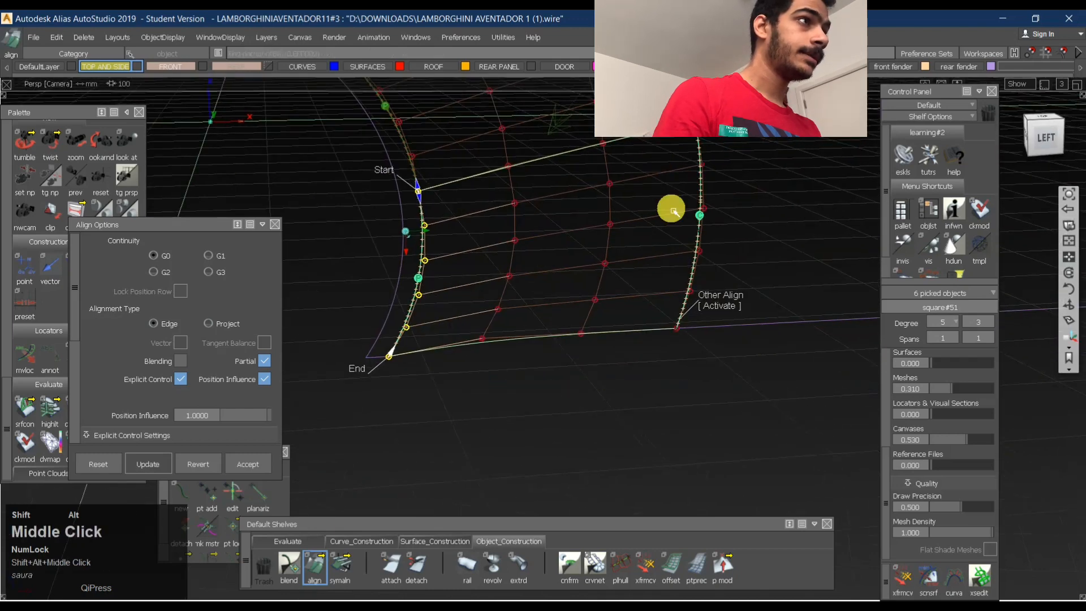
pyautogui.keyDown('ctrl'); pyautogui.keyDown('shift'); pyautogui.moveTo(673, 211); pyautogui.dragTo(618, 246); pyautogui.keyUp('shift'); pyautogui.keyUp('ctrl')
pyautogui.keyDown('ctrl'); pyautogui.keyDown('shift'); pyautogui.moveTo(543, 249); pyautogui.dragTo(735, 233, button='middle'); pyautogui.keyUp('shift'); pyautogui.keyUp('ctrl')
pyautogui.click(653, 240)
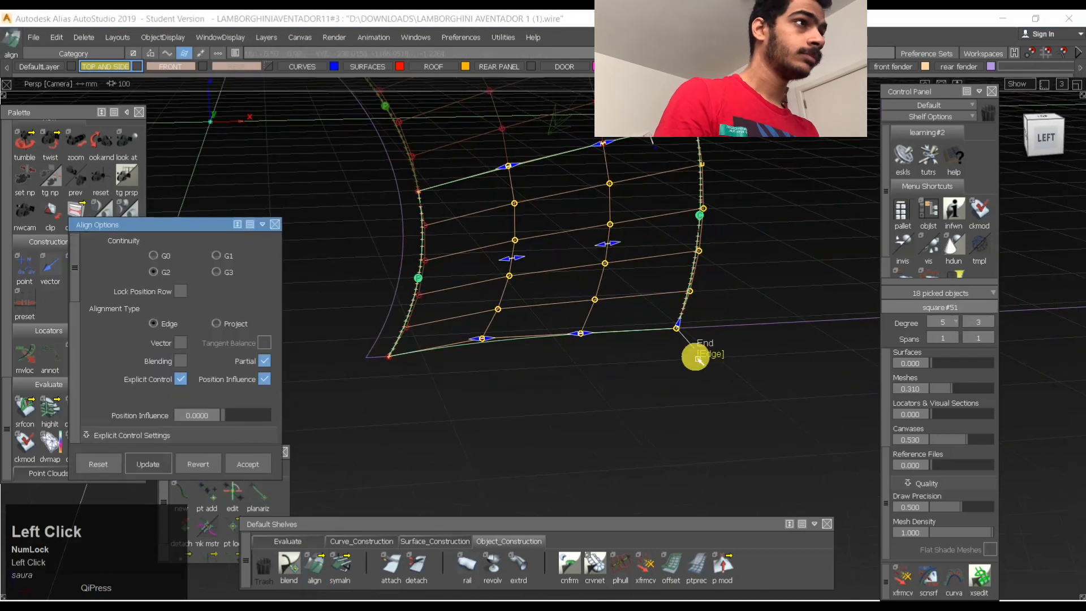
pyautogui.keyDown('ctrl'); pyautogui.keyDown('shift'); pyautogui.moveTo(547, 321); pyautogui.dragTo(530, 141); pyautogui.keyUp('shift'); pyautogui.keyUp('ctrl')
pyautogui.keyDown('alt'); pyautogui.keyDown('shift'); pyautogui.moveTo(708, 193); pyautogui.dragTo(512, 318, button='right'); pyautogui.keyUp('shift'); pyautogui.keyUp('alt')
# - Check the G2 curvature continuity along the seam between the upper and lower halves
pyautogui.click(291, 540)
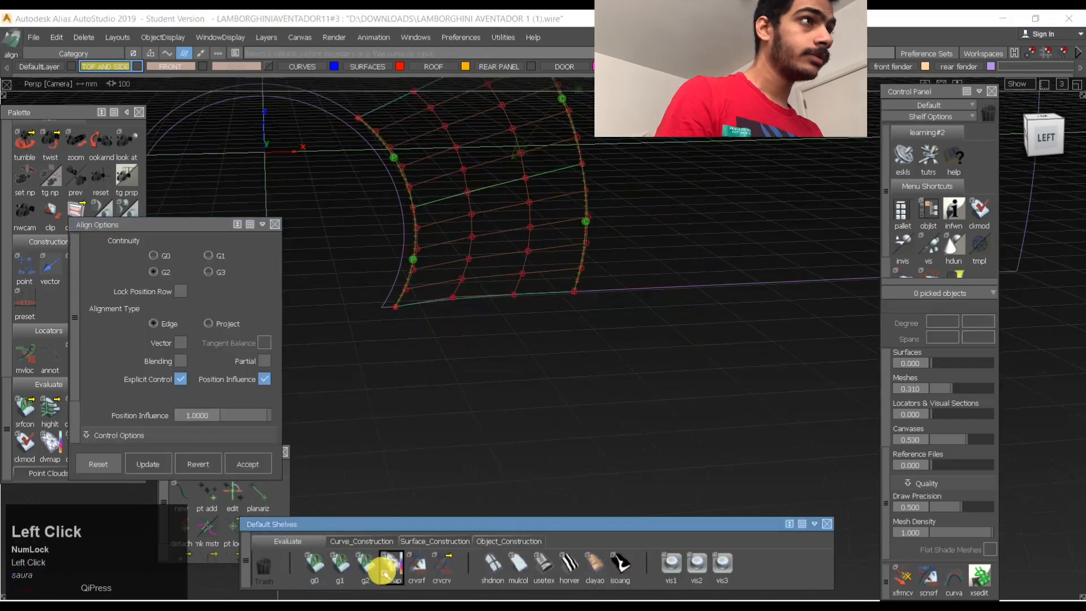
pyautogui.click(369, 568)
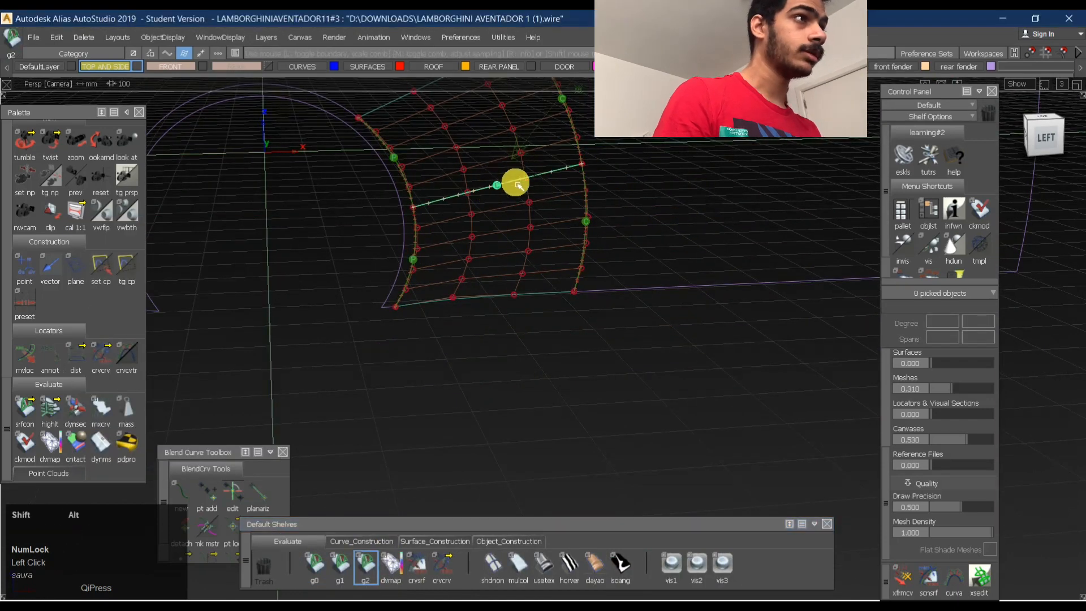
pyautogui.keyDown('alt'); pyautogui.keyDown('shift'); pyautogui.moveTo(519, 184); pyautogui.dragTo(543, 181, button='right'); pyautogui.keyUp('shift'); pyautogui.keyUp('alt')
pyautogui.keyDown('alt'); pyautogui.keyDown('shift'); pyautogui.moveTo(543, 182); pyautogui.dragTo(538, 305); pyautogui.keyUp('shift'); pyautogui.keyUp('alt')
# - Display zebra stripes on the arch strip, transition and side surfaces, and delete the continuity locators
pyautogui.click(573, 562)
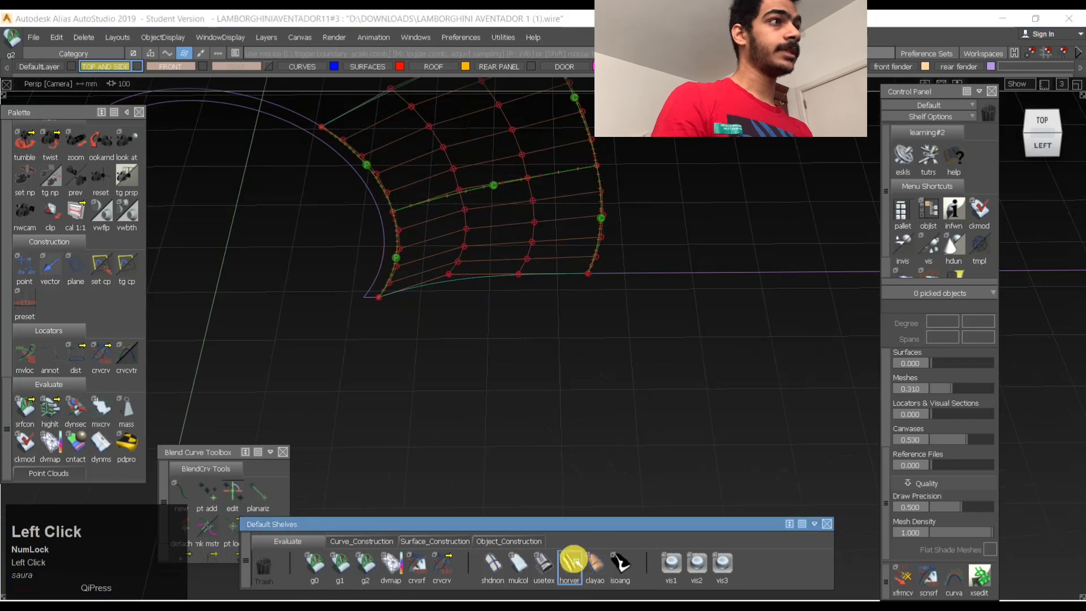
pyautogui.keyDown('alt'); pyautogui.keyDown('shift'); pyautogui.moveTo(520, 198); pyautogui.dragTo(494, 215, button='right'); pyautogui.keyUp('shift'); pyautogui.keyUp('alt')
pyautogui.moveTo(493, 215)
pyautogui.keyDown('alt'); pyautogui.keyDown('shift'); pyautogui.mouseDown()
pyautogui.moveTo(514, 191)
pyautogui.moveTo(507, 179)
pyautogui.mouseUp(); pyautogui.keyUp('shift'); pyautogui.keyUp('alt')
pyautogui.moveTo(485, 173)
pyautogui.keyDown('ctrl'); pyautogui.keyDown('shift'); pyautogui.mouseDown()
pyautogui.moveTo(487, 214)
pyautogui.moveTo(599, 201)
pyautogui.mouseUp(); pyautogui.keyUp('shift'); pyautogui.keyUp('ctrl')
pyautogui.click(488, 226)
pyautogui.keyDown('alt'); pyautogui.keyDown('shift'); pyautogui.moveTo(459, 113); pyautogui.dragTo(560, 182); pyautogui.keyUp('shift'); pyautogui.keyUp('alt')
pyautogui.keyDown('ctrl'); pyautogui.keyDown('shift'); pyautogui.moveTo(607, 233); pyautogui.dragTo(444, 137, button='middle'); pyautogui.keyUp('shift'); pyautogui.keyUp('ctrl')
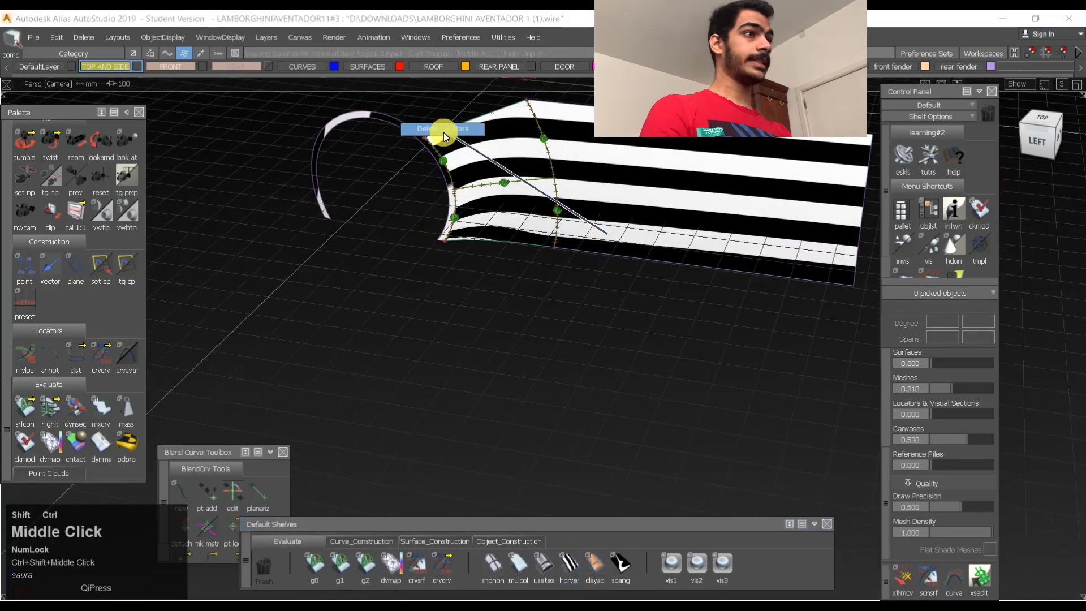
# - Examine the flow of highlights from the arch strip into the side surface from several angles, using zebra and smooth shading
pyautogui.keyDown('alt'); pyautogui.keyDown('shift'); pyautogui.moveTo(499, 213); pyautogui.dragTo(642, 142); pyautogui.keyUp('shift'); pyautogui.keyUp('alt')
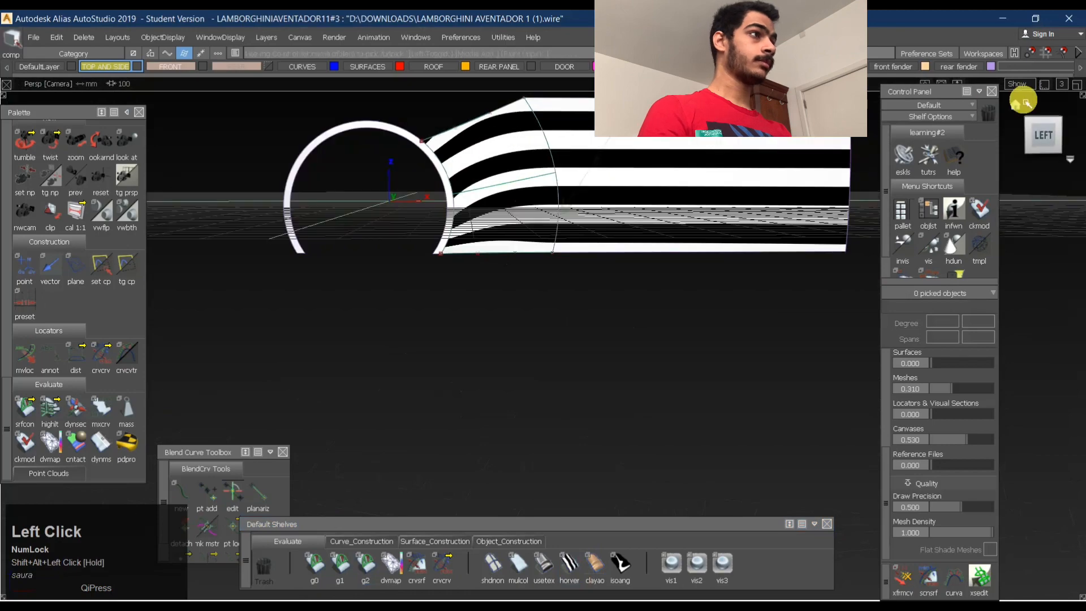
pyautogui.click(1036, 134)
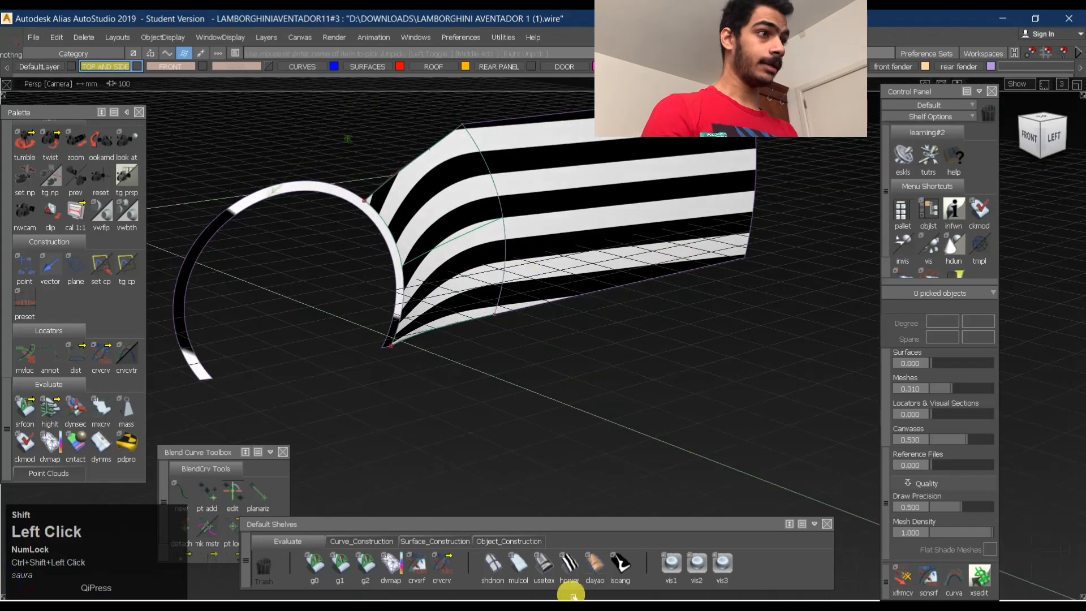
pyautogui.moveTo(478, 259)
pyautogui.keyDown('alt'); pyautogui.keyDown('shift'); pyautogui.mouseDown()
pyautogui.moveTo(383, 247)
pyautogui.moveTo(473, 230)
pyautogui.mouseUp(); pyautogui.keyUp('shift'); pyautogui.keyUp('alt')
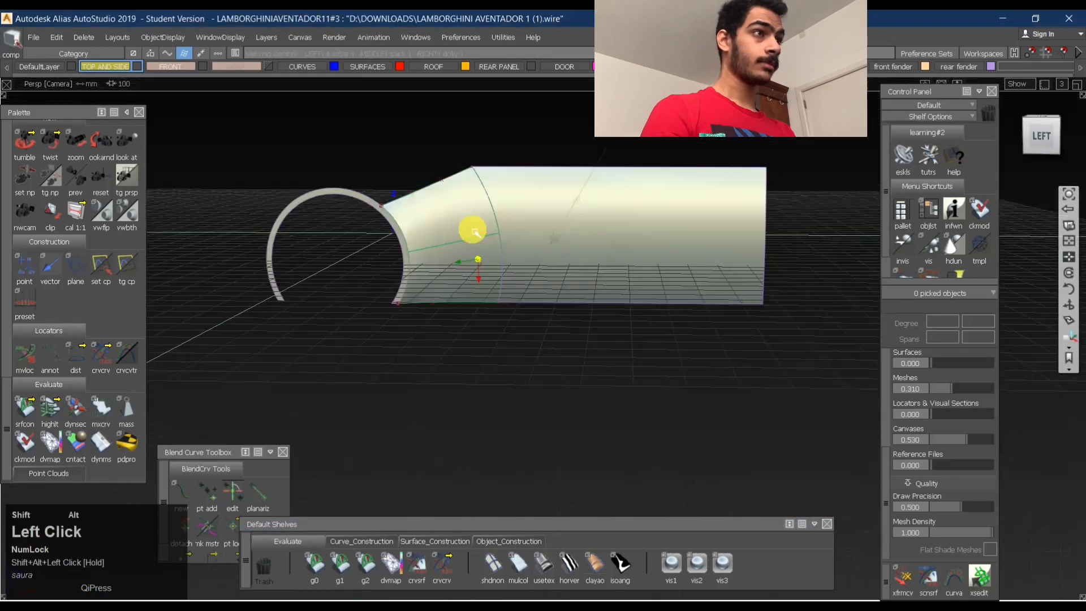
pyautogui.keyDown('alt'); pyautogui.keyDown('shift'); pyautogui.moveTo(479, 229); pyautogui.dragTo(520, 213, button='right'); pyautogui.keyUp('shift'); pyautogui.keyUp('alt')
pyautogui.keyDown('alt'); pyautogui.keyDown('shift'); pyautogui.moveTo(519, 213); pyautogui.dragTo(609, 247); pyautogui.keyUp('shift'); pyautogui.keyUp('alt')
pyautogui.keyDown('ctrl'); pyautogui.keyDown('shift'); pyautogui.moveTo(618, 224); pyautogui.dragTo(610, 290, button='middle'); pyautogui.keyUp('shift'); pyautogui.keyUp('ctrl')
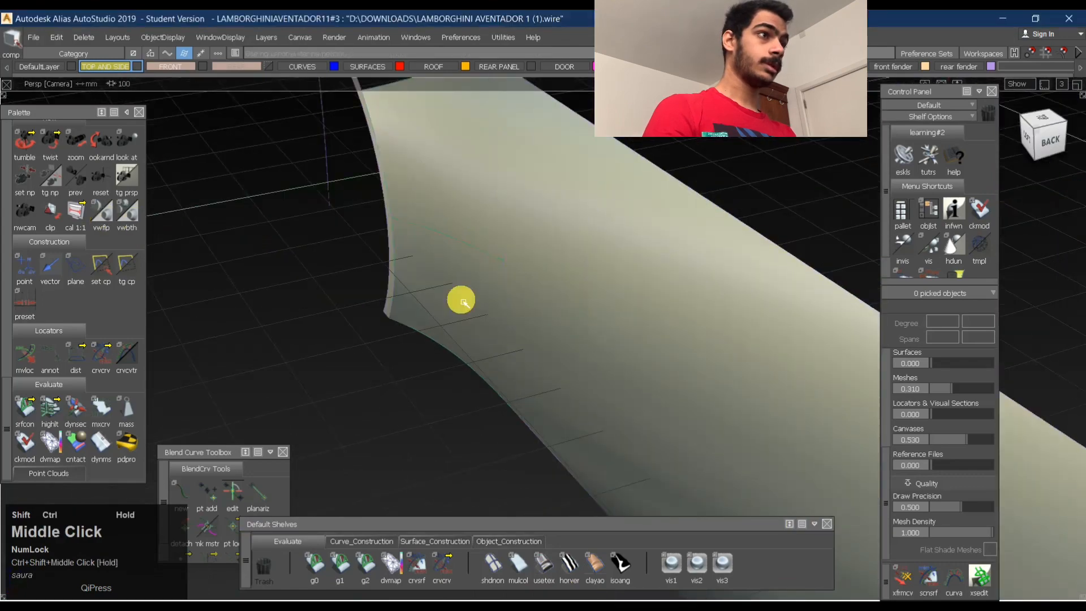
pyautogui.keyDown('alt'); pyautogui.keyDown('shift'); pyautogui.moveTo(461, 300); pyautogui.dragTo(601, 507); pyautogui.keyUp('shift'); pyautogui.keyUp('alt')
pyautogui.click(568, 565)
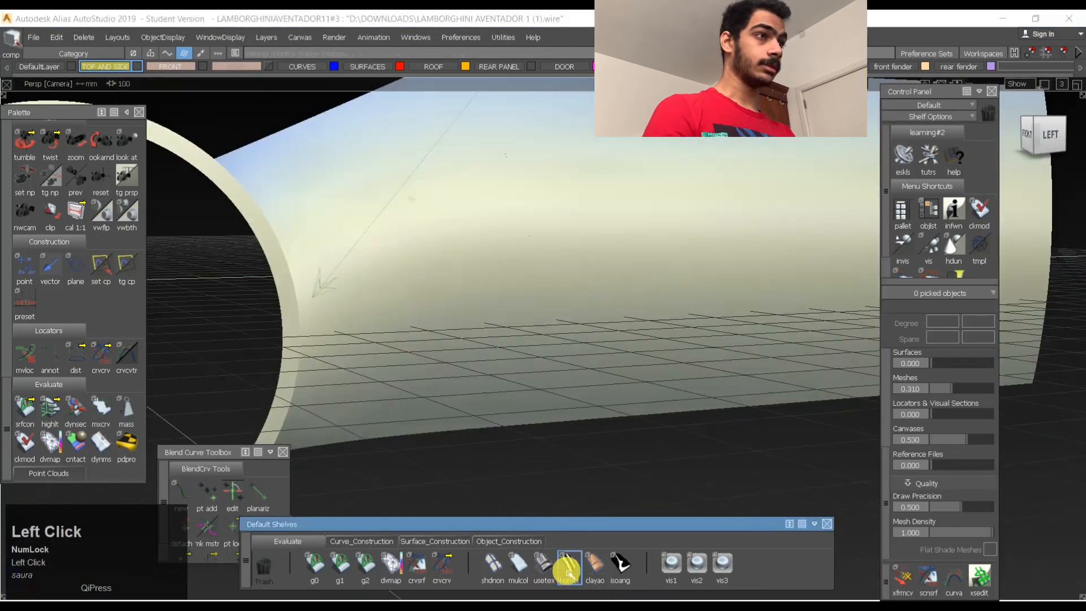
# - Examine the zebra highlights flowing across the arch strip, the transition surfaces and the side surface
pyautogui.keyDown('alt'); pyautogui.keyDown('shift'); pyautogui.moveTo(568, 306); pyautogui.dragTo(490, 255); pyautogui.keyUp('shift'); pyautogui.keyUp('alt')
pyautogui.keyDown('ctrl'); pyautogui.keyDown('shift'); pyautogui.moveTo(490, 255); pyautogui.dragTo(491, 312, button='middle'); pyautogui.keyUp('shift'); pyautogui.keyUp('ctrl')
pyautogui.keyDown('ctrl'); pyautogui.keyDown('shift'); pyautogui.moveTo(631, 389); pyautogui.dragTo(424, 389); pyautogui.keyUp('shift'); pyautogui.keyUp('ctrl')
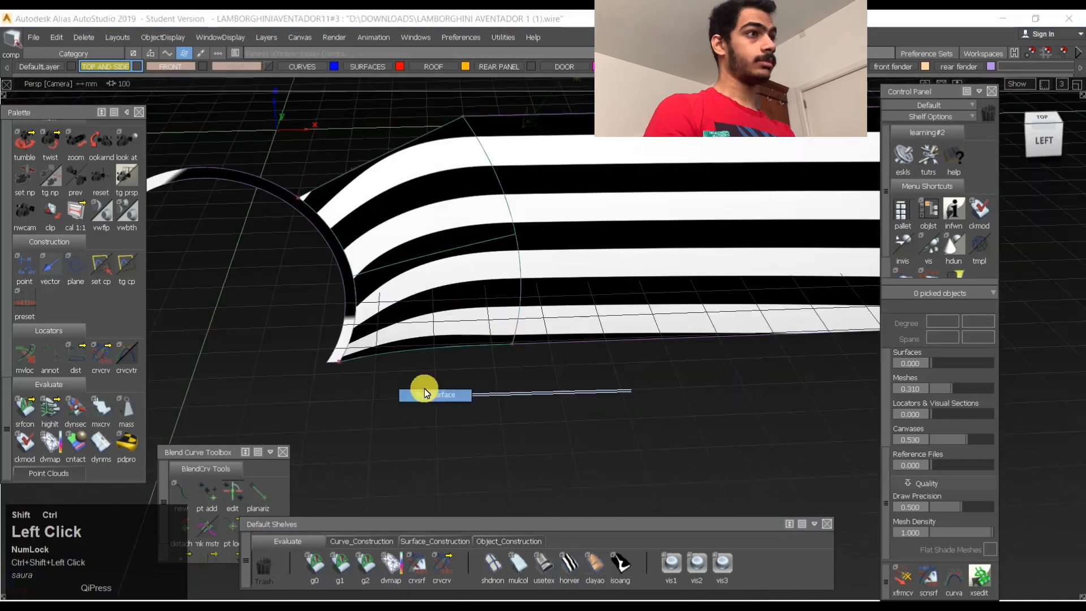
pyautogui.keyDown('shift'); pyautogui.click(432, 240); pyautogui.keyUp('shift')
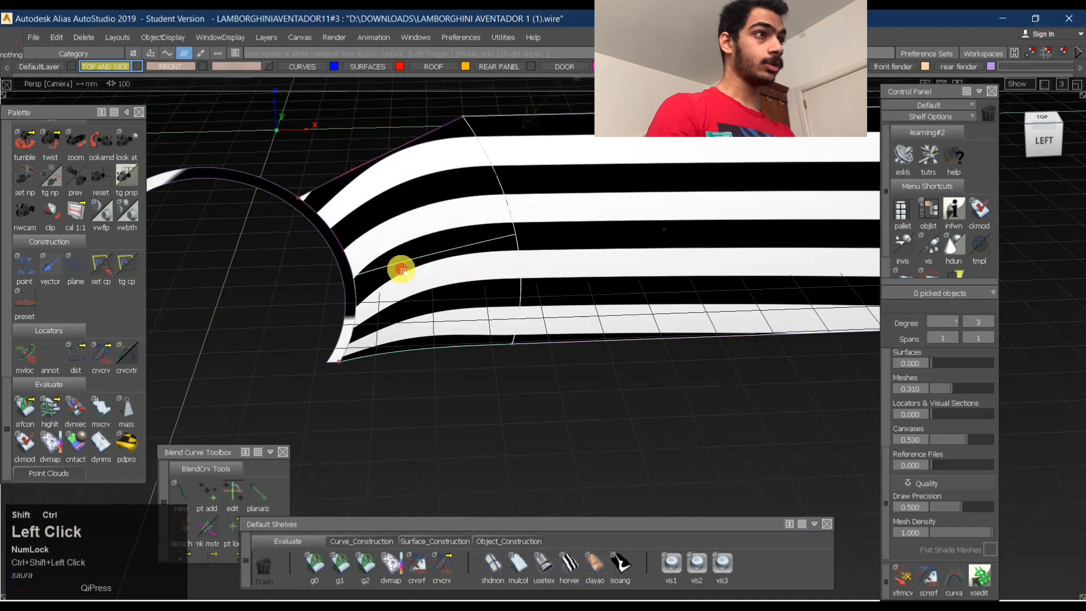
pyautogui.click(452, 306)
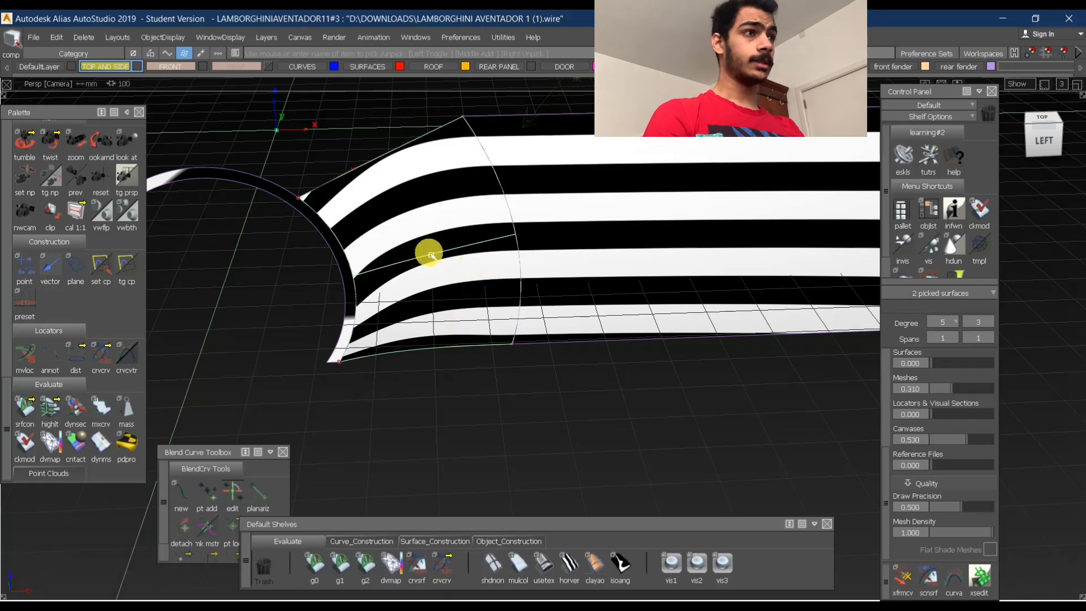
pyautogui.keyDown('ctrl'); pyautogui.keyDown('shift'); pyautogui.moveTo(431, 256); pyautogui.dragTo(601, 189); pyautogui.keyUp('shift'); pyautogui.keyUp('ctrl')
pyautogui.keyDown('alt'); pyautogui.keyDown('shift'); pyautogui.moveTo(461, 230); pyautogui.dragTo(321, 221); pyautogui.keyUp('shift'); pyautogui.keyUp('alt')
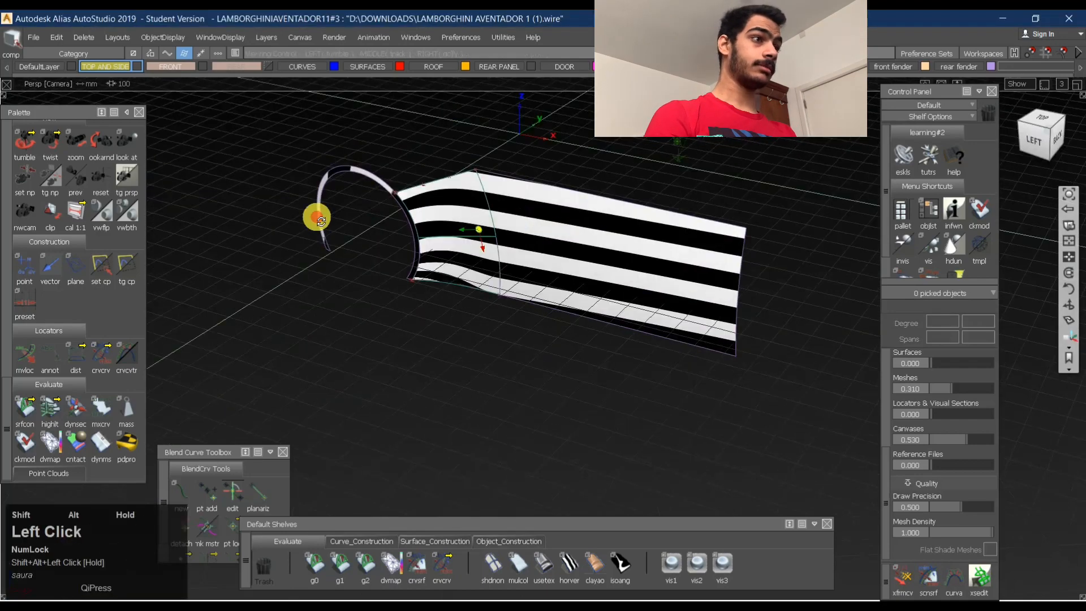
# - Switch the visible arch and side surfaces from zebra to smooth shading and show all hidden parts of the car
pyautogui.click(544, 563)
pyautogui.hotkey('ctrl', 'j')
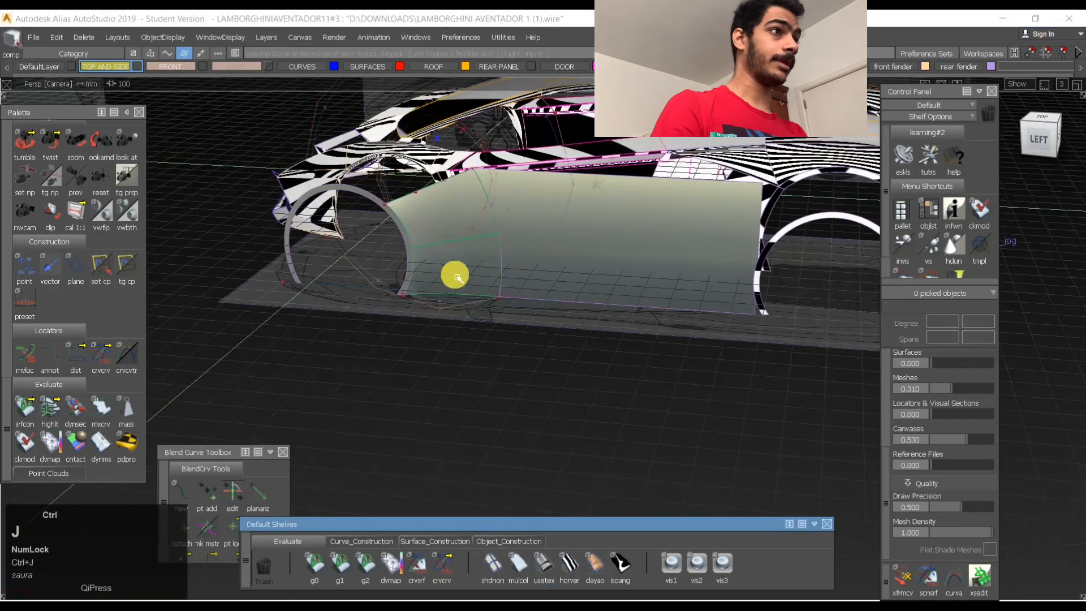
pyautogui.keyDown('alt'); pyautogui.keyDown('shift'); pyautogui.moveTo(507, 198); pyautogui.dragTo(622, 271); pyautogui.keyUp('shift'); pyautogui.keyUp('alt')
pyautogui.keyDown('alt'); pyautogui.keyDown('shift'); pyautogui.moveTo(624, 288); pyautogui.dragTo(649, 341, button='middle'); pyautogui.keyUp('shift'); pyautogui.keyUp('alt')
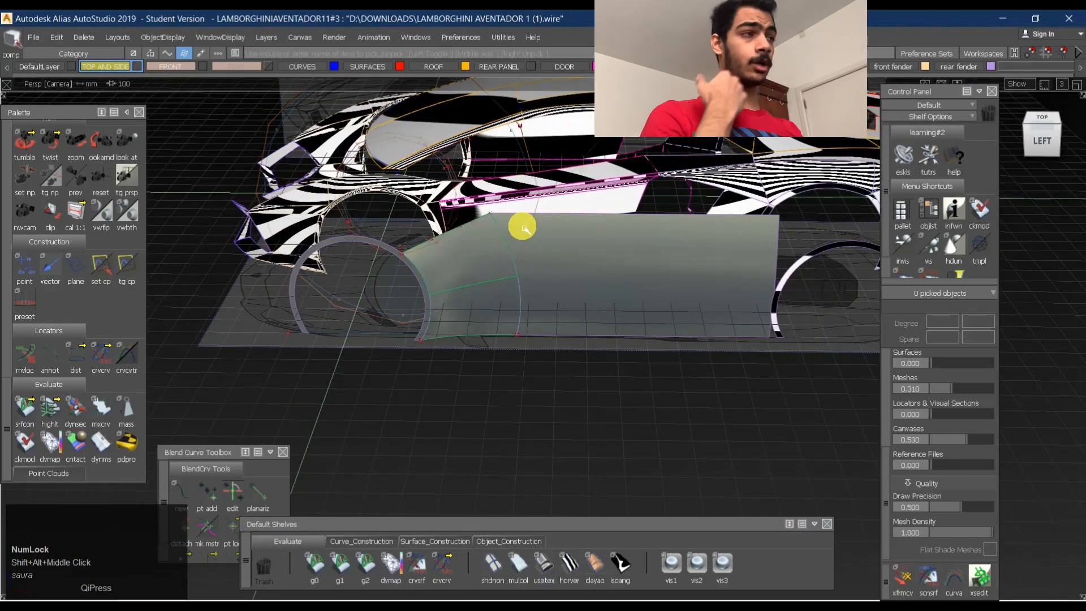
# - Examine the zebra-shaded side panels behind the front wheel arch up close from several angles
pyautogui.keyDown('alt'); pyautogui.keyDown('shift'); pyautogui.moveTo(573, 243); pyautogui.dragTo(515, 277, button='right'); pyautogui.keyUp('shift'); pyautogui.keyUp('alt')
pyautogui.moveTo(524, 266)
pyautogui.keyDown('alt'); pyautogui.keyDown('shift'); pyautogui.mouseDown()
pyautogui.moveTo(672, 247)
pyautogui.moveTo(527, 272)
pyautogui.mouseUp(); pyautogui.keyUp('shift'); pyautogui.keyUp('alt')
pyautogui.keyDown('alt'); pyautogui.keyDown('shift'); pyautogui.moveTo(565, 243); pyautogui.dragTo(639, 226, button='right'); pyautogui.keyUp('shift'); pyautogui.keyUp('alt')
pyautogui.keyDown('alt'); pyautogui.keyDown('shift'); pyautogui.moveTo(475, 224); pyautogui.dragTo(254, 218); pyautogui.keyUp('shift'); pyautogui.keyUp('alt')
pyautogui.keyDown('alt'); pyautogui.keyDown('shift'); pyautogui.moveTo(565, 202); pyautogui.dragTo(551, 243, button='middle'); pyautogui.keyUp('shift'); pyautogui.keyUp('alt')
pyautogui.keyDown('alt'); pyautogui.keyDown('shift'); pyautogui.moveTo(458, 234); pyautogui.dragTo(553, 226); pyautogui.keyUp('shift'); pyautogui.keyUp('alt')
pyautogui.keyDown('alt'); pyautogui.keyDown('shift'); pyautogui.moveTo(551, 225); pyautogui.dragTo(516, 150, button='right'); pyautogui.keyUp('shift'); pyautogui.keyUp('alt')
pyautogui.keyDown('alt'); pyautogui.keyDown('shift'); pyautogui.moveTo(517, 150); pyautogui.dragTo(514, 211); pyautogui.keyUp('shift'); pyautogui.keyUp('alt')
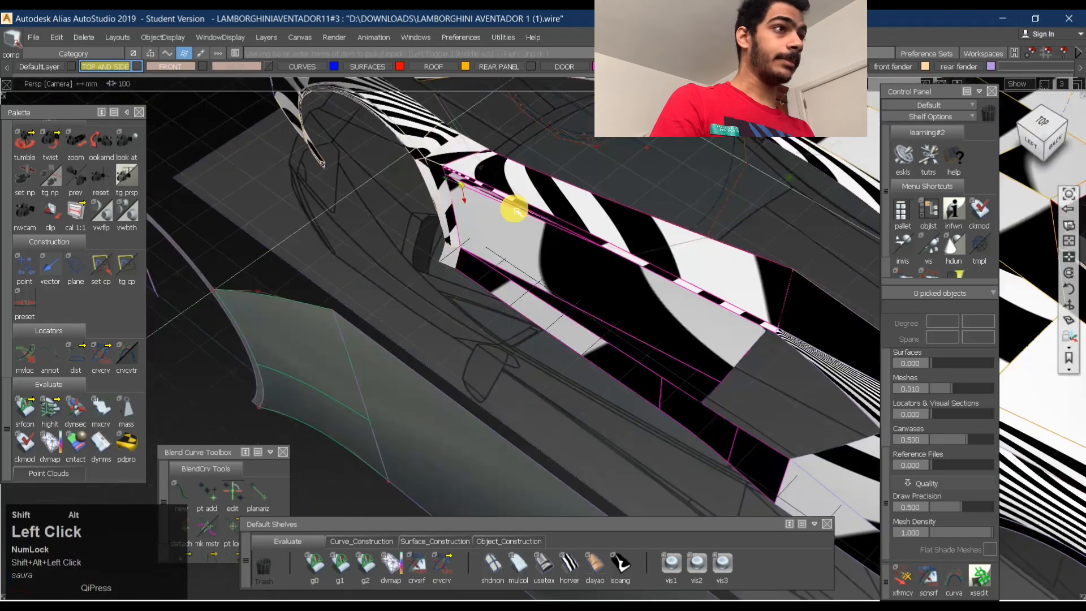
pyautogui.keyDown('alt'); pyautogui.keyDown('shift'); pyautogui.moveTo(514, 211); pyautogui.dragTo(417, 277, button='middle'); pyautogui.keyUp('shift'); pyautogui.keyUp('alt')
pyautogui.keyDown('alt'); pyautogui.keyDown('shift'); pyautogui.moveTo(417, 277); pyautogui.dragTo(347, 228); pyautogui.keyUp('shift'); pyautogui.keyUp('alt')
pyautogui.keyDown('alt'); pyautogui.keyDown('shift'); pyautogui.moveTo(346, 228); pyautogui.dragTo(368, 204, button='right'); pyautogui.keyUp('shift'); pyautogui.keyUp('alt')
pyautogui.keyDown('alt'); pyautogui.keyDown('shift'); pyautogui.moveTo(368, 203); pyautogui.dragTo(352, 277); pyautogui.keyUp('shift'); pyautogui.keyUp('alt')
pyautogui.keyDown('alt'); pyautogui.keyDown('shift'); pyautogui.moveTo(351, 276); pyautogui.dragTo(339, 251, button='middle'); pyautogui.keyUp('shift'); pyautogui.keyUp('alt')
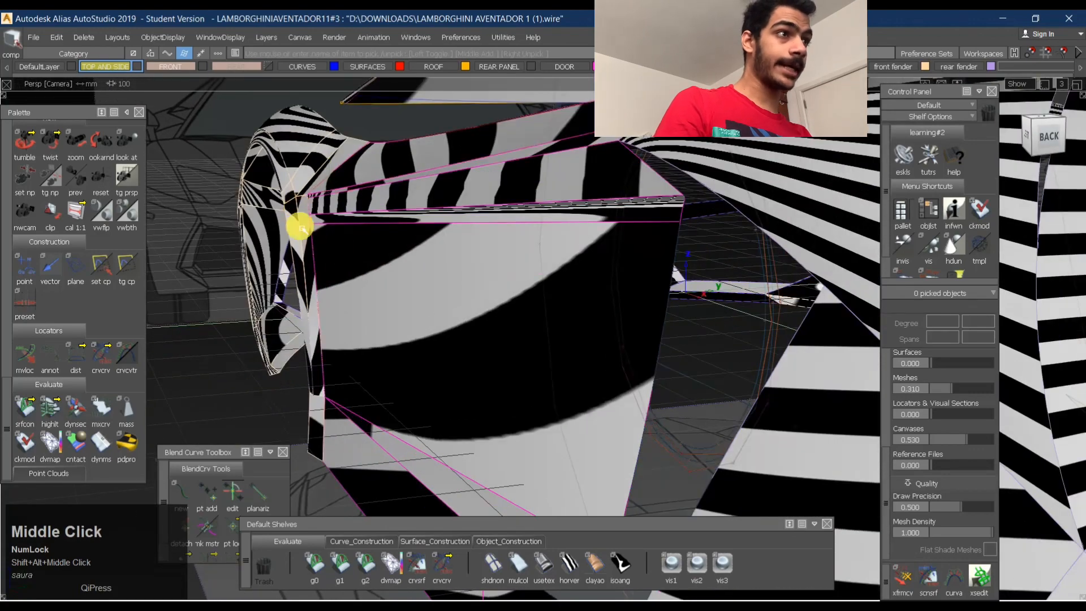
pyautogui.keyDown('alt'); pyautogui.keyDown('shift'); pyautogui.moveTo(425, 271); pyautogui.dragTo(437, 306); pyautogui.keyUp('shift'); pyautogui.keyUp('alt')
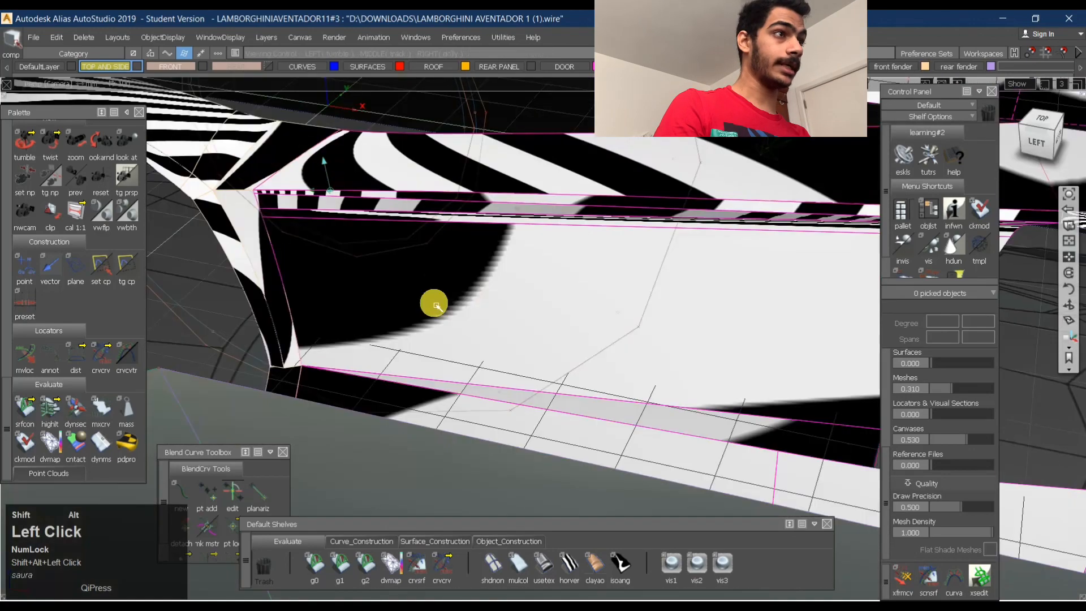
# - Isolate the large side panel behind the front wheel arch by hiding every other surface
pyautogui.click(605, 269)
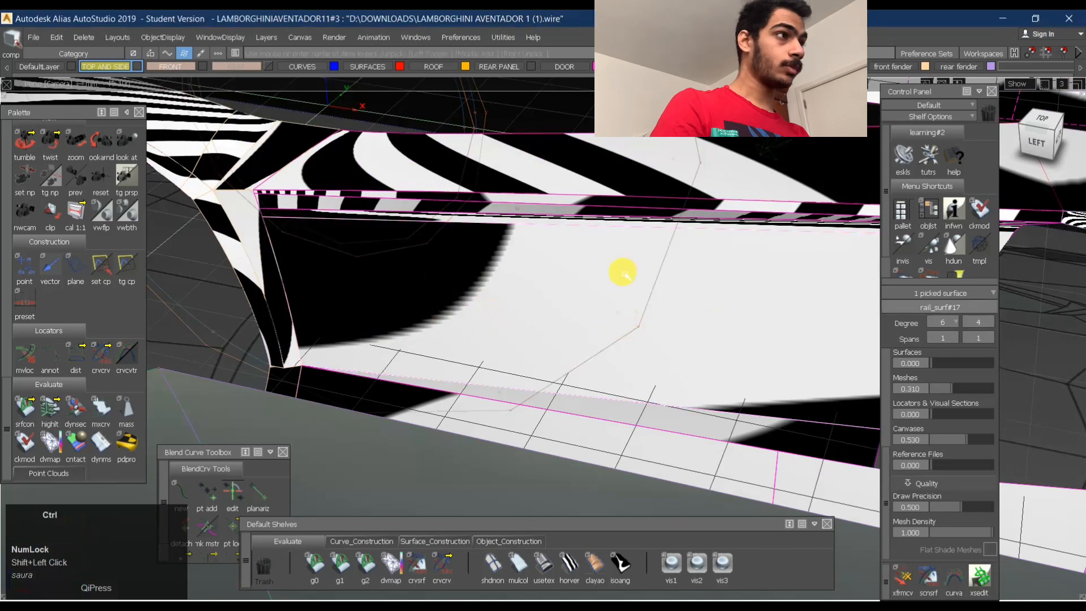
pyautogui.hotkey('ctrl', 'h')
pyautogui.keyDown('ctrl'); pyautogui.keyDown('shift'); pyautogui.moveTo(656, 238); pyautogui.dragTo(463, 391, button='right'); pyautogui.keyUp('shift'); pyautogui.keyUp('ctrl')
pyautogui.keyDown('alt'); pyautogui.keyDown('shift'); pyautogui.moveTo(463, 392); pyautogui.dragTo(660, 296); pyautogui.keyUp('shift'); pyautogui.keyUp('alt')
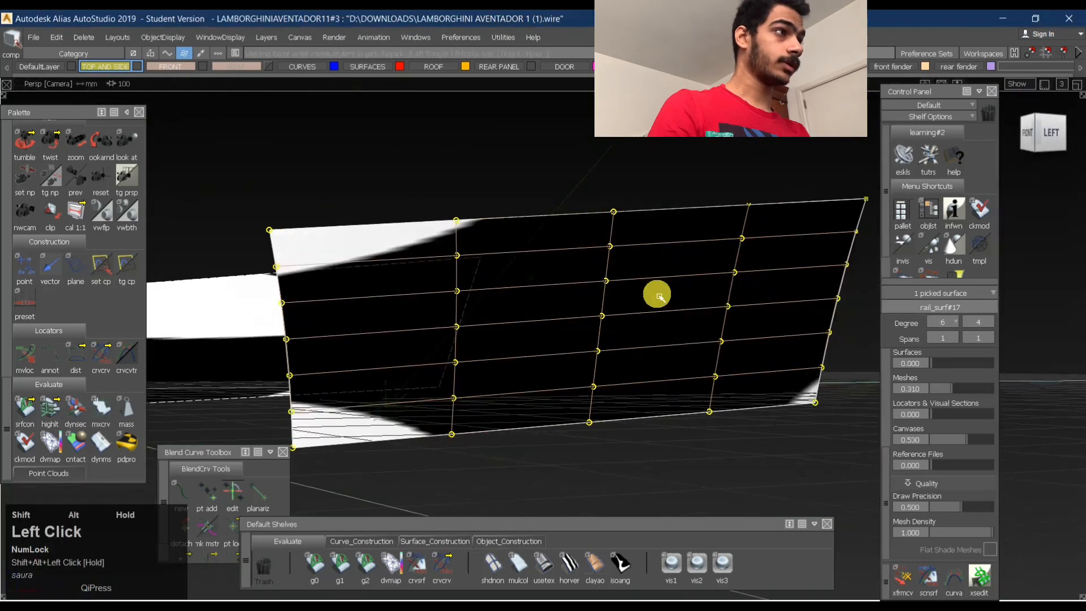
# - Reduce the side panel to degree 2 in both directions
pyautogui.click(960, 338)
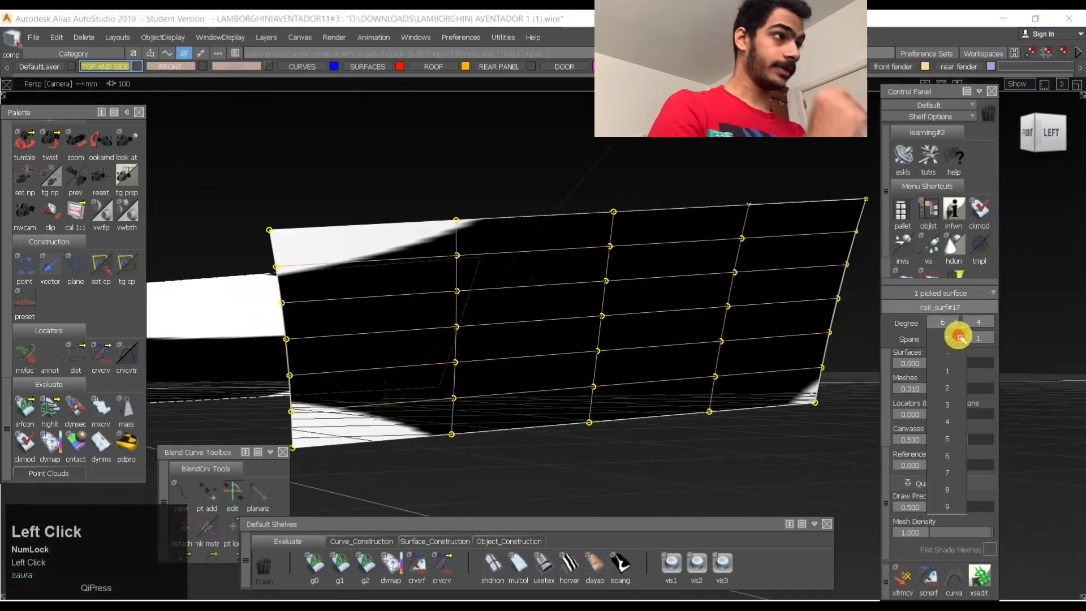
pyautogui.click(958, 387)
pyautogui.click(993, 339)
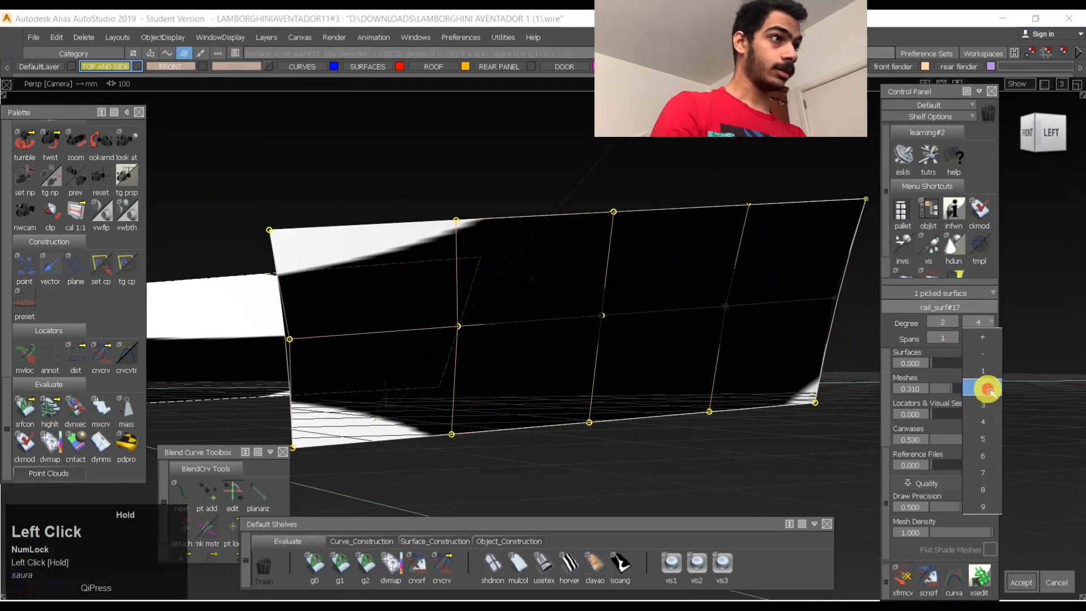
pyautogui.click(988, 390)
# - Move the side panel's centre control point along Y by about 4.25
pyautogui.press('space')
pyautogui.keyDown('alt'); pyautogui.keyDown('shift'); pyautogui.moveTo(602, 412); pyautogui.dragTo(666, 352); pyautogui.keyUp('shift'); pyautogui.keyUp('alt')
pyautogui.keyDown('ctrl'); pyautogui.keyDown('shift'); pyautogui.moveTo(684, 339); pyautogui.dragTo(744, 308, button='middle'); pyautogui.keyUp('shift'); pyautogui.keyUp('ctrl')
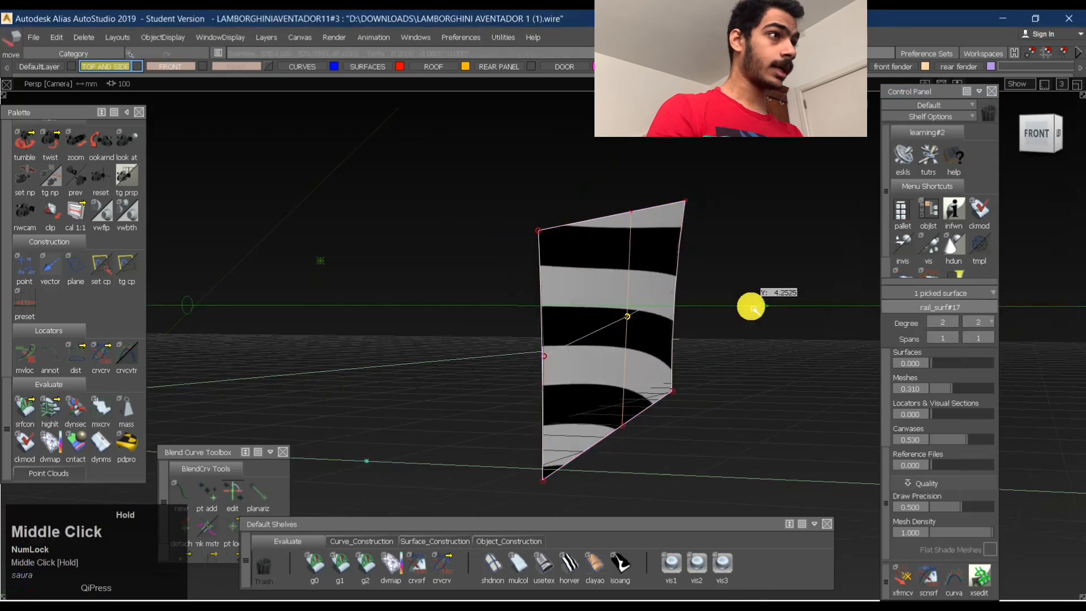
pyautogui.keyDown('alt'); pyautogui.keyDown('shift'); pyautogui.moveTo(770, 306); pyautogui.dragTo(380, 311); pyautogui.keyUp('shift'); pyautogui.keyUp('alt')
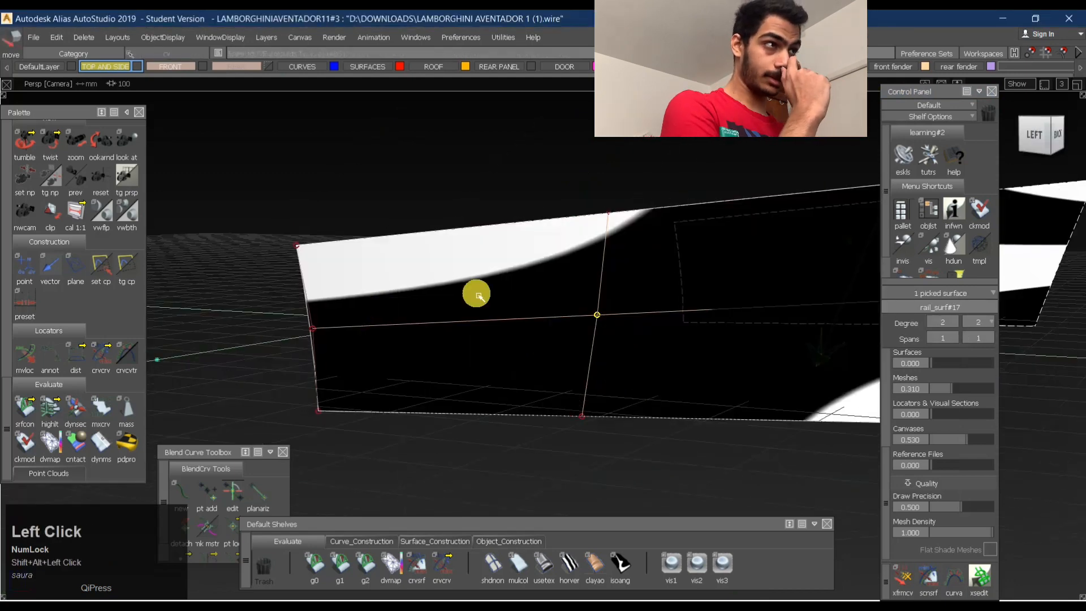
pyautogui.scroll(-2, 482, 288)
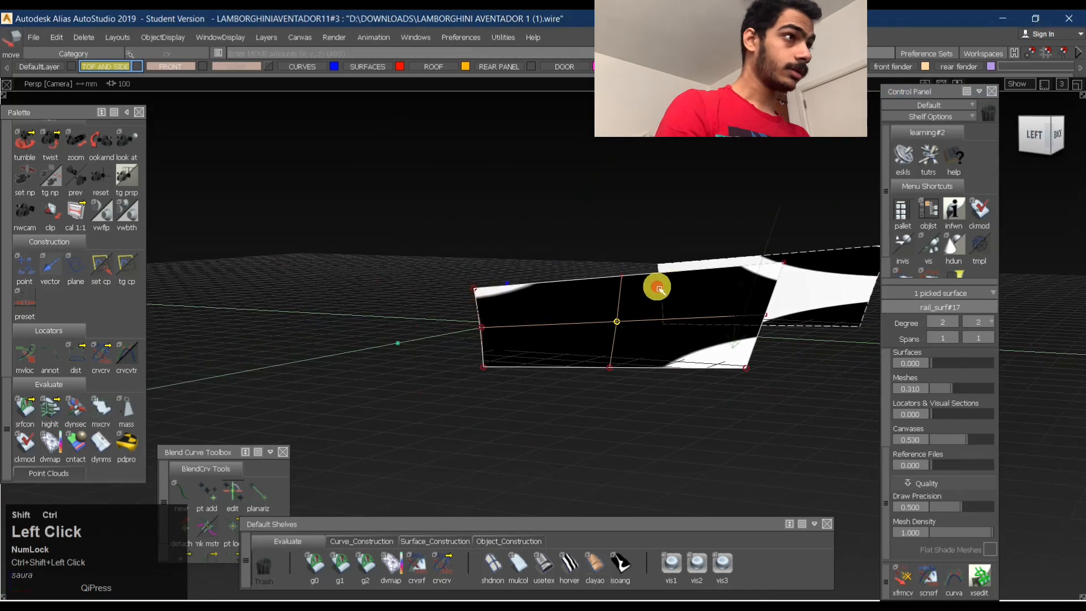
# - Adjust the side panel's curvature again by moving its control point along Y by about 1.6
pyautogui.keyDown('ctrl'); pyautogui.keyDown('shift'); pyautogui.moveTo(659, 289); pyautogui.dragTo(659, 280); pyautogui.keyUp('shift'); pyautogui.keyUp('ctrl')
pyautogui.keyDown('ctrl'); pyautogui.keyDown('shift'); pyautogui.moveTo(633, 327); pyautogui.dragTo(654, 315); pyautogui.keyUp('shift'); pyautogui.keyUp('ctrl')
pyautogui.moveTo(711, 304); pyautogui.dragTo(788, 346)
pyautogui.keyDown('alt'); pyautogui.keyDown('shift'); pyautogui.moveTo(741, 345); pyautogui.dragTo(647, 327); pyautogui.keyUp('shift'); pyautogui.keyUp('alt')
pyautogui.keyDown('alt'); pyautogui.keyDown('shift'); pyautogui.moveTo(648, 328); pyautogui.dragTo(677, 315, button='right'); pyautogui.keyUp('shift'); pyautogui.keyUp('alt')
pyautogui.keyDown('alt'); pyautogui.keyDown('shift'); pyautogui.moveTo(677, 315); pyautogui.dragTo(698, 383); pyautogui.keyUp('shift'); pyautogui.keyUp('alt')
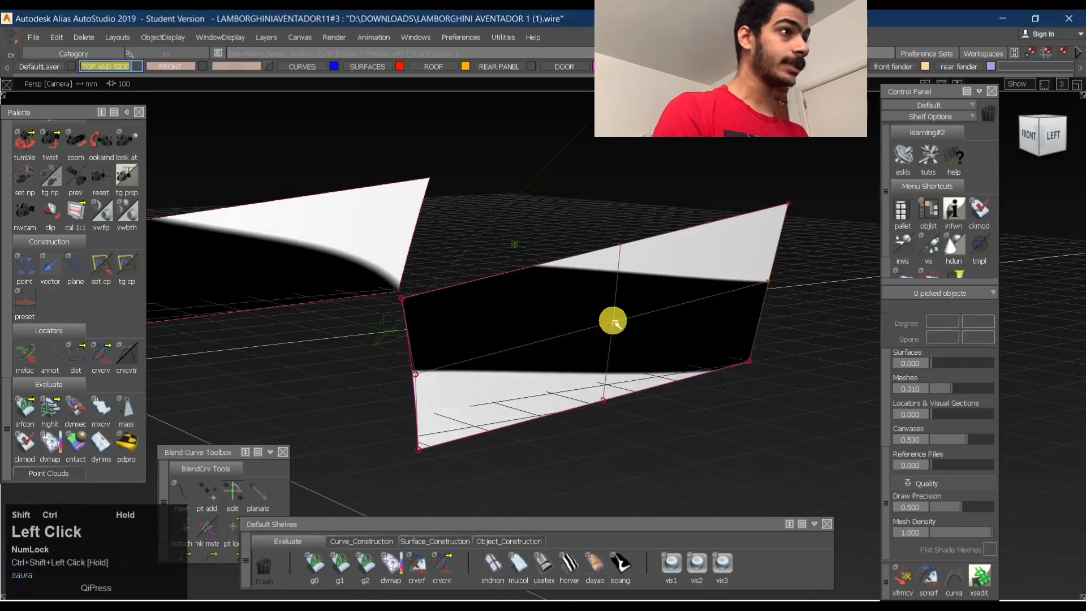
pyautogui.keyDown('ctrl'); pyautogui.keyDown('shift'); pyautogui.moveTo(638, 364); pyautogui.dragTo(645, 316, button='middle'); pyautogui.keyUp('shift'); pyautogui.keyUp('ctrl')
pyautogui.keyDown('alt'); pyautogui.keyDown('shift'); pyautogui.moveTo(625, 381); pyautogui.dragTo(706, 381); pyautogui.keyUp('shift'); pyautogui.keyUp('alt')
pyautogui.moveTo(706, 381); pyautogui.dragTo(707, 385, button='middle')
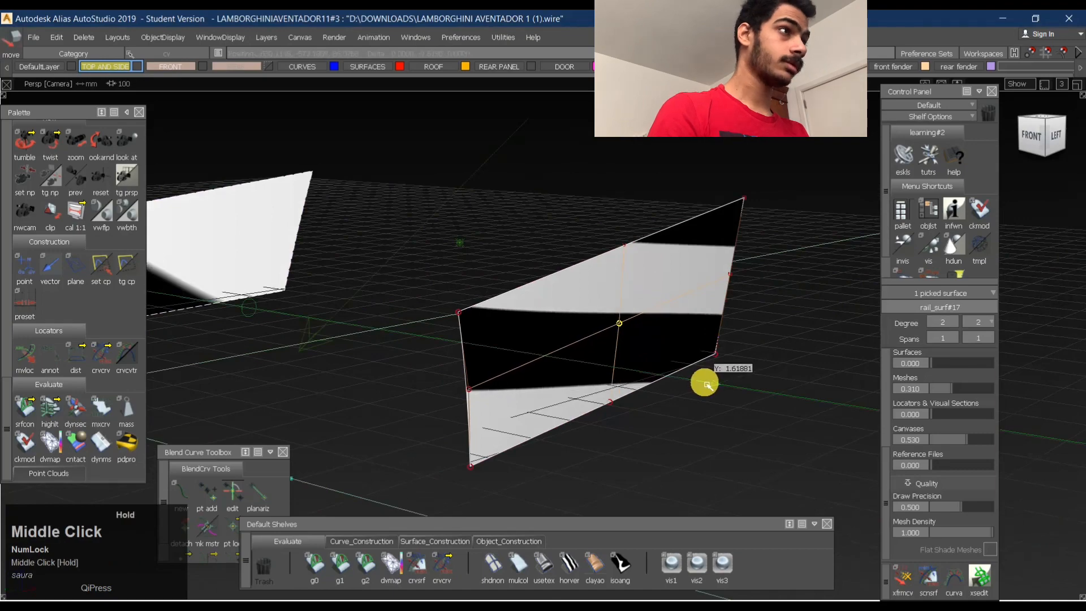
pyautogui.keyDown('ctrl'); pyautogui.keyDown('shift'); pyautogui.moveTo(685, 383); pyautogui.dragTo(711, 258); pyautogui.keyUp('shift'); pyautogui.keyUp('ctrl')
pyautogui.keyDown('alt'); pyautogui.keyDown('shift'); pyautogui.moveTo(701, 268); pyautogui.dragTo(674, 305); pyautogui.keyUp('shift'); pyautogui.keyUp('alt')
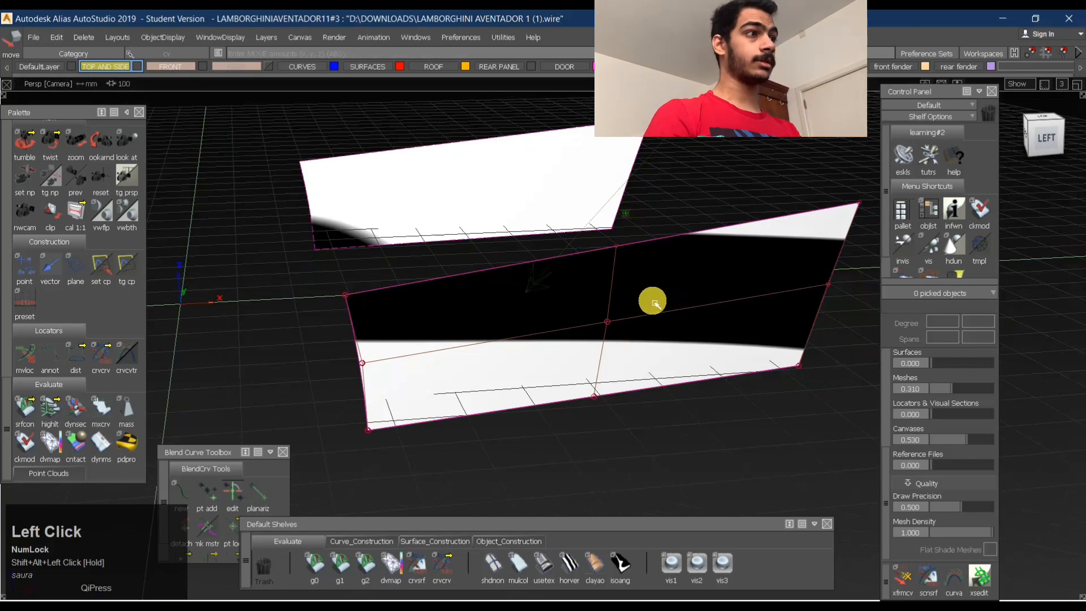
# - Clear the selection and switch the side panel from zebra to iso-angle shading
pyautogui.keyDown('ctrl'); pyautogui.keyDown('shift'); pyautogui.moveTo(551, 296); pyautogui.dragTo(678, 329); pyautogui.keyUp('shift'); pyautogui.keyUp('ctrl')
pyautogui.click(725, 364)
pyautogui.click(691, 385)
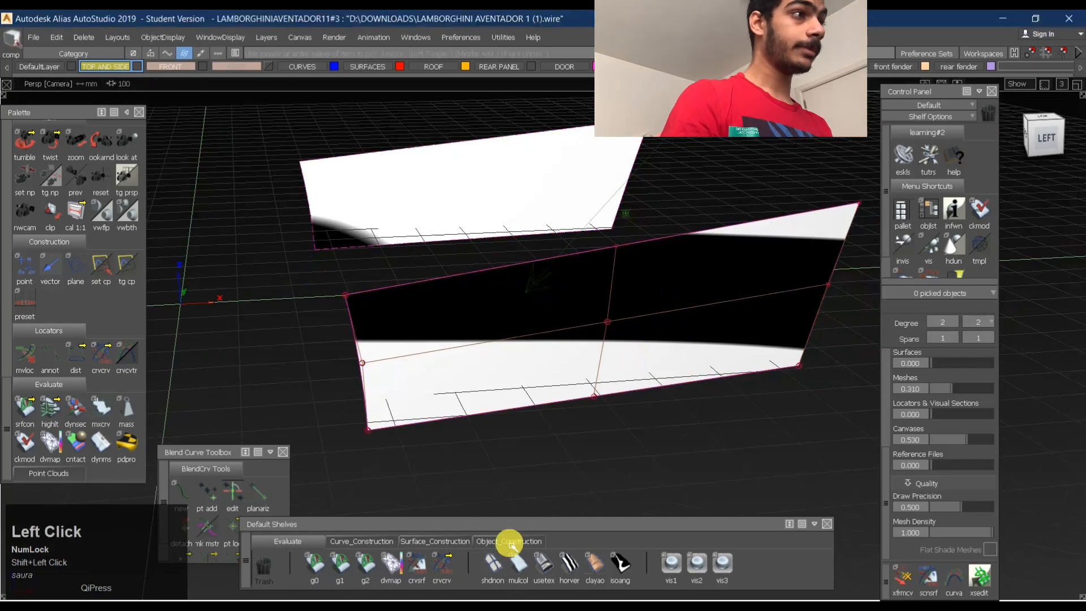
pyautogui.click(570, 565)
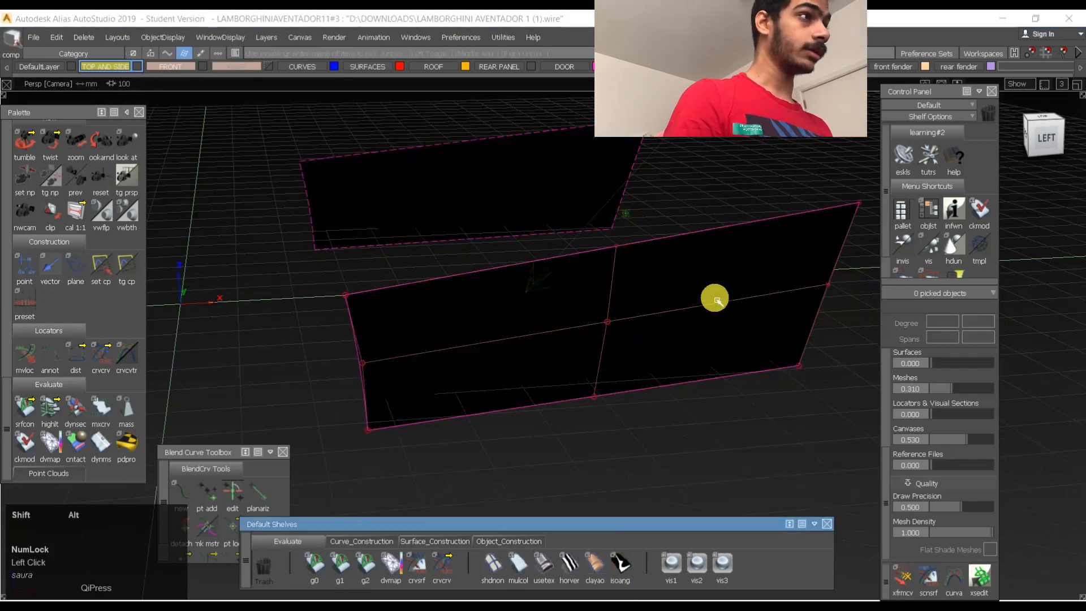
pyautogui.keyDown('alt'); pyautogui.keyDown('shift'); pyautogui.moveTo(713, 300); pyautogui.dragTo(640, 342); pyautogui.keyUp('shift'); pyautogui.keyUp('alt')
pyautogui.scroll(-1, 918, 416)
pyautogui.scroll(2, 960, 431)
pyautogui.scroll(3, 960, 430)
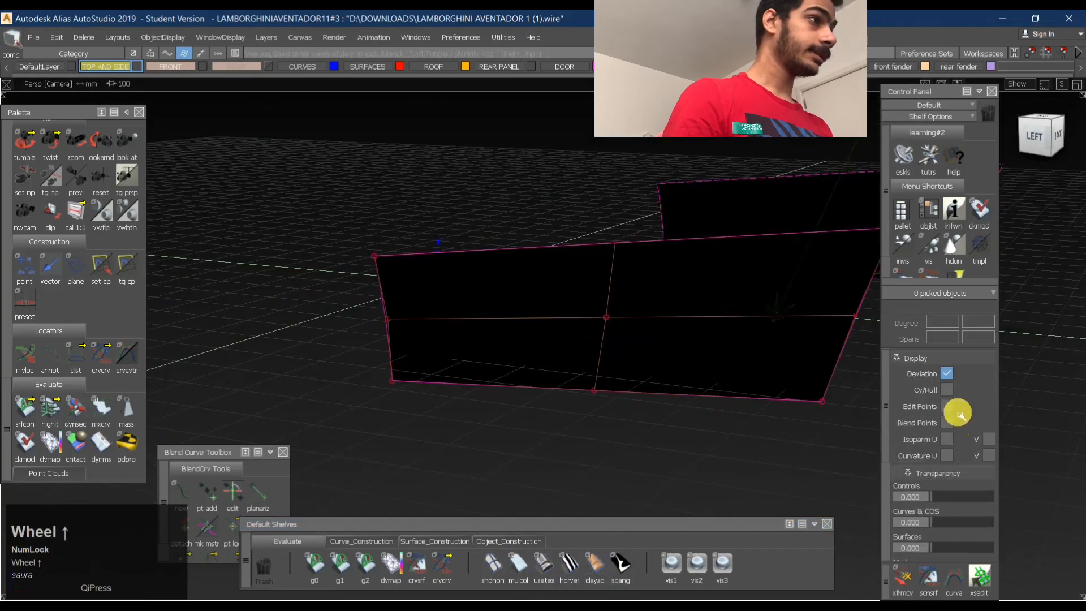
pyautogui.scroll(-3, 956, 419)
# - Set the iso-angle direction vector to Z (0, 0, 1) in the Diagnostic Shade options
pyautogui.click(622, 575)
pyautogui.scroll(-1, 966, 432)
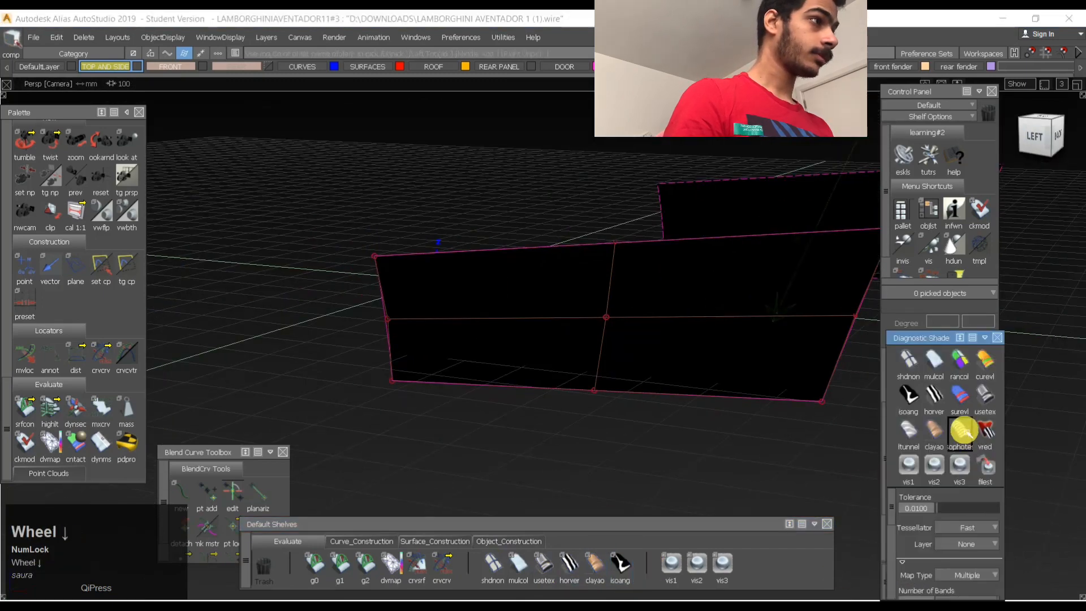
pyautogui.scroll(-4, 941, 524)
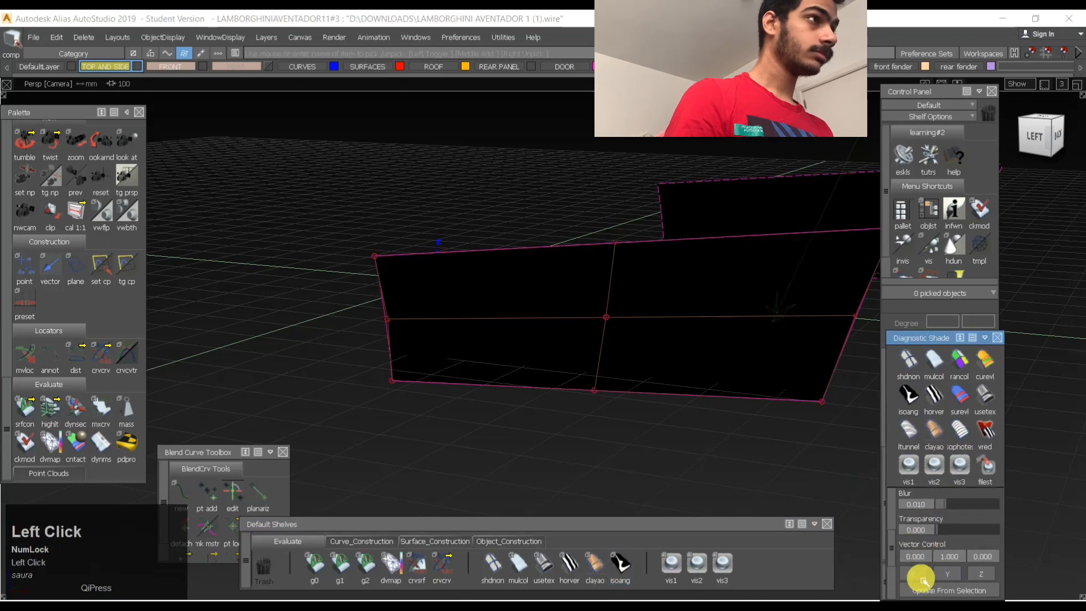
pyautogui.click(922, 575)
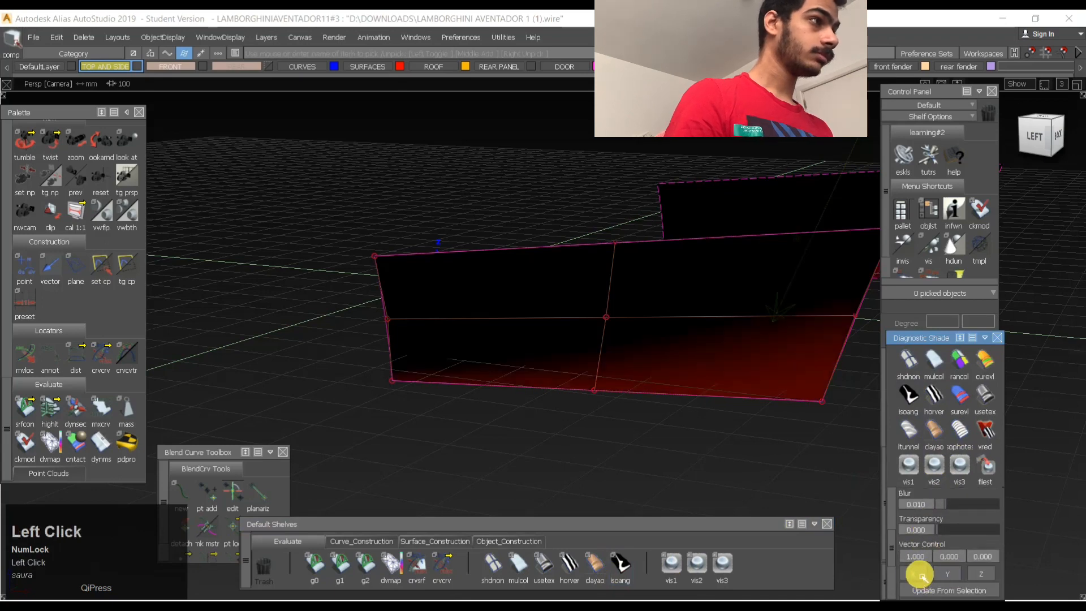
pyautogui.click(985, 574)
pyautogui.moveTo(650, 512)
pyautogui.keyDown('alt'); pyautogui.keyDown('shift'); pyautogui.mouseDown()
pyautogui.moveTo(660, 332)
pyautogui.moveTo(599, 308)
pyautogui.mouseUp(); pyautogui.keyUp('shift'); pyautogui.keyUp('alt')
pyautogui.keyDown('ctrl'); pyautogui.keyDown('shift'); pyautogui.moveTo(556, 356); pyautogui.dragTo(582, 341); pyautogui.keyUp('shift'); pyautogui.keyUp('ctrl')
# - Move the middle control point of the panel's rear edge along Y by about 0.85 with Transform CV
pyautogui.click(611, 318)
pyautogui.keyDown('alt'); pyautogui.keyDown('shift'); pyautogui.moveTo(562, 403); pyautogui.dragTo(665, 451); pyautogui.keyUp('shift'); pyautogui.keyUp('alt')
pyautogui.keyDown('ctrl'); pyautogui.keyDown('shift'); pyautogui.moveTo(666, 455); pyautogui.dragTo(673, 342, button='middle'); pyautogui.keyUp('shift'); pyautogui.keyUp('ctrl')
pyautogui.moveTo(681, 419); pyautogui.dragTo(691, 421, button='middle')
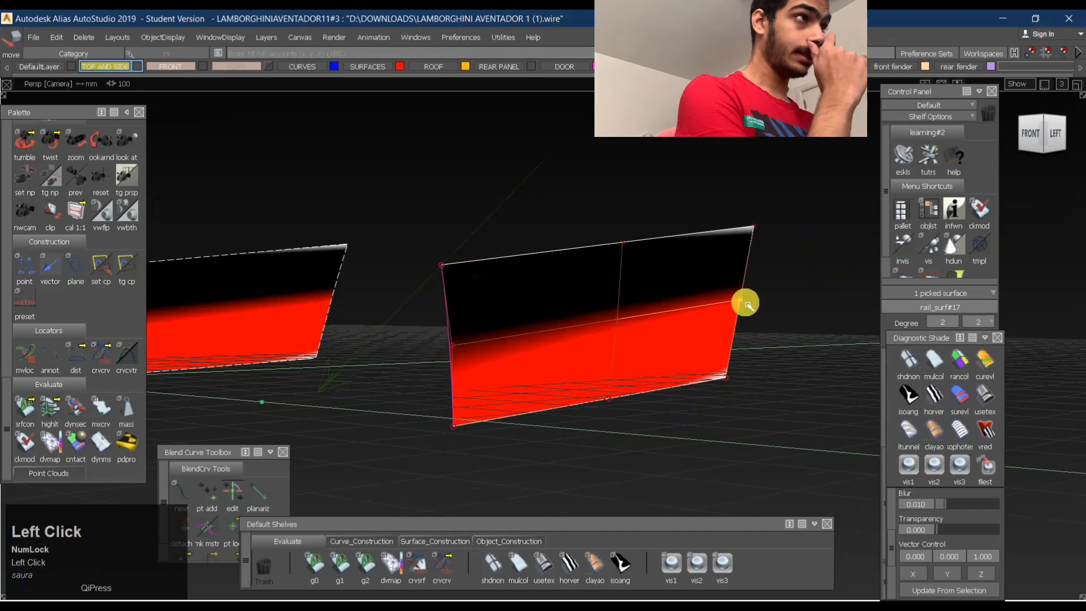
pyautogui.moveTo(758, 309); pyautogui.dragTo(758, 309, button='middle')
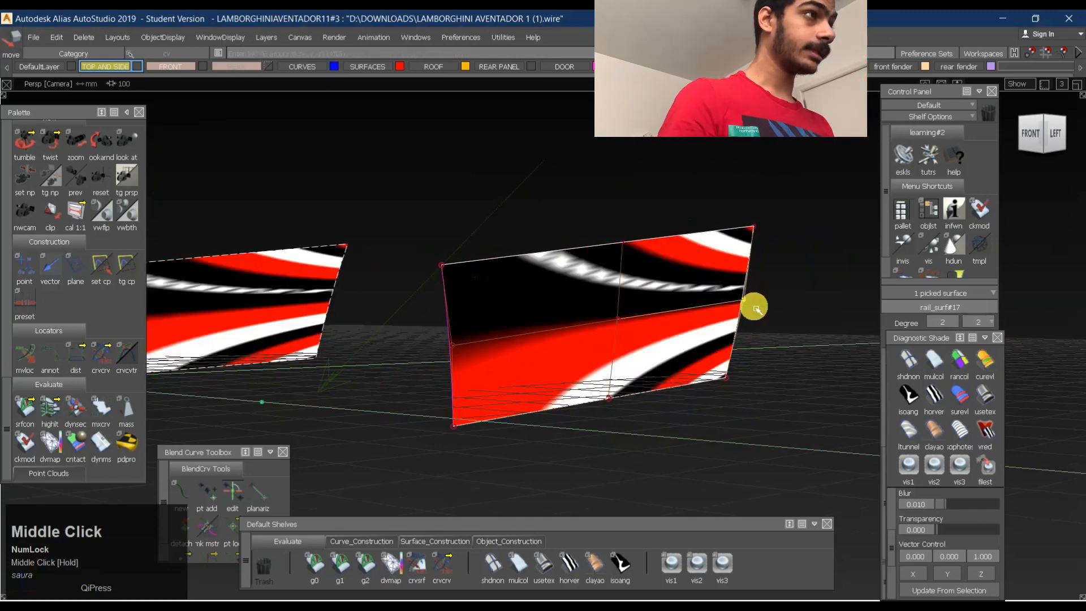
pyautogui.hotkey('ctrl', 'z')
pyautogui.click(491, 541)
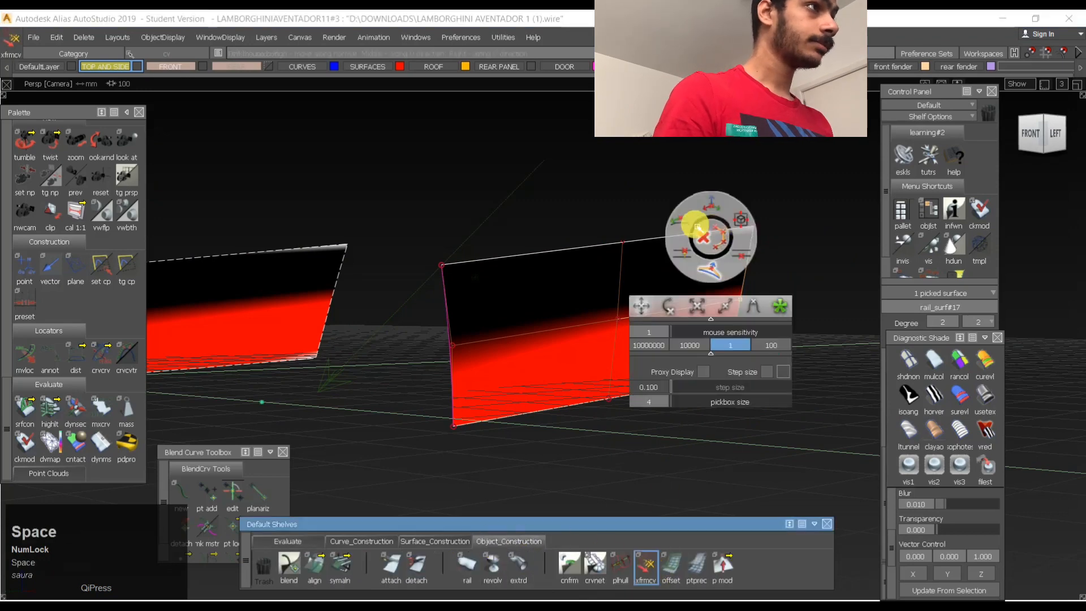
pyautogui.moveTo(807, 327); pyautogui.dragTo(814, 333, button='middle')
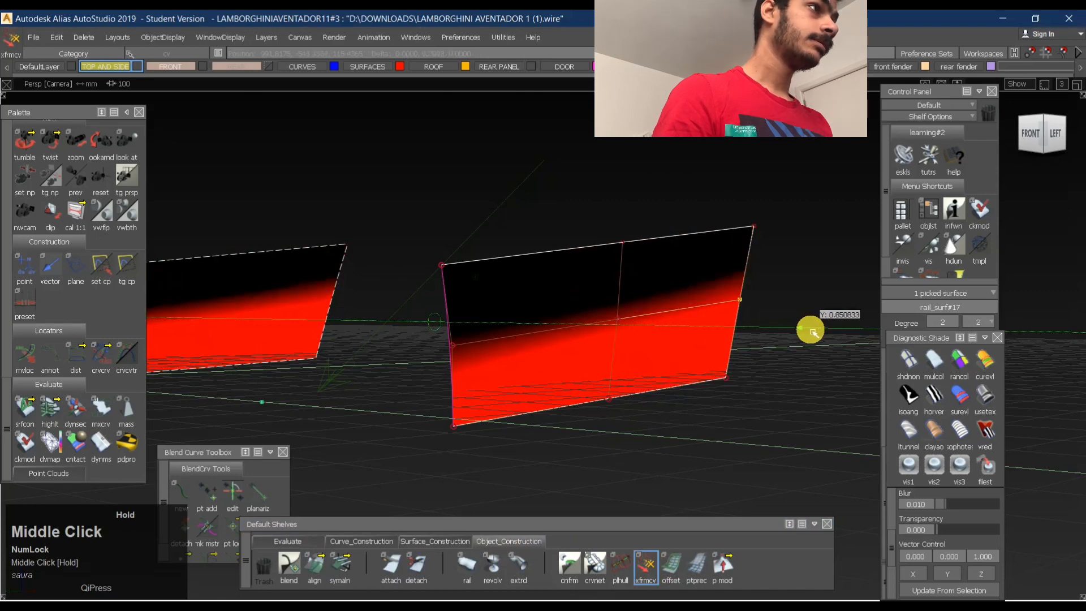
# - Set the iso-angle shading's number of bands to 50
pyautogui.scroll(-3, 937, 557)
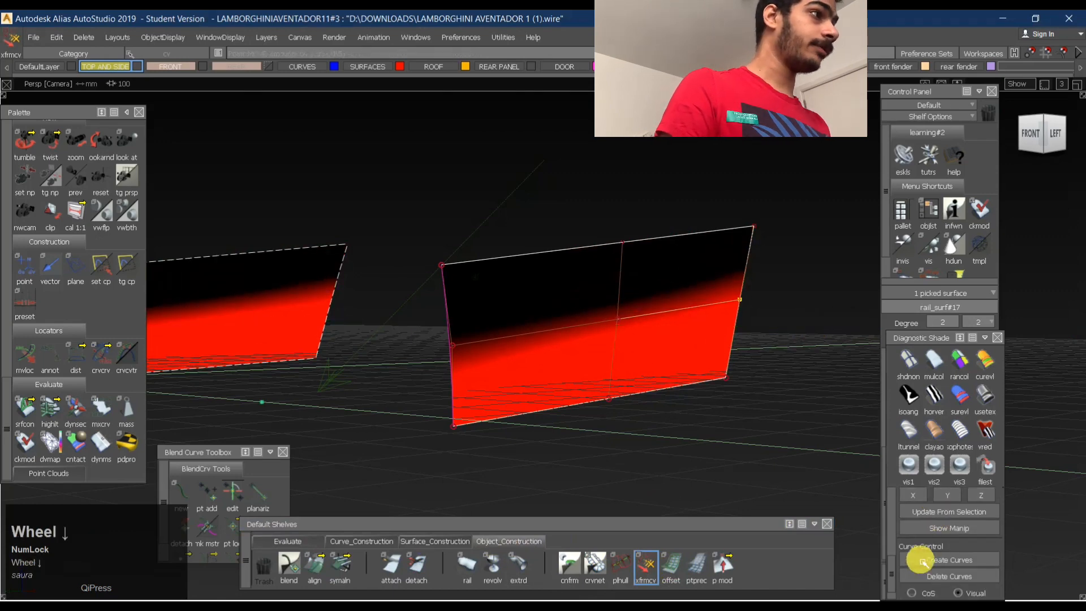
pyautogui.scroll(3, 935, 532)
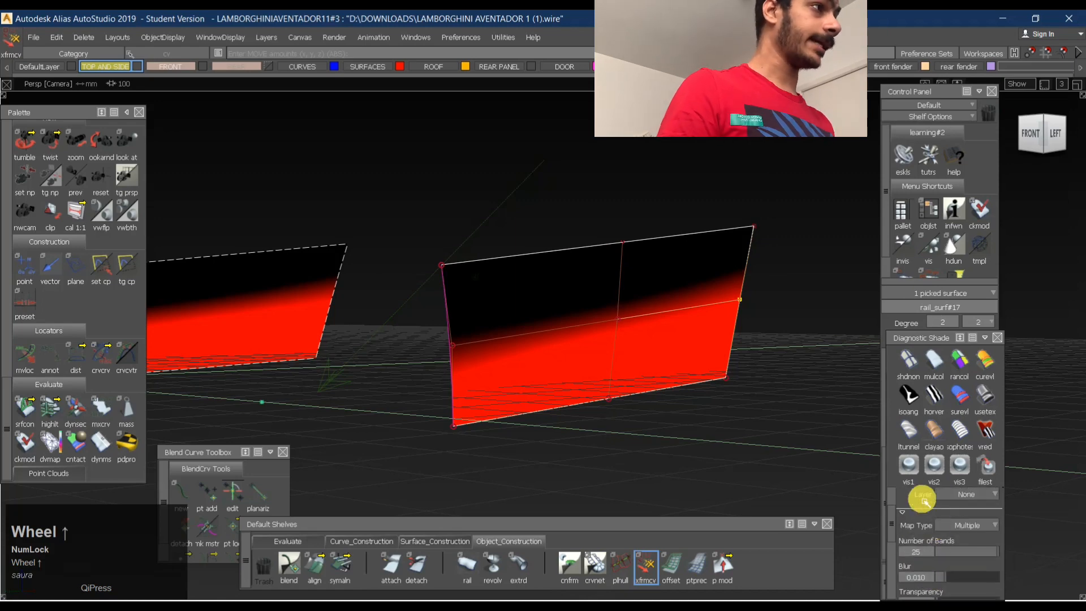
pyautogui.click(909, 396)
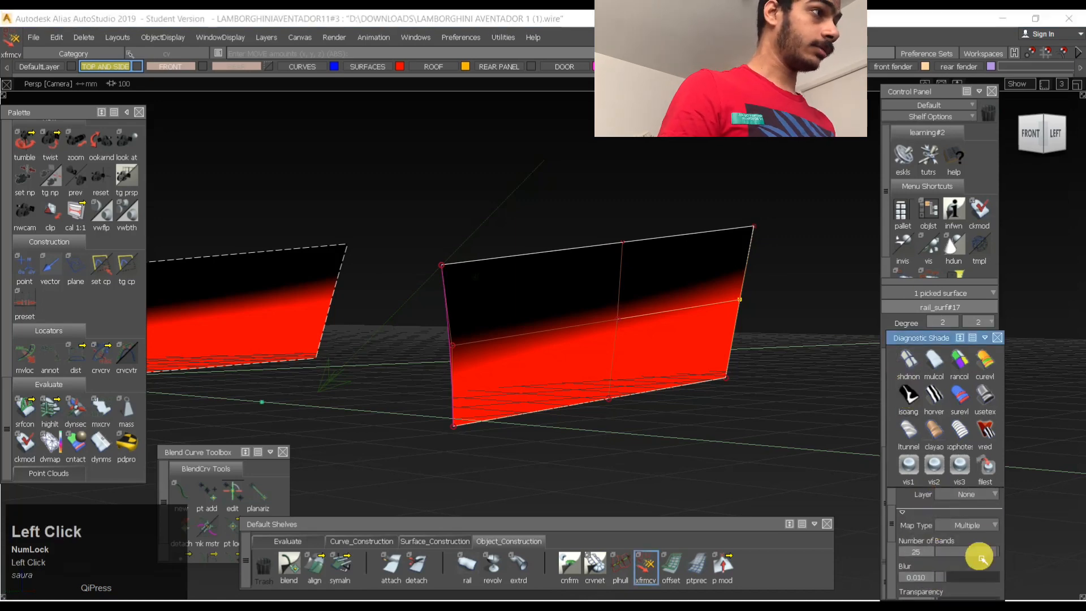
pyautogui.scroll(-2, 982, 559)
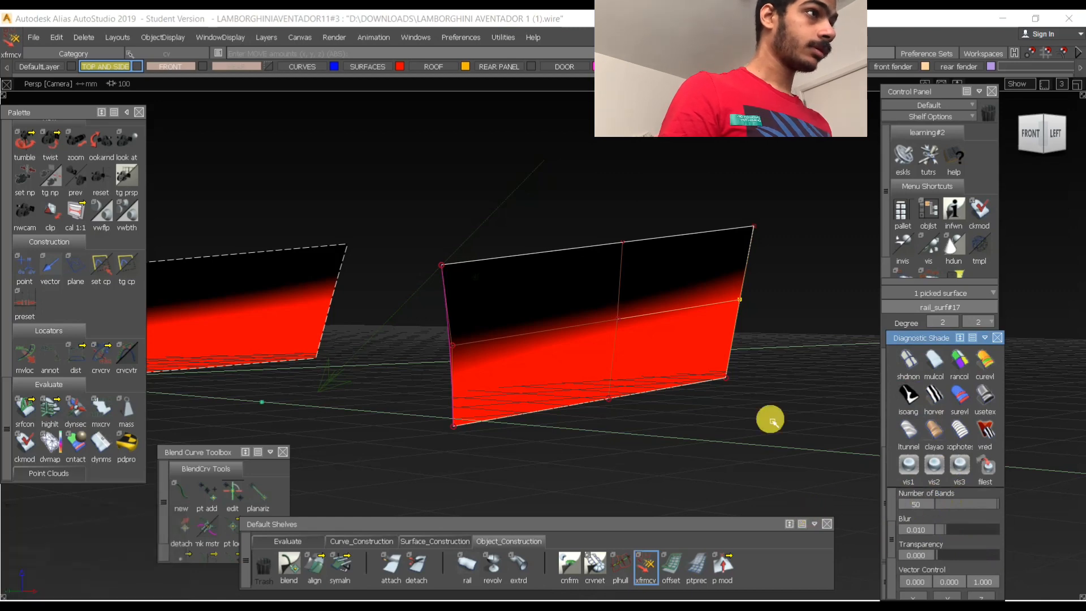
# - Clear the selection and set the iso-angle direction vector to X (1, 0, 0) in the Diagnostic Shade options
pyautogui.keyDown('ctrl'); pyautogui.keyDown('shift'); pyautogui.moveTo(642, 401); pyautogui.dragTo(637, 236); pyautogui.keyUp('shift'); pyautogui.keyUp('ctrl')
pyautogui.click(686, 332)
pyautogui.keyDown('alt'); pyautogui.keyDown('shift'); pyautogui.moveTo(823, 367); pyautogui.dragTo(885, 419); pyautogui.keyUp('shift'); pyautogui.keyUp('alt')
pyautogui.click(910, 398)
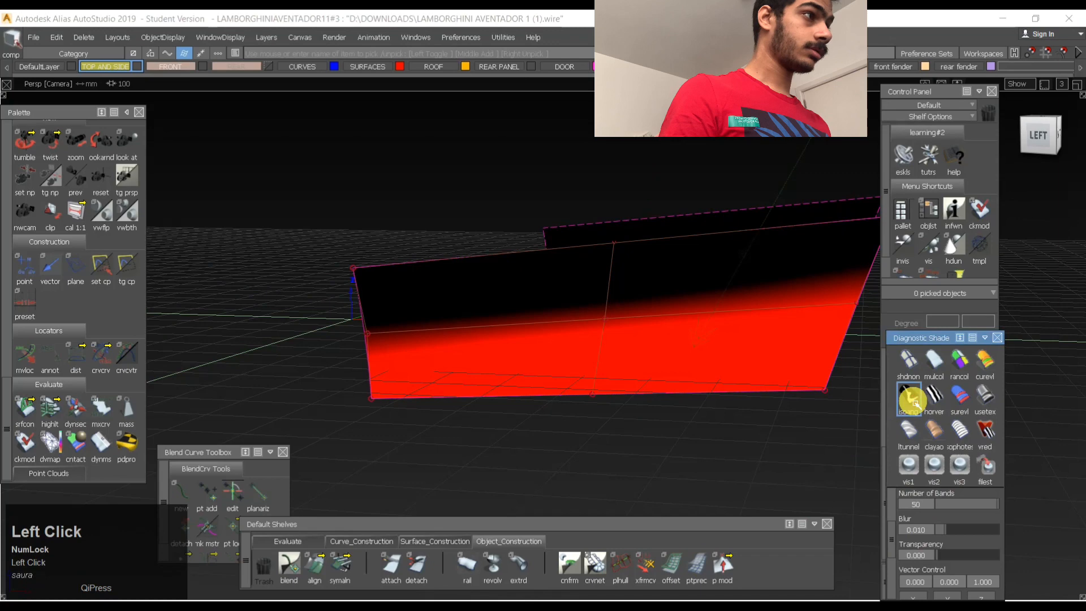
pyautogui.click(952, 595)
pyautogui.click(968, 595)
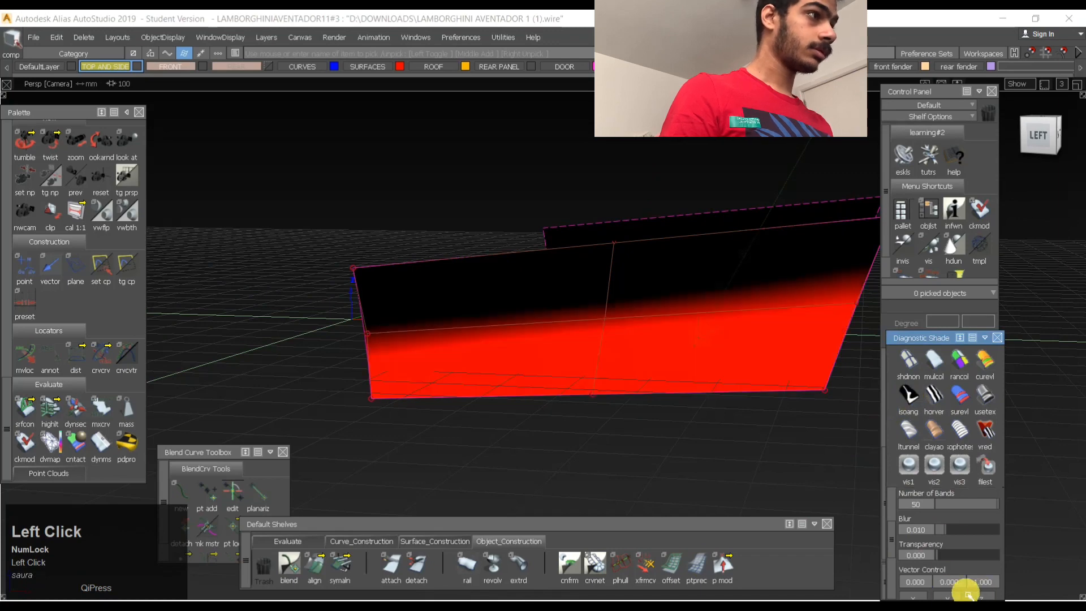
pyautogui.click(918, 596)
# - Pick the three control points of the side panel's middle row and move them along Y by about 23
pyautogui.keyDown('ctrl'); pyautogui.keyDown('shift'); pyautogui.moveTo(716, 290); pyautogui.dragTo(718, 286); pyautogui.keyUp('shift'); pyautogui.keyUp('ctrl')
pyautogui.keyDown('ctrl'); pyautogui.keyDown('shift'); pyautogui.moveTo(695, 351); pyautogui.dragTo(721, 351); pyautogui.keyUp('shift'); pyautogui.keyUp('ctrl')
pyautogui.keyDown('alt'); pyautogui.keyDown('shift'); pyautogui.moveTo(592, 347); pyautogui.dragTo(702, 354); pyautogui.keyUp('shift'); pyautogui.keyUp('alt')
pyautogui.keyDown('ctrl'); pyautogui.keyDown('shift'); pyautogui.moveTo(710, 405); pyautogui.dragTo(749, 287); pyautogui.keyUp('shift'); pyautogui.keyUp('ctrl')
pyautogui.keyDown('ctrl'); pyautogui.keyDown('shift'); pyautogui.moveTo(536, 368); pyautogui.dragTo(547, 359); pyautogui.keyUp('shift'); pyautogui.keyUp('ctrl')
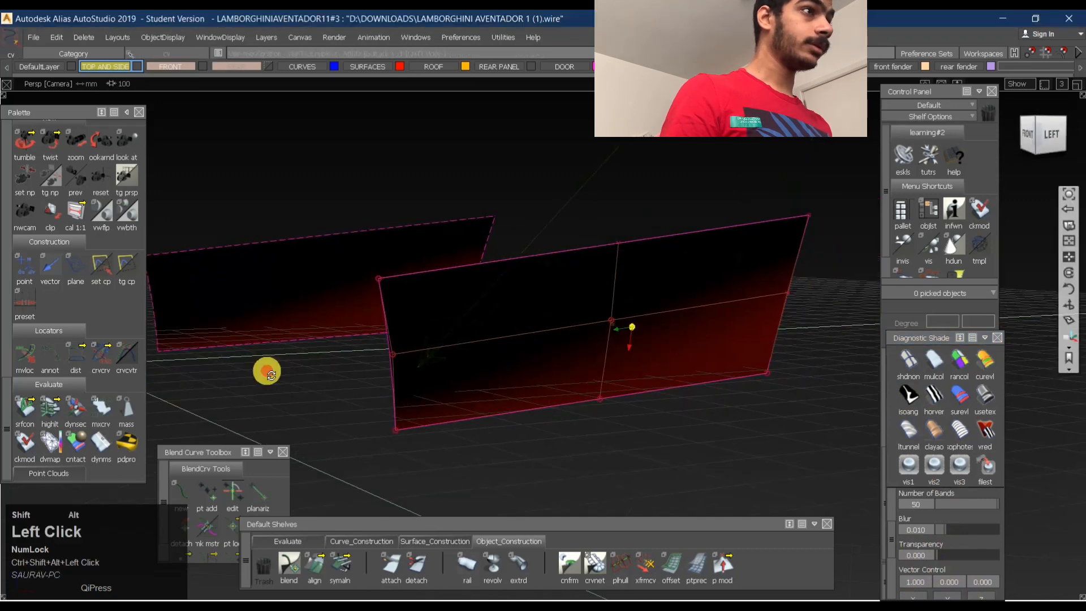
pyautogui.keyDown('alt'); pyautogui.keyDown('shift'); pyautogui.moveTo(266, 371); pyautogui.dragTo(338, 293); pyautogui.keyUp('shift'); pyautogui.keyUp('alt')
pyautogui.moveTo(872, 356); pyautogui.dragTo(876, 355)
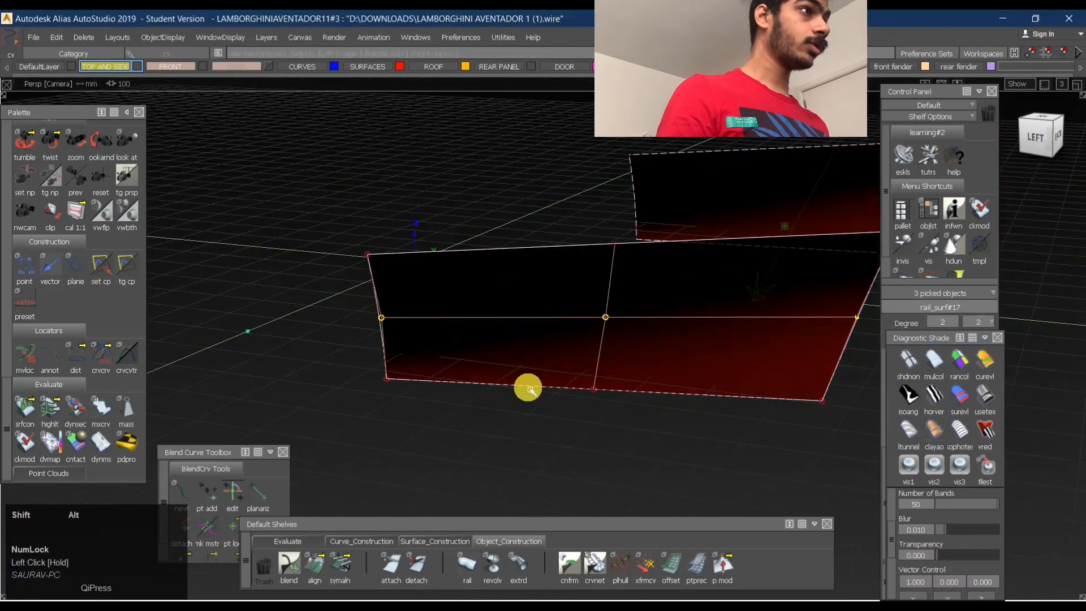
pyautogui.keyDown('alt'); pyautogui.keyDown('shift'); pyautogui.moveTo(528, 388); pyautogui.dragTo(859, 370); pyautogui.keyUp('shift'); pyautogui.keyUp('alt')
pyautogui.keyDown('ctrl'); pyautogui.keyDown('shift'); pyautogui.moveTo(654, 416); pyautogui.dragTo(661, 310, button='middle'); pyautogui.keyUp('shift'); pyautogui.keyUp('ctrl')
pyautogui.moveTo(715, 328); pyautogui.dragTo(716, 329, button='middle')
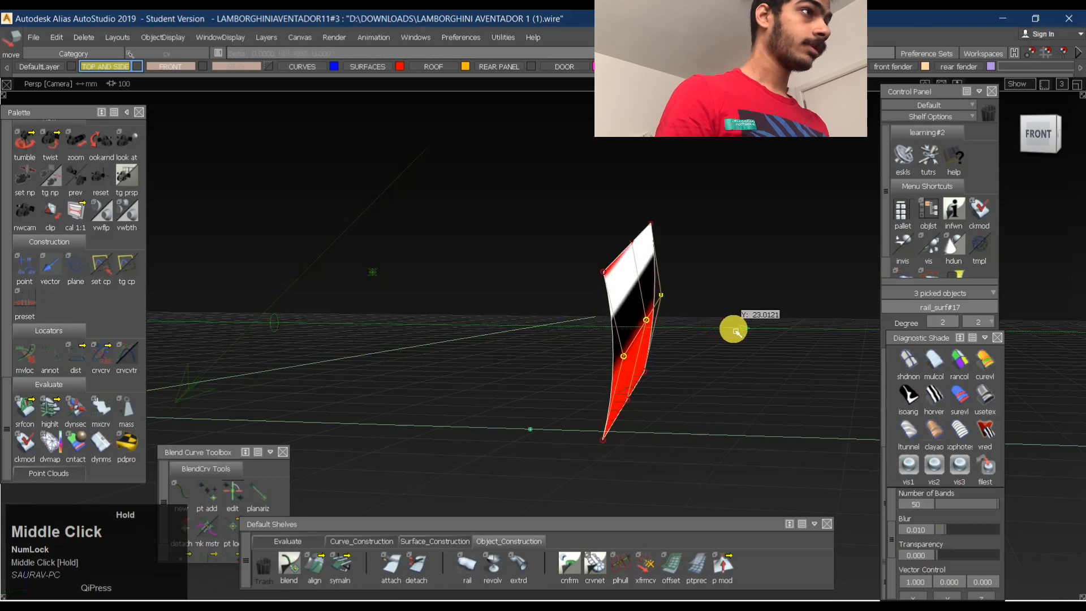
pyautogui.moveTo(745, 334); pyautogui.dragTo(736, 357, button='middle')
# - Examine the iso-angle bands on the bulged panel, undo the control point move and clear the selection
pyautogui.keyDown('alt'); pyautogui.keyDown('shift'); pyautogui.moveTo(860, 352); pyautogui.dragTo(504, 367); pyautogui.keyUp('shift'); pyautogui.keyUp('alt')
pyautogui.keyDown('alt'); pyautogui.keyDown('shift'); pyautogui.moveTo(698, 338); pyautogui.dragTo(639, 346, button='right'); pyautogui.keyUp('shift'); pyautogui.keyUp('alt')
pyautogui.keyDown('alt'); pyautogui.keyDown('shift'); pyautogui.moveTo(639, 347); pyautogui.dragTo(756, 318); pyautogui.keyUp('shift'); pyautogui.keyUp('alt')
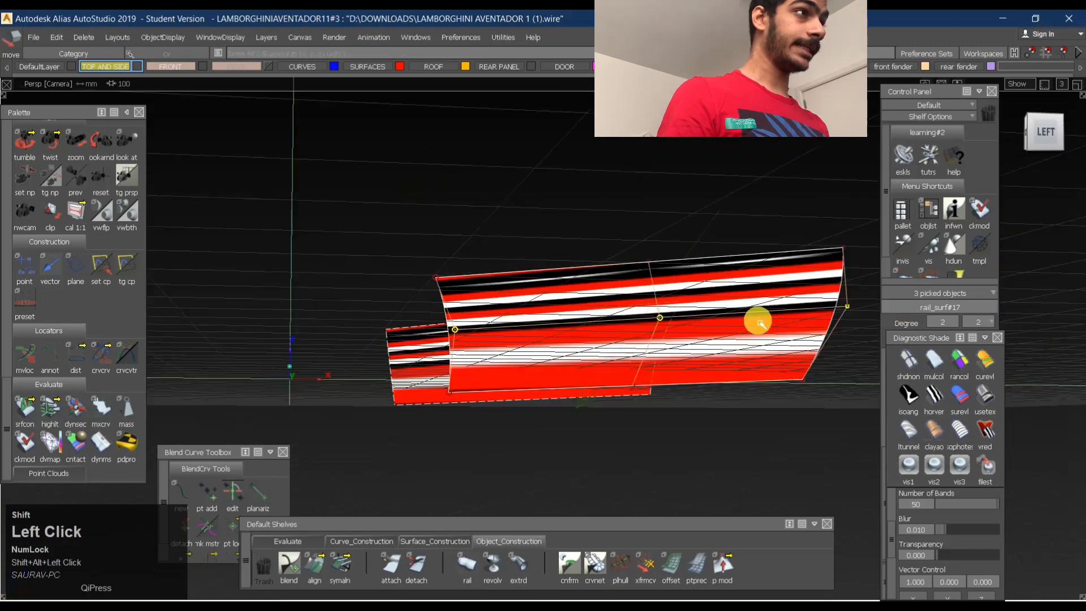
pyautogui.hotkey('ctrl', 'z')
pyautogui.moveTo(548, 344)
pyautogui.keyDown('alt'); pyautogui.keyDown('shift'); pyautogui.mouseDown()
pyautogui.moveTo(771, 388)
pyautogui.moveTo(854, 304)
pyautogui.mouseUp(); pyautogui.keyUp('shift'); pyautogui.keyUp('alt')
pyautogui.keyDown('ctrl'); pyautogui.keyDown('shift'); pyautogui.moveTo(627, 399); pyautogui.dragTo(650, 304); pyautogui.keyUp('shift'); pyautogui.keyUp('ctrl')
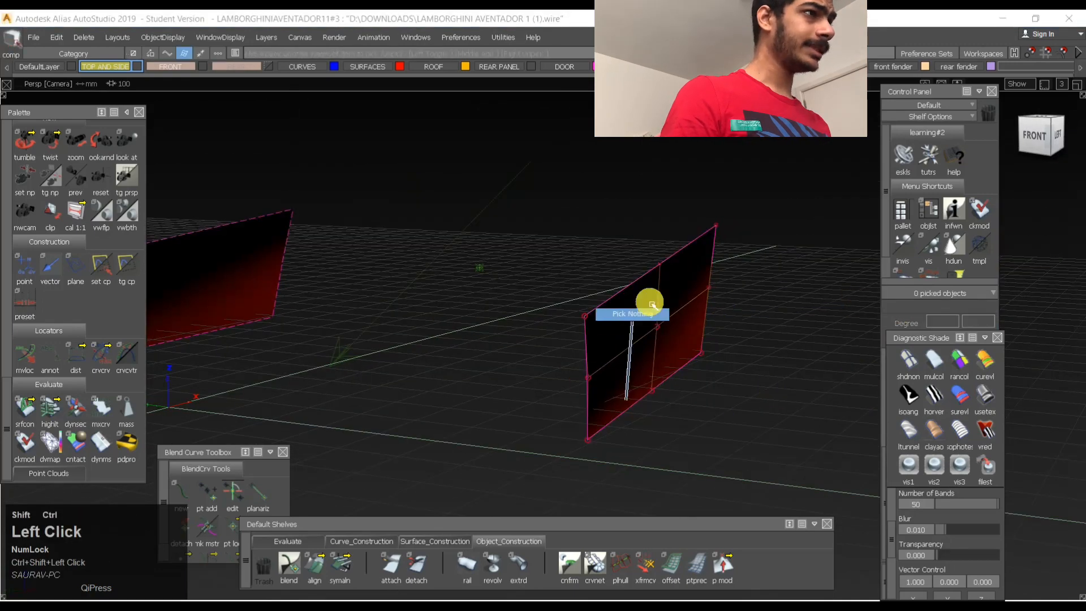
# - Move the side panel's middle row of control points along Y by about 4.1 and clear the selection
pyautogui.keyDown('ctrl'); pyautogui.keyDown('shift'); pyautogui.moveTo(624, 369); pyautogui.dragTo(646, 360); pyautogui.keyUp('shift'); pyautogui.keyUp('ctrl')
pyautogui.keyDown('alt'); pyautogui.keyDown('shift'); pyautogui.moveTo(647, 359); pyautogui.dragTo(662, 335); pyautogui.keyUp('shift'); pyautogui.keyUp('alt')
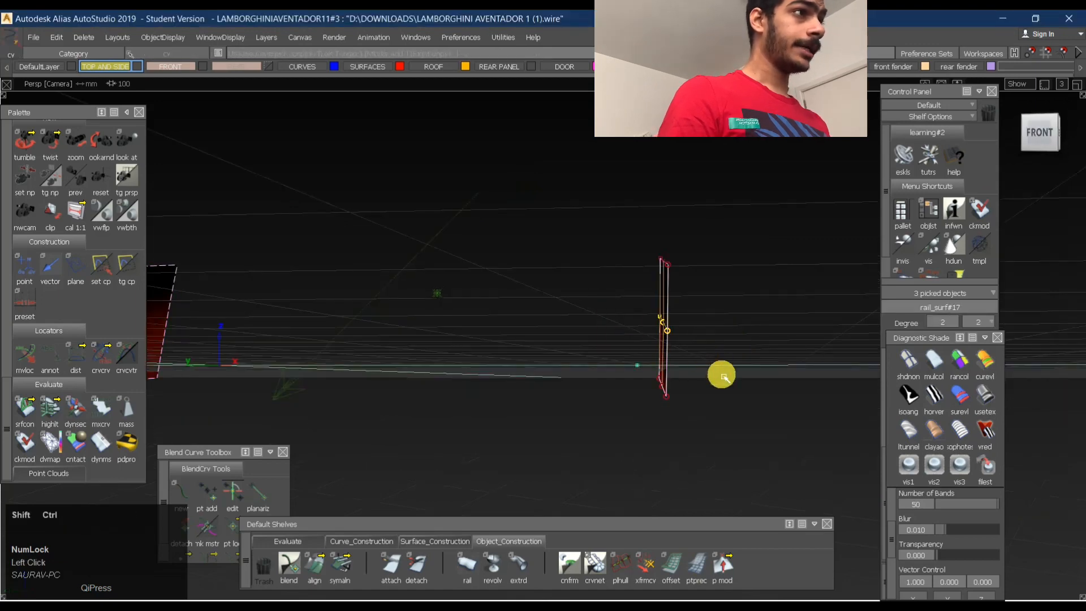
pyautogui.moveTo(724, 378); pyautogui.dragTo(735, 307, button='middle')
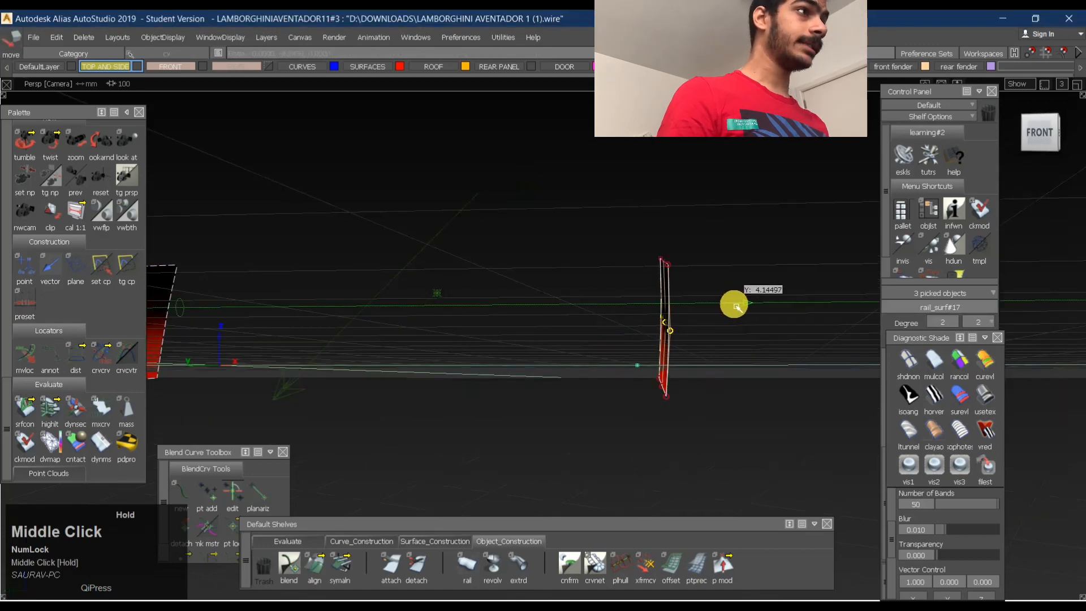
pyautogui.keyDown('alt'); pyautogui.keyDown('shift'); pyautogui.moveTo(667, 318); pyautogui.dragTo(710, 294, button='right'); pyautogui.keyUp('shift'); pyautogui.keyUp('alt')
pyautogui.keyDown('alt'); pyautogui.keyDown('shift'); pyautogui.moveTo(710, 294); pyautogui.dragTo(691, 294); pyautogui.keyUp('shift'); pyautogui.keyUp('alt')
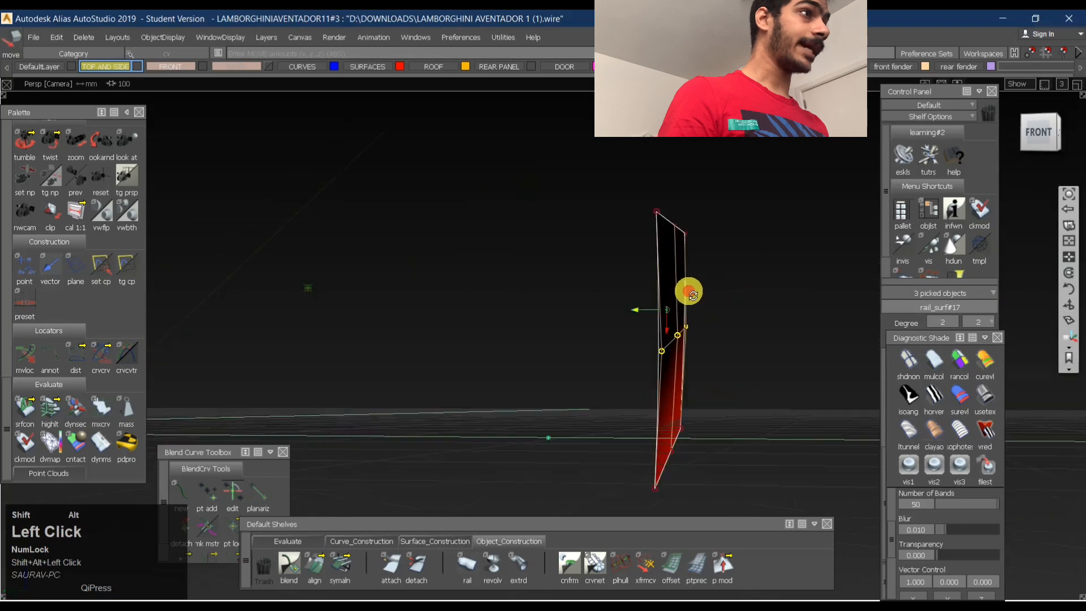
pyautogui.keyDown('alt'); pyautogui.keyDown('shift'); pyautogui.moveTo(790, 310); pyautogui.dragTo(766, 303); pyautogui.keyUp('shift'); pyautogui.keyUp('alt')
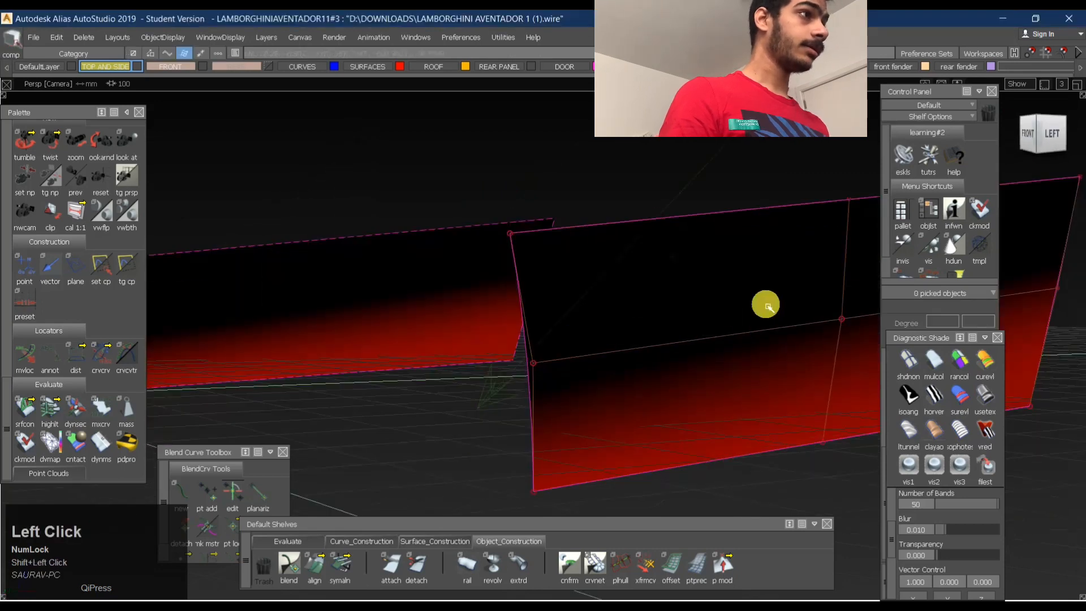
# - Hide the side panel's control points and bring back all hidden surfaces of the car
pyautogui.keyDown('ctrl'); pyautogui.rightClick(770, 304); pyautogui.keyUp('ctrl')
pyautogui.keyDown('ctrl'); pyautogui.moveTo(771, 304); pyautogui.dragTo(791, 268, button='right'); pyautogui.keyUp('ctrl')
pyautogui.keyDown('alt'); pyautogui.keyDown('shift'); pyautogui.moveTo(791, 268); pyautogui.dragTo(702, 283, button='right'); pyautogui.keyUp('shift'); pyautogui.keyUp('alt')
pyautogui.keyDown('alt'); pyautogui.keyDown('shift'); pyautogui.moveTo(702, 283); pyautogui.dragTo(463, 304); pyautogui.keyUp('shift'); pyautogui.keyUp('alt')
pyautogui.keyDown('alt'); pyautogui.keyDown('shift'); pyautogui.moveTo(628, 300); pyautogui.dragTo(568, 307, button='middle'); pyautogui.keyUp('shift'); pyautogui.keyUp('alt')
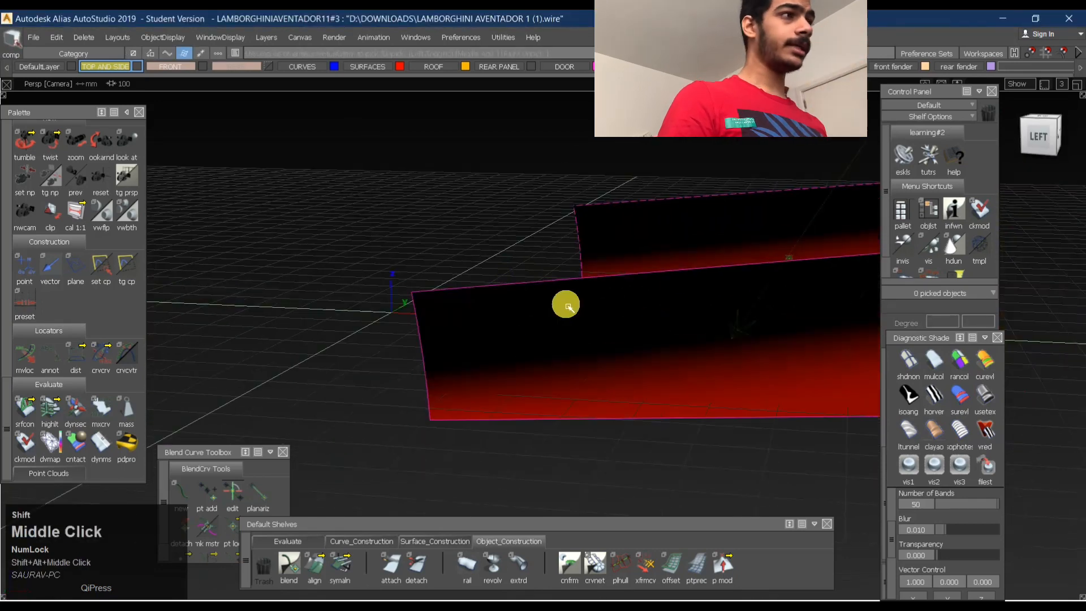
pyautogui.keyDown('alt'); pyautogui.keyDown('shift'); pyautogui.moveTo(571, 306); pyautogui.dragTo(647, 389); pyautogui.keyUp('shift'); pyautogui.keyUp('alt')
pyautogui.hotkey('ctrl', 'j')
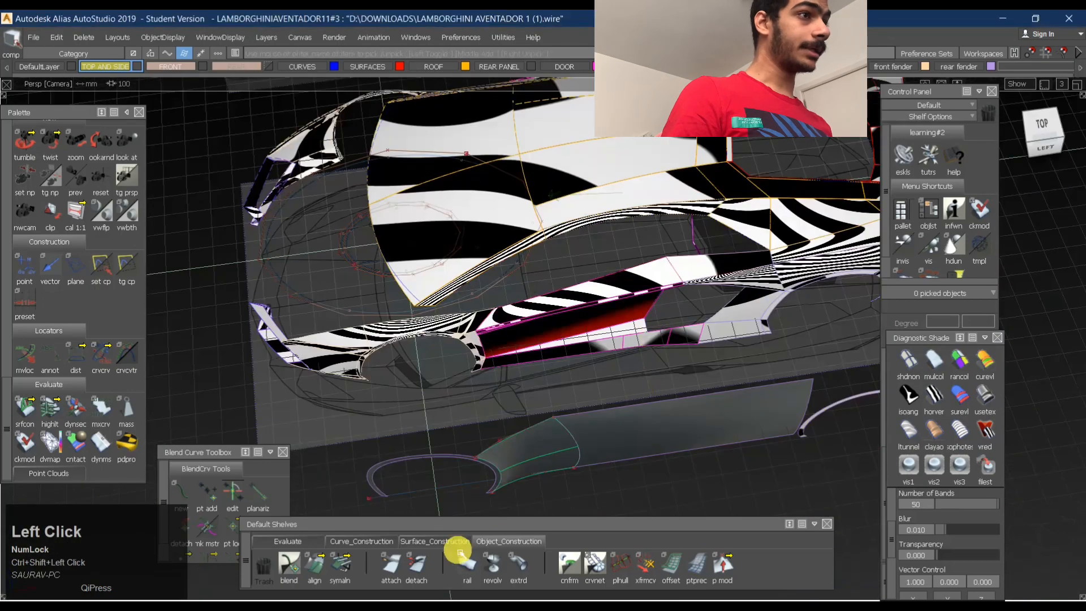
# - Pick the side panel and switch it to horizontal/vertical zebra shading like the rest of the body
pyautogui.click(289, 542)
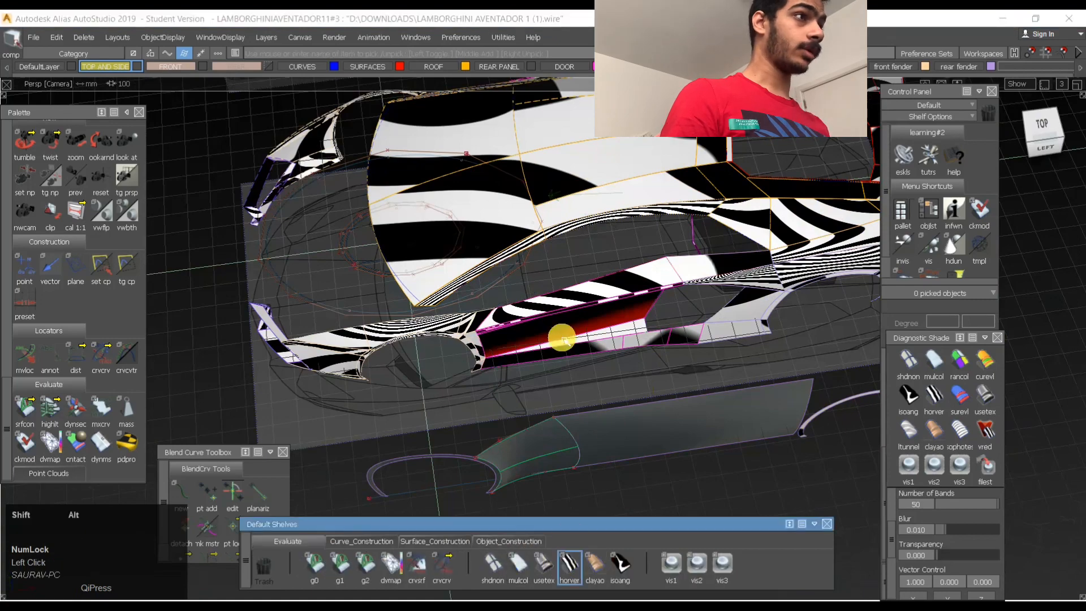
pyautogui.keyDown('alt'); pyautogui.keyDown('shift'); pyautogui.moveTo(561, 338); pyautogui.dragTo(550, 315, button='right'); pyautogui.keyUp('shift'); pyautogui.keyUp('alt')
pyautogui.keyDown('alt'); pyautogui.keyDown('shift'); pyautogui.moveTo(551, 315); pyautogui.dragTo(456, 250); pyautogui.keyUp('shift'); pyautogui.keyUp('alt')
pyautogui.click(502, 231)
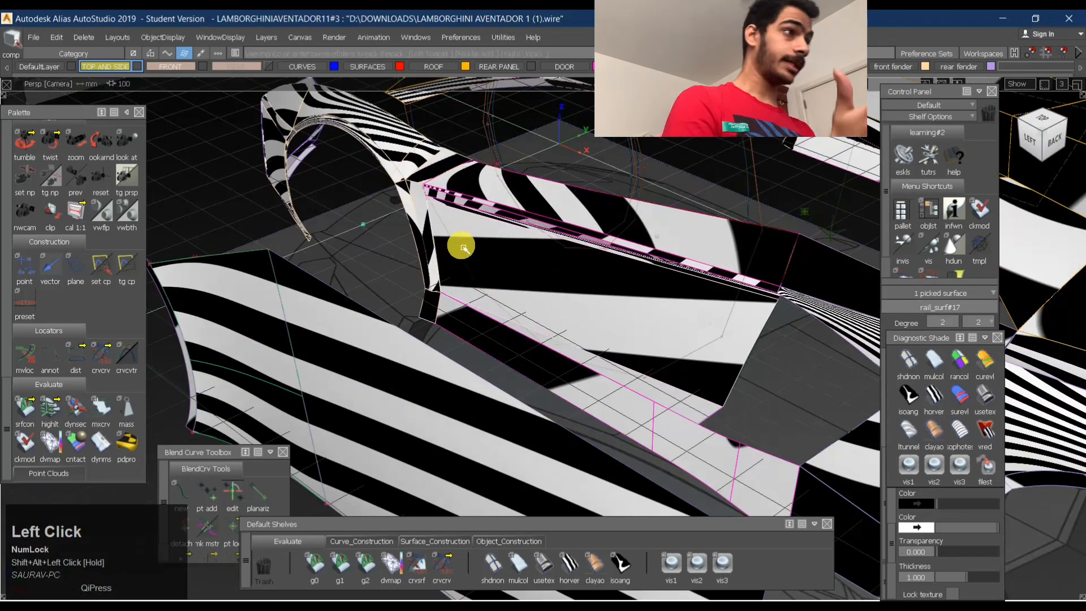
# - Examine the zebra flow across the side panel, wheel arches, roof and detached side surfaces from several angles
pyautogui.keyDown('alt'); pyautogui.keyDown('shift'); pyautogui.moveTo(644, 229); pyautogui.dragTo(845, 263); pyautogui.keyUp('shift'); pyautogui.keyUp('alt')
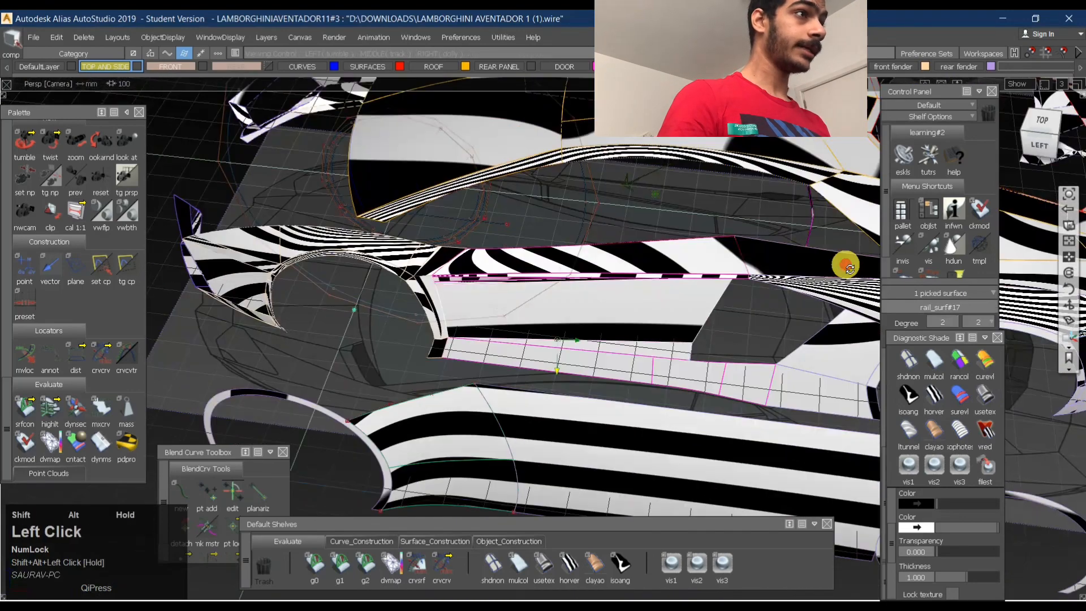
pyautogui.keyDown('alt'); pyautogui.keyDown('shift'); pyautogui.moveTo(844, 263); pyautogui.dragTo(804, 246, button='right'); pyautogui.keyUp('shift'); pyautogui.keyUp('alt')
pyautogui.keyDown('alt'); pyautogui.keyDown('shift'); pyautogui.moveTo(803, 246); pyautogui.dragTo(681, 277); pyautogui.keyUp('shift'); pyautogui.keyUp('alt')
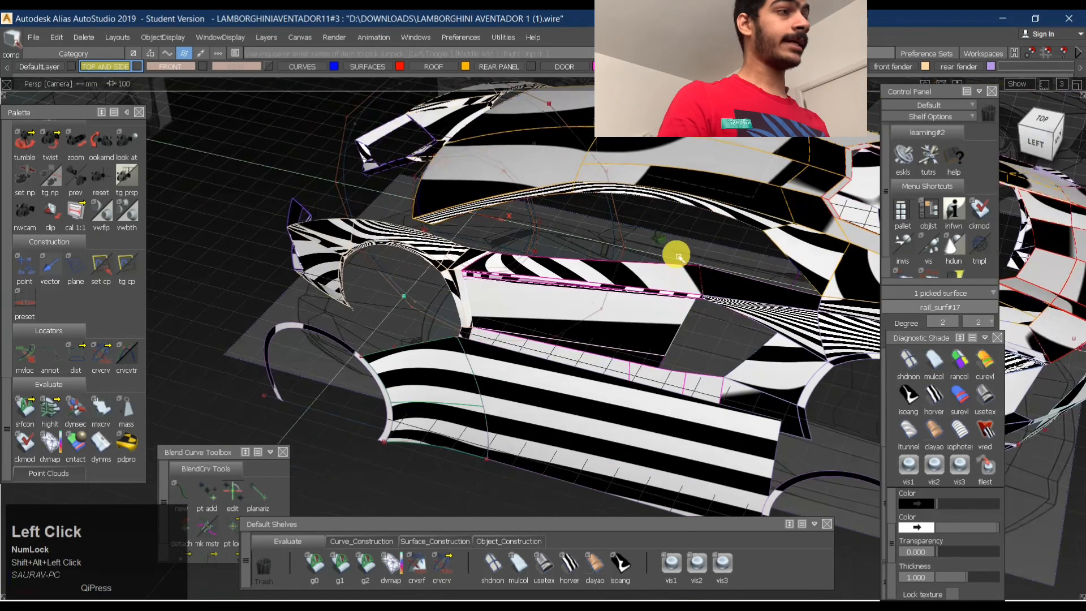
pyautogui.keyDown('alt'); pyautogui.keyDown('shift'); pyautogui.moveTo(592, 219); pyautogui.dragTo(497, 392, button='middle'); pyautogui.keyUp('shift'); pyautogui.keyUp('alt')
pyautogui.keyDown('alt'); pyautogui.keyDown('shift'); pyautogui.moveTo(497, 392); pyautogui.dragTo(543, 375, button='right'); pyautogui.keyUp('shift'); pyautogui.keyUp('alt')
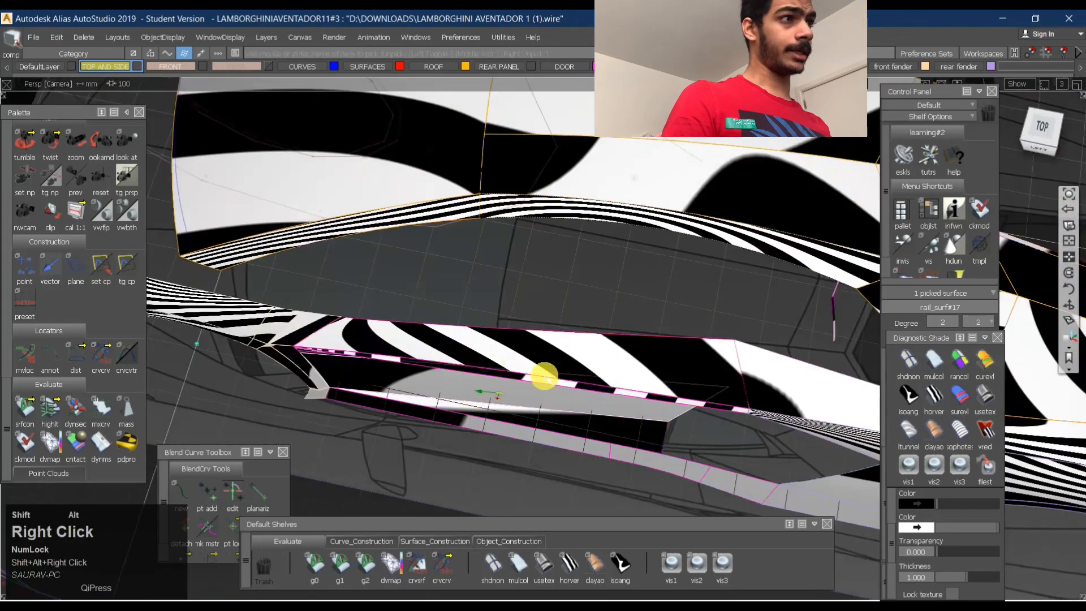
pyautogui.keyDown('alt'); pyautogui.keyDown('shift'); pyautogui.moveTo(543, 375); pyautogui.dragTo(481, 341); pyautogui.keyUp('shift'); pyautogui.keyUp('alt')
pyautogui.keyDown('alt'); pyautogui.keyDown('shift'); pyautogui.moveTo(668, 370); pyautogui.dragTo(557, 334, button='right'); pyautogui.keyUp('shift'); pyautogui.keyUp('alt')
pyautogui.keyDown('alt'); pyautogui.keyDown('shift'); pyautogui.moveTo(557, 334); pyautogui.dragTo(653, 313); pyautogui.keyUp('shift'); pyautogui.keyUp('alt')
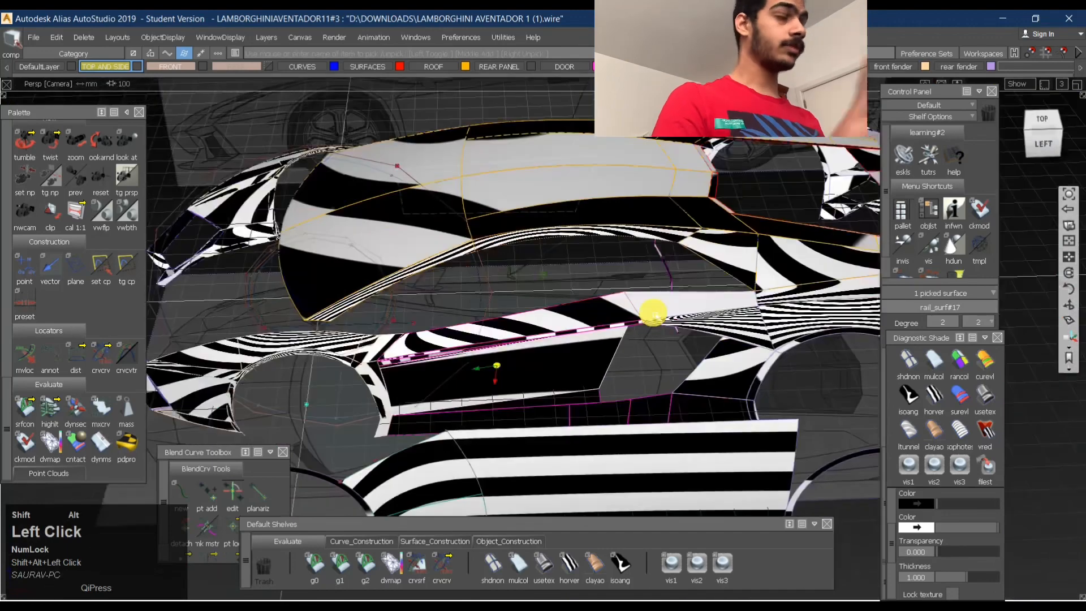
pyautogui.keyDown('alt'); pyautogui.keyDown('shift'); pyautogui.moveTo(538, 384); pyautogui.dragTo(708, 306); pyautogui.keyUp('shift'); pyautogui.keyUp('alt')
pyautogui.keyDown('alt'); pyautogui.keyDown('shift'); pyautogui.moveTo(626, 284); pyautogui.dragTo(638, 271, button='right'); pyautogui.keyUp('shift'); pyautogui.keyUp('alt')
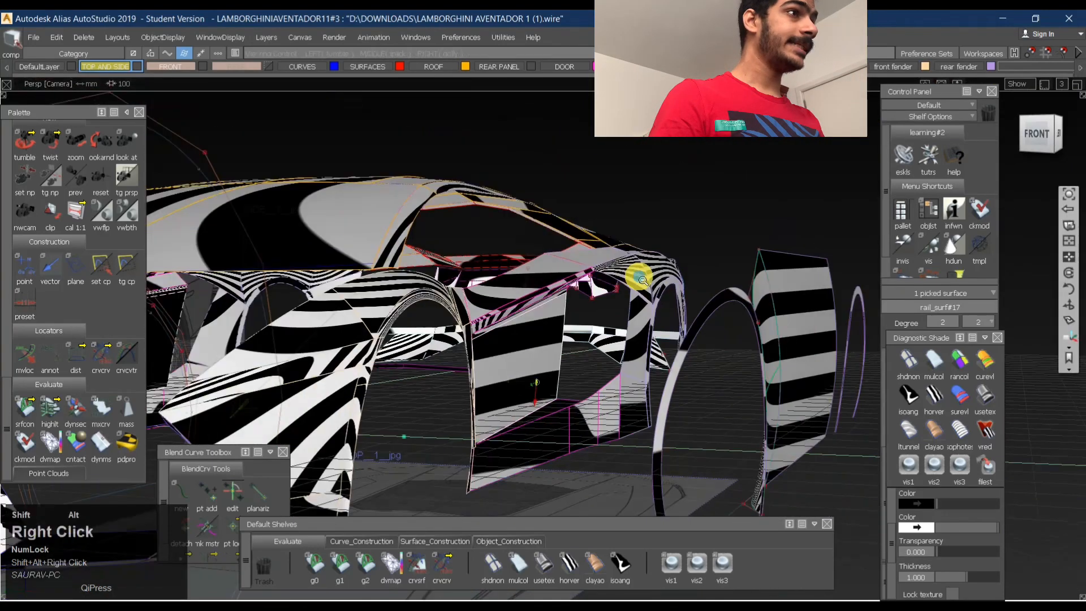
pyautogui.keyDown('alt'); pyautogui.keyDown('shift'); pyautogui.moveTo(637, 271); pyautogui.dragTo(463, 374); pyautogui.keyUp('shift'); pyautogui.keyUp('alt')
pyautogui.keyDown('alt'); pyautogui.keyDown('shift'); pyautogui.moveTo(566, 343); pyautogui.dragTo(362, 362, button='right'); pyautogui.keyUp('shift'); pyautogui.keyUp('alt')
pyautogui.keyDown('alt'); pyautogui.keyDown('shift'); pyautogui.moveTo(363, 362); pyautogui.dragTo(557, 273); pyautogui.keyUp('shift'); pyautogui.keyUp('alt')
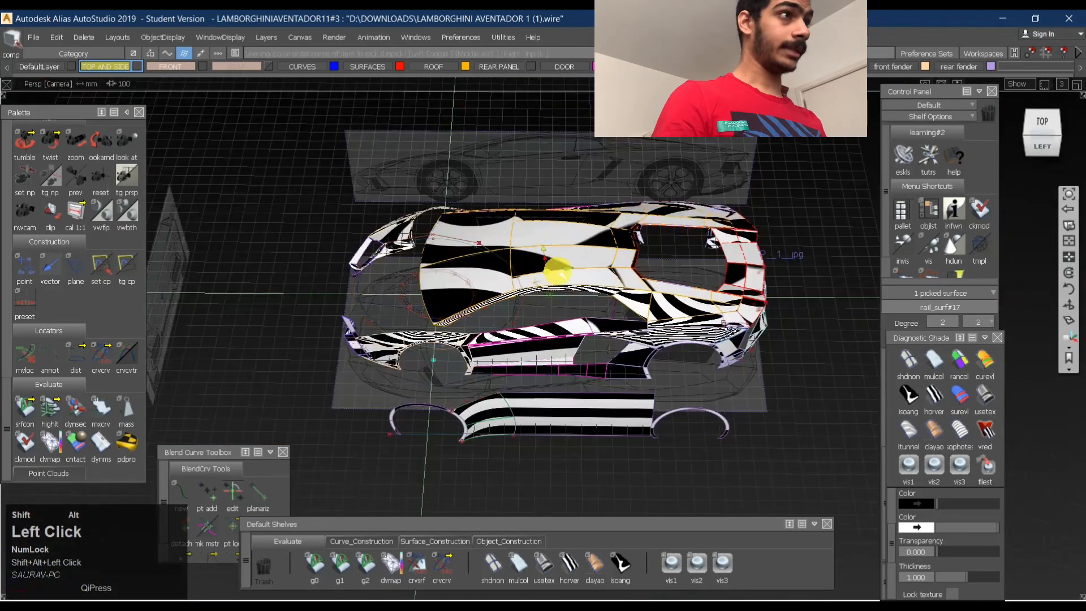
pyautogui.keyDown('alt'); pyautogui.keyDown('shift'); pyautogui.moveTo(557, 273); pyautogui.dragTo(611, 283, button='right'); pyautogui.keyUp('shift'); pyautogui.keyUp('alt')
pyautogui.keyDown('alt'); pyautogui.keyDown('shift'); pyautogui.moveTo(611, 283); pyautogui.dragTo(616, 347); pyautogui.keyUp('shift'); pyautogui.keyUp('alt')
pyautogui.keyDown('ctrl'); pyautogui.keyDown('shift'); pyautogui.moveTo(642, 272); pyautogui.dragTo(649, 220); pyautogui.keyUp('shift'); pyautogui.keyUp('ctrl')
# - View the roof in orthographic top view, clear the selection and switch the car to user-defined texture shading
pyautogui.click(447, 250)
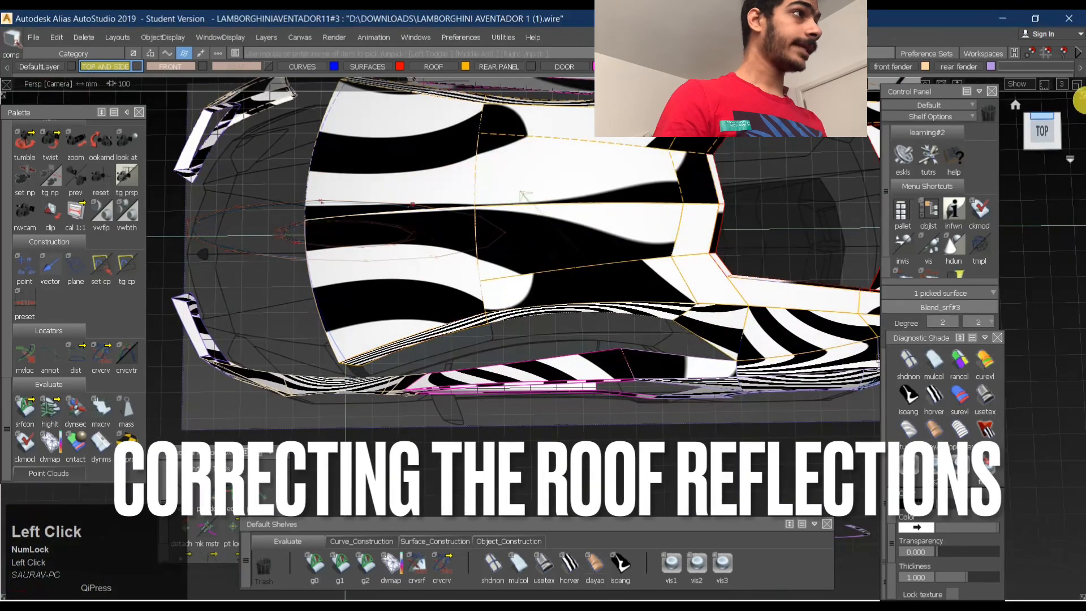
pyautogui.click(1041, 131)
pyautogui.click(544, 565)
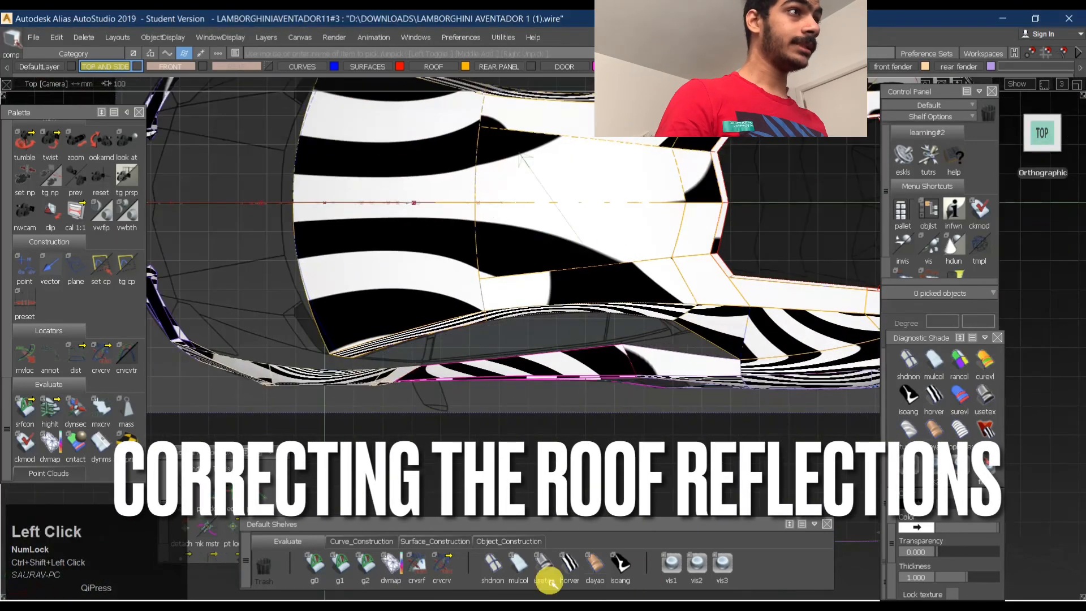
pyautogui.keyDown('alt'); pyautogui.keyDown('shift'); pyautogui.moveTo(428, 258); pyautogui.dragTo(516, 327, button='middle'); pyautogui.keyUp('shift'); pyautogui.keyUp('alt')
pyautogui.keyDown('ctrl'); pyautogui.keyDown('shift'); pyautogui.moveTo(491, 362); pyautogui.dragTo(493, 265); pyautogui.keyUp('shift'); pyautogui.keyUp('ctrl')
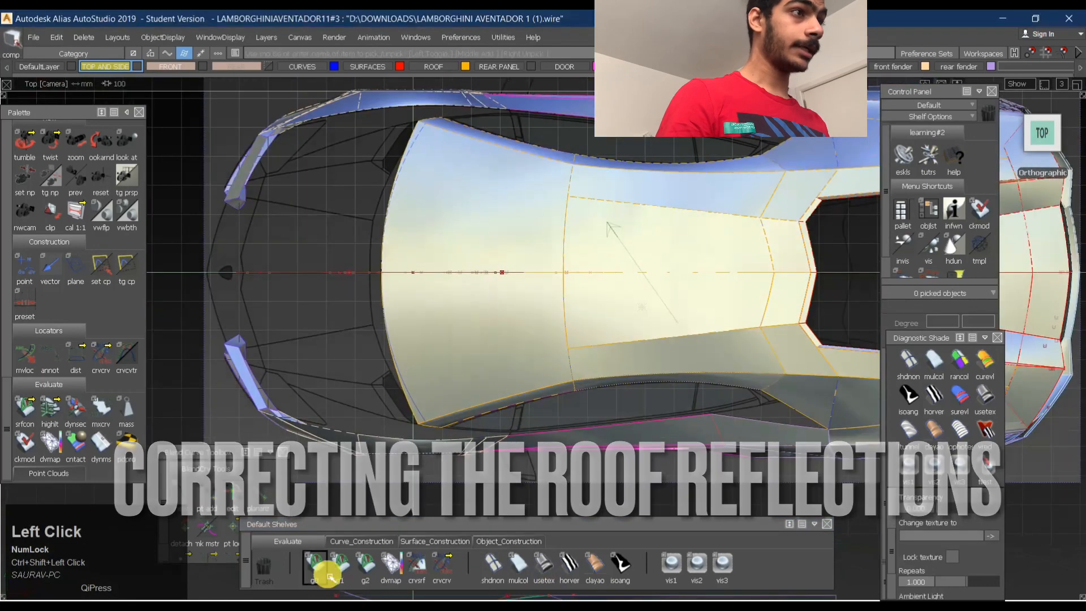
# - Start a G2 continuity check on the roof's centreline in top view and inspect the roof in perspective
pyautogui.click(365, 570)
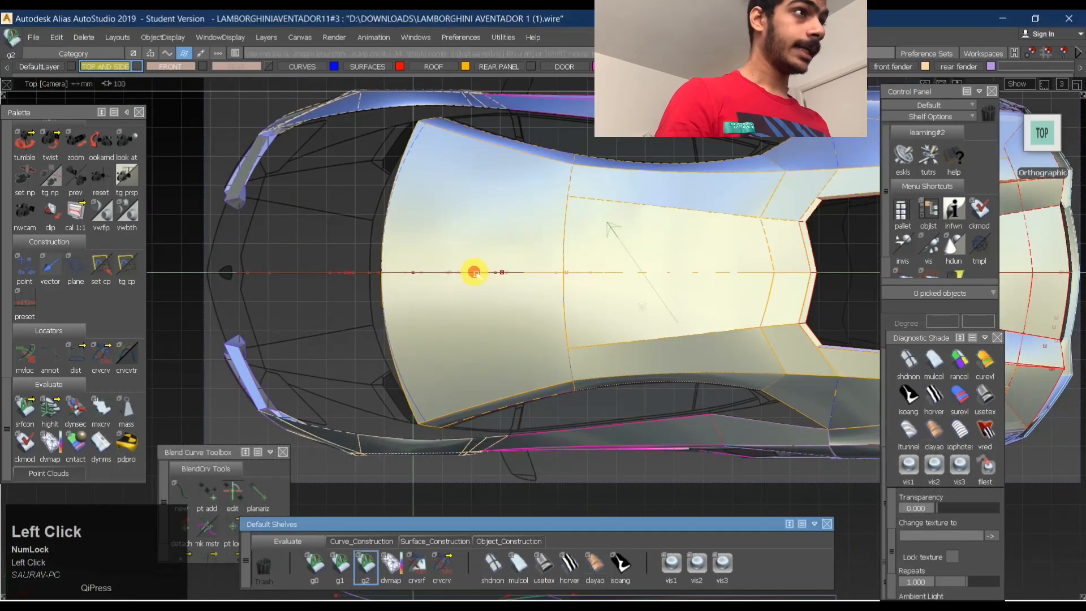
pyautogui.keyDown('alt'); pyautogui.keyDown('shift'); pyautogui.moveTo(472, 271); pyautogui.dragTo(484, 472); pyautogui.keyUp('shift'); pyautogui.keyUp('alt')
pyautogui.keyDown('alt'); pyautogui.keyDown('shift'); pyautogui.moveTo(458, 428); pyautogui.dragTo(562, 366); pyautogui.keyUp('shift'); pyautogui.keyUp('alt')
pyautogui.keyDown('ctrl'); pyautogui.keyDown('shift'); pyautogui.moveTo(536, 270); pyautogui.dragTo(532, 412, button='middle'); pyautogui.keyUp('shift'); pyautogui.keyUp('ctrl')
pyautogui.keyDown('ctrl'); pyautogui.keyDown('shift'); pyautogui.moveTo(532, 411); pyautogui.dragTo(381, 320); pyautogui.keyUp('shift'); pyautogui.keyUp('ctrl')
pyautogui.keyDown('alt'); pyautogui.keyDown('shift'); pyautogui.moveTo(515, 421); pyautogui.dragTo(307, 538, button='middle'); pyautogui.keyUp('shift'); pyautogui.keyUp('alt')
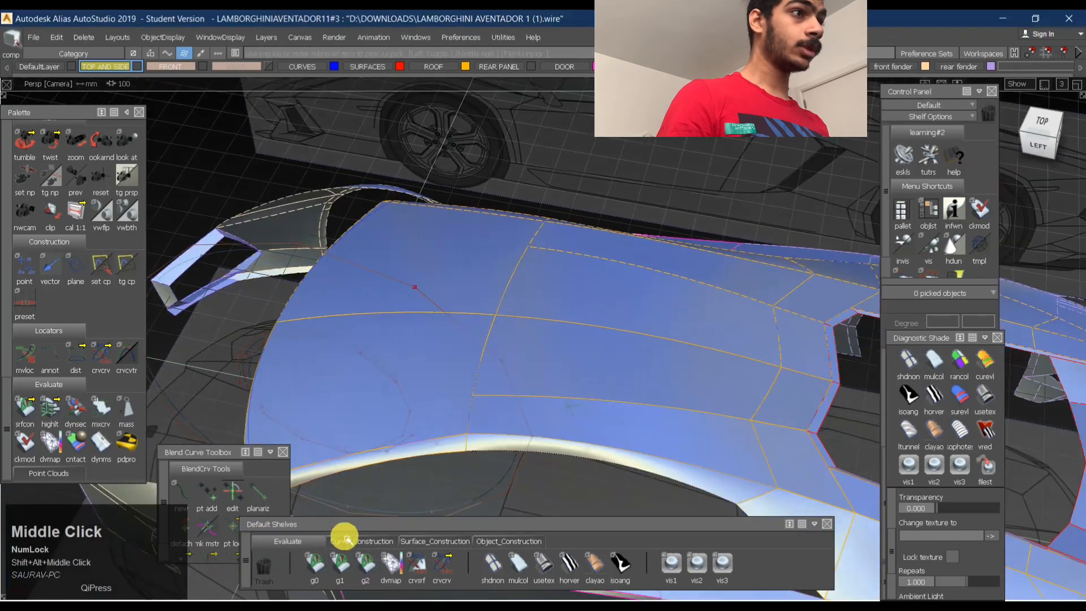
# - Check G0 continuity on the rear roof's centre seam and on the seam towards its side surface
pyautogui.click(309, 570)
pyautogui.click(580, 321)
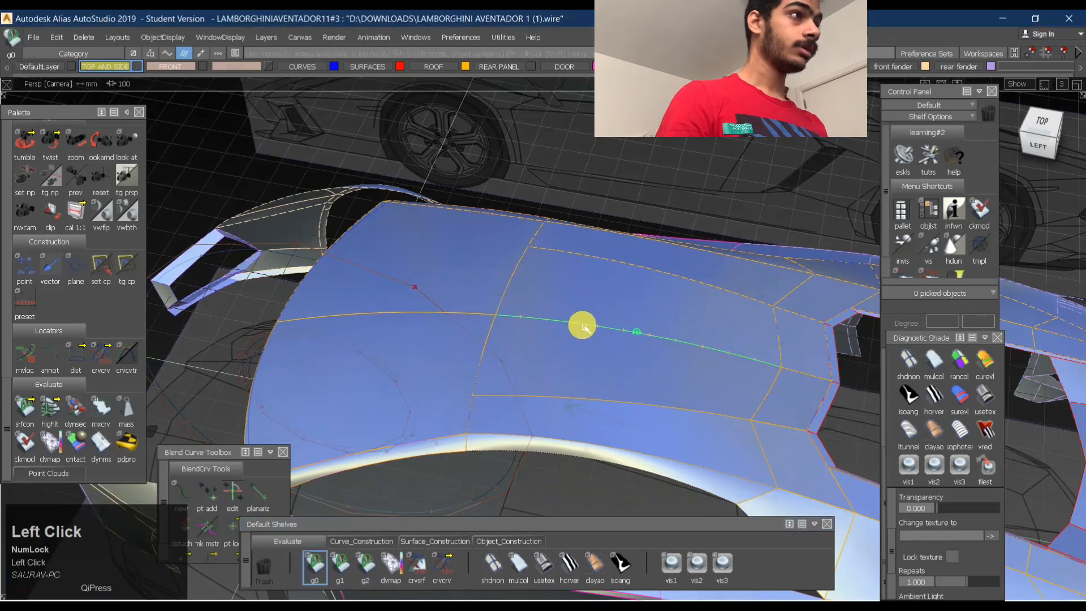
pyautogui.keyDown('alt'); pyautogui.keyDown('shift'); pyautogui.moveTo(582, 323); pyautogui.dragTo(659, 346); pyautogui.keyUp('shift'); pyautogui.keyUp('alt')
pyautogui.click(614, 328)
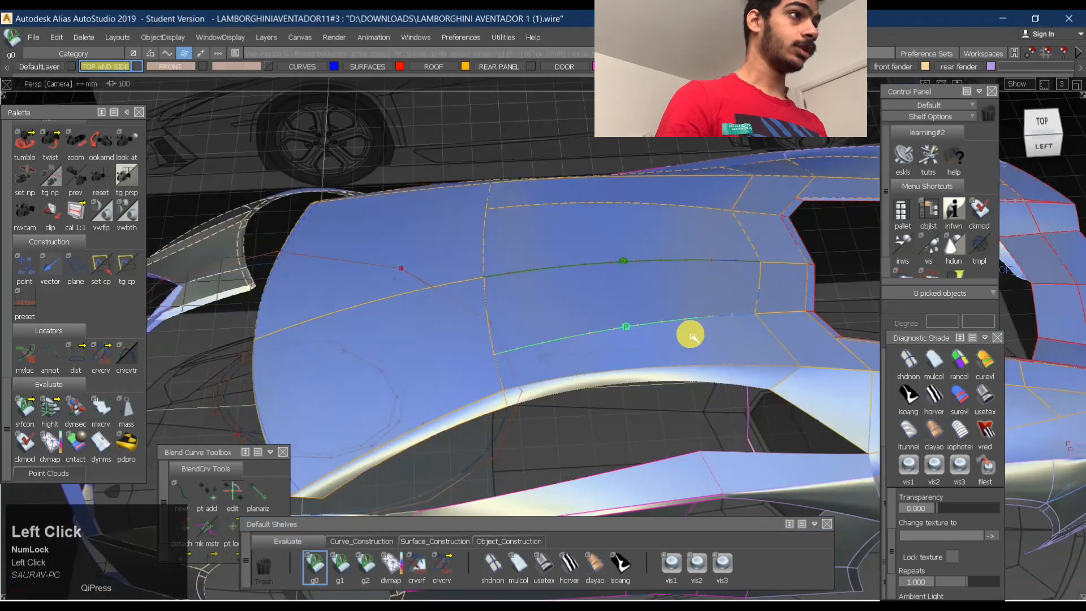
# - Pick the rear roof's centre and side surfaces and display their control points
pyautogui.keyDown('ctrl'); pyautogui.keyDown('shift'); pyautogui.moveTo(672, 394); pyautogui.dragTo(611, 321); pyautogui.keyUp('shift'); pyautogui.keyUp('ctrl')
pyautogui.click(671, 288)
pyautogui.click(730, 339)
pyautogui.keyDown('ctrl'); pyautogui.keyDown('shift'); pyautogui.moveTo(773, 298); pyautogui.dragTo(747, 376, button='middle'); pyautogui.keyUp('shift'); pyautogui.keyUp('ctrl')
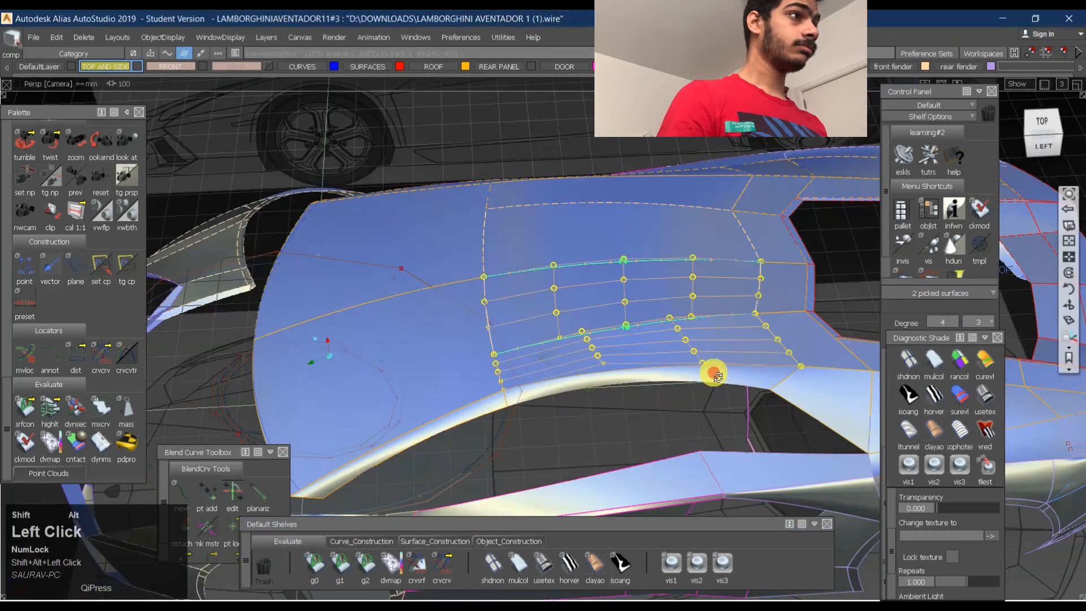
pyautogui.keyDown('alt'); pyautogui.keyDown('shift'); pyautogui.moveTo(715, 371); pyautogui.dragTo(530, 309); pyautogui.keyUp('shift'); pyautogui.keyUp('alt')
pyautogui.keyDown('alt'); pyautogui.keyDown('shift'); pyautogui.moveTo(725, 383); pyautogui.dragTo(693, 294, button='middle'); pyautogui.keyUp('shift'); pyautogui.keyUp('alt')
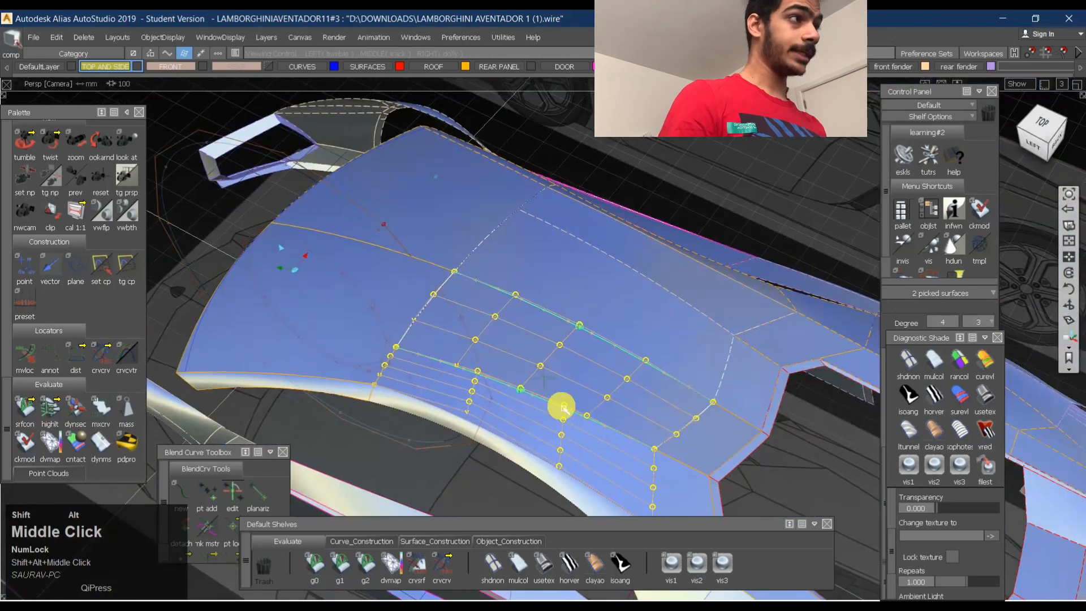
pyautogui.keyDown('alt'); pyautogui.keyDown('shift'); pyautogui.moveTo(560, 406); pyautogui.dragTo(725, 417); pyautogui.keyUp('shift'); pyautogui.keyUp('alt')
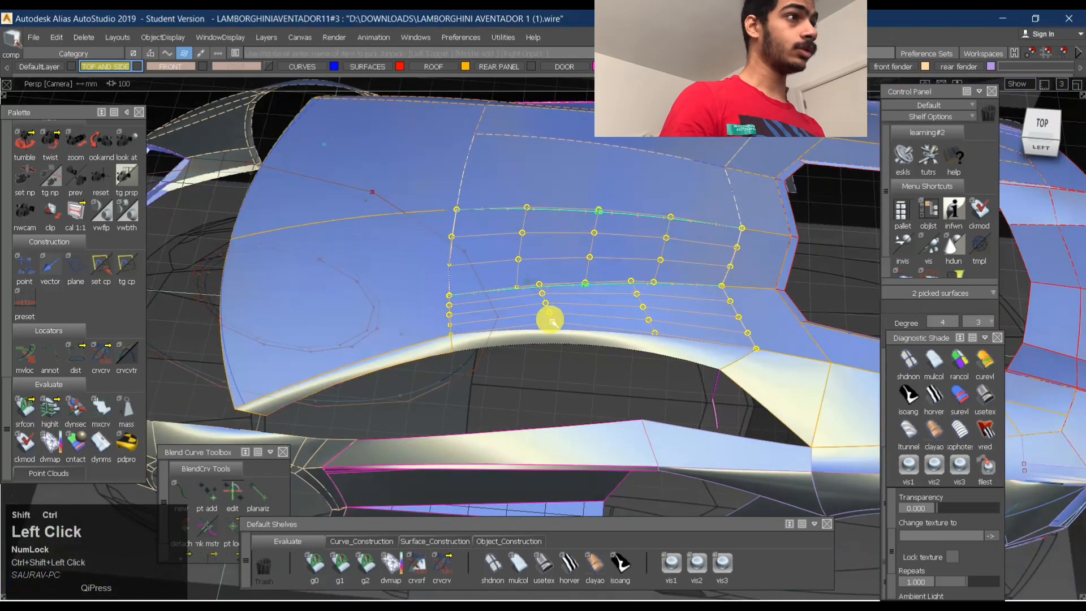
# - Add the front roof surface to the selection and hide everything except the three picked surfaces
pyautogui.click(548, 315)
pyautogui.click(557, 244)
pyautogui.keyDown('ctrl'); pyautogui.keyDown('shift'); pyautogui.moveTo(558, 396); pyautogui.dragTo(558, 296); pyautogui.keyUp('shift'); pyautogui.keyUp('ctrl')
pyautogui.click(555, 249)
pyautogui.click(532, 312)
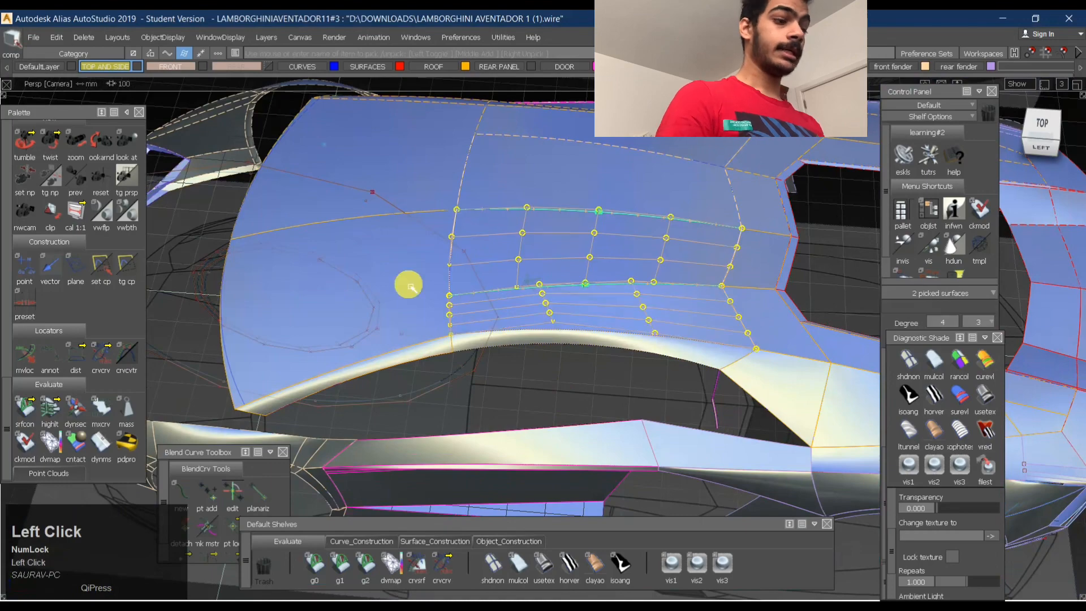
pyautogui.click(407, 285)
pyautogui.hotkey('ctrl', 'h')
# - View the isolated roof surfaces in orthographic top view and hide their control points and continuity markers
pyautogui.keyDown('alt'); pyautogui.keyDown('shift'); pyautogui.moveTo(607, 232); pyautogui.dragTo(594, 256, button='right'); pyautogui.keyUp('shift'); pyautogui.keyUp('alt')
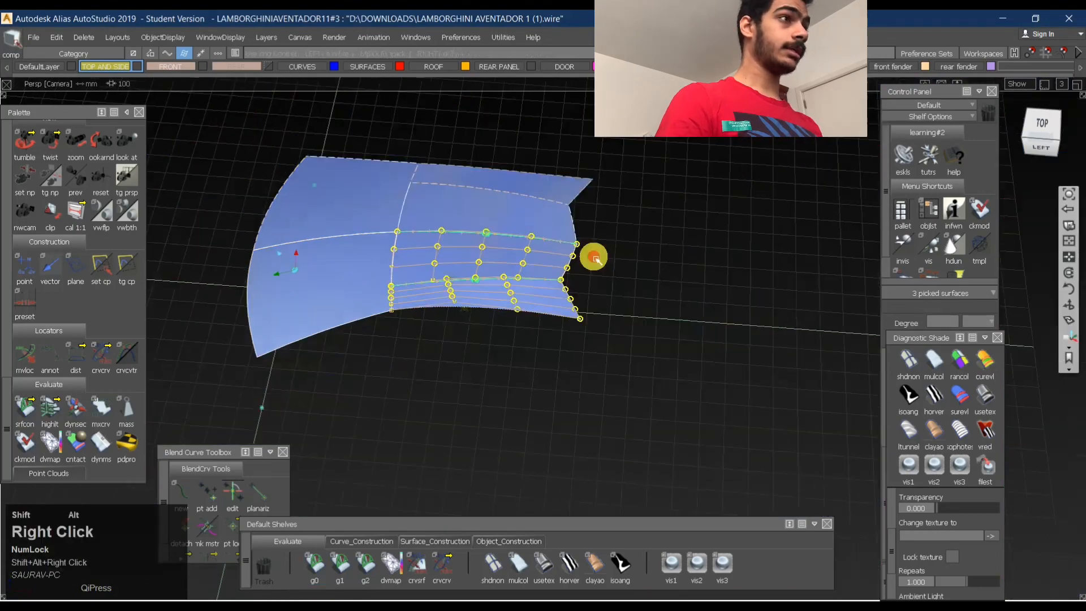
pyautogui.keyDown('alt'); pyautogui.keyDown('shift'); pyautogui.moveTo(594, 256); pyautogui.dragTo(950, 155); pyautogui.keyUp('shift'); pyautogui.keyUp('alt')
pyautogui.click(1045, 136)
pyautogui.keyDown('alt'); pyautogui.keyDown('shift'); pyautogui.moveTo(447, 219); pyautogui.dragTo(634, 233, button='middle'); pyautogui.keyUp('shift'); pyautogui.keyUp('alt')
pyautogui.keyDown('alt'); pyautogui.keyDown('shift'); pyautogui.moveTo(633, 233); pyautogui.dragTo(600, 272, button='right'); pyautogui.keyUp('shift'); pyautogui.keyUp('alt')
pyautogui.keyDown('alt'); pyautogui.keyDown('shift'); pyautogui.moveTo(600, 272); pyautogui.dragTo(673, 283, button='middle'); pyautogui.keyUp('shift'); pyautogui.keyUp('alt')
pyautogui.keyDown('ctrl'); pyautogui.keyDown('shift'); pyautogui.moveTo(550, 370); pyautogui.dragTo(545, 274); pyautogui.keyUp('shift'); pyautogui.keyUp('ctrl')
pyautogui.keyDown('shift'); pyautogui.moveTo(740, 416); pyautogui.dragTo(585, 231); pyautogui.keyUp('shift')
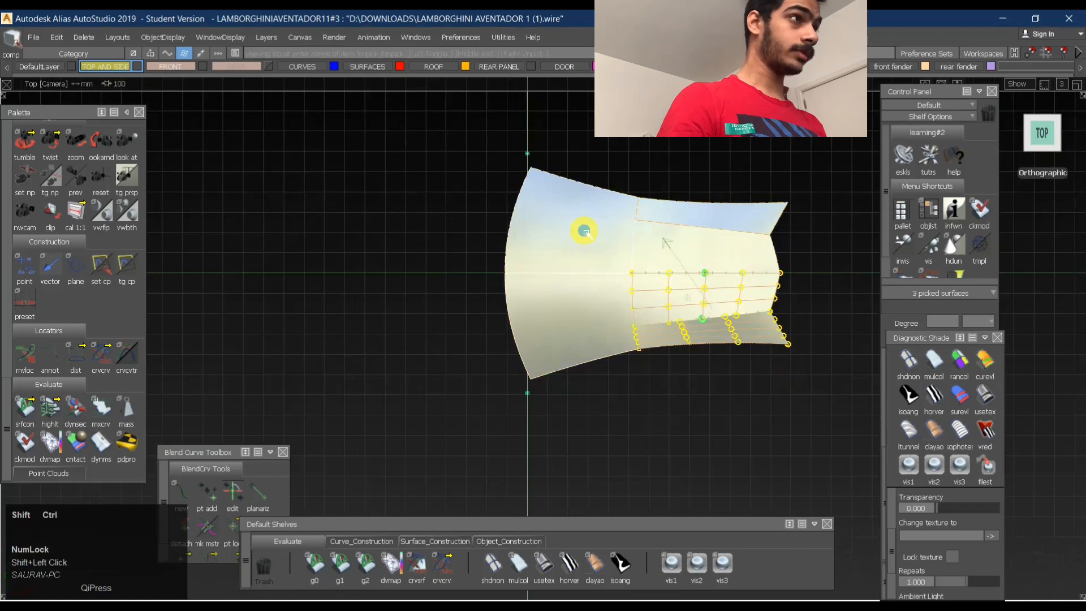
pyautogui.keyDown('ctrl'); pyautogui.keyDown('shift'); pyautogui.moveTo(860, 473); pyautogui.dragTo(845, 339); pyautogui.keyUp('shift'); pyautogui.keyUp('ctrl')
pyautogui.keyDown('ctrl'); pyautogui.keyDown('shift'); pyautogui.moveTo(589, 385); pyautogui.dragTo(694, 388); pyautogui.keyUp('shift'); pyautogui.keyUp('ctrl')
pyautogui.keyDown('ctrl'); pyautogui.keyDown('shift'); pyautogui.moveTo(781, 396); pyautogui.dragTo(589, 400, button='middle'); pyautogui.keyUp('shift'); pyautogui.keyUp('ctrl')
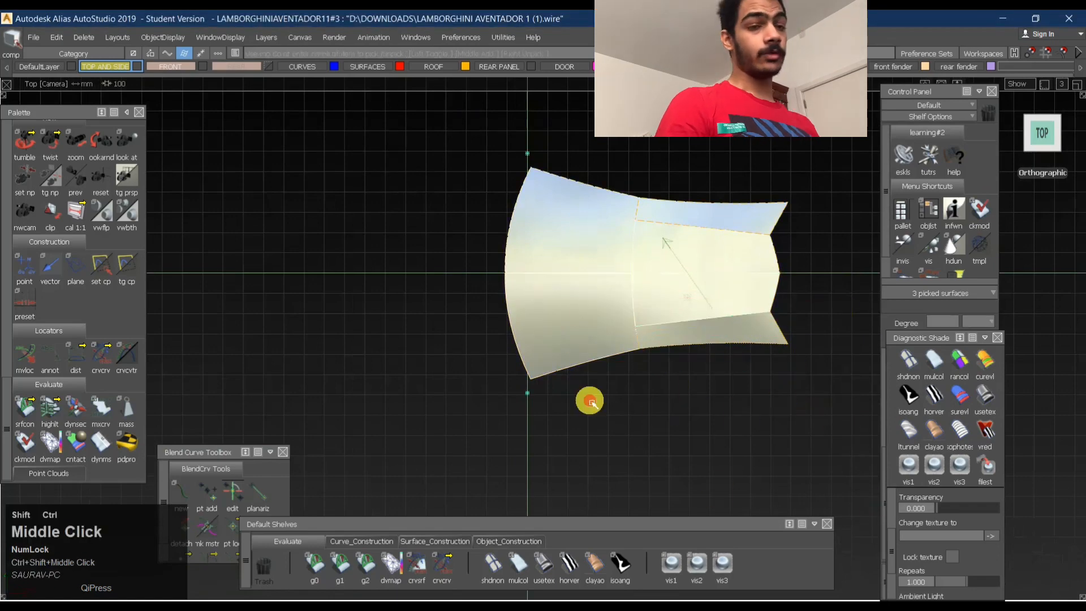
# - Clear the selection and check G0 continuity on both halves of the seam between the front and rear roof surfaces in perspective view
pyautogui.keyDown('ctrl'); pyautogui.keyDown('shift'); pyautogui.moveTo(594, 391); pyautogui.dragTo(599, 232); pyautogui.keyUp('shift'); pyautogui.keyUp('ctrl')
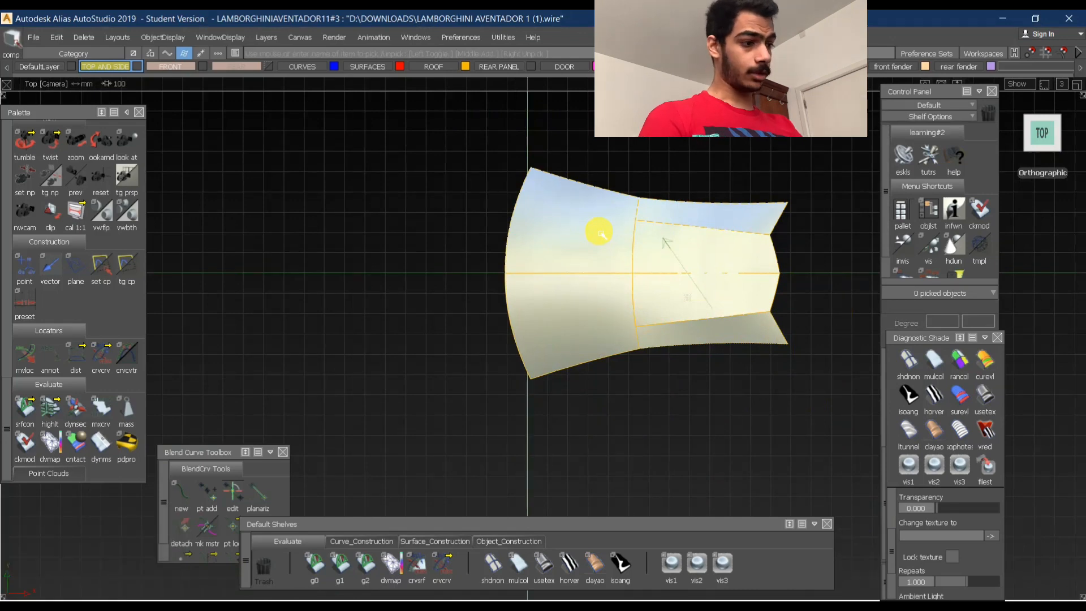
pyautogui.press('ctrl')
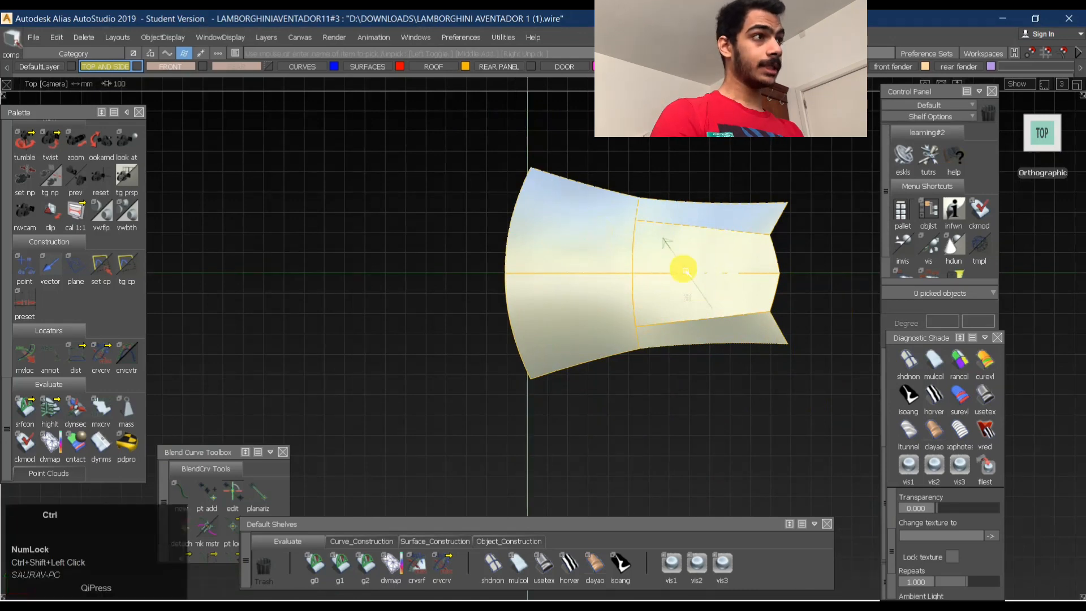
pyautogui.keyDown('alt'); pyautogui.keyDown('shift'); pyautogui.moveTo(619, 248); pyautogui.dragTo(647, 209); pyautogui.keyUp('shift'); pyautogui.keyUp('alt')
pyautogui.click(316, 565)
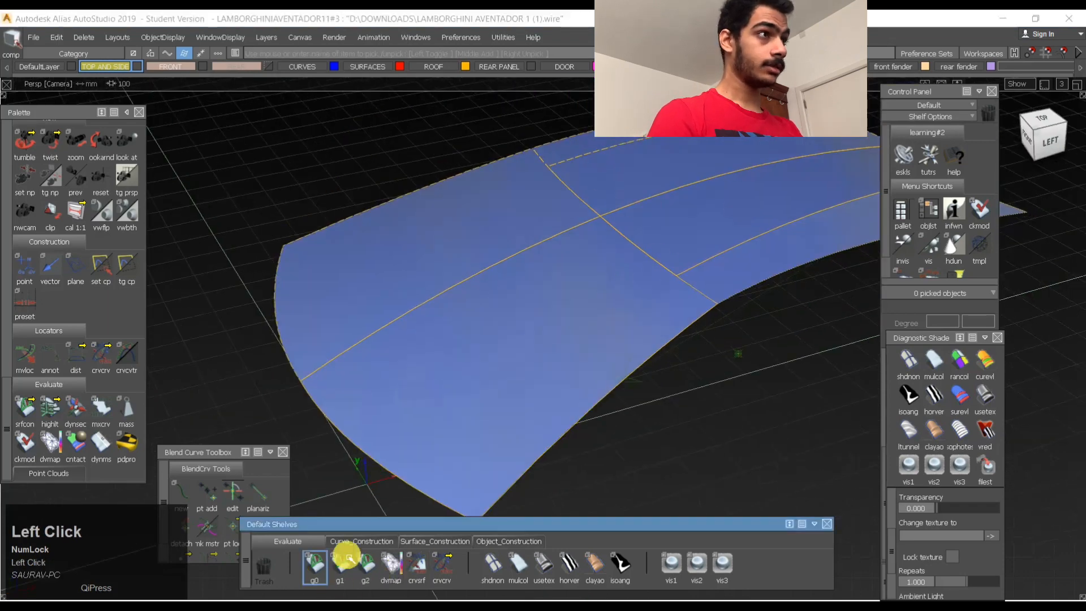
pyautogui.click(635, 244)
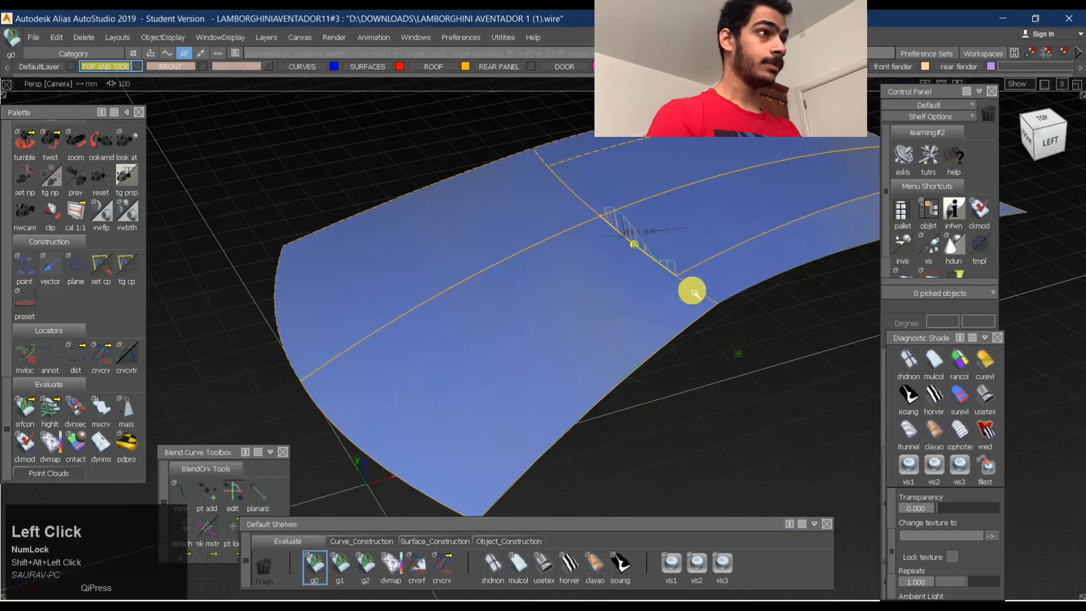
pyautogui.keyDown('alt'); pyautogui.keyDown('shift'); pyautogui.moveTo(739, 351); pyautogui.dragTo(492, 247); pyautogui.keyUp('shift'); pyautogui.keyUp('alt')
pyautogui.keyDown('alt'); pyautogui.keyDown('shift'); pyautogui.moveTo(493, 247); pyautogui.dragTo(509, 245, button='middle'); pyautogui.keyUp('shift'); pyautogui.keyUp('alt')
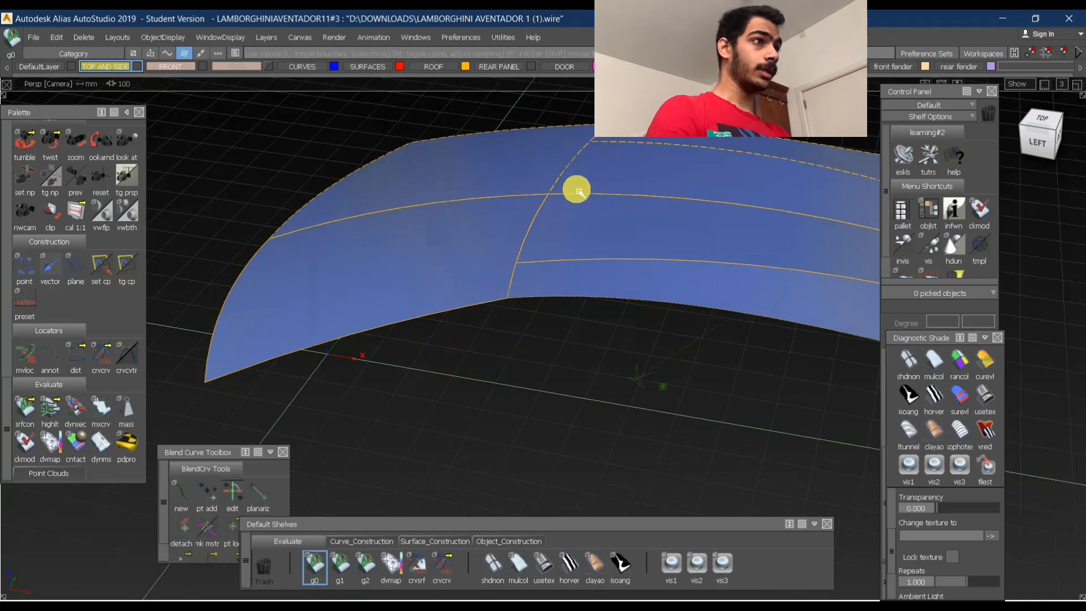
pyautogui.click(535, 202)
# - Clear the continuity markers and pick the front roof and the rear roof's centre and side surfaces
pyautogui.keyDown('alt'); pyautogui.keyDown('shift'); pyautogui.moveTo(594, 264); pyautogui.dragTo(638, 223, button='right'); pyautogui.keyUp('shift'); pyautogui.keyUp('alt')
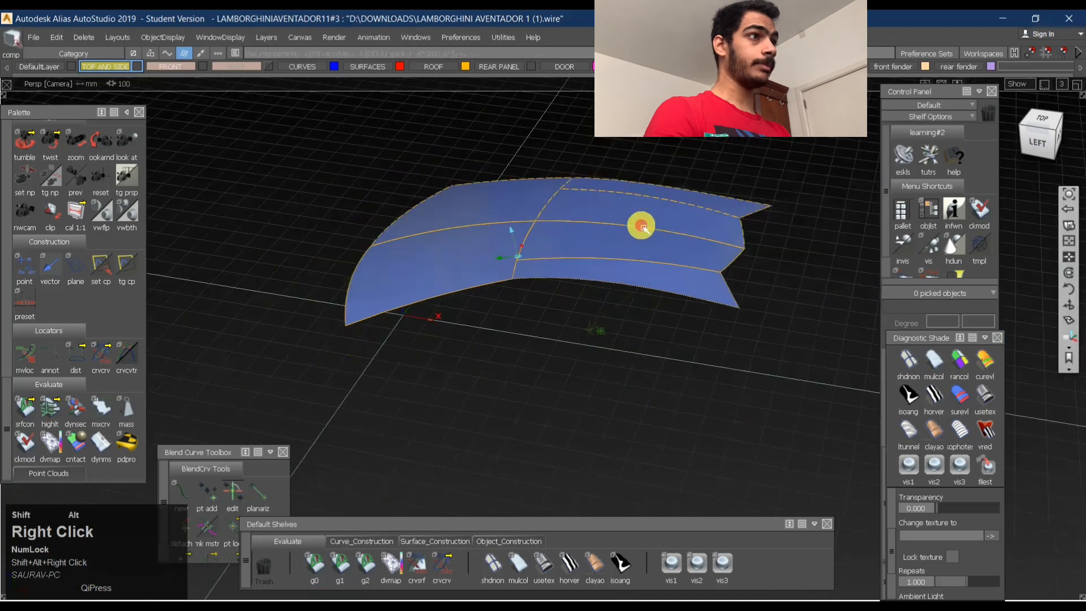
pyautogui.keyDown('alt'); pyautogui.keyDown('shift'); pyautogui.moveTo(637, 223); pyautogui.dragTo(573, 253); pyautogui.keyUp('shift'); pyautogui.keyUp('alt')
pyautogui.keyDown('alt'); pyautogui.keyDown('shift'); pyautogui.moveTo(573, 253); pyautogui.dragTo(609, 218, button='right'); pyautogui.keyUp('shift'); pyautogui.keyUp('alt')
pyautogui.keyDown('alt'); pyautogui.keyDown('shift'); pyautogui.moveTo(608, 218); pyautogui.dragTo(583, 202); pyautogui.keyUp('shift'); pyautogui.keyUp('alt')
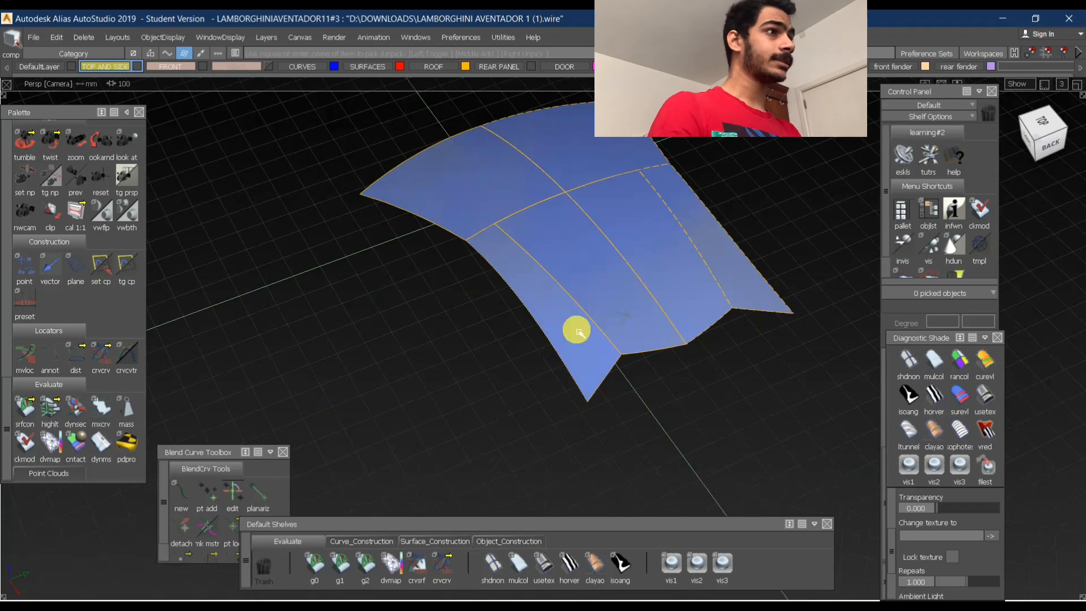
pyautogui.click(528, 237)
pyautogui.keyDown('alt'); pyautogui.keyDown('shift'); pyautogui.moveTo(637, 288); pyautogui.dragTo(653, 202); pyautogui.keyUp('shift'); pyautogui.keyUp('alt')
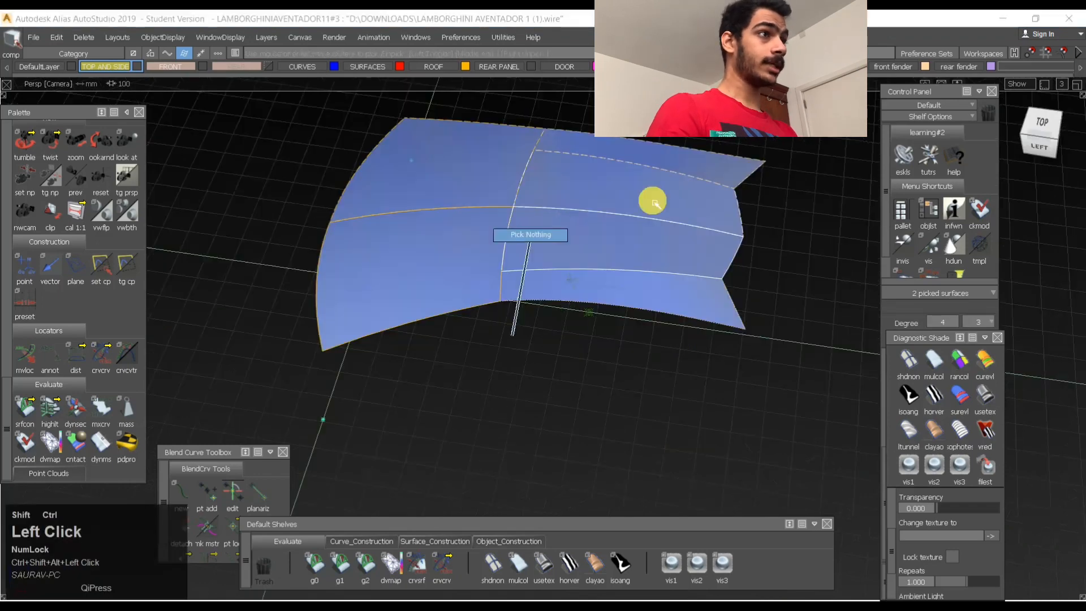
pyautogui.click(499, 241)
pyautogui.click(575, 238)
pyautogui.keyDown('ctrl'); pyautogui.keyDown('shift'); pyautogui.moveTo(557, 290); pyautogui.dragTo(647, 245); pyautogui.keyUp('shift'); pyautogui.keyUp('ctrl')
pyautogui.click(545, 229)
pyautogui.click(1054, 127)
pyautogui.keyDown('shift'); pyautogui.click(655, 289); pyautogui.keyUp('shift')
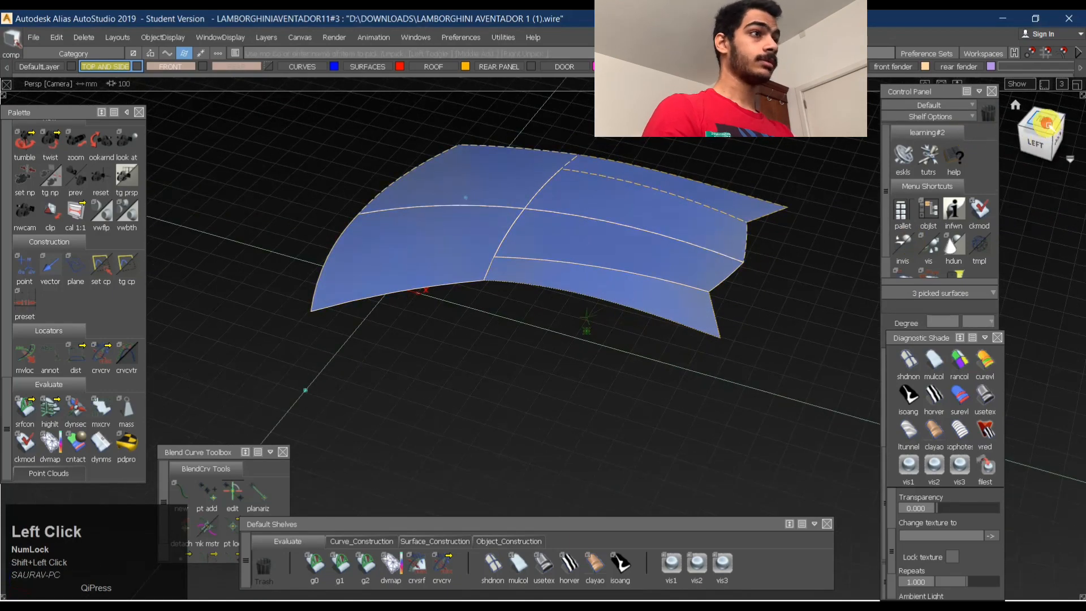
# - Paste a copy of the three roof surfaces in top view and move it in front of the originals
pyautogui.click(1047, 123)
pyautogui.hotkey('ctrl', 'v')
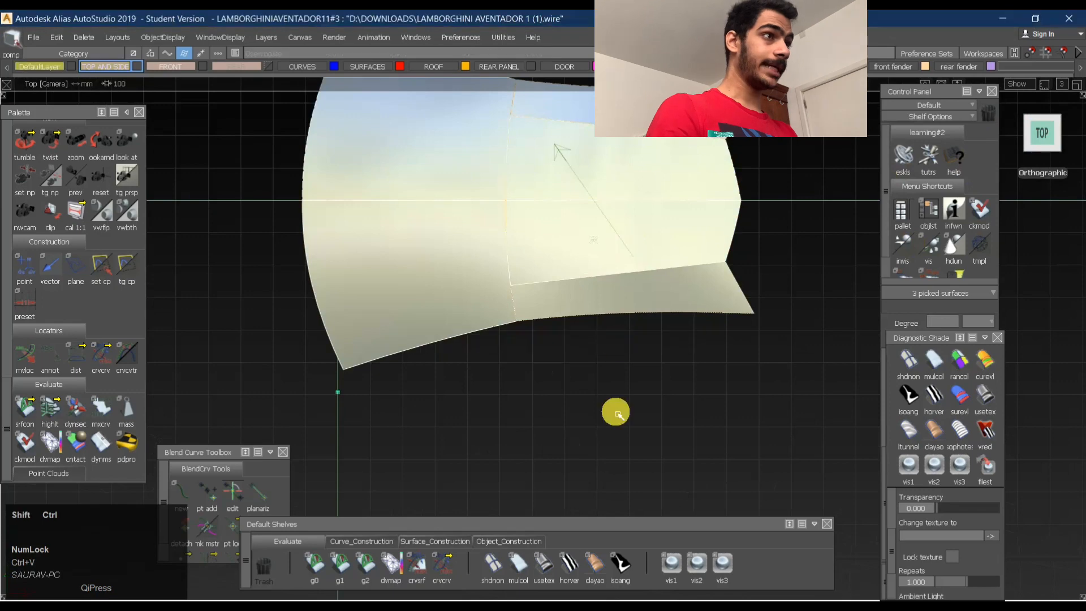
pyautogui.keyDown('ctrl'); pyautogui.keyDown('shift'); pyautogui.moveTo(616, 412); pyautogui.dragTo(594, 390, button='right'); pyautogui.keyUp('shift'); pyautogui.keyUp('ctrl')
pyautogui.keyDown('alt'); pyautogui.keyDown('shift'); pyautogui.moveTo(594, 391); pyautogui.dragTo(730, 380, button='middle'); pyautogui.keyUp('shift'); pyautogui.keyUp('alt')
pyautogui.moveTo(616, 415); pyautogui.dragTo(318, 417, button='middle')
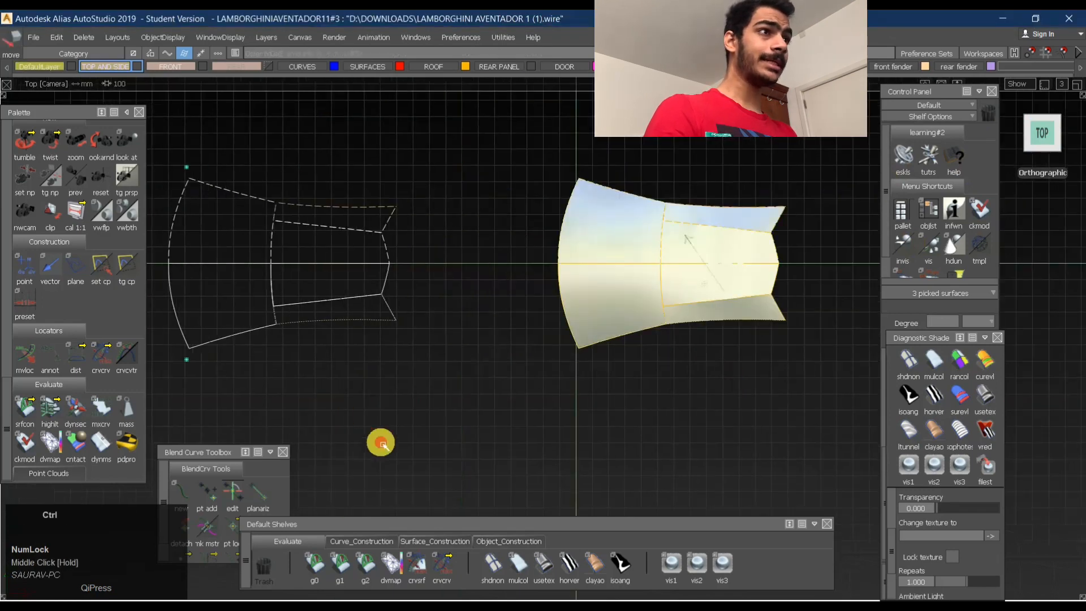
# - Pick the curves-on-surface of the copied roof surfaces and delete them
pyautogui.keyDown('ctrl'); pyautogui.keyDown('shift'); pyautogui.moveTo(382, 444); pyautogui.dragTo(505, 281); pyautogui.keyUp('shift'); pyautogui.keyUp('ctrl')
pyautogui.keyDown('alt'); pyautogui.keyDown('shift'); pyautogui.moveTo(505, 282); pyautogui.dragTo(619, 290, button='middle'); pyautogui.keyUp('shift'); pyautogui.keyUp('alt')
pyautogui.keyDown('ctrl'); pyautogui.keyDown('shift'); pyautogui.moveTo(569, 369); pyautogui.dragTo(708, 428); pyautogui.keyUp('shift'); pyautogui.keyUp('ctrl')
pyautogui.press('Delete')
pyautogui.press('Return')
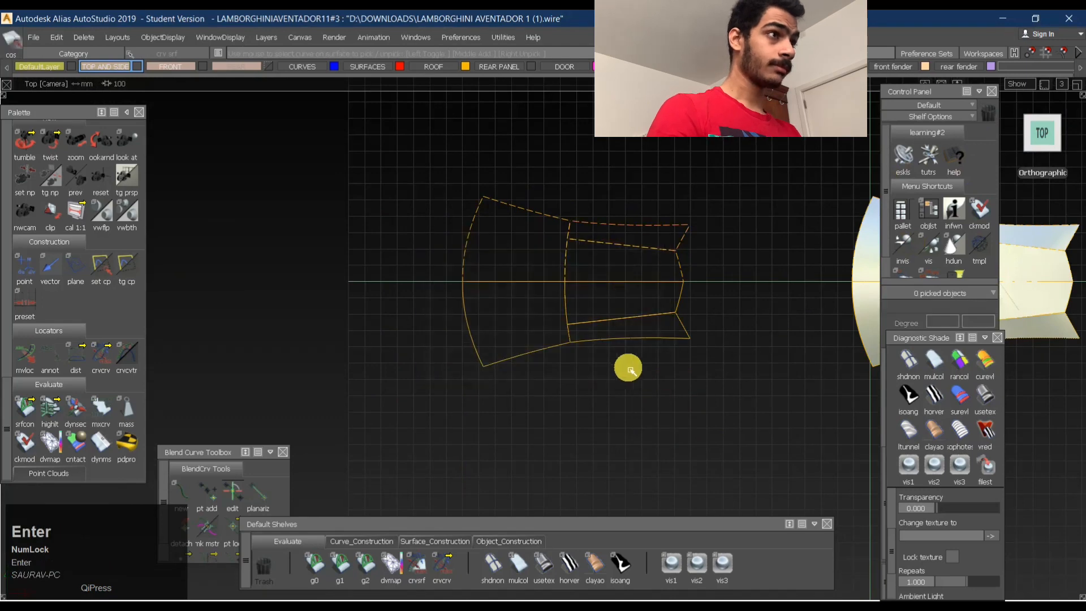
# - Duplicate both halves of the copied front roof's rear edge and its far side edge as curves
pyautogui.keyDown('alt'); pyautogui.keyDown('shift'); pyautogui.moveTo(555, 321); pyautogui.dragTo(601, 323); pyautogui.keyUp('shift'); pyautogui.keyUp('alt')
pyautogui.keyDown('alt'); pyautogui.keyDown('shift'); pyautogui.moveTo(670, 319); pyautogui.dragTo(600, 281, button='right'); pyautogui.keyUp('shift'); pyautogui.keyUp('alt')
pyautogui.keyDown('alt'); pyautogui.keyDown('shift'); pyautogui.moveTo(600, 281); pyautogui.dragTo(552, 237); pyautogui.keyUp('shift'); pyautogui.keyUp('alt')
pyautogui.keyDown('alt'); pyautogui.keyDown('shift'); pyautogui.moveTo(622, 231); pyautogui.dragTo(577, 220, button='right'); pyautogui.keyUp('shift'); pyautogui.keyUp('alt')
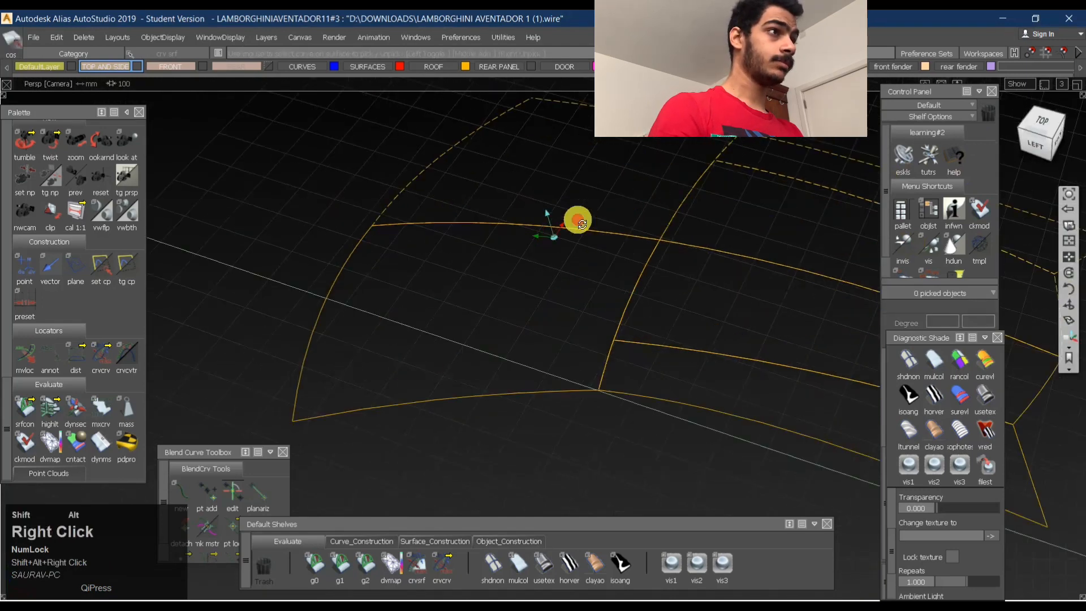
pyautogui.keyDown('alt'); pyautogui.keyDown('shift'); pyautogui.moveTo(577, 221); pyautogui.dragTo(659, 296); pyautogui.keyUp('shift'); pyautogui.keyUp('alt')
pyautogui.click(352, 542)
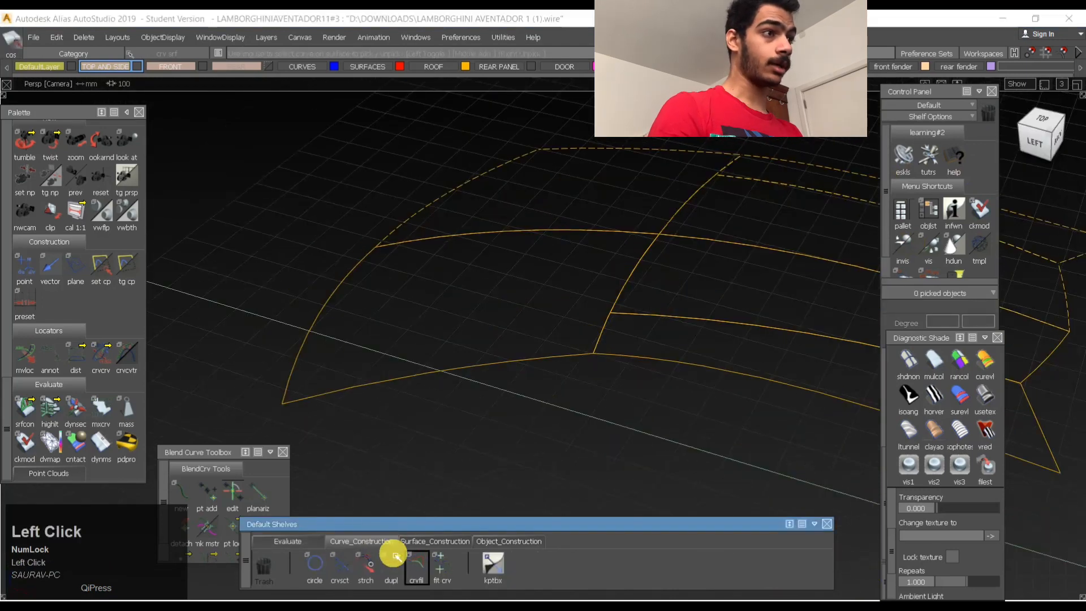
pyautogui.click(419, 568)
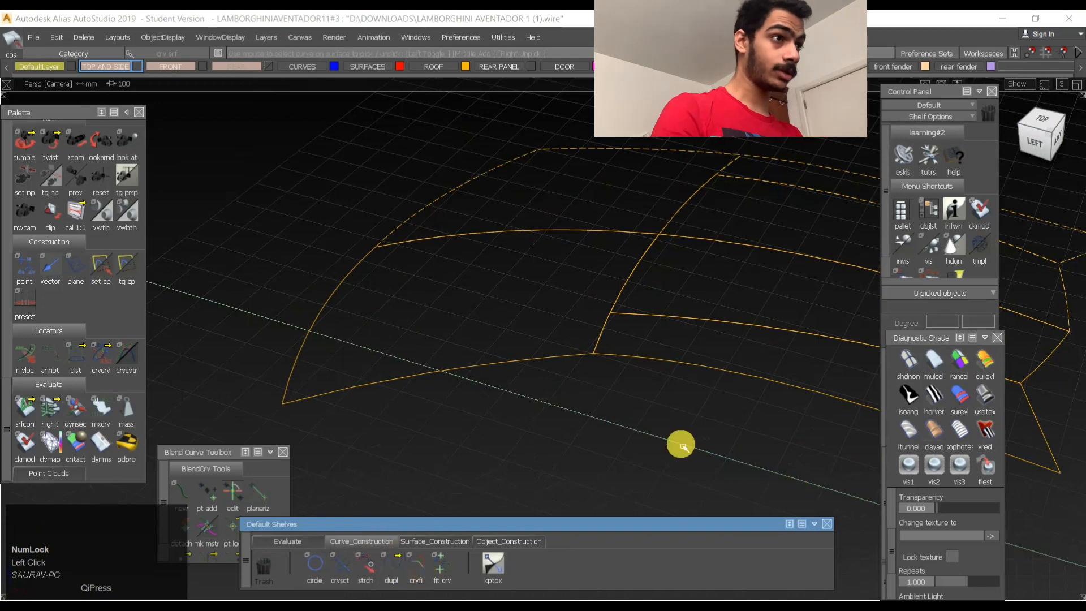
pyautogui.click(407, 573)
pyautogui.click(590, 361)
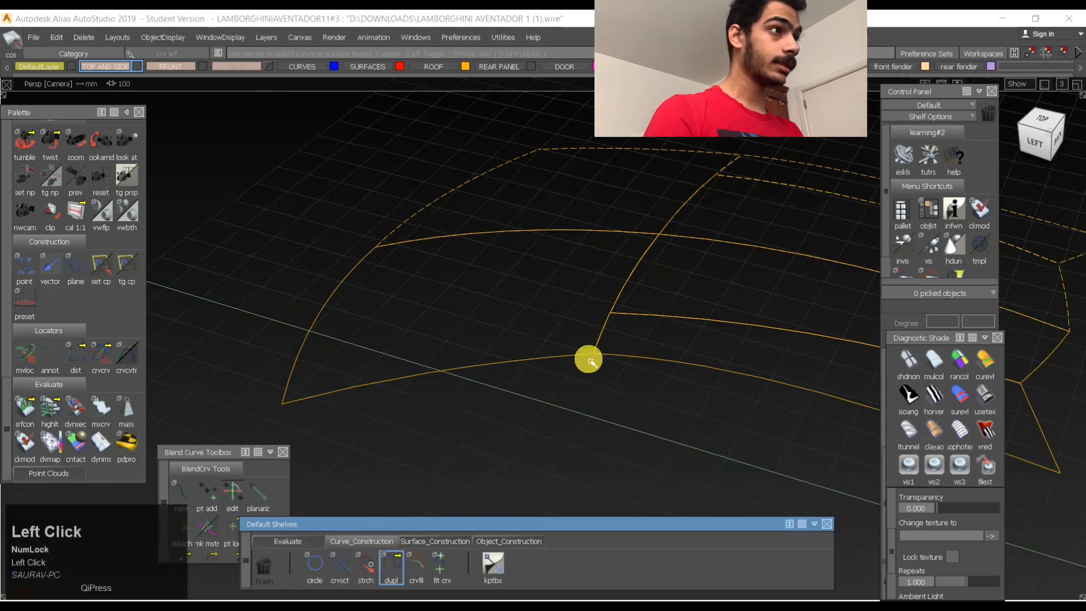
pyautogui.moveTo(610, 324); pyautogui.dragTo(621, 334)
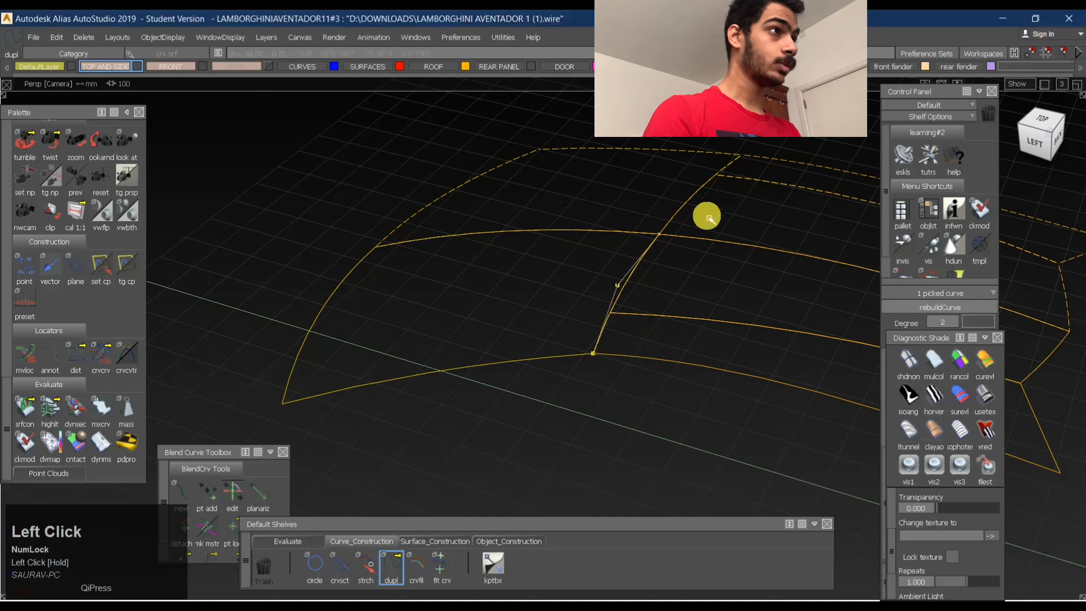
pyautogui.moveTo(695, 201); pyautogui.dragTo(742, 184)
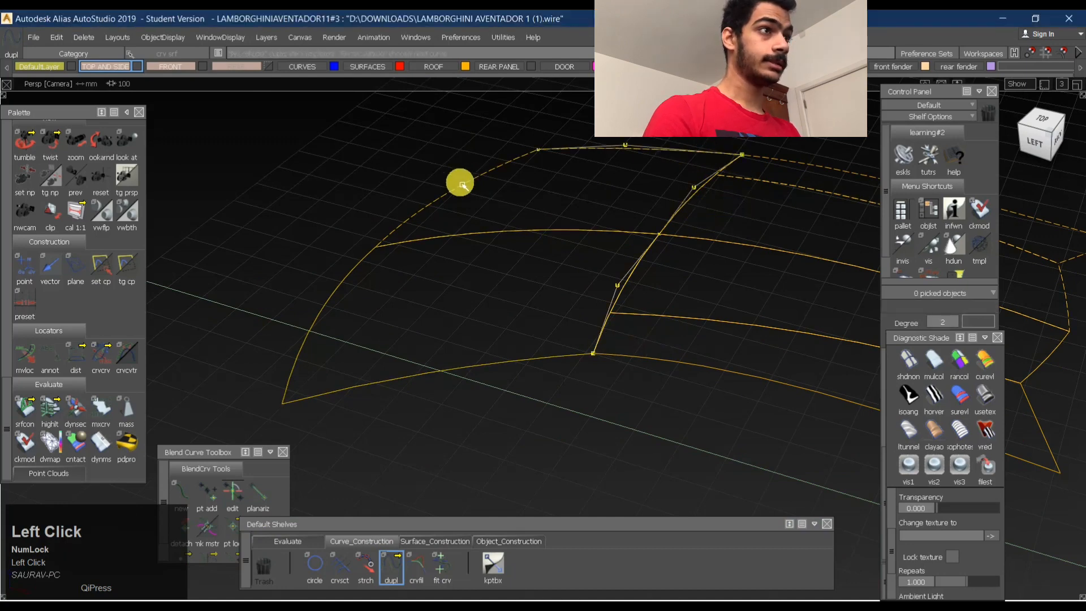
# - Duplicate both halves of the copied front roof's front edge and its near side edge as curves
pyautogui.click(407, 222)
pyautogui.click(331, 296)
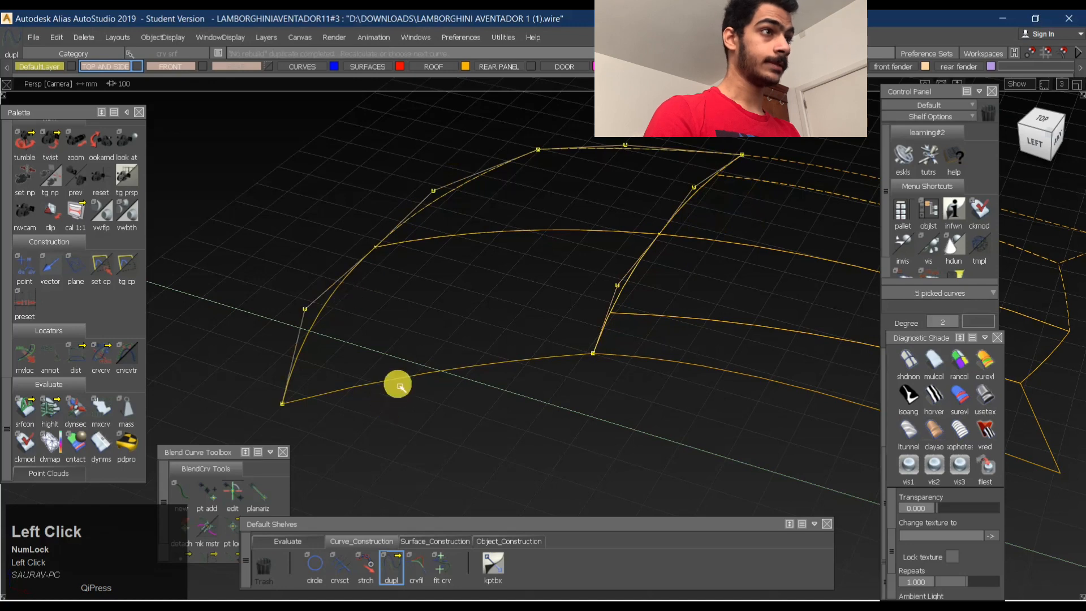
pyautogui.click(399, 379)
# - Isolate the duplicated edge curves by hiding the roof surfaces, and clear the selection
pyautogui.keyDown('ctrl'); pyautogui.keyDown('shift'); pyautogui.moveTo(472, 410); pyautogui.dragTo(604, 283); pyautogui.keyUp('shift'); pyautogui.keyUp('ctrl')
pyautogui.click(342, 165)
pyautogui.moveTo(255, 134); pyautogui.dragTo(691, 378)
pyautogui.hotkey('ctrl', 'h')
pyautogui.keyDown('ctrl'); pyautogui.keyDown('shift'); pyautogui.moveTo(657, 199); pyautogui.dragTo(768, 217); pyautogui.keyUp('shift'); pyautogui.keyUp('ctrl')
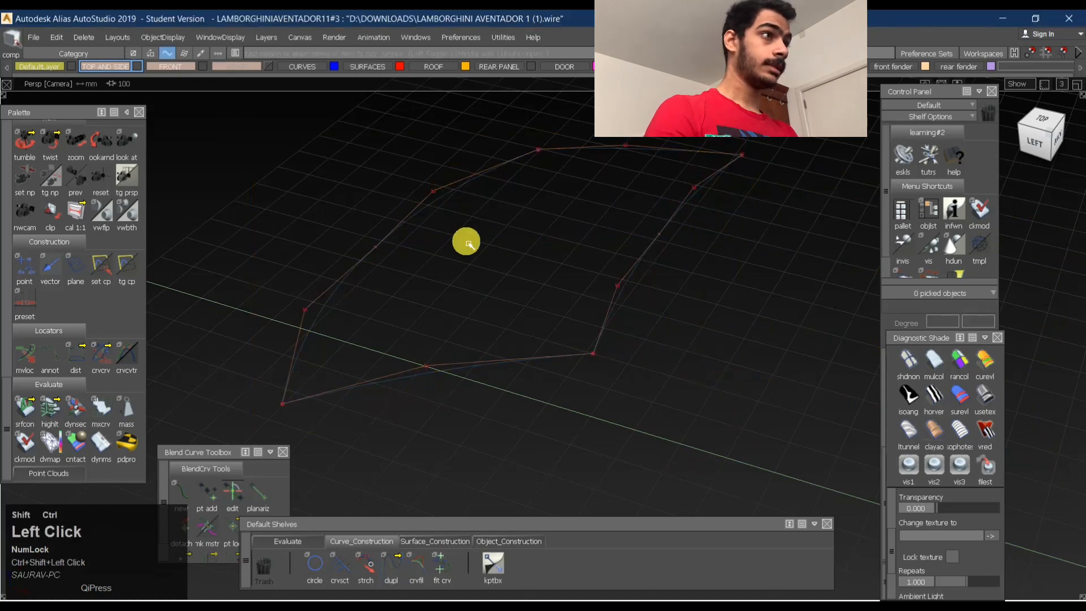
# - Attach the two halves of the rear edge into one curve, and do the same for the front edge
pyautogui.keyDown('alt'); pyautogui.keyDown('shift'); pyautogui.moveTo(529, 292); pyautogui.dragTo(609, 347); pyautogui.keyUp('shift'); pyautogui.keyUp('alt')
pyautogui.click(374, 565)
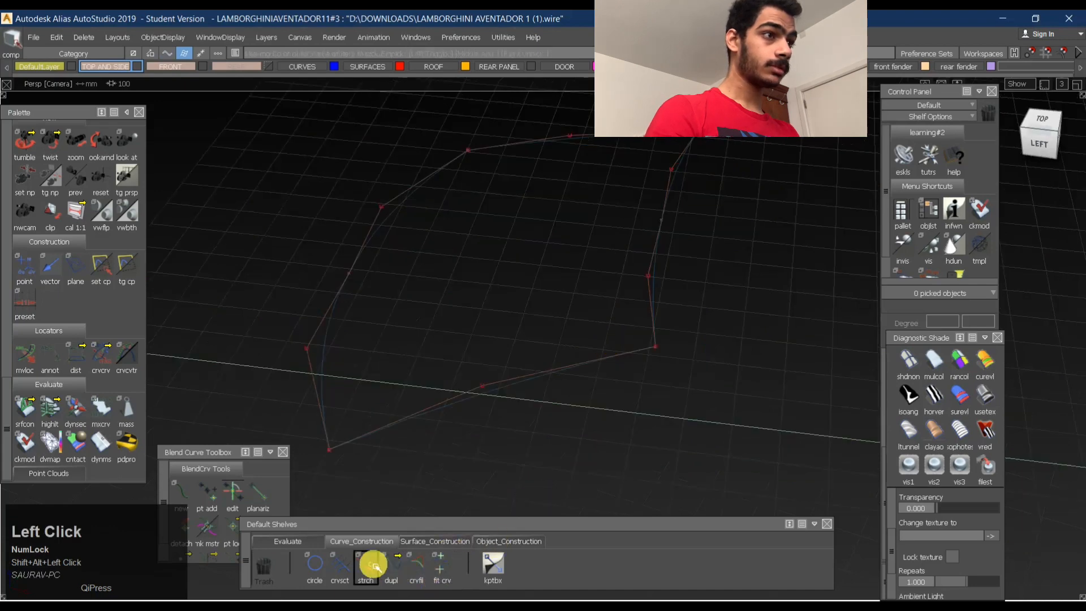
pyautogui.click(510, 541)
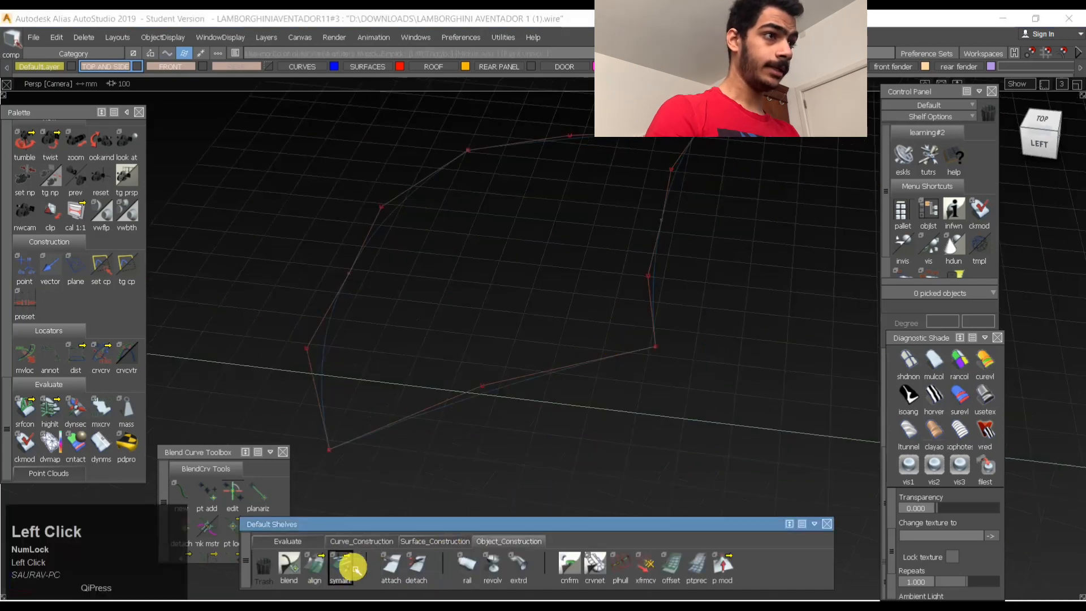
pyautogui.click(317, 568)
pyautogui.click(416, 567)
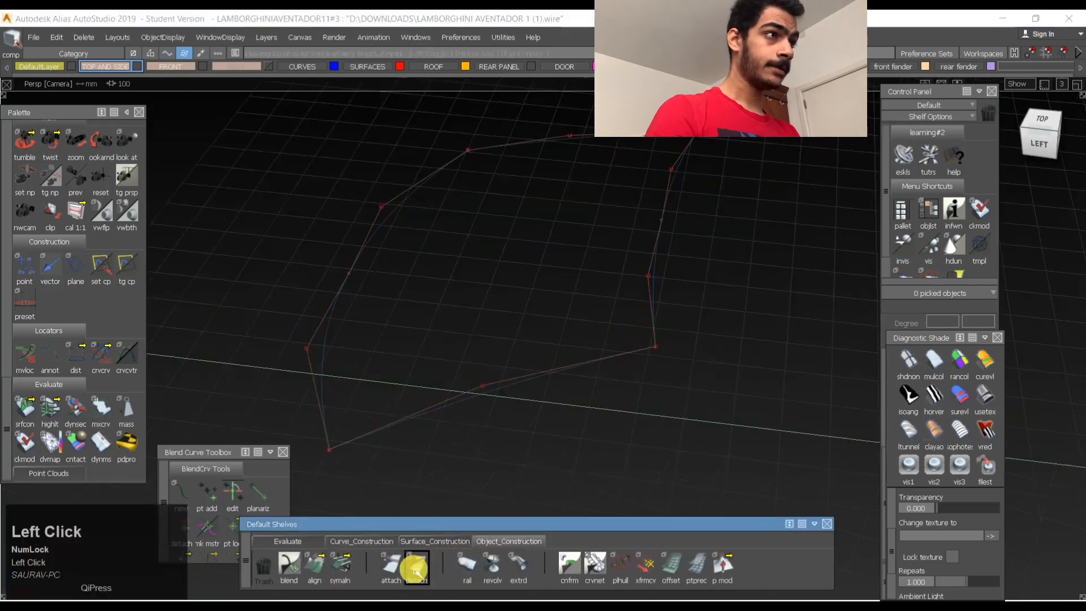
pyautogui.click(664, 227)
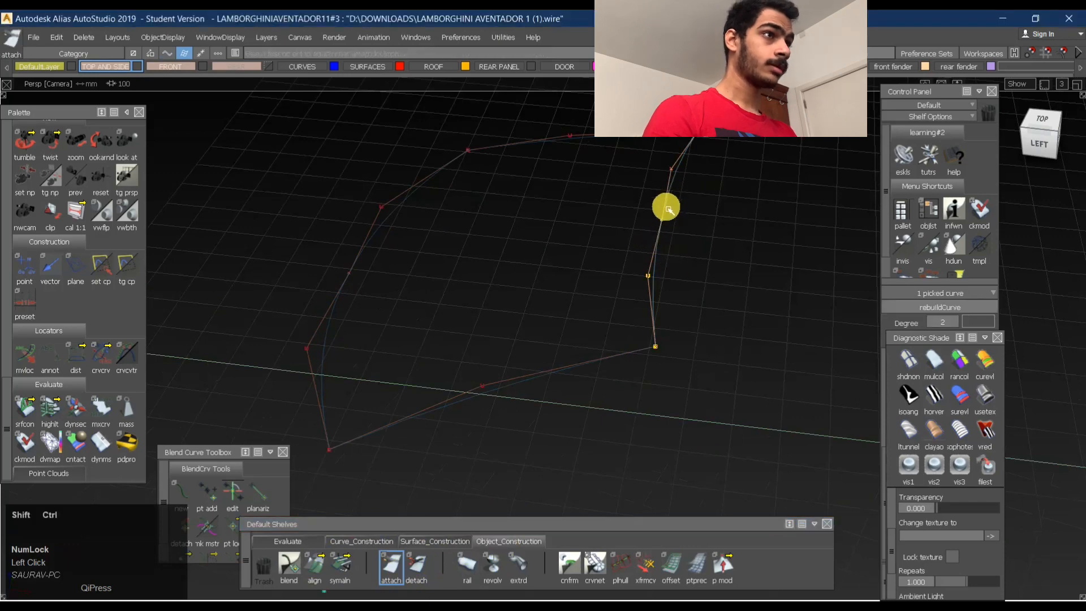
pyautogui.keyDown('ctrl'); pyautogui.keyDown('shift'); pyautogui.click(318, 335); pyautogui.keyUp('shift'); pyautogui.keyUp('ctrl')
pyautogui.click(360, 256)
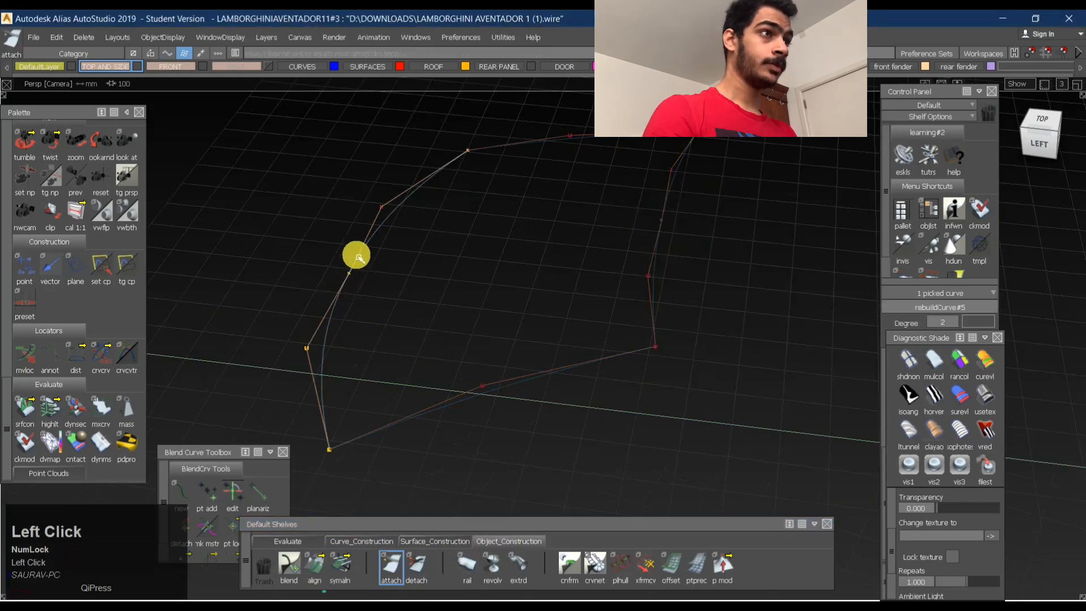
# - Pick the attached front and rear edge curves and inspect their degree and spans, moving the Diagnostic Shade window clear of the values
pyautogui.keyDown('ctrl'); pyautogui.keyDown('shift'); pyautogui.moveTo(355, 339); pyautogui.dragTo(366, 195); pyautogui.keyUp('shift'); pyautogui.keyUp('ctrl')
pyautogui.moveTo(301, 221); pyautogui.dragTo(436, 231)
pyautogui.moveTo(518, 234); pyautogui.dragTo(753, 234)
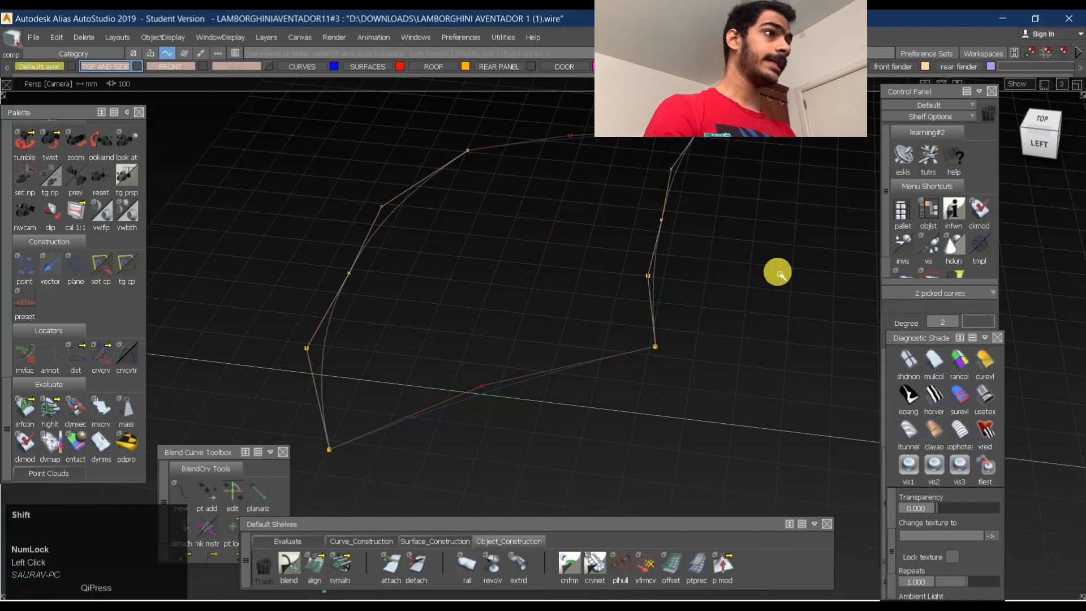
pyautogui.keyDown('alt'); pyautogui.keyDown('shift'); pyautogui.moveTo(776, 272); pyautogui.dragTo(577, 247); pyautogui.keyUp('shift'); pyautogui.keyUp('alt')
pyautogui.moveTo(941, 340); pyautogui.dragTo(941, 365)
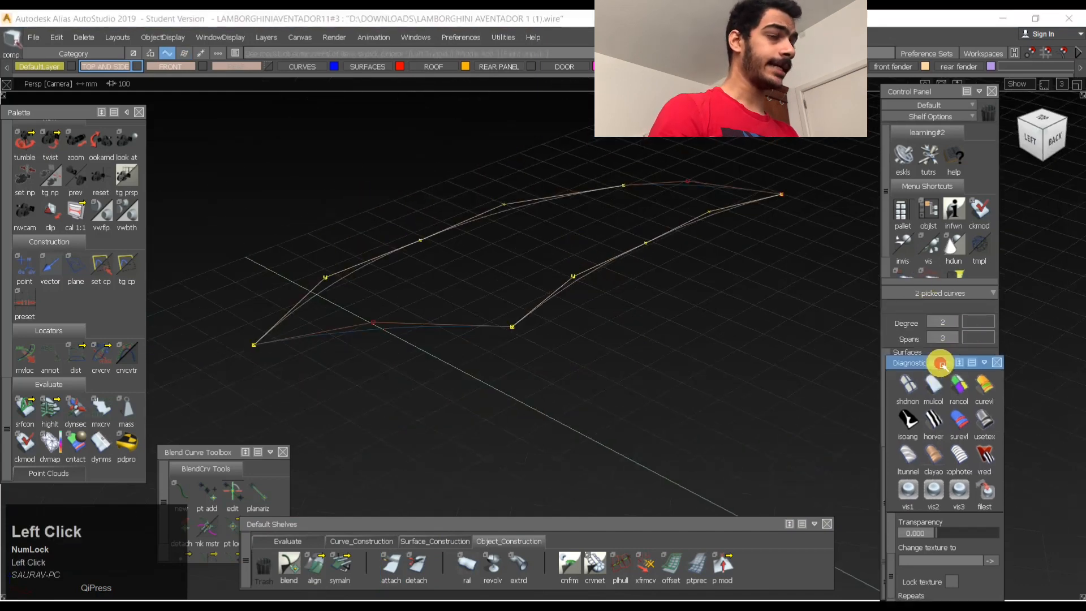
pyautogui.keyDown('ctrl'); pyautogui.keyDown('shift'); pyautogui.moveTo(505, 300); pyautogui.dragTo(514, 363); pyautogui.keyUp('shift'); pyautogui.keyUp('ctrl')
pyautogui.keyDown('ctrl'); pyautogui.keyDown('shift'); pyautogui.moveTo(564, 313); pyautogui.dragTo(731, 301); pyautogui.keyUp('shift'); pyautogui.keyUp('ctrl')
pyautogui.moveTo(657, 240); pyautogui.dragTo(592, 288)
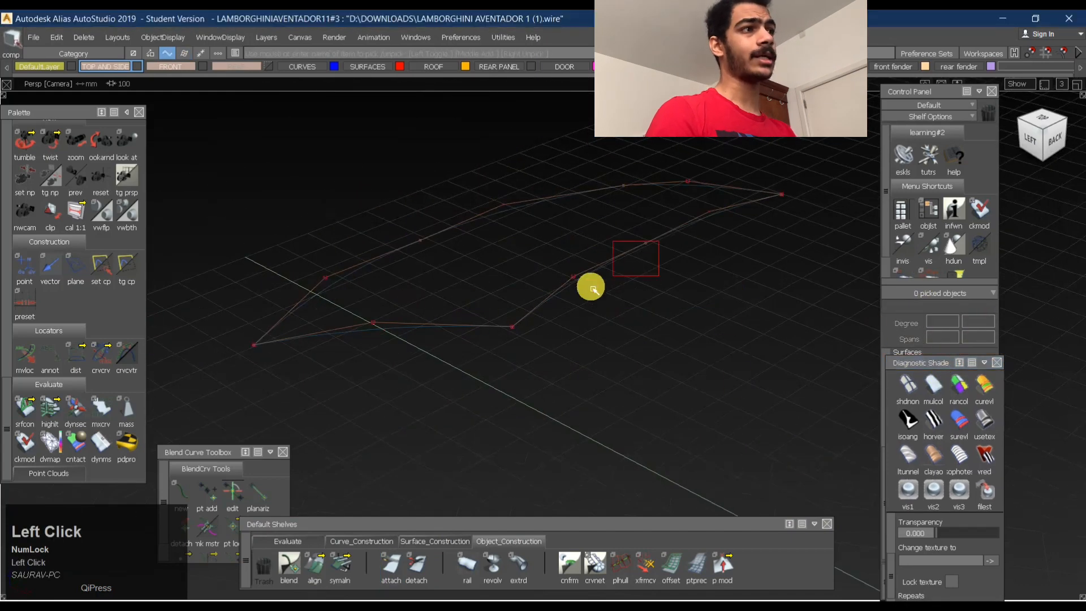
pyautogui.moveTo(367, 223); pyautogui.dragTo(473, 257)
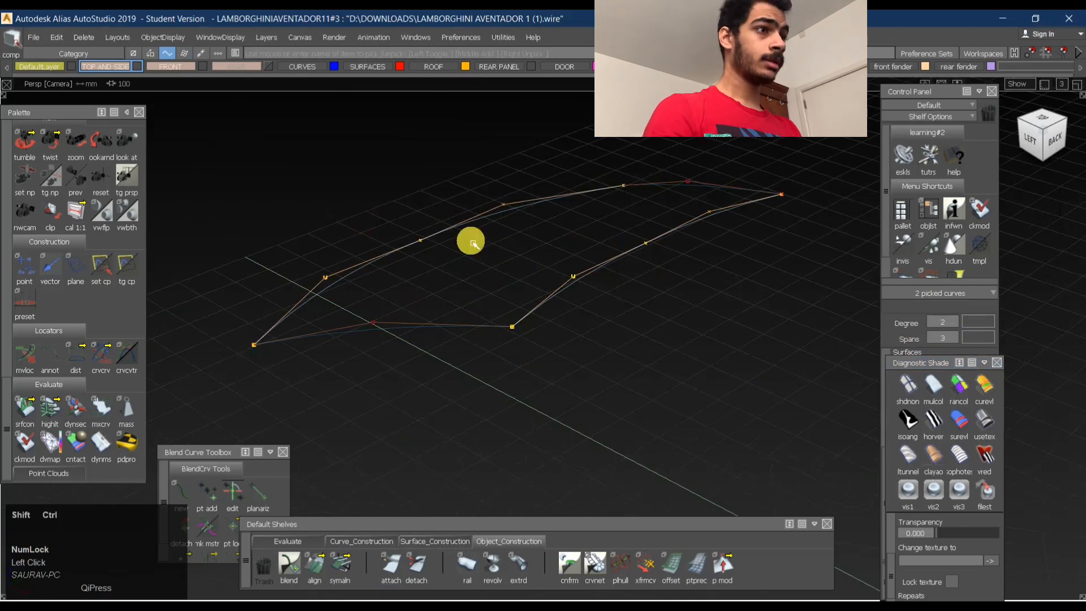
# - Fit a degree 2, single-span curve with deviation display to the attached rear edge curve
pyautogui.keyDown('ctrl'); pyautogui.keyDown('shift'); pyautogui.moveTo(575, 298); pyautogui.dragTo(530, 422); pyautogui.keyUp('shift'); pyautogui.keyUp('ctrl')
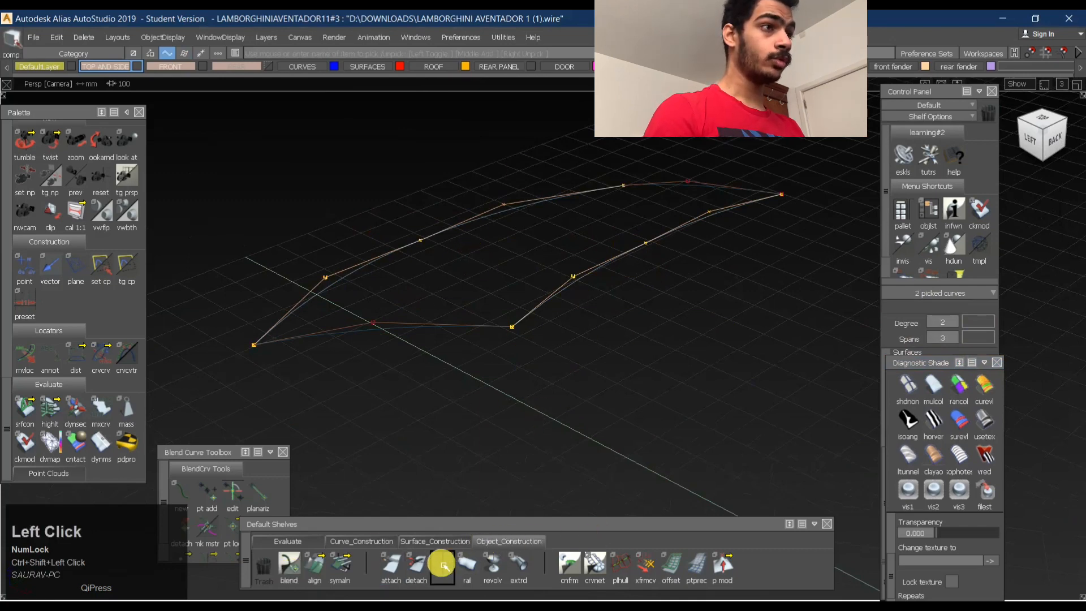
pyautogui.click(362, 541)
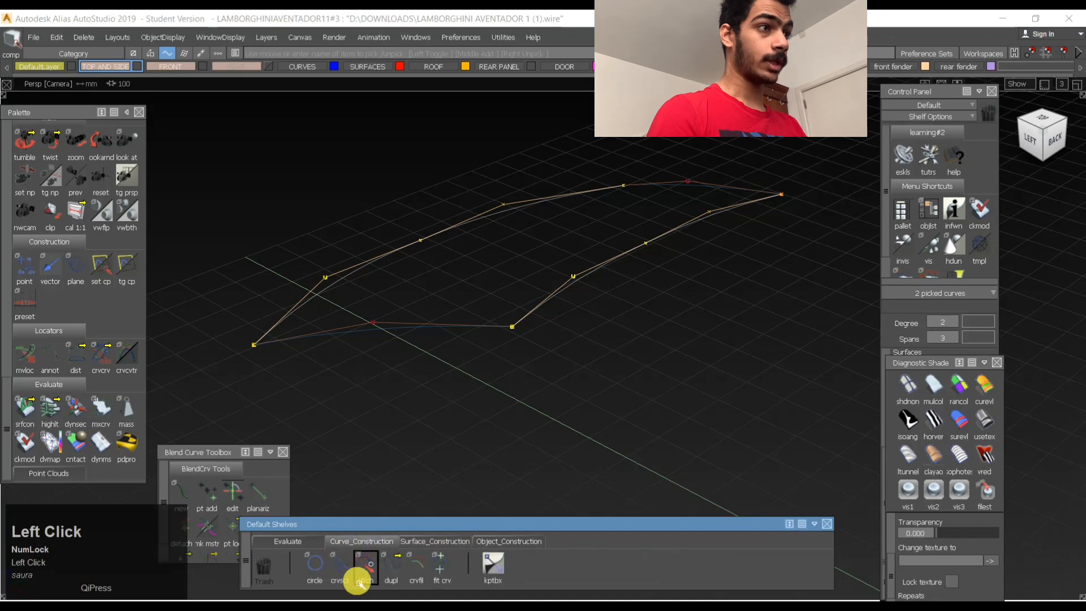
pyautogui.click(441, 568)
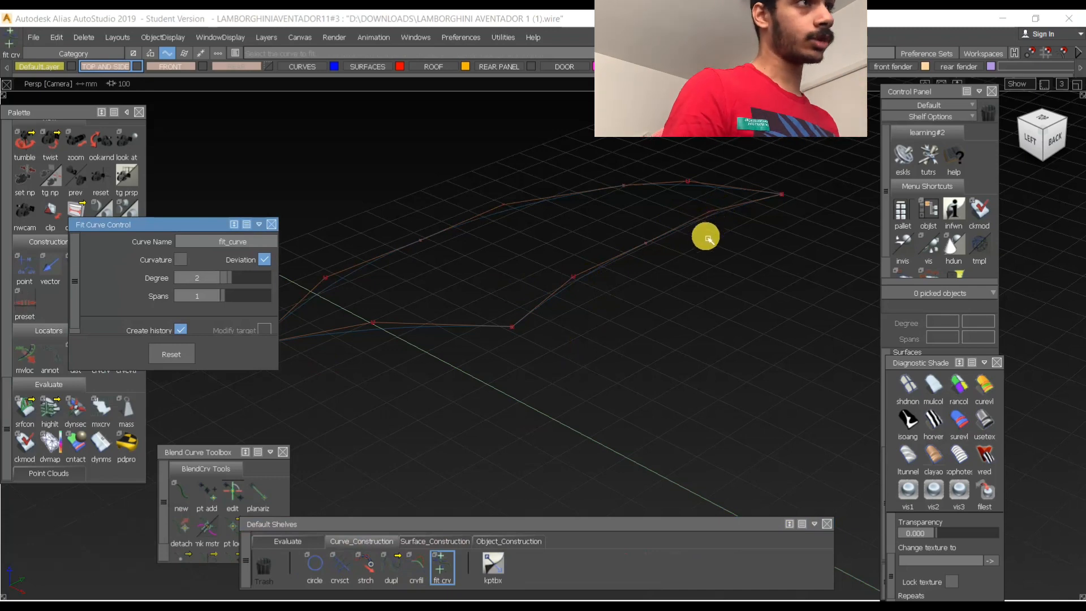
pyautogui.keyDown('alt'); pyautogui.keyDown('shift'); pyautogui.moveTo(635, 252); pyautogui.dragTo(654, 256, button='right'); pyautogui.keyUp('shift'); pyautogui.keyUp('alt')
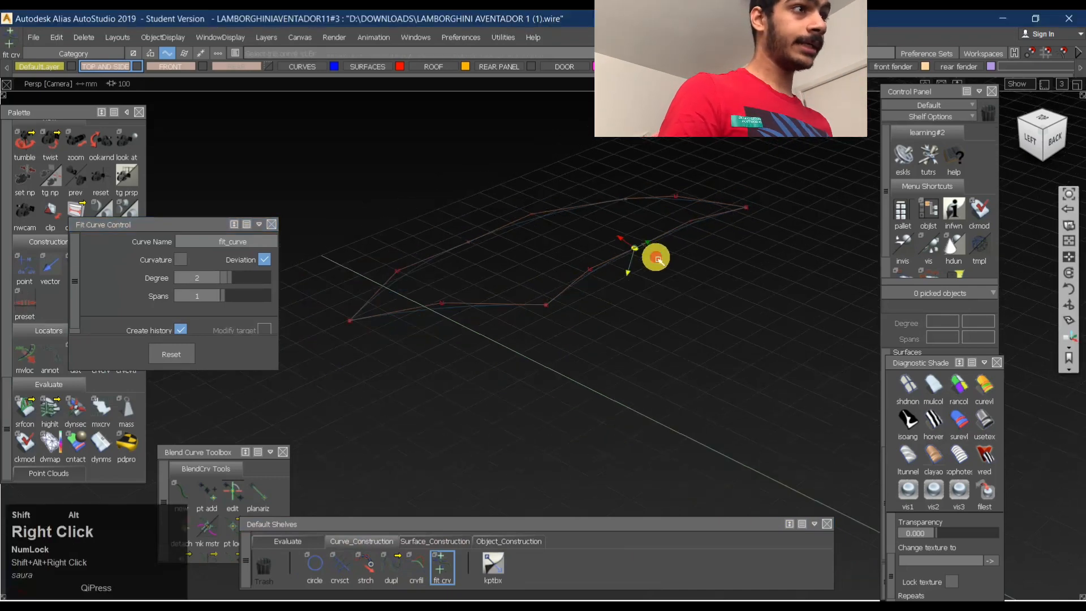
pyautogui.keyDown('alt'); pyautogui.keyDown('shift'); pyautogui.moveTo(655, 256); pyautogui.dragTo(693, 261); pyautogui.keyUp('shift'); pyautogui.keyUp('alt')
pyautogui.moveTo(117, 236); pyautogui.dragTo(277, 263)
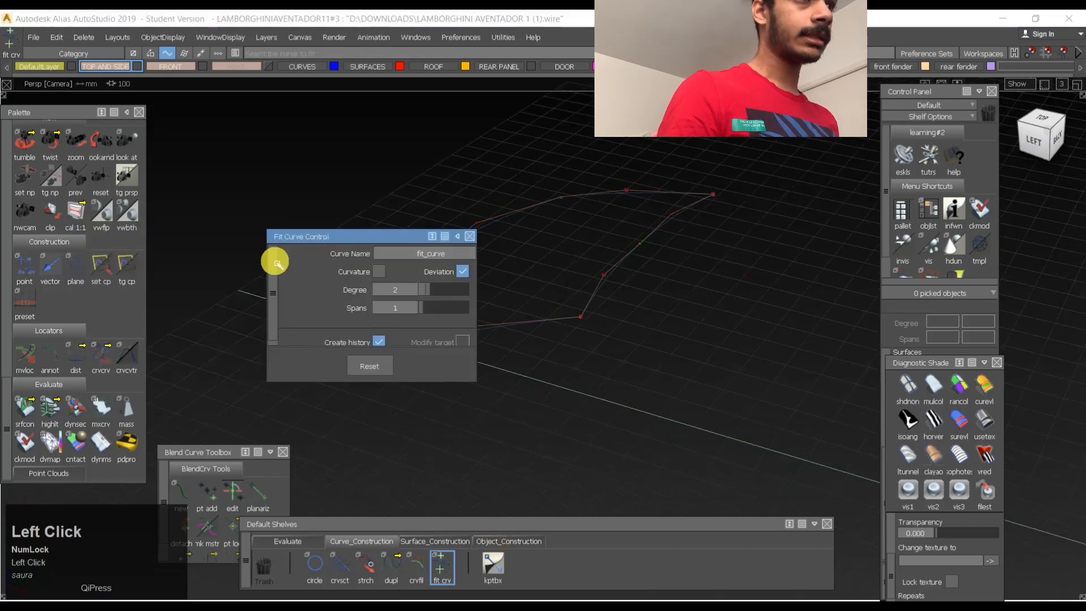
pyautogui.scroll(-10, 80, 352)
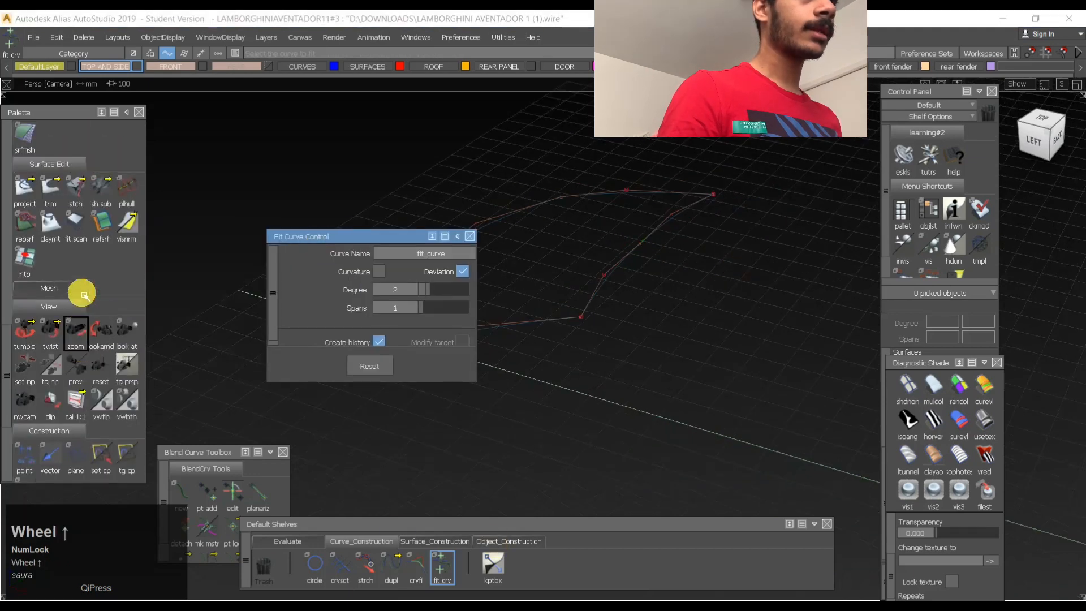
pyautogui.scroll(5, 83, 294)
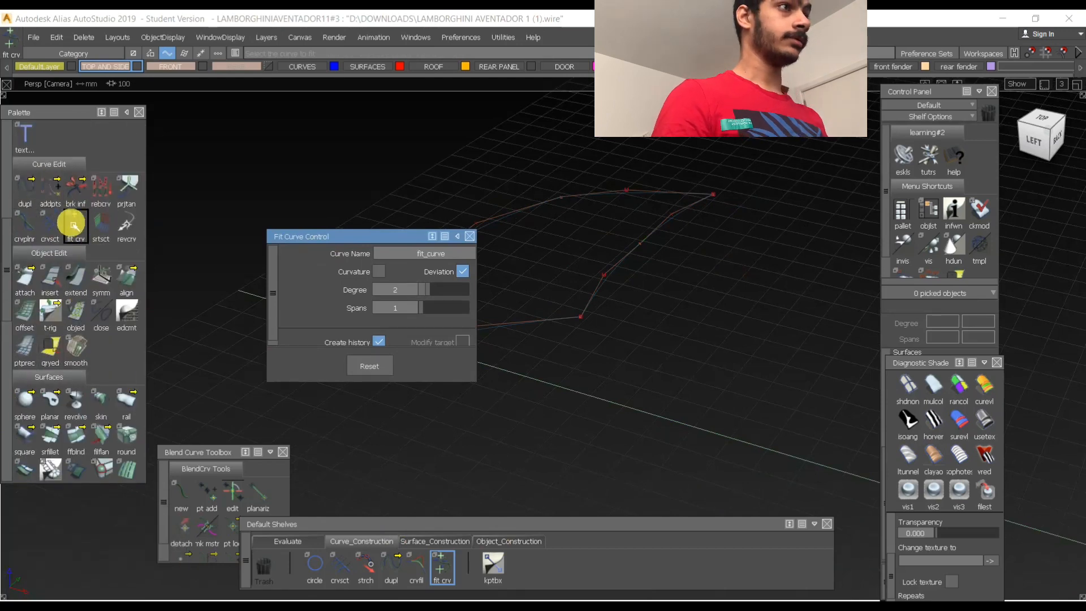
pyautogui.moveTo(409, 240); pyautogui.dragTo(263, 214)
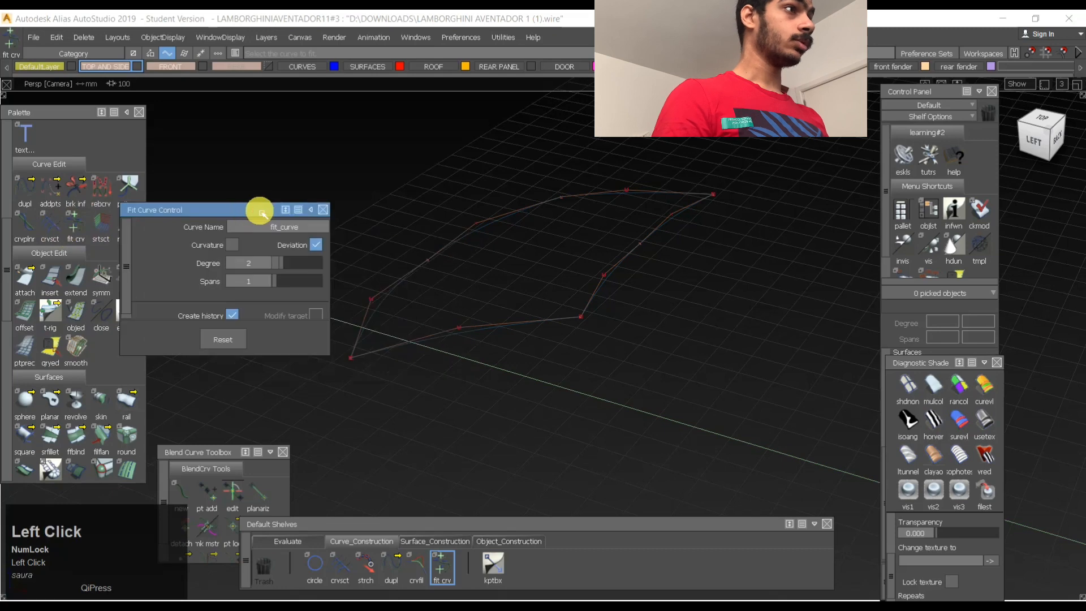
pyautogui.click(624, 262)
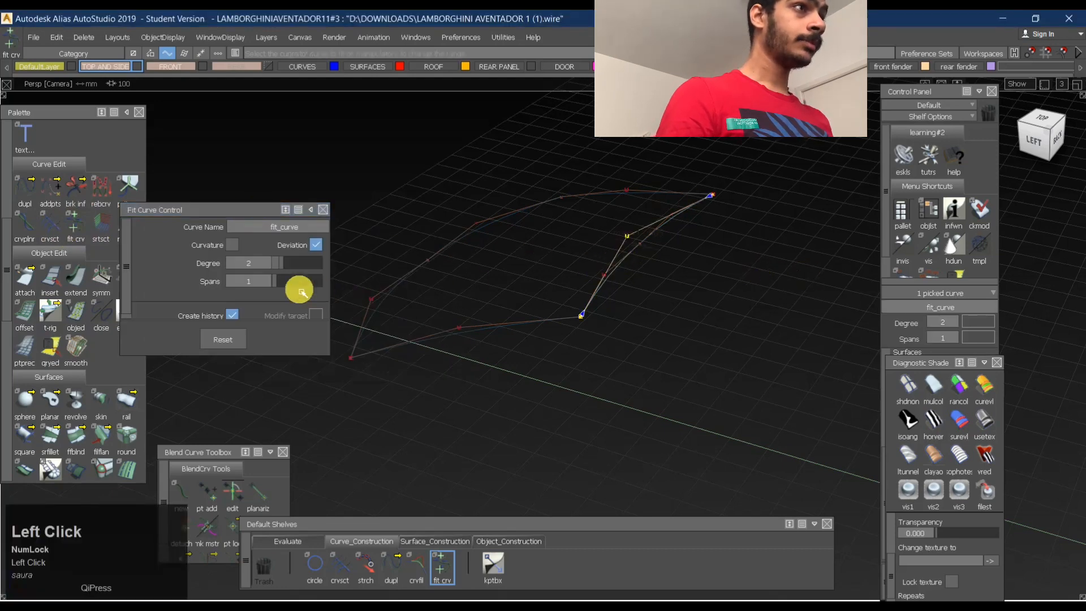
# - Move the fitted rear curve's middle control vertex in the left view to bring the curve closer to the original edge
pyautogui.hotkey('shift', 'alt')
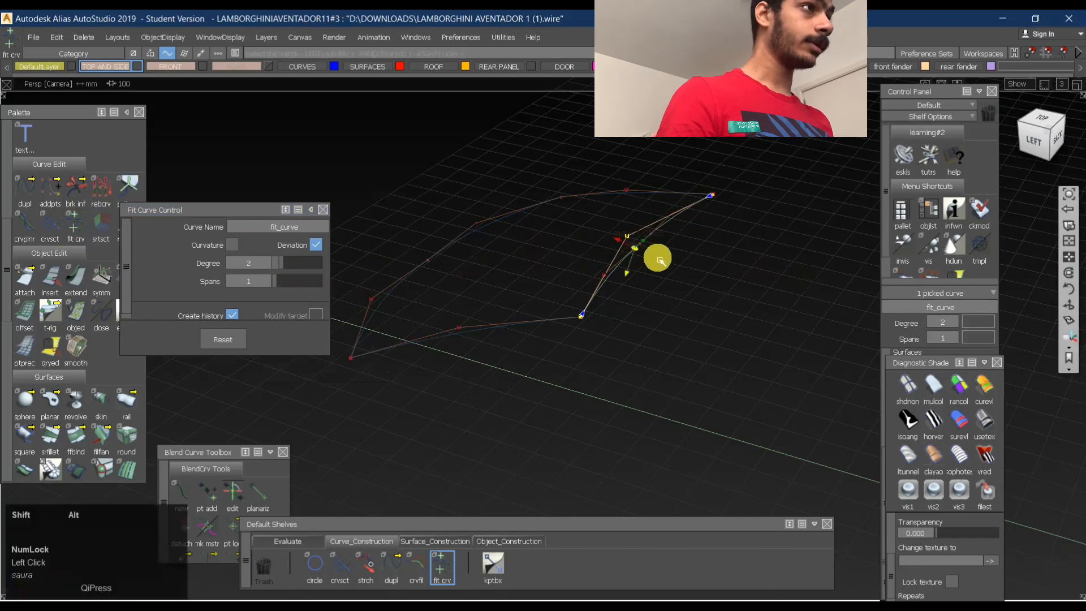
pyautogui.keyDown('alt'); pyautogui.keyDown('shift'); pyautogui.moveTo(657, 243); pyautogui.dragTo(731, 196, button='right'); pyautogui.keyUp('shift'); pyautogui.keyUp('alt')
pyautogui.keyDown('alt'); pyautogui.keyDown('shift'); pyautogui.moveTo(731, 195); pyautogui.dragTo(600, 192); pyautogui.keyUp('shift'); pyautogui.keyUp('alt')
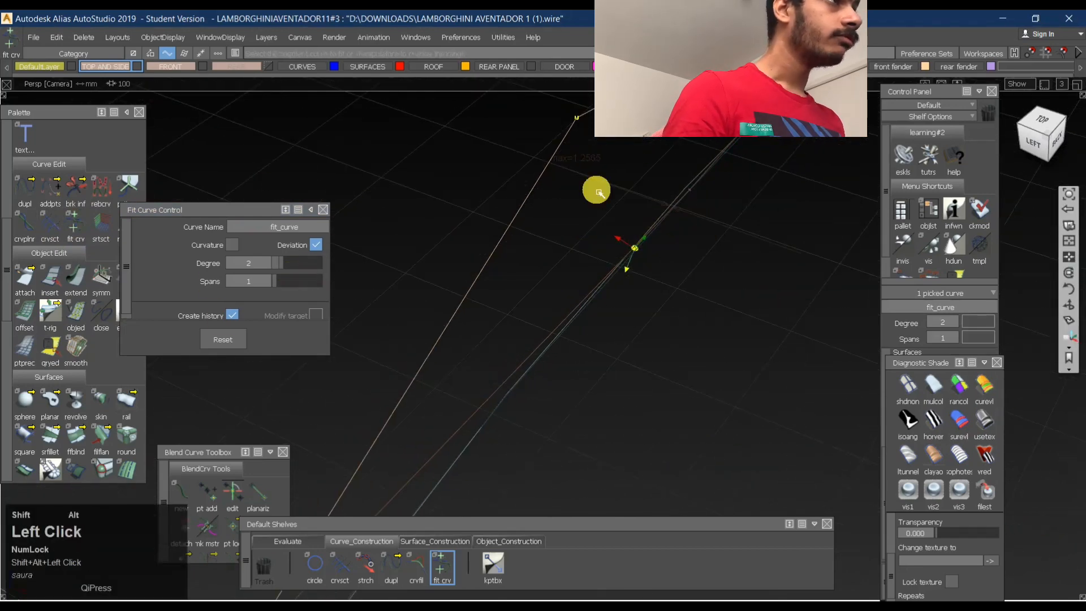
pyautogui.keyDown('alt'); pyautogui.keyDown('shift'); pyautogui.moveTo(617, 190); pyautogui.dragTo(606, 269, button='middle'); pyautogui.keyUp('shift'); pyautogui.keyUp('alt')
pyautogui.keyDown('alt'); pyautogui.keyDown('shift'); pyautogui.moveTo(606, 269); pyautogui.dragTo(630, 262, button='right'); pyautogui.keyUp('shift'); pyautogui.keyUp('alt')
pyautogui.keyDown('alt'); pyautogui.keyDown('shift'); pyautogui.moveTo(630, 261); pyautogui.dragTo(633, 282, button='middle'); pyautogui.keyUp('shift'); pyautogui.keyUp('alt')
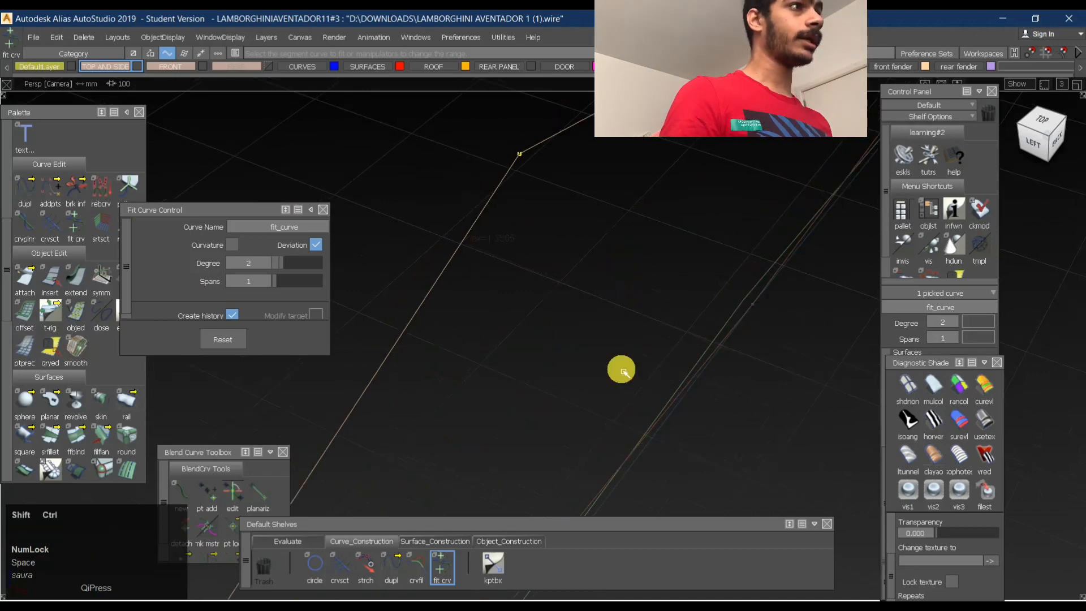
pyautogui.keyDown('ctrl'); pyautogui.keyDown('shift'); pyautogui.moveTo(584, 279); pyautogui.dragTo(517, 155); pyautogui.keyUp('shift'); pyautogui.keyUp('ctrl')
pyautogui.click(516, 154)
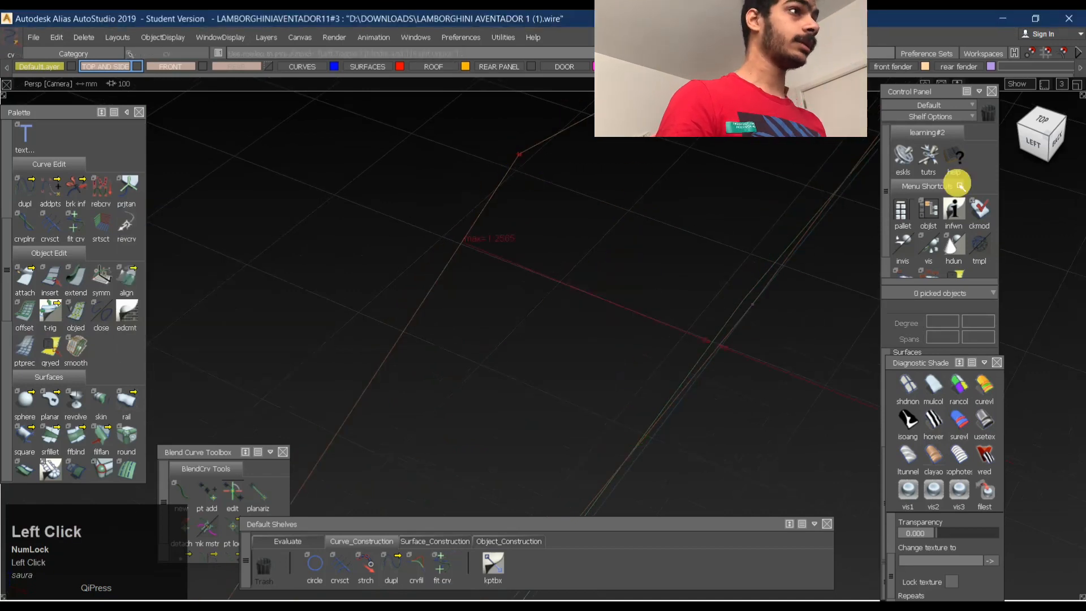
pyautogui.click(1033, 147)
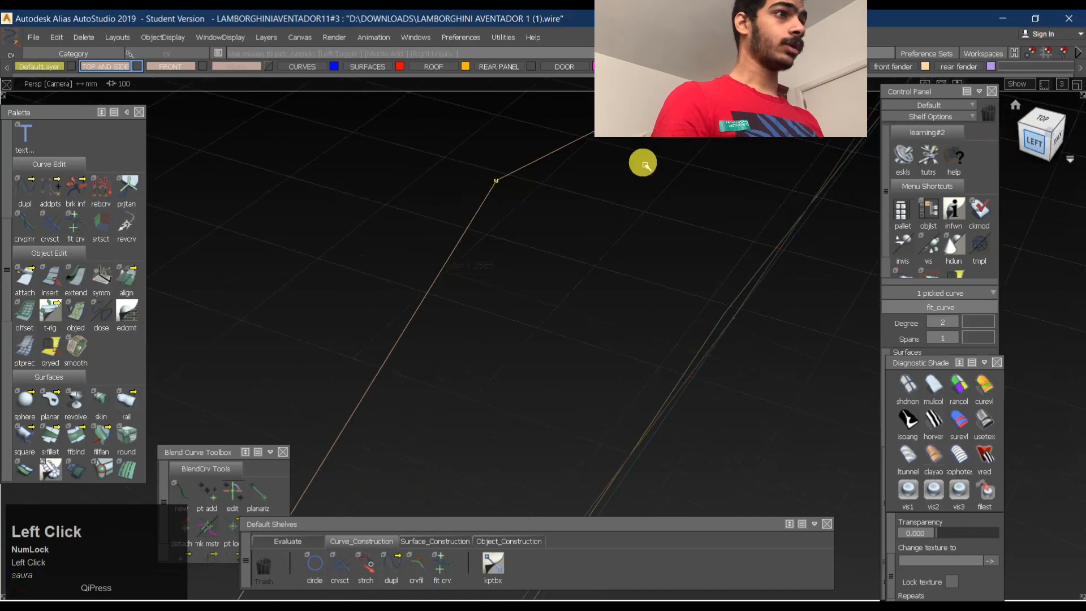
pyautogui.keyDown('alt'); pyautogui.keyDown('shift'); pyautogui.moveTo(533, 366); pyautogui.dragTo(445, 245, button='middle'); pyautogui.keyUp('shift'); pyautogui.keyUp('alt')
pyautogui.keyDown('alt'); pyautogui.keyDown('shift'); pyautogui.moveTo(592, 294); pyautogui.dragTo(516, 226, button='middle'); pyautogui.keyUp('shift'); pyautogui.keyUp('alt')
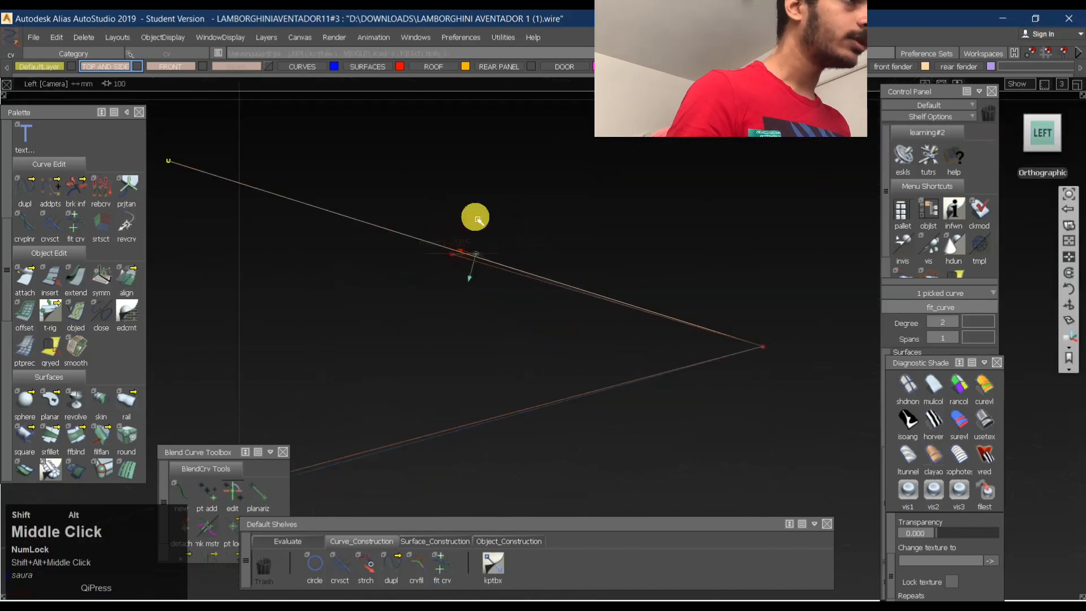
pyautogui.keyDown('alt'); pyautogui.keyDown('shift'); pyautogui.moveTo(475, 216); pyautogui.dragTo(688, 243, button='right'); pyautogui.keyUp('shift'); pyautogui.keyUp('alt')
pyautogui.middleClick(690, 245)
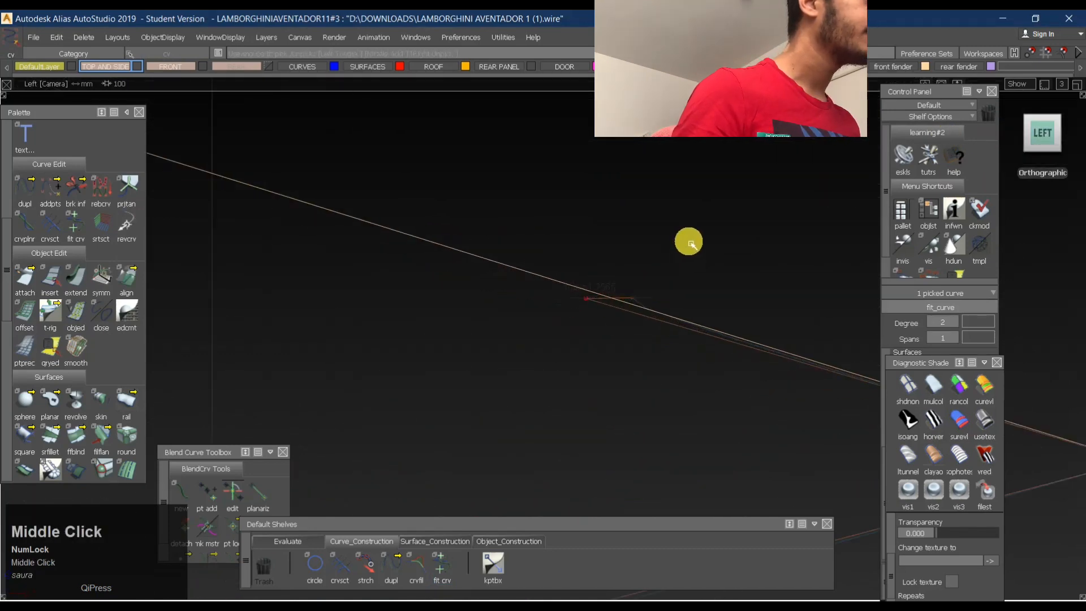
pyautogui.keyDown('ctrl'); pyautogui.keyDown('shift'); pyautogui.moveTo(664, 287); pyautogui.dragTo(657, 238, button='middle'); pyautogui.keyUp('shift'); pyautogui.keyUp('ctrl')
pyautogui.keyDown('alt'); pyautogui.keyDown('shift'); pyautogui.moveTo(730, 240); pyautogui.dragTo(688, 239, button='right'); pyautogui.keyUp('shift'); pyautogui.keyUp('alt')
pyautogui.moveTo(687, 239)
pyautogui.keyDown('alt'); pyautogui.keyDown('shift'); pyautogui.mouseDown(button='middle')
pyautogui.moveTo(623, 236)
pyautogui.moveTo(668, 241)
pyautogui.mouseUp(button='middle'); pyautogui.keyUp('shift'); pyautogui.keyUp('alt')
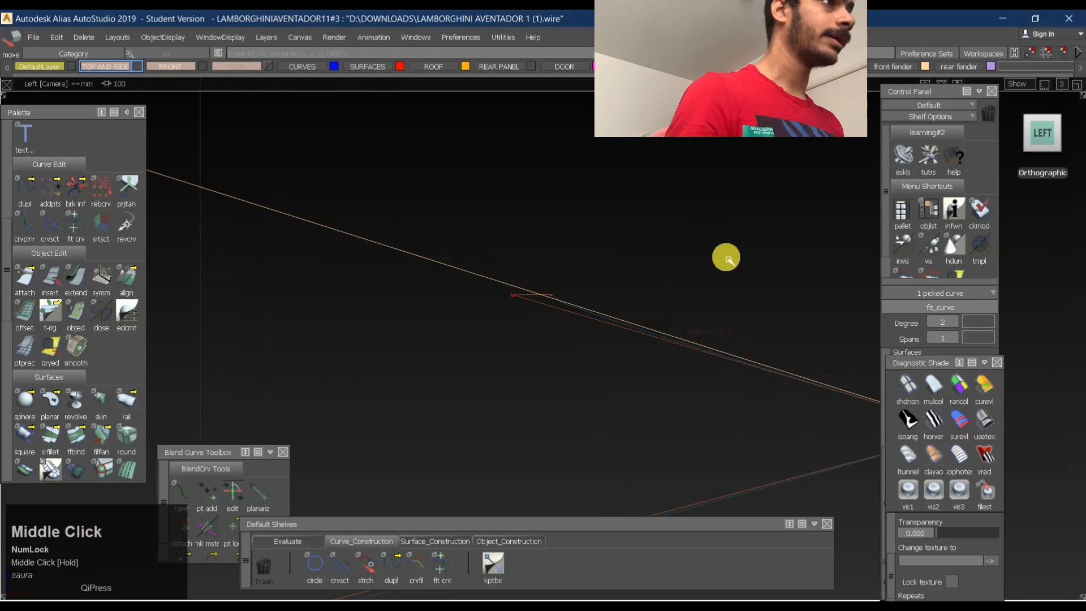
# - Delete the original three-span rear edge curve, keeping only the fitted single-span curve
pyautogui.press('F8')
pyautogui.keyDown('alt'); pyautogui.keyDown('shift'); pyautogui.moveTo(452, 325); pyautogui.dragTo(609, 260); pyautogui.keyUp('shift'); pyautogui.keyUp('alt')
pyautogui.keyDown('alt'); pyautogui.keyDown('shift'); pyautogui.moveTo(611, 223); pyautogui.dragTo(645, 243, button='right'); pyautogui.keyUp('shift'); pyautogui.keyUp('alt')
pyautogui.keyDown('alt'); pyautogui.keyDown('shift'); pyautogui.moveTo(622, 266); pyautogui.dragTo(448, 327); pyautogui.keyUp('shift'); pyautogui.keyUp('alt')
pyautogui.keyDown('alt'); pyautogui.keyDown('shift'); pyautogui.moveTo(501, 351); pyautogui.dragTo(538, 290, button='middle'); pyautogui.keyUp('shift'); pyautogui.keyUp('alt')
pyautogui.keyDown('ctrl'); pyautogui.keyDown('shift'); pyautogui.moveTo(544, 326); pyautogui.dragTo(519, 266); pyautogui.keyUp('shift'); pyautogui.keyUp('ctrl')
pyautogui.keyDown('ctrl'); pyautogui.keyDown('shift'); pyautogui.moveTo(536, 306); pyautogui.dragTo(558, 271); pyautogui.keyUp('shift'); pyautogui.keyUp('ctrl')
pyautogui.click(488, 299)
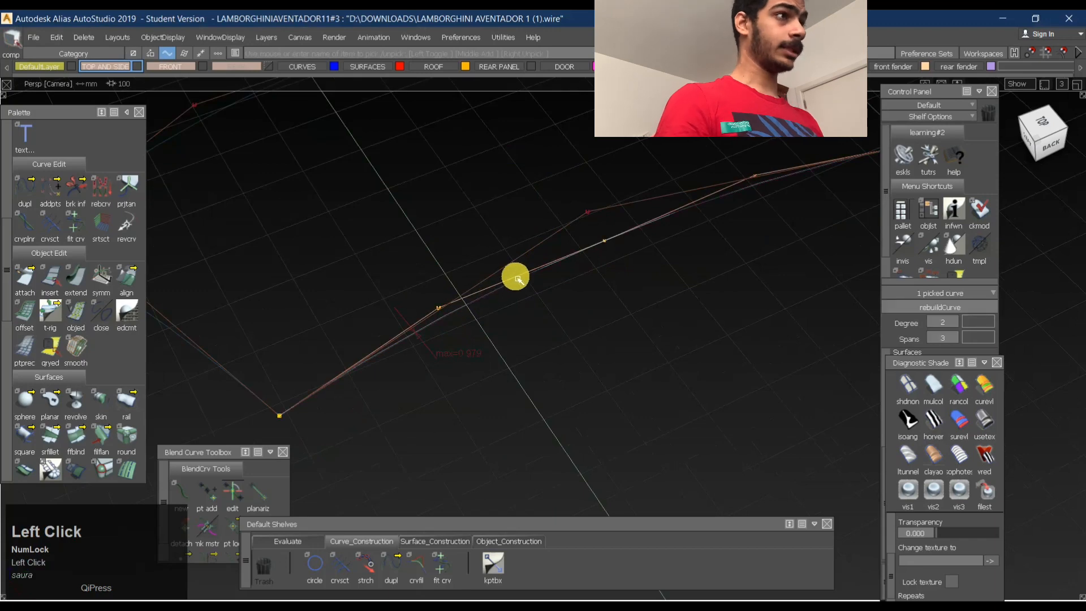
pyautogui.press('Return')
# - Fit a degree 2, single-span curve to the attached front edge curve
pyautogui.keyDown('alt'); pyautogui.keyDown('shift'); pyautogui.moveTo(670, 202); pyautogui.dragTo(471, 270); pyautogui.keyUp('shift'); pyautogui.keyUp('alt')
pyautogui.keyDown('alt'); pyautogui.keyDown('shift'); pyautogui.moveTo(471, 269); pyautogui.dragTo(604, 351, button='middle'); pyautogui.keyUp('shift'); pyautogui.keyUp('alt')
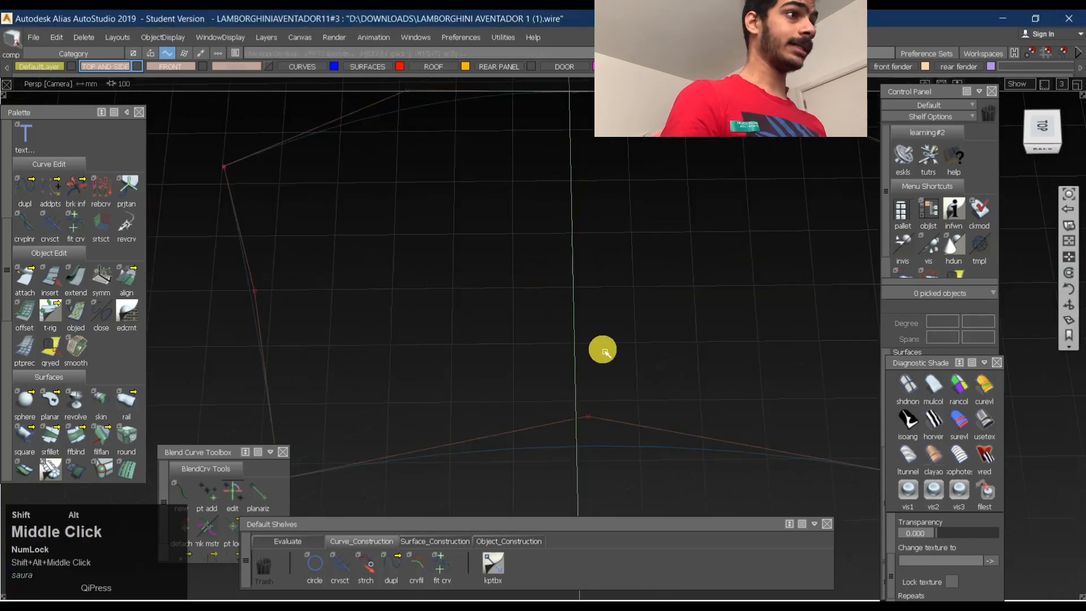
pyautogui.keyDown('alt'); pyautogui.keyDown('shift'); pyautogui.moveTo(656, 354); pyautogui.dragTo(710, 279); pyautogui.keyUp('shift'); pyautogui.keyUp('alt')
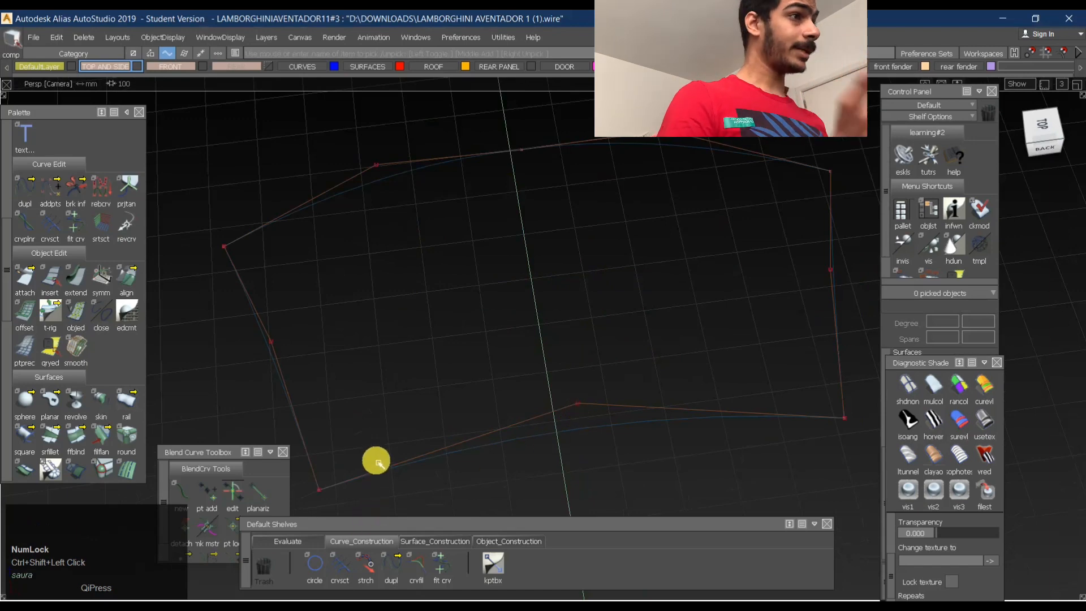
pyautogui.click(373, 563)
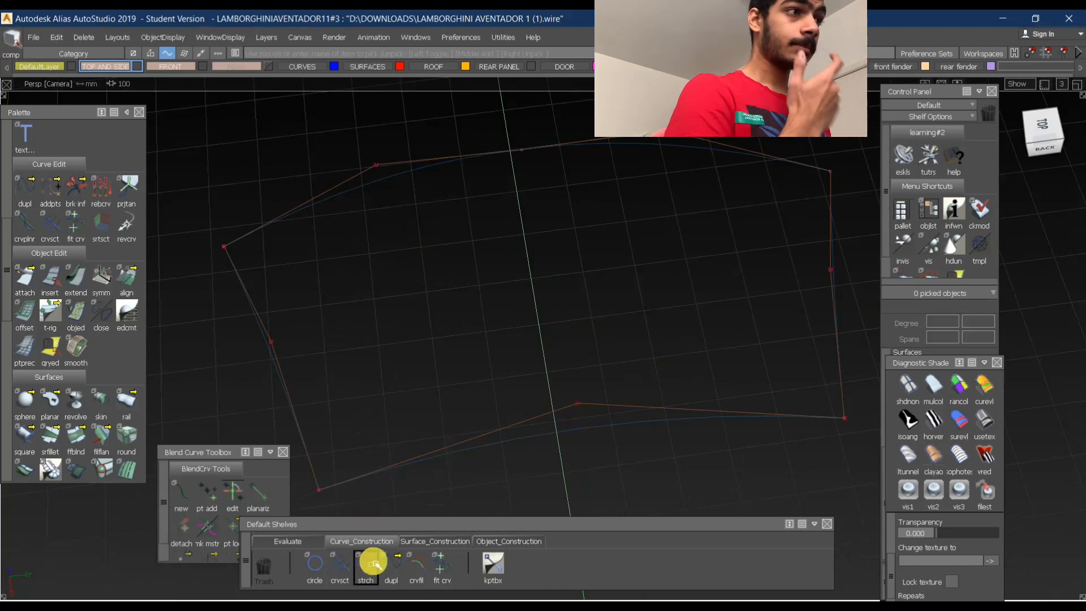
pyautogui.click(411, 565)
pyautogui.click(387, 571)
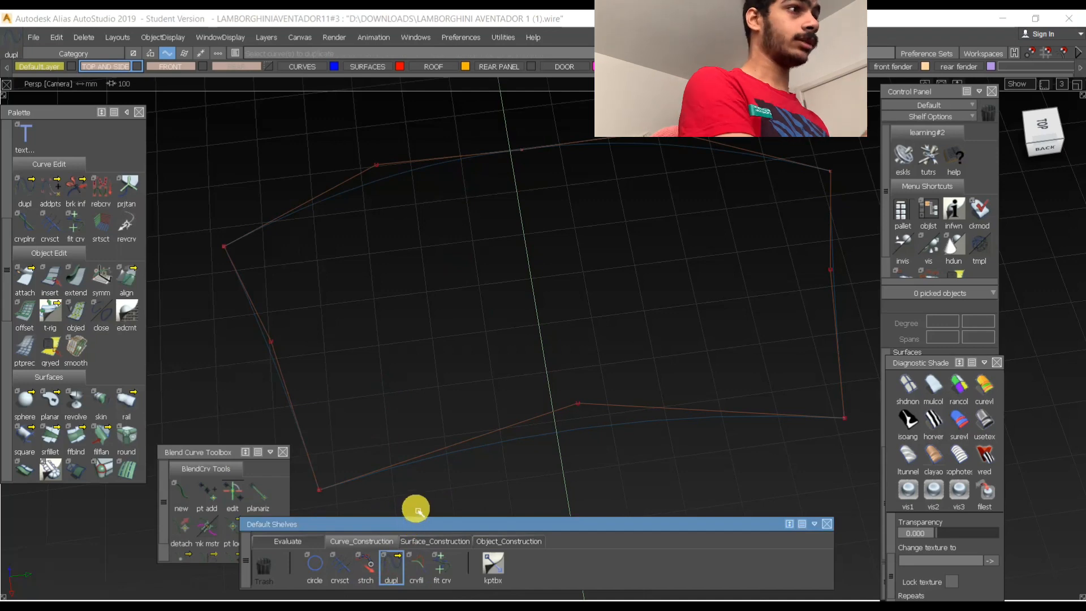
pyautogui.click(443, 564)
pyautogui.click(461, 163)
# - Move the fitted front curve's middle control vertex in the top view to follow the original front edge more closely
pyautogui.keyDown('alt'); pyautogui.keyDown('shift'); pyautogui.moveTo(463, 160); pyautogui.dragTo(605, 154, button='right'); pyautogui.keyUp('shift'); pyautogui.keyUp('alt')
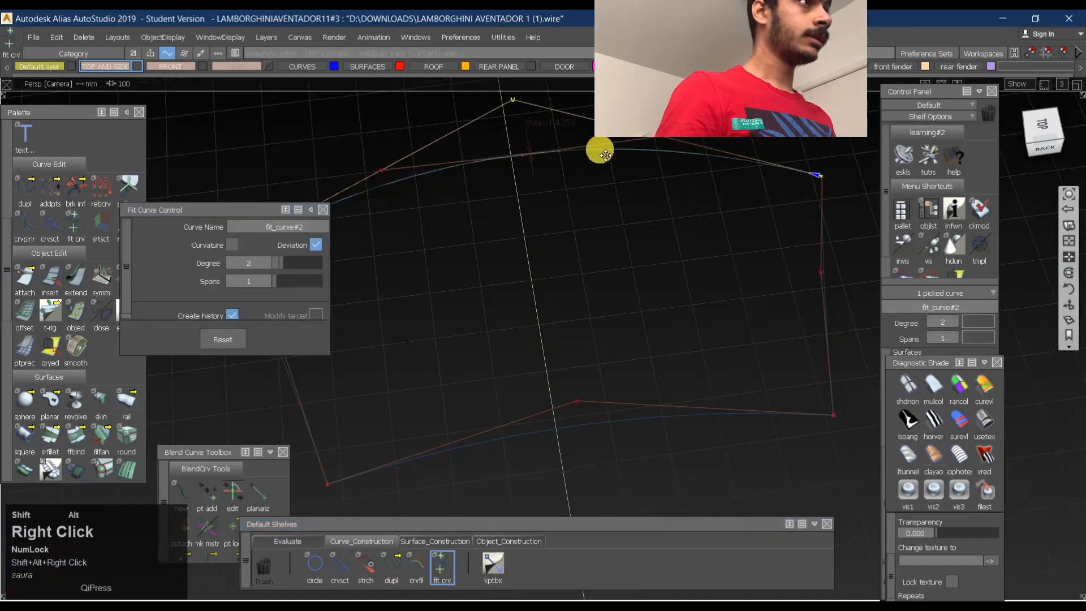
pyautogui.keyDown('alt'); pyautogui.keyDown('shift'); pyautogui.moveTo(590, 141); pyautogui.dragTo(589, 185, button='middle'); pyautogui.keyUp('shift'); pyautogui.keyUp('alt')
pyautogui.keyDown('alt'); pyautogui.keyDown('shift'); pyautogui.click(550, 209); pyautogui.keyUp('shift'); pyautogui.keyUp('alt')
pyautogui.keyDown('alt'); pyautogui.keyDown('shift'); pyautogui.moveTo(550, 209); pyautogui.dragTo(588, 197, button='right'); pyautogui.keyUp('shift'); pyautogui.keyUp('alt')
pyautogui.keyDown('alt'); pyautogui.keyDown('shift'); pyautogui.moveTo(572, 196); pyautogui.dragTo(616, 271, button='middle'); pyautogui.keyUp('shift'); pyautogui.keyUp('alt')
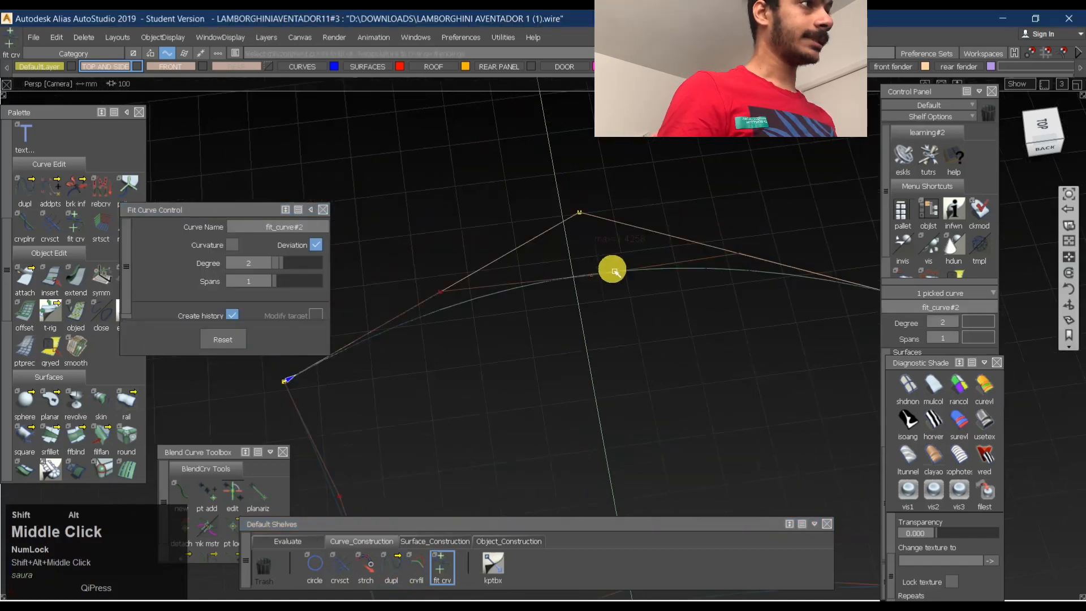
pyautogui.keyDown('alt'); pyautogui.keyDown('shift'); pyautogui.click(610, 272); pyautogui.keyUp('shift'); pyautogui.keyUp('alt')
pyautogui.keyDown('alt'); pyautogui.keyDown('shift'); pyautogui.moveTo(638, 272); pyautogui.dragTo(657, 249, button='right'); pyautogui.keyUp('shift'); pyautogui.keyUp('alt')
pyautogui.keyDown('alt'); pyautogui.keyDown('shift'); pyautogui.moveTo(657, 249); pyautogui.dragTo(637, 302); pyautogui.keyUp('shift'); pyautogui.keyUp('alt')
pyautogui.keyDown('ctrl'); pyautogui.keyDown('shift'); pyautogui.moveTo(533, 277); pyautogui.dragTo(548, 261); pyautogui.keyUp('shift'); pyautogui.keyUp('ctrl')
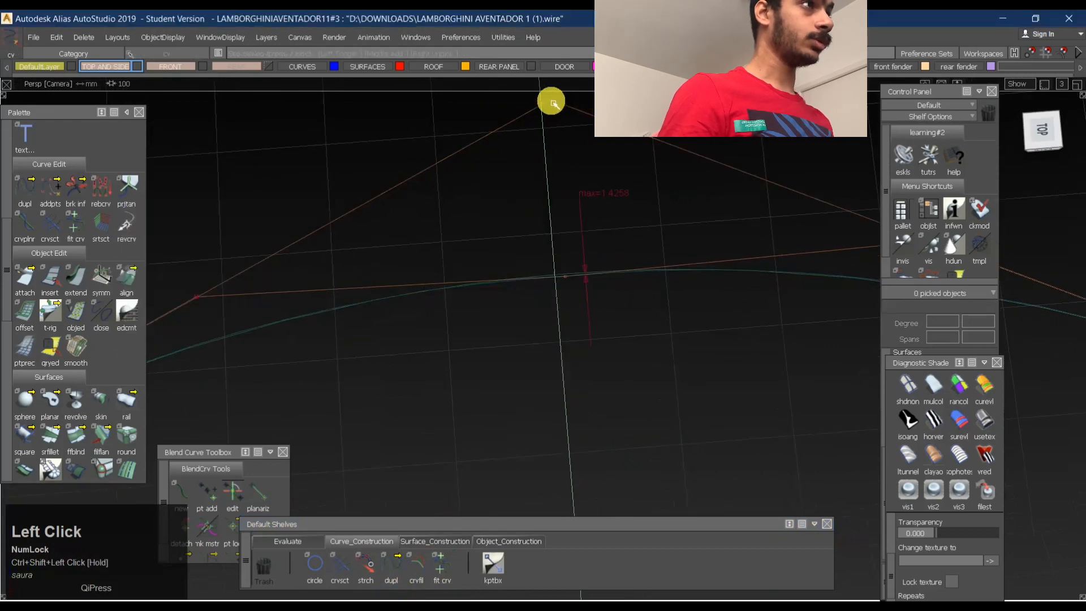
pyautogui.click(552, 102)
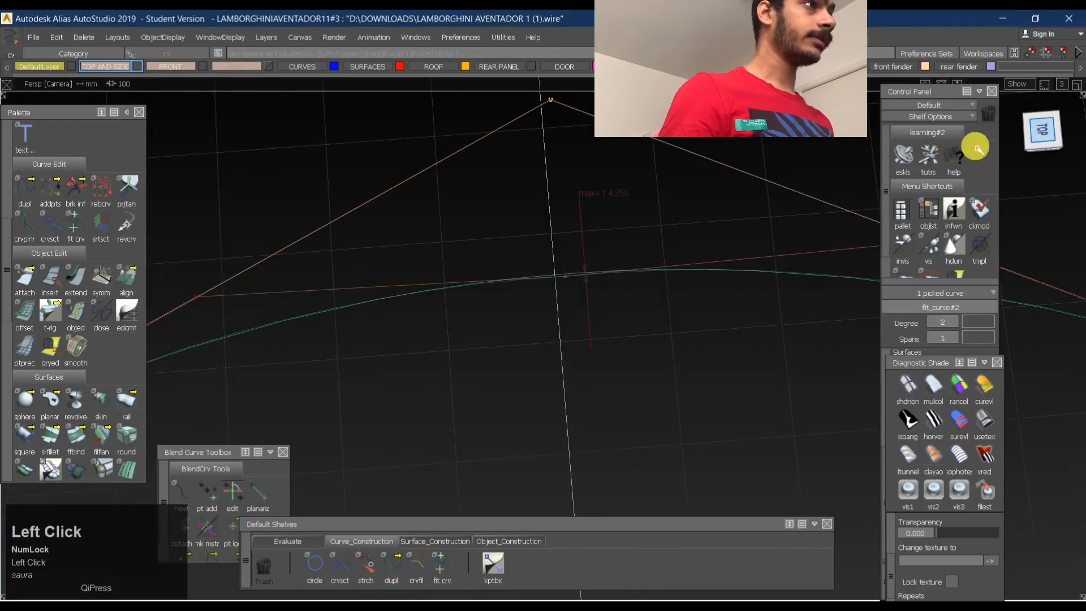
pyautogui.keyDown('ctrl'); pyautogui.keyDown('shift'); pyautogui.moveTo(617, 273); pyautogui.dragTo(629, 229, button='right'); pyautogui.keyUp('shift'); pyautogui.keyUp('ctrl')
pyautogui.moveTo(637, 189); pyautogui.dragTo(621, 207, button='right')
pyautogui.keyDown('alt'); pyautogui.keyDown('shift'); pyautogui.moveTo(578, 251); pyautogui.dragTo(589, 175, button='right'); pyautogui.keyUp('shift'); pyautogui.keyUp('alt')
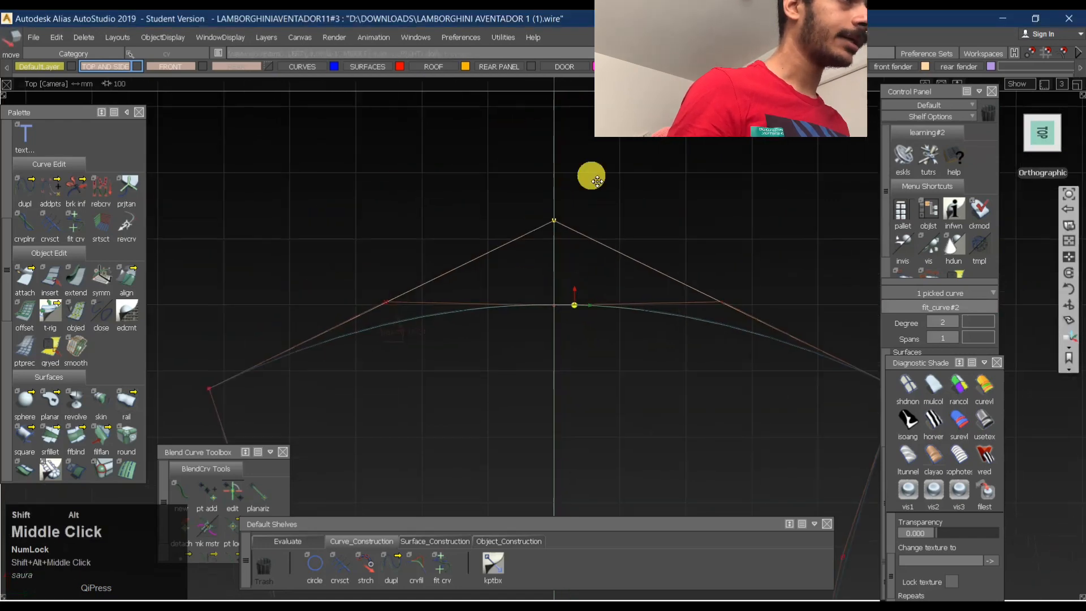
pyautogui.keyDown('alt'); pyautogui.keyDown('shift'); pyautogui.moveTo(589, 175); pyautogui.dragTo(496, 242, button='middle'); pyautogui.keyUp('shift'); pyautogui.keyUp('alt')
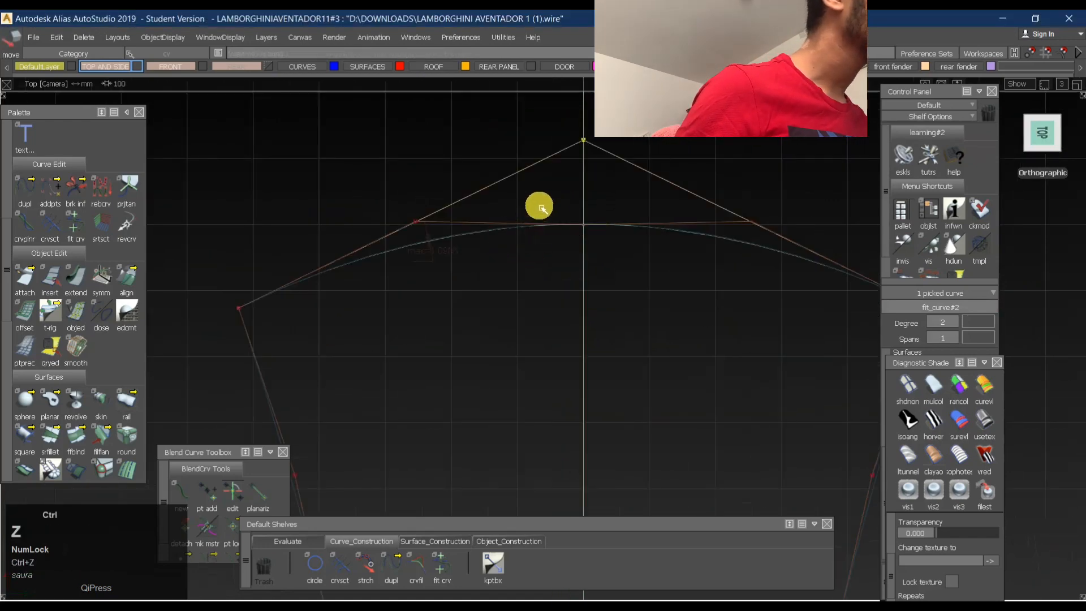
# - Fine-tune the front curve's middle control vertex along the centreline to minimise deviation, undoing unwanted shifts, and release the vertex
pyautogui.moveTo(606, 186); pyautogui.dragTo(609, 190, button='right')
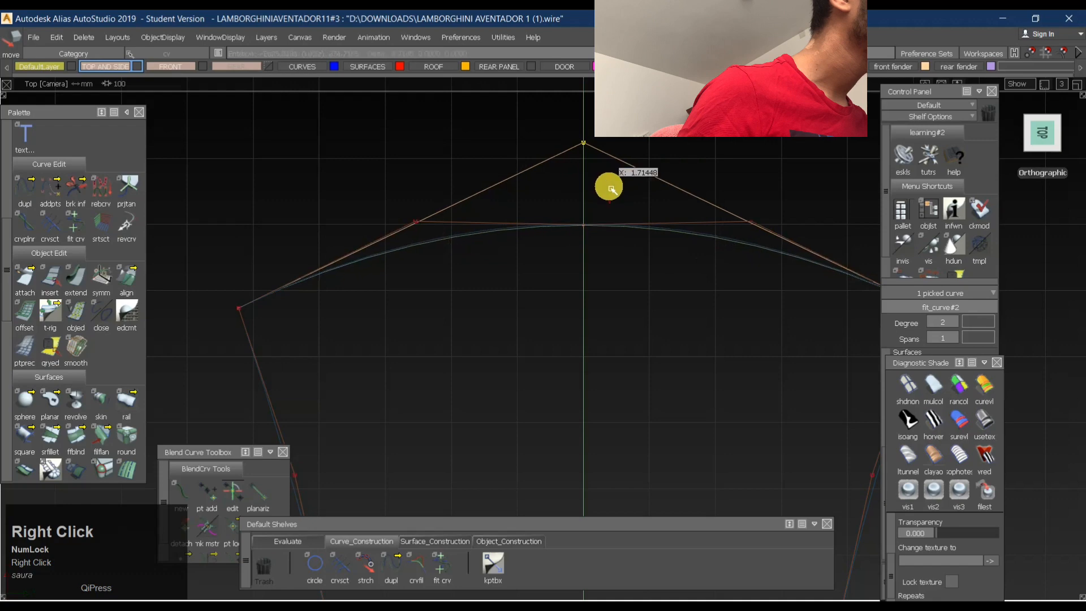
pyautogui.moveTo(611, 189); pyautogui.dragTo(608, 190, button='middle')
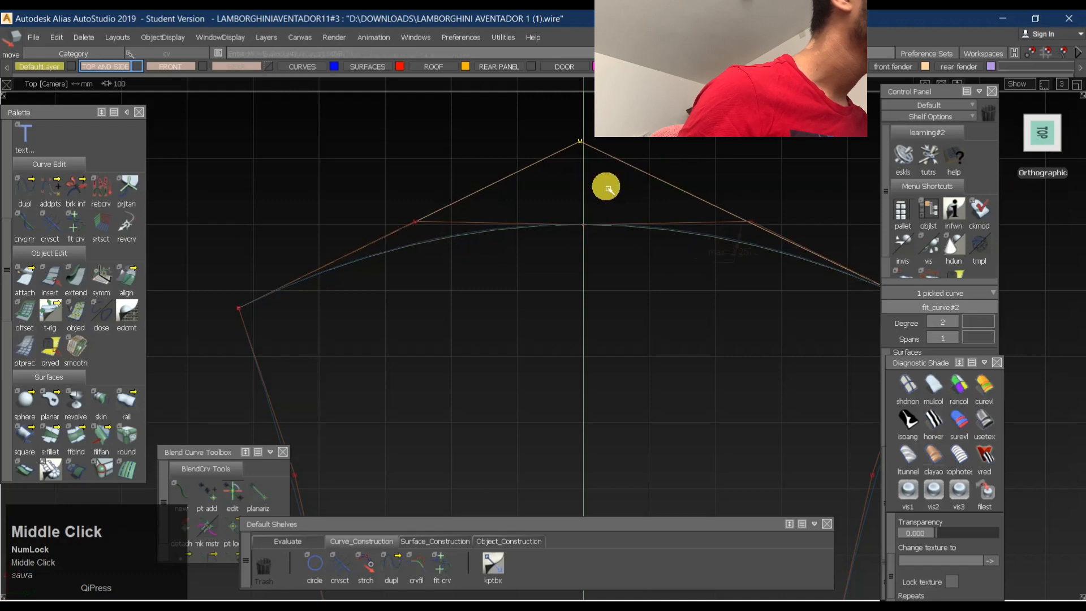
pyautogui.hotkey('ctrl', 'z')
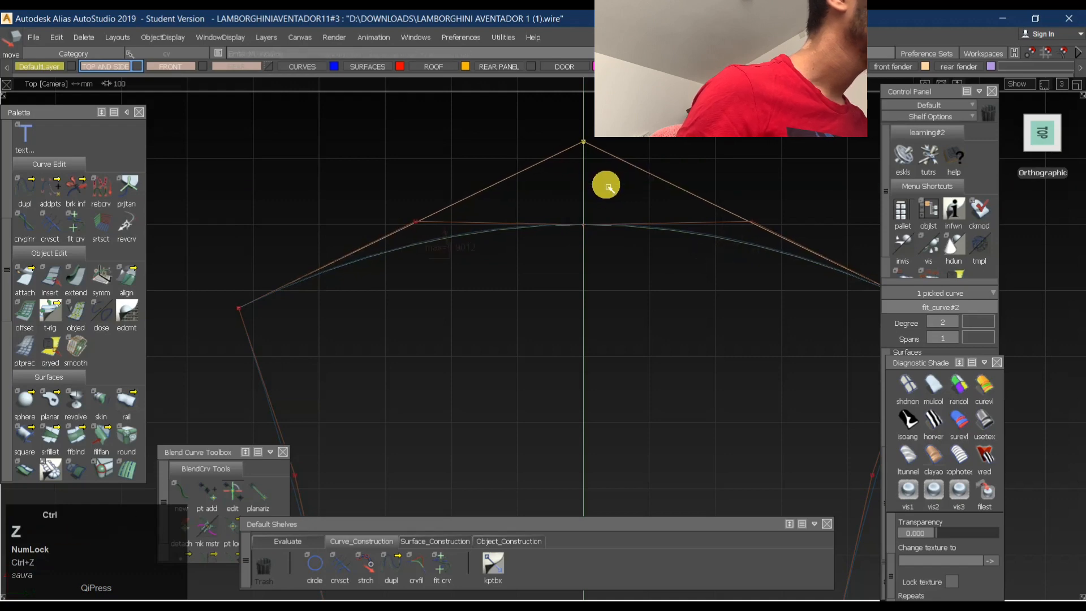
pyautogui.moveTo(608, 188); pyautogui.dragTo(609, 186, button='right')
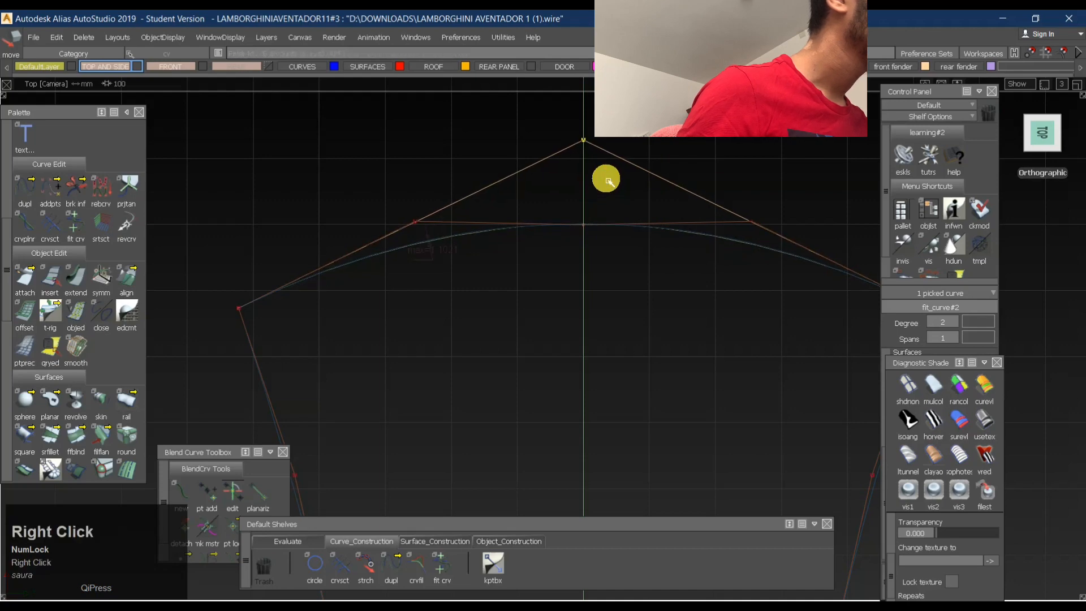
pyautogui.moveTo(609, 181); pyautogui.dragTo(608, 178, button='right')
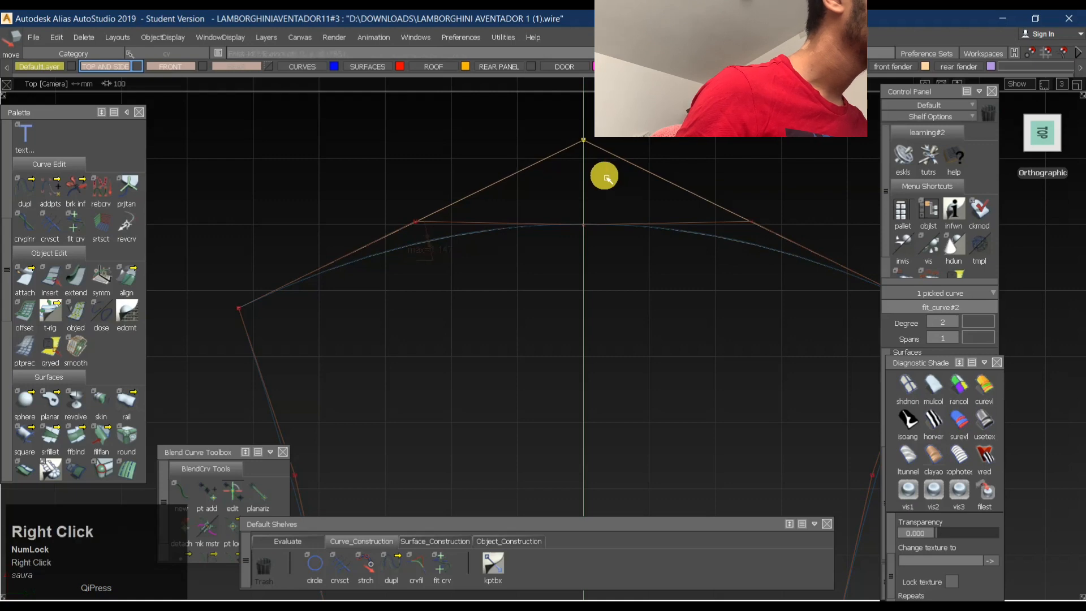
pyautogui.moveTo(606, 180); pyautogui.dragTo(606, 181, button='right')
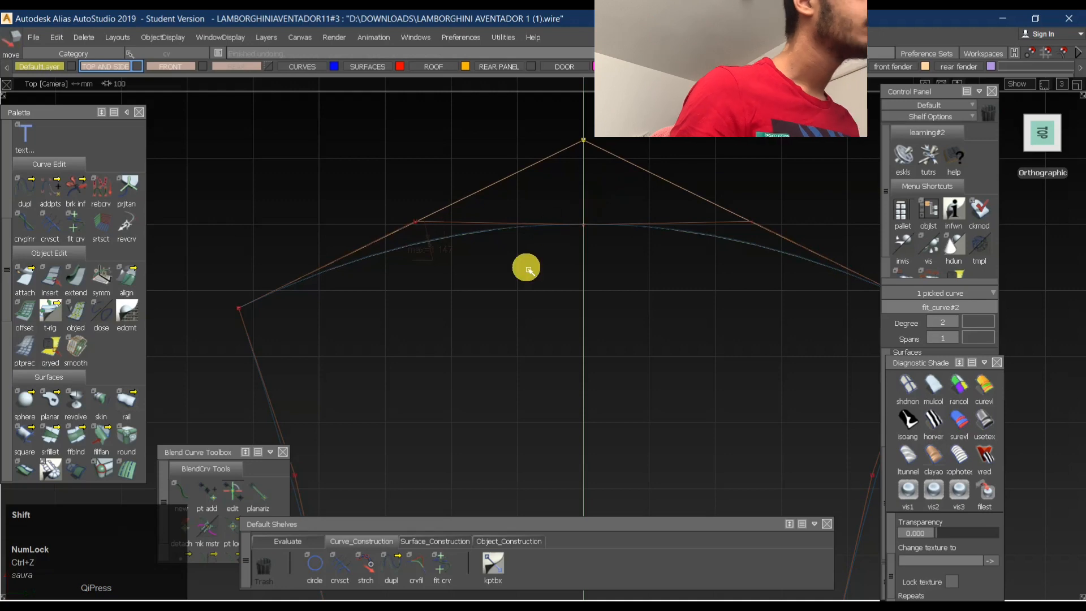
pyautogui.keyDown('ctrl'); pyautogui.keyDown('shift'); pyautogui.moveTo(414, 255); pyautogui.dragTo(537, 236); pyautogui.keyUp('shift'); pyautogui.keyUp('ctrl')
pyautogui.click(442, 227)
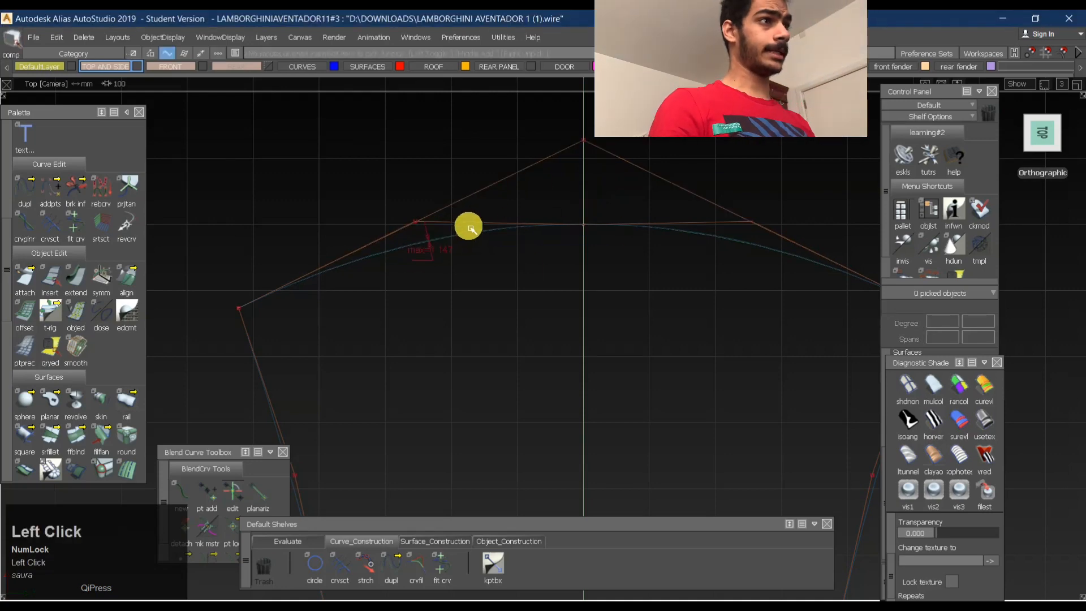
# - Delete the original three-span front edge curve together with its construction history, keeping the fitted single-span curve
pyautogui.click(465, 226)
pyautogui.press('Delete')
pyautogui.press('Return')
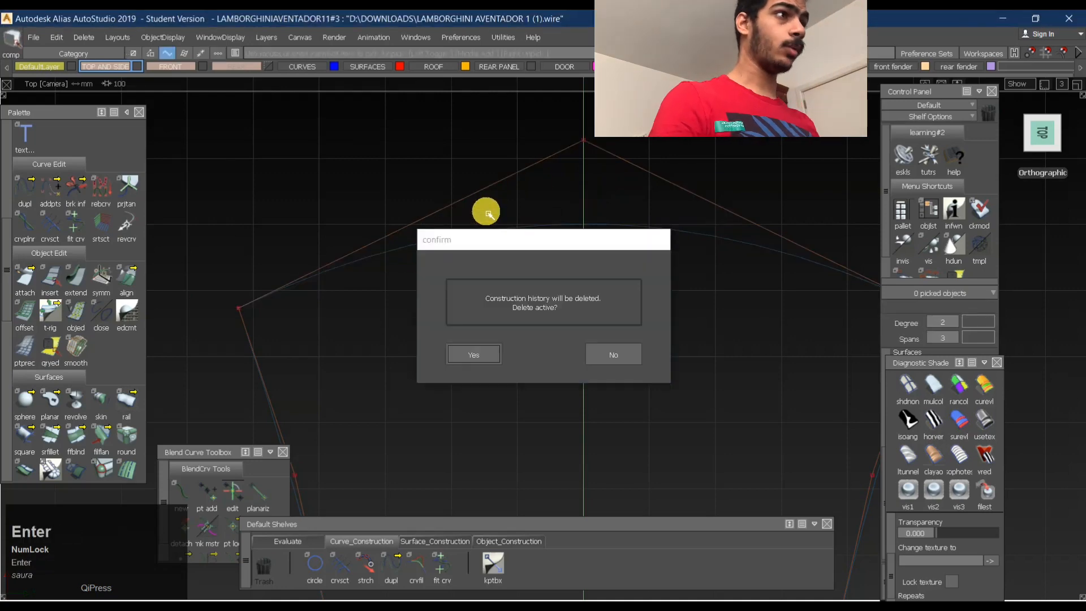
# - Select both side edge curves of the roof and examine their shape in perspective and from the left
pyautogui.keyDown('alt'); pyautogui.keyDown('shift'); pyautogui.moveTo(717, 220); pyautogui.dragTo(572, 255, button='right'); pyautogui.keyUp('shift'); pyautogui.keyUp('alt')
pyautogui.keyDown('alt'); pyautogui.keyDown('shift'); pyautogui.moveTo(573, 255); pyautogui.dragTo(625, 209); pyautogui.keyUp('shift'); pyautogui.keyUp('alt')
pyautogui.keyDown('alt'); pyautogui.keyDown('shift'); pyautogui.moveTo(625, 209); pyautogui.dragTo(568, 208, button='middle'); pyautogui.keyUp('shift'); pyautogui.keyUp('alt')
pyautogui.keyDown('ctrl'); pyautogui.keyDown('shift'); pyautogui.moveTo(567, 208); pyautogui.dragTo(569, 301); pyautogui.keyUp('shift'); pyautogui.keyUp('ctrl')
pyautogui.keyDown('ctrl'); pyautogui.keyDown('shift'); pyautogui.moveTo(625, 221); pyautogui.dragTo(624, 345); pyautogui.keyUp('shift'); pyautogui.keyUp('ctrl')
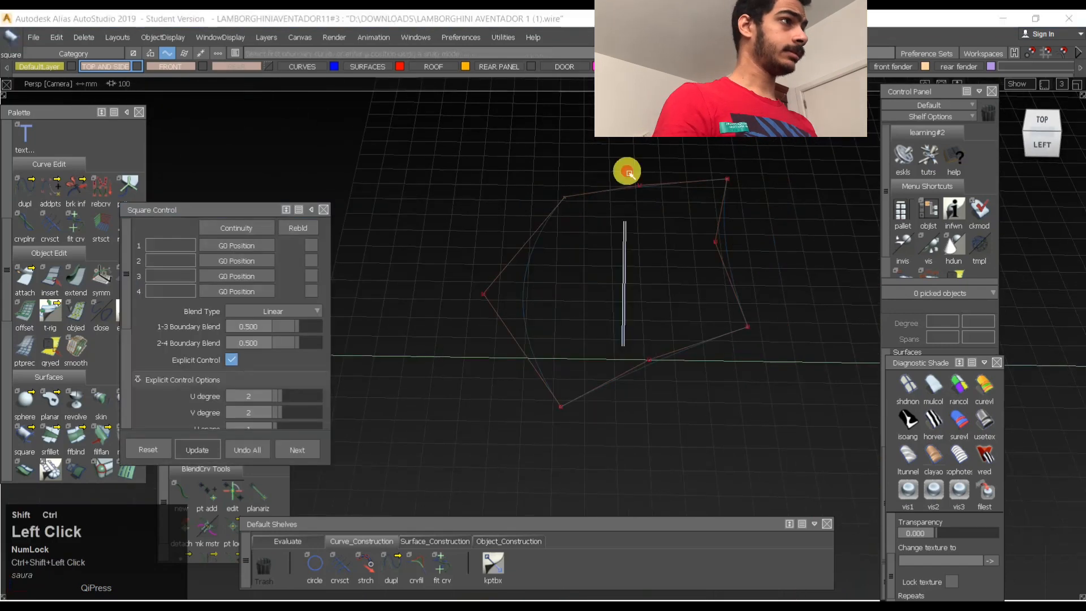
pyautogui.click(1043, 146)
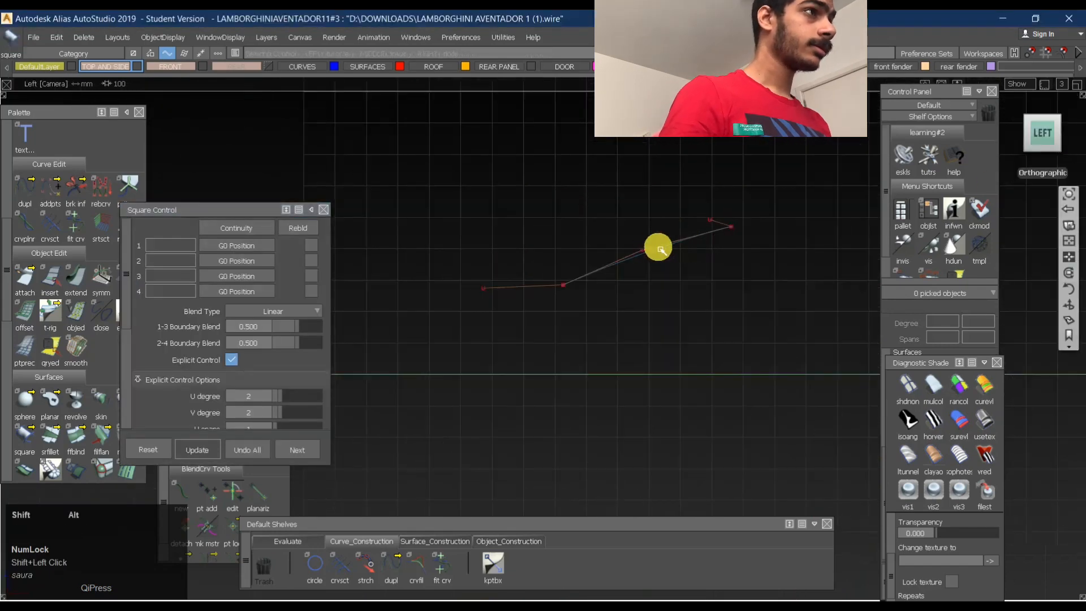
pyautogui.keyDown('alt'); pyautogui.keyDown('shift'); pyautogui.moveTo(657, 248); pyautogui.dragTo(810, 233, button='right'); pyautogui.keyUp('shift'); pyautogui.keyUp('alt')
pyautogui.keyDown('alt'); pyautogui.keyDown('shift'); pyautogui.moveTo(809, 233); pyautogui.dragTo(648, 228, button='middle'); pyautogui.keyUp('shift'); pyautogui.keyUp('alt')
pyautogui.keyDown('alt'); pyautogui.keyDown('shift'); pyautogui.moveTo(679, 165); pyautogui.dragTo(865, 203, button='right'); pyautogui.keyUp('shift'); pyautogui.keyUp('alt')
pyautogui.keyDown('alt'); pyautogui.keyDown('shift'); pyautogui.moveTo(753, 242); pyautogui.dragTo(612, 345, button='middle'); pyautogui.keyUp('shift'); pyautogui.keyUp('alt')
pyautogui.keyDown('ctrl'); pyautogui.keyDown('shift'); pyautogui.moveTo(539, 239); pyautogui.dragTo(692, 205); pyautogui.keyUp('shift'); pyautogui.keyUp('ctrl')
pyautogui.moveTo(649, 148); pyautogui.dragTo(690, 199)
pyautogui.keyDown('alt'); pyautogui.keyDown('shift'); pyautogui.moveTo(693, 218); pyautogui.dragTo(515, 244, button='right'); pyautogui.keyUp('shift'); pyautogui.keyUp('alt')
pyautogui.keyDown('alt'); pyautogui.keyDown('shift'); pyautogui.moveTo(656, 334); pyautogui.dragTo(667, 286); pyautogui.keyUp('shift'); pyautogui.keyUp('alt')
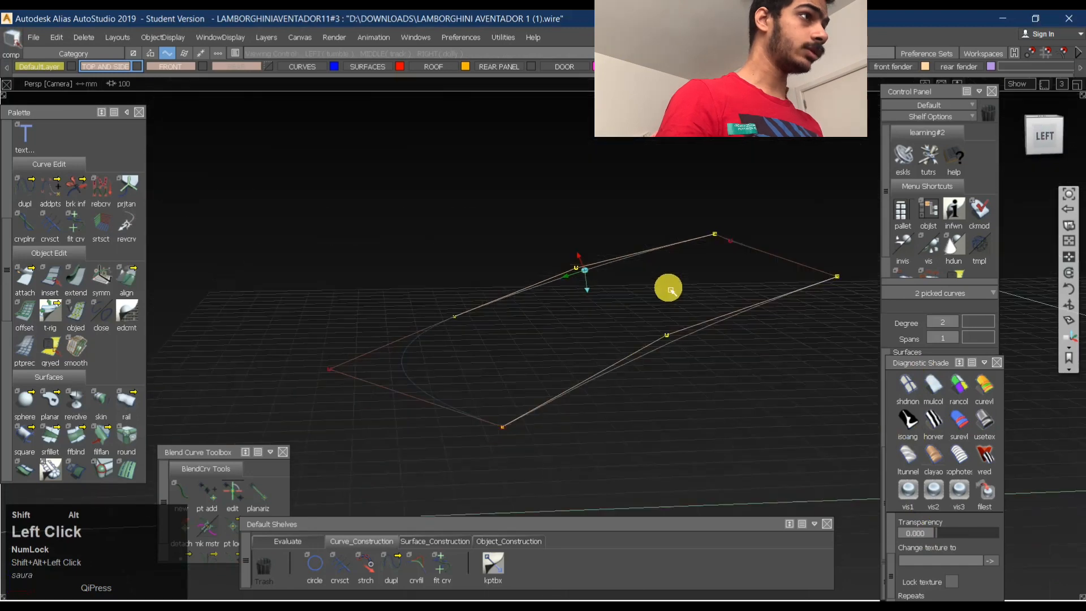
pyautogui.click(1045, 135)
# - Show the U curvature comb on the two selected side curves and set the comb scale to 9.259
pyautogui.scroll(-1, 944, 465)
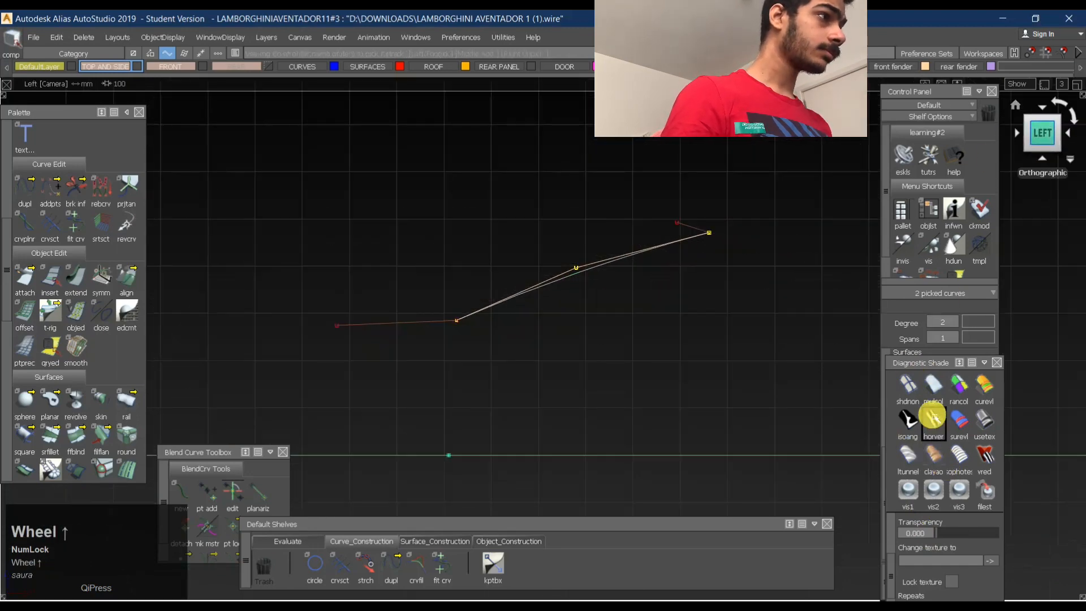
pyautogui.scroll(-2, 957, 526)
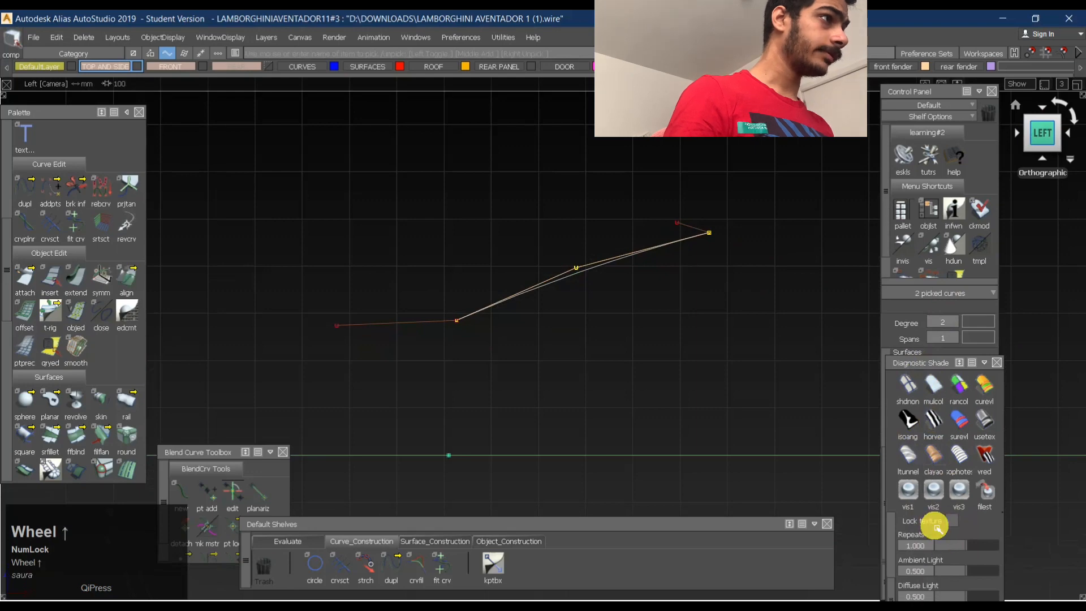
pyautogui.moveTo(924, 365); pyautogui.dragTo(741, 334)
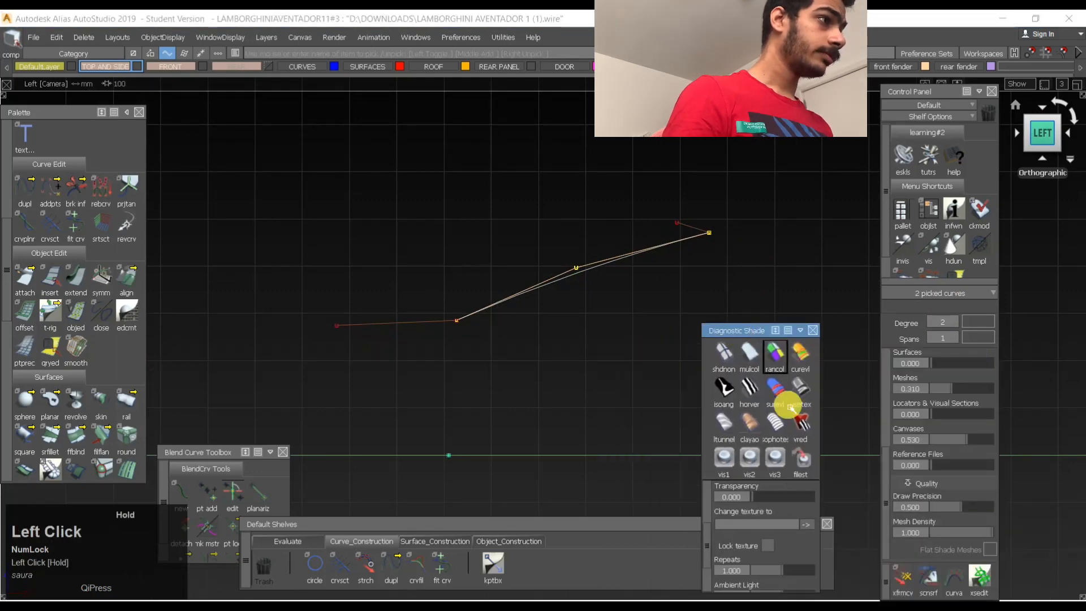
pyautogui.click(967, 583)
pyautogui.scroll(-3, 885, 451)
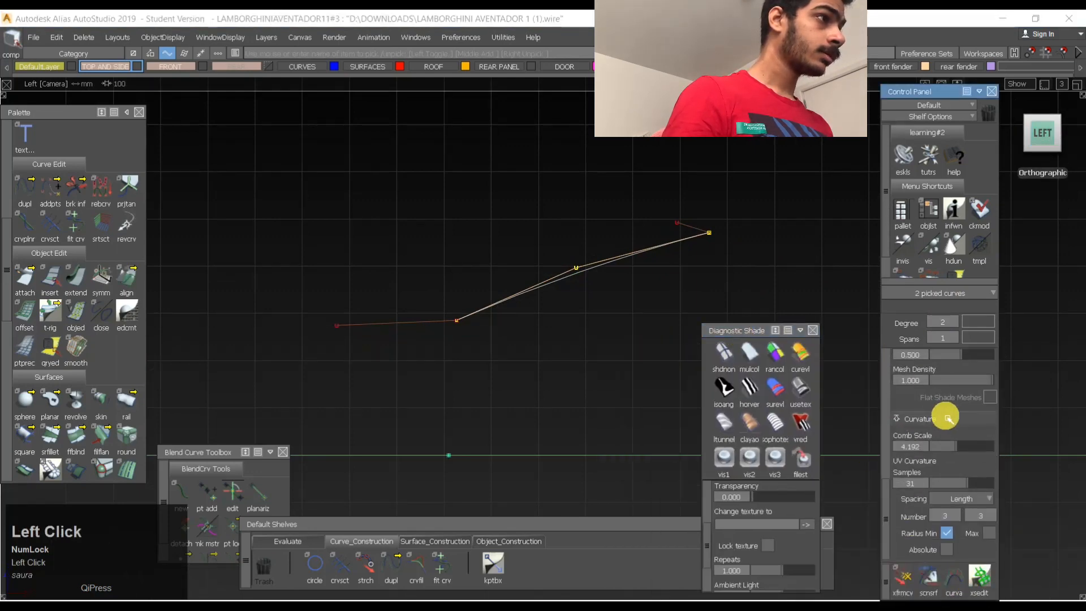
pyautogui.scroll(4, 952, 447)
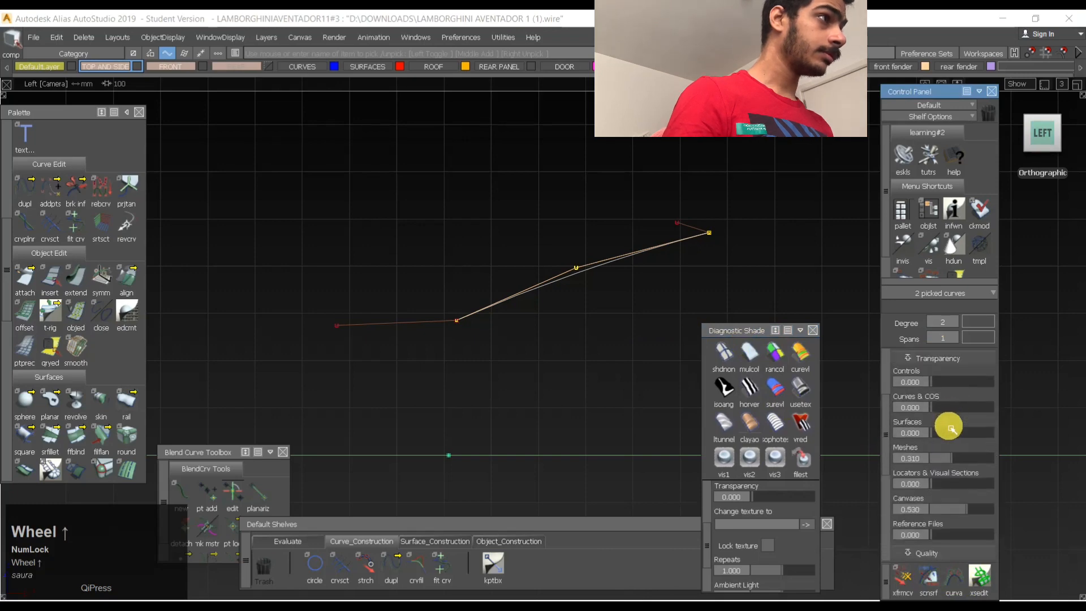
pyautogui.scroll(-3, 955, 458)
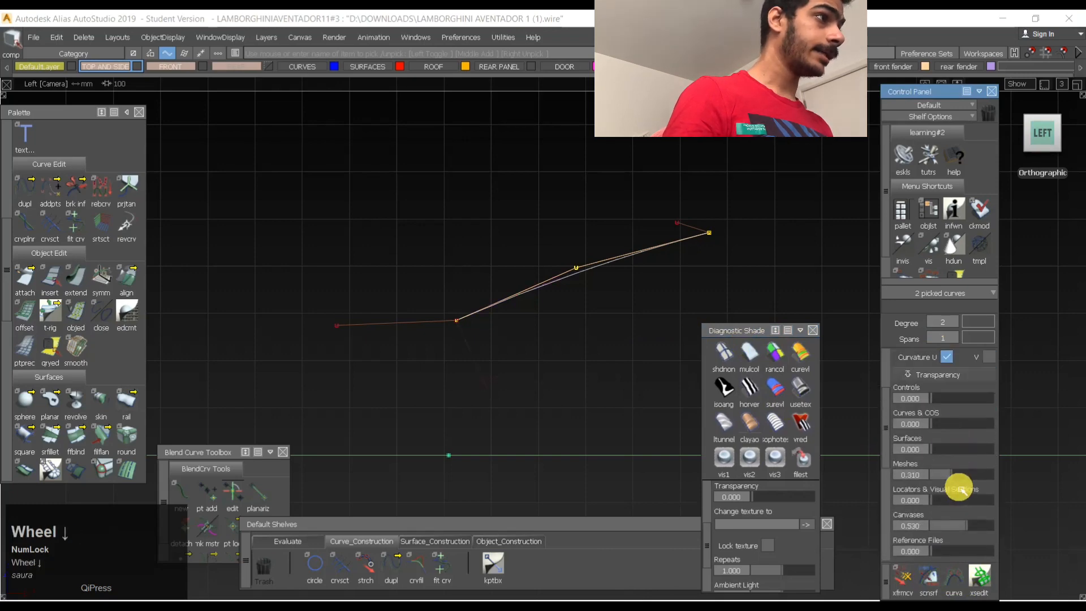
pyautogui.scroll(-3, 930, 441)
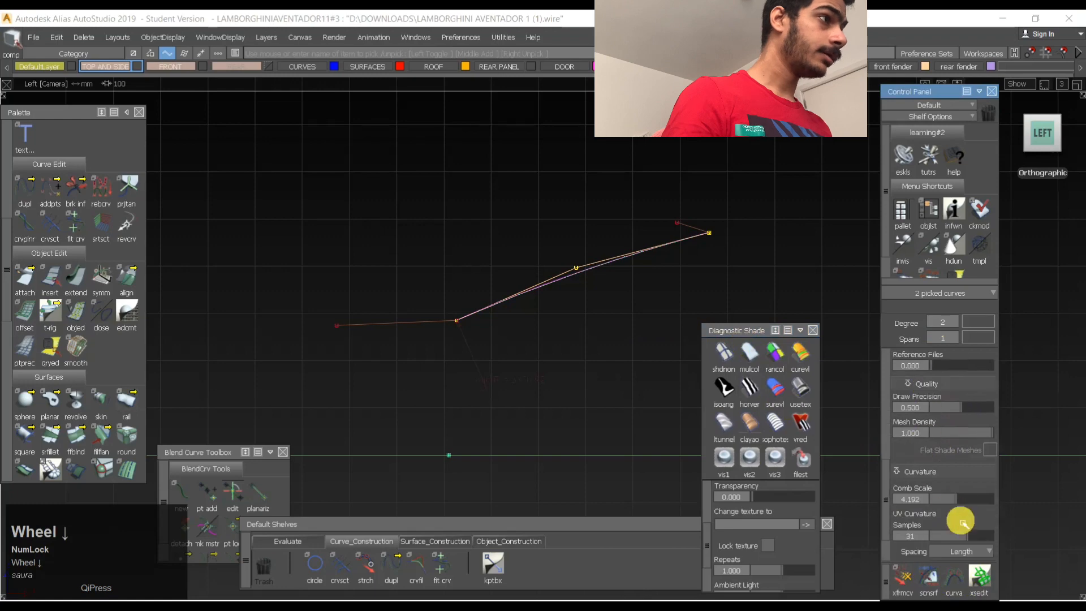
pyautogui.moveTo(963, 501); pyautogui.dragTo(989, 501)
pyautogui.scroll(-2, 988, 501)
# - Inspect the side curves' curvature combs from several perspective angles and clear the selection
pyautogui.keyDown('ctrl'); pyautogui.keyDown('shift'); pyautogui.moveTo(496, 294); pyautogui.dragTo(524, 276); pyautogui.keyUp('shift'); pyautogui.keyUp('ctrl')
pyautogui.keyDown('shift'); pyautogui.moveTo(532, 245); pyautogui.dragTo(644, 310); pyautogui.keyUp('shift')
pyautogui.keyDown('ctrl'); pyautogui.keyDown('shift'); pyautogui.moveTo(601, 240); pyautogui.dragTo(596, 207); pyautogui.keyUp('shift'); pyautogui.keyUp('ctrl')
pyautogui.keyDown('alt'); pyautogui.keyDown('shift'); pyautogui.moveTo(598, 212); pyautogui.dragTo(682, 324); pyautogui.keyUp('shift'); pyautogui.keyUp('alt')
pyautogui.keyDown('ctrl'); pyautogui.keyDown('shift'); pyautogui.moveTo(683, 325); pyautogui.dragTo(535, 221, button='middle'); pyautogui.keyUp('shift'); pyautogui.keyUp('ctrl')
pyautogui.keyDown('alt'); pyautogui.keyDown('shift'); pyautogui.moveTo(604, 233); pyautogui.dragTo(580, 239, button='right'); pyautogui.keyUp('shift'); pyautogui.keyUp('alt')
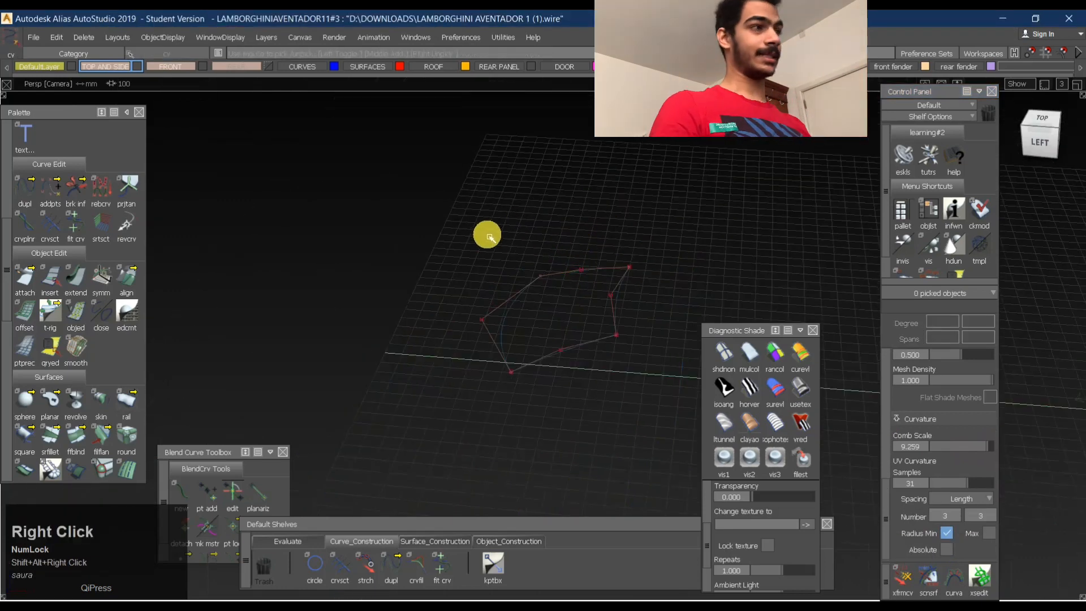
# - Build a Square surface from the rear, side, front and opposite side curves with G0 Position continuity and explicit degree 2
pyautogui.keyDown('alt'); pyautogui.keyDown('shift'); pyautogui.moveTo(586, 251); pyautogui.dragTo(666, 291); pyautogui.keyUp('shift'); pyautogui.keyUp('alt')
pyautogui.keyDown('ctrl'); pyautogui.keyDown('shift'); pyautogui.moveTo(650, 283); pyautogui.dragTo(609, 297, button='right'); pyautogui.keyUp('shift'); pyautogui.keyUp('ctrl')
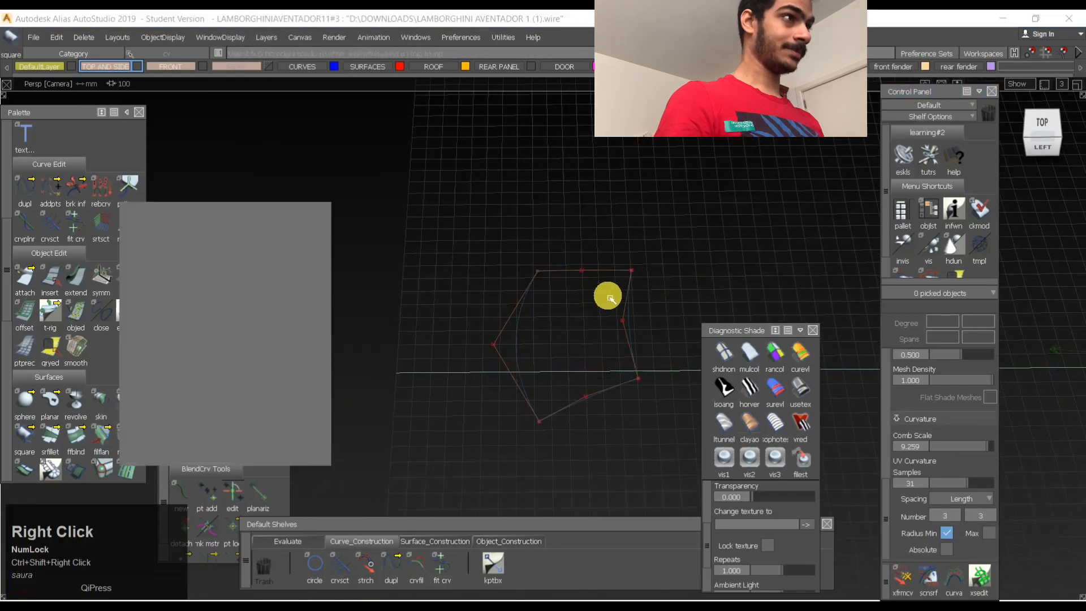
pyautogui.keyDown('alt'); pyautogui.keyDown('shift'); pyautogui.moveTo(600, 289); pyautogui.dragTo(589, 315); pyautogui.keyUp('shift'); pyautogui.keyUp('alt')
pyautogui.keyDown('ctrl'); pyautogui.keyDown('shift'); pyautogui.moveTo(590, 314); pyautogui.dragTo(560, 318, button='right'); pyautogui.keyUp('shift'); pyautogui.keyUp('ctrl')
pyautogui.keyDown('alt'); pyautogui.keyDown('shift'); pyautogui.moveTo(560, 317); pyautogui.dragTo(493, 210); pyautogui.keyUp('shift'); pyautogui.keyUp('alt')
pyautogui.keyDown('ctrl'); pyautogui.keyDown('shift'); pyautogui.moveTo(514, 274); pyautogui.dragTo(586, 315, button='right'); pyautogui.keyUp('shift'); pyautogui.keyUp('ctrl')
pyautogui.click(626, 296)
pyautogui.click(588, 360)
pyautogui.click(478, 335)
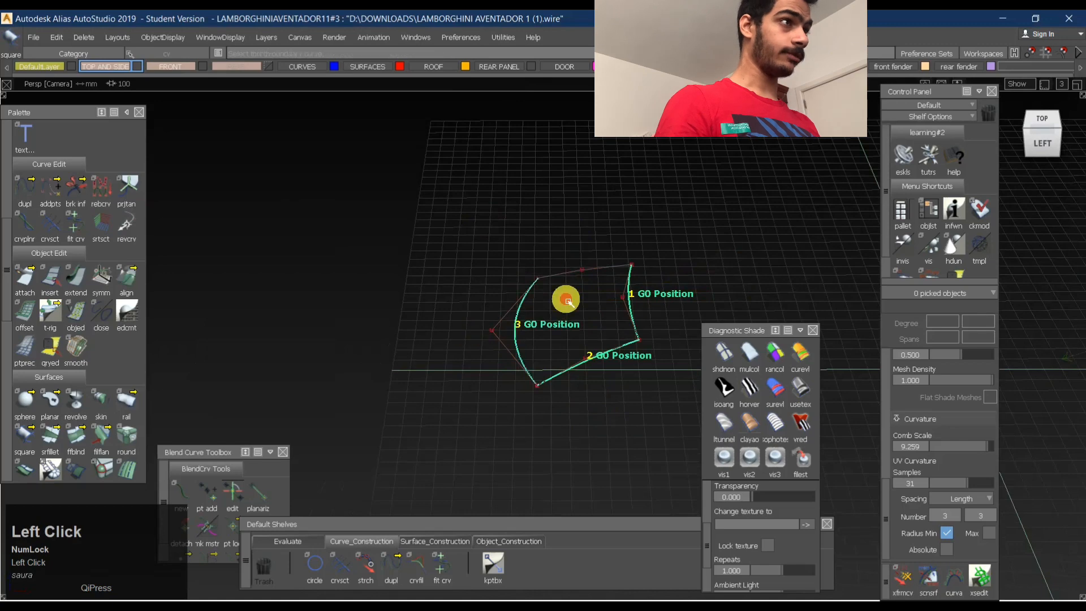
pyautogui.click(570, 272)
pyautogui.keyDown('alt'); pyautogui.keyDown('shift'); pyautogui.moveTo(655, 246); pyautogui.dragTo(646, 321); pyautogui.keyUp('shift'); pyautogui.keyUp('alt')
pyautogui.keyDown('ctrl'); pyautogui.keyDown('shift'); pyautogui.moveTo(776, 296); pyautogui.dragTo(556, 313, button='middle'); pyautogui.keyUp('shift'); pyautogui.keyUp('ctrl')
pyautogui.click(571, 334)
pyautogui.keyDown('alt'); pyautogui.keyDown('shift'); pyautogui.moveTo(570, 334); pyautogui.dragTo(667, 285); pyautogui.keyUp('shift'); pyautogui.keyUp('alt')
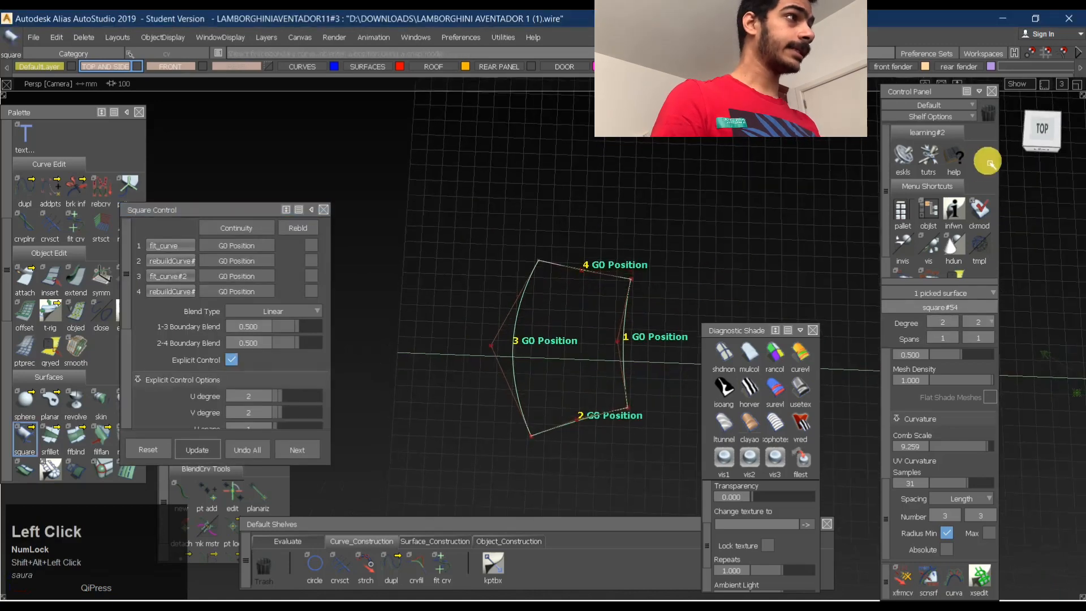
# - Display the control vertices and hulls of the new roof surface in the top view and clear the selection
pyautogui.click(1035, 131)
pyautogui.click(286, 540)
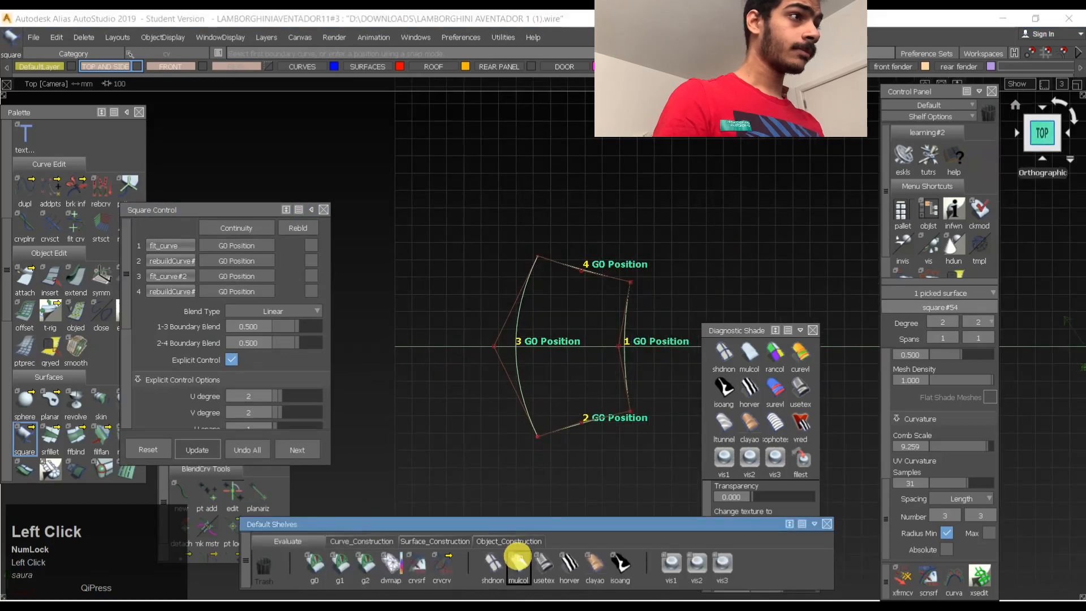
pyautogui.click(493, 564)
pyautogui.keyDown('ctrl'); pyautogui.keyDown('shift'); pyautogui.moveTo(669, 328); pyautogui.dragTo(474, 369); pyautogui.keyUp('shift'); pyautogui.keyUp('ctrl')
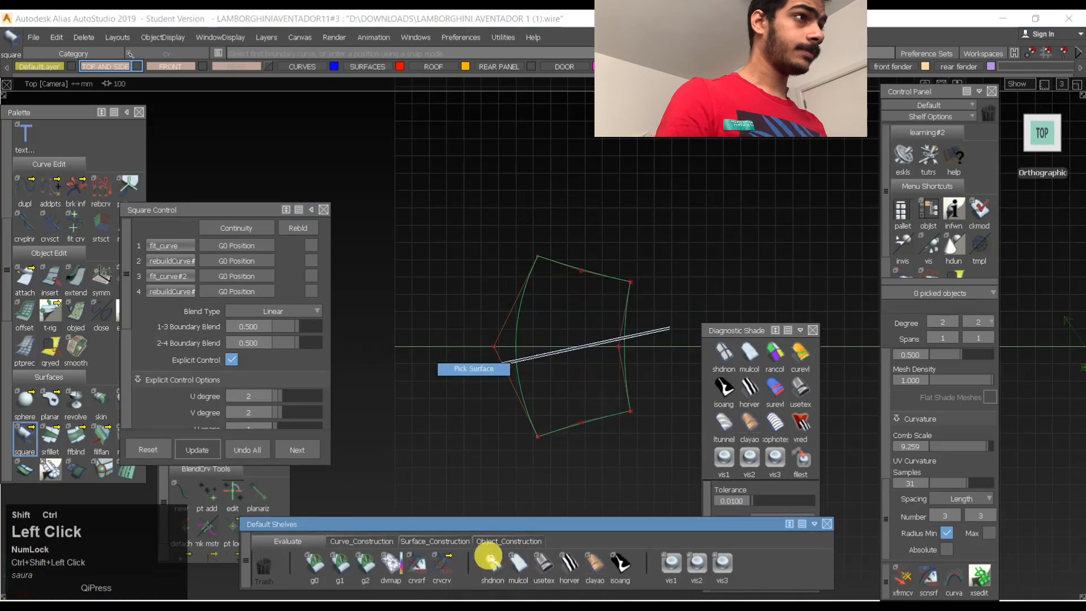
pyautogui.click(606, 293)
pyautogui.keyDown('alt'); pyautogui.keyDown('shift'); pyautogui.moveTo(565, 371); pyautogui.dragTo(674, 346, button='right'); pyautogui.keyUp('shift'); pyautogui.keyUp('alt')
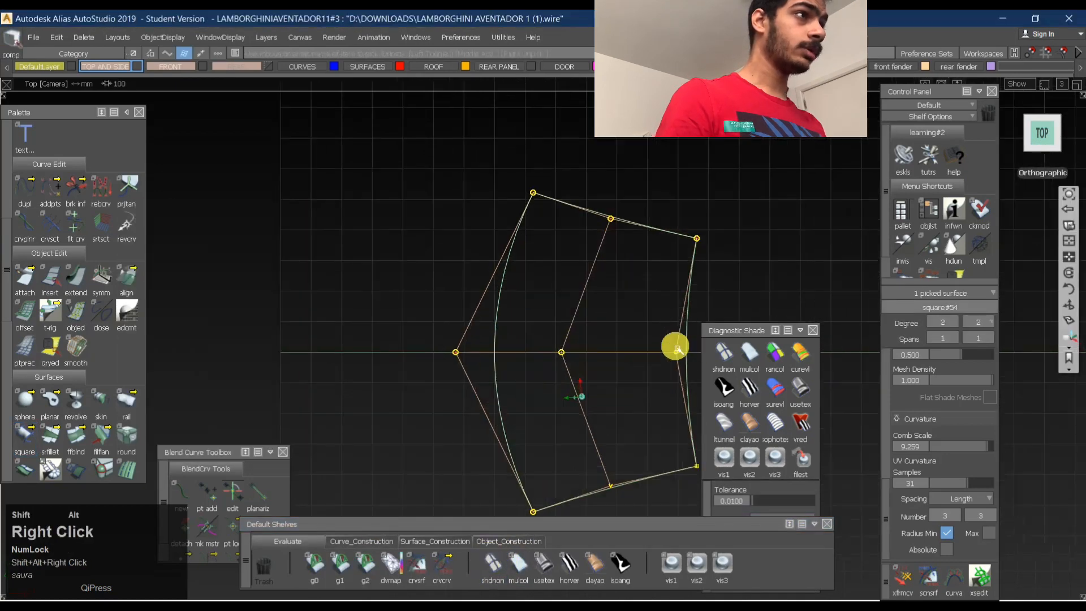
pyautogui.keyDown('alt'); pyautogui.keyDown('shift'); pyautogui.moveTo(673, 347); pyautogui.dragTo(522, 334, button='middle'); pyautogui.keyUp('shift'); pyautogui.keyUp('alt')
pyautogui.click(765, 308)
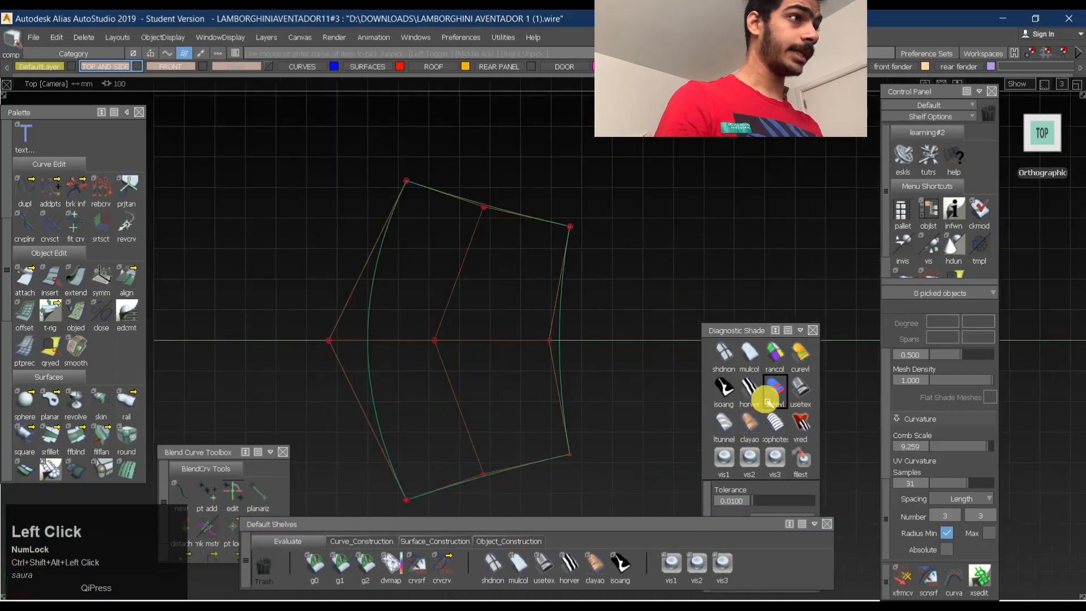
# - Check the roof surface's reflections with Horizontal/Vertical shading and Isoangle shading in the top view
pyautogui.click(750, 389)
pyautogui.keyDown('alt'); pyautogui.keyDown('shift'); pyautogui.moveTo(460, 335); pyautogui.dragTo(427, 277); pyautogui.keyUp('shift'); pyautogui.keyUp('alt')
pyautogui.click(1044, 133)
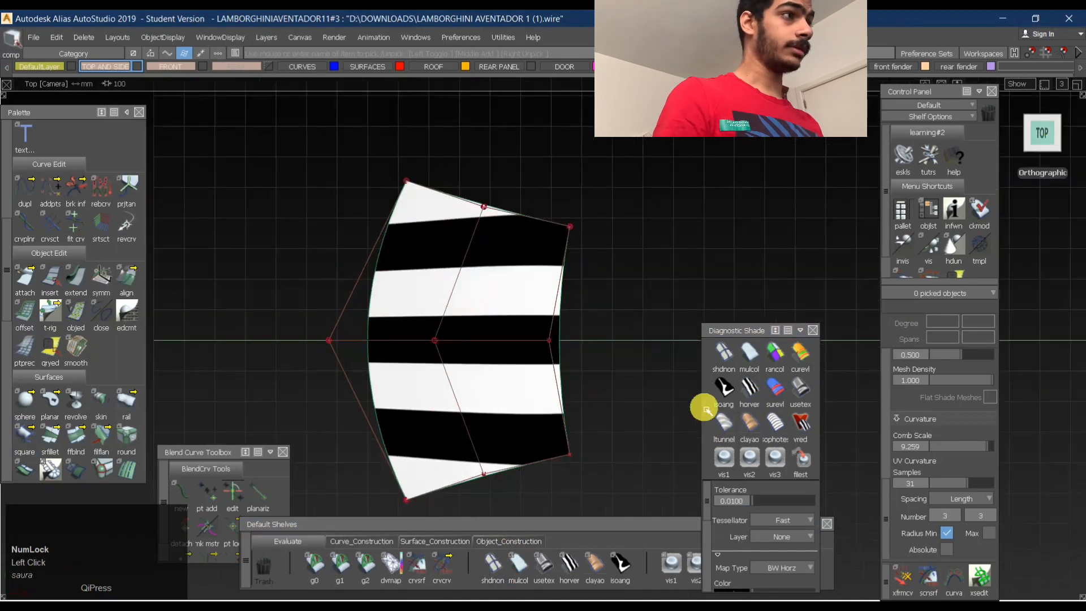
pyautogui.click(732, 393)
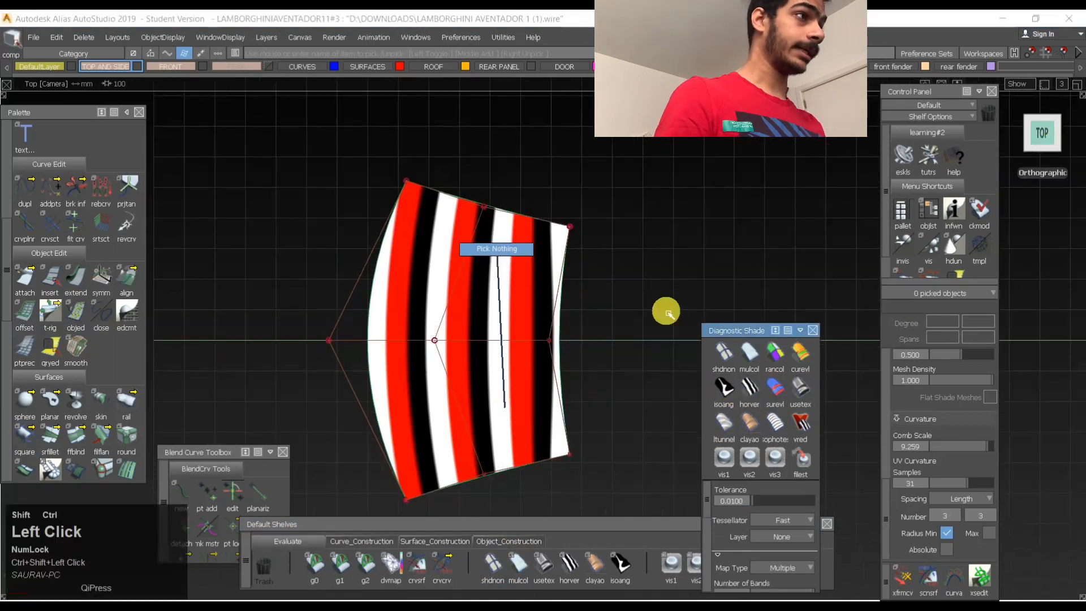
pyautogui.keyDown('ctrl'); pyautogui.keyDown('shift'); pyautogui.moveTo(457, 341); pyautogui.dragTo(442, 342); pyautogui.keyUp('shift'); pyautogui.keyUp('ctrl')
pyautogui.click(493, 356)
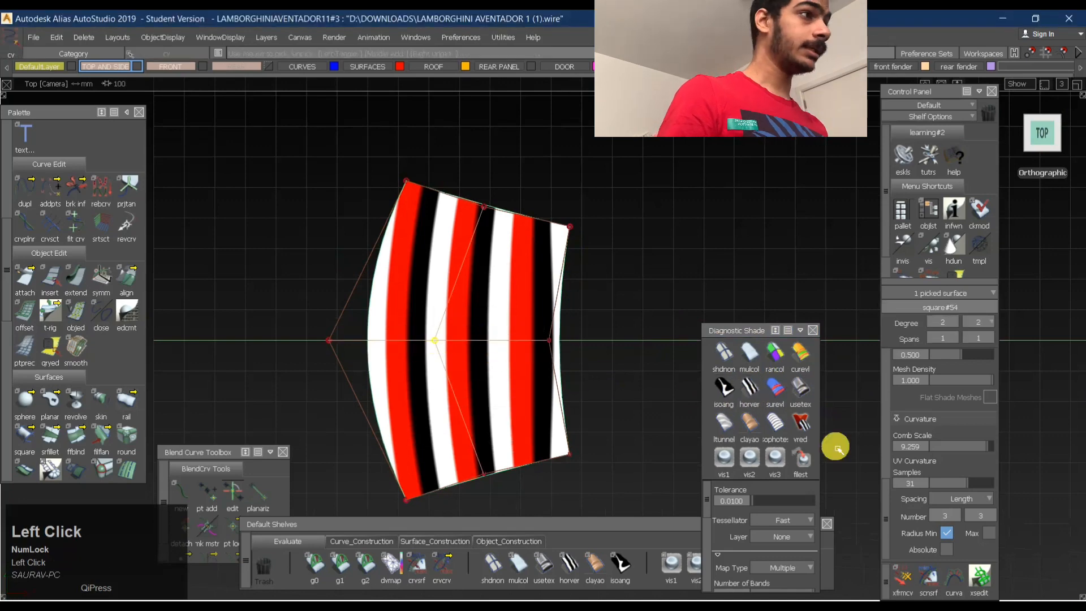
# - Compare Horizontal/Vertical shading again and apply Isoangle shading to the roof surface with its direction set to Y
pyautogui.click(748, 388)
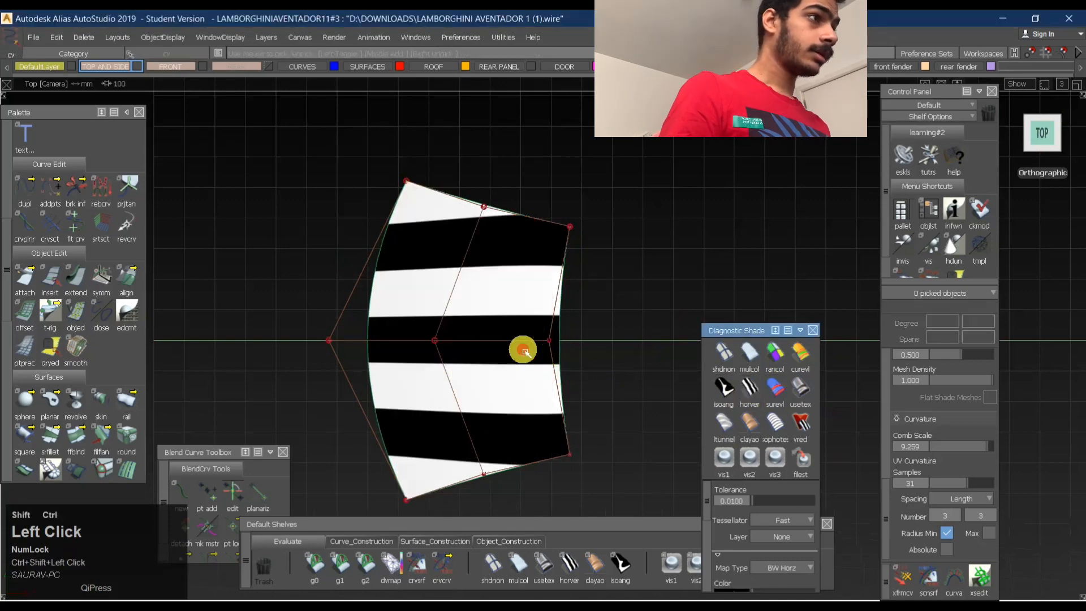
pyautogui.scroll(-1, 743, 498)
pyautogui.scroll(-3, 743, 498)
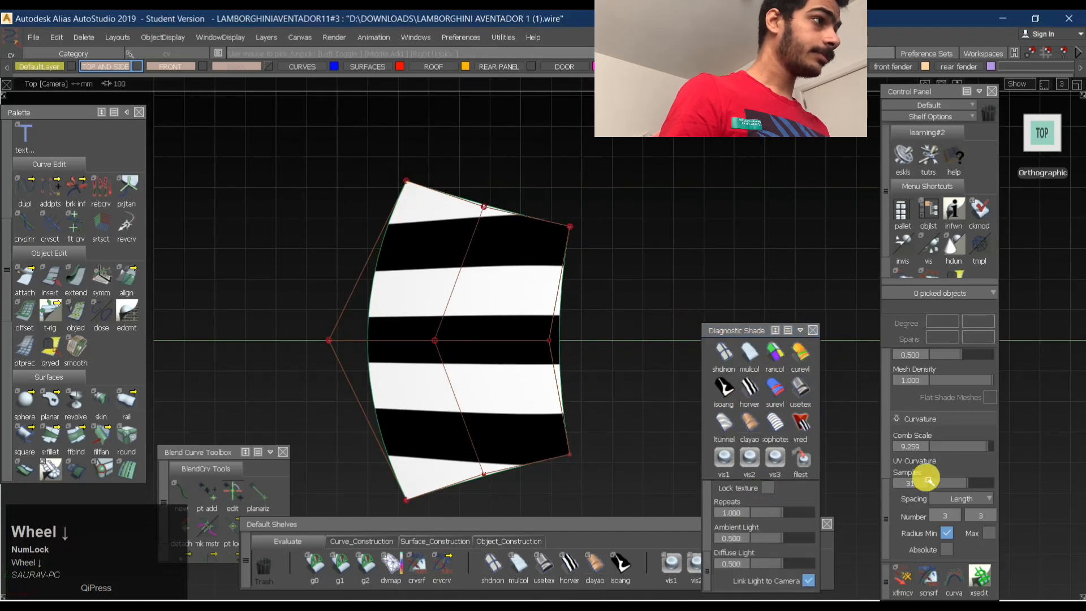
pyautogui.scroll(-5, 930, 475)
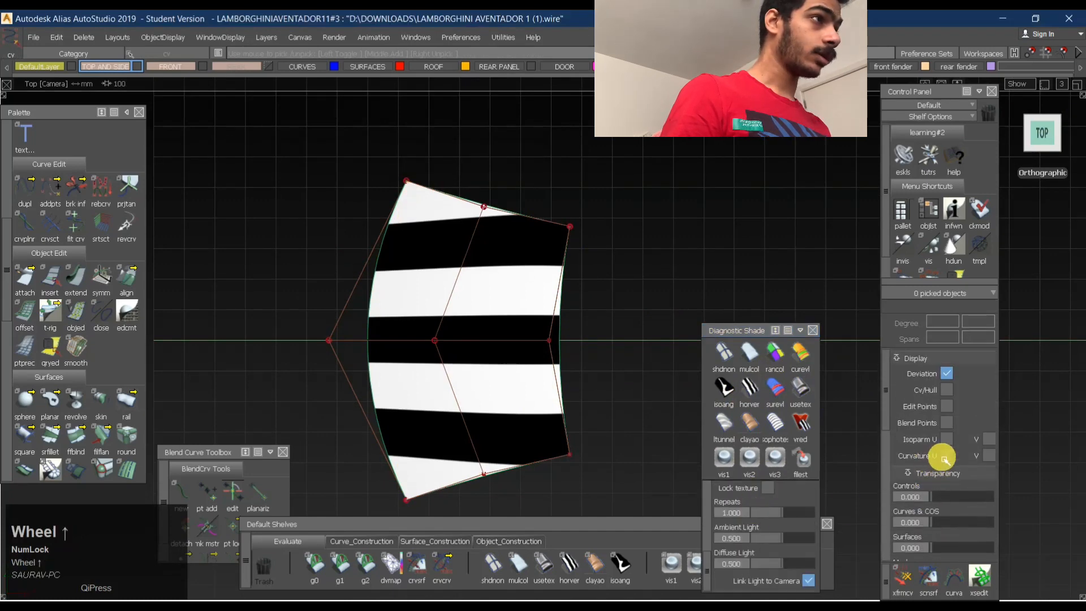
pyautogui.click(749, 388)
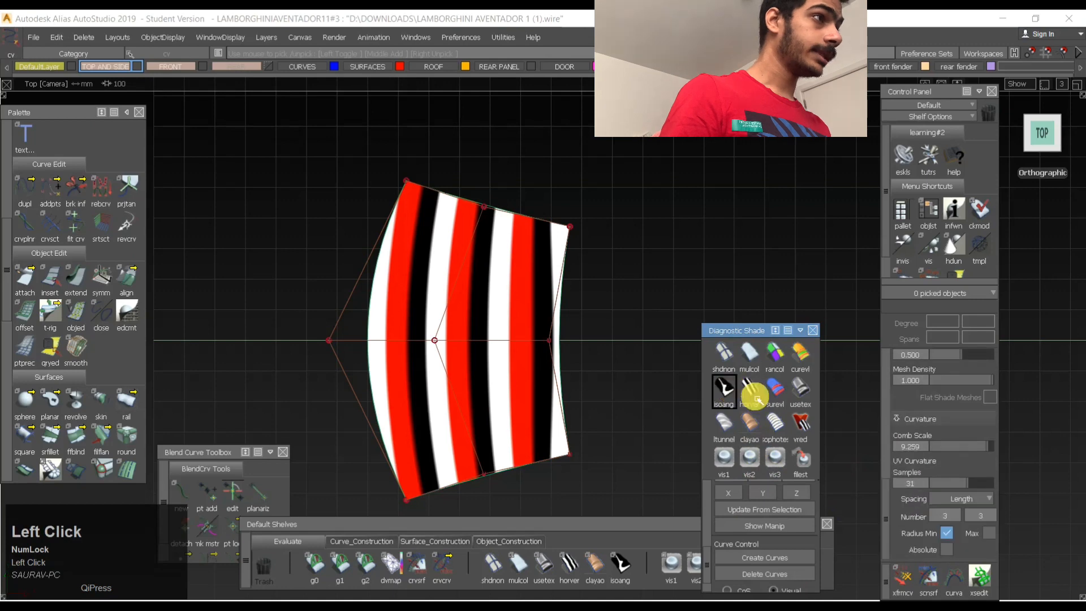
pyautogui.click(751, 496)
# - Move the roof surface's central control vertex along the centreline towards the rear edge with Transform CV
pyautogui.keyDown('ctrl'); pyautogui.keyDown('shift'); pyautogui.moveTo(497, 359); pyautogui.dragTo(465, 338); pyautogui.keyUp('shift'); pyautogui.keyUp('ctrl')
pyautogui.click(436, 354)
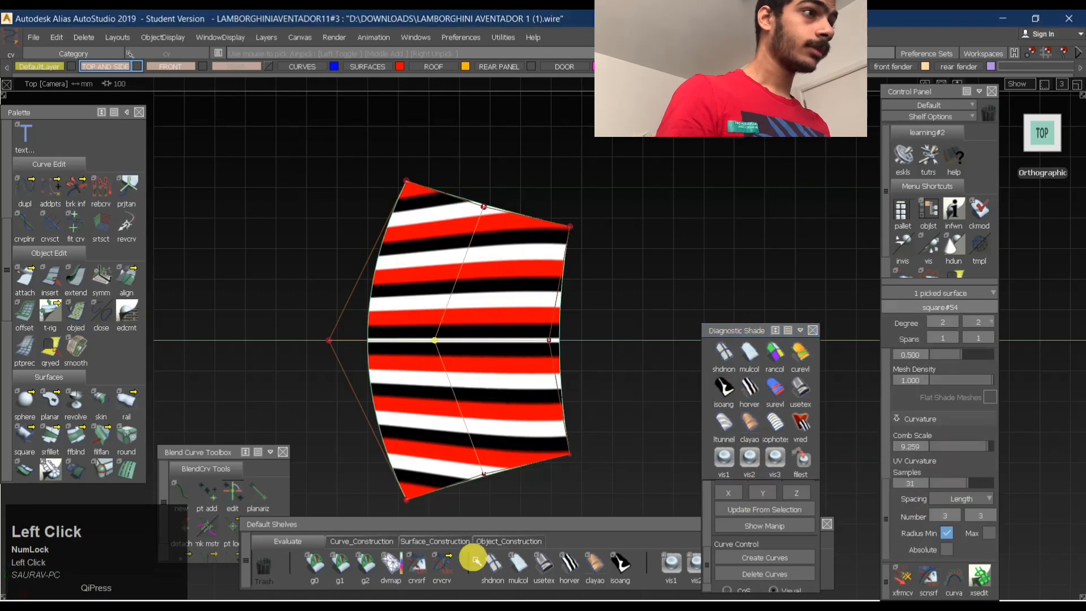
pyautogui.click(509, 542)
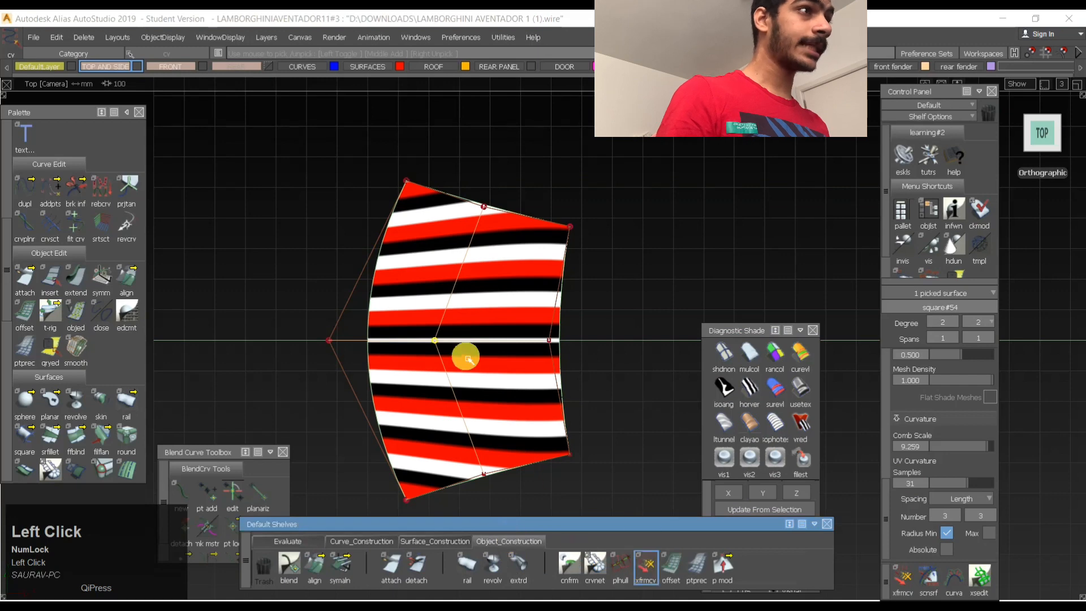
pyautogui.press('space')
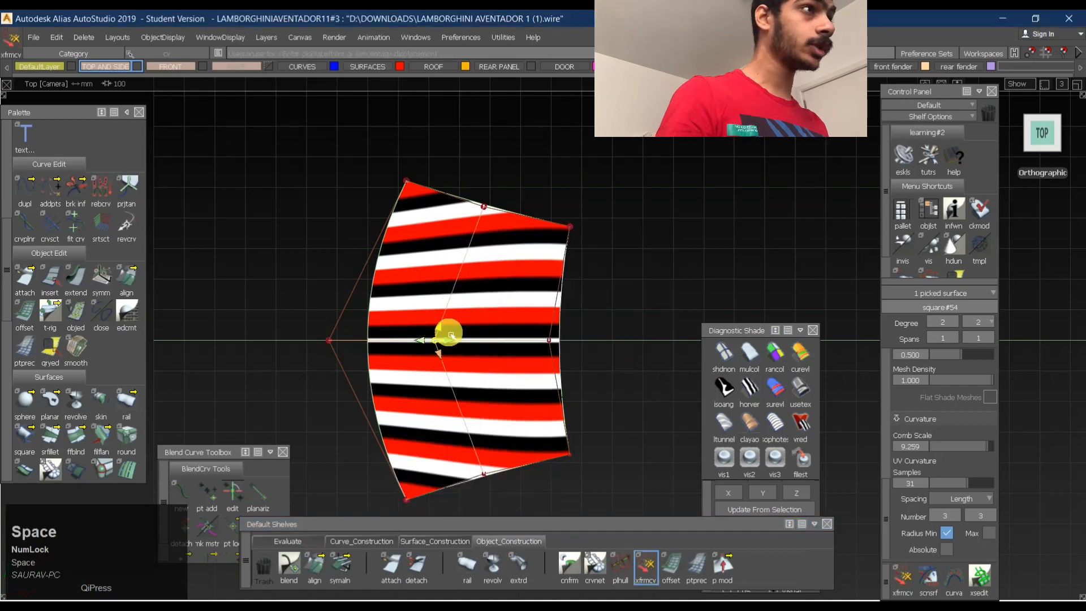
pyautogui.hotkey('ctrl', 'z')
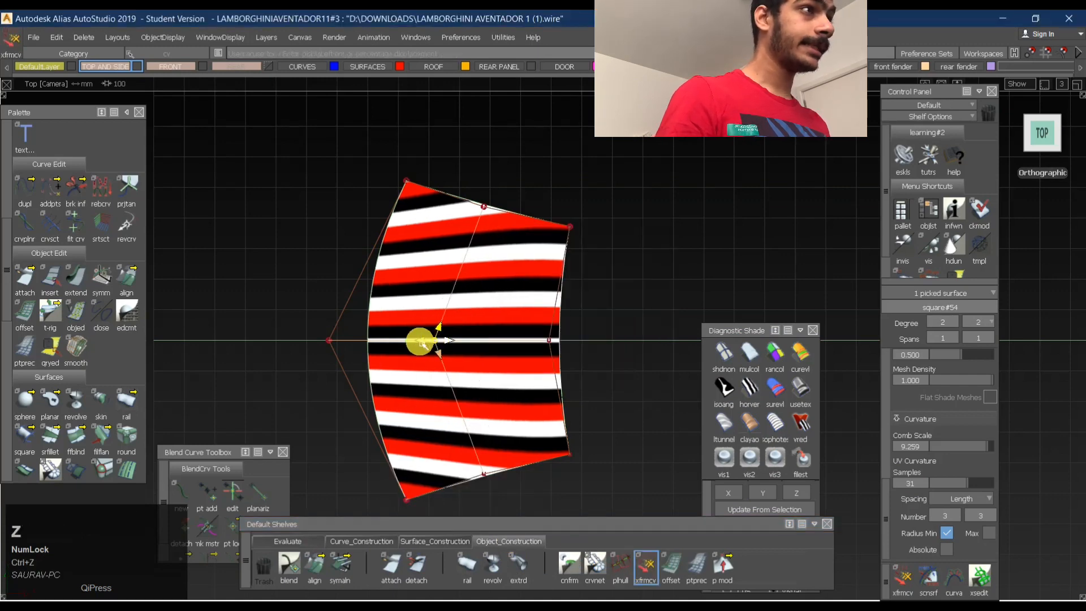
pyautogui.moveTo(420, 342); pyautogui.dragTo(462, 345)
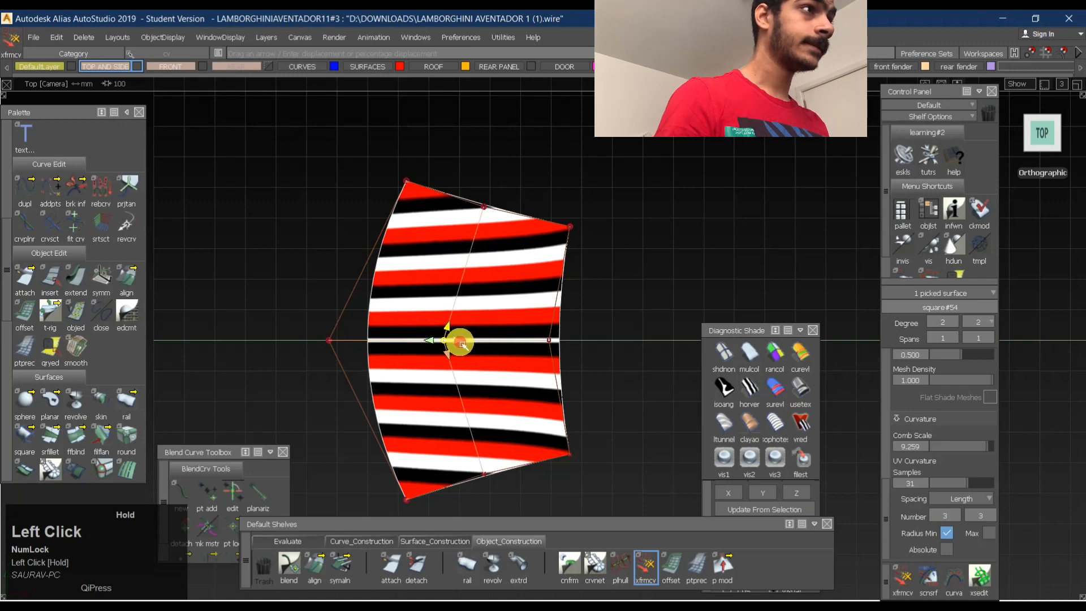
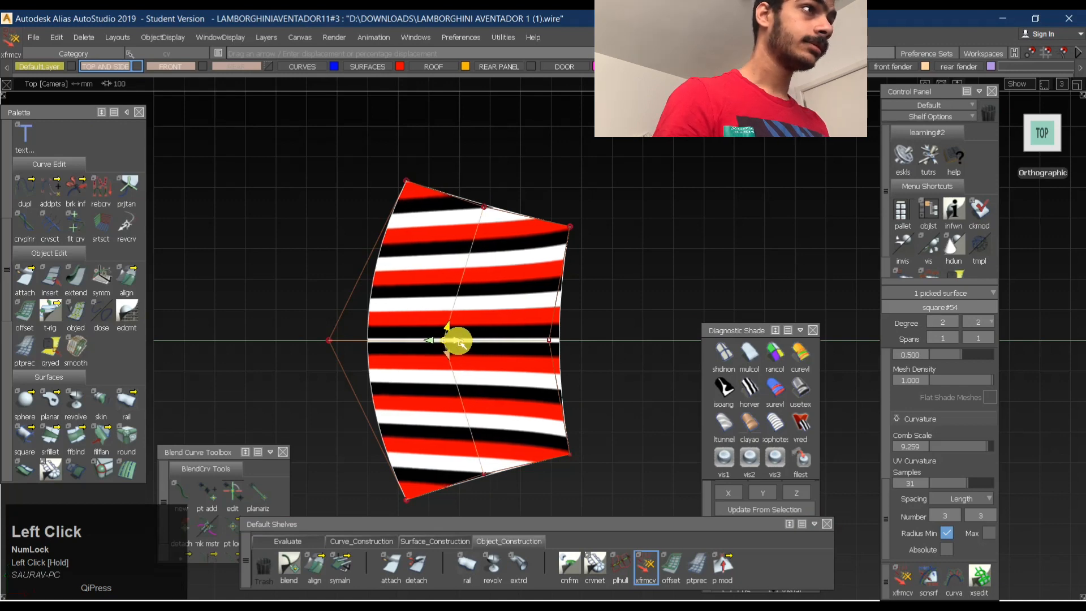
# - Set Transform CV to normal/U/V movement and shift the roof surface's rear middle and central control vertices along the normal to straighten the stripes
pyautogui.click(549, 342)
pyautogui.click(558, 346)
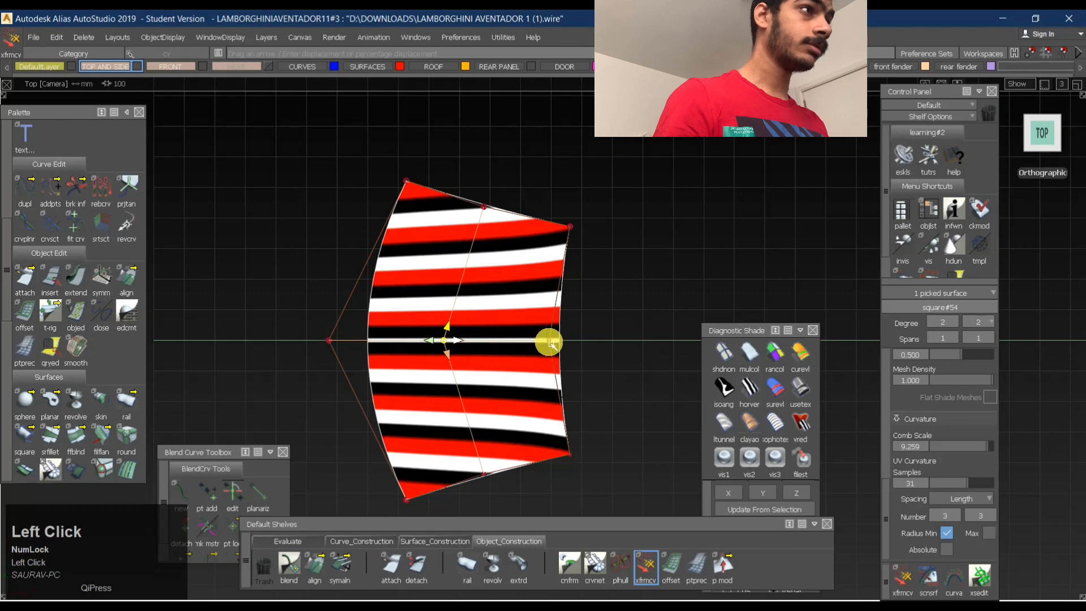
pyautogui.click(549, 342)
pyautogui.click(558, 356)
pyautogui.press('space')
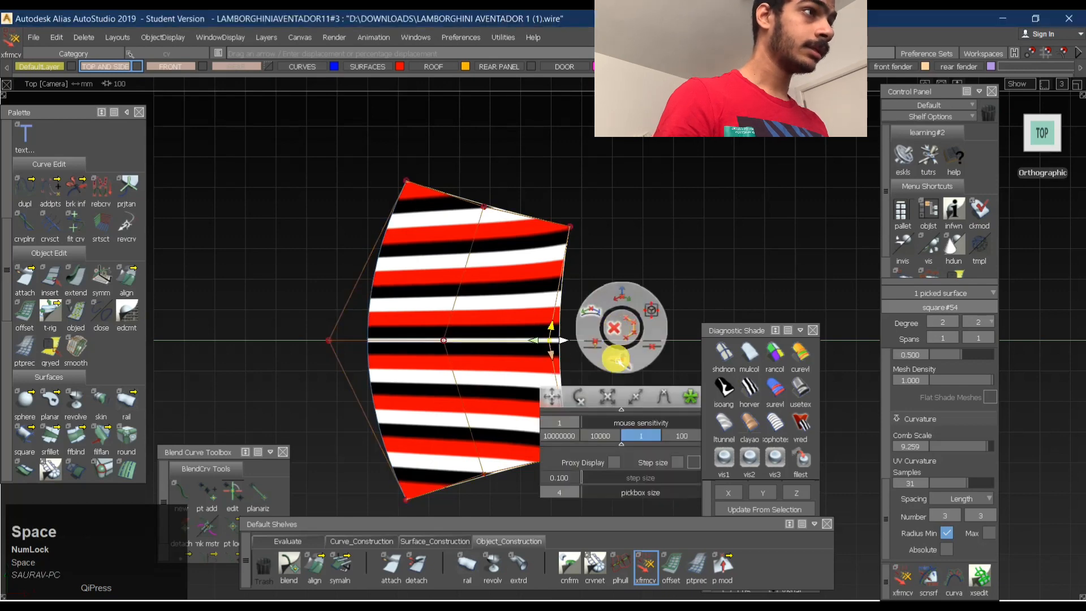
pyautogui.moveTo(637, 385)
pyautogui.mouseDown()
pyautogui.moveTo(774, 383)
pyautogui.moveTo(624, 370)
pyautogui.mouseUp()
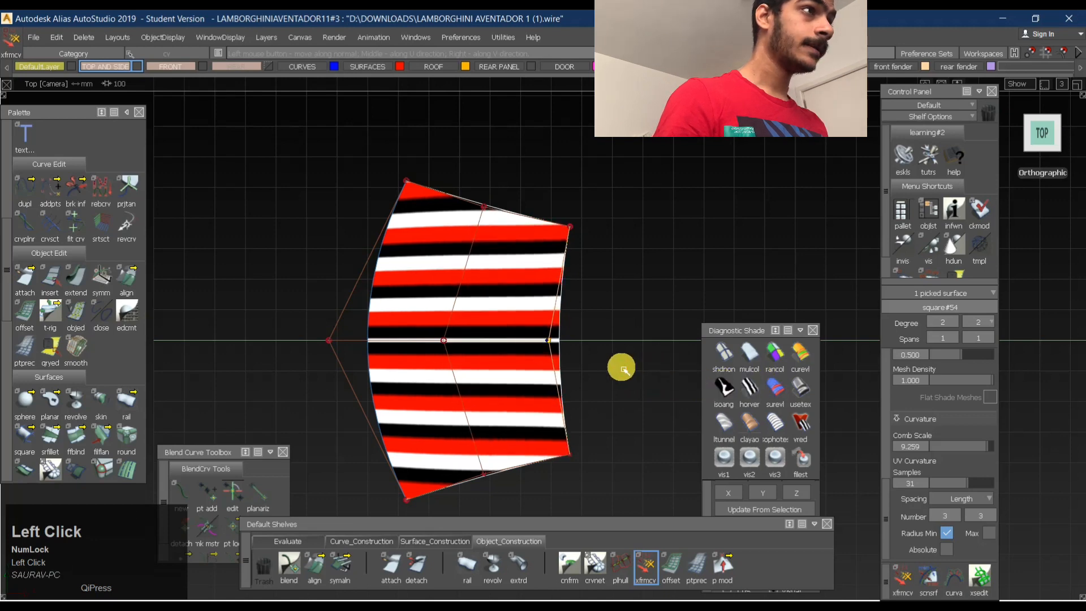
pyautogui.click(445, 341)
pyautogui.moveTo(610, 368); pyautogui.dragTo(631, 364)
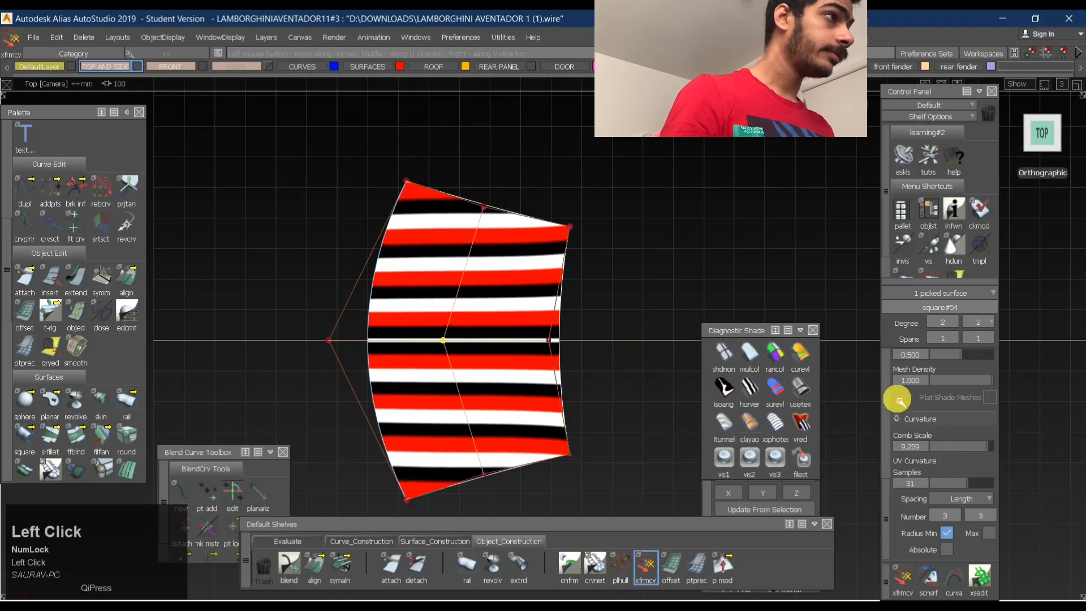
# - Set the number of bands in the Isoangle diagnostic shading to 25
pyautogui.scroll(4, 922, 430)
pyautogui.scroll(-6, 917, 423)
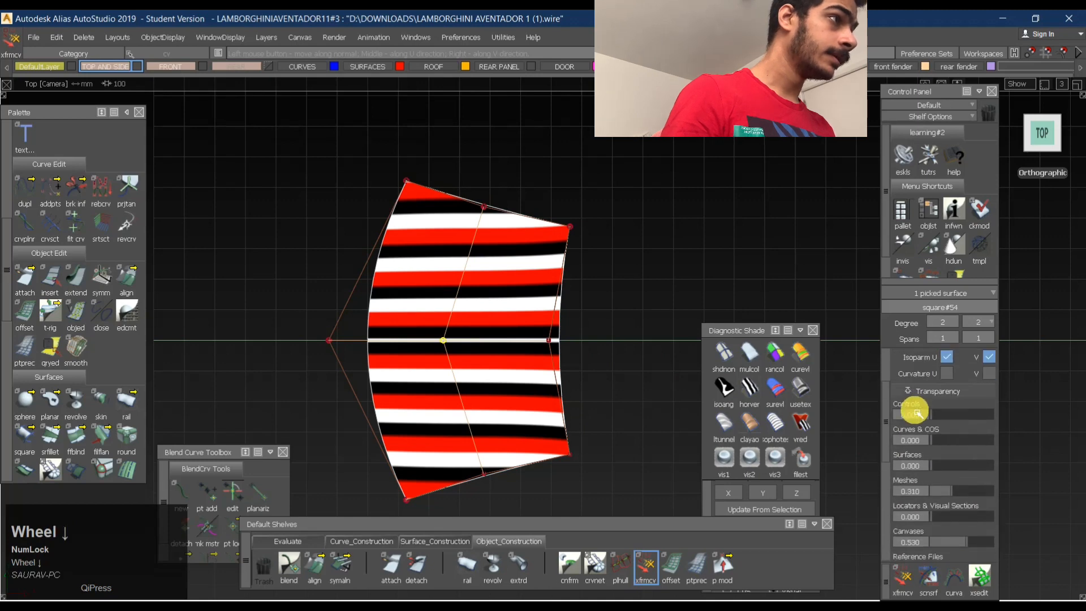
pyautogui.click(732, 402)
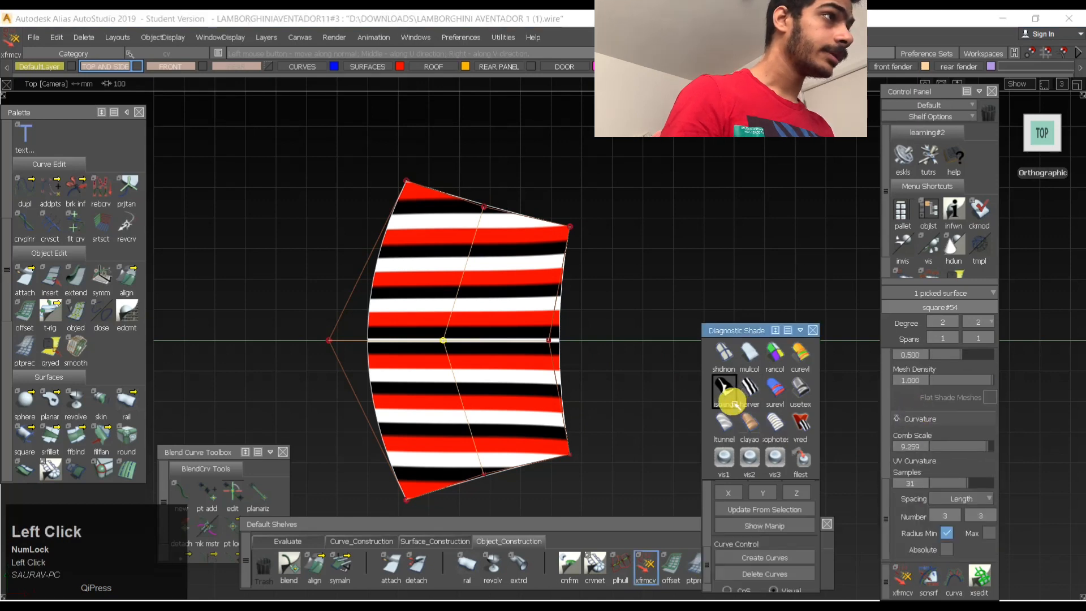
pyautogui.moveTo(757, 332); pyautogui.dragTo(752, 174)
pyautogui.scroll(-2, 770, 372)
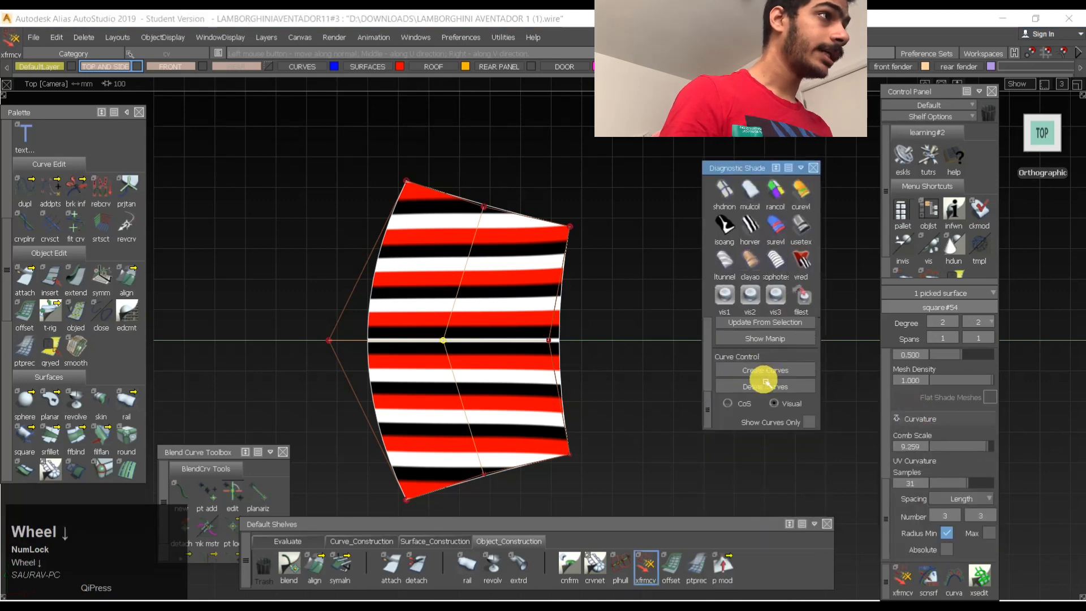
pyautogui.scroll(-5, 764, 382)
pyautogui.click(739, 397)
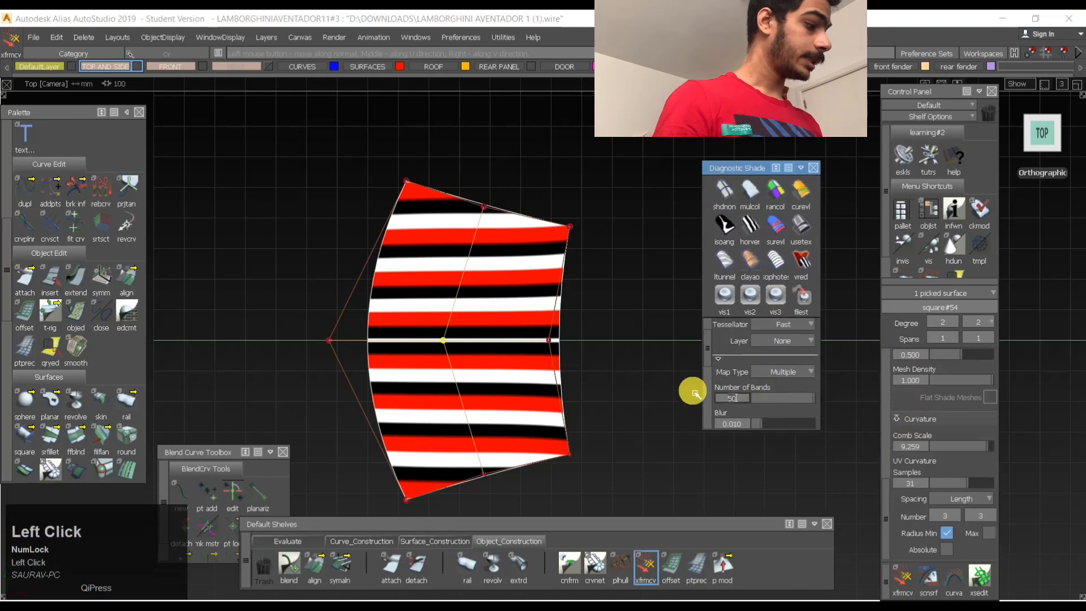
pyautogui.write('25')
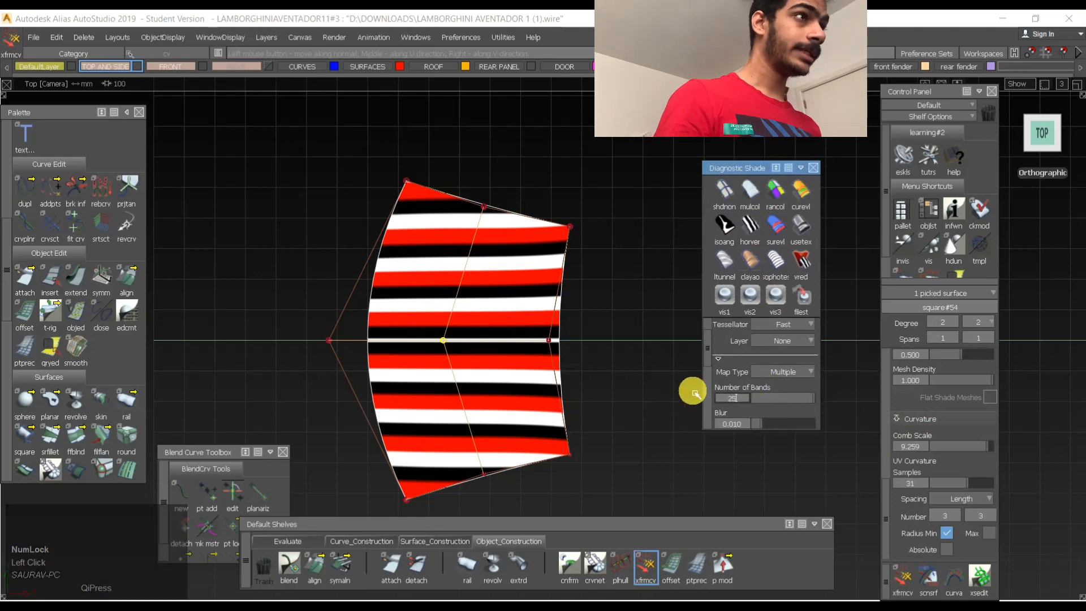
pyautogui.press('Return')
# - Move the roof surface's central and rear middle control vertices along the normal until the wider bands run evenly
pyautogui.moveTo(463, 366); pyautogui.dragTo(511, 340)
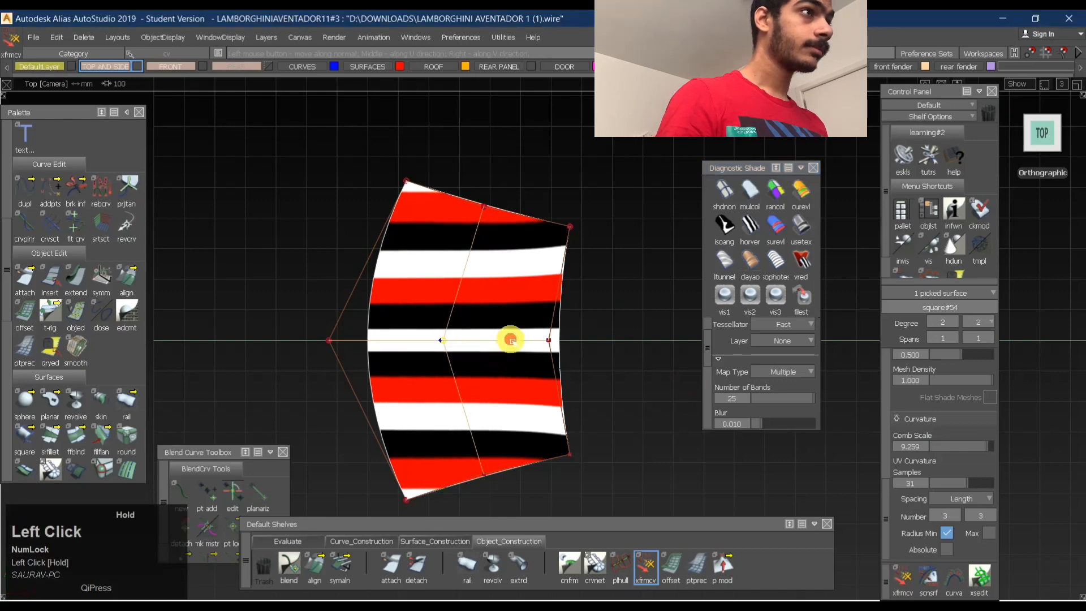
pyautogui.click(549, 340)
pyautogui.click(563, 352)
pyautogui.moveTo(605, 348); pyautogui.dragTo(690, 339)
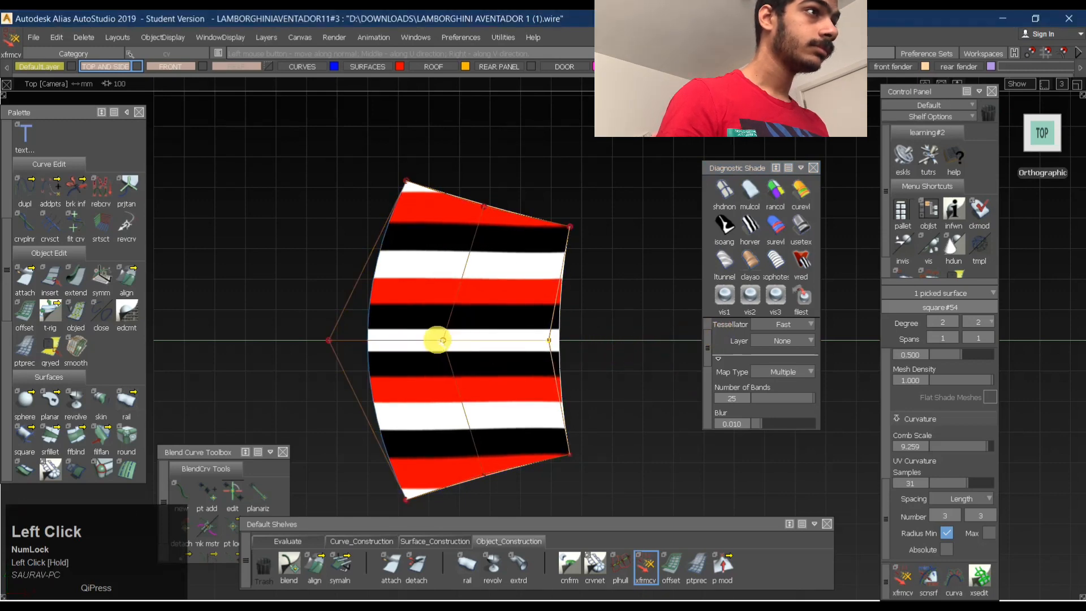
pyautogui.moveTo(443, 341); pyautogui.dragTo(584, 342)
pyautogui.keyDown('alt'); pyautogui.keyDown('shift'); pyautogui.moveTo(657, 345); pyautogui.dragTo(490, 283); pyautogui.keyUp('shift'); pyautogui.keyUp('alt')
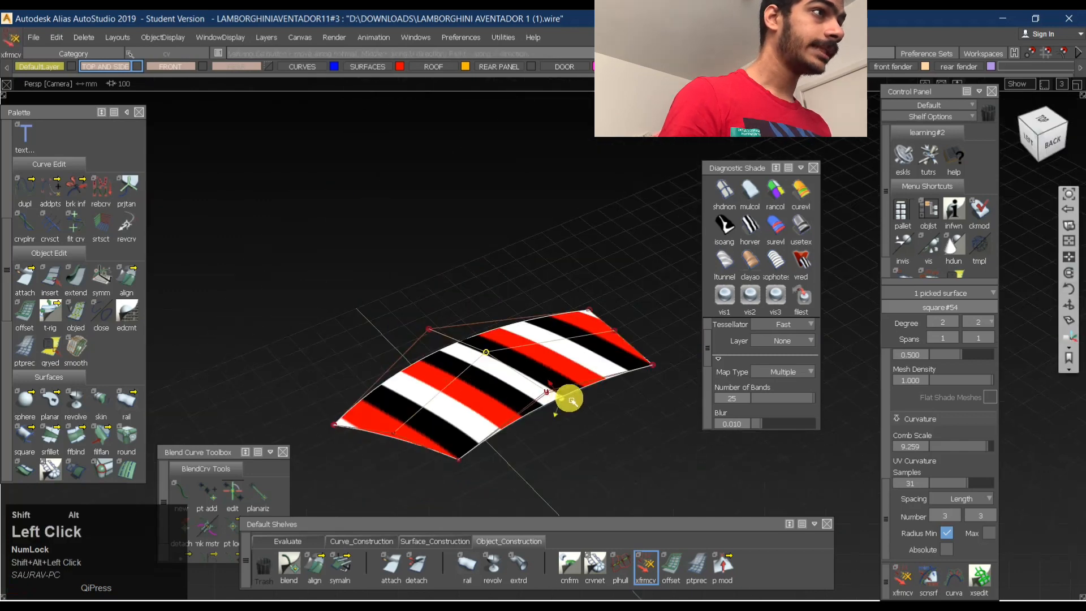
pyautogui.keyDown('alt'); pyautogui.keyDown('shift'); pyautogui.moveTo(571, 401); pyautogui.dragTo(483, 372, button='right'); pyautogui.keyUp('shift'); pyautogui.keyUp('alt')
pyautogui.click(497, 371)
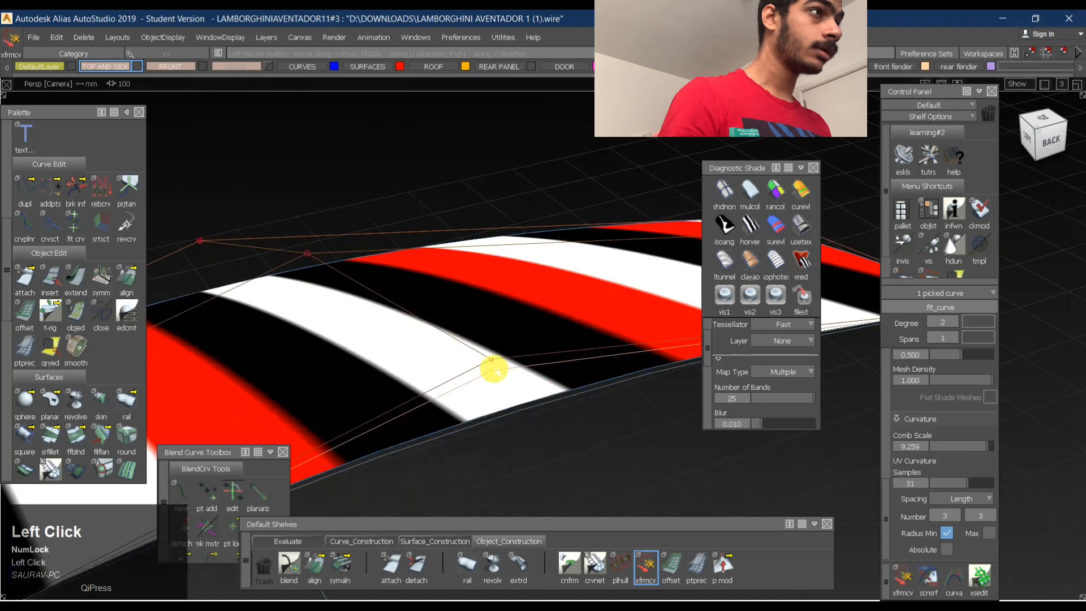
pyautogui.moveTo(589, 453); pyautogui.dragTo(711, 451)
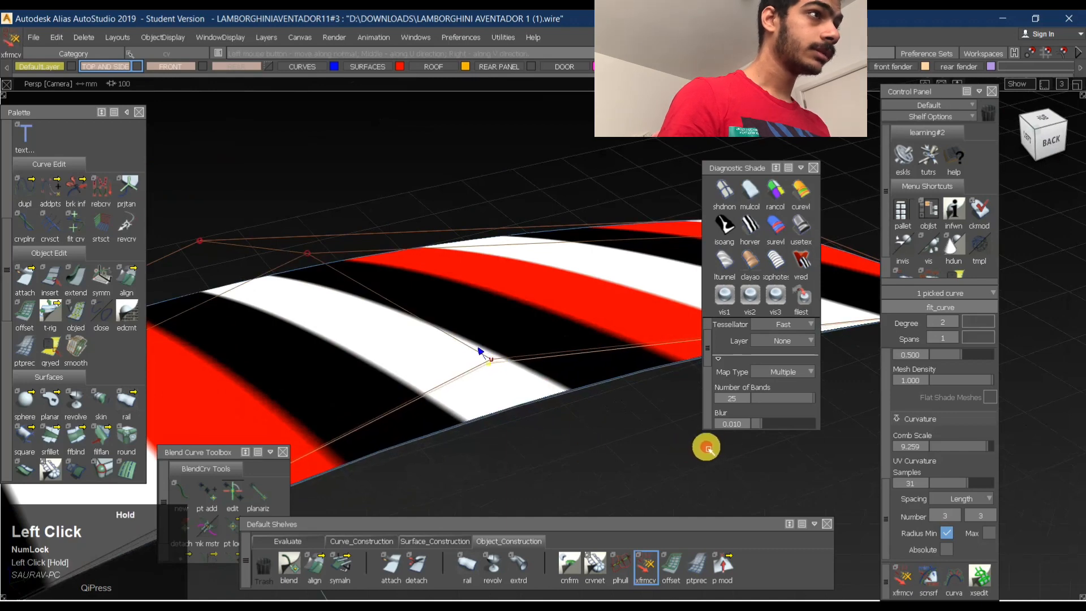
pyautogui.hotkey('ctrl', 'z')
# - Pick the roof surface's rear middle control vertex in the perspective view and move it along the normal
pyautogui.click(490, 359)
pyautogui.moveTo(575, 444); pyautogui.dragTo(473, 441)
pyautogui.keyDown('alt'); pyautogui.keyDown('shift'); pyautogui.moveTo(327, 298); pyautogui.dragTo(417, 339, button='middle'); pyautogui.keyUp('shift'); pyautogui.keyUp('alt')
pyautogui.keyDown('alt'); pyautogui.keyDown('shift'); pyautogui.moveTo(419, 313); pyautogui.dragTo(551, 381); pyautogui.keyUp('shift'); pyautogui.keyUp('alt')
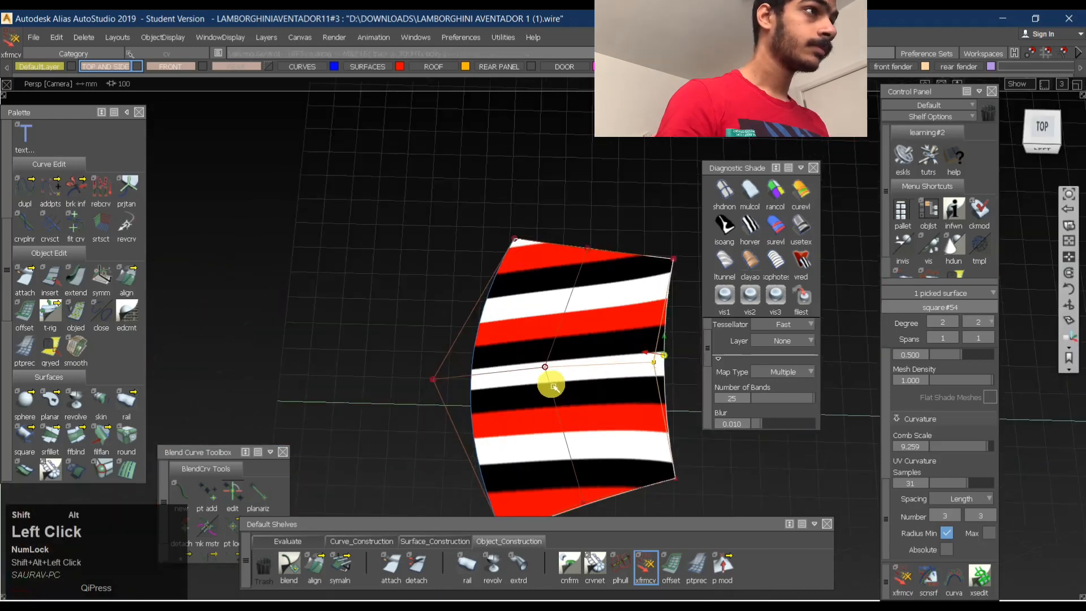
pyautogui.keyDown('alt'); pyautogui.keyDown('shift'); pyautogui.moveTo(576, 370); pyautogui.dragTo(572, 361, button='right'); pyautogui.keyUp('shift'); pyautogui.keyUp('alt')
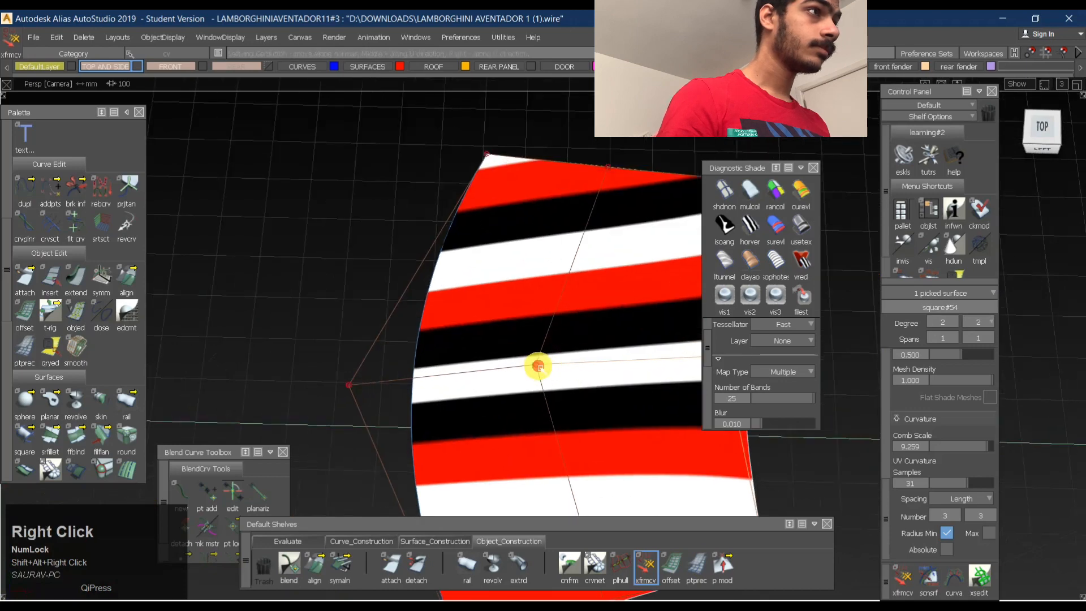
# - Move the central control vertex along the normal and fine-tune it in the top view until the stripes run straight
pyautogui.moveTo(538, 367); pyautogui.dragTo(602, 366)
pyautogui.keyDown('alt'); pyautogui.keyDown('shift'); pyautogui.moveTo(640, 344); pyautogui.dragTo(558, 343, button='right'); pyautogui.keyUp('shift'); pyautogui.keyUp('alt')
pyautogui.keyDown('alt'); pyautogui.keyDown('shift'); pyautogui.moveTo(558, 343); pyautogui.dragTo(489, 367, button='middle'); pyautogui.keyUp('shift'); pyautogui.keyUp('alt')
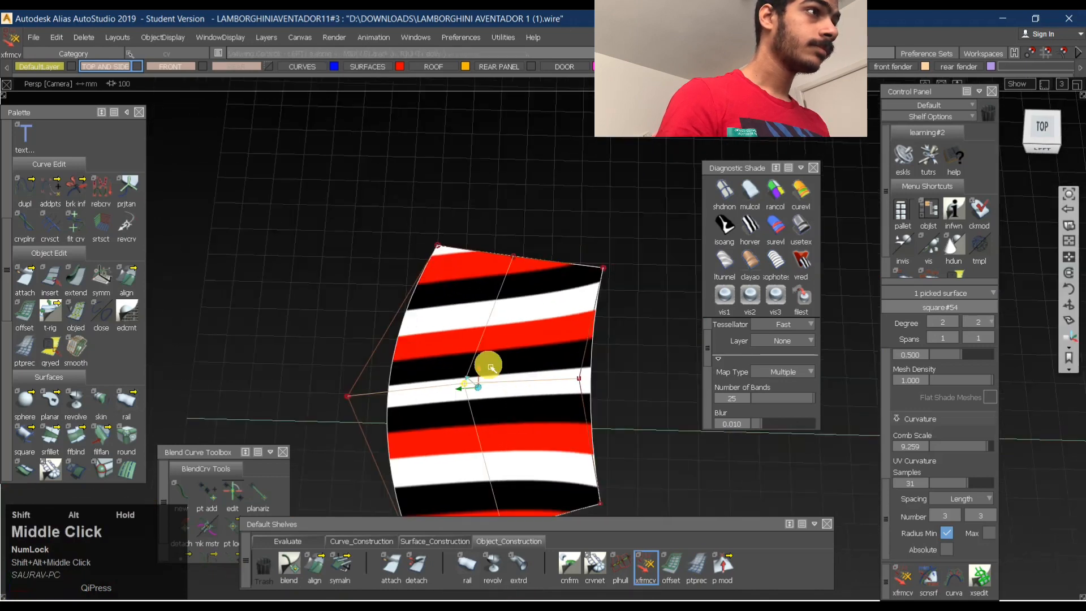
pyautogui.keyDown('alt'); pyautogui.keyDown('shift'); pyautogui.moveTo(491, 368); pyautogui.dragTo(520, 408); pyautogui.keyUp('shift'); pyautogui.keyUp('alt')
pyautogui.moveTo(520, 409); pyautogui.dragTo(1083, 164)
pyautogui.click(1041, 129)
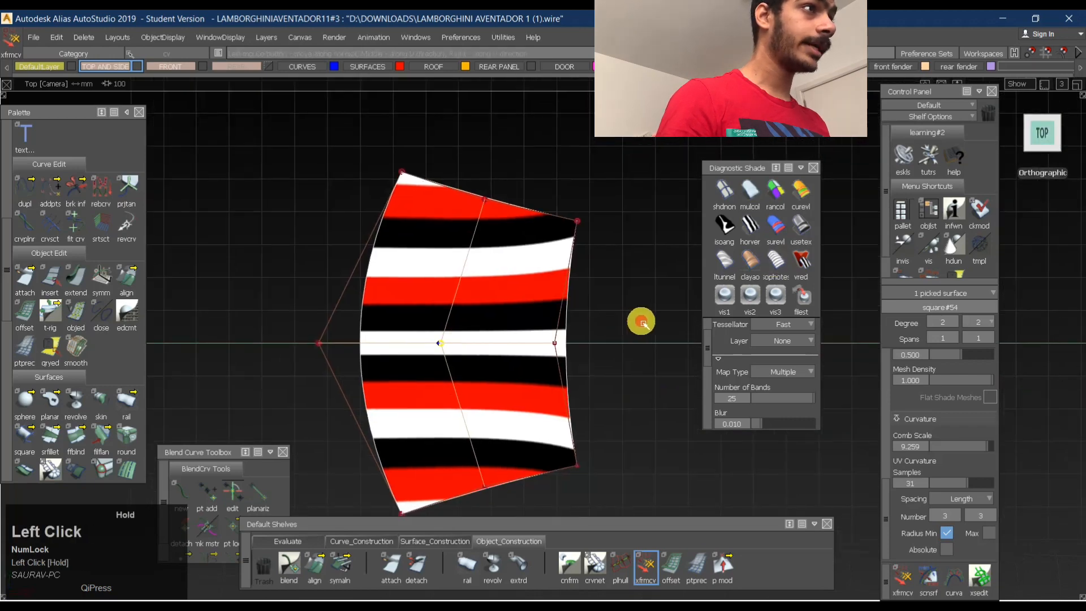
pyautogui.moveTo(478, 342); pyautogui.dragTo(389, 355)
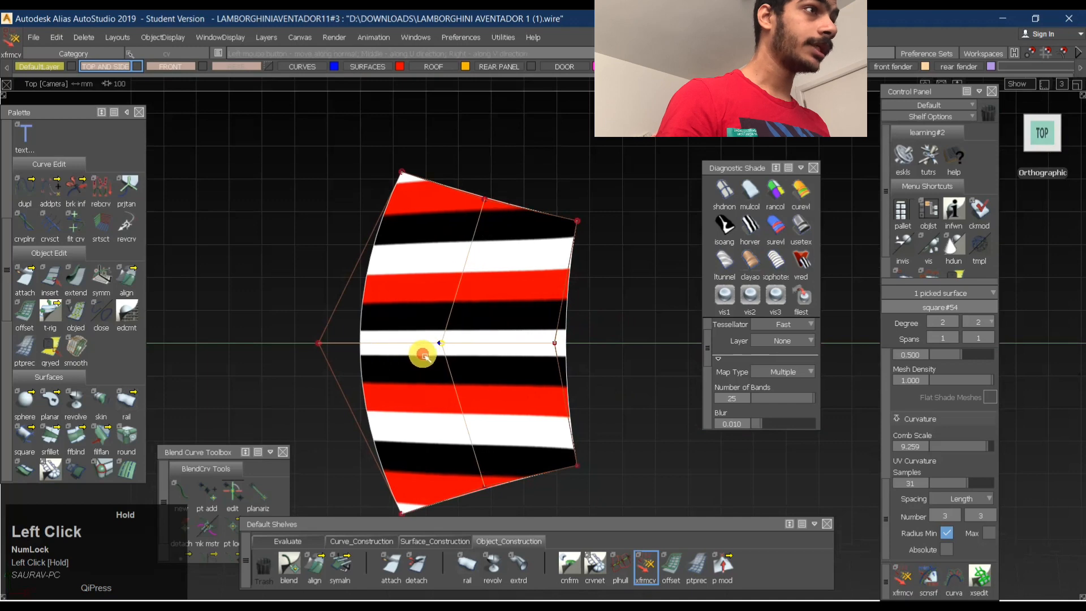
# - Adjust the roof surface's front middle control vertex and check the stripes from several angles and in the top view
pyautogui.moveTo(320, 345)
pyautogui.mouseDown()
pyautogui.moveTo(342, 359)
pyautogui.moveTo(412, 349)
pyautogui.moveTo(311, 358)
pyautogui.mouseUp()
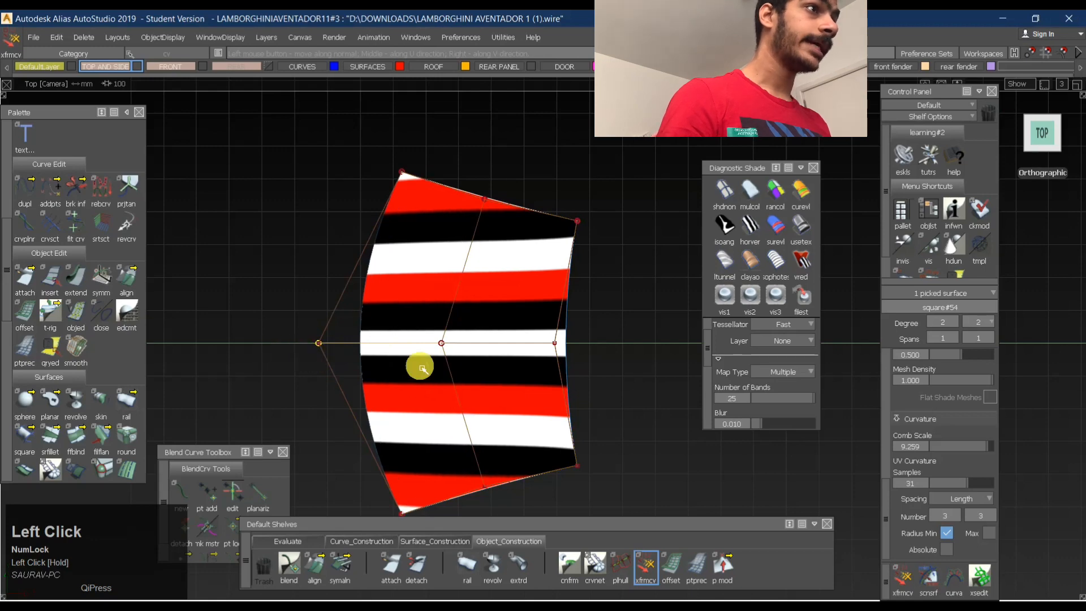
pyautogui.moveTo(420, 368); pyautogui.dragTo(383, 383)
pyautogui.keyDown('alt'); pyautogui.keyDown('shift'); pyautogui.moveTo(383, 383); pyautogui.dragTo(432, 356, button='right'); pyautogui.keyUp('shift'); pyautogui.keyUp('alt')
pyautogui.keyDown('alt'); pyautogui.keyDown('shift'); pyautogui.moveTo(432, 356); pyautogui.dragTo(195, 202); pyautogui.keyUp('shift'); pyautogui.keyUp('alt')
pyautogui.keyDown('alt'); pyautogui.keyDown('shift'); pyautogui.moveTo(291, 223); pyautogui.dragTo(571, 317); pyautogui.keyUp('shift'); pyautogui.keyUp('alt')
pyautogui.keyDown('alt'); pyautogui.keyDown('shift'); pyautogui.moveTo(571, 317); pyautogui.dragTo(452, 266, button='right'); pyautogui.keyUp('shift'); pyautogui.keyUp('alt')
pyautogui.keyDown('alt'); pyautogui.keyDown('shift'); pyautogui.moveTo(453, 266); pyautogui.dragTo(487, 283); pyautogui.keyUp('shift'); pyautogui.keyUp('alt')
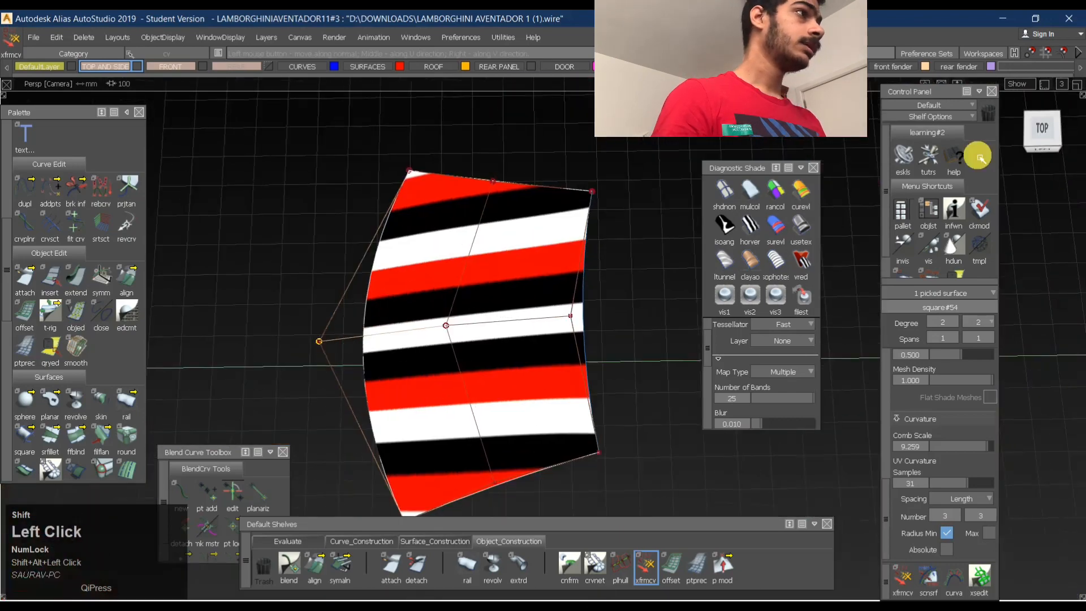
pyautogui.click(1056, 139)
# - Clear the selection, apply Horizontal/Vertical shading and inspect the roof surface's reflections from several angles
pyautogui.keyDown('ctrl'); pyautogui.keyDown('shift'); pyautogui.moveTo(473, 424); pyautogui.dragTo(514, 244); pyautogui.keyUp('shift'); pyautogui.keyUp('ctrl')
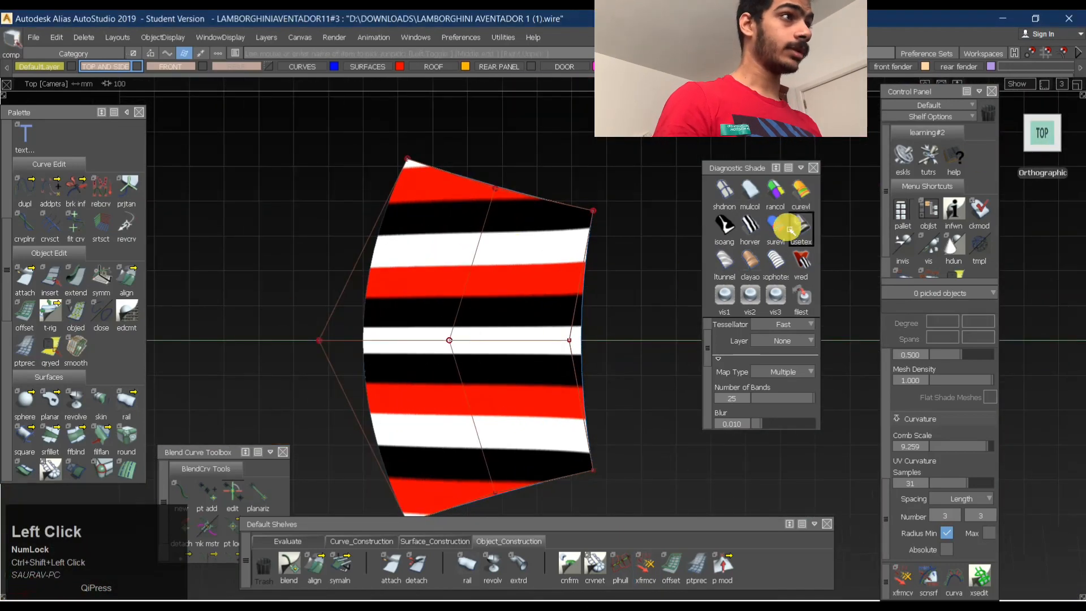
pyautogui.click(752, 226)
pyautogui.keyDown('ctrl'); pyautogui.keyDown('shift'); pyautogui.moveTo(487, 441); pyautogui.dragTo(524, 249); pyautogui.keyUp('shift'); pyautogui.keyUp('ctrl')
pyautogui.keyDown('alt'); pyautogui.keyDown('shift'); pyautogui.moveTo(526, 260); pyautogui.dragTo(466, 323, button='right'); pyautogui.keyUp('shift'); pyautogui.keyUp('alt')
pyautogui.moveTo(466, 322)
pyautogui.keyDown('alt'); pyautogui.keyDown('shift'); pyautogui.mouseDown()
pyautogui.moveTo(861, 276)
pyautogui.moveTo(1073, 279)
pyautogui.moveTo(296, 287)
pyautogui.moveTo(586, 372)
pyautogui.mouseUp(); pyautogui.keyUp('shift'); pyautogui.keyUp('alt')
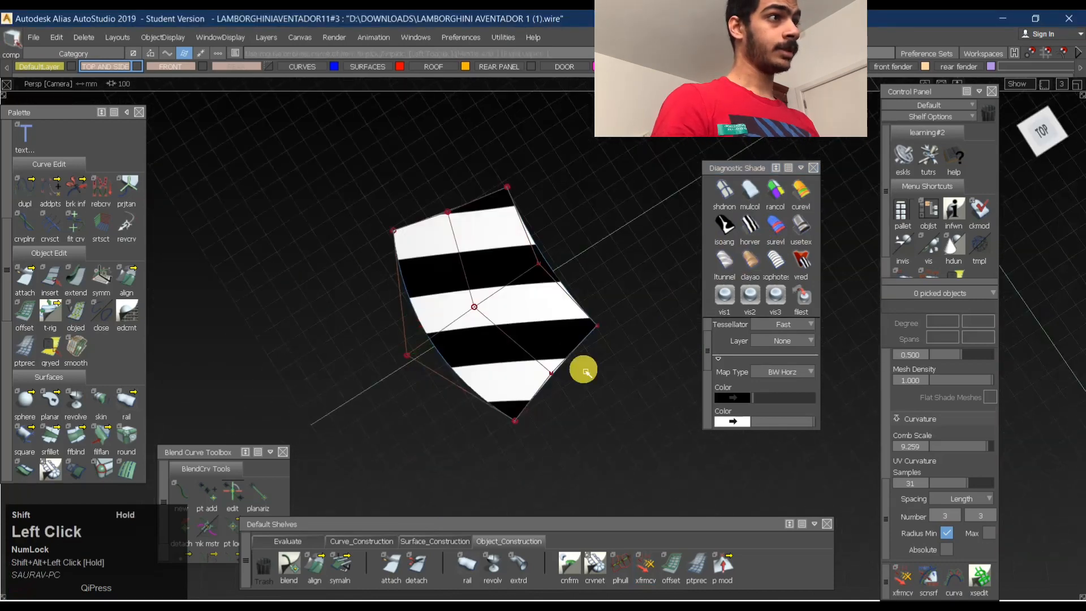
pyautogui.keyDown('ctrl'); pyautogui.keyDown('shift'); pyautogui.moveTo(701, 268); pyautogui.dragTo(473, 319); pyautogui.keyUp('shift'); pyautogui.keyUp('ctrl')
pyautogui.click(448, 242)
pyautogui.keyDown('ctrl'); pyautogui.keyDown('shift'); pyautogui.moveTo(406, 245); pyautogui.dragTo(538, 349, button='right'); pyautogui.keyUp('shift'); pyautogui.keyUp('ctrl')
pyautogui.moveTo(550, 362)
pyautogui.keyDown('ctrl'); pyautogui.keyDown('shift'); pyautogui.mouseDown()
pyautogui.moveTo(592, 209)
pyautogui.moveTo(490, 225)
pyautogui.mouseUp(); pyautogui.keyUp('shift'); pyautogui.keyUp('ctrl')
# - Bring the surrounding car surfaces back into view and check G2 surface continuity at the roof's centreline
pyautogui.hotkey('ctrl', 'j')
pyautogui.keyDown('ctrl'); pyautogui.keyDown('shift'); pyautogui.moveTo(514, 333); pyautogui.dragTo(583, 246); pyautogui.keyUp('shift'); pyautogui.keyUp('ctrl')
pyautogui.keyDown('alt'); pyautogui.keyDown('shift'); pyautogui.moveTo(484, 270); pyautogui.dragTo(457, 273, button='middle'); pyautogui.keyUp('shift'); pyautogui.keyUp('alt')
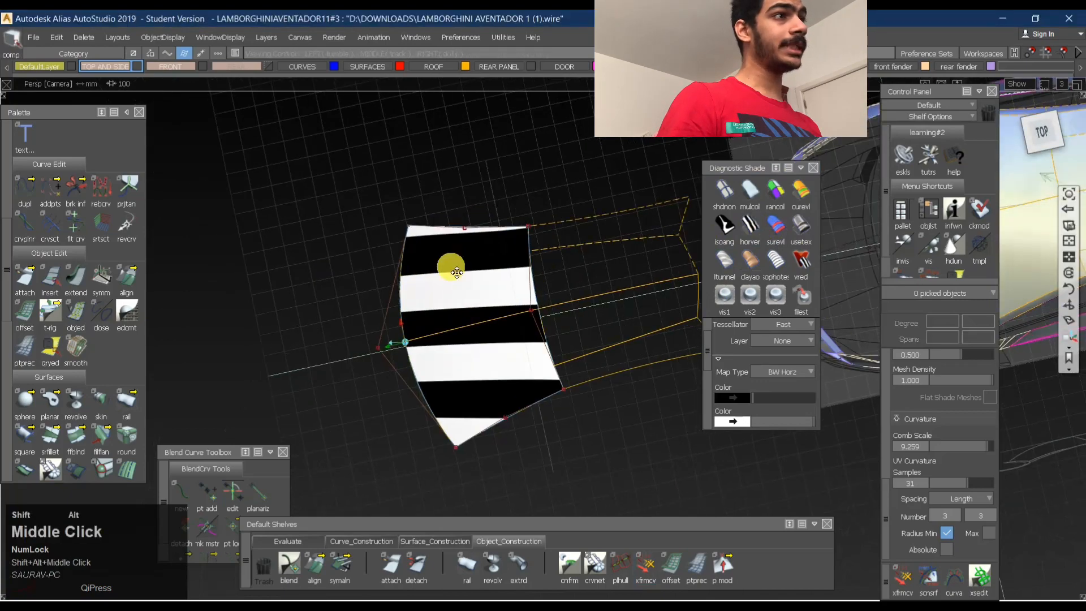
pyautogui.keyDown('alt'); pyautogui.keyDown('shift'); pyautogui.moveTo(457, 272); pyautogui.dragTo(519, 300); pyautogui.keyUp('shift'); pyautogui.keyUp('alt')
pyautogui.keyDown('alt'); pyautogui.keyDown('shift'); pyautogui.moveTo(519, 300); pyautogui.dragTo(496, 321, button='right'); pyautogui.keyUp('shift'); pyautogui.keyUp('alt')
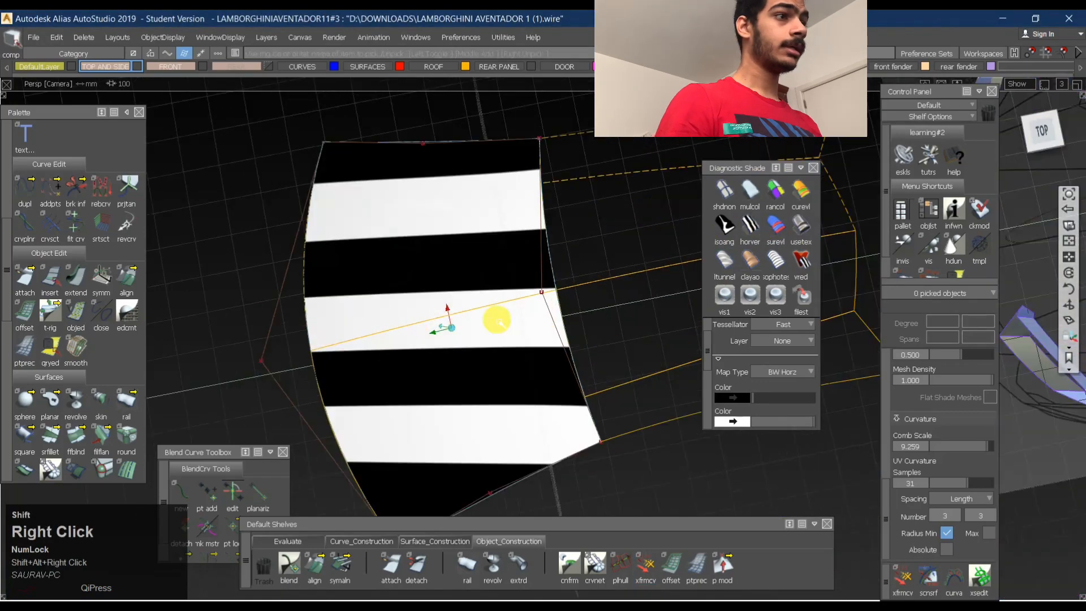
pyautogui.keyDown('alt'); pyautogui.keyDown('shift'); pyautogui.moveTo(498, 321); pyautogui.dragTo(419, 487); pyautogui.keyUp('shift'); pyautogui.keyUp('alt')
pyautogui.click(276, 544)
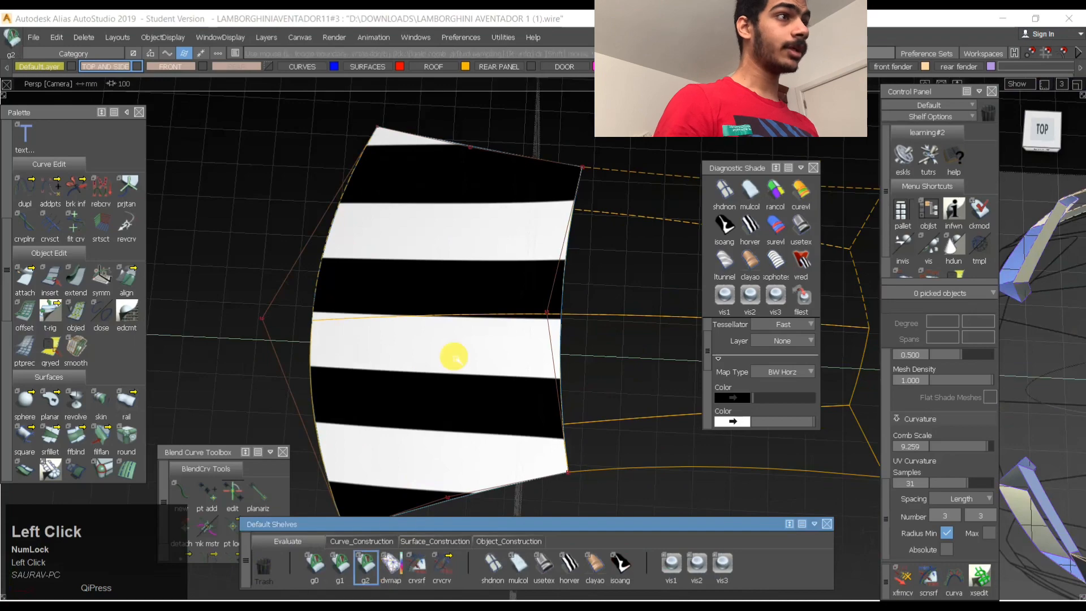
pyautogui.click(443, 316)
# - Delete the old blend surface, Blend_srf#11, overlapping the new roof surface
pyautogui.keyDown('ctrl'); pyautogui.keyDown('shift'); pyautogui.moveTo(446, 395); pyautogui.dragTo(526, 224); pyautogui.keyUp('shift'); pyautogui.keyUp('ctrl')
pyautogui.keyDown('ctrl'); pyautogui.keyDown('shift'); pyautogui.moveTo(529, 221); pyautogui.dragTo(315, 246); pyautogui.keyUp('shift'); pyautogui.keyUp('ctrl')
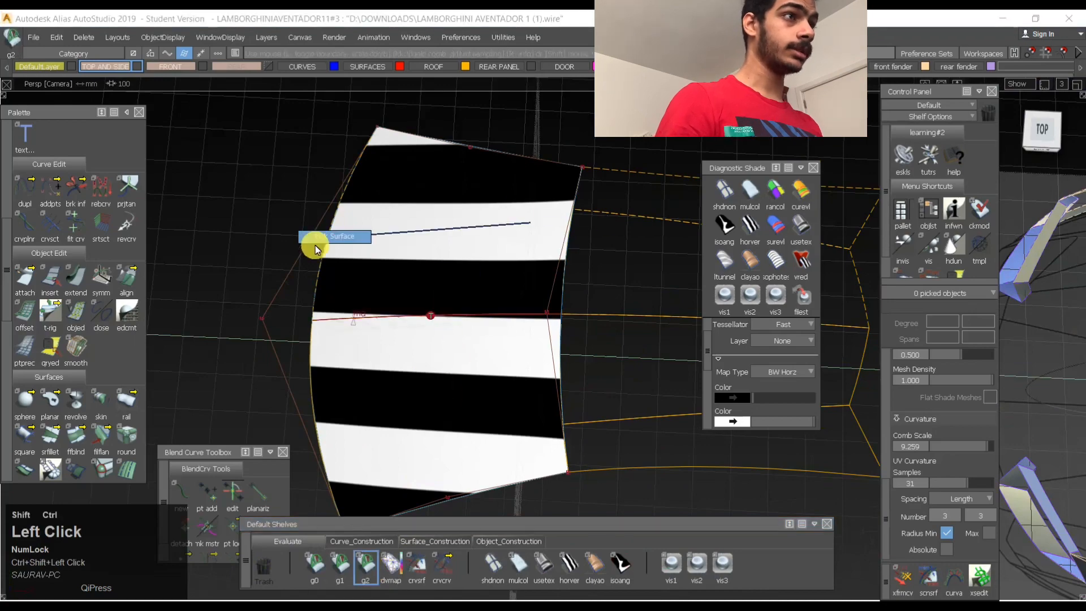
pyautogui.click(454, 360)
pyautogui.keyDown('alt'); pyautogui.keyDown('shift'); pyautogui.moveTo(436, 340); pyautogui.dragTo(446, 313); pyautogui.keyUp('shift'); pyautogui.keyUp('alt')
pyautogui.click(435, 456)
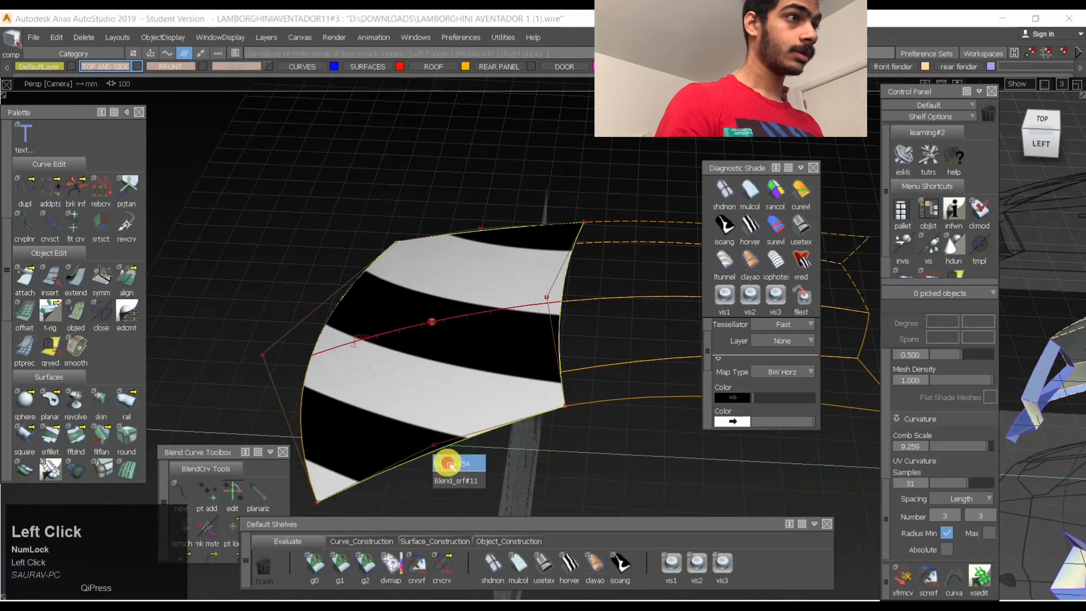
pyautogui.moveTo(450, 465); pyautogui.dragTo(512, 337)
pyautogui.press('Return')
# - Clear the selection and inspect the remaining roof surface's reflections in perspective and from the top
pyautogui.keyDown('ctrl'); pyautogui.keyDown('shift'); pyautogui.moveTo(385, 364); pyautogui.dragTo(499, 311); pyautogui.keyUp('shift'); pyautogui.keyUp('ctrl')
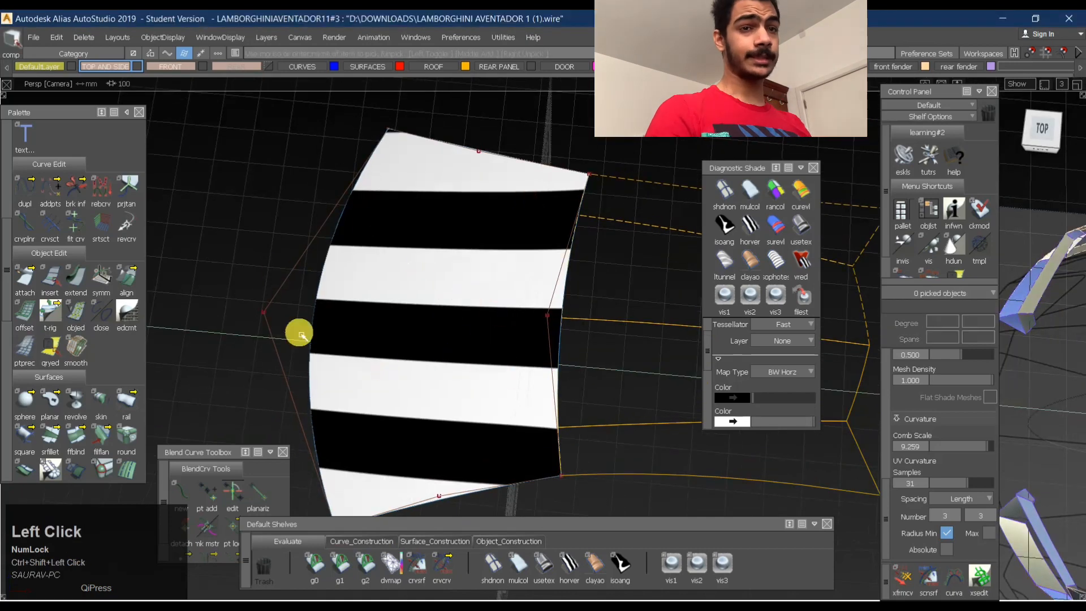
pyautogui.keyDown('alt'); pyautogui.keyDown('shift'); pyautogui.moveTo(490, 259); pyautogui.dragTo(453, 269, button='right'); pyautogui.keyUp('shift'); pyautogui.keyUp('alt')
pyautogui.keyDown('alt'); pyautogui.keyDown('shift'); pyautogui.moveTo(456, 270); pyautogui.dragTo(388, 261, button='middle'); pyautogui.keyUp('shift'); pyautogui.keyUp('alt')
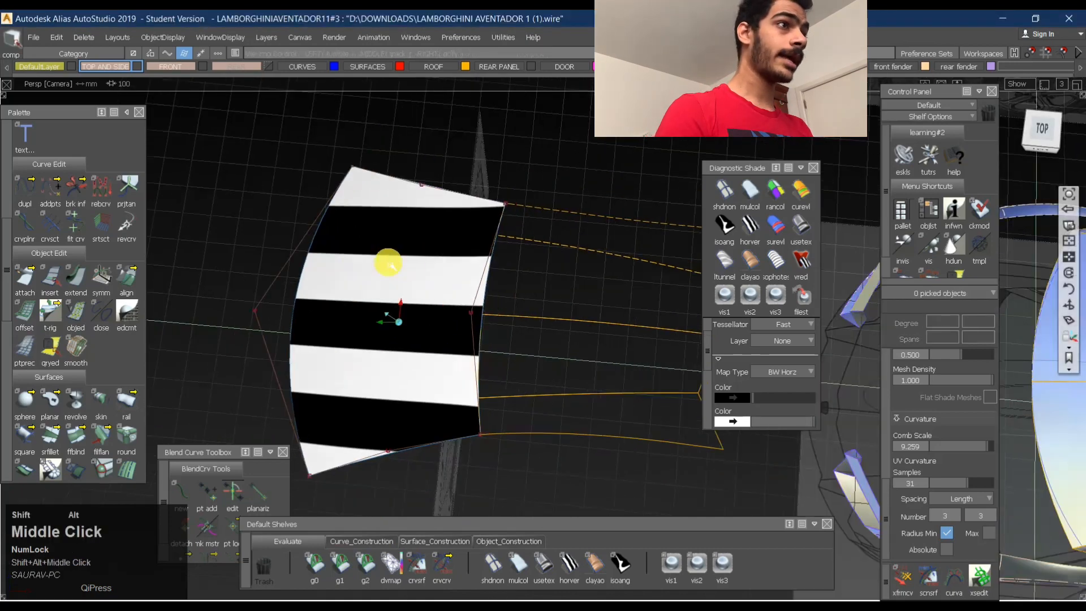
pyautogui.keyDown('alt'); pyautogui.keyDown('shift'); pyautogui.moveTo(411, 266); pyautogui.dragTo(424, 310); pyautogui.keyUp('shift'); pyautogui.keyUp('alt')
pyautogui.click(1044, 136)
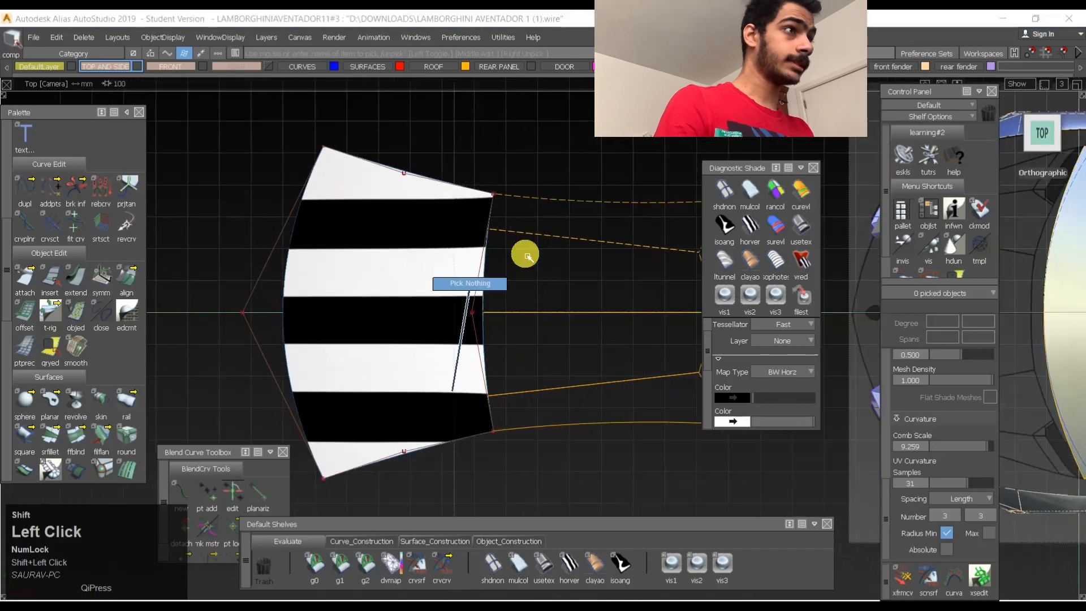
pyautogui.keyDown('alt'); pyautogui.keyDown('shift'); pyautogui.moveTo(531, 221); pyautogui.dragTo(449, 294, button='middle'); pyautogui.keyUp('shift'); pyautogui.keyUp('alt')
# - Duplicate the four edge curves of the inner roof panel surface behind the front roof surface
pyautogui.keyDown('alt'); pyautogui.keyDown('shift'); pyautogui.moveTo(448, 294); pyautogui.dragTo(585, 300, button='right'); pyautogui.keyUp('shift'); pyautogui.keyUp('alt')
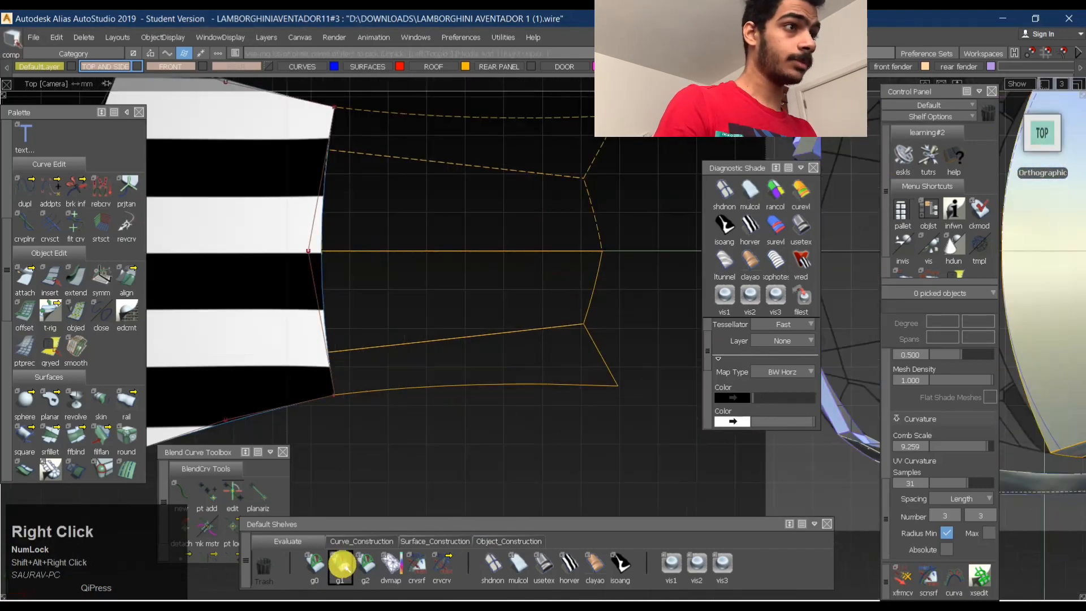
pyautogui.click(436, 543)
pyautogui.click(465, 351)
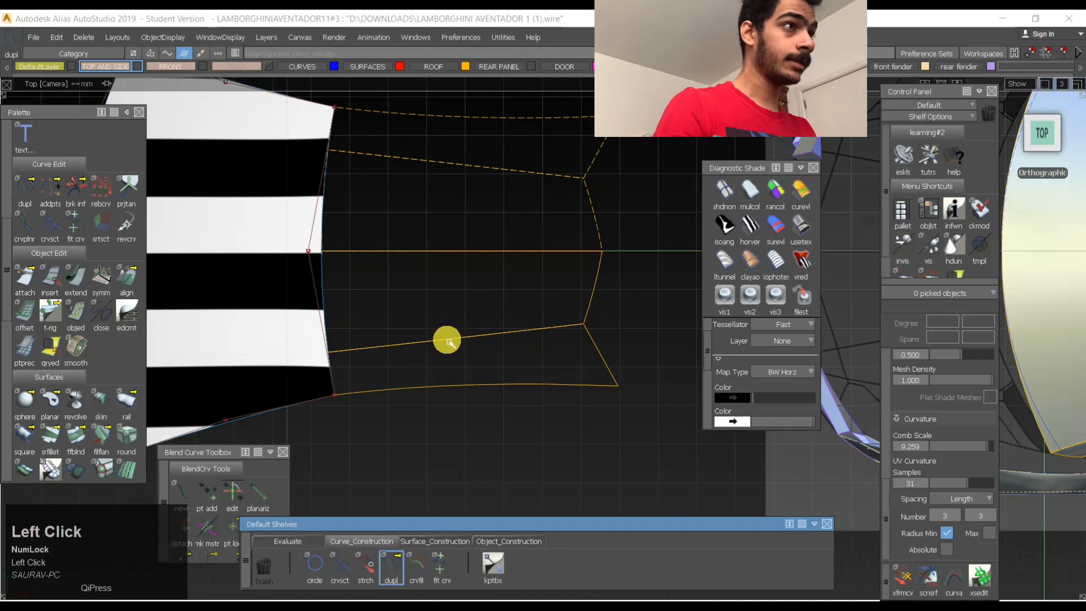
pyautogui.click(607, 332)
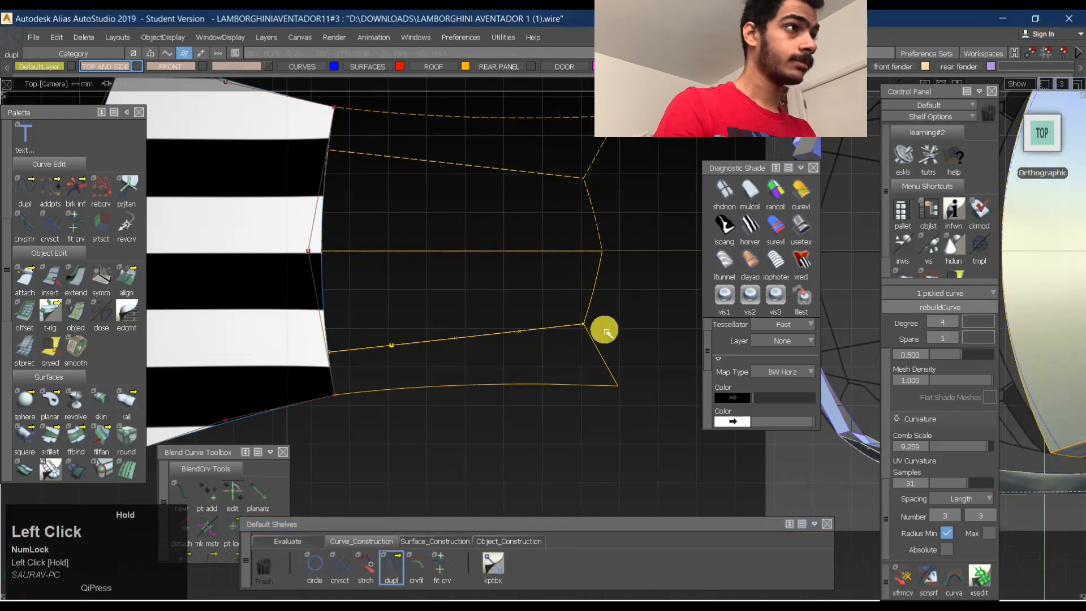
pyautogui.click(593, 302)
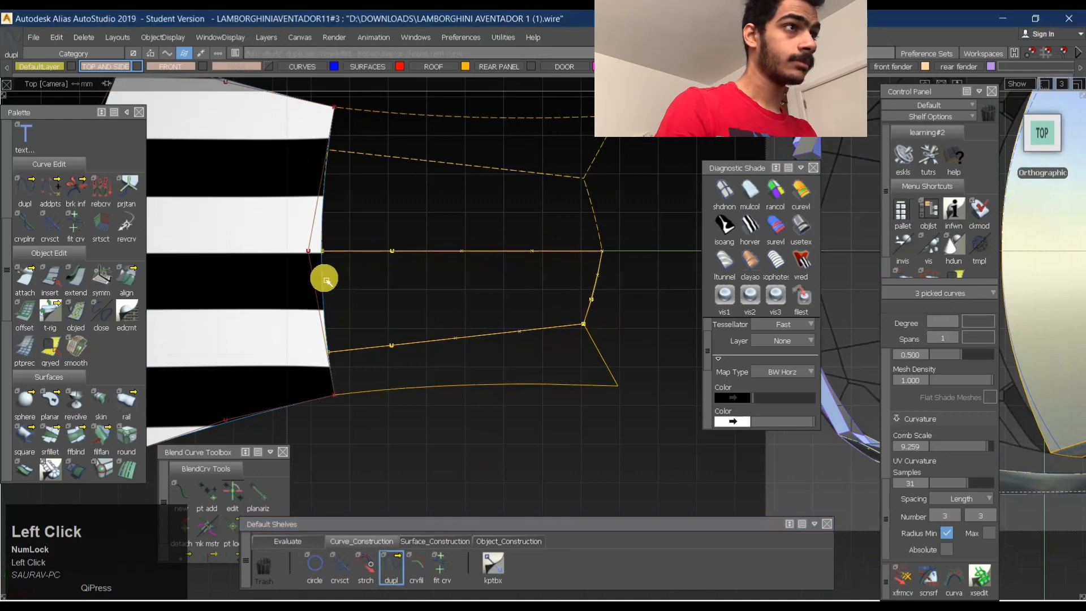
pyautogui.moveTo(326, 280); pyautogui.dragTo(328, 311)
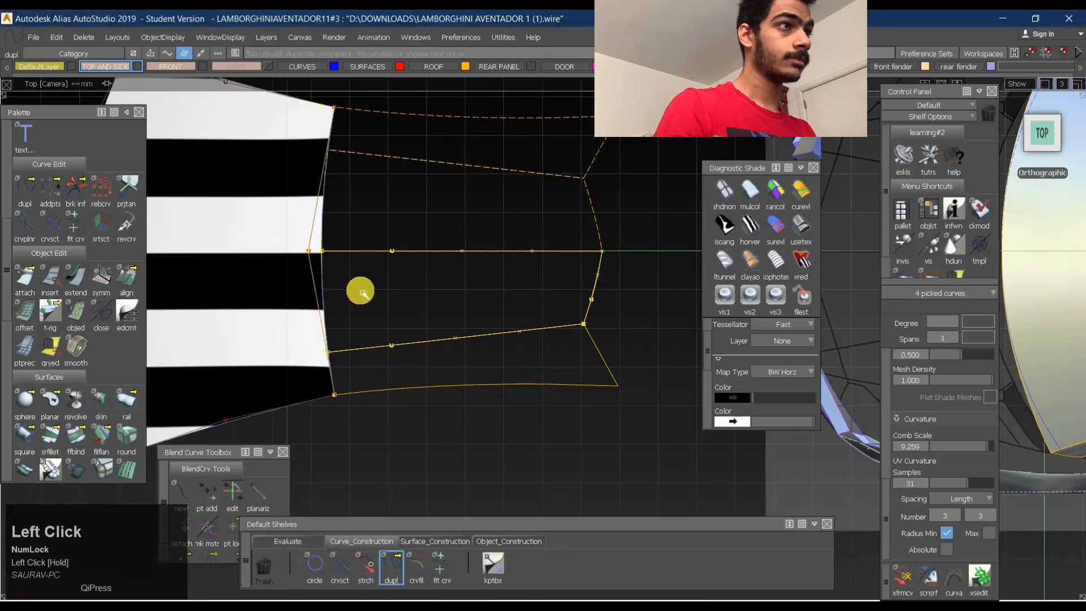
# - Delete the construction curves around the front roof surface together with the duplicated curves on the panel's long edges
pyautogui.keyDown('ctrl'); pyautogui.keyDown('shift'); pyautogui.moveTo(357, 363); pyautogui.dragTo(336, 286); pyautogui.keyUp('shift'); pyautogui.keyUp('ctrl')
pyautogui.keyDown('ctrl'); pyautogui.keyDown('shift'); pyautogui.moveTo(339, 338); pyautogui.dragTo(340, 286); pyautogui.keyUp('shift'); pyautogui.keyUp('ctrl')
pyautogui.press('Delete')
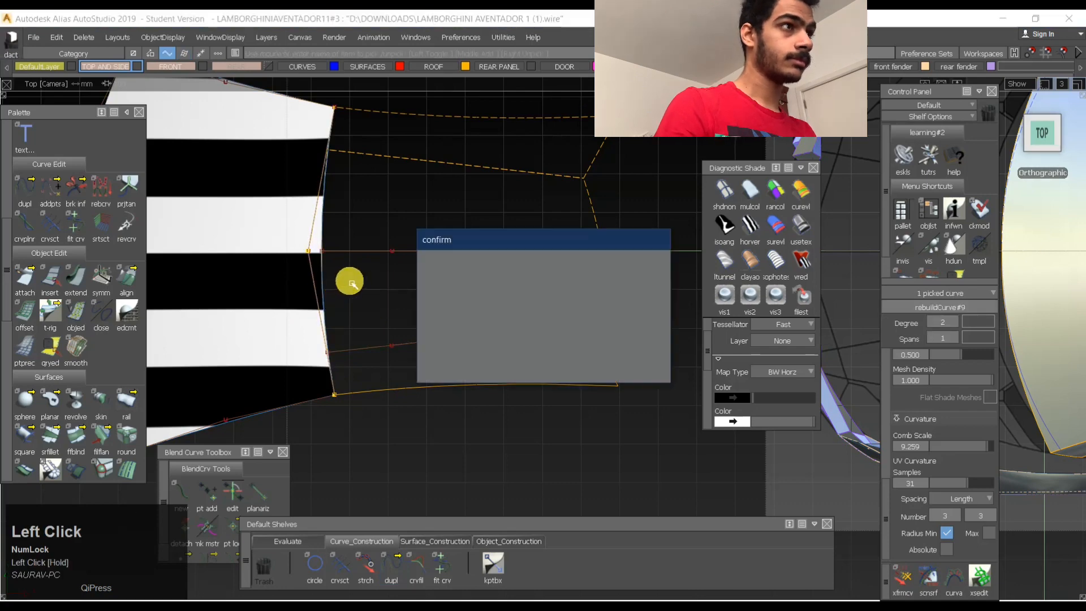
pyautogui.press('Return')
pyautogui.keyDown('alt'); pyautogui.keyDown('shift'); pyautogui.moveTo(383, 218); pyautogui.dragTo(236, 266, button='right'); pyautogui.keyUp('shift'); pyautogui.keyUp('alt')
pyautogui.moveTo(488, 359)
pyautogui.keyDown('ctrl'); pyautogui.keyDown('shift'); pyautogui.mouseDown()
pyautogui.moveTo(489, 306)
pyautogui.moveTo(542, 399)
pyautogui.mouseUp(); pyautogui.keyUp('shift'); pyautogui.keyUp('ctrl')
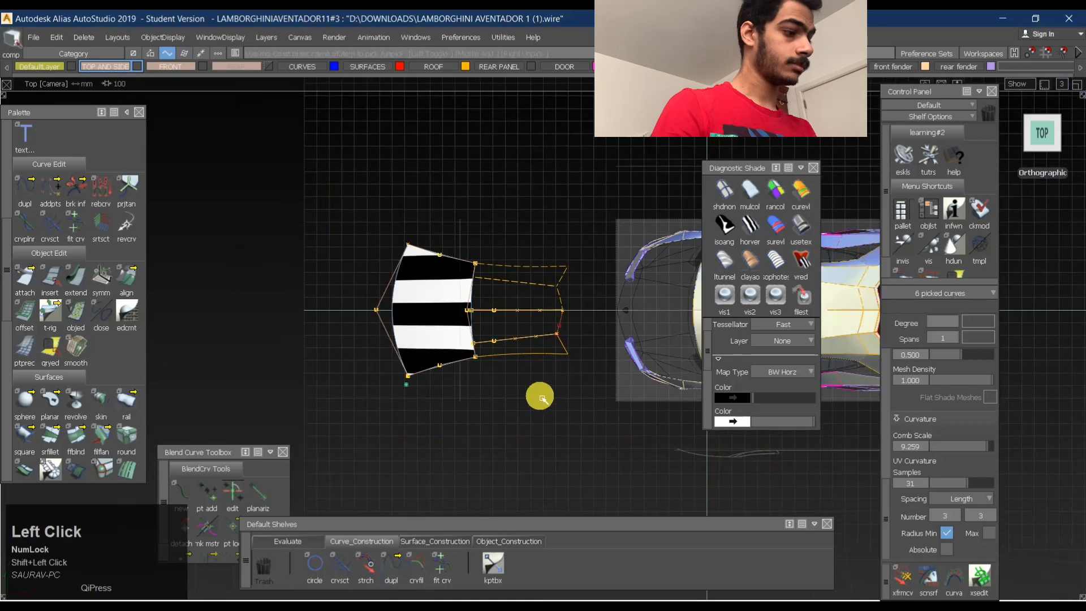
pyautogui.press('Return')
pyautogui.click(465, 308)
pyautogui.keyDown('alt'); pyautogui.keyDown('shift'); pyautogui.moveTo(466, 309); pyautogui.dragTo(647, 322, button='right'); pyautogui.keyUp('shift'); pyautogui.keyUp('alt')
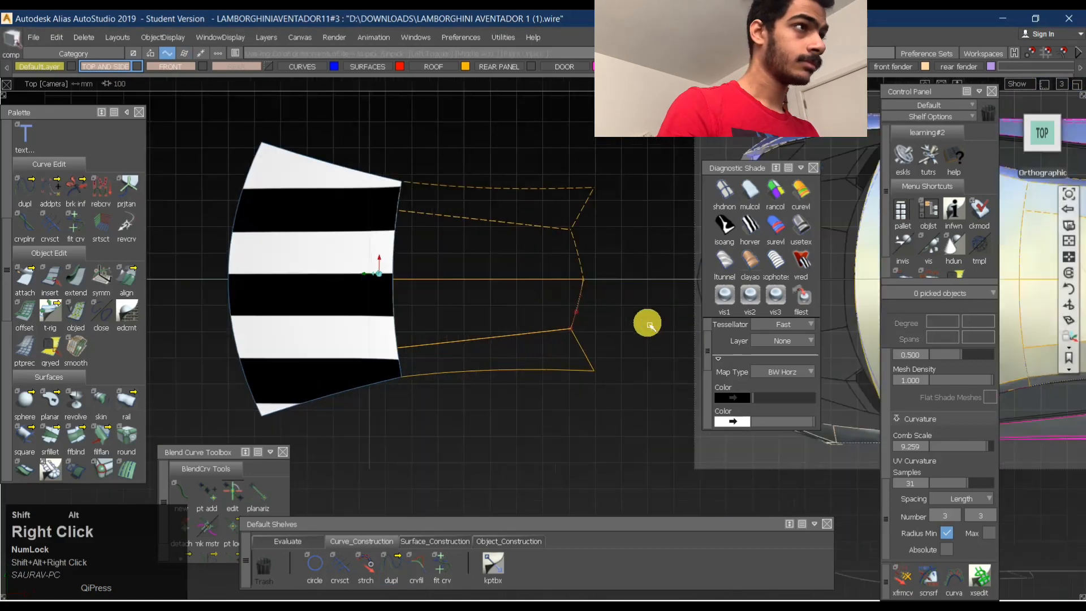
# - Delete the leftover duplicated curve on the panel's rear edge
pyautogui.keyDown('alt'); pyautogui.keyDown('shift'); pyautogui.moveTo(647, 323); pyautogui.dragTo(601, 359, button='middle'); pyautogui.keyUp('shift'); pyautogui.keyUp('alt')
pyautogui.keyDown('ctrl'); pyautogui.keyDown('shift'); pyautogui.moveTo(575, 380); pyautogui.dragTo(573, 336); pyautogui.keyUp('shift'); pyautogui.keyUp('ctrl')
pyautogui.moveTo(487, 311); pyautogui.dragTo(583, 328)
pyautogui.press('Delete')
pyautogui.press('Return')
# - Isolate the inner and outer roof panel surfaces by hiding everything else
pyautogui.click(546, 325)
pyautogui.click(457, 387)
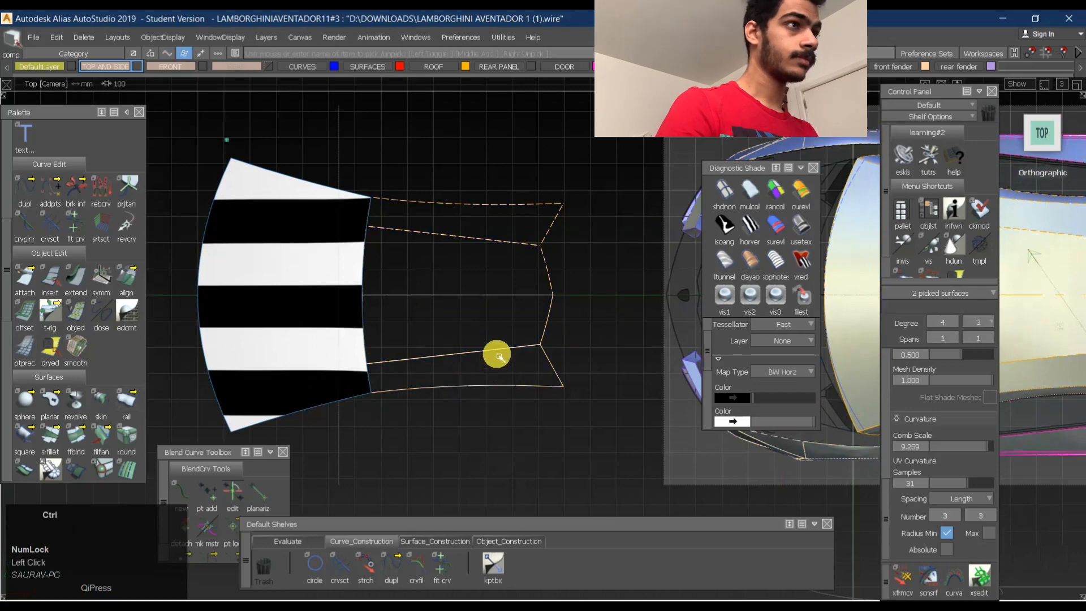
pyautogui.hotkey('ctrl', 'h')
pyautogui.keyDown('ctrl'); pyautogui.keyDown('shift'); pyautogui.moveTo(574, 306); pyautogui.dragTo(515, 310, button='right'); pyautogui.keyUp('shift'); pyautogui.keyUp('ctrl')
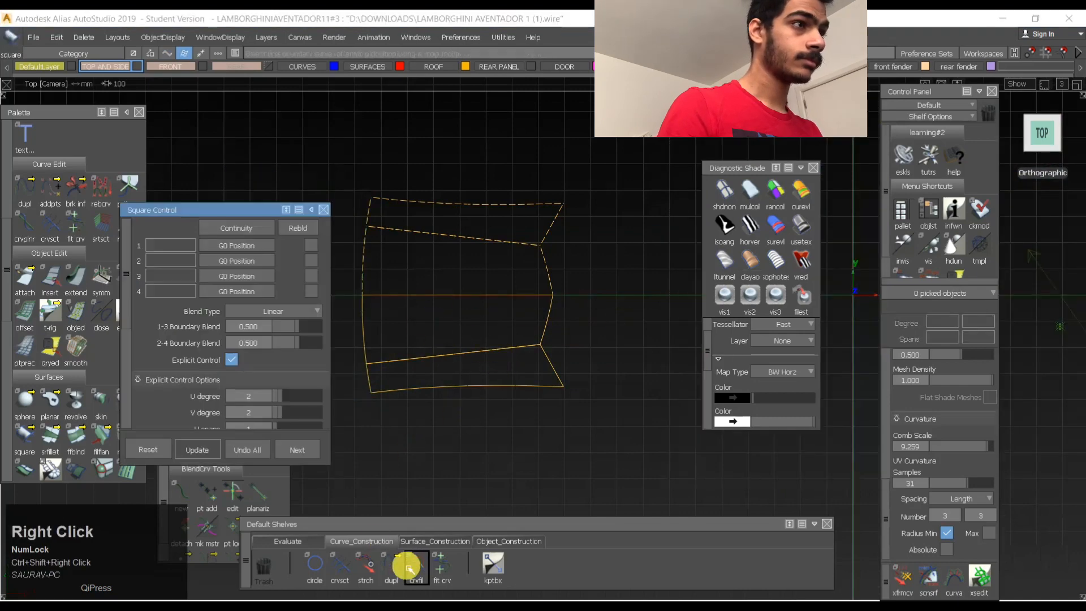
# - Duplicate the four boundary edges of the isolated inner roof panel surface as curves
pyautogui.click(390, 575)
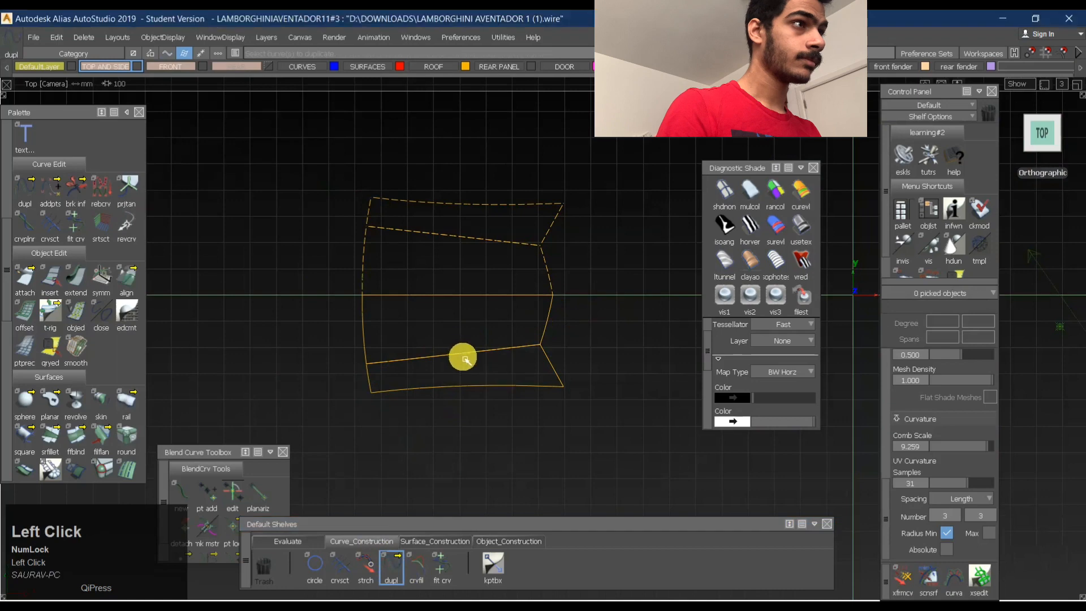
pyautogui.moveTo(463, 357); pyautogui.dragTo(467, 378)
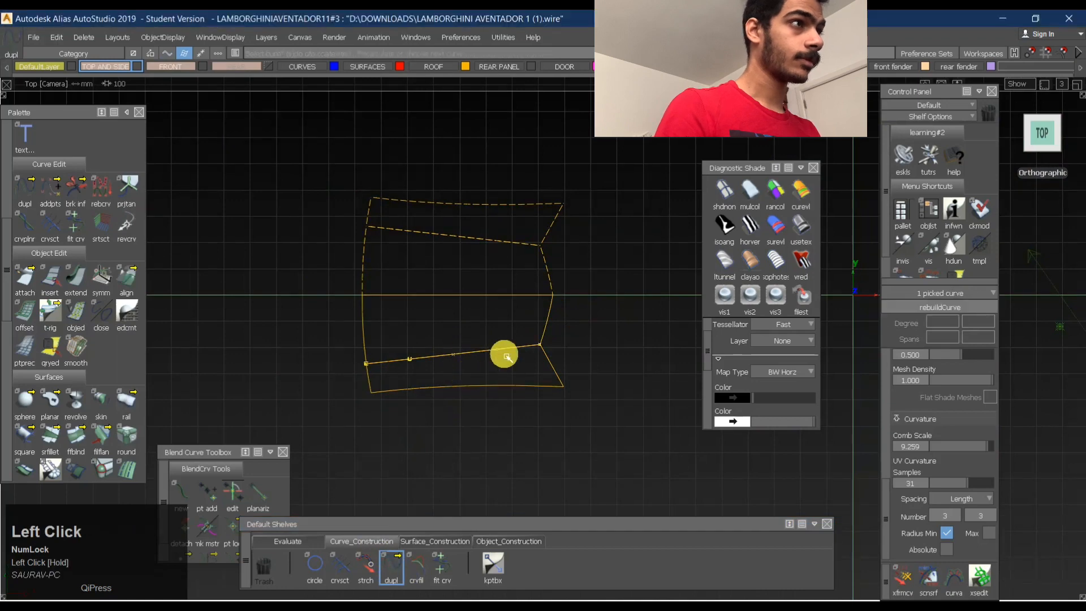
pyautogui.click(552, 324)
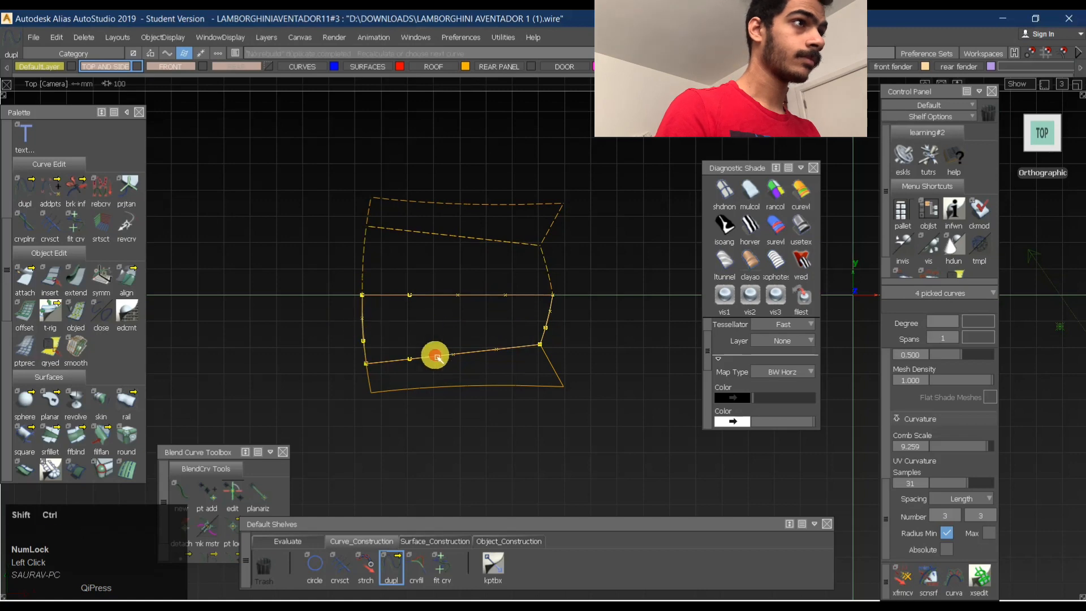
# - Set the degree of the four duplicated curves to 2
pyautogui.keyDown('ctrl'); pyautogui.keyDown('shift'); pyautogui.moveTo(340, 322); pyautogui.dragTo(502, 311); pyautogui.keyUp('shift'); pyautogui.keyUp('ctrl')
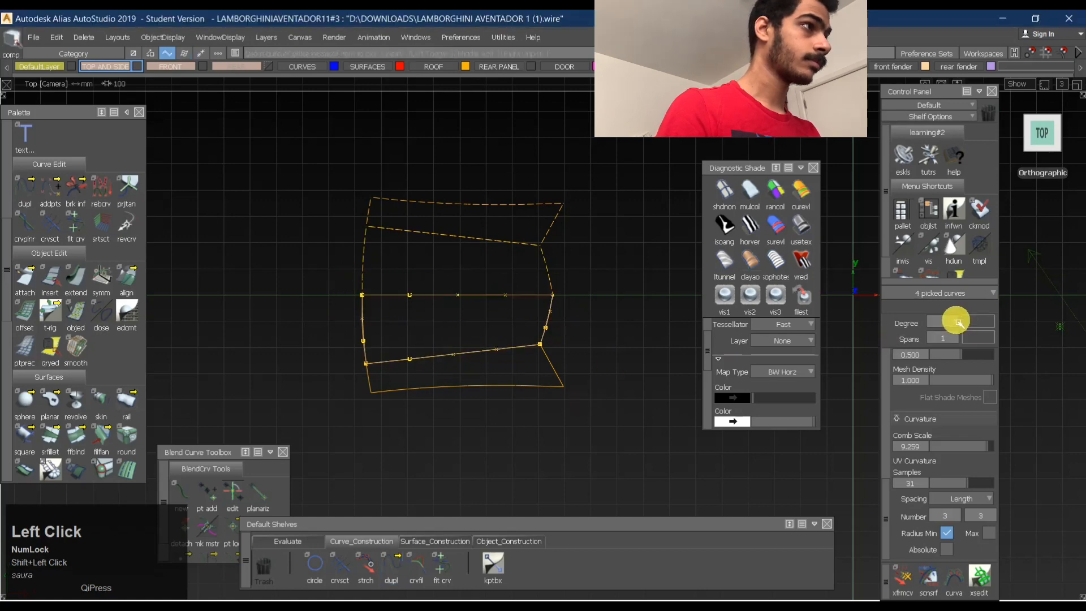
pyautogui.moveTo(959, 323); pyautogui.dragTo(950, 381)
pyautogui.press('space')
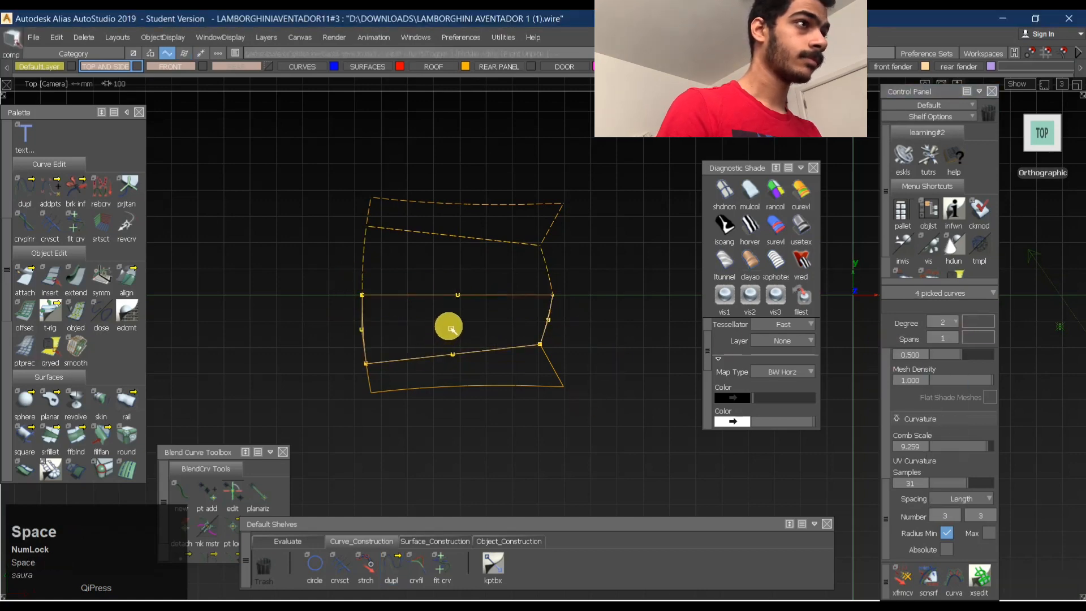
# - Pick the middle CVs of the two long curves and examine the curves' shape from the left side
pyautogui.keyDown('ctrl'); pyautogui.keyDown('shift'); pyautogui.moveTo(461, 312); pyautogui.dragTo(443, 318); pyautogui.keyUp('shift'); pyautogui.keyUp('ctrl')
pyautogui.keyDown('ctrl'); pyautogui.keyDown('shift'); pyautogui.moveTo(426, 354); pyautogui.dragTo(428, 421); pyautogui.keyUp('shift'); pyautogui.keyUp('ctrl')
pyautogui.keyDown('shift'); pyautogui.moveTo(392, 273); pyautogui.dragTo(530, 377); pyautogui.keyUp('shift')
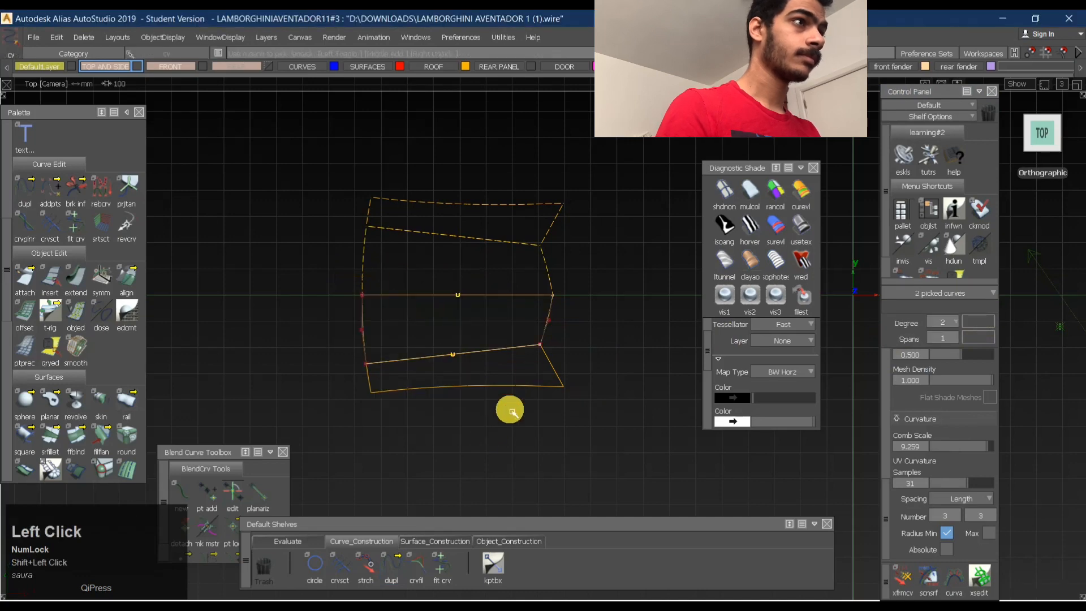
pyautogui.keyDown('alt'); pyautogui.keyDown('shift'); pyautogui.moveTo(491, 431); pyautogui.dragTo(474, 252); pyautogui.keyUp('shift'); pyautogui.keyUp('alt')
pyautogui.keyDown('alt'); pyautogui.keyDown('shift'); pyautogui.click(444, 320); pyautogui.keyUp('shift'); pyautogui.keyUp('alt')
pyautogui.keyDown('alt'); pyautogui.keyDown('shift'); pyautogui.moveTo(444, 320); pyautogui.dragTo(497, 273, button='right'); pyautogui.keyUp('shift'); pyautogui.keyUp('alt')
pyautogui.keyDown('alt'); pyautogui.keyDown('shift'); pyautogui.moveTo(498, 271); pyautogui.dragTo(434, 392); pyautogui.keyUp('shift'); pyautogui.keyUp('alt')
pyautogui.click(1041, 146)
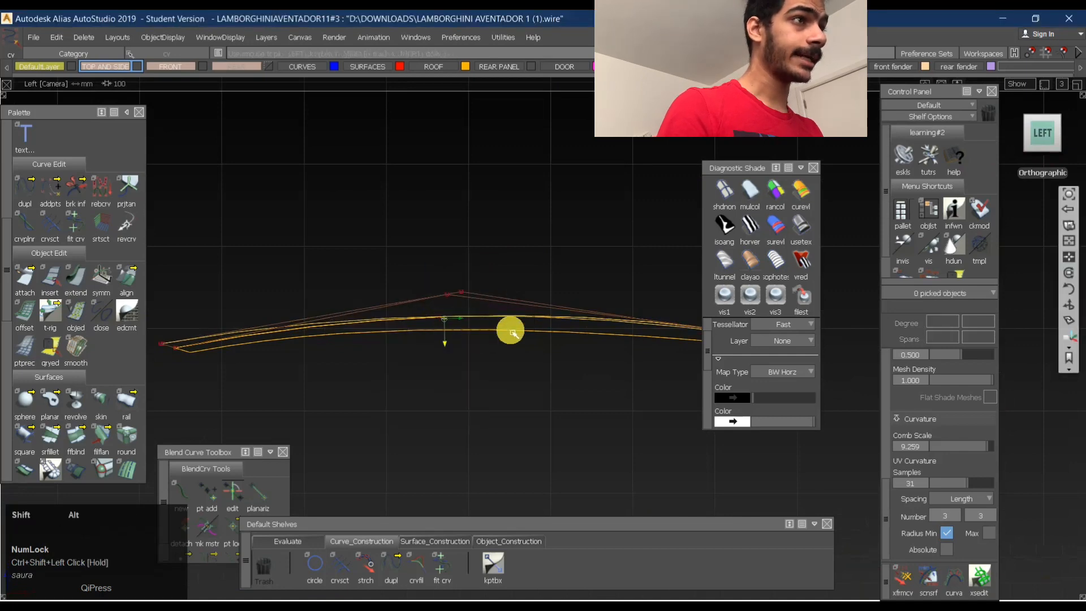
# - Assign the outer roof panel surface, square#53, to layer L15 and hide that layer
pyautogui.keyDown('alt'); pyautogui.keyDown('shift'); pyautogui.moveTo(539, 307); pyautogui.dragTo(483, 313, button='right'); pyautogui.keyUp('shift'); pyautogui.keyUp('alt')
pyautogui.keyDown('alt'); pyautogui.keyDown('shift'); pyautogui.moveTo(482, 313); pyautogui.dragTo(464, 335); pyautogui.keyUp('shift'); pyautogui.keyUp('alt')
pyautogui.click(498, 327)
pyautogui.keyDown('alt'); pyautogui.keyDown('shift'); pyautogui.moveTo(551, 339); pyautogui.dragTo(554, 339, button='right'); pyautogui.keyUp('shift'); pyautogui.keyUp('alt')
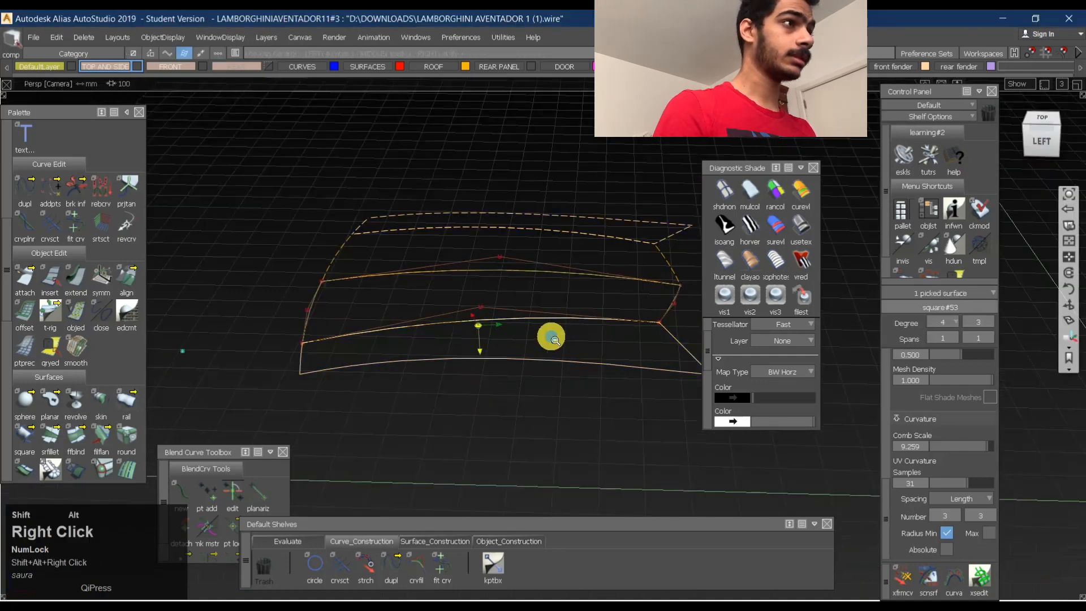
pyautogui.keyDown('alt'); pyautogui.keyDown('shift'); pyautogui.moveTo(554, 339); pyautogui.dragTo(575, 405); pyautogui.keyUp('shift'); pyautogui.keyUp('alt')
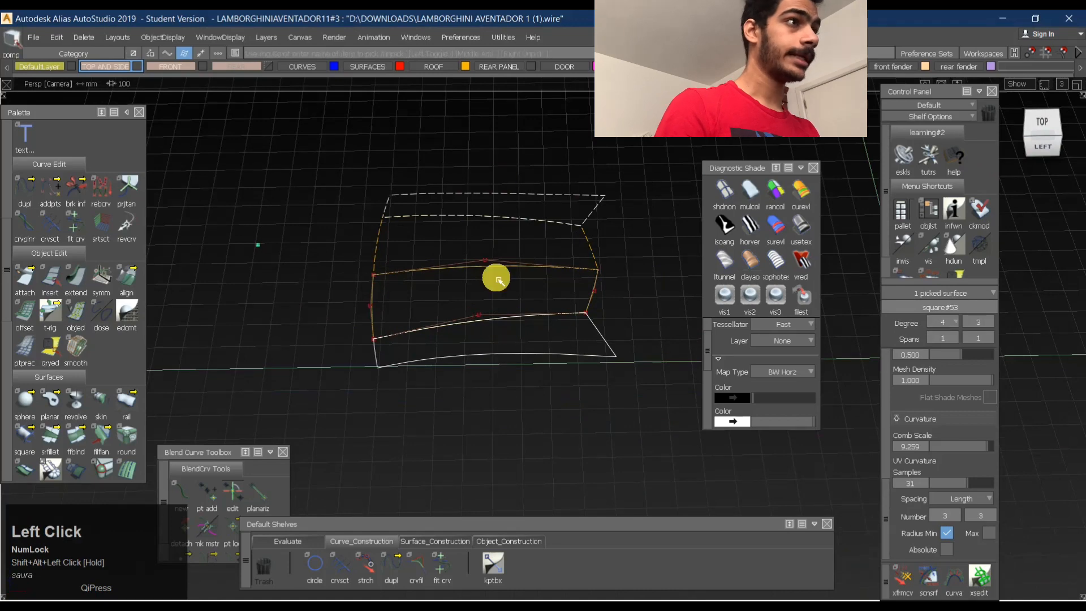
pyautogui.keyDown('ctrl'); pyautogui.keyDown('shift'); pyautogui.moveTo(543, 249); pyautogui.dragTo(705, 279, button='right'); pyautogui.keyUp('shift'); pyautogui.keyUp('ctrl')
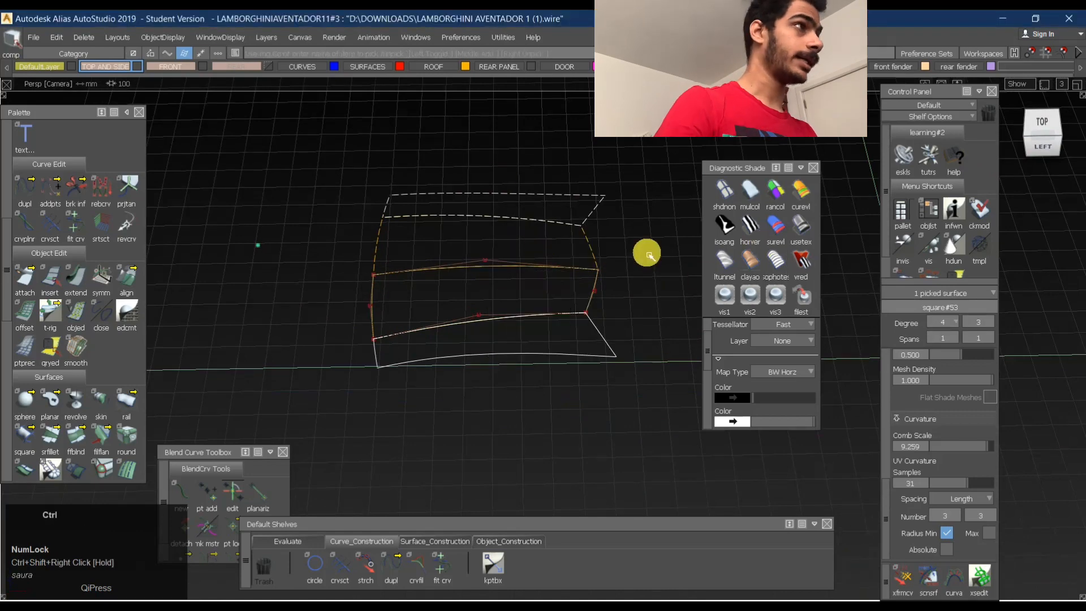
pyautogui.click(1020, 68)
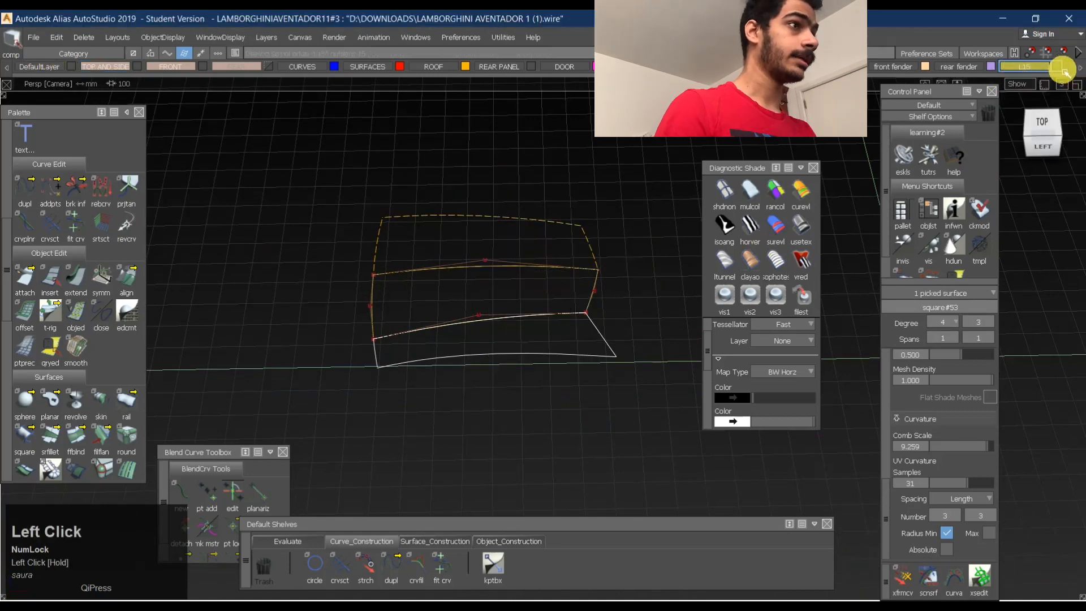
pyautogui.keyDown('ctrl'); pyautogui.keyDown('shift'); pyautogui.click(434, 273); pyautogui.keyUp('shift'); pyautogui.keyUp('ctrl')
pyautogui.click(1073, 134)
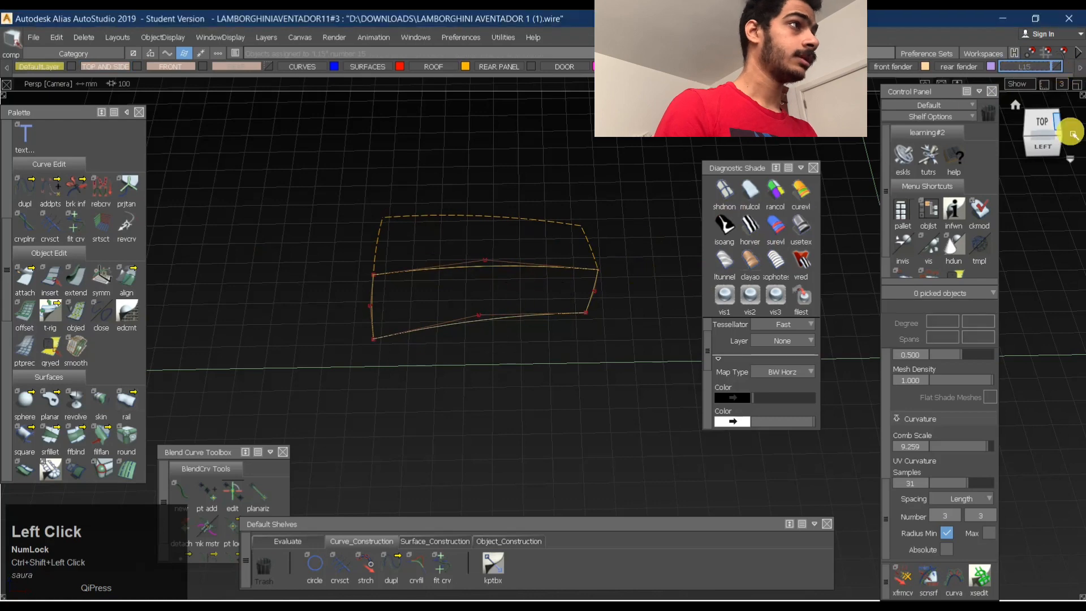
# - Pick the inner panel surface, square#52, in the left view and set Draw Precision to 1.000
pyautogui.click(1038, 146)
pyautogui.keyDown('alt'); pyautogui.keyDown('shift'); pyautogui.click(488, 326); pyautogui.keyUp('shift'); pyautogui.keyUp('alt')
pyautogui.keyDown('alt'); pyautogui.keyDown('shift'); pyautogui.moveTo(489, 327); pyautogui.dragTo(589, 324, button='right'); pyautogui.keyUp('shift'); pyautogui.keyUp('alt')
pyautogui.keyDown('ctrl'); pyautogui.keyDown('shift'); pyautogui.moveTo(411, 352); pyautogui.dragTo(421, 293); pyautogui.keyUp('shift'); pyautogui.keyUp('ctrl')
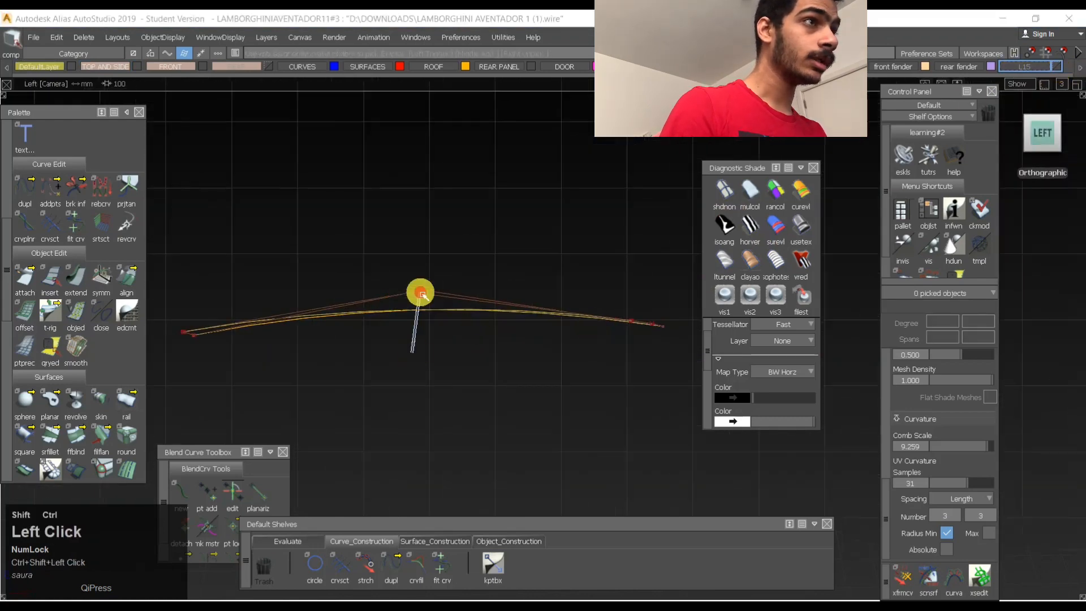
pyautogui.click(335, 330)
pyautogui.keyDown('alt'); pyautogui.keyDown('shift'); pyautogui.moveTo(465, 304); pyautogui.dragTo(531, 298, button='right'); pyautogui.keyUp('shift'); pyautogui.keyUp('alt')
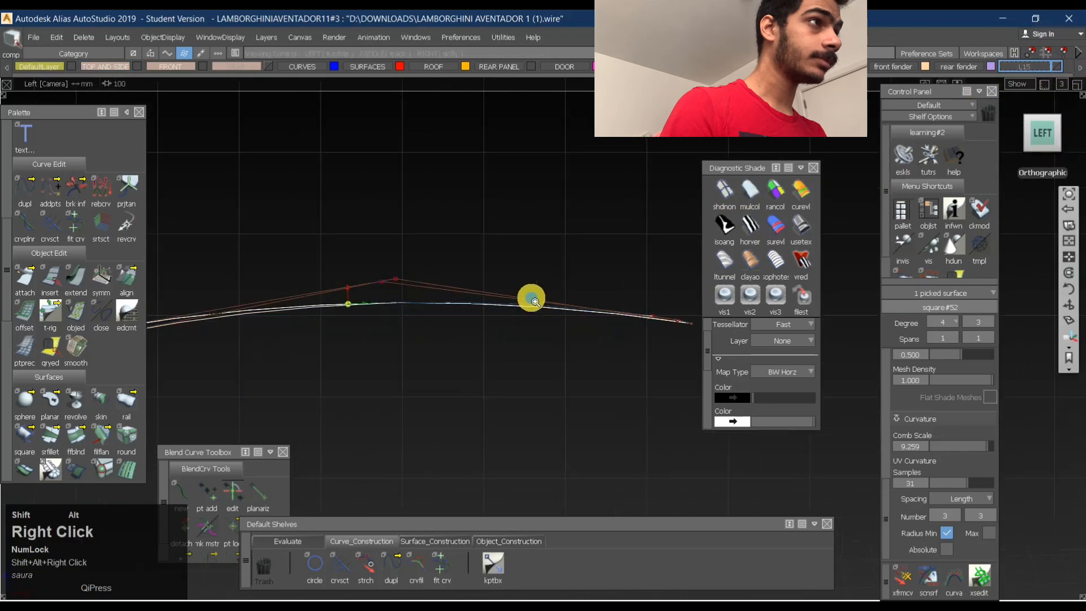
pyautogui.moveTo(528, 297)
pyautogui.keyDown('alt'); pyautogui.keyDown('shift'); pyautogui.mouseDown(button='middle')
pyautogui.moveTo(485, 293)
pyautogui.moveTo(582, 264)
pyautogui.moveTo(637, 262)
pyautogui.mouseUp(button='middle'); pyautogui.keyUp('shift'); pyautogui.keyUp('alt')
pyautogui.keyDown('alt'); pyautogui.keyDown('shift'); pyautogui.moveTo(537, 260); pyautogui.dragTo(551, 258, button='middle'); pyautogui.keyUp('shift'); pyautogui.keyUp('alt')
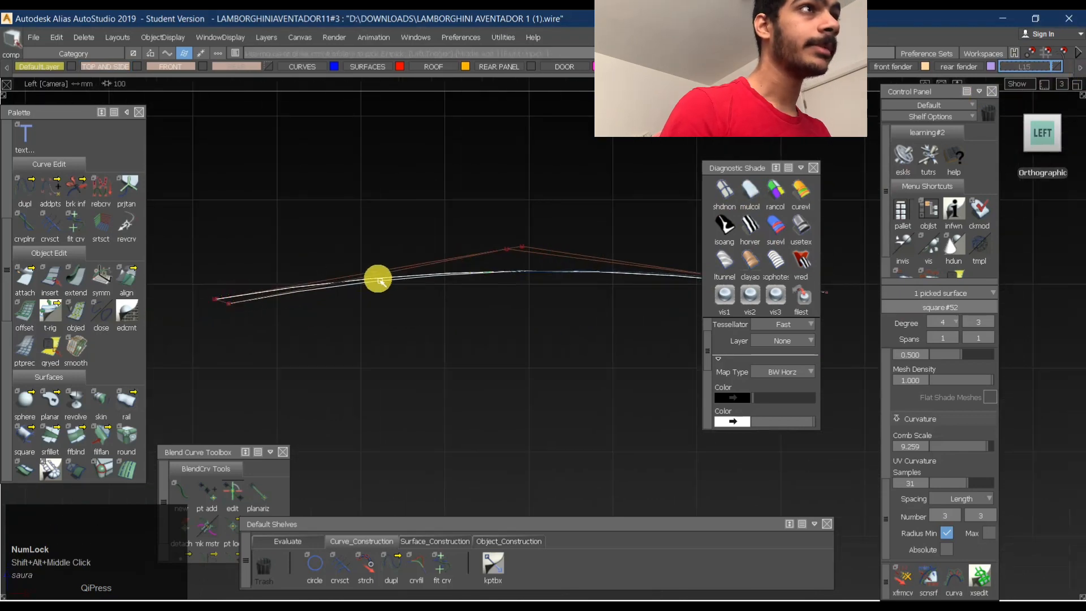
pyautogui.moveTo(160, 37)
pyautogui.mouseDown()
pyautogui.moveTo(170, 152)
pyautogui.moveTo(207, 181)
pyautogui.moveTo(258, 193)
pyautogui.moveTo(257, 173)
pyautogui.mouseUp()
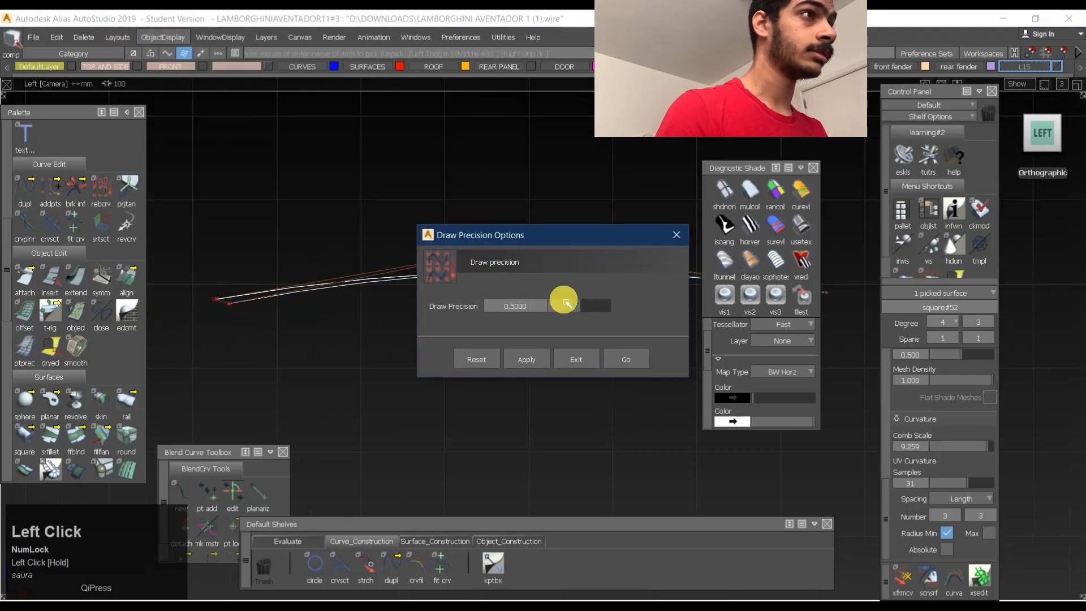
pyautogui.click(626, 359)
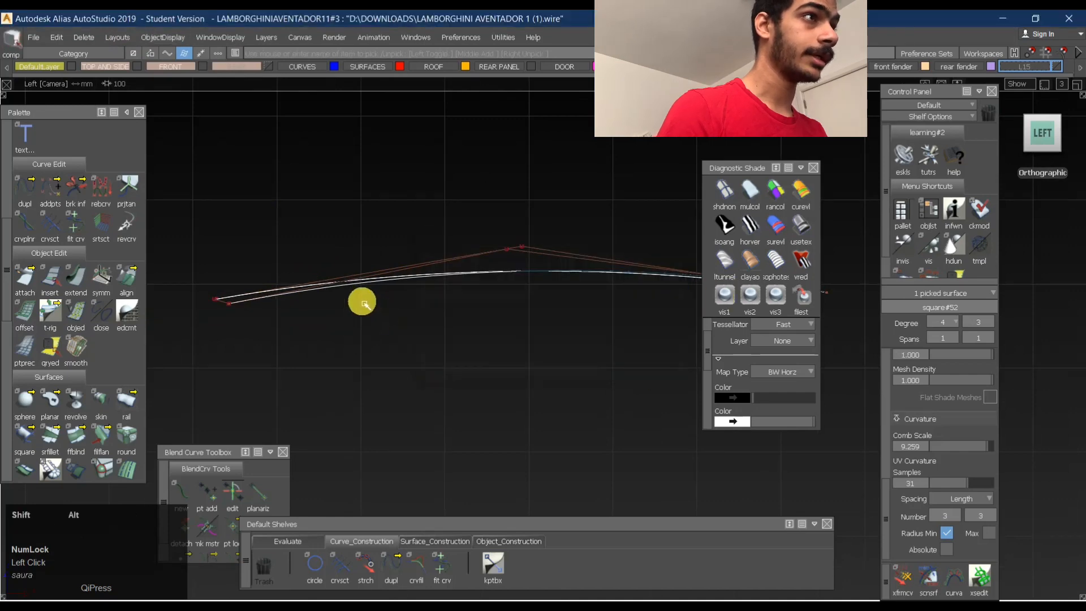
# - Compare the curves with the panel surface from the side, then display the surface's CVs and pick it in perspective
pyautogui.keyDown('alt'); pyautogui.keyDown('shift'); pyautogui.moveTo(364, 286); pyautogui.dragTo(530, 289, button='right'); pyautogui.keyUp('shift'); pyautogui.keyUp('alt')
pyautogui.keyDown('alt'); pyautogui.keyDown('shift'); pyautogui.moveTo(530, 290); pyautogui.dragTo(326, 253, button='middle'); pyautogui.keyUp('shift'); pyautogui.keyUp('alt')
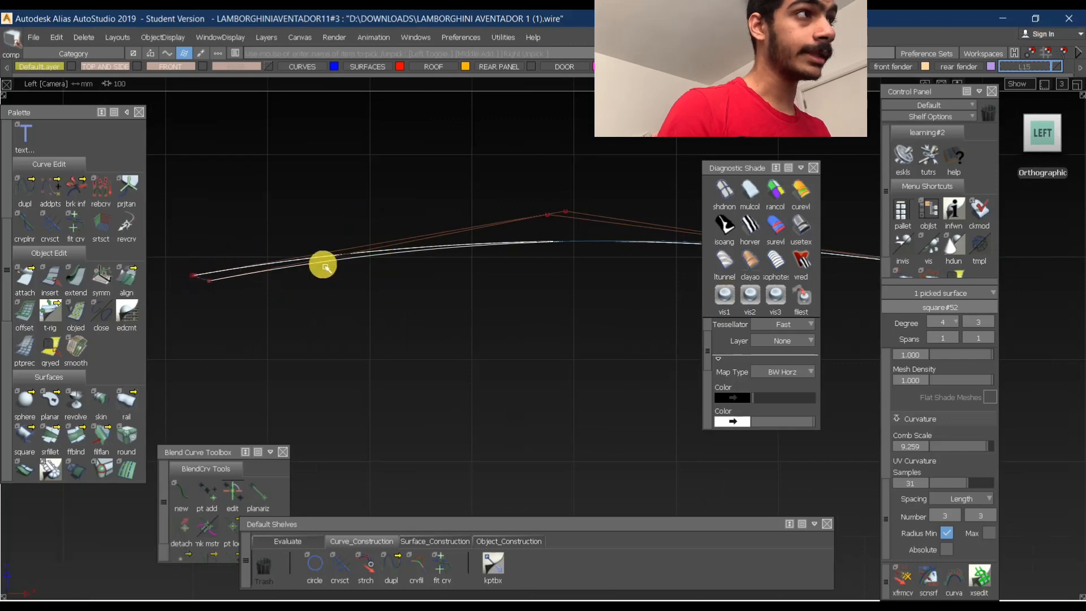
pyautogui.keyDown('alt'); pyautogui.keyDown('shift'); pyautogui.moveTo(573, 242); pyautogui.dragTo(545, 233, button='middle'); pyautogui.keyUp('shift'); pyautogui.keyUp('alt')
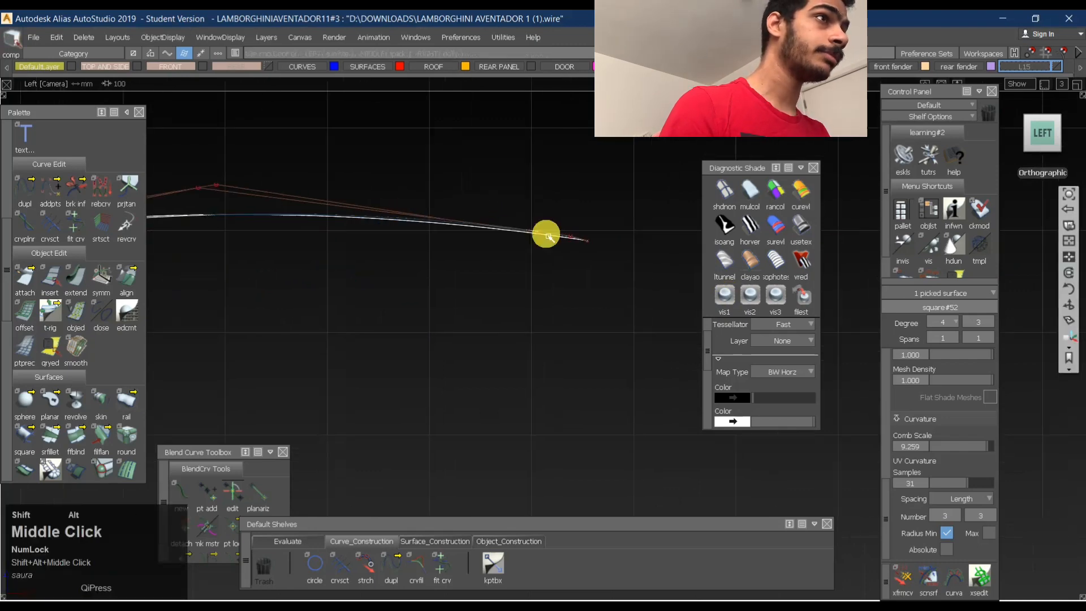
pyautogui.keyDown('alt'); pyautogui.keyDown('shift'); pyautogui.moveTo(234, 249); pyautogui.dragTo(408, 252, button='middle'); pyautogui.keyUp('shift'); pyautogui.keyUp('alt')
pyautogui.click(320, 213)
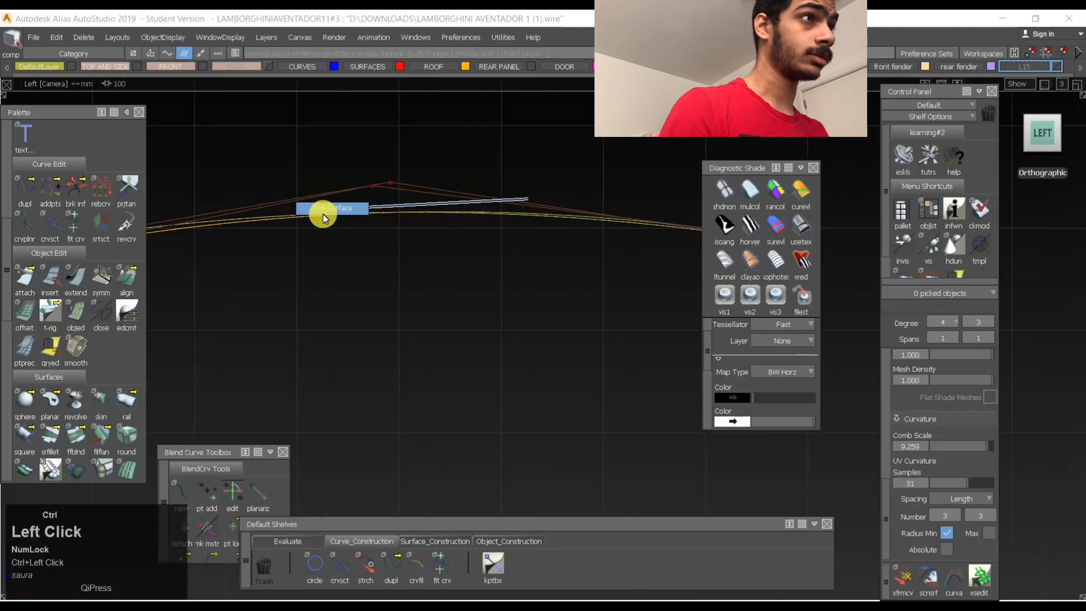
pyautogui.keyDown('ctrl'); pyautogui.keyDown('shift'); pyautogui.moveTo(400, 212); pyautogui.dragTo(377, 229, button='right'); pyautogui.keyUp('shift'); pyautogui.keyUp('ctrl')
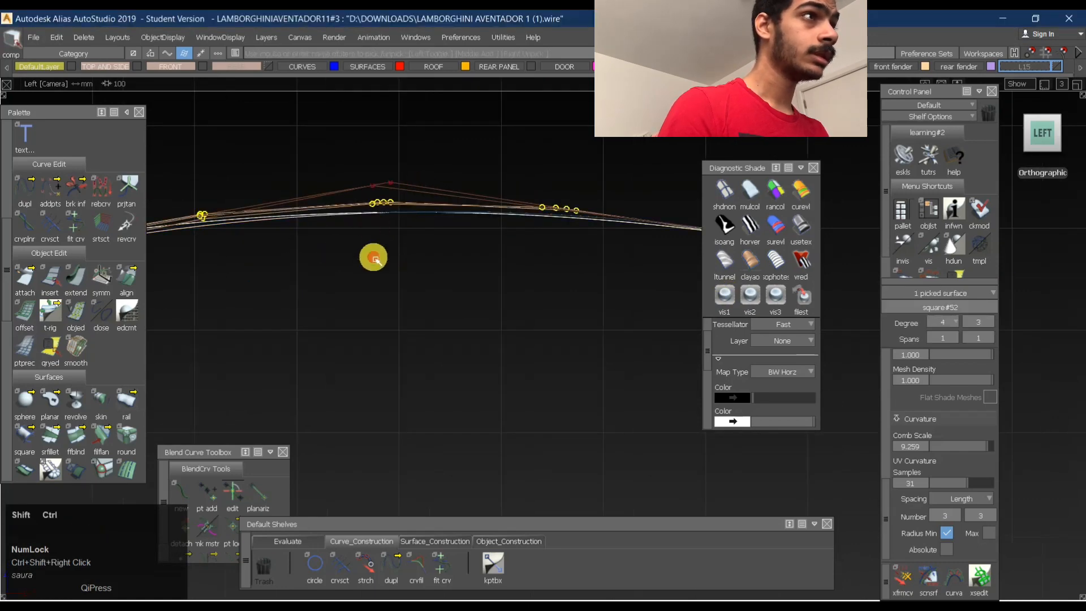
pyautogui.keyDown('ctrl'); pyautogui.keyDown('shift'); pyautogui.moveTo(375, 259); pyautogui.dragTo(468, 224); pyautogui.keyUp('shift'); pyautogui.keyUp('ctrl')
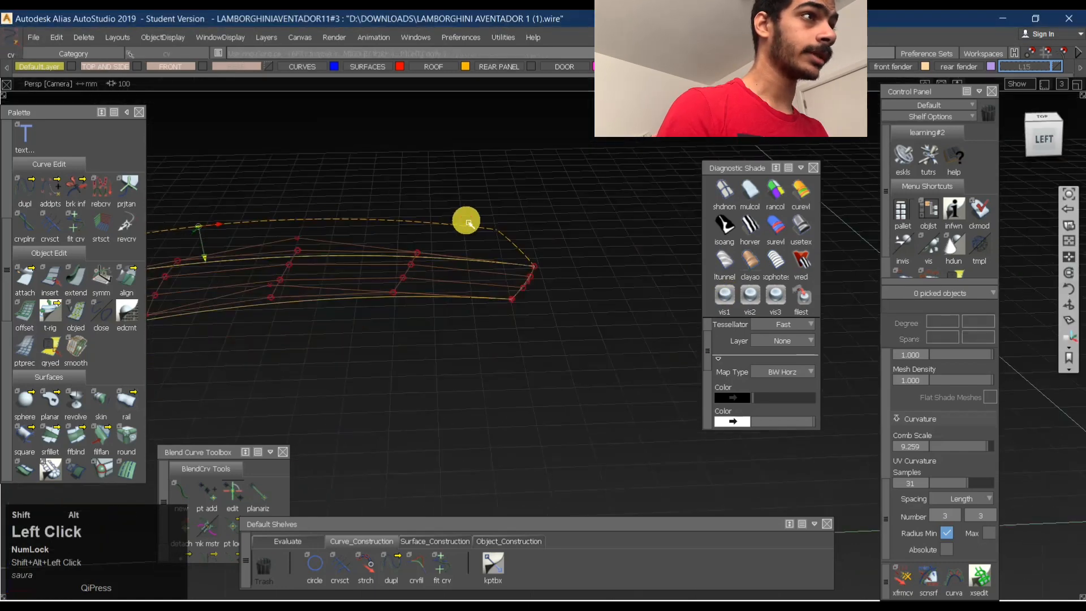
pyautogui.keyDown('alt'); pyautogui.keyDown('shift'); pyautogui.moveTo(447, 222); pyautogui.dragTo(490, 257, button='middle'); pyautogui.keyUp('shift'); pyautogui.keyUp('alt')
pyautogui.keyDown('alt'); pyautogui.keyDown('shift'); pyautogui.moveTo(490, 256); pyautogui.dragTo(770, 349); pyautogui.keyUp('shift'); pyautogui.keyUp('alt')
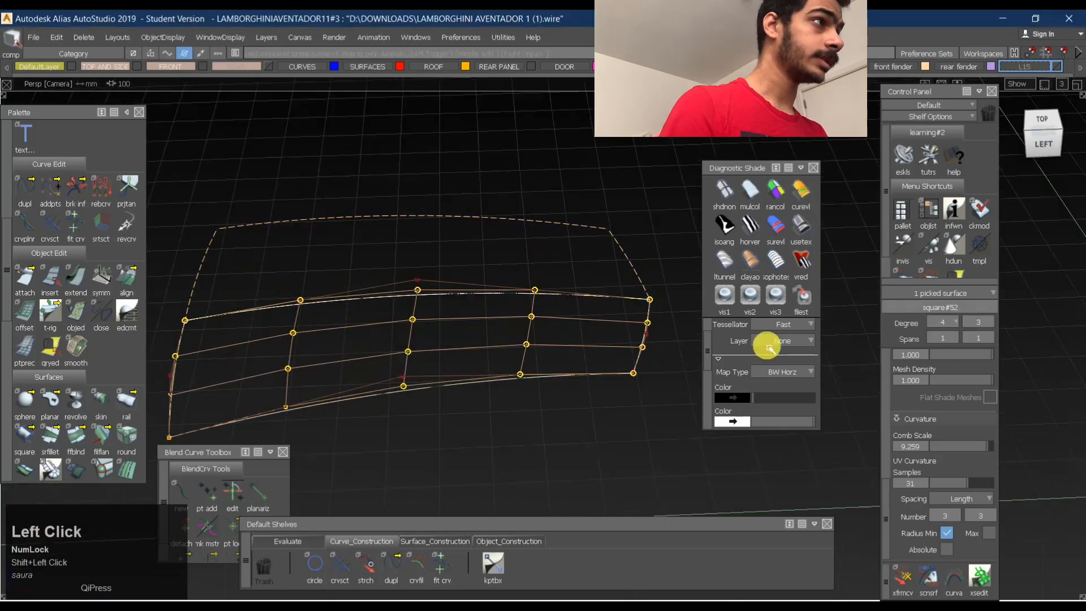
# - Reduce the inner panel surface to degree 2 in both directions
pyautogui.click(955, 323)
pyautogui.click(951, 378)
pyautogui.click(979, 322)
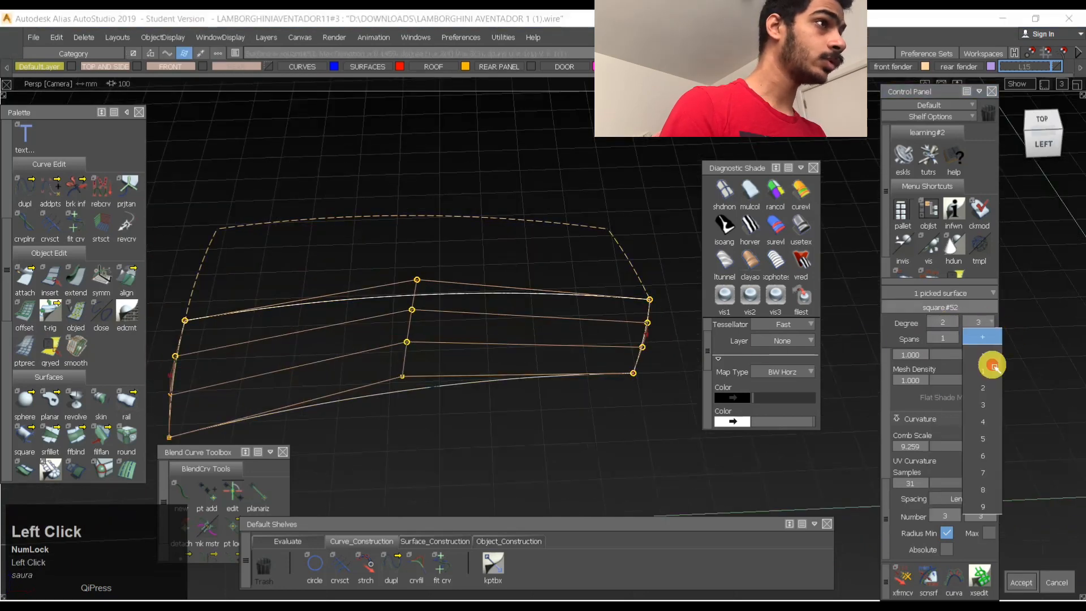
pyautogui.click(989, 363)
pyautogui.press('space')
# - Try to lower the middle CV of the panel's outer long edge vertically in the left view
pyautogui.keyDown('ctrl'); pyautogui.keyDown('shift'); pyautogui.moveTo(415, 388); pyautogui.dragTo(408, 331); pyautogui.keyUp('shift'); pyautogui.keyUp('ctrl')
pyautogui.keyDown('ctrl'); pyautogui.keyDown('shift'); pyautogui.moveTo(383, 378); pyautogui.dragTo(415, 397); pyautogui.keyUp('shift'); pyautogui.keyUp('ctrl')
pyautogui.click(1044, 144)
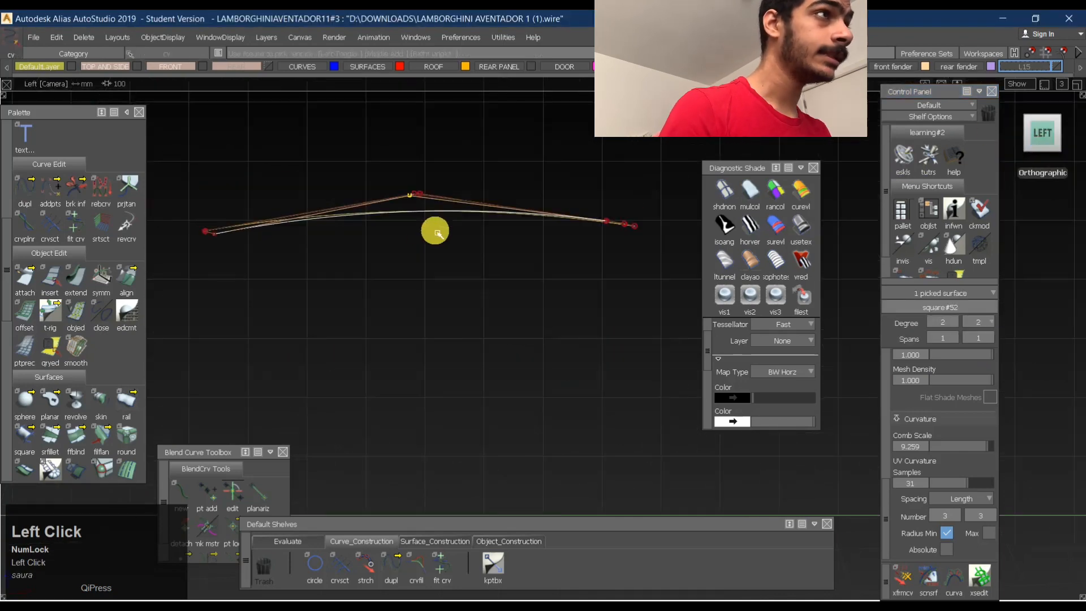
pyautogui.keyDown('ctrl'); pyautogui.keyDown('shift'); pyautogui.moveTo(449, 287); pyautogui.dragTo(475, 303, button='middle'); pyautogui.keyUp('shift'); pyautogui.keyUp('ctrl')
pyautogui.moveTo(490, 330); pyautogui.dragTo(492, 338, button='right')
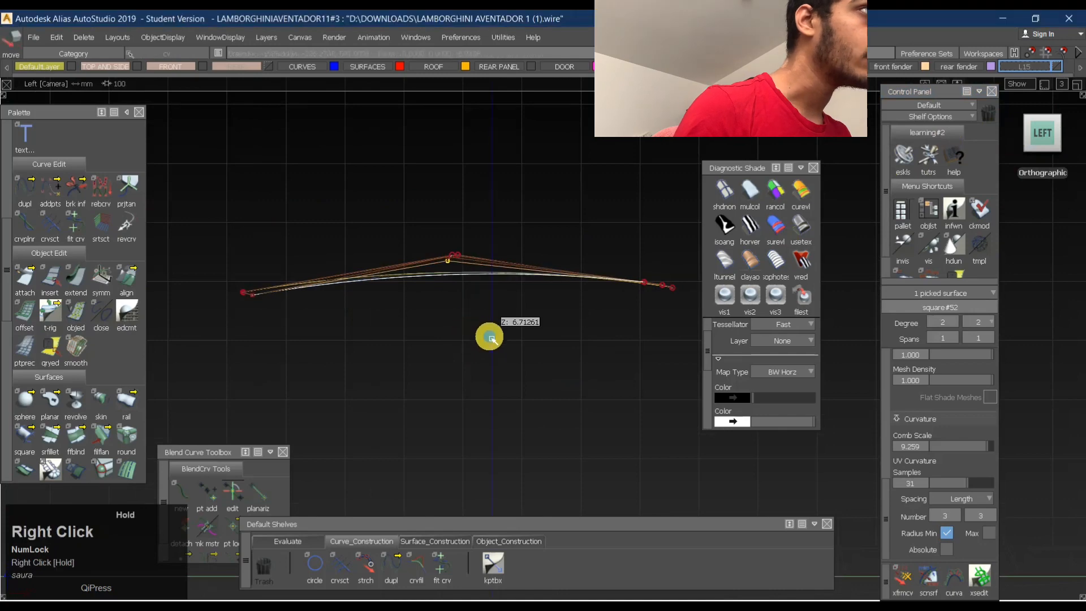
pyautogui.hotkey('ctrl', 'z')
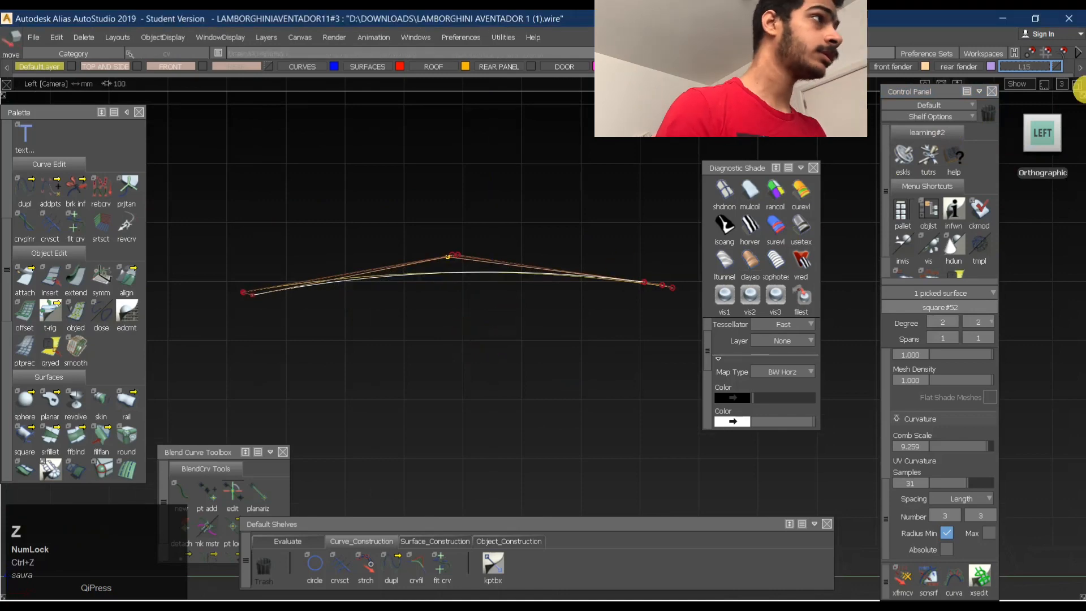
# - Show the panel from the top with banded diagnostic shading using the Multiple map type
pyautogui.click(1043, 111)
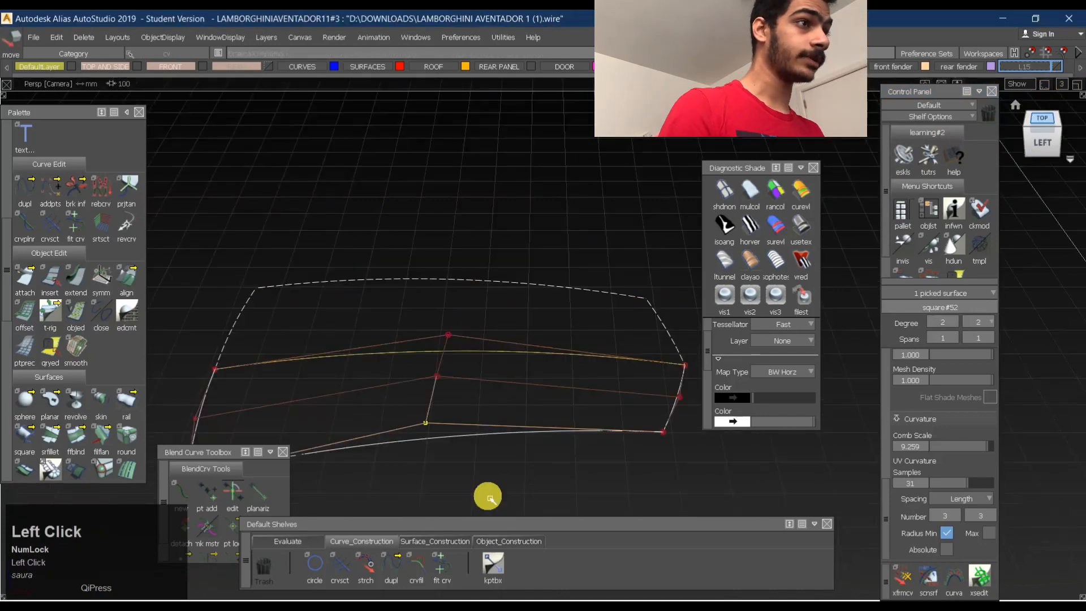
pyautogui.click(289, 542)
pyautogui.moveTo(460, 349)
pyautogui.keyDown('alt'); pyautogui.keyDown('shift'); pyautogui.mouseDown(button='middle')
pyautogui.moveTo(461, 199)
pyautogui.moveTo(524, 182)
pyautogui.moveTo(487, 204)
pyautogui.mouseUp(button='middle'); pyautogui.keyUp('shift'); pyautogui.keyUp('alt')
pyautogui.keyDown('ctrl'); pyautogui.keyDown('shift'); pyautogui.moveTo(448, 364); pyautogui.dragTo(453, 328); pyautogui.keyUp('shift'); pyautogui.keyUp('ctrl')
pyautogui.click(786, 232)
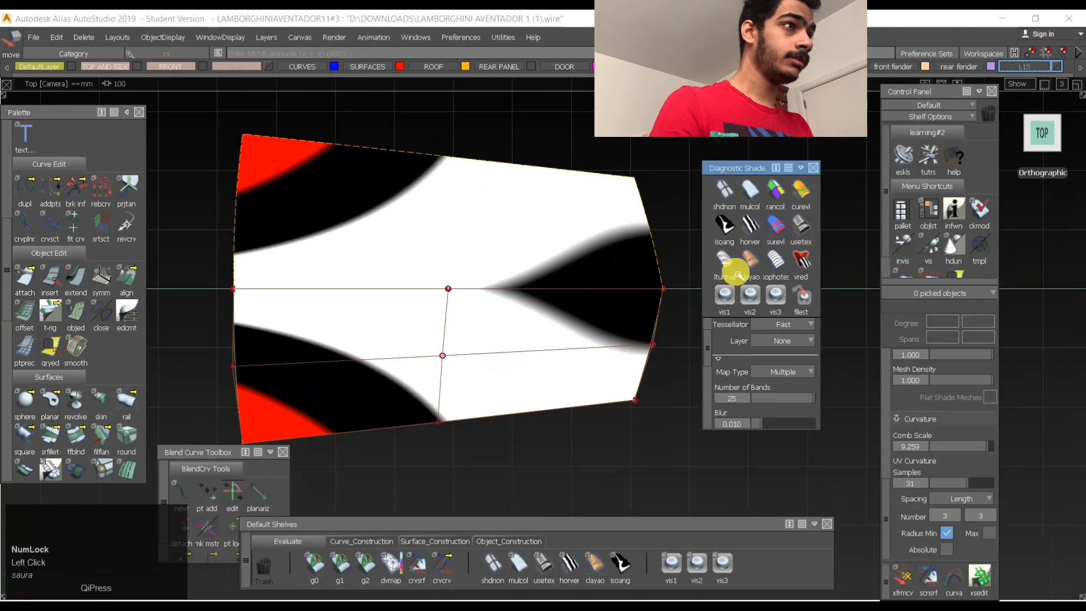
# - Pick the middle CV of the panel's outer long edge and lower it slightly along Z in the left view
pyautogui.keyDown('ctrl'); pyautogui.keyDown('shift'); pyautogui.moveTo(418, 336); pyautogui.dragTo(436, 208); pyautogui.keyUp('shift'); pyautogui.keyUp('ctrl')
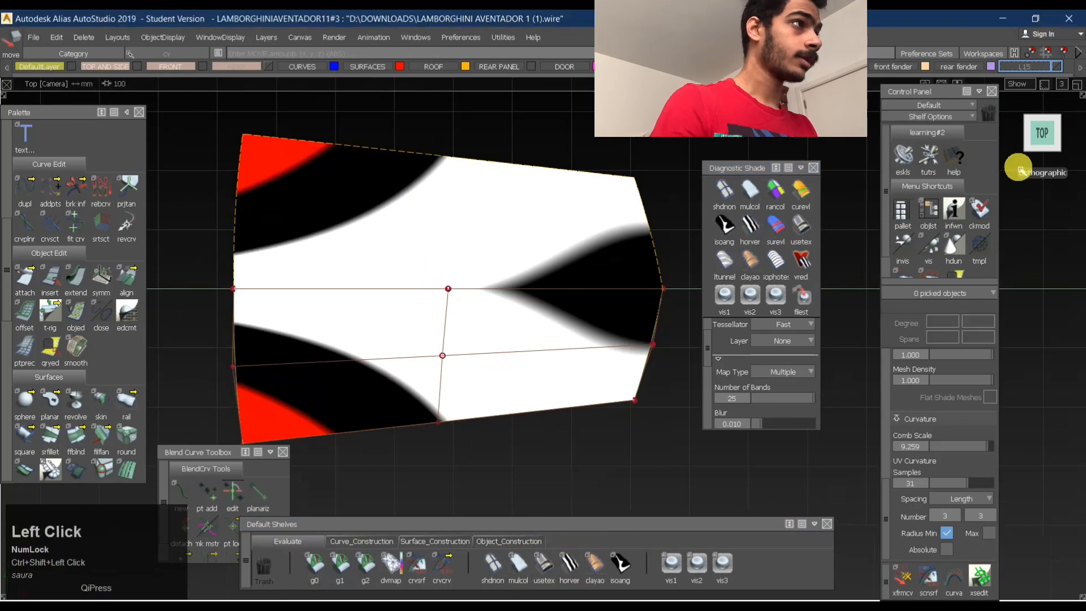
pyautogui.click(1047, 160)
pyautogui.keyDown('alt'); pyautogui.keyDown('shift'); pyautogui.moveTo(442, 111); pyautogui.dragTo(478, 211, button='middle'); pyautogui.keyUp('shift'); pyautogui.keyUp('alt')
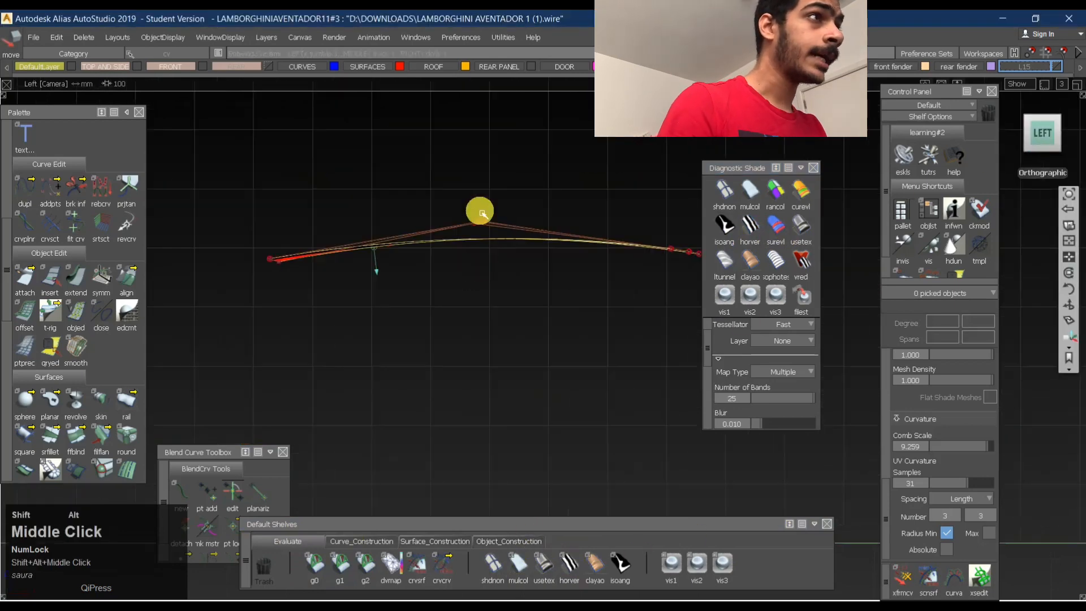
pyautogui.moveTo(463, 229)
pyautogui.keyDown('alt'); pyautogui.keyDown('shift'); pyautogui.mouseDown()
pyautogui.moveTo(534, 232)
pyautogui.moveTo(475, 164)
pyautogui.moveTo(448, 173)
pyautogui.moveTo(451, 146)
pyautogui.moveTo(499, 206)
pyautogui.moveTo(502, 257)
pyautogui.moveTo(384, 223)
pyautogui.moveTo(417, 250)
pyautogui.mouseUp(); pyautogui.keyUp('shift'); pyautogui.keyUp('alt')
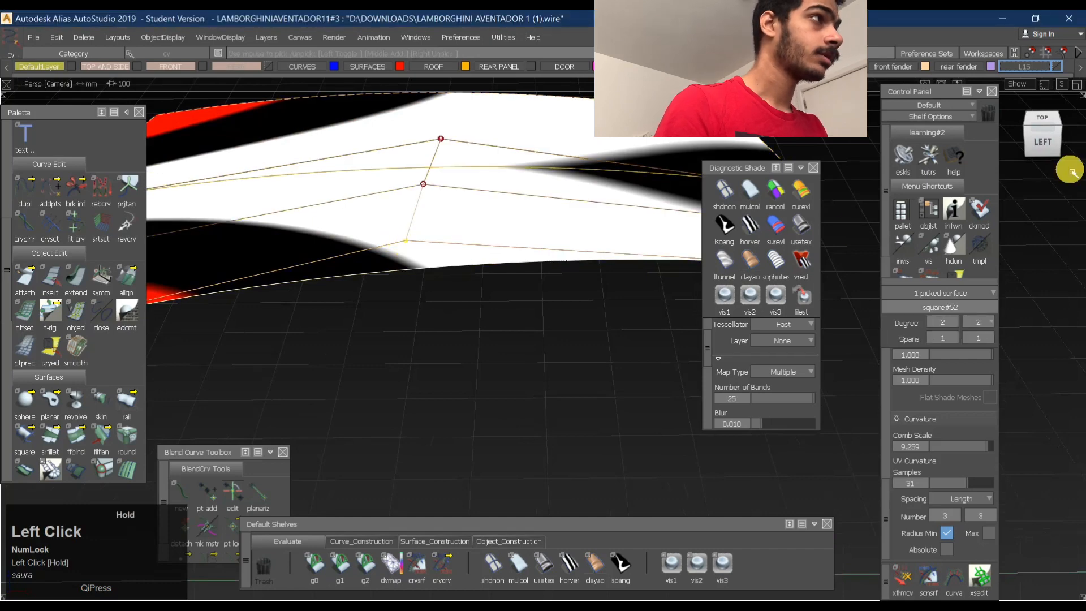
pyautogui.click(1043, 144)
pyautogui.keyDown('alt'); pyautogui.keyDown('shift'); pyautogui.moveTo(377, 214); pyautogui.dragTo(528, 270, button='middle'); pyautogui.keyUp('shift'); pyautogui.keyUp('alt')
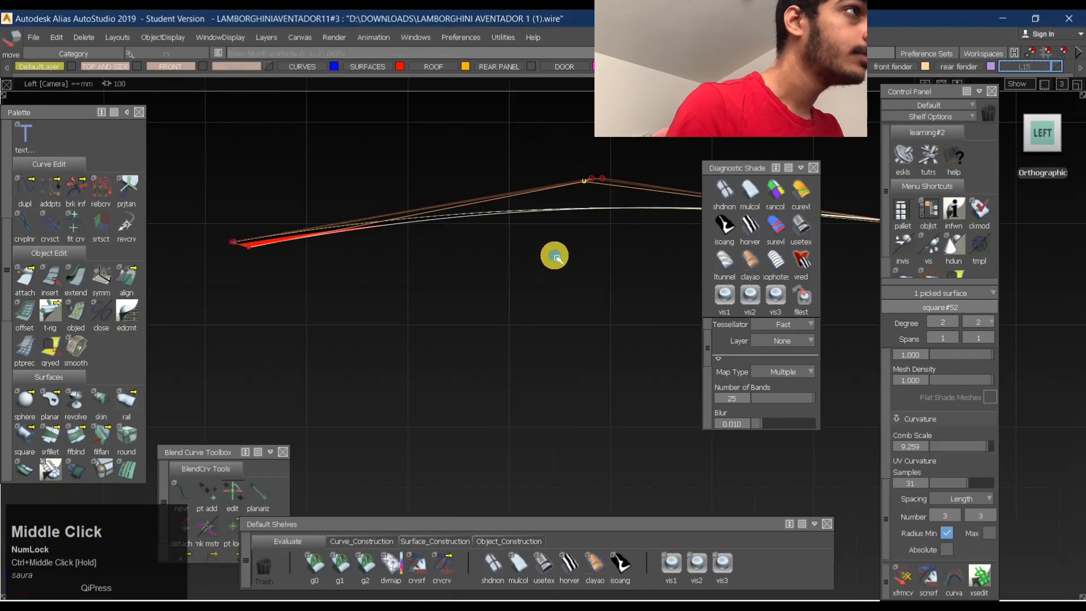
pyautogui.moveTo(557, 257); pyautogui.dragTo(554, 266, button='right')
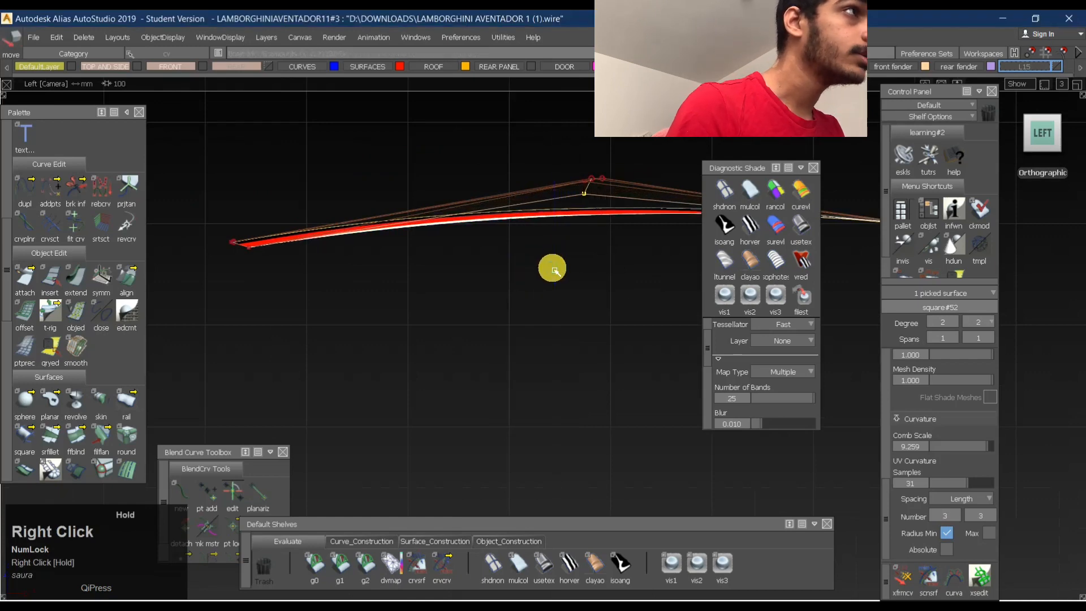
pyautogui.keyDown('alt'); pyautogui.keyDown('shift'); pyautogui.moveTo(590, 248); pyautogui.dragTo(388, 251, button='middle'); pyautogui.keyUp('shift'); pyautogui.keyUp('alt')
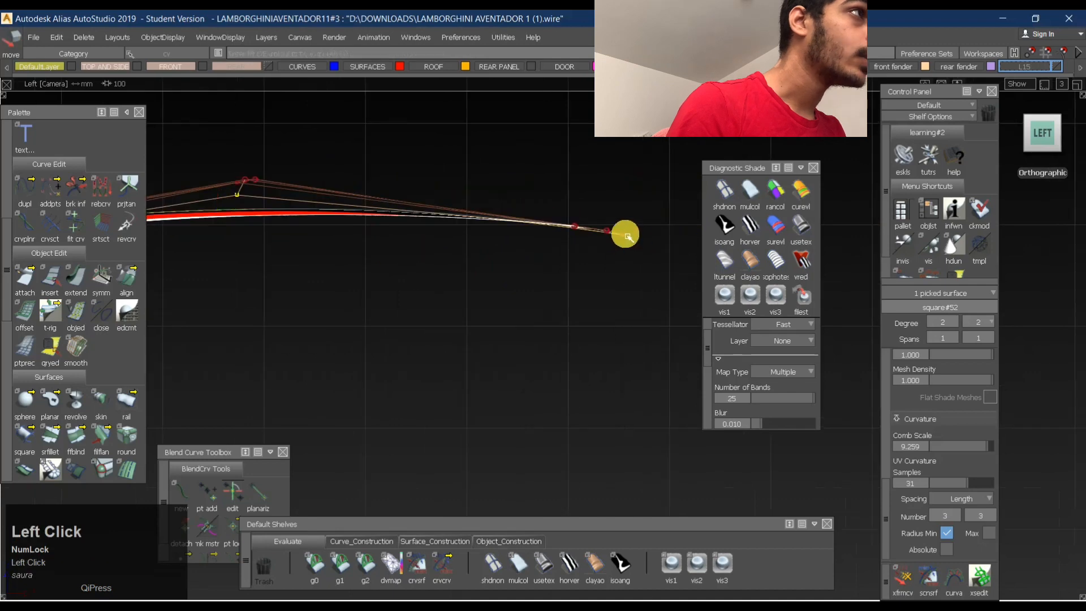
pyautogui.moveTo(628, 236); pyautogui.dragTo(636, 277)
pyautogui.keyDown('alt'); pyautogui.keyDown('shift'); pyautogui.moveTo(562, 269); pyautogui.dragTo(569, 269, button='middle'); pyautogui.keyUp('shift'); pyautogui.keyUp('alt')
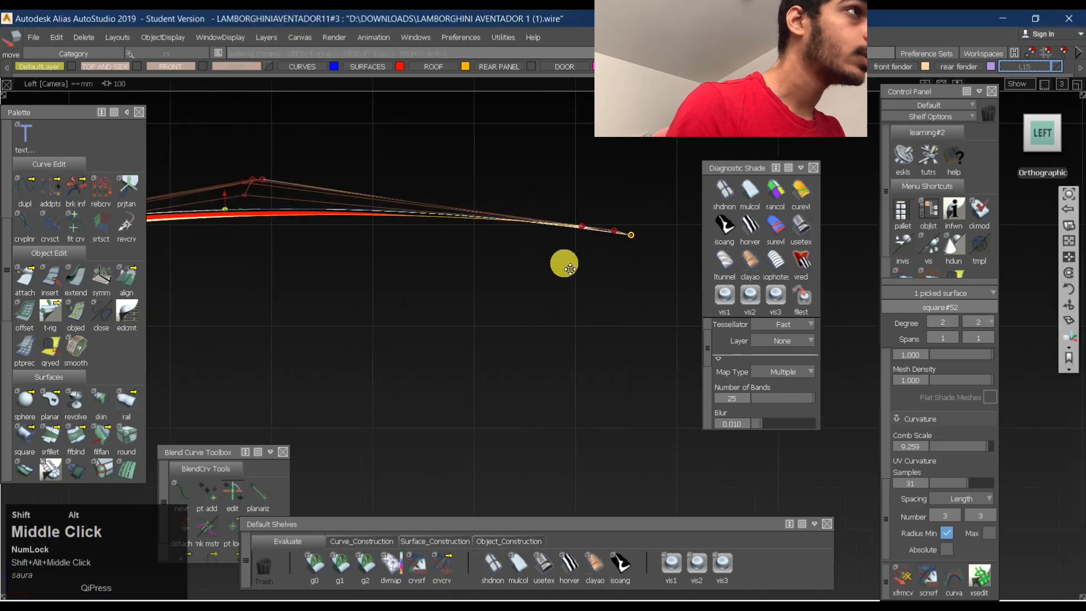
pyautogui.keyDown('alt'); pyautogui.keyDown('shift'); pyautogui.moveTo(569, 269); pyautogui.dragTo(589, 245, button='right'); pyautogui.keyUp('shift'); pyautogui.keyUp('alt')
pyautogui.keyDown('alt'); pyautogui.keyDown('shift'); pyautogui.moveTo(589, 245); pyautogui.dragTo(521, 288); pyautogui.keyUp('shift'); pyautogui.keyUp('alt')
pyautogui.hotkey('ctrl', 'z')
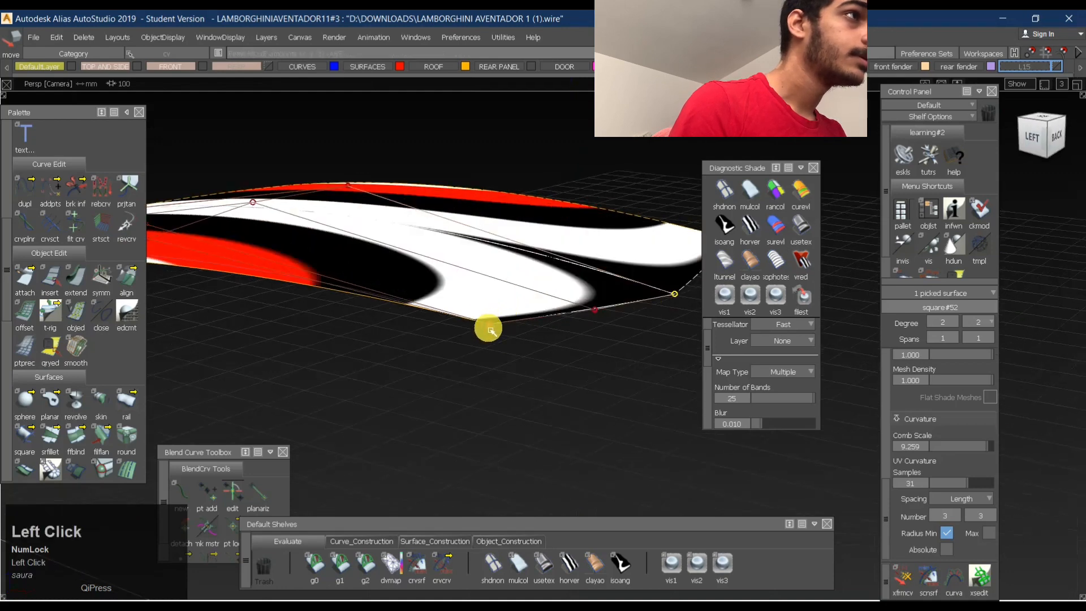
# - Pick the narrow end's outer corner CV, square#52.u2v0, and lower it slightly along Z in the left view
pyautogui.click(490, 329)
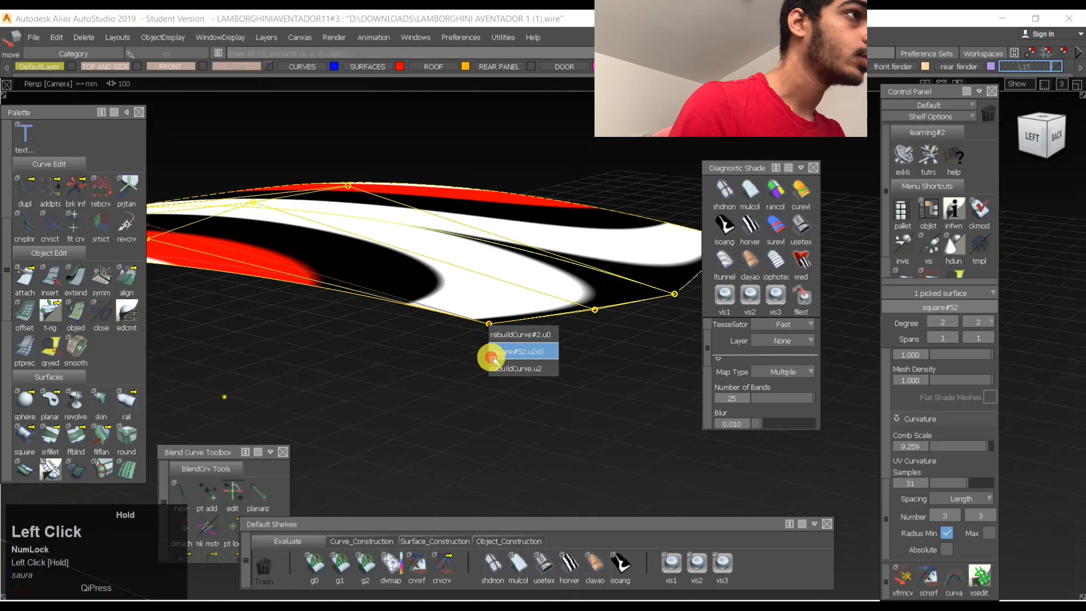
pyautogui.click(491, 354)
pyautogui.click(1030, 144)
pyautogui.keyDown('alt'); pyautogui.keyDown('shift'); pyautogui.moveTo(423, 262); pyautogui.dragTo(282, 260, button='middle'); pyautogui.keyUp('shift'); pyautogui.keyUp('alt')
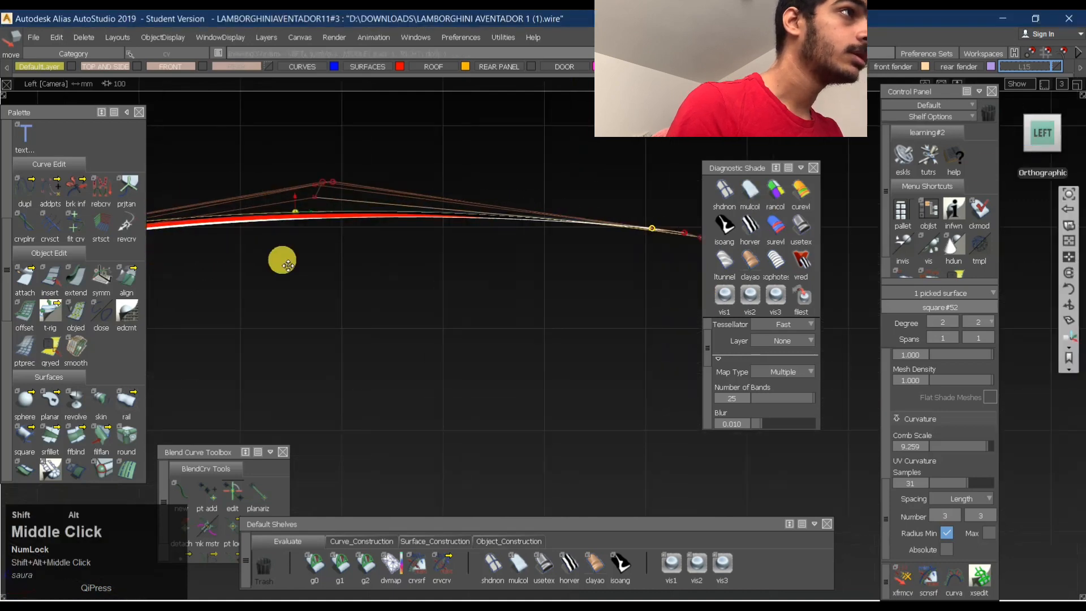
pyautogui.keyDown('ctrl'); pyautogui.keyDown('shift'); pyautogui.moveTo(406, 309); pyautogui.dragTo(406, 268, button='middle'); pyautogui.keyUp('shift'); pyautogui.keyUp('ctrl')
pyautogui.moveTo(436, 268); pyautogui.dragTo(438, 268, button='right')
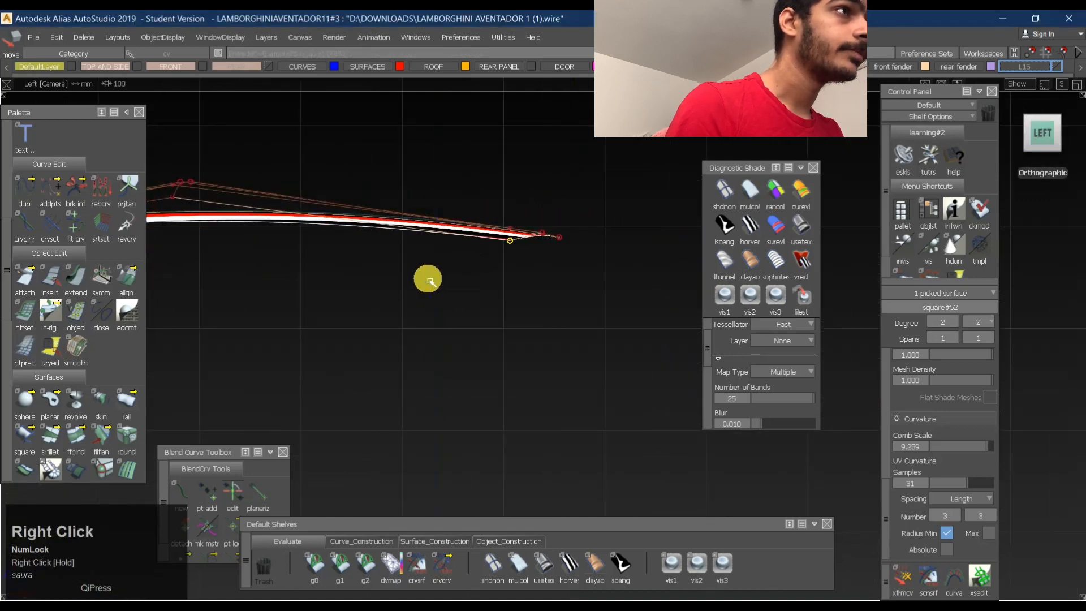
pyautogui.keyDown('alt'); pyautogui.keyDown('shift'); pyautogui.moveTo(427, 279); pyautogui.dragTo(544, 323, button='middle'); pyautogui.keyUp('shift'); pyautogui.keyUp('alt')
pyautogui.keyDown('shift'); pyautogui.moveTo(607, 349); pyautogui.dragTo(606, 345, button='right'); pyautogui.keyUp('shift')
# - Pick the wide end's outer corner CV, square#52.u0v0, and adjust its height slightly along Z in the left view
pyautogui.keyDown('alt'); pyautogui.keyDown('shift'); pyautogui.moveTo(446, 318); pyautogui.dragTo(486, 321, button='middle'); pyautogui.keyUp('shift'); pyautogui.keyUp('alt')
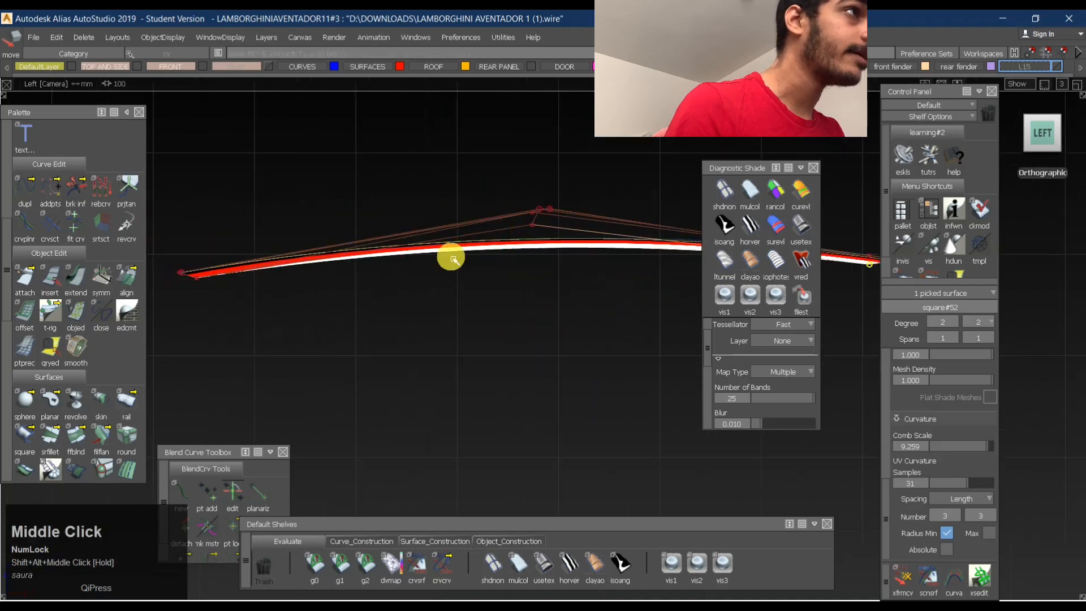
pyautogui.keyDown('alt'); pyautogui.keyDown('shift'); pyautogui.moveTo(453, 259); pyautogui.dragTo(249, 233, button='middle'); pyautogui.keyUp('shift'); pyautogui.keyUp('alt')
pyautogui.keyDown('alt'); pyautogui.keyDown('shift'); pyautogui.moveTo(376, 236); pyautogui.dragTo(604, 233, button='middle'); pyautogui.keyUp('shift'); pyautogui.keyUp('alt')
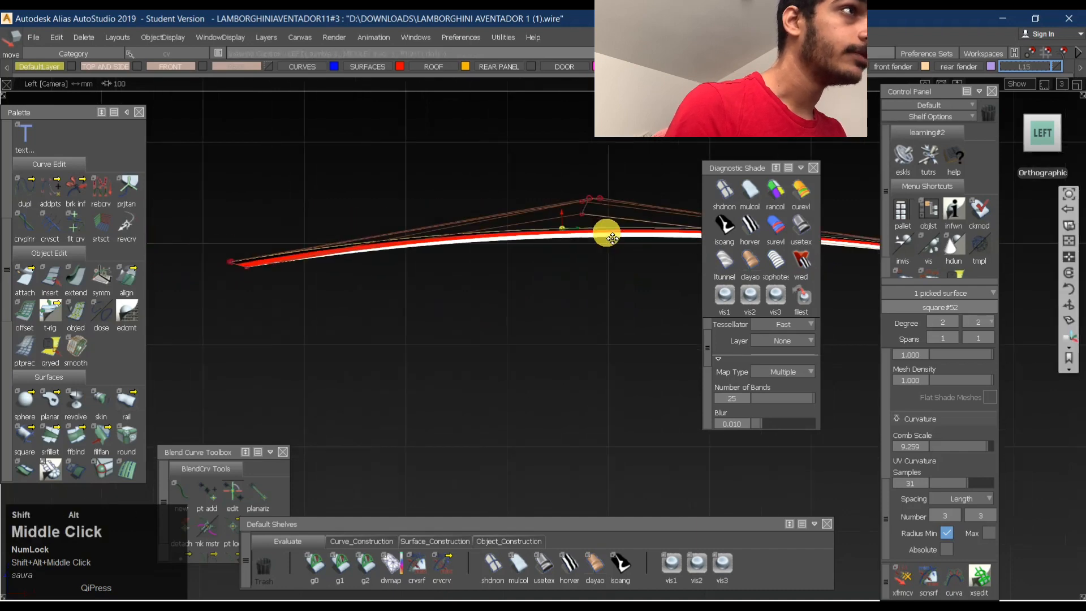
pyautogui.click(262, 267)
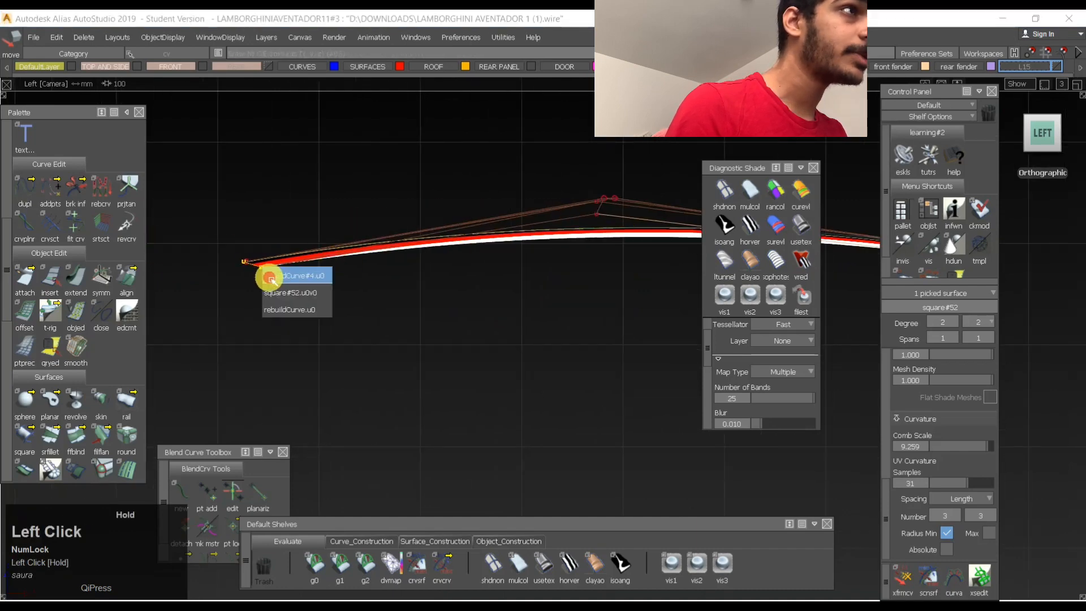
pyautogui.click(271, 283)
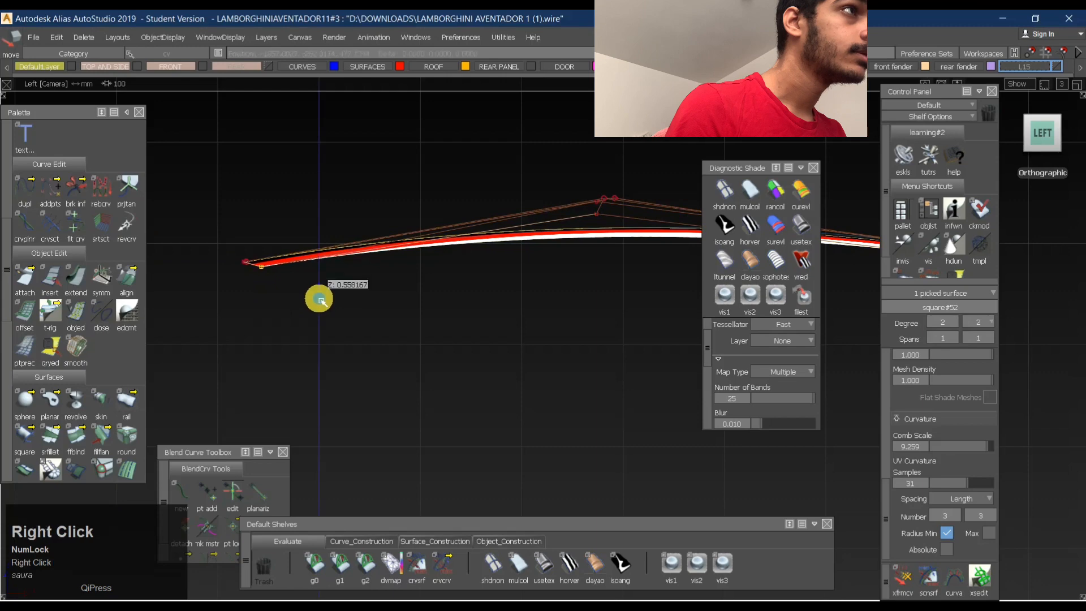
pyautogui.moveTo(319, 300); pyautogui.dragTo(319, 302, button='right')
# - Examine the panel's reflection bands in perspective and from the top, and clear the selection
pyautogui.keyDown('alt'); pyautogui.keyDown('shift'); pyautogui.moveTo(412, 245); pyautogui.dragTo(416, 433); pyautogui.keyUp('shift'); pyautogui.keyUp('alt')
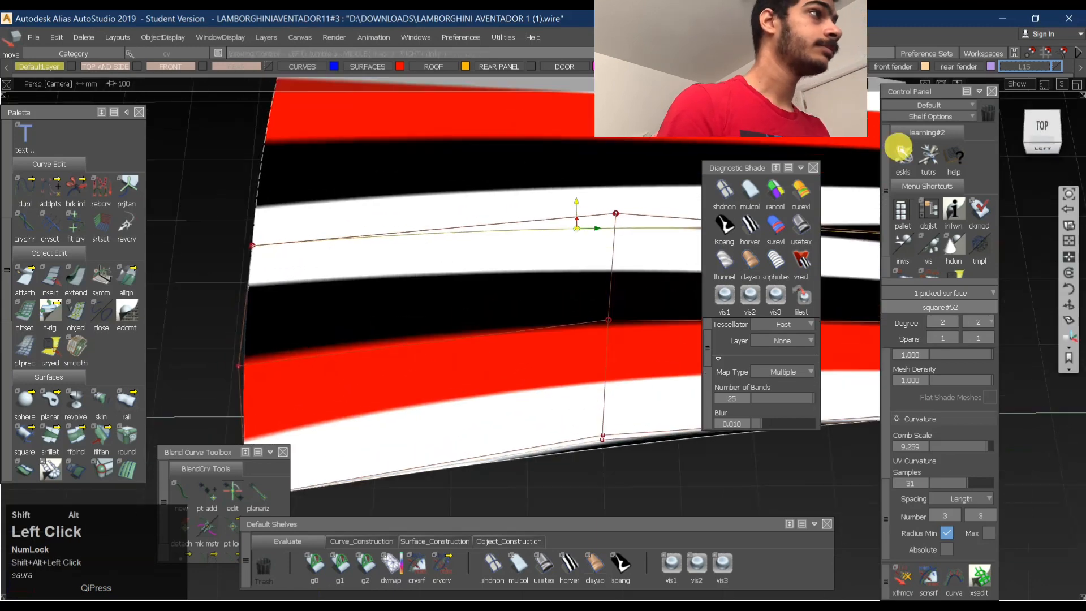
pyautogui.click(1047, 131)
pyautogui.keyDown('alt'); pyautogui.keyDown('shift'); pyautogui.moveTo(502, 247); pyautogui.dragTo(298, 284, button='middle'); pyautogui.keyUp('shift'); pyautogui.keyUp('alt')
pyautogui.keyDown('ctrl'); pyautogui.keyDown('shift'); pyautogui.moveTo(565, 258); pyautogui.dragTo(481, 323); pyautogui.keyUp('shift'); pyautogui.keyUp('ctrl')
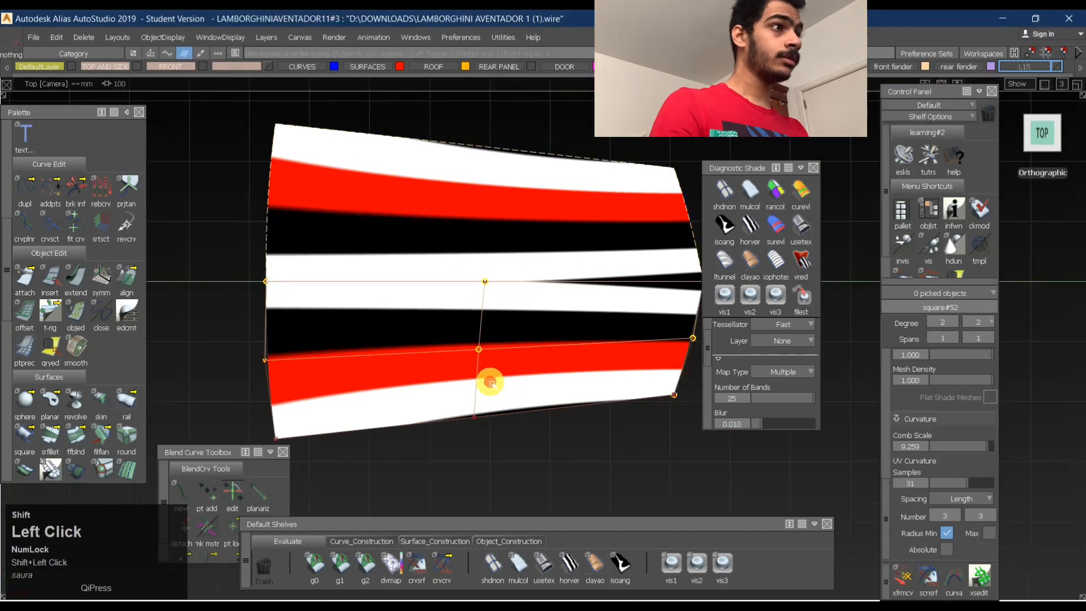
pyautogui.keyDown('ctrl'); pyautogui.keyDown('shift'); pyautogui.moveTo(487, 378); pyautogui.dragTo(489, 460); pyautogui.keyUp('shift'); pyautogui.keyUp('ctrl')
pyautogui.keyDown('alt'); pyautogui.keyDown('shift'); pyautogui.moveTo(599, 313); pyautogui.dragTo(537, 315, button='middle'); pyautogui.keyUp('shift'); pyautogui.keyUp('alt')
pyautogui.keyDown('ctrl'); pyautogui.keyDown('shift'); pyautogui.moveTo(464, 300); pyautogui.dragTo(340, 317); pyautogui.keyUp('shift'); pyautogui.keyUp('ctrl')
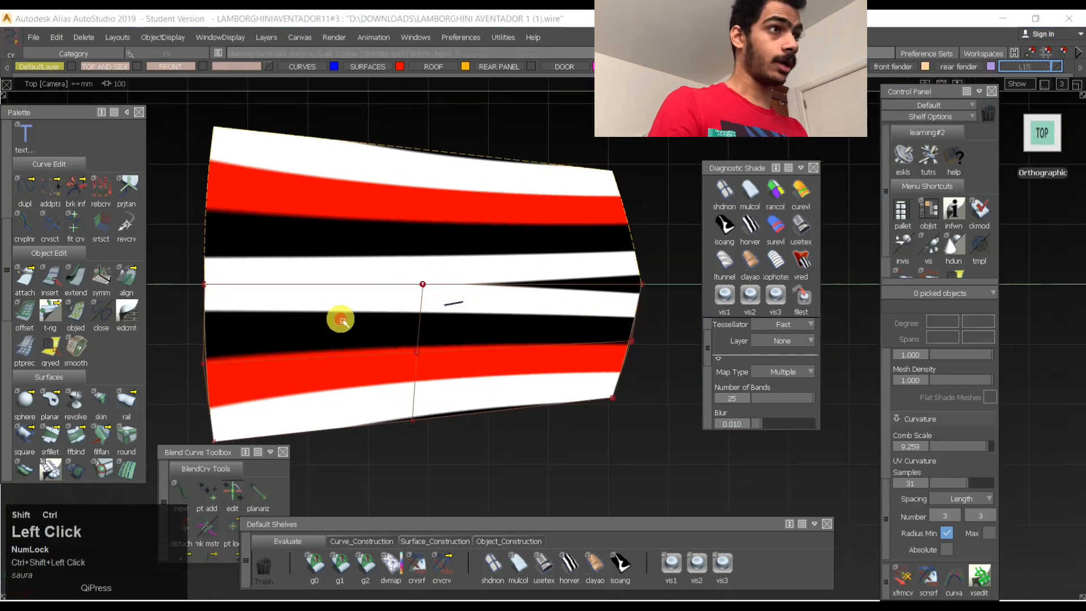
pyautogui.keyDown('shift'); pyautogui.click(318, 310); pyautogui.keyUp('shift')
pyautogui.keyDown('ctrl'); pyautogui.keyDown('shift'); pyautogui.moveTo(458, 289); pyautogui.dragTo(238, 319); pyautogui.keyUp('shift'); pyautogui.keyUp('ctrl')
pyautogui.keyDown('ctrl'); pyautogui.keyDown('shift'); pyautogui.moveTo(368, 413); pyautogui.dragTo(380, 267); pyautogui.keyUp('shift'); pyautogui.keyUp('ctrl')
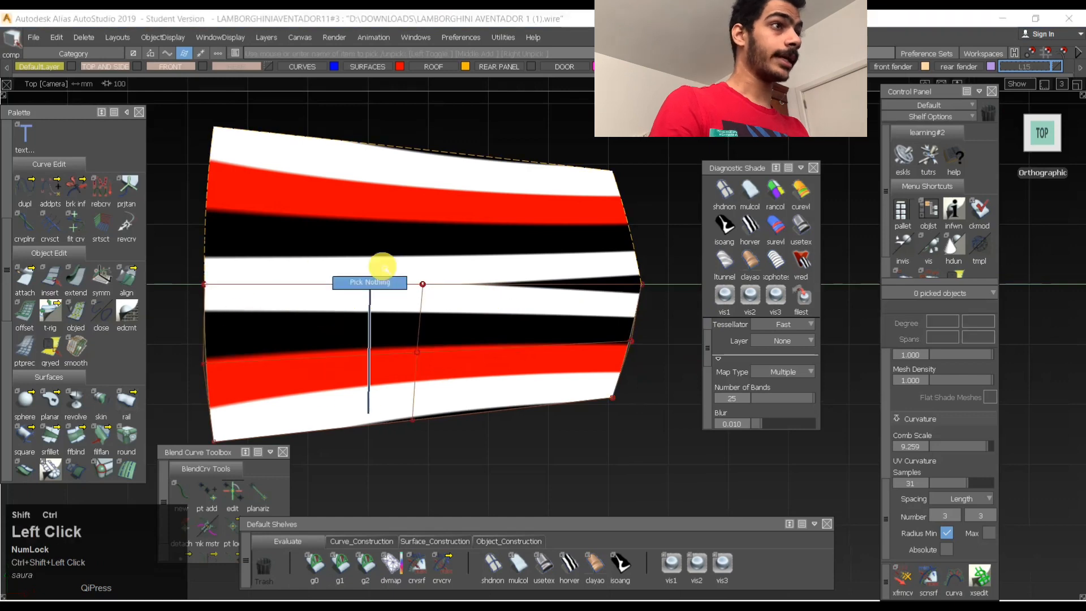
# - Try to slide the panel's middle interior CV along its hull with the Transform CV tool
pyautogui.keyDown('ctrl'); pyautogui.keyDown('shift'); pyautogui.moveTo(335, 356); pyautogui.dragTo(366, 336); pyautogui.keyUp('shift'); pyautogui.keyUp('ctrl')
pyautogui.keyDown('shift'); pyautogui.moveTo(373, 333); pyautogui.dragTo(511, 409); pyautogui.keyUp('shift')
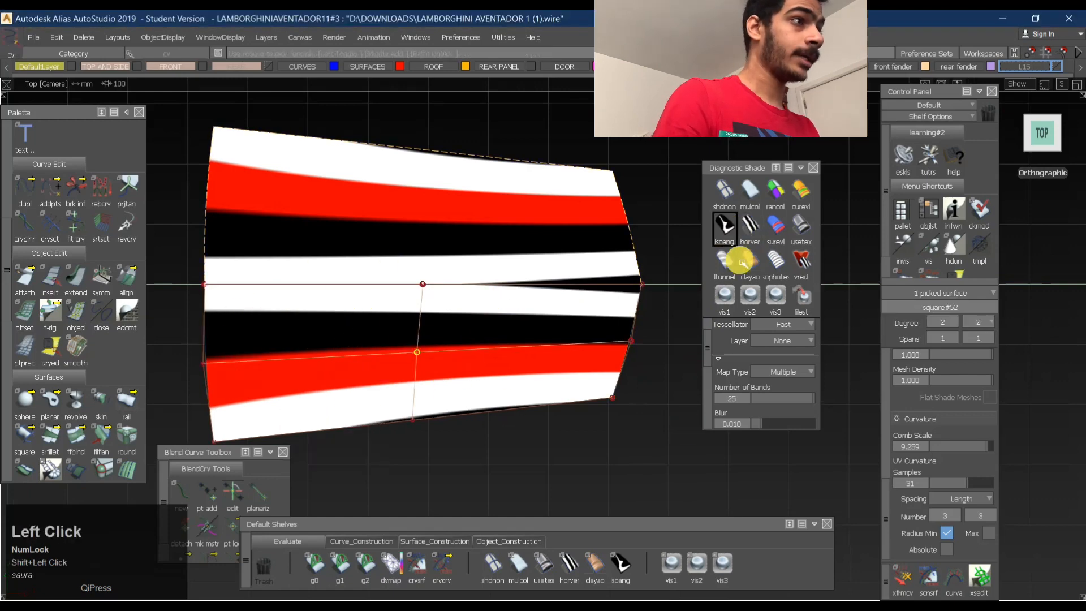
pyautogui.click(558, 543)
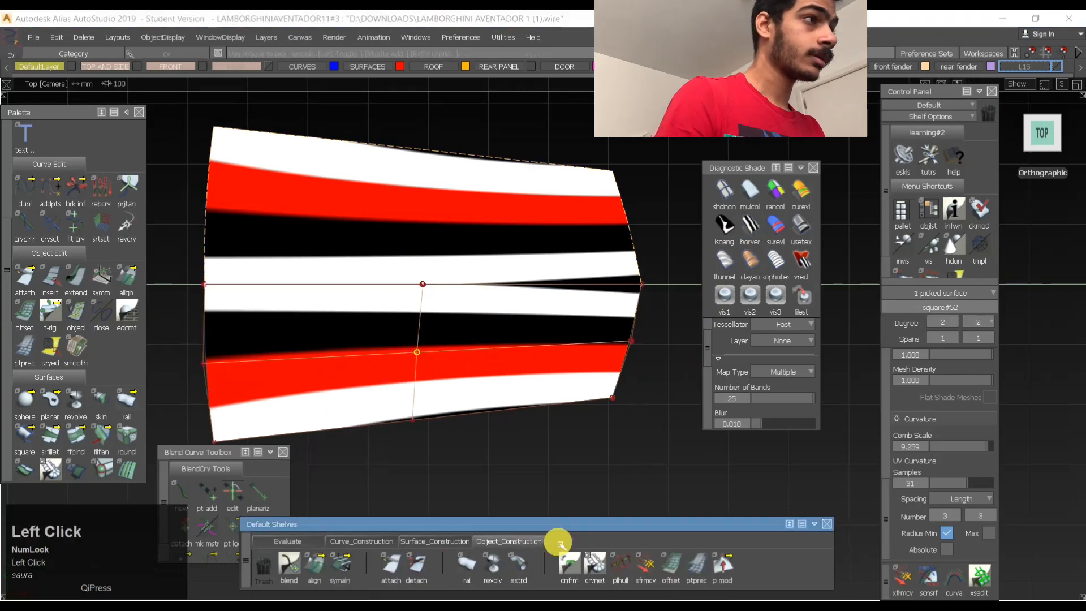
pyautogui.press('space')
pyautogui.click(409, 335)
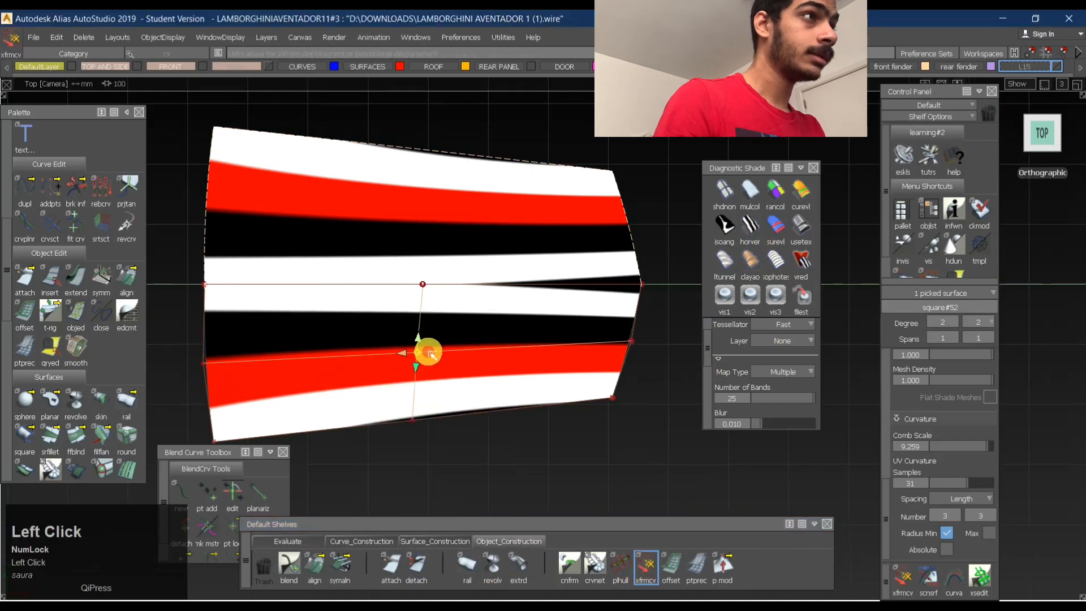
pyautogui.moveTo(431, 354); pyautogui.dragTo(373, 362)
pyautogui.hotkey('ctrl', 'z')
# - Try to pick the middle CV of the panel's narrow end edge for transforming
pyautogui.press('space')
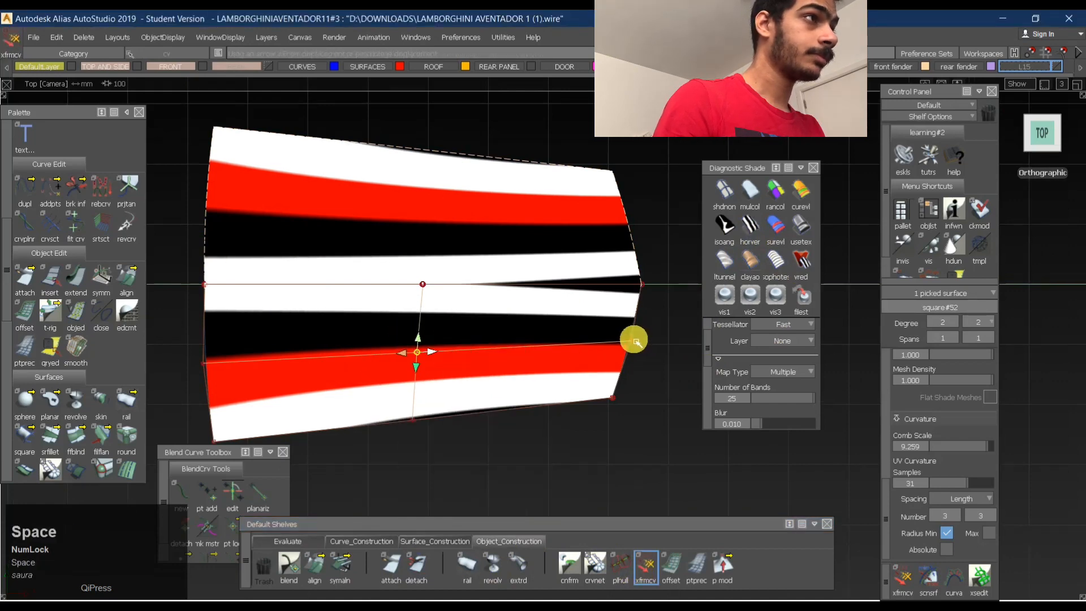
pyautogui.click(634, 344)
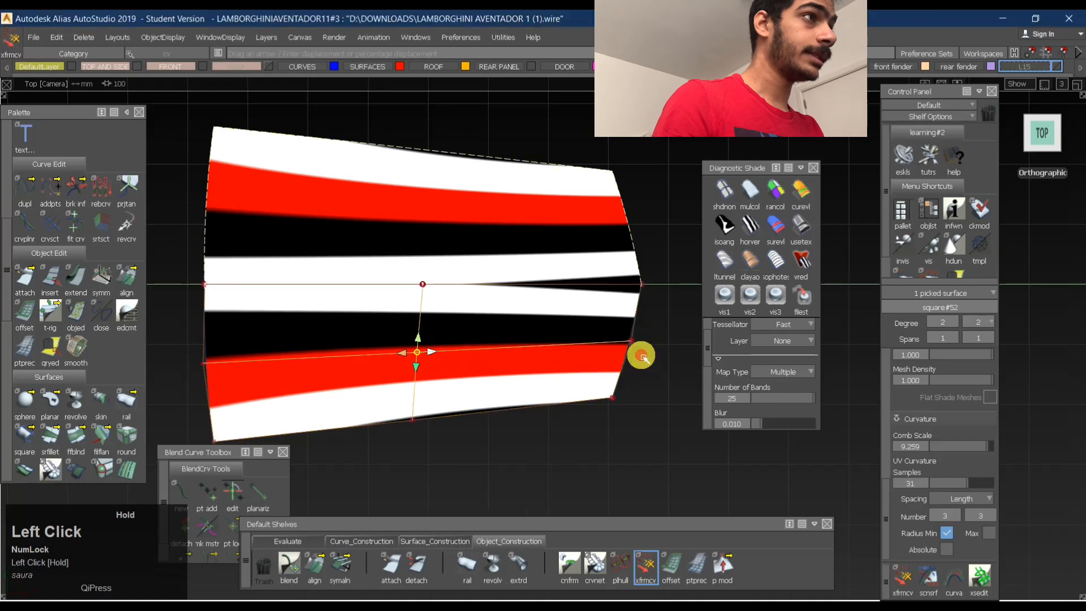
pyautogui.press('space')
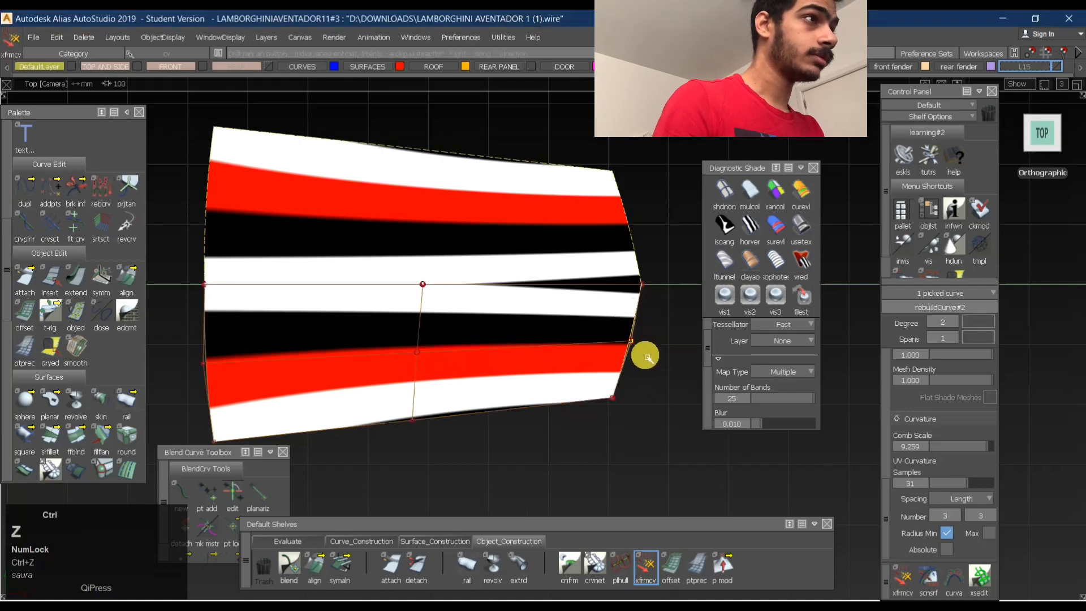
# - Select the four construction curves around the panel and delete them
pyautogui.keyDown('ctrl'); pyautogui.keyDown('shift'); pyautogui.moveTo(622, 401); pyautogui.dragTo(602, 260); pyautogui.keyUp('shift'); pyautogui.keyUp('ctrl')
pyautogui.keyDown('alt'); pyautogui.keyDown('shift'); pyautogui.moveTo(546, 339); pyautogui.dragTo(332, 306, button='right'); pyautogui.keyUp('shift'); pyautogui.keyUp('alt')
pyautogui.moveTo(331, 304); pyautogui.dragTo(759, 487)
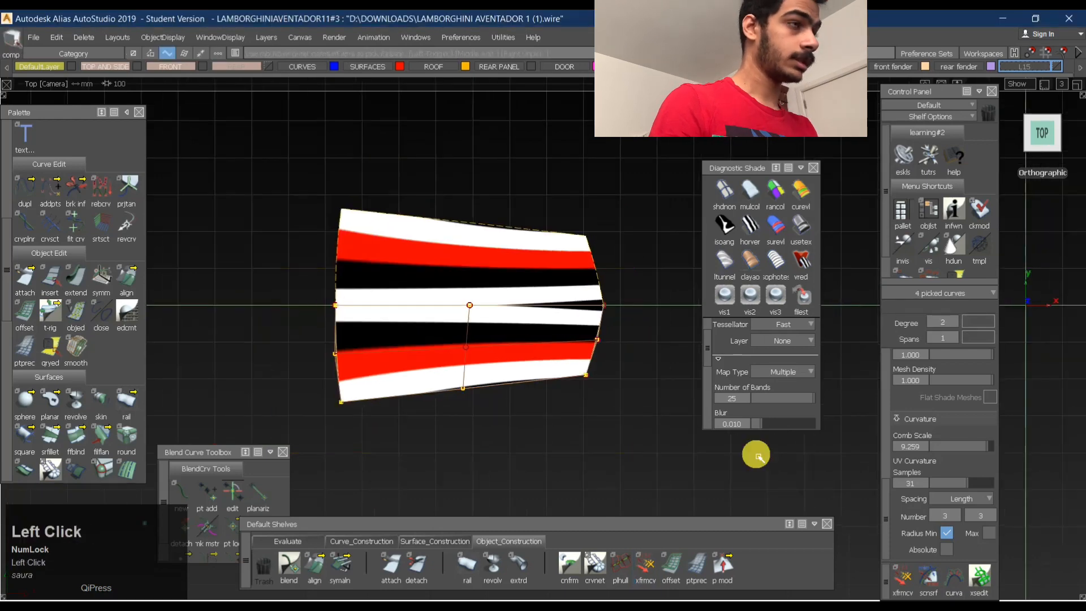
pyautogui.press('Delete')
pyautogui.press('Return')
# - Pick the middle CV of the panel's narrow end edge and try to shift it with the Transform CV tool
pyautogui.keyDown('ctrl'); pyautogui.keyDown('shift'); pyautogui.moveTo(614, 400); pyautogui.dragTo(420, 301); pyautogui.keyUp('shift'); pyautogui.keyUp('ctrl')
pyautogui.click(410, 340)
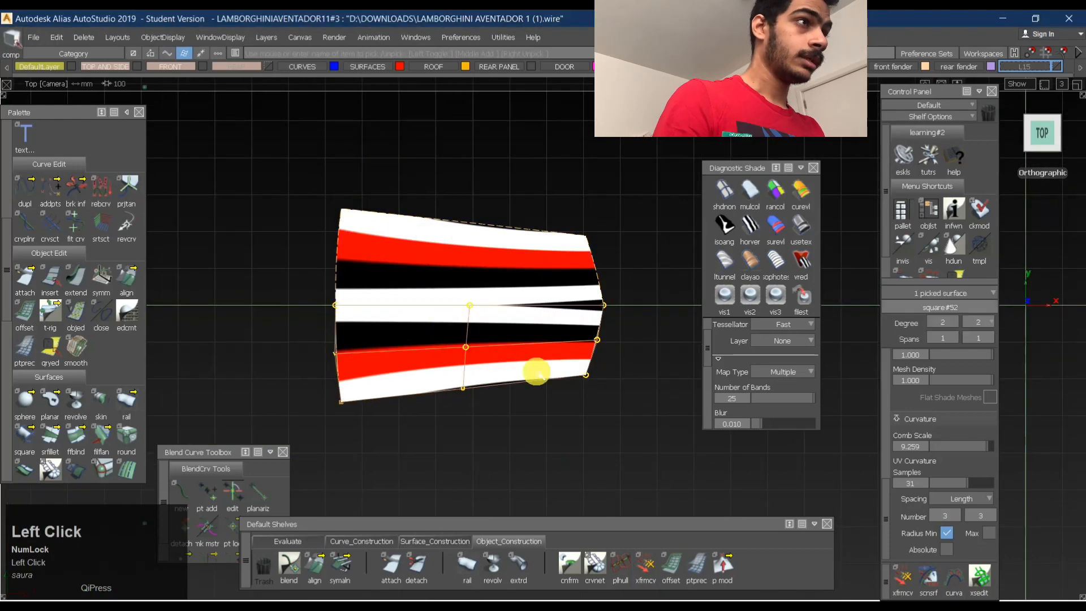
pyautogui.keyDown('ctrl'); pyautogui.keyDown('shift'); pyautogui.click(452, 338); pyautogui.keyUp('shift'); pyautogui.keyUp('ctrl')
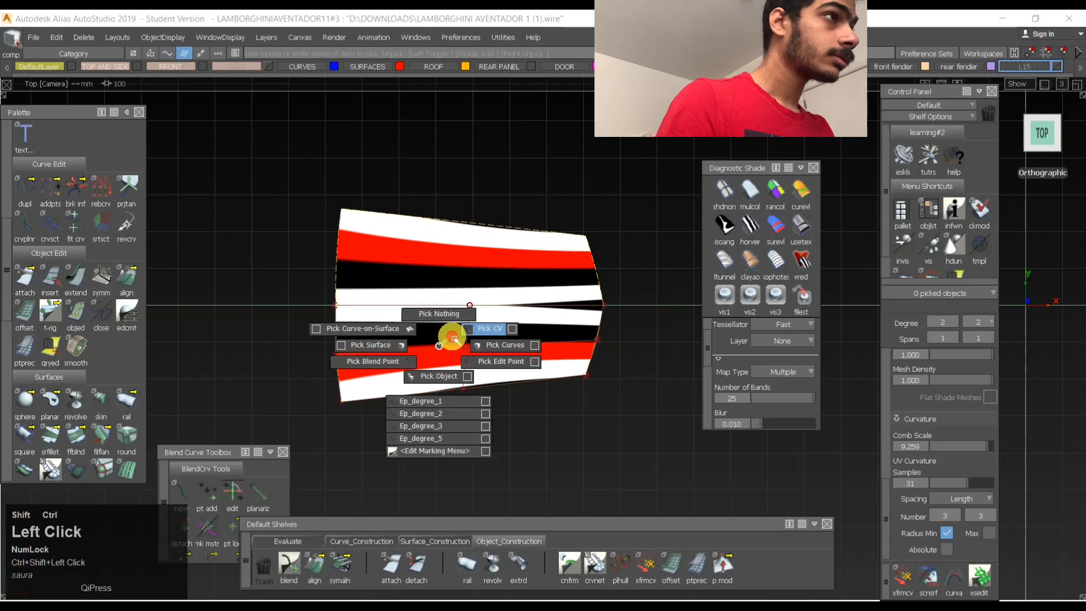
pyautogui.click(597, 339)
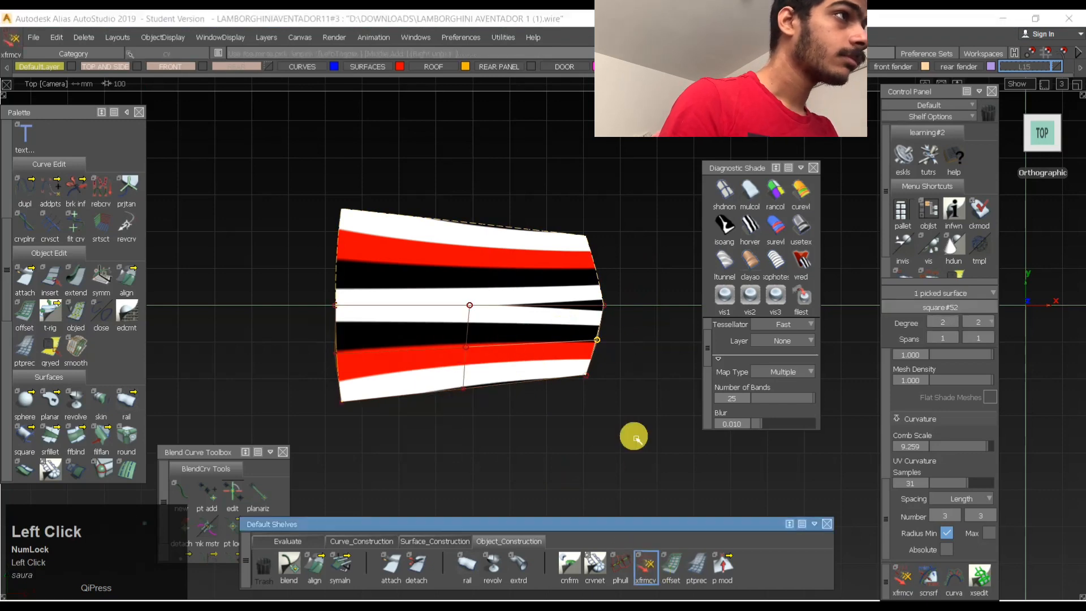
pyautogui.press('space')
pyautogui.moveTo(634, 354)
pyautogui.mouseDown()
pyautogui.moveTo(628, 361)
pyautogui.moveTo(642, 359)
pyautogui.moveTo(625, 372)
pyautogui.mouseUp()
pyautogui.hotkey('ctrl', 'z')
pyautogui.press('space')
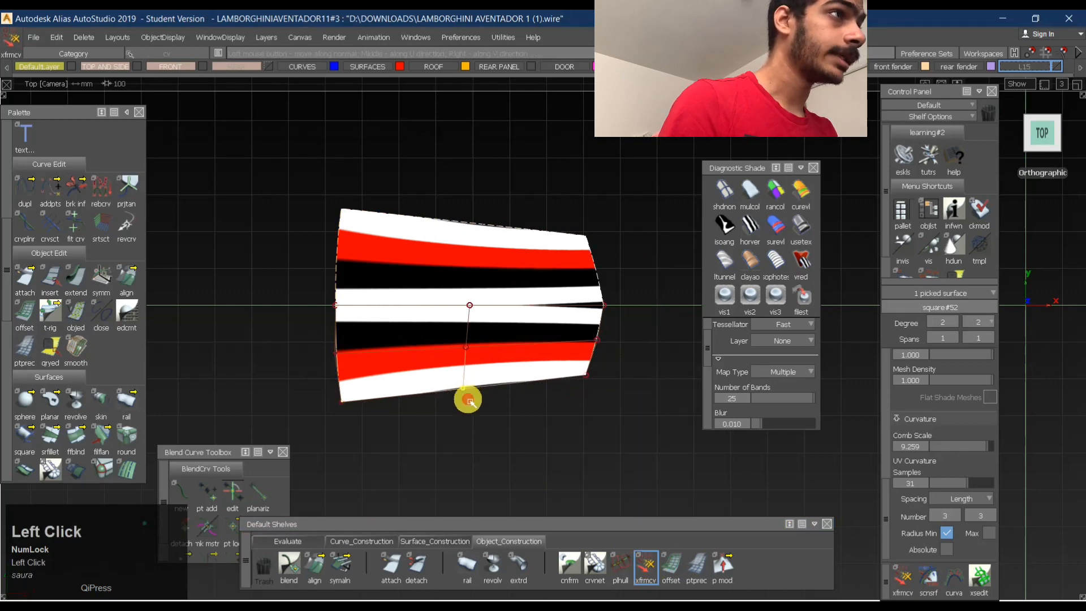
# - Slide the middle CV of the panel's long outer edge with the Transform CV tool and deselect it under horizontal black-and-white stripe shading
pyautogui.moveTo(485, 396); pyautogui.dragTo(501, 388)
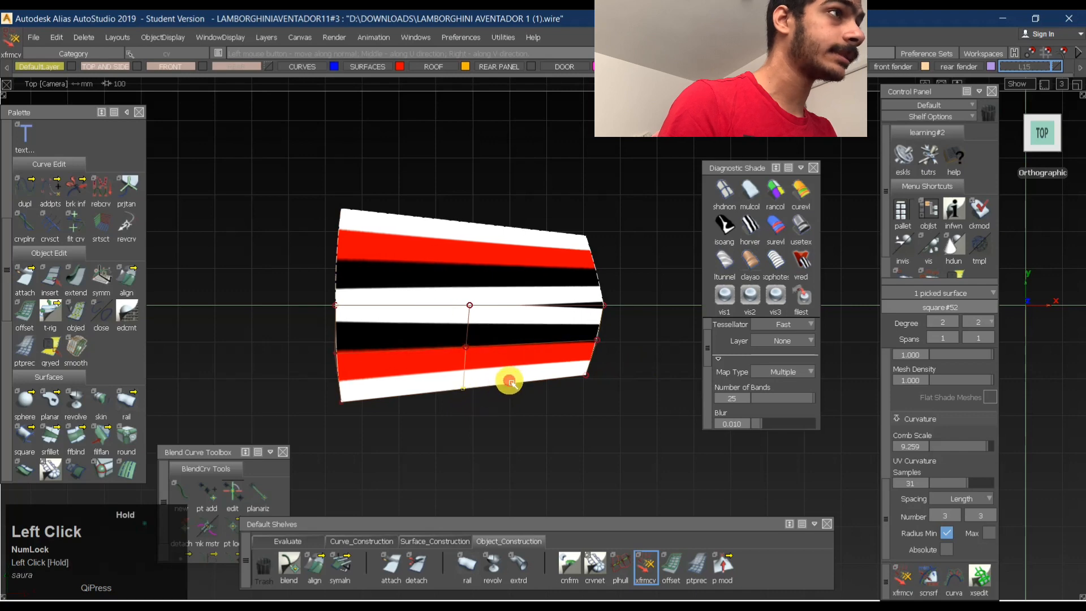
pyautogui.keyDown('ctrl'); pyautogui.keyDown('shift'); pyautogui.moveTo(511, 432); pyautogui.dragTo(529, 277); pyautogui.keyUp('shift'); pyautogui.keyUp('ctrl')
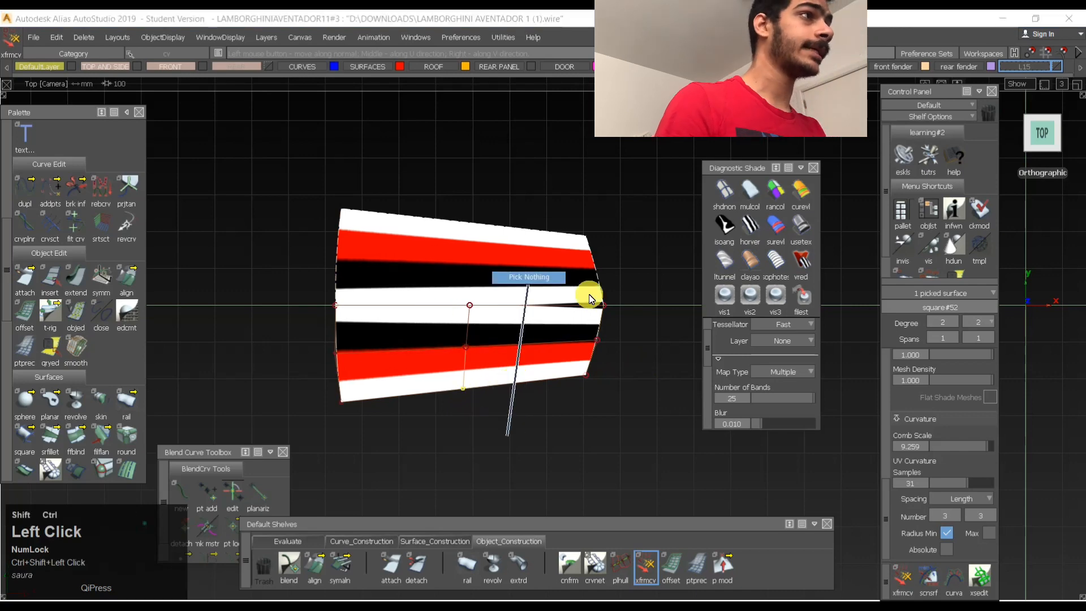
pyautogui.click(751, 231)
pyautogui.keyDown('ctrl'); pyautogui.keyDown('shift'); pyautogui.moveTo(522, 391); pyautogui.dragTo(538, 271); pyautogui.keyUp('shift'); pyautogui.keyUp('ctrl')
# - Turn off the panel's CV display and inspect the panel in perspective under user-defined texture shading
pyautogui.click(429, 341)
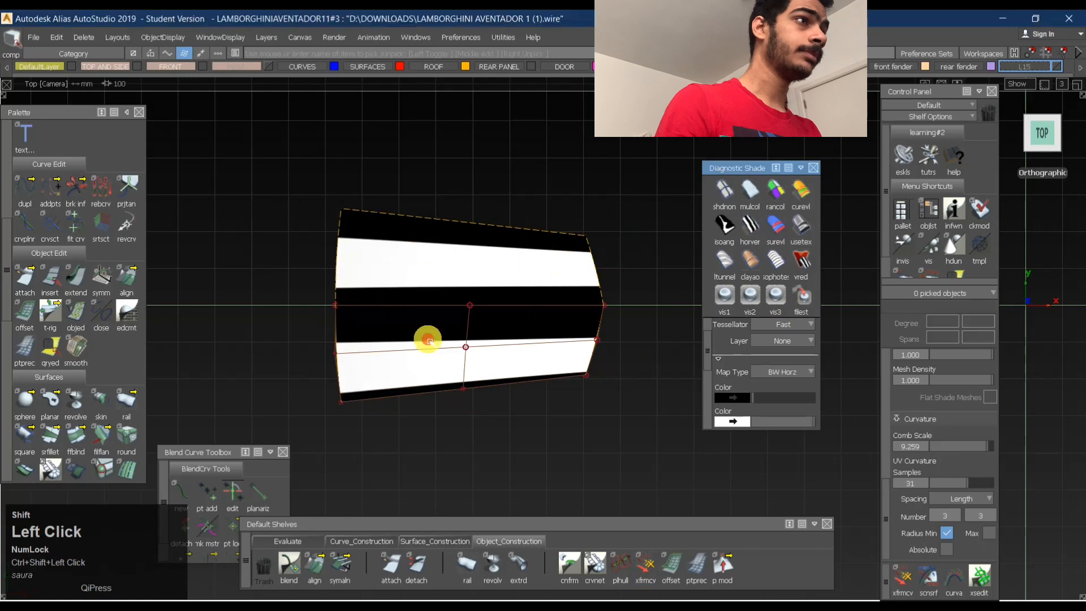
pyautogui.keyDown('ctrl'); pyautogui.keyDown('shift'); pyautogui.moveTo(431, 340); pyautogui.dragTo(439, 257); pyautogui.keyUp('shift'); pyautogui.keyUp('ctrl')
pyautogui.click(811, 225)
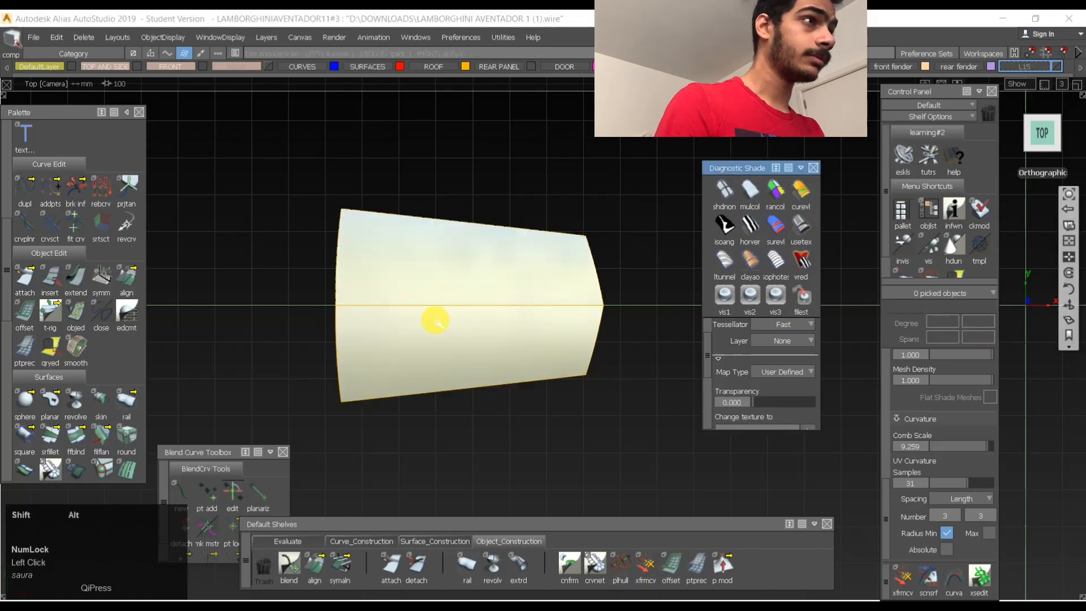
pyautogui.keyDown('alt'); pyautogui.keyDown('shift'); pyautogui.moveTo(553, 330); pyautogui.dragTo(530, 338, button='right'); pyautogui.keyUp('shift'); pyautogui.keyUp('alt')
pyautogui.keyDown('alt'); pyautogui.keyDown('shift'); pyautogui.moveTo(530, 338); pyautogui.dragTo(521, 283); pyautogui.keyUp('shift'); pyautogui.keyUp('alt')
pyautogui.keyDown('alt'); pyautogui.keyDown('shift'); pyautogui.moveTo(522, 283); pyautogui.dragTo(525, 298, button='right'); pyautogui.keyUp('shift'); pyautogui.keyUp('alt')
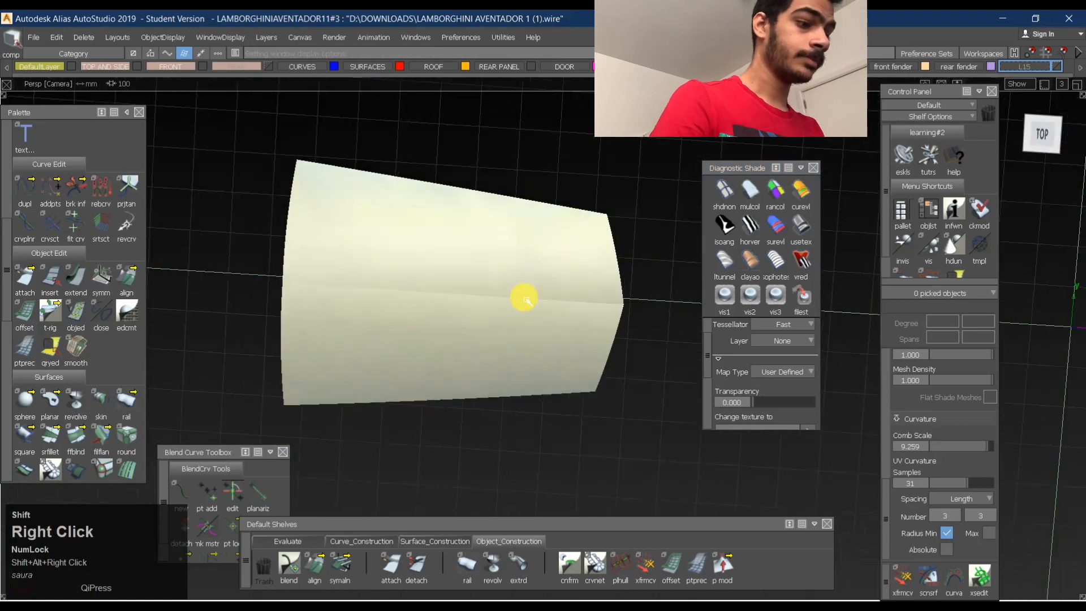
# - Bring the hidden car surfaces back into view and close in on the seam between the panel and the front roof surface
pyautogui.hotkey('ctrl', 'j')
pyautogui.keyDown('ctrl'); pyautogui.keyDown('shift'); pyautogui.moveTo(479, 362); pyautogui.dragTo(453, 206); pyautogui.keyUp('shift'); pyautogui.keyUp('ctrl')
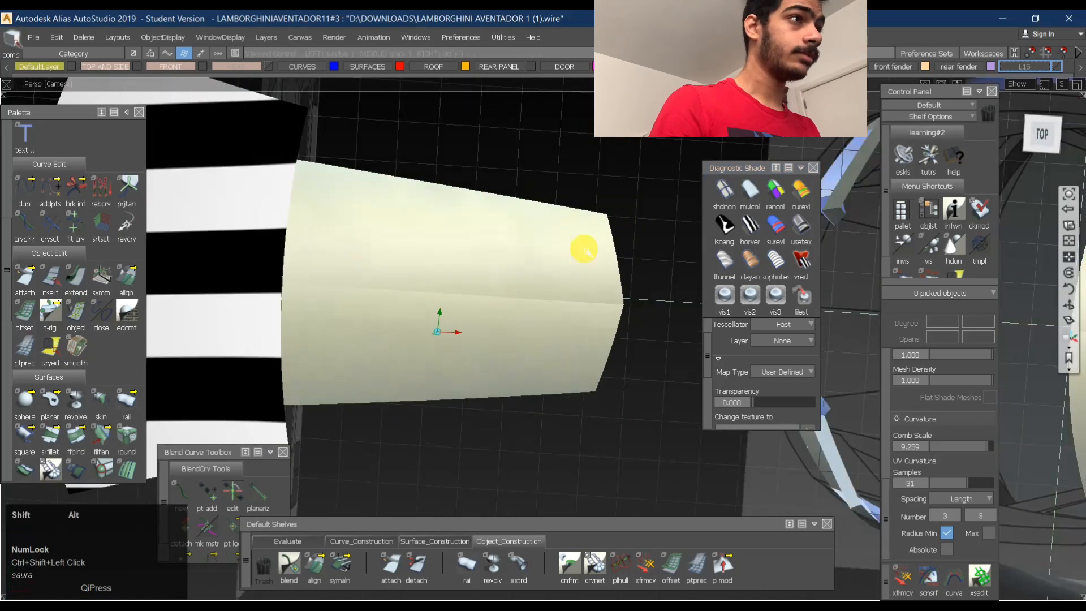
pyautogui.keyDown('alt'); pyautogui.keyDown('shift'); pyautogui.moveTo(460, 294); pyautogui.dragTo(638, 254, button='right'); pyautogui.keyUp('shift'); pyautogui.keyUp('alt')
pyautogui.keyDown('alt'); pyautogui.keyDown('shift'); pyautogui.moveTo(637, 255); pyautogui.dragTo(696, 226, button='middle'); pyautogui.keyUp('shift'); pyautogui.keyUp('alt')
pyautogui.keyDown('ctrl'); pyautogui.keyDown('shift'); pyautogui.moveTo(372, 218); pyautogui.dragTo(364, 273, button='middle'); pyautogui.keyUp('shift'); pyautogui.keyUp('ctrl')
pyautogui.keyDown('alt'); pyautogui.keyDown('shift'); pyautogui.moveTo(390, 269); pyautogui.dragTo(349, 258, button='right'); pyautogui.keyUp('shift'); pyautogui.keyUp('alt')
pyautogui.keyDown('alt'); pyautogui.keyDown('shift'); pyautogui.moveTo(349, 258); pyautogui.dragTo(343, 328); pyautogui.keyUp('shift'); pyautogui.keyUp('alt')
pyautogui.keyDown('ctrl'); pyautogui.keyDown('shift'); pyautogui.moveTo(342, 332); pyautogui.dragTo(339, 238); pyautogui.keyUp('shift'); pyautogui.keyUp('ctrl')
pyautogui.keyDown('alt'); pyautogui.keyDown('shift'); pyautogui.moveTo(415, 173); pyautogui.dragTo(492, 219, button='middle'); pyautogui.keyUp('shift'); pyautogui.keyUp('alt')
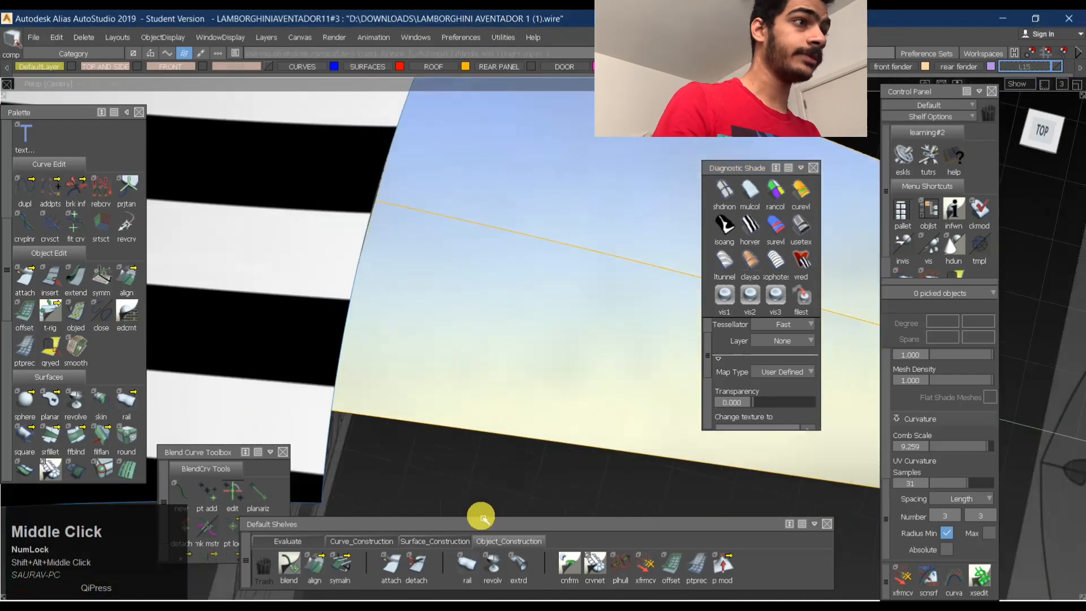
# - Align the panel's wide edge to the adjoining front roof surface edge with G0 continuity and Edge alignment
pyautogui.click(314, 567)
pyautogui.click(371, 293)
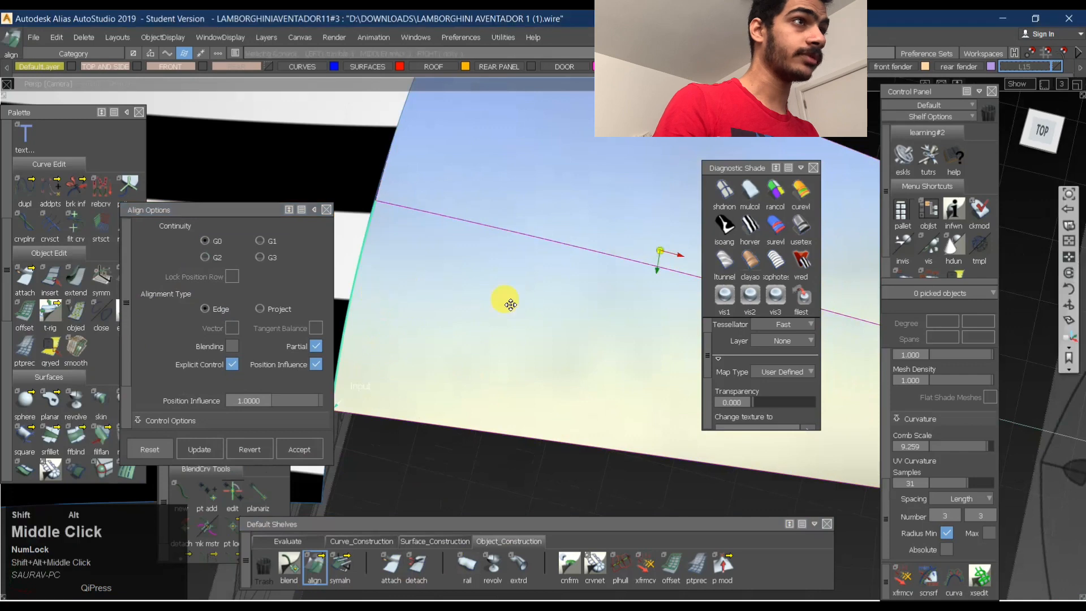
pyautogui.keyDown('alt'); pyautogui.keyDown('shift'); pyautogui.moveTo(509, 304); pyautogui.dragTo(566, 329, button='middle'); pyautogui.keyUp('shift'); pyautogui.keyUp('alt')
pyautogui.click(423, 271)
pyautogui.keyDown('alt'); pyautogui.keyDown('shift'); pyautogui.moveTo(450, 269); pyautogui.dragTo(469, 362); pyautogui.keyUp('shift'); pyautogui.keyUp('alt')
pyautogui.keyDown('alt'); pyautogui.keyDown('shift'); pyautogui.moveTo(475, 368); pyautogui.dragTo(442, 288, button='middle'); pyautogui.keyUp('shift'); pyautogui.keyUp('alt')
pyautogui.keyDown('alt'); pyautogui.keyDown('shift'); pyautogui.moveTo(442, 288); pyautogui.dragTo(452, 322); pyautogui.keyUp('shift'); pyautogui.keyUp('alt')
pyautogui.keyDown('ctrl'); pyautogui.keyDown('shift'); pyautogui.moveTo(547, 370); pyautogui.dragTo(582, 237); pyautogui.keyUp('shift'); pyautogui.keyUp('ctrl')
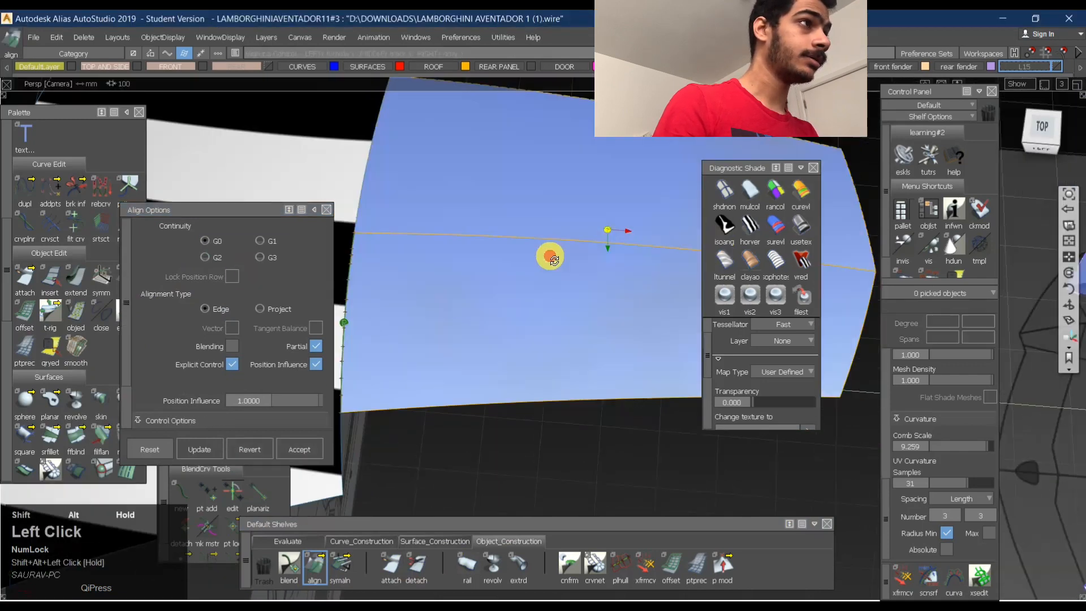
# - Examine how the reflections flow across the roof seam in top view using horizontal black-and-white stripes and multi-colour bands
pyautogui.click(755, 232)
pyautogui.keyDown('alt'); pyautogui.keyDown('shift'); pyautogui.moveTo(632, 304); pyautogui.dragTo(1014, 202); pyautogui.keyUp('shift'); pyautogui.keyUp('alt')
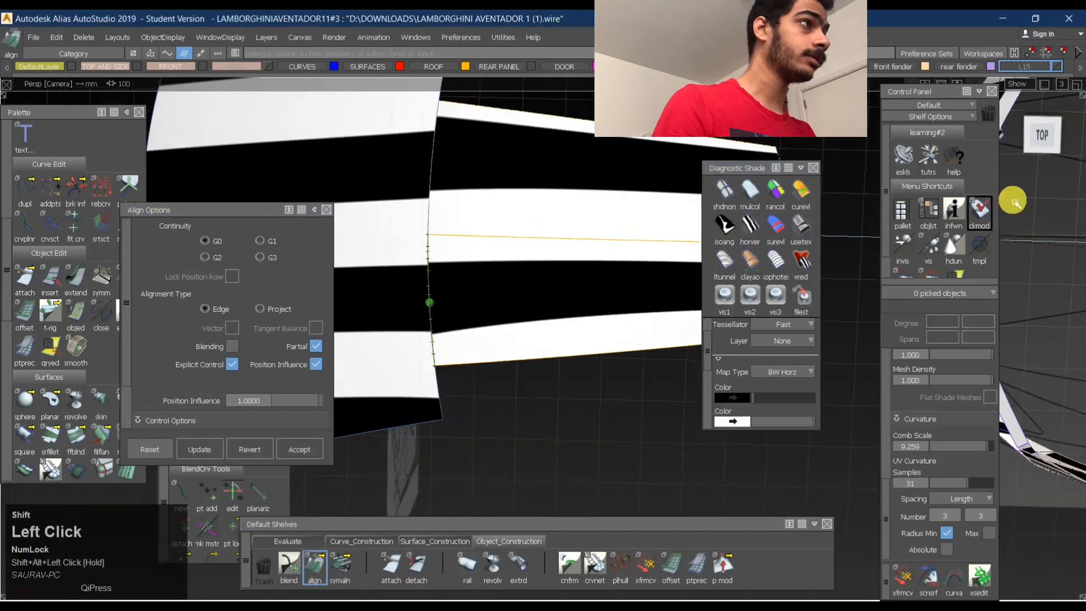
pyautogui.click(1054, 143)
pyautogui.keyDown('alt'); pyautogui.keyDown('shift'); pyautogui.moveTo(602, 234); pyautogui.dragTo(535, 300, button='middle'); pyautogui.keyUp('shift'); pyautogui.keyUp('alt')
pyautogui.keyDown('ctrl'); pyautogui.keyDown('shift'); pyautogui.moveTo(536, 382); pyautogui.dragTo(603, 272); pyautogui.keyUp('shift'); pyautogui.keyUp('ctrl')
pyautogui.keyDown('alt'); pyautogui.keyDown('shift'); pyautogui.moveTo(537, 383); pyautogui.dragTo(553, 344, button='right'); pyautogui.keyUp('shift'); pyautogui.keyUp('alt')
pyautogui.keyDown('alt'); pyautogui.keyDown('shift'); pyautogui.moveTo(552, 344); pyautogui.dragTo(383, 396, button='middle'); pyautogui.keyUp('shift'); pyautogui.keyUp('alt')
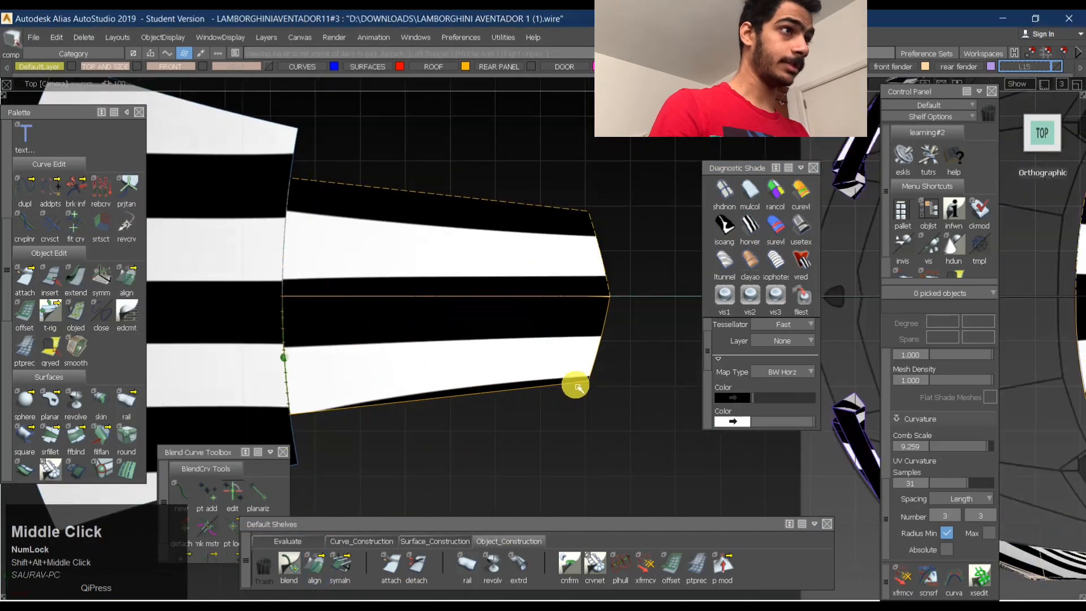
pyautogui.click(750, 225)
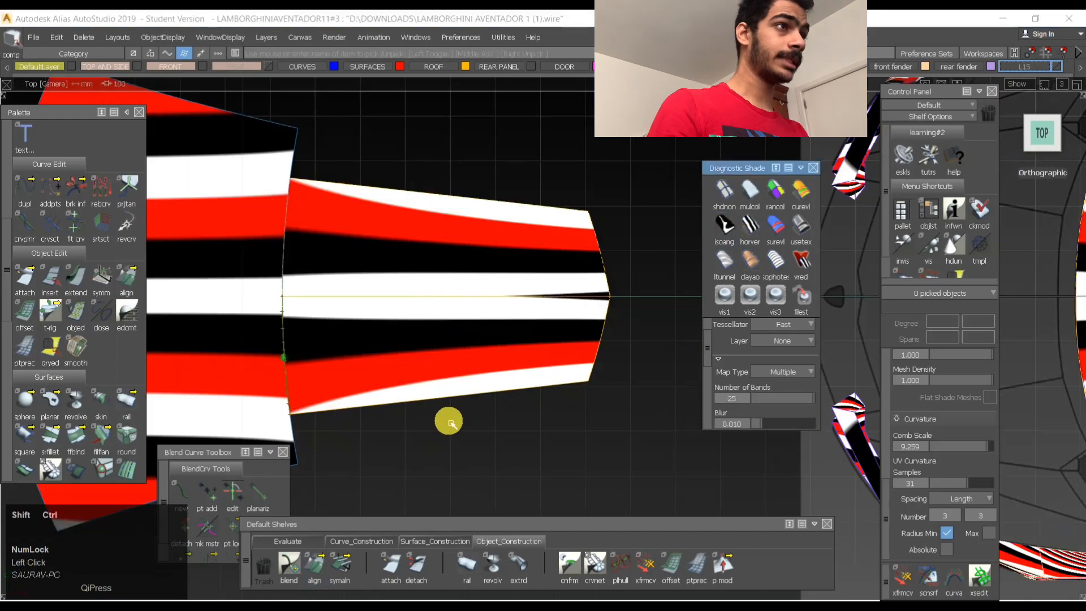
# - Pick the outer corner CV at the panel's free end and move it slightly, viewing the panel from behind
pyautogui.keyDown('ctrl'); pyautogui.keyDown('shift'); pyautogui.moveTo(531, 245); pyautogui.dragTo(317, 269); pyautogui.keyUp('shift'); pyautogui.keyUp('ctrl')
pyautogui.keyDown('alt'); pyautogui.keyDown('shift'); pyautogui.moveTo(300, 327); pyautogui.dragTo(418, 193); pyautogui.keyUp('shift'); pyautogui.keyUp('alt')
pyautogui.keyDown('alt'); pyautogui.keyDown('shift'); pyautogui.moveTo(396, 210); pyautogui.dragTo(374, 328, button='right'); pyautogui.keyUp('shift'); pyautogui.keyUp('alt')
pyautogui.keyDown('alt'); pyautogui.keyDown('shift'); pyautogui.moveTo(374, 329); pyautogui.dragTo(371, 294); pyautogui.keyUp('shift'); pyautogui.keyUp('alt')
pyautogui.keyDown('ctrl'); pyautogui.keyDown('shift'); pyautogui.moveTo(420, 359); pyautogui.dragTo(428, 300); pyautogui.keyUp('shift'); pyautogui.keyUp('ctrl')
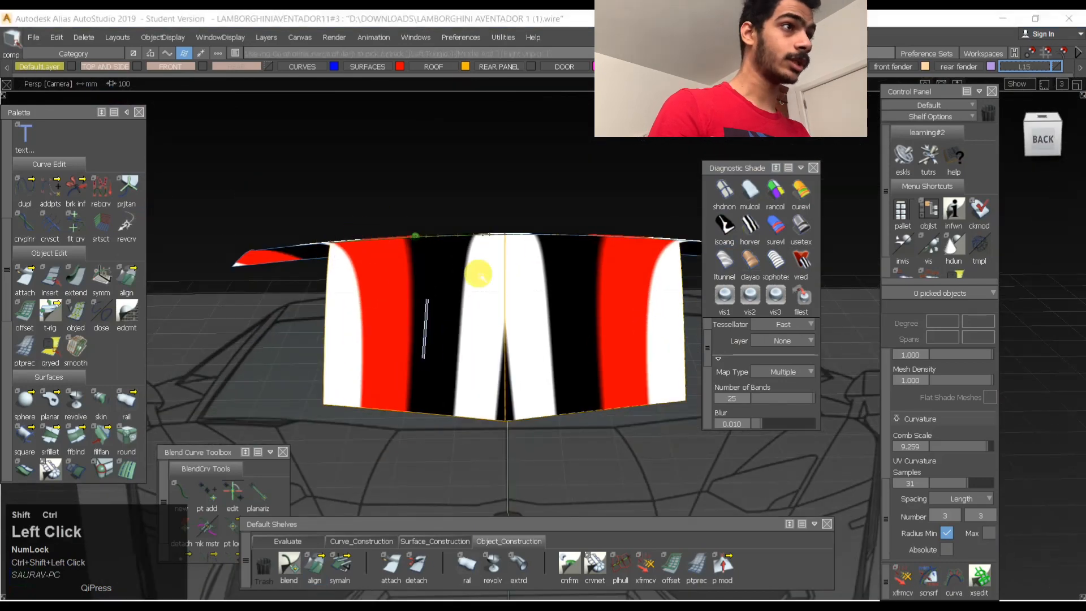
pyautogui.click(338, 381)
pyautogui.keyDown('ctrl'); pyautogui.keyDown('shift'); pyautogui.moveTo(468, 344); pyautogui.dragTo(398, 407, button='right'); pyautogui.keyUp('shift'); pyautogui.keyUp('ctrl')
pyautogui.keyDown('ctrl'); pyautogui.keyDown('shift'); pyautogui.moveTo(389, 417); pyautogui.dragTo(339, 424); pyautogui.keyUp('shift'); pyautogui.keyUp('ctrl')
pyautogui.click(325, 406)
pyautogui.keyDown('ctrl'); pyautogui.keyDown('shift'); pyautogui.moveTo(381, 405); pyautogui.dragTo(383, 358, button='middle'); pyautogui.keyUp('shift'); pyautogui.keyUp('ctrl')
pyautogui.moveTo(383, 356); pyautogui.dragTo(383, 359, button='right')
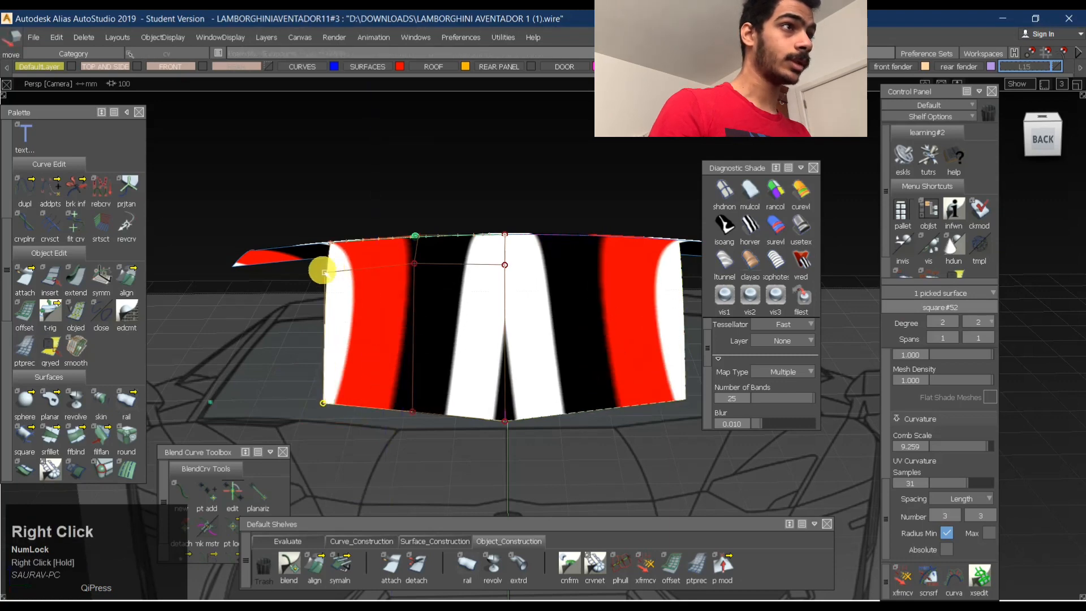
pyautogui.moveTo(315, 304); pyautogui.dragTo(416, 368, button='right')
pyautogui.keyDown('alt'); pyautogui.keyDown('shift'); pyautogui.click(373, 299); pyautogui.keyUp('shift'); pyautogui.keyUp('alt')
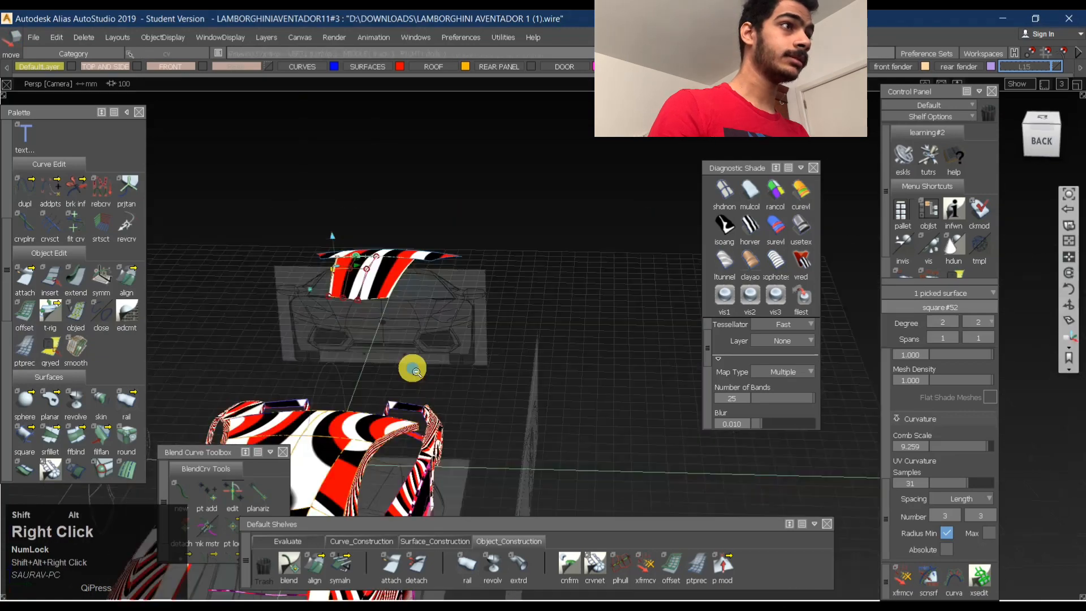
# - Deselect the panel, hide its CVs and examine the coloured reflection bands across the roof from above
pyautogui.keyDown('alt'); pyautogui.keyDown('shift'); pyautogui.moveTo(415, 369); pyautogui.dragTo(428, 261); pyautogui.keyUp('shift'); pyautogui.keyUp('alt')
pyautogui.keyDown('alt'); pyautogui.keyDown('shift'); pyautogui.moveTo(343, 265); pyautogui.dragTo(413, 243, button='right'); pyautogui.keyUp('shift'); pyautogui.keyUp('alt')
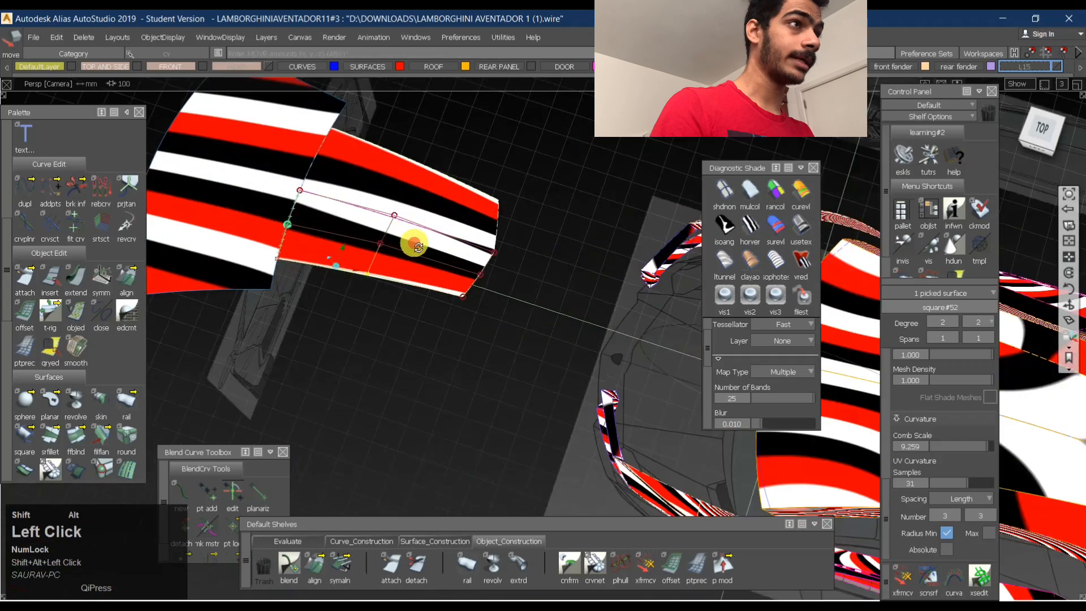
pyautogui.keyDown('alt'); pyautogui.keyDown('shift'); pyautogui.moveTo(413, 243); pyautogui.dragTo(405, 350); pyautogui.keyUp('shift'); pyautogui.keyUp('alt')
pyautogui.keyDown('ctrl'); pyautogui.keyDown('shift'); pyautogui.moveTo(405, 350); pyautogui.dragTo(438, 189); pyautogui.keyUp('shift'); pyautogui.keyUp('ctrl')
pyautogui.click(311, 238)
pyautogui.keyDown('ctrl'); pyautogui.keyDown('shift'); pyautogui.moveTo(312, 201); pyautogui.dragTo(441, 240, button='right'); pyautogui.keyUp('shift'); pyautogui.keyUp('ctrl')
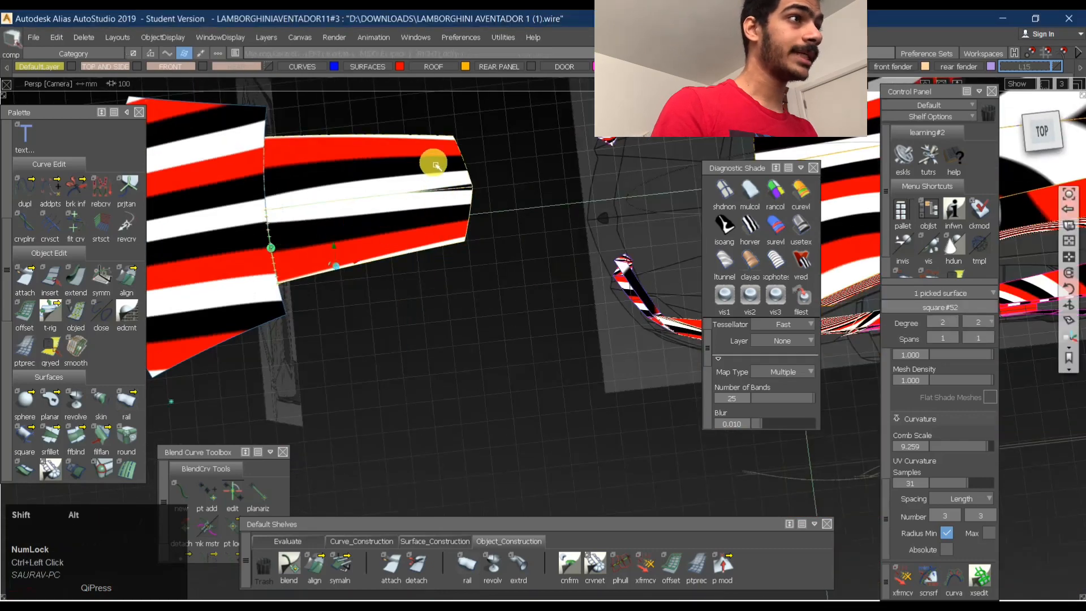
pyautogui.keyDown('alt'); pyautogui.keyDown('shift'); pyautogui.moveTo(434, 162); pyautogui.dragTo(487, 313, button='middle'); pyautogui.keyUp('shift'); pyautogui.keyUp('alt')
# - Switch to user-defined texture shading and inspect the roof surfaces together with the rest of the car
pyautogui.keyDown('ctrl'); pyautogui.keyDown('shift'); pyautogui.click(486, 313); pyautogui.keyUp('shift'); pyautogui.keyUp('ctrl')
pyautogui.click(568, 568)
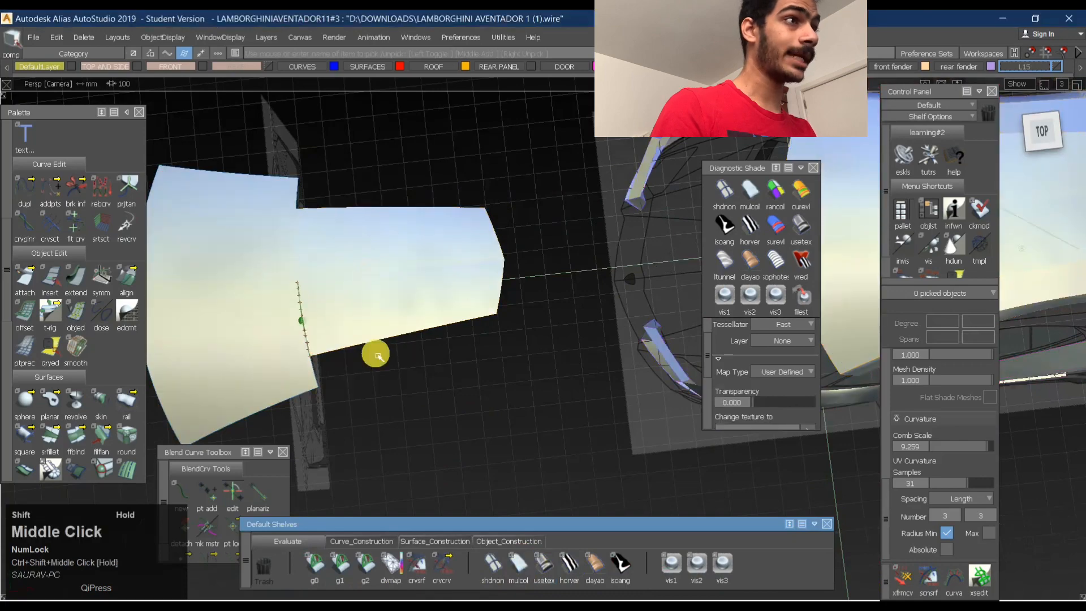
pyautogui.moveTo(388, 218)
pyautogui.keyDown('alt'); pyautogui.keyDown('shift'); pyautogui.mouseDown()
pyautogui.moveTo(362, 298)
pyautogui.moveTo(347, 226)
pyautogui.moveTo(436, 281)
pyautogui.moveTo(458, 250)
pyautogui.moveTo(572, 376)
pyautogui.moveTo(620, 385)
pyautogui.moveTo(492, 356)
pyautogui.mouseUp(); pyautogui.keyUp('shift'); pyautogui.keyUp('alt')
pyautogui.keyDown('alt'); pyautogui.keyDown('shift'); pyautogui.moveTo(305, 281); pyautogui.dragTo(232, 242, button='middle'); pyautogui.keyUp('shift'); pyautogui.keyUp('alt')
pyautogui.keyDown('alt'); pyautogui.keyDown('shift'); pyautogui.moveTo(232, 243); pyautogui.dragTo(338, 240, button='right'); pyautogui.keyUp('shift'); pyautogui.keyUp('alt')
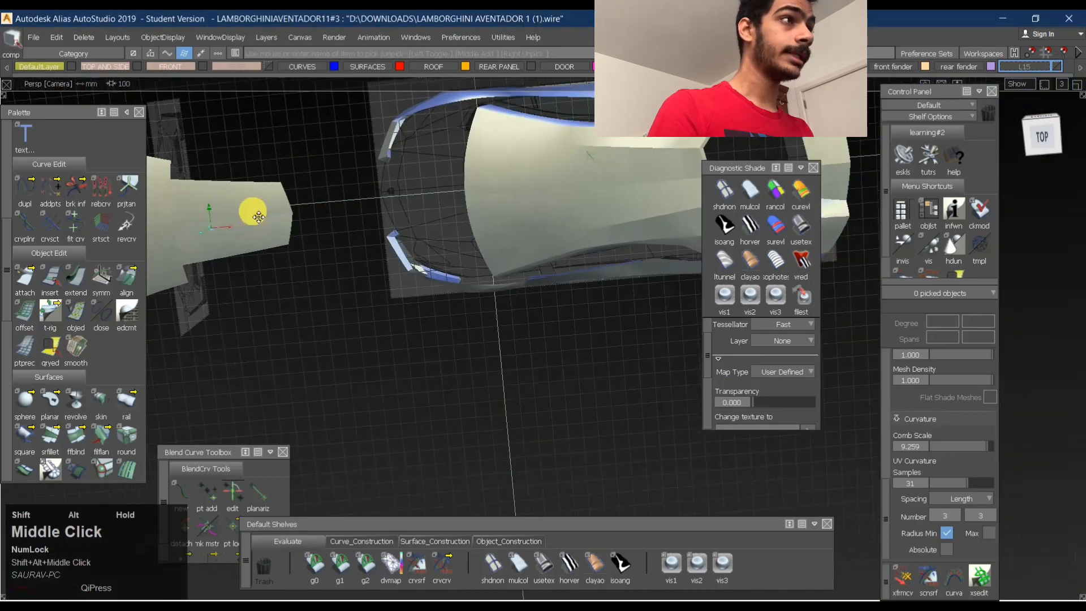
pyautogui.keyDown('alt'); pyautogui.keyDown('shift'); pyautogui.moveTo(258, 217); pyautogui.dragTo(268, 212, button='middle'); pyautogui.keyUp('shift'); pyautogui.keyUp('alt')
pyautogui.keyDown('alt'); pyautogui.keyDown('shift'); pyautogui.moveTo(268, 212); pyautogui.dragTo(376, 185, button='right'); pyautogui.keyUp('shift'); pyautogui.keyUp('alt')
pyautogui.keyDown('alt'); pyautogui.keyDown('shift'); pyautogui.moveTo(376, 186); pyautogui.dragTo(437, 256, button='middle'); pyautogui.keyUp('shift'); pyautogui.keyUp('alt')
pyautogui.keyDown('ctrl'); pyautogui.click(292, 206); pyautogui.keyUp('ctrl')
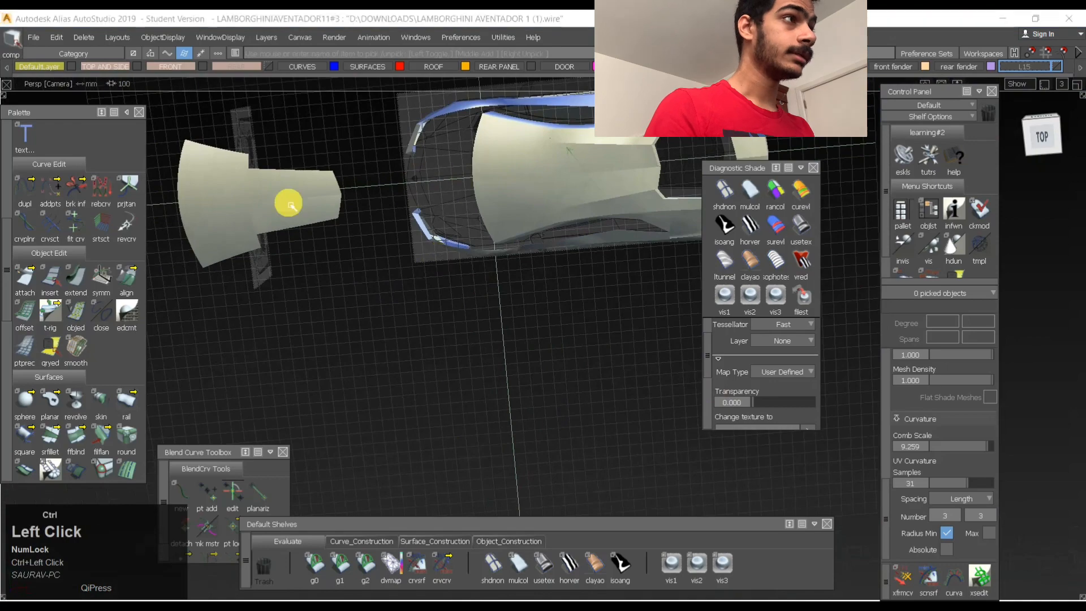
# - Inspect the panel's centreline and seam with horizontal black-and-white stripes and again with user-defined texture shading
pyautogui.click(750, 225)
pyautogui.keyDown('alt'); pyautogui.keyDown('shift'); pyautogui.moveTo(487, 222); pyautogui.dragTo(704, 216); pyautogui.keyUp('shift'); pyautogui.keyUp('alt')
pyautogui.keyDown('alt'); pyautogui.keyDown('shift'); pyautogui.moveTo(556, 234); pyautogui.dragTo(487, 189); pyautogui.keyUp('shift'); pyautogui.keyUp('alt')
pyautogui.keyDown('alt'); pyautogui.keyDown('shift'); pyautogui.moveTo(242, 206); pyautogui.dragTo(301, 165, button='right'); pyautogui.keyUp('shift'); pyautogui.keyUp('alt')
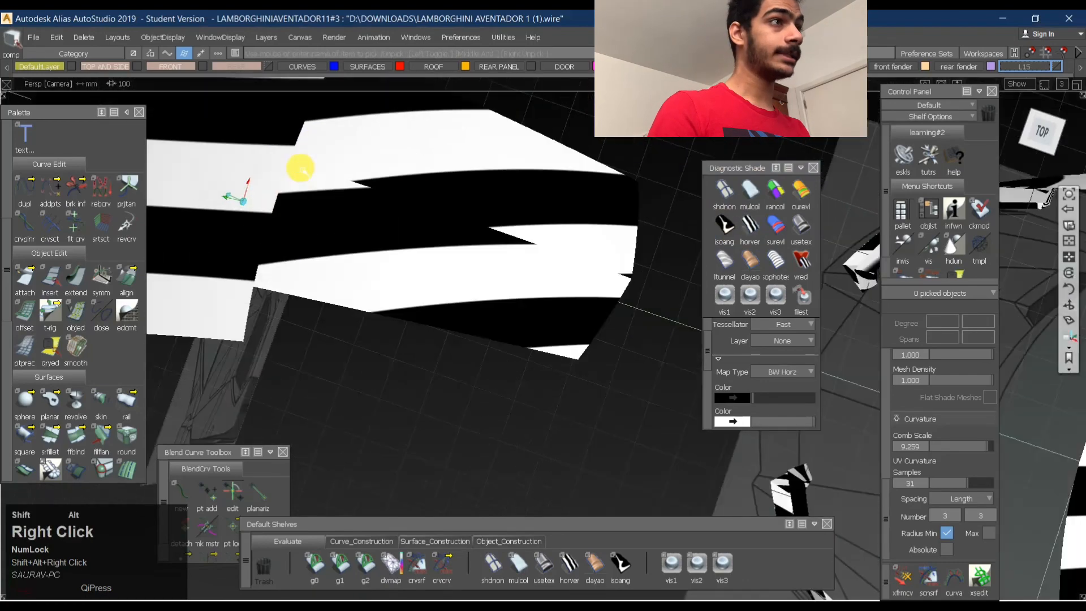
pyautogui.keyDown('alt'); pyautogui.keyDown('shift'); pyautogui.moveTo(301, 164); pyautogui.dragTo(456, 230, button='middle'); pyautogui.keyUp('shift'); pyautogui.keyUp('alt')
pyautogui.moveTo(456, 231)
pyautogui.keyDown('alt'); pyautogui.keyDown('shift'); pyautogui.mouseDown()
pyautogui.moveTo(399, 257)
pyautogui.moveTo(436, 253)
pyautogui.moveTo(456, 232)
pyautogui.mouseUp(); pyautogui.keyUp('shift'); pyautogui.keyUp('alt')
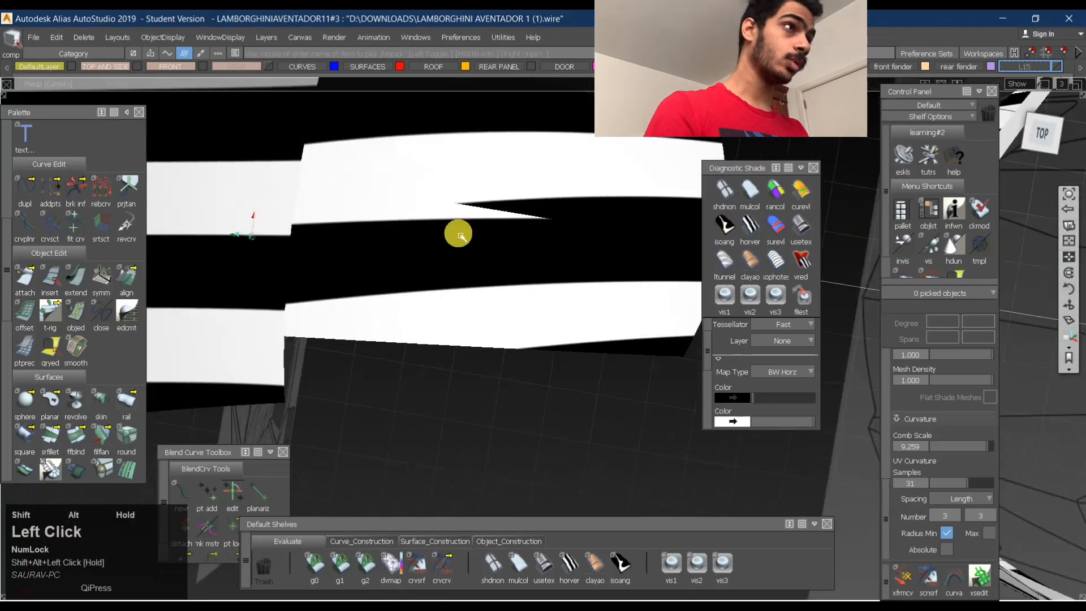
pyautogui.keyDown('alt'); pyautogui.keyDown('shift'); pyautogui.moveTo(596, 213); pyautogui.dragTo(808, 223, button='right'); pyautogui.keyUp('shift'); pyautogui.keyUp('alt')
pyautogui.click(806, 224)
pyautogui.keyDown('ctrl'); pyautogui.keyDown('shift'); pyautogui.moveTo(406, 151); pyautogui.dragTo(402, 211, button='middle'); pyautogui.keyUp('shift'); pyautogui.keyUp('ctrl')
pyautogui.keyDown('ctrl'); pyautogui.keyDown('shift'); pyautogui.click(511, 234); pyautogui.keyUp('shift'); pyautogui.keyUp('ctrl')
pyautogui.keyDown('ctrl'); pyautogui.keyDown('shift'); pyautogui.moveTo(511, 235); pyautogui.dragTo(403, 211); pyautogui.keyUp('shift'); pyautogui.keyUp('ctrl')
pyautogui.click(403, 211)
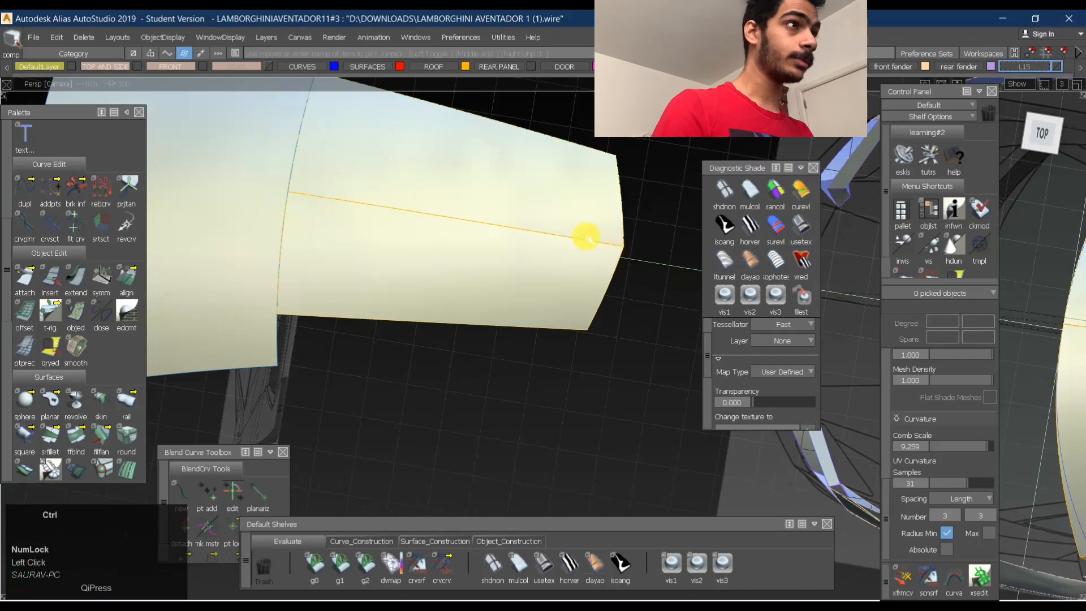
# - Turn off symmetry for the ROOF layer
pyautogui.click(485, 199)
pyautogui.keyDown('ctrl'); pyautogui.keyDown('shift'); pyautogui.moveTo(497, 267); pyautogui.dragTo(397, 250); pyautogui.keyUp('shift'); pyautogui.keyUp('ctrl')
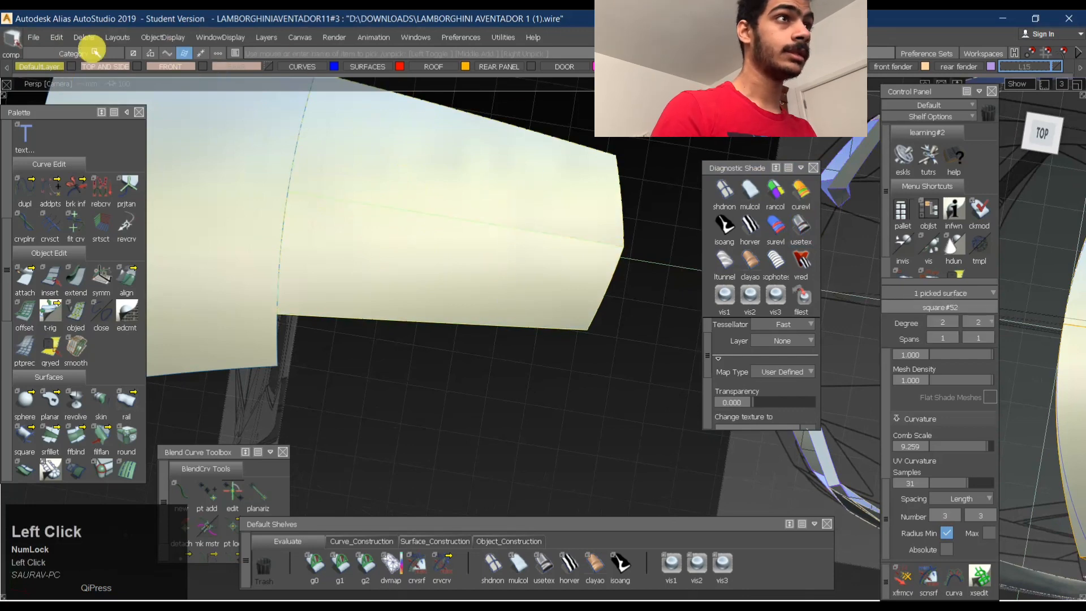
pyautogui.moveTo(527, 165)
pyautogui.keyDown('ctrl'); pyautogui.keyDown('shift'); pyautogui.mouseDown()
pyautogui.moveTo(393, 269)
pyautogui.moveTo(378, 260)
pyautogui.mouseUp(); pyautogui.keyUp('shift'); pyautogui.keyUp('ctrl')
pyautogui.click(380, 229)
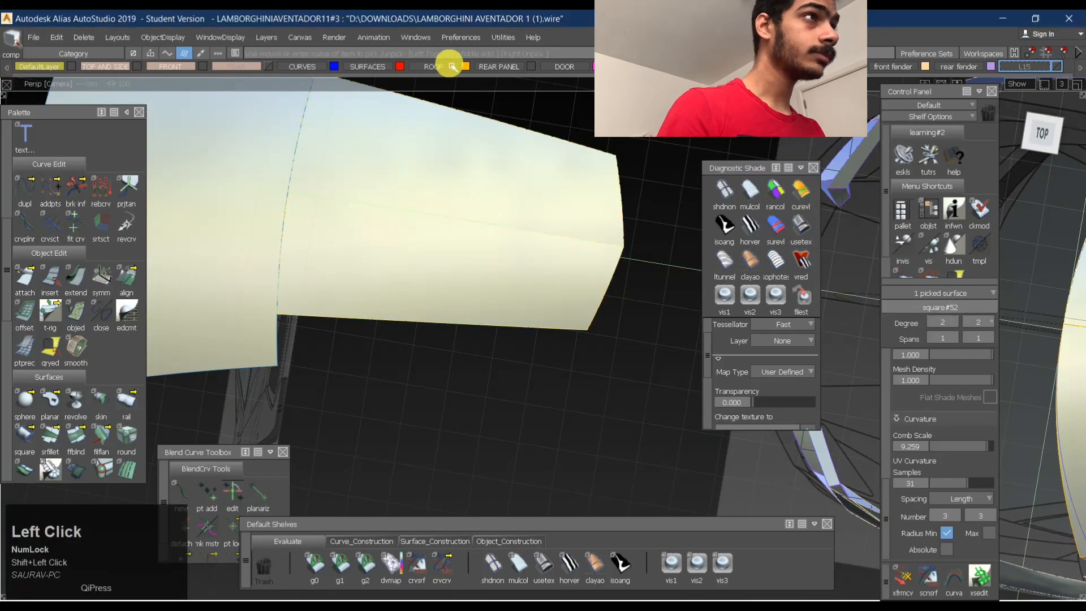
pyautogui.moveTo(441, 67); pyautogui.dragTo(446, 130)
pyautogui.keyDown('ctrl'); pyautogui.keyDown('shift'); pyautogui.moveTo(457, 176); pyautogui.dragTo(382, 236); pyautogui.keyUp('shift'); pyautogui.keyUp('ctrl')
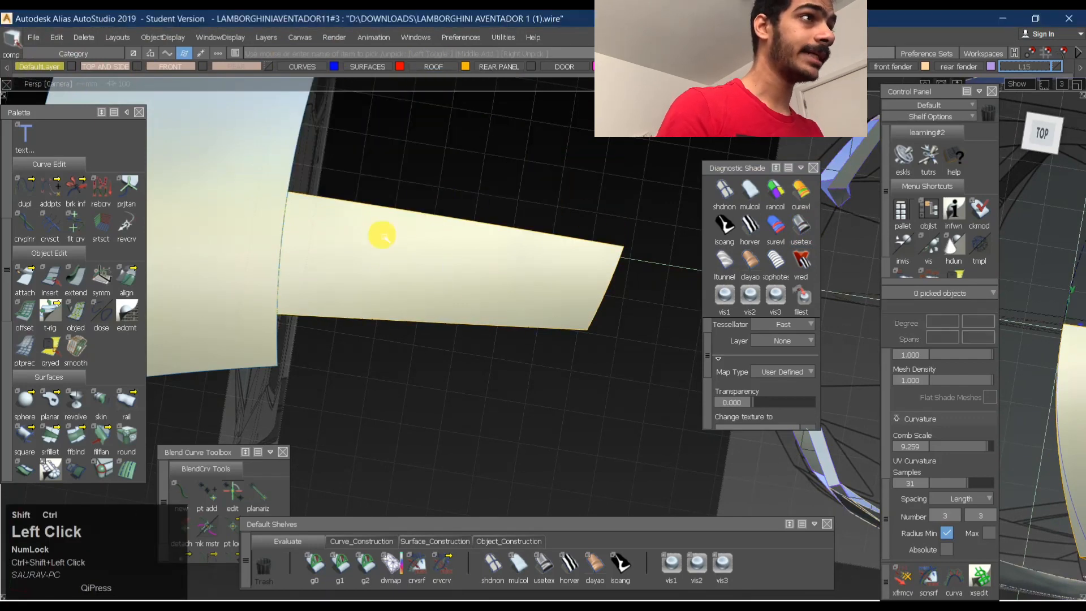
# - Pick the roof panel and create a mirrored duplicate of it across the car's centreline
pyautogui.keyDown('alt'); pyautogui.keyDown('shift'); pyautogui.moveTo(557, 210); pyautogui.dragTo(150, 76, button='right'); pyautogui.keyUp('shift'); pyautogui.keyUp('alt')
pyautogui.click(56, 37)
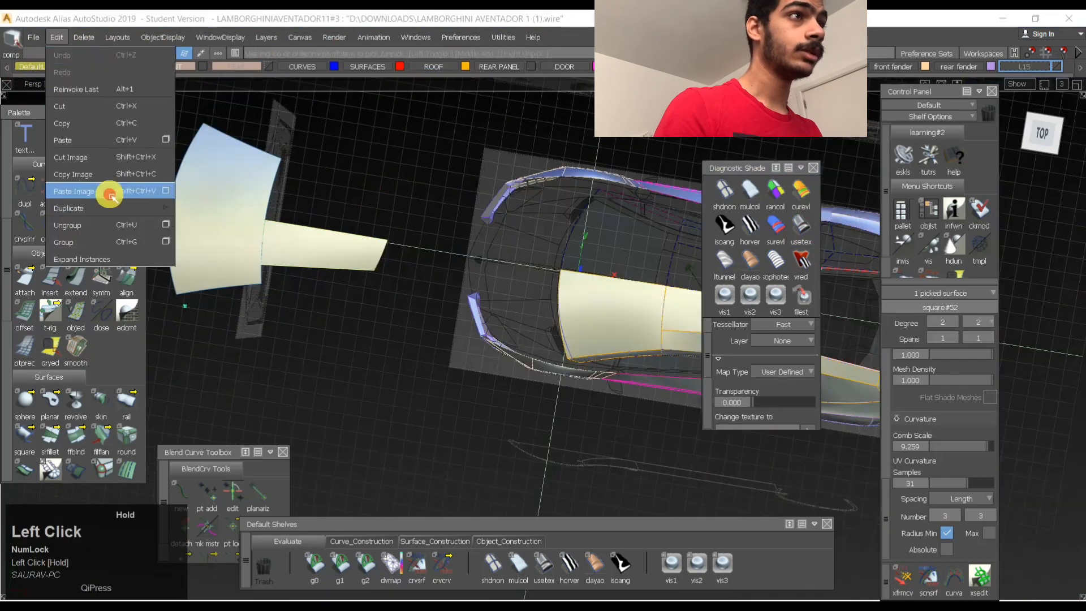
pyautogui.click(194, 223)
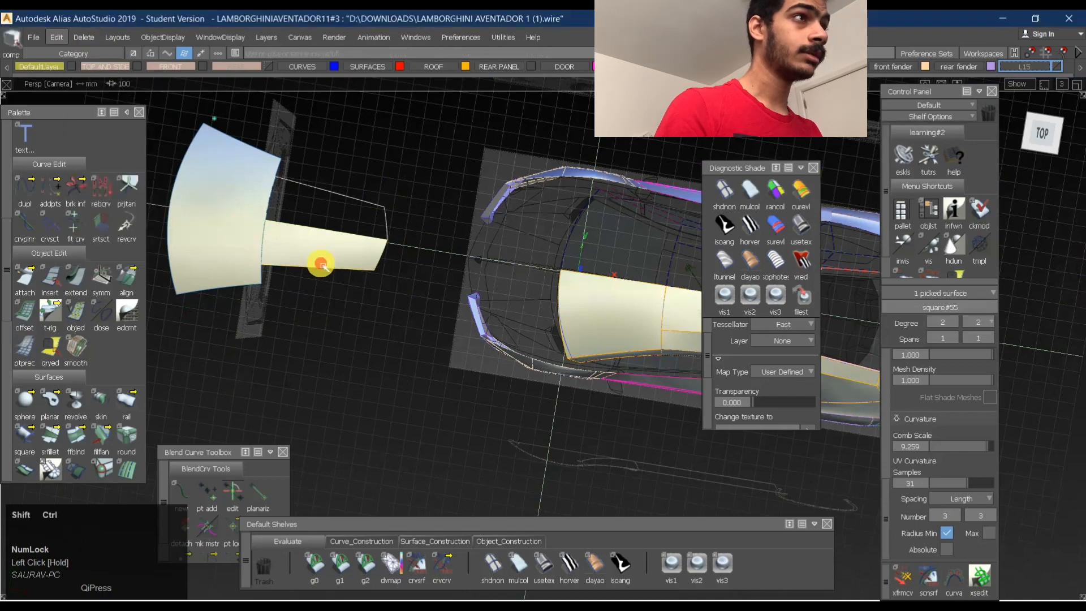
# - Pick the panel, its mirrored copy and the front roof surface and assign them to a new layer L16
pyautogui.keyDown('ctrl'); pyautogui.keyDown('shift'); pyautogui.moveTo(431, 191); pyautogui.dragTo(257, 210); pyautogui.keyUp('shift'); pyautogui.keyUp('ctrl')
pyautogui.keyDown('alt'); pyautogui.keyDown('shift'); pyautogui.moveTo(304, 218); pyautogui.dragTo(496, 195, button='right'); pyautogui.keyUp('shift'); pyautogui.keyUp('alt')
pyautogui.click(310, 279)
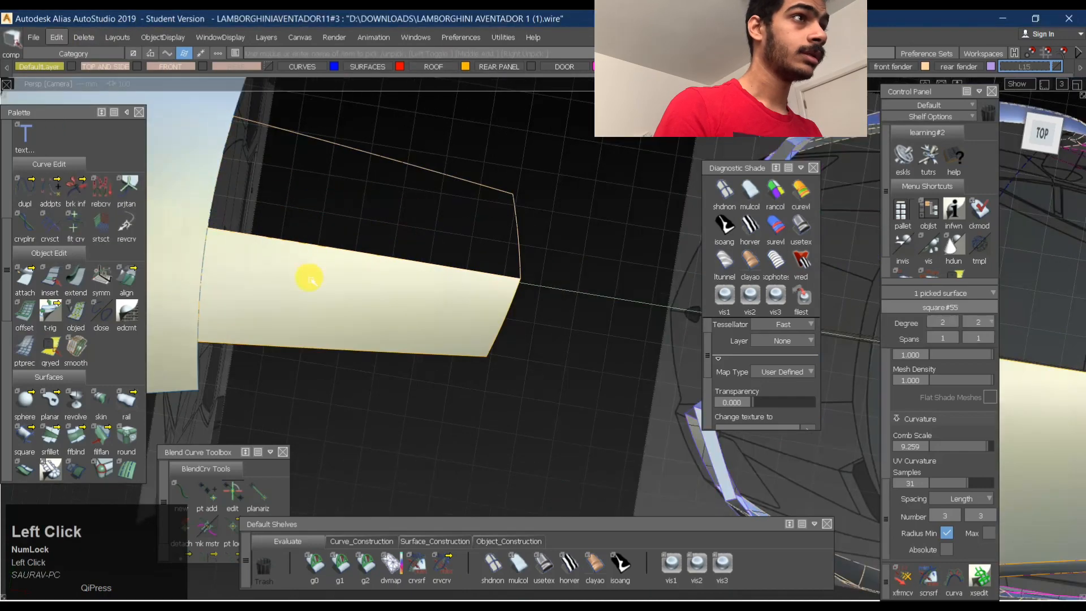
pyautogui.keyDown('alt'); pyautogui.keyDown('shift'); pyautogui.moveTo(423, 243); pyautogui.dragTo(285, 228, button='right'); pyautogui.keyUp('shift'); pyautogui.keyUp('alt')
pyautogui.click(199, 206)
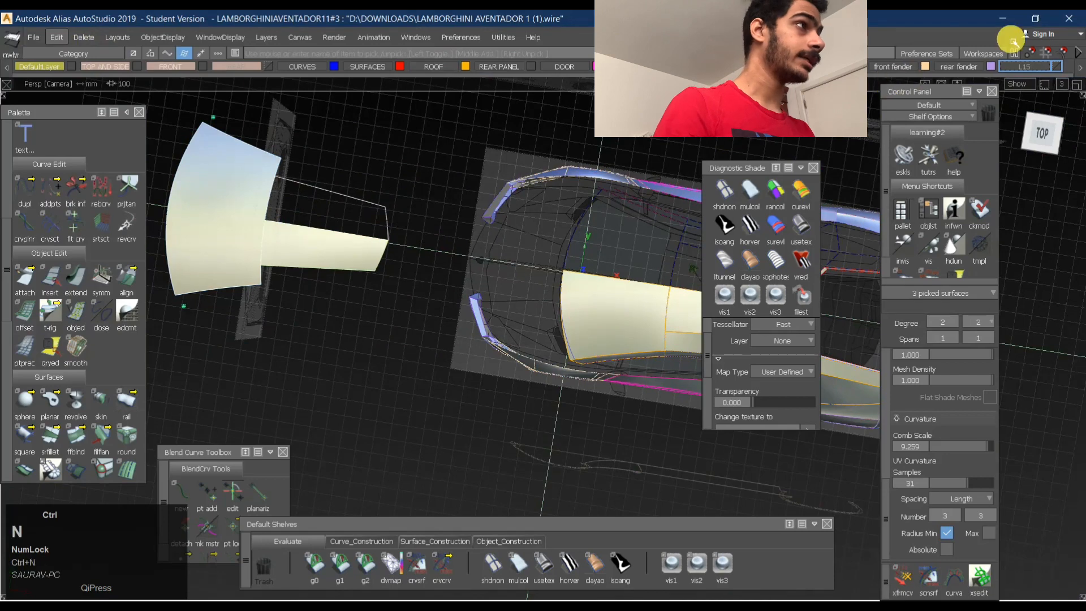
pyautogui.moveTo(1034, 66); pyautogui.dragTo(1042, 81)
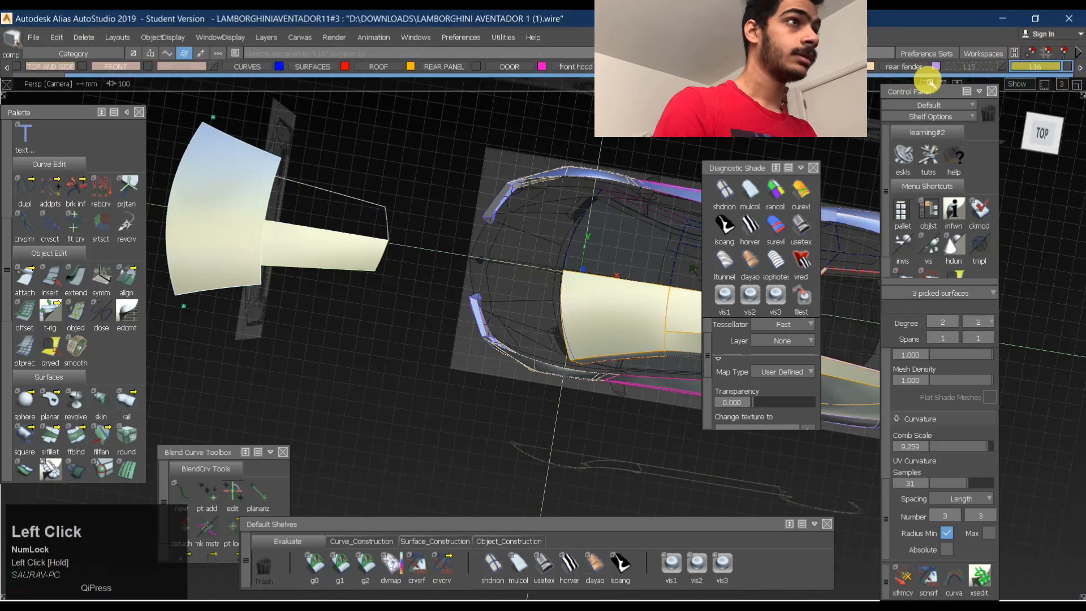
pyautogui.keyDown('ctrl'); pyautogui.keyDown('shift'); pyautogui.moveTo(530, 148); pyautogui.dragTo(462, 135); pyautogui.keyUp('shift'); pyautogui.keyUp('ctrl')
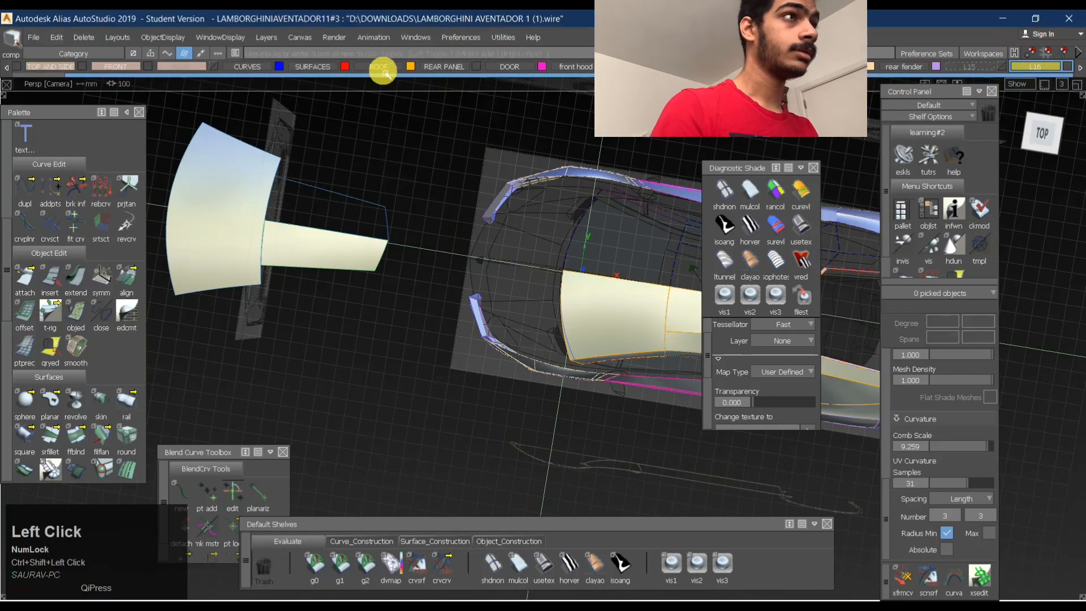
# - Turn the ROOF layer's symmetry back on and apply user-defined texture shading to the surfaces
pyautogui.moveTo(383, 71); pyautogui.dragTo(376, 135)
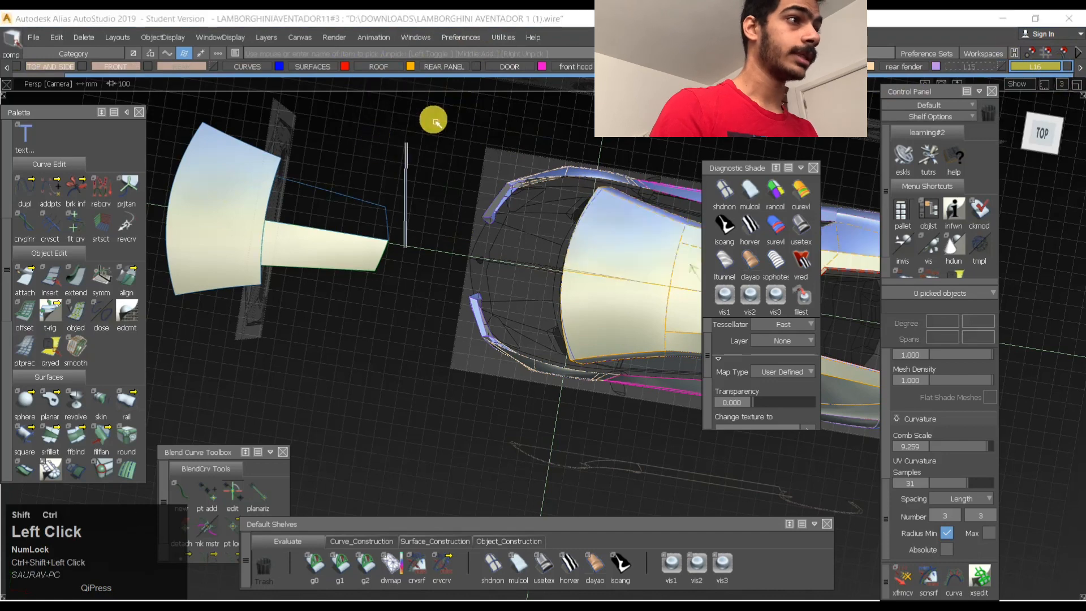
pyautogui.keyDown('ctrl'); pyautogui.keyDown('shift'); pyautogui.click(491, 560); pyautogui.keyUp('shift'); pyautogui.keyUp('ctrl')
pyautogui.click(548, 570)
# - Start a Surface Fillet between the roof panel and its mirrored copy, with the length U degree set to 4
pyautogui.keyDown('alt'); pyautogui.keyDown('shift'); pyautogui.click(271, 222); pyautogui.keyUp('shift'); pyautogui.keyUp('alt')
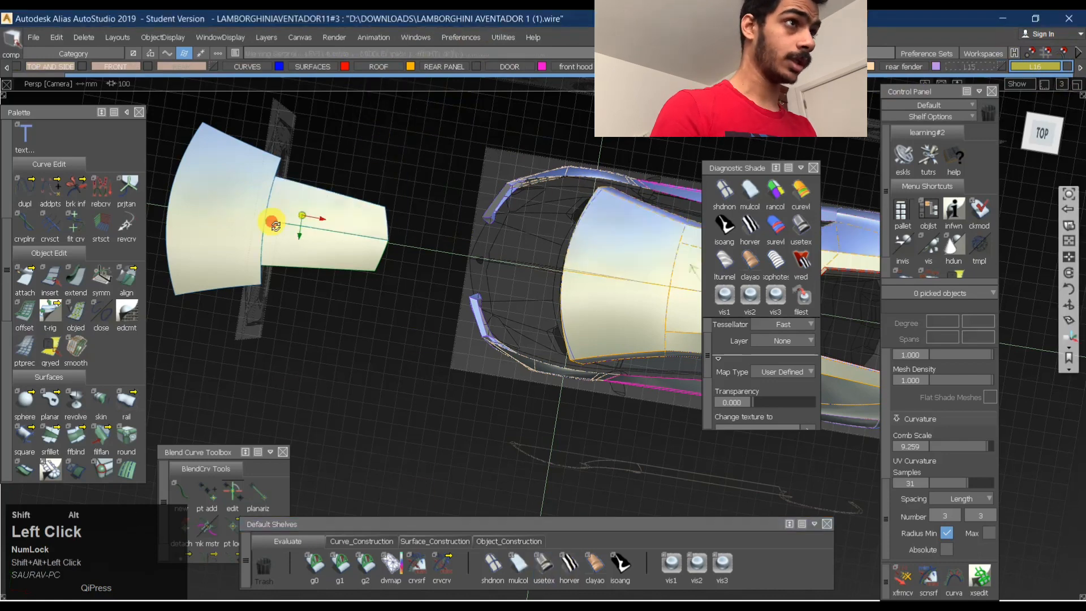
pyautogui.keyDown('alt'); pyautogui.keyDown('shift'); pyautogui.moveTo(323, 227); pyautogui.dragTo(352, 234, button='right'); pyautogui.keyUp('shift'); pyautogui.keyUp('alt')
pyautogui.keyDown('ctrl'); pyautogui.keyDown('shift'); pyautogui.moveTo(488, 277); pyautogui.dragTo(456, 219, button='right'); pyautogui.keyUp('shift'); pyautogui.keyUp('ctrl')
pyautogui.click(457, 219)
pyautogui.click(545, 286)
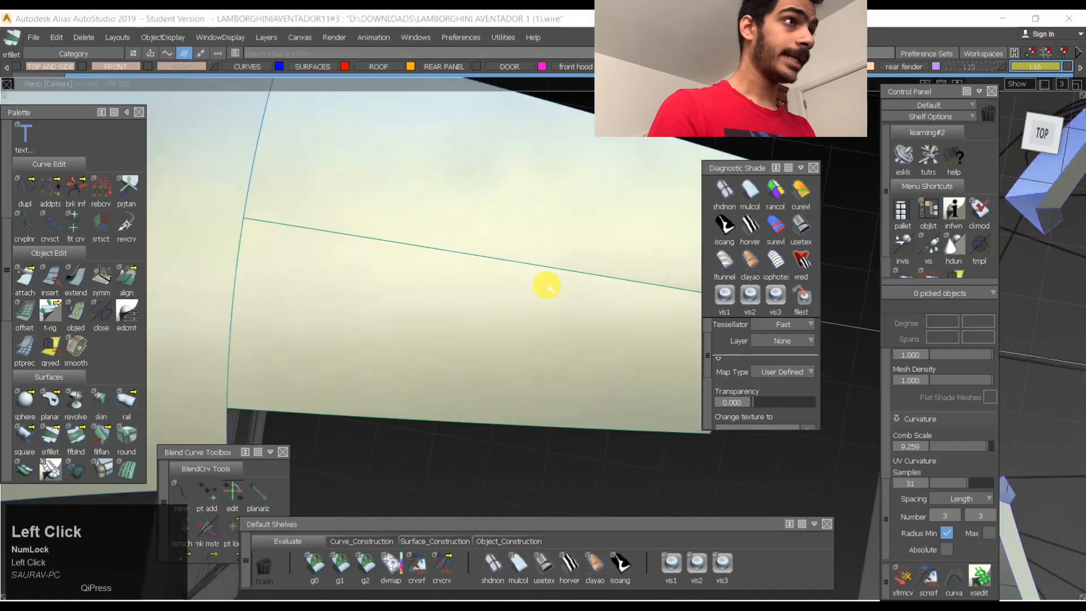
pyautogui.press('space')
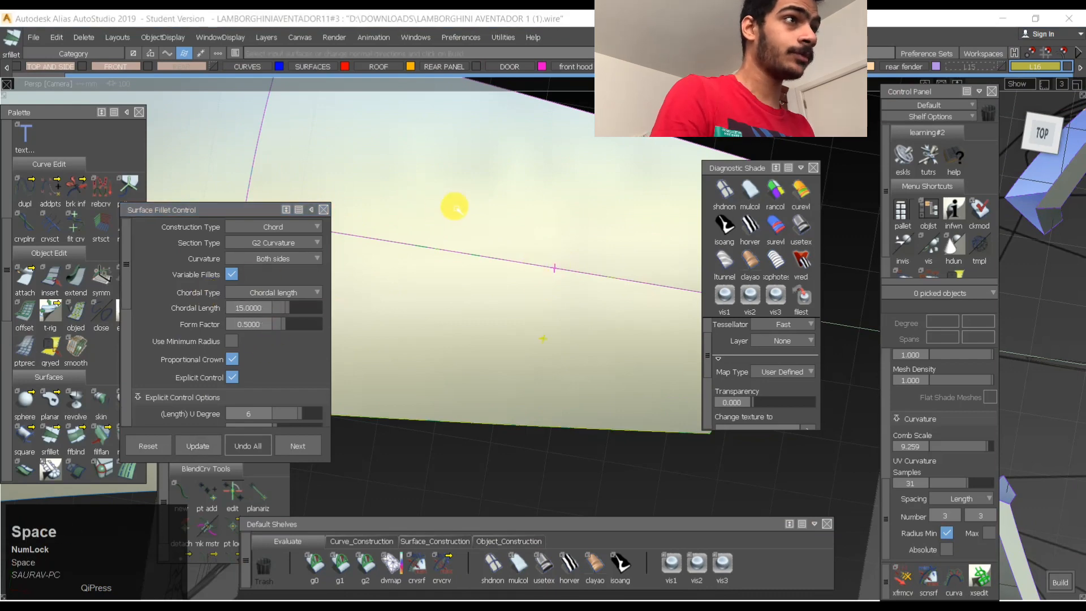
pyautogui.keyDown('alt'); pyautogui.keyDown('shift'); pyautogui.moveTo(449, 252); pyautogui.dragTo(332, 165); pyautogui.keyUp('shift'); pyautogui.keyUp('alt')
pyautogui.keyDown('alt'); pyautogui.keyDown('shift'); pyautogui.moveTo(333, 165); pyautogui.dragTo(536, 168, button='middle'); pyautogui.keyUp('shift'); pyautogui.keyUp('alt')
pyautogui.keyDown('alt'); pyautogui.keyDown('shift'); pyautogui.moveTo(536, 168); pyautogui.dragTo(332, 138); pyautogui.keyUp('shift'); pyautogui.keyUp('alt')
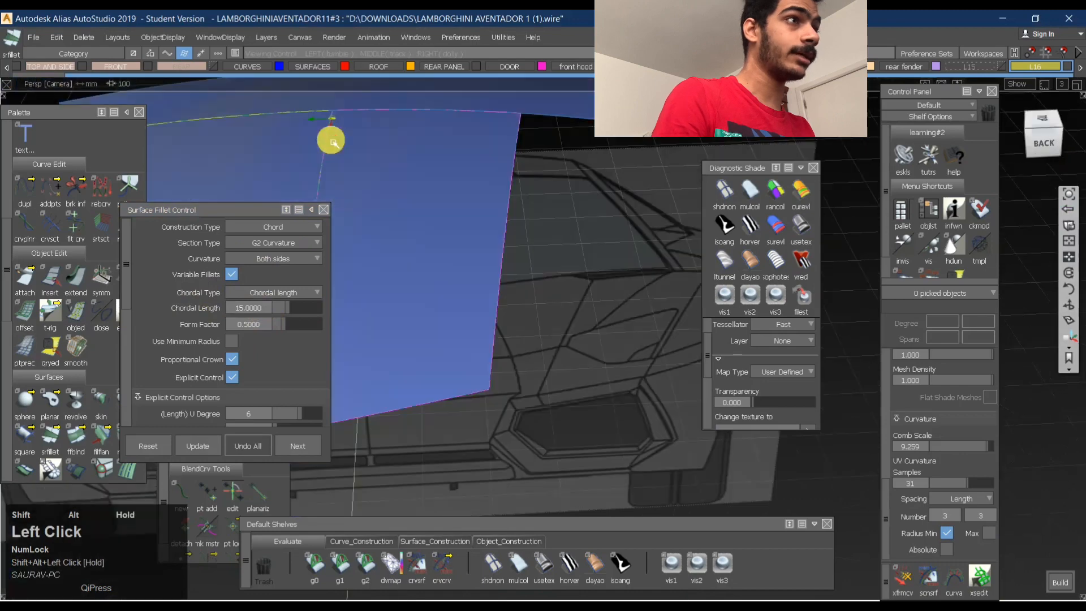
pyautogui.keyDown('alt'); pyautogui.keyDown('shift'); pyautogui.moveTo(332, 138); pyautogui.dragTo(544, 146, button='middle'); pyautogui.keyUp('shift'); pyautogui.keyUp('alt')
pyautogui.keyDown('alt'); pyautogui.keyDown('shift'); pyautogui.moveTo(544, 146); pyautogui.dragTo(290, 294); pyautogui.keyUp('shift'); pyautogui.keyUp('alt')
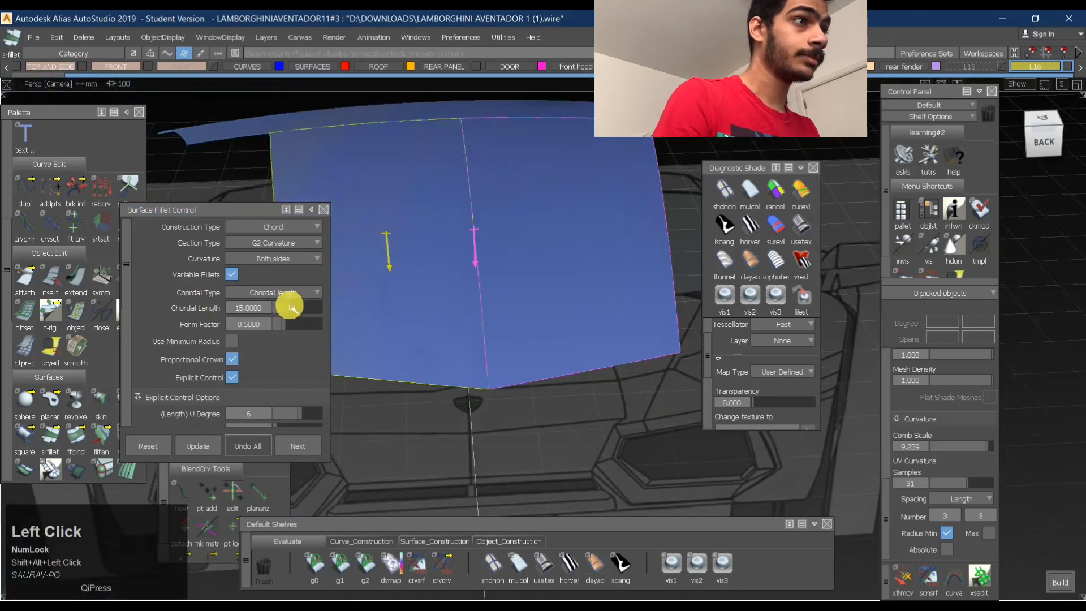
pyautogui.click(290, 417)
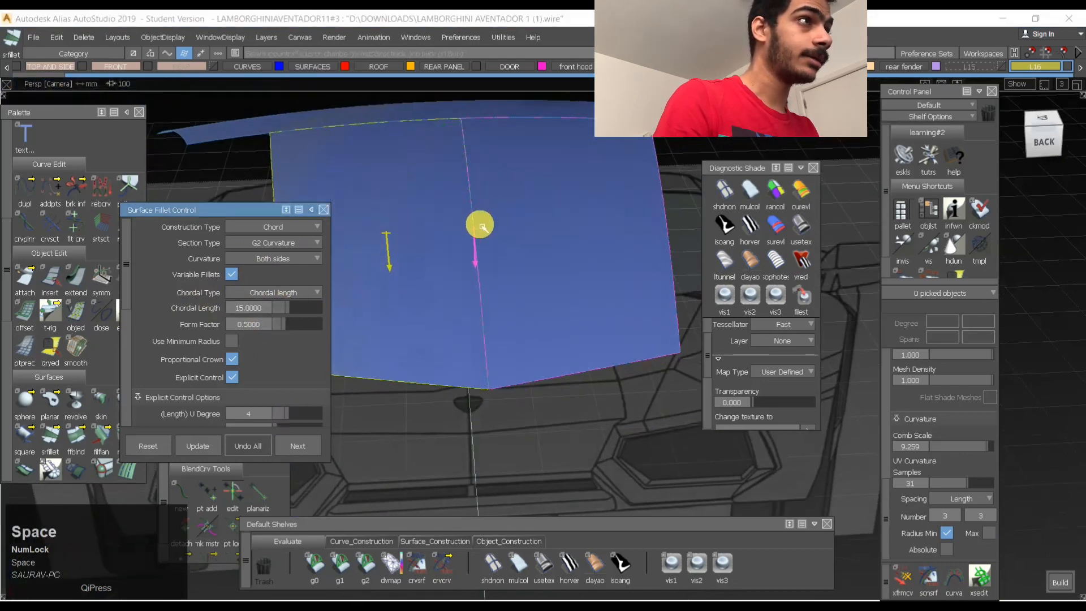
# - Assign the two roof panel halves as fillet inputs, flip their direction arrows inward and build the 15-unit chordal fillet along the centreline
pyautogui.keyDown('ctrl'); pyautogui.keyDown('shift'); pyautogui.moveTo(482, 226); pyautogui.dragTo(490, 150, button='right'); pyautogui.keyUp('shift'); pyautogui.keyUp('ctrl')
pyautogui.keyDown('shift'); pyautogui.click(398, 182); pyautogui.keyUp('shift')
pyautogui.click(495, 170)
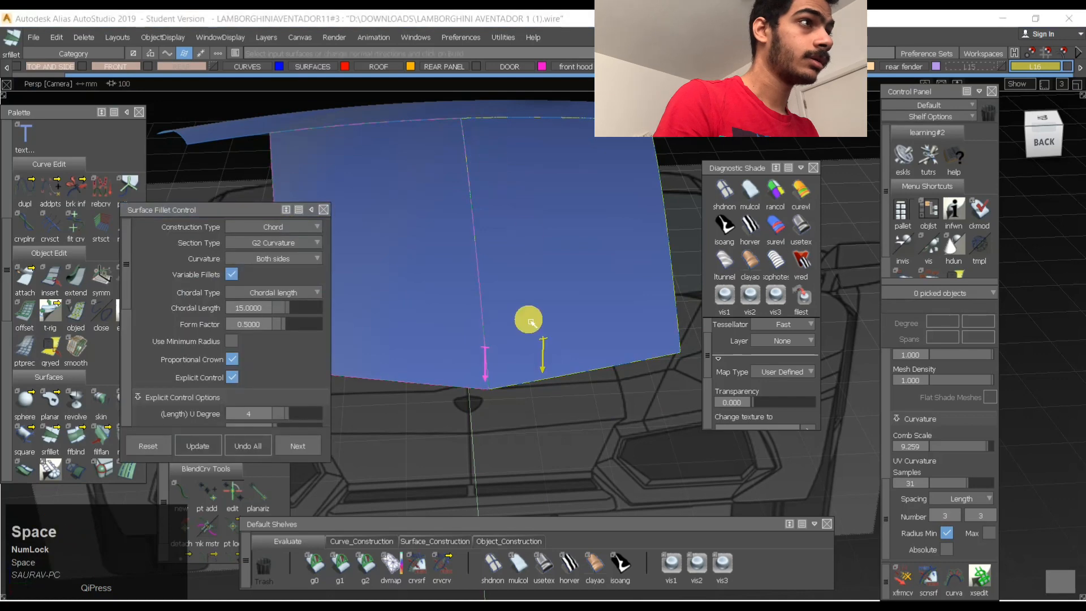
pyautogui.click(486, 354)
pyautogui.click(543, 346)
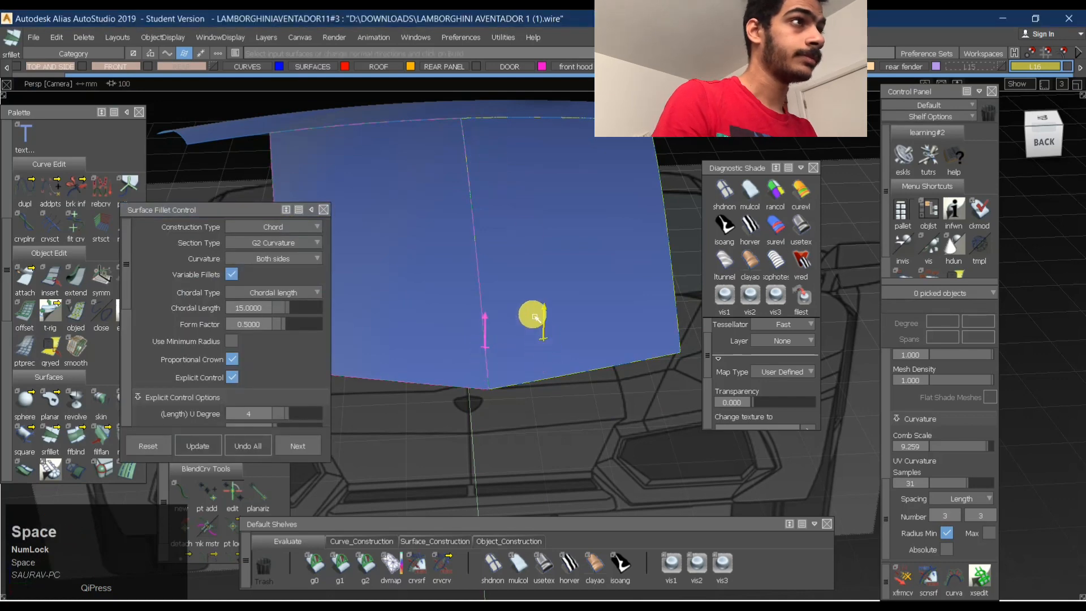
pyautogui.click(526, 380)
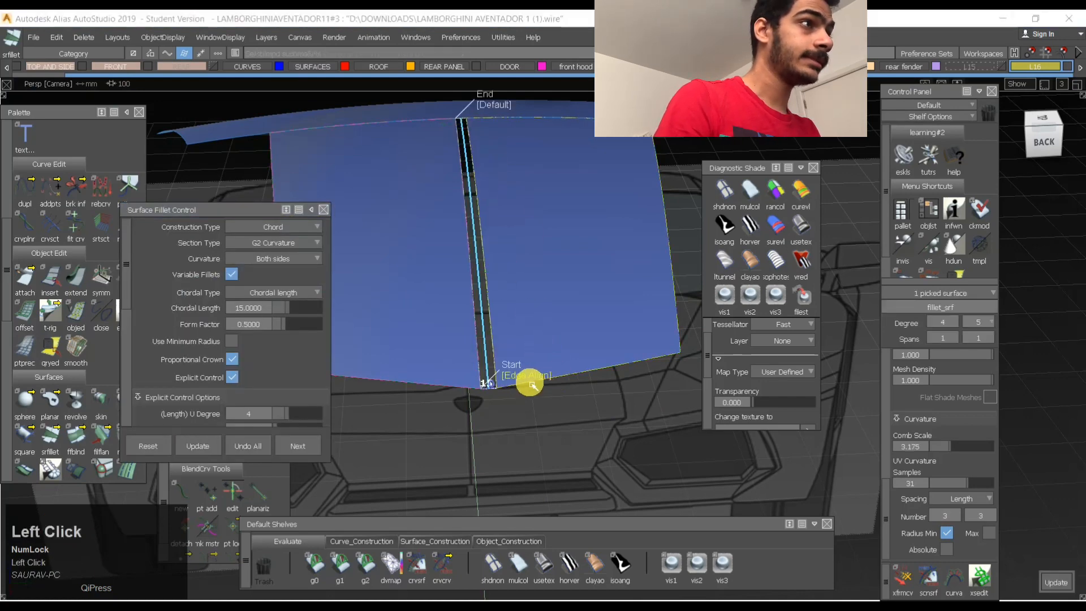
# - Set both the start and end of the centreline fillet to Edge Align
pyautogui.click(530, 384)
pyautogui.click(529, 383)
pyautogui.press('space')
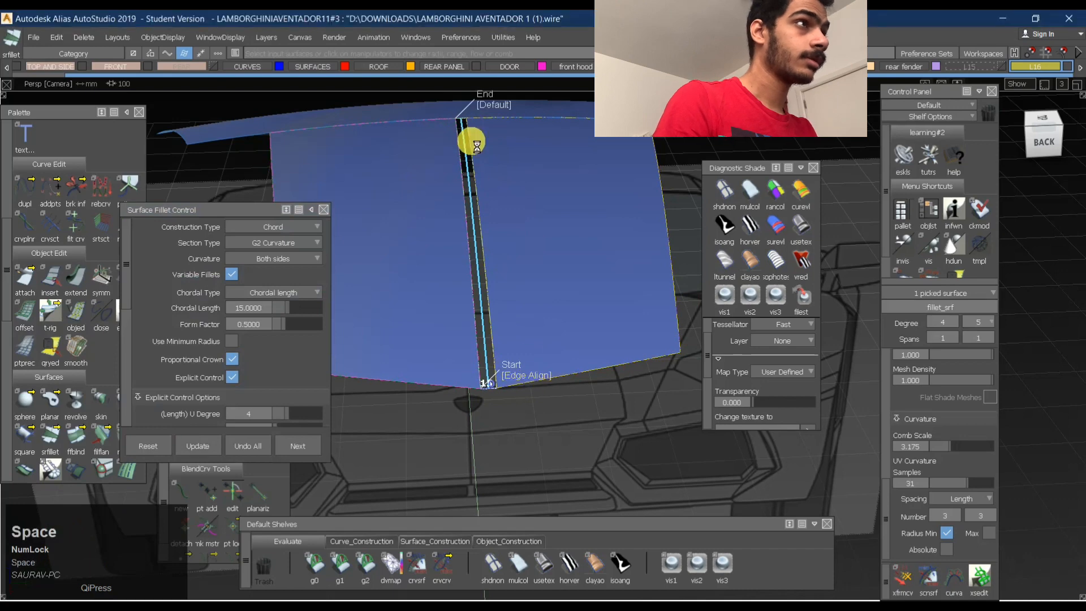
pyautogui.click(498, 112)
pyautogui.click(499, 112)
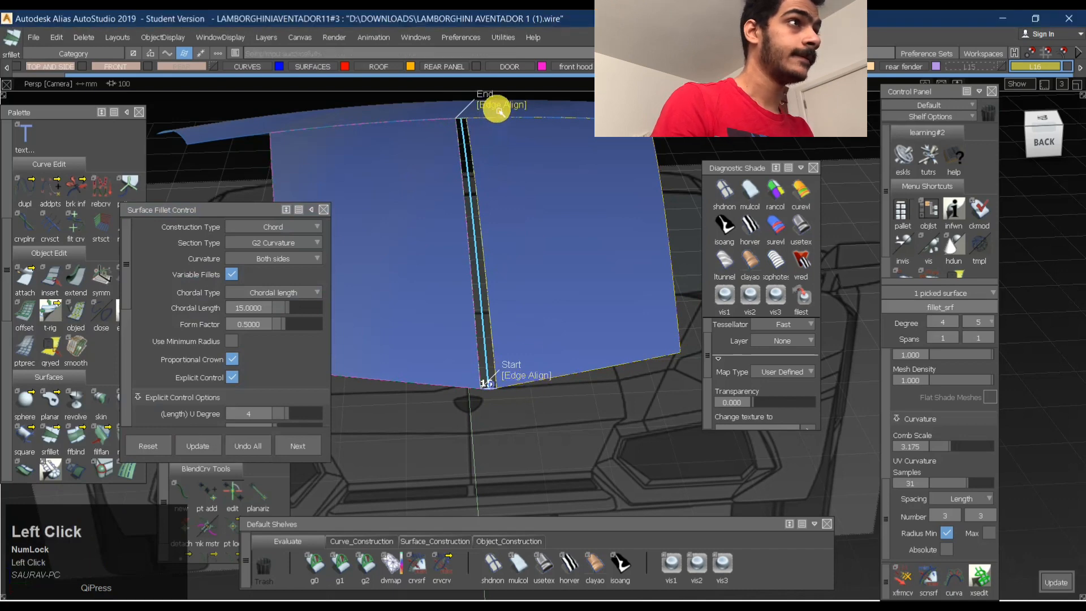
# - Reselect the centreline fillet, try a length U degree of 3, and set it back to 4
pyautogui.keyDown('ctrl'); pyautogui.keyDown('shift'); pyautogui.moveTo(502, 163); pyautogui.dragTo(614, 172); pyautogui.keyUp('shift'); pyautogui.keyUp('ctrl')
pyautogui.click(754, 225)
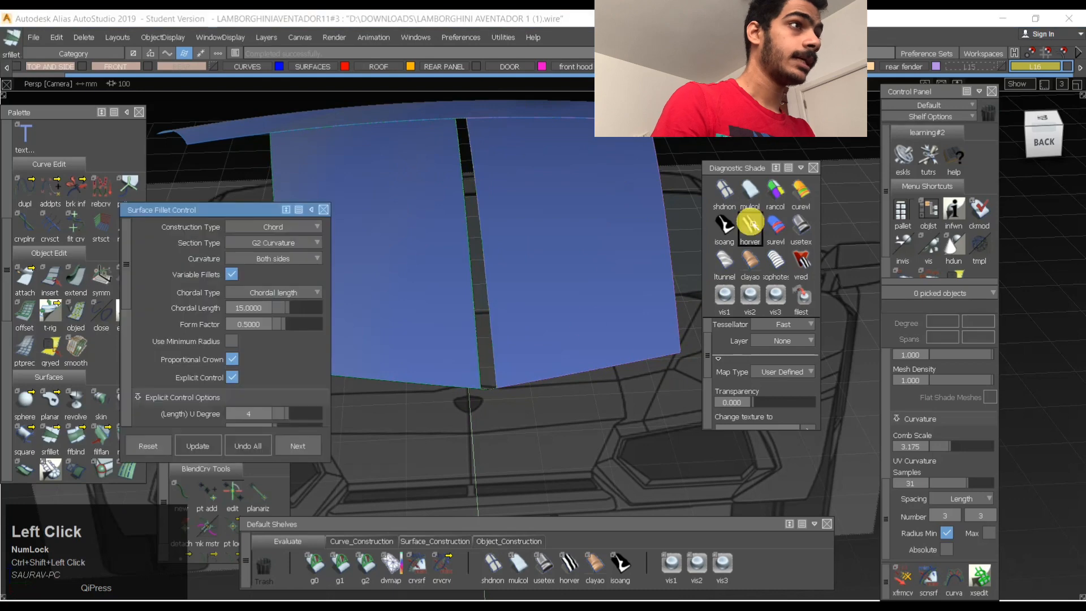
pyautogui.keyDown('ctrl'); pyautogui.keyDown('shift'); pyautogui.moveTo(617, 253); pyautogui.dragTo(487, 251, button='middle'); pyautogui.keyUp('shift'); pyautogui.keyUp('ctrl')
pyautogui.click(514, 270)
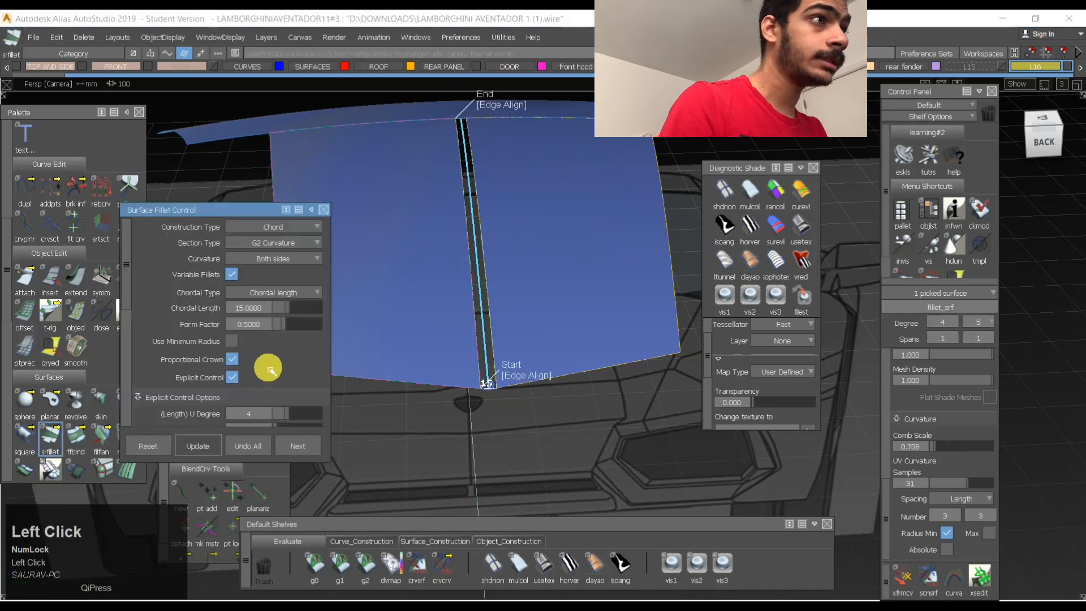
pyautogui.scroll(-1, 275, 360)
pyautogui.press('space')
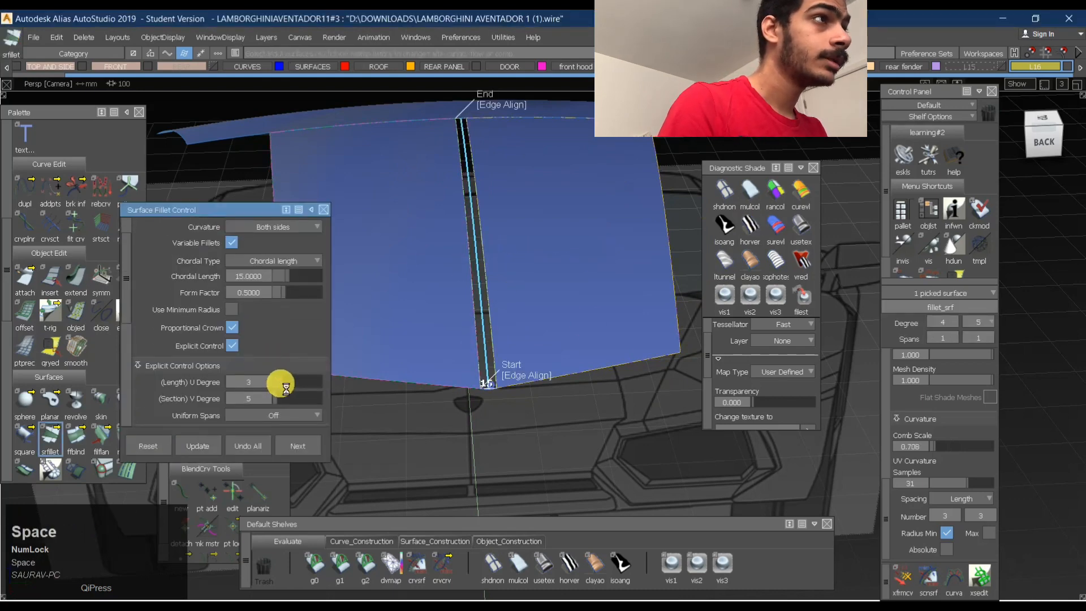
pyautogui.moveTo(283, 386); pyautogui.dragTo(284, 386)
pyautogui.press('space')
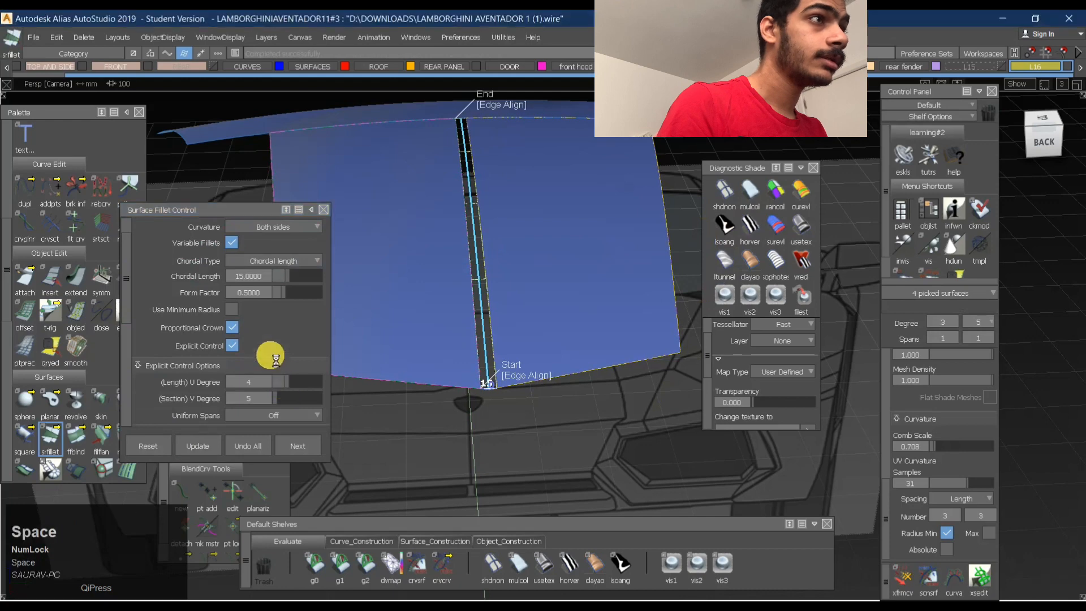
pyautogui.scroll(-5, 279, 325)
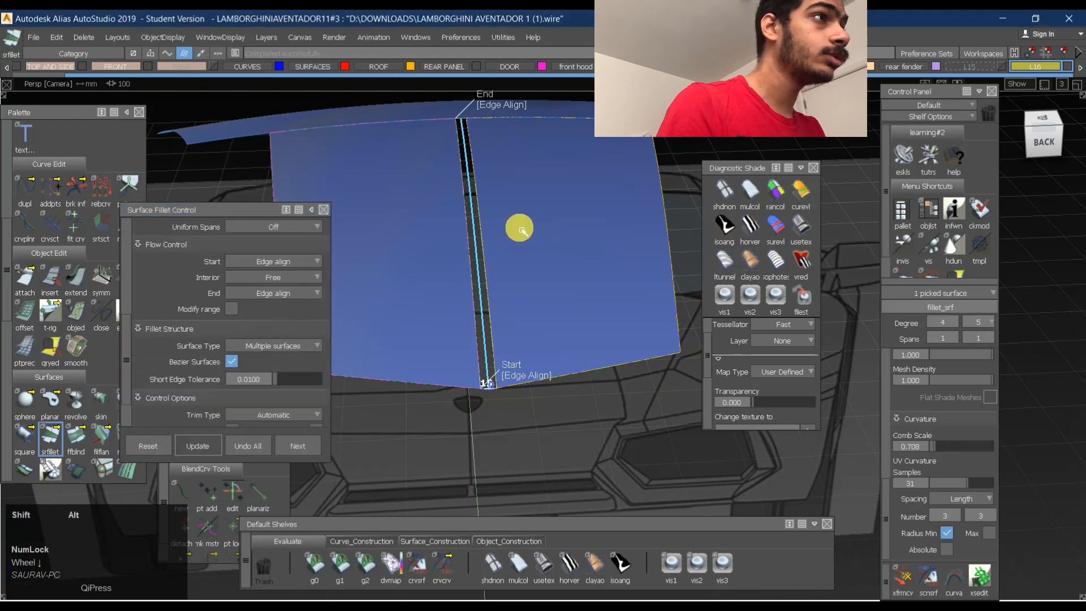
# - Check the highlight flow across the centreline fillet with horizontal black-and-white stripe shading
pyautogui.keyDown('alt'); pyautogui.keyDown('shift'); pyautogui.moveTo(520, 228); pyautogui.dragTo(521, 279); pyautogui.keyUp('shift'); pyautogui.keyUp('alt')
pyautogui.keyDown('alt'); pyautogui.keyDown('shift'); pyautogui.moveTo(521, 279); pyautogui.dragTo(543, 315, button='right'); pyautogui.keyUp('shift'); pyautogui.keyUp('alt')
pyautogui.keyDown('alt'); pyautogui.keyDown('shift'); pyautogui.moveTo(543, 315); pyautogui.dragTo(626, 371, button='middle'); pyautogui.keyUp('shift'); pyautogui.keyUp('alt')
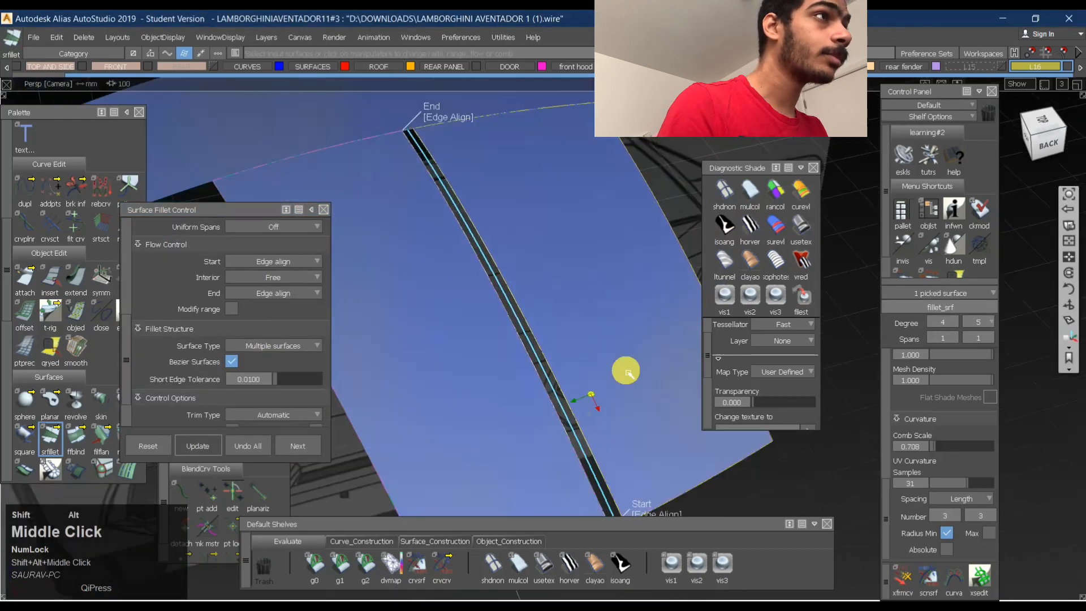
pyautogui.keyDown('alt'); pyautogui.keyDown('shift'); pyautogui.moveTo(539, 251); pyautogui.dragTo(454, 216); pyautogui.keyUp('shift'); pyautogui.keyUp('alt')
pyautogui.click(756, 225)
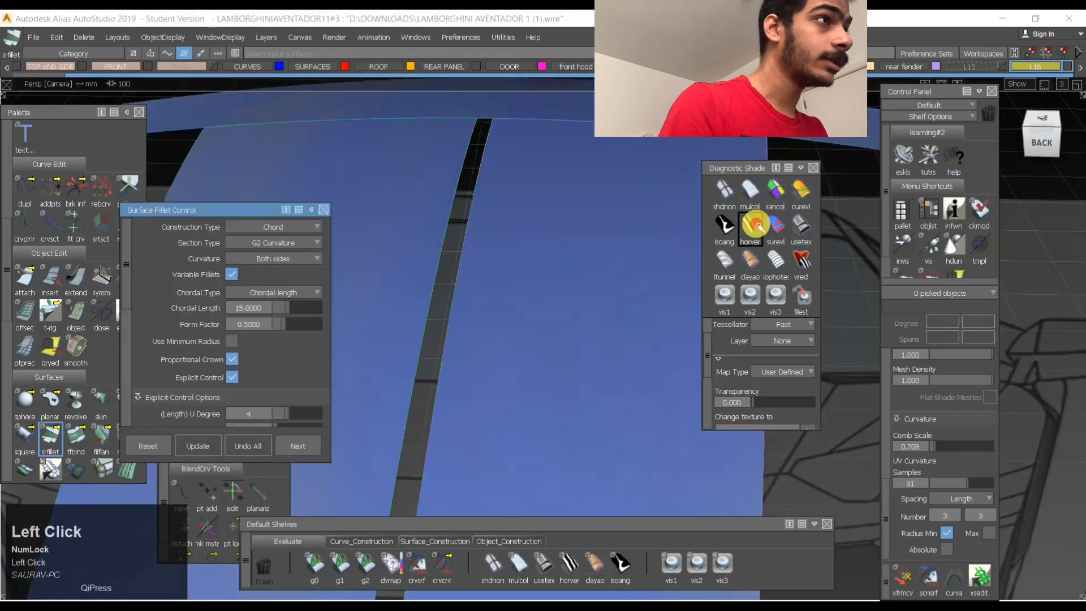
pyautogui.moveTo(550, 252)
pyautogui.keyDown('alt'); pyautogui.keyDown('shift'); pyautogui.mouseDown()
pyautogui.moveTo(672, 334)
pyautogui.moveTo(534, 359)
pyautogui.moveTo(512, 330)
pyautogui.moveTo(619, 371)
pyautogui.moveTo(512, 377)
pyautogui.mouseUp(); pyautogui.keyUp('shift'); pyautogui.keyUp('alt')
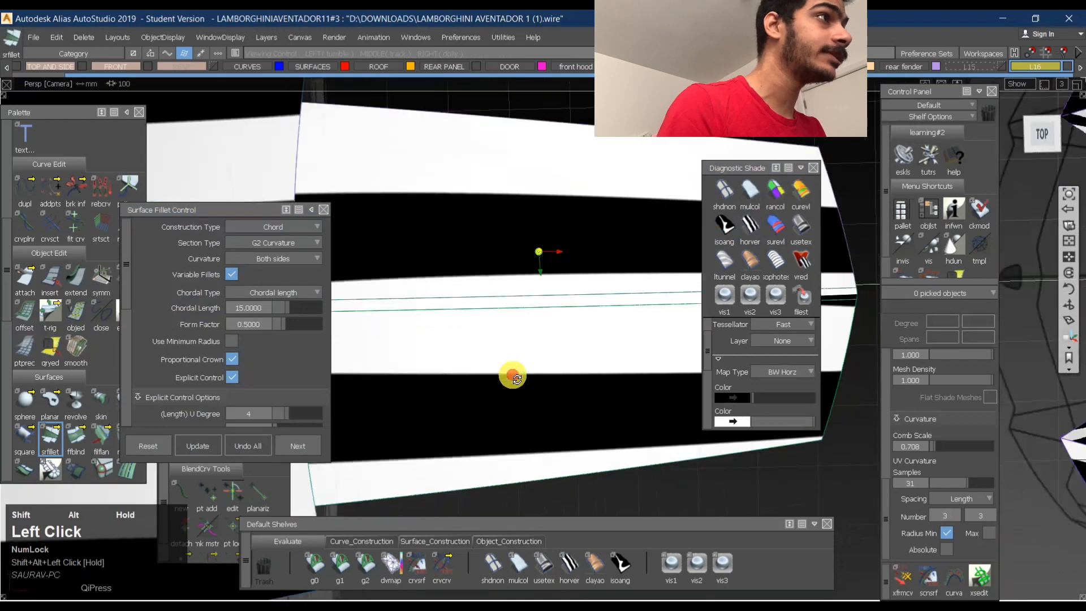
# - Apply user-defined texture shading and examine the fillet blend along the roof panel's centreline
pyautogui.click(800, 226)
pyautogui.keyDown('ctrl'); pyautogui.keyDown('shift'); pyautogui.moveTo(449, 228); pyautogui.dragTo(444, 285, button='middle'); pyautogui.keyUp('shift'); pyautogui.keyUp('ctrl')
pyautogui.keyDown('alt'); pyautogui.keyDown('shift'); pyautogui.moveTo(537, 269); pyautogui.dragTo(505, 272, button='right'); pyautogui.keyUp('shift'); pyautogui.keyUp('alt')
pyautogui.keyDown('alt'); pyautogui.keyDown('shift'); pyautogui.moveTo(506, 272); pyautogui.dragTo(623, 320); pyautogui.keyUp('shift'); pyautogui.keyUp('alt')
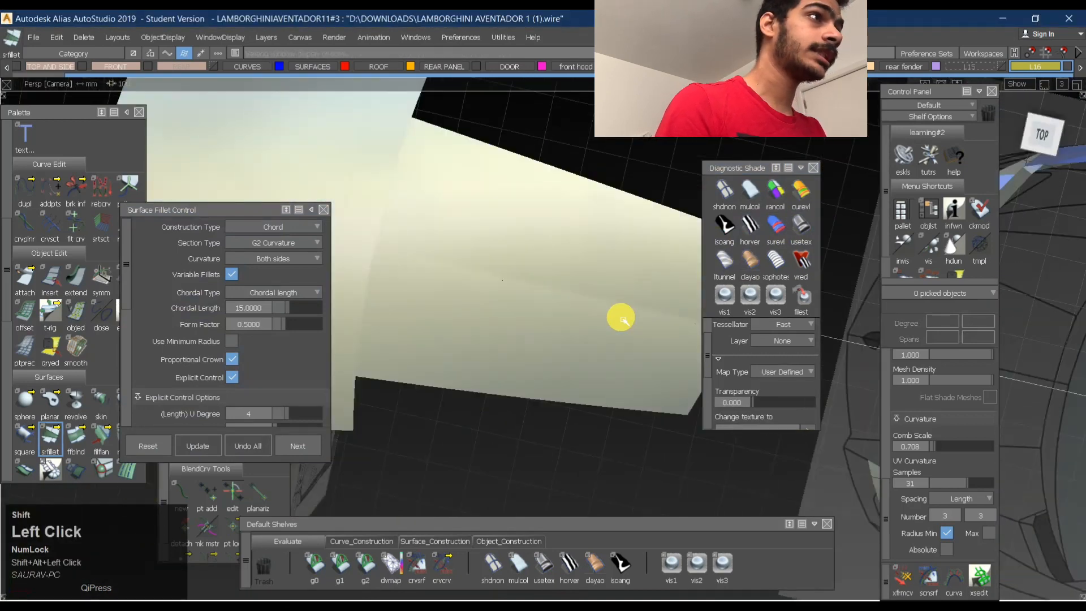
pyautogui.keyDown('alt'); pyautogui.keyDown('shift'); pyautogui.moveTo(481, 271); pyautogui.dragTo(488, 268, button='right'); pyautogui.keyUp('shift'); pyautogui.keyUp('alt')
pyautogui.moveTo(488, 268)
pyautogui.keyDown('alt'); pyautogui.keyDown('shift'); pyautogui.mouseDown()
pyautogui.moveTo(536, 304)
pyautogui.moveTo(579, 287)
pyautogui.mouseUp(); pyautogui.keyUp('shift'); pyautogui.keyUp('alt')
pyautogui.keyDown('alt'); pyautogui.keyDown('shift'); pyautogui.moveTo(579, 287); pyautogui.dragTo(584, 243, button='right'); pyautogui.keyUp('shift'); pyautogui.keyUp('alt')
pyautogui.moveTo(585, 243)
pyautogui.keyDown('ctrl'); pyautogui.keyDown('shift'); pyautogui.mouseDown(button='middle')
pyautogui.moveTo(586, 303)
pyautogui.moveTo(617, 275)
pyautogui.mouseUp(button='middle'); pyautogui.keyUp('shift'); pyautogui.keyUp('ctrl')
pyautogui.keyDown('ctrl'); pyautogui.keyDown('shift'); pyautogui.moveTo(616, 275); pyautogui.dragTo(487, 348, button='middle'); pyautogui.keyUp('shift'); pyautogui.keyUp('ctrl')
pyautogui.keyDown('alt'); pyautogui.keyDown('shift'); pyautogui.moveTo(485, 357); pyautogui.dragTo(524, 289, button='right'); pyautogui.keyUp('shift'); pyautogui.keyUp('alt')
# - Select the centreline fillet and set its chordal length to 7
pyautogui.click(459, 347)
pyautogui.scroll(-3, 260, 266)
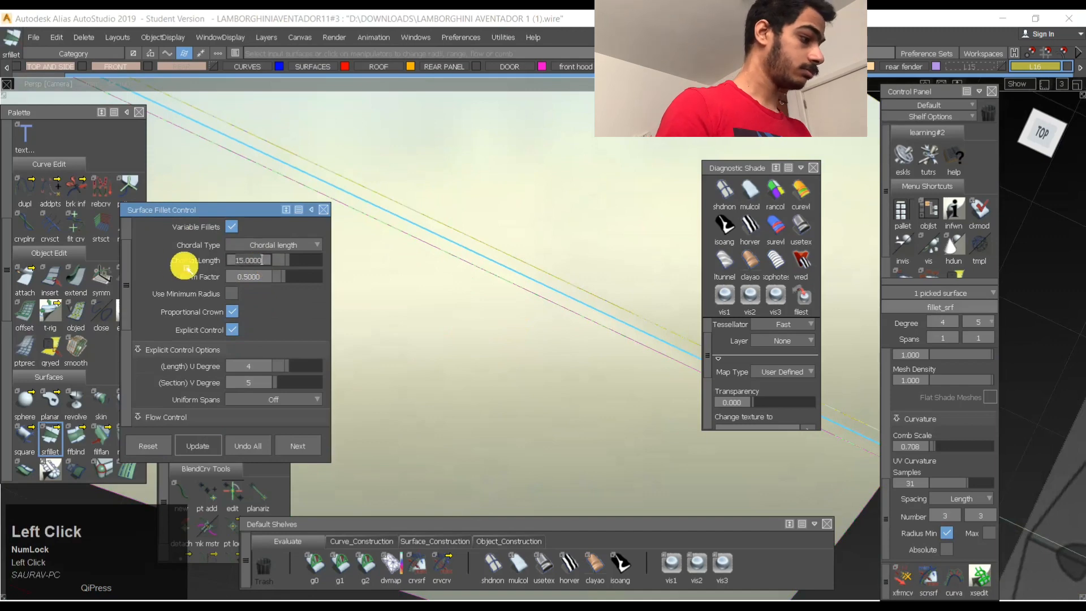
pyautogui.write('7')
pyautogui.press('space')
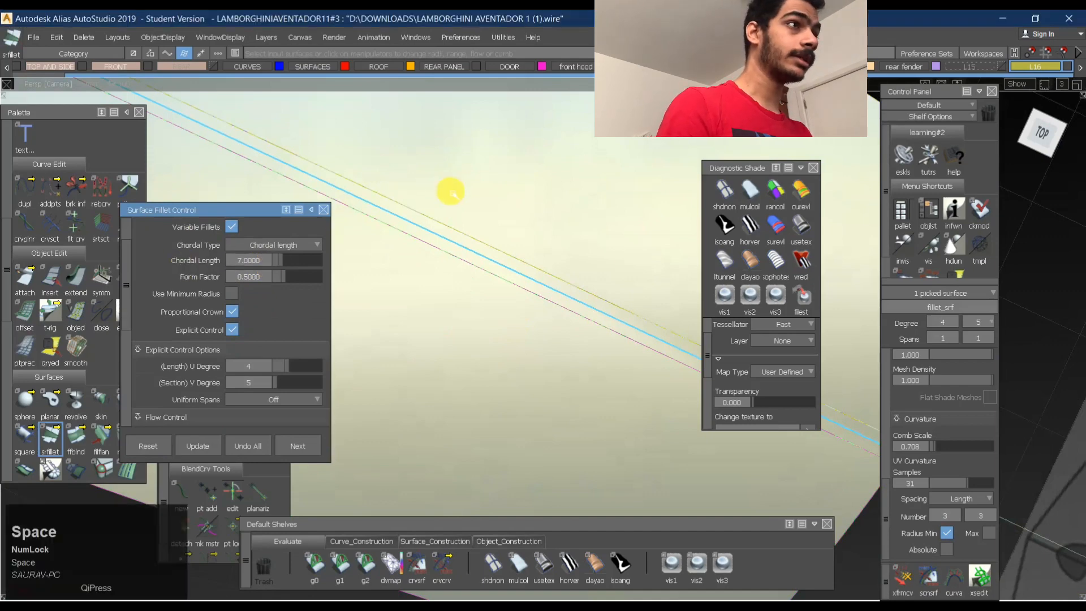
# - Examine the narrower centreline fillet on the roof panel from the rear and from above
pyautogui.keyDown('alt'); pyautogui.keyDown('shift'); pyautogui.moveTo(497, 192); pyautogui.dragTo(511, 361, button='right'); pyautogui.keyUp('shift'); pyautogui.keyUp('alt')
pyautogui.keyDown('ctrl'); pyautogui.keyDown('shift'); pyautogui.moveTo(522, 198); pyautogui.dragTo(515, 253, button='middle'); pyautogui.keyUp('shift'); pyautogui.keyUp('ctrl')
pyautogui.keyDown('alt'); pyautogui.keyDown('shift'); pyautogui.moveTo(568, 310); pyautogui.dragTo(475, 383); pyautogui.keyUp('shift'); pyautogui.keyUp('alt')
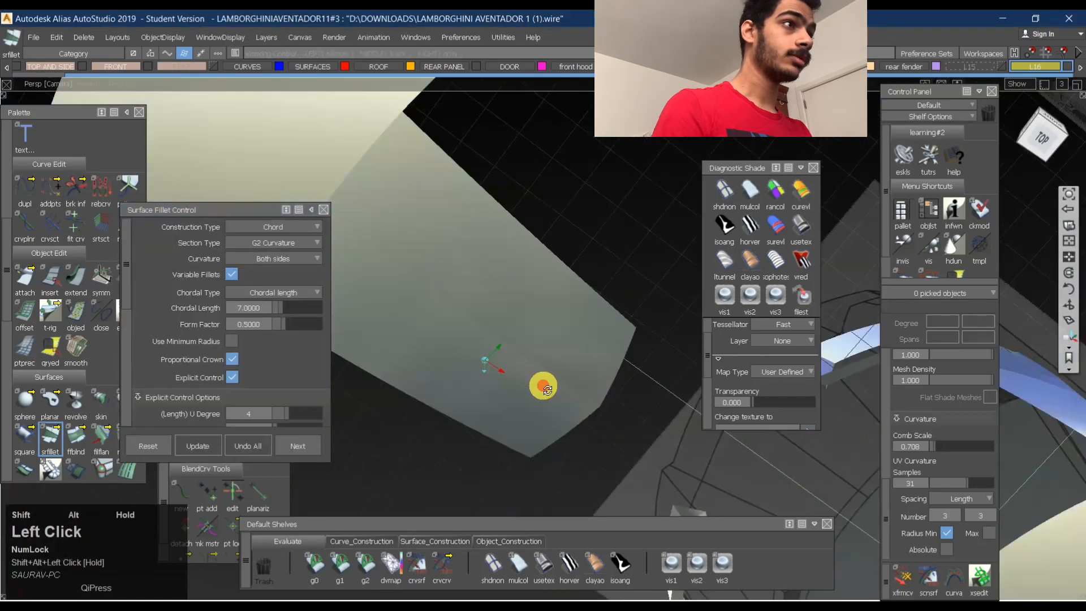
pyautogui.keyDown('alt'); pyautogui.keyDown('shift'); pyautogui.moveTo(475, 383); pyautogui.dragTo(572, 359, button='right'); pyautogui.keyUp('shift'); pyautogui.keyUp('alt')
pyautogui.keyDown('alt'); pyautogui.keyDown('shift'); pyautogui.moveTo(571, 359); pyautogui.dragTo(592, 293); pyautogui.keyUp('shift'); pyautogui.keyUp('alt')
pyautogui.keyDown('alt'); pyautogui.keyDown('shift'); pyautogui.moveTo(592, 294); pyautogui.dragTo(518, 372, button='middle'); pyautogui.keyUp('shift'); pyautogui.keyUp('alt')
pyautogui.keyDown('alt'); pyautogui.keyDown('shift'); pyautogui.moveTo(518, 372); pyautogui.dragTo(650, 383); pyautogui.keyUp('shift'); pyautogui.keyUp('alt')
pyautogui.keyDown('alt'); pyautogui.keyDown('shift'); pyautogui.moveTo(650, 383); pyautogui.dragTo(624, 272, button='middle'); pyautogui.keyUp('shift'); pyautogui.keyUp('alt')
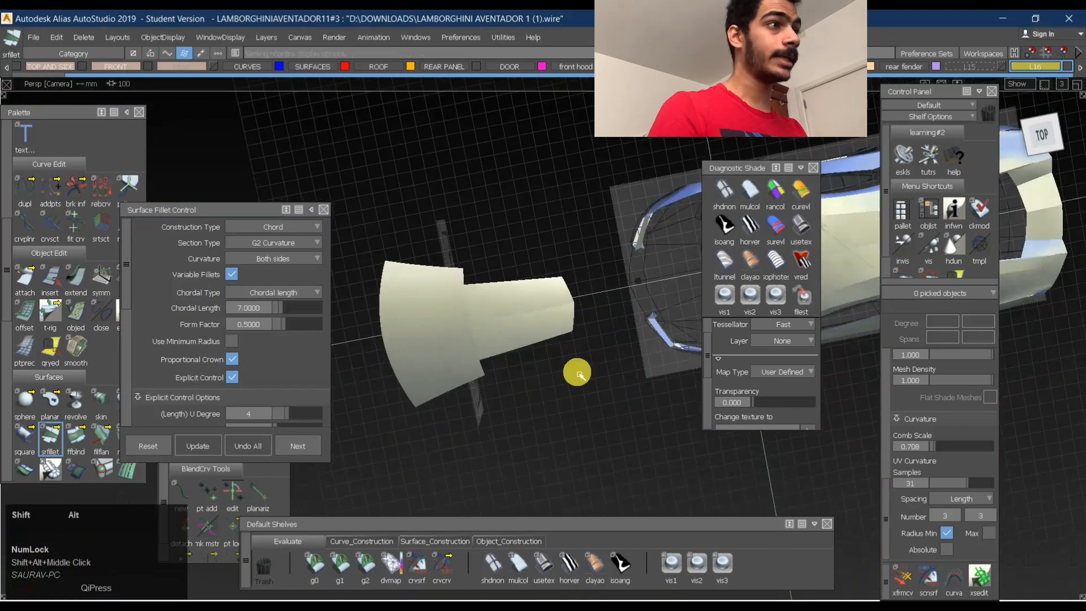
pyautogui.keyDown('alt'); pyautogui.keyDown('shift'); pyautogui.moveTo(580, 375); pyautogui.dragTo(582, 315); pyautogui.keyUp('shift'); pyautogui.keyUp('alt')
# - Examine the roof centreline on the green car's top view in the reference image board, then return to the model
pyautogui.click(691, 596)
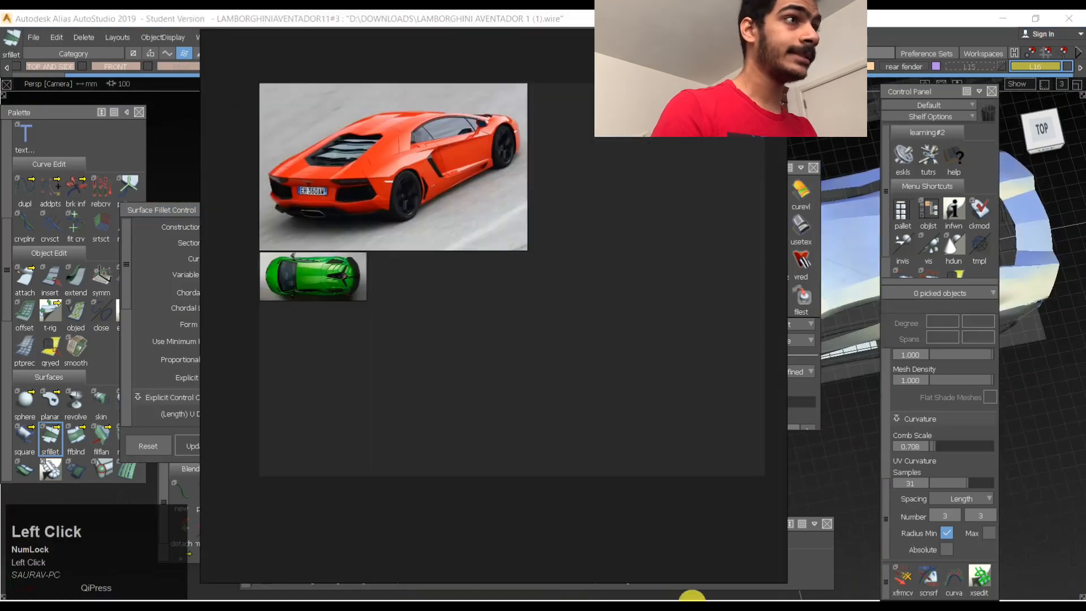
pyautogui.scroll(6, 349, 259)
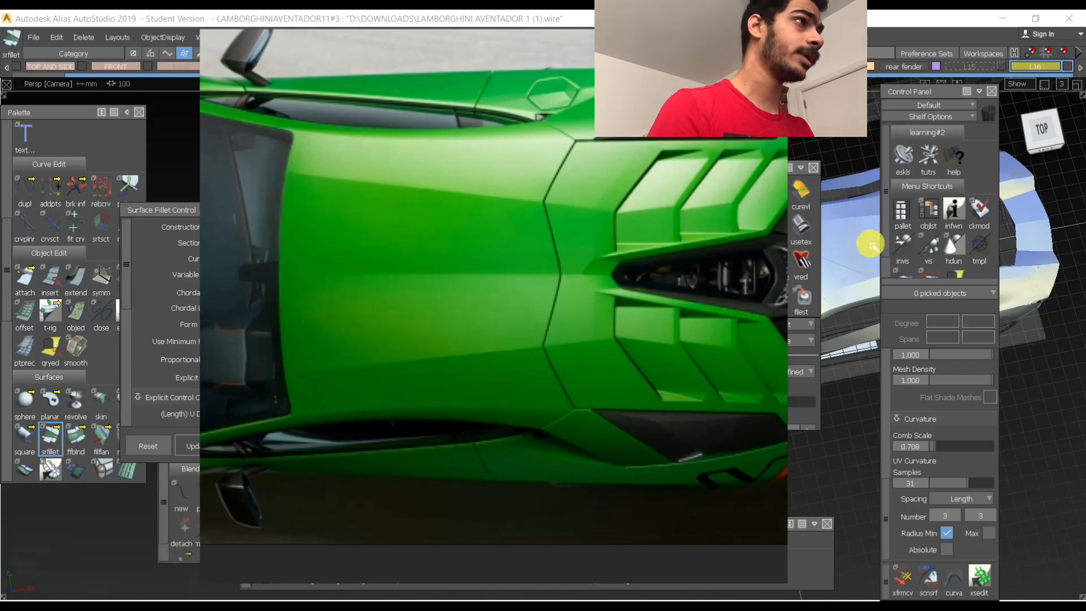
pyautogui.click(831, 440)
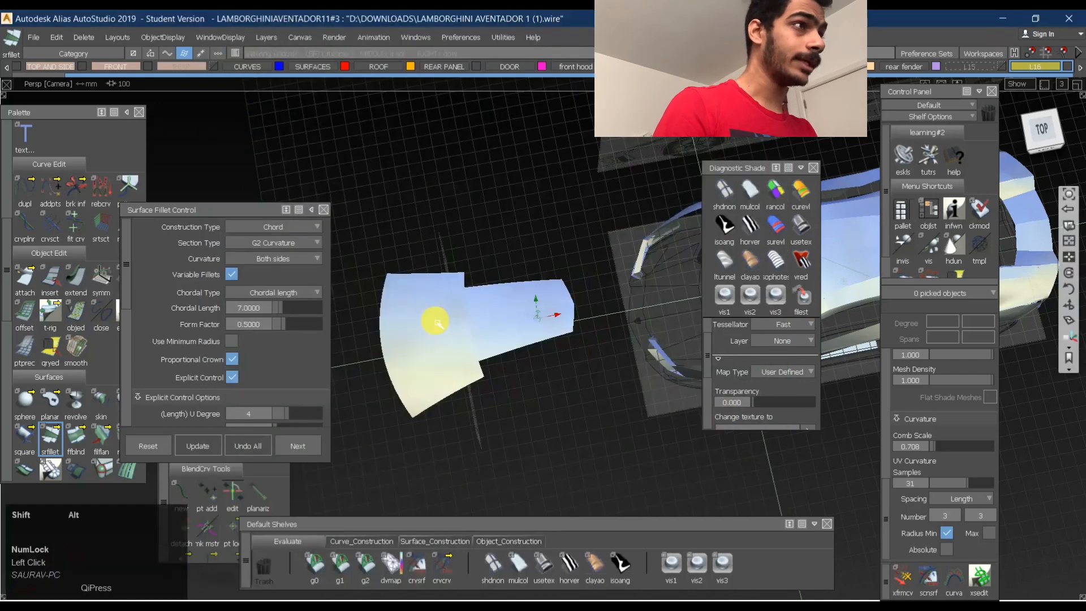
# - Compare the filleted roof panel's centreline with the reference by viewing it from the top, side and back
pyautogui.keyDown('alt'); pyautogui.keyDown('shift'); pyautogui.moveTo(443, 317); pyautogui.dragTo(582, 297, button='right'); pyautogui.keyUp('shift'); pyautogui.keyUp('alt')
pyautogui.keyDown('alt'); pyautogui.keyDown('shift'); pyautogui.moveTo(529, 325); pyautogui.dragTo(501, 371); pyautogui.keyUp('shift'); pyautogui.keyUp('alt')
pyautogui.keyDown('alt'); pyautogui.keyDown('shift'); pyautogui.moveTo(656, 333); pyautogui.dragTo(572, 332, button='middle'); pyautogui.keyUp('shift'); pyautogui.keyUp('alt')
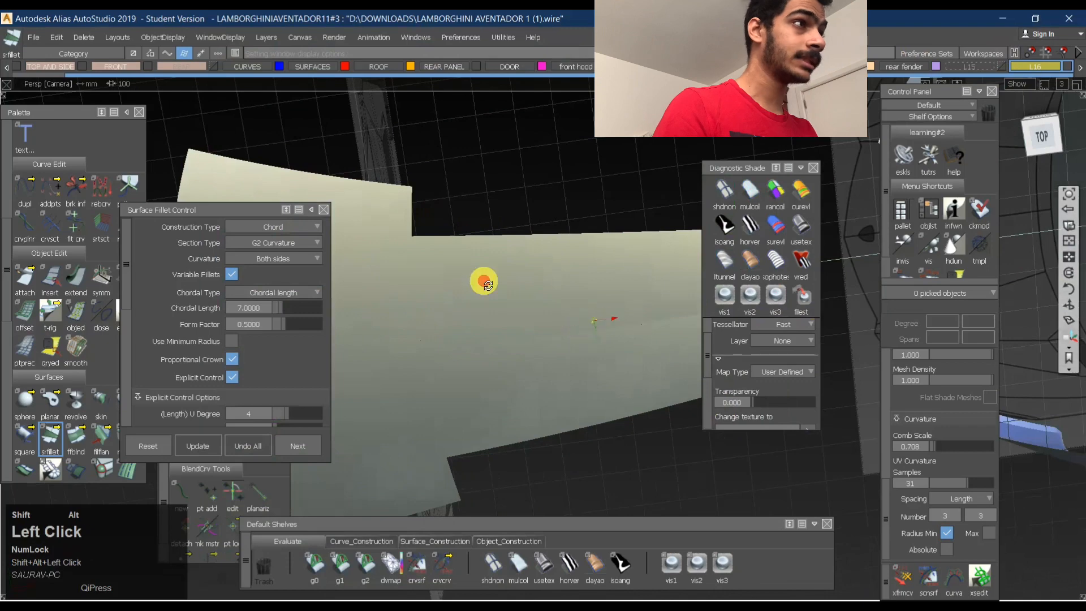
pyautogui.keyDown('alt'); pyautogui.keyDown('shift'); pyautogui.moveTo(484, 283); pyautogui.dragTo(572, 305); pyautogui.keyUp('shift'); pyautogui.keyUp('alt')
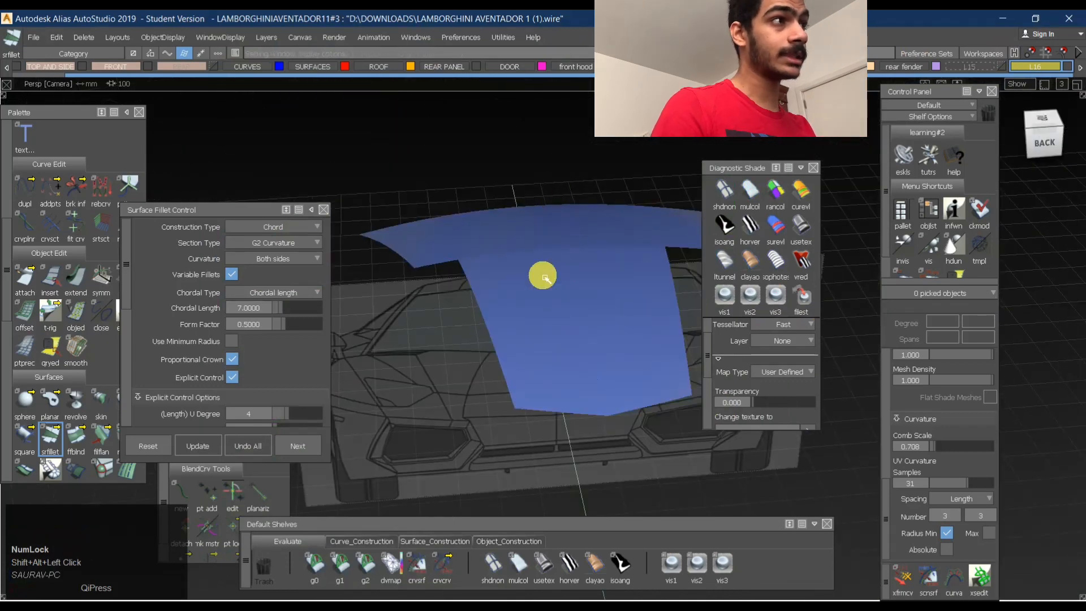
pyautogui.keyDown('alt'); pyautogui.keyDown('shift'); pyautogui.moveTo(486, 296); pyautogui.dragTo(543, 378); pyautogui.keyUp('shift'); pyautogui.keyUp('alt')
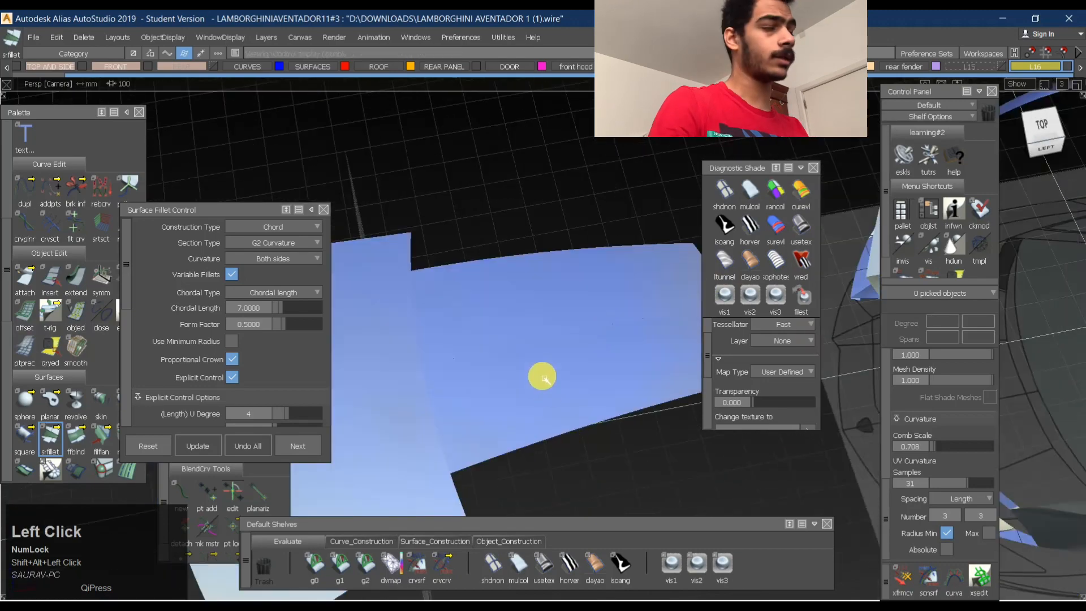
pyautogui.keyDown('alt'); pyautogui.keyDown('shift'); pyautogui.moveTo(572, 353); pyautogui.dragTo(518, 417, button='right'); pyautogui.keyUp('shift'); pyautogui.keyUp('alt')
pyautogui.keyDown('ctrl'); pyautogui.middleClick(644, 391); pyautogui.keyUp('ctrl')
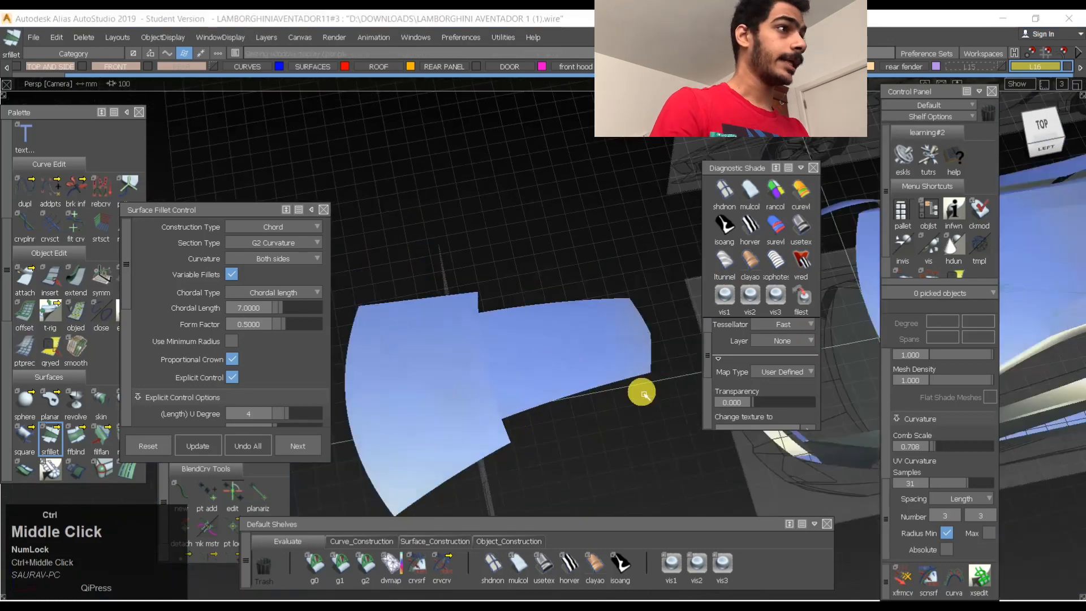
pyautogui.keyDown('ctrl'); pyautogui.moveTo(618, 383); pyautogui.dragTo(573, 350); pyautogui.keyUp('ctrl')
pyautogui.keyDown('alt'); pyautogui.keyDown('shift'); pyautogui.click(533, 353); pyautogui.keyUp('shift'); pyautogui.keyUp('alt')
pyautogui.keyDown('alt'); pyautogui.keyDown('shift'); pyautogui.moveTo(554, 350); pyautogui.dragTo(589, 362, button='right'); pyautogui.keyUp('shift'); pyautogui.keyUp('alt')
pyautogui.keyDown('alt'); pyautogui.keyDown('shift'); pyautogui.moveTo(589, 362); pyautogui.dragTo(533, 351); pyautogui.keyUp('shift'); pyautogui.keyUp('alt')
# - Select the centreline fillet and undo it to restore the original join between the roof panel halves
pyautogui.keyDown('alt'); pyautogui.keyDown('shift'); pyautogui.moveTo(577, 328); pyautogui.dragTo(582, 311, button='right'); pyautogui.keyUp('shift'); pyautogui.keyUp('alt')
pyautogui.keyDown('ctrl'); pyautogui.keyDown('shift'); pyautogui.moveTo(495, 345); pyautogui.dragTo(490, 351, button='middle'); pyautogui.keyUp('shift'); pyautogui.keyUp('ctrl')
pyautogui.click(489, 351)
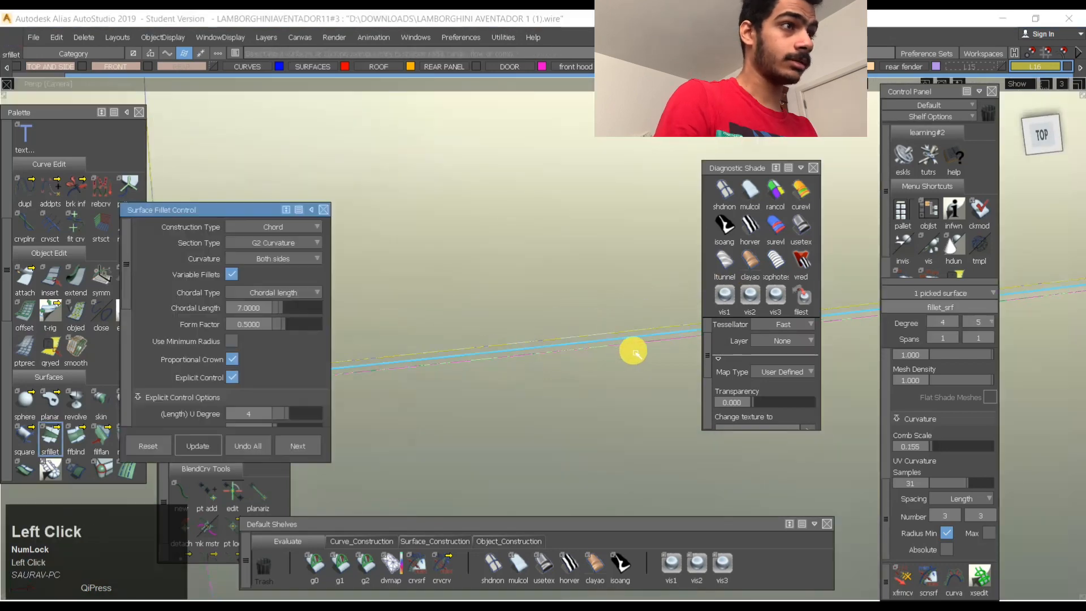
pyautogui.click(260, 447)
pyautogui.keyDown('alt'); pyautogui.keyDown('shift'); pyautogui.moveTo(628, 334); pyautogui.dragTo(579, 376, button='right'); pyautogui.keyUp('shift'); pyautogui.keyUp('alt')
pyautogui.keyDown('alt'); pyautogui.keyDown('shift'); pyautogui.moveTo(580, 376); pyautogui.dragTo(552, 260); pyautogui.keyUp('shift'); pyautogui.keyUp('alt')
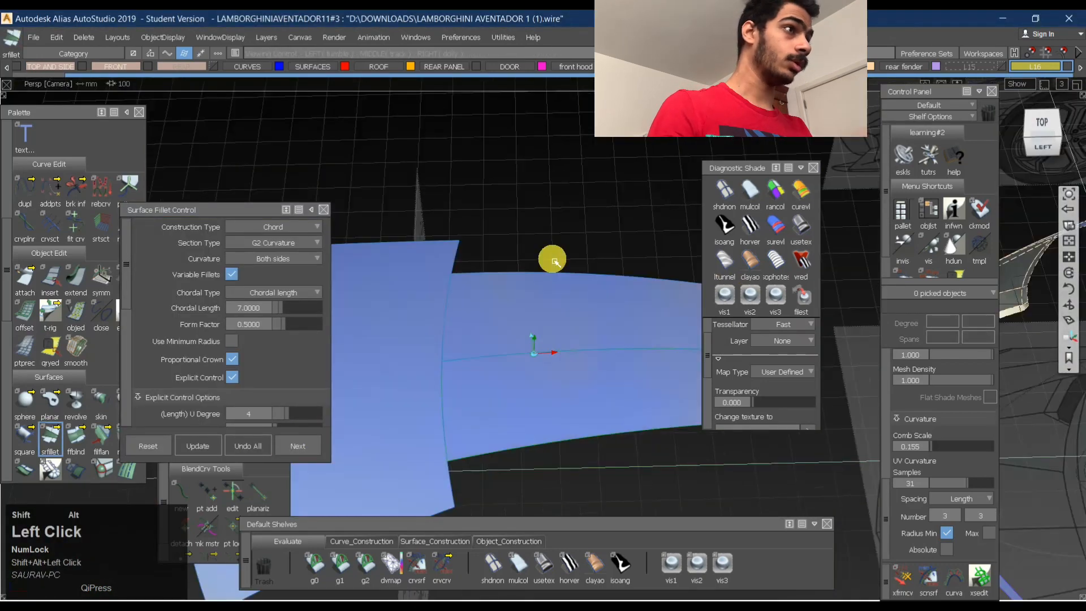
pyautogui.keyDown('ctrl'); pyautogui.keyDown('shift'); pyautogui.rightClick(588, 357); pyautogui.keyUp('shift'); pyautogui.keyUp('ctrl')
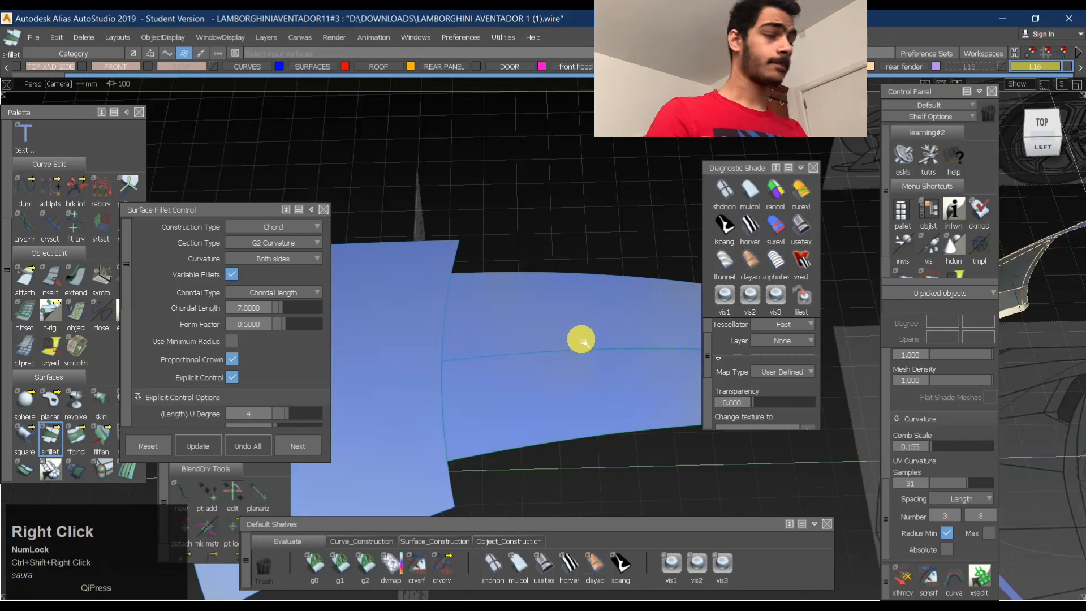
pyautogui.keyDown('alt'); pyautogui.keyDown('shift'); pyautogui.moveTo(572, 332); pyautogui.dragTo(588, 332, button='right'); pyautogui.keyUp('shift'); pyautogui.keyUp('alt')
pyautogui.keyDown('alt'); pyautogui.keyDown('shift'); pyautogui.moveTo(589, 332); pyautogui.dragTo(616, 361); pyautogui.keyUp('shift'); pyautogui.keyUp('alt')
pyautogui.keyDown('alt'); pyautogui.keyDown('shift'); pyautogui.moveTo(616, 362); pyautogui.dragTo(514, 294, button='middle'); pyautogui.keyUp('shift'); pyautogui.keyUp('alt')
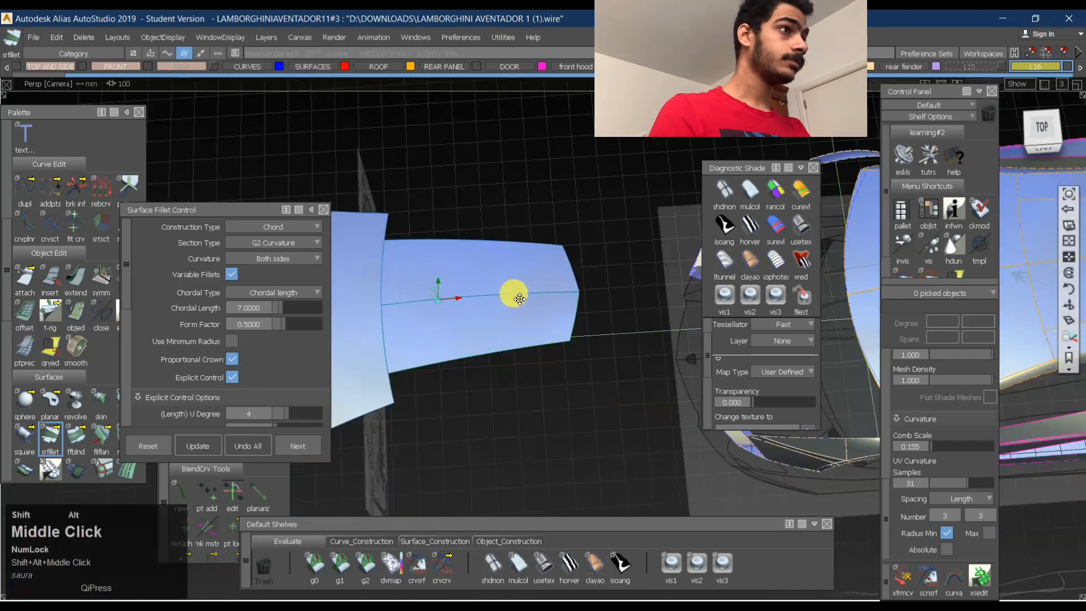
# - Show the side surface beside the roof panel and inspect how its edge meets the panel from above and behind
pyautogui.keyDown('alt'); pyautogui.keyDown('shift'); pyautogui.moveTo(514, 294); pyautogui.dragTo(433, 271, button='right'); pyautogui.keyUp('shift'); pyautogui.keyUp('alt')
pyautogui.keyDown('alt'); pyautogui.keyDown('shift'); pyautogui.moveTo(551, 288); pyautogui.dragTo(473, 247, button='middle'); pyautogui.keyUp('shift'); pyautogui.keyUp('alt')
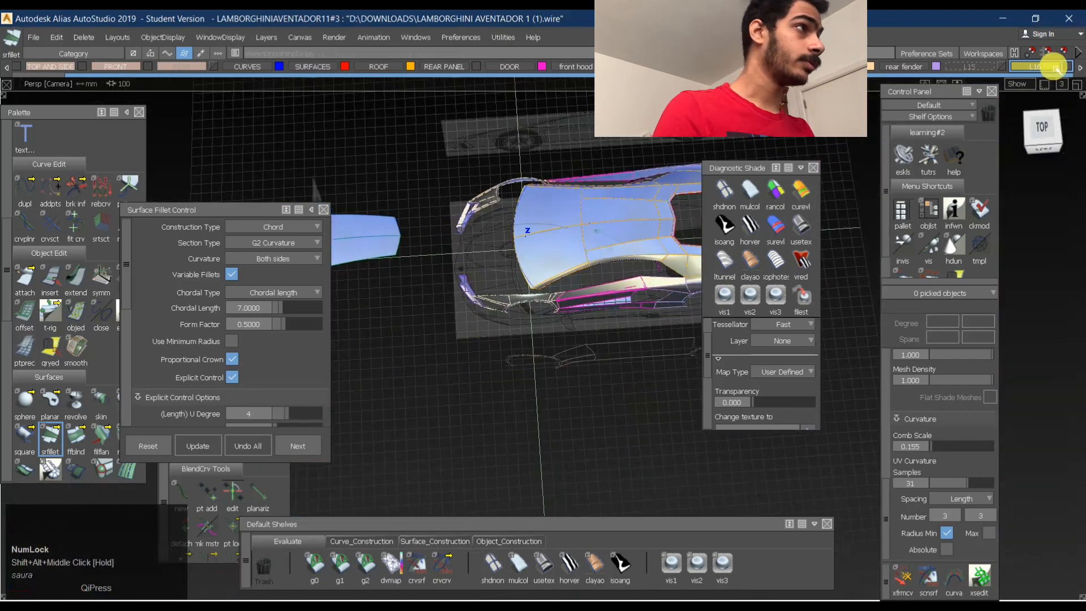
pyautogui.click(1003, 66)
pyautogui.keyDown('alt'); pyautogui.keyDown('shift'); pyautogui.moveTo(611, 277); pyautogui.dragTo(663, 275, button='middle'); pyautogui.keyUp('shift'); pyautogui.keyUp('alt')
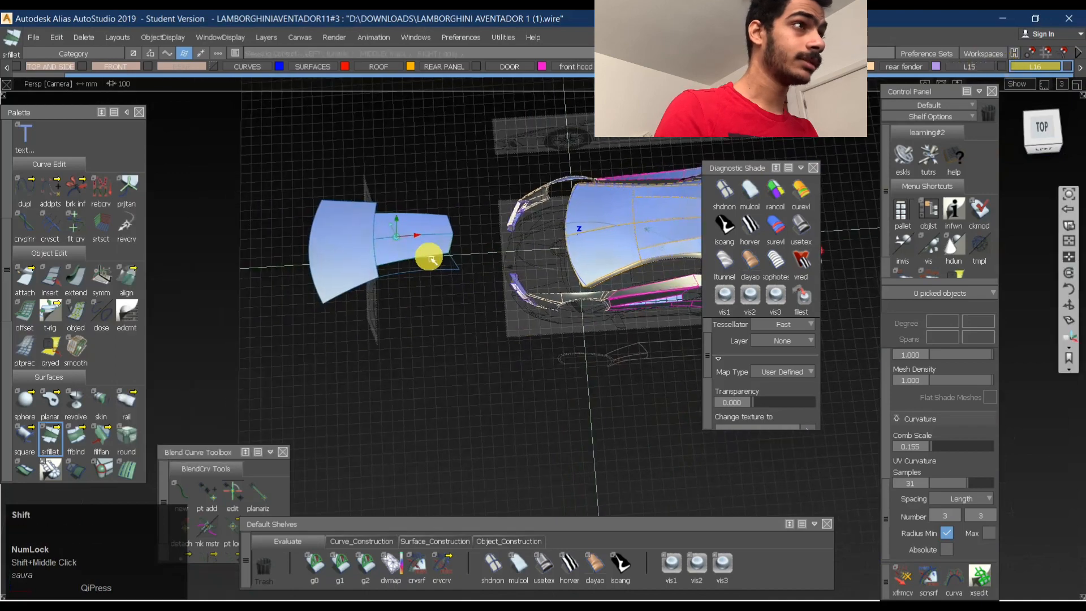
pyautogui.keyDown('alt'); pyautogui.keyDown('shift'); pyautogui.click(430, 254); pyautogui.keyUp('shift'); pyautogui.keyUp('alt')
pyautogui.keyDown('alt'); pyautogui.keyDown('shift'); pyautogui.moveTo(431, 254); pyautogui.dragTo(497, 218, button='right'); pyautogui.keyUp('shift'); pyautogui.keyUp('alt')
pyautogui.keyDown('alt'); pyautogui.keyDown('shift'); pyautogui.moveTo(498, 218); pyautogui.dragTo(473, 272); pyautogui.keyUp('shift'); pyautogui.keyUp('alt')
pyautogui.keyDown('alt'); pyautogui.keyDown('shift'); pyautogui.moveTo(473, 273); pyautogui.dragTo(535, 297, button='middle'); pyautogui.keyUp('shift'); pyautogui.keyUp('alt')
pyautogui.keyDown('ctrl'); pyautogui.keyDown('shift'); pyautogui.moveTo(480, 334); pyautogui.dragTo(406, 218); pyautogui.keyUp('shift'); pyautogui.keyUp('ctrl')
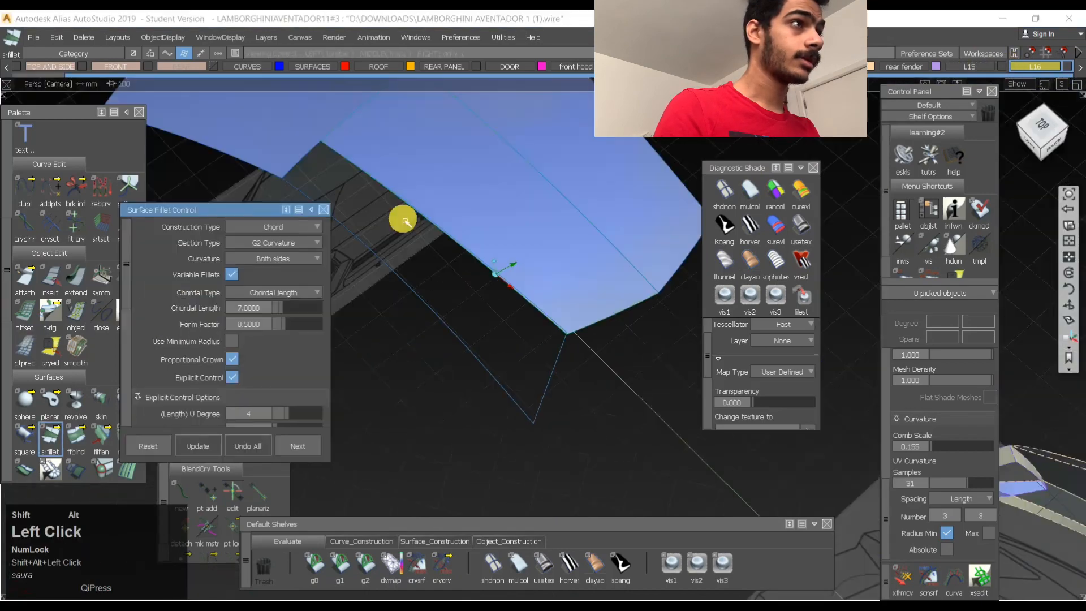
pyautogui.keyDown('alt'); pyautogui.keyDown('shift'); pyautogui.moveTo(405, 219); pyautogui.dragTo(480, 206, button='middle'); pyautogui.keyUp('shift'); pyautogui.keyUp('alt')
pyautogui.keyDown('alt'); pyautogui.keyDown('shift'); pyautogui.click(481, 204); pyautogui.keyUp('shift'); pyautogui.keyUp('alt')
pyautogui.keyDown('alt'); pyautogui.keyDown('shift'); pyautogui.moveTo(503, 201); pyautogui.dragTo(572, 498); pyautogui.keyUp('shift'); pyautogui.keyUp('alt')
pyautogui.click(512, 541)
pyautogui.click(313, 564)
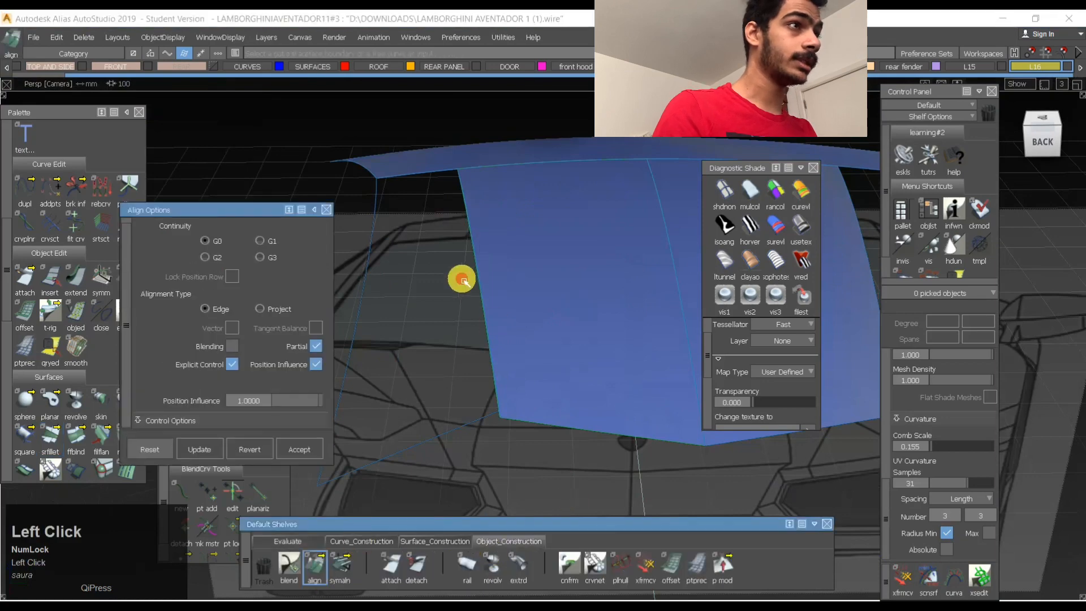
pyautogui.click(491, 269)
# - Select the roof's side surface and set its degree to 2 in both directions with single spans
pyautogui.keyDown('ctrl'); pyautogui.keyDown('shift'); pyautogui.moveTo(594, 260); pyautogui.dragTo(430, 286); pyautogui.keyUp('shift'); pyautogui.keyUp('ctrl')
pyautogui.click(476, 259)
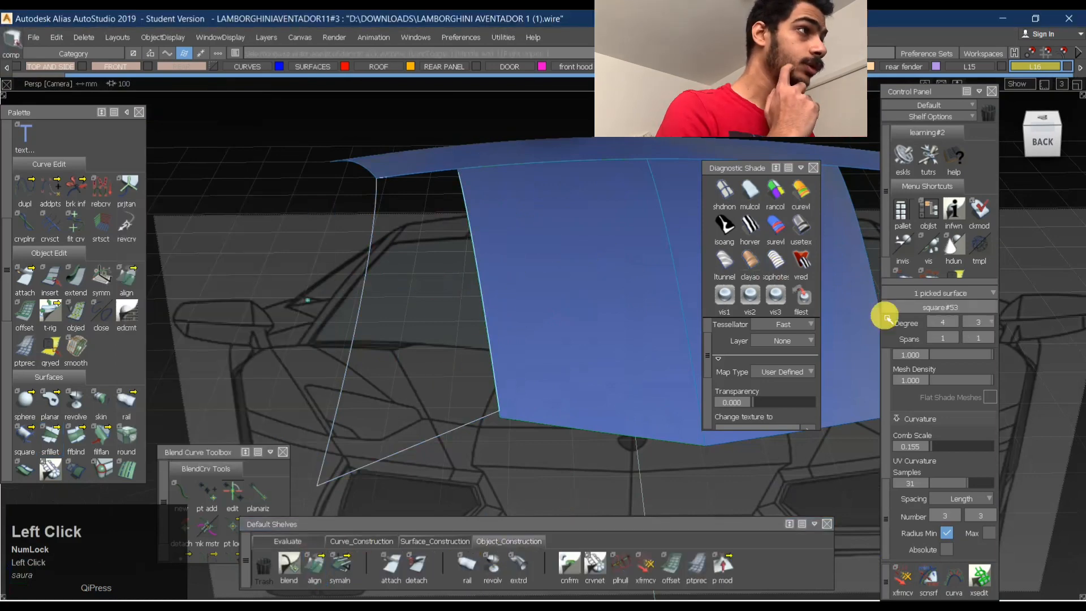
pyautogui.moveTo(960, 321); pyautogui.dragTo(956, 395)
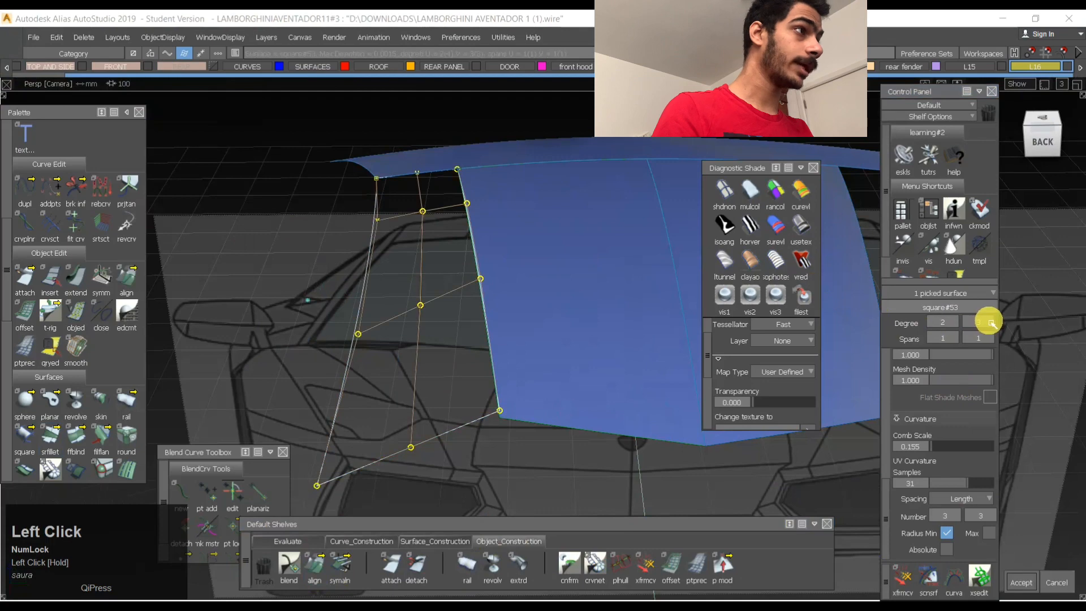
pyautogui.moveTo(989, 318); pyautogui.dragTo(993, 386)
pyautogui.press('space')
pyautogui.keyDown('ctrl'); pyautogui.keyDown('shift'); pyautogui.moveTo(465, 378); pyautogui.dragTo(477, 243); pyautogui.keyUp('shift'); pyautogui.keyUp('ctrl')
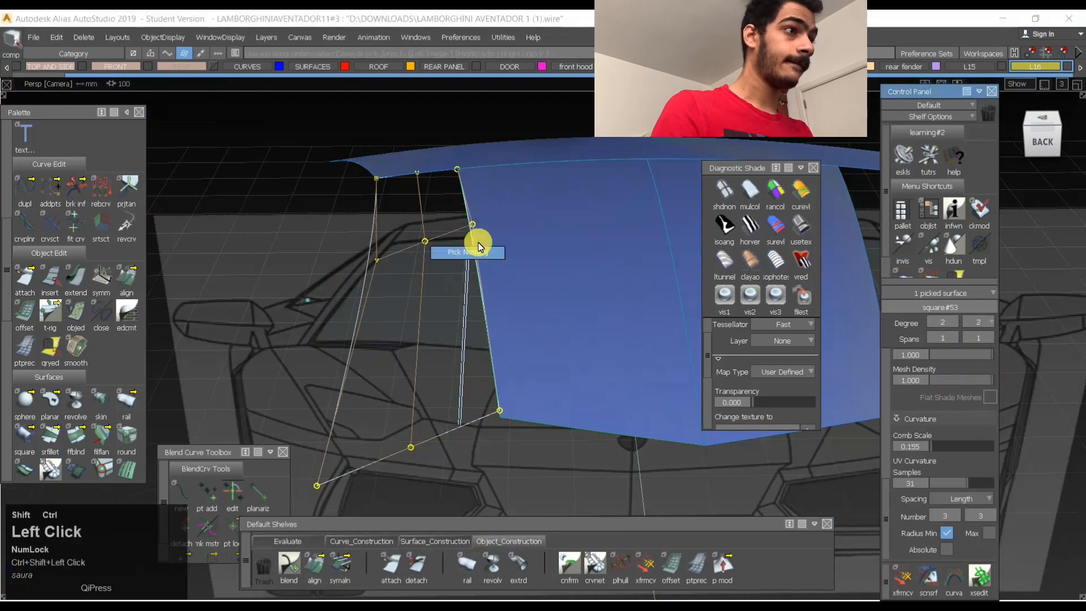
# - Align the side surface's inner edge to the roof panel and its front edge to the front roof surface with G0 continuity
pyautogui.doubleClick(314, 564)
pyautogui.click(490, 276)
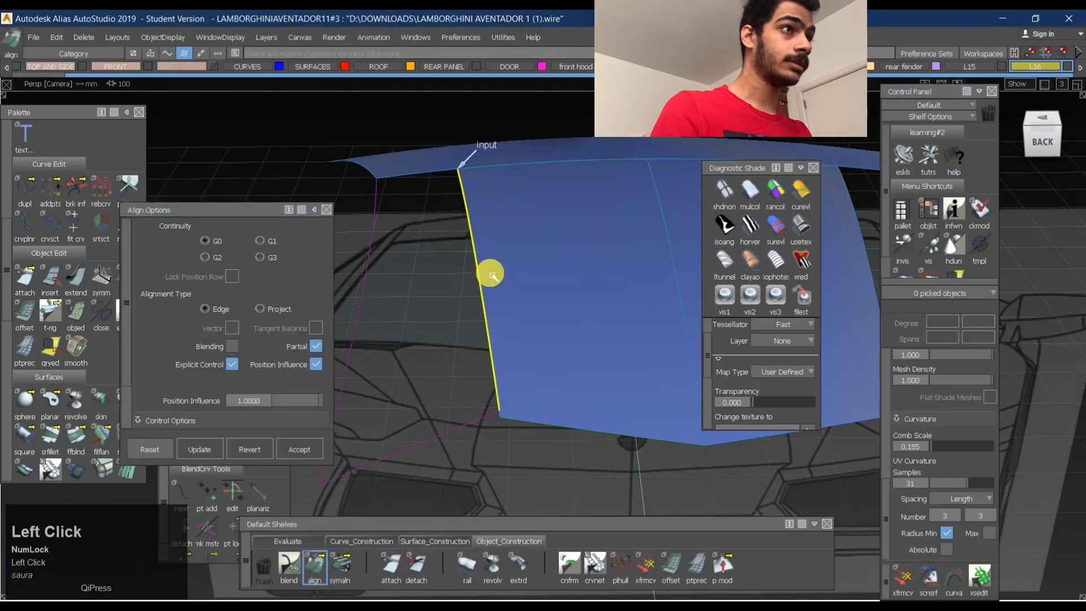
pyautogui.click(481, 276)
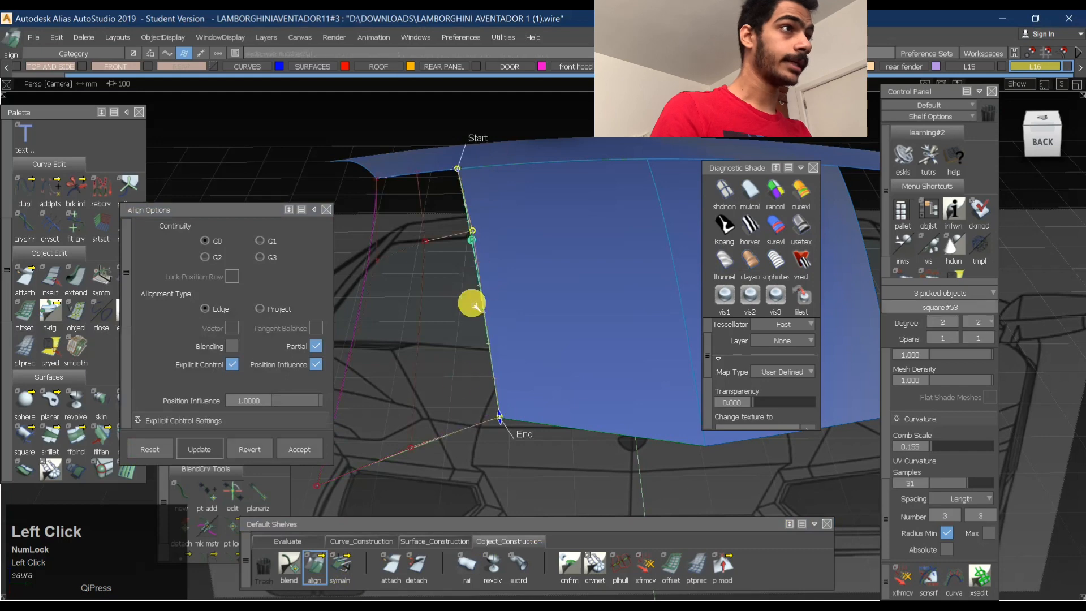
pyautogui.click(412, 154)
pyautogui.click(474, 357)
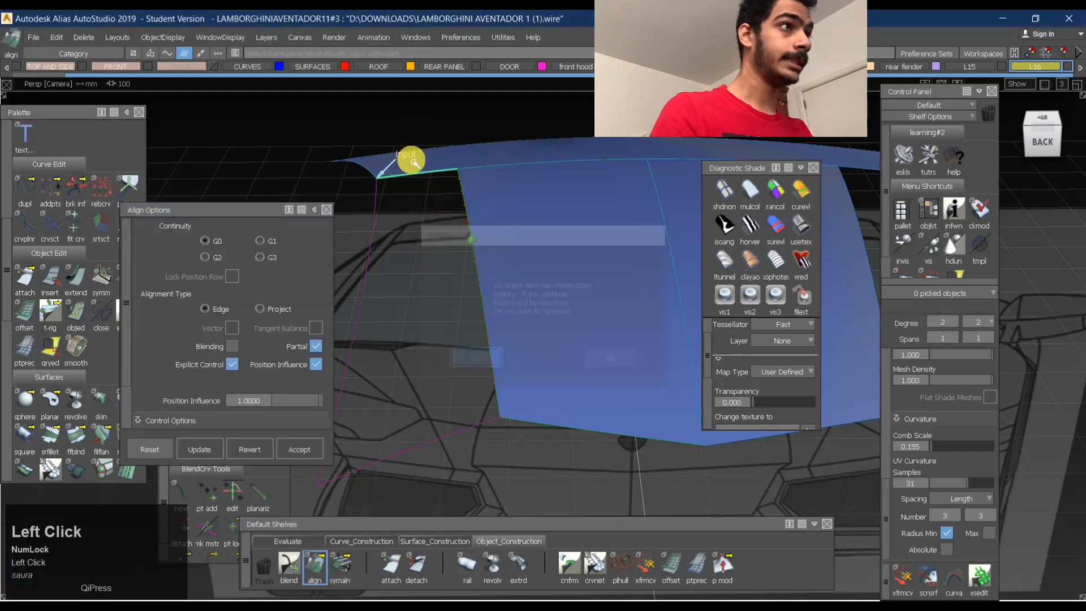
pyautogui.click(425, 176)
# - Check the side surface's flow into the roof panel using black-and-white horizontal stripes and 25-band multicolour shading
pyautogui.keyDown('alt'); pyautogui.keyDown('shift'); pyautogui.moveTo(459, 194); pyautogui.dragTo(626, 352); pyautogui.keyUp('shift'); pyautogui.keyUp('alt')
pyautogui.keyDown('alt'); pyautogui.keyDown('shift'); pyautogui.moveTo(626, 351); pyautogui.dragTo(542, 313, button='middle'); pyautogui.keyUp('shift'); pyautogui.keyUp('alt')
pyautogui.keyDown('ctrl'); pyautogui.keyDown('shift'); pyautogui.moveTo(541, 313); pyautogui.dragTo(560, 248); pyautogui.keyUp('shift'); pyautogui.keyUp('ctrl')
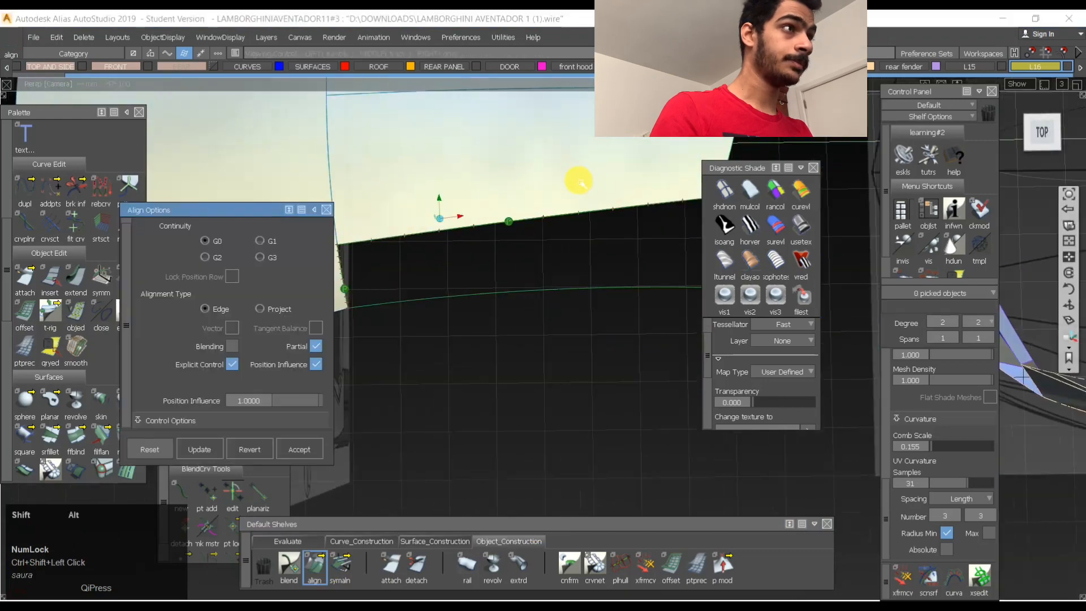
pyautogui.keyDown('alt'); pyautogui.keyDown('shift'); pyautogui.moveTo(577, 180); pyautogui.dragTo(560, 299); pyautogui.keyUp('shift'); pyautogui.keyUp('alt')
pyautogui.keyDown('ctrl'); pyautogui.keyDown('shift'); pyautogui.moveTo(559, 310); pyautogui.dragTo(553, 259); pyautogui.keyUp('shift'); pyautogui.keyUp('ctrl')
pyautogui.click(757, 226)
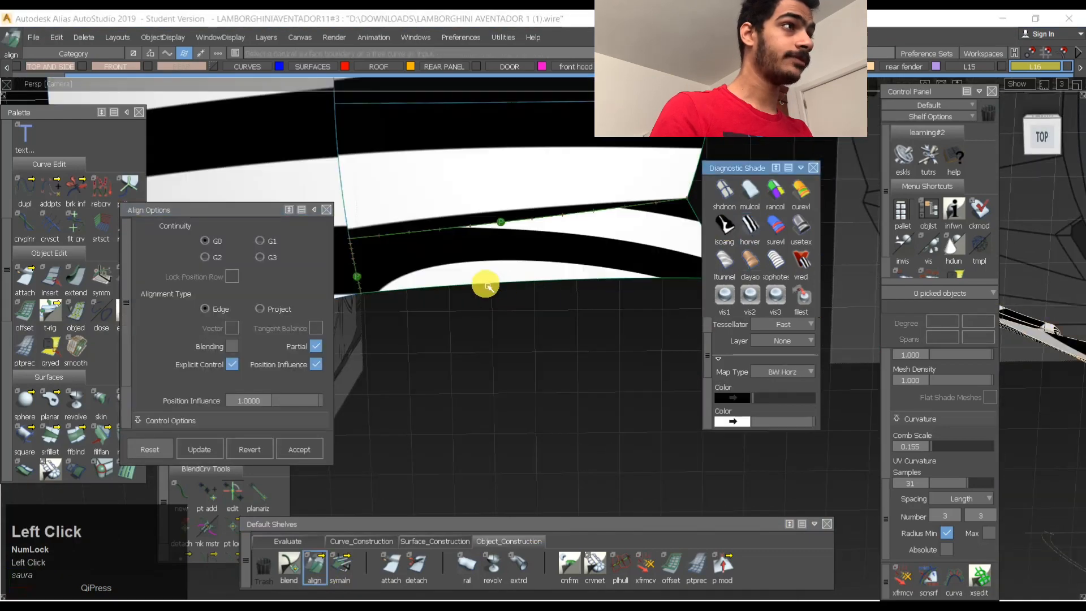
pyautogui.keyDown('alt'); pyautogui.keyDown('shift'); pyautogui.moveTo(485, 286); pyautogui.dragTo(507, 243); pyautogui.keyUp('shift'); pyautogui.keyUp('alt')
pyautogui.keyDown('alt'); pyautogui.keyDown('shift'); pyautogui.moveTo(519, 244); pyautogui.dragTo(532, 238, button='right'); pyautogui.keyUp('shift'); pyautogui.keyUp('alt')
pyautogui.moveTo(535, 240)
pyautogui.keyDown('alt'); pyautogui.keyDown('shift'); pyautogui.mouseDown()
pyautogui.moveTo(523, 293)
pyautogui.moveTo(505, 218)
pyautogui.mouseUp(); pyautogui.keyUp('shift'); pyautogui.keyUp('alt')
pyautogui.click(723, 231)
pyautogui.keyDown('alt'); pyautogui.keyDown('shift'); pyautogui.moveTo(520, 289); pyautogui.dragTo(545, 311); pyautogui.keyUp('shift'); pyautogui.keyUp('alt')
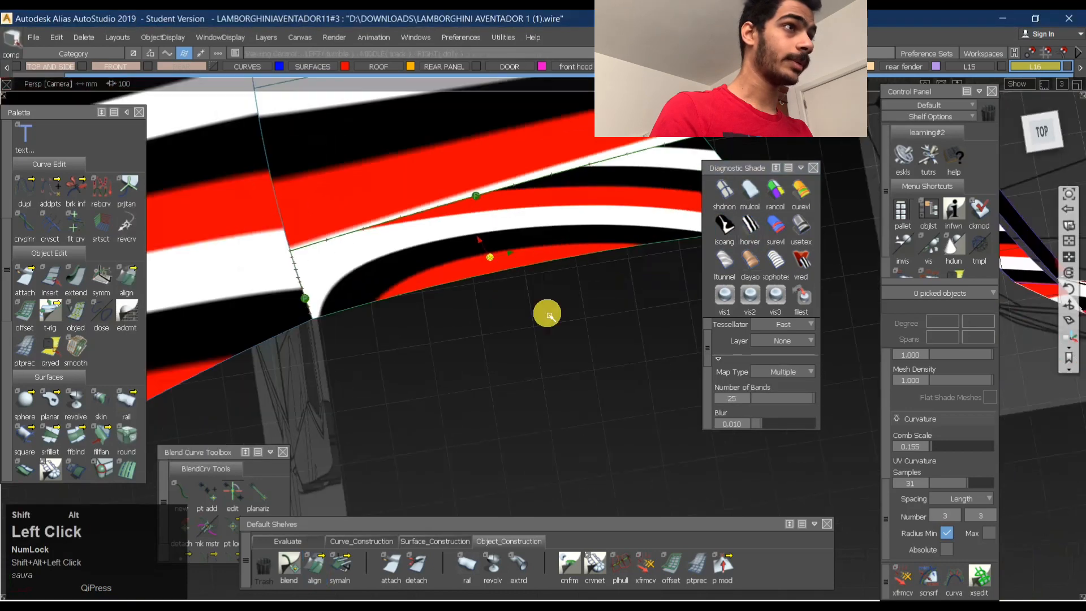
pyautogui.keyDown('ctrl'); pyautogui.keyDown('shift'); pyautogui.moveTo(468, 245); pyautogui.dragTo(545, 308, button='right'); pyautogui.keyUp('shift'); pyautogui.keyUp('ctrl')
# - Show the side surface's control points and lower its outer rear corner point vertically in the side view
pyautogui.keyDown('ctrl'); pyautogui.keyDown('shift'); pyautogui.moveTo(577, 203); pyautogui.dragTo(482, 230); pyautogui.keyUp('shift'); pyautogui.keyUp('ctrl')
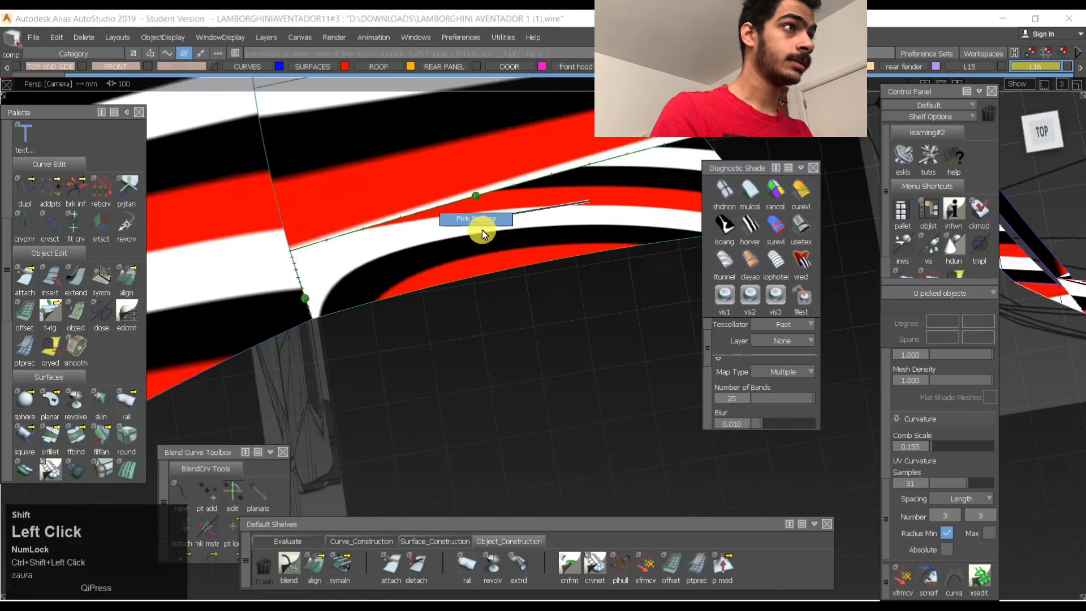
pyautogui.click(557, 190)
pyautogui.keyDown('ctrl'); pyautogui.keyDown('shift'); pyautogui.moveTo(557, 190); pyautogui.dragTo(481, 312, button='right'); pyautogui.keyUp('shift'); pyautogui.keyUp('ctrl')
pyautogui.keyDown('ctrl'); pyautogui.keyDown('shift'); pyautogui.moveTo(498, 260); pyautogui.dragTo(487, 356); pyautogui.keyUp('shift'); pyautogui.keyUp('ctrl')
pyautogui.click(559, 251)
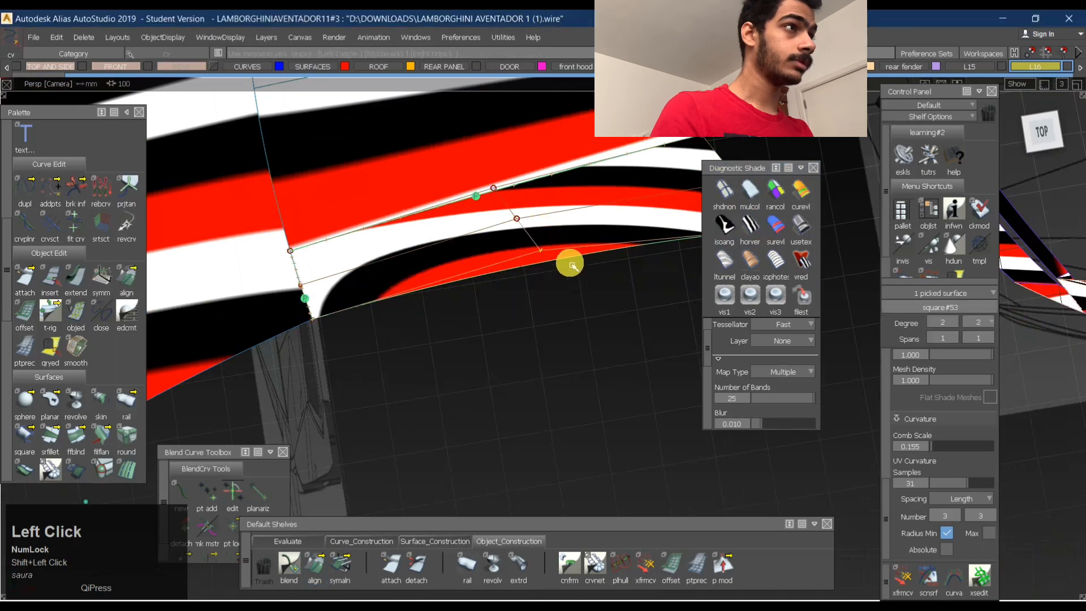
pyautogui.keyDown('alt'); pyautogui.keyDown('shift'); pyautogui.moveTo(569, 262); pyautogui.dragTo(804, 157); pyautogui.keyUp('shift'); pyautogui.keyUp('alt')
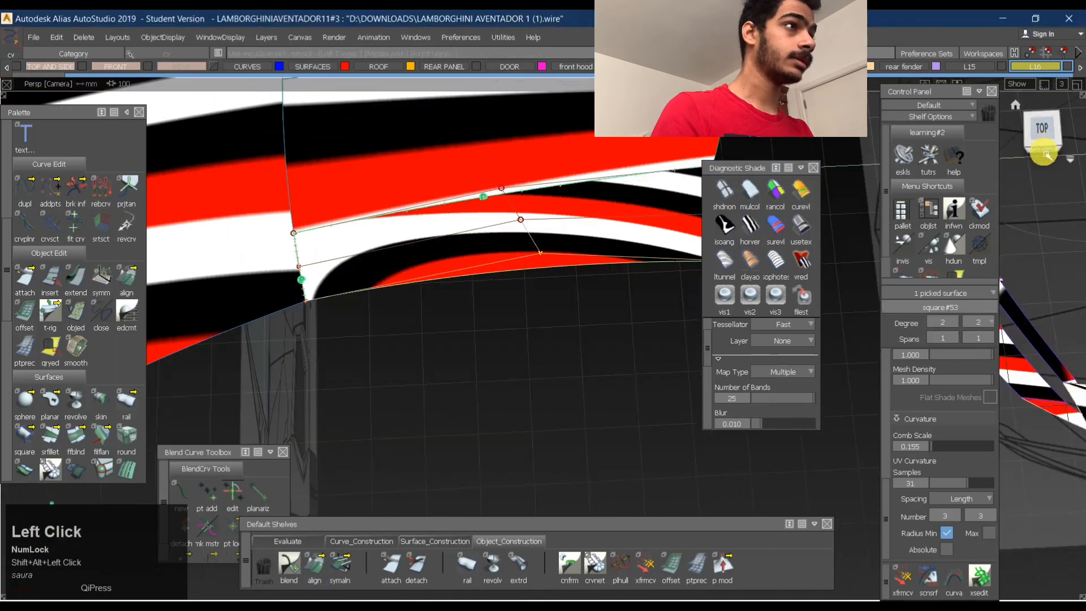
pyautogui.click(1047, 154)
pyautogui.keyDown('ctrl'); pyautogui.keyDown('shift'); pyautogui.moveTo(496, 262); pyautogui.dragTo(626, 267, button='middle'); pyautogui.keyUp('shift'); pyautogui.keyUp('ctrl')
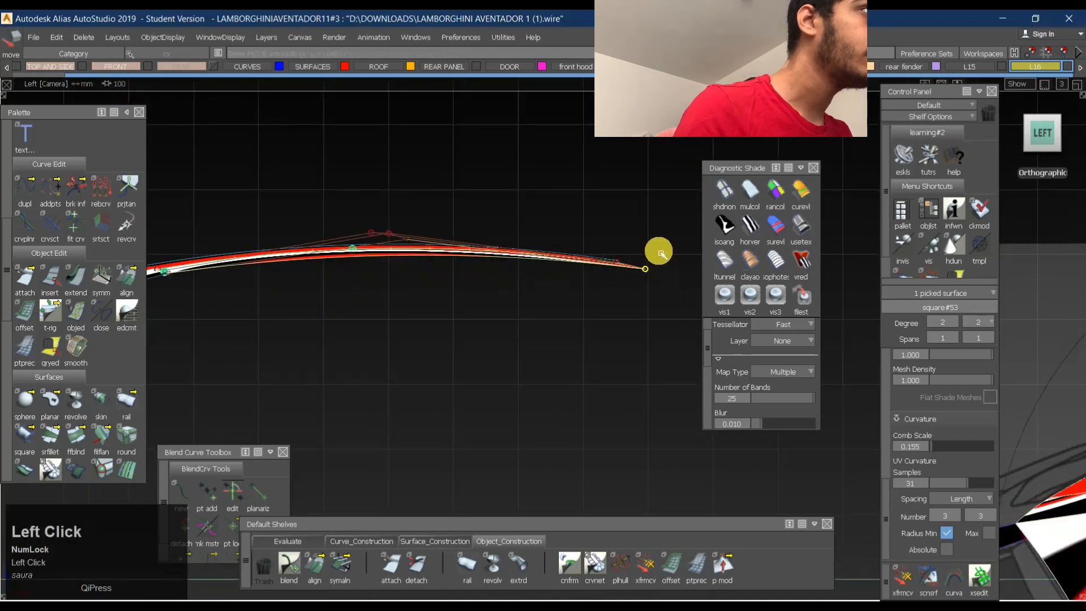
pyautogui.moveTo(664, 261); pyautogui.dragTo(664, 267, button='right')
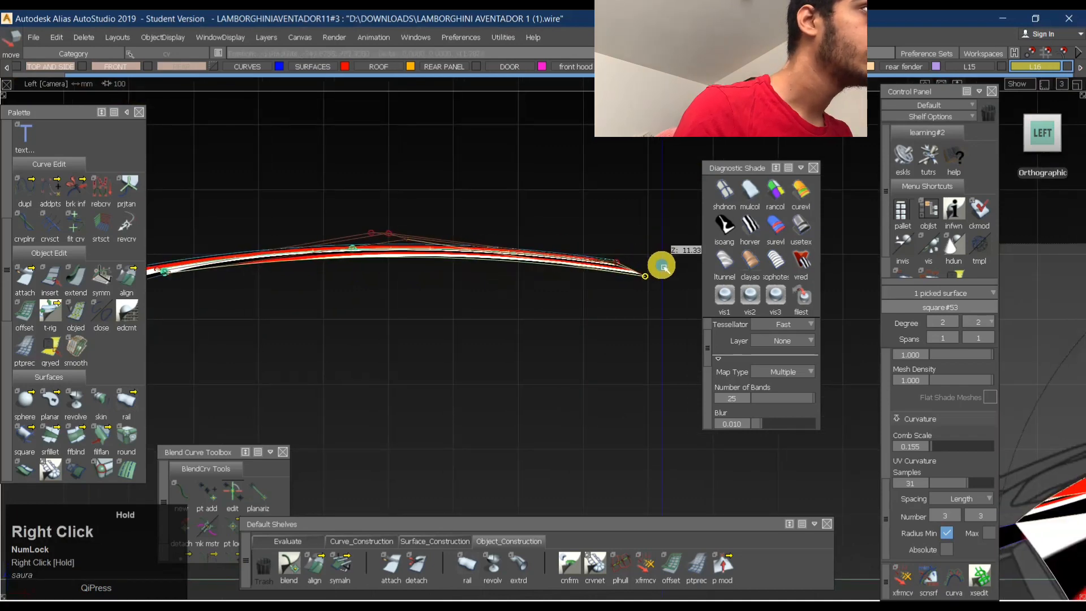
# - Examine the side surface's reflection bands and outer edge shape in perspective from the side and rear
pyautogui.click(400, 242)
pyautogui.moveTo(407, 240); pyautogui.dragTo(422, 254, button='right')
pyautogui.keyDown('alt'); pyautogui.keyDown('shift'); pyautogui.moveTo(422, 255); pyautogui.dragTo(536, 289); pyautogui.keyUp('shift'); pyautogui.keyUp('alt')
pyautogui.keyDown('alt'); pyautogui.keyDown('shift'); pyautogui.moveTo(536, 290); pyautogui.dragTo(630, 267, button='middle'); pyautogui.keyUp('shift'); pyautogui.keyUp('alt')
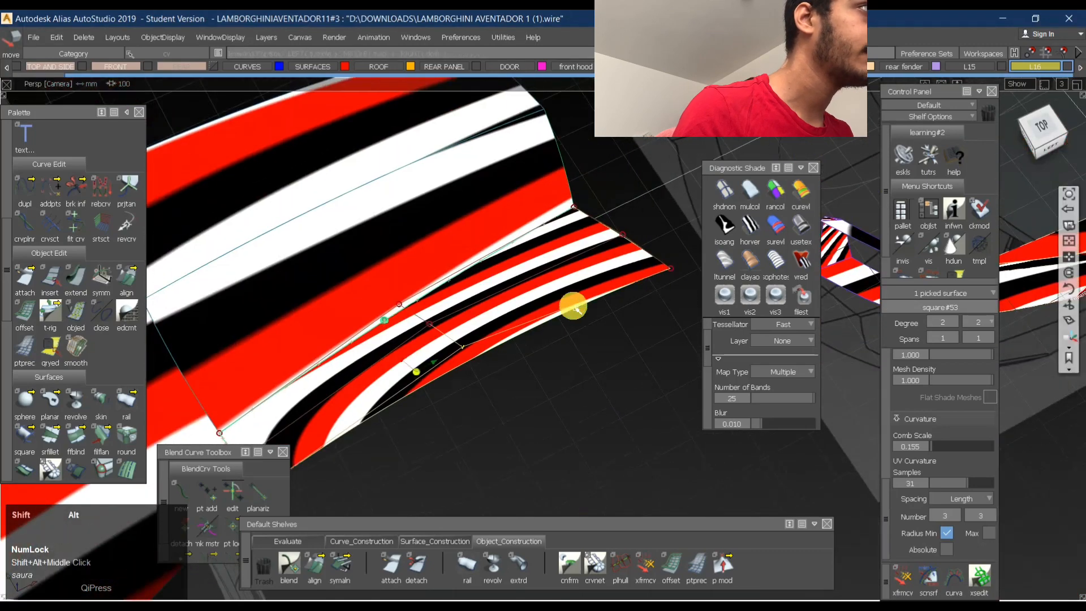
pyautogui.moveTo(594, 339); pyautogui.dragTo(595, 336, button='right')
pyautogui.keyDown('alt'); pyautogui.keyDown('shift'); pyautogui.moveTo(601, 296); pyautogui.dragTo(522, 310); pyautogui.keyUp('shift'); pyautogui.keyUp('alt')
pyautogui.keyDown('alt'); pyautogui.keyDown('shift'); pyautogui.moveTo(521, 310); pyautogui.dragTo(444, 310, button='middle'); pyautogui.keyUp('shift'); pyautogui.keyUp('alt')
pyautogui.keyDown('alt'); pyautogui.keyDown('shift'); pyautogui.moveTo(443, 310); pyautogui.dragTo(492, 334); pyautogui.keyUp('shift'); pyautogui.keyUp('alt')
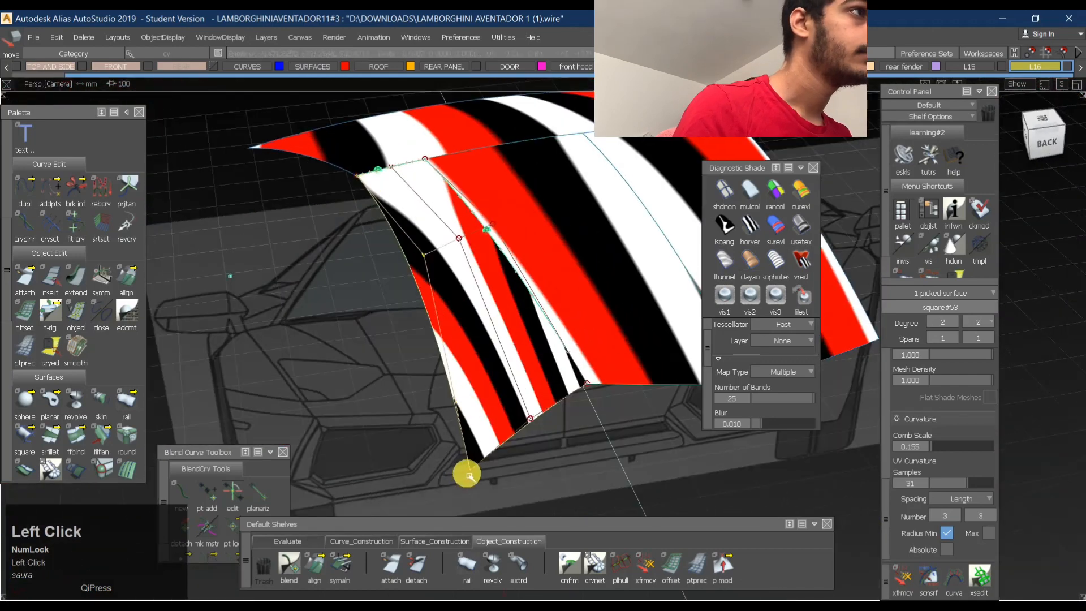
# - Try repositioning the side surface's outer rear corner control point and undo the move
pyautogui.moveTo(497, 468)
pyautogui.mouseDown(button='right')
pyautogui.moveTo(502, 454)
pyautogui.moveTo(500, 479)
pyautogui.moveTo(509, 463)
pyautogui.mouseUp(button='right')
pyautogui.keyDown('alt'); pyautogui.keyDown('shift'); pyautogui.moveTo(509, 463); pyautogui.dragTo(491, 366); pyautogui.keyUp('shift'); pyautogui.keyUp('alt')
pyautogui.hotkey('ctrl', 'z')
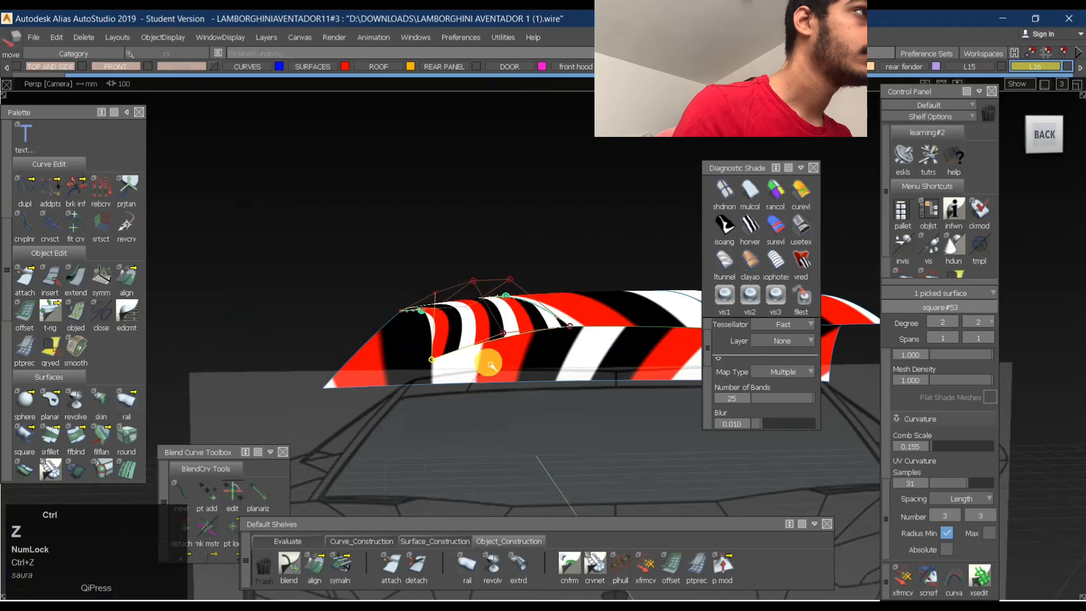
# - Reposition the middle control point of the side surface's outer edge to straighten the edge and its reflections
pyautogui.keyDown('alt'); pyautogui.keyDown('shift'); pyautogui.moveTo(454, 292); pyautogui.dragTo(431, 262); pyautogui.keyUp('shift'); pyautogui.keyUp('alt')
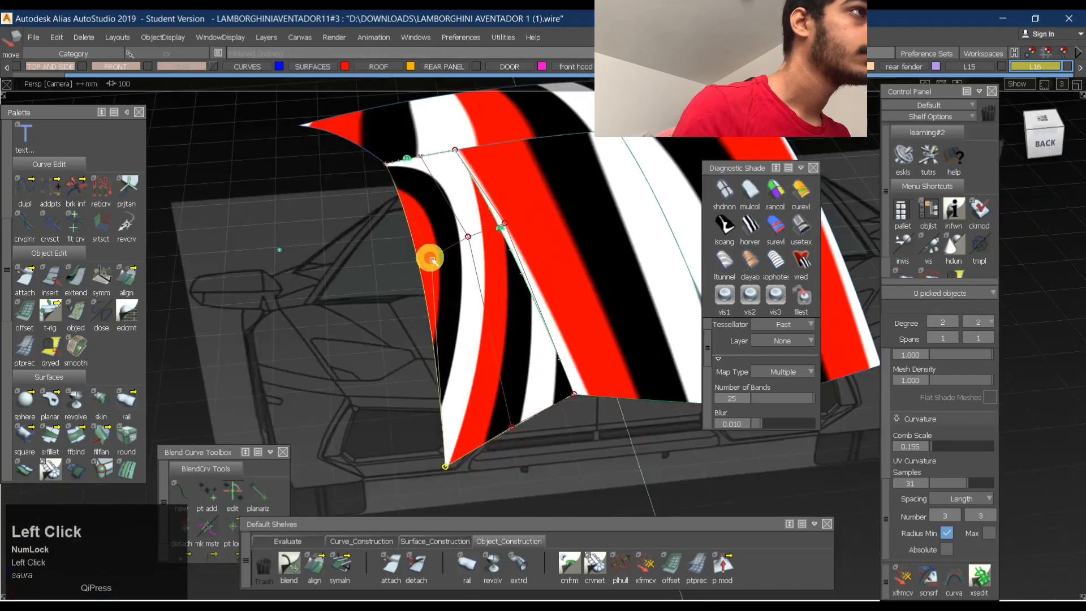
pyautogui.moveTo(487, 248); pyautogui.dragTo(487, 250, button='right')
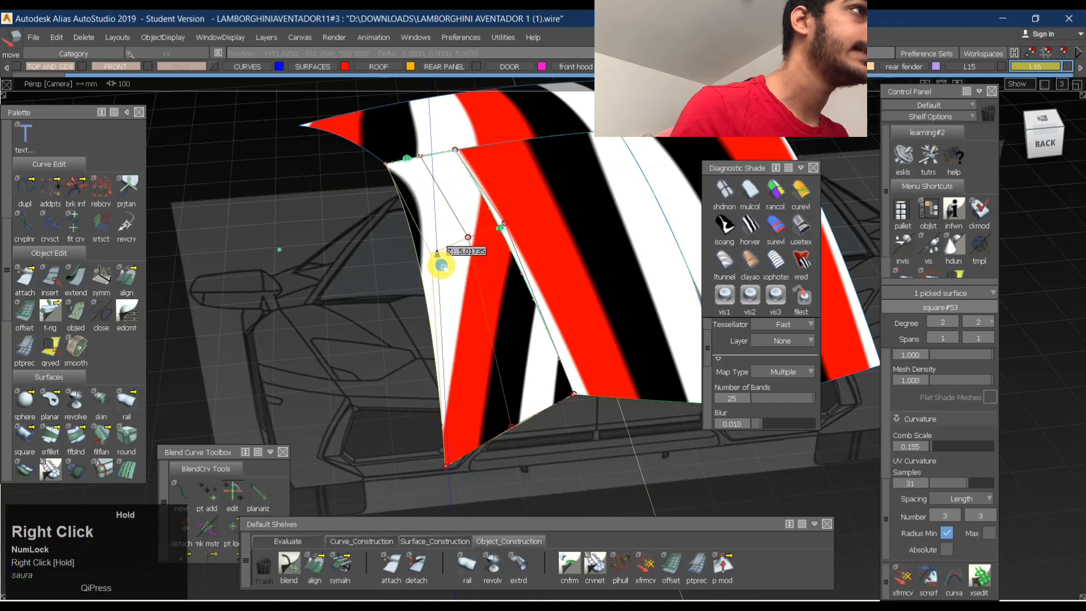
pyautogui.keyDown('alt'); pyautogui.keyDown('shift'); pyautogui.moveTo(441, 264); pyautogui.dragTo(417, 328); pyautogui.keyUp('shift'); pyautogui.keyUp('alt')
# - Check the reshaped side surface from above with black-and-white horizontal stripe shading
pyautogui.keyDown('alt'); pyautogui.keyDown('shift'); pyautogui.moveTo(311, 328); pyautogui.dragTo(393, 338, button='middle'); pyautogui.keyUp('shift'); pyautogui.keyUp('alt')
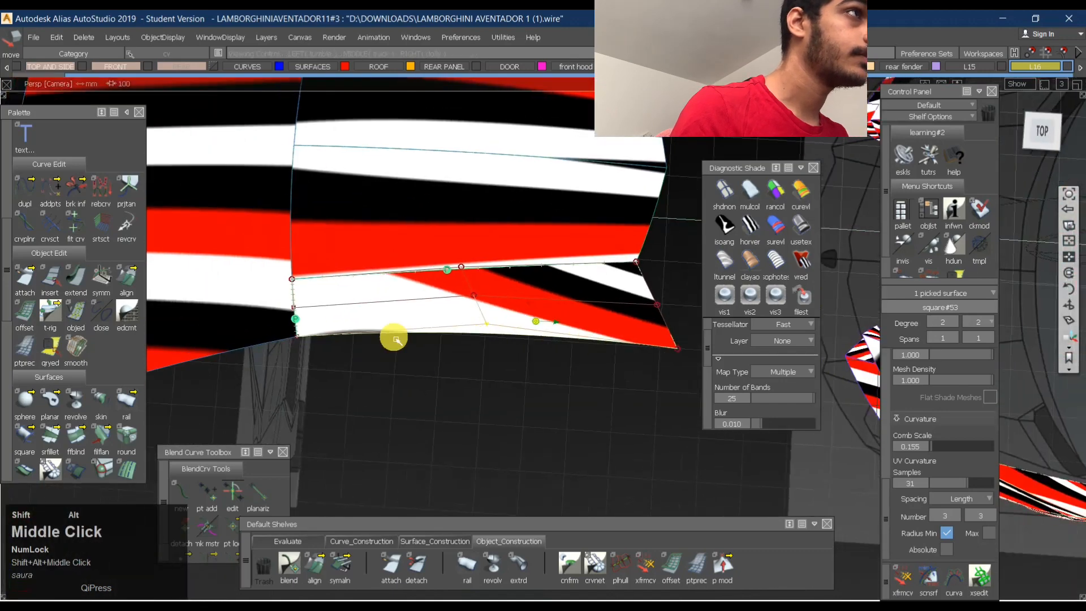
pyautogui.keyDown('alt'); pyautogui.keyDown('shift'); pyautogui.click(396, 322); pyautogui.keyUp('shift'); pyautogui.keyUp('alt')
pyautogui.keyDown('alt'); pyautogui.keyDown('shift'); pyautogui.moveTo(394, 321); pyautogui.dragTo(448, 398); pyautogui.keyUp('shift'); pyautogui.keyUp('alt')
pyautogui.keyDown('alt'); pyautogui.keyDown('shift'); pyautogui.moveTo(448, 397); pyautogui.dragTo(494, 369, button='right'); pyautogui.keyUp('shift'); pyautogui.keyUp('alt')
pyautogui.click(755, 226)
pyautogui.keyDown('alt'); pyautogui.keyDown('shift'); pyautogui.moveTo(421, 346); pyautogui.dragTo(516, 439); pyautogui.keyUp('shift'); pyautogui.keyUp('alt')
pyautogui.keyDown('ctrl'); pyautogui.keyDown('shift'); pyautogui.click(412, 405); pyautogui.keyUp('shift'); pyautogui.keyUp('ctrl')
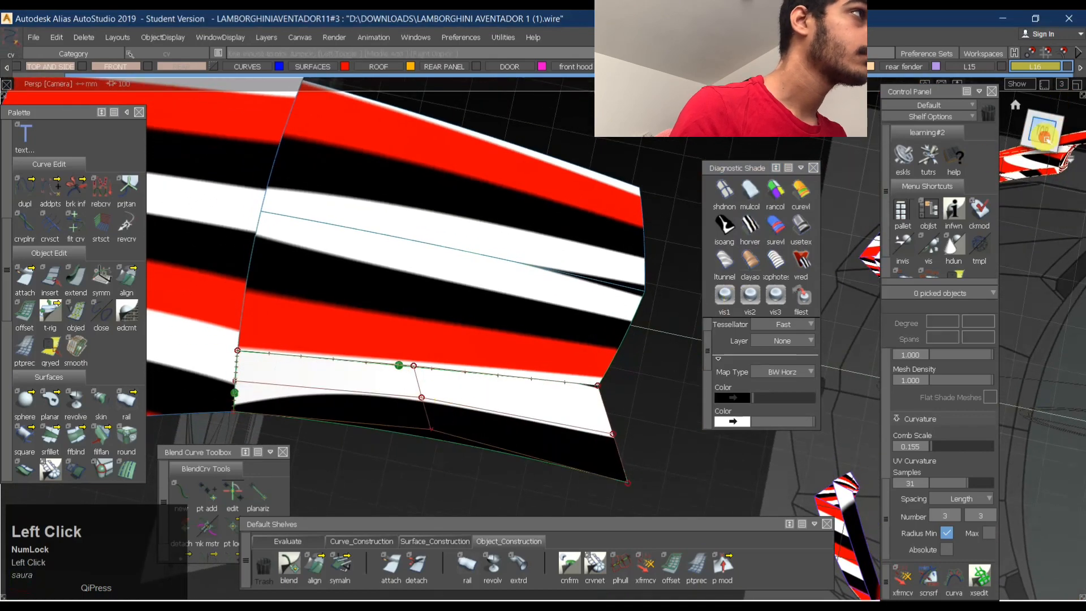
pyautogui.click(1041, 134)
pyautogui.click(744, 224)
# - Slide the side surface's central and outer middle control points along its hull lines with Transform CV to smooth the stripes
pyautogui.keyDown('ctrl'); pyautogui.keyDown('shift'); pyautogui.click(400, 413); pyautogui.keyUp('shift'); pyautogui.keyUp('ctrl')
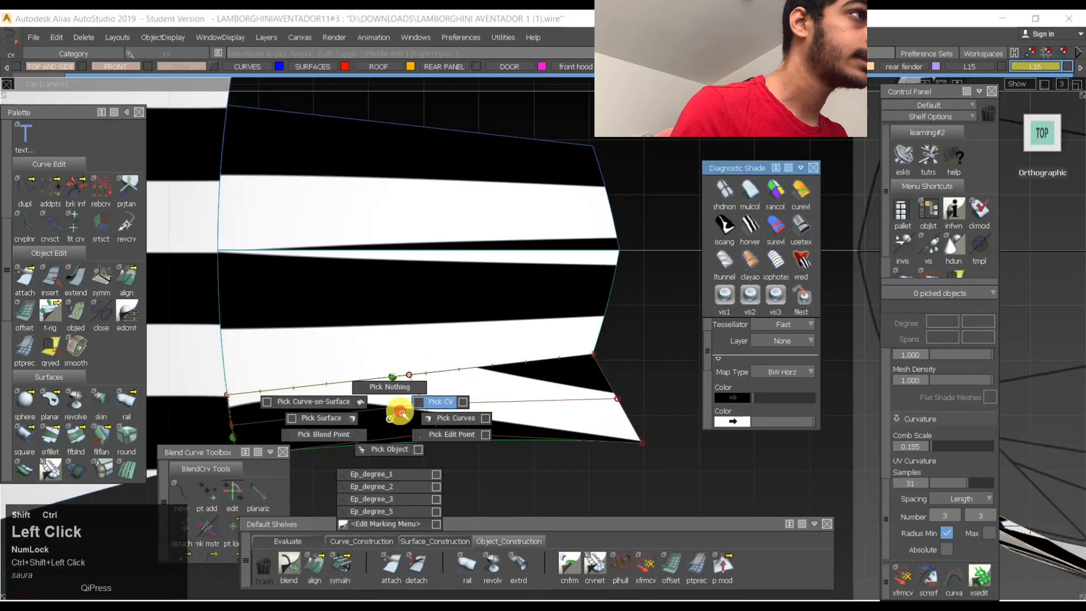
pyautogui.click(432, 413)
pyautogui.click(648, 568)
pyautogui.press('space')
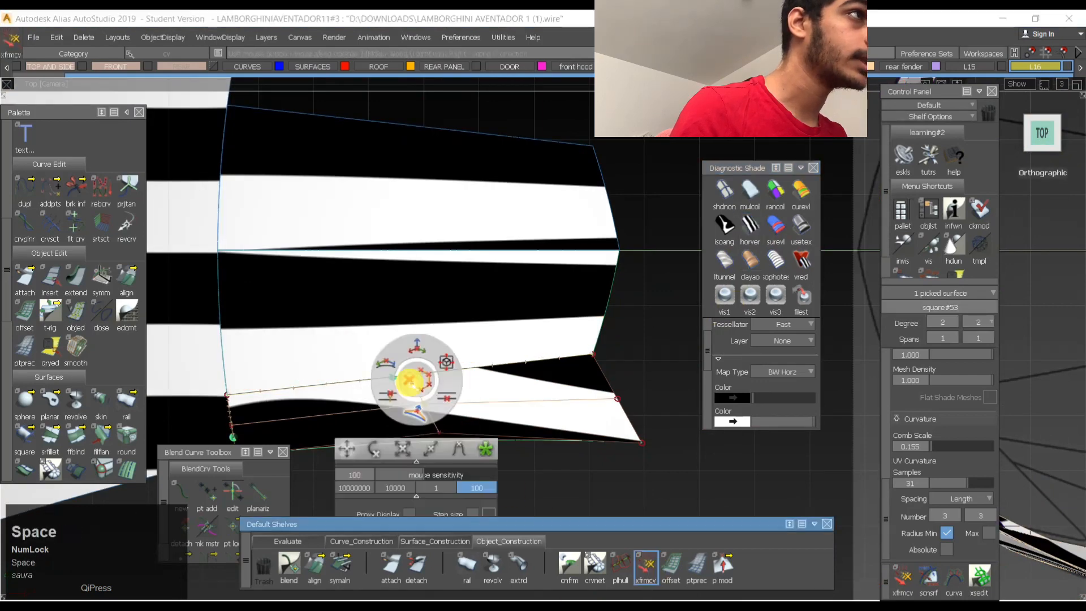
pyautogui.click(389, 367)
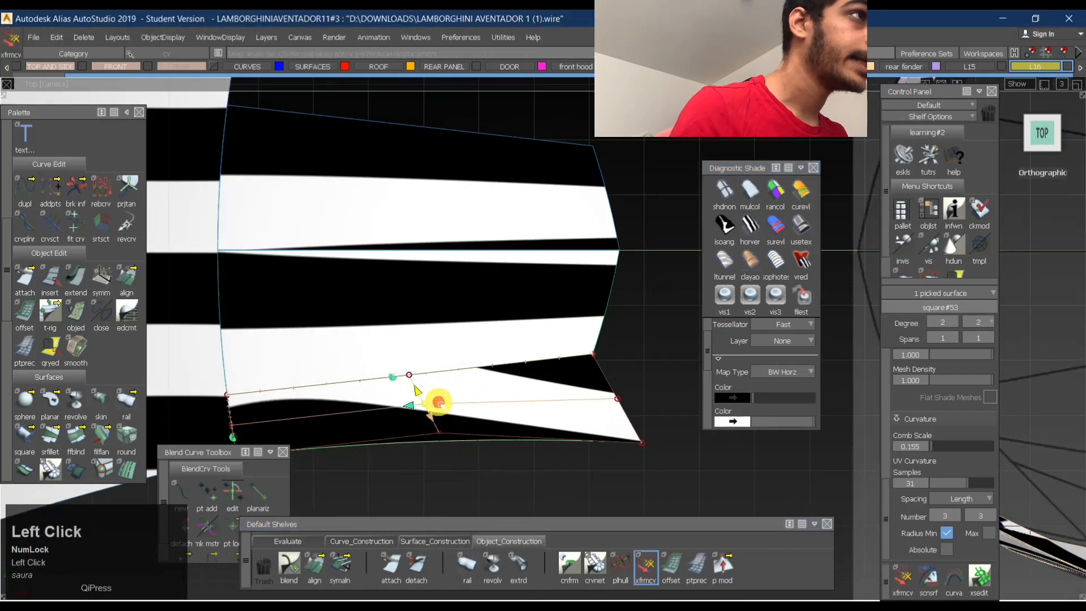
pyautogui.moveTo(636, 376); pyautogui.dragTo(194, 399)
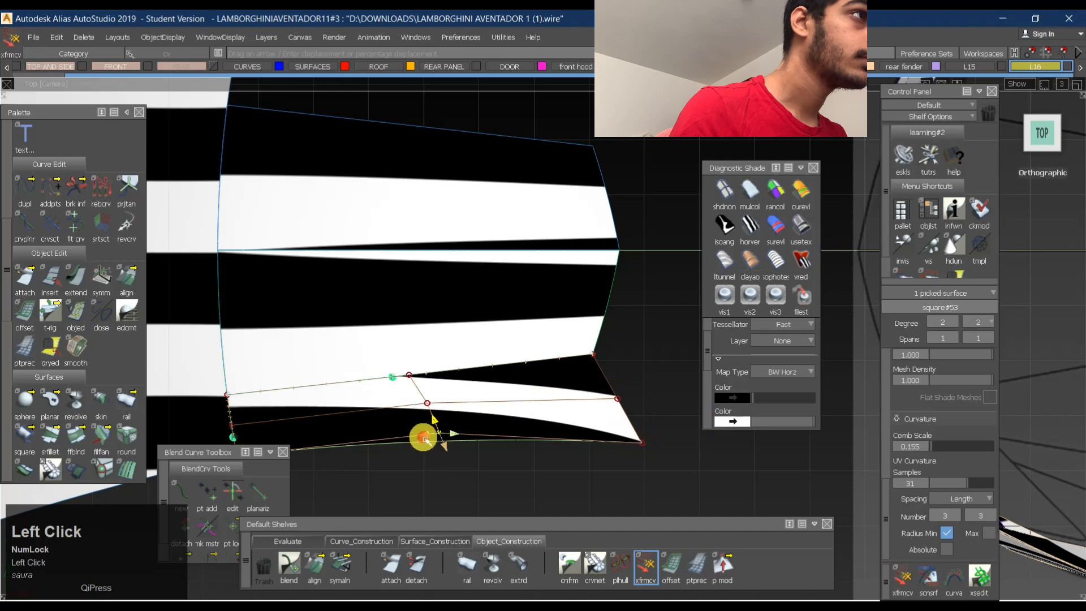
pyautogui.moveTo(424, 438); pyautogui.dragTo(619, 432)
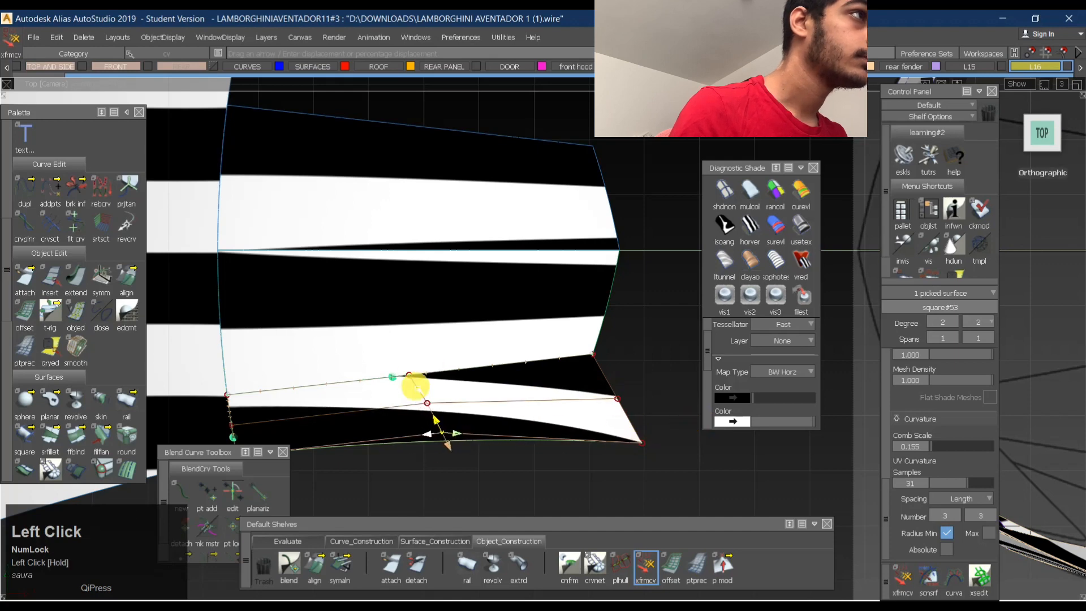
pyautogui.click(428, 435)
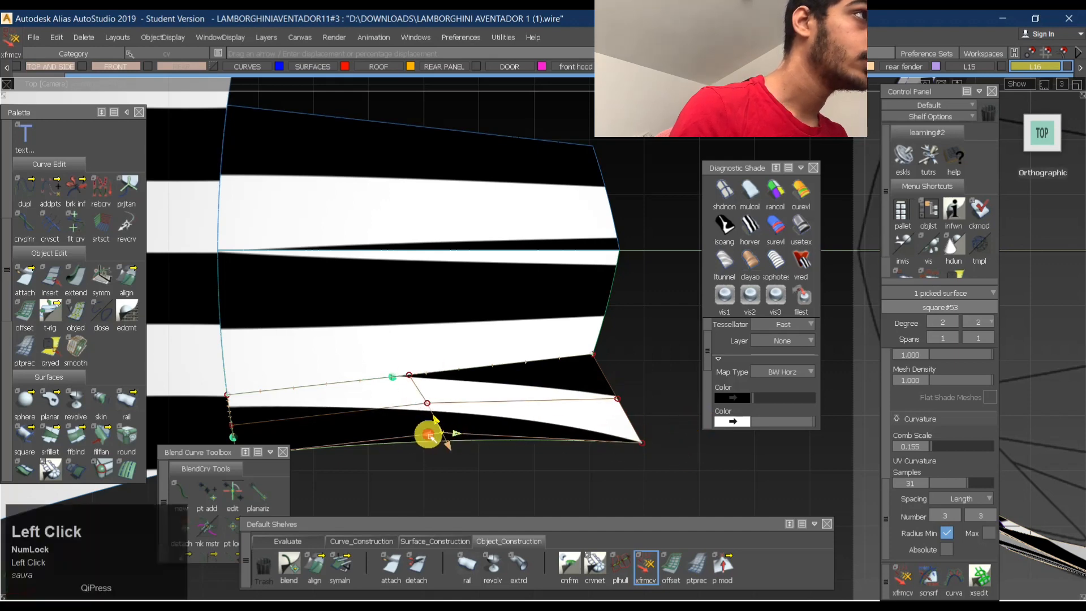
# - Clear the control point selection and delete the locators along the side surface's aligned edges
pyautogui.keyDown('alt'); pyautogui.keyDown('shift'); pyautogui.moveTo(467, 412); pyautogui.dragTo(509, 396, button='right'); pyautogui.keyUp('shift'); pyautogui.keyUp('alt')
pyautogui.keyDown('alt'); pyautogui.keyDown('shift'); pyautogui.moveTo(509, 396); pyautogui.dragTo(577, 374, button='middle'); pyautogui.keyUp('shift'); pyautogui.keyUp('alt')
pyautogui.keyDown('ctrl'); pyautogui.keyDown('shift'); pyautogui.moveTo(577, 375); pyautogui.dragTo(553, 365); pyautogui.keyUp('shift'); pyautogui.keyUp('ctrl')
pyautogui.keyDown('alt'); pyautogui.keyDown('shift'); pyautogui.moveTo(552, 368); pyautogui.dragTo(544, 457, button='right'); pyautogui.keyUp('shift'); pyautogui.keyUp('alt')
pyautogui.keyDown('ctrl'); pyautogui.keyDown('shift'); pyautogui.moveTo(546, 448); pyautogui.dragTo(455, 357, button='middle'); pyautogui.keyUp('shift'); pyautogui.keyUp('ctrl')
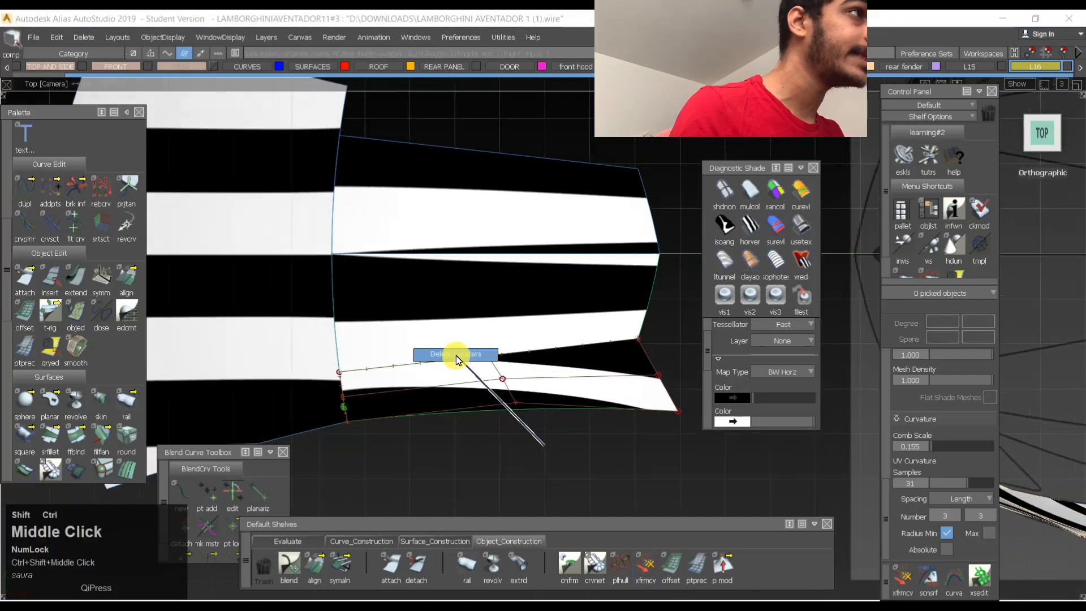
pyautogui.keyDown('ctrl'); pyautogui.keyDown('shift'); pyautogui.moveTo(492, 453); pyautogui.dragTo(502, 357); pyautogui.keyUp('shift'); pyautogui.keyUp('ctrl')
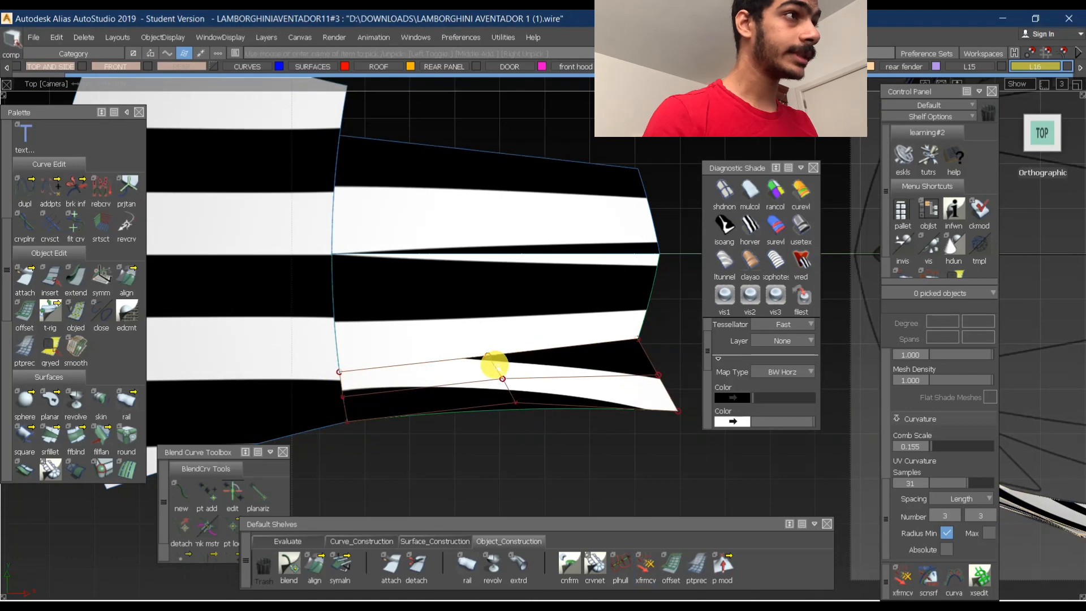
pyautogui.keyDown('ctrl'); pyautogui.keyDown('shift'); pyautogui.moveTo(510, 435); pyautogui.dragTo(509, 339); pyautogui.keyUp('shift'); pyautogui.keyUp('ctrl')
pyautogui.moveTo(470, 411)
pyautogui.keyDown('ctrl'); pyautogui.keyDown('shift'); pyautogui.mouseDown()
pyautogui.moveTo(486, 396)
pyautogui.moveTo(527, 398)
pyautogui.mouseUp(); pyautogui.keyUp('shift'); pyautogui.keyUp('ctrl')
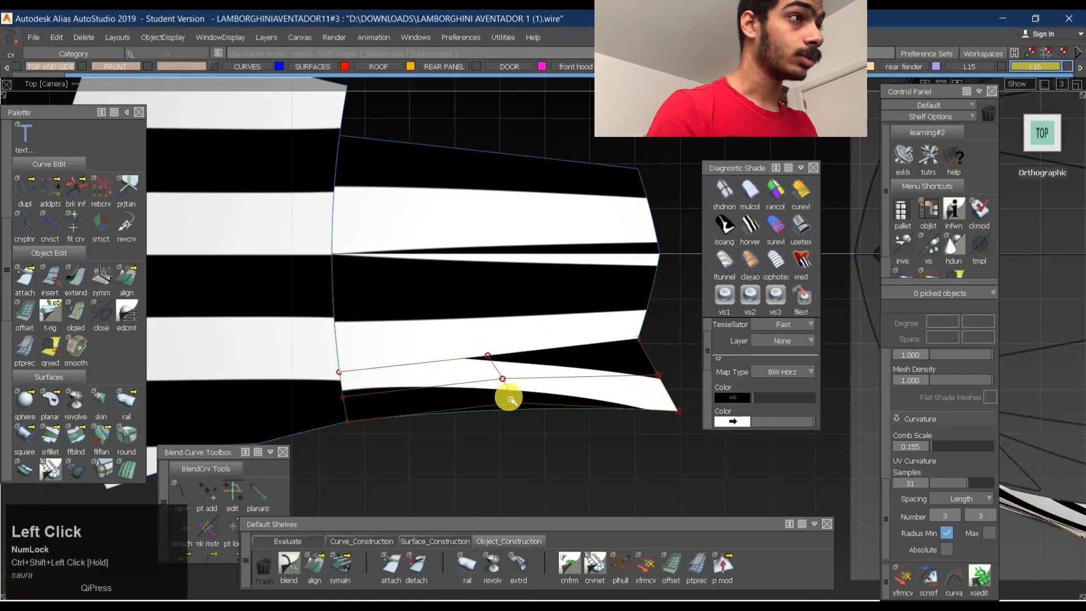
pyautogui.click(515, 402)
pyautogui.moveTo(446, 453)
pyautogui.keyDown('ctrl'); pyautogui.keyDown('shift'); pyautogui.mouseDown()
pyautogui.moveTo(432, 400)
pyautogui.moveTo(464, 332)
pyautogui.mouseUp(); pyautogui.keyUp('shift'); pyautogui.keyUp('ctrl')
pyautogui.keyDown('ctrl'); pyautogui.keyDown('shift'); pyautogui.moveTo(433, 399); pyautogui.dragTo(369, 401); pyautogui.keyUp('shift'); pyautogui.keyUp('ctrl')
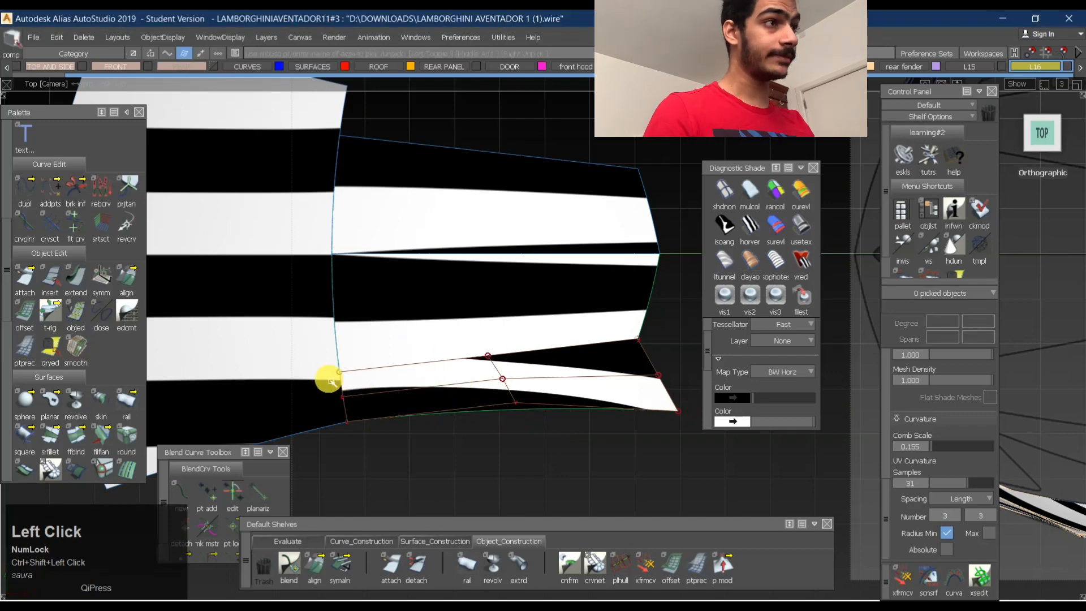
# - Reopen the side surface's G0 edge alignment with partial matching along the front roof surface
pyautogui.keyDown('alt'); pyautogui.keyDown('shift'); pyautogui.moveTo(354, 394); pyautogui.dragTo(503, 380, button='right'); pyautogui.keyUp('shift'); pyautogui.keyUp('alt')
pyautogui.keyDown('alt'); pyautogui.keyDown('shift'); pyautogui.moveTo(368, 390); pyautogui.dragTo(483, 366, button='middle'); pyautogui.keyUp('shift'); pyautogui.keyUp('alt')
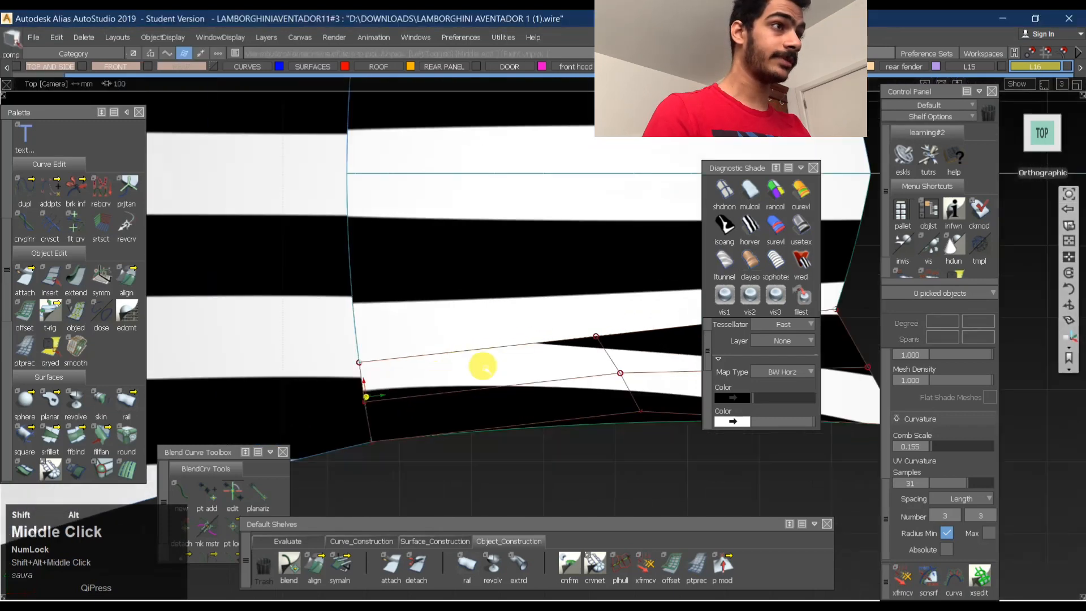
pyautogui.keyDown('alt'); pyautogui.keyDown('shift'); pyautogui.moveTo(318, 393); pyautogui.dragTo(388, 392); pyautogui.keyUp('shift'); pyautogui.keyUp('alt')
pyautogui.keyDown('alt'); pyautogui.keyDown('shift'); pyautogui.moveTo(389, 392); pyautogui.dragTo(407, 378, button='right'); pyautogui.keyUp('shift'); pyautogui.keyUp('alt')
pyautogui.keyDown('alt'); pyautogui.keyDown('shift'); pyautogui.moveTo(407, 379); pyautogui.dragTo(339, 370); pyautogui.keyUp('shift'); pyautogui.keyUp('alt')
pyautogui.click(334, 372)
pyautogui.keyDown('alt'); pyautogui.keyDown('shift'); pyautogui.moveTo(464, 388); pyautogui.dragTo(608, 396, button='middle'); pyautogui.keyUp('shift'); pyautogui.keyUp('alt')
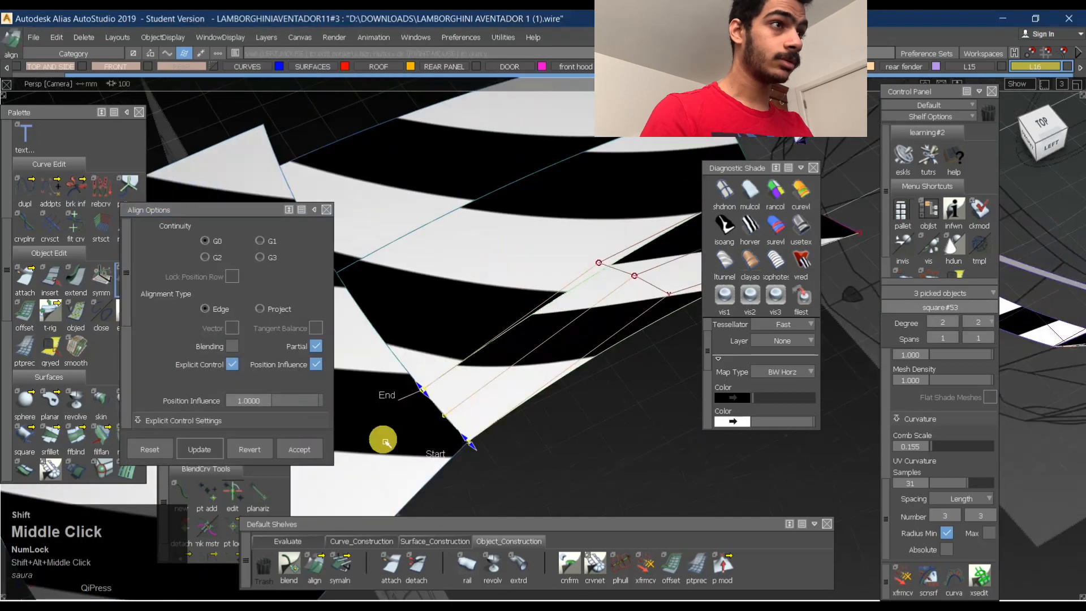
# - Enable Continuity Check for the side surface's alignment, set its Position Influence to 0, and close the alignment options
pyautogui.scroll(-2, 195, 340)
pyautogui.scroll(2, 203, 330)
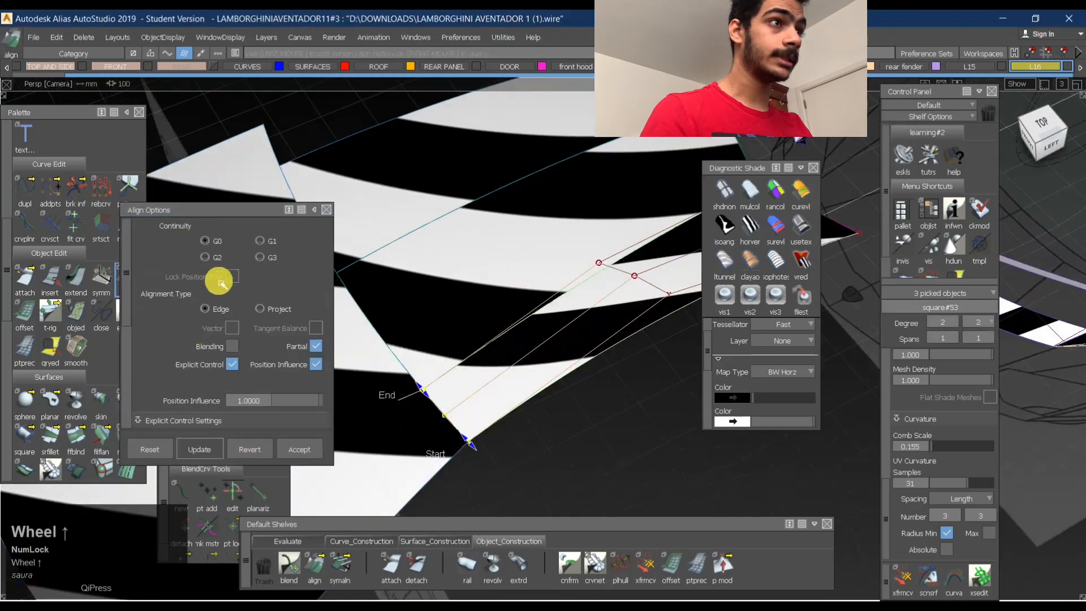
pyautogui.scroll(-5, 194, 303)
pyautogui.click(209, 371)
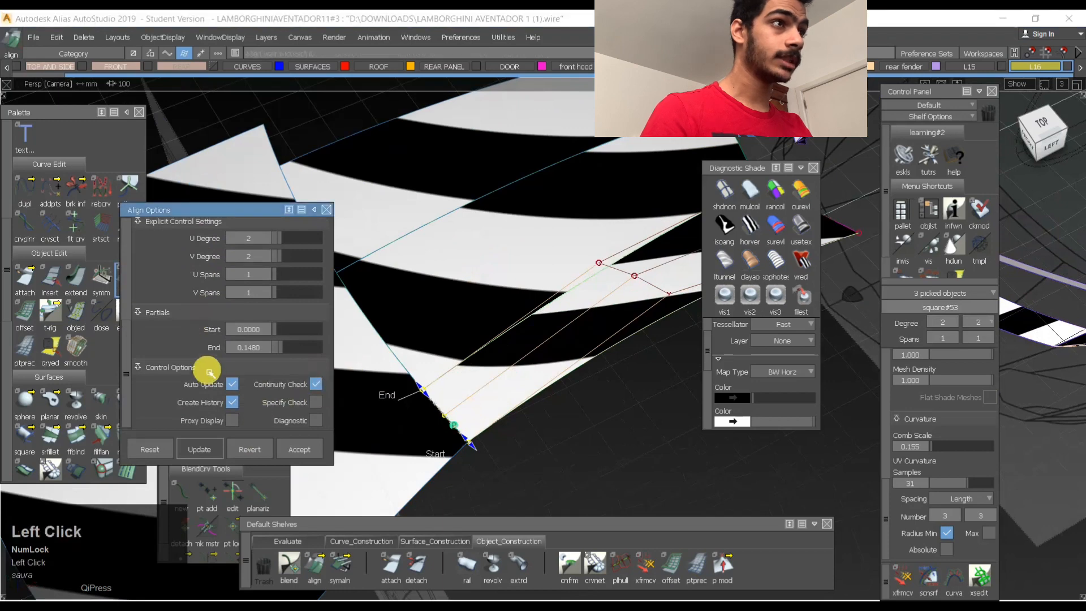
pyautogui.scroll(4, 215, 366)
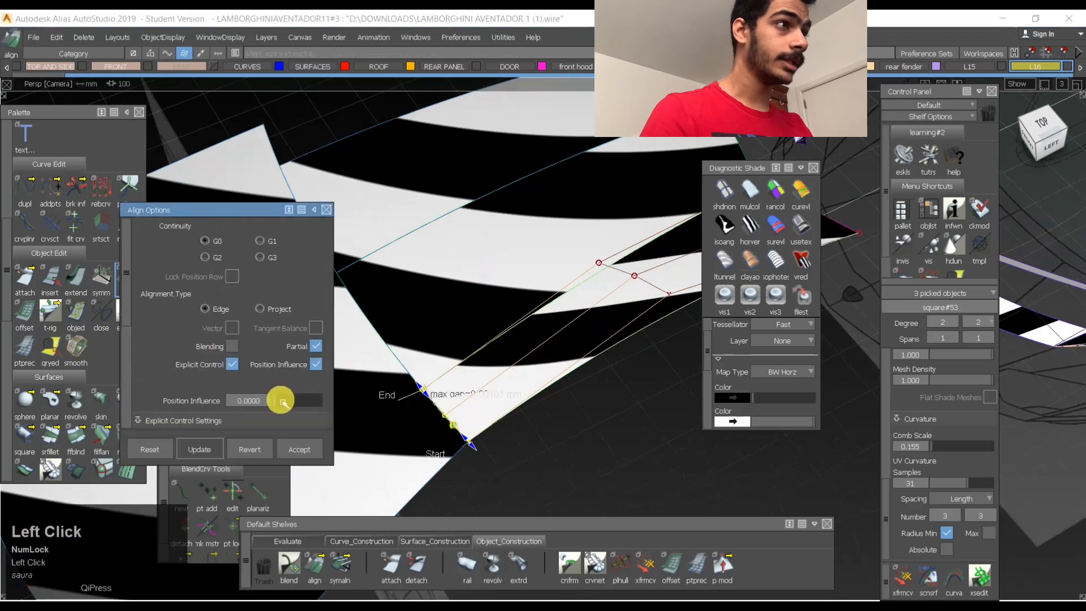
pyautogui.keyDown('alt'); pyautogui.keyDown('shift'); pyautogui.moveTo(445, 418); pyautogui.dragTo(497, 403, button='right'); pyautogui.keyUp('shift'); pyautogui.keyUp('alt')
pyautogui.keyDown('alt'); pyautogui.keyDown('shift'); pyautogui.moveTo(497, 403); pyautogui.dragTo(396, 382); pyautogui.keyUp('shift'); pyautogui.keyUp('alt')
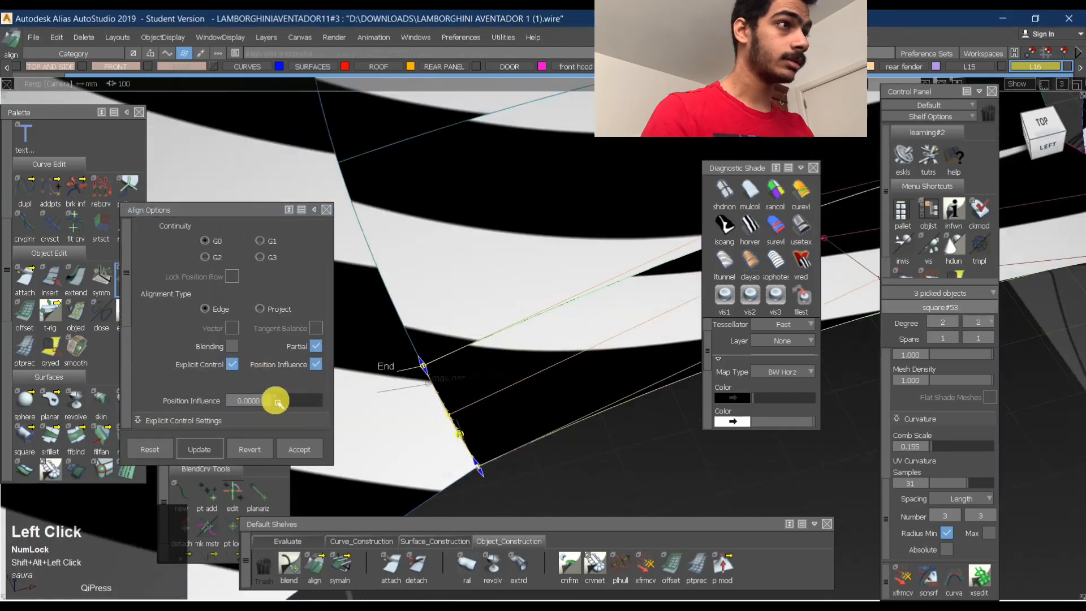
pyautogui.click(277, 402)
pyautogui.keyDown('ctrl'); pyautogui.keyDown('shift'); pyautogui.moveTo(499, 405); pyautogui.dragTo(347, 283); pyautogui.keyUp('shift'); pyautogui.keyUp('ctrl')
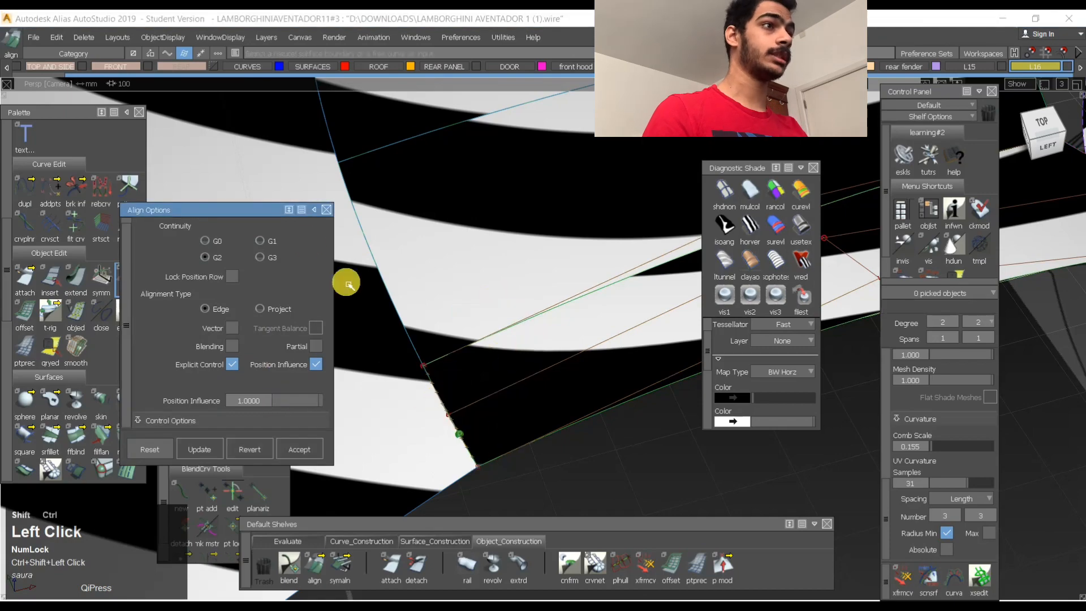
pyautogui.click(326, 215)
# - Shade the roof with multicolour bands and examine how they flow across the side surface
pyautogui.keyDown('alt'); pyautogui.keyDown('shift'); pyautogui.moveTo(582, 332); pyautogui.dragTo(485, 383, button='right'); pyautogui.keyUp('shift'); pyautogui.keyUp('alt')
pyautogui.moveTo(484, 383)
pyautogui.keyDown('alt'); pyautogui.keyDown('shift'); pyautogui.mouseDown()
pyautogui.moveTo(439, 400)
pyautogui.moveTo(426, 441)
pyautogui.moveTo(529, 429)
pyautogui.mouseUp(); pyautogui.keyUp('shift'); pyautogui.keyUp('alt')
pyautogui.keyDown('ctrl'); pyautogui.keyDown('shift'); pyautogui.moveTo(513, 371); pyautogui.dragTo(526, 404); pyautogui.keyUp('shift'); pyautogui.keyUp('ctrl')
pyautogui.keyDown('alt'); pyautogui.keyDown('shift'); pyautogui.moveTo(527, 404); pyautogui.dragTo(570, 419, button='right'); pyautogui.keyUp('shift'); pyautogui.keyUp('alt')
pyautogui.keyDown('alt'); pyautogui.keyDown('shift'); pyautogui.moveTo(571, 418); pyautogui.dragTo(590, 463); pyautogui.keyUp('shift'); pyautogui.keyUp('alt')
pyautogui.click(724, 225)
pyautogui.keyDown('alt'); pyautogui.keyDown('shift'); pyautogui.moveTo(517, 349); pyautogui.dragTo(552, 413); pyautogui.keyUp('shift'); pyautogui.keyUp('alt')
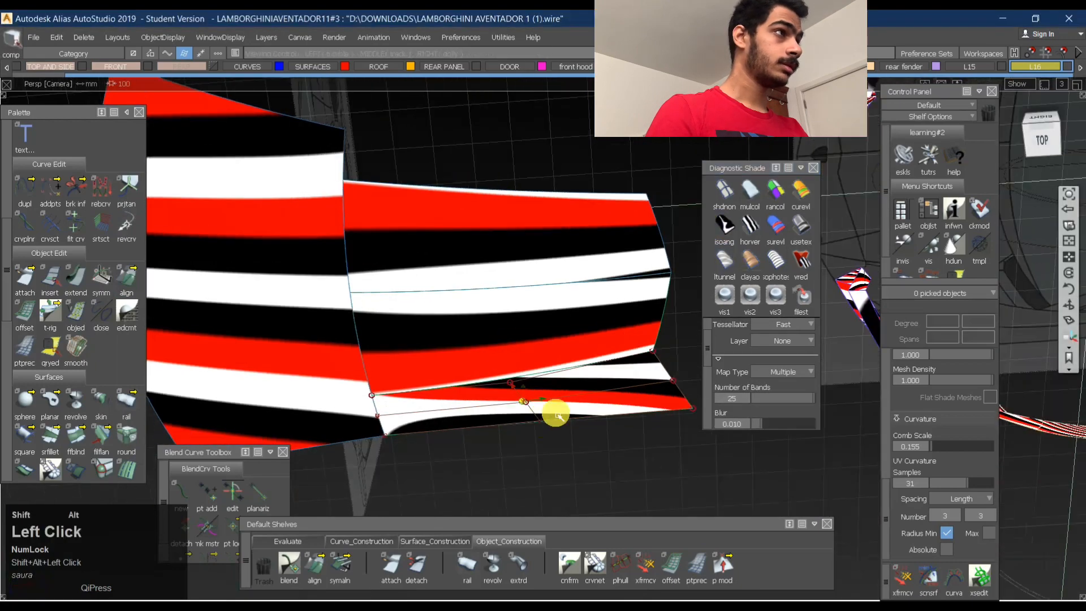
# - Try to move the middle control point of the side surface's outer edge vertically, undoing each attempt
pyautogui.click(1047, 138)
pyautogui.keyDown('alt'); pyautogui.keyDown('shift'); pyautogui.moveTo(547, 393); pyautogui.dragTo(570, 414, button='right'); pyautogui.keyUp('shift'); pyautogui.keyUp('alt')
pyautogui.moveTo(553, 446)
pyautogui.keyDown('ctrl'); pyautogui.keyDown('shift'); pyautogui.mouseDown()
pyautogui.moveTo(549, 422)
pyautogui.moveTo(552, 442)
pyautogui.mouseUp(); pyautogui.keyUp('shift'); pyautogui.keyUp('ctrl')
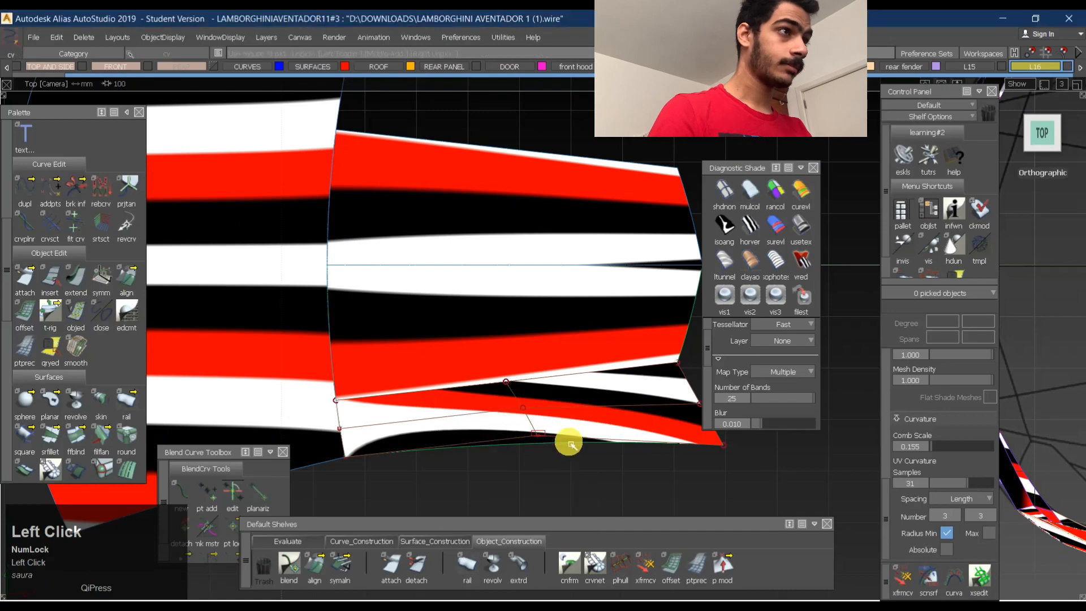
pyautogui.click(570, 444)
pyautogui.keyDown('alt'); pyautogui.keyDown('shift'); pyautogui.moveTo(535, 495); pyautogui.dragTo(458, 413); pyautogui.keyUp('shift'); pyautogui.keyUp('alt')
pyautogui.keyDown('alt'); pyautogui.keyDown('shift'); pyautogui.moveTo(238, 360); pyautogui.dragTo(461, 400); pyautogui.keyUp('shift'); pyautogui.keyUp('alt')
pyautogui.keyDown('alt'); pyautogui.keyDown('shift'); pyautogui.moveTo(452, 400); pyautogui.dragTo(463, 399, button='right'); pyautogui.keyUp('shift'); pyautogui.keyUp('alt')
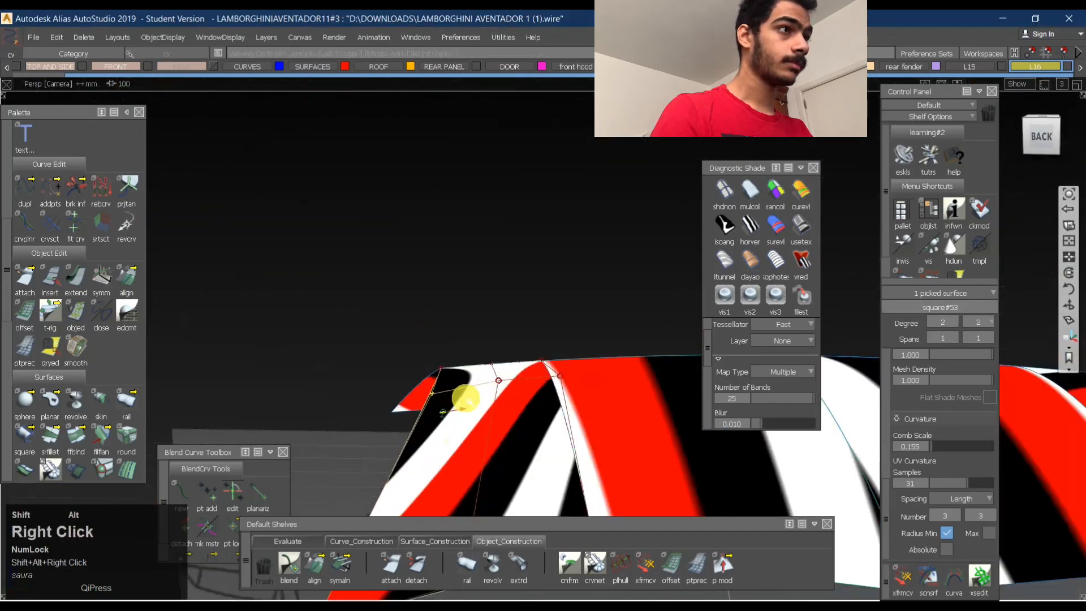
pyautogui.keyDown('alt'); pyautogui.keyDown('shift'); pyautogui.moveTo(464, 398); pyautogui.dragTo(425, 464); pyautogui.keyUp('shift'); pyautogui.keyUp('alt')
pyautogui.moveTo(443, 417); pyautogui.dragTo(444, 410, button='right')
pyautogui.keyDown('alt'); pyautogui.keyDown('shift'); pyautogui.moveTo(443, 409); pyautogui.dragTo(514, 446); pyautogui.keyUp('shift'); pyautogui.keyUp('alt')
pyautogui.hotkey('ctrl', 'z')
pyautogui.moveTo(514, 441); pyautogui.dragTo(516, 436, button='right')
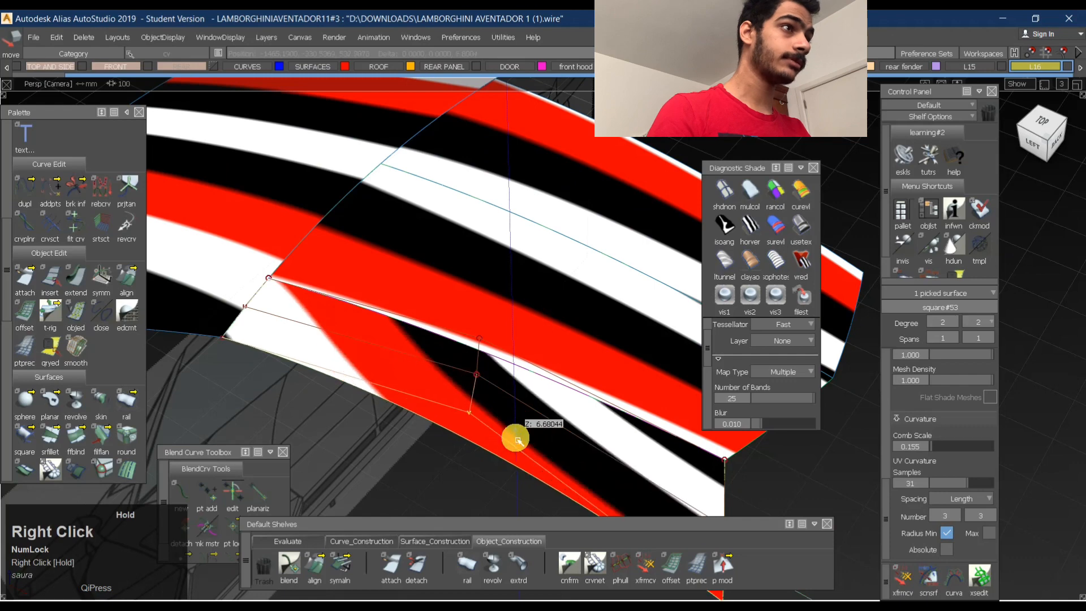
pyautogui.hotkey('ctrl', 'z')
# - Adjust the height of the side surface's middle outer-edge control point with Transform CV to smooth the coloured bands
pyautogui.click(903, 577)
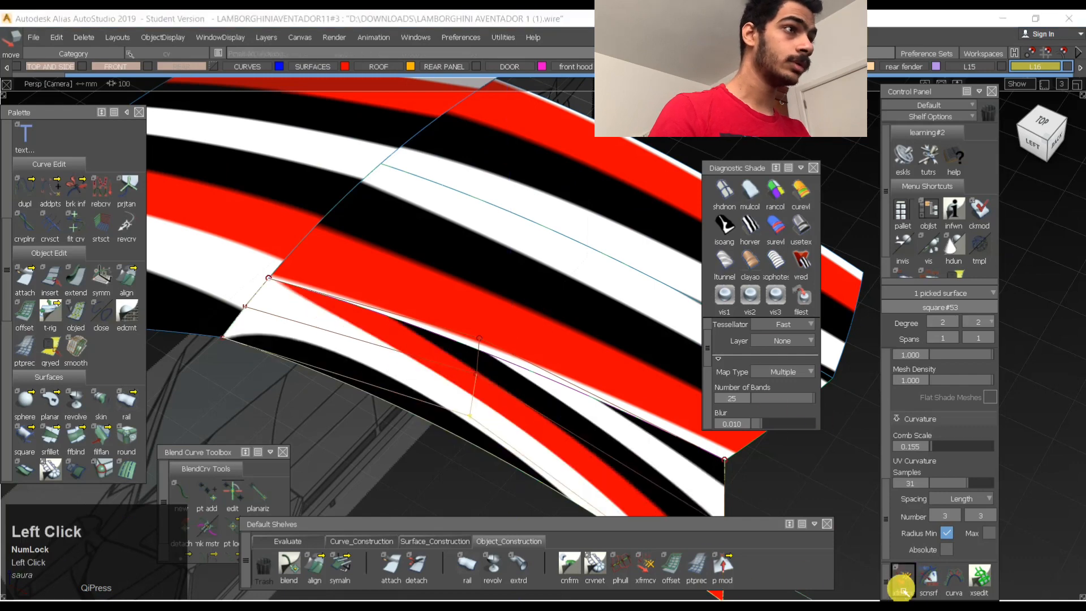
pyautogui.press('space')
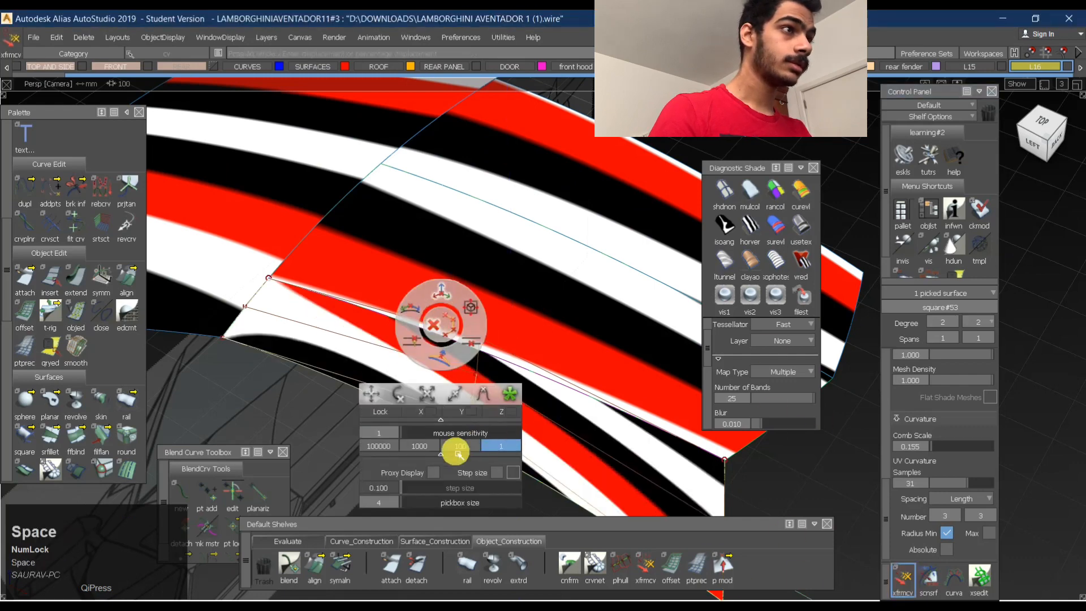
pyautogui.keyDown('alt'); pyautogui.keyDown('shift'); pyautogui.moveTo(576, 423); pyautogui.dragTo(314, 405); pyautogui.keyUp('shift'); pyautogui.keyUp('alt')
pyautogui.keyDown('shift'); pyautogui.moveTo(313, 405); pyautogui.dragTo(343, 400, button='right'); pyautogui.keyUp('shift')
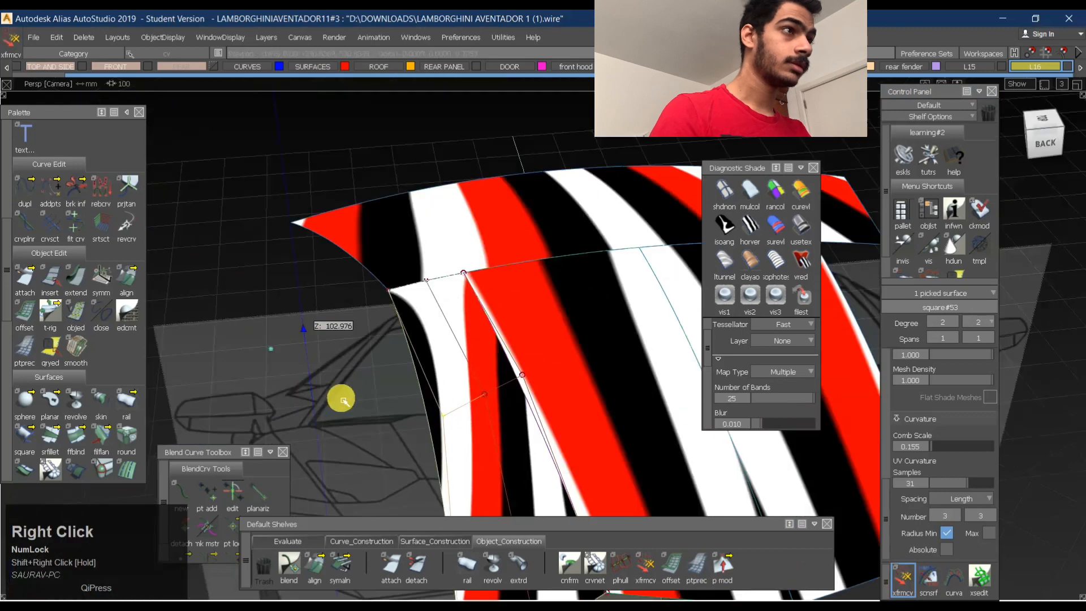
pyautogui.moveTo(352, 262); pyautogui.dragTo(361, 337, button='right')
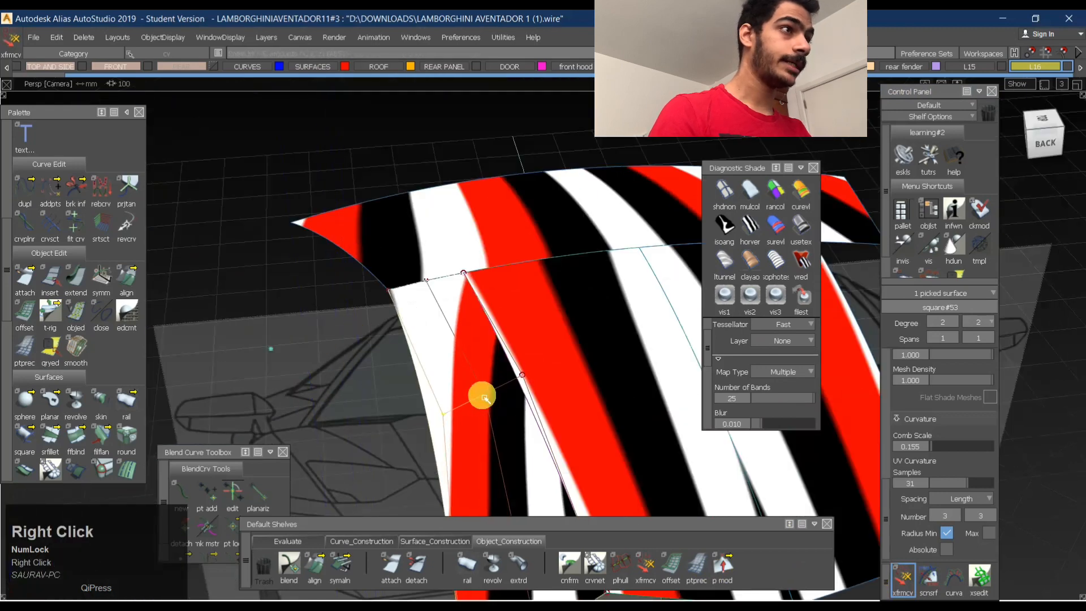
pyautogui.moveTo(488, 397); pyautogui.dragTo(497, 444, button='right')
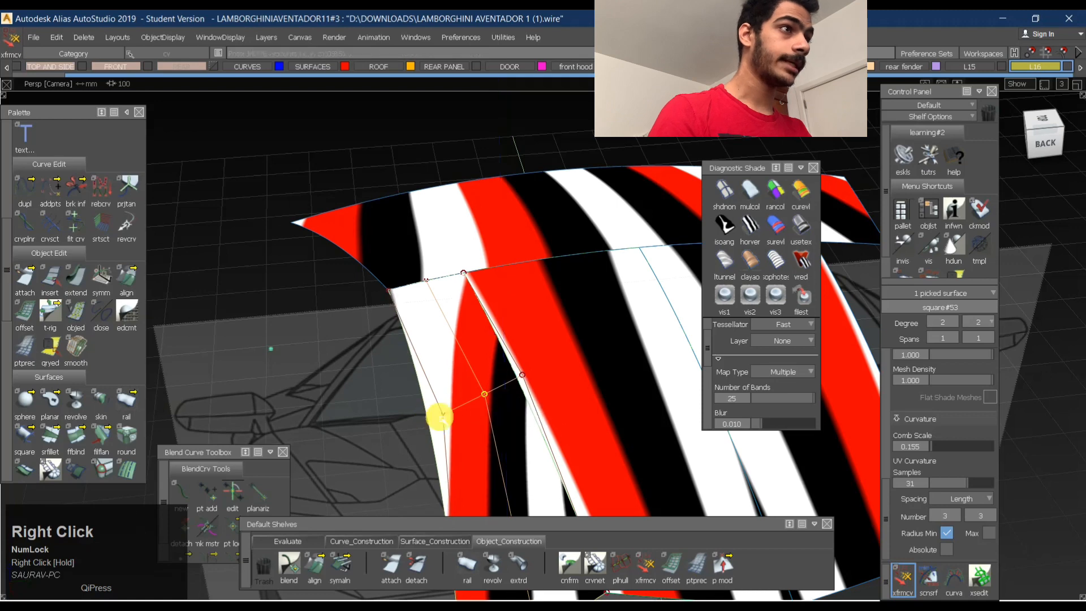
pyautogui.moveTo(447, 420); pyautogui.dragTo(448, 415, button='right')
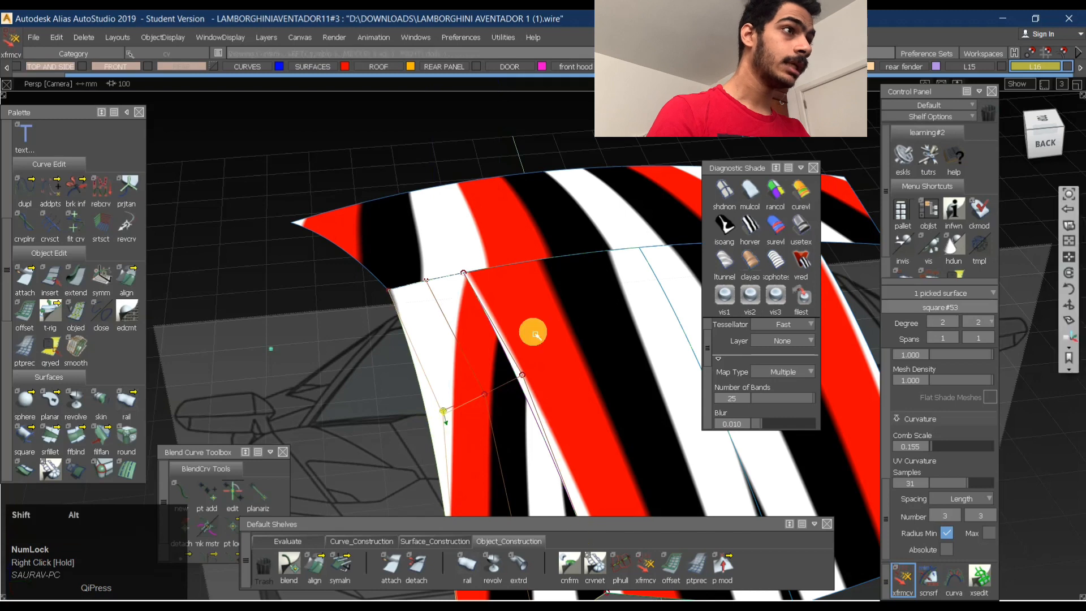
pyautogui.keyDown('alt'); pyautogui.keyDown('shift'); pyautogui.moveTo(465, 329); pyautogui.dragTo(443, 272, button='middle'); pyautogui.keyUp('shift'); pyautogui.keyUp('alt')
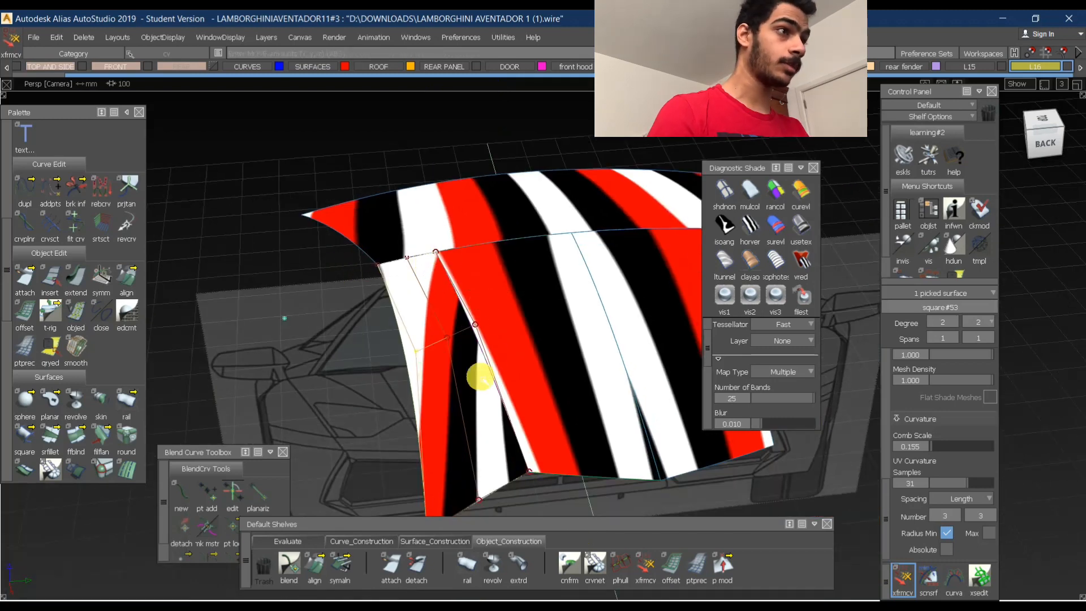
# - Fine-tune the side surface's rear-edge and middle outer-edge control points with Transform CV to even out the bands
pyautogui.keyDown('alt'); pyautogui.keyDown('shift'); pyautogui.moveTo(465, 504); pyautogui.dragTo(474, 452, button='middle'); pyautogui.keyUp('shift'); pyautogui.keyUp('alt')
pyautogui.click(474, 472)
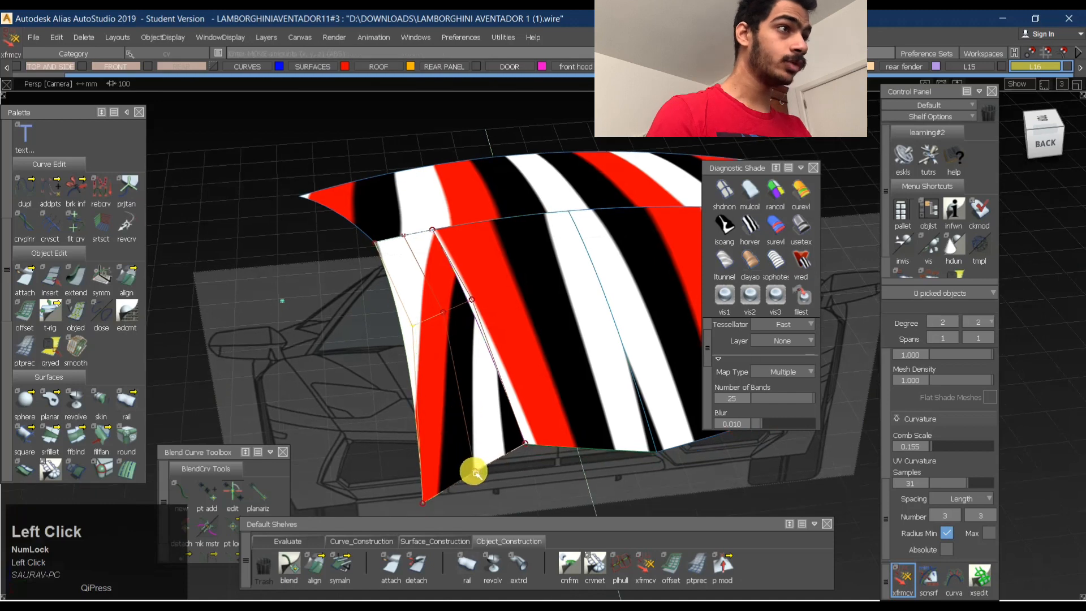
pyautogui.rightClick(490, 488)
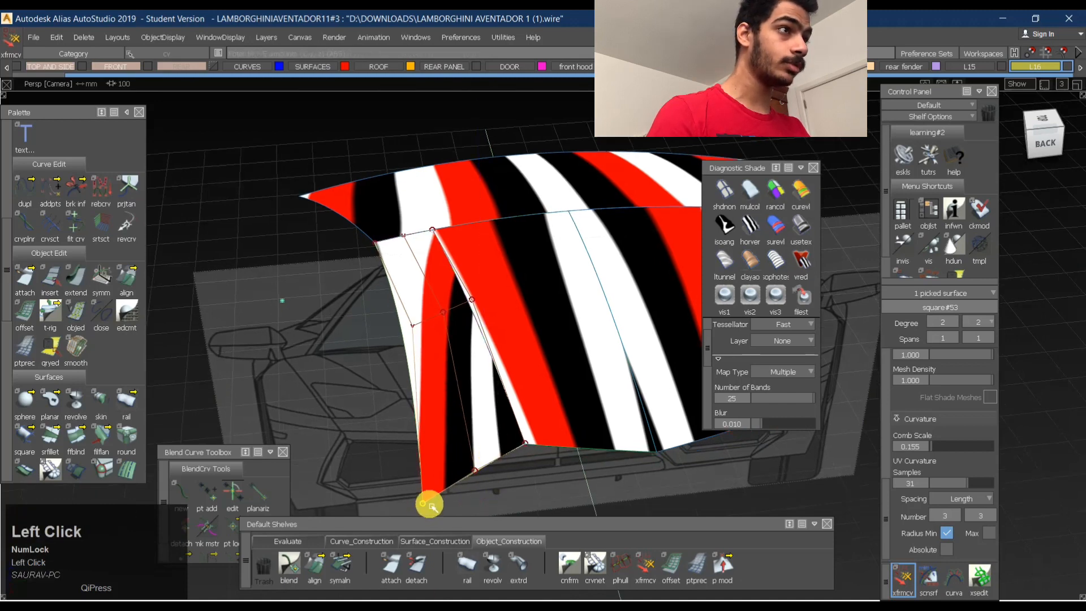
pyautogui.moveTo(444, 495); pyautogui.dragTo(455, 469, button='right')
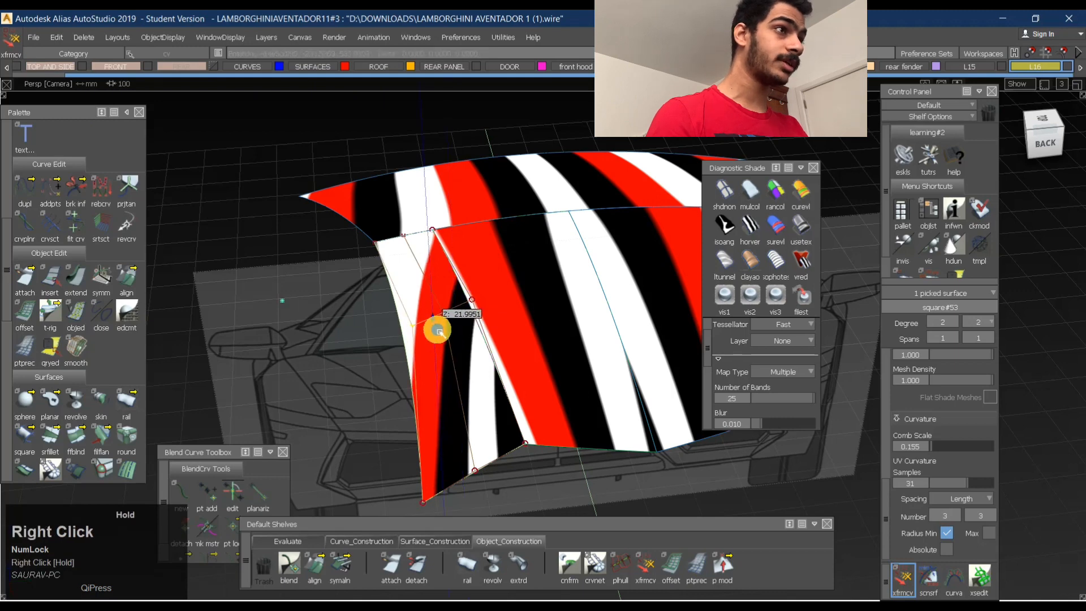
# - Inspect the reshaped side surface and its edges with horizontal/vertical stripe shading from several angles
pyautogui.keyDown('alt'); pyautogui.keyDown('shift'); pyautogui.moveTo(543, 351); pyautogui.dragTo(703, 473); pyautogui.keyUp('shift'); pyautogui.keyUp('alt')
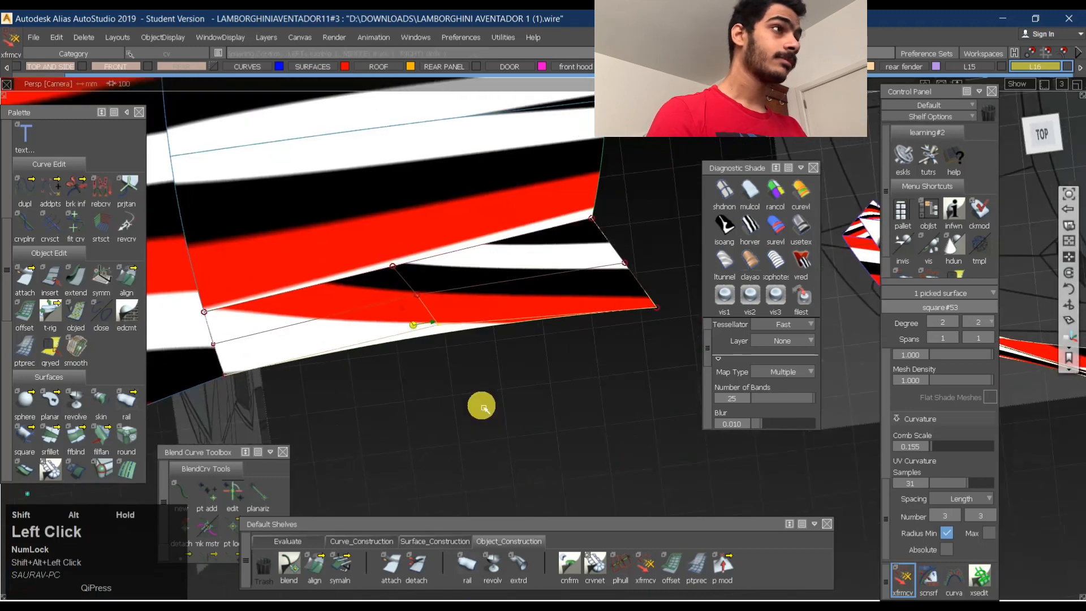
pyautogui.keyDown('ctrl'); pyautogui.keyDown('shift'); pyautogui.moveTo(565, 447); pyautogui.dragTo(749, 248); pyautogui.keyUp('shift'); pyautogui.keyUp('ctrl')
pyautogui.click(750, 234)
pyautogui.moveTo(413, 325)
pyautogui.keyDown('alt'); pyautogui.keyDown('shift'); pyautogui.mouseDown()
pyautogui.moveTo(432, 320)
pyautogui.moveTo(366, 347)
pyautogui.moveTo(183, 360)
pyautogui.moveTo(369, 398)
pyautogui.moveTo(433, 383)
pyautogui.moveTo(367, 367)
pyautogui.moveTo(396, 374)
pyautogui.mouseUp(); pyautogui.keyUp('shift'); pyautogui.keyUp('alt')
pyautogui.keyDown('ctrl'); pyautogui.keyDown('shift'); pyautogui.moveTo(399, 372); pyautogui.dragTo(403, 325); pyautogui.keyUp('shift'); pyautogui.keyUp('ctrl')
pyautogui.click(345, 280)
pyautogui.keyDown('ctrl'); pyautogui.keyDown('shift'); pyautogui.moveTo(481, 317); pyautogui.dragTo(525, 243); pyautogui.keyUp('shift'); pyautogui.keyUp('ctrl')
pyautogui.keyDown('alt'); pyautogui.moveTo(525, 243); pyautogui.dragTo(498, 278, button='right'); pyautogui.keyUp('alt')
pyautogui.keyDown('alt'); pyautogui.moveTo(497, 279); pyautogui.dragTo(536, 299, button='middle'); pyautogui.keyUp('alt')
pyautogui.keyDown('ctrl'); pyautogui.keyDown('shift'); pyautogui.moveTo(650, 322); pyautogui.dragTo(660, 286); pyautogui.keyUp('shift'); pyautogui.keyUp('ctrl')
# - Switch the roof surfaces to user-defined texture shading and review the overall shape
pyautogui.click(803, 234)
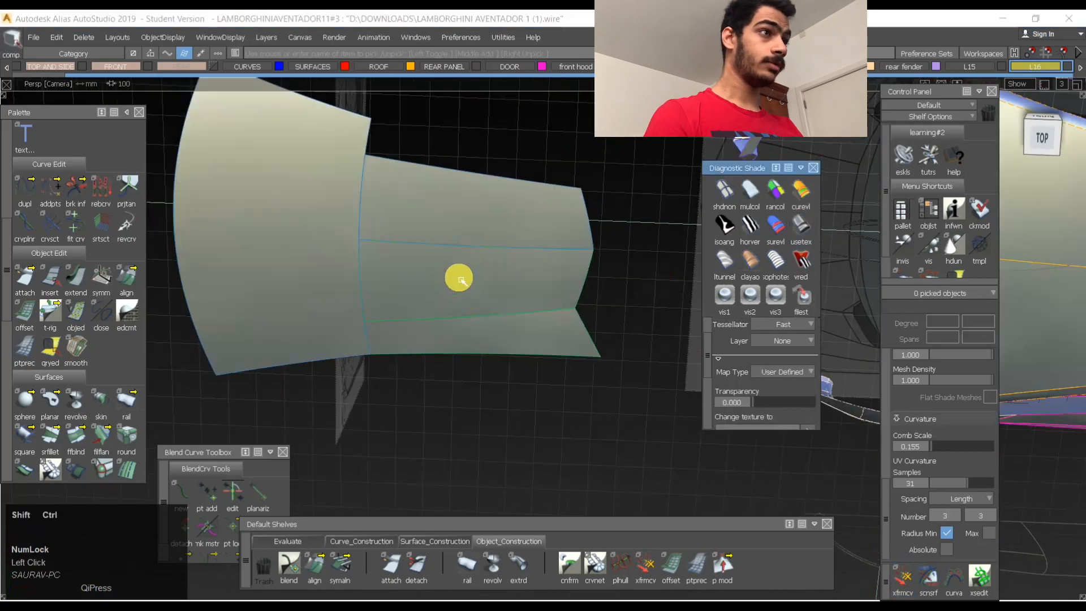
pyautogui.keyDown('ctrl'); pyautogui.keyDown('shift'); pyautogui.moveTo(459, 278); pyautogui.dragTo(460, 334, button='middle'); pyautogui.keyUp('shift'); pyautogui.keyUp('ctrl')
pyautogui.moveTo(438, 355)
pyautogui.keyDown('alt'); pyautogui.keyDown('shift'); pyautogui.mouseDown()
pyautogui.moveTo(327, 296)
pyautogui.moveTo(249, 383)
pyautogui.moveTo(483, 364)
pyautogui.mouseUp(); pyautogui.keyUp('shift'); pyautogui.keyUp('alt')
pyautogui.keyDown('ctrl'); pyautogui.keyDown('shift'); pyautogui.moveTo(560, 283); pyautogui.dragTo(516, 401, button='middle'); pyautogui.keyUp('shift'); pyautogui.keyUp('ctrl')
# - Set up a chord-type Surface Fillet between the two mirrored halves of the rear roof panel with a Chordal Length of 7.5
pyautogui.keyDown('ctrl'); pyautogui.keyDown('shift'); pyautogui.moveTo(547, 317); pyautogui.dragTo(518, 292, button='right'); pyautogui.keyUp('shift'); pyautogui.keyUp('ctrl')
pyautogui.keyDown('shift'); pyautogui.click(502, 264); pyautogui.keyUp('shift')
pyautogui.click(541, 254)
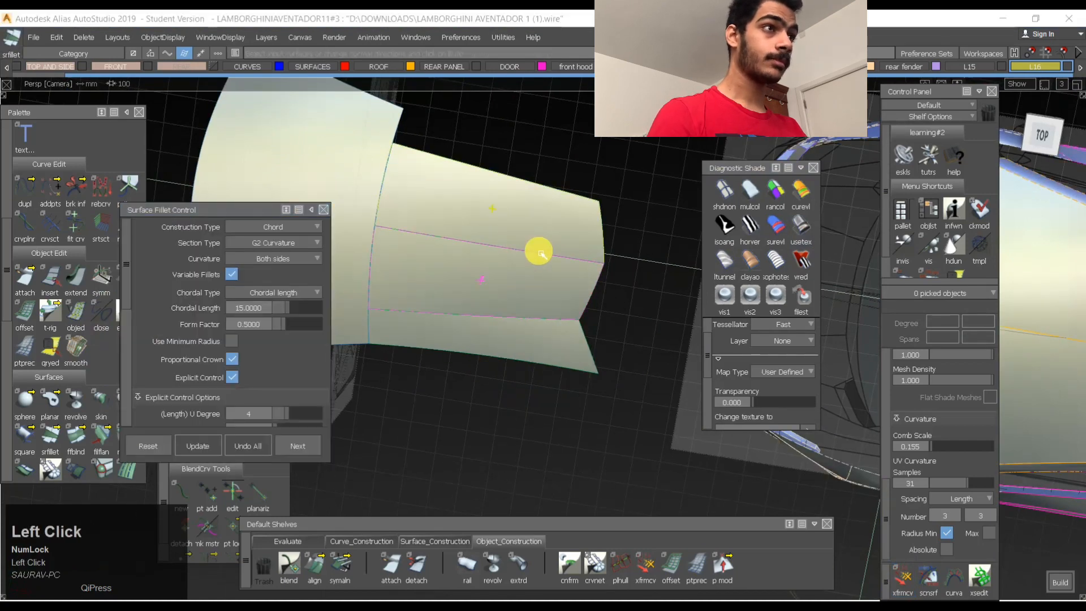
pyautogui.click(264, 314)
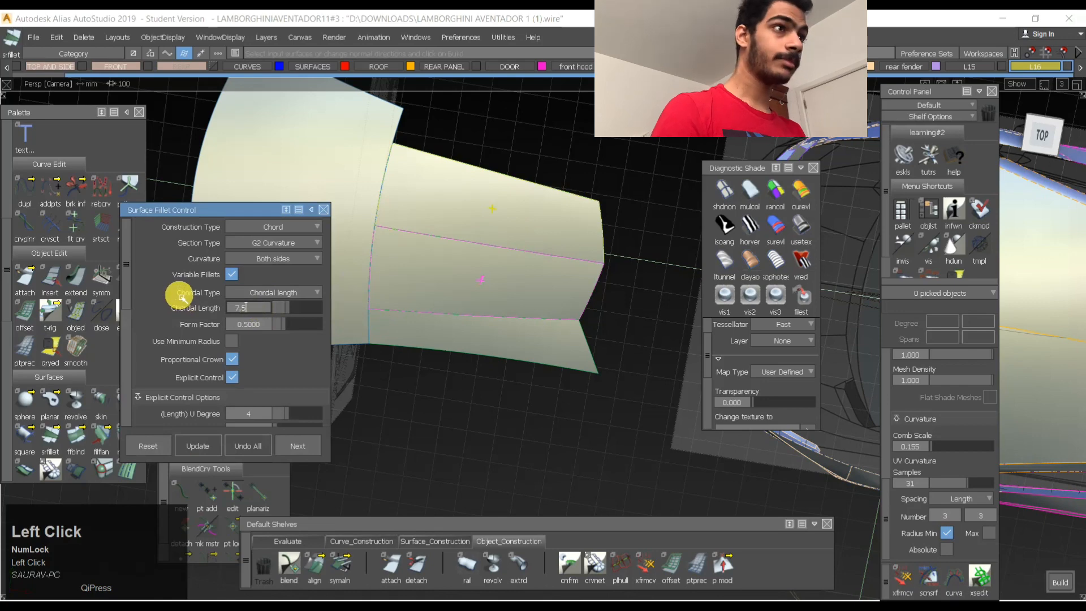
pyautogui.press('space')
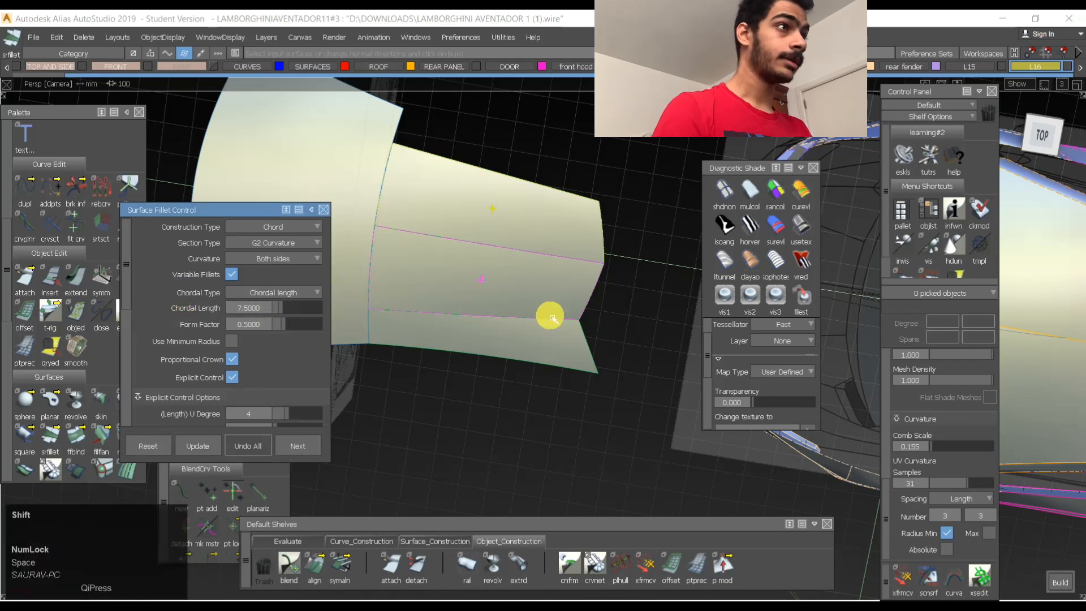
pyautogui.keyDown('alt'); pyautogui.keyDown('shift'); pyautogui.moveTo(551, 318); pyautogui.dragTo(519, 295); pyautogui.keyUp('shift'); pyautogui.keyUp('alt')
pyautogui.keyDown('alt'); pyautogui.keyDown('shift'); pyautogui.moveTo(630, 320); pyautogui.dragTo(557, 302); pyautogui.keyUp('shift'); pyautogui.keyUp('alt')
pyautogui.keyDown('alt'); pyautogui.keyDown('shift'); pyautogui.moveTo(557, 303); pyautogui.dragTo(570, 347, button='middle'); pyautogui.keyUp('shift'); pyautogui.keyUp('alt')
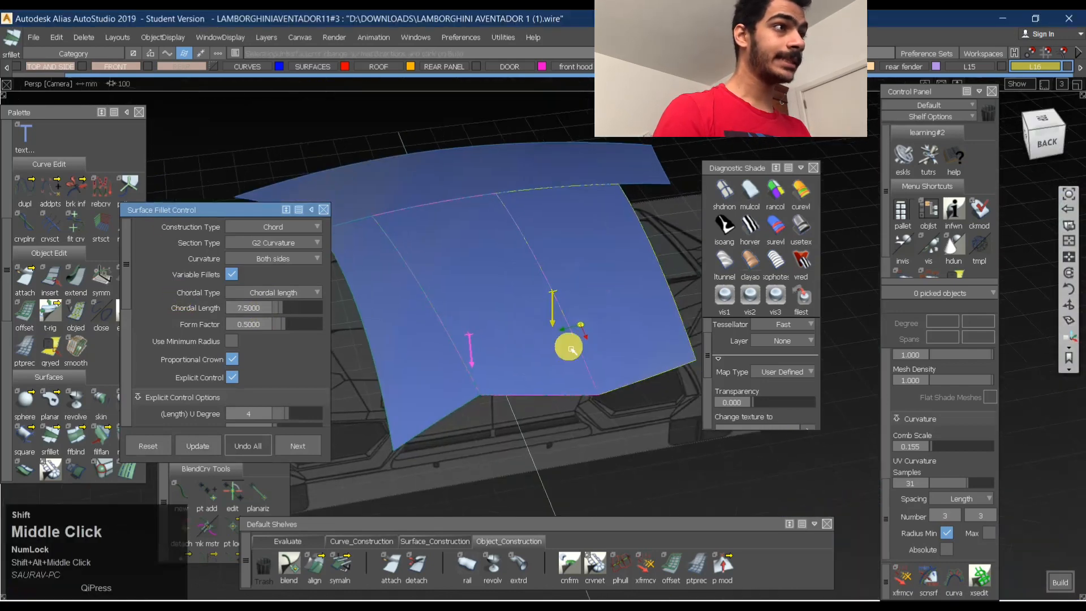
pyautogui.keyDown('alt'); pyautogui.keyDown('shift'); pyautogui.moveTo(569, 347); pyautogui.dragTo(590, 307); pyautogui.keyUp('shift'); pyautogui.keyUp('alt')
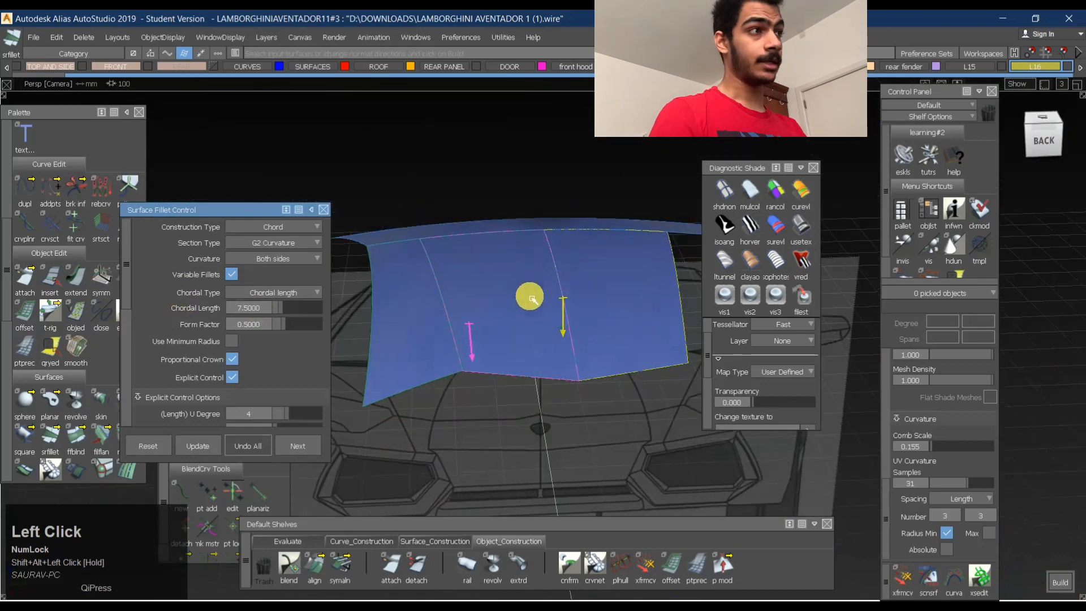
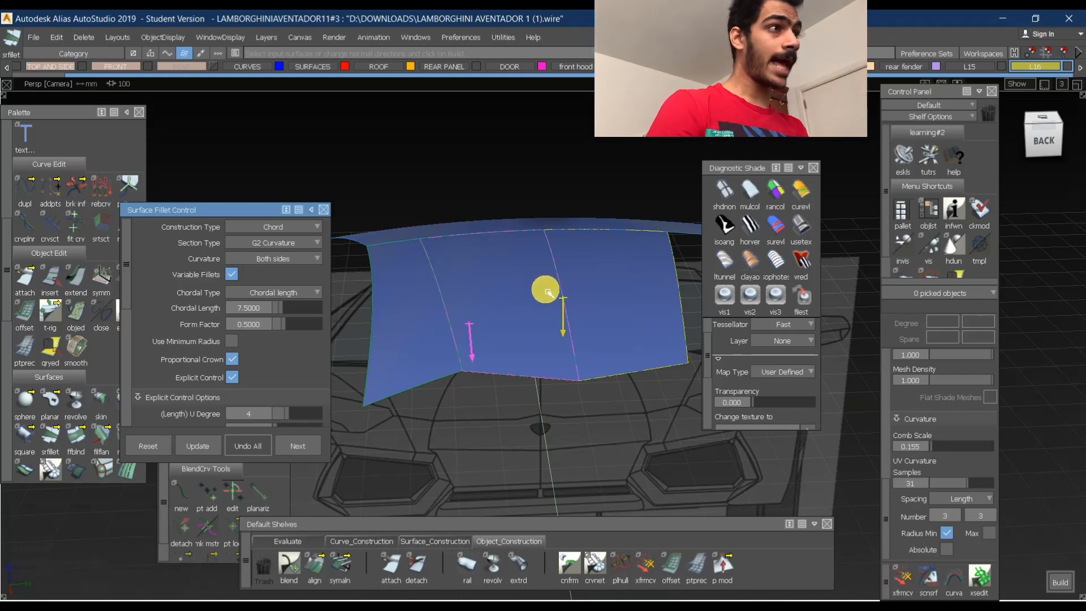
# - Build the chord Surface Fillet between the two mirrored halves of the rear roof panel
pyautogui.click(569, 318)
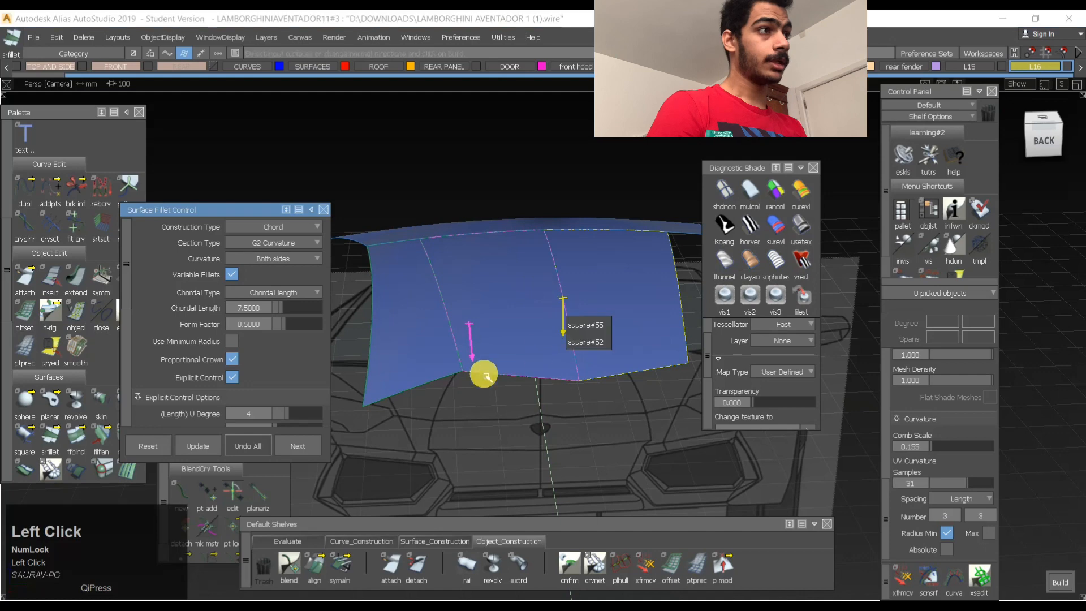
pyautogui.click(563, 334)
pyautogui.keyDown('ctrl'); pyautogui.keyDown('shift'); pyautogui.moveTo(559, 341); pyautogui.dragTo(568, 260); pyautogui.keyUp('shift'); pyautogui.keyUp('ctrl')
pyautogui.keyDown('ctrl'); pyautogui.keyDown('shift'); pyautogui.moveTo(623, 303); pyautogui.dragTo(606, 291, button='right'); pyautogui.keyUp('shift'); pyautogui.keyUp('ctrl')
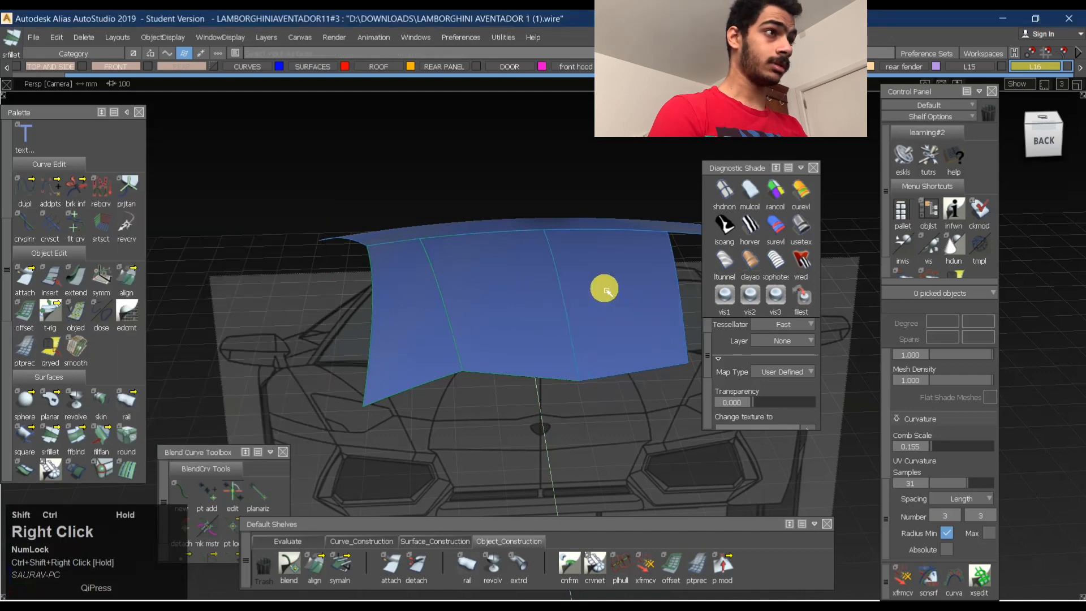
pyautogui.click(616, 297)
pyautogui.click(581, 378)
pyautogui.click(572, 371)
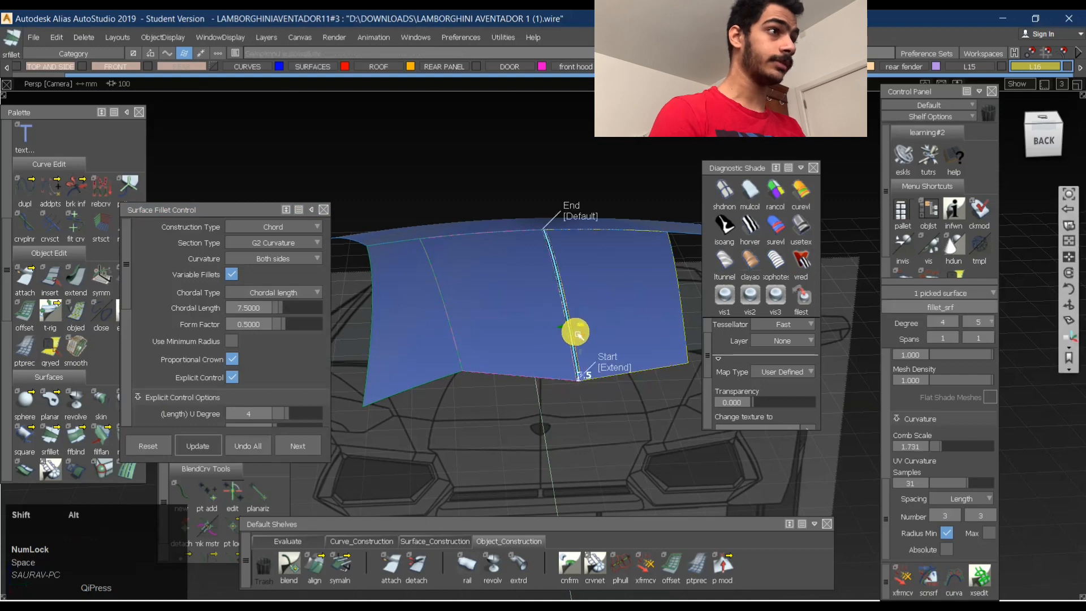
# - Set the centre fillet's start and end to Edge Align, update it, and inspect its front end
pyautogui.keyDown('alt'); pyautogui.keyDown('shift'); pyautogui.moveTo(575, 329); pyautogui.dragTo(550, 320, button='right'); pyautogui.keyUp('shift'); pyautogui.keyUp('alt')
pyautogui.click(621, 421)
pyautogui.press('space')
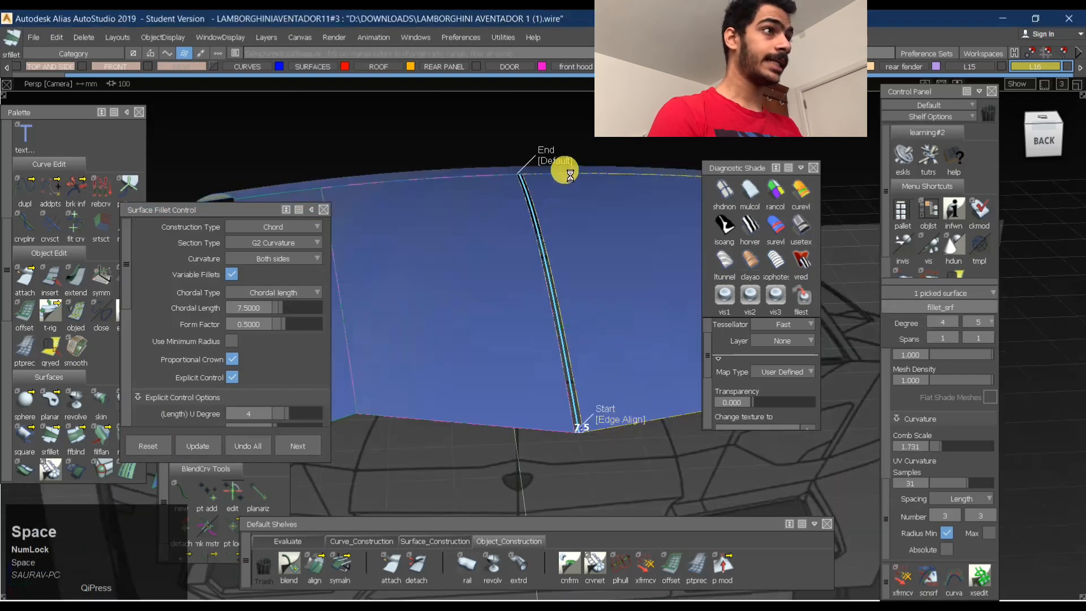
pyautogui.click(563, 162)
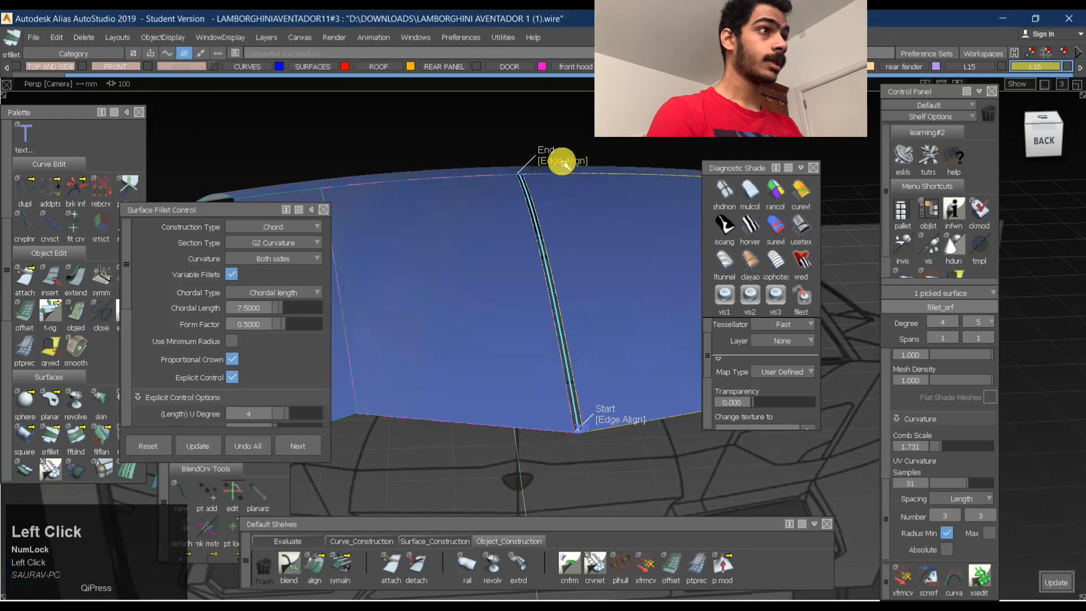
pyautogui.keyDown('alt'); pyautogui.keyDown('shift'); pyautogui.moveTo(553, 174); pyautogui.dragTo(591, 148, button='right'); pyautogui.keyUp('shift'); pyautogui.keyUp('alt')
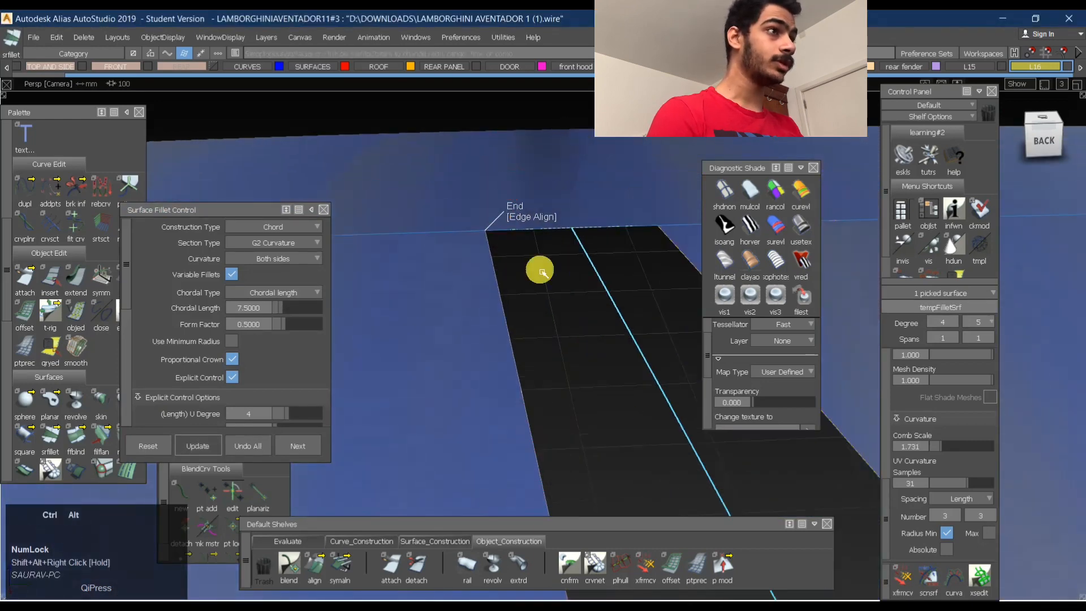
pyautogui.keyDown('alt'); pyautogui.keyDown('shift'); pyautogui.moveTo(593, 181); pyautogui.dragTo(591, 266); pyautogui.keyUp('shift'); pyautogui.keyUp('alt')
pyautogui.keyDown('alt'); pyautogui.keyDown('shift'); pyautogui.moveTo(591, 265); pyautogui.dragTo(588, 277, button='right'); pyautogui.keyUp('shift'); pyautogui.keyUp('alt')
pyautogui.keyDown('alt'); pyautogui.keyDown('shift'); pyautogui.moveTo(589, 278); pyautogui.dragTo(555, 232, button='middle'); pyautogui.keyUp('shift'); pyautogui.keyUp('alt')
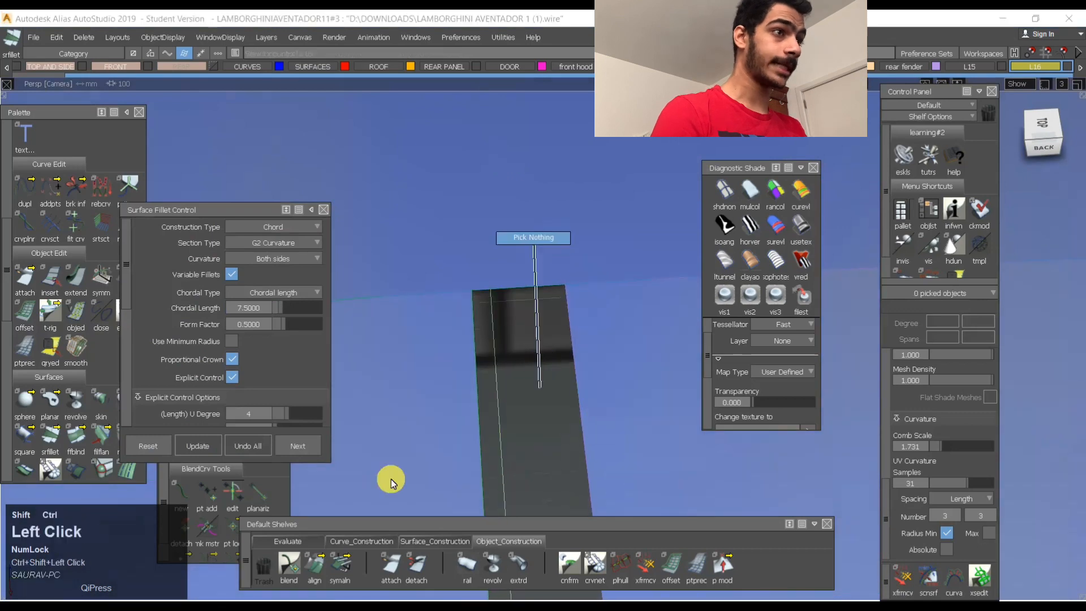
# - Check positional (G0) continuity where the centre fillet and rear roof halves meet the front roof surface
pyautogui.click(286, 542)
pyautogui.click(327, 577)
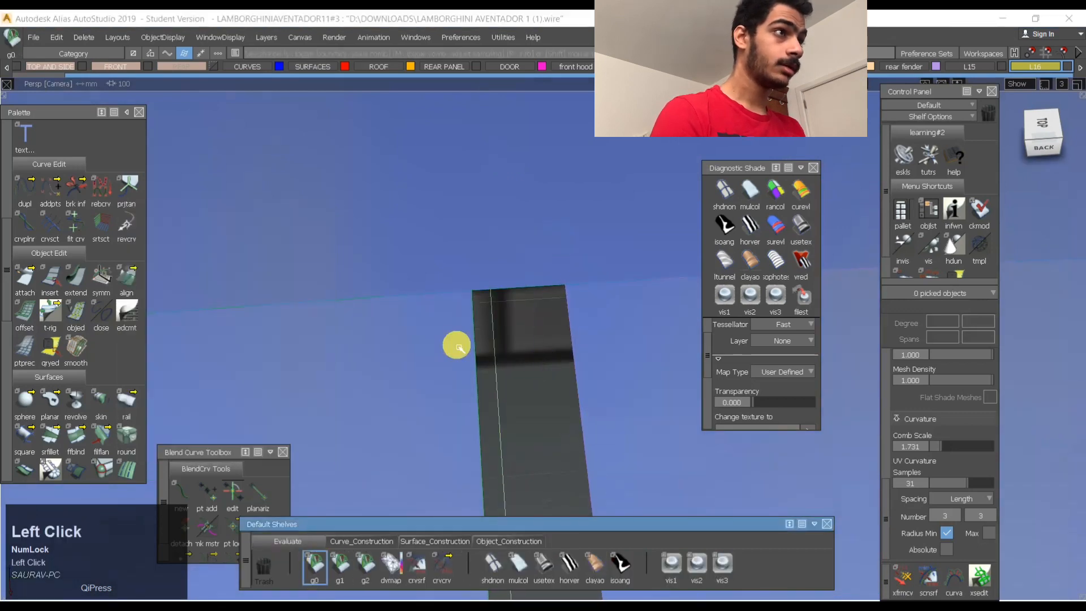
pyautogui.click(515, 287)
pyautogui.moveTo(549, 292)
pyautogui.keyDown('alt'); pyautogui.keyDown('shift'); pyautogui.mouseDown()
pyautogui.moveTo(524, 286)
pyautogui.moveTo(534, 292)
pyautogui.mouseUp(); pyautogui.keyUp('shift'); pyautogui.keyUp('alt')
pyautogui.keyDown('alt'); pyautogui.keyDown('shift'); pyautogui.moveTo(551, 294); pyautogui.dragTo(526, 298, button='right'); pyautogui.keyUp('shift'); pyautogui.keyUp('alt')
pyautogui.keyDown('alt'); pyautogui.keyDown('shift'); pyautogui.moveTo(589, 296); pyautogui.dragTo(657, 315); pyautogui.keyUp('shift'); pyautogui.keyUp('alt')
pyautogui.keyDown('alt'); pyautogui.keyDown('shift'); pyautogui.moveTo(657, 315); pyautogui.dragTo(474, 358, button='middle'); pyautogui.keyUp('shift'); pyautogui.keyUp('alt')
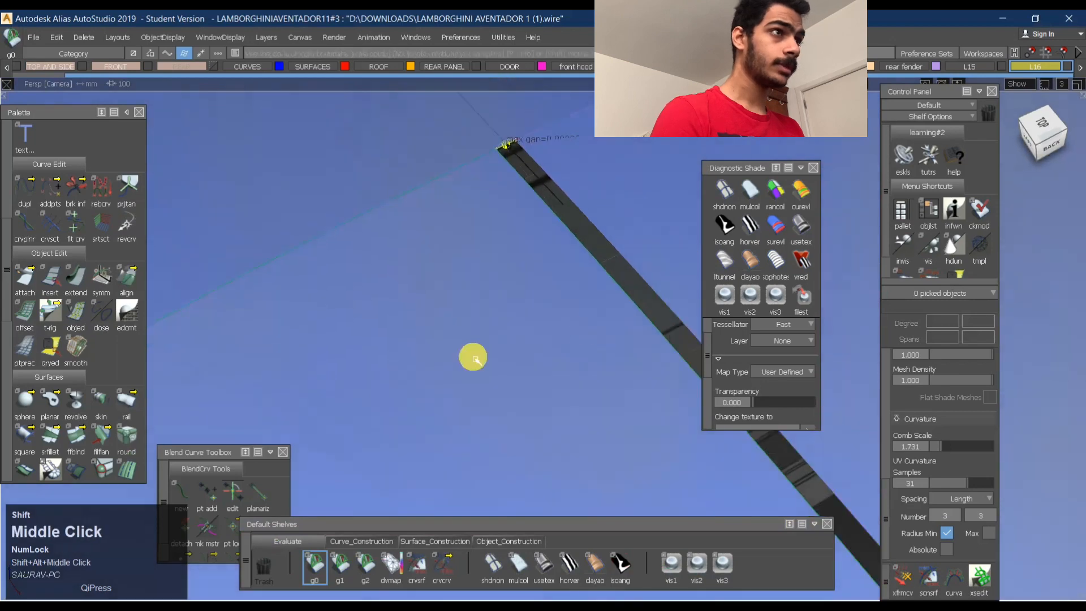
pyautogui.click(359, 217)
pyautogui.keyDown('alt'); pyautogui.keyDown('shift'); pyautogui.moveTo(416, 211); pyautogui.dragTo(386, 232, button='right'); pyautogui.keyUp('shift'); pyautogui.keyUp('alt')
pyautogui.keyDown('alt'); pyautogui.keyDown('shift'); pyautogui.moveTo(512, 158); pyautogui.dragTo(491, 199, button='middle'); pyautogui.keyUp('shift'); pyautogui.keyUp('alt')
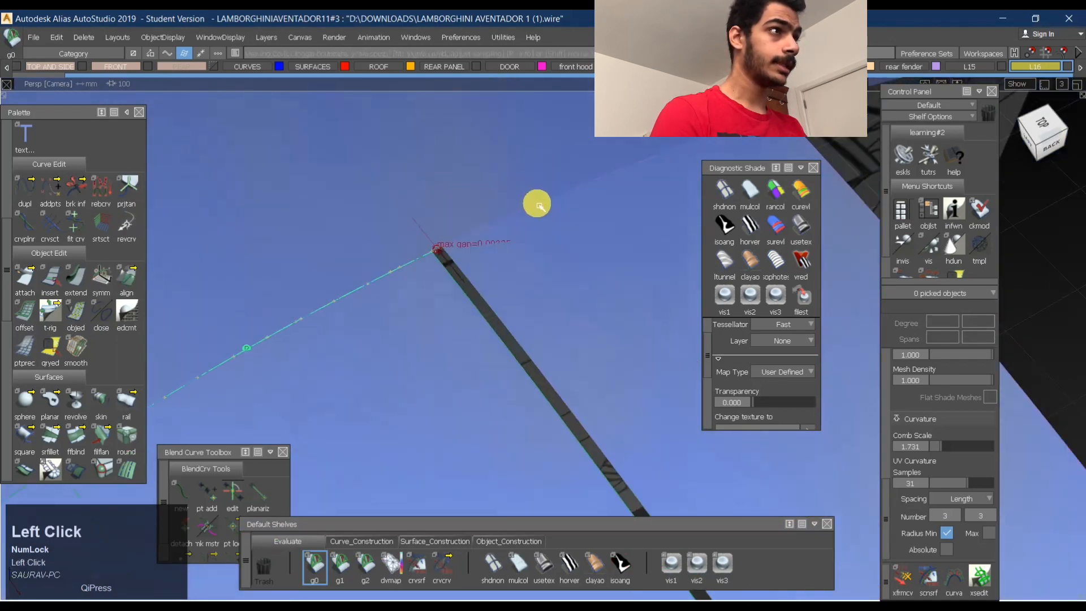
pyautogui.keyDown('alt'); pyautogui.keyDown('shift'); pyautogui.moveTo(566, 201); pyautogui.dragTo(480, 311); pyautogui.keyUp('shift'); pyautogui.keyUp('alt')
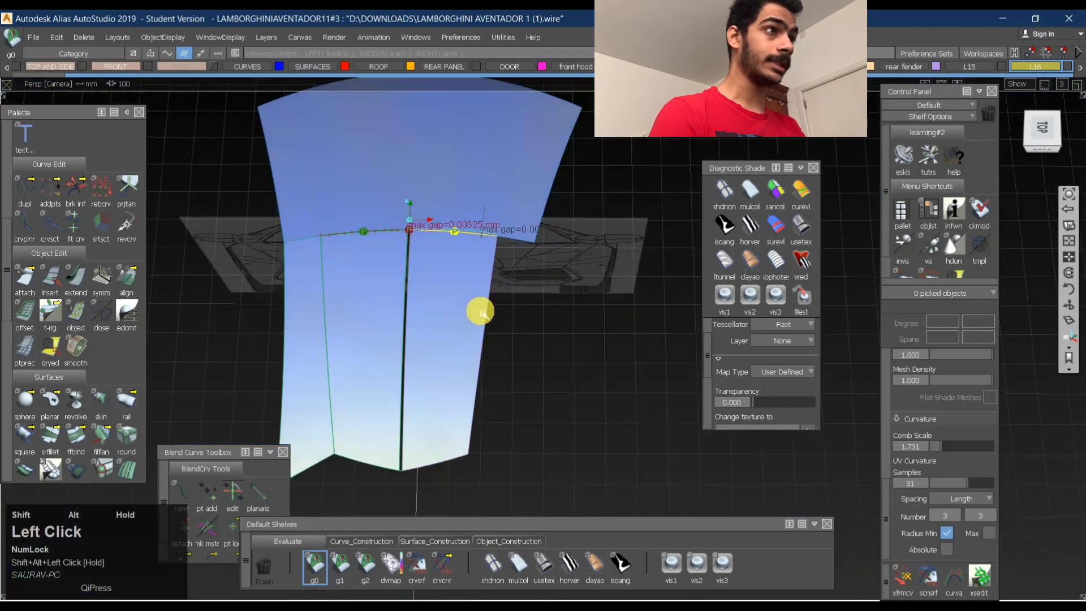
pyautogui.keyDown('alt'); pyautogui.keyDown('shift'); pyautogui.moveTo(446, 253); pyautogui.dragTo(485, 230, button='right'); pyautogui.keyUp('shift'); pyautogui.keyUp('alt')
pyautogui.keyDown('alt'); pyautogui.keyDown('shift'); pyautogui.moveTo(485, 230); pyautogui.dragTo(369, 237); pyautogui.keyUp('shift'); pyautogui.keyUp('alt')
pyautogui.keyDown('alt'); pyautogui.keyDown('shift'); pyautogui.moveTo(369, 237); pyautogui.dragTo(426, 195, button='right'); pyautogui.keyUp('shift'); pyautogui.keyUp('alt')
pyautogui.keyDown('ctrl'); pyautogui.keyDown('shift'); pyautogui.moveTo(426, 195); pyautogui.dragTo(402, 206, button='middle'); pyautogui.keyUp('shift'); pyautogui.keyUp('ctrl')
# - Reopen the centre fillet's settings and undo the fillet between the mirrored rear roof halves
pyautogui.click(402, 205)
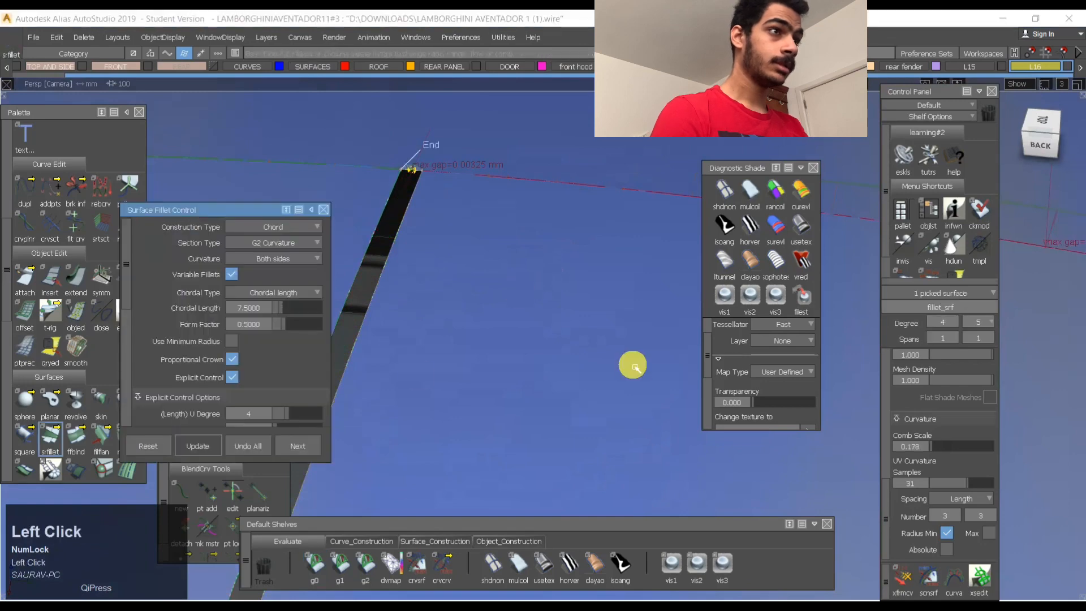
pyautogui.click(263, 448)
pyautogui.keyDown('alt'); pyautogui.keyDown('shift'); pyautogui.moveTo(468, 274); pyautogui.dragTo(402, 327, button='right'); pyautogui.keyUp('shift'); pyautogui.keyUp('alt')
pyautogui.keyDown('alt'); pyautogui.keyDown('shift'); pyautogui.moveTo(402, 327); pyautogui.dragTo(584, 313, button='middle'); pyautogui.keyUp('shift'); pyautogui.keyUp('alt')
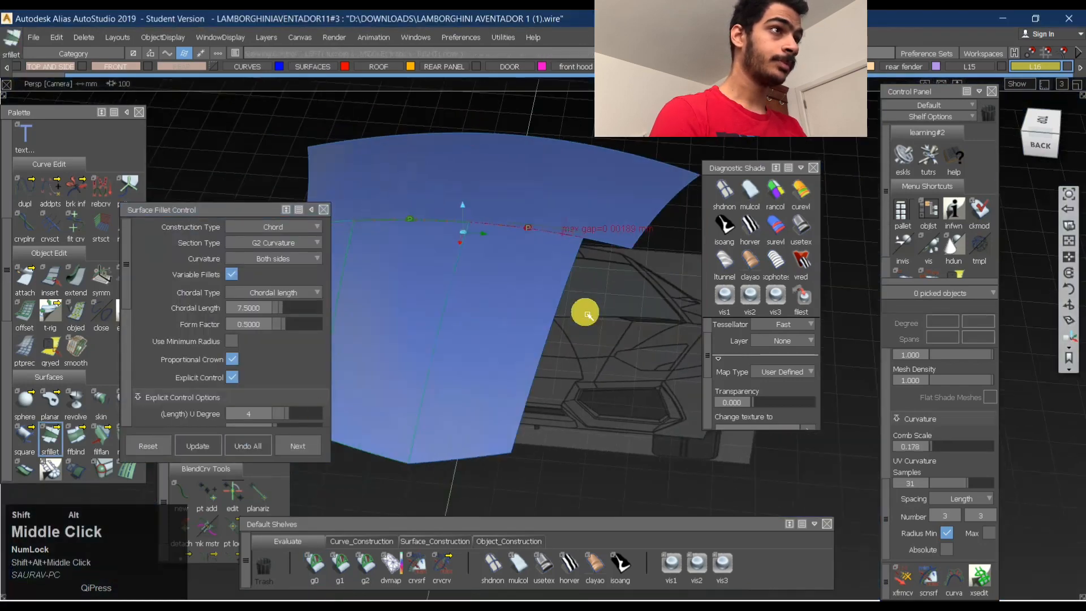
# - Delete the mirrored half of the rear roof panel
pyautogui.keyDown('ctrl'); pyautogui.keyDown('shift'); pyautogui.click(463, 284); pyautogui.keyUp('shift'); pyautogui.keyUp('ctrl')
pyautogui.click(504, 279)
pyautogui.press('Return')
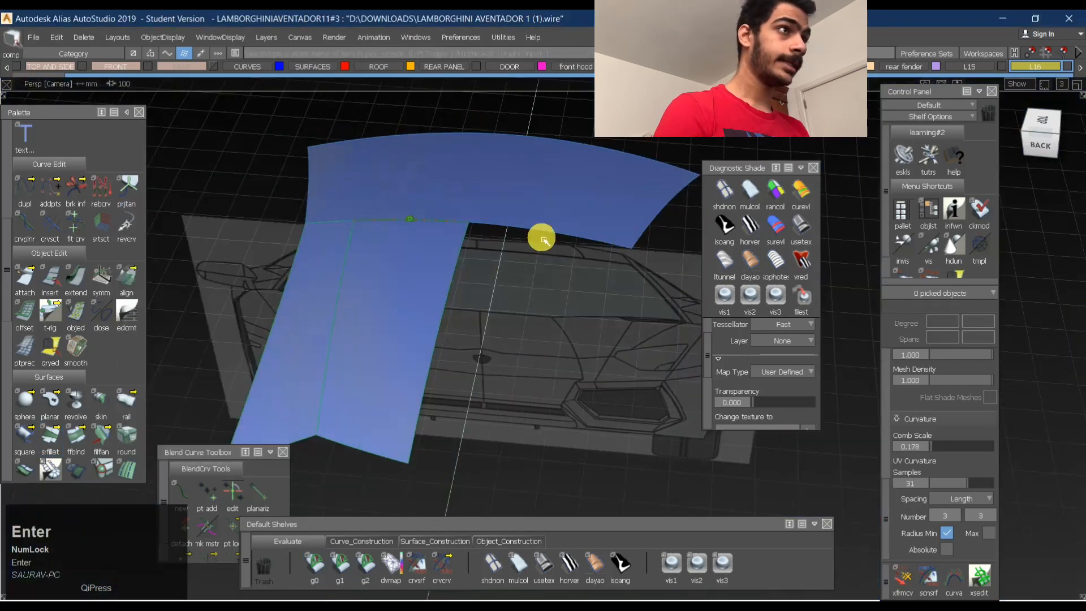
# - Shorten the front roof surface from its far side back to the car's centreline with Extend, leaving only one half
pyautogui.keyDown('alt'); pyautogui.keyDown('shift'); pyautogui.moveTo(469, 200); pyautogui.dragTo(509, 174); pyautogui.keyUp('shift'); pyautogui.keyUp('alt')
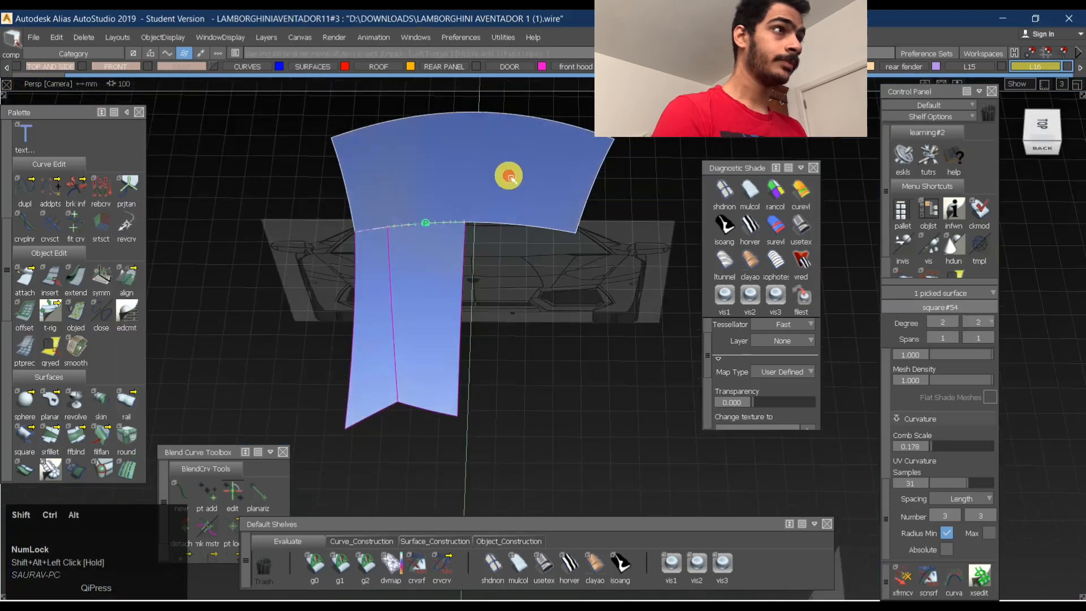
pyautogui.click(477, 181)
pyautogui.moveTo(476, 239)
pyautogui.keyDown('alt'); pyautogui.keyDown('shift'); pyautogui.mouseDown()
pyautogui.moveTo(528, 313)
pyautogui.moveTo(515, 243)
pyautogui.mouseUp(); pyautogui.keyUp('shift'); pyautogui.keyUp('alt')
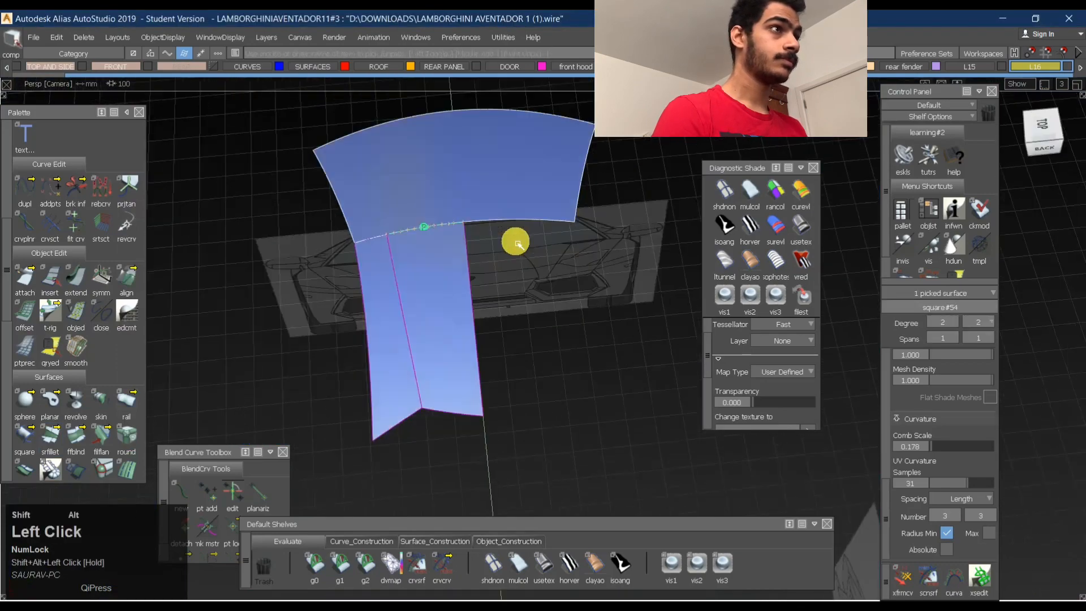
pyautogui.keyDown('ctrl'); pyautogui.keyDown('shift'); pyautogui.moveTo(571, 151); pyautogui.dragTo(451, 167); pyautogui.keyUp('shift'); pyautogui.keyUp('ctrl')
pyautogui.click(498, 155)
pyautogui.keyDown('ctrl'); pyautogui.keyDown('shift'); pyautogui.moveTo(538, 138); pyautogui.dragTo(446, 235, button='right'); pyautogui.keyUp('shift'); pyautogui.keyUp('ctrl')
pyautogui.moveTo(446, 240)
pyautogui.keyDown('alt'); pyautogui.keyDown('shift'); pyautogui.mouseDown()
pyautogui.moveTo(448, 175)
pyautogui.moveTo(477, 227)
pyautogui.moveTo(970, 145)
pyautogui.mouseUp(); pyautogui.keyUp('shift'); pyautogui.keyUp('alt')
pyautogui.click(1059, 135)
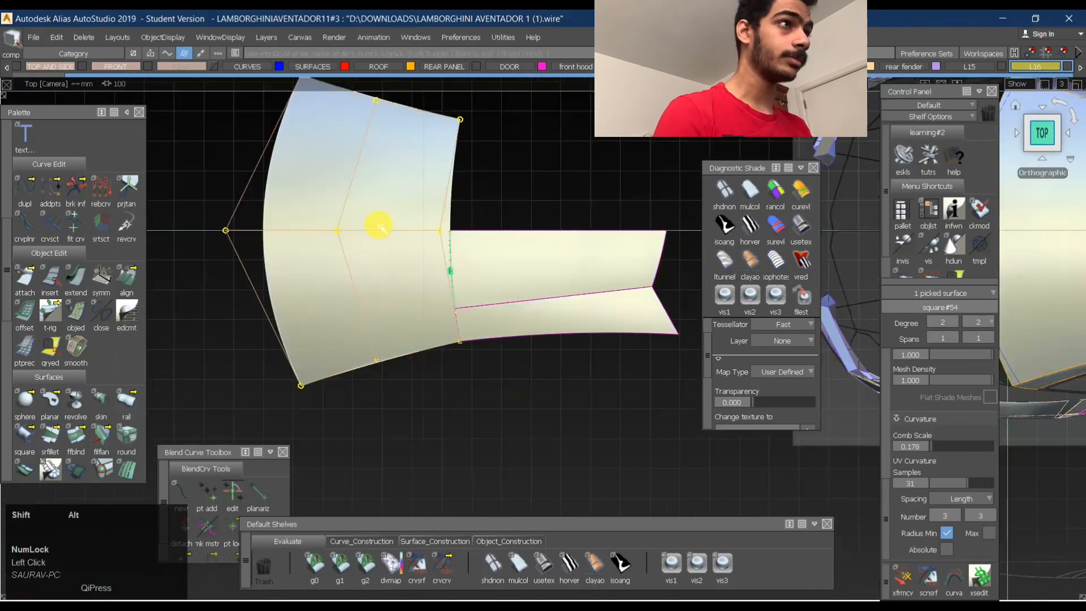
pyautogui.keyDown('alt'); pyautogui.keyDown('shift'); pyautogui.moveTo(380, 223); pyautogui.dragTo(466, 340, button='middle'); pyautogui.keyUp('shift'); pyautogui.keyUp('alt')
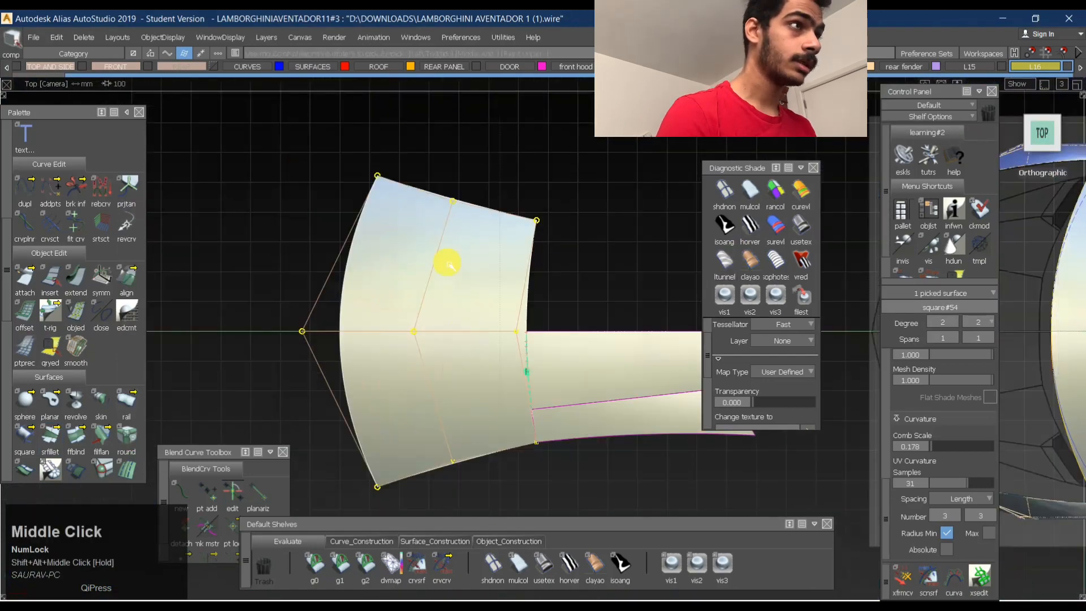
pyautogui.keyDown('ctrl'); pyautogui.keyDown('shift'); pyautogui.moveTo(460, 315); pyautogui.dragTo(417, 276); pyautogui.keyUp('shift'); pyautogui.keyUp('ctrl')
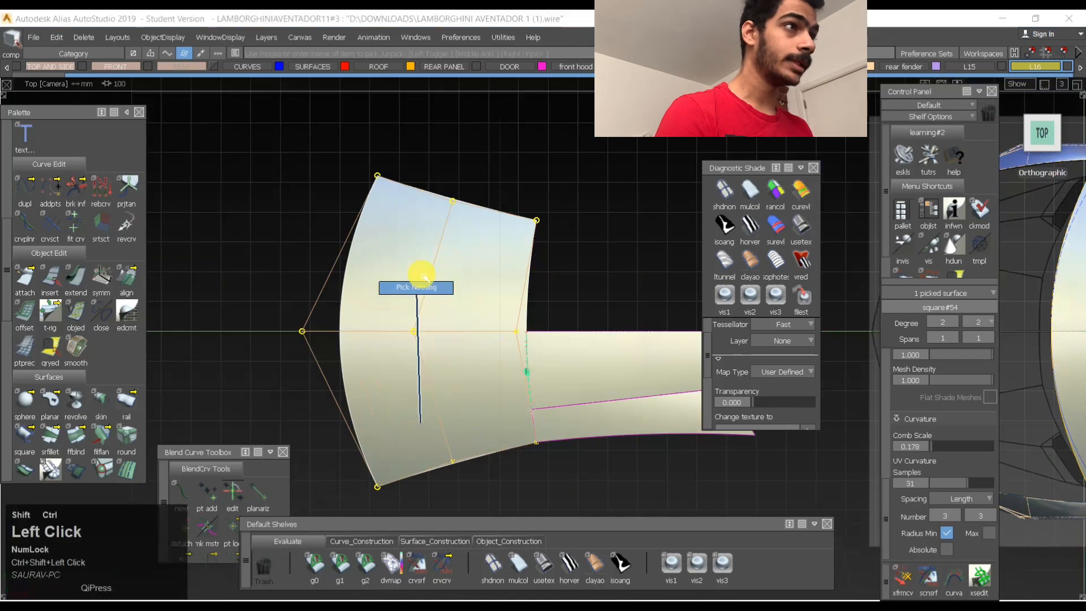
pyautogui.keyDown('ctrl'); pyautogui.keyDown('shift'); pyautogui.rightClick(399, 342); pyautogui.keyUp('shift'); pyautogui.keyUp('ctrl')
pyautogui.keyDown('ctrl'); pyautogui.keyDown('shift'); pyautogui.moveTo(407, 335); pyautogui.dragTo(408, 334, button='right'); pyautogui.keyUp('shift'); pyautogui.keyUp('ctrl')
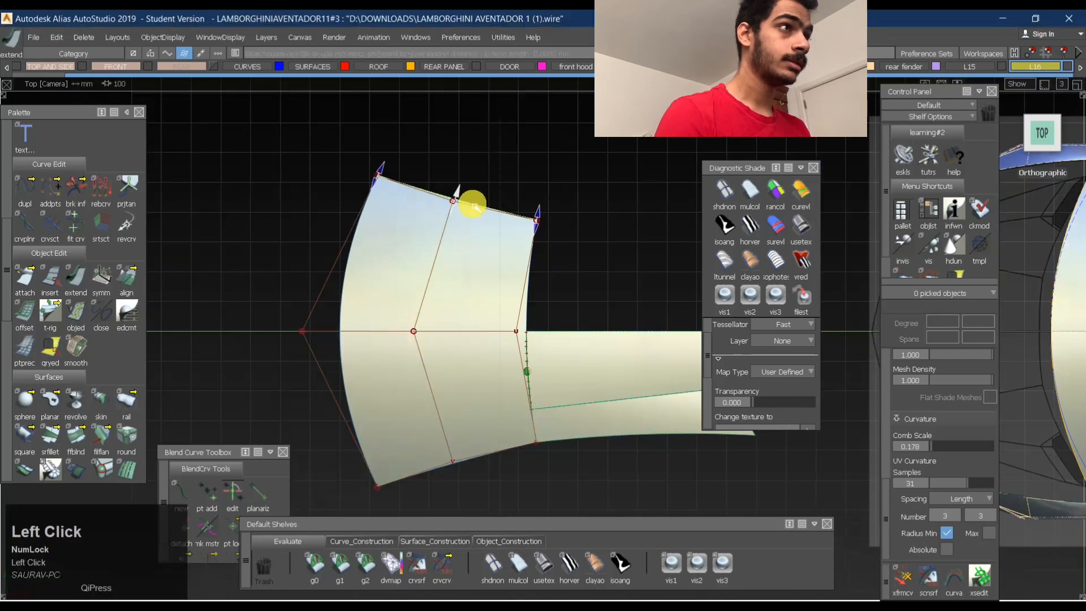
pyautogui.click(374, 399)
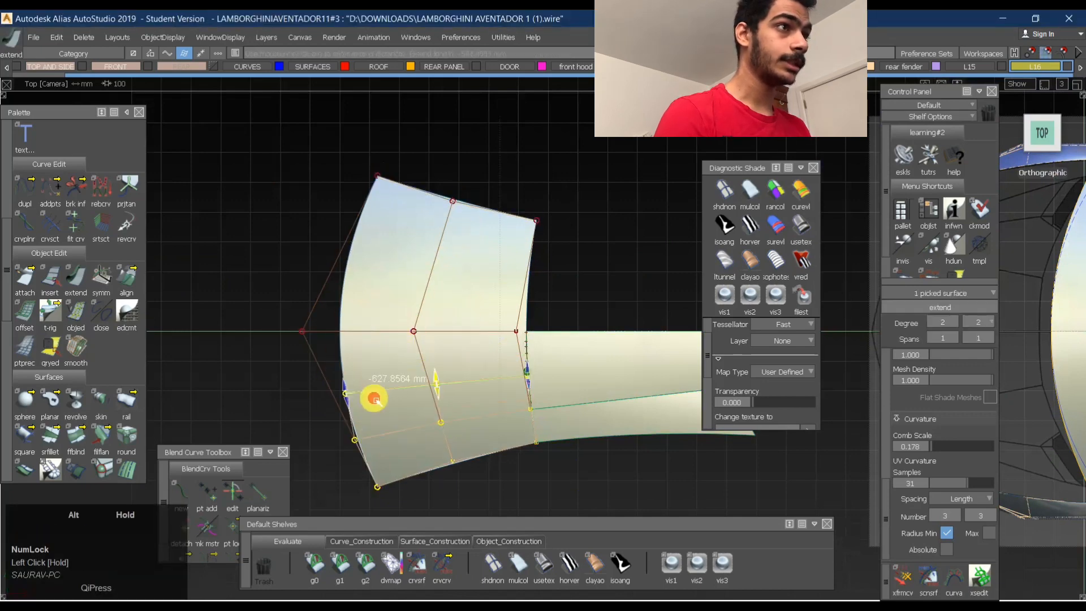
pyautogui.keyDown('alt'); pyautogui.moveTo(381, 337); pyautogui.dragTo(380, 335); pyautogui.keyUp('alt')
pyautogui.keyDown('ctrl'); pyautogui.keyDown('shift'); pyautogui.moveTo(439, 384); pyautogui.dragTo(470, 282); pyautogui.keyUp('shift'); pyautogui.keyUp('ctrl')
pyautogui.moveTo(543, 373)
pyautogui.keyDown('ctrl'); pyautogui.keyDown('shift'); pyautogui.mouseDown()
pyautogui.moveTo(396, 378)
pyautogui.moveTo(558, 304)
pyautogui.mouseUp(); pyautogui.keyUp('shift'); pyautogui.keyUp('ctrl')
pyautogui.click(391, 326)
# - Build a chord Surface Fillet with a Chordal Length of 7.5 between the rear roof's centre and side surfaces
pyautogui.keyDown('ctrl'); pyautogui.keyDown('shift'); pyautogui.moveTo(582, 425); pyautogui.dragTo(440, 322, button='middle'); pyautogui.keyUp('shift'); pyautogui.keyUp('ctrl')
pyautogui.keyDown('alt'); pyautogui.keyDown('shift'); pyautogui.moveTo(577, 360); pyautogui.dragTo(395, 305, button='middle'); pyautogui.keyUp('shift'); pyautogui.keyUp('alt')
pyautogui.keyDown('alt'); pyautogui.keyDown('shift'); pyautogui.moveTo(396, 305); pyautogui.dragTo(560, 317, button='right'); pyautogui.keyUp('shift'); pyautogui.keyUp('alt')
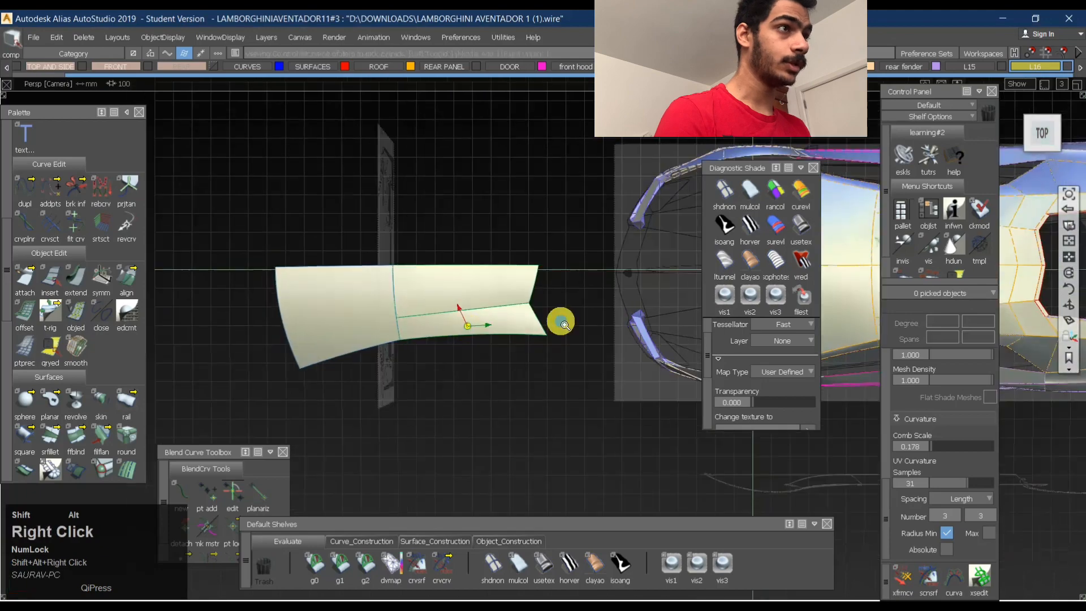
pyautogui.keyDown('alt'); pyautogui.keyDown('shift'); pyautogui.moveTo(560, 318); pyautogui.dragTo(414, 287); pyautogui.keyUp('shift'); pyautogui.keyUp('alt')
pyautogui.keyDown('alt'); pyautogui.keyDown('shift'); pyautogui.moveTo(415, 286); pyautogui.dragTo(554, 280, button='right'); pyautogui.keyUp('shift'); pyautogui.keyUp('alt')
pyautogui.keyDown('alt'); pyautogui.keyDown('shift'); pyautogui.moveTo(554, 280); pyautogui.dragTo(516, 296); pyautogui.keyUp('shift'); pyautogui.keyUp('alt')
pyautogui.keyDown('alt'); pyautogui.keyDown('shift'); pyautogui.moveTo(516, 296); pyautogui.dragTo(486, 177, button='right'); pyautogui.keyUp('shift'); pyautogui.keyUp('alt')
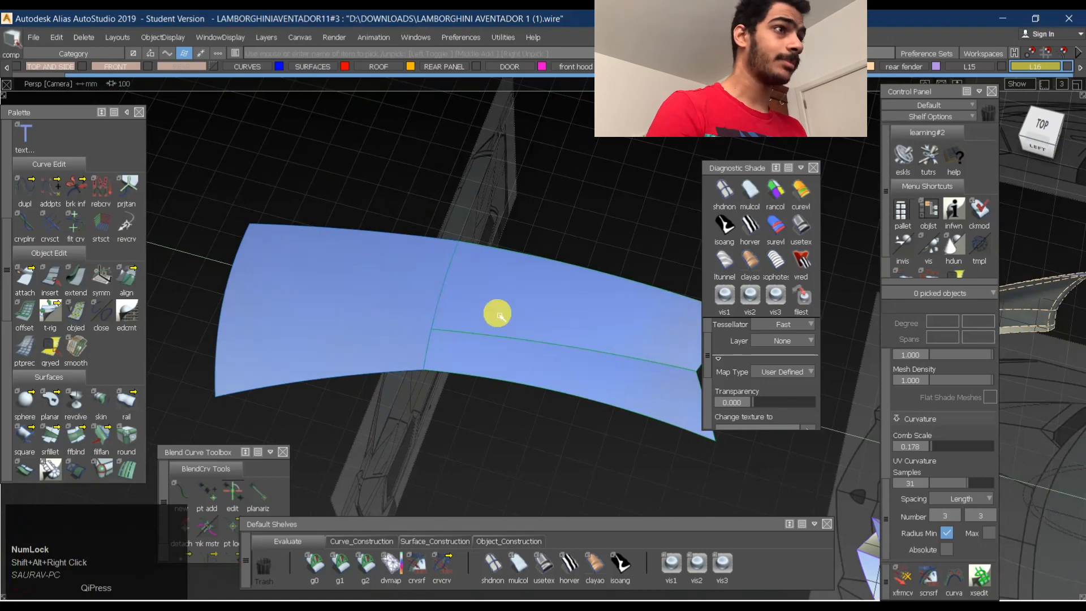
pyautogui.keyDown('ctrl'); pyautogui.keyDown('shift'); pyautogui.moveTo(511, 351); pyautogui.dragTo(517, 431, button='right'); pyautogui.keyUp('shift'); pyautogui.keyUp('ctrl')
pyautogui.click(514, 349)
pyautogui.click(550, 313)
pyautogui.keyDown('alt'); pyautogui.keyDown('shift'); pyautogui.moveTo(557, 328); pyautogui.dragTo(423, 333); pyautogui.keyUp('shift'); pyautogui.keyUp('alt')
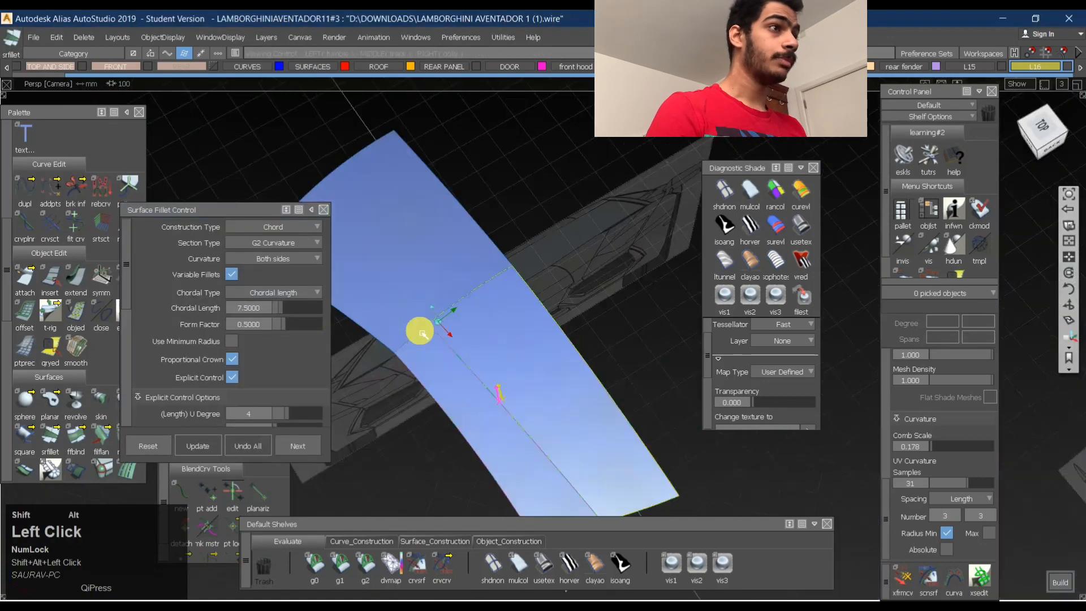
pyautogui.keyDown('alt'); pyautogui.keyDown('shift'); pyautogui.moveTo(505, 290); pyautogui.dragTo(510, 262, button='middle'); pyautogui.keyUp('shift'); pyautogui.keyUp('alt')
pyautogui.press('space')
# - Set both ends of the fillet between the centre and side surfaces to Edge Align and update it
pyautogui.keyDown('alt'); pyautogui.keyDown('shift'); pyautogui.moveTo(468, 278); pyautogui.dragTo(439, 293); pyautogui.keyUp('shift'); pyautogui.keyUp('alt')
pyautogui.click(476, 259)
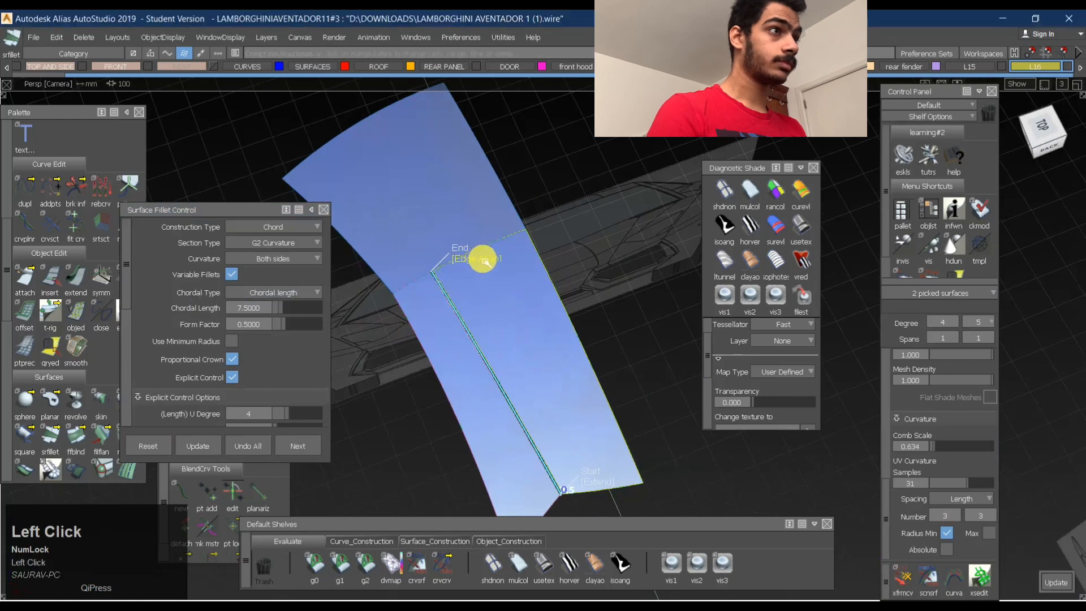
pyautogui.keyDown('alt'); pyautogui.keyDown('shift'); pyautogui.moveTo(485, 380); pyautogui.dragTo(453, 288, button='middle'); pyautogui.keyUp('shift'); pyautogui.keyUp('alt')
pyautogui.click(576, 387)
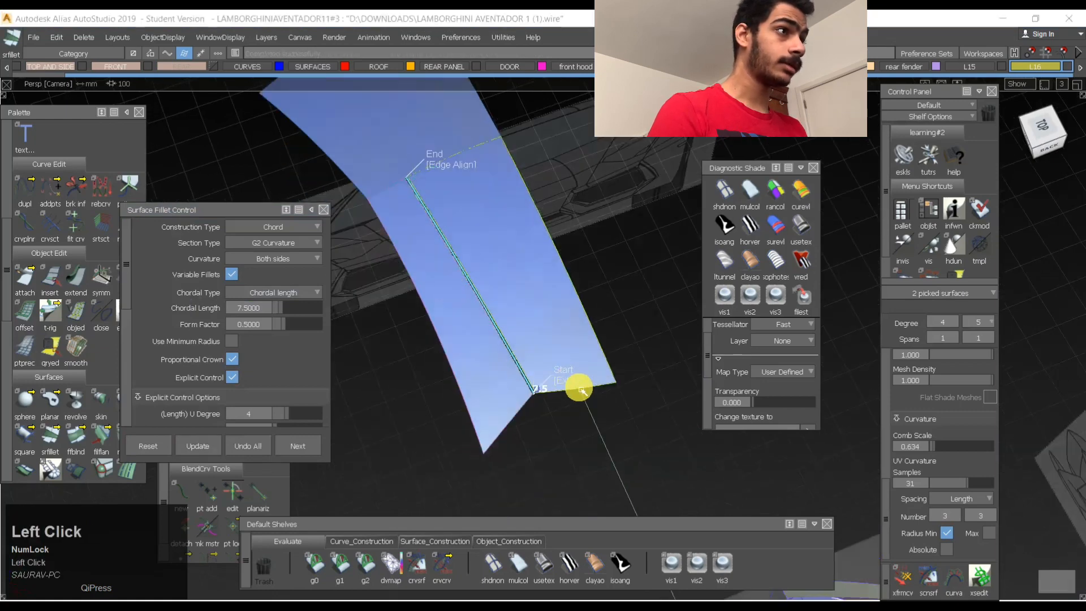
pyautogui.press('space')
# - Select the half roof's front, rear and fillet surfaces and duplicate them mirrored across the centreline
pyautogui.keyDown('ctrl'); pyautogui.keyDown('shift'); pyautogui.moveTo(543, 415); pyautogui.dragTo(509, 263); pyautogui.keyUp('shift'); pyautogui.keyUp('ctrl')
pyautogui.keyDown('alt'); pyautogui.keyDown('shift'); pyautogui.moveTo(540, 258); pyautogui.dragTo(493, 269, button='right'); pyautogui.keyUp('shift'); pyautogui.keyUp('alt')
pyautogui.moveTo(493, 269)
pyautogui.keyDown('alt'); pyautogui.keyDown('shift'); pyautogui.mouseDown()
pyautogui.moveTo(527, 301)
pyautogui.moveTo(482, 309)
pyautogui.mouseUp(); pyautogui.keyUp('shift'); pyautogui.keyUp('alt')
pyautogui.keyDown('ctrl'); pyautogui.keyDown('shift'); pyautogui.moveTo(481, 308); pyautogui.dragTo(569, 164); pyautogui.keyUp('shift'); pyautogui.keyUp('ctrl')
pyautogui.moveTo(371, 151); pyautogui.dragTo(536, 235)
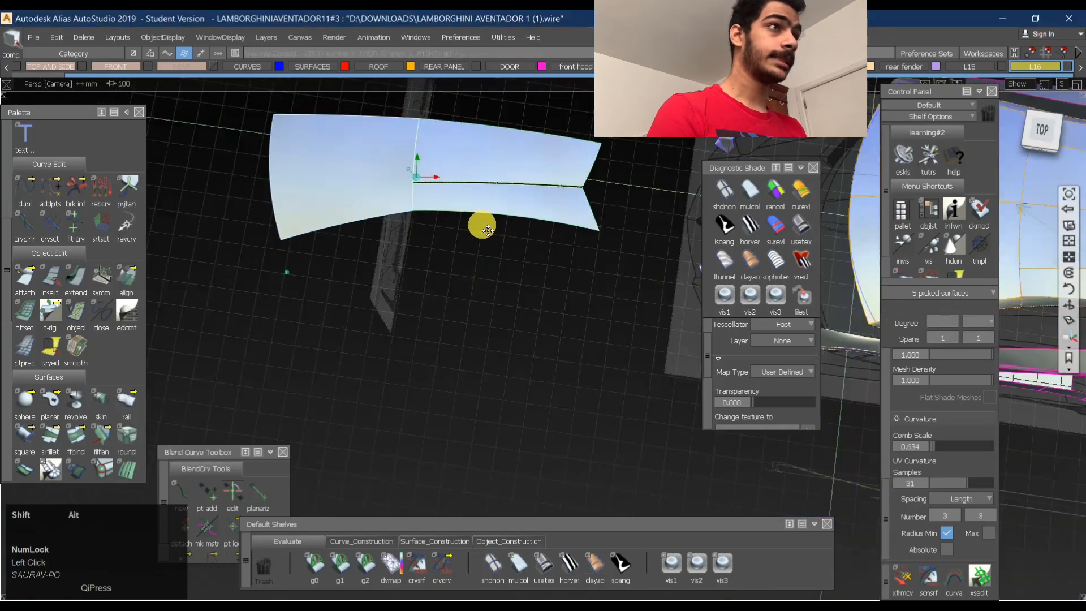
pyautogui.keyDown('alt'); pyautogui.keyDown('shift'); pyautogui.moveTo(480, 226); pyautogui.dragTo(520, 296, button='middle'); pyautogui.keyUp('shift'); pyautogui.keyUp('alt')
pyautogui.click(56, 37)
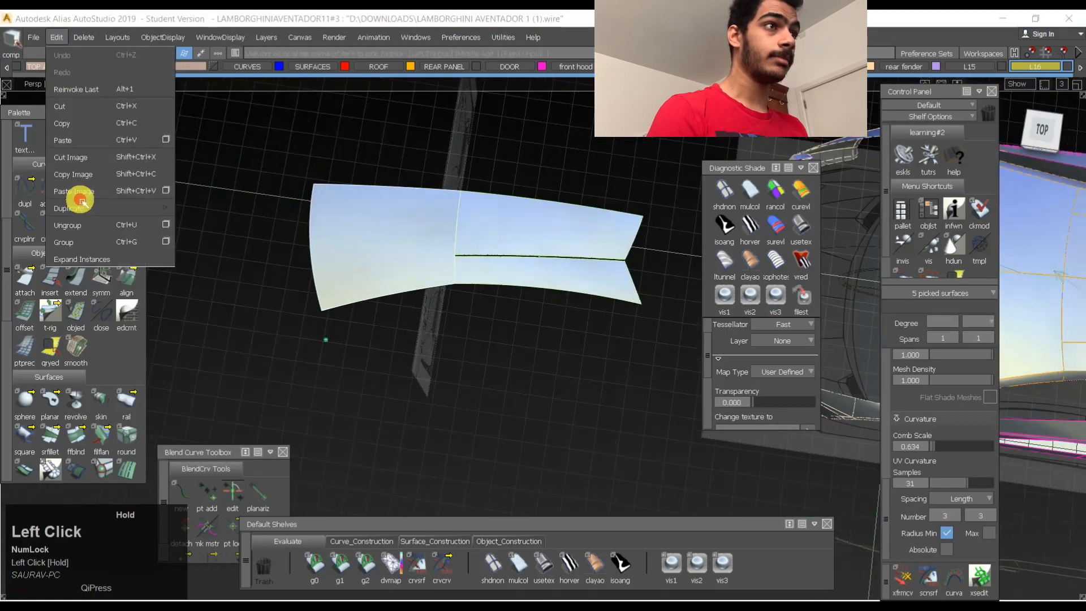
pyautogui.moveTo(79, 207)
pyautogui.click(235, 226)
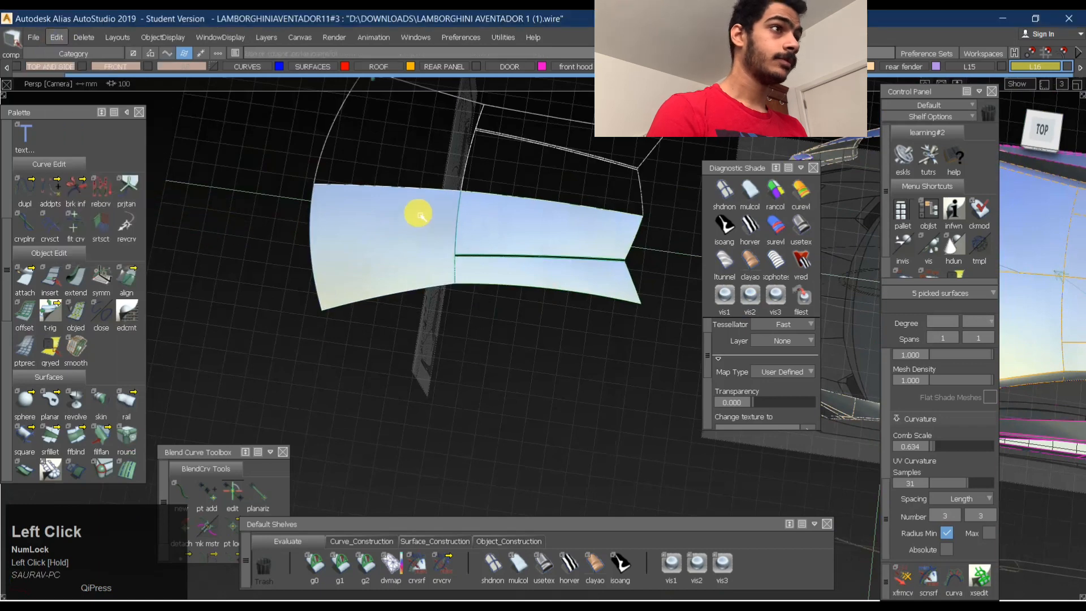
# - Check curvature (G2) continuity between the mirrored halves along the centreline edges of the rear and front roof surfaces
pyautogui.click(366, 564)
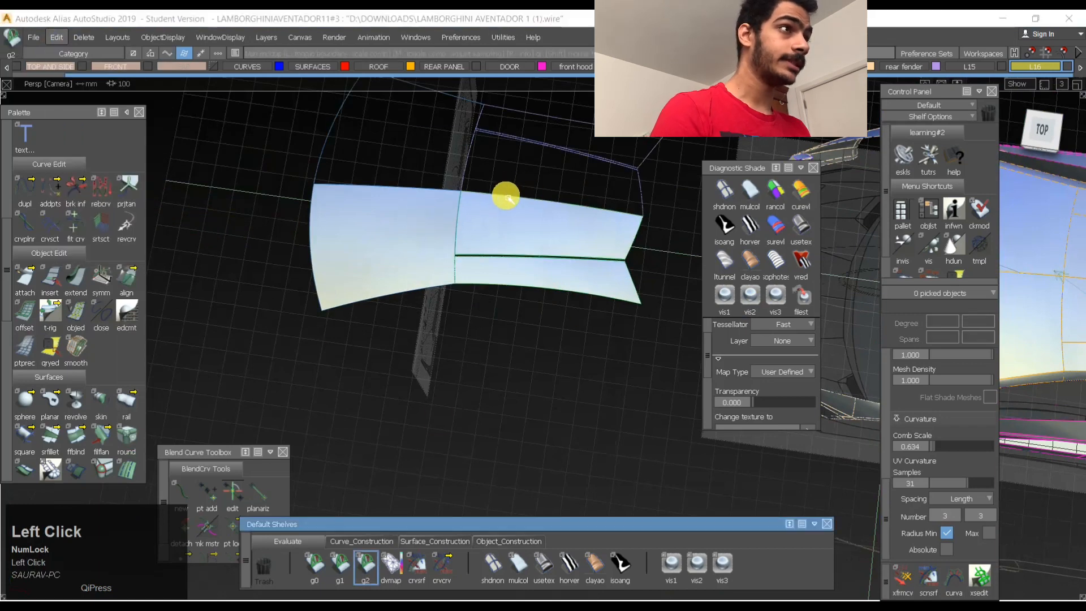
pyautogui.click(509, 198)
pyautogui.keyDown('alt'); pyautogui.keyDown('shift'); pyautogui.click(531, 209); pyautogui.keyUp('shift'); pyautogui.keyUp('alt')
pyautogui.keyDown('alt'); pyautogui.keyDown('shift'); pyautogui.moveTo(529, 208); pyautogui.dragTo(286, 140, button='right'); pyautogui.keyUp('shift'); pyautogui.keyUp('alt')
pyautogui.keyDown('alt'); pyautogui.keyDown('shift'); pyautogui.moveTo(286, 140); pyautogui.dragTo(525, 146); pyautogui.keyUp('shift'); pyautogui.keyUp('alt')
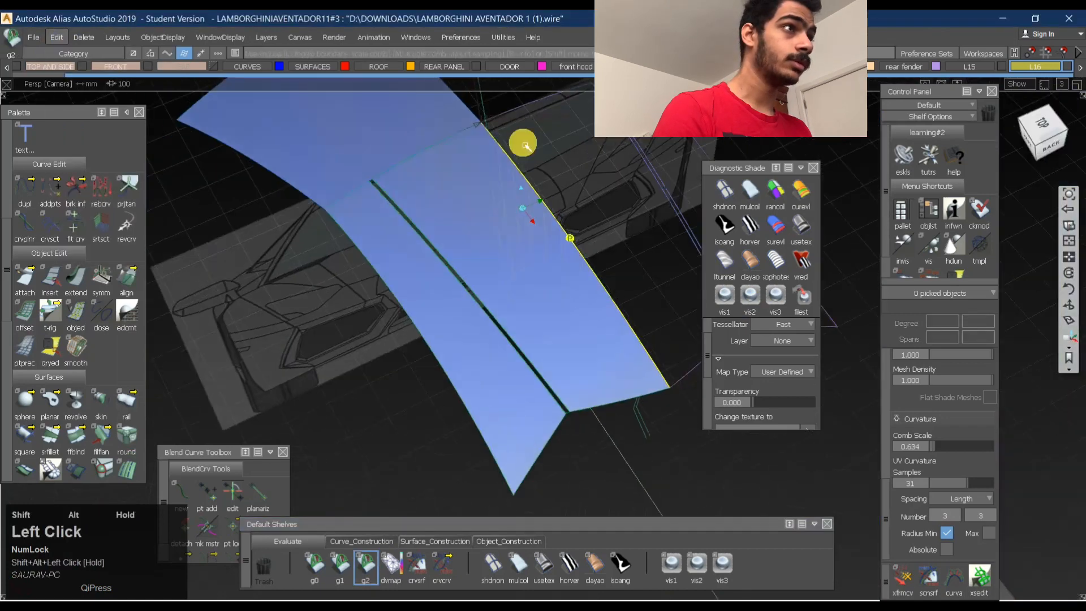
pyautogui.keyDown('alt'); pyautogui.keyDown('shift'); pyautogui.moveTo(446, 92); pyautogui.dragTo(441, 150, button='middle'); pyautogui.keyUp('shift'); pyautogui.keyUp('alt')
pyautogui.click(457, 171)
pyautogui.keyDown('alt'); pyautogui.keyDown('shift'); pyautogui.moveTo(457, 191); pyautogui.dragTo(469, 147); pyautogui.keyUp('shift'); pyautogui.keyUp('alt')
pyautogui.click(618, 212)
pyautogui.keyDown('alt'); pyautogui.keyDown('shift'); pyautogui.moveTo(618, 213); pyautogui.dragTo(488, 275); pyautogui.keyUp('shift'); pyautogui.keyUp('alt')
pyautogui.keyDown('ctrl'); pyautogui.keyDown('shift'); pyautogui.moveTo(488, 275); pyautogui.dragTo(542, 190); pyautogui.keyUp('shift'); pyautogui.keyUp('ctrl')
pyautogui.keyDown('alt'); pyautogui.keyDown('shift'); pyautogui.moveTo(439, 218); pyautogui.dragTo(646, 276); pyautogui.keyUp('shift'); pyautogui.keyUp('alt')
pyautogui.keyDown('ctrl'); pyautogui.keyDown('shift'); pyautogui.moveTo(645, 276); pyautogui.dragTo(497, 282); pyautogui.keyUp('shift'); pyautogui.keyUp('ctrl')
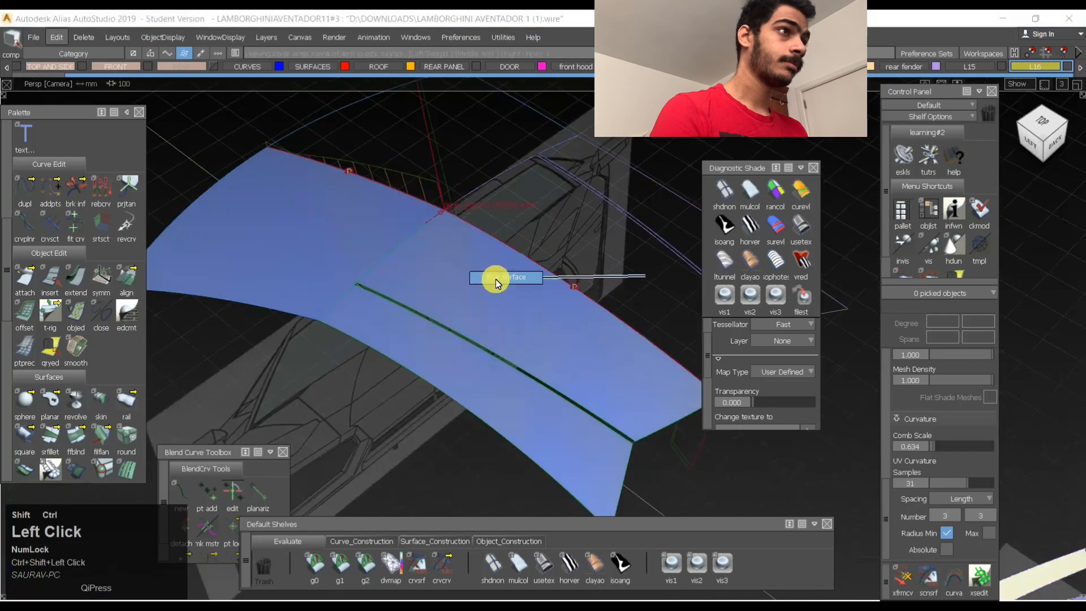
# - Display the control vertices of the rear roof's centre surface and switch to the Top view
pyautogui.click(557, 279)
pyautogui.keyDown('ctrl'); pyautogui.keyDown('shift'); pyautogui.moveTo(613, 250); pyautogui.dragTo(501, 294, button='right'); pyautogui.keyUp('shift'); pyautogui.keyUp('ctrl')
pyautogui.keyDown('alt'); pyautogui.keyDown('shift'); pyautogui.moveTo(504, 294); pyautogui.dragTo(603, 329); pyautogui.keyUp('shift'); pyautogui.keyUp('alt')
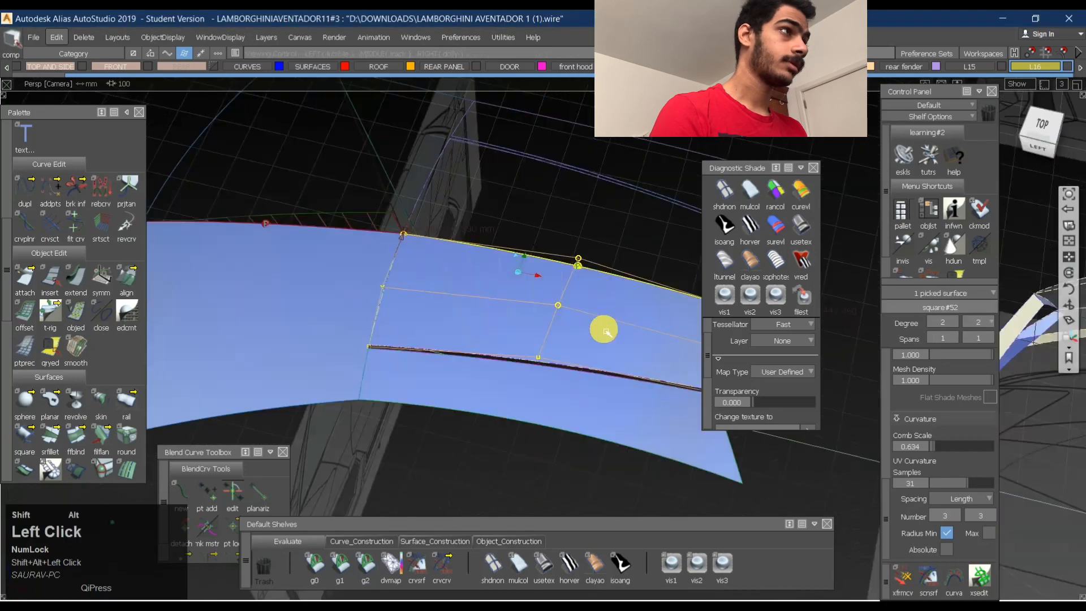
pyautogui.click(1050, 116)
pyautogui.keyDown('ctrl'); pyautogui.keyDown('shift'); pyautogui.moveTo(468, 359); pyautogui.dragTo(461, 293); pyautogui.keyUp('shift'); pyautogui.keyUp('ctrl')
# - Pick the rear centre surface's middle CV on the centreline edge and move it onto the centreline
pyautogui.moveTo(444, 279); pyautogui.dragTo(500, 335)
pyautogui.keyDown('ctrl'); pyautogui.keyDown('shift'); pyautogui.moveTo(492, 346); pyautogui.dragTo(476, 322, button='middle'); pyautogui.keyUp('shift'); pyautogui.keyUp('ctrl')
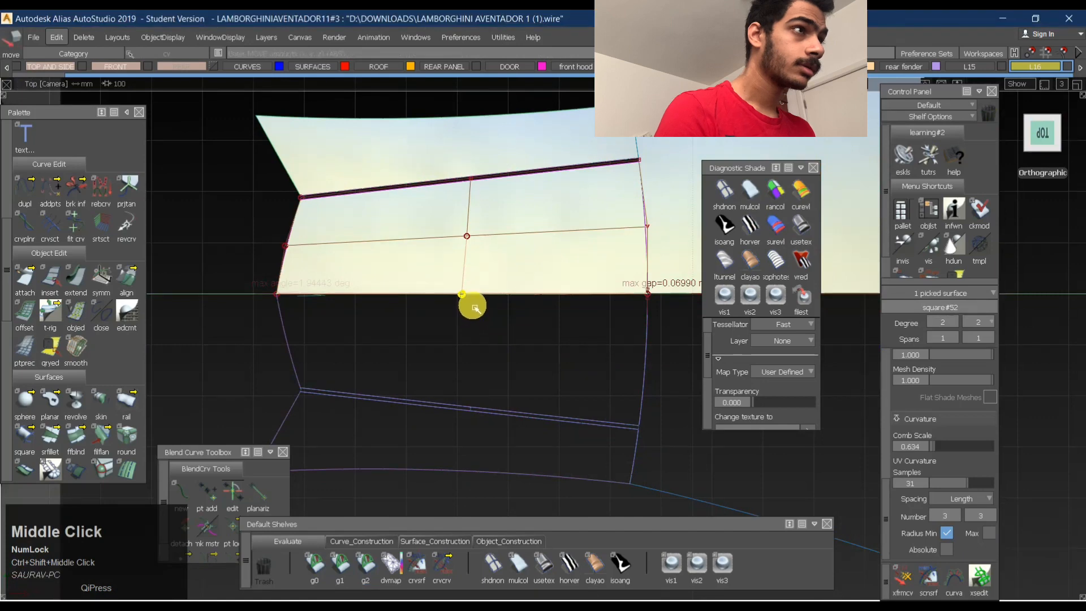
pyautogui.keyDown('ctrl'); pyautogui.keyDown('shift'); pyautogui.moveTo(466, 357); pyautogui.dragTo(446, 285); pyautogui.keyUp('shift'); pyautogui.keyUp('ctrl')
pyautogui.keyDown('alt'); pyautogui.keyDown('shift'); pyautogui.moveTo(438, 310); pyautogui.dragTo(421, 315, button='right'); pyautogui.keyUp('shift'); pyautogui.keyUp('alt')
# - Display the front roof surface's control vertices and snap the centreline-edge CVs of both the front and rear surfaces onto the centreline
pyautogui.keyDown('alt'); pyautogui.keyDown('shift'); pyautogui.moveTo(356, 291); pyautogui.dragTo(247, 285, button='middle'); pyautogui.keyUp('shift'); pyautogui.keyUp('alt')
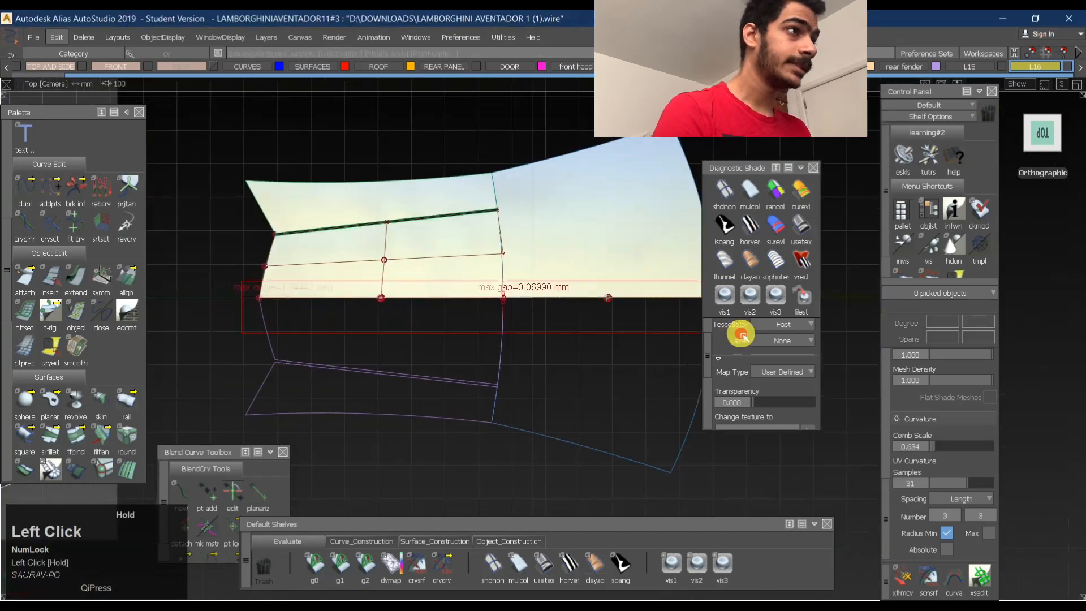
pyautogui.moveTo(841, 342); pyautogui.dragTo(841, 342)
pyautogui.keyDown('alt'); pyautogui.keyDown('shift'); pyautogui.moveTo(447, 326); pyautogui.dragTo(554, 348, button='middle'); pyautogui.keyUp('shift'); pyautogui.keyUp('alt')
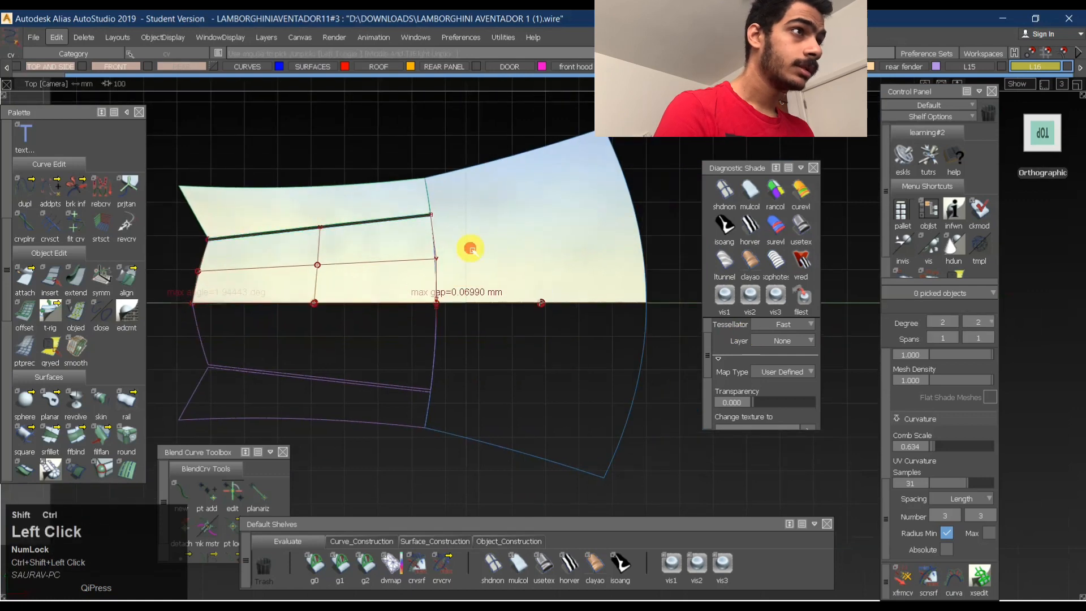
pyautogui.click(546, 255)
pyautogui.moveTo(479, 314)
pyautogui.keyDown('ctrl'); pyautogui.keyDown('shift'); pyautogui.mouseDown()
pyautogui.moveTo(481, 257)
pyautogui.moveTo(470, 320)
pyautogui.moveTo(409, 323)
pyautogui.mouseUp(); pyautogui.keyUp('shift'); pyautogui.keyUp('ctrl')
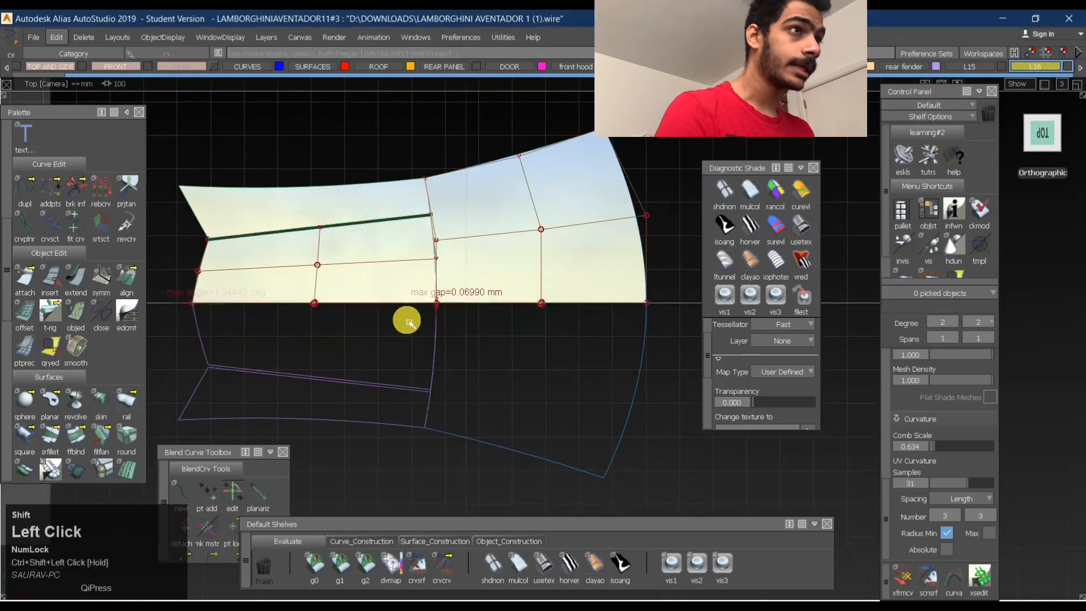
pyautogui.click(228, 302)
pyautogui.moveTo(691, 319); pyautogui.dragTo(691, 316)
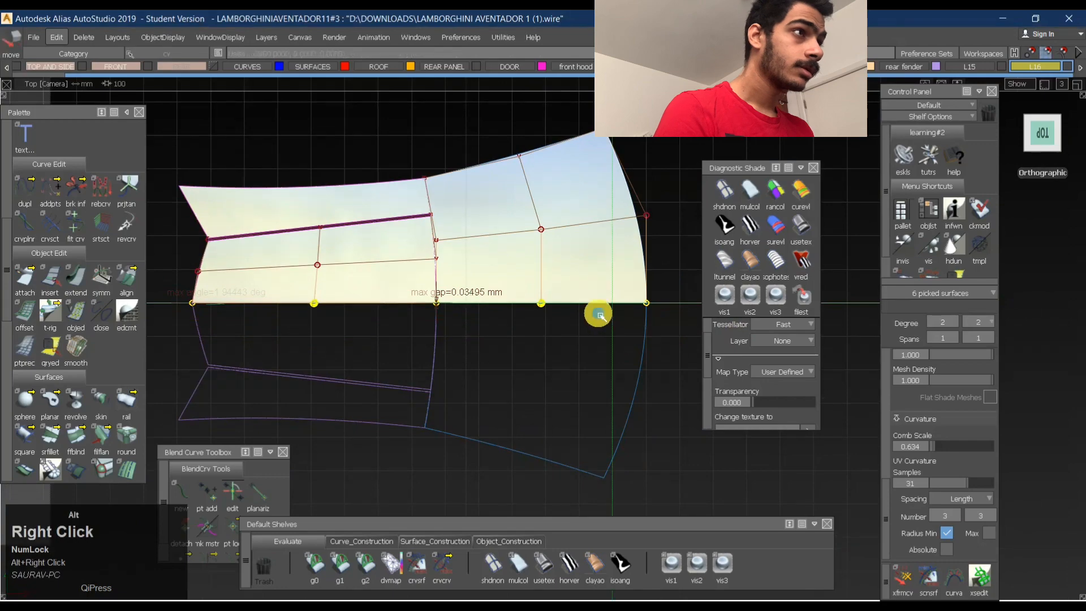
# - Pick the rear centre surface's middle centreline CVs and align them with the centreline in the Top view
pyautogui.keyDown('alt'); pyautogui.keyDown('shift'); pyautogui.moveTo(601, 316); pyautogui.dragTo(368, 215); pyautogui.keyUp('shift'); pyautogui.keyUp('alt')
pyautogui.keyDown('alt'); pyautogui.keyDown('shift'); pyautogui.moveTo(362, 285); pyautogui.dragTo(208, 218, button='right'); pyautogui.keyUp('shift'); pyautogui.keyUp('alt')
pyautogui.keyDown('alt'); pyautogui.keyDown('shift'); pyautogui.moveTo(209, 217); pyautogui.dragTo(323, 267); pyautogui.keyUp('shift'); pyautogui.keyUp('alt')
pyautogui.click(321, 267)
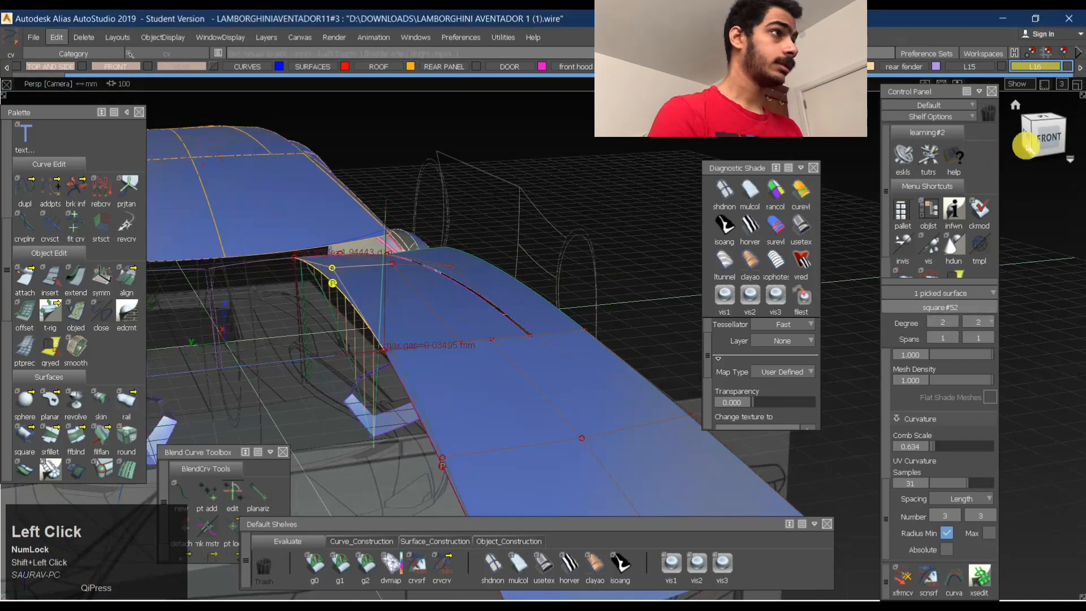
pyautogui.click(1048, 117)
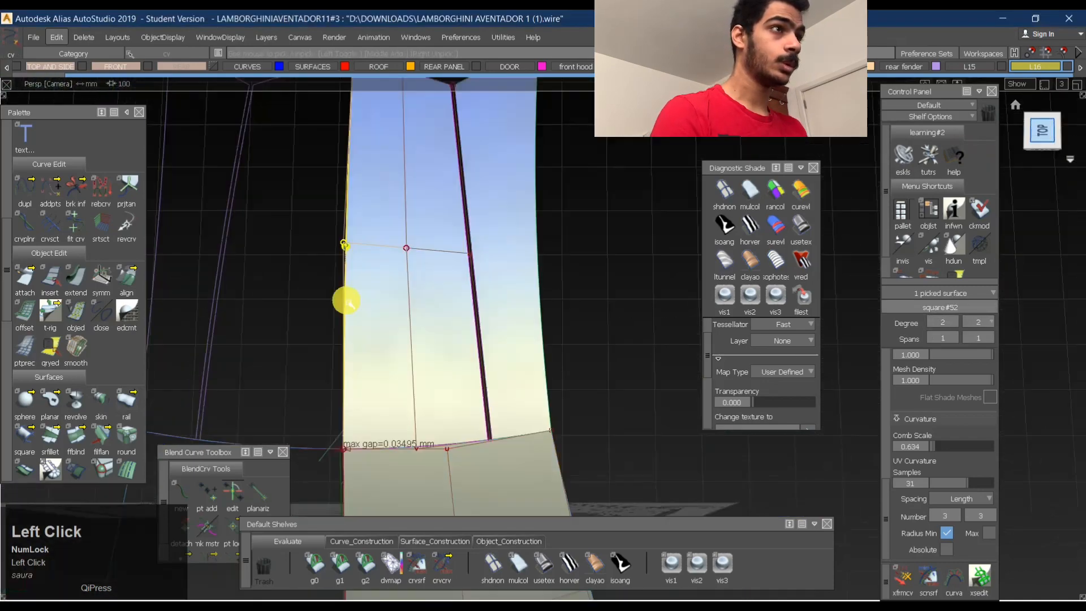
pyautogui.keyDown('shift'); pyautogui.click(310, 270); pyautogui.keyUp('shift')
pyautogui.keyDown('ctrl'); pyautogui.keyDown('shift'); pyautogui.moveTo(298, 289); pyautogui.dragTo(318, 278); pyautogui.keyUp('shift'); pyautogui.keyUp('ctrl')
pyautogui.moveTo(343, 221); pyautogui.dragTo(364, 254)
pyautogui.keyDown('ctrl'); pyautogui.keyDown('shift'); pyautogui.moveTo(370, 309); pyautogui.dragTo(358, 292, button='middle'); pyautogui.keyUp('shift'); pyautogui.keyUp('ctrl')
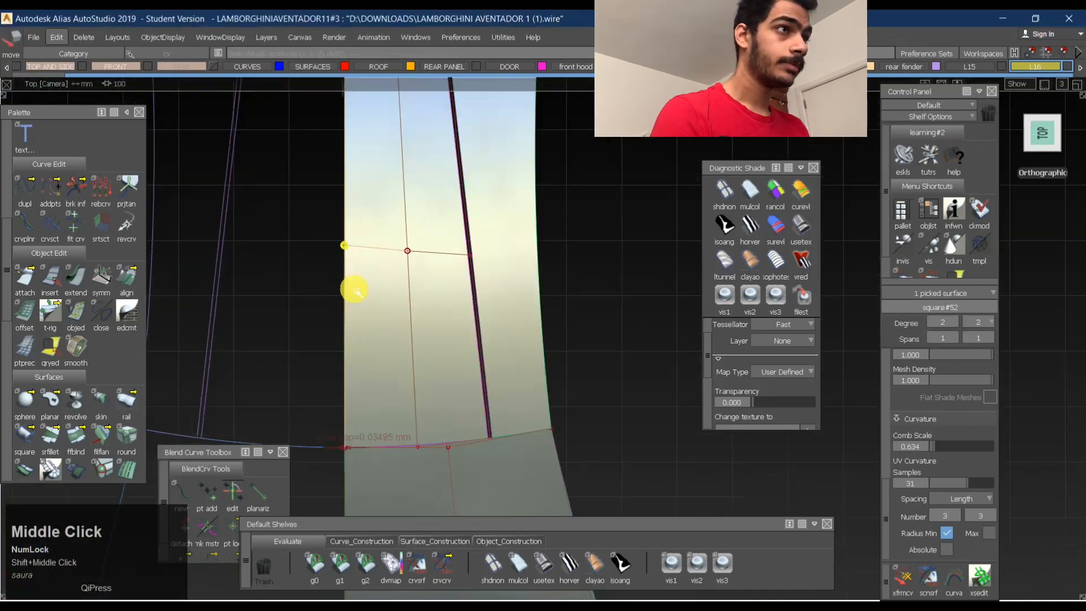
pyautogui.keyDown('alt'); pyautogui.keyDown('shift'); pyautogui.moveTo(358, 279); pyautogui.dragTo(343, 279, button='right'); pyautogui.keyUp('shift'); pyautogui.keyUp('alt')
# - Snap the centreline CVs at the front-rear joint and along the front surface's inner edge onto the centreline
pyautogui.keyDown('alt'); pyautogui.keyDown('shift'); pyautogui.moveTo(343, 279); pyautogui.dragTo(355, 195, button='middle'); pyautogui.keyUp('shift'); pyautogui.keyUp('alt')
pyautogui.keyDown('ctrl'); pyautogui.keyDown('shift'); pyautogui.moveTo(390, 417); pyautogui.dragTo(418, 346); pyautogui.keyUp('shift'); pyautogui.keyUp('ctrl')
pyautogui.keyDown('ctrl'); pyautogui.keyDown('shift'); pyautogui.moveTo(420, 310); pyautogui.dragTo(412, 284, button='middle'); pyautogui.keyUp('shift'); pyautogui.keyUp('ctrl')
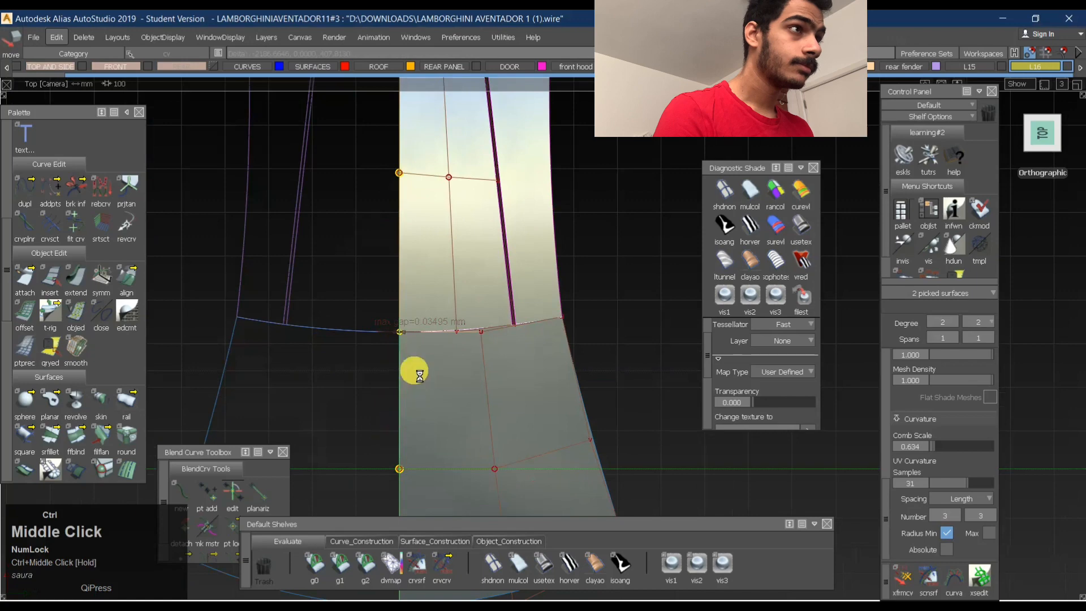
pyautogui.keyDown('alt'); pyautogui.keyDown('shift'); pyautogui.moveTo(416, 370); pyautogui.dragTo(389, 171, button='middle'); pyautogui.keyUp('shift'); pyautogui.keyUp('alt')
pyautogui.keyDown('ctrl'); pyautogui.keyDown('shift'); pyautogui.moveTo(393, 412); pyautogui.dragTo(363, 409); pyautogui.keyUp('shift'); pyautogui.keyUp('ctrl')
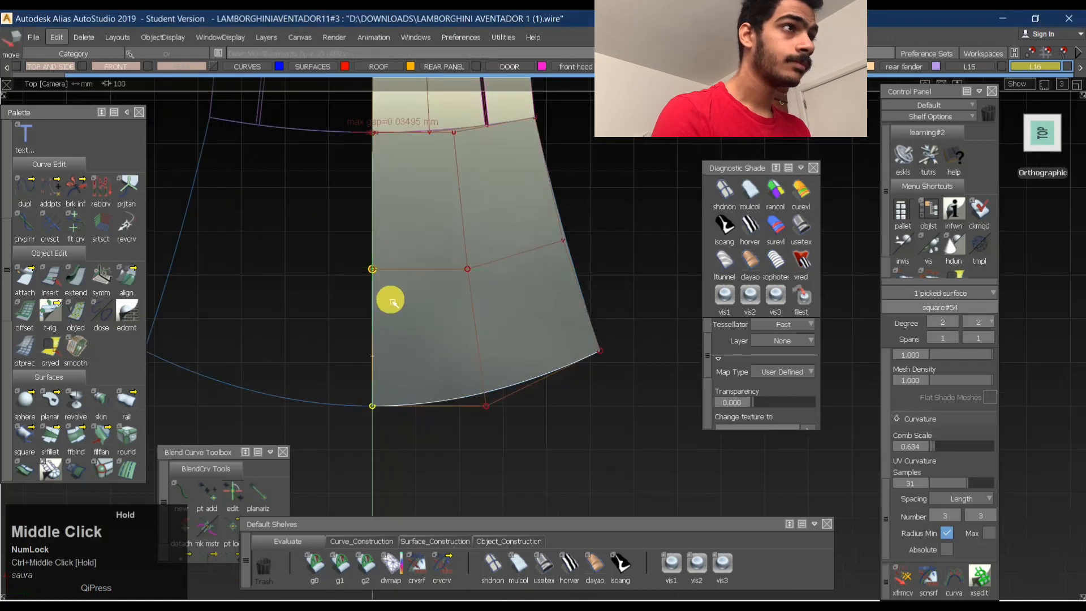
# - Select the mirrored roof half's surfaces and delete them
pyautogui.keyDown('alt'); pyautogui.keyDown('shift'); pyautogui.moveTo(417, 276); pyautogui.dragTo(477, 383, button='middle'); pyautogui.keyUp('shift'); pyautogui.keyUp('alt')
pyautogui.press('F8')
pyautogui.moveTo(497, 305)
pyautogui.keyDown('alt'); pyautogui.keyDown('shift'); pyautogui.mouseDown()
pyautogui.moveTo(536, 169)
pyautogui.moveTo(530, 237)
pyautogui.mouseUp(); pyautogui.keyUp('shift'); pyautogui.keyUp('alt')
pyautogui.keyDown('alt'); pyautogui.keyDown('shift'); pyautogui.moveTo(530, 238); pyautogui.dragTo(509, 362, button='middle'); pyautogui.keyUp('shift'); pyautogui.keyUp('alt')
pyautogui.keyDown('ctrl'); pyautogui.keyDown('shift'); pyautogui.moveTo(507, 329); pyautogui.dragTo(516, 266); pyautogui.keyUp('shift'); pyautogui.keyUp('ctrl')
pyautogui.click(457, 277)
pyautogui.click(461, 201)
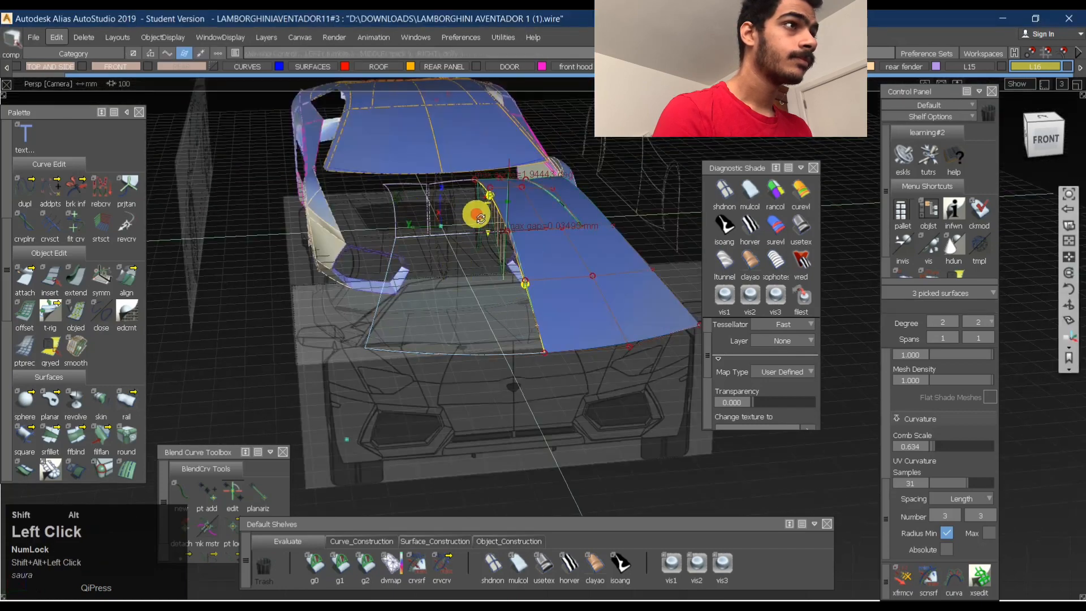
pyautogui.keyDown('alt'); pyautogui.keyDown('shift'); pyautogui.moveTo(474, 213); pyautogui.dragTo(463, 293); pyautogui.keyUp('shift'); pyautogui.keyUp('alt')
pyautogui.press('Return')
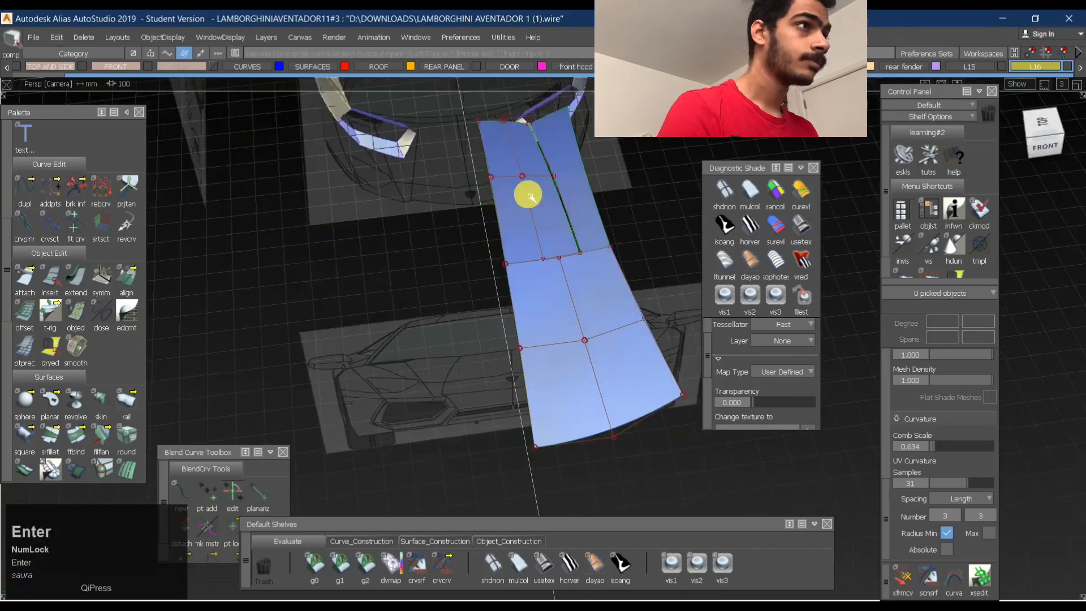
# - Reopen the rear roof's surface fillet with Query Edit and undo the whole fillet to remove it
pyautogui.keyDown('alt'); pyautogui.keyDown('shift'); pyautogui.moveTo(553, 242); pyautogui.dragTo(511, 243); pyautogui.keyUp('shift'); pyautogui.keyUp('alt')
pyautogui.keyDown('shift'); pyautogui.click(579, 251); pyautogui.keyUp('shift')
pyautogui.keyDown('alt'); pyautogui.keyDown('shift'); pyautogui.moveTo(618, 219); pyautogui.dragTo(586, 247, button='right'); pyautogui.keyUp('shift'); pyautogui.keyUp('alt')
pyautogui.middleClick(586, 247)
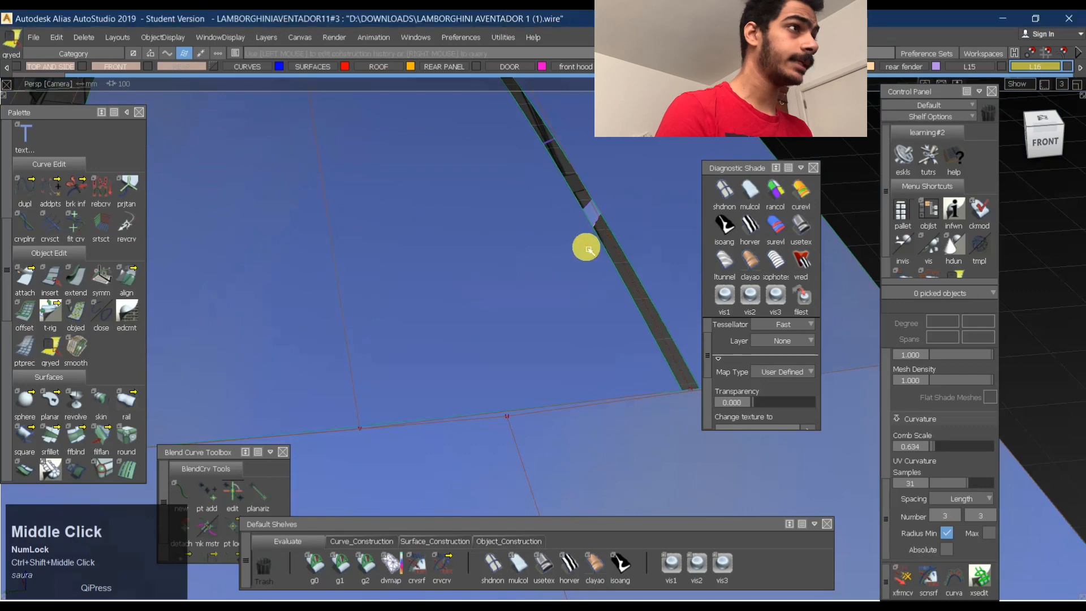
pyautogui.click(616, 249)
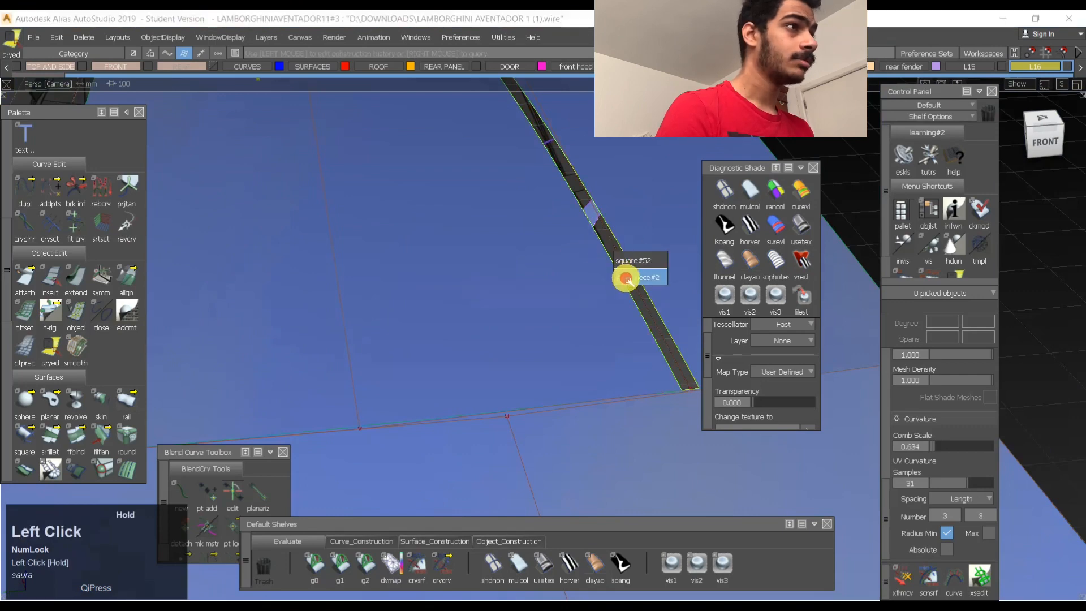
pyautogui.click(639, 276)
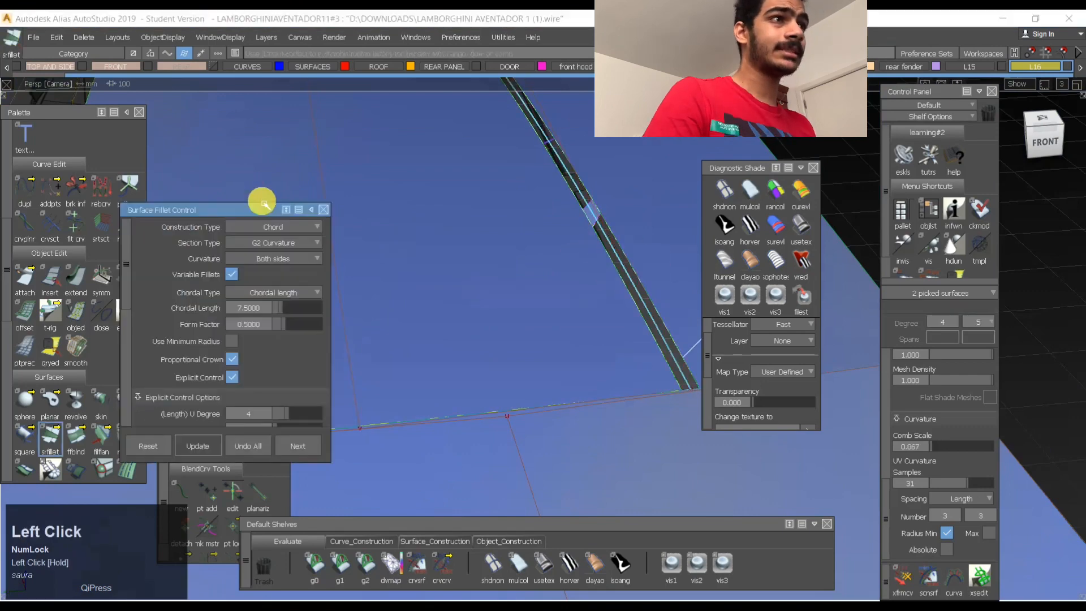
pyautogui.click(261, 454)
pyautogui.keyDown('alt'); pyautogui.keyDown('shift'); pyautogui.moveTo(579, 247); pyautogui.dragTo(515, 272, button='right'); pyautogui.keyUp('shift'); pyautogui.keyUp('alt')
pyautogui.keyDown('alt'); pyautogui.keyDown('shift'); pyautogui.moveTo(515, 271); pyautogui.dragTo(531, 347); pyautogui.keyUp('shift'); pyautogui.keyUp('alt')
pyautogui.keyDown('alt'); pyautogui.keyDown('shift'); pyautogui.moveTo(521, 324); pyautogui.dragTo(530, 301, button='right'); pyautogui.keyUp('shift'); pyautogui.keyUp('alt')
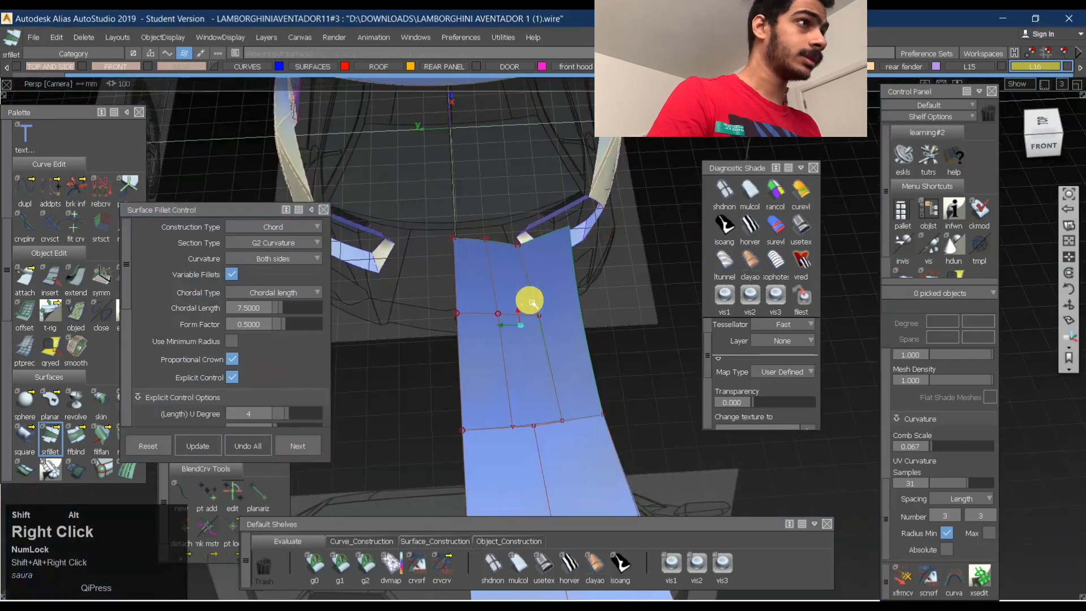
pyautogui.keyDown('alt'); pyautogui.keyDown('shift'); pyautogui.moveTo(532, 302); pyautogui.dragTo(536, 263, button='middle'); pyautogui.keyUp('shift'); pyautogui.keyUp('alt')
# - Try to move the front roof surface's centreline-edge CVs in the Top view and undo the move
pyautogui.click(1045, 121)
pyautogui.keyDown('alt'); pyautogui.keyDown('shift'); pyautogui.moveTo(410, 411); pyautogui.dragTo(398, 273, button='middle'); pyautogui.keyUp('shift'); pyautogui.keyUp('alt')
pyautogui.keyDown('ctrl'); pyautogui.keyDown('shift'); pyautogui.moveTo(431, 413); pyautogui.dragTo(433, 494); pyautogui.keyUp('shift'); pyautogui.keyUp('ctrl')
pyautogui.keyDown('alt'); pyautogui.keyDown('shift'); pyautogui.moveTo(488, 389); pyautogui.dragTo(465, 398, button='right'); pyautogui.keyUp('shift'); pyautogui.keyUp('alt')
pyautogui.keyDown('alt'); pyautogui.keyDown('shift'); pyautogui.moveTo(465, 397); pyautogui.dragTo(454, 358, button='middle'); pyautogui.keyUp('shift'); pyautogui.keyUp('alt')
pyautogui.moveTo(428, 364); pyautogui.dragTo(458, 488)
pyautogui.keyDown('ctrl'); pyautogui.keyDown('shift'); pyautogui.moveTo(457, 458); pyautogui.dragTo(441, 453, button='middle'); pyautogui.keyUp('shift'); pyautogui.keyUp('ctrl')
pyautogui.hotkey('ctrl', 'z')
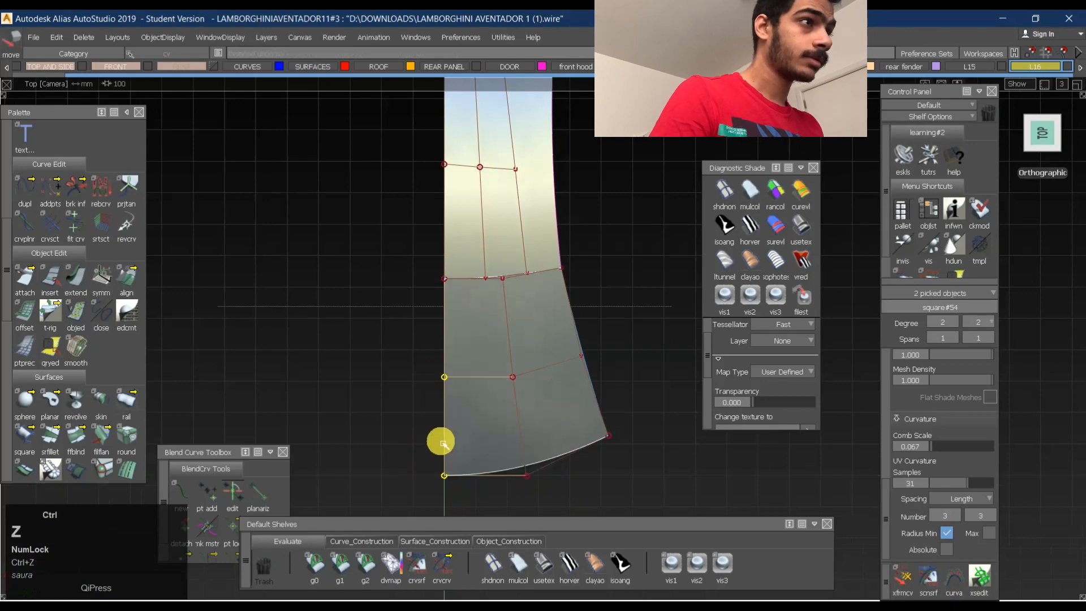
# - Snap the shared CVs at the joint of the front and rear centre surfaces onto the centreline
pyautogui.keyDown('alt'); pyautogui.keyDown('shift'); pyautogui.moveTo(472, 262); pyautogui.dragTo(455, 374, button='middle'); pyautogui.keyUp('shift'); pyautogui.keyUp('alt')
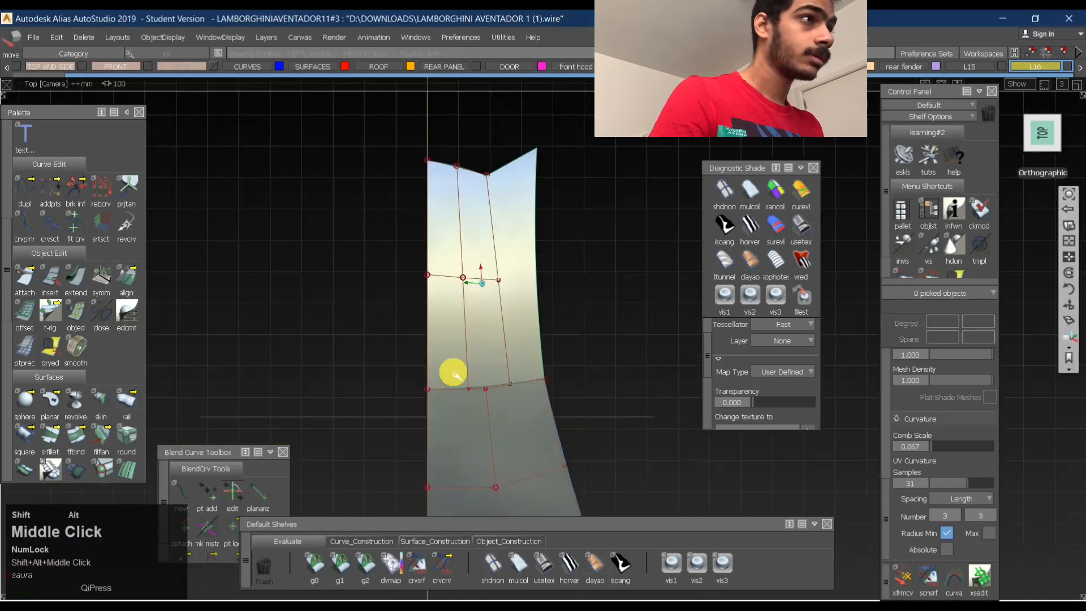
pyautogui.keyDown('ctrl'); pyautogui.keyDown('shift'); pyautogui.moveTo(436, 355); pyautogui.dragTo(434, 435); pyautogui.keyUp('shift'); pyautogui.keyUp('ctrl')
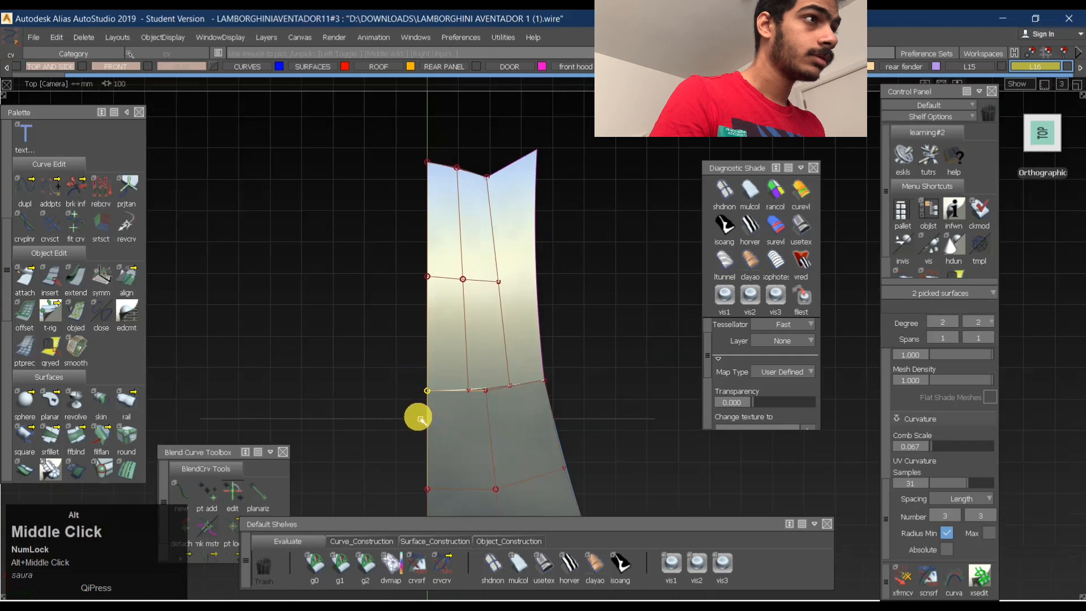
pyautogui.keyDown('alt'); pyautogui.moveTo(419, 419); pyautogui.dragTo(425, 478, button='middle'); pyautogui.keyUp('alt')
pyautogui.keyDown('ctrl'); pyautogui.keyDown('shift'); pyautogui.moveTo(422, 453); pyautogui.dragTo(434, 310); pyautogui.keyUp('shift'); pyautogui.keyUp('ctrl')
pyautogui.keyDown('ctrl'); pyautogui.keyDown('shift'); pyautogui.moveTo(412, 378); pyautogui.dragTo(428, 360); pyautogui.keyUp('shift'); pyautogui.keyUp('ctrl')
# - Snap the rear centre surface's middle and rear-end centreline CVs onto the centreline
pyautogui.moveTo(400, 235); pyautogui.dragTo(445, 313)
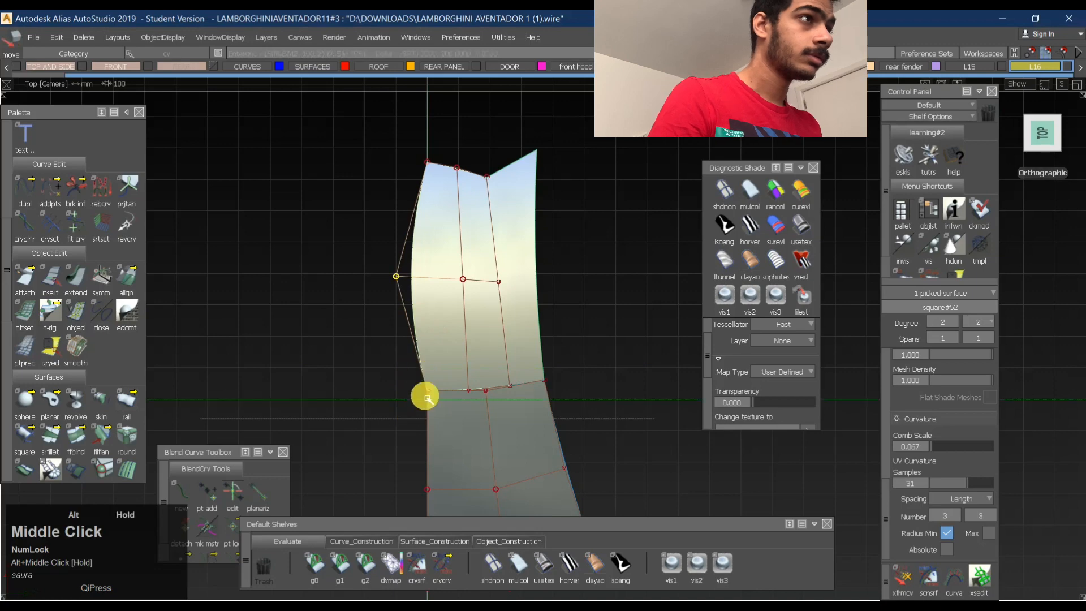
pyautogui.keyDown('ctrl'); pyautogui.keyDown('shift'); pyautogui.moveTo(376, 327); pyautogui.dragTo(396, 305); pyautogui.keyUp('shift'); pyautogui.keyUp('ctrl')
pyautogui.moveTo(410, 145); pyautogui.dragTo(438, 177)
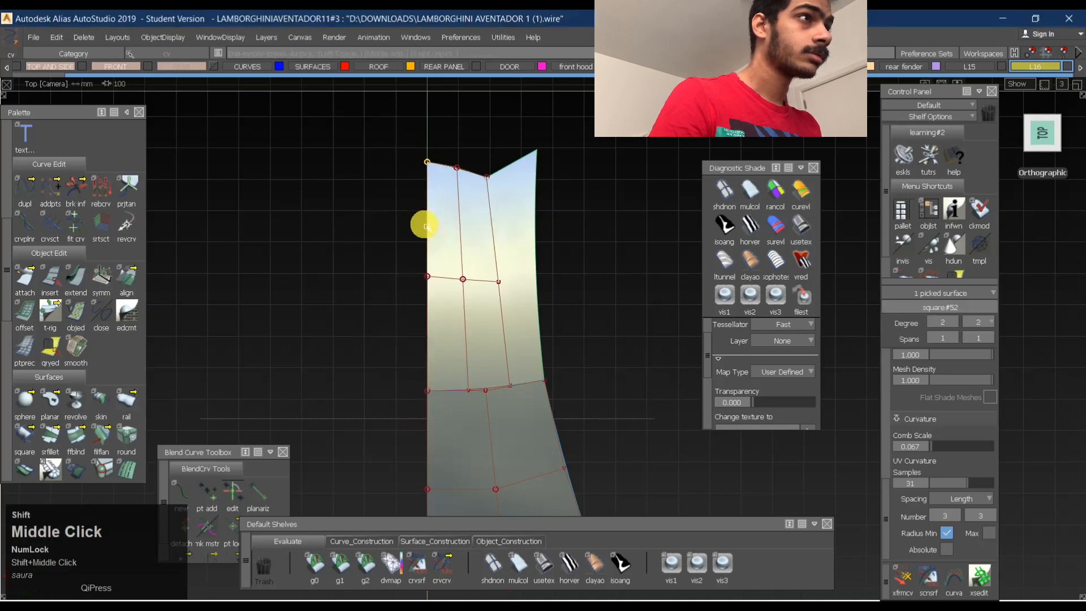
pyautogui.keyDown('ctrl'); pyautogui.keyDown('shift'); pyautogui.moveTo(425, 290); pyautogui.dragTo(428, 283); pyautogui.keyUp('shift'); pyautogui.keyUp('ctrl')
# - Select the half roof's rear centre, rear side and front surfaces and duplicate them mirrored across the centreline
pyautogui.keyDown('ctrl'); pyautogui.keyDown('shift'); pyautogui.moveTo(546, 228); pyautogui.dragTo(474, 345, button='right'); pyautogui.keyUp('shift'); pyautogui.keyUp('ctrl')
pyautogui.keyDown('alt'); pyautogui.keyDown('shift'); pyautogui.moveTo(474, 352); pyautogui.dragTo(456, 274, button='middle'); pyautogui.keyUp('shift'); pyautogui.keyUp('alt')
pyautogui.keyDown('ctrl'); pyautogui.keyDown('shift'); pyautogui.moveTo(446, 272); pyautogui.dragTo(443, 226); pyautogui.keyUp('shift'); pyautogui.keyUp('ctrl')
pyautogui.click(519, 233)
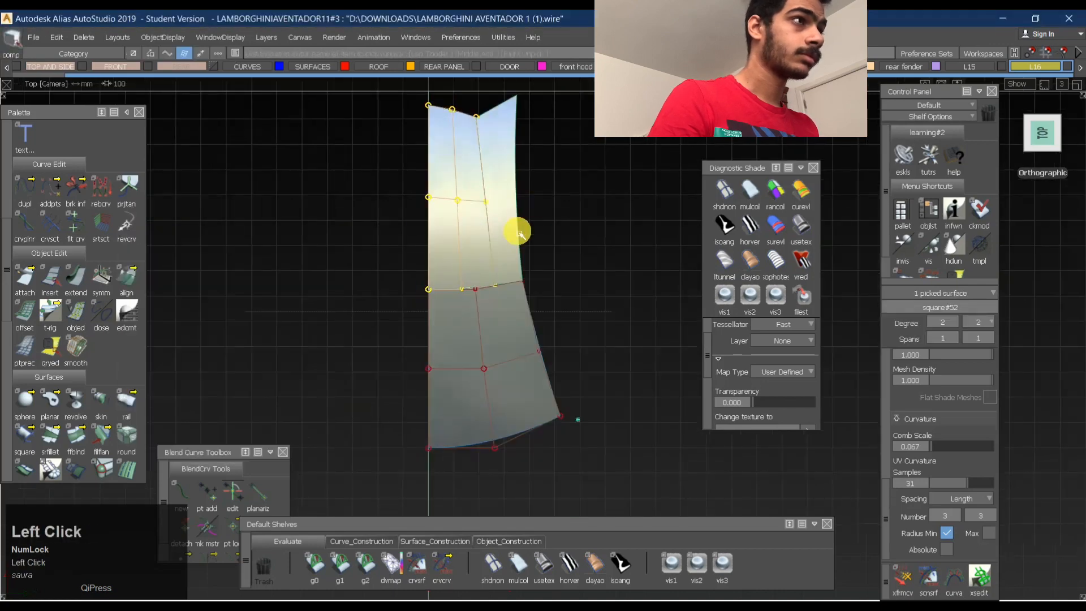
pyautogui.click(492, 342)
pyautogui.keyDown('alt'); pyautogui.keyDown('shift'); pyautogui.moveTo(480, 266); pyautogui.dragTo(474, 334); pyautogui.keyUp('shift'); pyautogui.keyUp('alt')
pyautogui.keyDown('ctrl'); pyautogui.keyDown('shift'); pyautogui.moveTo(474, 334); pyautogui.dragTo(498, 220); pyautogui.keyUp('shift'); pyautogui.keyUp('ctrl')
pyautogui.click(491, 220)
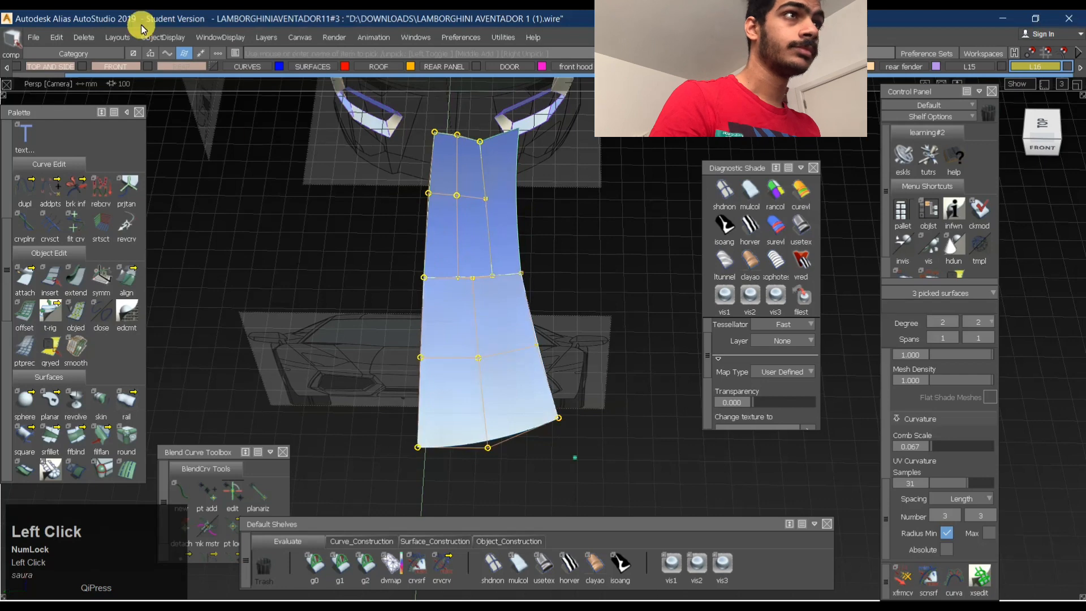
pyautogui.click(63, 37)
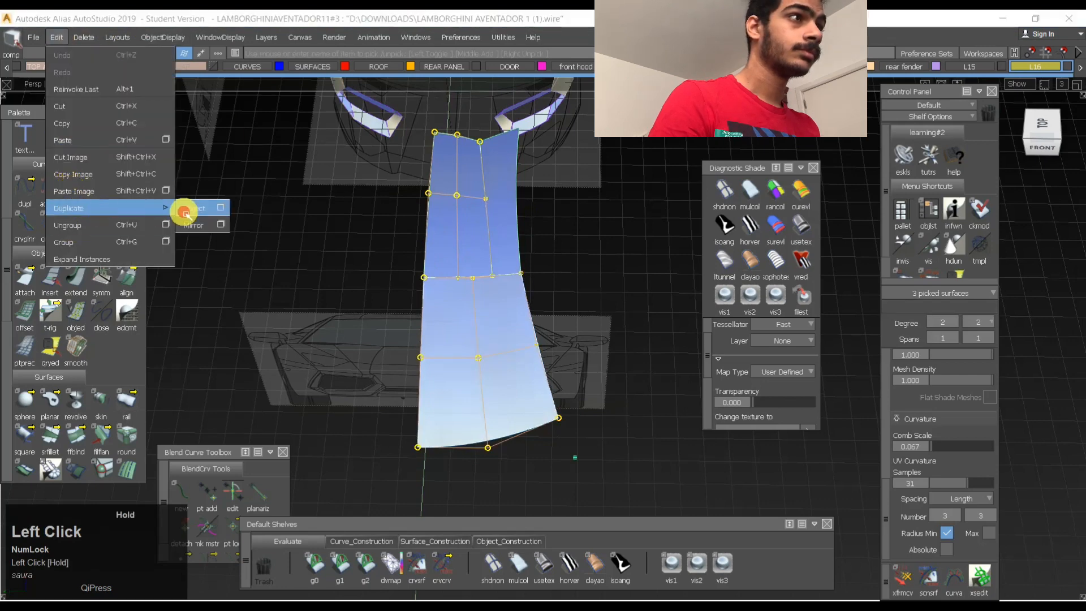
pyautogui.click(184, 211)
pyautogui.keyDown('ctrl'); pyautogui.keyDown('shift'); pyautogui.moveTo(552, 334); pyautogui.dragTo(498, 485); pyautogui.keyUp('shift'); pyautogui.keyUp('ctrl')
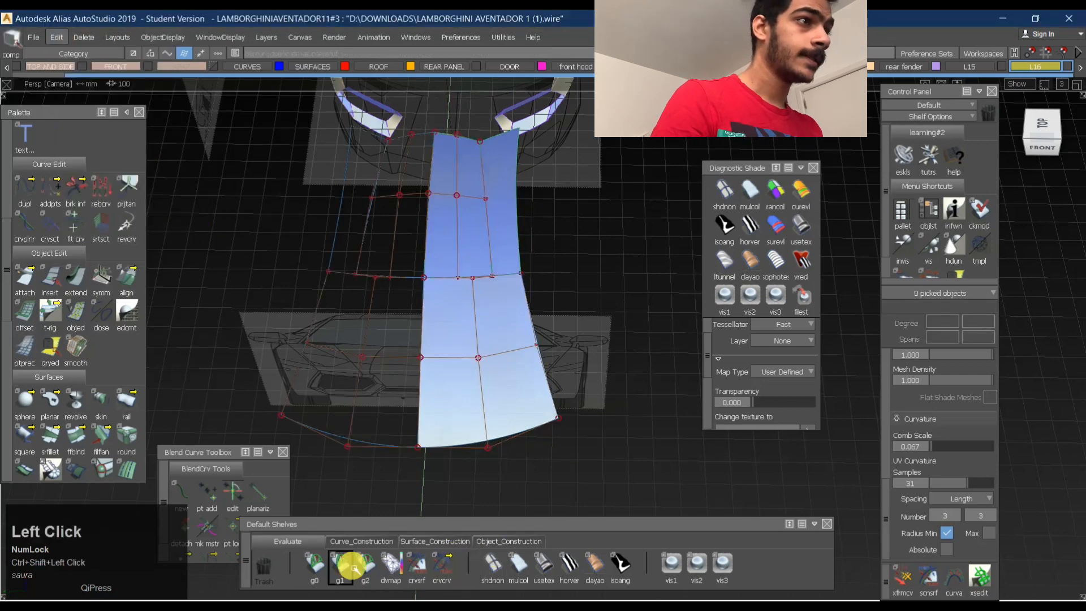
# - Check positional (G0) continuity between the mirrored halves along the front and rear centreline edges
pyautogui.click(315, 568)
pyautogui.click(448, 366)
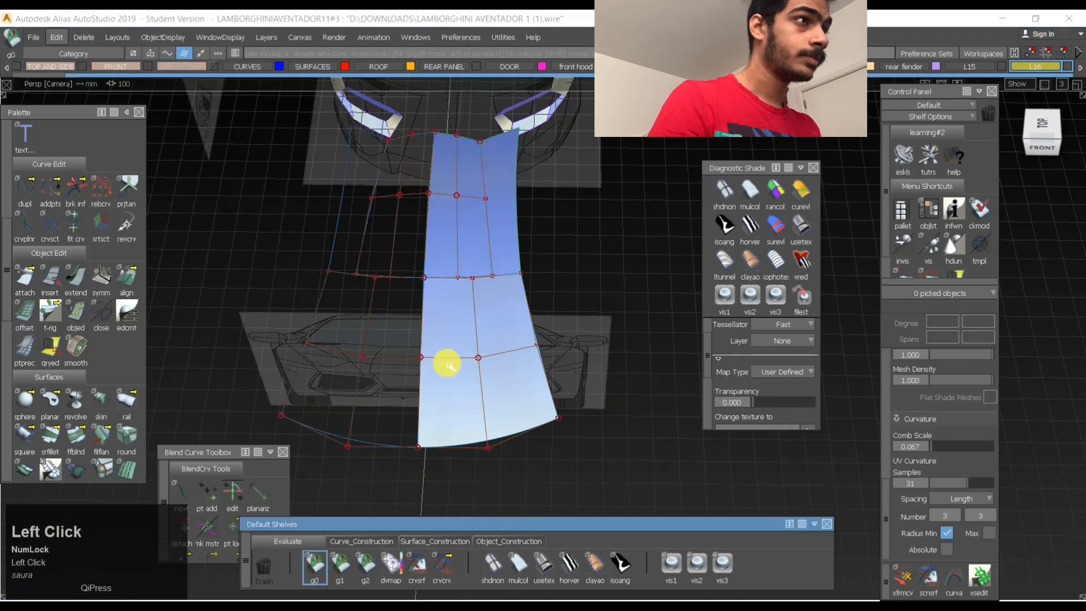
pyautogui.click(420, 374)
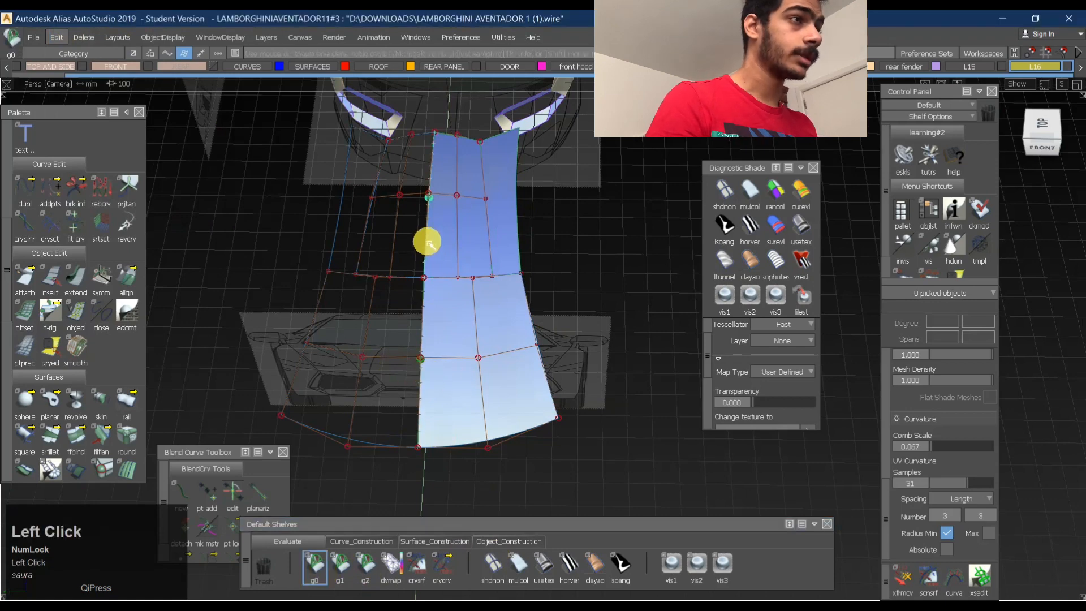
pyautogui.keyDown('ctrl'); pyautogui.keyDown('shift'); pyautogui.moveTo(531, 356); pyautogui.dragTo(470, 261, button='middle'); pyautogui.keyUp('shift'); pyautogui.keyUp('ctrl')
pyautogui.keyDown('ctrl'); pyautogui.keyDown('shift'); pyautogui.moveTo(437, 346); pyautogui.dragTo(394, 481); pyautogui.keyUp('shift'); pyautogui.keyUp('ctrl')
# - Check curvature (G2) continuity along the front and rear centreline edges between the roof halves
pyautogui.click(365, 566)
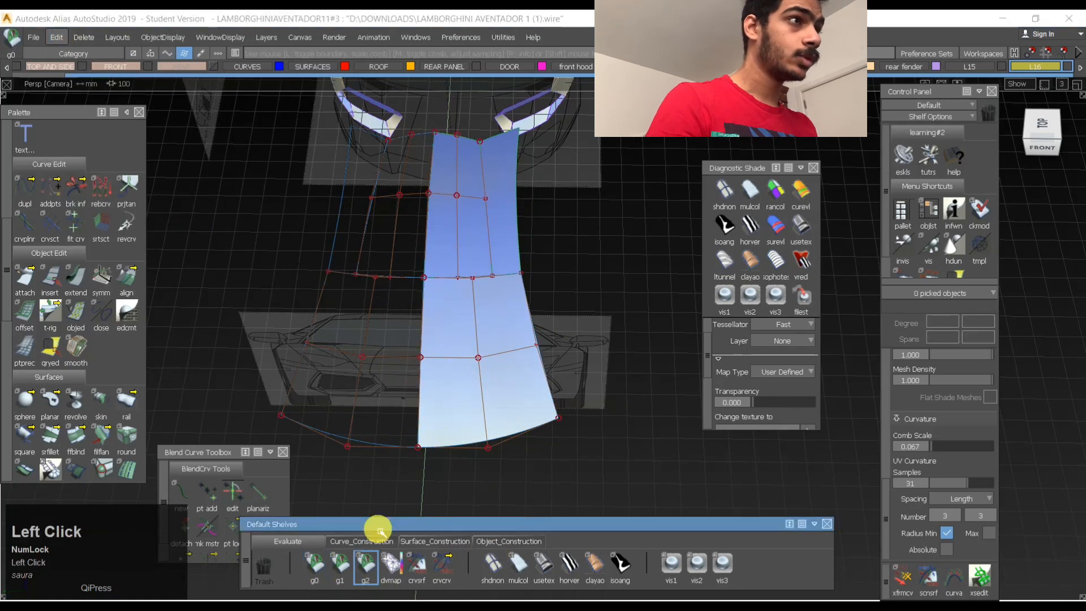
pyautogui.click(420, 375)
pyautogui.keyDown('alt'); pyautogui.keyDown('shift'); pyautogui.moveTo(553, 253); pyautogui.dragTo(400, 213); pyautogui.keyUp('shift'); pyautogui.keyUp('alt')
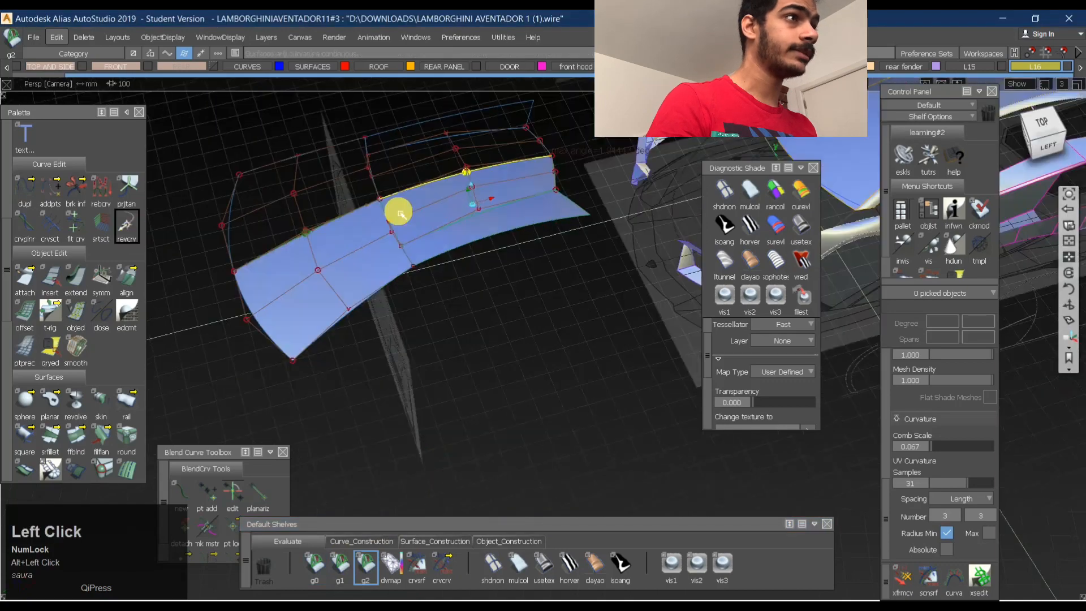
pyautogui.keyDown('alt'); pyautogui.keyDown('shift'); pyautogui.moveTo(481, 240); pyautogui.dragTo(475, 269, button='middle'); pyautogui.keyUp('shift'); pyautogui.keyUp('alt')
pyautogui.keyDown('alt'); pyautogui.keyDown('shift'); pyautogui.moveTo(437, 259); pyautogui.dragTo(495, 220, button='right'); pyautogui.keyUp('shift'); pyautogui.keyUp('alt')
pyautogui.keyDown('alt'); pyautogui.keyDown('shift'); pyautogui.moveTo(481, 251); pyautogui.dragTo(429, 293); pyautogui.keyUp('shift'); pyautogui.keyUp('alt')
# - Select the front and rear centre surfaces of both roof halves and hide their control vertices
pyautogui.keyDown('ctrl'); pyautogui.keyDown('shift'); pyautogui.moveTo(594, 225); pyautogui.dragTo(422, 233); pyautogui.keyUp('shift'); pyautogui.keyUp('ctrl')
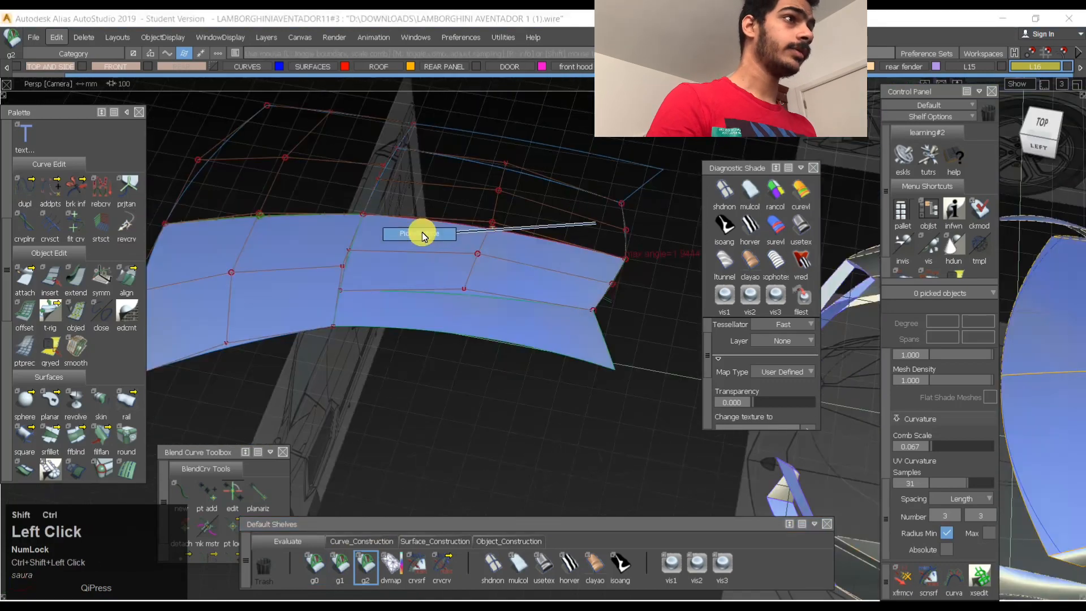
pyautogui.click(577, 295)
pyautogui.keyDown('ctrl'); pyautogui.keyDown('shift'); pyautogui.moveTo(460, 291); pyautogui.dragTo(439, 179); pyautogui.keyUp('shift'); pyautogui.keyUp('ctrl')
pyautogui.keyDown('ctrl'); pyautogui.keyDown('shift'); pyautogui.moveTo(557, 227); pyautogui.dragTo(448, 231); pyautogui.keyUp('shift'); pyautogui.keyUp('ctrl')
pyautogui.click(448, 231)
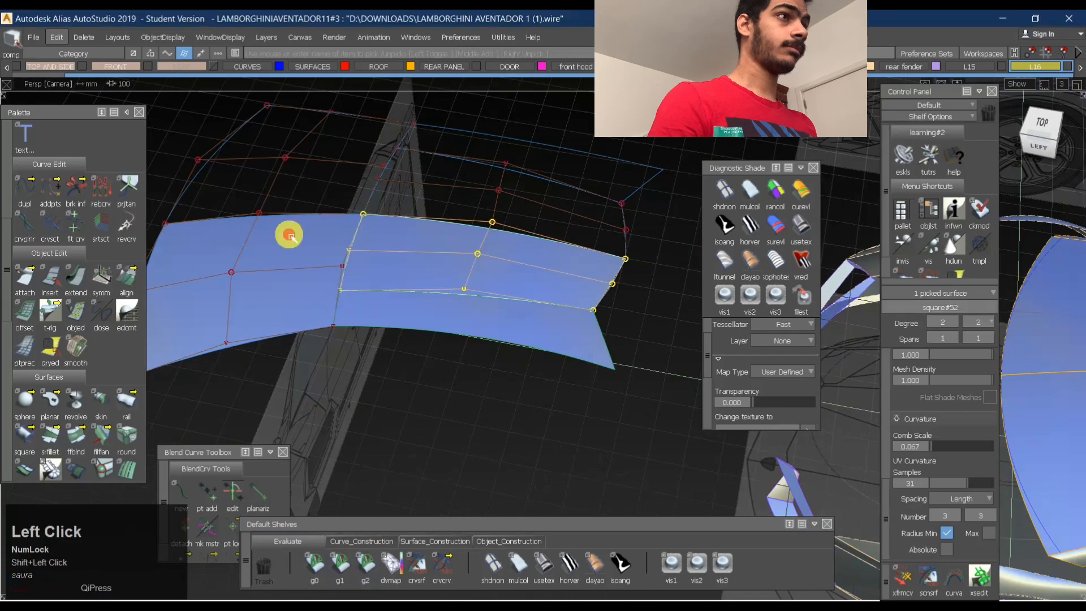
pyautogui.click(288, 235)
pyautogui.keyDown('ctrl'); pyautogui.keyDown('shift'); pyautogui.moveTo(328, 182); pyautogui.dragTo(428, 279, button='right'); pyautogui.keyUp('shift'); pyautogui.keyUp('ctrl')
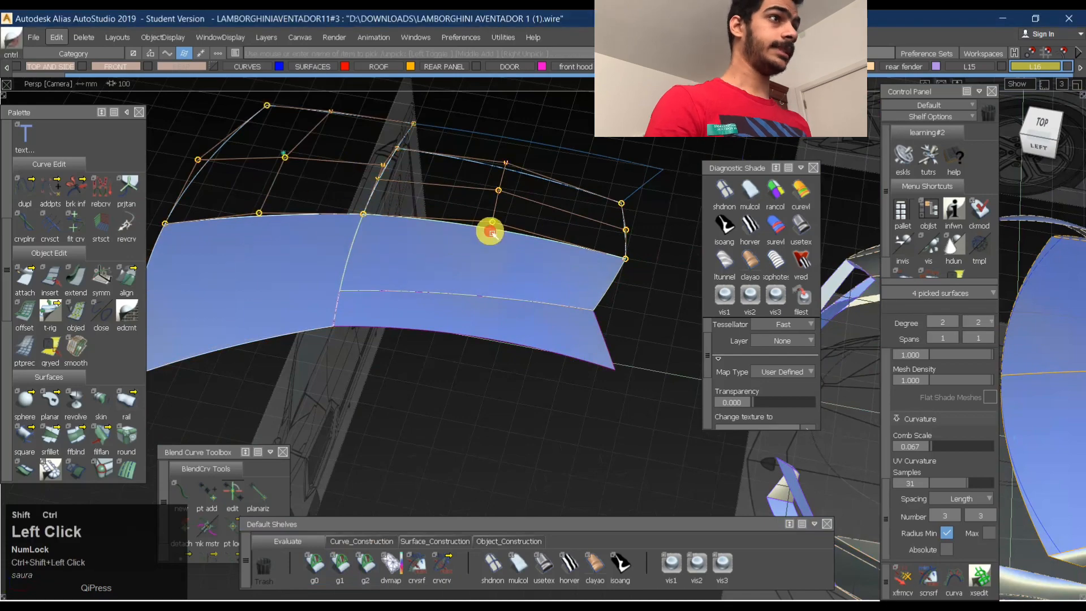
# - Apply the Use Texture diagnostic shade to the mirrored roof surfaces and view the complete roof from above
pyautogui.keyDown('ctrl'); pyautogui.keyDown('shift'); pyautogui.moveTo(492, 234); pyautogui.dragTo(421, 185); pyautogui.keyUp('shift'); pyautogui.keyUp('ctrl')
pyautogui.keyDown('alt'); pyautogui.keyDown('shift'); pyautogui.moveTo(466, 261); pyautogui.dragTo(754, 254); pyautogui.keyUp('shift'); pyautogui.keyUp('alt')
pyautogui.click(797, 228)
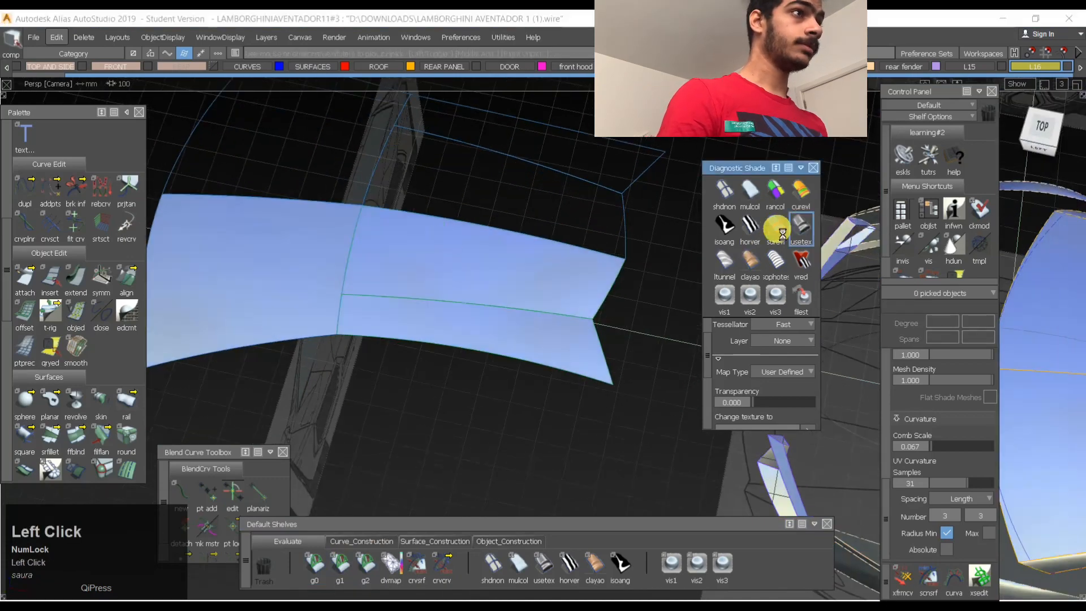
pyautogui.keyDown('alt'); pyautogui.keyDown('shift'); pyautogui.moveTo(554, 221); pyautogui.dragTo(521, 174); pyautogui.keyUp('shift'); pyautogui.keyUp('alt')
pyautogui.keyDown('ctrl'); pyautogui.keyDown('shift'); pyautogui.moveTo(521, 175); pyautogui.dragTo(520, 228, button='middle'); pyautogui.keyUp('shift'); pyautogui.keyUp('ctrl')
pyautogui.keyDown('alt'); pyautogui.keyDown('shift'); pyautogui.moveTo(521, 228); pyautogui.dragTo(455, 227, button='right'); pyautogui.keyUp('shift'); pyautogui.keyUp('alt')
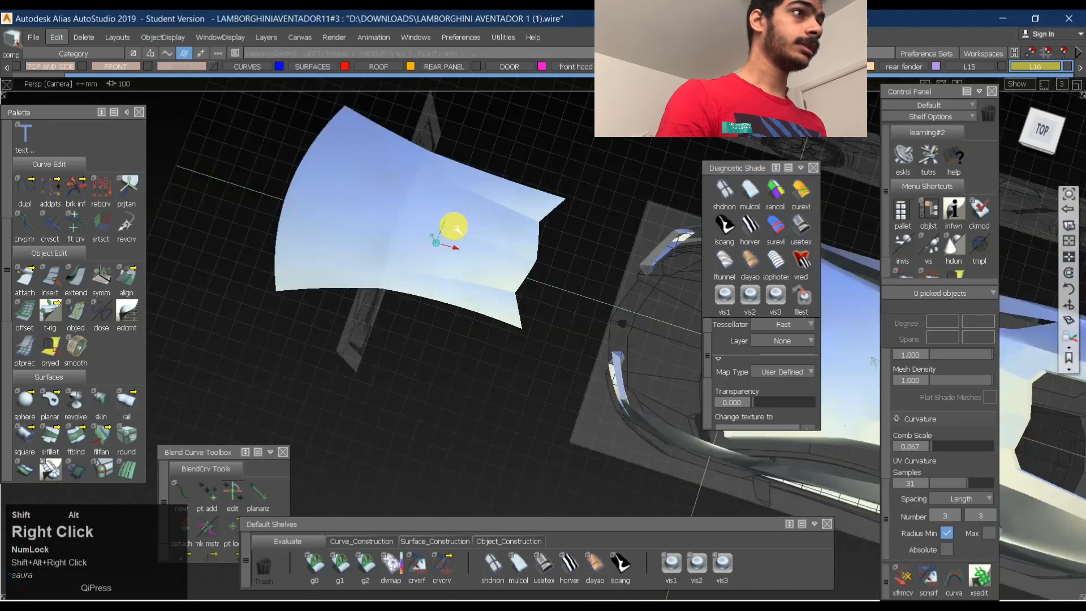
# - Examine the texture-shaded roof from above and at lower angles, looking at the reflections across the centreline
pyautogui.keyDown('alt'); pyautogui.keyDown('shift'); pyautogui.moveTo(455, 228); pyautogui.dragTo(456, 255); pyautogui.keyUp('shift'); pyautogui.keyUp('alt')
pyautogui.keyDown('alt'); pyautogui.keyDown('shift'); pyautogui.moveTo(456, 254); pyautogui.dragTo(472, 202, button='right'); pyautogui.keyUp('shift'); pyautogui.keyUp('alt')
pyautogui.keyDown('alt'); pyautogui.keyDown('shift'); pyautogui.moveTo(471, 202); pyautogui.dragTo(444, 151); pyautogui.keyUp('shift'); pyautogui.keyUp('alt')
pyautogui.keyDown('alt'); pyautogui.keyDown('shift'); pyautogui.moveTo(444, 151); pyautogui.dragTo(490, 213, button='right'); pyautogui.keyUp('shift'); pyautogui.keyUp('alt')
pyautogui.keyDown('alt'); pyautogui.keyDown('shift'); pyautogui.moveTo(490, 213); pyautogui.dragTo(560, 296); pyautogui.keyUp('shift'); pyautogui.keyUp('alt')
pyautogui.keyDown('ctrl'); pyautogui.keyDown('shift'); pyautogui.moveTo(560, 295); pyautogui.dragTo(451, 262, button='middle'); pyautogui.keyUp('shift'); pyautogui.keyUp('ctrl')
pyautogui.keyDown('alt'); pyautogui.keyDown('shift'); pyautogui.moveTo(451, 262); pyautogui.dragTo(358, 217); pyautogui.keyUp('shift'); pyautogui.keyUp('alt')
pyautogui.keyDown('alt'); pyautogui.keyDown('shift'); pyautogui.moveTo(381, 202); pyautogui.dragTo(431, 195, button='right'); pyautogui.keyUp('shift'); pyautogui.keyUp('alt')
pyautogui.keyDown('alt'); pyautogui.keyDown('shift'); pyautogui.moveTo(431, 195); pyautogui.dragTo(237, 130); pyautogui.keyUp('shift'); pyautogui.keyUp('alt')
# - Try to build a G2 chord fillet of chordal length 7.5 between the rear centre surfaces along the centreline, then undo it
pyautogui.keyDown('ctrl'); pyautogui.keyDown('shift'); pyautogui.moveTo(429, 218); pyautogui.dragTo(413, 211, button='right'); pyautogui.keyUp('shift'); pyautogui.keyUp('ctrl')
pyautogui.keyDown('shift'); pyautogui.click(415, 260); pyautogui.keyUp('shift')
pyautogui.keyDown('alt'); pyautogui.keyDown('shift'); pyautogui.moveTo(502, 225); pyautogui.dragTo(479, 318); pyautogui.keyUp('shift'); pyautogui.keyUp('alt')
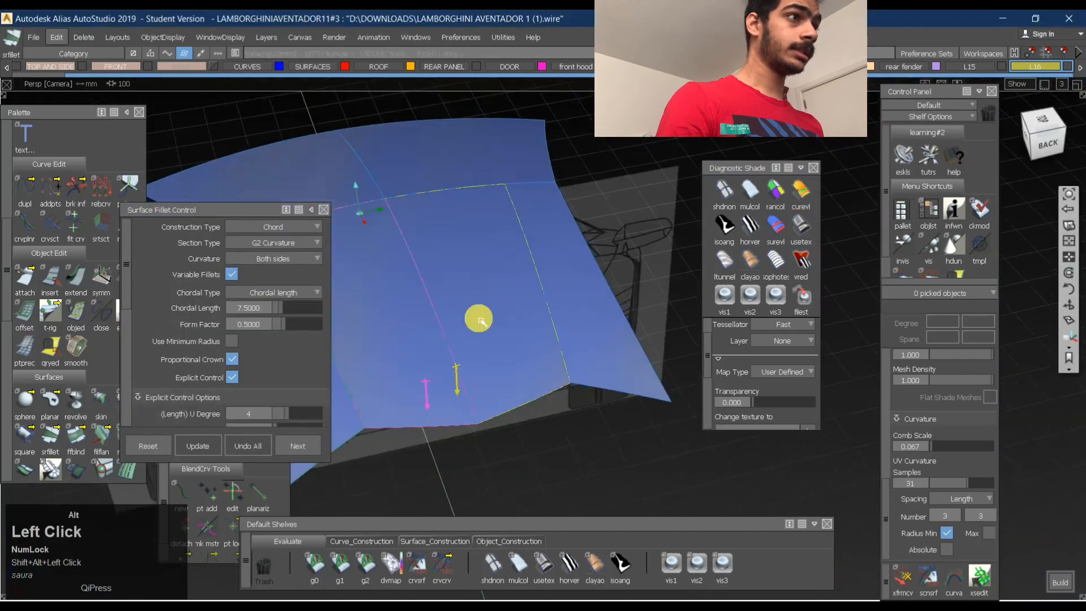
pyautogui.press('space')
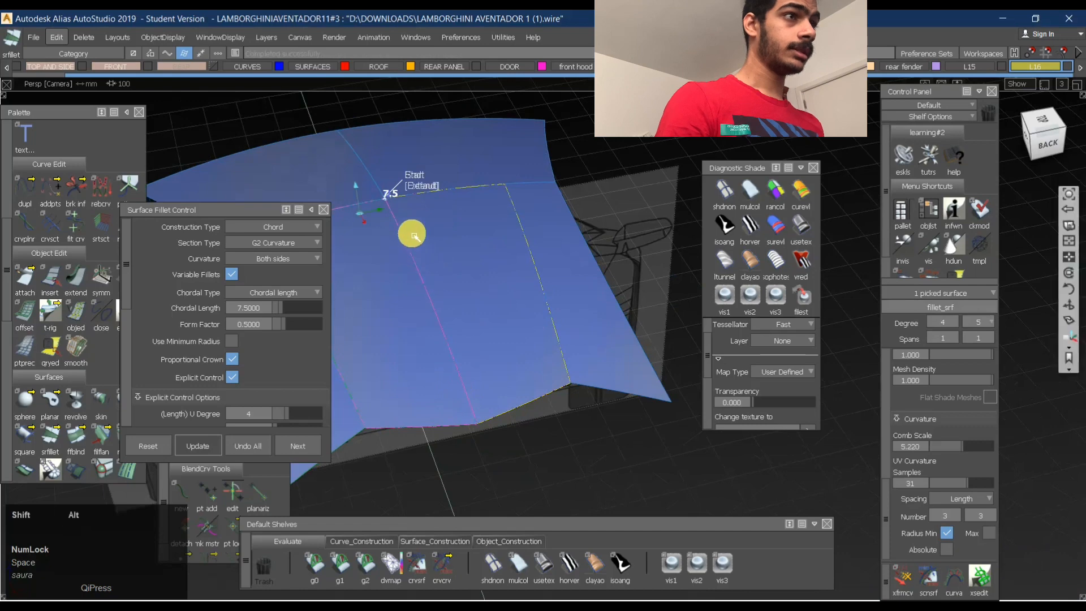
pyautogui.keyDown('alt'); pyautogui.keyDown('shift'); pyautogui.moveTo(414, 233); pyautogui.dragTo(472, 244, button='middle'); pyautogui.keyUp('shift'); pyautogui.keyUp('alt')
pyautogui.click(240, 445)
# - Build a G2 surface fillet with chordal length 7.5 between the two rear centre surfaces, setting both ends to Edge Align
pyautogui.keyDown('ctrl'); pyautogui.keyDown('shift'); pyautogui.rightClick(545, 348); pyautogui.keyUp('shift'); pyautogui.keyUp('ctrl')
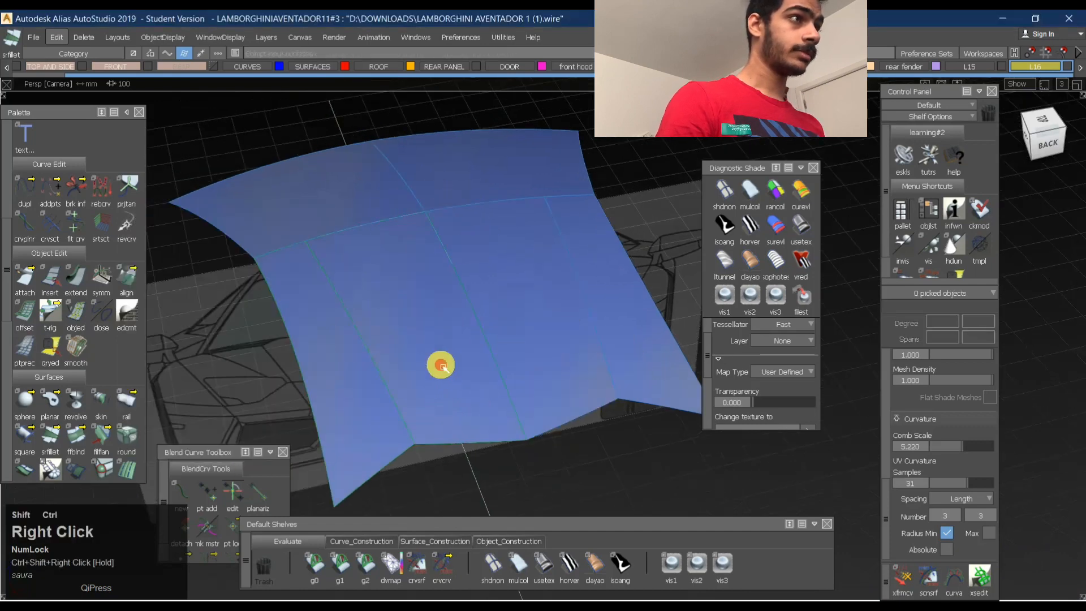
pyautogui.click(519, 376)
pyautogui.click(543, 362)
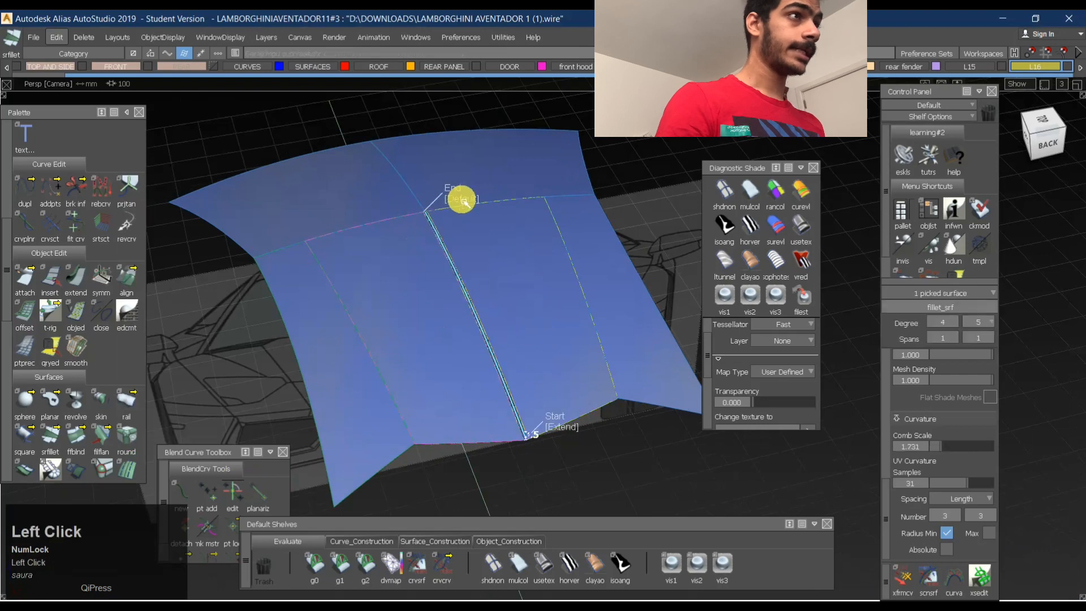
pyautogui.click(462, 199)
pyautogui.click(586, 453)
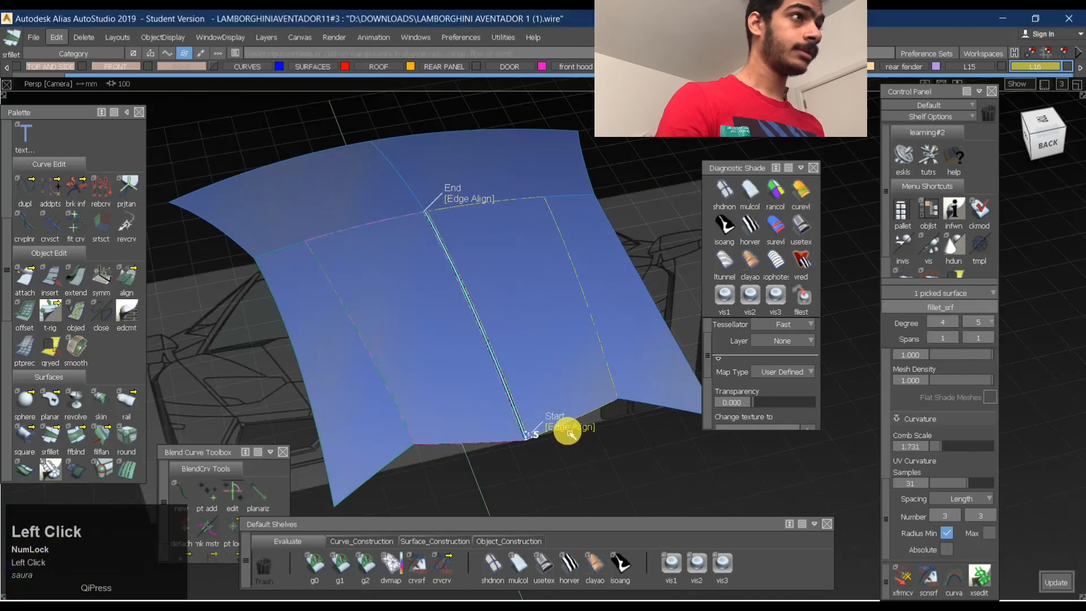
# - Apply the Use Texture diagnostic shade to the centreline fillet
pyautogui.keyDown('alt'); pyautogui.keyDown('shift'); pyautogui.moveTo(430, 225); pyautogui.dragTo(734, 428); pyautogui.keyUp('shift'); pyautogui.keyUp('alt')
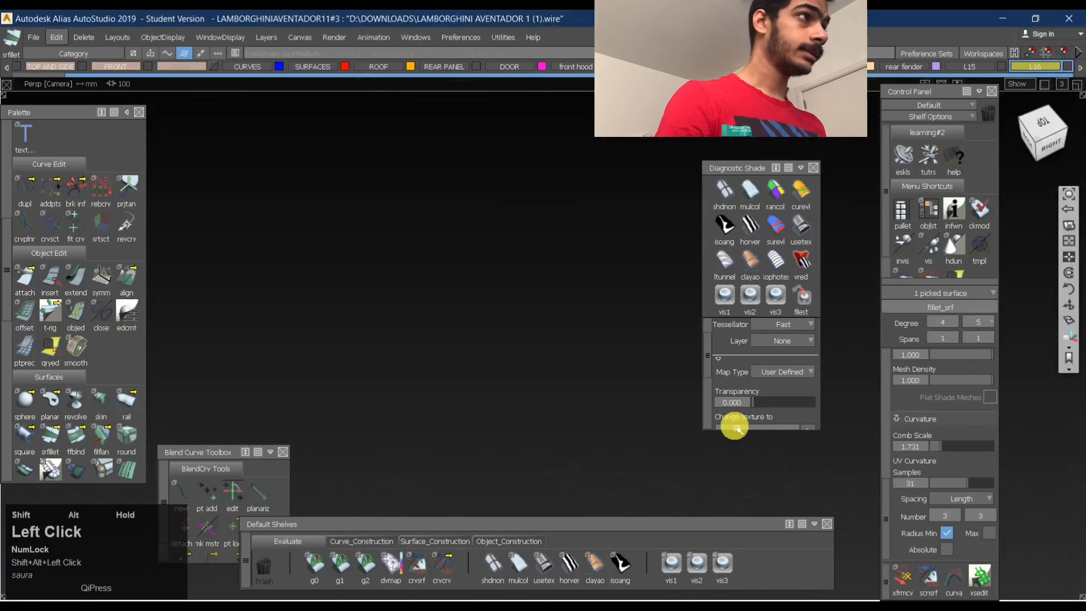
pyautogui.keyDown('alt'); pyautogui.keyDown('shift'); pyautogui.click(1069, 194); pyautogui.keyUp('shift'); pyautogui.keyUp('alt')
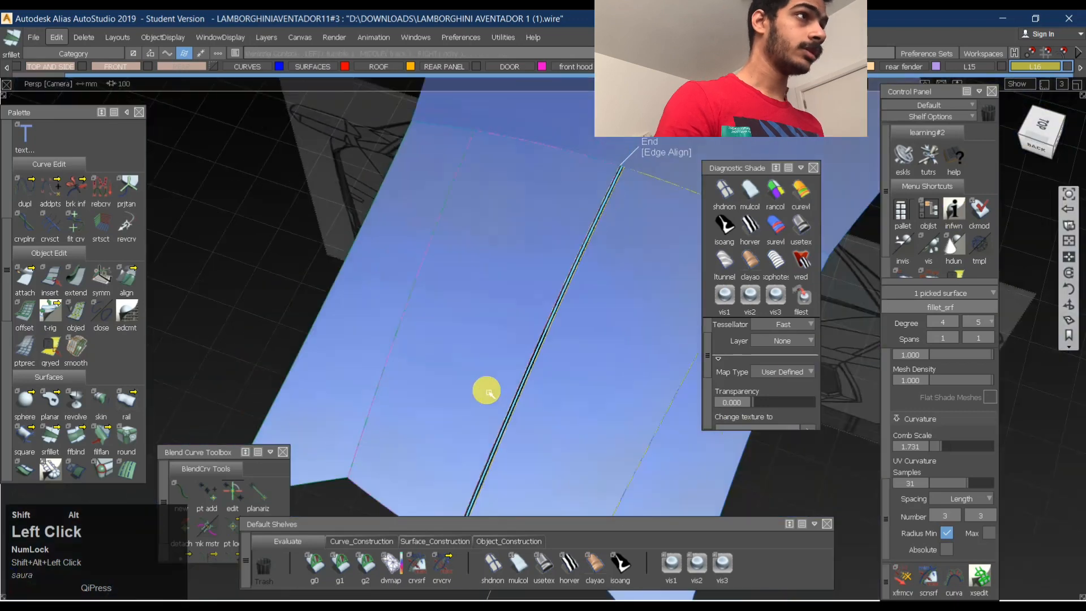
pyautogui.keyDown('alt'); pyautogui.keyDown('shift'); pyautogui.moveTo(654, 138); pyautogui.dragTo(540, 292, button='middle'); pyautogui.keyUp('shift'); pyautogui.keyUp('alt')
pyautogui.keyDown('alt'); pyautogui.keyDown('shift'); pyautogui.moveTo(527, 309); pyautogui.dragTo(545, 303, button='right'); pyautogui.keyUp('shift'); pyautogui.keyUp('alt')
pyautogui.keyDown('ctrl'); pyautogui.keyDown('shift'); pyautogui.moveTo(545, 303); pyautogui.dragTo(805, 230); pyautogui.keyUp('shift'); pyautogui.keyUp('ctrl')
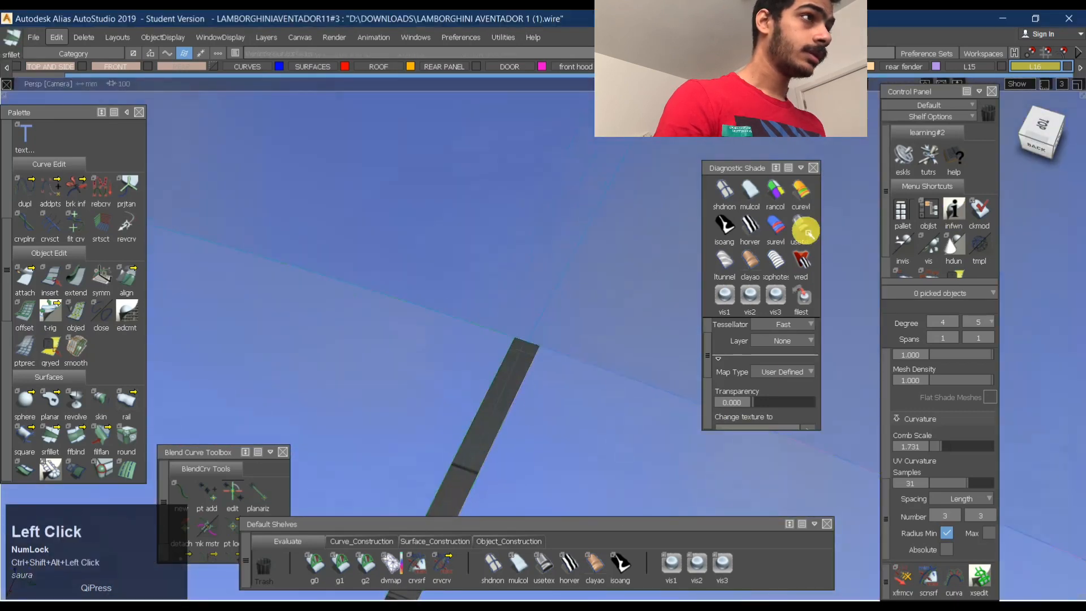
pyautogui.click(522, 358)
pyautogui.keyDown('alt'); pyautogui.keyDown('shift'); pyautogui.moveTo(520, 349); pyautogui.dragTo(569, 322, button='right'); pyautogui.keyUp('shift'); pyautogui.keyUp('alt')
# - Check positional (G0) continuity along the cross seam where the centreline fillet meets the front roof surfaces
pyautogui.click(315, 566)
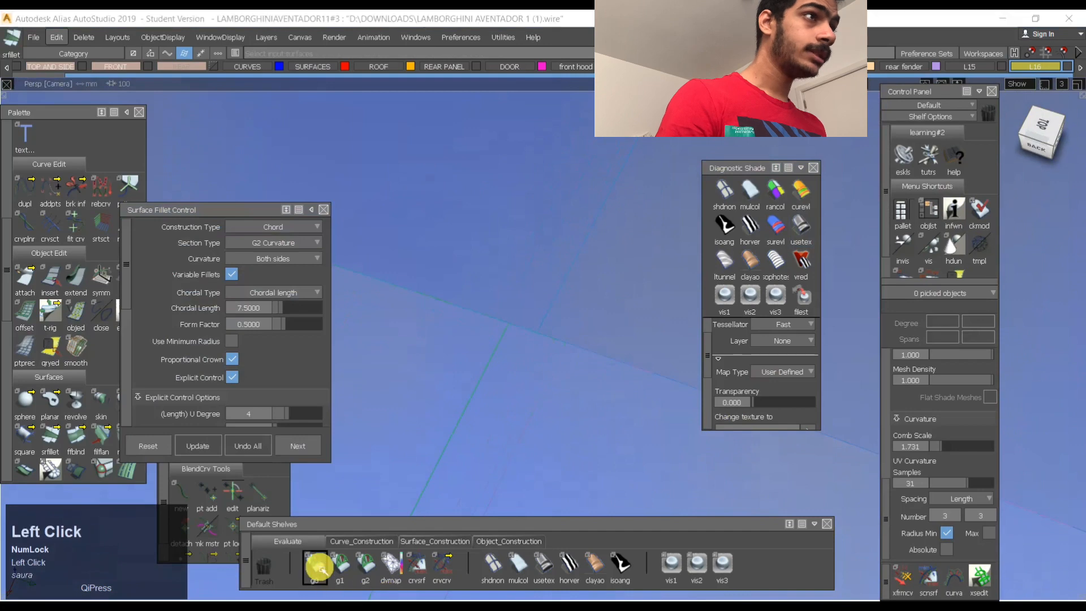
pyautogui.click(422, 312)
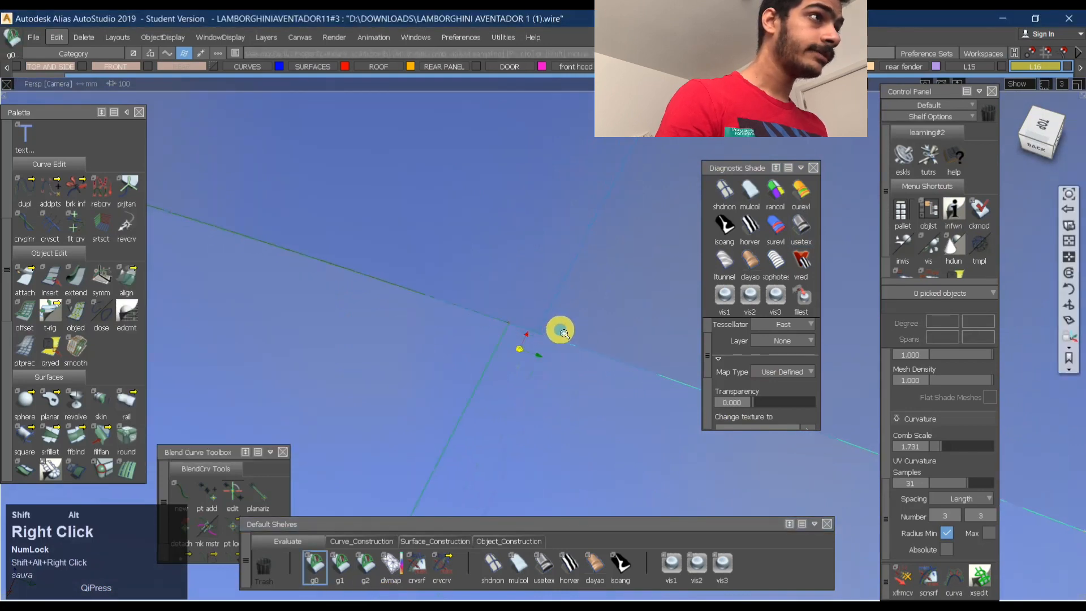
pyautogui.click(527, 323)
pyautogui.keyDown('alt'); pyautogui.keyDown('shift'); pyautogui.moveTo(564, 333); pyautogui.dragTo(566, 362, button='right'); pyautogui.keyUp('shift'); pyautogui.keyUp('alt')
pyautogui.keyDown('alt'); pyautogui.keyDown('shift'); pyautogui.moveTo(629, 396); pyautogui.dragTo(612, 405); pyautogui.keyUp('shift'); pyautogui.keyUp('alt')
pyautogui.keyDown('alt'); pyautogui.keyDown('shift'); pyautogui.moveTo(521, 431); pyautogui.dragTo(419, 470, button='right'); pyautogui.keyUp('shift'); pyautogui.keyUp('alt')
pyautogui.keyDown('alt'); pyautogui.keyDown('shift'); pyautogui.moveTo(552, 486); pyautogui.dragTo(559, 380, button='middle'); pyautogui.keyUp('shift'); pyautogui.keyUp('alt')
pyautogui.keyDown('ctrl'); pyautogui.keyDown('shift'); pyautogui.moveTo(479, 428); pyautogui.dragTo(493, 301, button='middle'); pyautogui.keyUp('shift'); pyautogui.keyUp('ctrl')
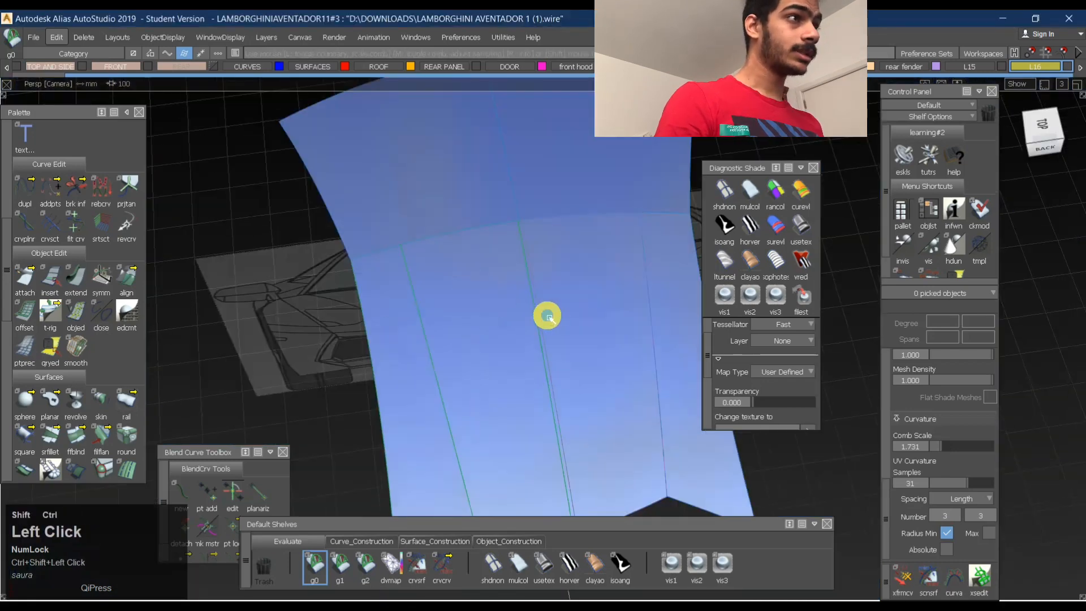
# - Build a 7.5 chordal-length G2 fillet between one half's rear centre and outer side surfaces, with both ends set to Edge Align
pyautogui.keyDown('ctrl'); pyautogui.keyDown('shift'); pyautogui.moveTo(548, 315); pyautogui.dragTo(523, 299); pyautogui.keyUp('shift'); pyautogui.keyUp('ctrl')
pyautogui.keyDown('ctrl'); pyautogui.keyDown('shift'); pyautogui.moveTo(521, 298); pyautogui.dragTo(464, 330, button='right'); pyautogui.keyUp('shift'); pyautogui.keyUp('ctrl')
pyautogui.click(428, 330)
pyautogui.click(409, 340)
pyautogui.keyDown('alt'); pyautogui.keyDown('shift'); pyautogui.moveTo(571, 339); pyautogui.dragTo(514, 353, button='right'); pyautogui.keyUp('shift'); pyautogui.keyUp('alt')
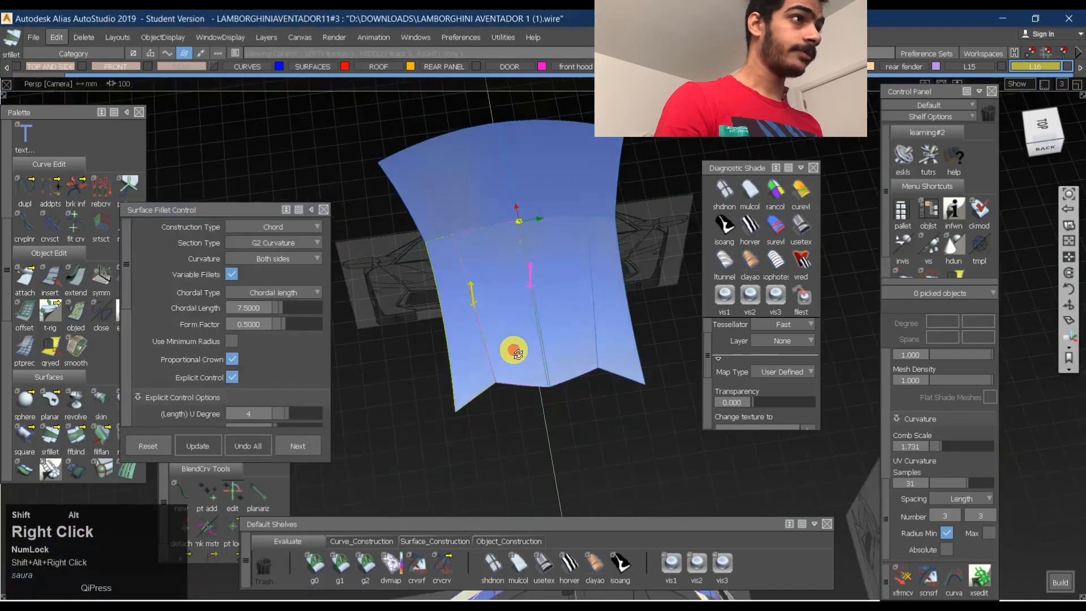
pyautogui.keyDown('alt'); pyautogui.keyDown('shift'); pyautogui.moveTo(513, 353); pyautogui.dragTo(578, 331); pyautogui.keyUp('shift'); pyautogui.keyUp('alt')
pyautogui.press('space')
pyautogui.keyDown('alt'); pyautogui.keyDown('shift'); pyautogui.click(532, 361); pyautogui.keyUp('shift'); pyautogui.keyUp('alt')
pyautogui.keyDown('alt'); pyautogui.keyDown('shift'); pyautogui.moveTo(532, 360); pyautogui.dragTo(584, 354, button='right'); pyautogui.keyUp('shift'); pyautogui.keyUp('alt')
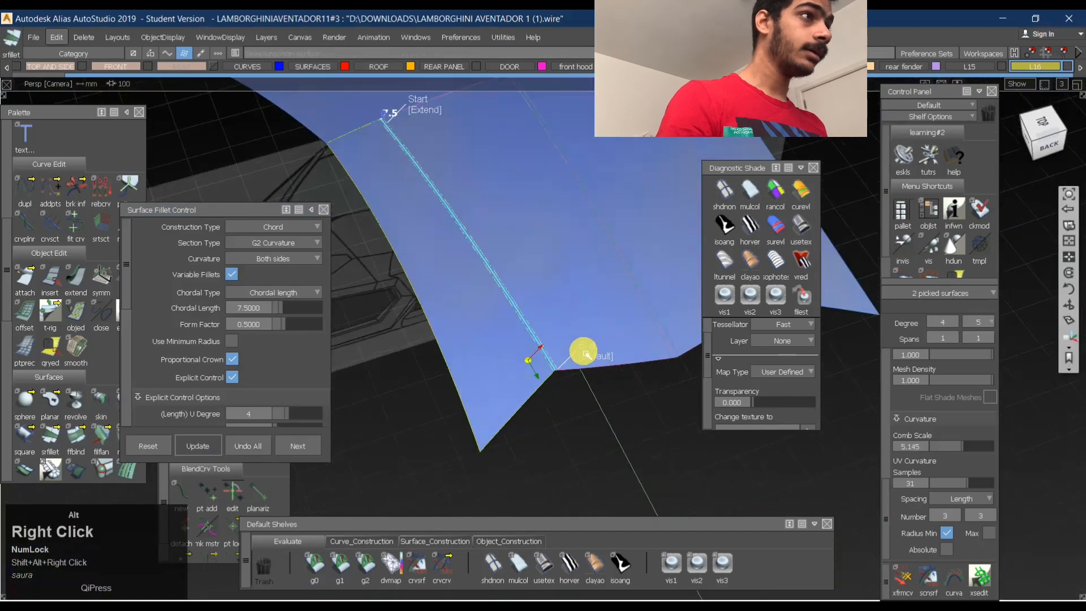
pyautogui.click(600, 357)
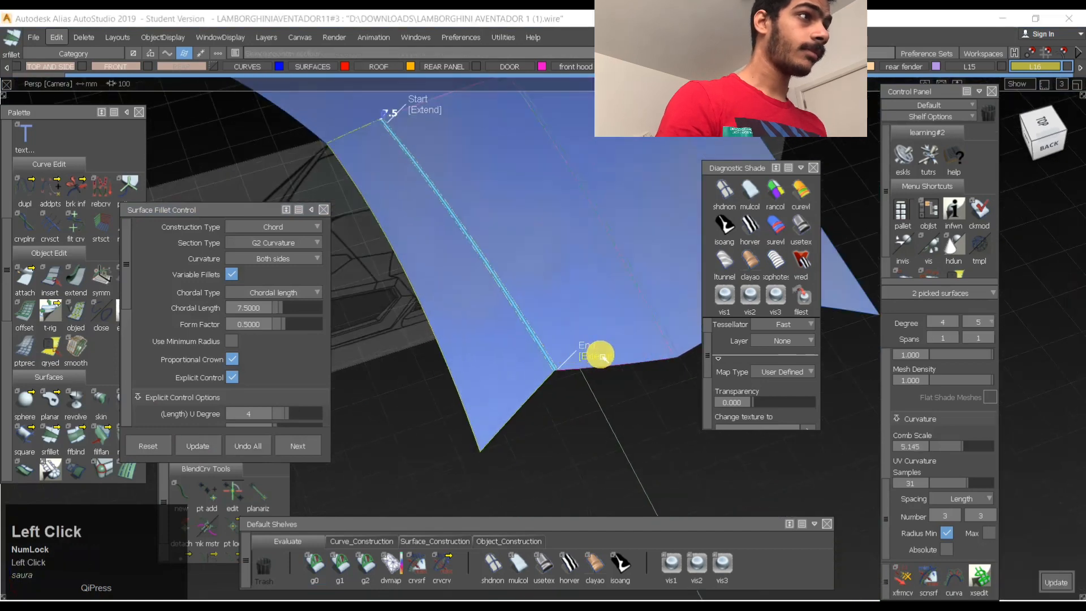
pyautogui.click(428, 114)
# - Check positional (G0) continuity along the cross seam at the front end of the side fillet
pyautogui.keyDown('alt'); pyautogui.keyDown('shift'); pyautogui.moveTo(430, 151); pyautogui.dragTo(470, 234, button='middle'); pyautogui.keyUp('shift'); pyautogui.keyUp('alt')
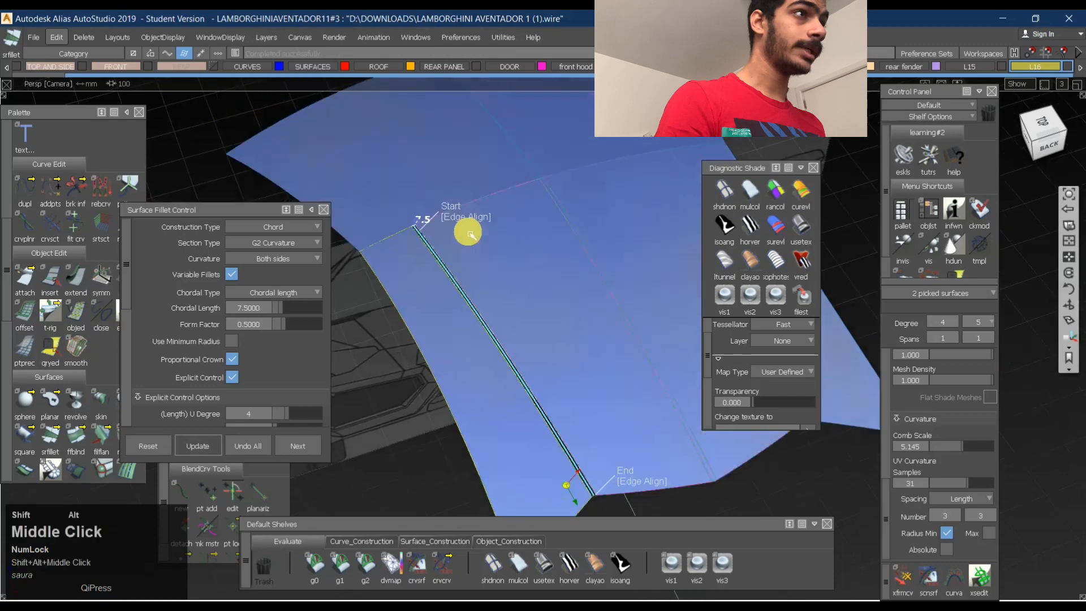
pyautogui.keyDown('alt'); pyautogui.keyDown('shift'); pyautogui.moveTo(401, 226); pyautogui.dragTo(446, 194, button='right'); pyautogui.keyUp('shift'); pyautogui.keyUp('alt')
pyautogui.click(310, 567)
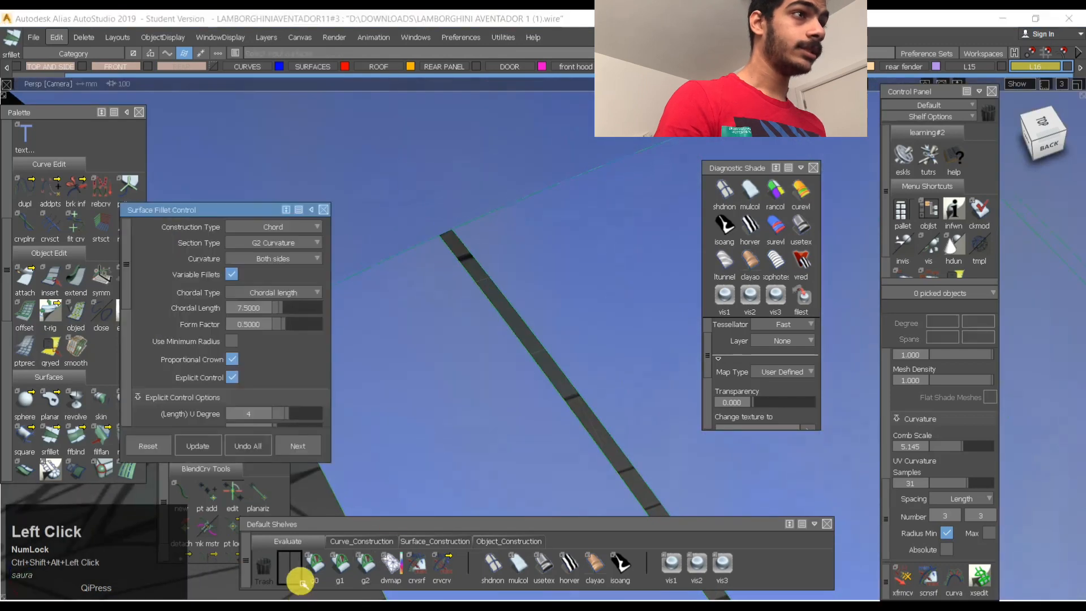
pyautogui.click(474, 229)
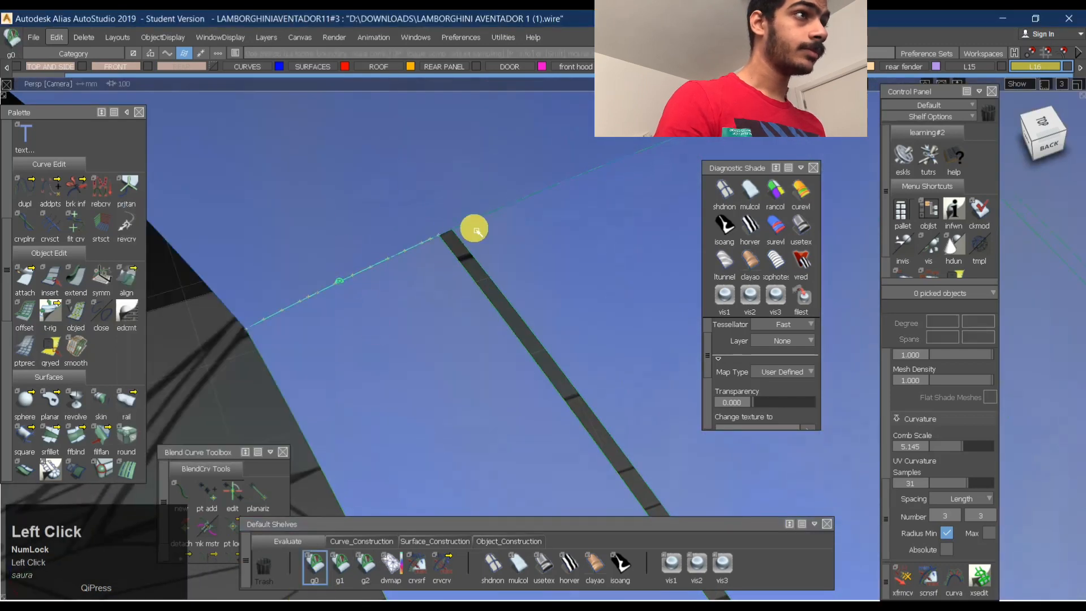
pyautogui.keyDown('alt'); pyautogui.keyDown('shift'); pyautogui.moveTo(559, 214); pyautogui.dragTo(514, 292, button='right'); pyautogui.keyUp('shift'); pyautogui.keyUp('alt')
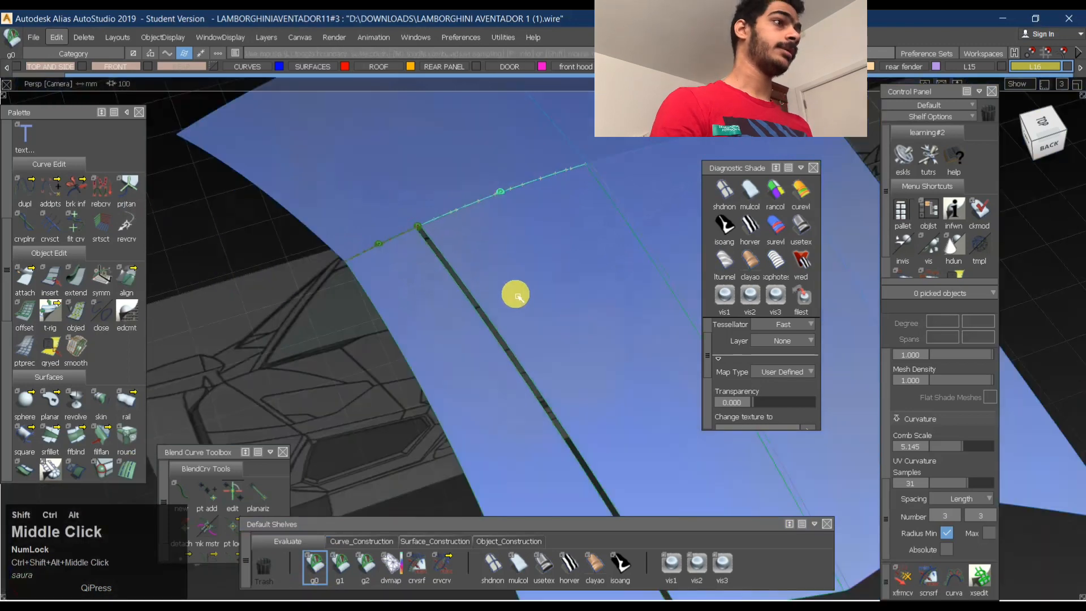
# - Apply the Use Texture diagnostic shade to the side fillet and turn off the model's curve display
pyautogui.moveTo(461, 356)
pyautogui.keyDown('ctrl'); pyautogui.keyDown('shift'); pyautogui.mouseDown()
pyautogui.moveTo(508, 269)
pyautogui.moveTo(590, 294)
pyautogui.mouseUp(); pyautogui.keyUp('shift'); pyautogui.keyUp('ctrl')
pyautogui.click(793, 231)
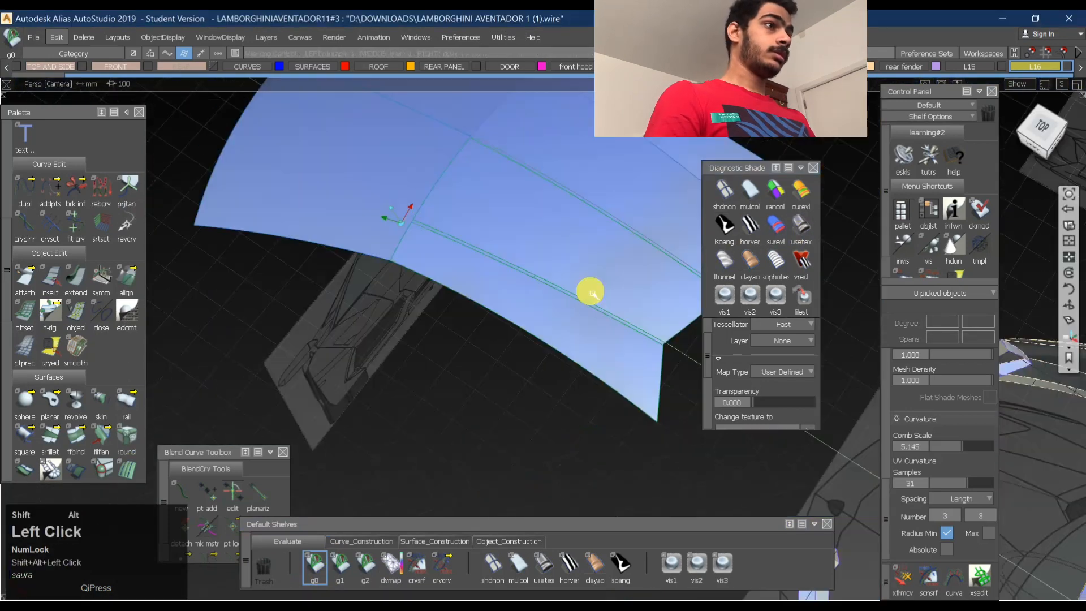
pyautogui.keyDown('ctrl'); pyautogui.keyDown('shift'); pyautogui.moveTo(577, 272); pyautogui.dragTo(575, 327, button='middle'); pyautogui.keyUp('shift'); pyautogui.keyUp('ctrl')
pyautogui.keyDown('alt'); pyautogui.keyDown('shift'); pyautogui.moveTo(575, 297); pyautogui.dragTo(520, 330); pyautogui.keyUp('shift'); pyautogui.keyUp('alt')
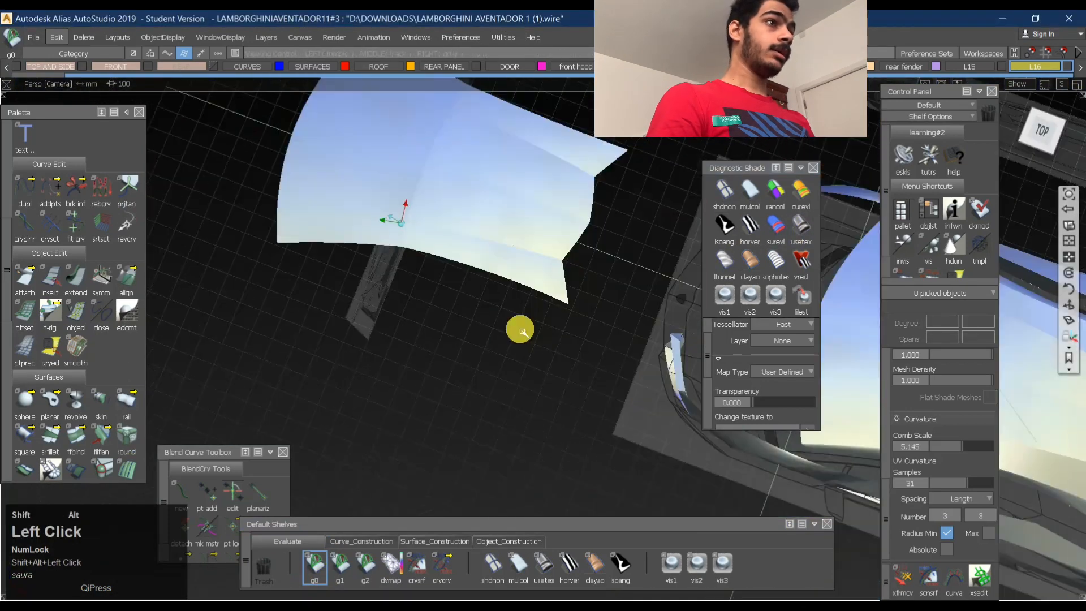
# - Examine the texture-shaded roof with its fillets from above and in the left side view
pyautogui.keyDown('alt'); pyautogui.keyDown('shift'); pyautogui.moveTo(485, 371); pyautogui.dragTo(461, 309, button='middle'); pyautogui.keyUp('shift'); pyautogui.keyUp('alt')
pyautogui.keyDown('alt'); pyautogui.keyDown('shift'); pyautogui.moveTo(462, 309); pyautogui.dragTo(502, 266, button='right'); pyautogui.keyUp('shift'); pyautogui.keyUp('alt')
pyautogui.keyDown('alt'); pyautogui.keyDown('shift'); pyautogui.moveTo(502, 266); pyautogui.dragTo(526, 322); pyautogui.keyUp('shift'); pyautogui.keyUp('alt')
pyautogui.keyDown('alt'); pyautogui.keyDown('shift'); pyautogui.moveTo(526, 323); pyautogui.dragTo(548, 390, button='middle'); pyautogui.keyUp('shift'); pyautogui.keyUp('alt')
pyautogui.keyDown('alt'); pyautogui.keyDown('shift'); pyautogui.moveTo(548, 390); pyautogui.dragTo(497, 340, button='right'); pyautogui.keyUp('shift'); pyautogui.keyUp('alt')
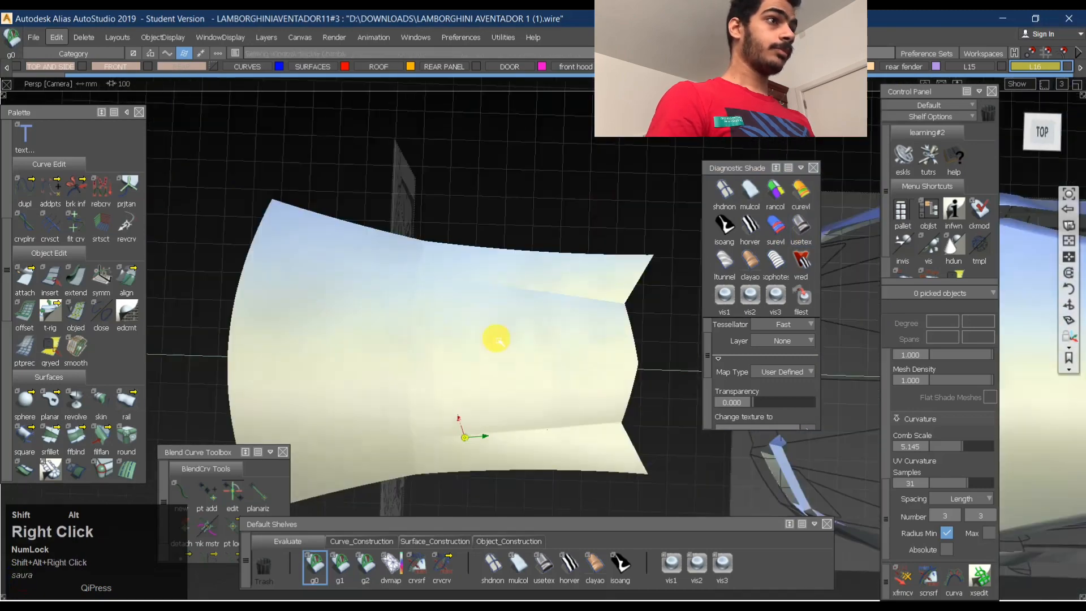
pyautogui.keyDown('alt'); pyautogui.keyDown('shift'); pyautogui.moveTo(497, 339); pyautogui.dragTo(369, 215); pyautogui.keyUp('shift'); pyautogui.keyUp('alt')
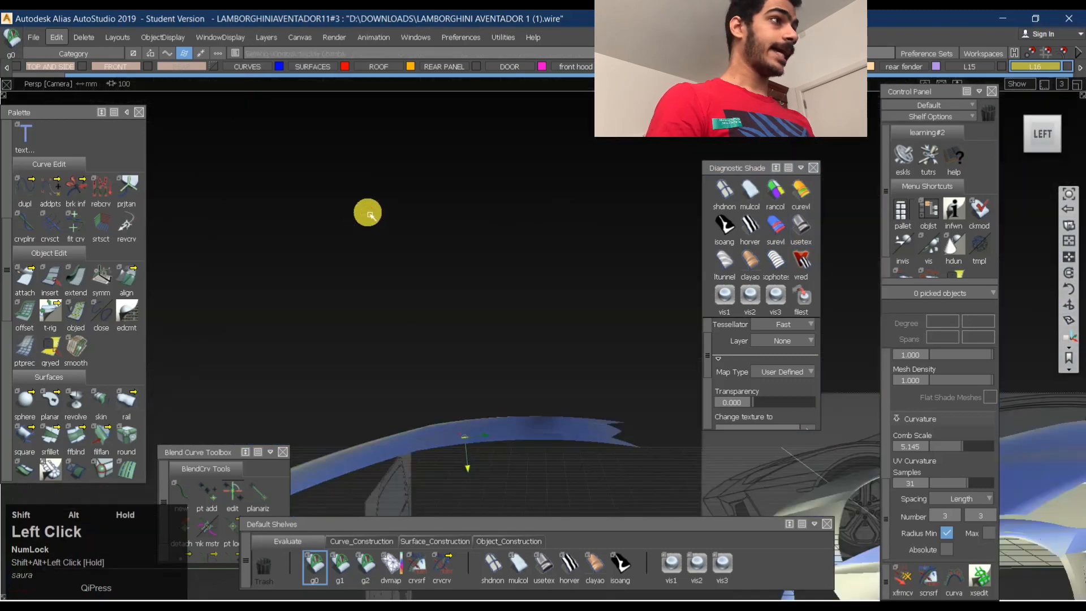
pyautogui.click(1042, 133)
pyautogui.keyDown('alt'); pyautogui.keyDown('shift'); pyautogui.moveTo(473, 458); pyautogui.dragTo(515, 340, button='middle'); pyautogui.keyUp('shift'); pyautogui.keyUp('alt')
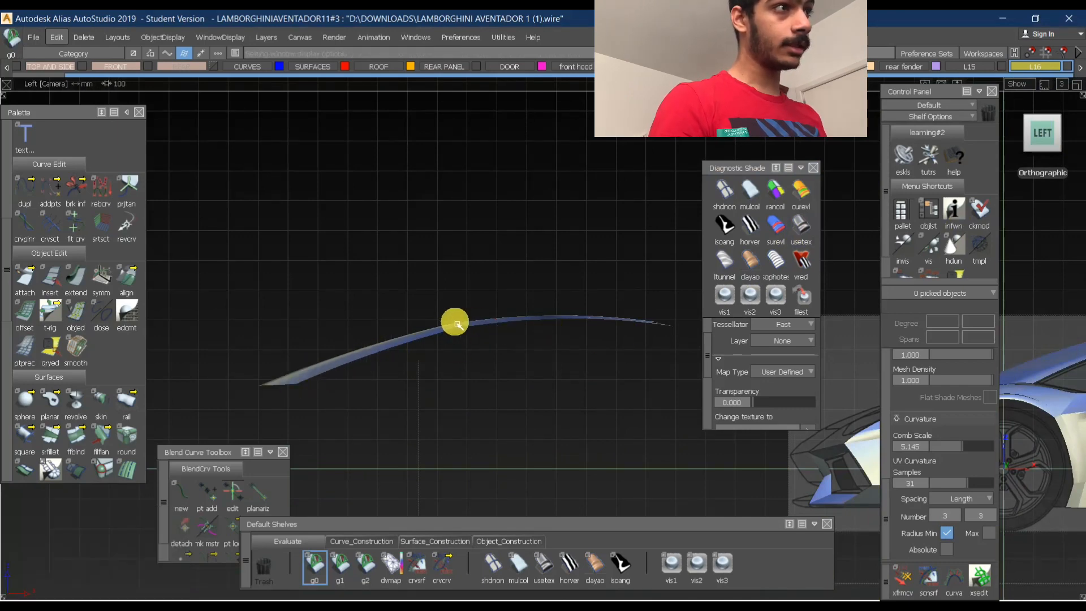
pyautogui.keyDown('alt'); pyautogui.keyDown('shift'); pyautogui.moveTo(555, 289); pyautogui.dragTo(569, 359); pyautogui.keyUp('shift'); pyautogui.keyUp('alt')
# - Compare the roof's reflections under the Horizontal/Vertical, Isoangle and Use Texture diagnostic shades
pyautogui.click(746, 224)
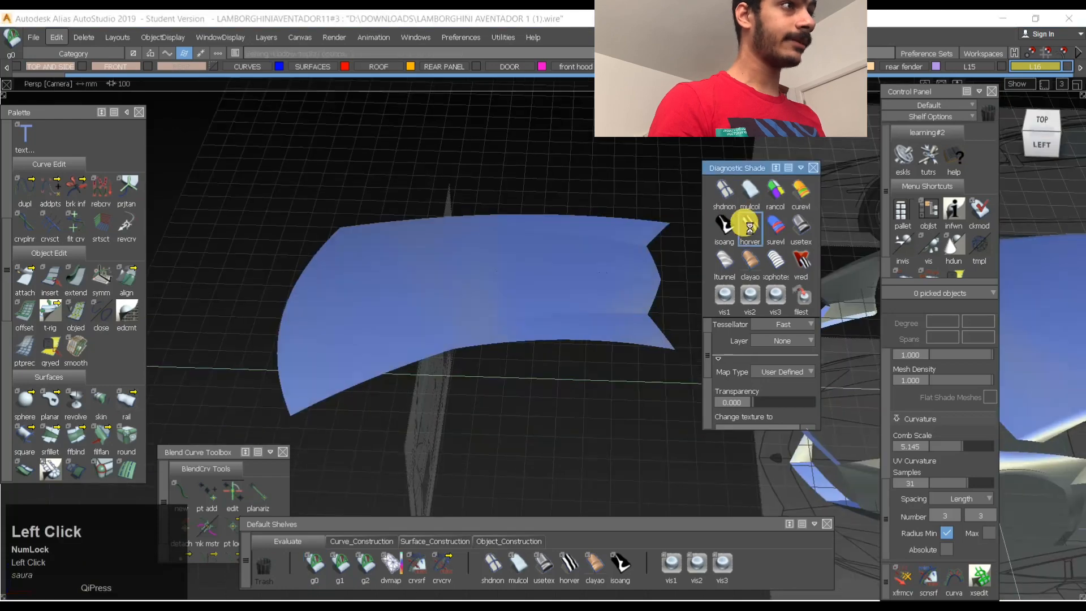
pyautogui.moveTo(500, 331)
pyautogui.keyDown('alt'); pyautogui.keyDown('shift'); pyautogui.mouseDown()
pyautogui.moveTo(492, 365)
pyautogui.moveTo(453, 417)
pyautogui.moveTo(152, 399)
pyautogui.moveTo(461, 357)
pyautogui.moveTo(652, 347)
pyautogui.moveTo(444, 358)
pyautogui.mouseUp(); pyautogui.keyUp('shift'); pyautogui.keyUp('alt')
pyautogui.click(725, 225)
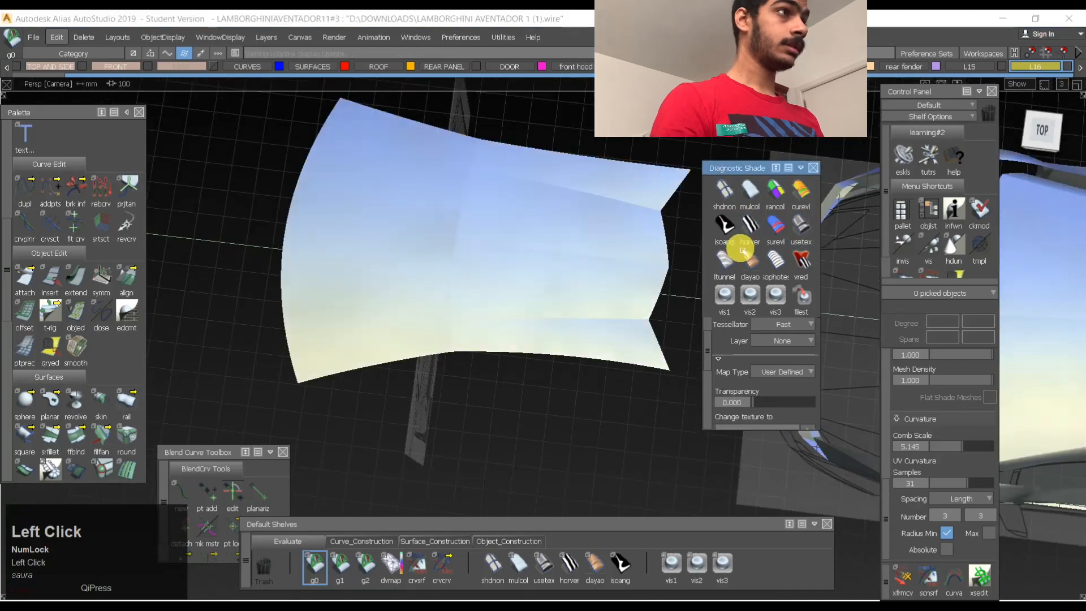
pyautogui.moveTo(643, 263)
pyautogui.keyDown('alt'); pyautogui.keyDown('shift'); pyautogui.mouseDown()
pyautogui.moveTo(579, 347)
pyautogui.moveTo(514, 318)
pyautogui.mouseUp(); pyautogui.keyUp('shift'); pyautogui.keyUp('alt')
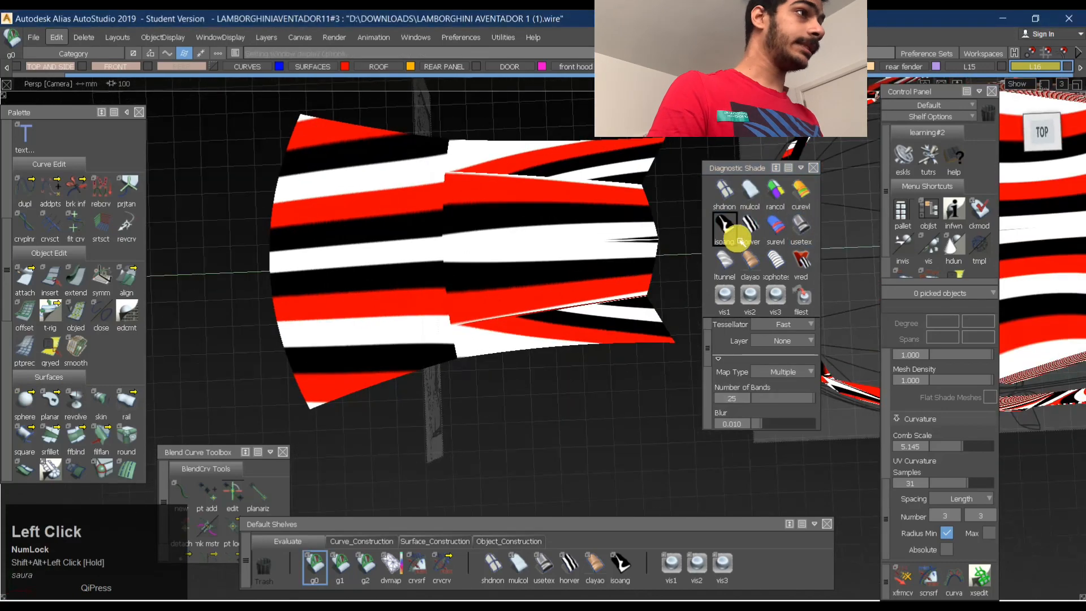
pyautogui.click(751, 229)
pyautogui.keyDown('alt'); pyautogui.keyDown('shift'); pyautogui.moveTo(553, 286); pyautogui.dragTo(509, 303, button='right'); pyautogui.keyUp('shift'); pyautogui.keyUp('alt')
pyautogui.keyDown('alt'); pyautogui.keyDown('shift'); pyautogui.moveTo(509, 304); pyautogui.dragTo(551, 274); pyautogui.keyUp('shift'); pyautogui.keyUp('alt')
pyautogui.click(803, 227)
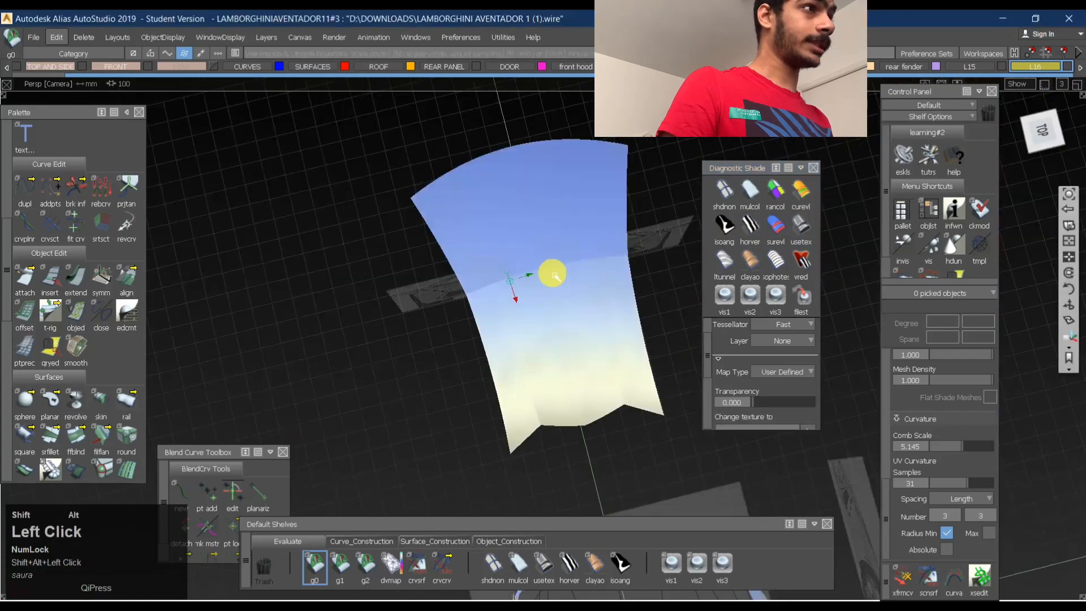
# - Turn the model's curve display back on and apply the Horizontal/Vertical zebra shade with the BW Horz map
pyautogui.keyDown('alt'); pyautogui.keyDown('shift'); pyautogui.moveTo(550, 274); pyautogui.dragTo(359, 262, button='right'); pyautogui.keyUp('shift'); pyautogui.keyUp('alt')
pyautogui.moveTo(359, 262)
pyautogui.keyDown('alt'); pyautogui.keyDown('shift'); pyautogui.mouseDown()
pyautogui.moveTo(348, 260)
pyautogui.moveTo(533, 245)
pyautogui.moveTo(520, 191)
pyautogui.mouseUp(); pyautogui.keyUp('shift'); pyautogui.keyUp('alt')
pyautogui.keyDown('ctrl'); pyautogui.keyDown('shift'); pyautogui.middleClick(521, 191); pyautogui.keyUp('shift'); pyautogui.keyUp('ctrl')
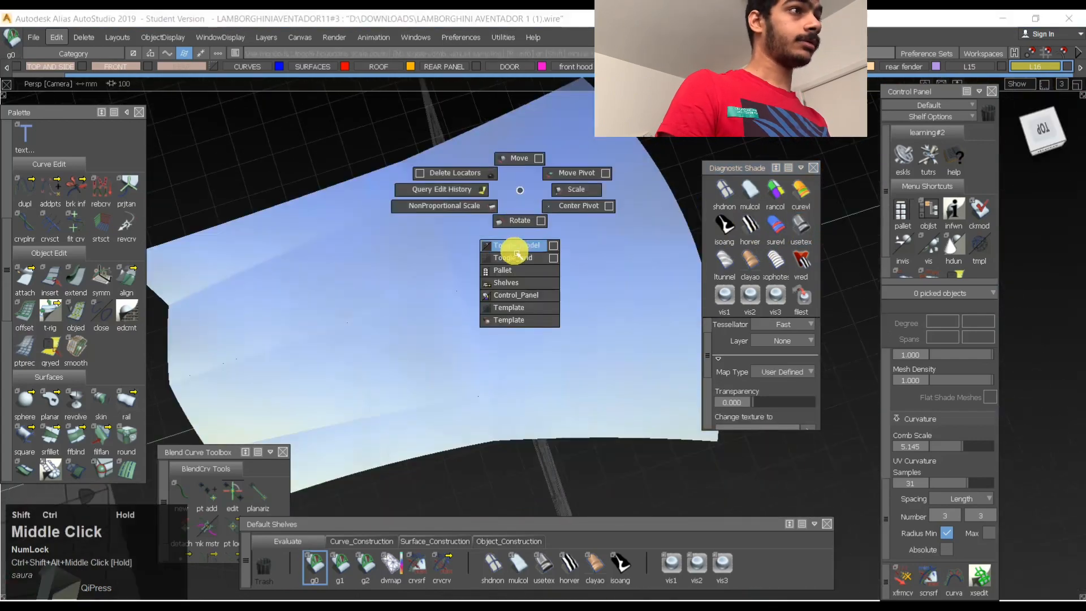
pyautogui.keyDown('ctrl'); pyautogui.keyDown('shift'); pyautogui.moveTo(517, 254); pyautogui.dragTo(516, 251, button='middle'); pyautogui.keyUp('shift'); pyautogui.keyUp('ctrl')
pyautogui.keyDown('alt'); pyautogui.keyDown('shift'); pyautogui.moveTo(515, 250); pyautogui.dragTo(238, 265); pyautogui.keyUp('shift'); pyautogui.keyUp('alt')
pyautogui.click(752, 226)
pyautogui.keyDown('alt'); pyautogui.keyDown('shift'); pyautogui.moveTo(558, 288); pyautogui.dragTo(323, 266); pyautogui.keyUp('shift'); pyautogui.keyUp('alt')
pyautogui.keyDown('alt'); pyautogui.keyDown('shift'); pyautogui.moveTo(323, 266); pyautogui.dragTo(320, 319, button='middle'); pyautogui.keyUp('shift'); pyautogui.keyUp('alt')
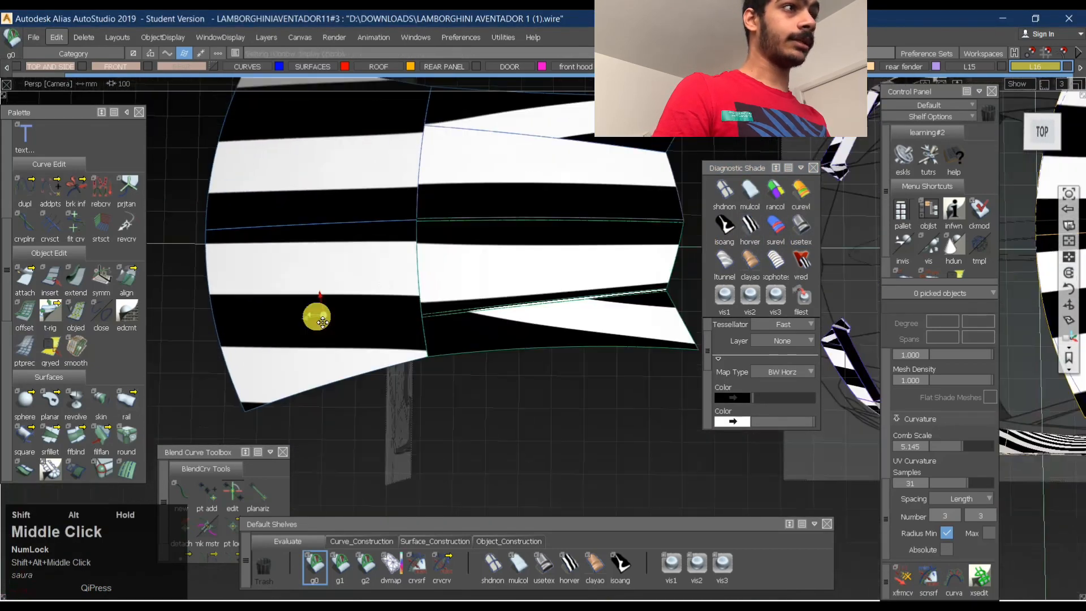
# - Examine the zebra stripes across the rebuilt roof and over the full car's hood, roof and rear surfaces
pyautogui.keyDown('alt'); pyautogui.keyDown('shift'); pyautogui.moveTo(320, 319); pyautogui.dragTo(375, 312, button='right'); pyautogui.keyUp('shift'); pyautogui.keyUp('alt')
pyautogui.keyDown('alt'); pyautogui.keyDown('shift'); pyautogui.moveTo(375, 313); pyautogui.dragTo(499, 218); pyautogui.keyUp('shift'); pyautogui.keyUp('alt')
pyautogui.keyDown('alt'); pyautogui.keyDown('shift'); pyautogui.moveTo(502, 218); pyautogui.dragTo(560, 170, button='right'); pyautogui.keyUp('shift'); pyautogui.keyUp('alt')
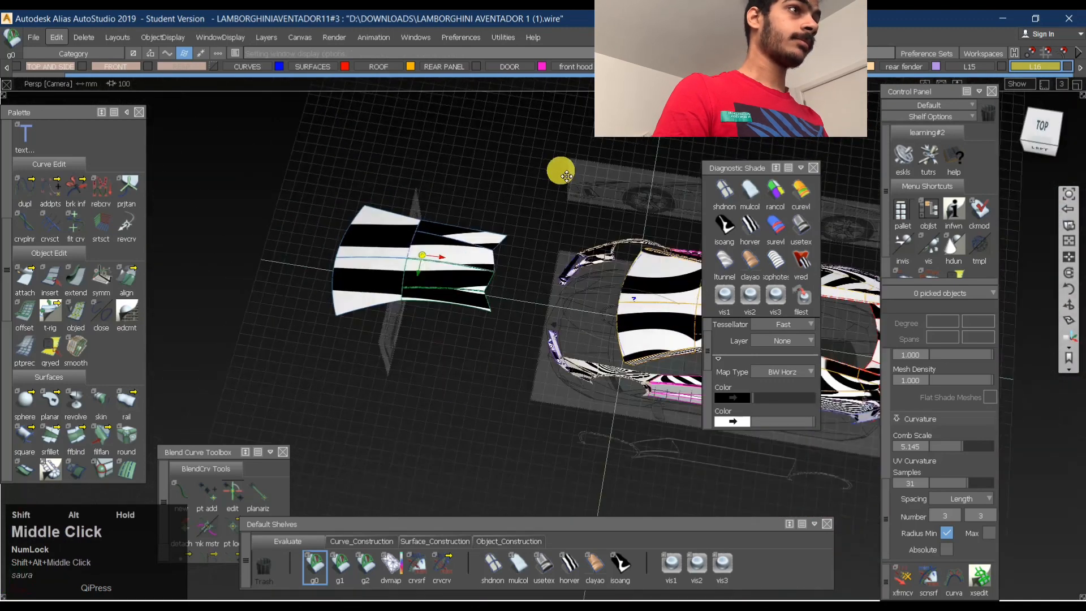
pyautogui.keyDown('alt'); pyautogui.keyDown('shift'); pyautogui.moveTo(560, 170); pyautogui.dragTo(482, 225, button='middle'); pyautogui.keyUp('shift'); pyautogui.keyUp('alt')
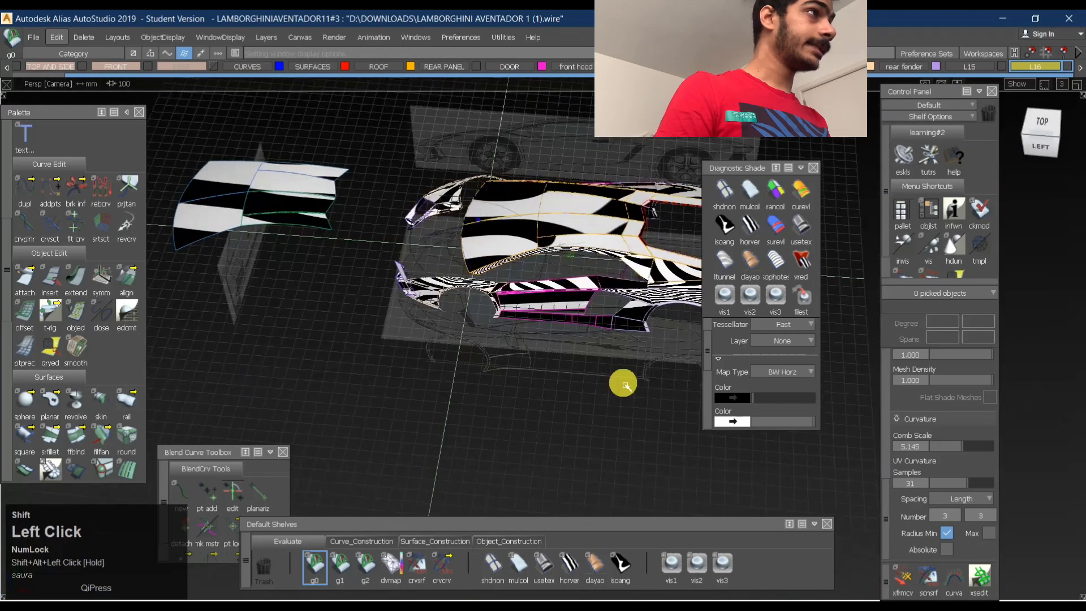
pyautogui.keyDown('alt'); pyautogui.keyDown('shift'); pyautogui.moveTo(618, 339); pyautogui.dragTo(500, 334, button='right'); pyautogui.keyUp('shift'); pyautogui.keyUp('alt')
pyautogui.keyDown('alt'); pyautogui.keyDown('shift'); pyautogui.moveTo(500, 334); pyautogui.dragTo(498, 295); pyautogui.keyUp('shift'); pyautogui.keyUp('alt')
pyautogui.keyDown('alt'); pyautogui.keyDown('shift'); pyautogui.moveTo(498, 294); pyautogui.dragTo(526, 315, button='middle'); pyautogui.keyUp('shift'); pyautogui.keyUp('alt')
pyautogui.keyDown('alt'); pyautogui.keyDown('shift'); pyautogui.moveTo(526, 315); pyautogui.dragTo(557, 362, button='right'); pyautogui.keyUp('shift'); pyautogui.keyUp('alt')
pyautogui.keyDown('alt'); pyautogui.keyDown('shift'); pyautogui.moveTo(557, 362); pyautogui.dragTo(539, 391); pyautogui.keyUp('shift'); pyautogui.keyUp('alt')
pyautogui.keyDown('alt'); pyautogui.keyDown('shift'); pyautogui.moveTo(435, 298); pyautogui.dragTo(541, 267); pyautogui.keyUp('shift'); pyautogui.keyUp('alt')
pyautogui.keyDown('alt'); pyautogui.keyDown('shift'); pyautogui.moveTo(595, 291); pyautogui.dragTo(317, 264); pyautogui.keyUp('shift'); pyautogui.keyUp('alt')
pyautogui.keyDown('alt'); pyautogui.keyDown('shift'); pyautogui.moveTo(317, 264); pyautogui.dragTo(485, 263, button='middle'); pyautogui.keyUp('shift'); pyautogui.keyUp('alt')
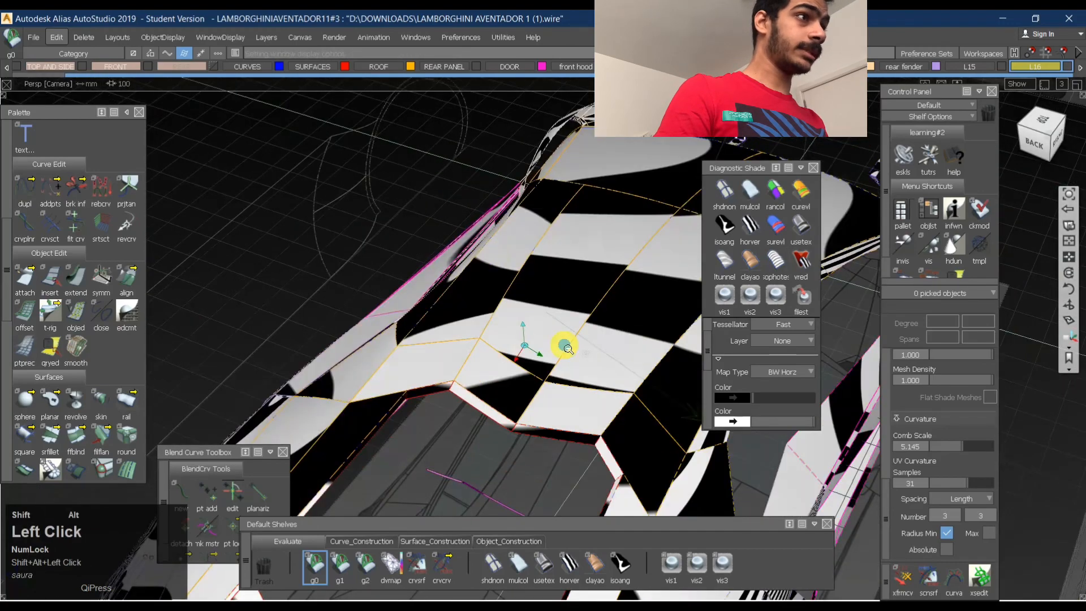
pyautogui.keyDown('alt'); pyautogui.keyDown('shift'); pyautogui.moveTo(566, 346); pyautogui.dragTo(524, 368); pyautogui.keyUp('shift'); pyautogui.keyUp('alt')
pyautogui.keyDown('alt'); pyautogui.keyDown('shift'); pyautogui.moveTo(524, 368); pyautogui.dragTo(575, 347, button='right'); pyautogui.keyUp('shift'); pyautogui.keyUp('alt')
pyautogui.keyDown('alt'); pyautogui.keyDown('shift'); pyautogui.moveTo(575, 347); pyautogui.dragTo(551, 358); pyautogui.keyUp('shift'); pyautogui.keyUp('alt')
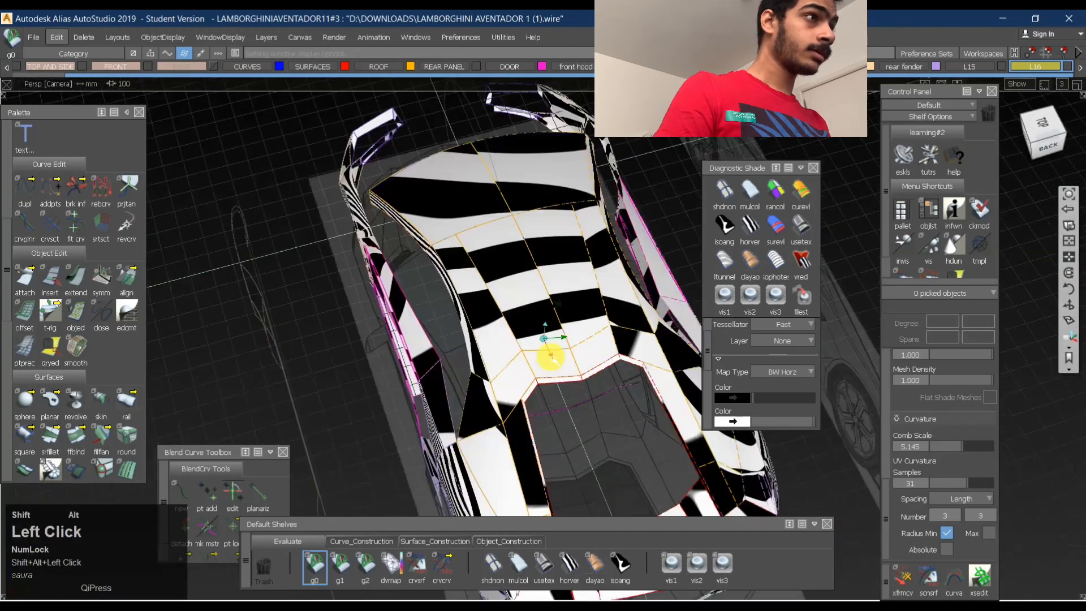
# - Select only the centre surface between the full car's roof and the rear opening, leaving its neighbour unselected
pyautogui.keyDown('alt'); pyautogui.keyDown('shift'); pyautogui.moveTo(550, 358); pyautogui.dragTo(613, 336, button='right'); pyautogui.keyUp('shift'); pyautogui.keyUp('alt')
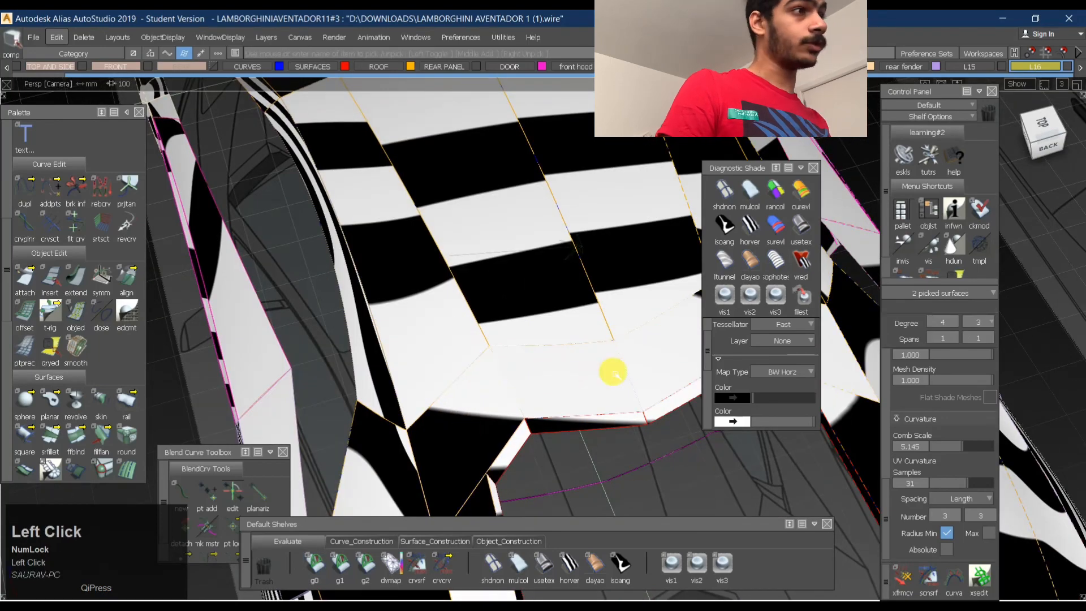
pyautogui.click(483, 381)
pyautogui.keyDown('alt'); pyautogui.keyDown('shift'); pyautogui.moveTo(567, 371); pyautogui.dragTo(381, 269, button='right'); pyautogui.keyUp('shift'); pyautogui.keyUp('alt')
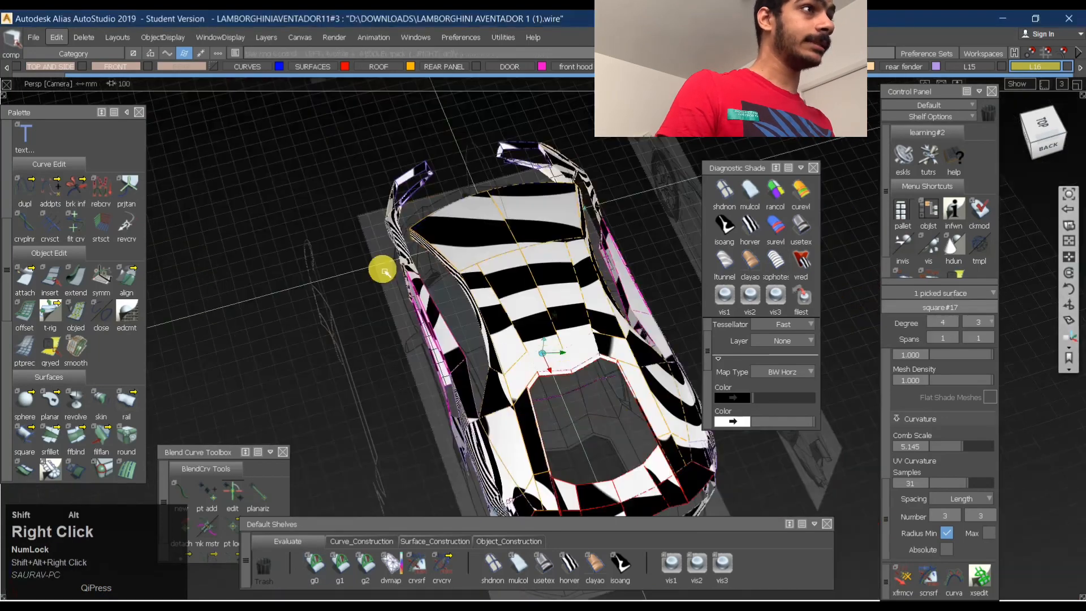
# - Select the adjoining surfaces on one half of the rebuilt roof and examine the zebra stripes across their seams
pyautogui.keyDown('alt'); pyautogui.keyDown('shift'); pyautogui.moveTo(381, 269); pyautogui.dragTo(498, 288, button='middle'); pyautogui.keyUp('shift'); pyautogui.keyUp('alt')
pyautogui.keyDown('alt'); pyautogui.keyDown('shift'); pyautogui.moveTo(557, 212); pyautogui.dragTo(577, 187, button='right'); pyautogui.keyUp('shift'); pyautogui.keyUp('alt')
pyautogui.keyDown('alt'); pyautogui.keyDown('shift'); pyautogui.moveTo(577, 187); pyautogui.dragTo(605, 323); pyautogui.keyUp('shift'); pyautogui.keyUp('alt')
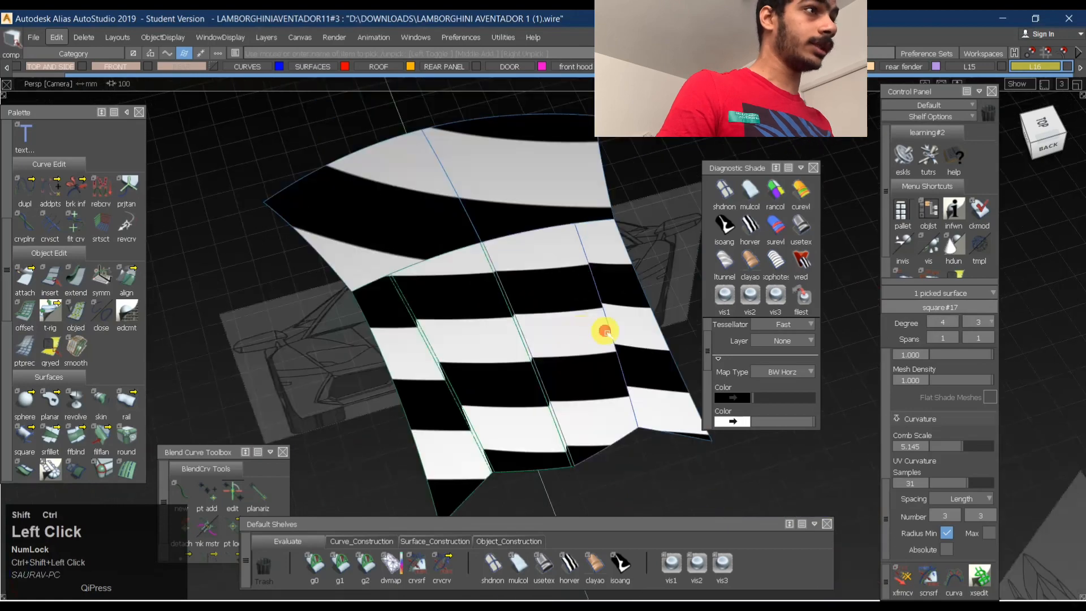
pyautogui.keyDown('ctrl'); pyautogui.keyDown('shift'); pyautogui.rightClick(461, 337); pyautogui.keyUp('shift'); pyautogui.keyUp('ctrl')
pyautogui.keyDown('alt'); pyautogui.keyDown('shift'); pyautogui.moveTo(461, 337); pyautogui.dragTo(444, 368); pyautogui.keyUp('shift'); pyautogui.keyUp('alt')
pyautogui.keyDown('alt'); pyautogui.keyDown('shift'); pyautogui.moveTo(444, 368); pyautogui.dragTo(460, 354, button='right'); pyautogui.keyUp('shift'); pyautogui.keyUp('alt')
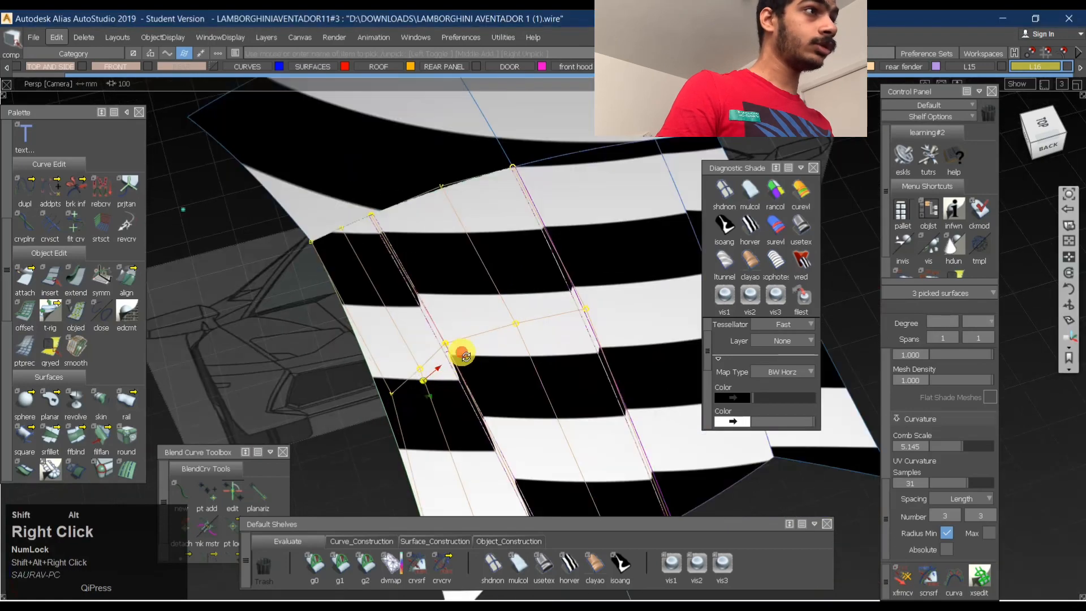
pyautogui.keyDown('alt'); pyautogui.keyDown('shift'); pyautogui.moveTo(460, 355); pyautogui.dragTo(419, 306); pyautogui.keyUp('shift'); pyautogui.keyUp('alt')
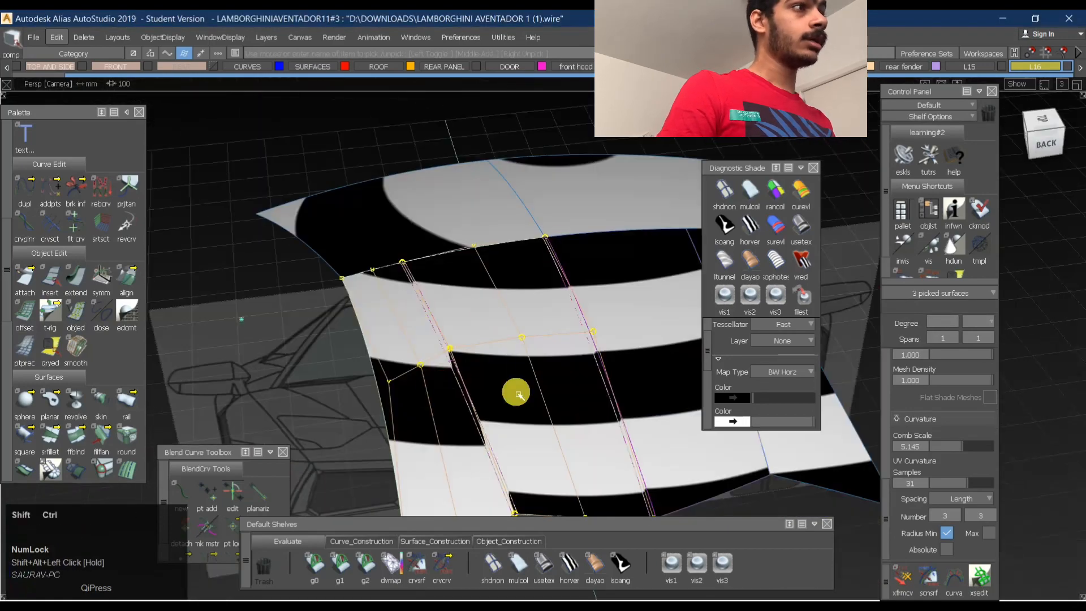
pyautogui.keyDown('ctrl'); pyautogui.keyDown('shift'); pyautogui.click(494, 334); pyautogui.keyUp('shift'); pyautogui.keyUp('ctrl')
pyautogui.keyDown('ctrl'); pyautogui.keyDown('shift'); pyautogui.moveTo(478, 316); pyautogui.dragTo(546, 249, button='right'); pyautogui.keyUp('shift'); pyautogui.keyUp('ctrl')
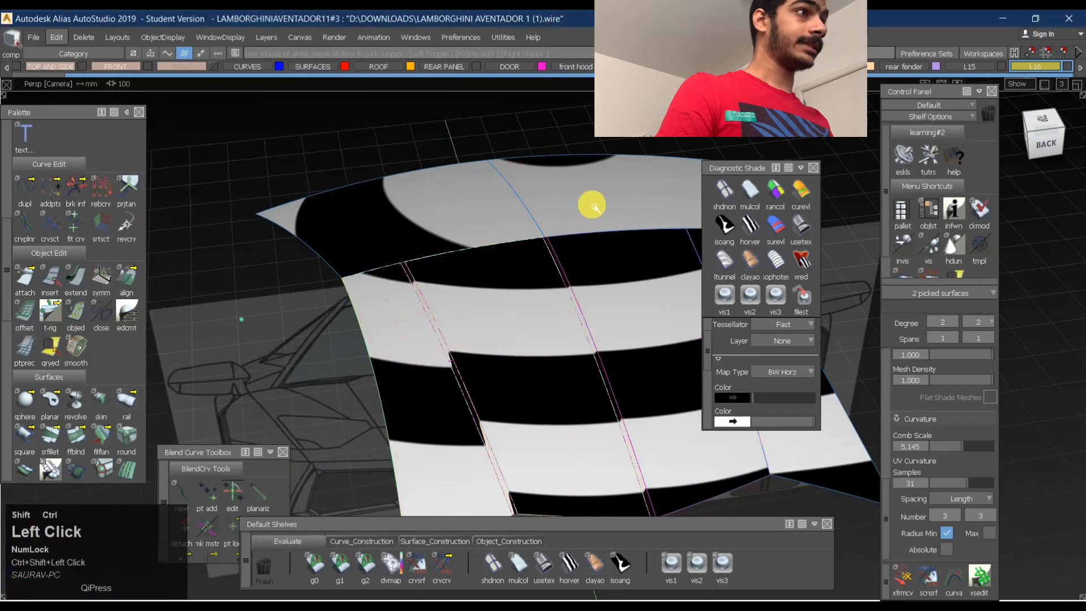
# - Clear the selection, apply the Use Texture shade and inspect the rebuilt roof's surface and its profile in the left view
pyautogui.keyDown('alt'); pyautogui.keyDown('shift'); pyautogui.moveTo(594, 206); pyautogui.dragTo(603, 269, button='right'); pyautogui.keyUp('shift'); pyautogui.keyUp('alt')
pyautogui.keyDown('alt'); pyautogui.keyDown('shift'); pyautogui.moveTo(604, 269); pyautogui.dragTo(558, 392); pyautogui.keyUp('shift'); pyautogui.keyUp('alt')
pyautogui.keyDown('ctrl'); pyautogui.keyDown('shift'); pyautogui.moveTo(557, 393); pyautogui.dragTo(582, 267); pyautogui.keyUp('shift'); pyautogui.keyUp('ctrl')
pyautogui.click(803, 243)
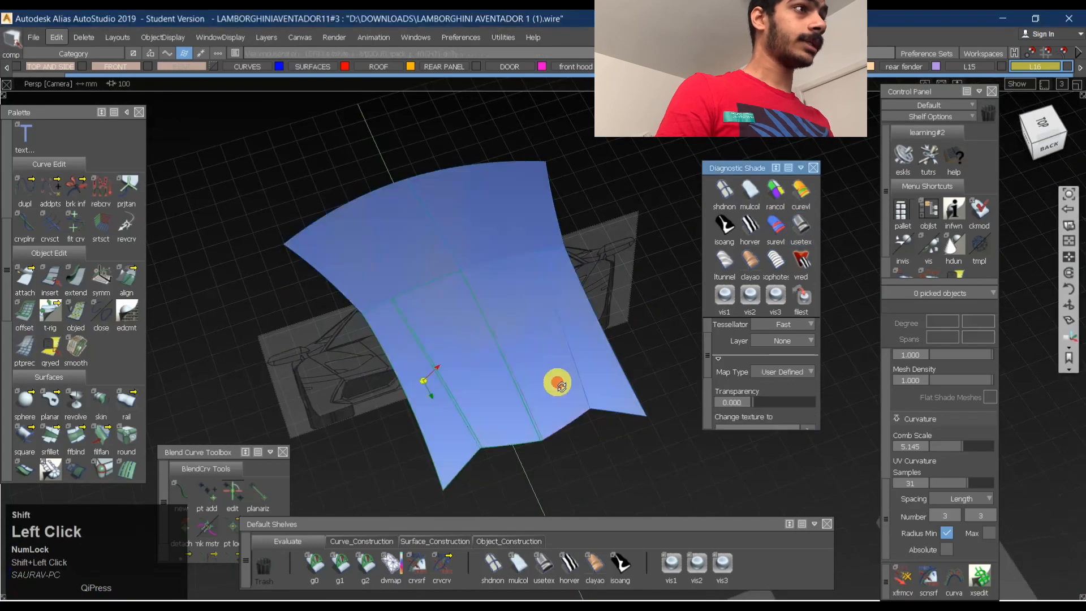
pyautogui.keyDown('alt'); pyautogui.keyDown('shift'); pyautogui.moveTo(558, 383); pyautogui.dragTo(649, 382); pyautogui.keyUp('shift'); pyautogui.keyUp('alt')
pyautogui.keyDown('ctrl'); pyautogui.keyDown('shift'); pyautogui.moveTo(519, 255); pyautogui.dragTo(517, 326, button='middle'); pyautogui.keyUp('shift'); pyautogui.keyUp('ctrl')
pyautogui.keyDown('alt'); pyautogui.keyDown('shift'); pyautogui.moveTo(459, 321); pyautogui.dragTo(492, 368); pyautogui.keyUp('shift'); pyautogui.keyUp('alt')
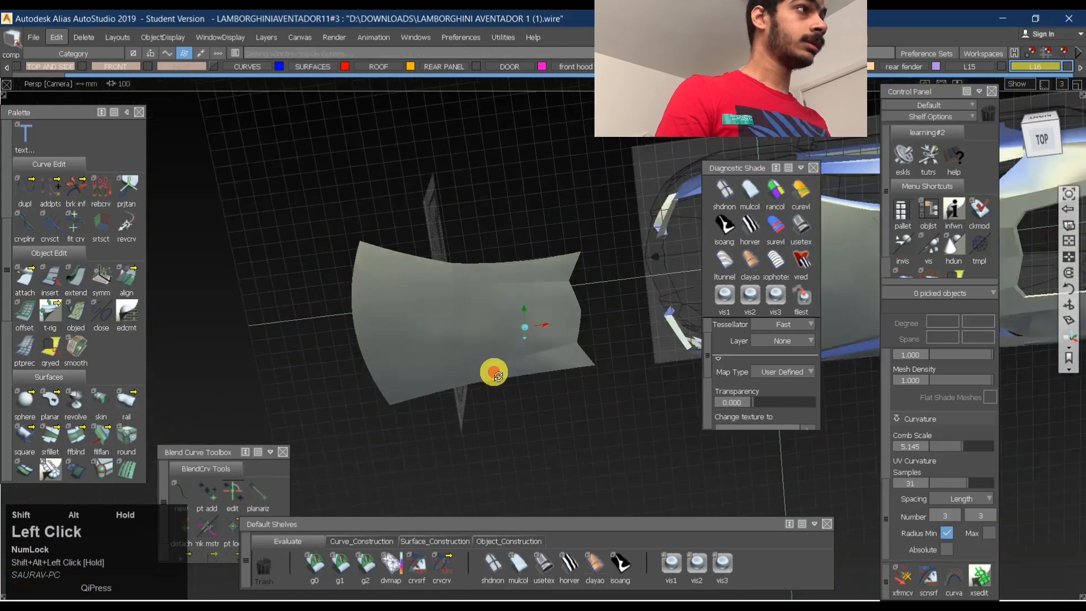
pyautogui.click(1044, 150)
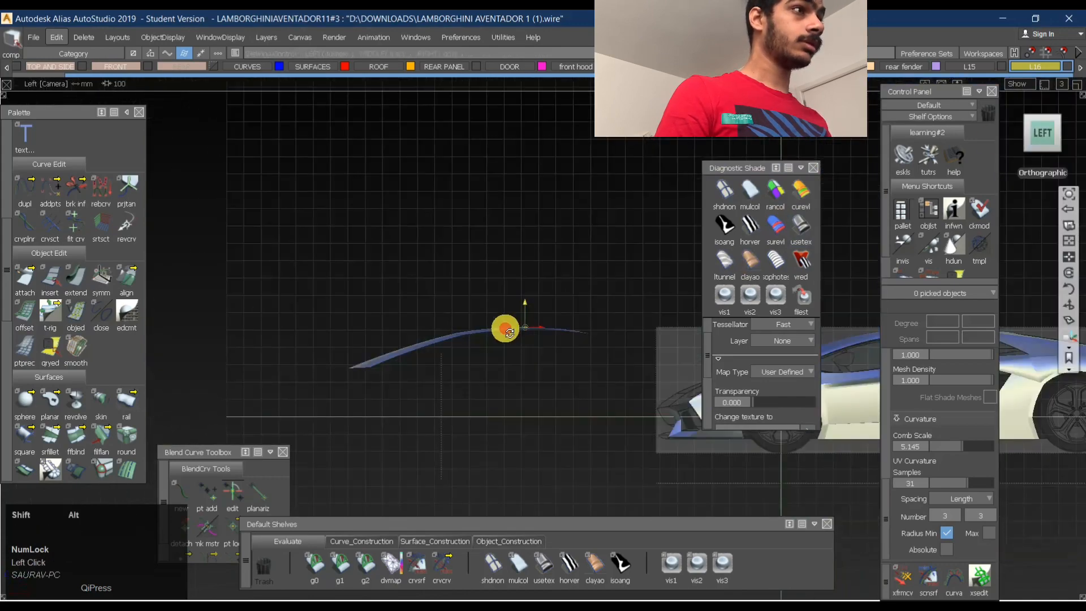
pyautogui.keyDown('alt'); pyautogui.keyDown('shift'); pyautogui.moveTo(504, 325); pyautogui.dragTo(637, 307, button='right'); pyautogui.keyUp('shift'); pyautogui.keyUp('alt')
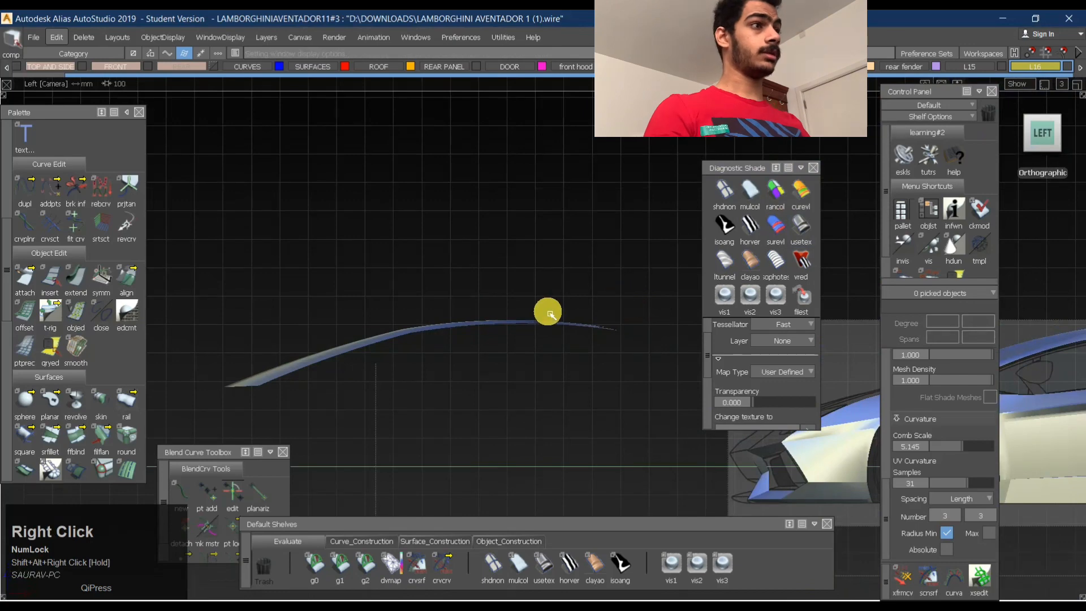
pyautogui.moveTo(468, 308)
pyautogui.keyDown('alt'); pyautogui.keyDown('shift'); pyautogui.mouseDown()
pyautogui.moveTo(466, 359)
pyautogui.moveTo(475, 340)
pyautogui.mouseUp(); pyautogui.keyUp('shift'); pyautogui.keyUp('alt')
# - Apply the Horizontal/Vertical zebra shade to the whole model and compare the rebuilt roof with the full car in the top view
pyautogui.click(741, 224)
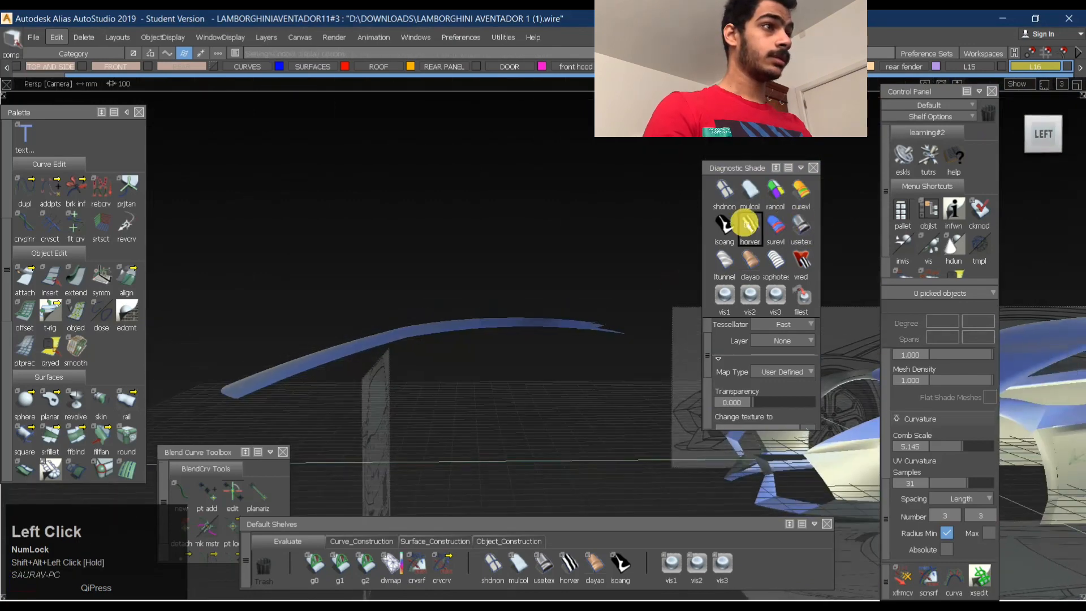
pyautogui.keyDown('alt'); pyautogui.keyDown('shift'); pyautogui.moveTo(485, 250); pyautogui.dragTo(502, 417); pyautogui.keyUp('shift'); pyautogui.keyUp('alt')
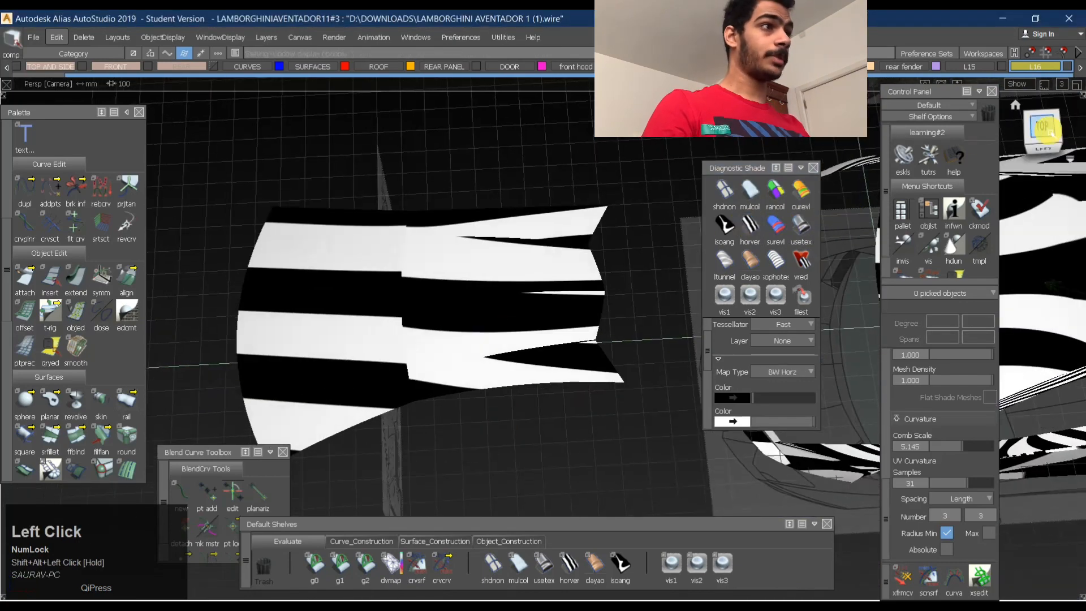
pyautogui.click(1045, 130)
pyautogui.keyDown('alt'); pyautogui.keyDown('shift'); pyautogui.moveTo(527, 292); pyautogui.dragTo(503, 281, button='right'); pyautogui.keyUp('shift'); pyautogui.keyUp('alt')
pyautogui.keyDown('alt'); pyautogui.keyDown('shift'); pyautogui.moveTo(503, 282); pyautogui.dragTo(502, 237, button='middle'); pyautogui.keyUp('shift'); pyautogui.keyUp('alt')
pyautogui.keyDown('alt'); pyautogui.keyDown('shift'); pyautogui.moveTo(502, 237); pyautogui.dragTo(545, 230, button='right'); pyautogui.keyUp('shift'); pyautogui.keyUp('alt')
pyautogui.keyDown('alt'); pyautogui.keyDown('shift'); pyautogui.moveTo(391, 200); pyautogui.dragTo(340, 189, button='middle'); pyautogui.keyUp('shift'); pyautogui.keyUp('alt')
pyautogui.keyDown('alt'); pyautogui.keyDown('shift'); pyautogui.click(650, 218); pyautogui.keyUp('shift'); pyautogui.keyUp('alt')
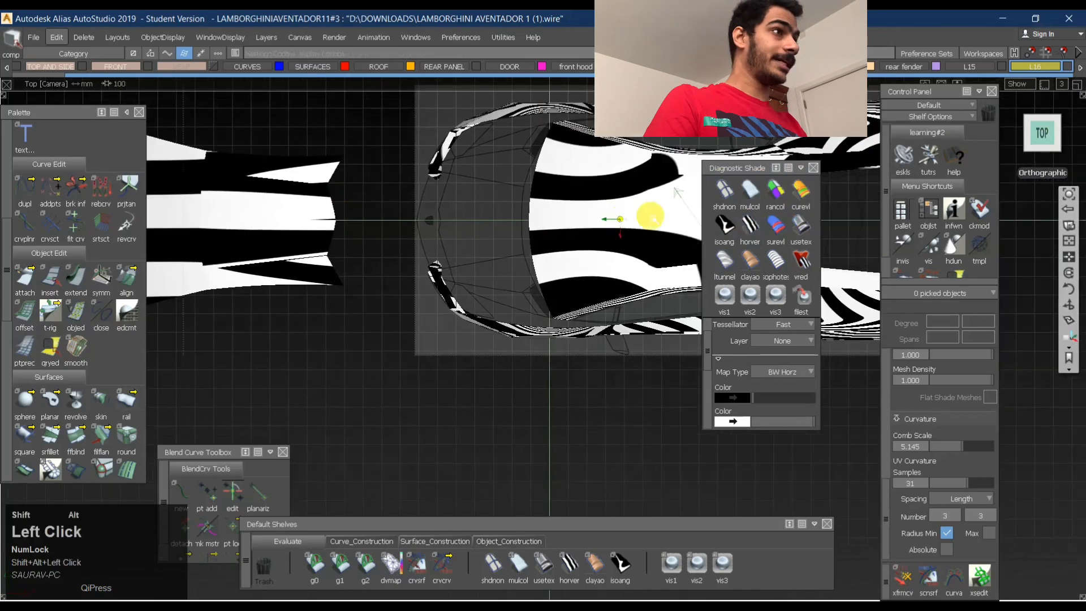
pyautogui.keyDown('alt'); pyautogui.keyDown('shift'); pyautogui.moveTo(485, 206); pyautogui.dragTo(316, 225, button='middle'); pyautogui.keyUp('shift'); pyautogui.keyUp('alt')
pyautogui.keyDown('alt'); pyautogui.keyDown('shift'); pyautogui.moveTo(630, 274); pyautogui.dragTo(362, 263); pyautogui.keyUp('shift'); pyautogui.keyUp('alt')
pyautogui.keyDown('alt'); pyautogui.keyDown('shift'); pyautogui.moveTo(532, 308); pyautogui.dragTo(611, 334, button='right'); pyautogui.keyUp('shift'); pyautogui.keyUp('alt')
pyautogui.keyDown('alt'); pyautogui.keyDown('shift'); pyautogui.moveTo(481, 283); pyautogui.dragTo(456, 257); pyautogui.keyUp('shift'); pyautogui.keyUp('alt')
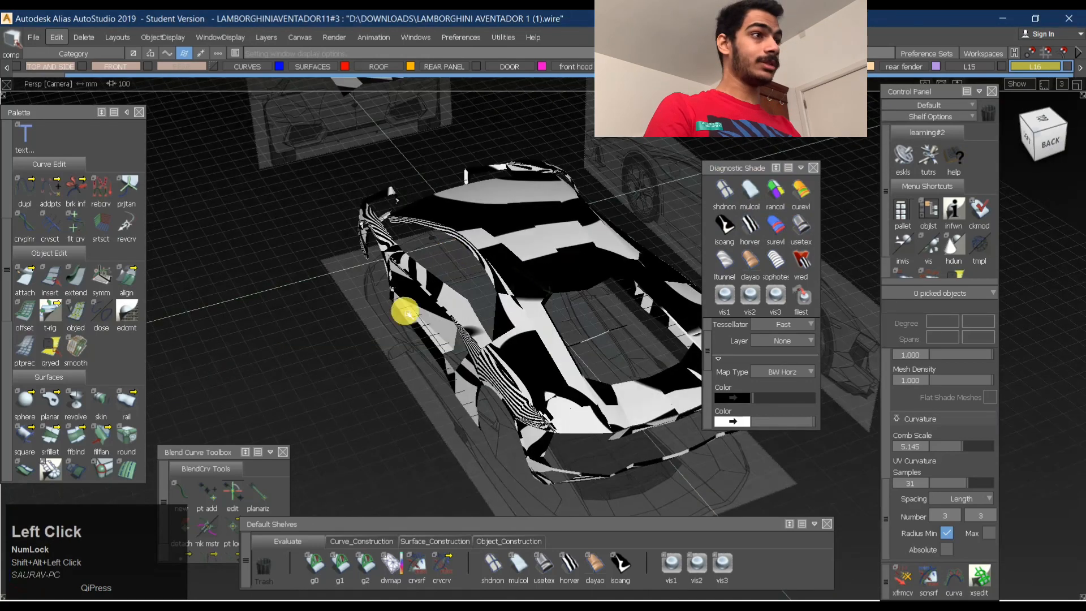
# - Examine the zebra stripes along the full car's side, rear fender and rear quarter
pyautogui.keyDown('alt'); pyautogui.keyDown('shift'); pyautogui.moveTo(500, 360); pyautogui.dragTo(527, 327, button='right'); pyautogui.keyUp('shift'); pyautogui.keyUp('alt')
pyautogui.keyDown('alt'); pyautogui.keyDown('shift'); pyautogui.moveTo(558, 354); pyautogui.dragTo(721, 253); pyautogui.keyUp('shift'); pyautogui.keyUp('alt')
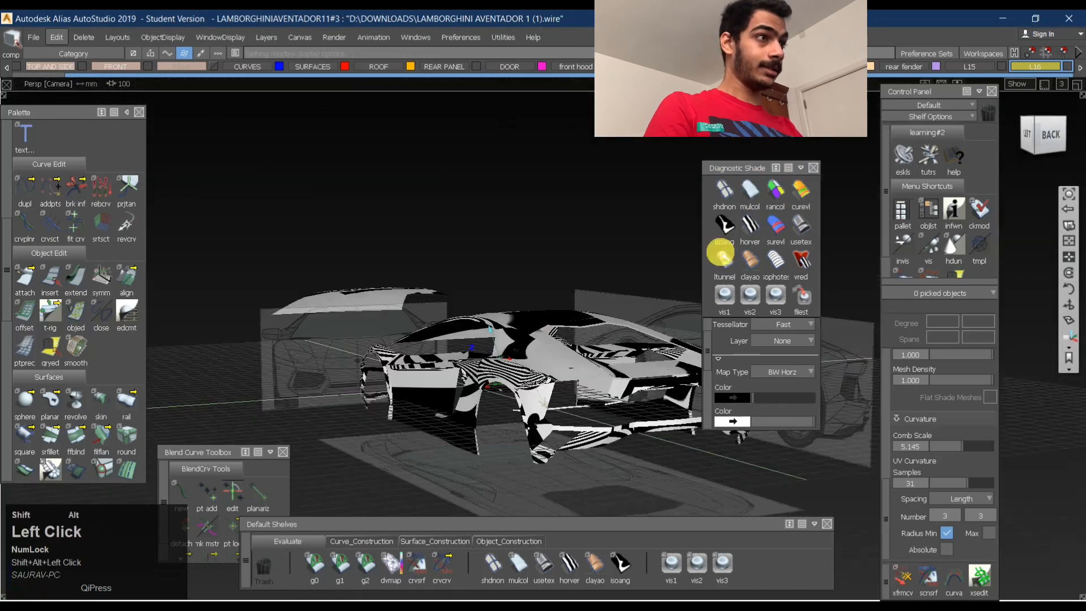
pyautogui.keyDown('alt'); pyautogui.keyDown('shift'); pyautogui.moveTo(413, 365); pyautogui.dragTo(501, 370); pyautogui.keyUp('shift'); pyautogui.keyUp('alt')
pyautogui.keyDown('alt'); pyautogui.keyDown('shift'); pyautogui.moveTo(505, 372); pyautogui.dragTo(553, 323, button='right'); pyautogui.keyUp('shift'); pyautogui.keyUp('alt')
pyautogui.keyDown('alt'); pyautogui.keyDown('shift'); pyautogui.moveTo(553, 322); pyautogui.dragTo(521, 327); pyautogui.keyUp('shift'); pyautogui.keyUp('alt')
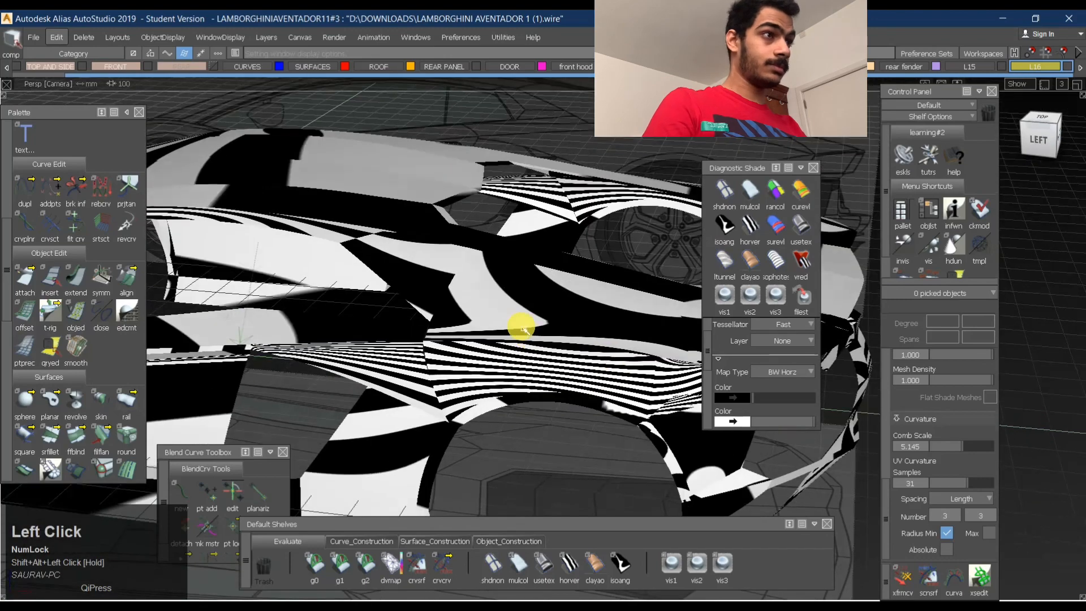
pyautogui.keyDown('alt'); pyautogui.keyDown('shift'); pyautogui.moveTo(468, 298); pyautogui.dragTo(616, 281, button='right'); pyautogui.keyUp('shift'); pyautogui.keyUp('alt')
pyautogui.keyDown('alt'); pyautogui.keyDown('shift'); pyautogui.moveTo(616, 281); pyautogui.dragTo(594, 365); pyautogui.keyUp('shift'); pyautogui.keyUp('alt')
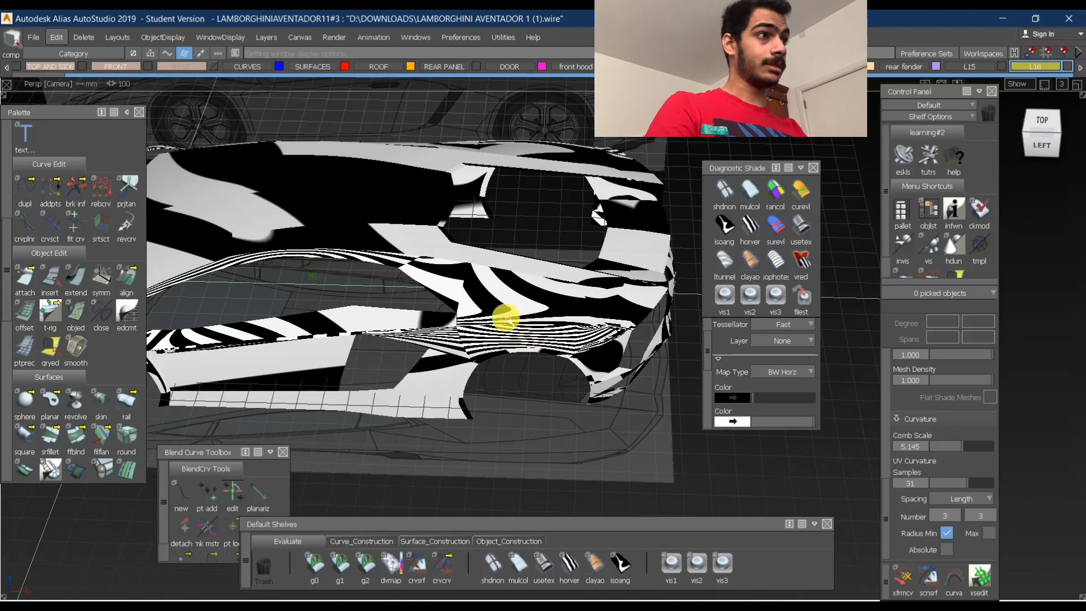
pyautogui.keyDown('alt'); pyautogui.keyDown('shift'); pyautogui.moveTo(505, 319); pyautogui.dragTo(485, 296, button='right'); pyautogui.keyUp('shift'); pyautogui.keyUp('alt')
pyautogui.keyDown('alt'); pyautogui.keyDown('shift'); pyautogui.moveTo(485, 296); pyautogui.dragTo(463, 306, button='middle'); pyautogui.keyUp('shift'); pyautogui.keyUp('alt')
pyautogui.keyDown('alt'); pyautogui.keyDown('shift'); pyautogui.moveTo(464, 305); pyautogui.dragTo(368, 300, button='right'); pyautogui.keyUp('shift'); pyautogui.keyUp('alt')
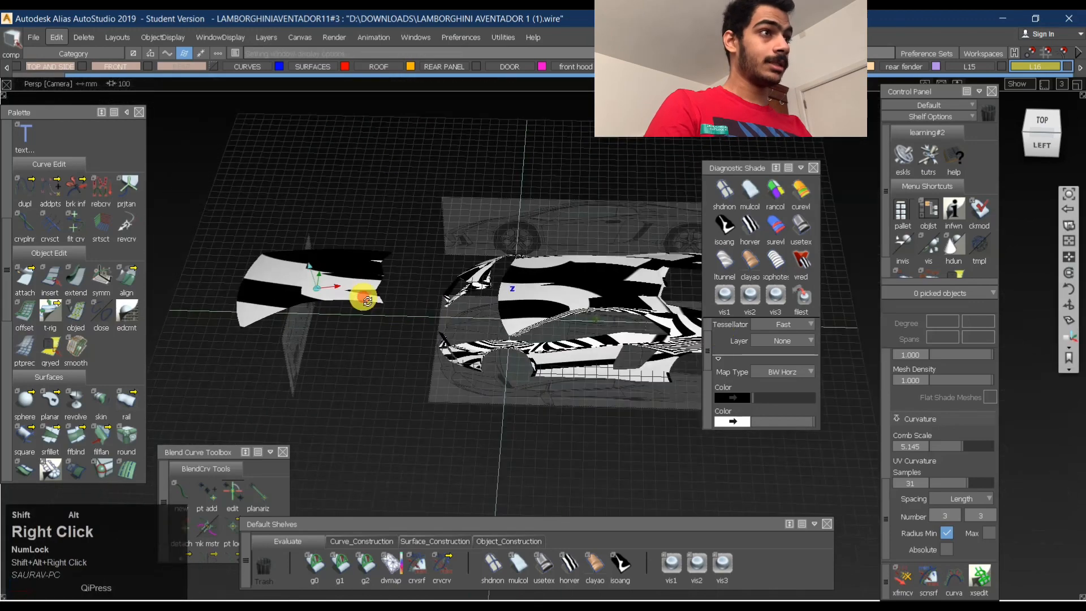
# - Compare the zebra stripes on the rebuilt roof with those on the full car's roof from above
pyautogui.keyDown('alt'); pyautogui.keyDown('shift'); pyautogui.moveTo(367, 300); pyautogui.dragTo(445, 378); pyautogui.keyUp('shift'); pyautogui.keyUp('alt')
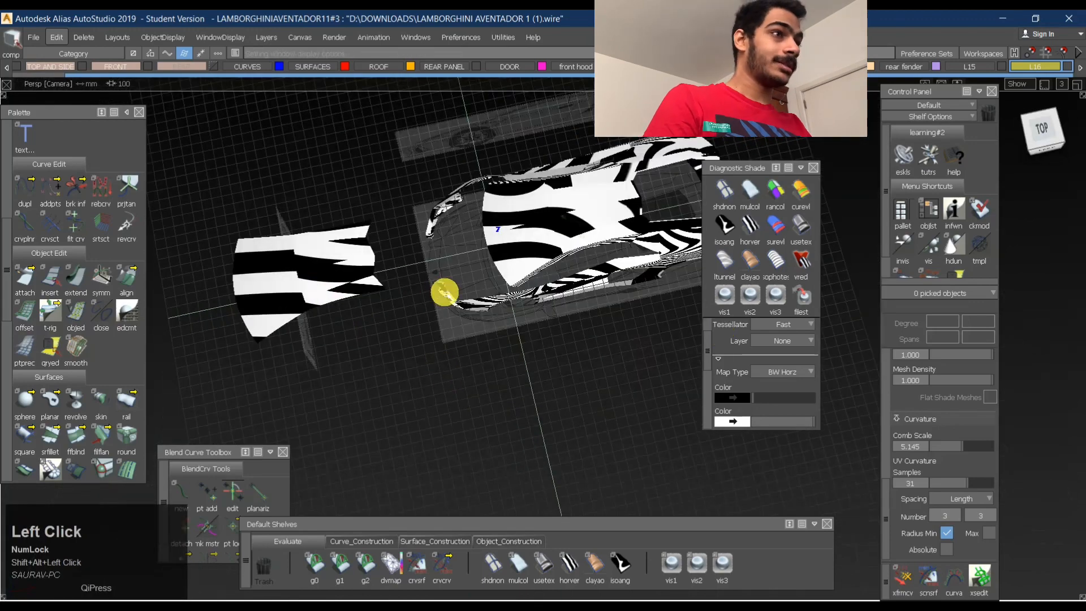
pyautogui.keyDown('alt'); pyautogui.keyDown('shift'); pyautogui.moveTo(368, 285); pyautogui.dragTo(362, 310, button='right'); pyautogui.keyUp('shift'); pyautogui.keyUp('alt')
pyautogui.keyDown('alt'); pyautogui.keyDown('shift'); pyautogui.moveTo(361, 310); pyautogui.dragTo(309, 282); pyautogui.keyUp('shift'); pyautogui.keyUp('alt')
pyautogui.keyDown('alt'); pyautogui.keyDown('shift'); pyautogui.moveTo(309, 281); pyautogui.dragTo(354, 279, button='middle'); pyautogui.keyUp('shift'); pyautogui.keyUp('alt')
pyautogui.keyDown('alt'); pyautogui.keyDown('shift'); pyautogui.moveTo(354, 279); pyautogui.dragTo(395, 177, button='right'); pyautogui.keyUp('shift'); pyautogui.keyUp('alt')
pyautogui.keyDown('alt'); pyautogui.keyDown('shift'); pyautogui.moveTo(395, 178); pyautogui.dragTo(528, 247); pyautogui.keyUp('shift'); pyautogui.keyUp('alt')
pyautogui.keyDown('alt'); pyautogui.keyDown('shift'); pyautogui.moveTo(528, 247); pyautogui.dragTo(516, 315, button='middle'); pyautogui.keyUp('shift'); pyautogui.keyUp('alt')
pyautogui.keyDown('alt'); pyautogui.keyDown('shift'); pyautogui.moveTo(517, 315); pyautogui.dragTo(446, 281); pyautogui.keyUp('shift'); pyautogui.keyUp('alt')
pyautogui.keyDown('alt'); pyautogui.keyDown('shift'); pyautogui.moveTo(446, 281); pyautogui.dragTo(628, 198, button='middle'); pyautogui.keyUp('shift'); pyautogui.keyUp('alt')
pyautogui.keyDown('alt'); pyautogui.keyDown('shift'); pyautogui.moveTo(628, 199); pyautogui.dragTo(696, 160, button='right'); pyautogui.keyUp('shift'); pyautogui.keyUp('alt')
pyautogui.keyDown('alt'); pyautogui.keyDown('shift'); pyautogui.moveTo(696, 160); pyautogui.dragTo(363, 259); pyautogui.keyUp('shift'); pyautogui.keyUp('alt')
pyautogui.keyDown('alt'); pyautogui.keyDown('shift'); pyautogui.moveTo(362, 259); pyautogui.dragTo(497, 223, button='middle'); pyautogui.keyUp('shift'); pyautogui.keyUp('alt')
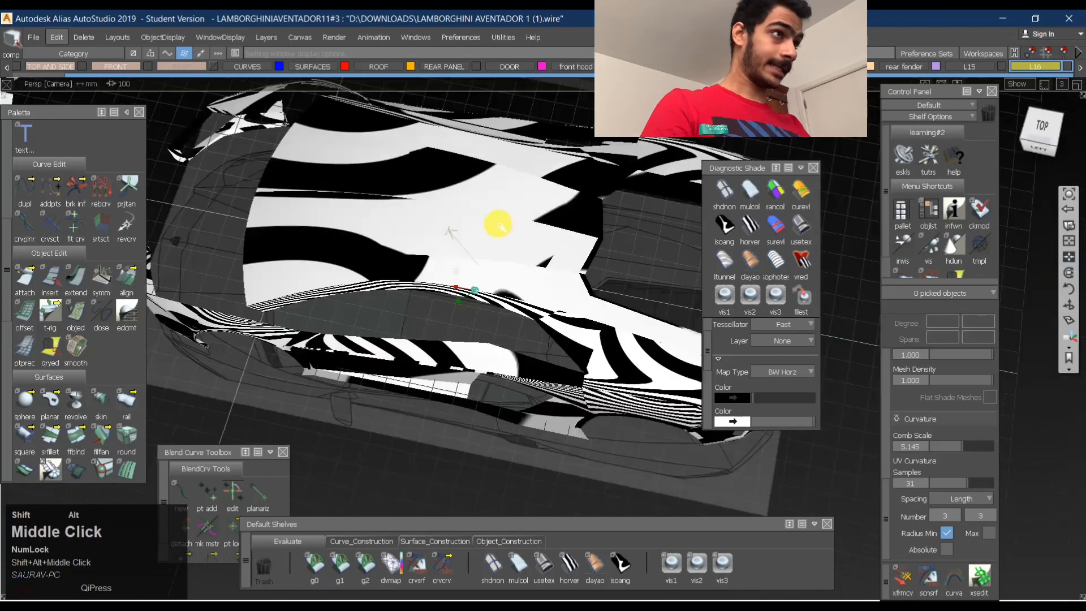
# - Examine the zebra stripes where the full car's roof flows into the rear fender and wheel arch
pyautogui.keyDown('alt'); pyautogui.keyDown('shift'); pyautogui.moveTo(497, 222); pyautogui.dragTo(461, 189, button='right'); pyautogui.keyUp('shift'); pyautogui.keyUp('alt')
pyautogui.keyDown('alt'); pyautogui.keyDown('shift'); pyautogui.moveTo(461, 189); pyautogui.dragTo(359, 311, button='middle'); pyautogui.keyUp('shift'); pyautogui.keyUp('alt')
pyautogui.keyDown('alt'); pyautogui.keyDown('shift'); pyautogui.moveTo(359, 311); pyautogui.dragTo(424, 203); pyautogui.keyUp('shift'); pyautogui.keyUp('alt')
pyautogui.keyDown('alt'); pyautogui.keyDown('shift'); pyautogui.moveTo(425, 204); pyautogui.dragTo(502, 252, button='right'); pyautogui.keyUp('shift'); pyautogui.keyUp('alt')
pyautogui.keyDown('alt'); pyautogui.keyDown('shift'); pyautogui.moveTo(502, 252); pyautogui.dragTo(538, 368); pyautogui.keyUp('shift'); pyautogui.keyUp('alt')
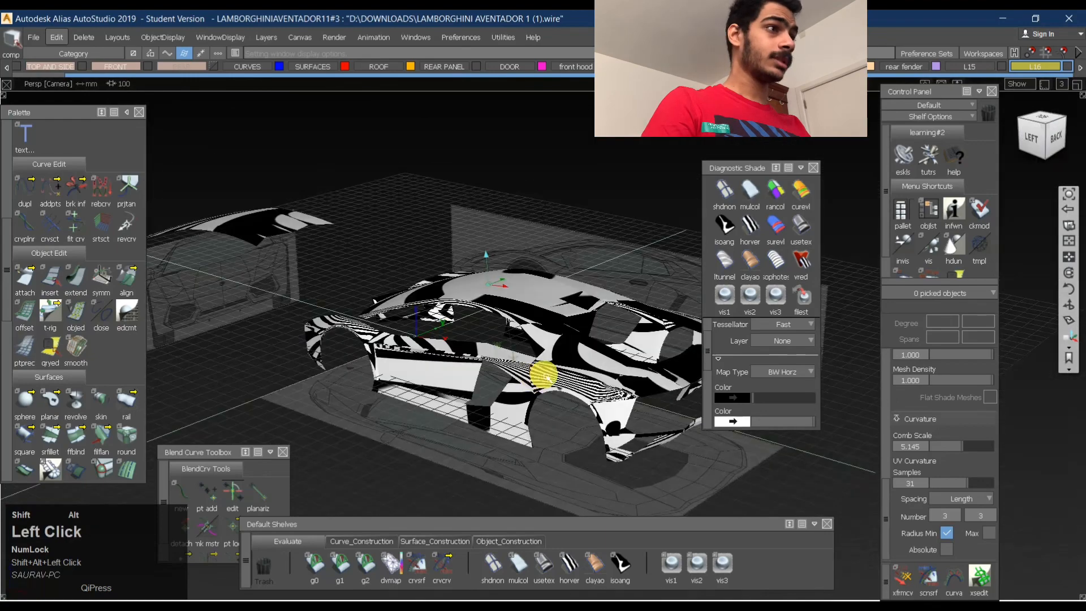
pyautogui.keyDown('alt'); pyautogui.keyDown('shift'); pyautogui.moveTo(538, 368); pyautogui.dragTo(592, 349, button='right'); pyautogui.keyUp('shift'); pyautogui.keyUp('alt')
pyautogui.keyDown('alt'); pyautogui.keyDown('shift'); pyautogui.moveTo(591, 349); pyautogui.dragTo(442, 310, button='middle'); pyautogui.keyUp('shift'); pyautogui.keyUp('alt')
pyautogui.keyDown('alt'); pyautogui.keyDown('shift'); pyautogui.moveTo(521, 281); pyautogui.dragTo(375, 279); pyautogui.keyUp('shift'); pyautogui.keyUp('alt')
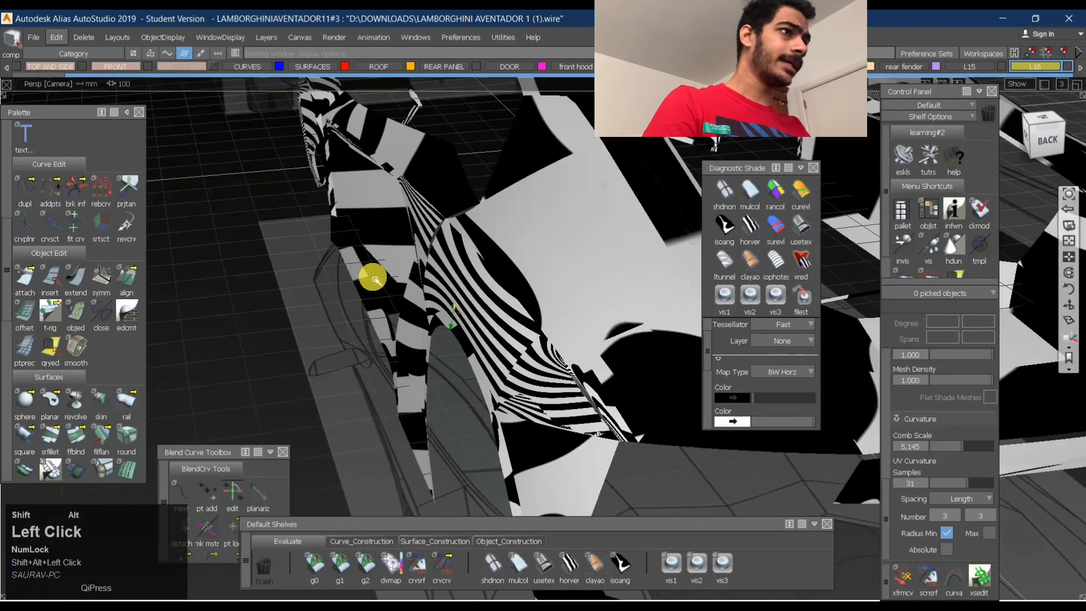
pyautogui.keyDown('ctrl'); pyautogui.keyDown('shift'); pyautogui.moveTo(576, 193); pyautogui.dragTo(690, 240, button='middle'); pyautogui.keyUp('shift'); pyautogui.keyUp('ctrl')
# - Apply the Use Texture shade to the whole model and inspect the highlights over the rear fender
pyautogui.click(793, 230)
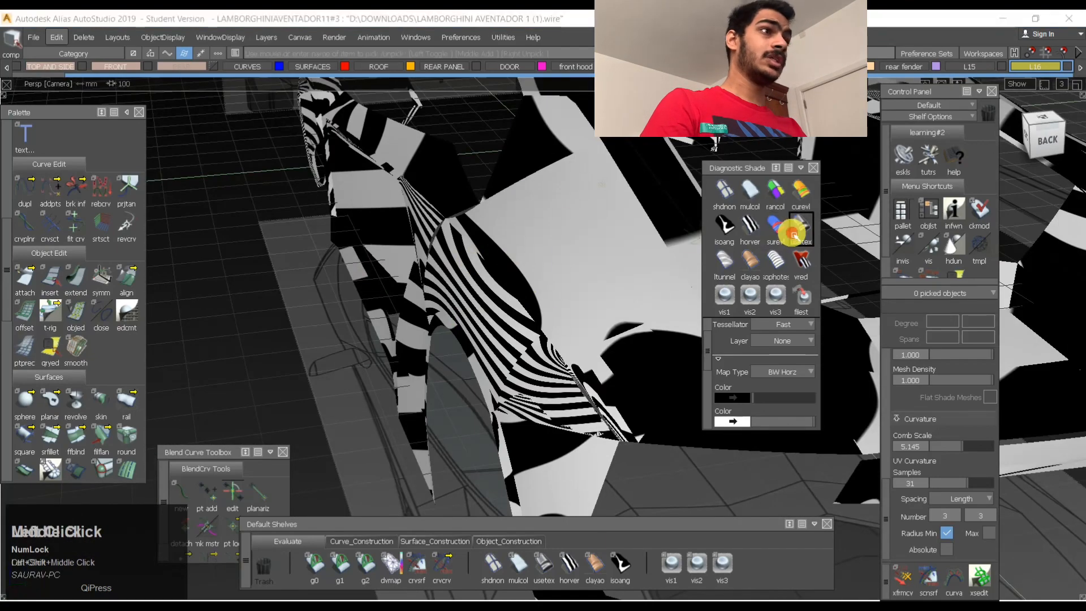
pyautogui.moveTo(384, 309)
pyautogui.keyDown('alt'); pyautogui.keyDown('shift'); pyautogui.mouseDown()
pyautogui.moveTo(506, 266)
pyautogui.moveTo(566, 315)
pyautogui.mouseUp(); pyautogui.keyUp('shift'); pyautogui.keyUp('alt')
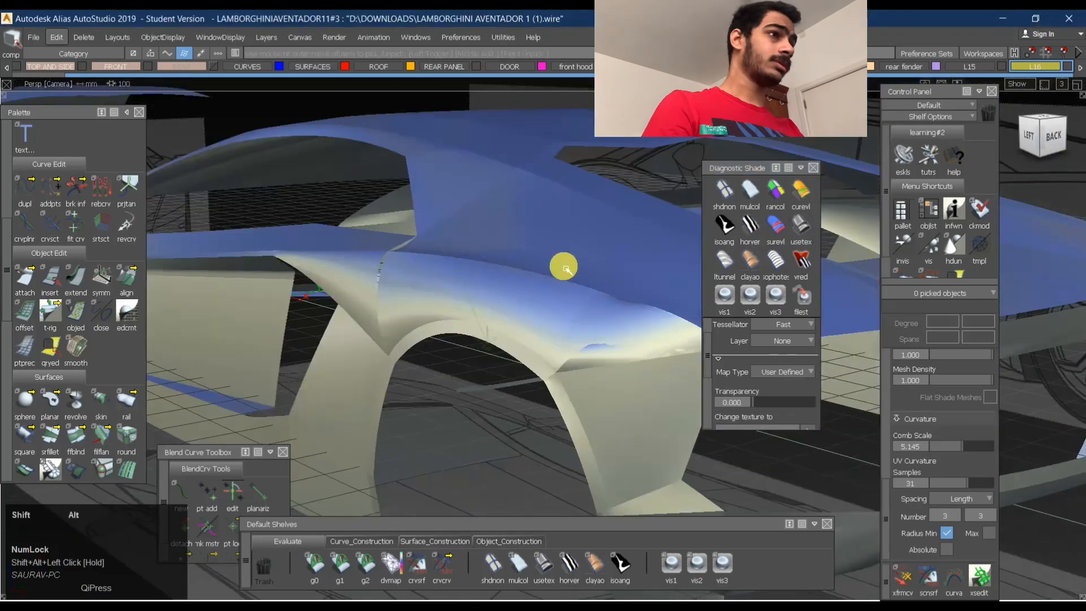
pyautogui.keyDown('alt'); pyautogui.keyDown('shift'); pyautogui.moveTo(565, 268); pyautogui.dragTo(558, 334); pyautogui.keyUp('shift'); pyautogui.keyUp('alt')
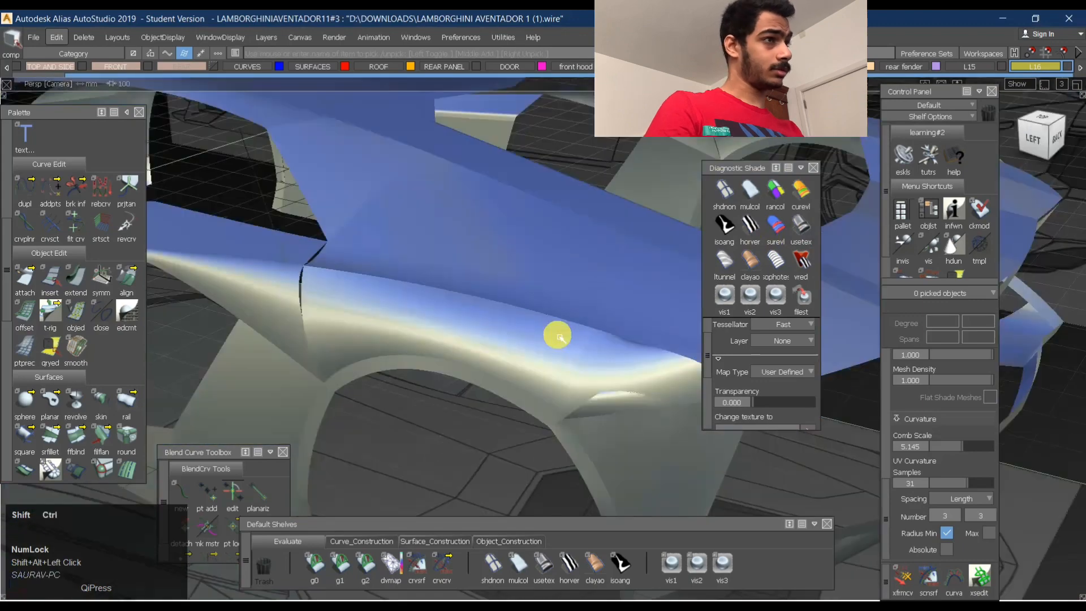
pyautogui.keyDown('ctrl'); pyautogui.keyDown('shift'); pyautogui.moveTo(500, 284); pyautogui.dragTo(499, 349, button='middle'); pyautogui.keyUp('shift'); pyautogui.keyUp('ctrl')
# - Turn the model's curve display back on and select only the surface between the rear opening and the rear fender
pyautogui.click(465, 349)
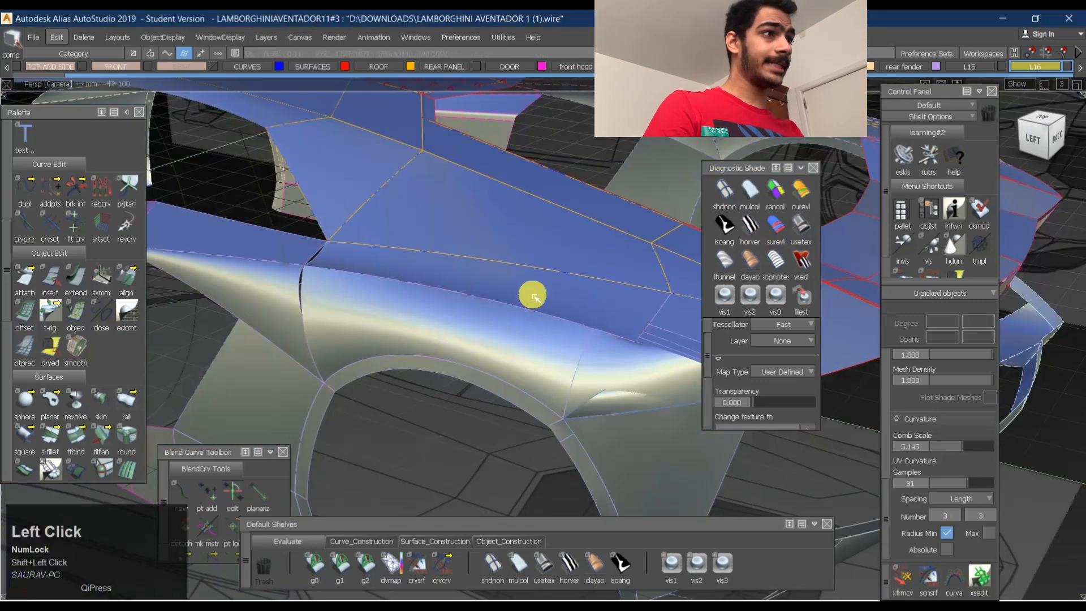
pyautogui.keyDown('alt'); pyautogui.keyDown('shift'); pyautogui.moveTo(531, 293); pyautogui.dragTo(486, 314); pyautogui.keyUp('shift'); pyautogui.keyUp('alt')
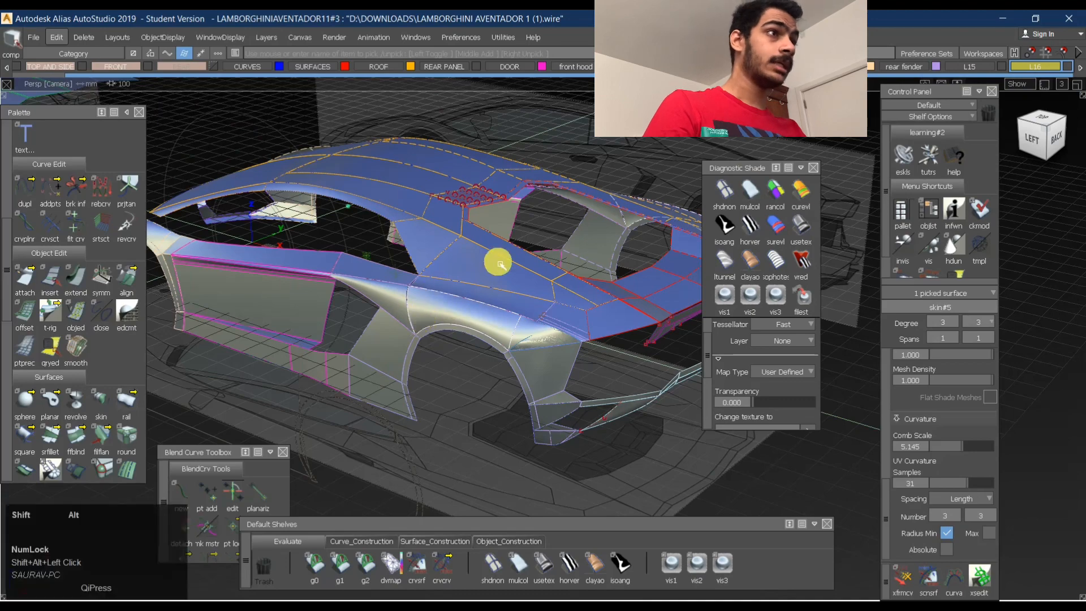
pyautogui.keyDown('alt'); pyautogui.keyDown('shift'); pyautogui.moveTo(497, 260); pyautogui.dragTo(475, 269); pyautogui.keyUp('shift'); pyautogui.keyUp('alt')
pyautogui.keyDown('alt'); pyautogui.keyDown('shift'); pyautogui.moveTo(512, 365); pyautogui.dragTo(535, 319, button='middle'); pyautogui.keyUp('shift'); pyautogui.keyUp('alt')
pyautogui.click(497, 325)
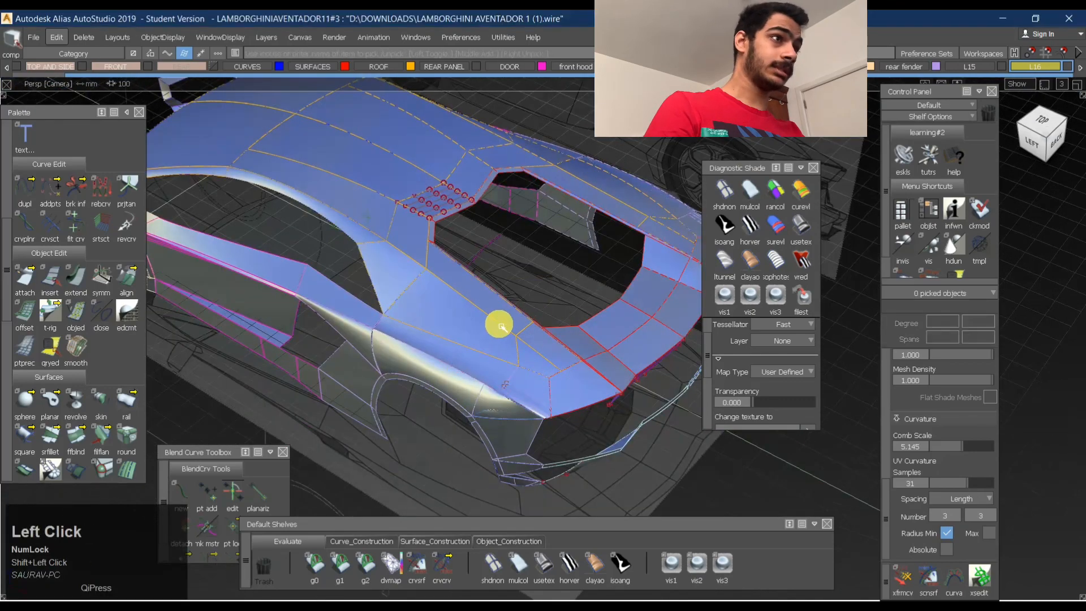
pyautogui.keyDown('ctrl'); pyautogui.keyDown('shift'); pyautogui.moveTo(440, 325); pyautogui.dragTo(433, 315); pyautogui.keyUp('shift'); pyautogui.keyUp('ctrl')
pyautogui.click(459, 321)
pyautogui.keyDown('ctrl'); pyautogui.keyDown('shift'); pyautogui.moveTo(468, 318); pyautogui.dragTo(523, 310, button='right'); pyautogui.keyUp('shift'); pyautogui.keyUp('ctrl')
pyautogui.keyDown('alt'); pyautogui.keyDown('shift'); pyautogui.moveTo(523, 309); pyautogui.dragTo(667, 383); pyautogui.keyUp('shift'); pyautogui.keyUp('alt')
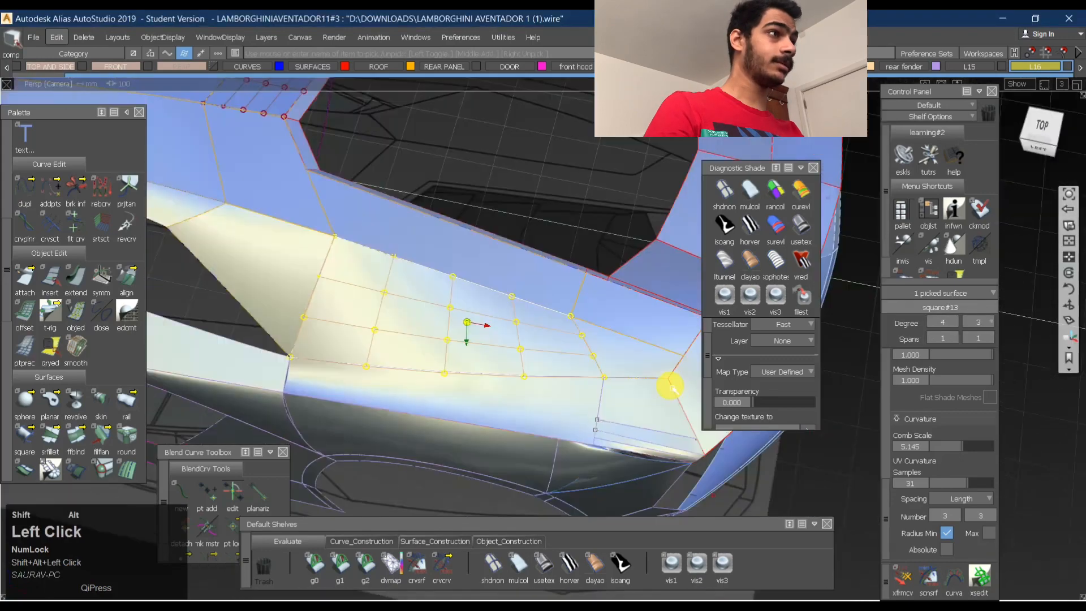
# - Apply the Horizontal/Vertical zebra shade to the selected surface and examine its stripes from several angles
pyautogui.click(749, 227)
pyautogui.keyDown('alt'); pyautogui.keyDown('shift'); pyautogui.moveTo(461, 371); pyautogui.dragTo(369, 362); pyautogui.keyUp('shift'); pyautogui.keyUp('alt')
pyautogui.keyDown('ctrl'); pyautogui.keyDown('shift'); pyautogui.moveTo(531, 286); pyautogui.dragTo(493, 330, button='right'); pyautogui.keyUp('shift'); pyautogui.keyUp('ctrl')
pyautogui.keyDown('alt'); pyautogui.keyDown('shift'); pyautogui.moveTo(539, 334); pyautogui.dragTo(283, 317); pyautogui.keyUp('shift'); pyautogui.keyUp('alt')
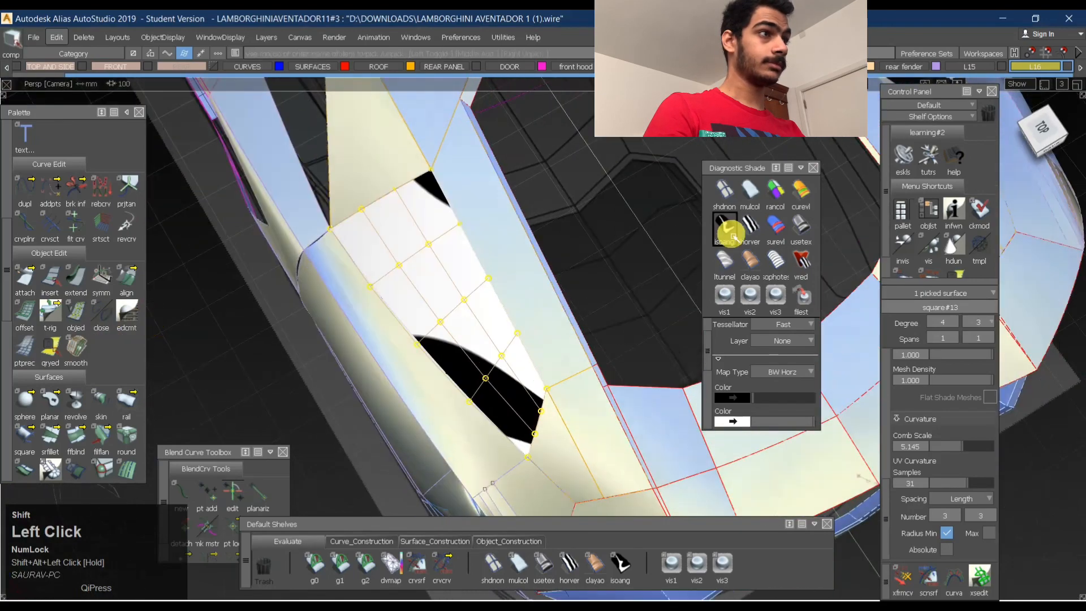
# - Apply the Isoangle diagnostic shade to the selected surface beside the rear opening
pyautogui.click(724, 224)
pyautogui.keyDown('alt'); pyautogui.keyDown('shift'); pyautogui.moveTo(695, 242); pyautogui.dragTo(805, 281); pyautogui.keyUp('shift'); pyautogui.keyUp('alt')
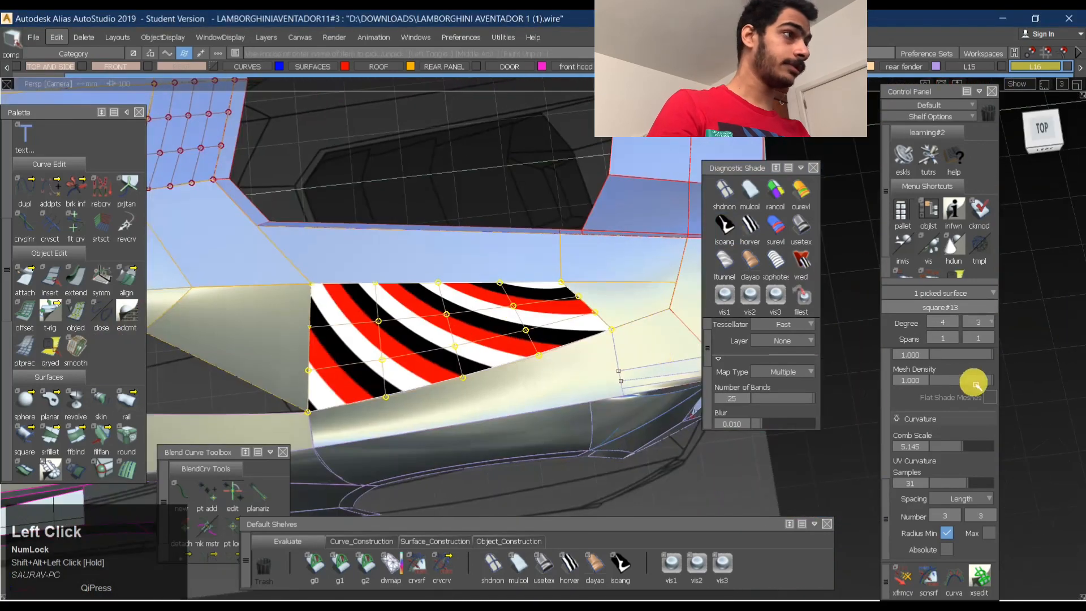
pyautogui.scroll(-6, 974, 384)
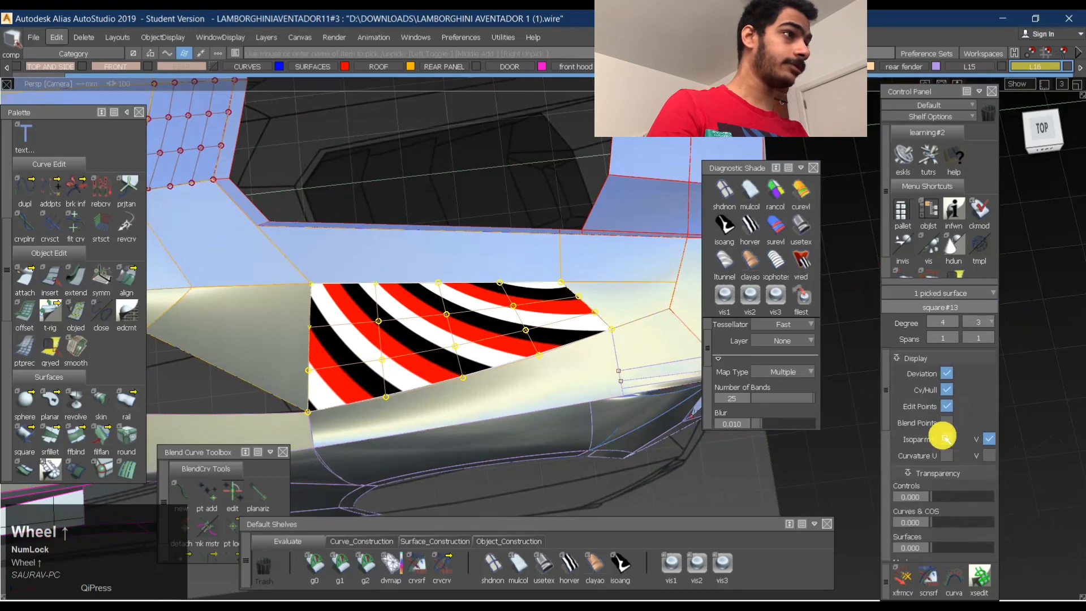
pyautogui.scroll(-6, 944, 441)
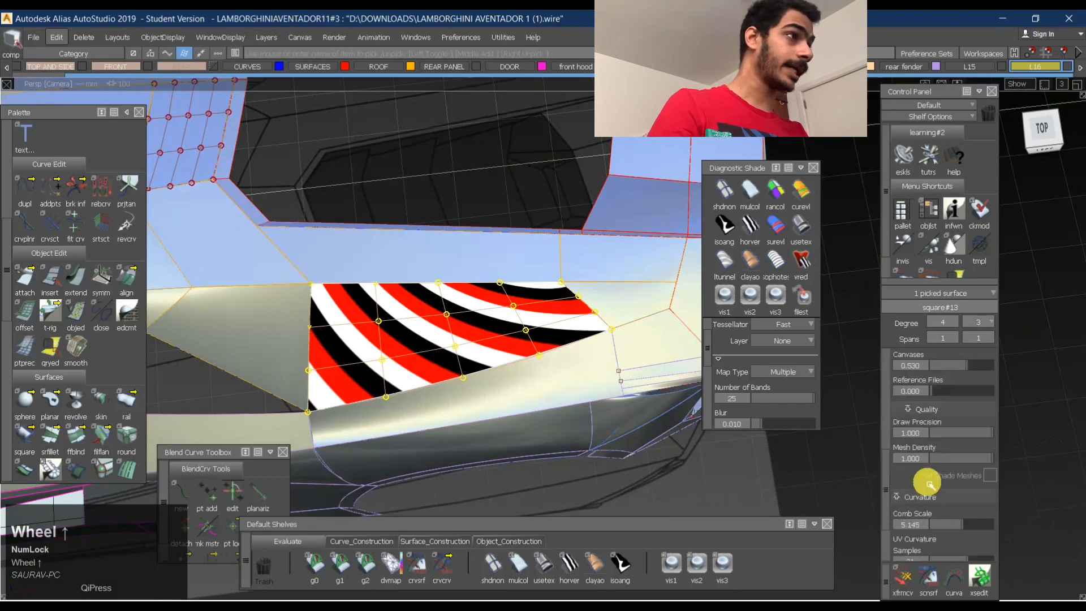
pyautogui.scroll(5, 930, 483)
# - Compare the Isoangle bands with the vector along Y and Z, leave it on X, and inspect the surface
pyautogui.click(633, 572)
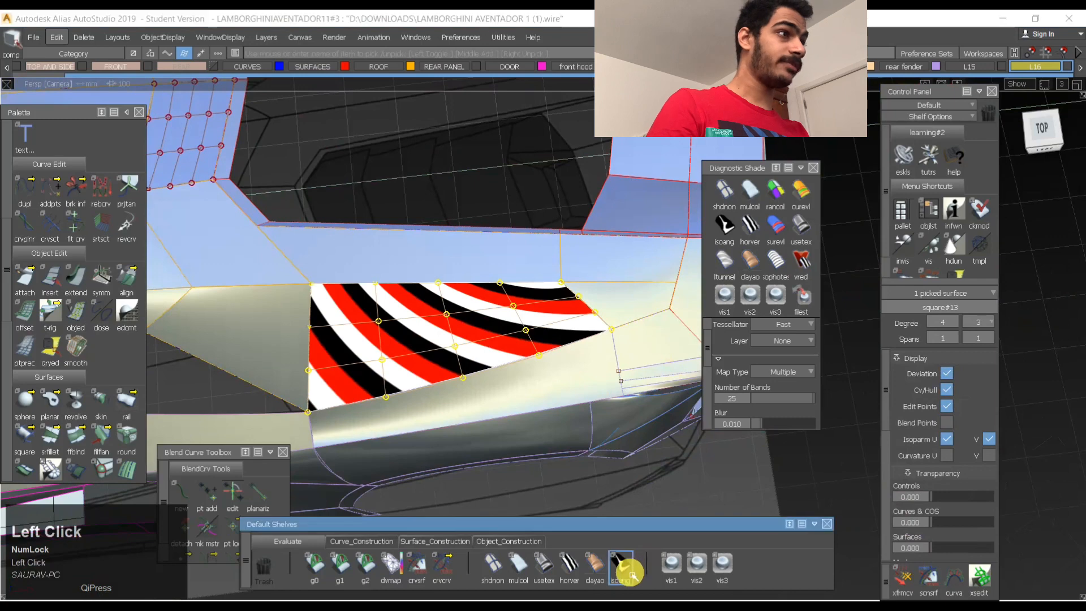
pyautogui.scroll(-5, 758, 395)
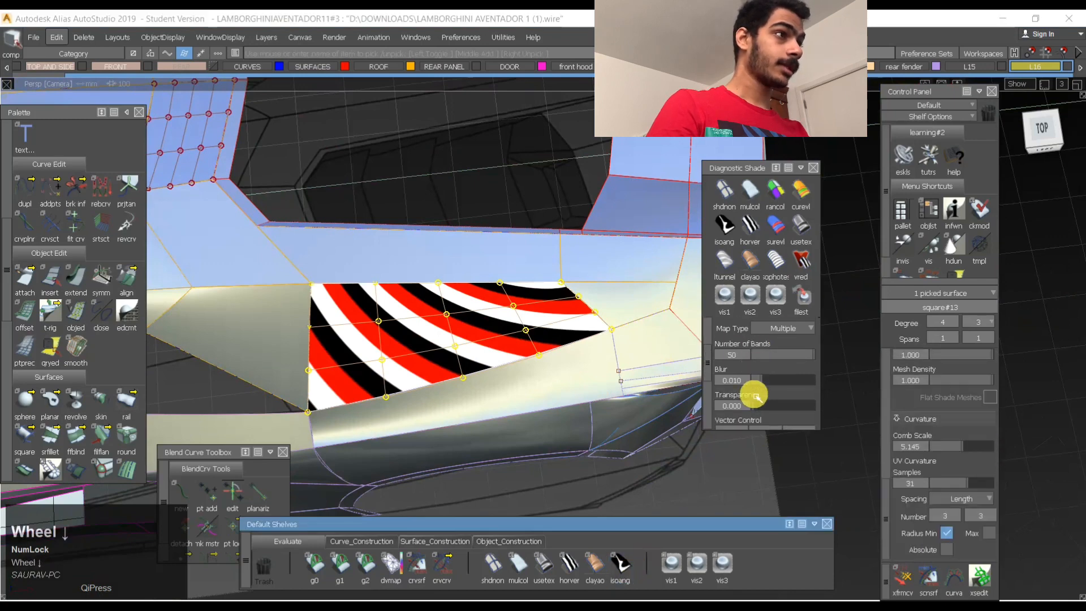
pyautogui.click(763, 383)
pyautogui.click(796, 379)
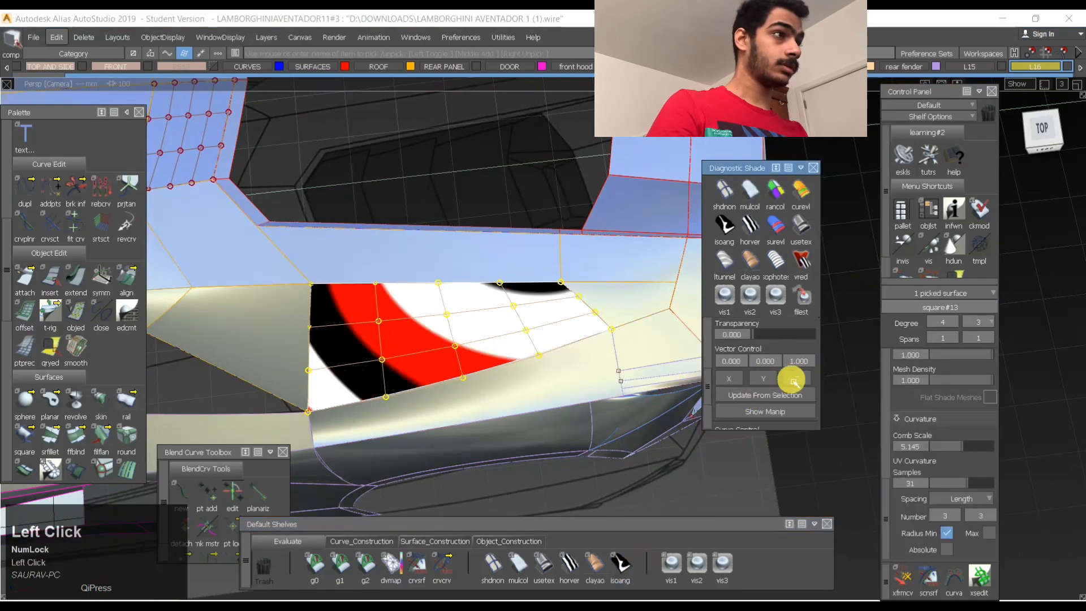
pyautogui.click(741, 382)
pyautogui.keyDown('alt'); pyautogui.keyDown('shift'); pyautogui.moveTo(626, 371); pyautogui.dragTo(383, 393); pyautogui.keyUp('shift'); pyautogui.keyUp('alt')
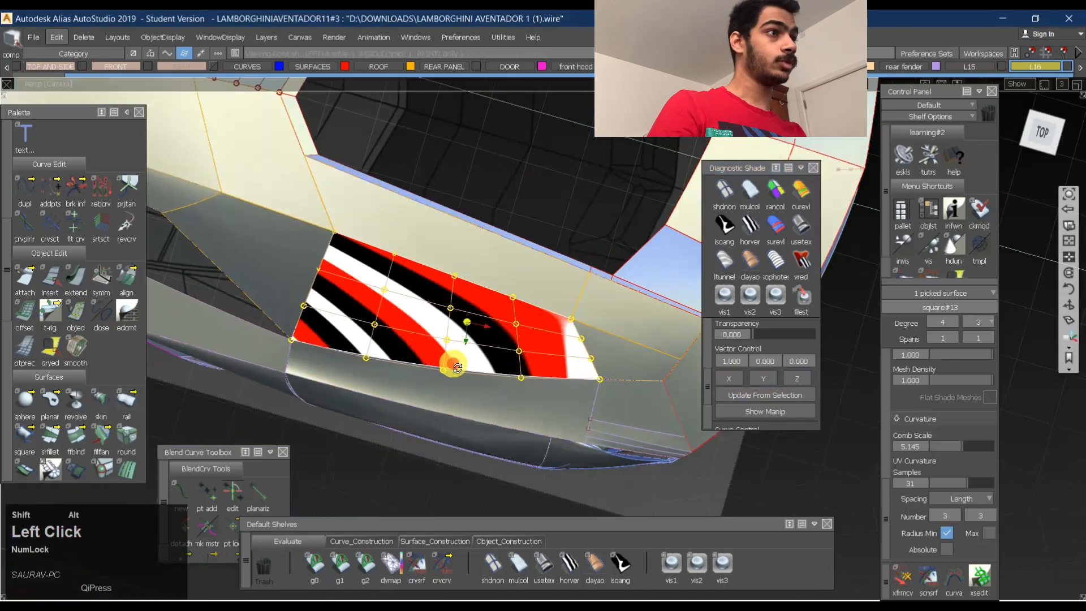
# - Compare the surface curvature and Horizontal/Vertical zebra shades on the selected surface beside the rear opening
pyautogui.keyDown('alt'); pyautogui.keyDown('shift'); pyautogui.moveTo(457, 368); pyautogui.dragTo(751, 223); pyautogui.keyUp('shift'); pyautogui.keyUp('alt')
pyautogui.click(761, 230)
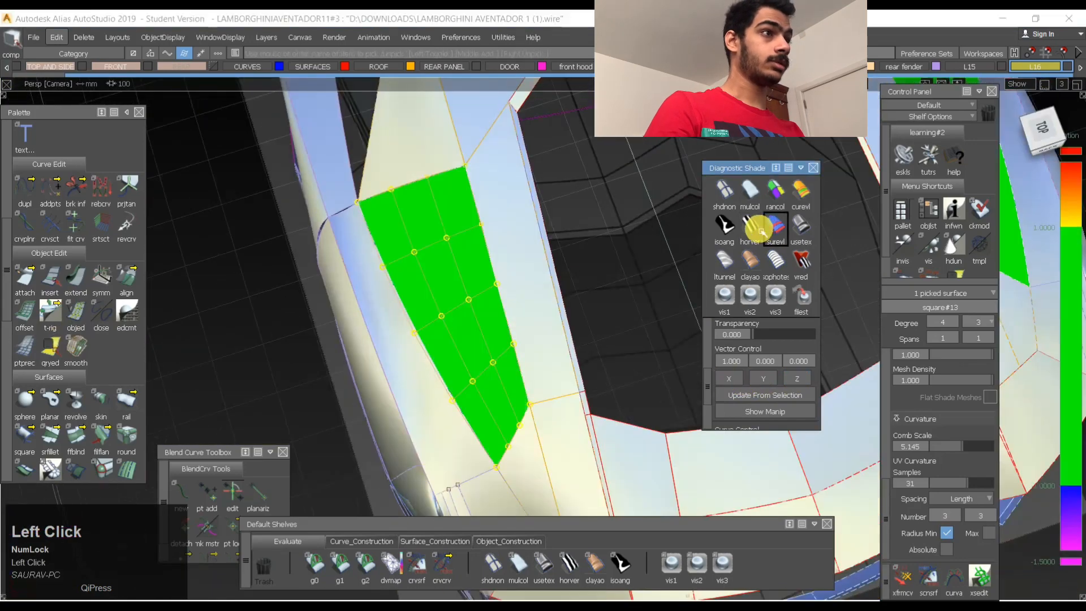
pyautogui.click(750, 227)
pyautogui.keyDown('alt'); pyautogui.keyDown('shift'); pyautogui.moveTo(668, 362); pyautogui.dragTo(670, 423); pyautogui.keyUp('shift'); pyautogui.keyUp('alt')
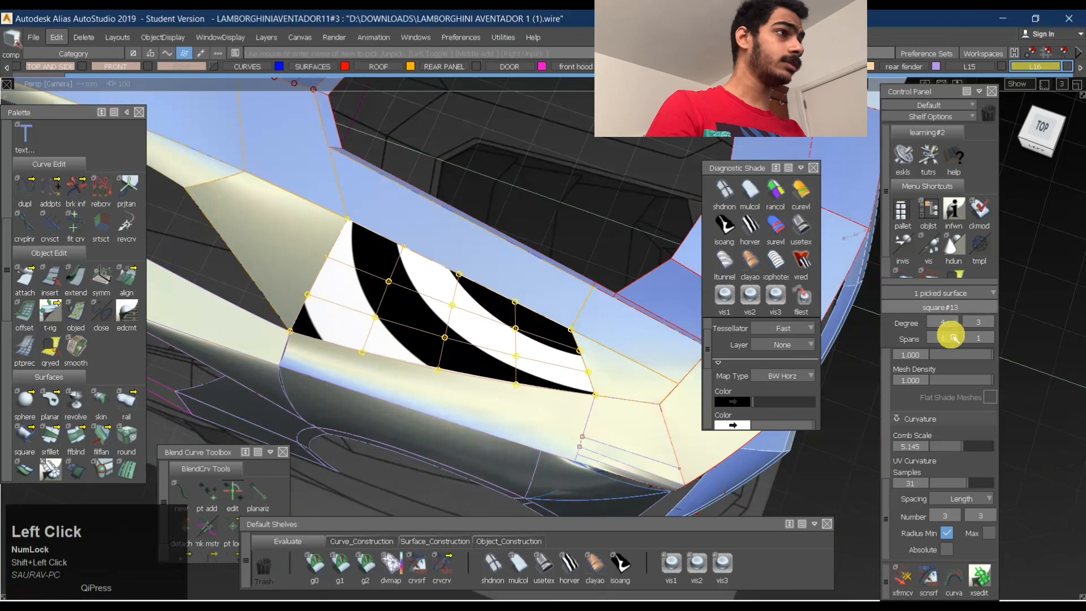
# - Reduce the selected surface's degree to 2 in both directions and inspect the zebra stripes across it
pyautogui.moveTo(956, 321); pyautogui.dragTo(978, 374)
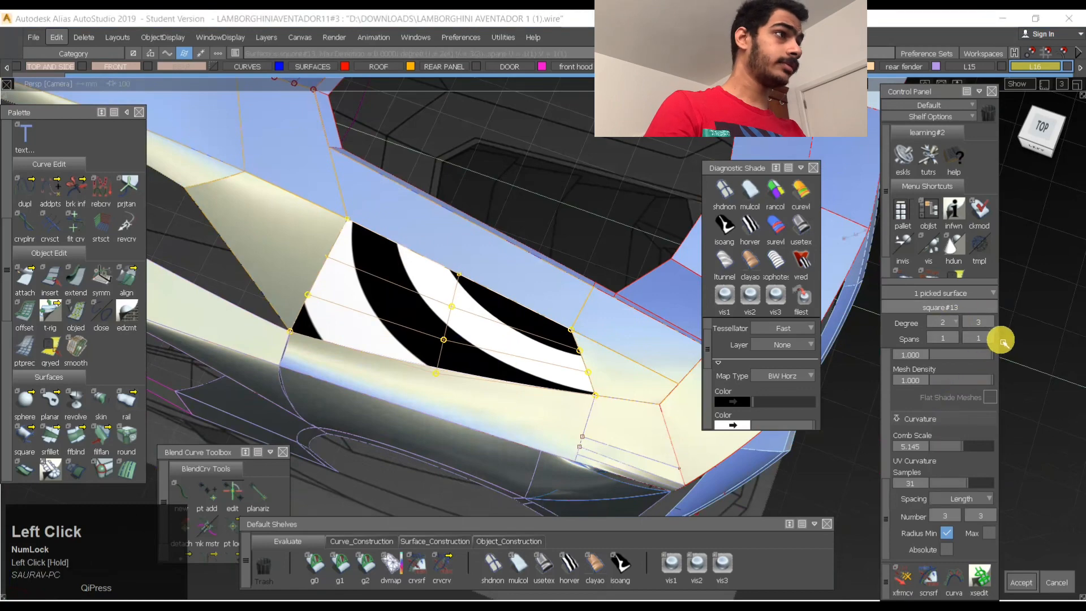
pyautogui.moveTo(988, 323); pyautogui.dragTo(987, 395)
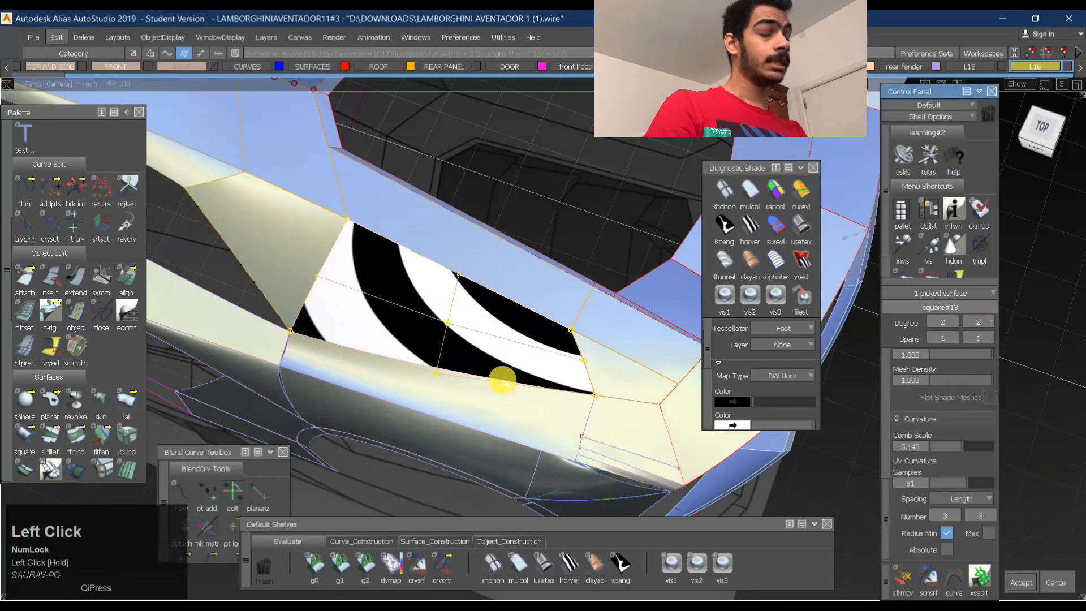
pyautogui.keyDown('alt'); pyautogui.keyDown('shift'); pyautogui.moveTo(456, 339); pyautogui.dragTo(501, 321); pyautogui.keyUp('shift'); pyautogui.keyUp('alt')
pyautogui.keyDown('alt'); pyautogui.keyDown('shift'); pyautogui.moveTo(538, 313); pyautogui.dragTo(562, 296, button='right'); pyautogui.keyUp('shift'); pyautogui.keyUp('alt')
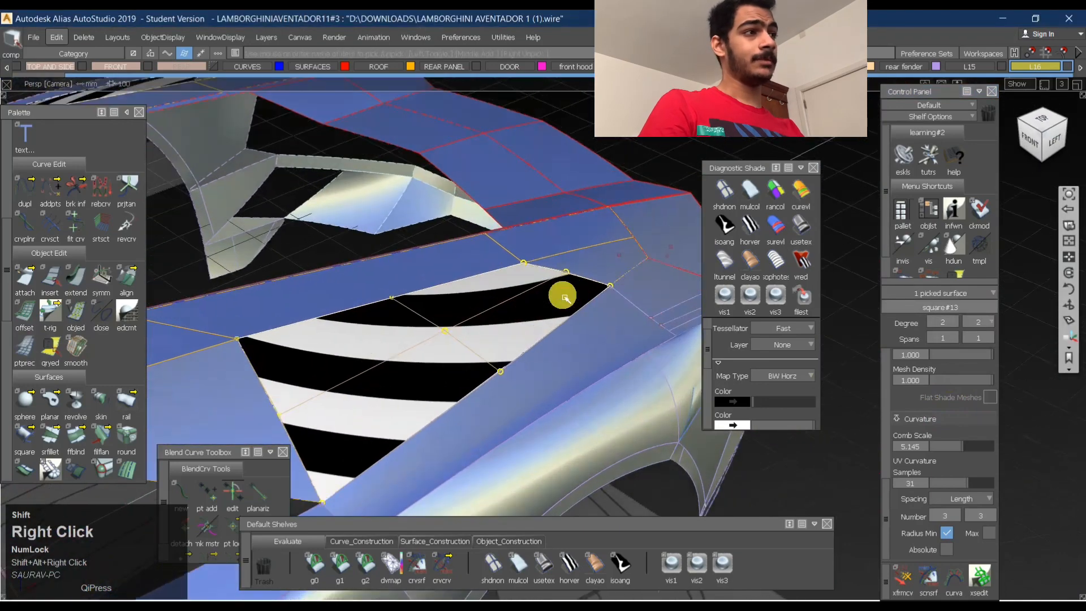
pyautogui.keyDown('alt'); pyautogui.keyDown('shift'); pyautogui.moveTo(589, 282); pyautogui.dragTo(629, 254); pyautogui.keyUp('shift'); pyautogui.keyUp('alt')
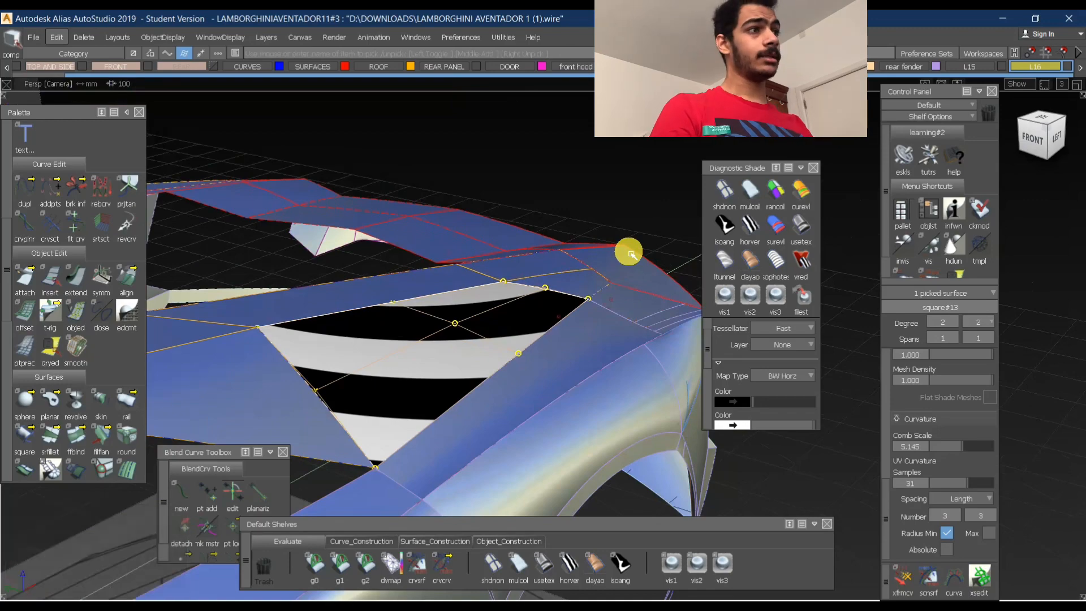
# - Reopen the G2 fillet along the side seam of the separate roof's rear section and set its length U Degree to 5
pyautogui.keyDown('alt'); pyautogui.keyDown('shift'); pyautogui.scroll(-5, 458, 289); pyautogui.keyUp('shift'); pyautogui.keyUp('alt')
pyautogui.keyDown('alt'); pyautogui.keyDown('shift'); pyautogui.moveTo(461, 291); pyautogui.dragTo(604, 311, button='middle'); pyautogui.keyUp('shift'); pyautogui.keyUp('alt')
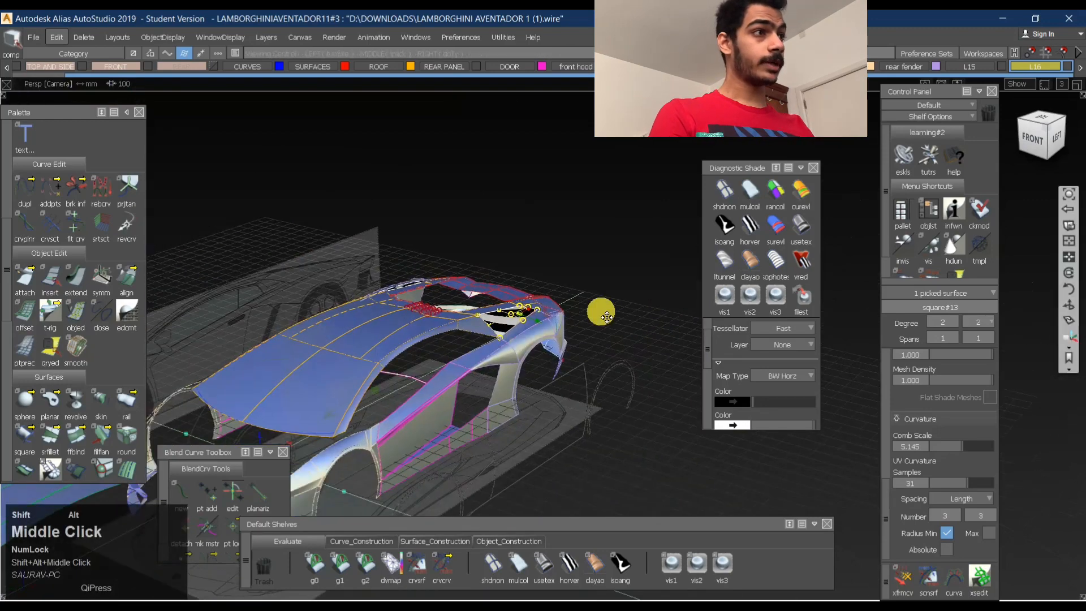
pyautogui.keyDown('alt'); pyautogui.keyDown('shift'); pyautogui.moveTo(345, 376); pyautogui.dragTo(564, 257, button='middle'); pyautogui.keyUp('shift'); pyautogui.keyUp('alt')
pyautogui.keyDown('alt'); pyautogui.keyDown('shift'); pyautogui.scroll(-1, 565, 257); pyautogui.keyUp('shift'); pyautogui.keyUp('alt')
pyautogui.keyDown('alt'); pyautogui.keyDown('shift'); pyautogui.moveTo(316, 322); pyautogui.dragTo(368, 317, button='right'); pyautogui.keyUp('shift'); pyautogui.keyUp('alt')
pyautogui.keyDown('alt'); pyautogui.keyDown('shift'); pyautogui.moveTo(317, 321); pyautogui.dragTo(79, 320); pyautogui.keyUp('shift'); pyautogui.keyUp('alt')
pyautogui.keyDown('alt'); pyautogui.keyDown('shift'); pyautogui.moveTo(375, 278); pyautogui.dragTo(436, 277, button='right'); pyautogui.keyUp('shift'); pyautogui.keyUp('alt')
pyautogui.keyDown('alt'); pyautogui.keyDown('shift'); pyautogui.moveTo(436, 277); pyautogui.dragTo(317, 241); pyautogui.keyUp('shift'); pyautogui.keyUp('alt')
pyautogui.keyDown('alt'); pyautogui.keyDown('shift'); pyautogui.moveTo(314, 240); pyautogui.dragTo(369, 274, button='right'); pyautogui.keyUp('shift'); pyautogui.keyUp('alt')
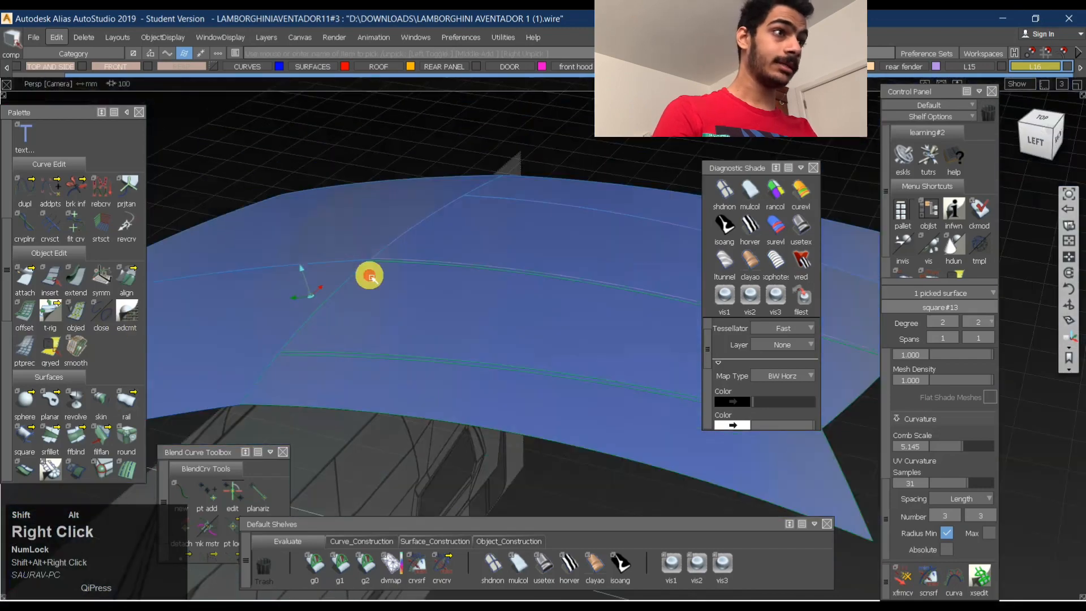
pyautogui.keyDown('alt'); pyautogui.keyDown('shift'); pyautogui.moveTo(368, 274); pyautogui.dragTo(322, 405); pyautogui.keyUp('shift'); pyautogui.keyUp('alt')
pyautogui.keyDown('alt'); pyautogui.keyDown('shift'); pyautogui.moveTo(323, 405); pyautogui.dragTo(369, 359, button='middle'); pyautogui.keyUp('shift'); pyautogui.keyUp('alt')
pyautogui.keyDown('alt'); pyautogui.keyDown('shift'); pyautogui.moveTo(370, 359); pyautogui.dragTo(432, 381, button='right'); pyautogui.keyUp('shift'); pyautogui.keyUp('alt')
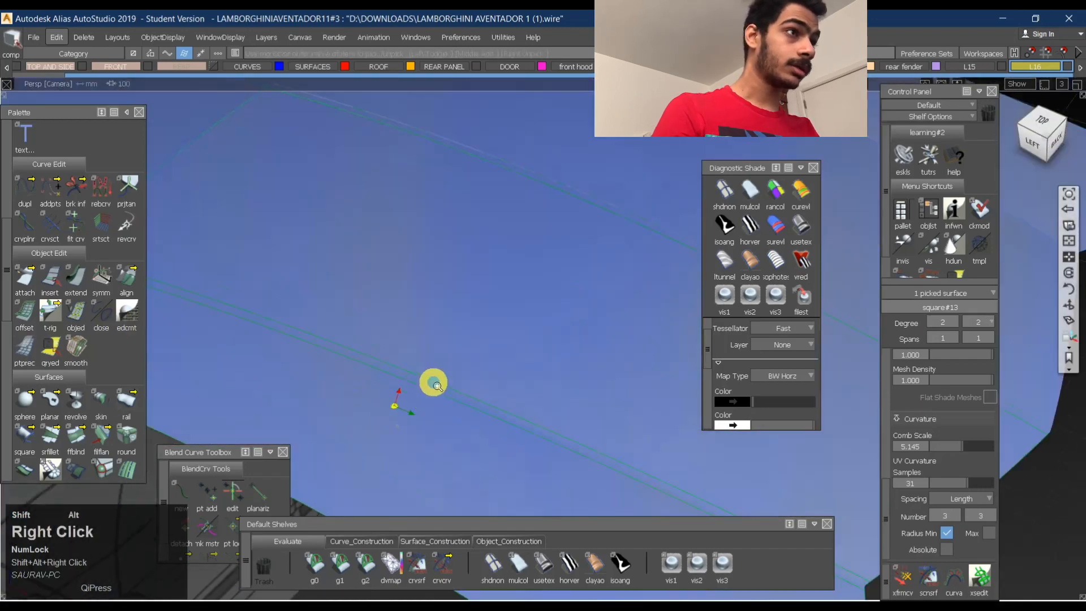
pyautogui.keyDown('alt'); pyautogui.keyDown('shift'); pyautogui.moveTo(432, 381); pyautogui.dragTo(391, 419); pyautogui.keyUp('shift'); pyautogui.keyUp('alt')
pyautogui.keyDown('alt'); pyautogui.keyDown('shift'); pyautogui.moveTo(390, 420); pyautogui.dragTo(454, 342, button='right'); pyautogui.keyUp('shift'); pyautogui.keyUp('alt')
pyautogui.keyDown('ctrl'); pyautogui.keyDown('shift'); pyautogui.moveTo(465, 346); pyautogui.dragTo(408, 323); pyautogui.keyUp('shift'); pyautogui.keyUp('ctrl')
pyautogui.keyDown('ctrl'); pyautogui.keyDown('shift'); pyautogui.moveTo(605, 327); pyautogui.dragTo(543, 339, button='middle'); pyautogui.keyUp('shift'); pyautogui.keyUp('ctrl')
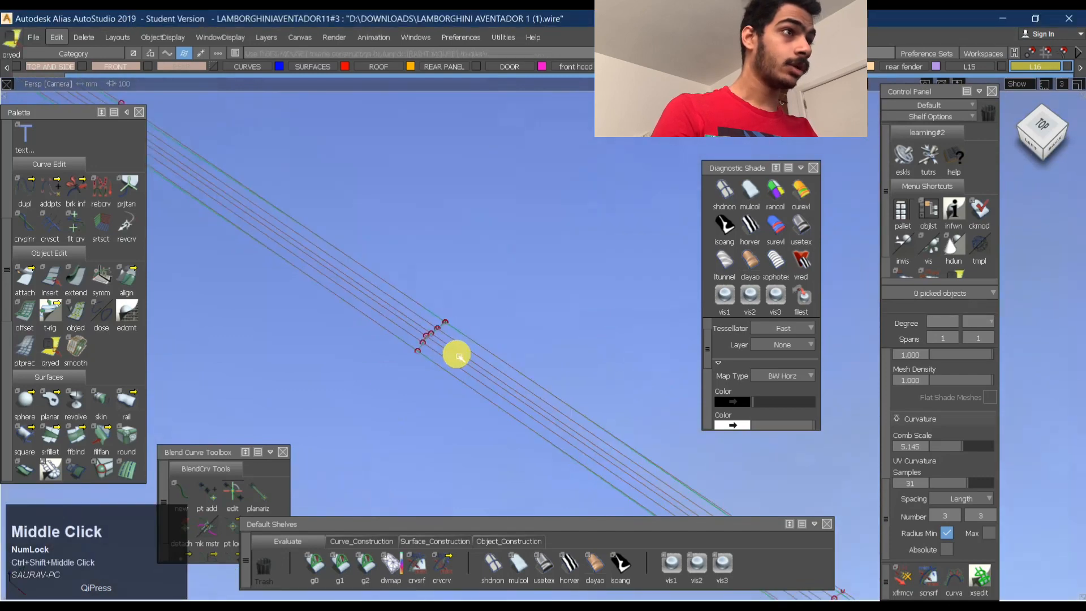
pyautogui.click(455, 355)
pyautogui.scroll(-2, 247, 401)
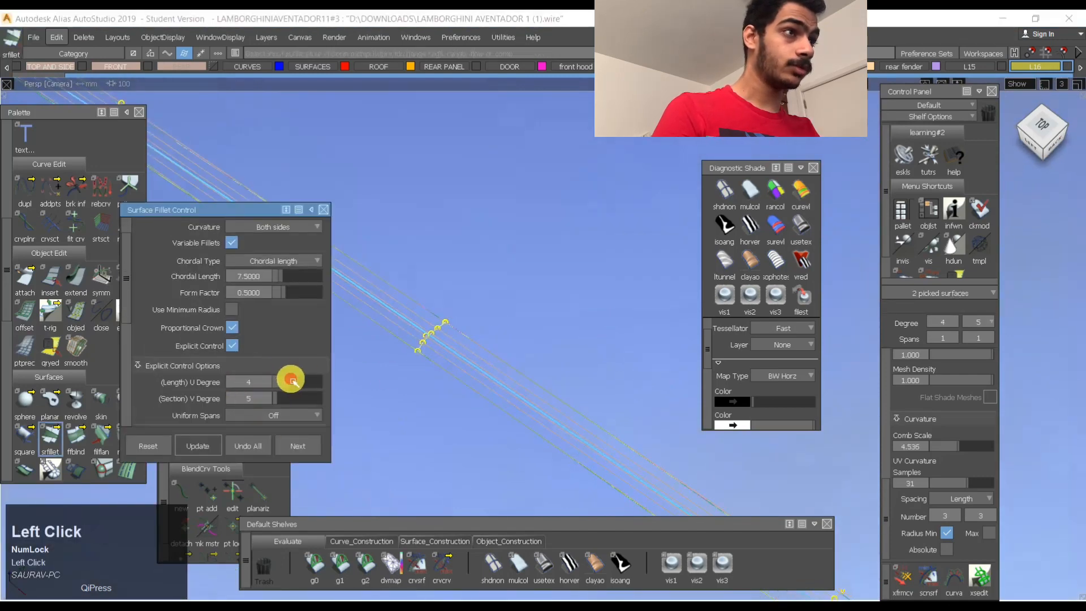
pyautogui.press('space')
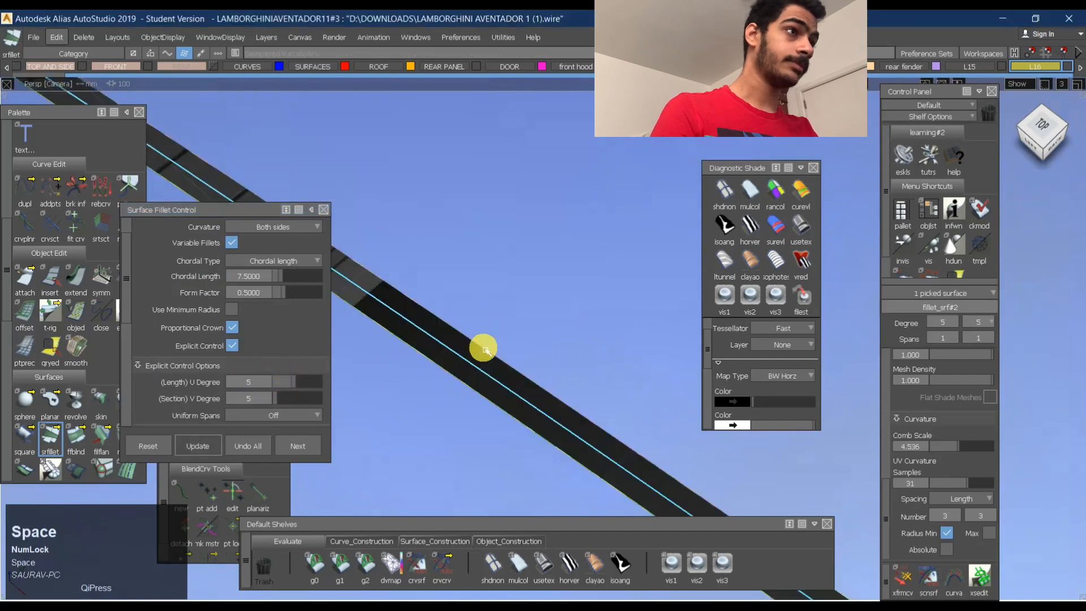
# - Refresh the roof's shading with the user-defined texture shade and apply the Horizontal/Vertical zebra to all surfaces
pyautogui.keyDown('alt'); pyautogui.keyDown('shift'); pyautogui.moveTo(483, 350); pyautogui.dragTo(577, 293, button='right'); pyautogui.keyUp('shift'); pyautogui.keyUp('alt')
pyautogui.keyDown('alt'); pyautogui.keyDown('shift'); pyautogui.moveTo(577, 293); pyautogui.dragTo(468, 286); pyautogui.keyUp('shift'); pyautogui.keyUp('alt')
pyautogui.keyDown('alt'); pyautogui.keyDown('shift'); pyautogui.moveTo(468, 286); pyautogui.dragTo(458, 287, button='right'); pyautogui.keyUp('shift'); pyautogui.keyUp('alt')
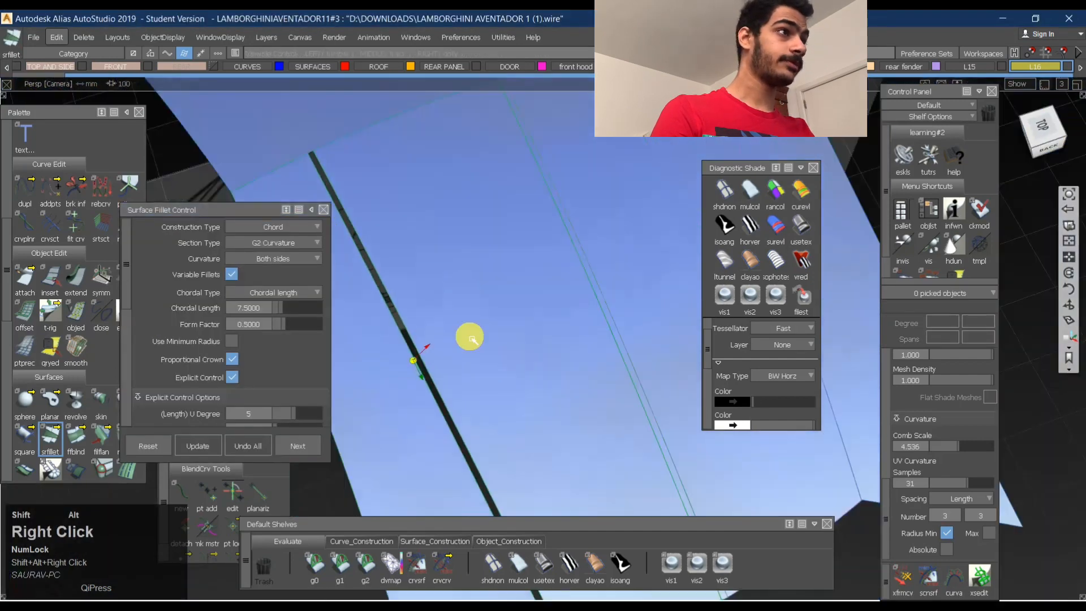
pyautogui.keyDown('alt'); pyautogui.keyDown('shift'); pyautogui.click(586, 282); pyautogui.keyUp('shift'); pyautogui.keyUp('alt')
pyautogui.keyDown('alt'); pyautogui.keyDown('shift'); pyautogui.moveTo(602, 264); pyautogui.dragTo(639, 256, button='right'); pyautogui.keyUp('shift'); pyautogui.keyUp('alt')
pyautogui.keyDown('alt'); pyautogui.keyDown('shift'); pyautogui.moveTo(572, 249); pyautogui.dragTo(517, 279); pyautogui.keyUp('shift'); pyautogui.keyUp('alt')
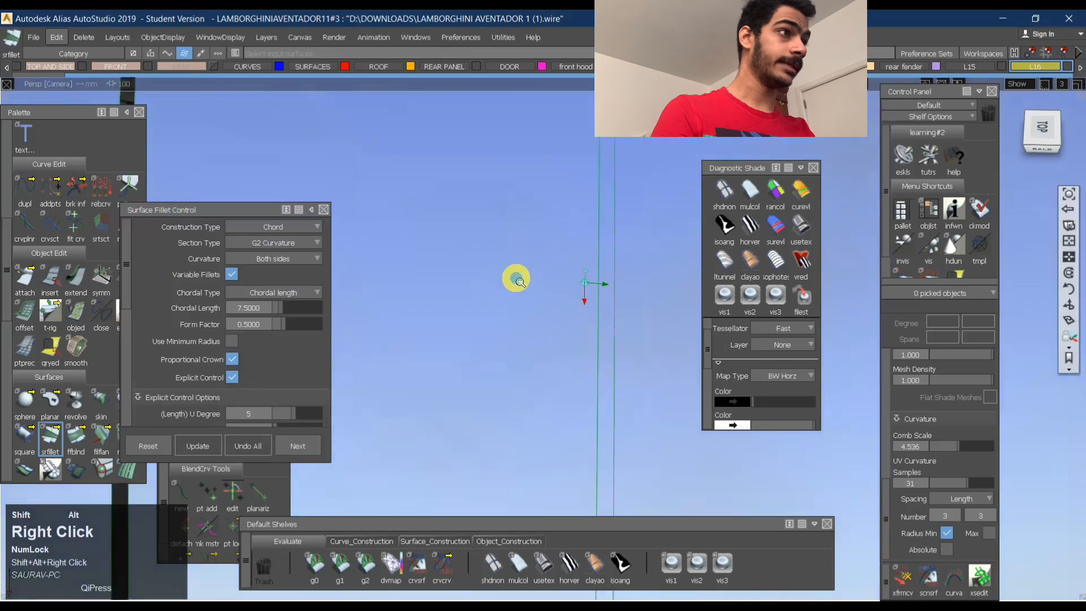
pyautogui.keyDown('alt'); pyautogui.keyDown('shift'); pyautogui.moveTo(517, 279); pyautogui.dragTo(492, 286, button='right'); pyautogui.keyUp('shift'); pyautogui.keyUp('alt')
pyautogui.keyDown('alt'); pyautogui.keyDown('shift'); pyautogui.moveTo(492, 285); pyautogui.dragTo(528, 216); pyautogui.keyUp('shift'); pyautogui.keyUp('alt')
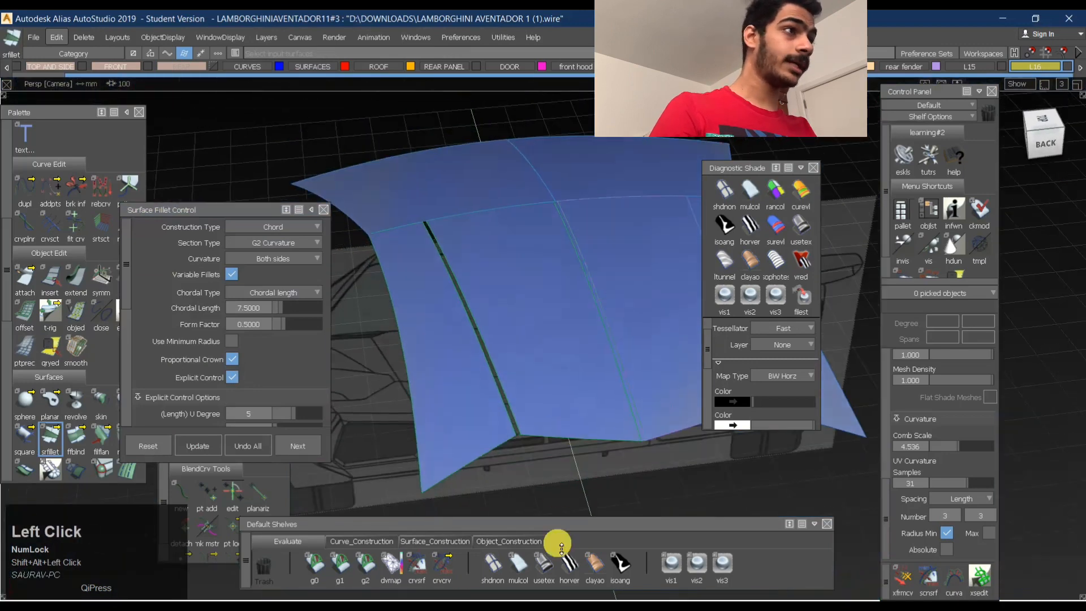
pyautogui.click(544, 563)
pyautogui.keyDown('ctrl'); pyautogui.keyDown('shift'); pyautogui.moveTo(492, 420); pyautogui.dragTo(491, 301); pyautogui.keyUp('shift'); pyautogui.keyUp('ctrl')
pyautogui.keyDown('ctrl'); pyautogui.keyDown('shift'); pyautogui.moveTo(594, 279); pyautogui.dragTo(422, 298); pyautogui.keyUp('shift'); pyautogui.keyUp('ctrl')
pyautogui.click(751, 227)
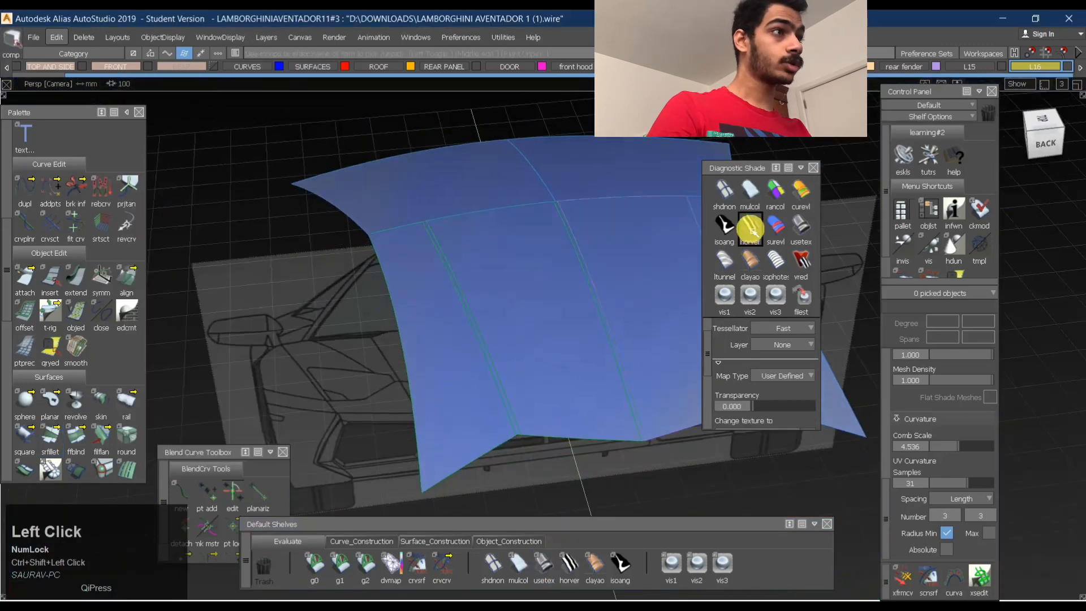
# - Examine how the zebra stripes flow across the roof's blend strips in perspective and from the top
pyautogui.keyDown('alt'); pyautogui.keyDown('shift'); pyautogui.moveTo(504, 273); pyautogui.dragTo(571, 376); pyautogui.keyUp('shift'); pyautogui.keyUp('alt')
pyautogui.keyDown('alt'); pyautogui.keyDown('shift'); pyautogui.moveTo(571, 376); pyautogui.dragTo(620, 392, button='right'); pyautogui.keyUp('shift'); pyautogui.keyUp('alt')
pyautogui.keyDown('alt'); pyautogui.keyDown('shift'); pyautogui.moveTo(620, 392); pyautogui.dragTo(543, 346); pyautogui.keyUp('shift'); pyautogui.keyUp('alt')
pyautogui.keyDown('alt'); pyautogui.keyDown('shift'); pyautogui.moveTo(543, 347); pyautogui.dragTo(576, 287, button='right'); pyautogui.keyUp('shift'); pyautogui.keyUp('alt')
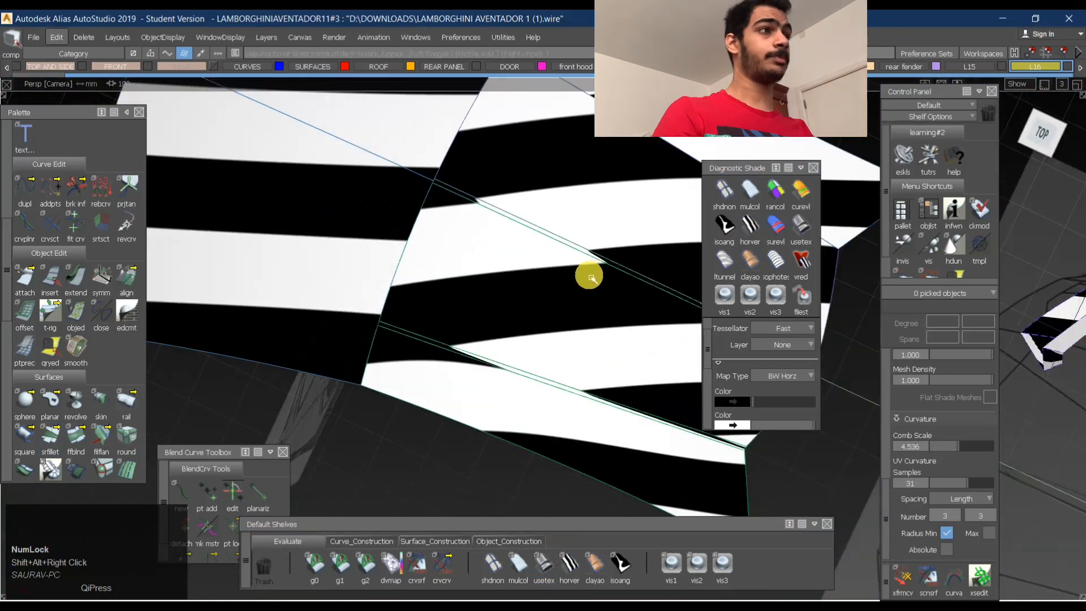
pyautogui.click(1043, 133)
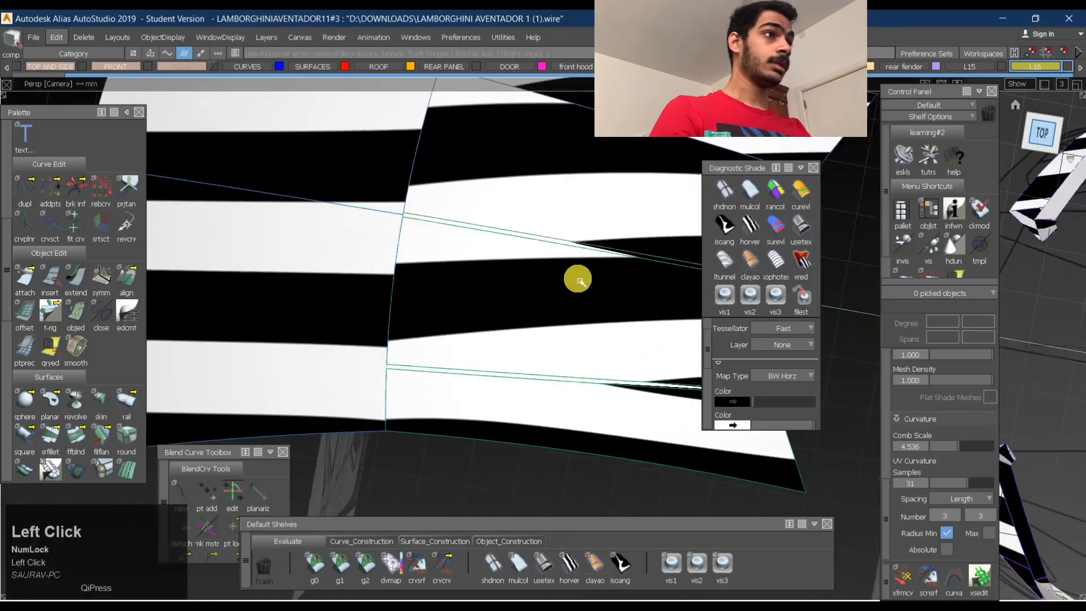
pyautogui.keyDown('alt'); pyautogui.keyDown('shift'); pyautogui.moveTo(577, 278); pyautogui.dragTo(512, 268, button='middle'); pyautogui.keyUp('shift'); pyautogui.keyUp('alt')
pyautogui.click(449, 274)
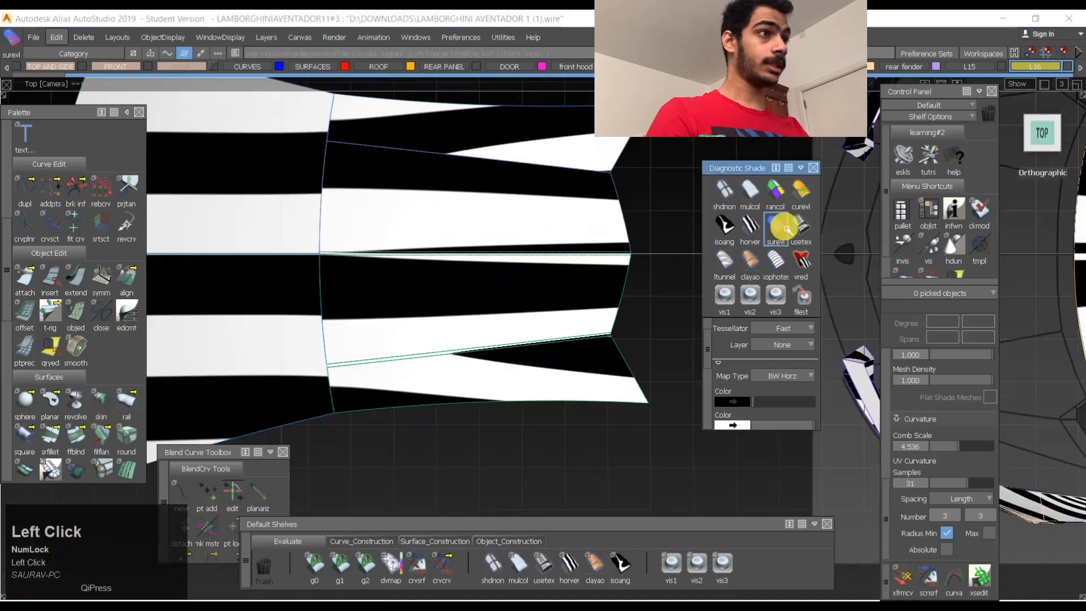
# - Replace the roof's zebra shade with the surface curvature evaluation shade
pyautogui.click(801, 230)
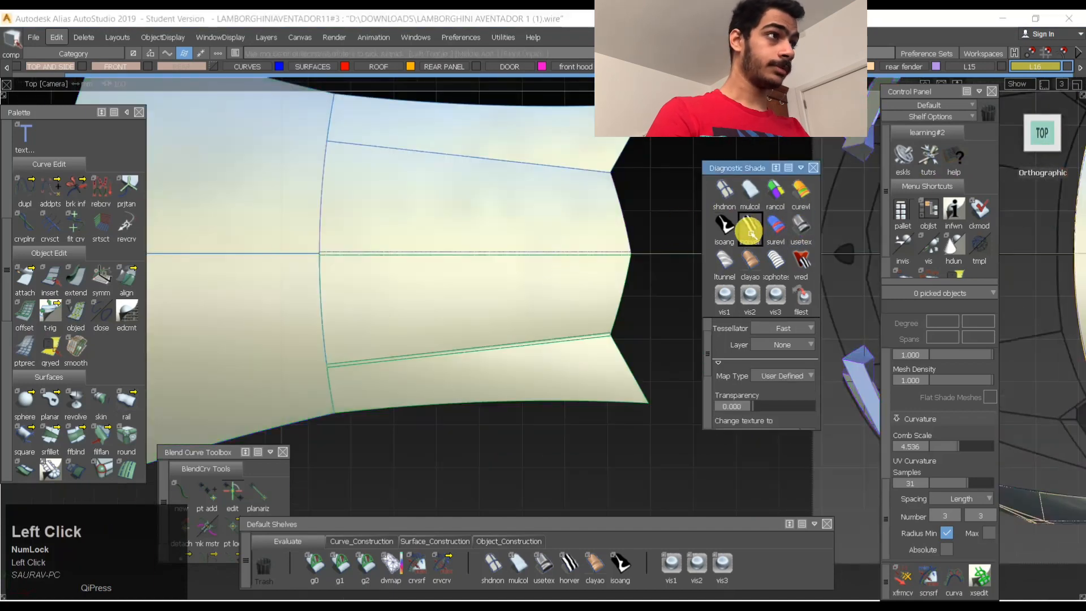
pyautogui.click(749, 231)
pyautogui.click(457, 340)
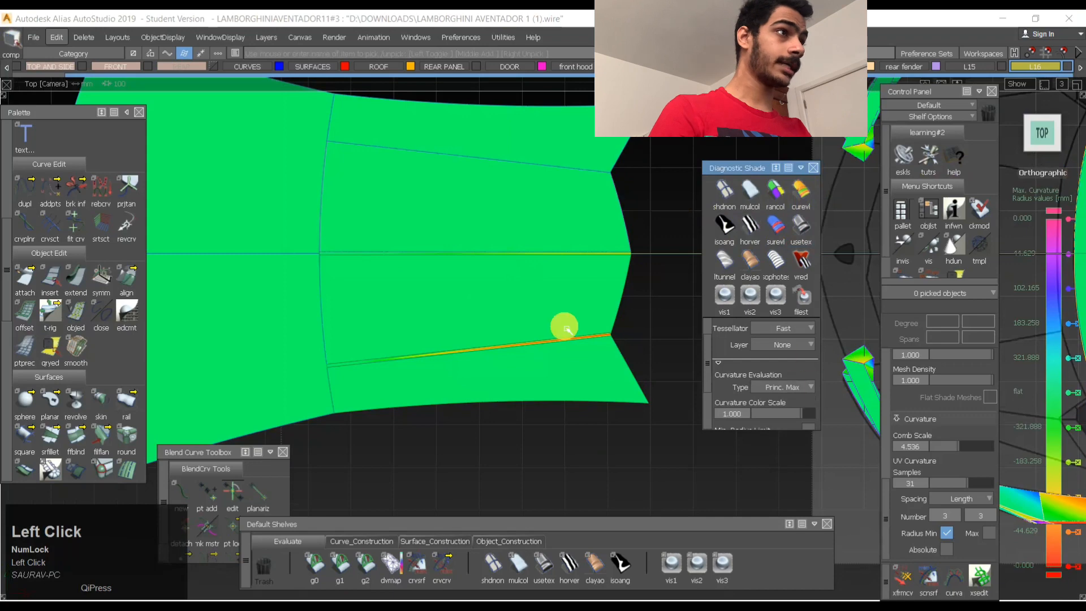
# - Create a G2 chord surface fillet with a 7.5 chordal length along the unblended side seam of the rear roof
pyautogui.keyDown('alt'); pyautogui.keyDown('shift'); pyautogui.moveTo(594, 357); pyautogui.dragTo(351, 238); pyautogui.keyUp('shift'); pyautogui.keyUp('alt')
pyautogui.keyDown('ctrl'); pyautogui.keyDown('shift'); pyautogui.moveTo(626, 315); pyautogui.dragTo(627, 389, button='right'); pyautogui.keyUp('shift'); pyautogui.keyUp('ctrl')
pyautogui.click(641, 223)
pyautogui.press('space')
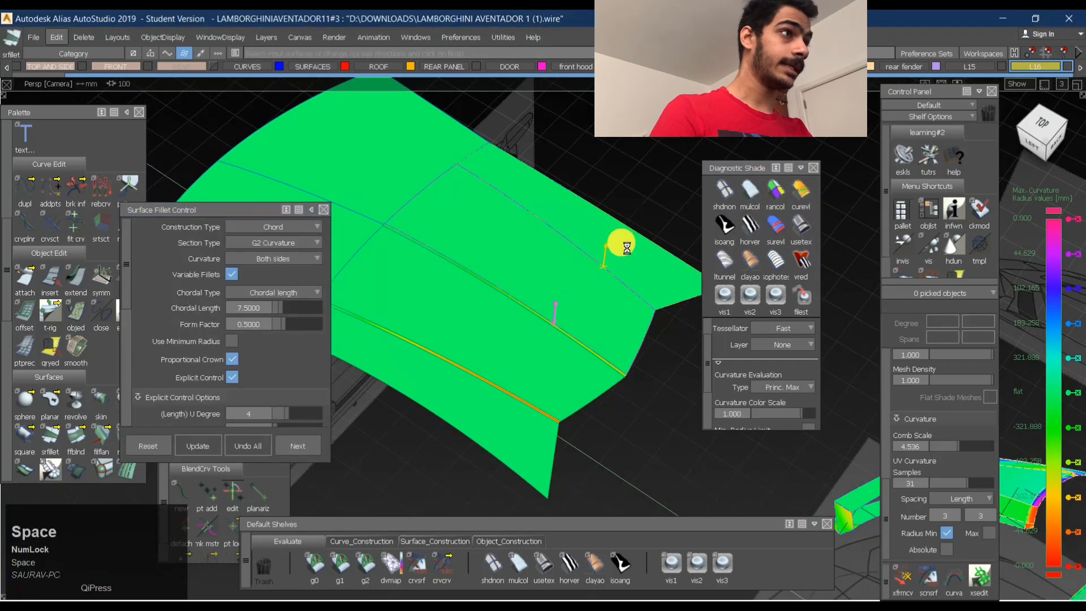
# - Set both ends of the new fillet to Edge Align and its length U Degree to 5
pyautogui.keyDown('shift'); pyautogui.moveTo(644, 325); pyautogui.dragTo(532, 312, button='middle'); pyautogui.keyUp('shift')
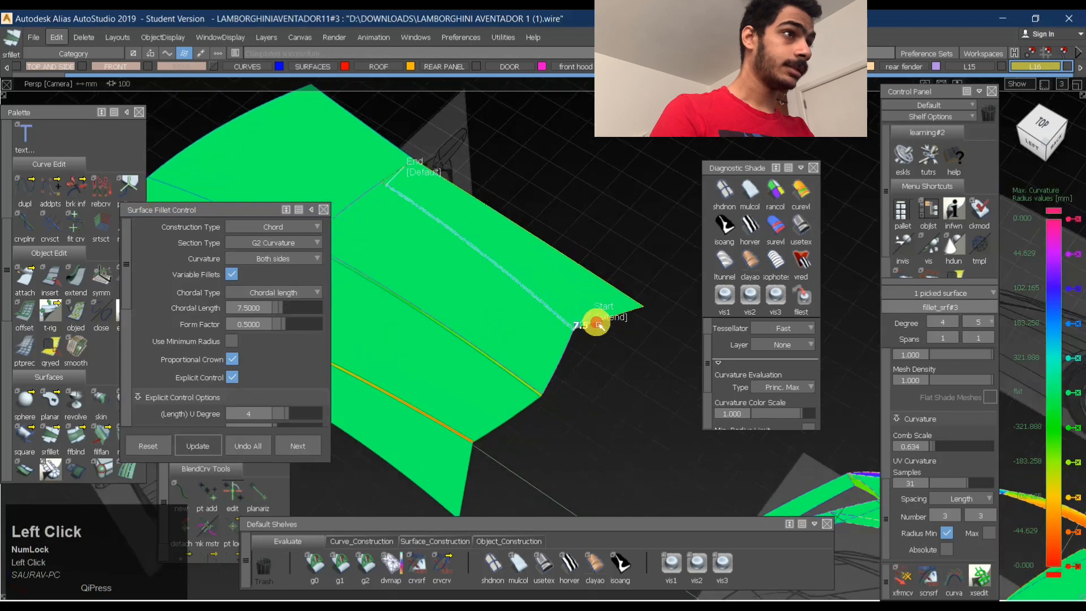
pyautogui.press('space')
pyautogui.click(428, 176)
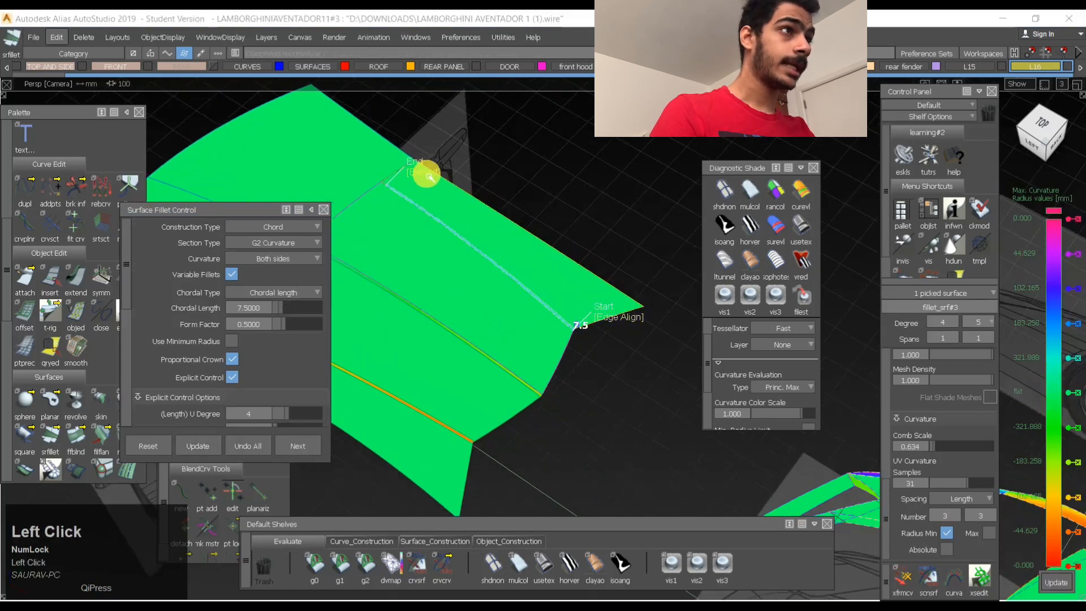
pyautogui.moveTo(288, 419); pyautogui.dragTo(293, 417)
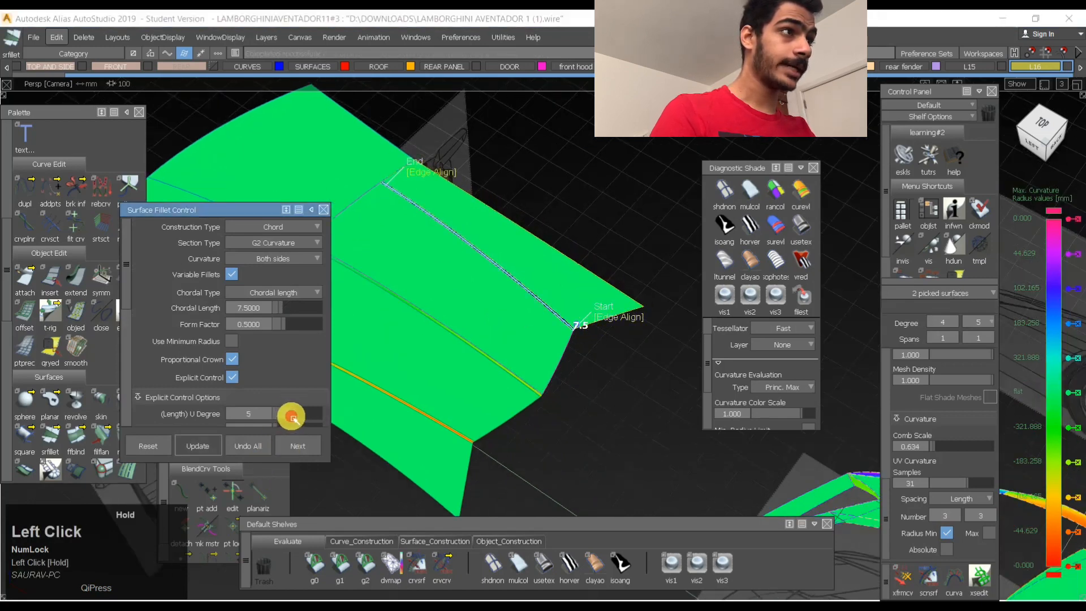
pyautogui.press('space')
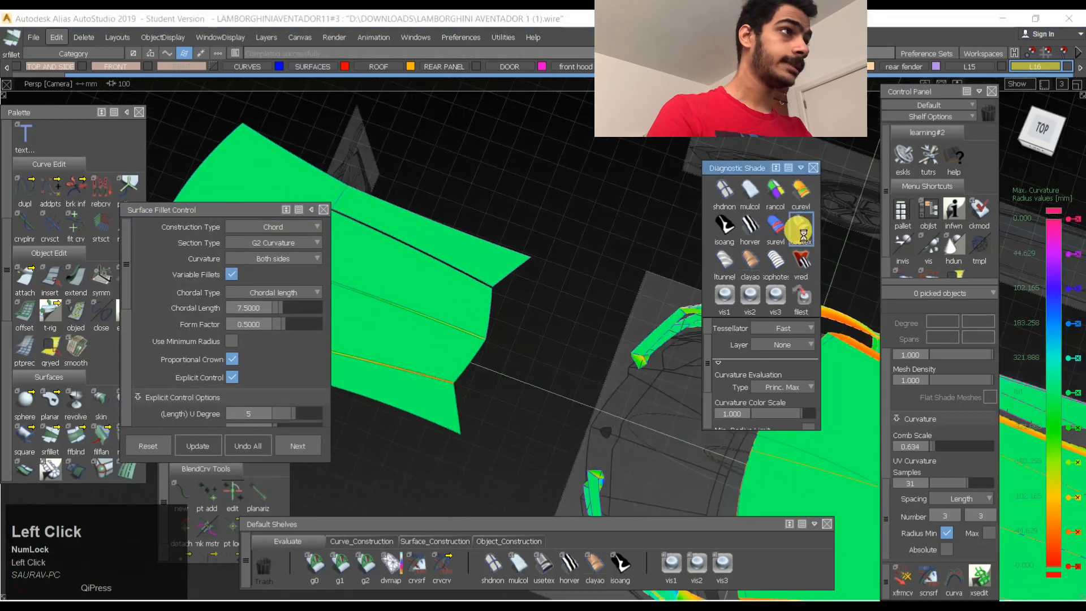
# - Reapply the surface curvature shade with type Princ. Max, set its Curvature Color Scale to 10, and inspect the roof's blends
pyautogui.click(800, 225)
pyautogui.click(798, 196)
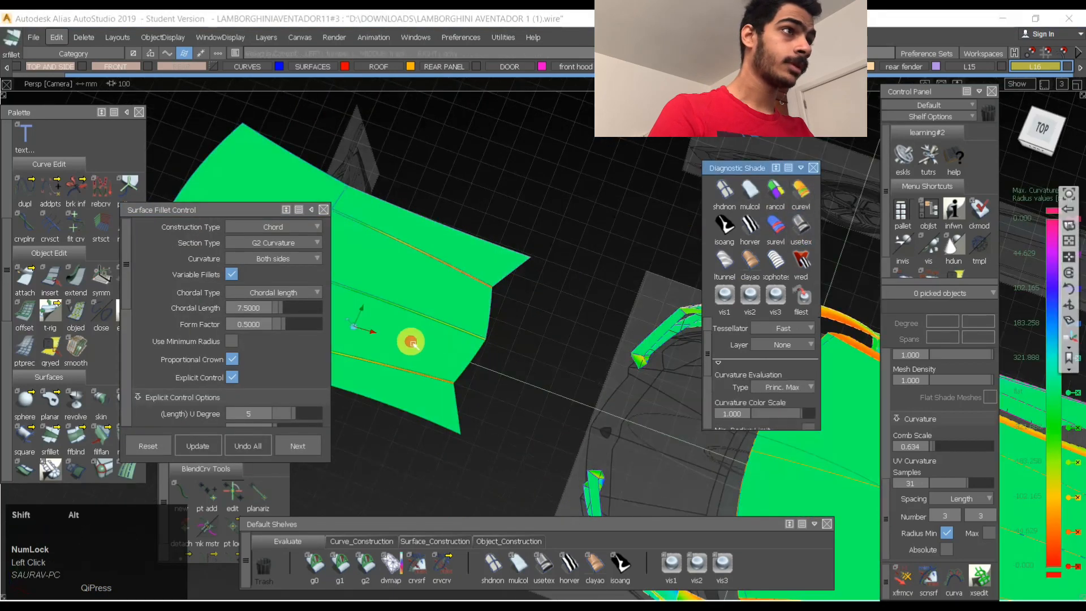
pyautogui.moveTo(410, 343)
pyautogui.mouseDown(button='middle')
pyautogui.moveTo(548, 358)
pyautogui.moveTo(517, 284)
pyautogui.moveTo(528, 351)
pyautogui.moveTo(533, 340)
pyautogui.moveTo(761, 395)
pyautogui.mouseUp(button='middle')
pyautogui.click(783, 388)
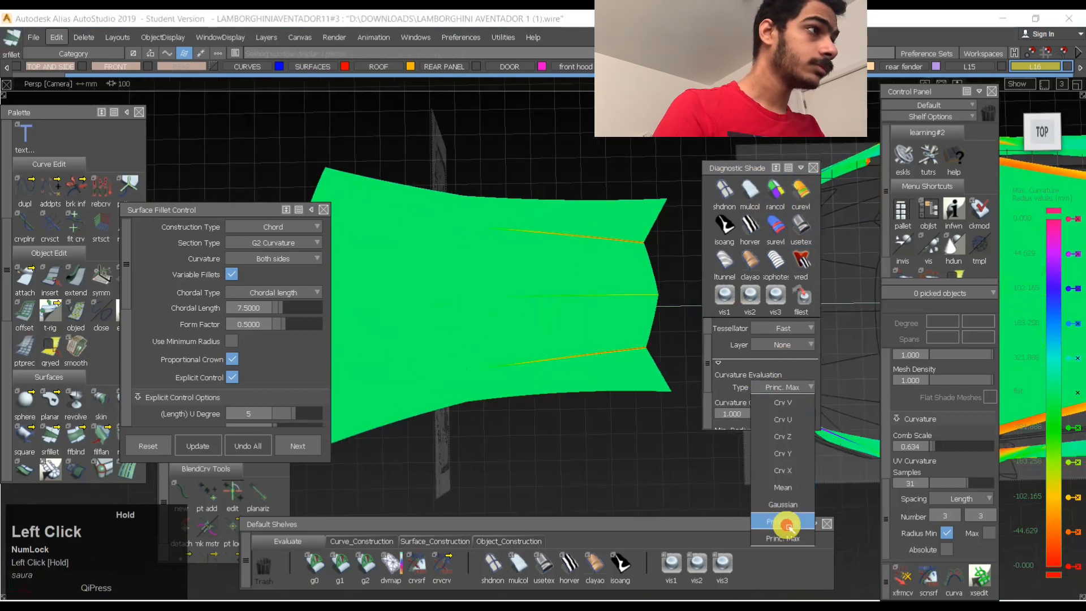
pyautogui.click(790, 535)
pyautogui.moveTo(791, 417)
pyautogui.mouseDown()
pyautogui.moveTo(758, 412)
pyautogui.moveTo(835, 399)
pyautogui.mouseUp()
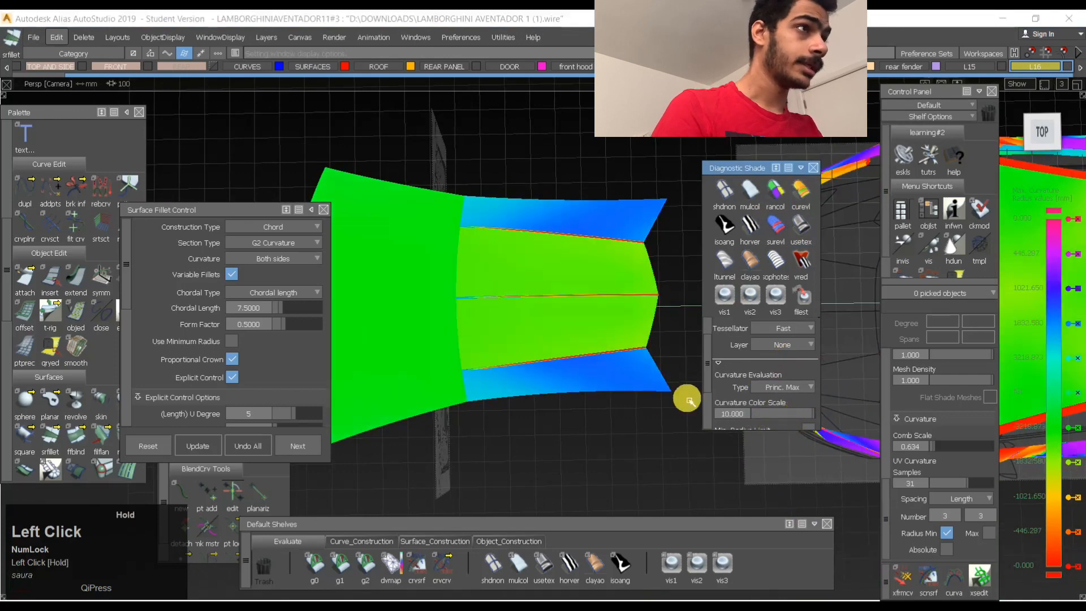
pyautogui.keyDown('alt'); pyautogui.keyDown('shift'); pyautogui.moveTo(577, 235); pyautogui.dragTo(480, 215, button='right'); pyautogui.keyUp('shift'); pyautogui.keyUp('alt')
pyautogui.moveTo(480, 215)
pyautogui.keyDown('alt'); pyautogui.keyDown('shift'); pyautogui.mouseDown()
pyautogui.moveTo(601, 289)
pyautogui.moveTo(526, 305)
pyautogui.moveTo(829, 376)
pyautogui.mouseUp(); pyautogui.keyUp('shift'); pyautogui.keyUp('alt')
pyautogui.keyDown('alt'); pyautogui.keyDown('shift'); pyautogui.moveTo(829, 376); pyautogui.dragTo(582, 381, button='right'); pyautogui.keyUp('shift'); pyautogui.keyUp('alt')
pyautogui.keyDown('alt'); pyautogui.keyDown('shift'); pyautogui.moveTo(582, 381); pyautogui.dragTo(741, 413); pyautogui.keyUp('shift'); pyautogui.keyUp('alt')
pyautogui.keyDown('alt'); pyautogui.keyDown('shift'); pyautogui.moveTo(741, 413); pyautogui.dragTo(521, 341, button='middle'); pyautogui.keyUp('shift'); pyautogui.keyUp('alt')
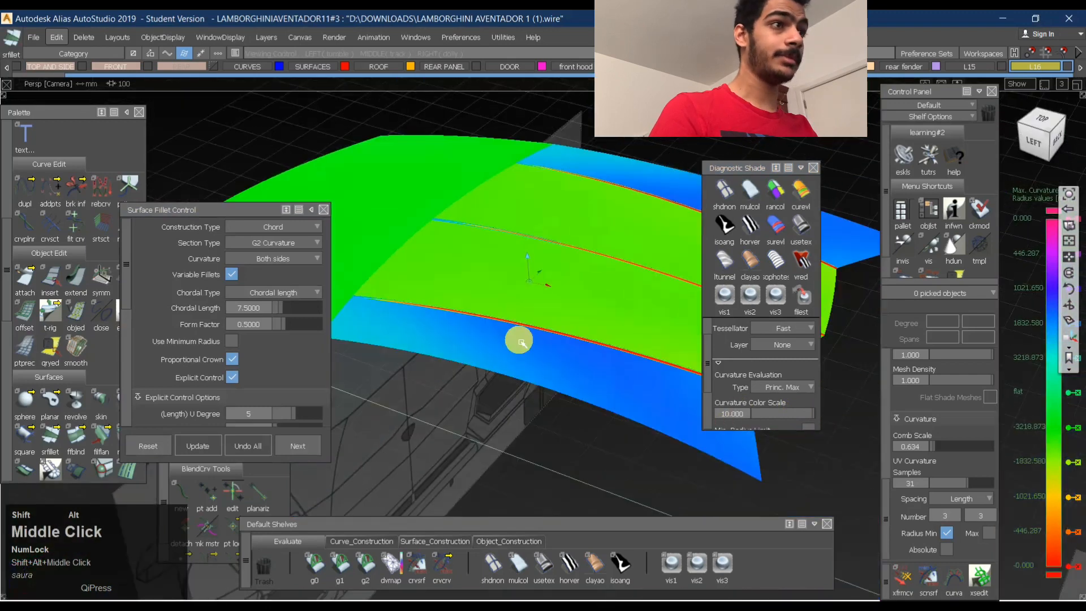
# - Display the surface normals and reverse the yellow blend strips and rear side panel so all roof normals face the same way
pyautogui.scroll(-2, 29, 401)
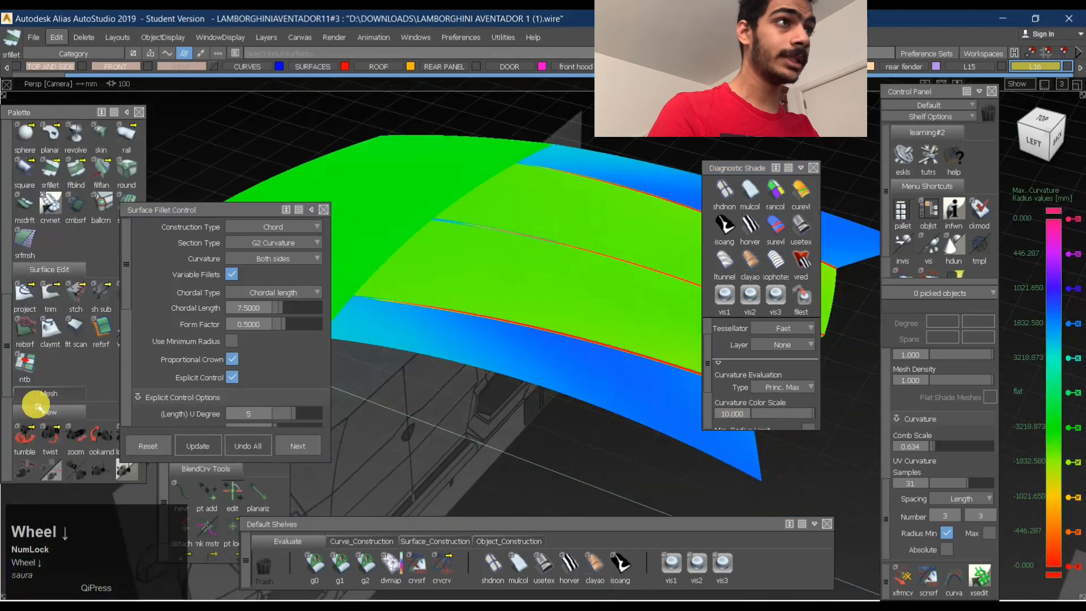
pyautogui.moveTo(171, 209); pyautogui.dragTo(258, 208)
pyautogui.click(76, 351)
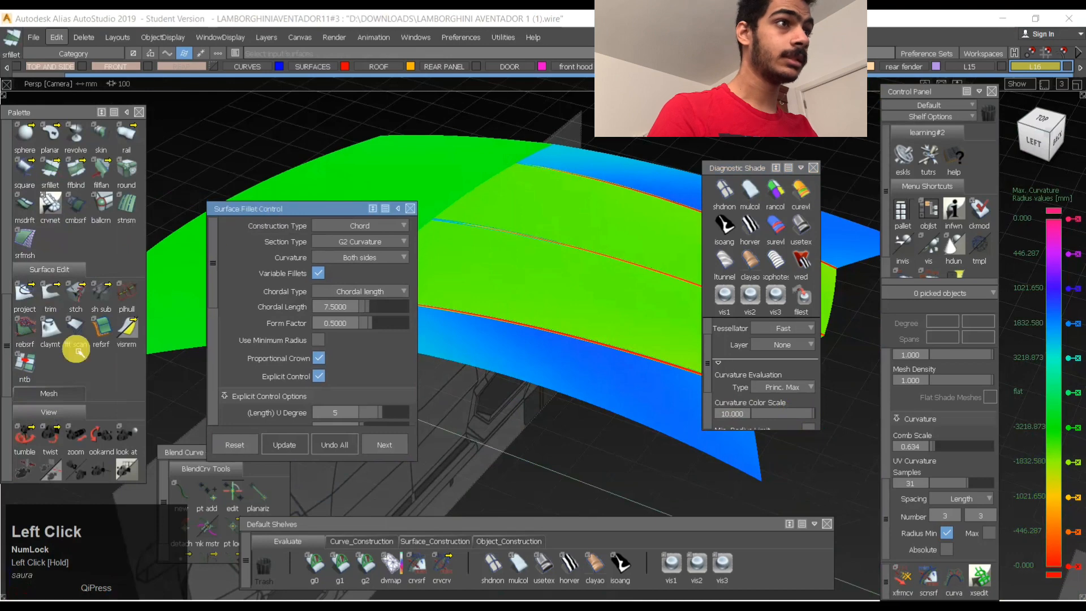
pyautogui.click(529, 236)
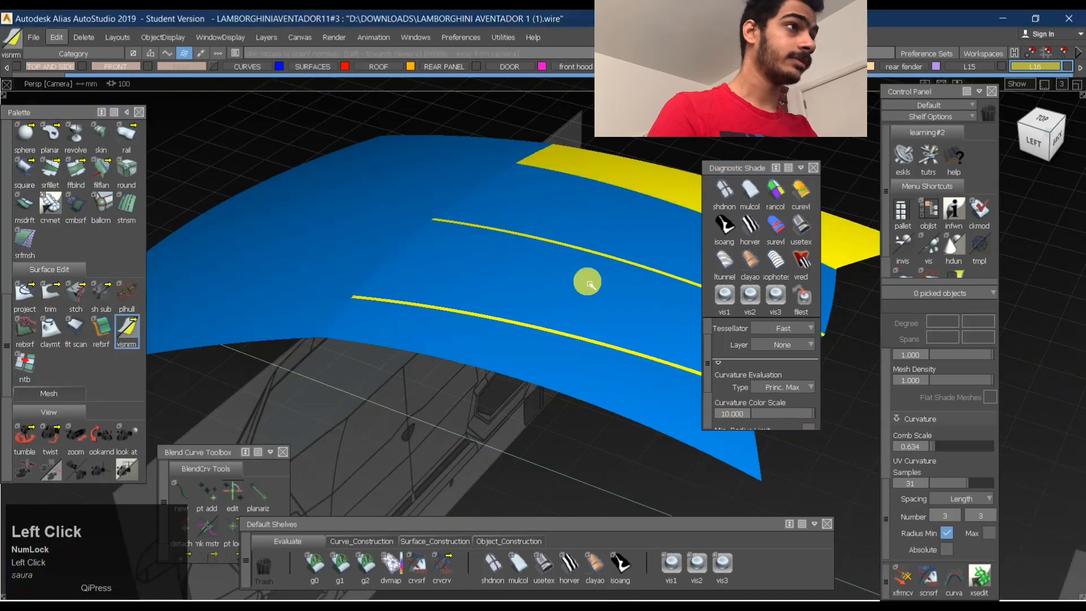
pyautogui.keyDown('alt'); pyautogui.keyDown('shift'); pyautogui.moveTo(575, 307); pyautogui.dragTo(578, 293, button='middle'); pyautogui.keyUp('shift'); pyautogui.keyUp('alt')
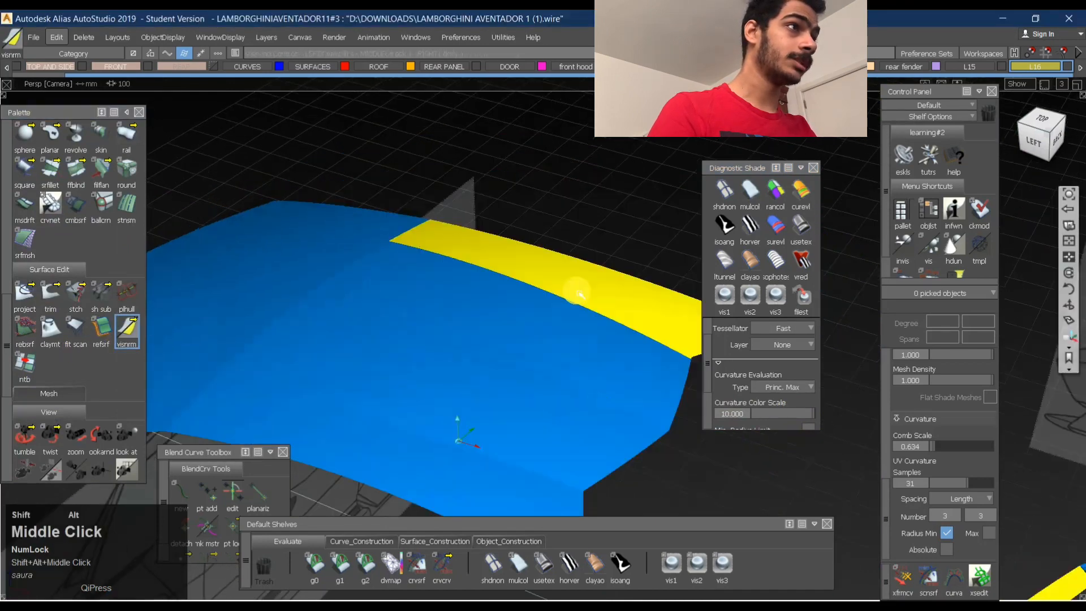
pyautogui.click(519, 316)
pyautogui.keyDown('alt'); pyautogui.keyDown('shift'); pyautogui.moveTo(605, 322); pyautogui.dragTo(554, 404, button='right'); pyautogui.keyUp('shift'); pyautogui.keyUp('alt')
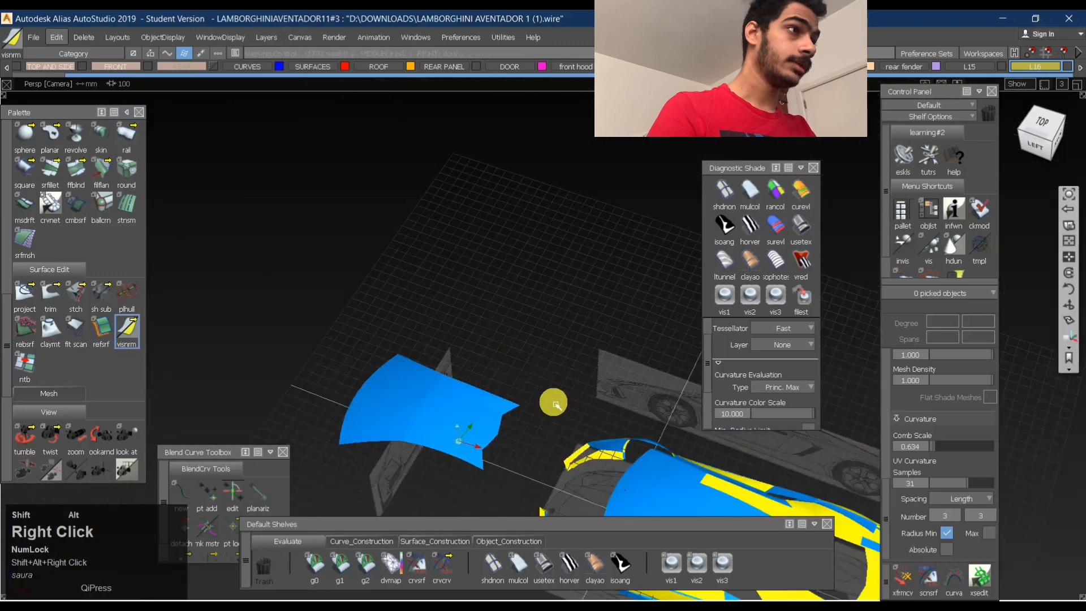
# - Reapply the surface curvature shade to the whole model and examine the roof on the car from above
pyautogui.keyDown('alt'); pyautogui.keyDown('shift'); pyautogui.moveTo(554, 404); pyautogui.dragTo(478, 328, button='middle'); pyautogui.keyUp('shift'); pyautogui.keyUp('alt')
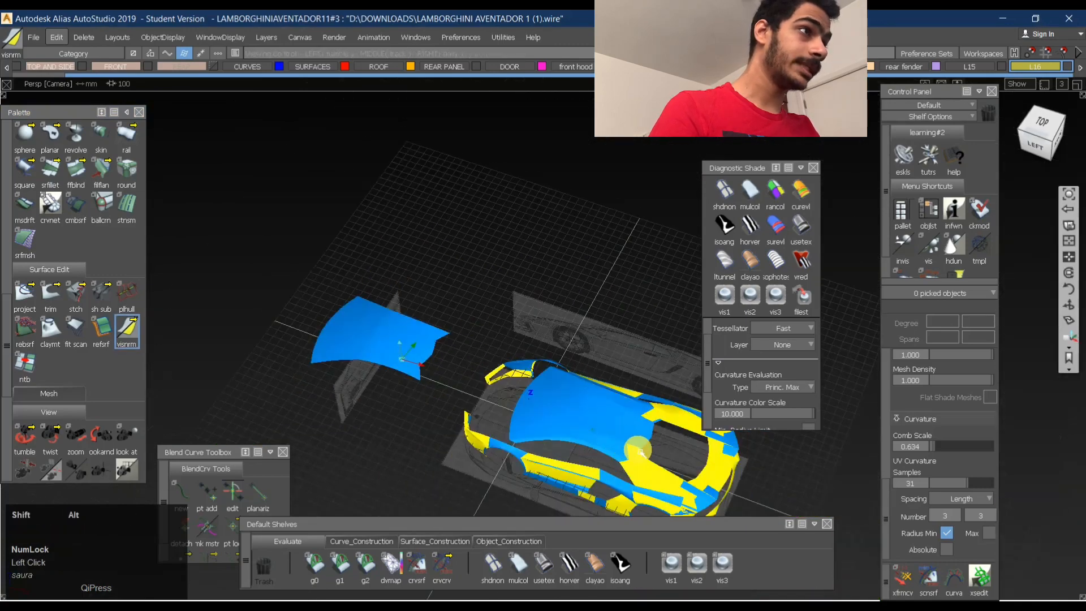
pyautogui.moveTo(625, 451)
pyautogui.keyDown('alt'); pyautogui.keyDown('shift'); pyautogui.mouseDown()
pyautogui.moveTo(662, 458)
pyautogui.moveTo(545, 417)
pyautogui.mouseUp(); pyautogui.keyUp('shift'); pyautogui.keyUp('alt')
pyautogui.click(801, 194)
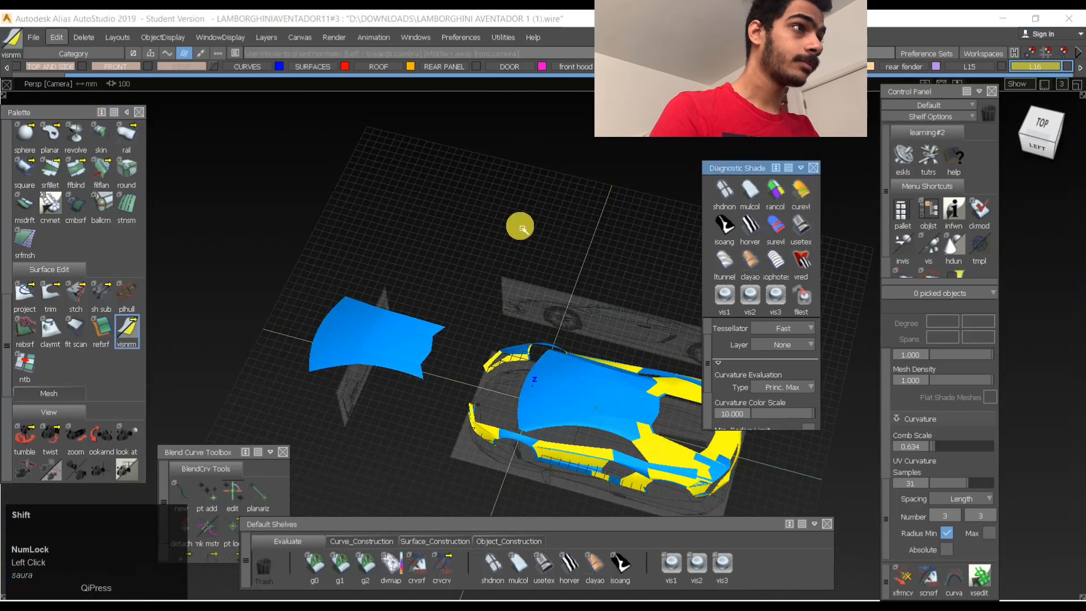
pyautogui.click(721, 292)
pyautogui.click(813, 199)
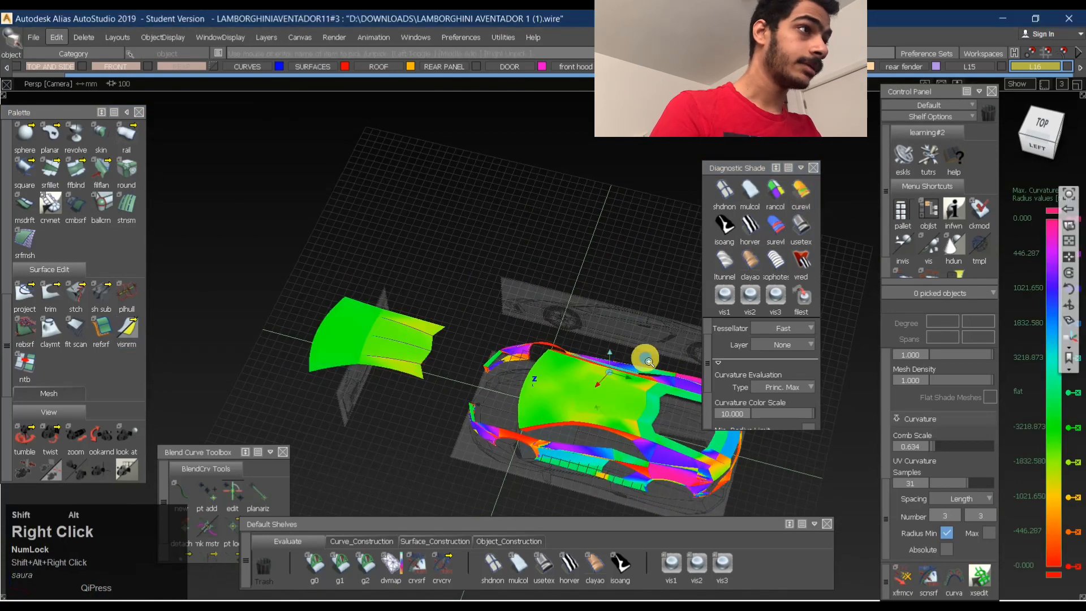
pyautogui.keyDown('alt'); pyautogui.keyDown('shift'); pyautogui.moveTo(647, 358); pyautogui.dragTo(662, 376, button='right'); pyautogui.keyUp('shift'); pyautogui.keyUp('alt')
pyautogui.keyDown('alt'); pyautogui.keyDown('shift'); pyautogui.moveTo(662, 376); pyautogui.dragTo(639, 437); pyautogui.keyUp('shift'); pyautogui.keyUp('alt')
pyautogui.keyDown('alt'); pyautogui.keyDown('shift'); pyautogui.moveTo(637, 435); pyautogui.dragTo(347, 364, button='middle'); pyautogui.keyUp('shift'); pyautogui.keyUp('alt')
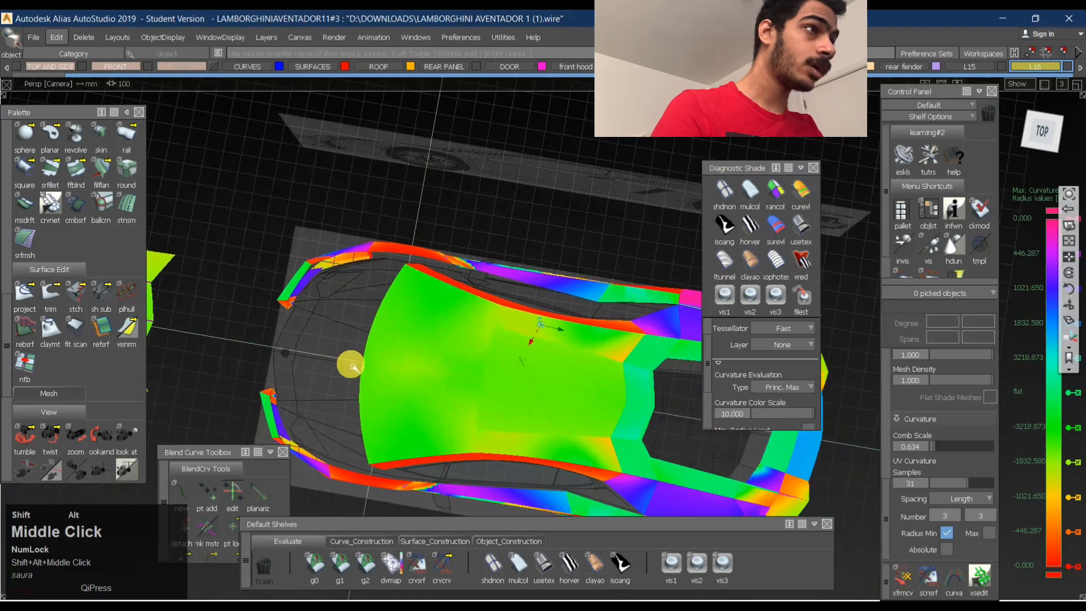
pyautogui.keyDown('alt'); pyautogui.keyDown('shift'); pyautogui.moveTo(347, 364); pyautogui.dragTo(552, 383, button='right'); pyautogui.keyUp('shift'); pyautogui.keyUp('alt')
pyautogui.keyDown('alt'); pyautogui.keyDown('shift'); pyautogui.moveTo(552, 383); pyautogui.dragTo(715, 418); pyautogui.keyUp('shift'); pyautogui.keyUp('alt')
pyautogui.keyDown('alt'); pyautogui.keyDown('shift'); pyautogui.moveTo(716, 418); pyautogui.dragTo(783, 426, button='middle'); pyautogui.keyUp('shift'); pyautogui.keyUp('alt')
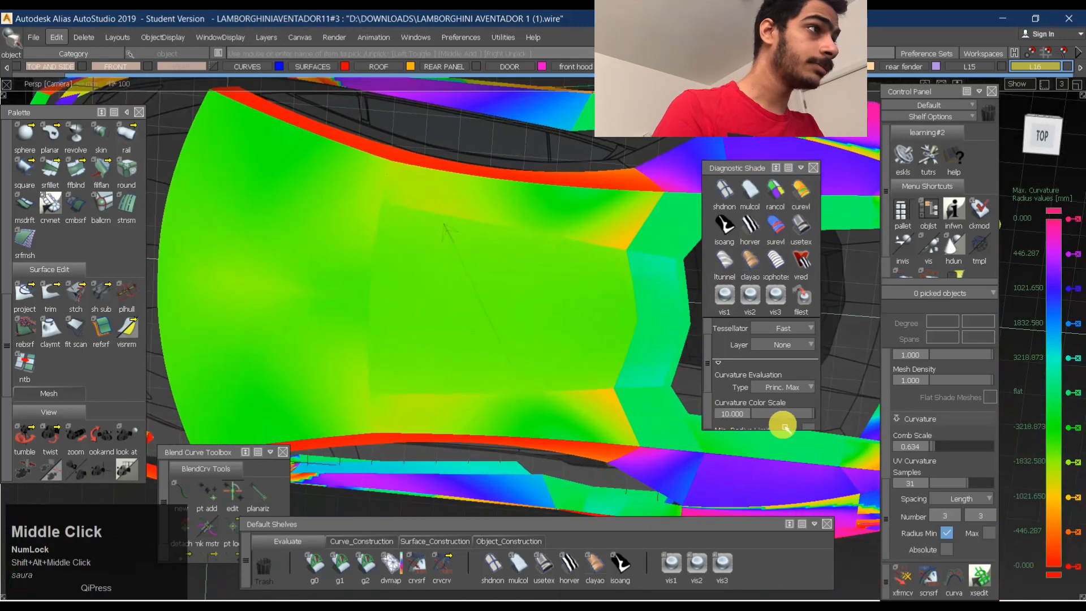
# - Set the Curvature Color Scale to 15 and examine the curvature across the detached roof and the car's roof
pyautogui.click(760, 420)
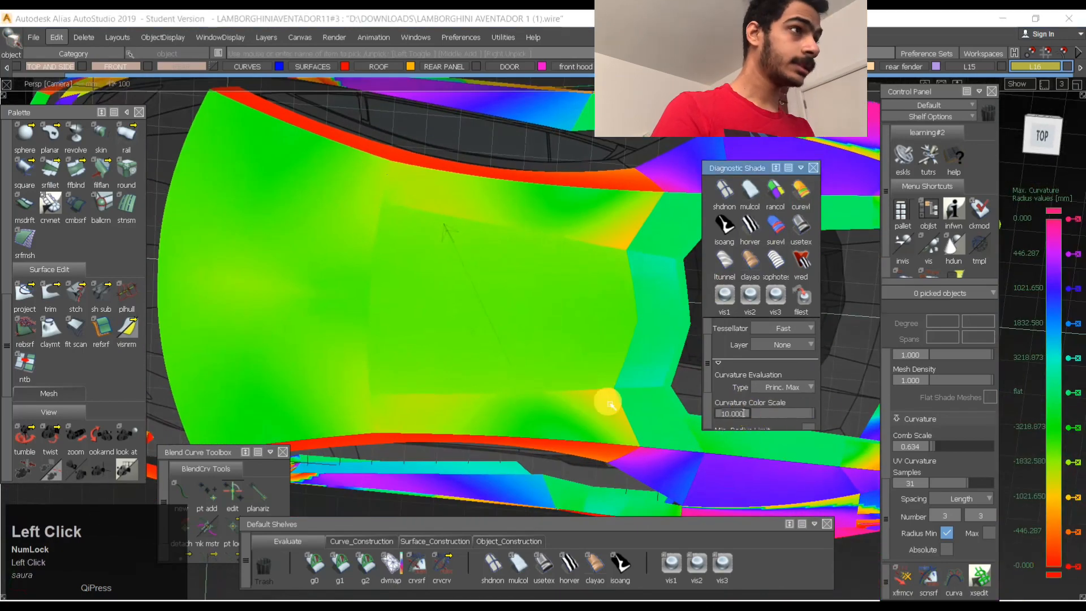
pyautogui.press('Return')
pyautogui.keyDown('alt'); pyautogui.keyDown('shift'); pyautogui.moveTo(436, 347); pyautogui.dragTo(514, 242); pyautogui.keyUp('shift'); pyautogui.keyUp('alt')
pyautogui.keyDown('alt'); pyautogui.keyDown('shift'); pyautogui.moveTo(514, 242); pyautogui.dragTo(504, 306, button='right'); pyautogui.keyUp('shift'); pyautogui.keyUp('alt')
pyautogui.keyDown('alt'); pyautogui.keyDown('shift'); pyautogui.moveTo(504, 305); pyautogui.dragTo(368, 263); pyautogui.keyUp('shift'); pyautogui.keyUp('alt')
pyautogui.keyDown('alt'); pyautogui.keyDown('shift'); pyautogui.moveTo(371, 267); pyautogui.dragTo(341, 213, button='middle'); pyautogui.keyUp('shift'); pyautogui.keyUp('alt')
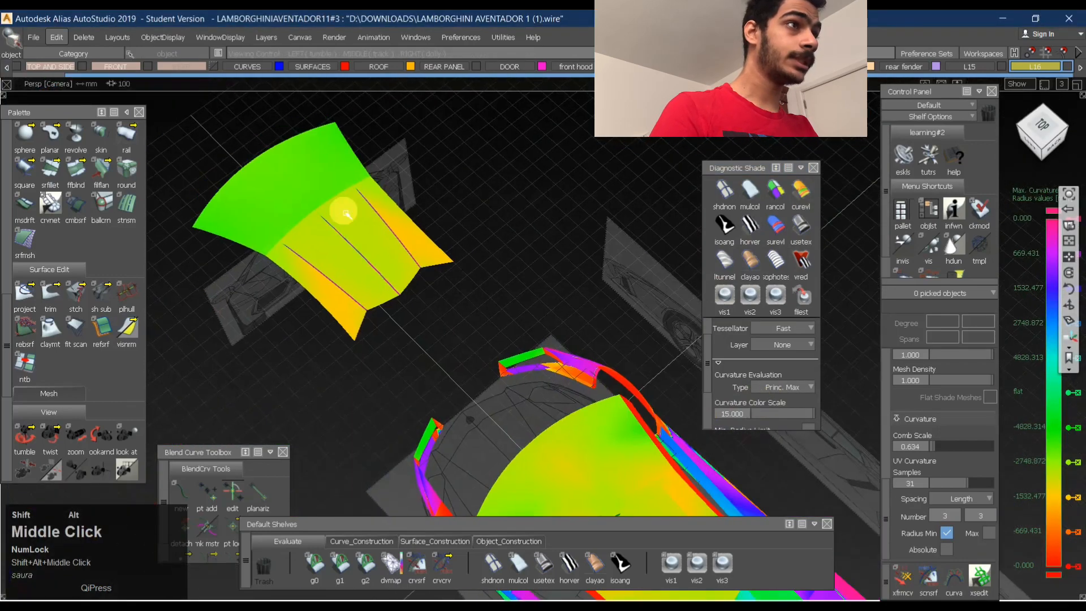
pyautogui.keyDown('alt'); pyautogui.keyDown('shift'); pyautogui.moveTo(342, 213); pyautogui.dragTo(376, 226, button='right'); pyautogui.keyUp('shift'); pyautogui.keyUp('alt')
pyautogui.keyDown('alt'); pyautogui.keyDown('shift'); pyautogui.moveTo(375, 226); pyautogui.dragTo(330, 253); pyautogui.keyUp('shift'); pyautogui.keyUp('alt')
pyautogui.keyDown('alt'); pyautogui.keyDown('shift'); pyautogui.moveTo(330, 253); pyautogui.dragTo(403, 272, button='middle'); pyautogui.keyUp('shift'); pyautogui.keyUp('alt')
pyautogui.keyDown('alt'); pyautogui.keyDown('shift'); pyautogui.moveTo(403, 272); pyautogui.dragTo(504, 323, button='right'); pyautogui.keyUp('shift'); pyautogui.keyUp('alt')
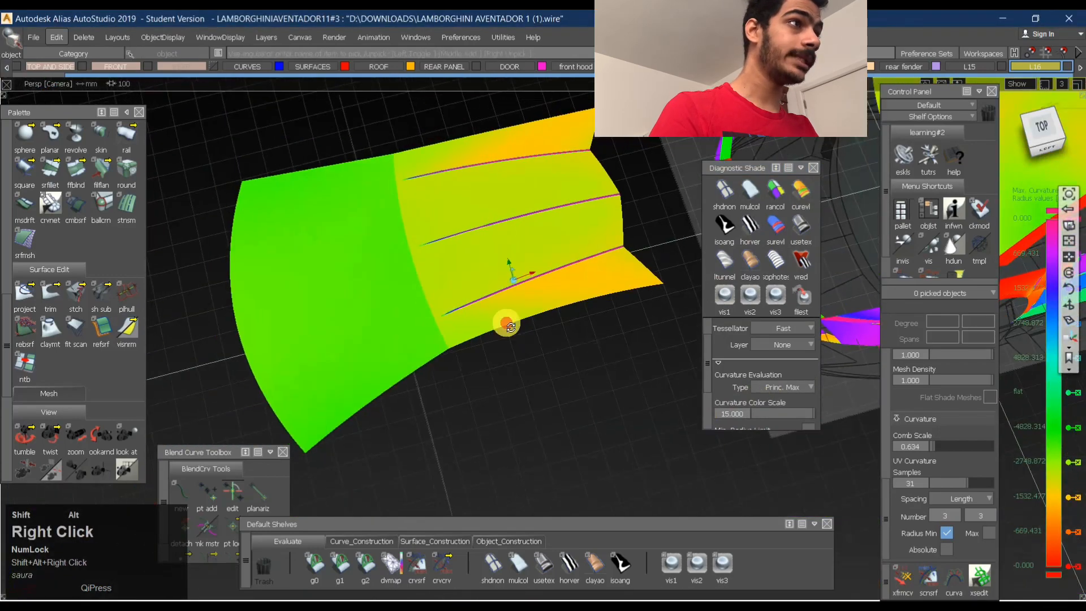
pyautogui.keyDown('alt'); pyautogui.keyDown('shift'); pyautogui.moveTo(505, 322); pyautogui.dragTo(534, 313); pyautogui.keyUp('shift'); pyautogui.keyUp('alt')
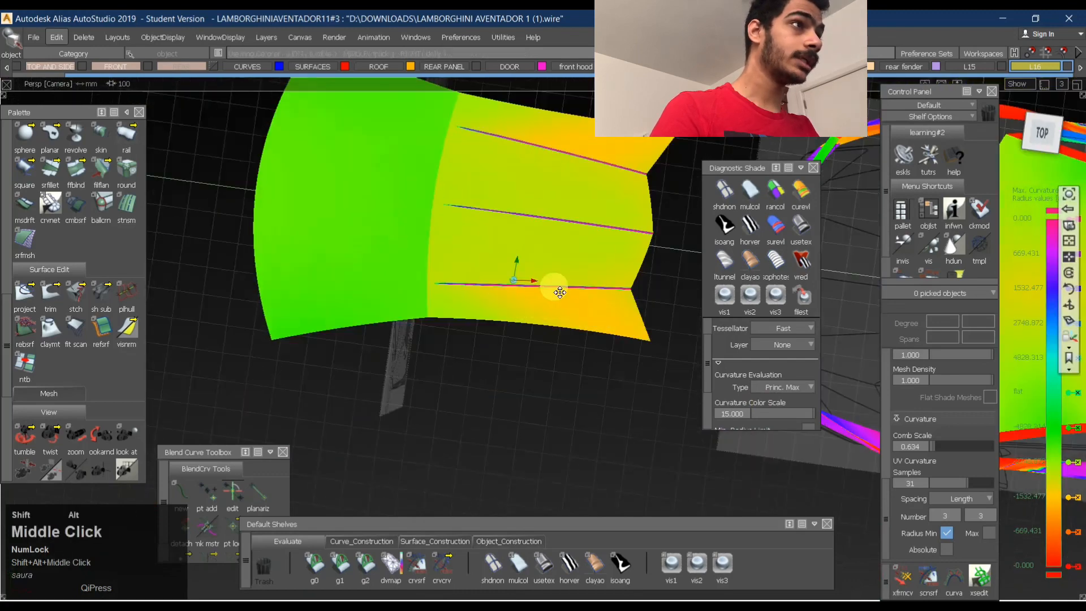
pyautogui.keyDown('alt'); pyautogui.keyDown('shift'); pyautogui.moveTo(560, 292); pyautogui.dragTo(481, 227, button='middle'); pyautogui.keyUp('shift'); pyautogui.keyUp('alt')
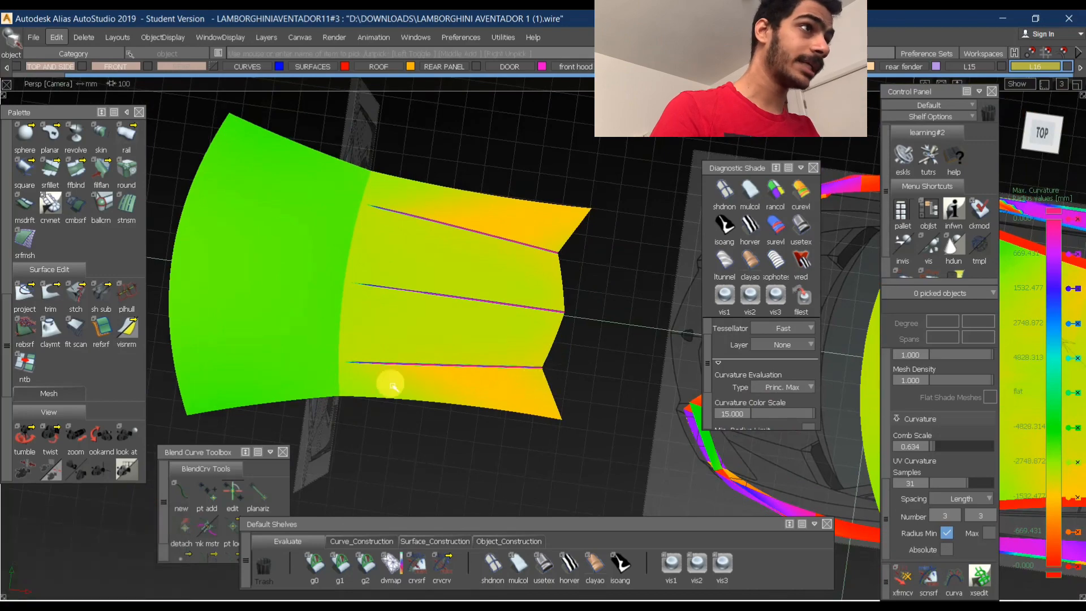
pyautogui.keyDown('alt'); pyautogui.keyDown('shift'); pyautogui.moveTo(629, 365); pyautogui.dragTo(431, 243, button='middle'); pyautogui.keyUp('shift'); pyautogui.keyUp('alt')
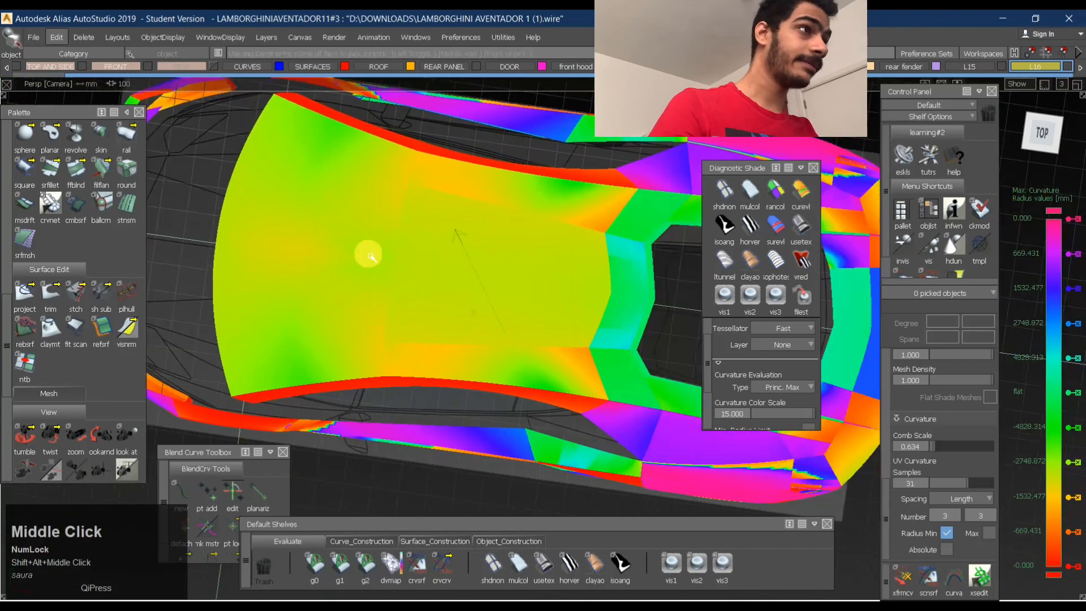
# - Examine the detached roof's three blend strips and outer rear panels under the Princ. Max curvature shade
pyautogui.keyDown('alt'); pyautogui.keyDown('shift'); pyautogui.moveTo(368, 256); pyautogui.dragTo(445, 309); pyautogui.keyUp('shift'); pyautogui.keyUp('alt')
pyautogui.click(800, 186)
pyautogui.keyDown('alt'); pyautogui.keyDown('shift'); pyautogui.moveTo(446, 309); pyautogui.dragTo(245, 400, button='middle'); pyautogui.keyUp('shift'); pyautogui.keyUp('alt')
pyautogui.keyDown('alt'); pyautogui.keyDown('shift'); pyautogui.click(497, 303); pyautogui.keyUp('shift'); pyautogui.keyUp('alt')
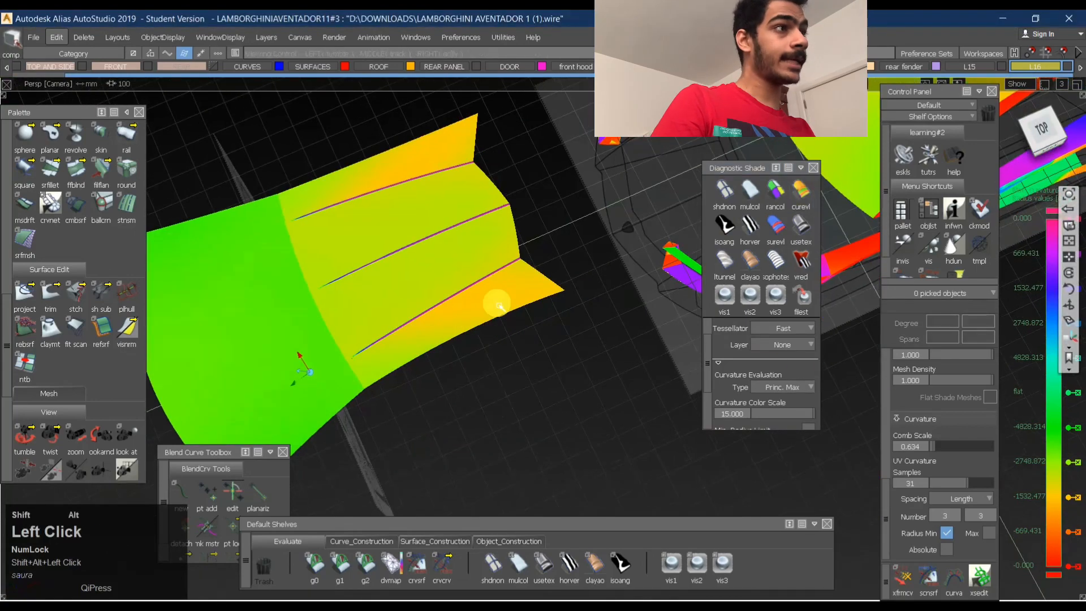
pyautogui.keyDown('alt'); pyautogui.keyDown('shift'); pyautogui.moveTo(531, 296); pyautogui.dragTo(374, 388, button='right'); pyautogui.keyUp('shift'); pyautogui.keyUp('alt')
pyautogui.keyDown('alt'); pyautogui.keyDown('shift'); pyautogui.moveTo(374, 388); pyautogui.dragTo(469, 313); pyautogui.keyUp('shift'); pyautogui.keyUp('alt')
pyautogui.keyDown('alt'); pyautogui.keyDown('shift'); pyautogui.moveTo(530, 275); pyautogui.dragTo(393, 198); pyautogui.keyUp('shift'); pyautogui.keyUp('alt')
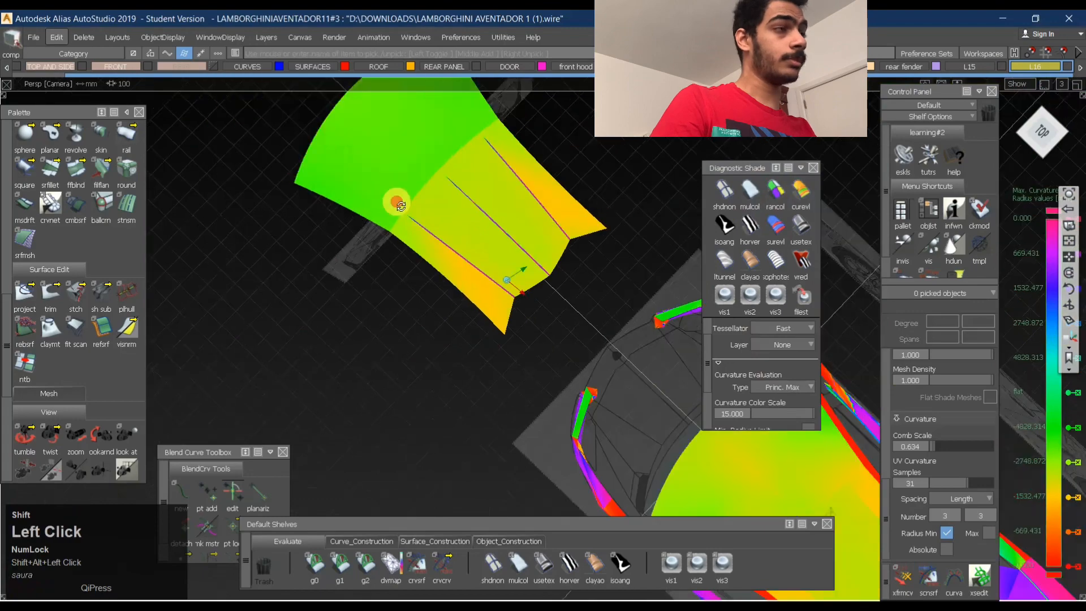
pyautogui.keyDown('alt'); pyautogui.keyDown('shift'); pyautogui.moveTo(393, 199); pyautogui.dragTo(388, 286, button='middle'); pyautogui.keyUp('shift'); pyautogui.keyUp('alt')
pyautogui.keyDown('alt'); pyautogui.keyDown('shift'); pyautogui.moveTo(388, 286); pyautogui.dragTo(435, 266, button='right'); pyautogui.keyUp('shift'); pyautogui.keyUp('alt')
pyautogui.keyDown('alt'); pyautogui.keyDown('shift'); pyautogui.moveTo(435, 265); pyautogui.dragTo(201, 182); pyautogui.keyUp('shift'); pyautogui.keyUp('alt')
# - Compare the car's roof, seen from behind, with the detached roof's curvature transitions
pyautogui.keyDown('alt'); pyautogui.keyDown('shift'); pyautogui.moveTo(201, 182); pyautogui.dragTo(614, 344, button='middle'); pyautogui.keyUp('shift'); pyautogui.keyUp('alt')
pyautogui.keyDown('alt'); pyautogui.keyDown('shift'); pyautogui.moveTo(693, 414); pyautogui.dragTo(424, 286); pyautogui.keyUp('shift'); pyautogui.keyUp('alt')
pyautogui.keyDown('alt'); pyautogui.keyDown('shift'); pyautogui.moveTo(424, 286); pyautogui.dragTo(475, 270, button='middle'); pyautogui.keyUp('shift'); pyautogui.keyUp('alt')
pyautogui.keyDown('alt'); pyautogui.keyDown('shift'); pyautogui.moveTo(475, 269); pyautogui.dragTo(537, 410); pyautogui.keyUp('shift'); pyautogui.keyUp('alt')
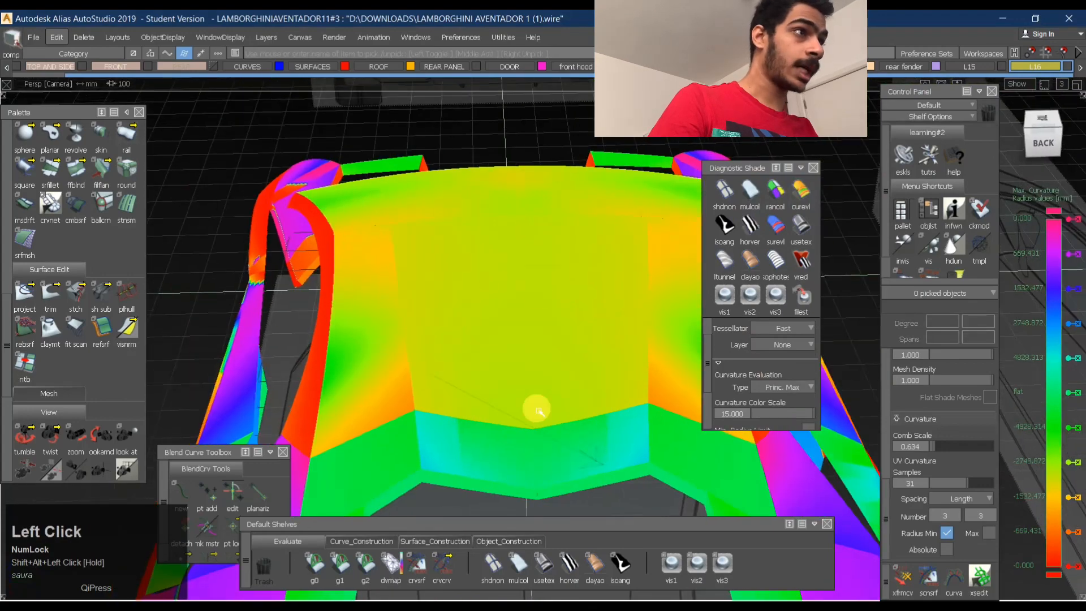
pyautogui.keyDown('alt'); pyautogui.keyDown('shift'); pyautogui.moveTo(542, 282); pyautogui.dragTo(511, 315, button='right'); pyautogui.keyUp('shift'); pyautogui.keyUp('alt')
pyautogui.keyDown('alt'); pyautogui.keyDown('shift'); pyautogui.moveTo(512, 316); pyautogui.dragTo(524, 290); pyautogui.keyUp('shift'); pyautogui.keyUp('alt')
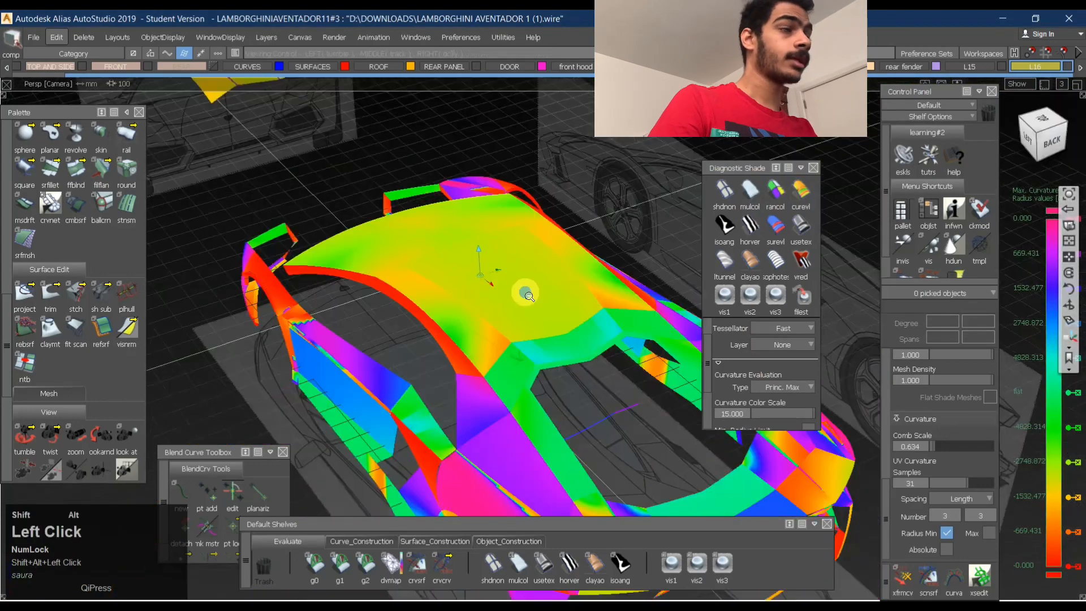
pyautogui.keyDown('alt'); pyautogui.keyDown('shift'); pyautogui.moveTo(524, 291); pyautogui.dragTo(384, 178, button='middle'); pyautogui.keyUp('shift'); pyautogui.keyUp('alt')
pyautogui.keyDown('alt'); pyautogui.keyDown('shift'); pyautogui.moveTo(384, 177); pyautogui.dragTo(430, 150, button='right'); pyautogui.keyUp('shift'); pyautogui.keyUp('alt')
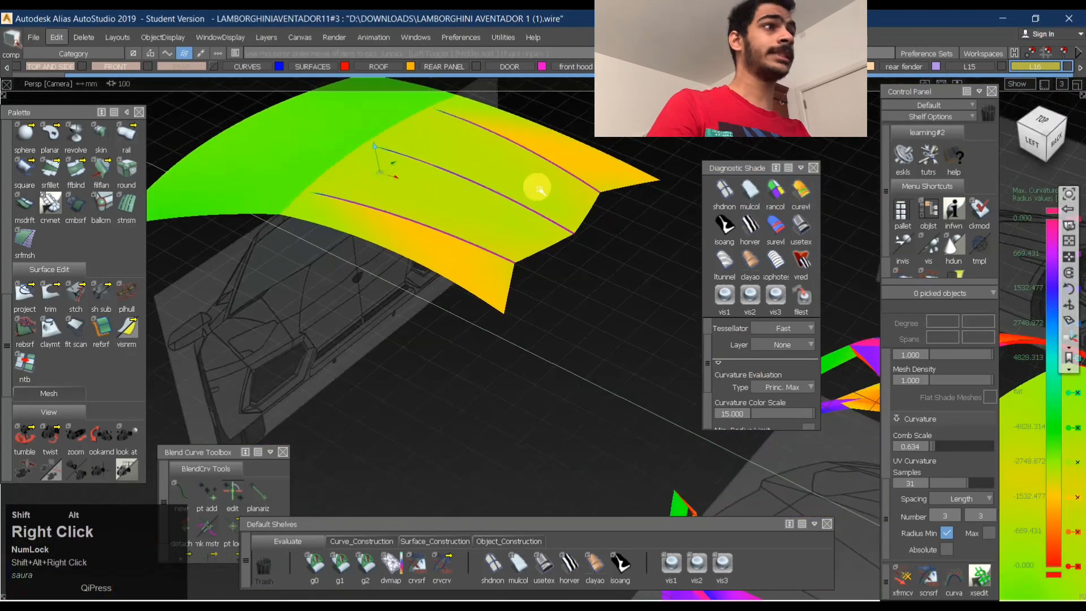
pyautogui.keyDown('alt'); pyautogui.keyDown('shift'); pyautogui.moveTo(430, 150); pyautogui.dragTo(423, 228); pyautogui.keyUp('shift'); pyautogui.keyUp('alt')
pyautogui.keyDown('alt'); pyautogui.keyDown('shift'); pyautogui.moveTo(421, 222); pyautogui.dragTo(529, 261, button='right'); pyautogui.keyUp('shift'); pyautogui.keyUp('alt')
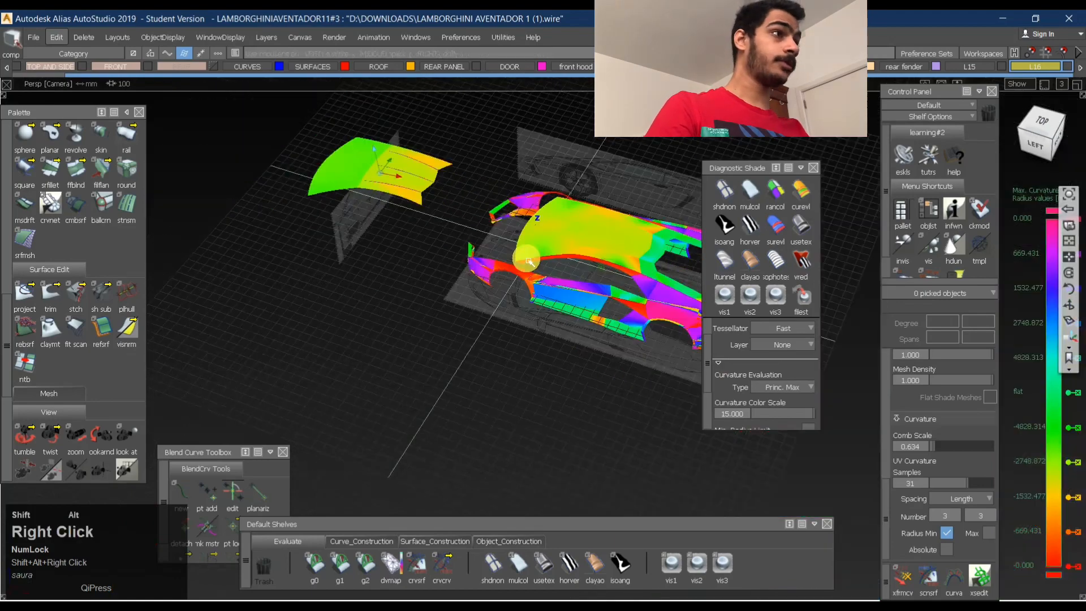
# - Apply the user-defined texture shade, turn on the model wireframe display, and look over both roofs
pyautogui.click(801, 225)
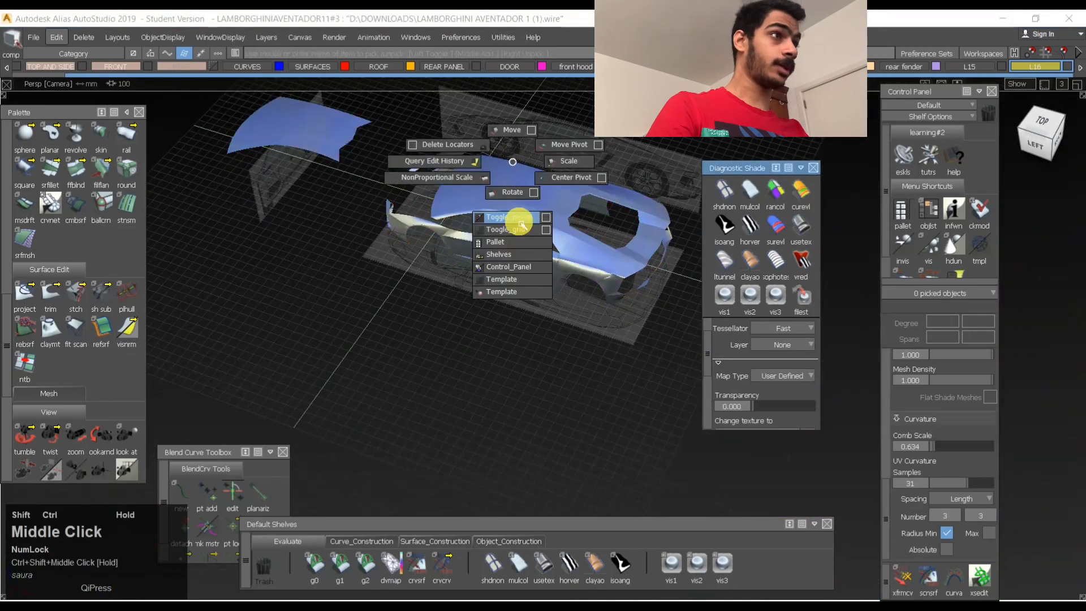
pyautogui.keyDown('ctrl'); pyautogui.keyDown('shift'); pyautogui.moveTo(522, 225); pyautogui.dragTo(520, 220, button='middle'); pyautogui.keyUp('shift'); pyautogui.keyUp('ctrl')
pyautogui.keyDown('alt'); pyautogui.keyDown('shift'); pyautogui.moveTo(575, 203); pyautogui.dragTo(611, 198); pyautogui.keyUp('shift'); pyautogui.keyUp('alt')
pyautogui.keyDown('alt'); pyautogui.keyDown('shift'); pyautogui.moveTo(611, 198); pyautogui.dragTo(371, 158, button='right'); pyautogui.keyUp('shift'); pyautogui.keyUp('alt')
pyautogui.keyDown('alt'); pyautogui.keyDown('shift'); pyautogui.moveTo(372, 158); pyautogui.dragTo(419, 164); pyautogui.keyUp('shift'); pyautogui.keyUp('alt')
pyautogui.keyDown('alt'); pyautogui.keyDown('shift'); pyautogui.moveTo(419, 164); pyautogui.dragTo(541, 181, button='right'); pyautogui.keyUp('shift'); pyautogui.keyUp('alt')
pyautogui.keyDown('alt'); pyautogui.keyDown('shift'); pyautogui.moveTo(541, 181); pyautogui.dragTo(553, 286); pyautogui.keyUp('shift'); pyautogui.keyUp('alt')
# - Pick the rear surface beside the engine bay opening to check its degree and spans, and clear the selection
pyautogui.keyDown('ctrl'); pyautogui.keyDown('shift'); pyautogui.click(698, 216); pyautogui.keyUp('shift'); pyautogui.keyUp('ctrl')
pyautogui.click(588, 217)
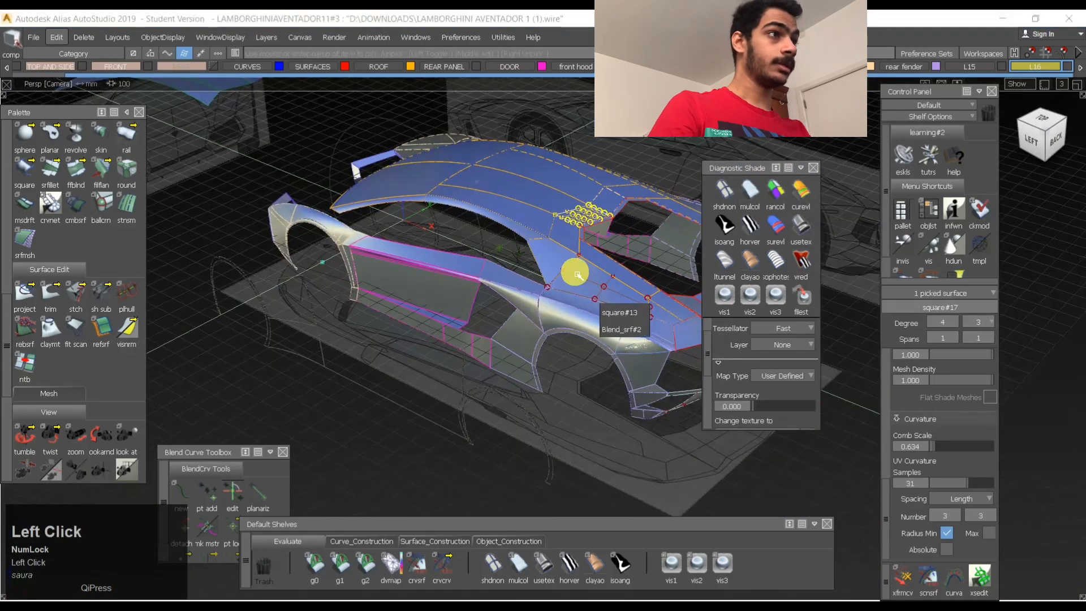
pyautogui.click(656, 214)
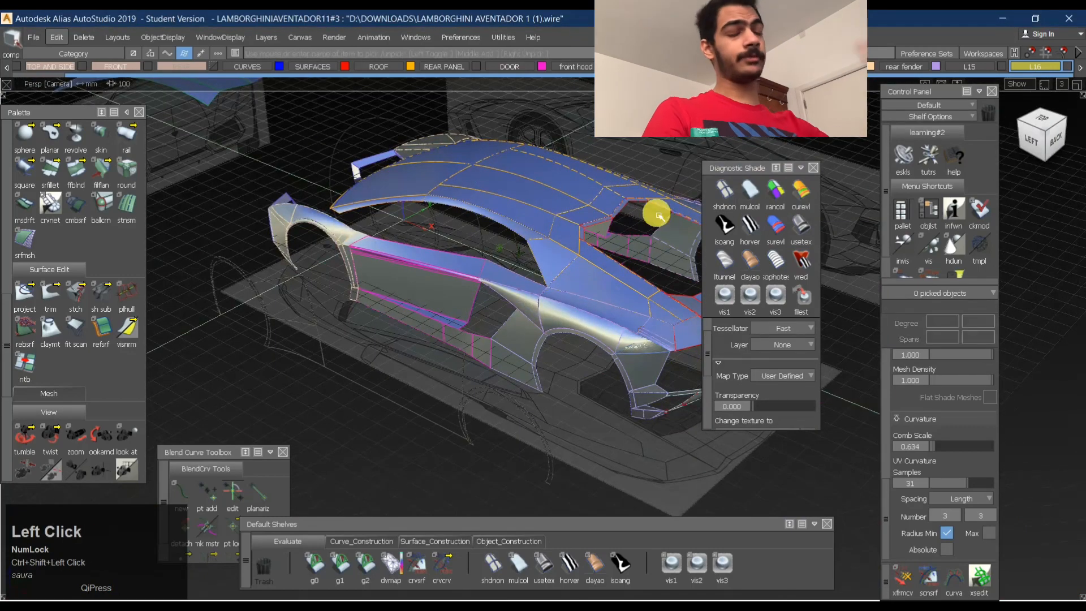
# - Apply the BW Horz zebra shade and examine the stripe flow across the detached roof's blends
pyautogui.keyDown('alt'); pyautogui.keyDown('shift'); pyautogui.moveTo(534, 162); pyautogui.dragTo(572, 181, button='right'); pyautogui.keyUp('shift'); pyautogui.keyUp('alt')
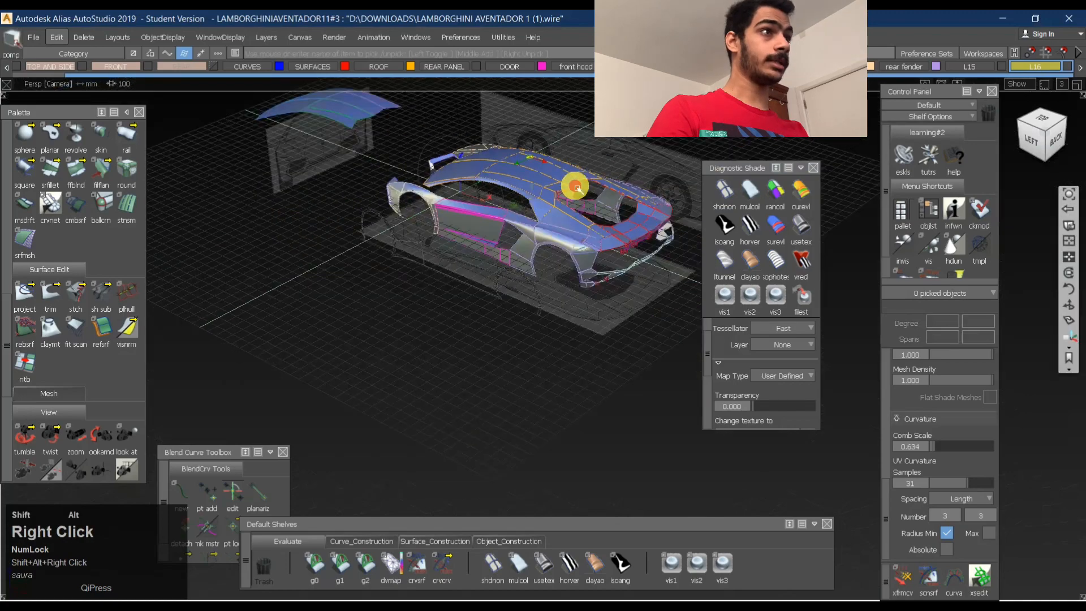
pyautogui.keyDown('alt'); pyautogui.keyDown('shift'); pyautogui.moveTo(572, 182); pyautogui.dragTo(502, 276, button='middle'); pyautogui.keyUp('shift'); pyautogui.keyUp('alt')
pyautogui.keyDown('alt'); pyautogui.keyDown('shift'); pyautogui.moveTo(377, 198); pyautogui.dragTo(470, 177); pyautogui.keyUp('shift'); pyautogui.keyUp('alt')
pyautogui.keyDown('alt'); pyautogui.keyDown('shift'); pyautogui.moveTo(470, 177); pyautogui.dragTo(514, 248, button='middle'); pyautogui.keyUp('shift'); pyautogui.keyUp('alt')
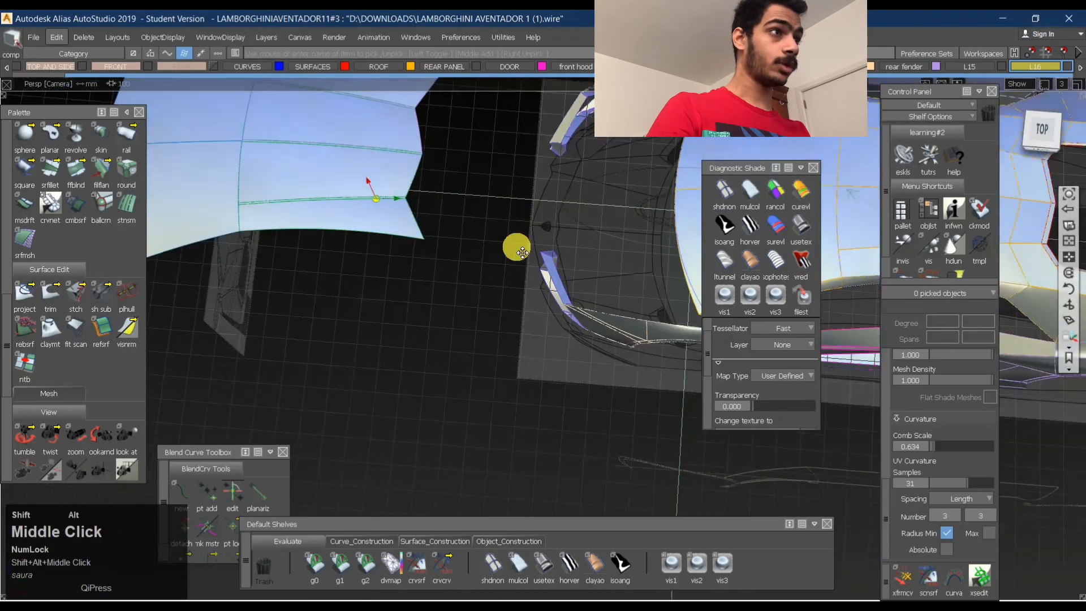
pyautogui.keyDown('alt'); pyautogui.keyDown('shift'); pyautogui.moveTo(514, 247); pyautogui.dragTo(406, 196); pyautogui.keyUp('shift'); pyautogui.keyUp('alt')
pyautogui.click(750, 226)
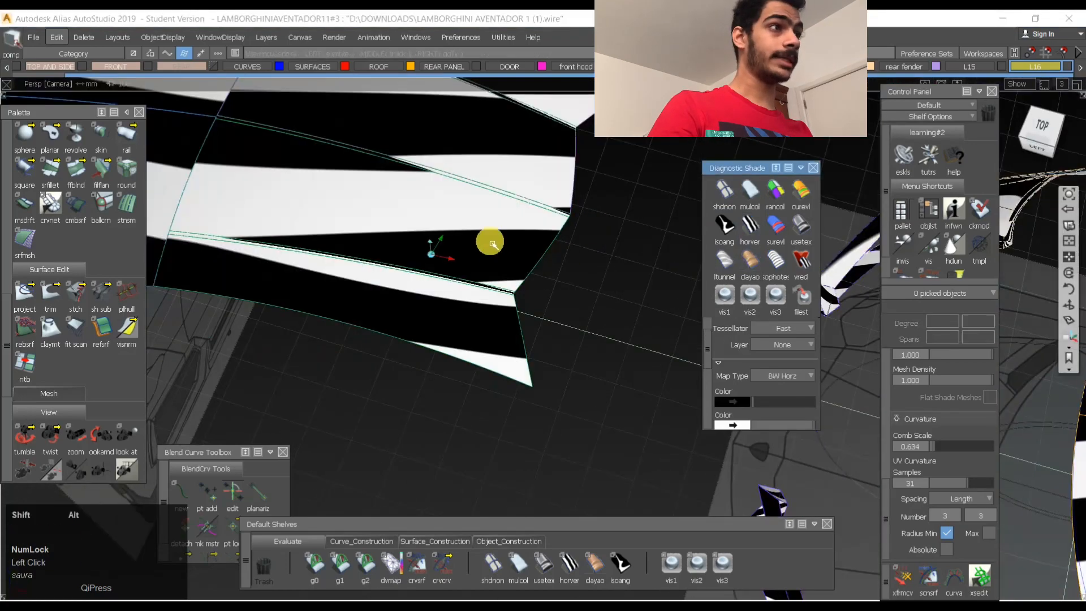
pyautogui.keyDown('alt'); pyautogui.keyDown('shift'); pyautogui.moveTo(490, 243); pyautogui.dragTo(534, 310); pyautogui.keyUp('shift'); pyautogui.keyUp('alt')
pyautogui.keyDown('alt'); pyautogui.keyDown('shift'); pyautogui.moveTo(533, 310); pyautogui.dragTo(532, 313, button='middle'); pyautogui.keyUp('shift'); pyautogui.keyUp('alt')
pyautogui.keyDown('alt'); pyautogui.keyDown('shift'); pyautogui.moveTo(534, 314); pyautogui.dragTo(674, 248); pyautogui.keyUp('shift'); pyautogui.keyUp('alt')
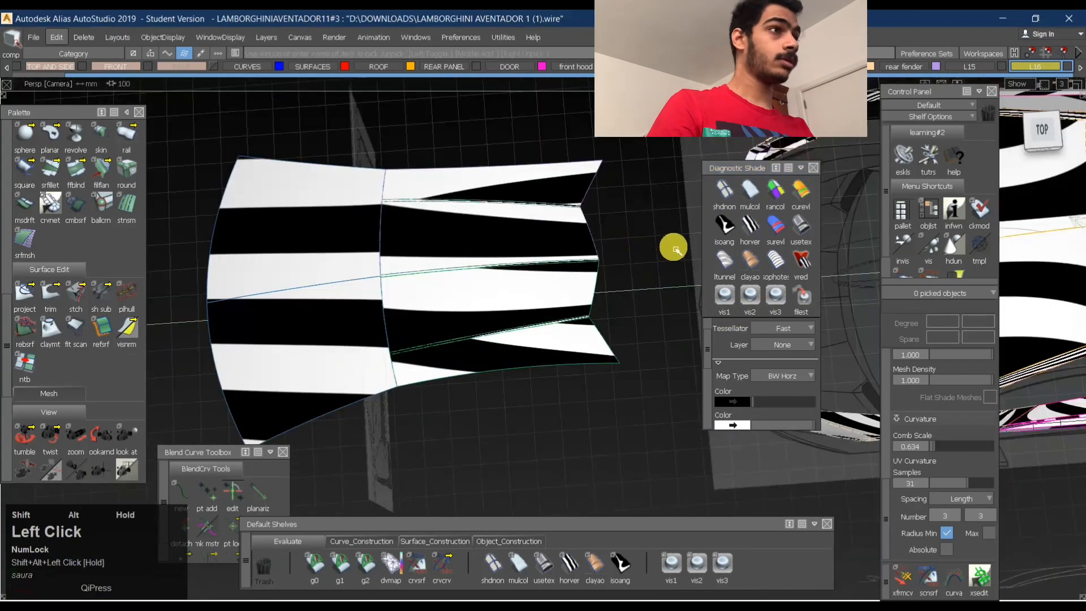
pyautogui.keyDown('alt'); pyautogui.keyDown('shift'); pyautogui.moveTo(540, 240); pyautogui.dragTo(622, 244, button='right'); pyautogui.keyUp('shift'); pyautogui.keyUp('alt')
pyautogui.keyDown('alt'); pyautogui.keyDown('shift'); pyautogui.moveTo(622, 243); pyautogui.dragTo(665, 200); pyautogui.keyUp('shift'); pyautogui.keyUp('alt')
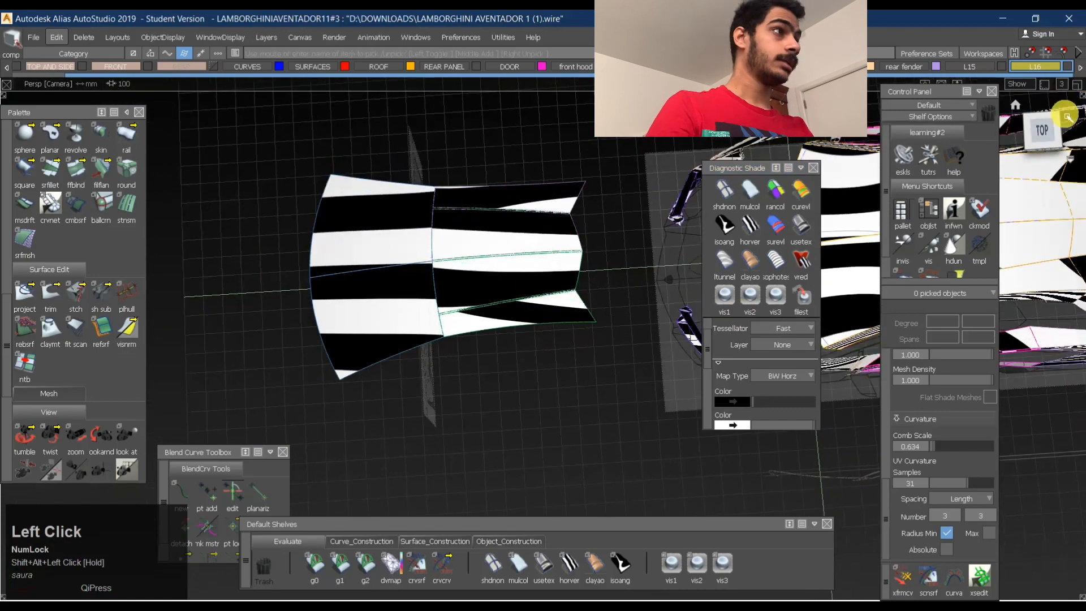
# - Examine the detached roof's side profile in the left orthographic view
pyautogui.click(1045, 151)
pyautogui.keyDown('ctrl'); pyautogui.keyDown('shift'); pyautogui.moveTo(559, 245); pyautogui.dragTo(561, 175); pyautogui.keyUp('shift'); pyautogui.keyUp('ctrl')
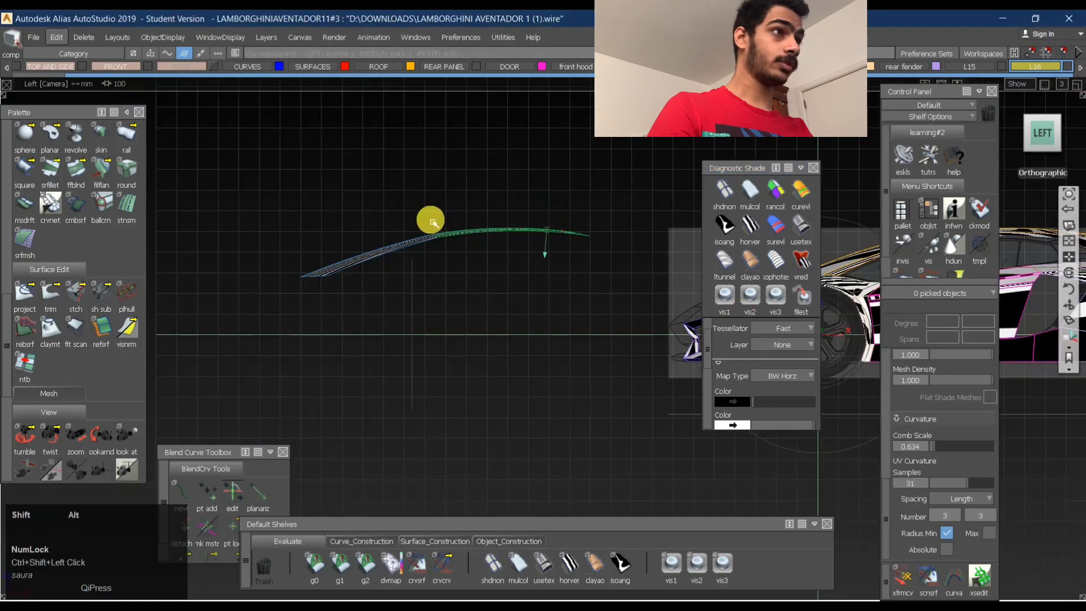
pyautogui.keyDown('alt'); pyautogui.keyDown('shift'); pyautogui.moveTo(473, 232); pyautogui.dragTo(639, 219, button='right'); pyautogui.keyUp('shift'); pyautogui.keyUp('alt')
pyautogui.keyDown('alt'); pyautogui.keyDown('shift'); pyautogui.moveTo(588, 222); pyautogui.dragTo(570, 276); pyautogui.keyUp('shift'); pyautogui.keyUp('alt')
pyautogui.keyDown('ctrl'); pyautogui.keyDown('shift'); pyautogui.moveTo(473, 227); pyautogui.dragTo(463, 195); pyautogui.keyUp('shift'); pyautogui.keyUp('ctrl')
# - Pick the outer side surface and its neighbouring panel on the detached roof's rear and display their curvature combs in left view
pyautogui.click(552, 180)
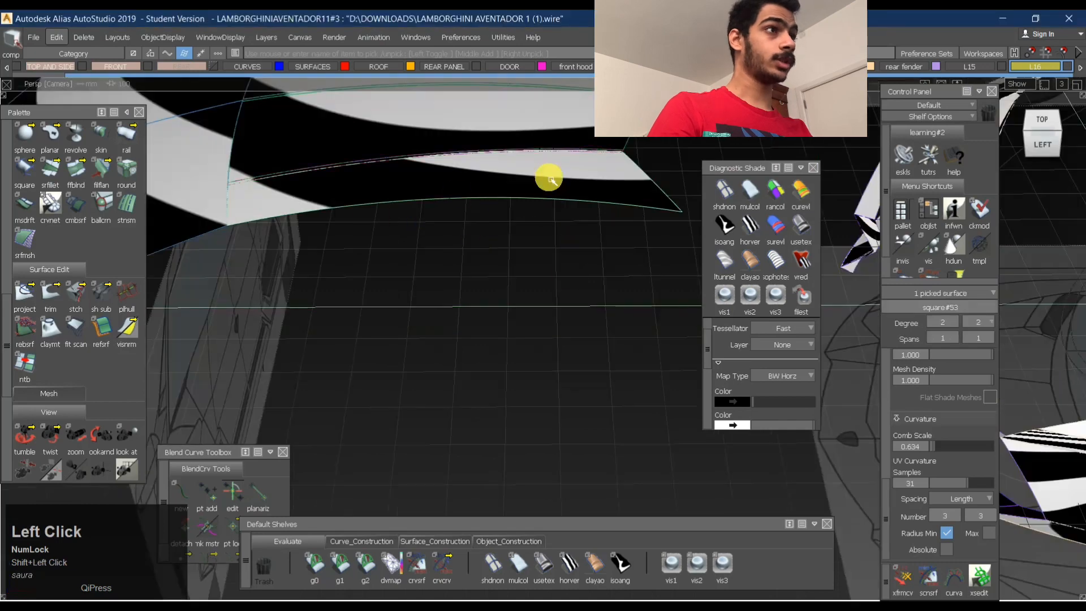
pyautogui.keyDown('alt'); pyautogui.keyDown('shift'); pyautogui.moveTo(549, 180); pyautogui.dragTo(429, 153, button='right'); pyautogui.keyUp('shift'); pyautogui.keyUp('alt')
pyautogui.click(514, 106)
pyautogui.keyDown('alt'); pyautogui.keyDown('shift'); pyautogui.moveTo(514, 107); pyautogui.dragTo(487, 202, button='middle'); pyautogui.keyUp('shift'); pyautogui.keyUp('alt')
pyautogui.keyDown('alt'); pyautogui.keyDown('shift'); pyautogui.moveTo(487, 202); pyautogui.dragTo(531, 169, button='right'); pyautogui.keyUp('shift'); pyautogui.keyUp('alt')
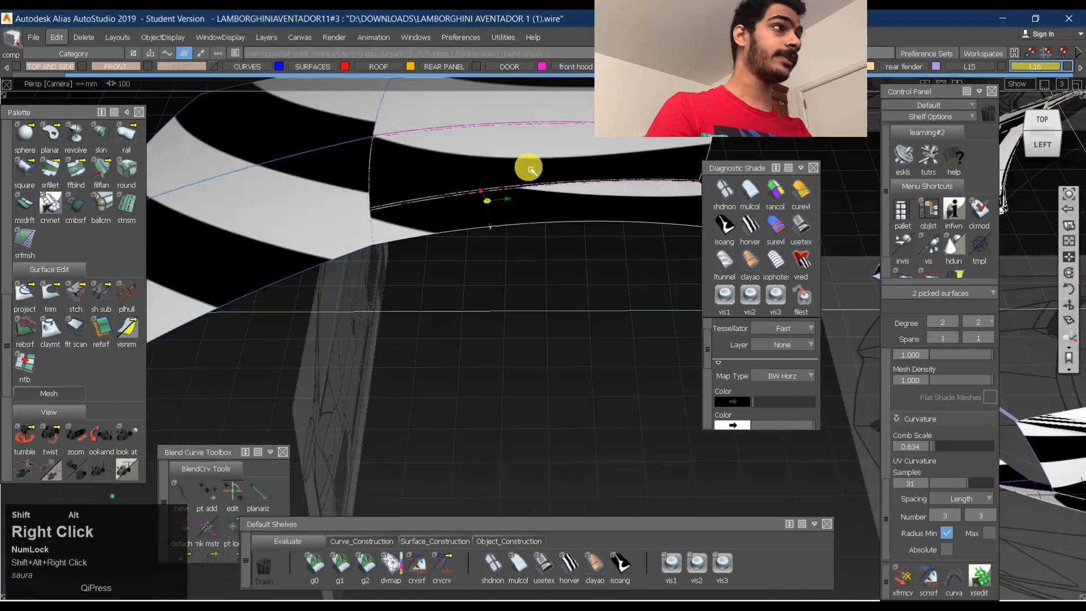
pyautogui.click(1043, 145)
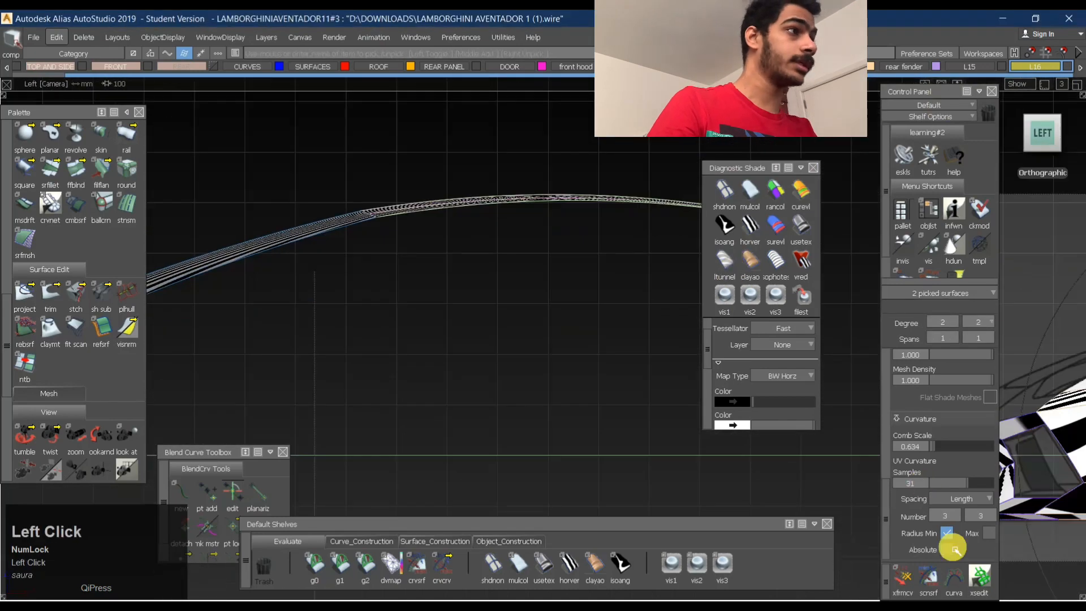
pyautogui.scroll(-5, 922, 430)
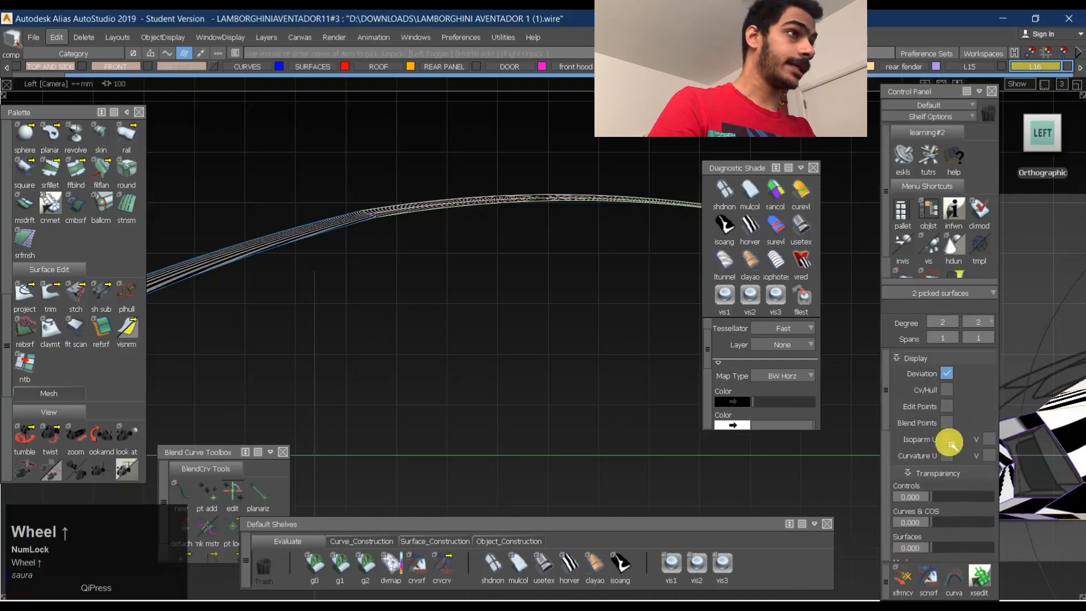
pyautogui.click(950, 457)
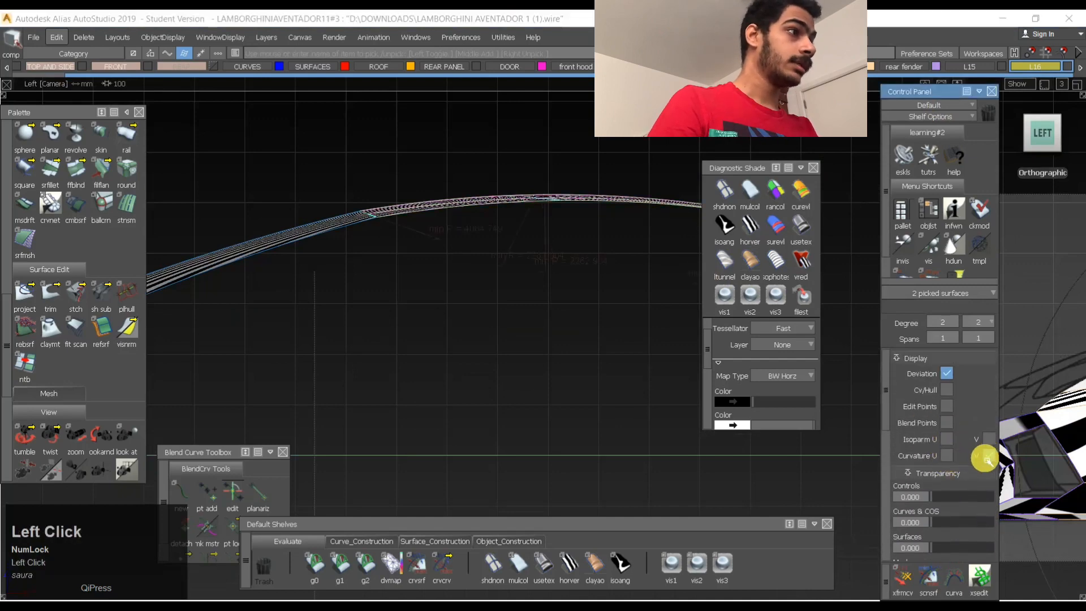
pyautogui.scroll(-6, 945, 476)
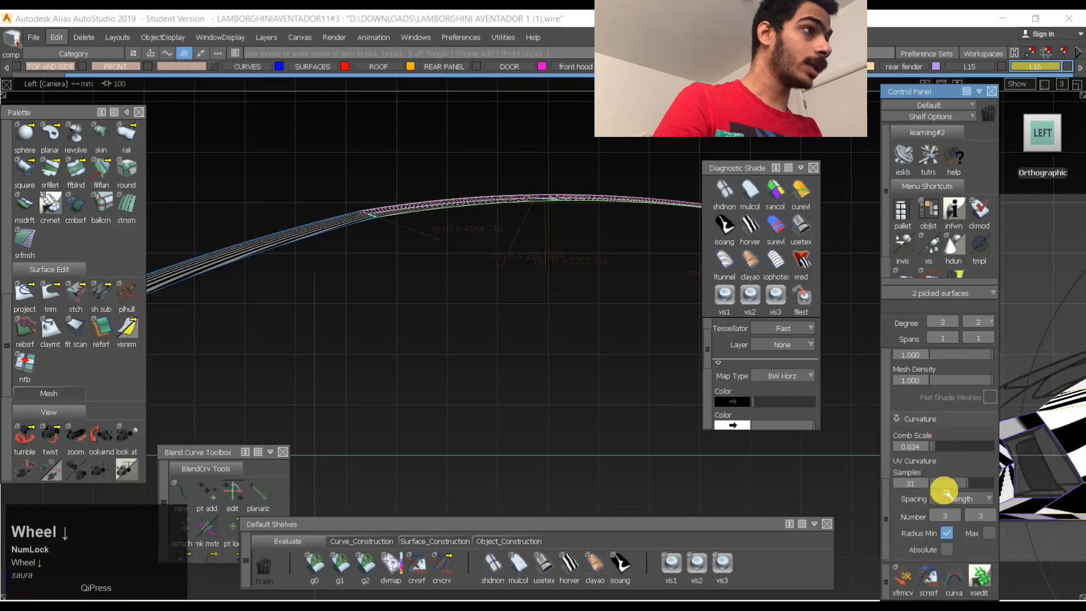
pyautogui.scroll(3, 940, 456)
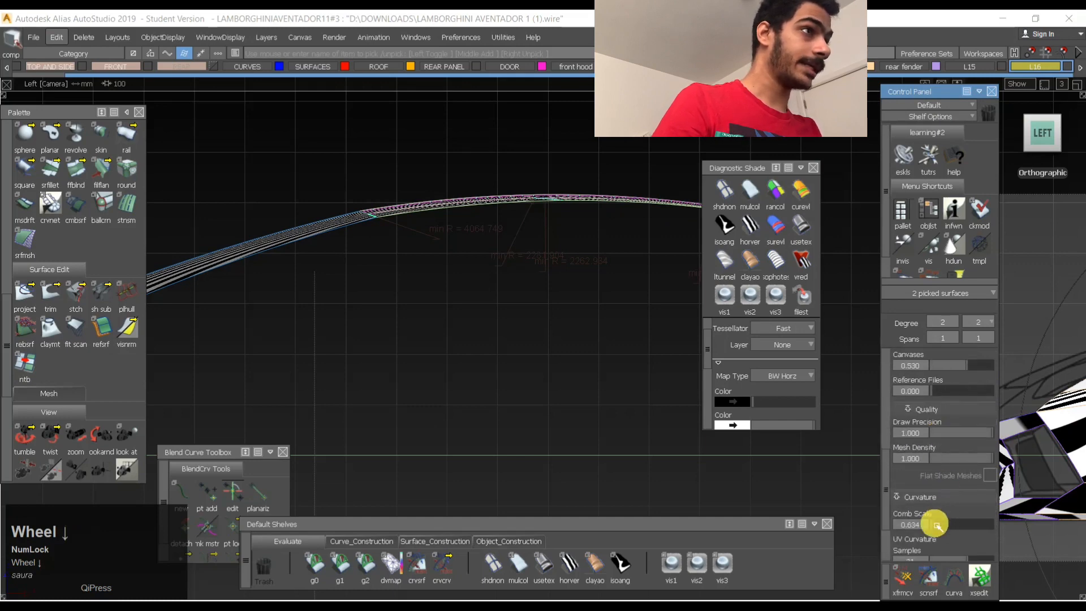
# - Set the curvature Comb Scale to 9.074 and examine the combs on the two picked rear roof surfaces
pyautogui.moveTo(952, 527); pyautogui.dragTo(568, 284)
pyautogui.keyDown('alt'); pyautogui.keyDown('shift'); pyautogui.moveTo(568, 284); pyautogui.dragTo(531, 345, button='middle'); pyautogui.keyUp('shift'); pyautogui.keyUp('alt')
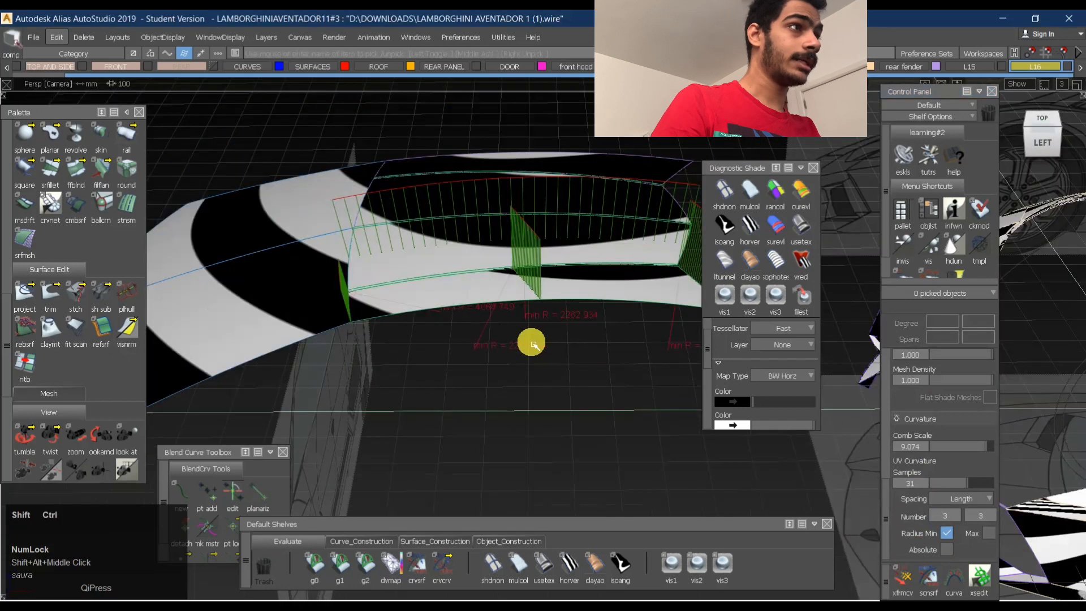
pyautogui.keyDown('alt'); pyautogui.keyDown('shift'); pyautogui.moveTo(516, 275); pyautogui.dragTo(559, 325); pyautogui.keyUp('shift'); pyautogui.keyUp('alt')
pyautogui.keyDown('alt'); pyautogui.keyDown('shift'); pyautogui.moveTo(498, 198); pyautogui.dragTo(497, 307); pyautogui.keyUp('shift'); pyautogui.keyUp('alt')
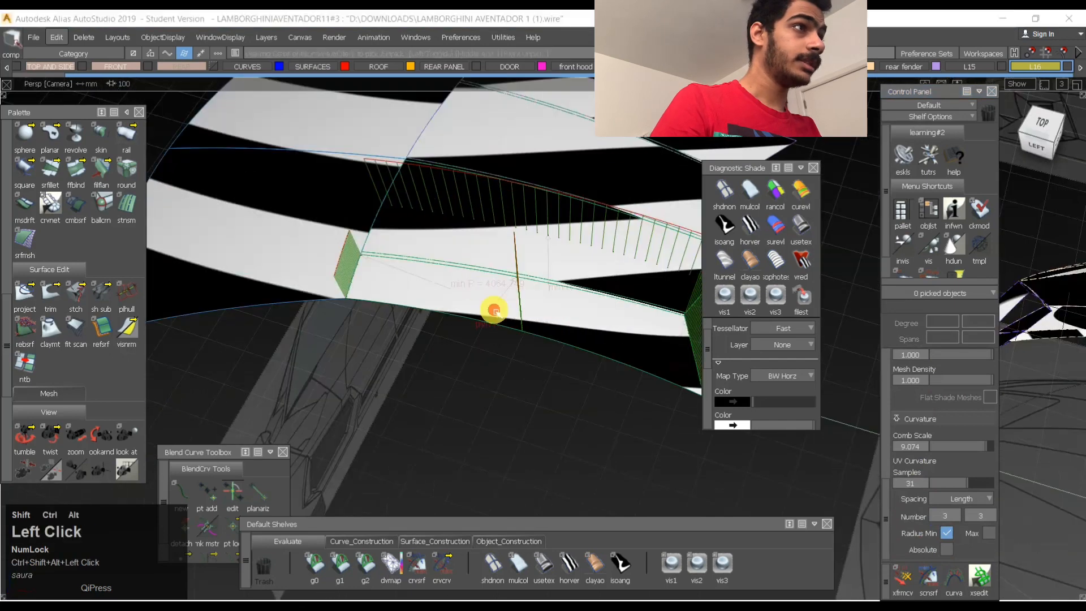
# - Display the U curvature comb on the outer side surface at the detached roof's rear and compare the rear combs in left view
pyautogui.click(495, 289)
pyautogui.scroll(4, 944, 477)
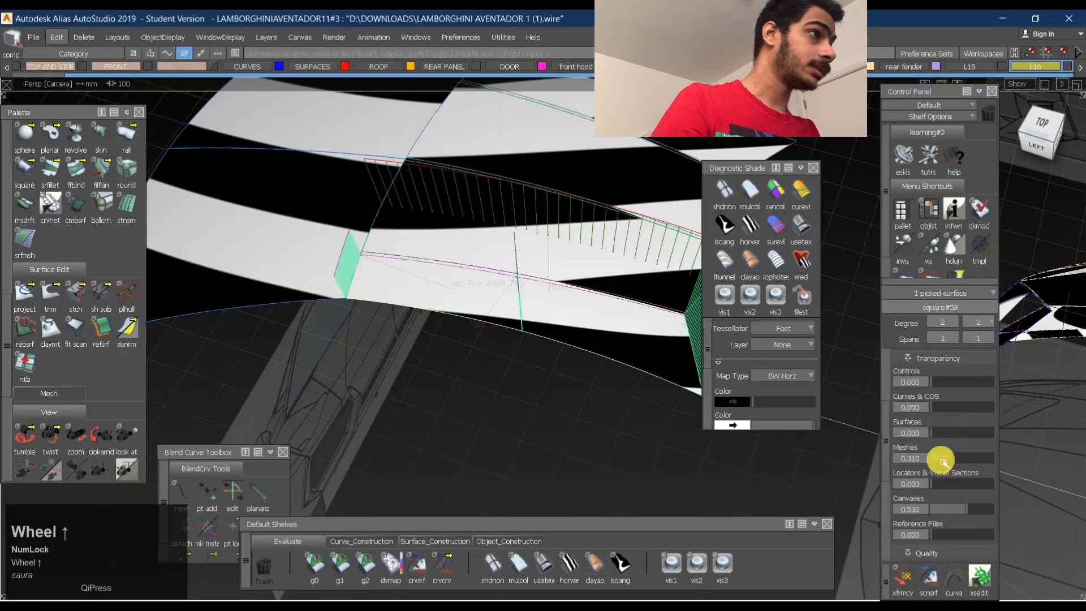
pyautogui.click(948, 424)
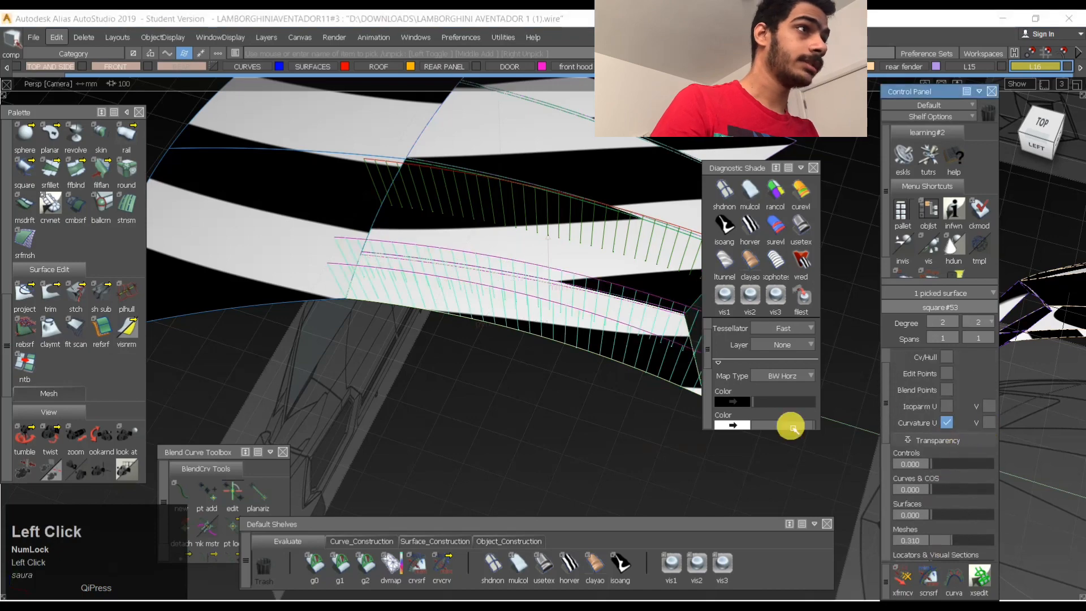
pyautogui.keyDown('alt'); pyautogui.keyDown('shift'); pyautogui.moveTo(788, 427); pyautogui.dragTo(981, 146); pyautogui.keyUp('shift'); pyautogui.keyUp('alt')
pyautogui.click(1037, 140)
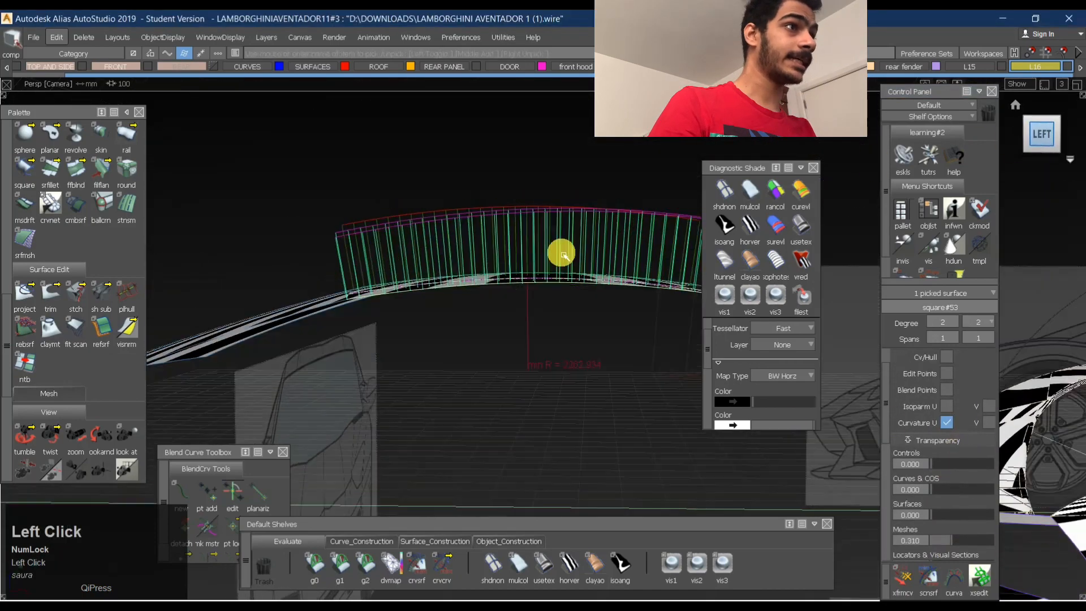
pyautogui.keyDown('ctrl'); pyautogui.keyDown('shift'); pyautogui.moveTo(472, 368); pyautogui.dragTo(469, 306); pyautogui.keyUp('shift'); pyautogui.keyUp('ctrl')
pyautogui.keyDown('alt'); pyautogui.keyDown('shift'); pyautogui.moveTo(537, 234); pyautogui.dragTo(405, 234, button='middle'); pyautogui.keyUp('shift'); pyautogui.keyUp('alt')
pyautogui.moveTo(433, 231)
pyautogui.keyDown('ctrl'); pyautogui.keyDown('shift'); pyautogui.mouseDown()
pyautogui.moveTo(283, 244)
pyautogui.moveTo(260, 258)
pyautogui.mouseUp(); pyautogui.keyUp('shift'); pyautogui.keyUp('ctrl')
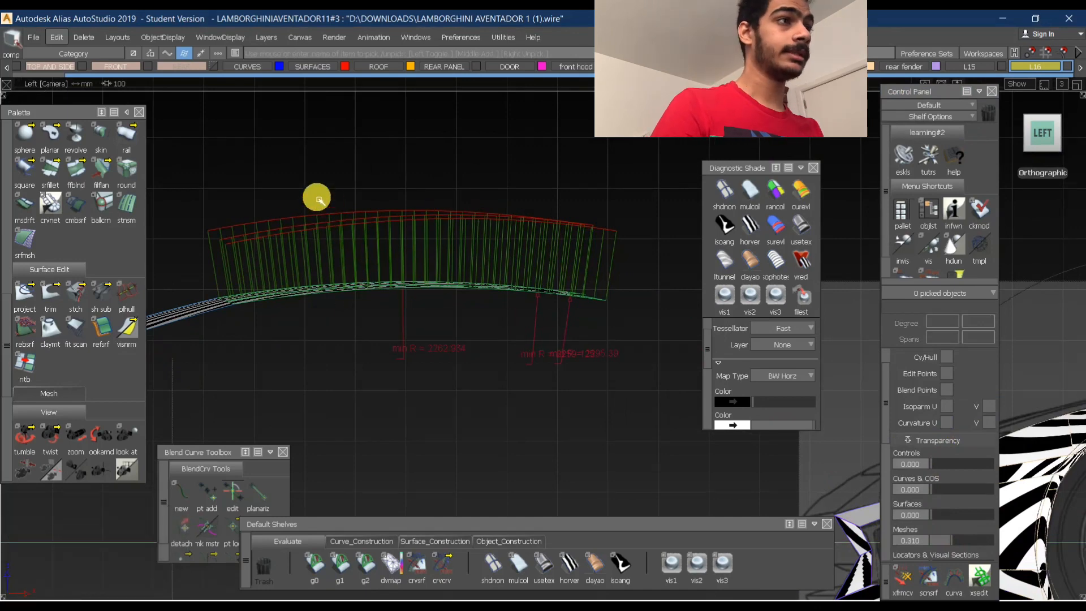
pyautogui.keyDown('alt'); pyautogui.keyDown('shift'); pyautogui.moveTo(390, 255); pyautogui.dragTo(298, 268); pyautogui.keyUp('shift'); pyautogui.keyUp('alt')
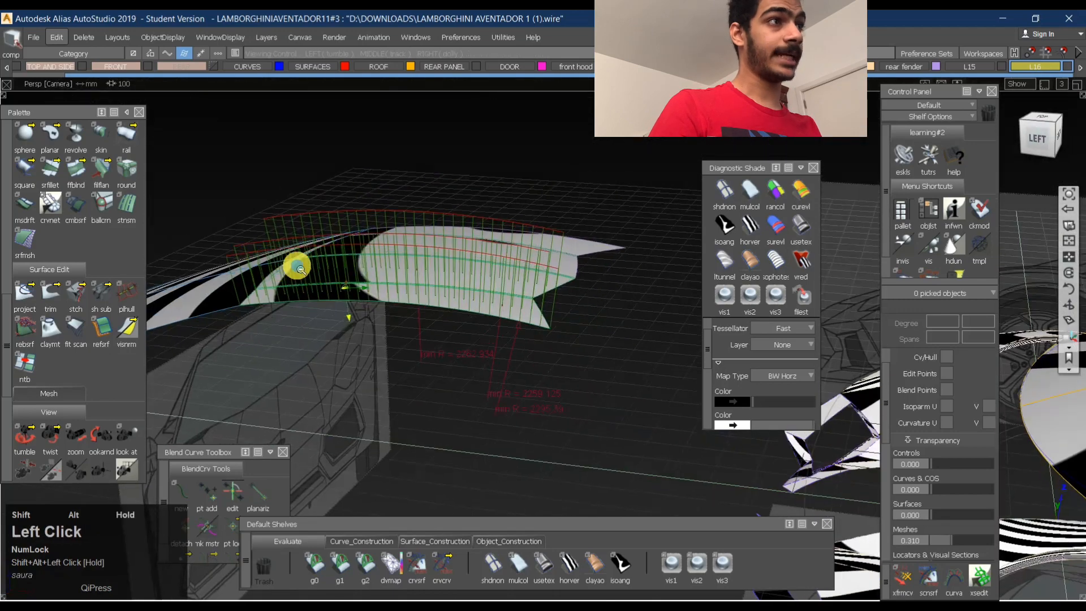
pyautogui.keyDown('alt'); pyautogui.keyDown('shift'); pyautogui.moveTo(301, 269); pyautogui.dragTo(362, 282, button='right'); pyautogui.keyUp('shift'); pyautogui.keyUp('alt')
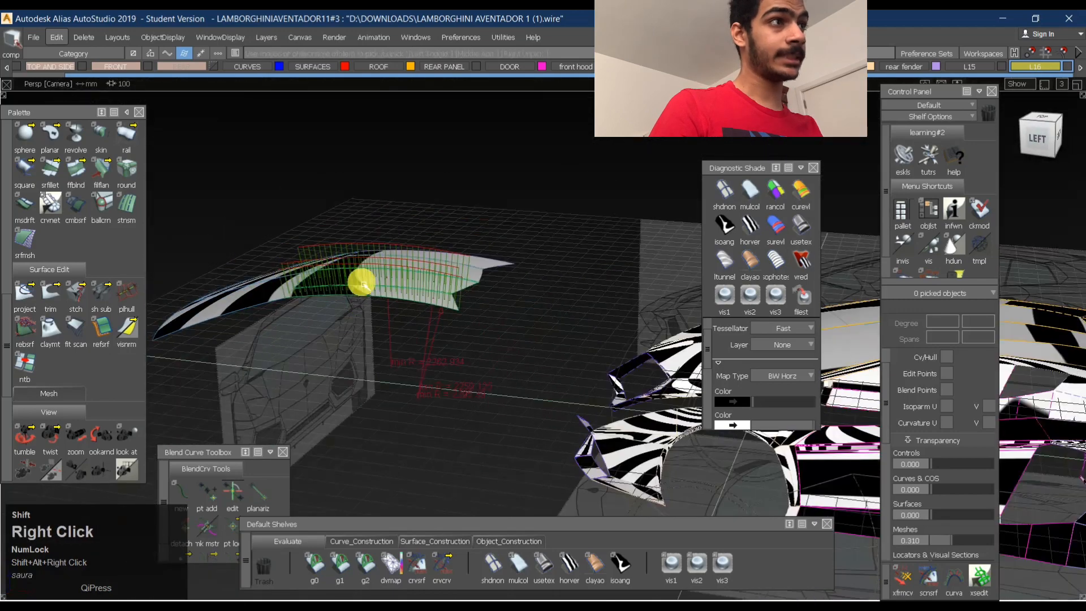
# - Pick the detached roof's large front surface in top view and display its U curvature comb
pyautogui.click(1043, 121)
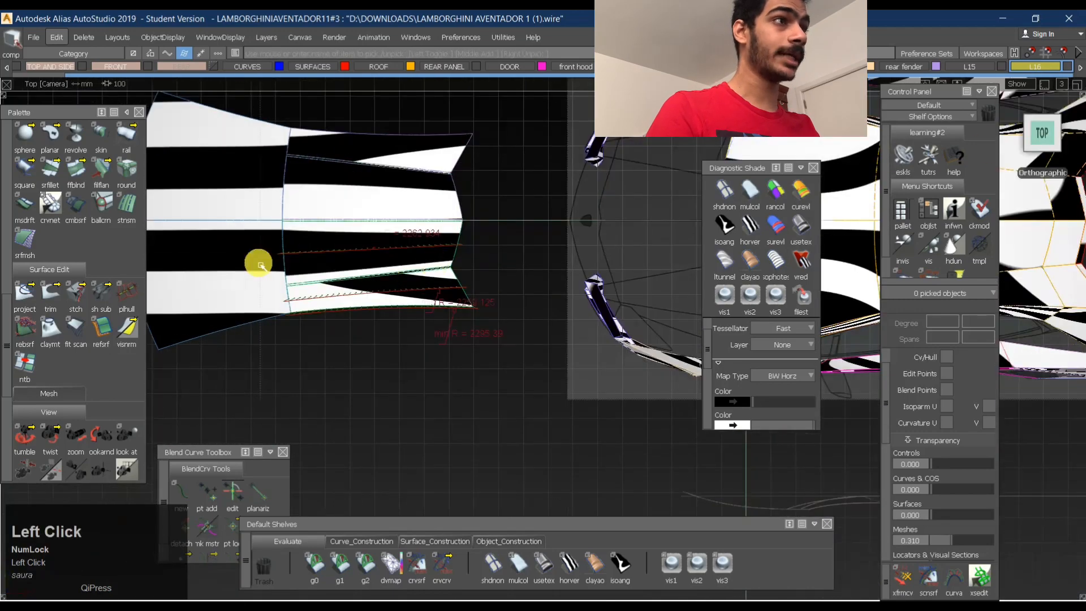
pyautogui.keyDown('alt'); pyautogui.keyDown('shift'); pyautogui.moveTo(258, 263); pyautogui.dragTo(412, 278, button='middle'); pyautogui.keyUp('shift'); pyautogui.keyUp('alt')
pyautogui.keyDown('ctrl'); pyautogui.click(371, 266); pyautogui.keyUp('ctrl')
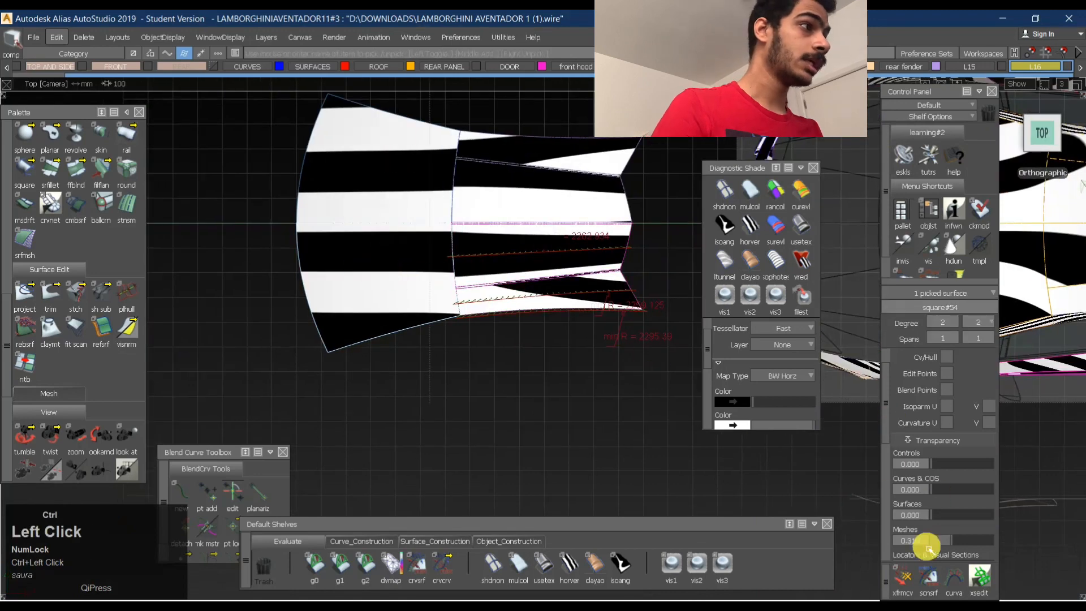
pyautogui.keyDown('ctrl'); pyautogui.scroll(-8, 929, 548); pyautogui.keyUp('ctrl')
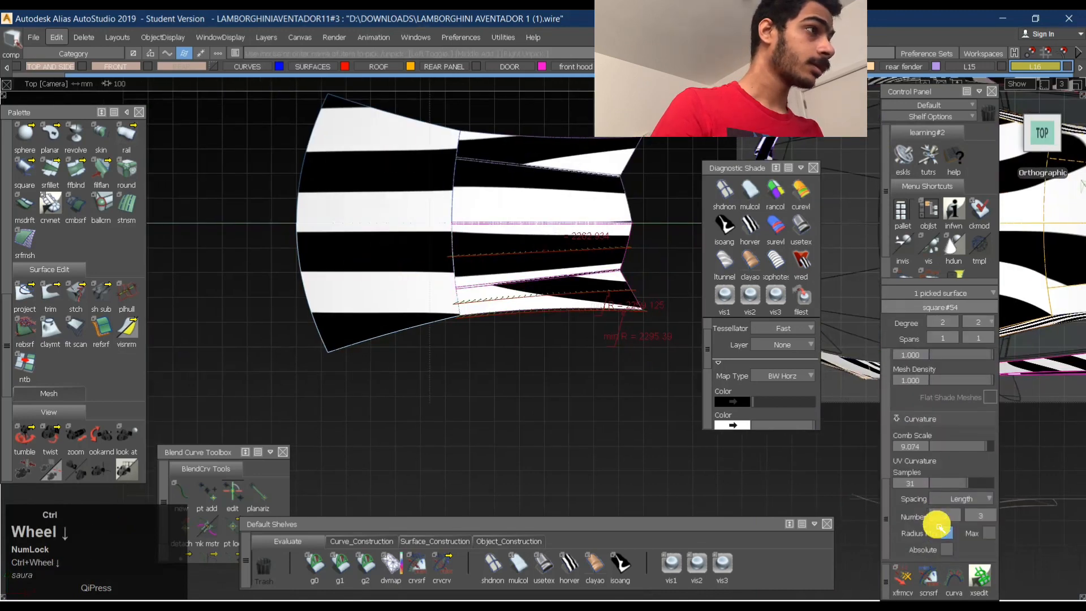
pyautogui.keyDown('ctrl'); pyautogui.scroll(3, 939, 525); pyautogui.keyUp('ctrl')
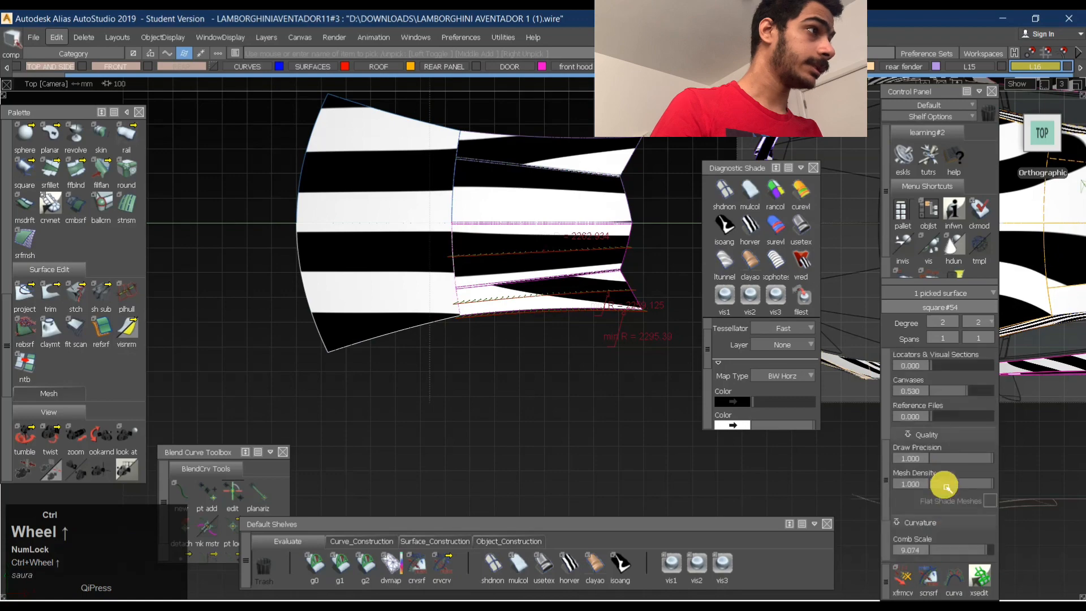
pyautogui.keyDown('ctrl'); pyautogui.scroll(6, 946, 484); pyautogui.keyUp('ctrl')
pyautogui.keyDown('ctrl'); pyautogui.click(948, 442); pyautogui.keyUp('ctrl')
# - Compare the curvature combs of the front and rear roof surfaces at their junction in the left orthographic view
pyautogui.keyDown('alt'); pyautogui.keyDown('shift'); pyautogui.moveTo(516, 460); pyautogui.dragTo(538, 163); pyautogui.keyUp('shift'); pyautogui.keyUp('alt')
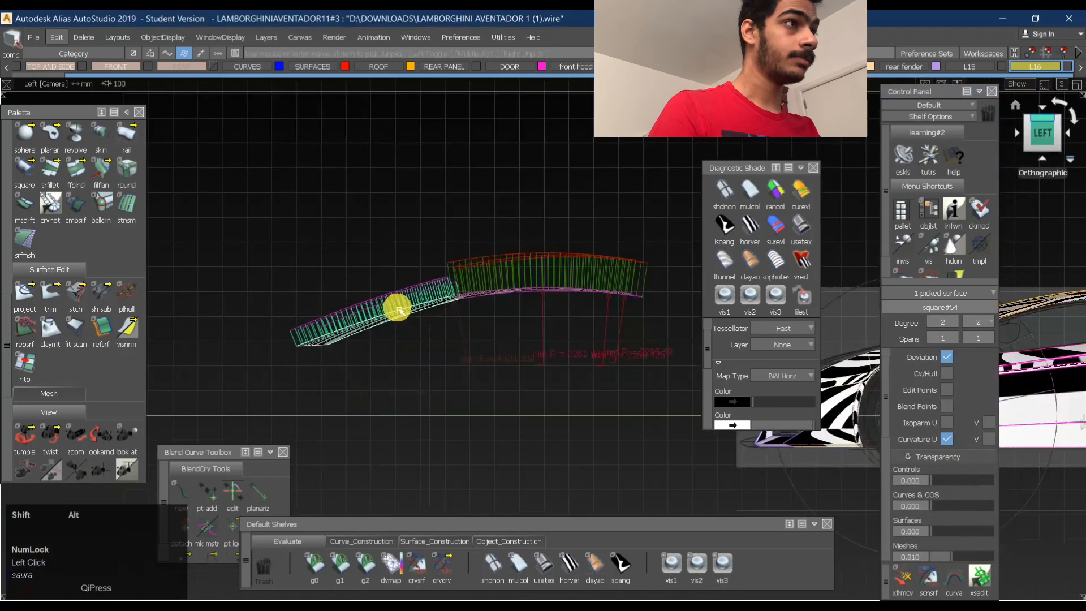
pyautogui.keyDown('alt'); pyautogui.keyDown('shift'); pyautogui.moveTo(397, 308); pyautogui.dragTo(531, 287, button='right'); pyautogui.keyUp('shift'); pyautogui.keyUp('alt')
pyautogui.keyDown('alt'); pyautogui.keyDown('shift'); pyautogui.moveTo(255, 285); pyautogui.dragTo(480, 287, button='middle'); pyautogui.keyUp('shift'); pyautogui.keyUp('alt')
pyautogui.click(393, 257)
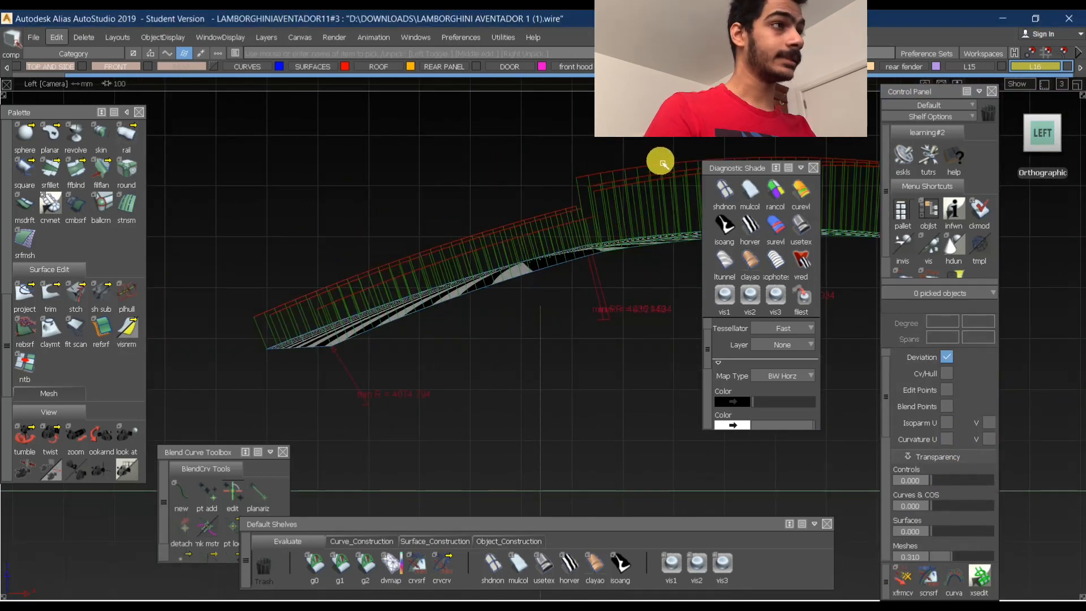
pyautogui.keyDown('alt'); pyautogui.keyDown('shift'); pyautogui.moveTo(662, 163); pyautogui.dragTo(561, 153, button='right'); pyautogui.keyUp('shift'); pyautogui.keyUp('alt')
pyautogui.keyDown('alt'); pyautogui.keyDown('shift'); pyautogui.moveTo(560, 153); pyautogui.dragTo(416, 323, button='middle'); pyautogui.keyUp('shift'); pyautogui.keyUp('alt')
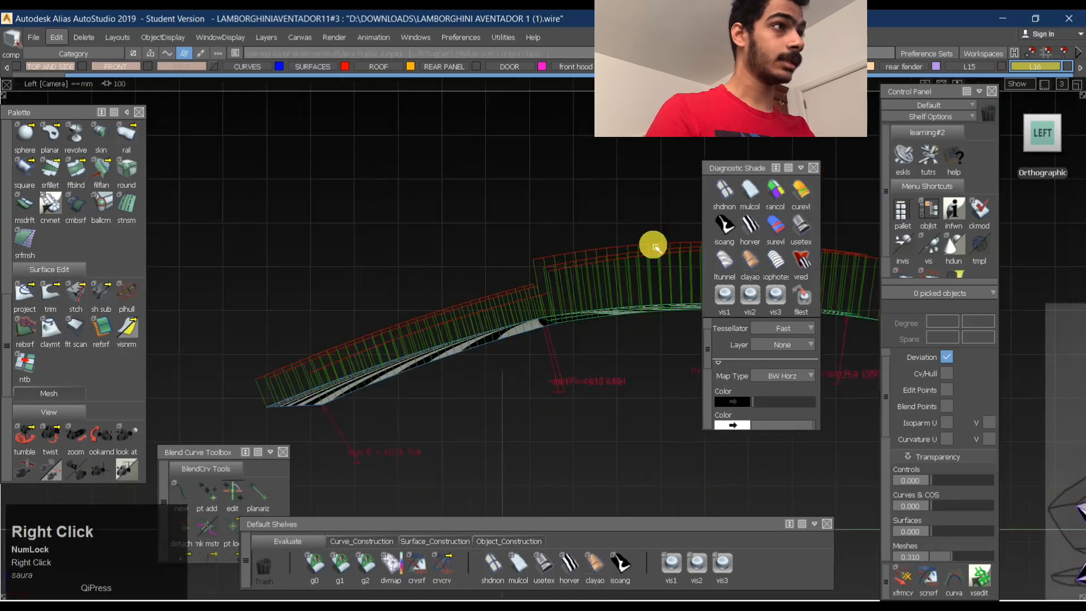
pyautogui.keyDown('ctrl'); pyautogui.keyDown('shift'); pyautogui.moveTo(567, 401); pyautogui.dragTo(530, 167); pyautogui.keyUp('shift'); pyautogui.keyUp('ctrl')
pyautogui.keyDown('alt'); pyautogui.keyDown('shift'); pyautogui.moveTo(546, 192); pyautogui.dragTo(625, 164); pyautogui.keyUp('shift'); pyautogui.keyUp('alt')
# - Apply the User Defined texture shade to the detached roof and examine the junction between its front and rear surfaces
pyautogui.click(795, 235)
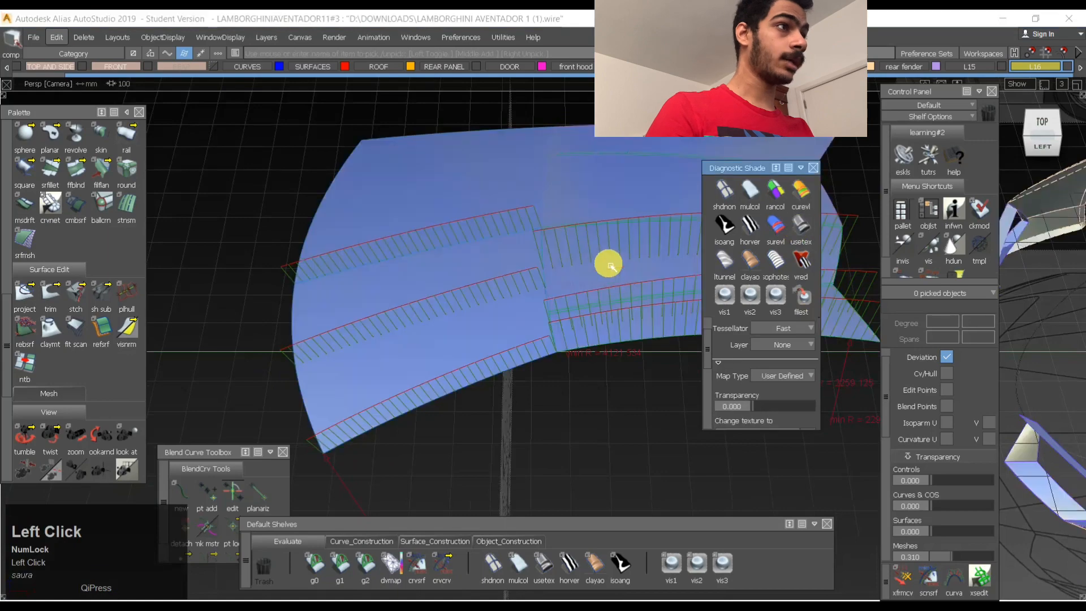
pyautogui.keyDown('alt'); pyautogui.keyDown('shift'); pyautogui.middleClick(507, 345); pyautogui.keyUp('shift'); pyautogui.keyUp('alt')
pyautogui.keyDown('alt'); pyautogui.keyDown('shift'); pyautogui.moveTo(507, 345); pyautogui.dragTo(497, 388); pyautogui.keyUp('shift'); pyautogui.keyUp('alt')
pyautogui.keyDown('ctrl'); pyautogui.keyDown('shift'); pyautogui.moveTo(578, 386); pyautogui.dragTo(489, 352); pyautogui.keyUp('shift'); pyautogui.keyUp('ctrl')
pyautogui.keyDown('alt'); pyautogui.keyDown('shift'); pyautogui.moveTo(406, 214); pyautogui.dragTo(334, 248, button='middle'); pyautogui.keyUp('shift'); pyautogui.keyUp('alt')
pyautogui.keyDown('alt'); pyautogui.keyDown('shift'); pyautogui.moveTo(447, 300); pyautogui.dragTo(464, 308); pyautogui.keyUp('shift'); pyautogui.keyUp('alt')
pyautogui.keyDown('alt'); pyautogui.keyDown('shift'); pyautogui.moveTo(464, 308); pyautogui.dragTo(531, 321, button='right'); pyautogui.keyUp('shift'); pyautogui.keyUp('alt')
# - Build a chord-type G2 Curvature surface fillet with chordal length 7.5 between the front roof surface and the adjoining rear panels
pyautogui.click(518, 350)
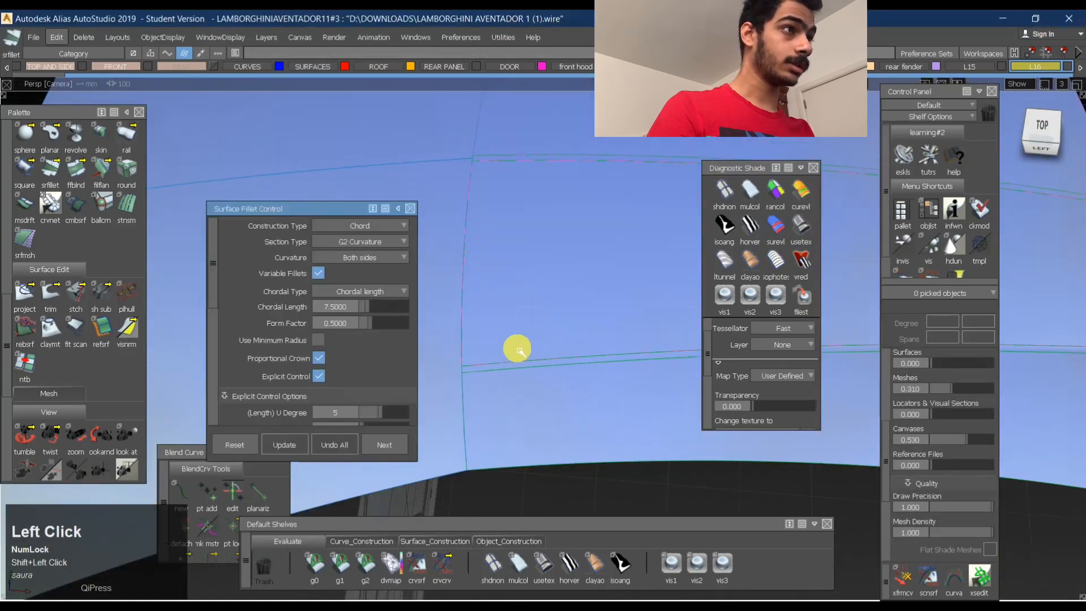
pyautogui.keyDown('alt'); pyautogui.keyDown('shift'); pyautogui.moveTo(489, 361); pyautogui.dragTo(501, 359); pyautogui.keyUp('shift'); pyautogui.keyUp('alt')
pyautogui.keyDown('alt'); pyautogui.keyDown('shift'); pyautogui.moveTo(502, 358); pyautogui.dragTo(479, 390, button='right'); pyautogui.keyUp('shift'); pyautogui.keyUp('alt')
pyautogui.click(487, 403)
pyautogui.click(480, 320)
pyautogui.keyDown('alt'); pyautogui.keyDown('shift'); pyautogui.moveTo(509, 305); pyautogui.dragTo(483, 316, button='right'); pyautogui.keyUp('shift'); pyautogui.keyUp('alt')
pyautogui.keyDown('alt'); pyautogui.keyDown('shift'); pyautogui.moveTo(482, 315); pyautogui.dragTo(546, 277, button='middle'); pyautogui.keyUp('shift'); pyautogui.keyUp('alt')
pyautogui.press('space')
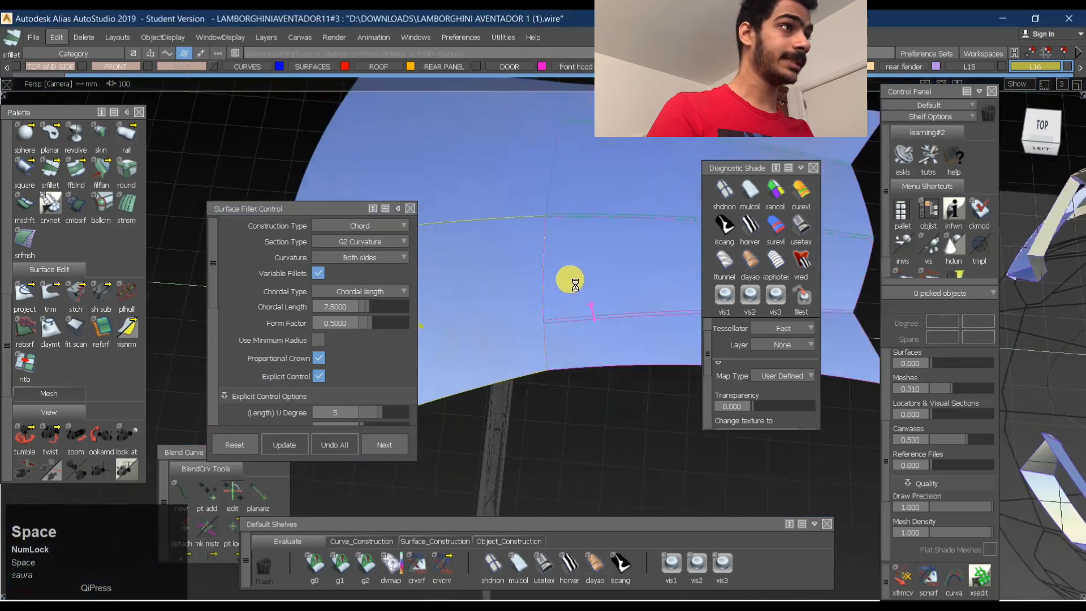
# - Set the roof fillet's Chordal Length to 50 and update it
pyautogui.click(358, 307)
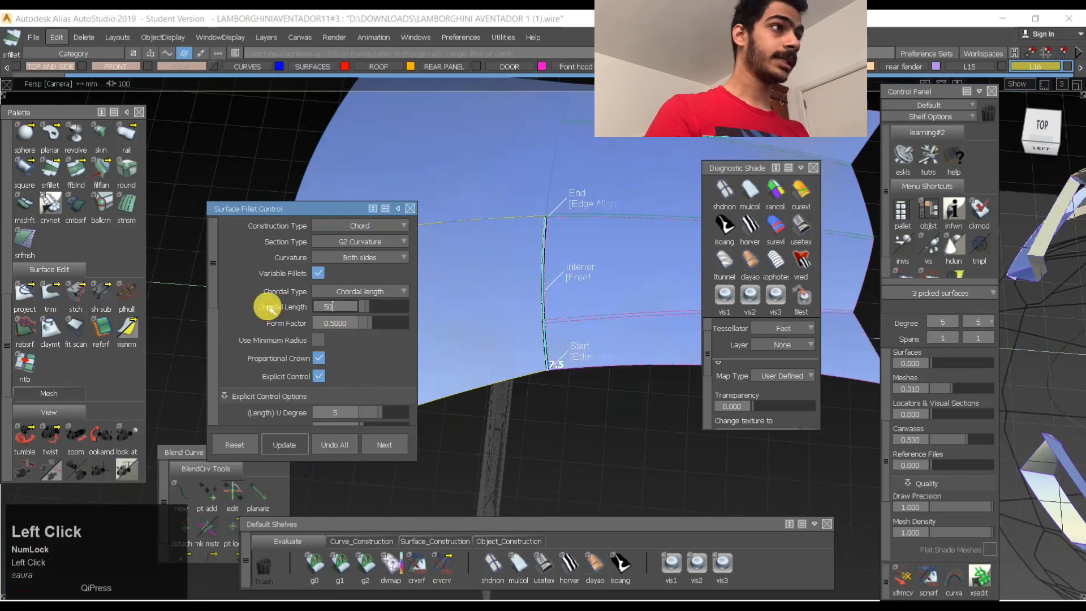
pyautogui.press('space')
pyautogui.keyDown('alt'); pyautogui.keyDown('shift'); pyautogui.click(543, 326); pyautogui.keyUp('shift'); pyautogui.keyUp('alt')
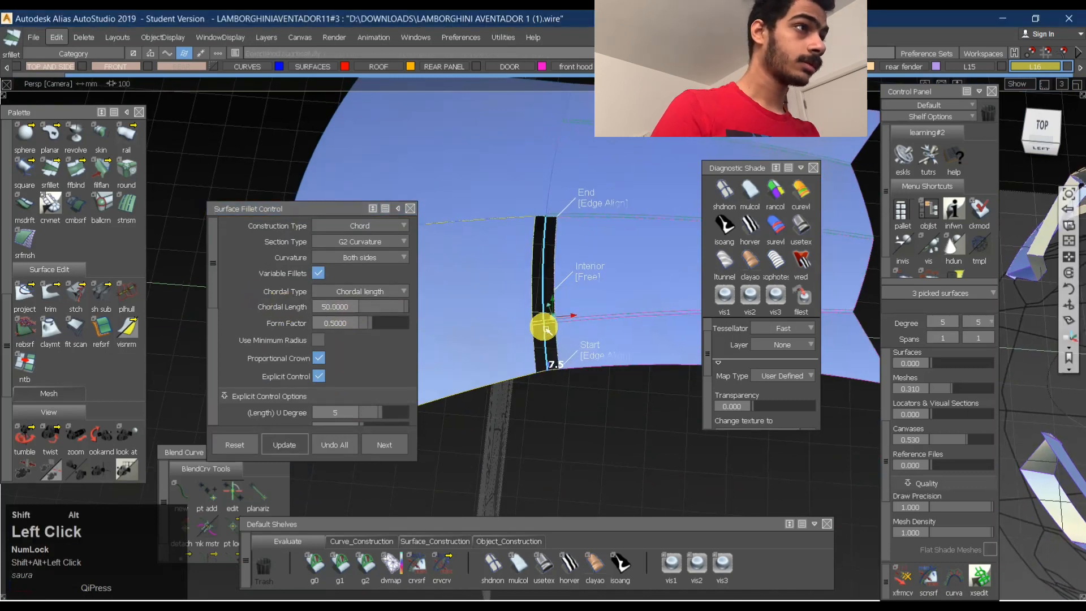
pyautogui.keyDown('alt'); pyautogui.keyDown('shift'); pyautogui.moveTo(543, 327); pyautogui.dragTo(582, 290, button='right'); pyautogui.keyUp('shift'); pyautogui.keyUp('alt')
pyautogui.keyDown('alt'); pyautogui.keyDown('shift'); pyautogui.moveTo(582, 291); pyautogui.dragTo(560, 192); pyautogui.keyUp('shift'); pyautogui.keyUp('alt')
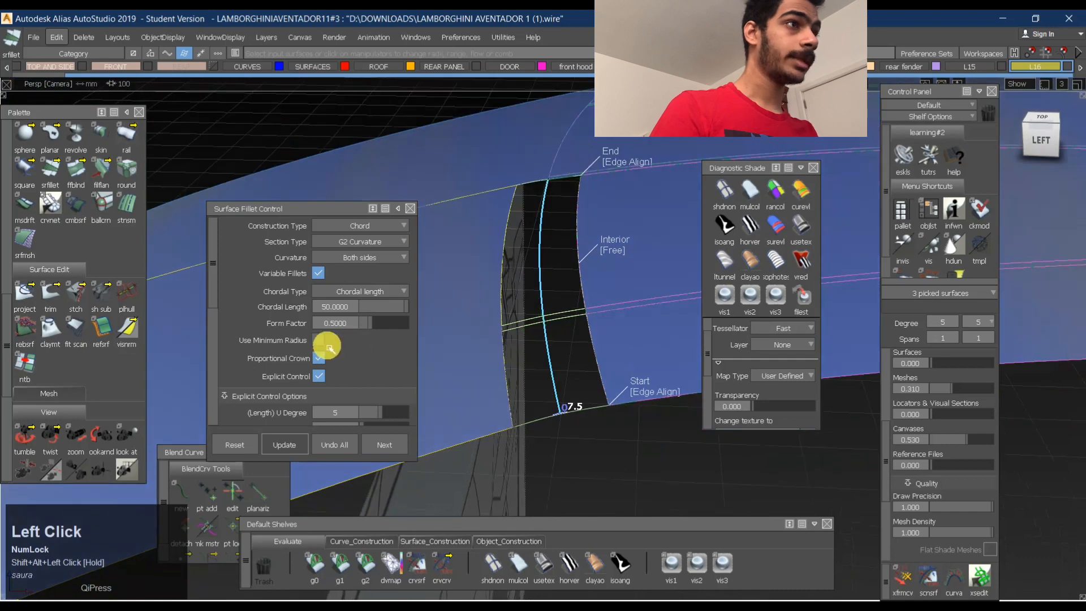
# - Try a Chordal Length of 100 and a U Degree of 6 on the roof fillet, restoring 50 and 5
pyautogui.click(352, 308)
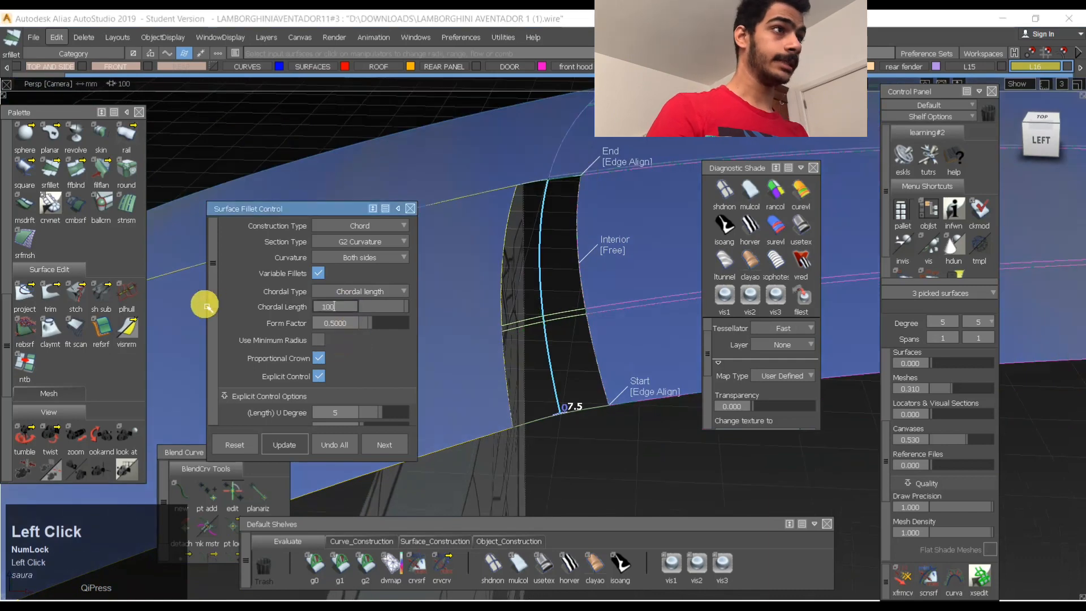
pyautogui.write('100')
pyautogui.press('space')
pyautogui.moveTo(548, 370)
pyautogui.keyDown('alt'); pyautogui.keyDown('shift'); pyautogui.mouseDown()
pyautogui.moveTo(563, 381)
pyautogui.moveTo(546, 378)
pyautogui.mouseUp(); pyautogui.keyUp('shift'); pyautogui.keyUp('alt')
pyautogui.scroll(-2, 358, 304)
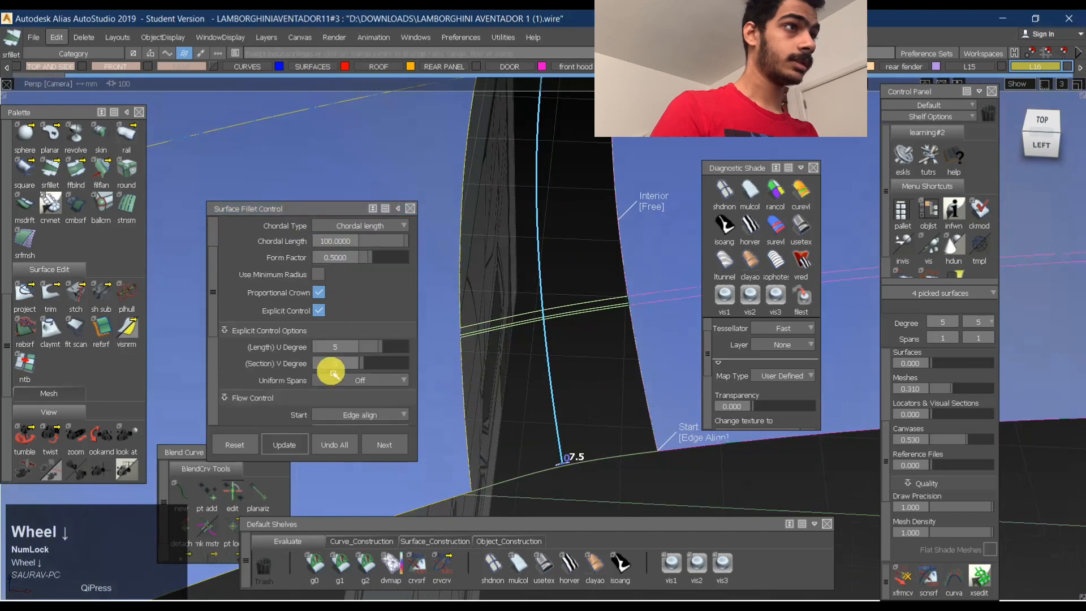
pyautogui.press('space')
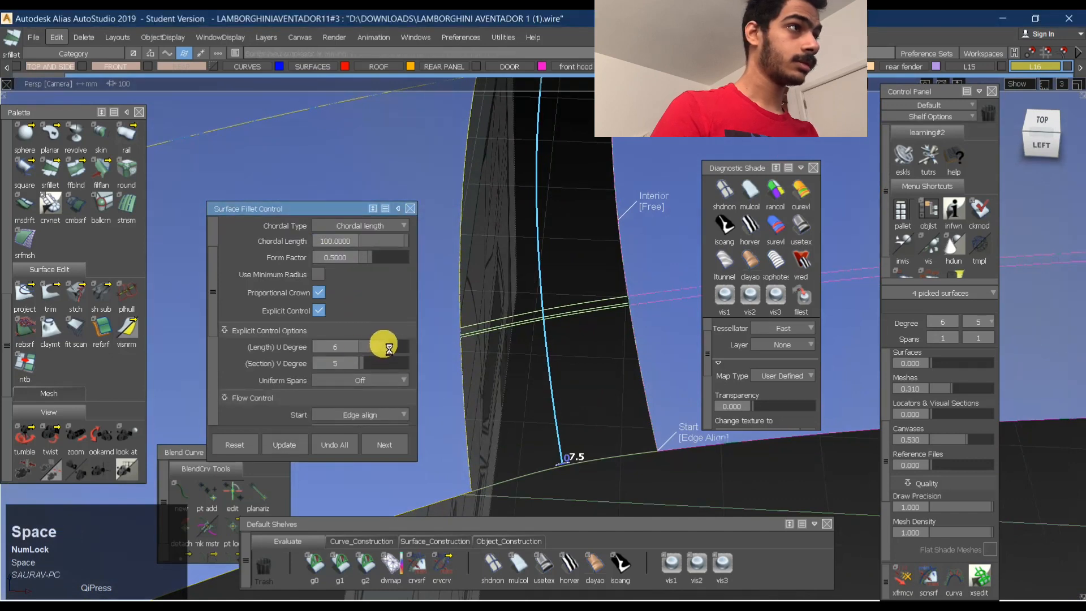
pyautogui.click(384, 346)
pyautogui.scroll(1, 367, 284)
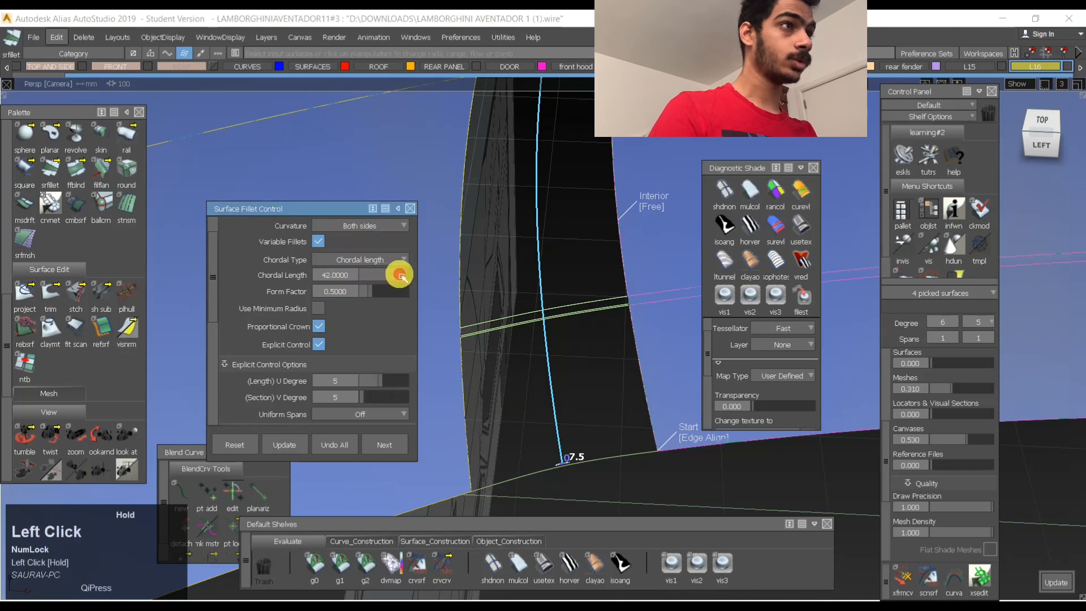
pyautogui.scroll(1, 288, 277)
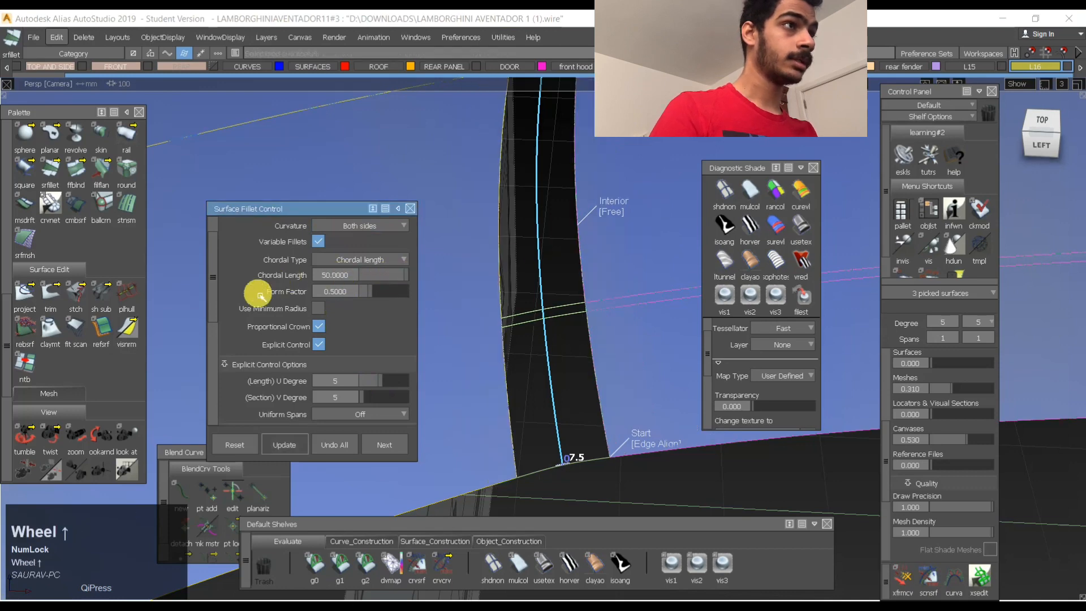
# - Keep G2 Curvature as the fillet's section type and apply the BW Horz zebra shade to check the stripes across the fillet
pyautogui.click(347, 242)
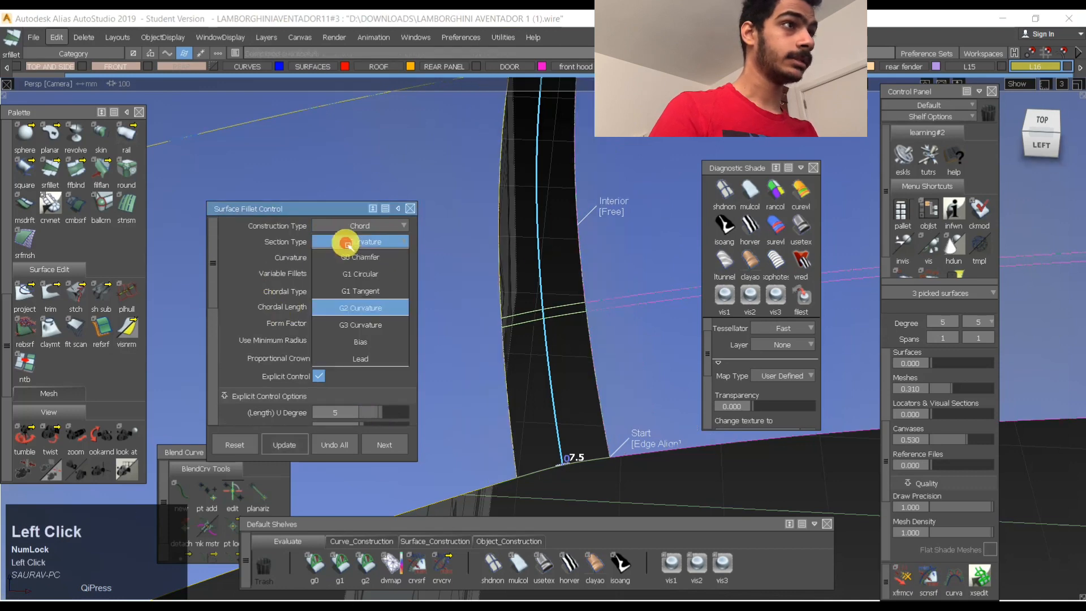
pyautogui.click(345, 312)
pyautogui.press('space')
pyautogui.keyDown('ctrl'); pyautogui.keyDown('shift'); pyautogui.moveTo(565, 390); pyautogui.dragTo(568, 345); pyautogui.keyUp('shift'); pyautogui.keyUp('ctrl')
pyautogui.click(752, 227)
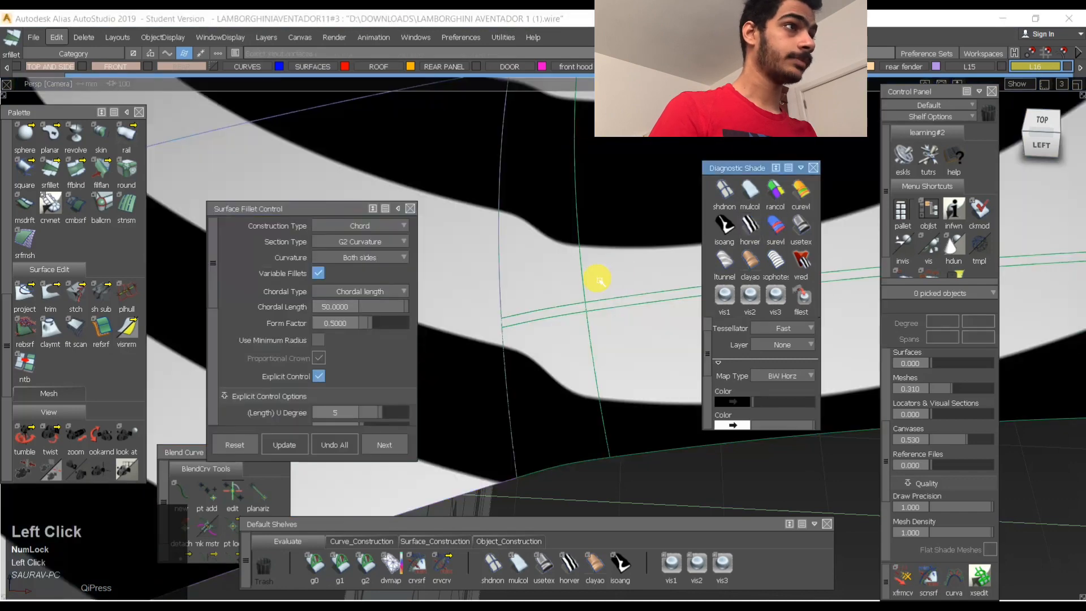
pyautogui.moveTo(598, 279)
pyautogui.keyDown('alt'); pyautogui.keyDown('shift'); pyautogui.mouseDown()
pyautogui.moveTo(557, 381)
pyautogui.moveTo(560, 363)
pyautogui.mouseUp(); pyautogui.keyUp('shift'); pyautogui.keyUp('alt')
pyautogui.keyDown('alt'); pyautogui.keyDown('shift'); pyautogui.moveTo(560, 362); pyautogui.dragTo(568, 344, button='right'); pyautogui.keyUp('shift'); pyautogui.keyUp('alt')
pyautogui.keyDown('alt'); pyautogui.keyDown('shift'); pyautogui.moveTo(568, 344); pyautogui.dragTo(574, 317); pyautogui.keyUp('shift'); pyautogui.keyUp('alt')
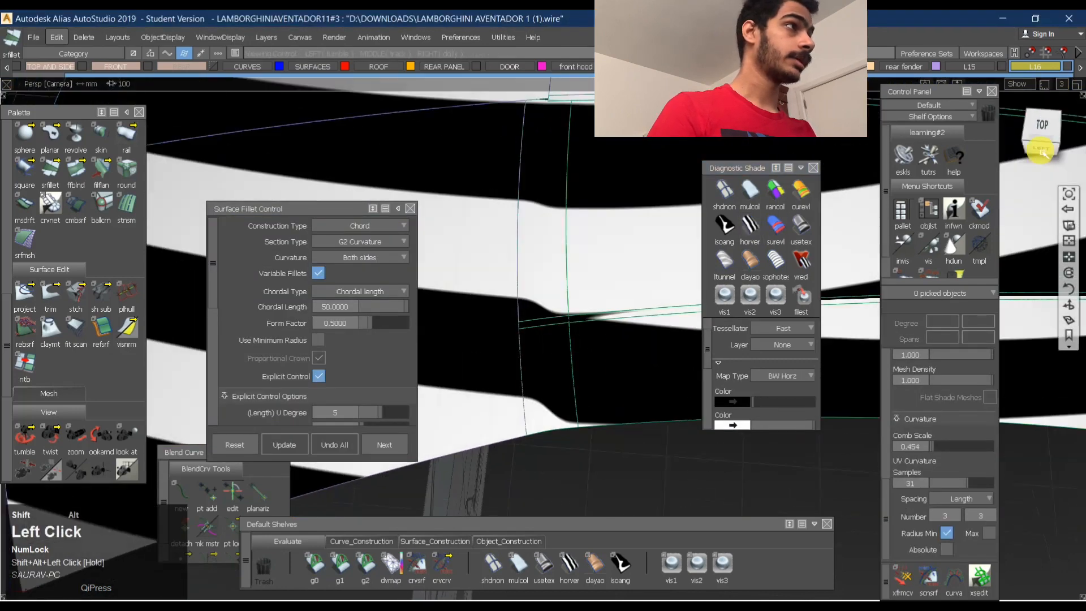
# - Examine the fillet's zebra stripe flow and the roof profile in the top and left orthographic views
pyautogui.click(1044, 127)
pyautogui.keyDown('alt'); pyautogui.keyDown('shift'); pyautogui.moveTo(468, 284); pyautogui.dragTo(472, 294, button='right'); pyautogui.keyUp('shift'); pyautogui.keyUp('alt')
pyautogui.keyDown('alt'); pyautogui.keyDown('shift'); pyautogui.moveTo(472, 295); pyautogui.dragTo(495, 373, button='middle'); pyautogui.keyUp('shift'); pyautogui.keyUp('alt')
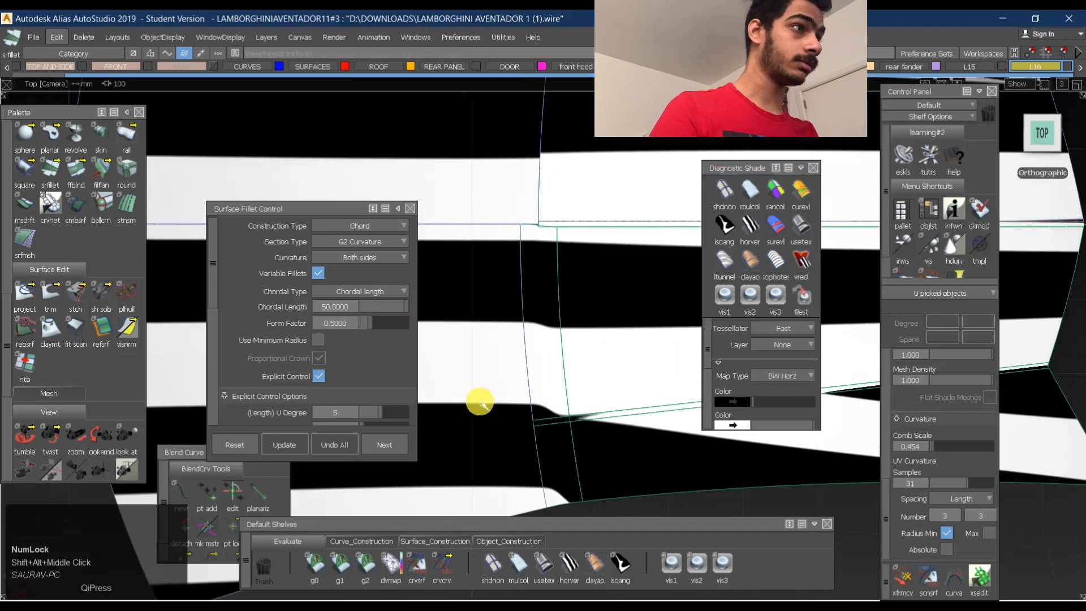
pyautogui.keyDown('alt'); pyautogui.keyDown('shift'); pyautogui.moveTo(530, 338); pyautogui.dragTo(404, 379, button='right'); pyautogui.keyUp('shift'); pyautogui.keyUp('alt')
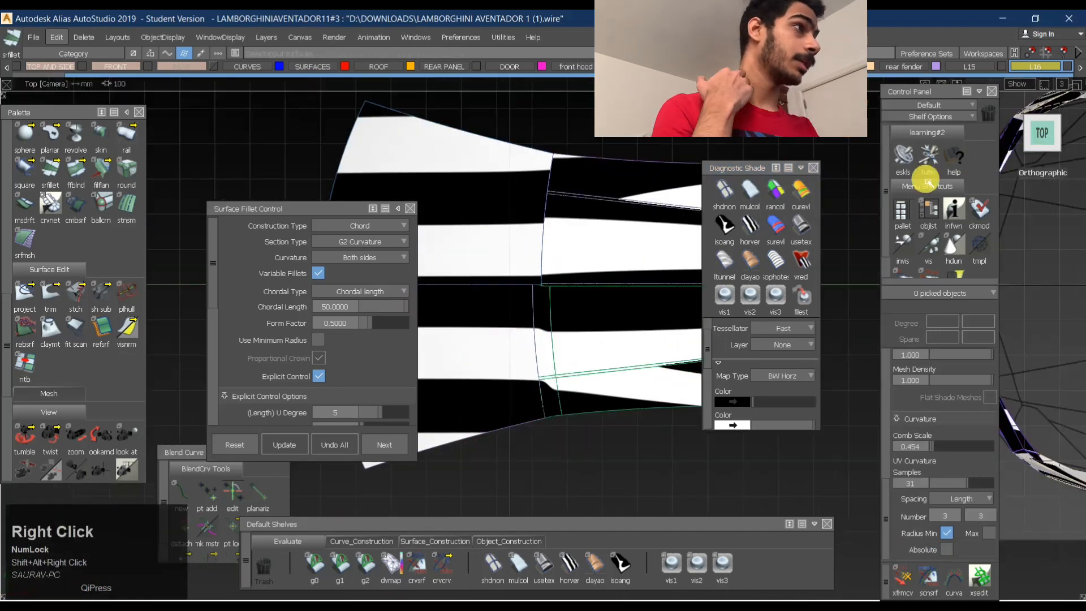
pyautogui.click(1042, 160)
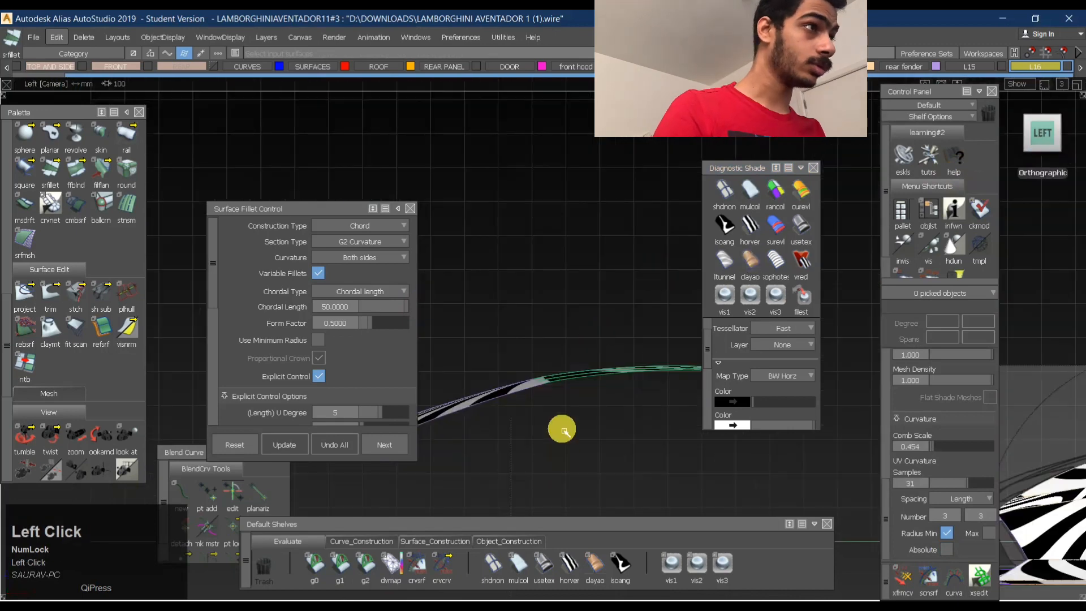
pyautogui.keyDown('ctrl'); pyautogui.keyDown('shift'); pyautogui.moveTo(572, 453); pyautogui.dragTo(587, 338); pyautogui.keyUp('shift'); pyautogui.keyUp('ctrl')
pyautogui.keyDown('shift'); pyautogui.moveTo(509, 335); pyautogui.dragTo(662, 437); pyautogui.keyUp('shift')
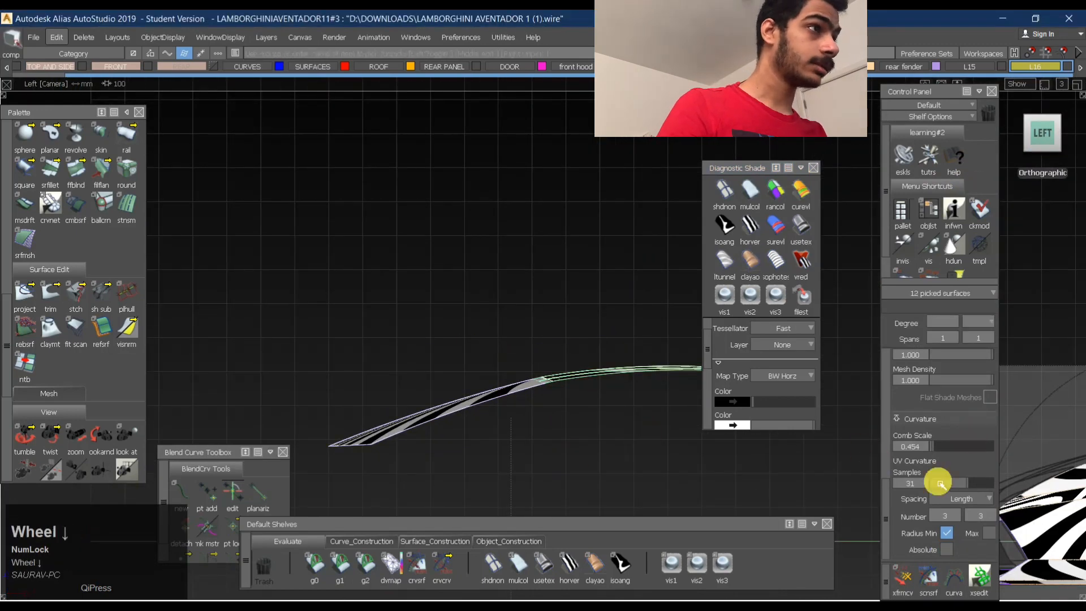
# - Pick the front roof surface, the new fillet and the adjoining rear panel and display their U curvature combs
pyautogui.keyDown('ctrl'); pyautogui.keyDown('shift'); pyautogui.moveTo(531, 379); pyautogui.dragTo(534, 439); pyautogui.keyUp('shift'); pyautogui.keyUp('ctrl')
pyautogui.keyDown('ctrl'); pyautogui.keyDown('shift'); pyautogui.moveTo(633, 408); pyautogui.dragTo(442, 423); pyautogui.keyUp('shift'); pyautogui.keyUp('ctrl')
pyautogui.click(537, 368)
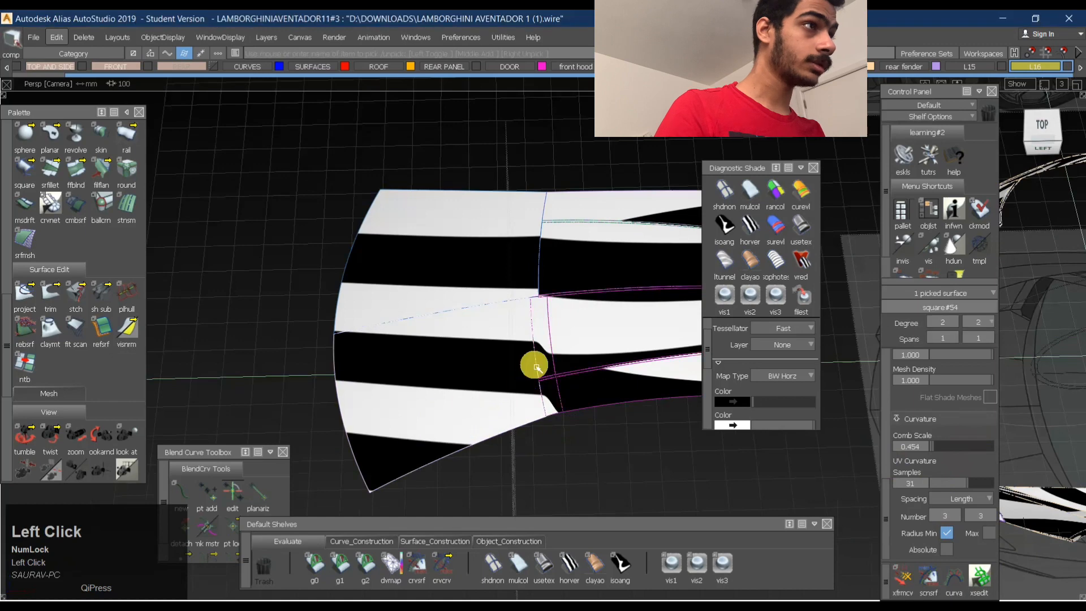
pyautogui.scroll(-5, 954, 432)
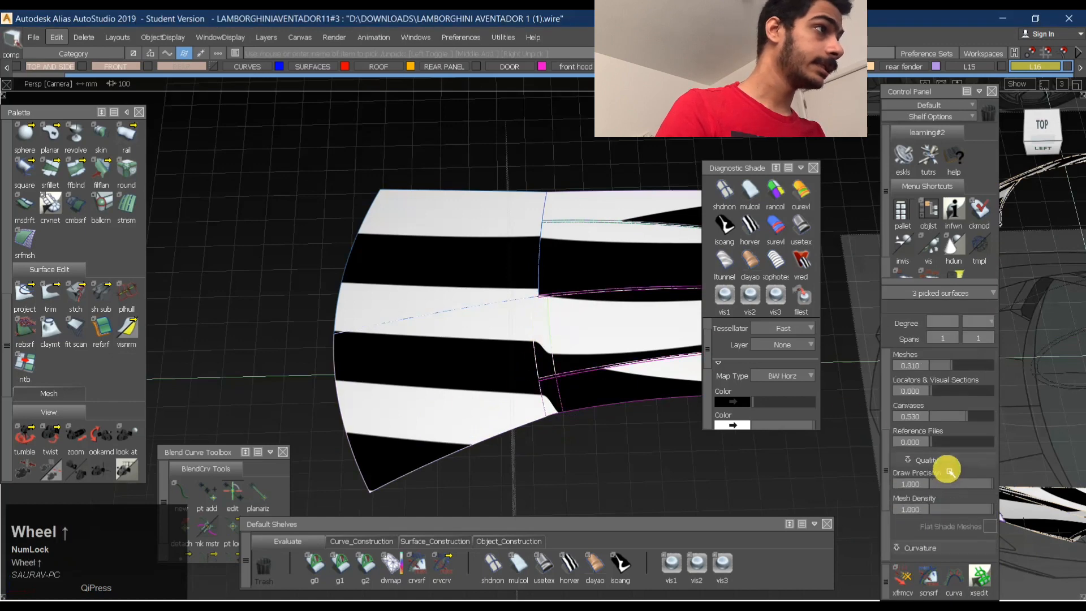
pyautogui.click(949, 424)
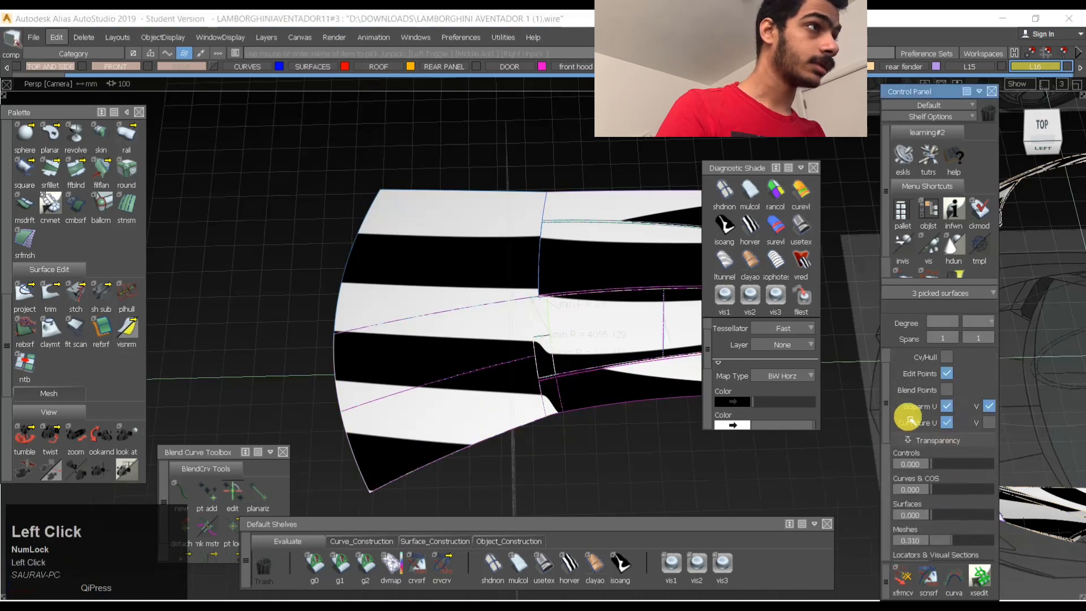
pyautogui.keyDown('alt'); pyautogui.keyDown('shift'); pyautogui.moveTo(565, 358); pyautogui.dragTo(596, 332, button='right'); pyautogui.keyUp('shift'); pyautogui.keyUp('alt')
pyautogui.keyDown('alt'); pyautogui.keyDown('shift'); pyautogui.moveTo(597, 332); pyautogui.dragTo(461, 238); pyautogui.keyUp('shift'); pyautogui.keyUp('alt')
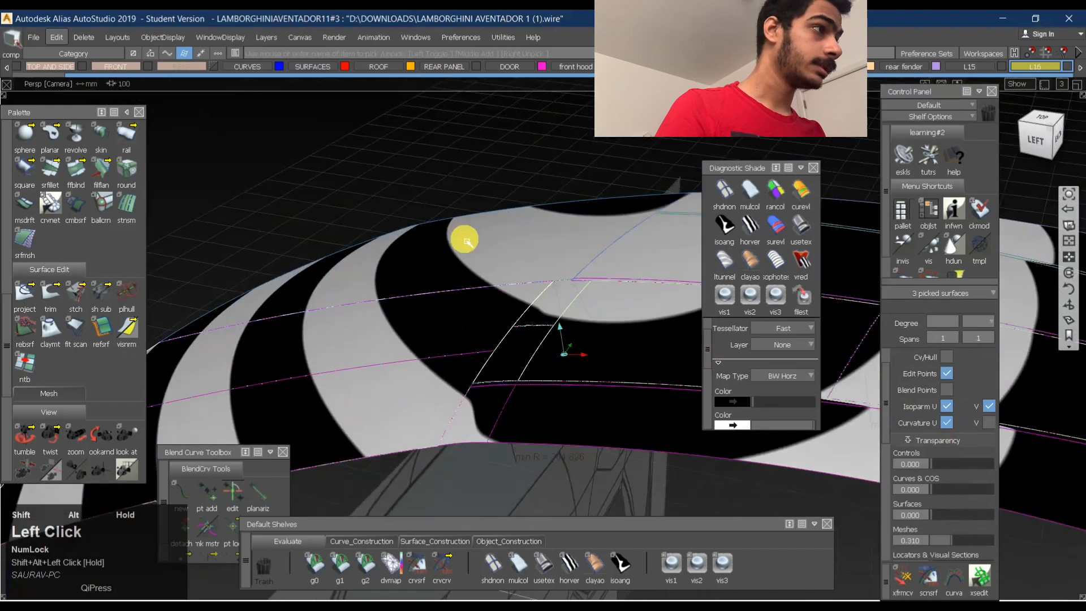
# - Enlarge the curvature combs on the three picked roof surfaces to a Comb Scale of about 8.24
pyautogui.scroll(-2, 925, 502)
pyautogui.scroll(-5, 925, 503)
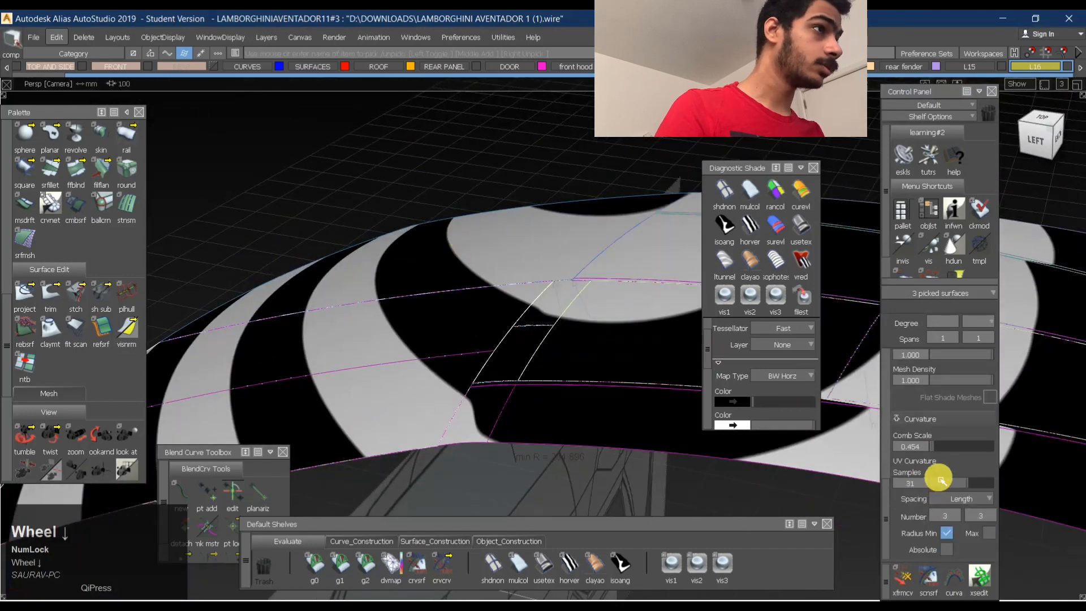
pyautogui.click(950, 447)
pyautogui.moveTo(950, 447); pyautogui.dragTo(983, 439)
pyautogui.keyDown('alt'); pyautogui.keyDown('shift'); pyautogui.moveTo(502, 393); pyautogui.dragTo(612, 351); pyautogui.keyUp('shift'); pyautogui.keyUp('alt')
pyautogui.keyDown('alt'); pyautogui.keyDown('shift'); pyautogui.moveTo(612, 351); pyautogui.dragTo(570, 357, button='middle'); pyautogui.keyUp('shift'); pyautogui.keyUp('alt')
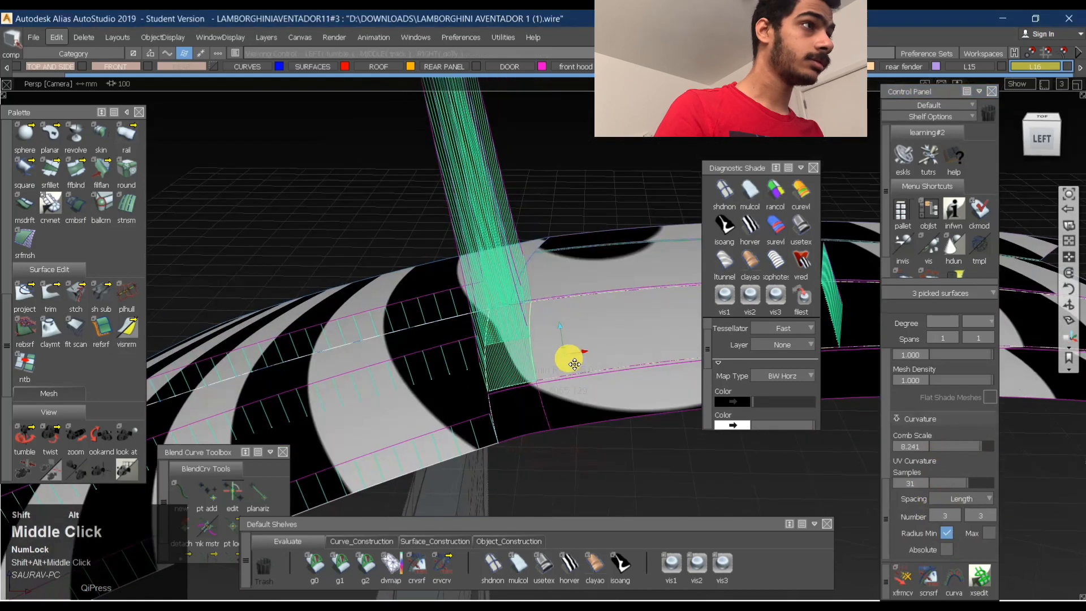
# - Pick the rear roof panel beside the fillet alone, display its V curvature combs instead of U, and clear the selection
pyautogui.keyDown('ctrl'); pyautogui.keyDown('alt'); pyautogui.keyDown('shift'); pyautogui.moveTo(571, 358); pyautogui.dragTo(524, 343); pyautogui.keyUp('shift'); pyautogui.keyUp('alt'); pyautogui.keyUp('ctrl')
pyautogui.click(497, 315)
pyautogui.scroll(3, 941, 480)
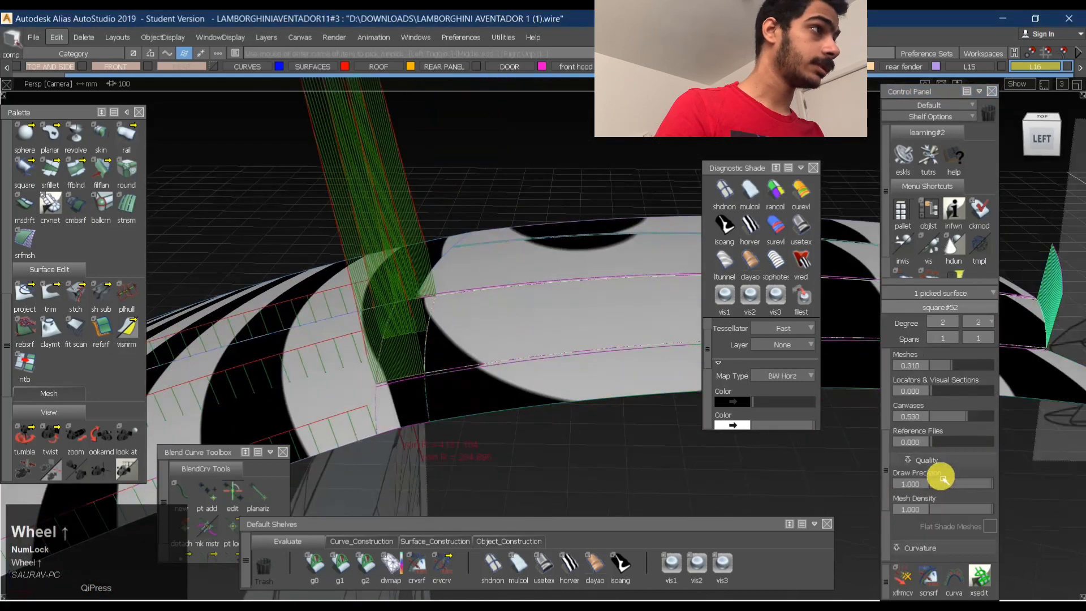
pyautogui.scroll(2, 941, 472)
pyautogui.click(974, 456)
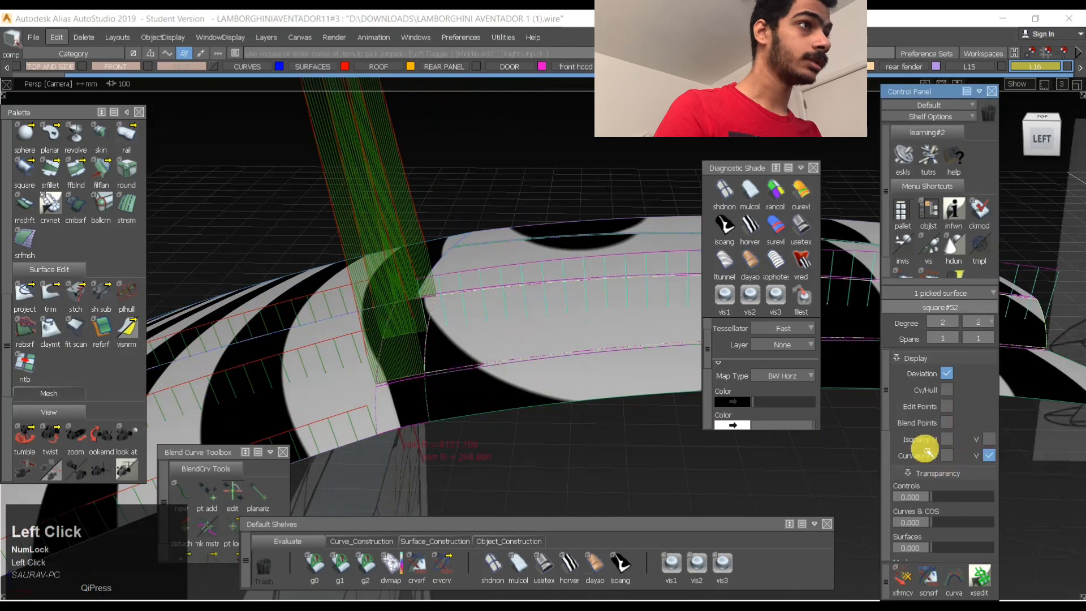
pyautogui.keyDown('ctrl'); pyautogui.keyDown('shift'); pyautogui.click(674, 272); pyautogui.keyUp('shift'); pyautogui.keyUp('ctrl')
# - Examine the curvature combs across the front roof surface, fillet and rear panel in the left orthographic and perspective views
pyautogui.click(1059, 141)
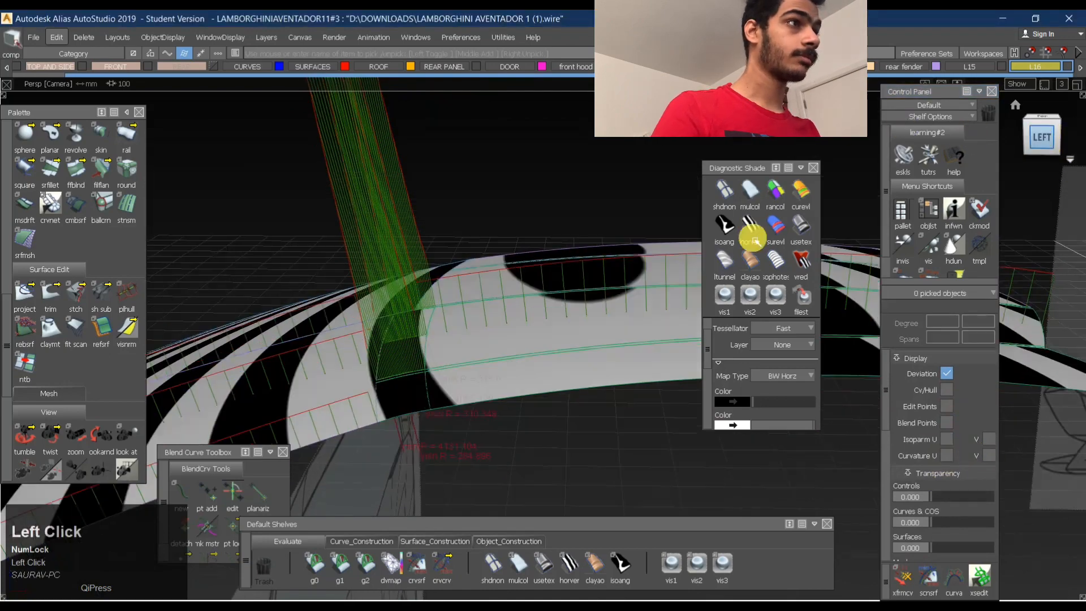
pyautogui.keyDown('alt'); pyautogui.keyDown('shift'); pyautogui.moveTo(311, 221); pyautogui.dragTo(393, 323, button='middle'); pyautogui.keyUp('shift'); pyautogui.keyUp('alt')
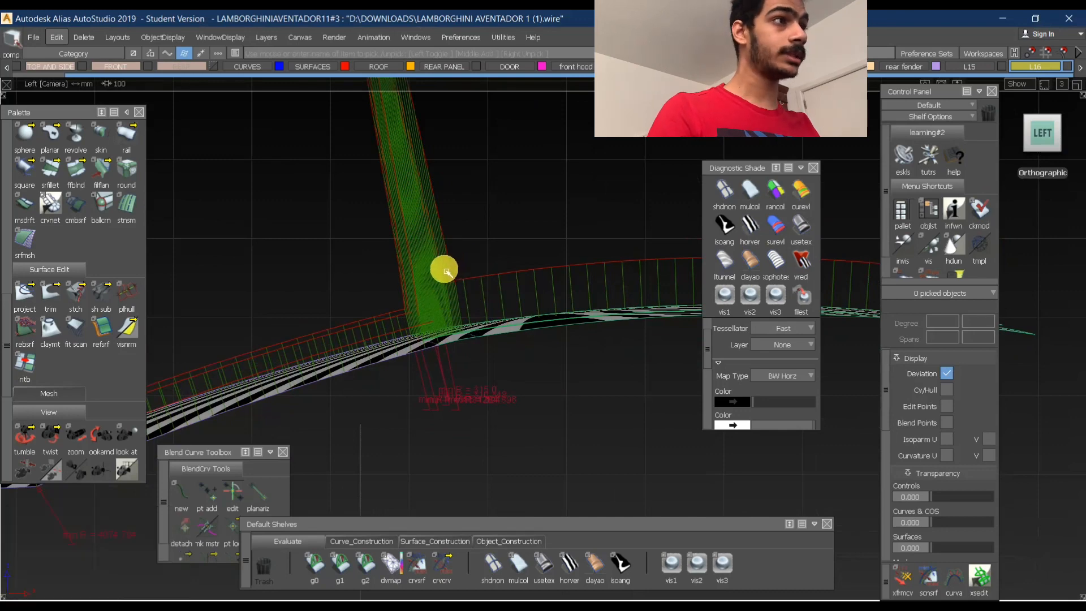
pyautogui.keyDown('alt'); pyautogui.keyDown('shift'); pyautogui.moveTo(440, 308); pyautogui.dragTo(412, 352); pyautogui.keyUp('shift'); pyautogui.keyUp('alt')
pyautogui.keyDown('alt'); pyautogui.keyDown('shift'); pyautogui.moveTo(412, 351); pyautogui.dragTo(478, 293, button='right'); pyautogui.keyUp('shift'); pyautogui.keyUp('alt')
pyautogui.keyDown('alt'); pyautogui.keyDown('shift'); pyautogui.moveTo(478, 294); pyautogui.dragTo(461, 216); pyautogui.keyUp('shift'); pyautogui.keyUp('alt')
pyautogui.keyDown('alt'); pyautogui.keyDown('shift'); pyautogui.moveTo(388, 320); pyautogui.dragTo(485, 241); pyautogui.keyUp('shift'); pyautogui.keyUp('alt')
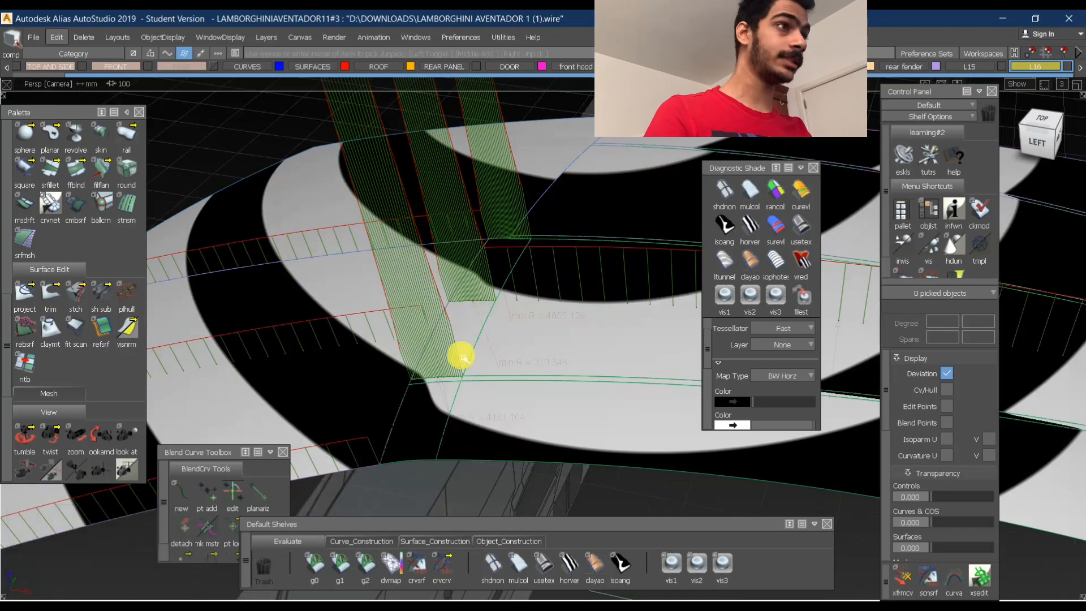
pyautogui.keyDown('alt'); pyautogui.keyDown('shift'); pyautogui.moveTo(463, 357); pyautogui.dragTo(452, 421); pyautogui.keyUp('shift'); pyautogui.keyUp('alt')
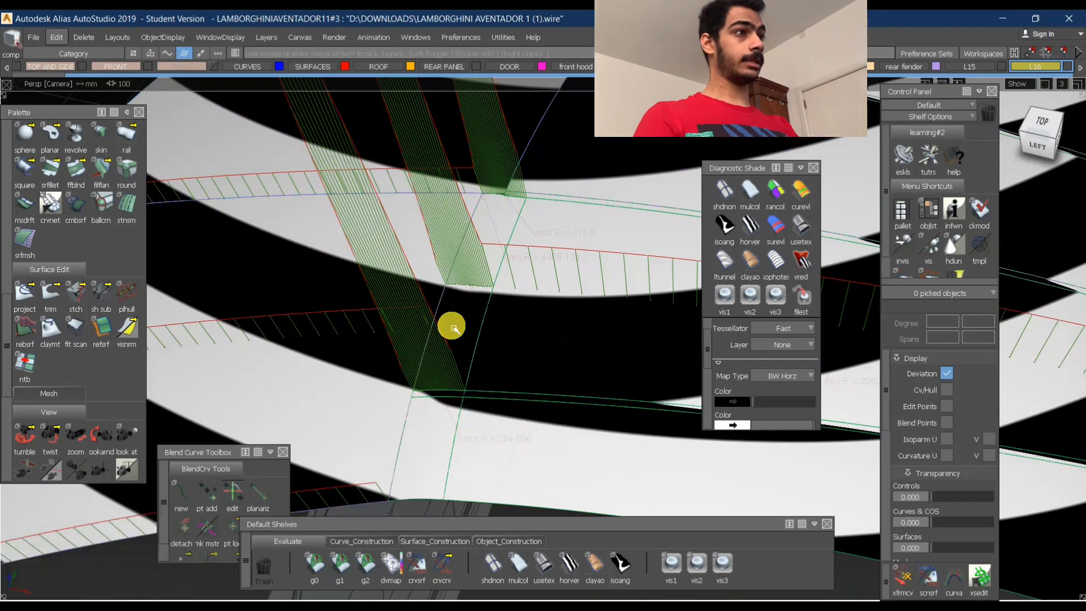
pyautogui.keyDown('alt'); pyautogui.keyDown('shift'); pyautogui.moveTo(392, 253); pyautogui.dragTo(473, 235); pyautogui.keyUp('shift'); pyautogui.keyUp('alt')
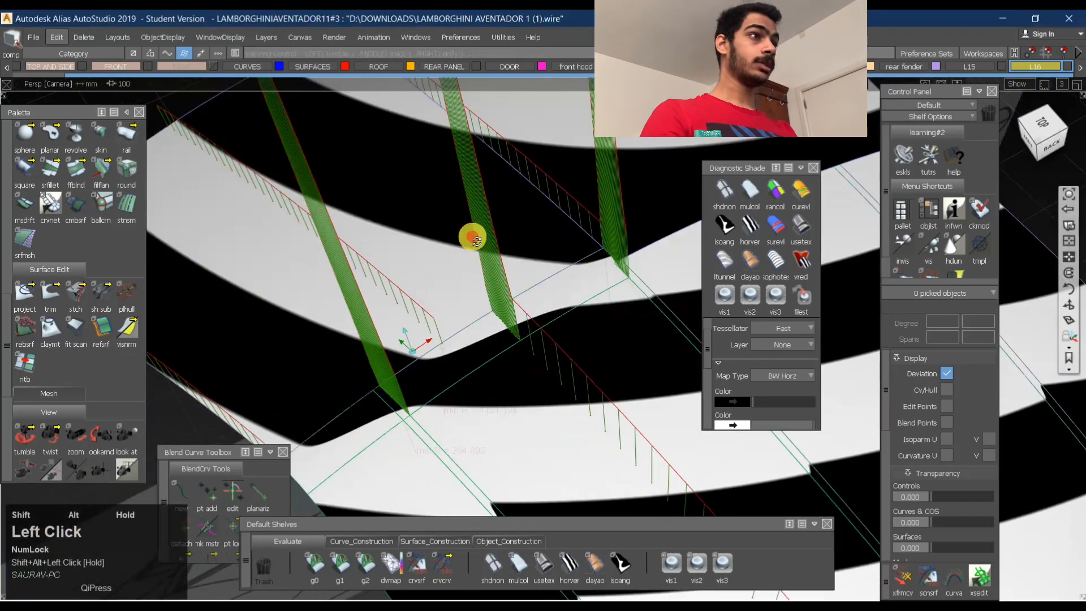
pyautogui.keyDown('alt'); pyautogui.keyDown('shift'); pyautogui.moveTo(473, 236); pyautogui.dragTo(477, 250, button='right'); pyautogui.keyUp('shift'); pyautogui.keyUp('alt')
pyautogui.moveTo(478, 249)
pyautogui.keyDown('alt'); pyautogui.keyDown('shift'); pyautogui.mouseDown()
pyautogui.moveTo(538, 330)
pyautogui.moveTo(648, 334)
pyautogui.mouseUp(); pyautogui.keyUp('shift'); pyautogui.keyUp('alt')
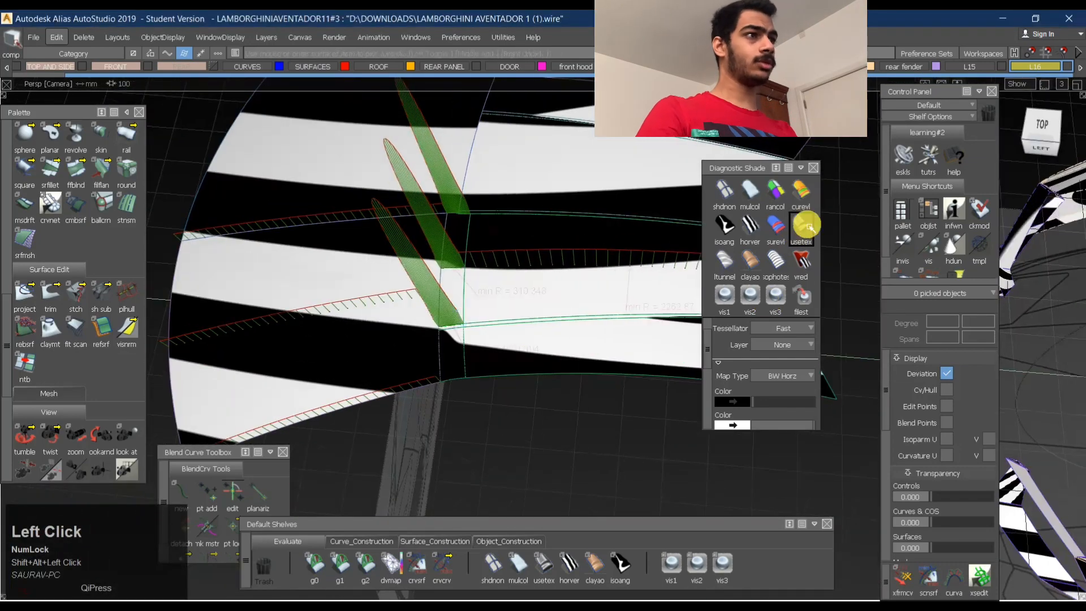
# - Hide the curvature combs and apply the user-defined texture shade to examine the fillet's transition on the roof
pyautogui.click(803, 226)
pyautogui.keyDown('ctrl'); pyautogui.keyDown('shift'); pyautogui.moveTo(511, 216); pyautogui.dragTo(462, 199, button='middle'); pyautogui.keyUp('shift'); pyautogui.keyUp('ctrl')
pyautogui.keyDown('ctrl'); pyautogui.keyDown('shift'); pyautogui.moveTo(494, 291); pyautogui.dragTo(474, 133); pyautogui.keyUp('shift'); pyautogui.keyUp('ctrl')
pyautogui.keyDown('alt'); pyautogui.keyDown('shift'); pyautogui.moveTo(453, 294); pyautogui.dragTo(461, 283); pyautogui.keyUp('shift'); pyautogui.keyUp('alt')
pyautogui.keyDown('alt'); pyautogui.keyDown('shift'); pyautogui.moveTo(461, 283); pyautogui.dragTo(526, 254, button='right'); pyautogui.keyUp('shift'); pyautogui.keyUp('alt')
pyautogui.keyDown('alt'); pyautogui.keyDown('shift'); pyautogui.moveTo(526, 255); pyautogui.dragTo(558, 283); pyautogui.keyUp('shift'); pyautogui.keyUp('alt')
pyautogui.click(1046, 125)
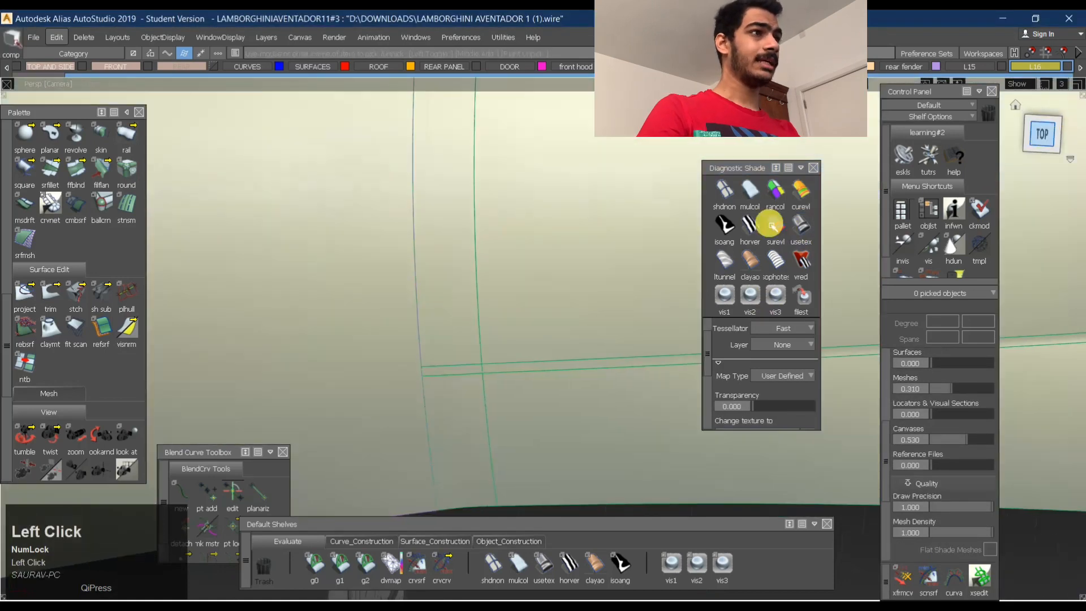
pyautogui.keyDown('alt'); pyautogui.keyDown('shift'); pyautogui.moveTo(574, 206); pyautogui.dragTo(456, 247, button='right'); pyautogui.keyUp('shift'); pyautogui.keyUp('alt')
pyautogui.keyDown('ctrl'); pyautogui.keyDown('shift'); pyautogui.moveTo(495, 307); pyautogui.dragTo(541, 173); pyautogui.keyUp('shift'); pyautogui.keyUp('ctrl')
pyautogui.keyDown('alt'); pyautogui.keyDown('shift'); pyautogui.moveTo(452, 164); pyautogui.dragTo(400, 141); pyautogui.keyUp('shift'); pyautogui.keyUp('alt')
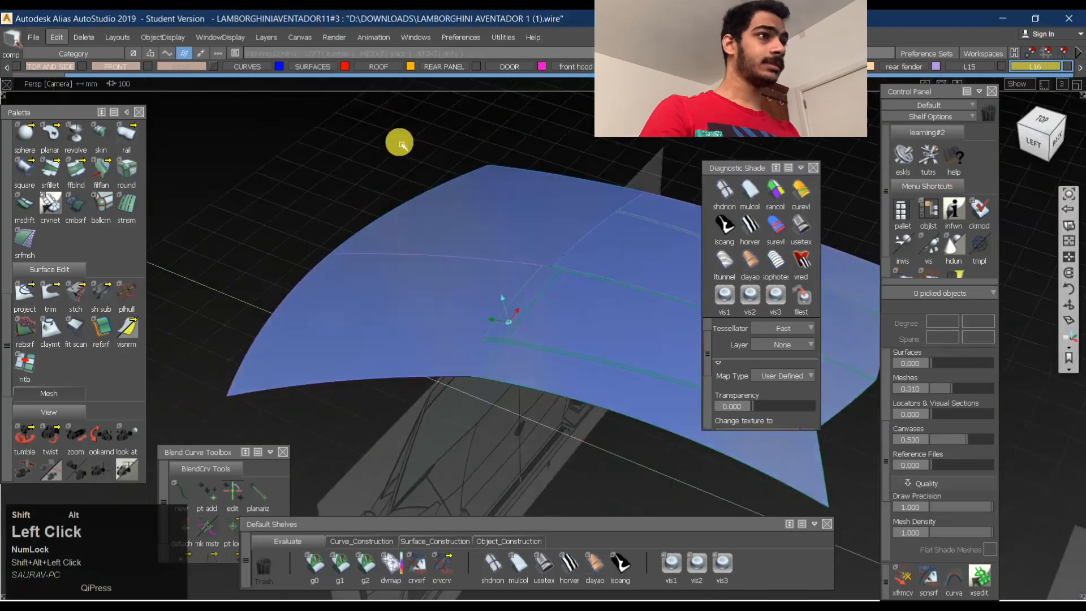
pyautogui.keyDown('alt'); pyautogui.keyDown('shift'); pyautogui.moveTo(499, 272); pyautogui.dragTo(568, 220, button='right'); pyautogui.keyUp('shift'); pyautogui.keyUp('alt')
pyautogui.keyDown('ctrl'); pyautogui.keyDown('shift'); pyautogui.moveTo(567, 219); pyautogui.dragTo(524, 221, button='middle'); pyautogui.keyUp('shift'); pyautogui.keyUp('ctrl')
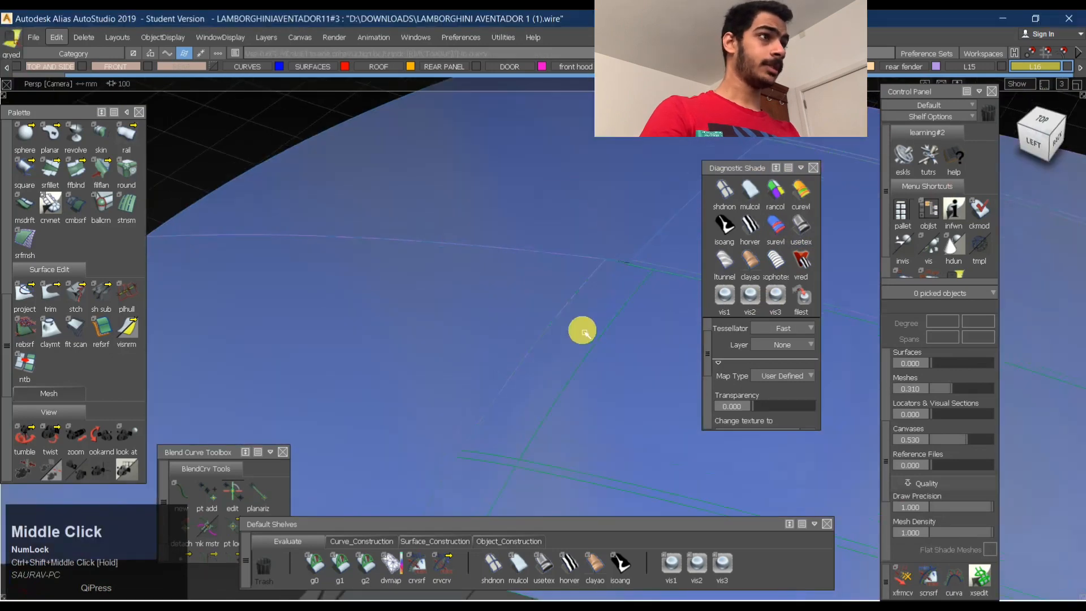
# - Reopen the roof fillet's Surface Fillet settings, undo the fillet completely and close the settings
pyautogui.click(579, 331)
pyautogui.click(334, 445)
pyautogui.keyDown('alt'); pyautogui.keyDown('shift'); pyautogui.moveTo(616, 340); pyautogui.dragTo(557, 349, button='right'); pyautogui.keyUp('shift'); pyautogui.keyUp('alt')
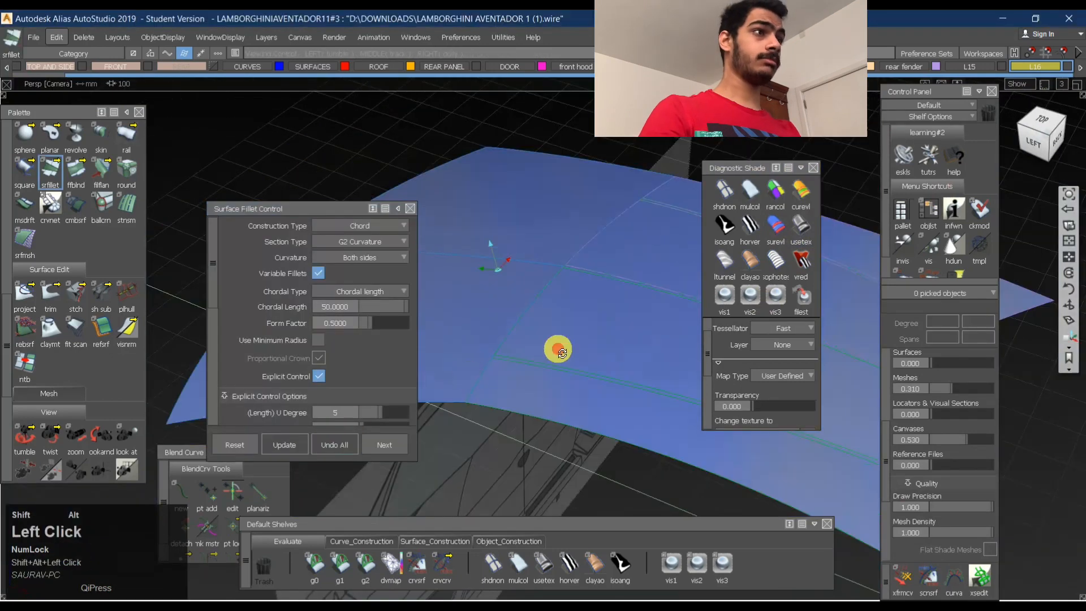
pyautogui.keyDown('alt'); pyautogui.keyDown('shift'); pyautogui.moveTo(557, 349); pyautogui.dragTo(572, 334); pyautogui.keyUp('shift'); pyautogui.keyUp('alt')
pyautogui.click(411, 210)
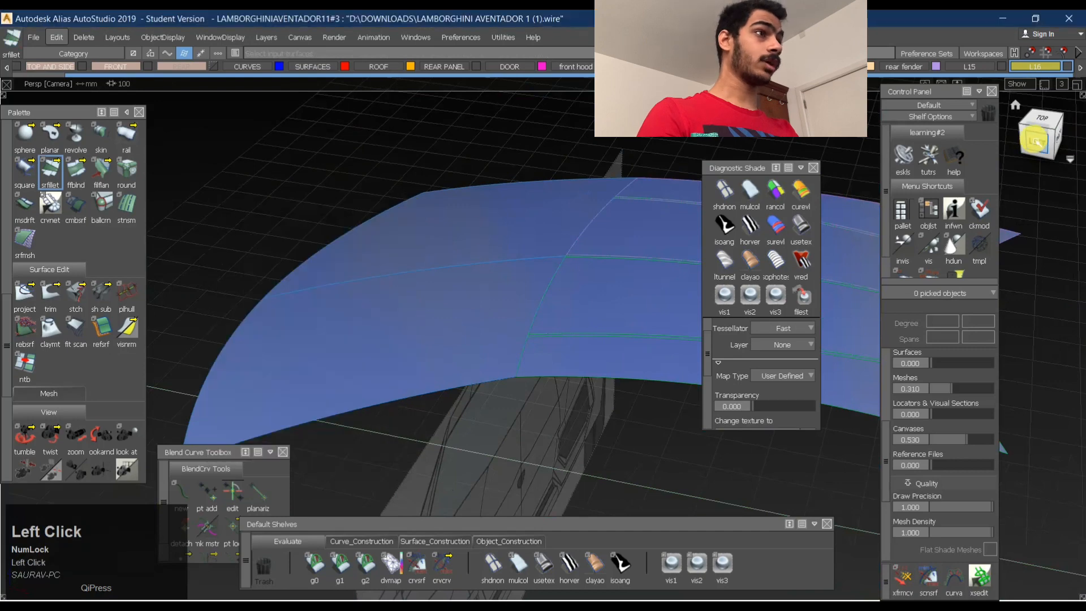
# - Examine the unfilleted roof's profile in the left orthographic view and its front-to-rear transition in perspective
pyautogui.click(1036, 142)
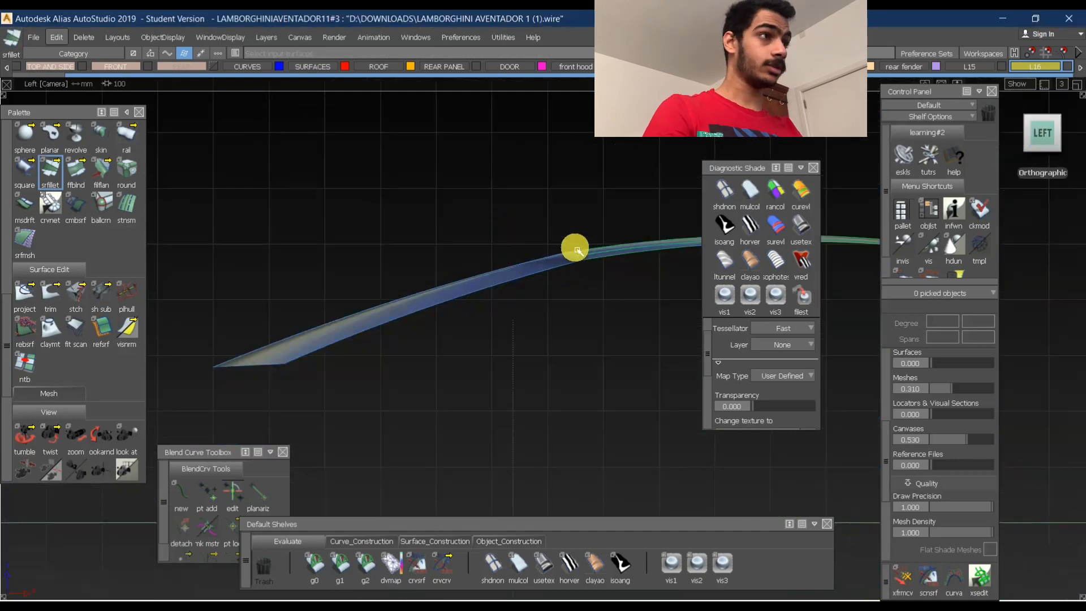
pyautogui.keyDown('alt'); pyautogui.keyDown('shift'); pyautogui.moveTo(617, 232); pyautogui.dragTo(538, 270, button='right'); pyautogui.keyUp('shift'); pyautogui.keyUp('alt')
pyautogui.keyDown('alt'); pyautogui.keyDown('shift'); pyautogui.moveTo(538, 269); pyautogui.dragTo(483, 266, button='middle'); pyautogui.keyUp('shift'); pyautogui.keyUp('alt')
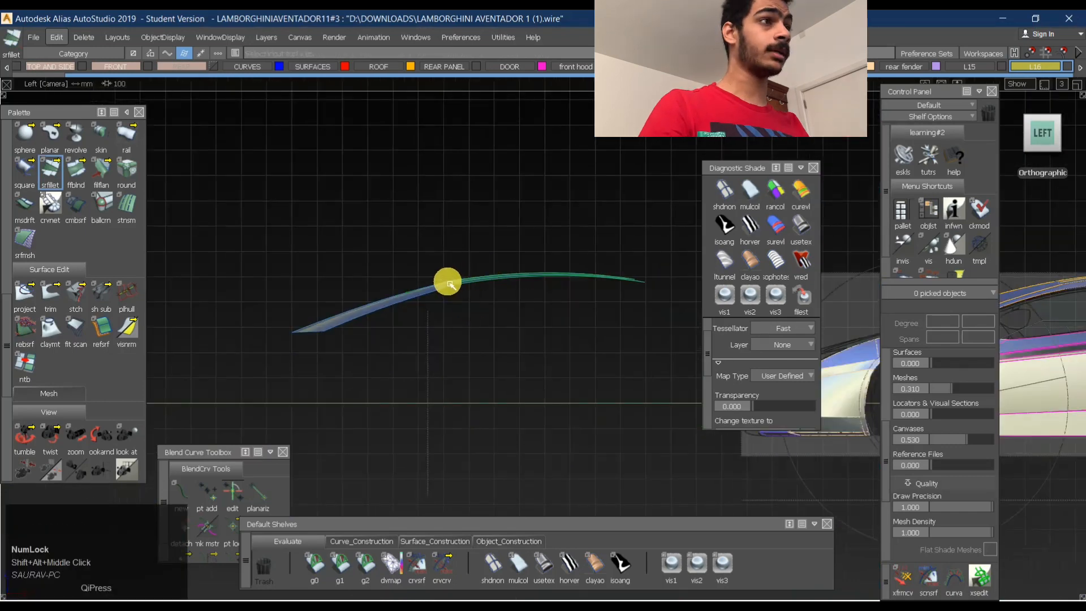
pyautogui.keyDown('alt'); pyautogui.keyDown('shift'); pyautogui.moveTo(509, 294); pyautogui.dragTo(468, 346); pyautogui.keyUp('shift'); pyautogui.keyUp('alt')
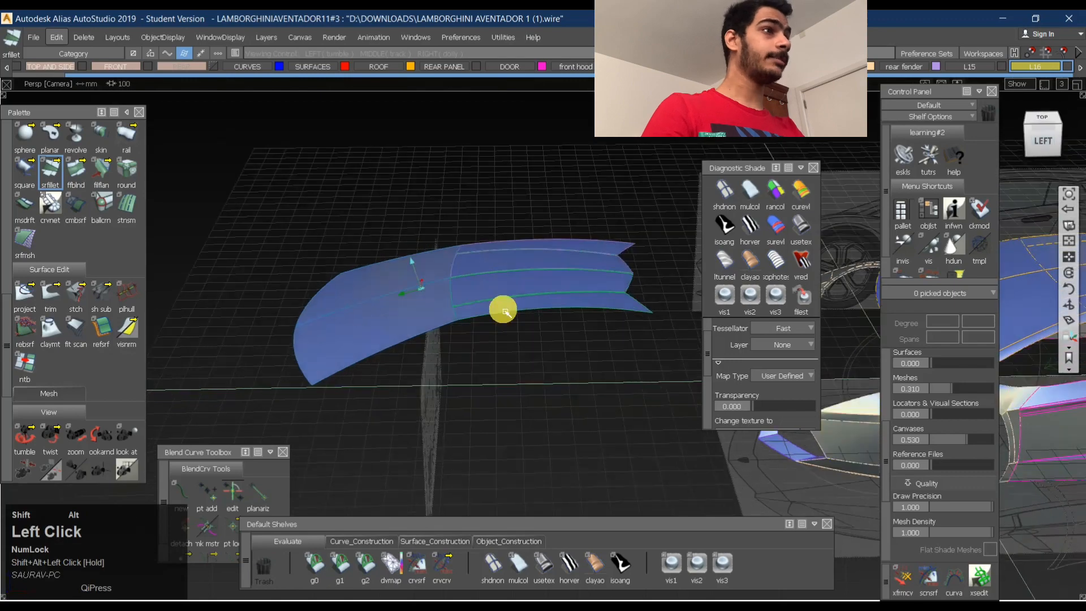
pyautogui.keyDown('alt'); pyautogui.keyDown('shift'); pyautogui.moveTo(503, 311); pyautogui.dragTo(487, 318, button='right'); pyautogui.keyUp('shift'); pyautogui.keyUp('alt')
pyautogui.keyDown('alt'); pyautogui.keyDown('shift'); pyautogui.moveTo(529, 305); pyautogui.dragTo(452, 293, button='middle'); pyautogui.keyUp('shift'); pyautogui.keyUp('alt')
pyautogui.keyDown('alt'); pyautogui.keyDown('shift'); pyautogui.moveTo(452, 293); pyautogui.dragTo(492, 283, button='right'); pyautogui.keyUp('shift'); pyautogui.keyUp('alt')
pyautogui.keyDown('alt'); pyautogui.keyDown('shift'); pyautogui.moveTo(492, 283); pyautogui.dragTo(476, 353); pyautogui.keyUp('shift'); pyautogui.keyUp('alt')
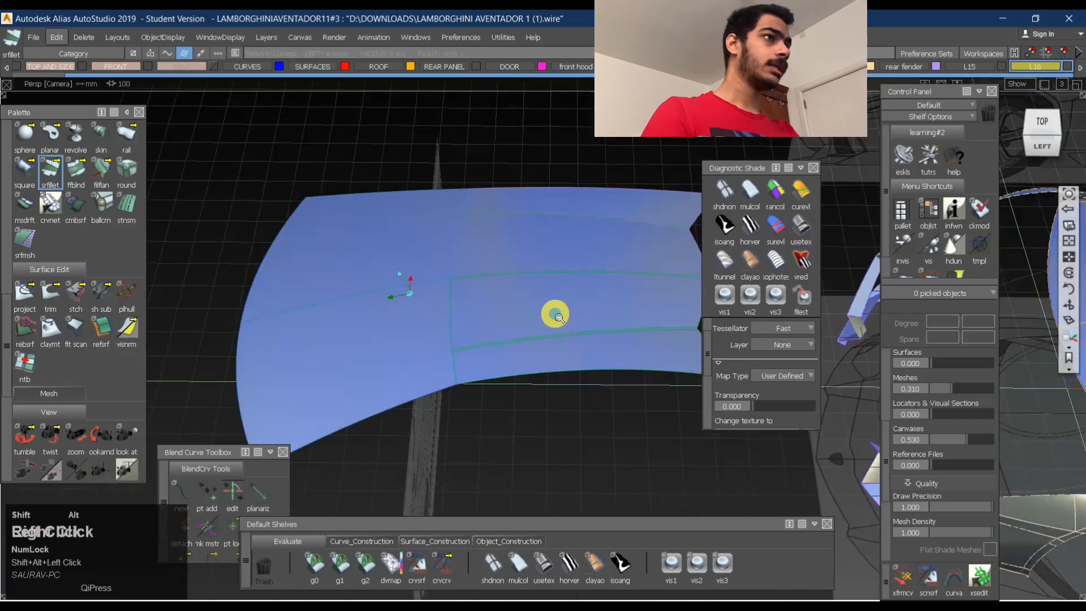
pyautogui.keyDown('alt'); pyautogui.keyDown('shift'); pyautogui.moveTo(557, 315); pyautogui.dragTo(540, 316, button='right'); pyautogui.keyUp('shift'); pyautogui.keyUp('alt')
pyautogui.keyDown('alt'); pyautogui.keyDown('shift'); pyautogui.moveTo(574, 299); pyautogui.dragTo(506, 296, button='middle'); pyautogui.keyUp('shift'); pyautogui.keyUp('alt')
pyautogui.keyDown('alt'); pyautogui.keyDown('shift'); pyautogui.moveTo(526, 297); pyautogui.dragTo(495, 299, button='right'); pyautogui.keyUp('shift'); pyautogui.keyUp('alt')
pyautogui.keyDown('alt'); pyautogui.keyDown('shift'); pyautogui.moveTo(491, 287); pyautogui.dragTo(462, 274, button='middle'); pyautogui.keyUp('shift'); pyautogui.keyUp('alt')
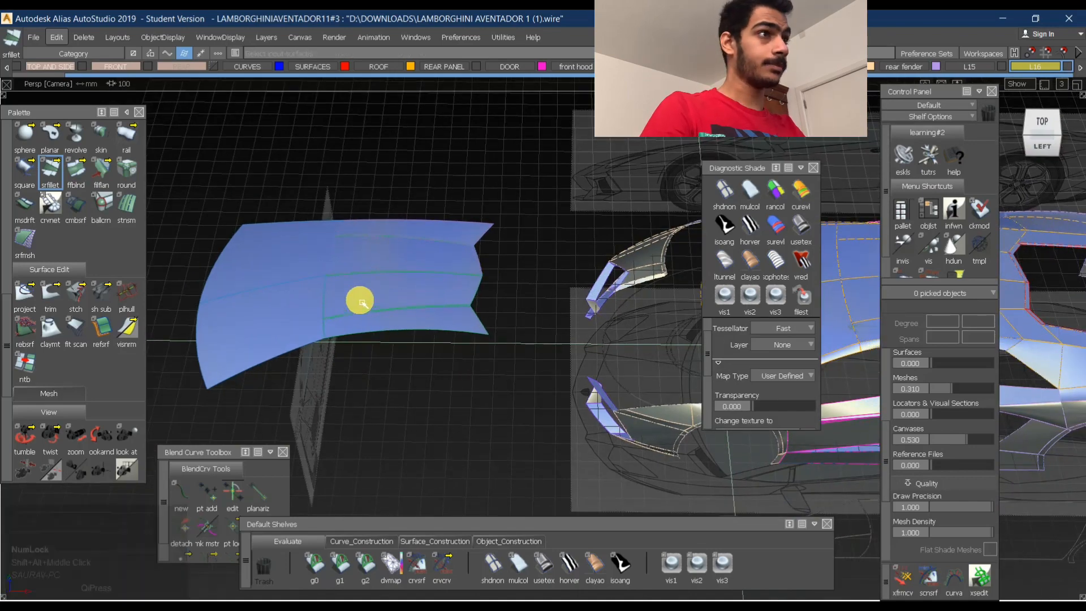
pyautogui.keyDown('alt'); pyautogui.keyDown('shift'); pyautogui.moveTo(359, 298); pyautogui.dragTo(413, 281, button='right'); pyautogui.keyUp('shift'); pyautogui.keyUp('alt')
pyautogui.keyDown('alt'); pyautogui.keyDown('shift'); pyautogui.moveTo(412, 281); pyautogui.dragTo(446, 249); pyautogui.keyUp('shift'); pyautogui.keyUp('alt')
pyautogui.keyDown('alt'); pyautogui.keyDown('shift'); pyautogui.moveTo(460, 272); pyautogui.dragTo(614, 233, button='middle'); pyautogui.keyUp('shift'); pyautogui.keyUp('alt')
pyautogui.click(1043, 135)
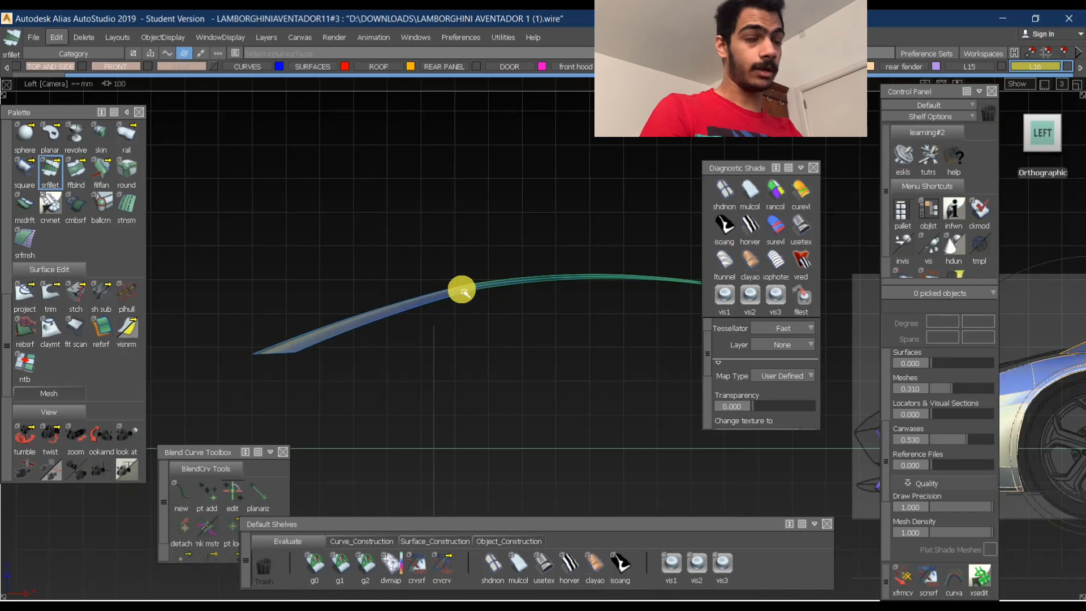
pyautogui.keyDown('alt'); pyautogui.keyDown('shift'); pyautogui.moveTo(462, 266); pyautogui.dragTo(468, 376); pyautogui.keyUp('shift'); pyautogui.keyUp('alt')
# - Examine the front roof surface's join with the rear panels from the top, side and back, leaving all surfaces unpicked
pyautogui.keyDown('ctrl'); pyautogui.keyDown('shift'); pyautogui.moveTo(628, 335); pyautogui.dragTo(402, 354); pyautogui.keyUp('shift'); pyautogui.keyUp('ctrl')
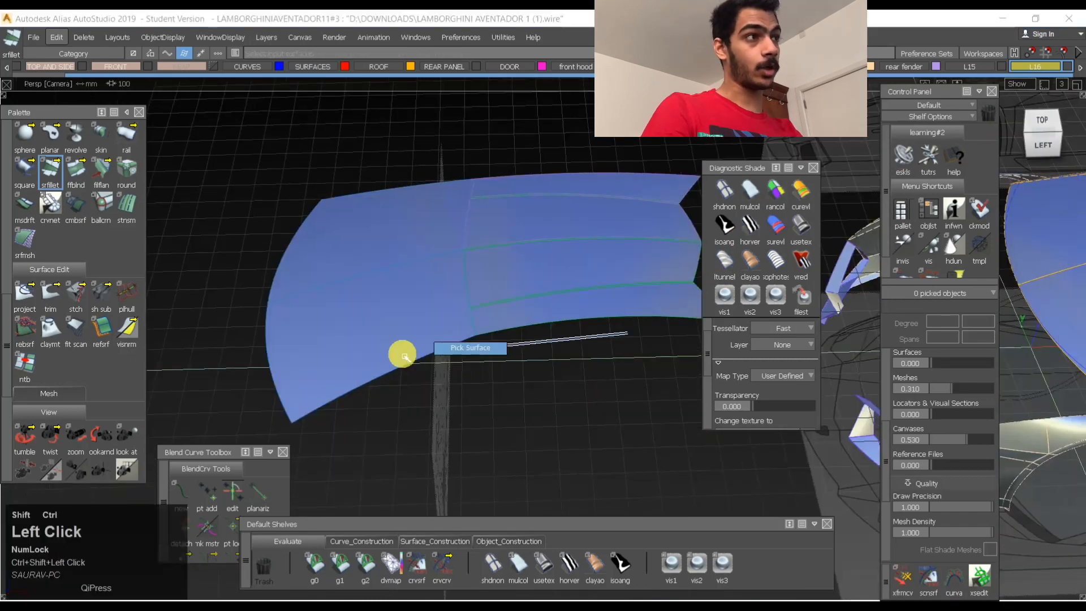
pyautogui.keyDown('shift'); pyautogui.click(398, 339); pyautogui.keyUp('shift')
pyautogui.keyDown('alt'); pyautogui.keyDown('shift'); pyautogui.moveTo(509, 262); pyautogui.dragTo(507, 330); pyautogui.keyUp('shift'); pyautogui.keyUp('alt')
pyautogui.keyDown('ctrl'); pyautogui.keyDown('shift'); pyautogui.moveTo(570, 219); pyautogui.dragTo(438, 251); pyautogui.keyUp('shift'); pyautogui.keyUp('ctrl')
pyautogui.click(455, 298)
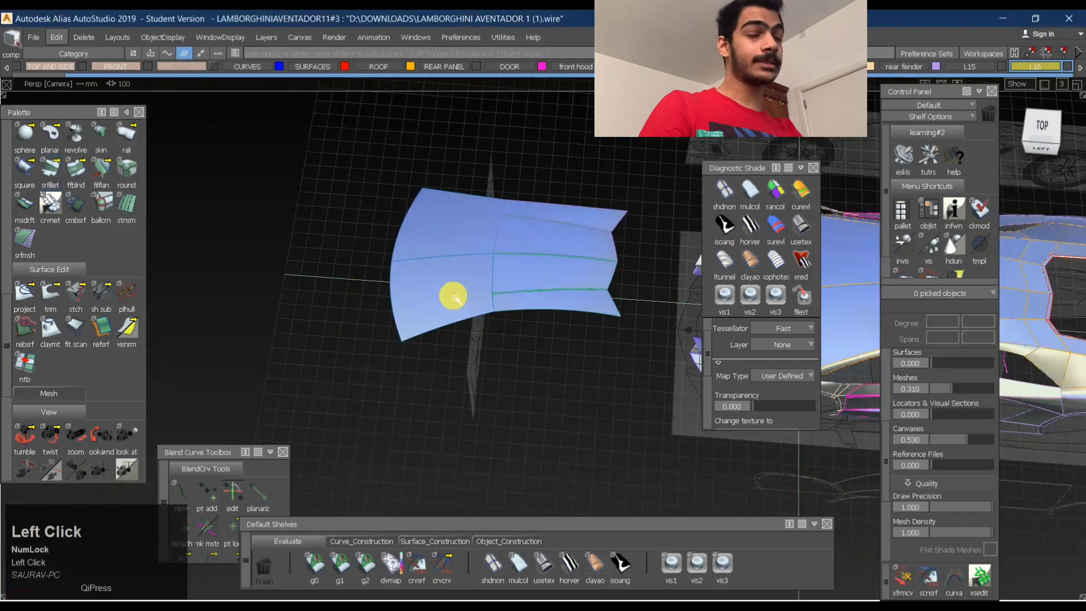
pyautogui.keyDown('ctrl'); pyautogui.keyDown('shift'); pyautogui.moveTo(575, 231); pyautogui.dragTo(507, 265); pyautogui.keyUp('shift'); pyautogui.keyUp('ctrl')
pyautogui.keyDown('alt'); pyautogui.keyDown('shift'); pyautogui.moveTo(507, 266); pyautogui.dragTo(452, 252, button='right'); pyautogui.keyUp('shift'); pyautogui.keyUp('alt')
pyautogui.keyDown('alt'); pyautogui.keyDown('shift'); pyautogui.moveTo(452, 251); pyautogui.dragTo(400, 225); pyautogui.keyUp('shift'); pyautogui.keyUp('alt')
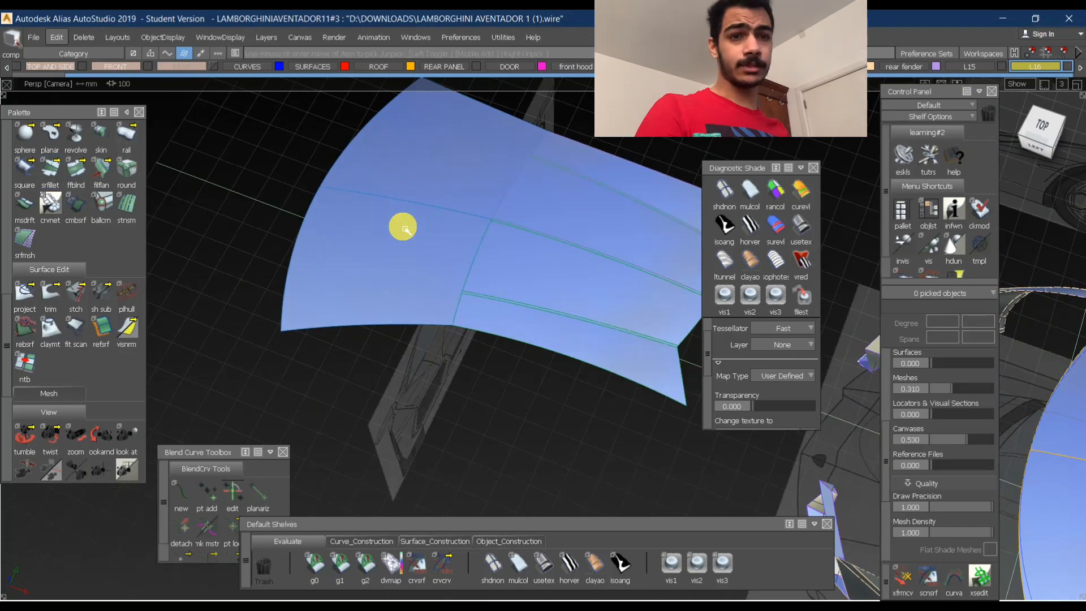
pyautogui.keyDown('alt'); pyautogui.keyDown('shift'); pyautogui.moveTo(406, 229); pyautogui.dragTo(517, 254, button='right'); pyautogui.keyUp('shift'); pyautogui.keyUp('alt')
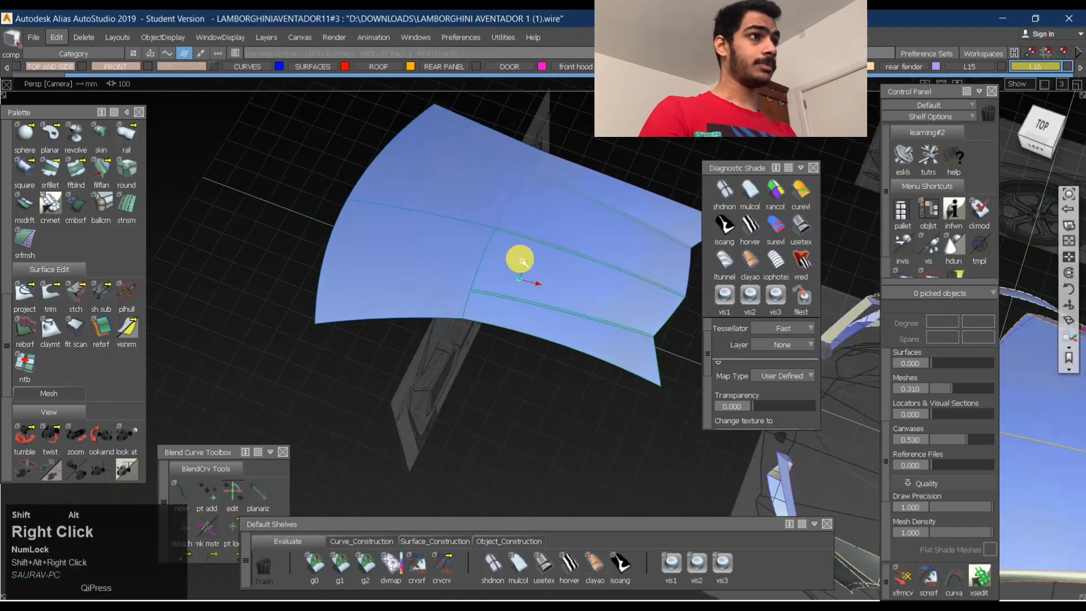
pyautogui.keyDown('alt'); pyautogui.keyDown('shift'); pyautogui.moveTo(517, 254); pyautogui.dragTo(613, 189); pyautogui.keyUp('shift'); pyautogui.keyUp('alt')
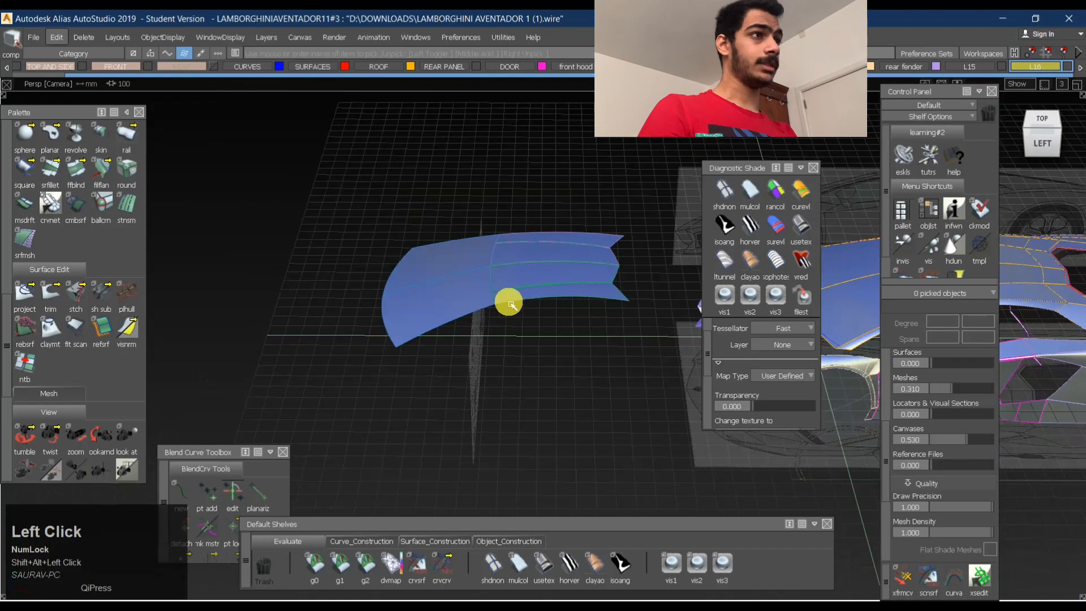
pyautogui.keyDown('alt'); pyautogui.keyDown('shift'); pyautogui.moveTo(510, 304); pyautogui.dragTo(552, 259, button='right'); pyautogui.keyUp('shift'); pyautogui.keyUp('alt')
pyautogui.keyDown('alt'); pyautogui.keyDown('shift'); pyautogui.moveTo(553, 260); pyautogui.dragTo(478, 272); pyautogui.keyUp('shift'); pyautogui.keyUp('alt')
pyautogui.keyDown('alt'); pyautogui.keyDown('shift'); pyautogui.moveTo(478, 272); pyautogui.dragTo(516, 243, button='right'); pyautogui.keyUp('shift'); pyautogui.keyUp('alt')
pyautogui.keyDown('alt'); pyautogui.keyDown('shift'); pyautogui.moveTo(517, 243); pyautogui.dragTo(514, 289); pyautogui.keyUp('shift'); pyautogui.keyUp('alt')
pyautogui.keyDown('alt'); pyautogui.keyDown('shift'); pyautogui.moveTo(515, 289); pyautogui.dragTo(618, 279, button='right'); pyautogui.keyUp('shift'); pyautogui.keyUp('alt')
pyautogui.keyDown('alt'); pyautogui.keyDown('shift'); pyautogui.moveTo(618, 279); pyautogui.dragTo(519, 245); pyautogui.keyUp('shift'); pyautogui.keyUp('alt')
pyautogui.keyDown('alt'); pyautogui.keyDown('shift'); pyautogui.moveTo(519, 245); pyautogui.dragTo(572, 226, button='right'); pyautogui.keyUp('shift'); pyautogui.keyUp('alt')
pyautogui.keyDown('alt'); pyautogui.keyDown('shift'); pyautogui.moveTo(572, 226); pyautogui.dragTo(298, 221); pyautogui.keyUp('shift'); pyautogui.keyUp('alt')
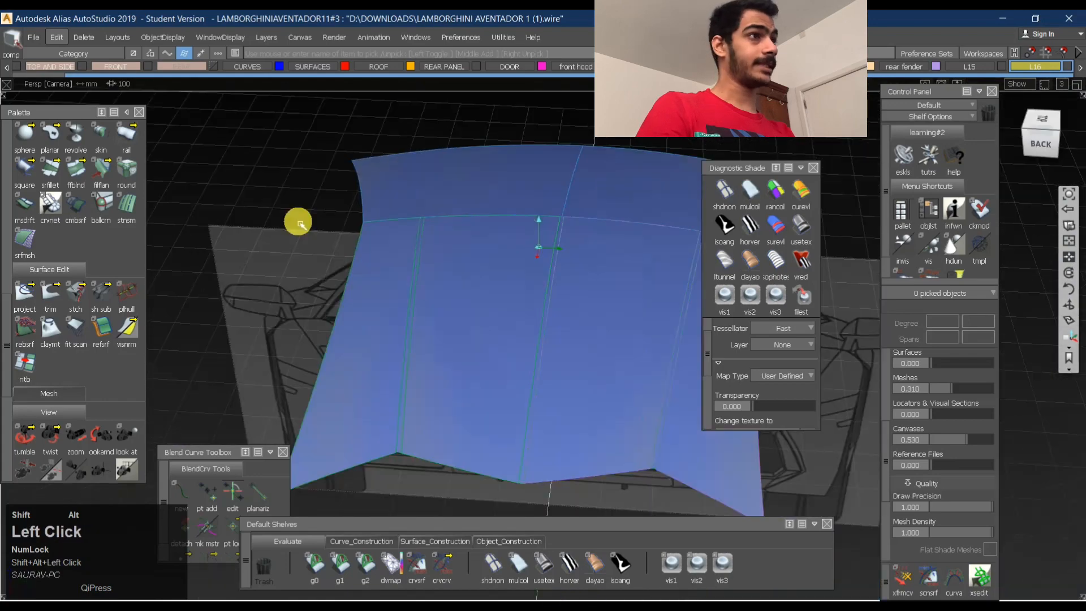
pyautogui.keyDown('alt'); pyautogui.keyDown('shift'); pyautogui.moveTo(298, 222); pyautogui.dragTo(490, 231, button='right'); pyautogui.keyUp('shift'); pyautogui.keyUp('alt')
pyautogui.keyDown('alt'); pyautogui.keyDown('shift'); pyautogui.moveTo(490, 230); pyautogui.dragTo(562, 228); pyautogui.keyUp('shift'); pyautogui.keyUp('alt')
pyautogui.keyDown('alt'); pyautogui.keyDown('shift'); pyautogui.moveTo(562, 228); pyautogui.dragTo(622, 204, button='right'); pyautogui.keyUp('shift'); pyautogui.keyUp('alt')
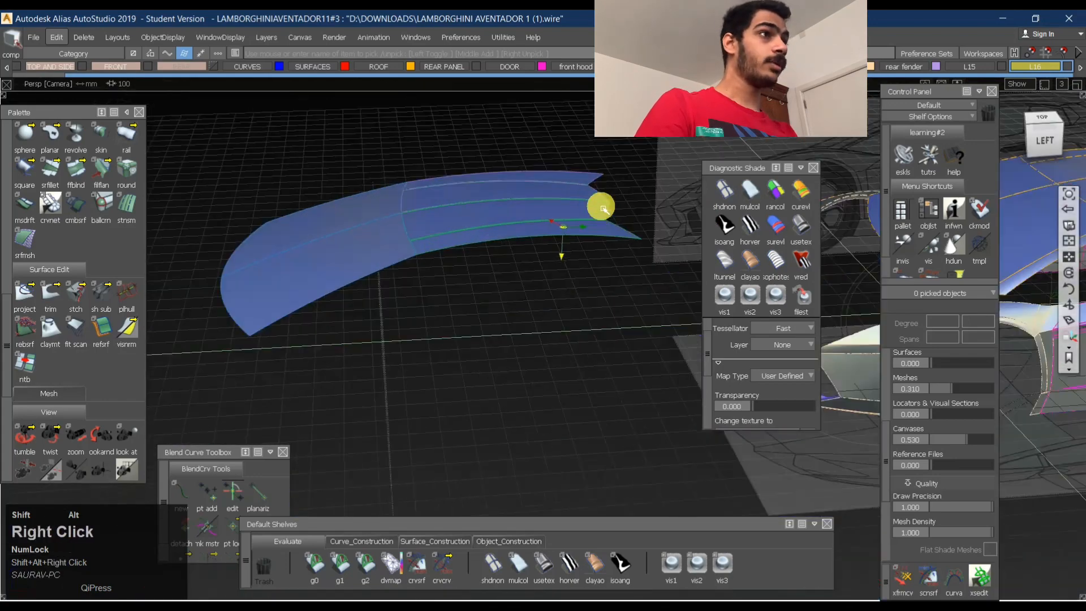
pyautogui.keyDown('alt'); pyautogui.keyDown('shift'); pyautogui.moveTo(621, 205); pyautogui.dragTo(487, 226); pyautogui.keyUp('shift'); pyautogui.keyUp('alt')
pyautogui.keyDown('alt'); pyautogui.keyDown('shift'); pyautogui.moveTo(517, 206); pyautogui.dragTo(478, 225, button='right'); pyautogui.keyUp('shift'); pyautogui.keyUp('alt')
pyautogui.keyDown('alt'); pyautogui.keyDown('shift'); pyautogui.moveTo(478, 225); pyautogui.dragTo(413, 194); pyautogui.keyUp('shift'); pyautogui.keyUp('alt')
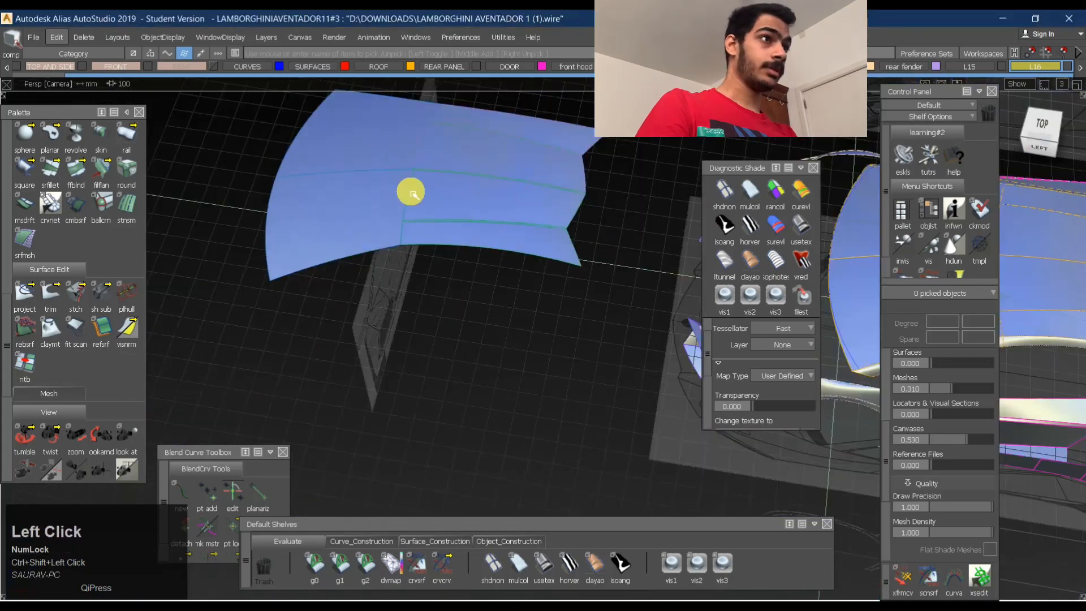
pyautogui.keyDown('alt'); pyautogui.keyDown('shift'); pyautogui.moveTo(411, 193); pyautogui.dragTo(449, 167, button='right'); pyautogui.keyUp('shift'); pyautogui.keyUp('alt')
pyautogui.keyDown('alt'); pyautogui.keyDown('shift'); pyautogui.moveTo(449, 167); pyautogui.dragTo(523, 181); pyautogui.keyUp('shift'); pyautogui.keyUp('alt')
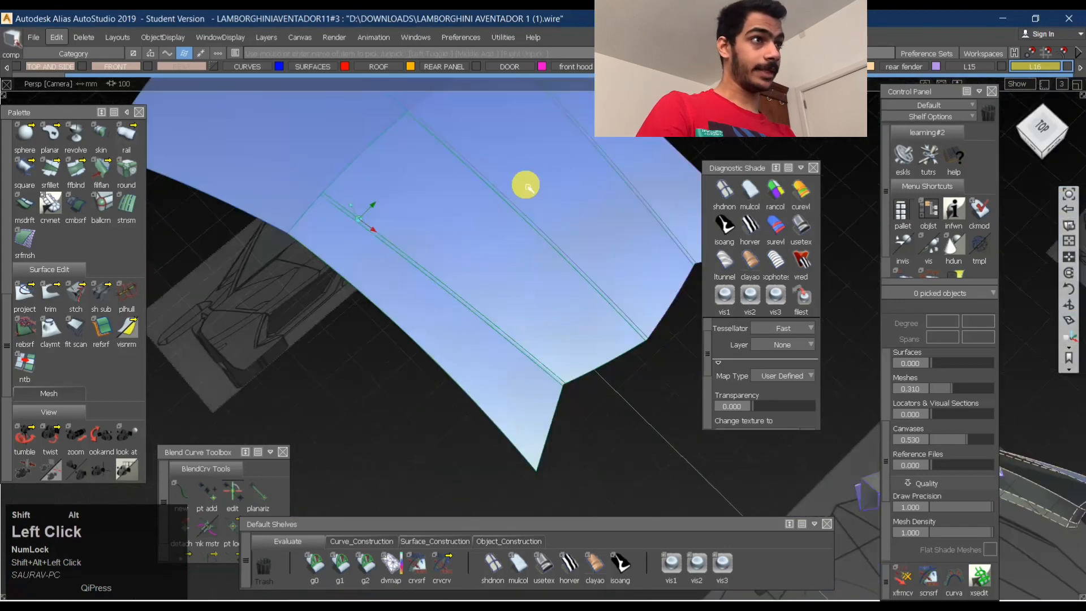
pyautogui.keyDown('alt'); pyautogui.keyDown('shift'); pyautogui.moveTo(523, 182); pyautogui.dragTo(351, 192, button='right'); pyautogui.keyUp('shift'); pyautogui.keyUp('alt')
pyautogui.keyDown('alt'); pyautogui.keyDown('shift'); pyautogui.moveTo(352, 192); pyautogui.dragTo(613, 153); pyautogui.keyUp('shift'); pyautogui.keyUp('alt')
# - Apply the BW Horz zebra shade and check the stripes across the roof panels in the top orthographic view
pyautogui.click(750, 225)
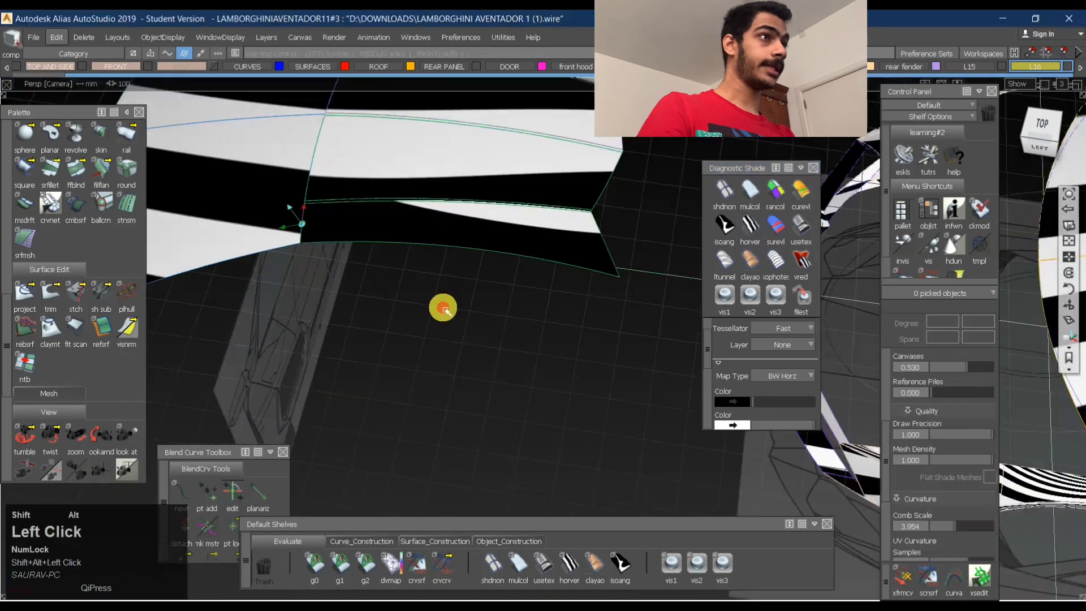
pyautogui.keyDown('alt'); pyautogui.keyDown('shift'); pyautogui.moveTo(444, 309); pyautogui.dragTo(1081, 104); pyautogui.keyUp('shift'); pyautogui.keyUp('alt')
pyautogui.click(1025, 138)
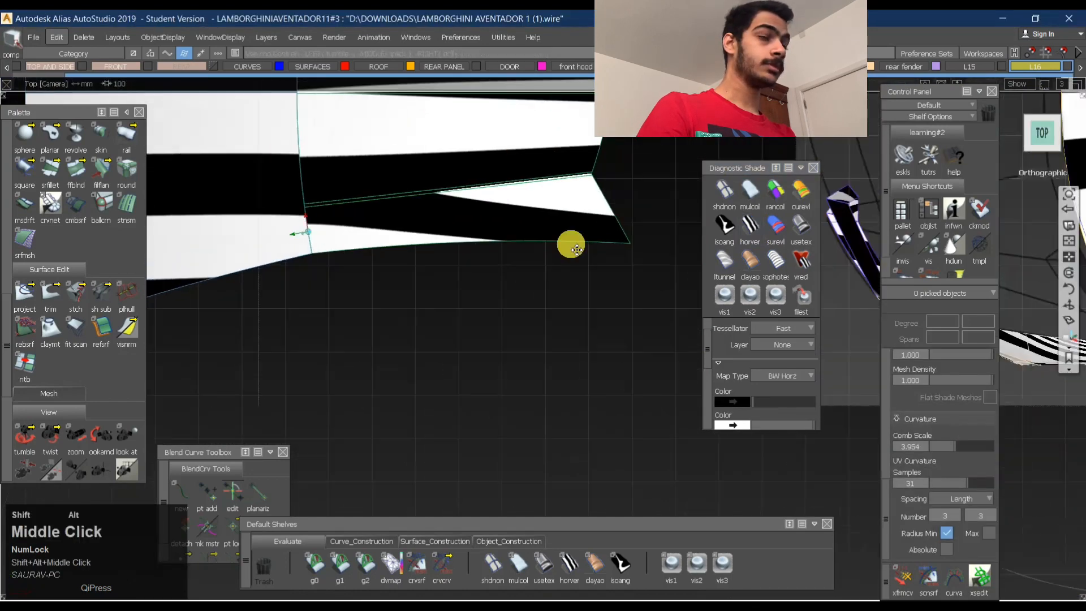
pyautogui.keyDown('alt'); pyautogui.keyDown('shift'); pyautogui.moveTo(570, 243); pyautogui.dragTo(583, 297, button='middle'); pyautogui.keyUp('shift'); pyautogui.keyUp('alt')
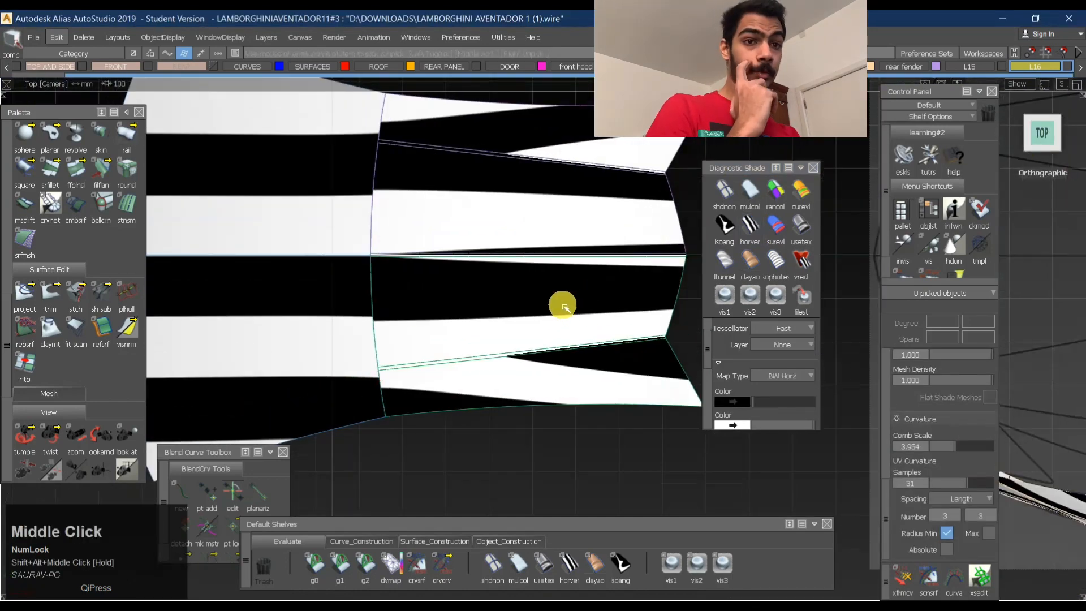
pyautogui.keyDown('alt'); pyautogui.keyDown('shift'); pyautogui.moveTo(576, 260); pyautogui.dragTo(746, 271, button='right'); pyautogui.keyUp('shift'); pyautogui.keyUp('alt')
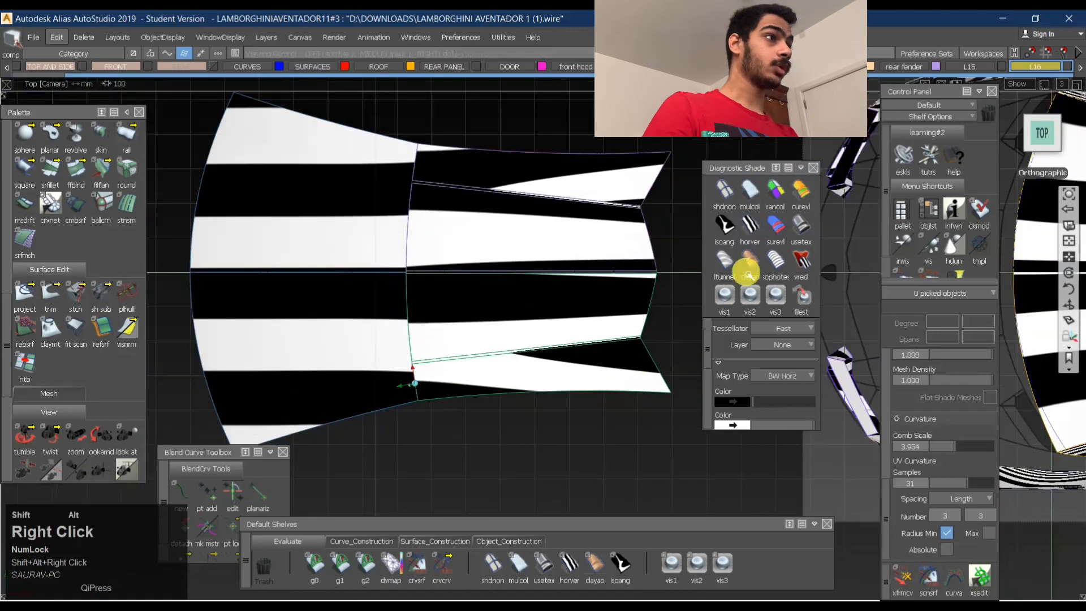
# - Apply the curvature evaluation shade with type Princ. Max and check the roof surfaces in the top view
pyautogui.click(801, 190)
pyautogui.keyDown('alt'); pyautogui.keyDown('shift'); pyautogui.moveTo(570, 247); pyautogui.dragTo(458, 269, button='right'); pyautogui.keyUp('shift'); pyautogui.keyUp('alt')
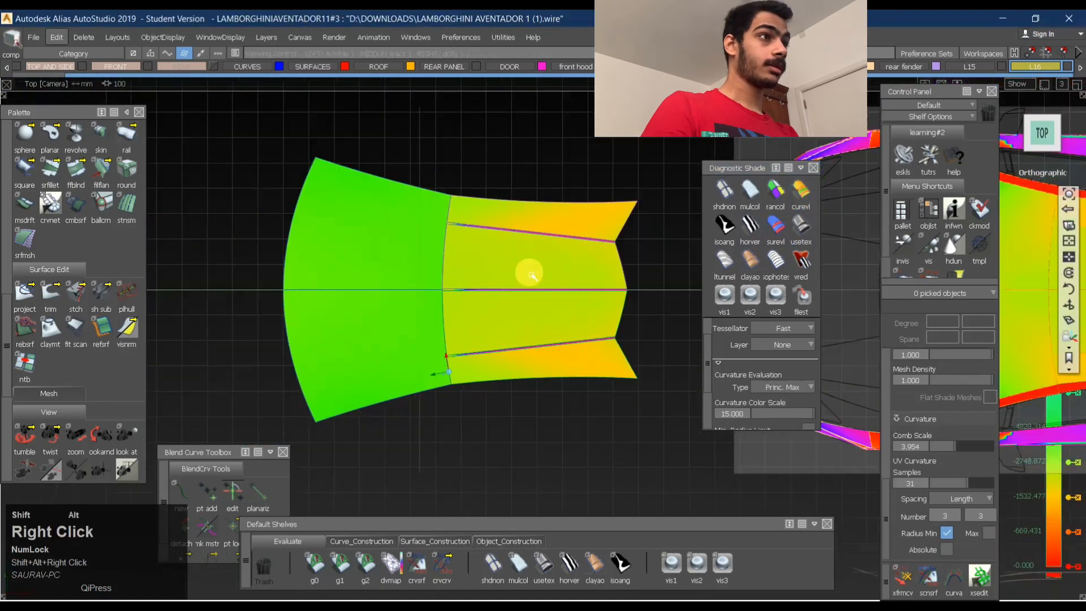
pyautogui.keyDown('alt'); pyautogui.keyDown('shift'); pyautogui.moveTo(458, 269); pyautogui.dragTo(260, 230, button='middle'); pyautogui.keyUp('shift'); pyautogui.keyUp('alt')
pyautogui.keyDown('alt'); pyautogui.keyDown('shift'); pyautogui.moveTo(261, 231); pyautogui.dragTo(757, 225, button='right'); pyautogui.keyUp('shift'); pyautogui.keyUp('alt')
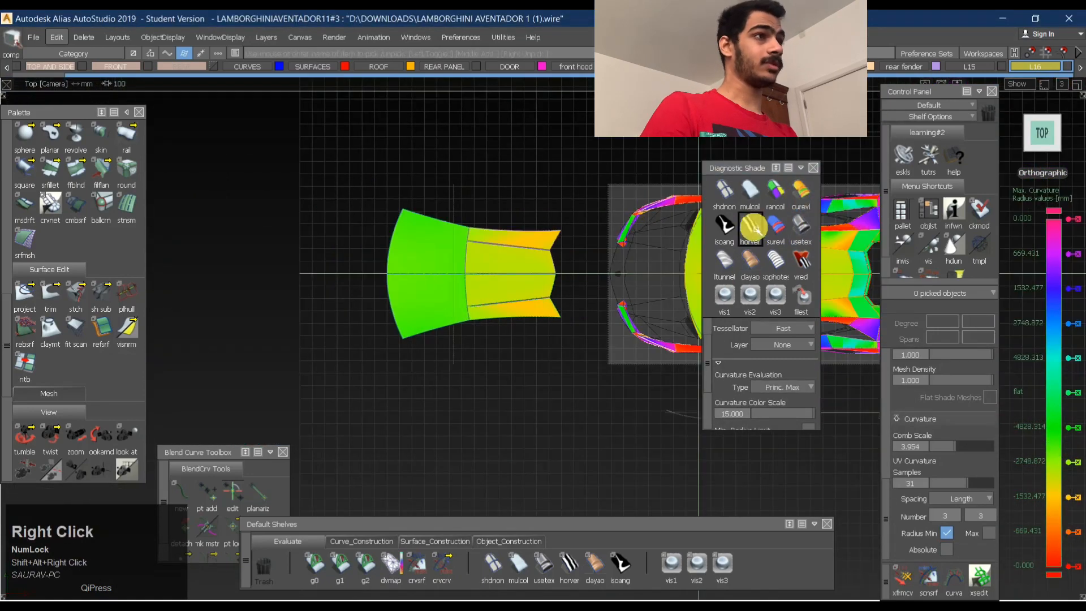
# - Reapply the BW Horz zebra shade and compare the separate roof surfaces with the full car's roof from above
pyautogui.click(750, 227)
pyautogui.keyDown('alt'); pyautogui.keyDown('shift'); pyautogui.moveTo(459, 253); pyautogui.dragTo(311, 221, button='middle'); pyautogui.keyUp('shift'); pyautogui.keyUp('alt')
pyautogui.keyDown('ctrl'); pyautogui.keyDown('shift'); pyautogui.moveTo(311, 221); pyautogui.dragTo(458, 223); pyautogui.keyUp('shift'); pyautogui.keyUp('ctrl')
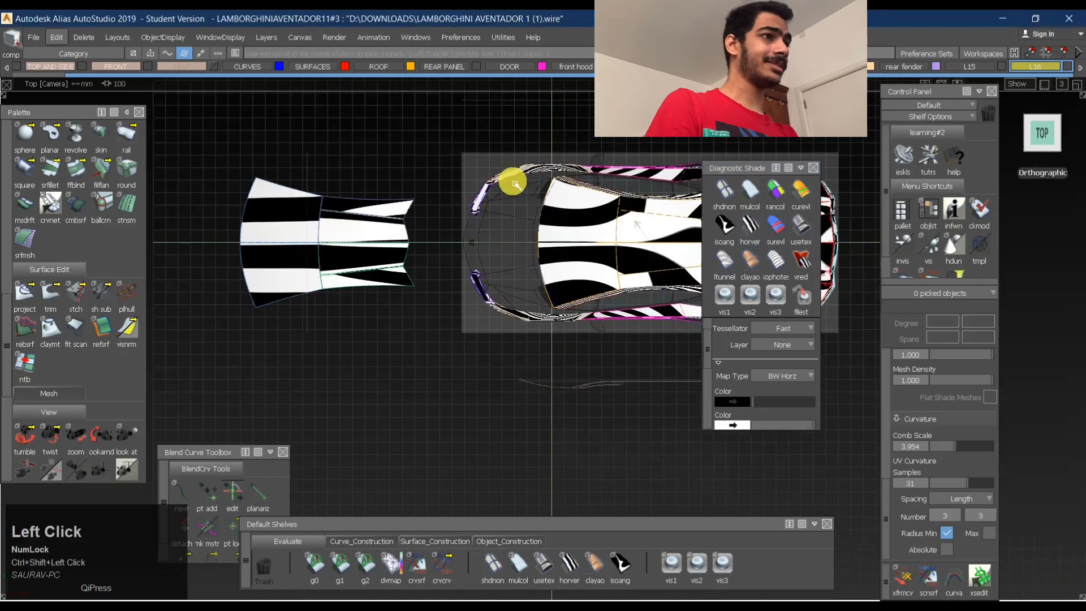
pyautogui.keyDown('alt'); pyautogui.keyDown('shift'); pyautogui.moveTo(600, 172); pyautogui.dragTo(624, 206, button='middle'); pyautogui.keyUp('shift'); pyautogui.keyUp('alt')
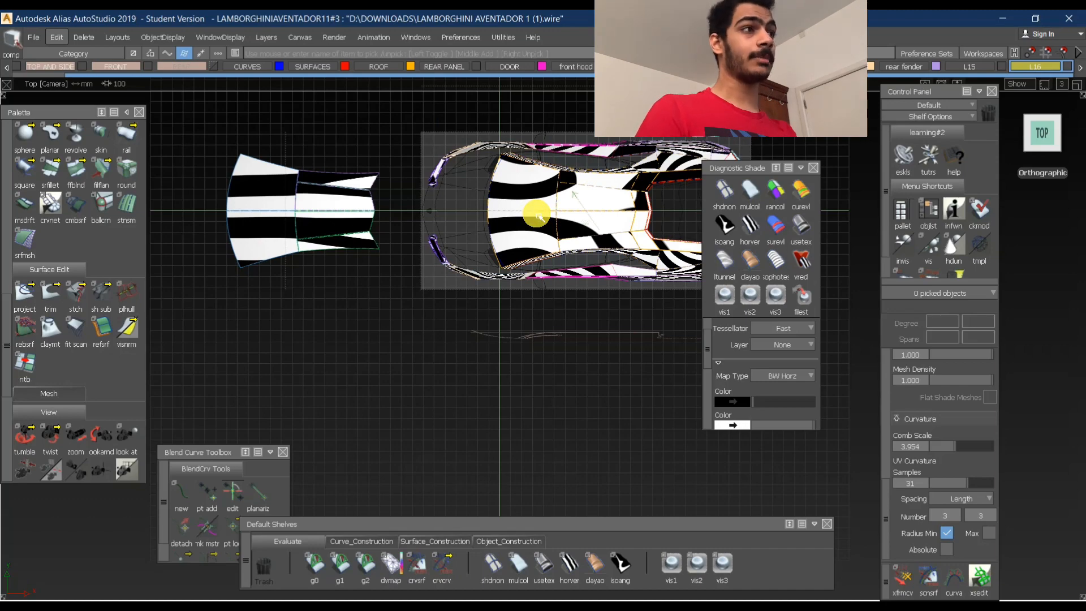
# - Inspect the zebra stripes over the full car body from the side and rear in perspective
pyautogui.keyDown('alt'); pyautogui.keyDown('shift'); pyautogui.moveTo(285, 264); pyautogui.dragTo(583, 175); pyautogui.keyUp('shift'); pyautogui.keyUp('alt')
pyautogui.keyDown('alt'); pyautogui.keyDown('shift'); pyautogui.moveTo(582, 174); pyautogui.dragTo(515, 188, button='middle'); pyautogui.keyUp('shift'); pyautogui.keyUp('alt')
pyautogui.keyDown('alt'); pyautogui.keyDown('shift'); pyautogui.moveTo(516, 187); pyautogui.dragTo(552, 217); pyautogui.keyUp('shift'); pyautogui.keyUp('alt')
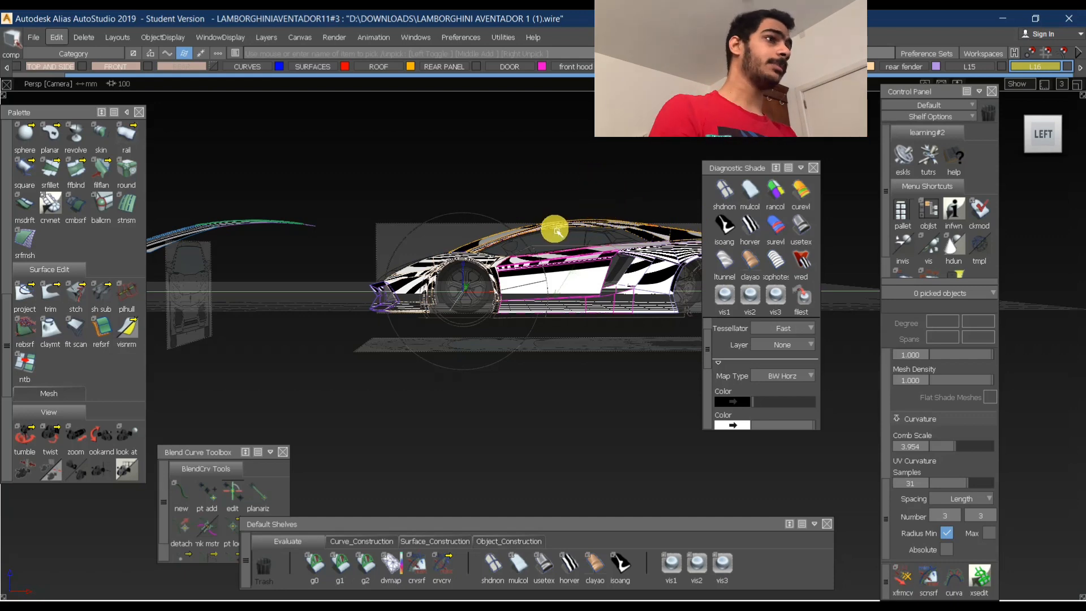
pyautogui.keyDown('alt'); pyautogui.keyDown('shift'); pyautogui.middleClick(520, 212); pyautogui.keyUp('shift'); pyautogui.keyUp('alt')
pyautogui.keyDown('alt'); pyautogui.keyDown('shift'); pyautogui.moveTo(650, 242); pyautogui.dragTo(689, 286); pyautogui.keyUp('shift'); pyautogui.keyUp('alt')
pyautogui.keyDown('alt'); pyautogui.keyDown('shift'); pyautogui.moveTo(566, 302); pyautogui.dragTo(564, 330); pyautogui.keyUp('shift'); pyautogui.keyUp('alt')
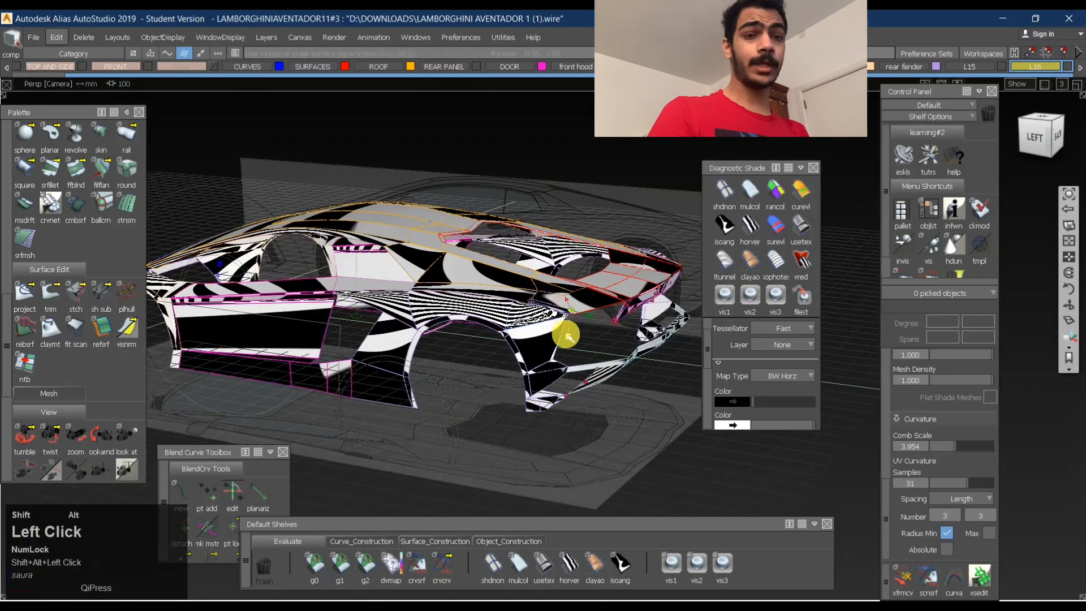